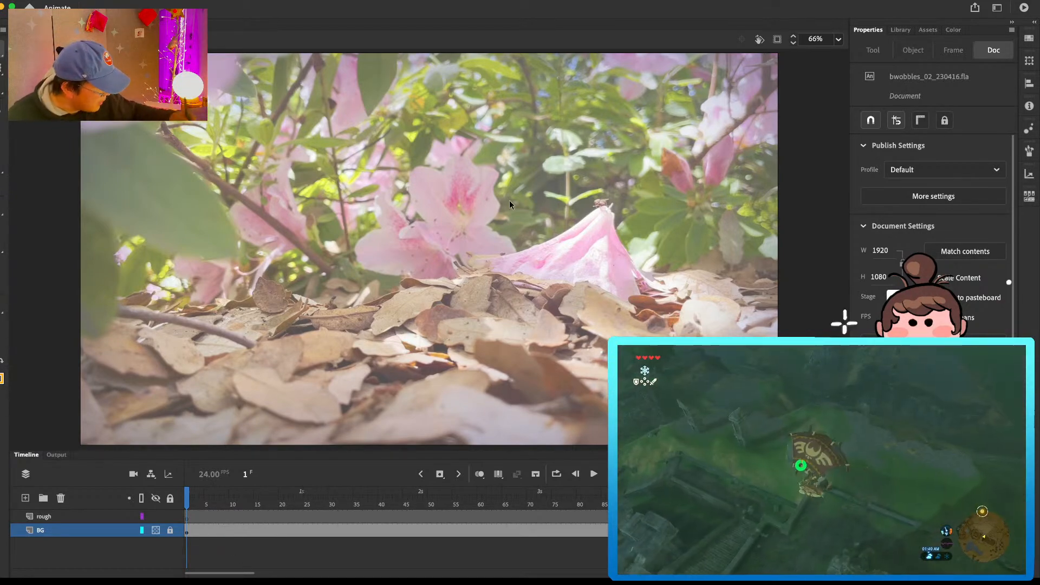
click(194, 517)
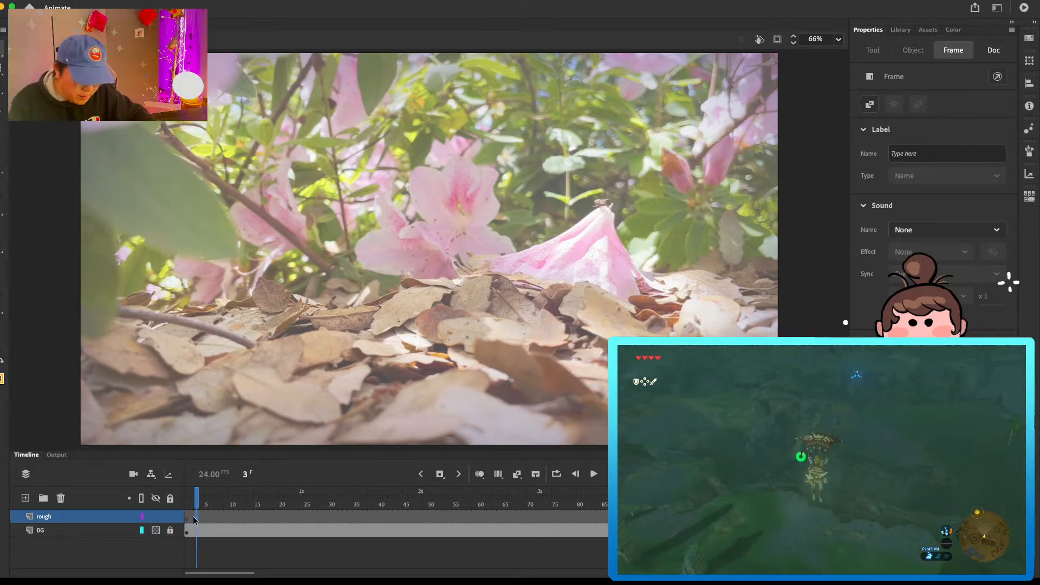
key(b)
mouse_move(475, 305)
mouse_down()
mouse_move(569, 238)
mouse_move(639, 219)
mouse_move(679, 271)
mouse_move(595, 365)
mouse_move(411, 343)
mouse_up()
key(super+z)
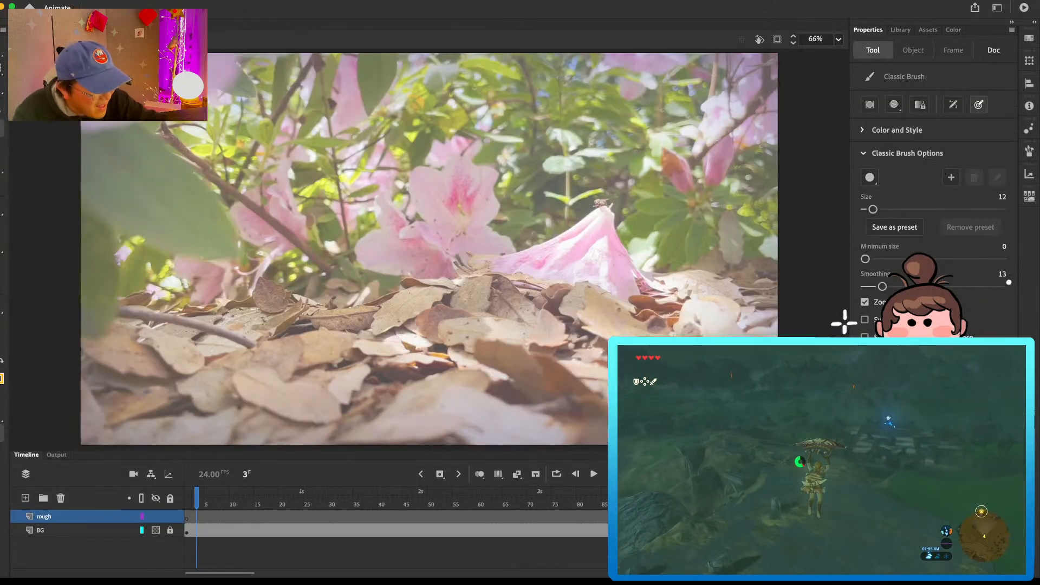
Step: Open the recent file 2023_volcanostream.fla
click(57, 0)
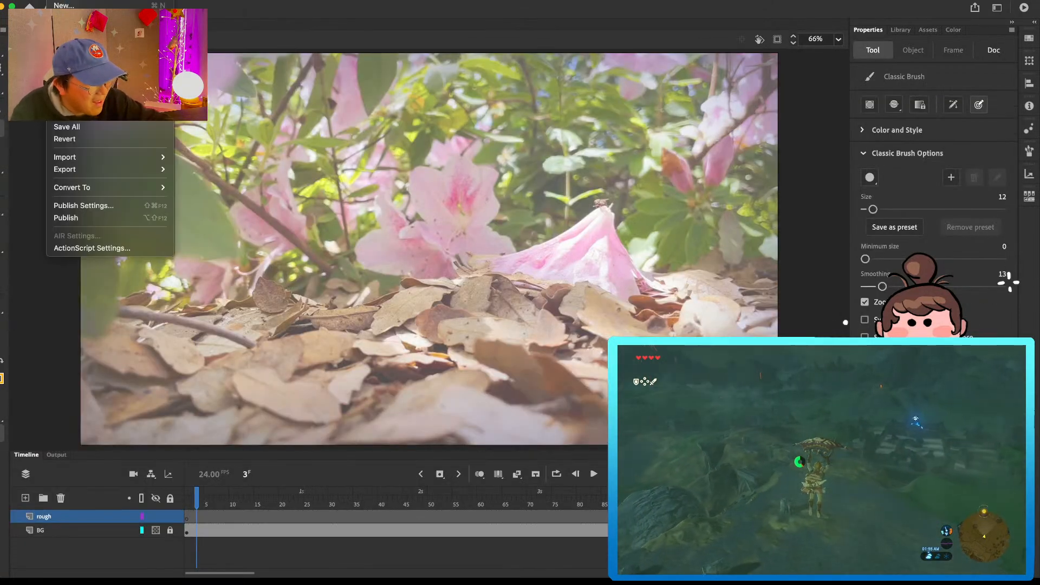
mouse_move(87, 54)
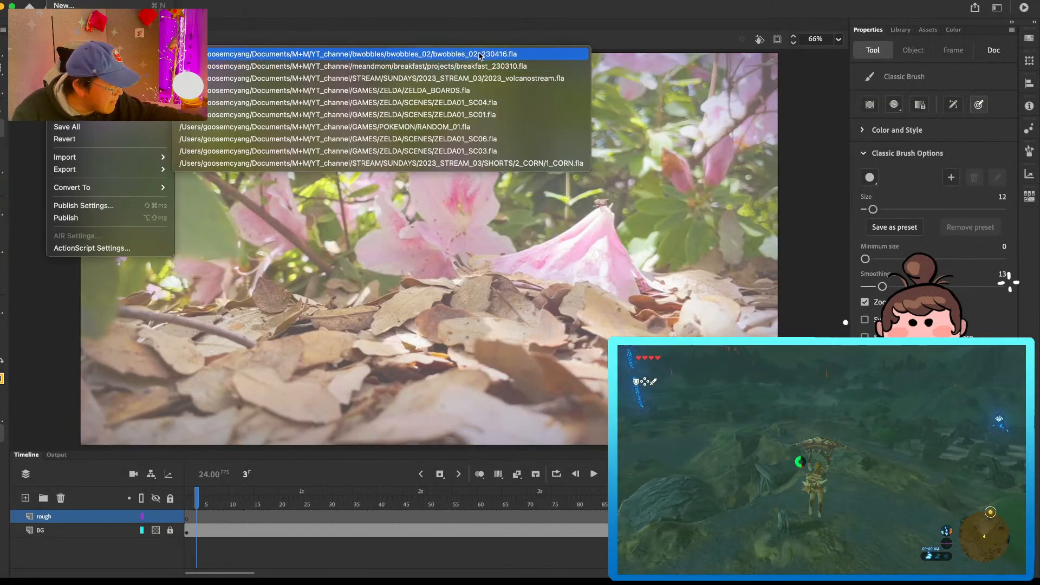
click(484, 79)
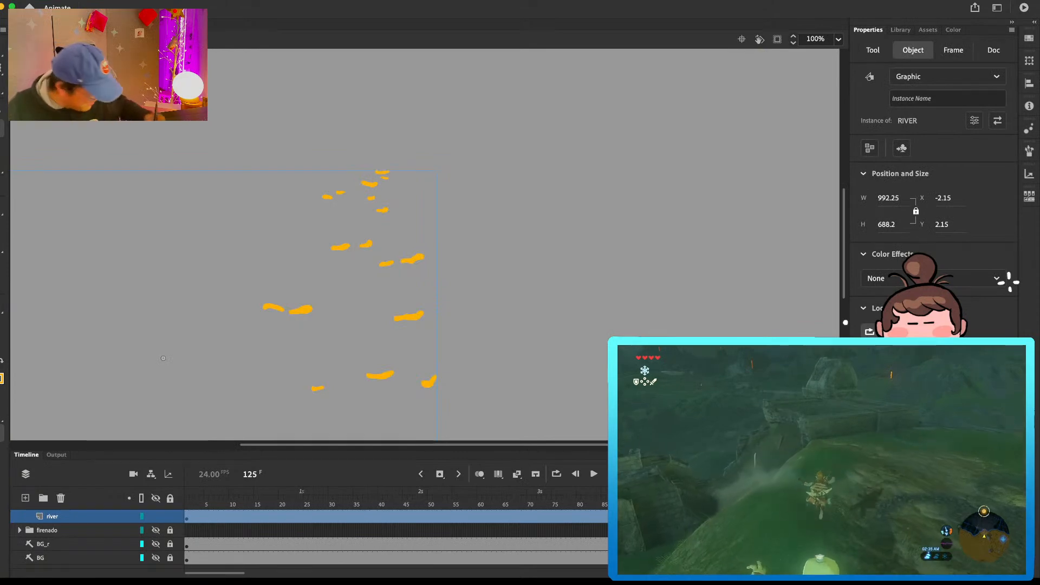
Step: Reveal, unlock and copy the guide artwork on Layer_11 in the GUIDE folder, and close the file without saving
scroll(173, 534, up, 1)
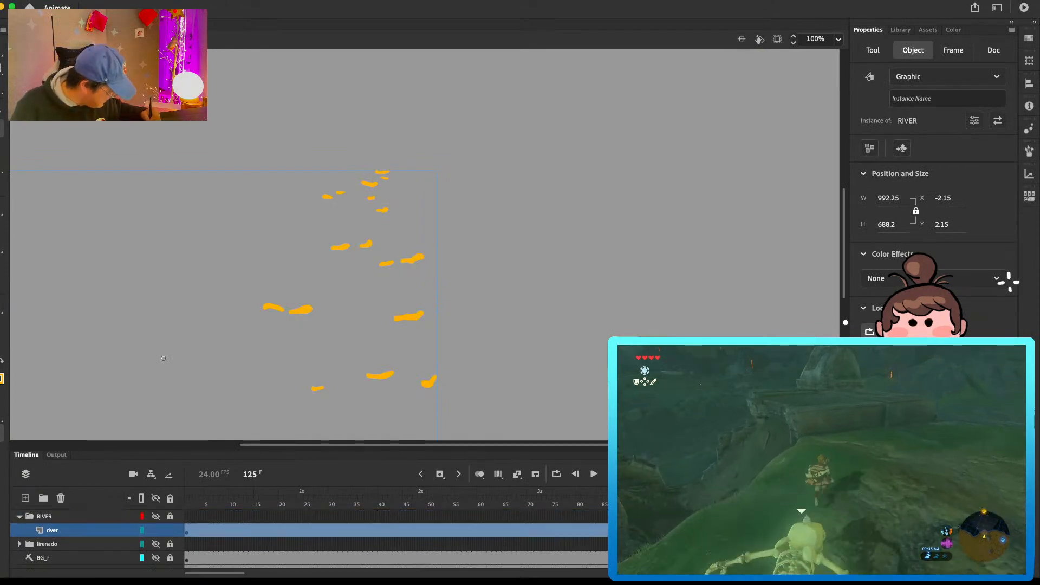
click(173, 532)
scroll(261, 530, up, 4)
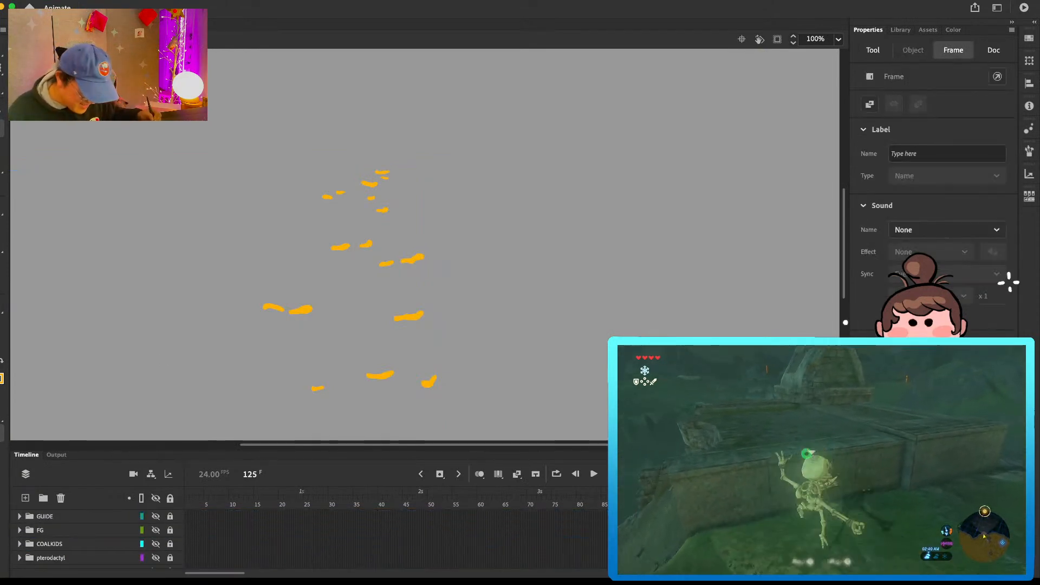
click(20, 517)
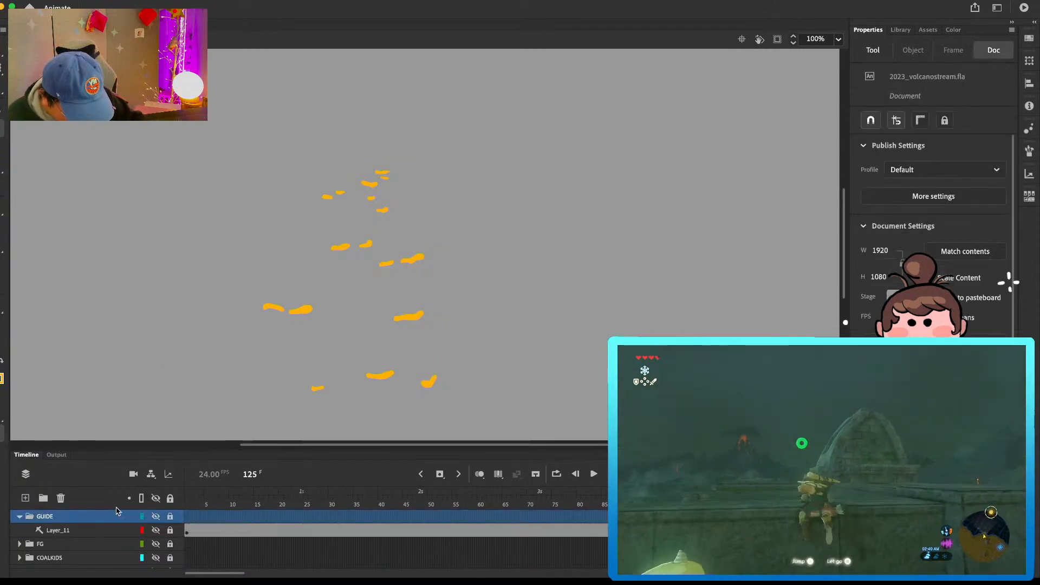
click(158, 531)
click(170, 532)
click(191, 531)
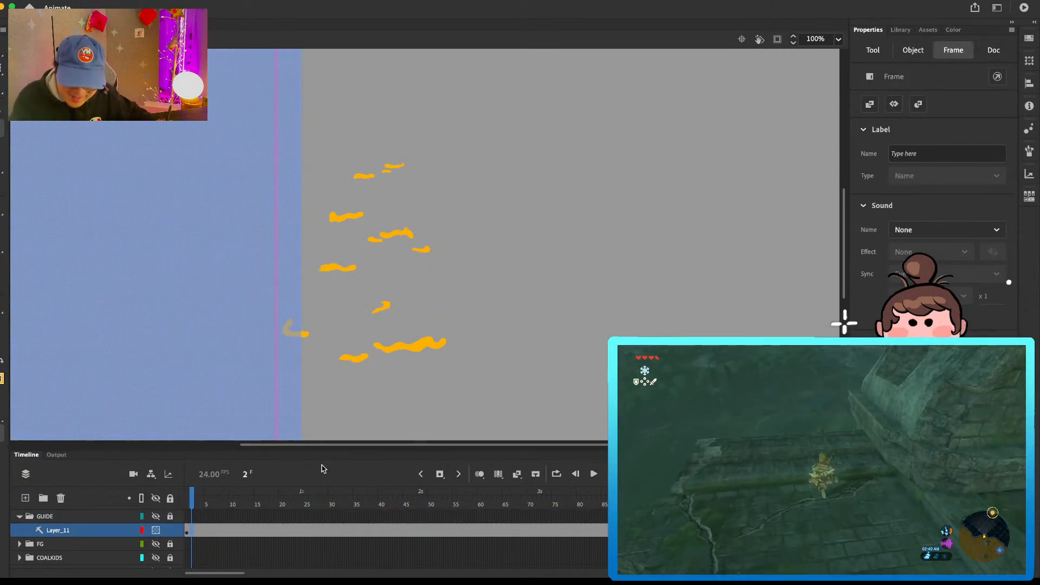
key(super+w)
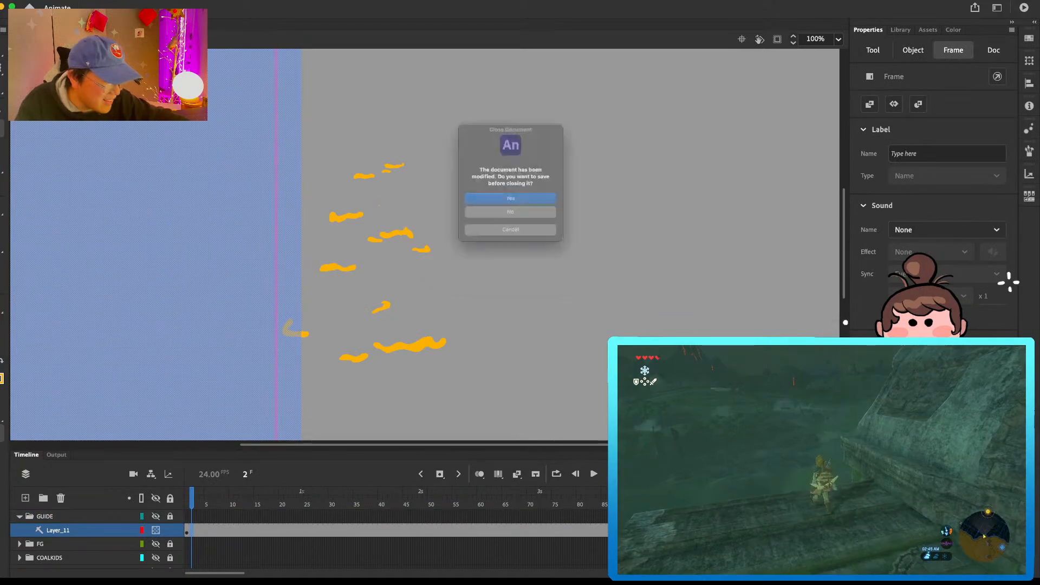
click(534, 222)
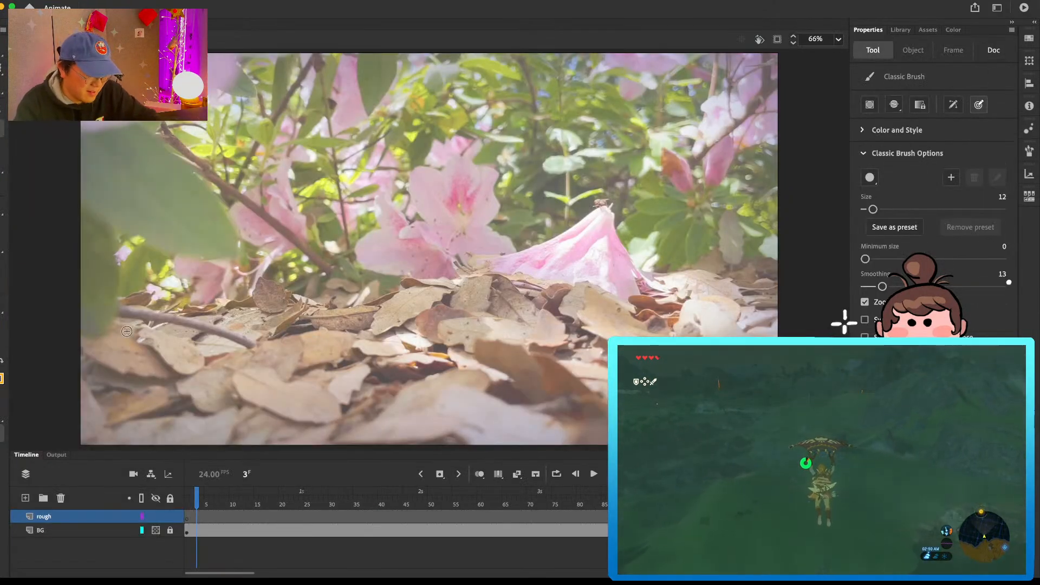
Step: Add a new layer above the rough layer and name it guide
click(25, 498)
double_click(36, 515)
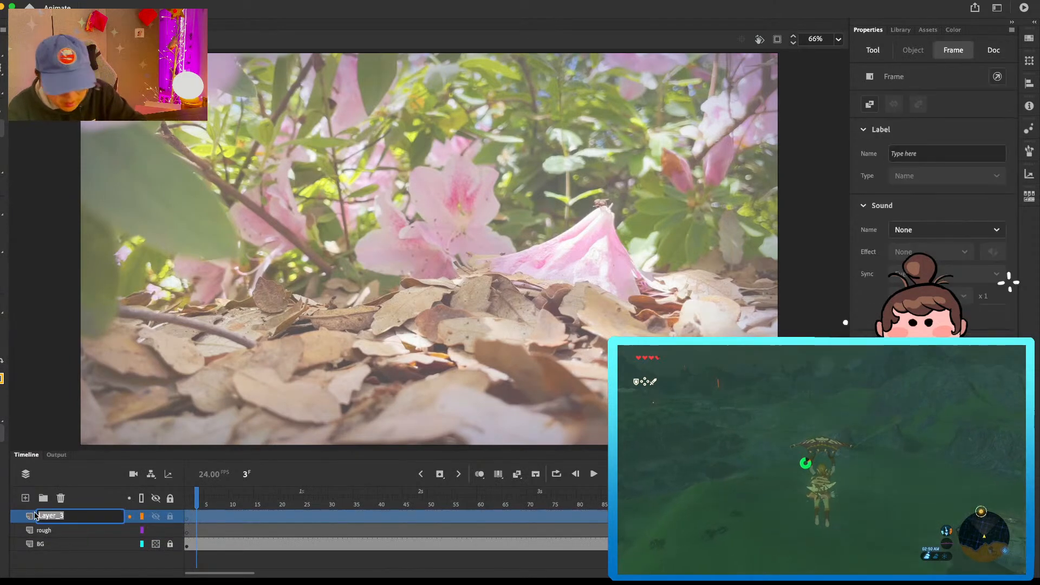
text(guide)
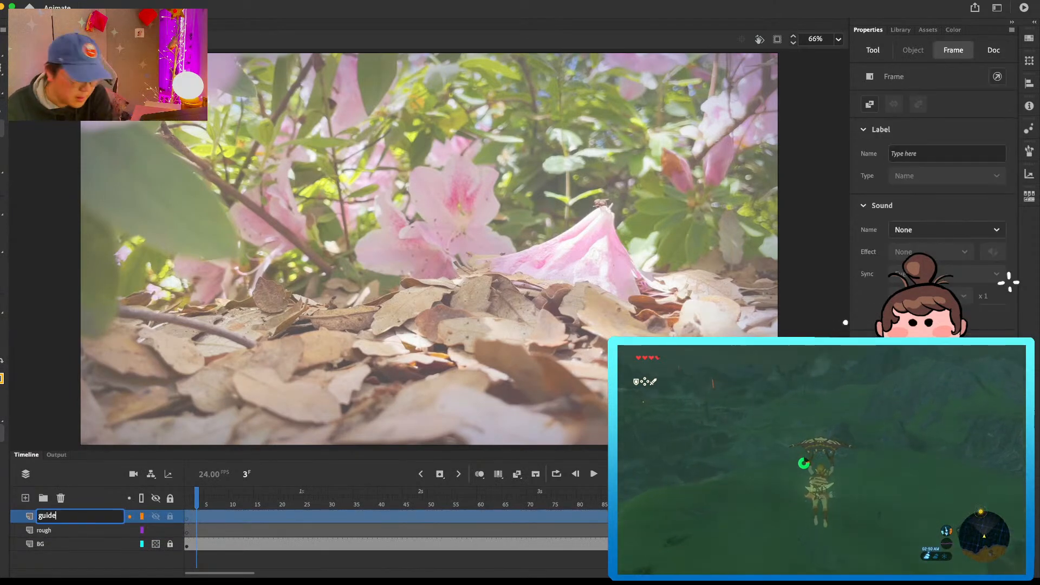
key(Return)
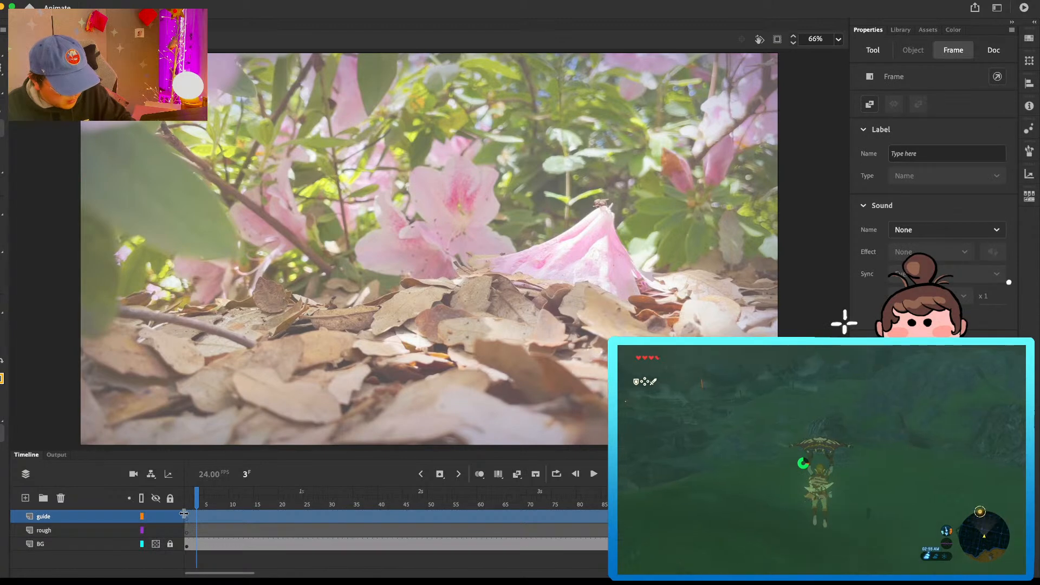
Step: Paste the copied vertical guide artwork in place on the guide layer
click(222, 514)
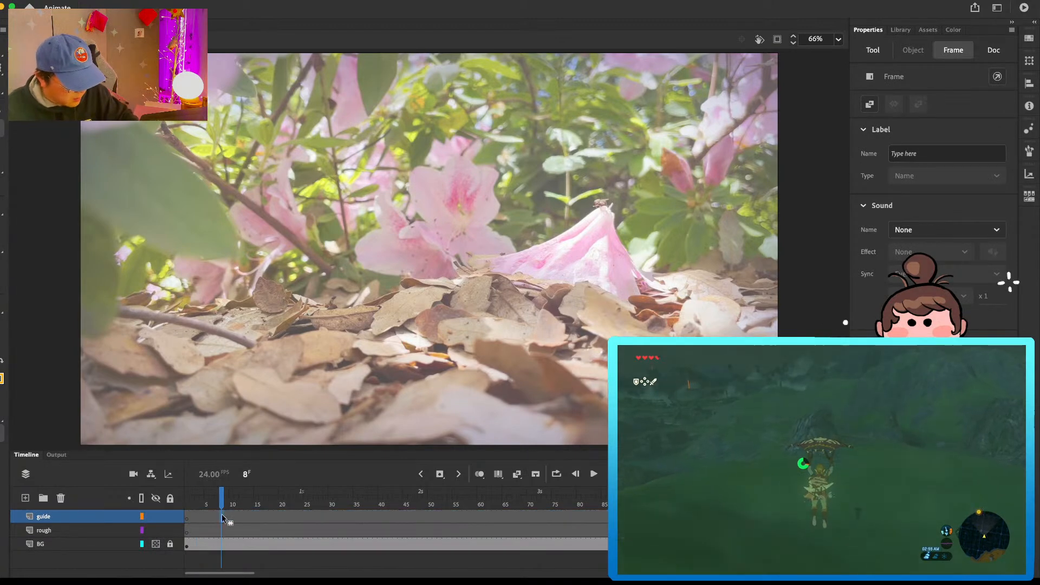
right_click(379, 277)
click(409, 322)
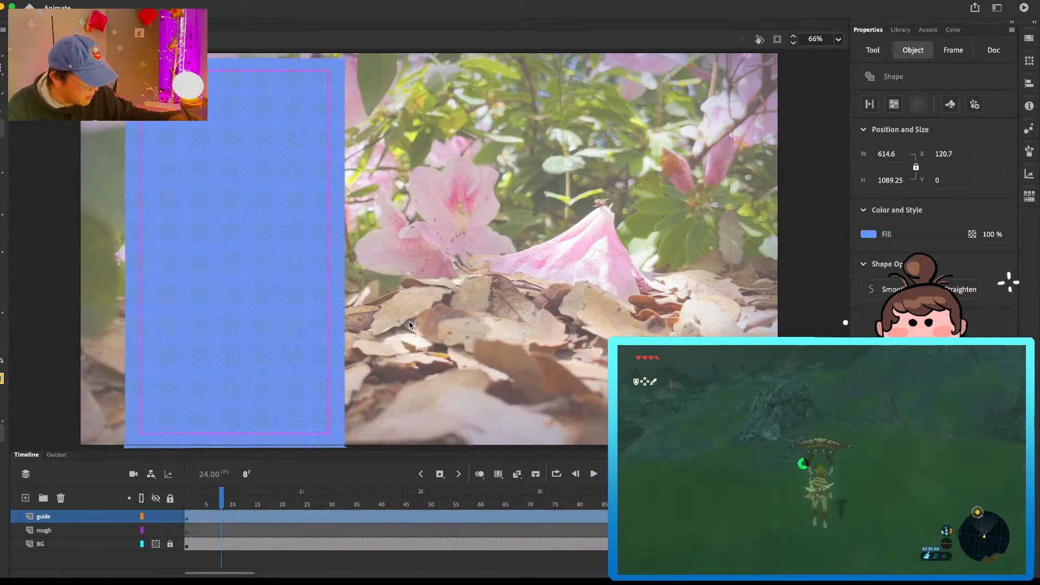
Step: Make the guide layer semi-transparent by setting its opacity to 30%
right_click(75, 520)
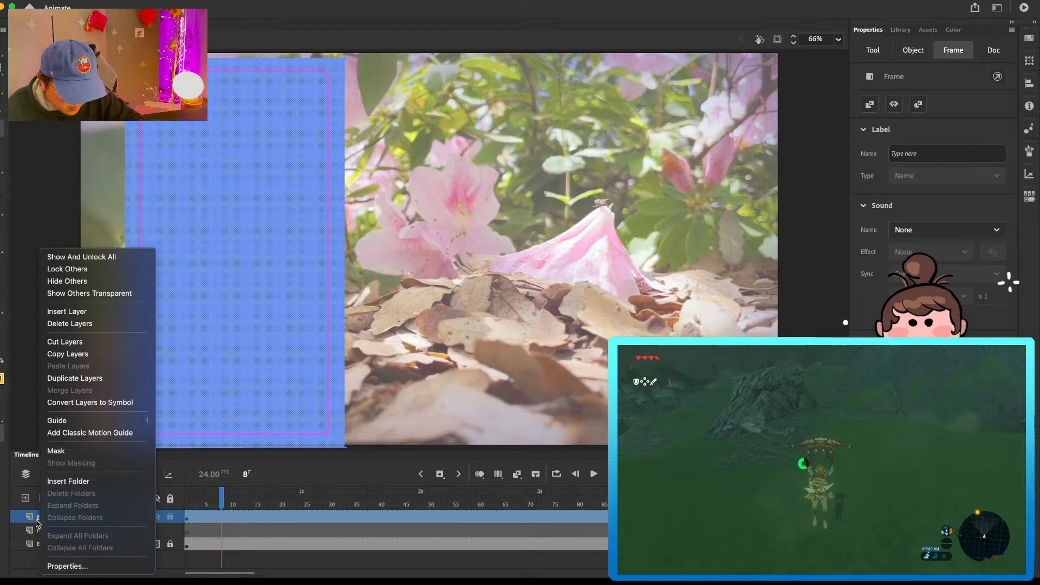
click(89, 563)
click(464, 252)
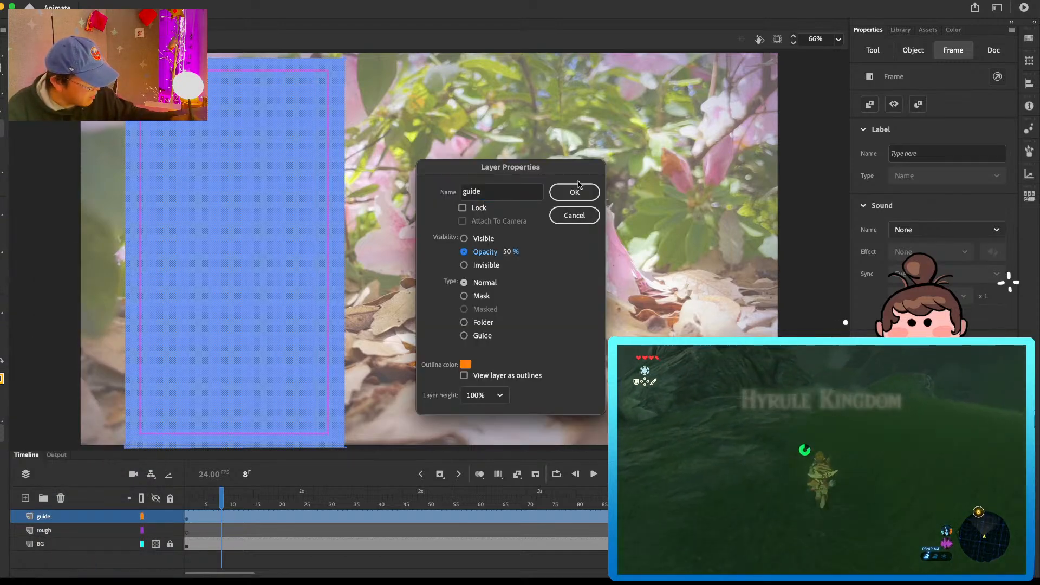
click(565, 194)
right_click(67, 516)
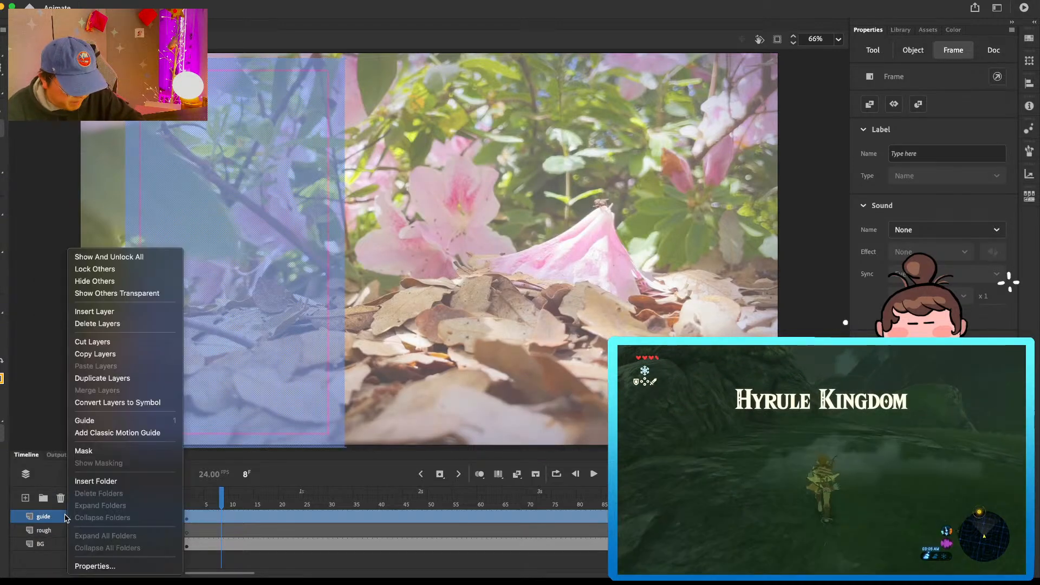
click(89, 563)
drag(508, 252, 490, 247)
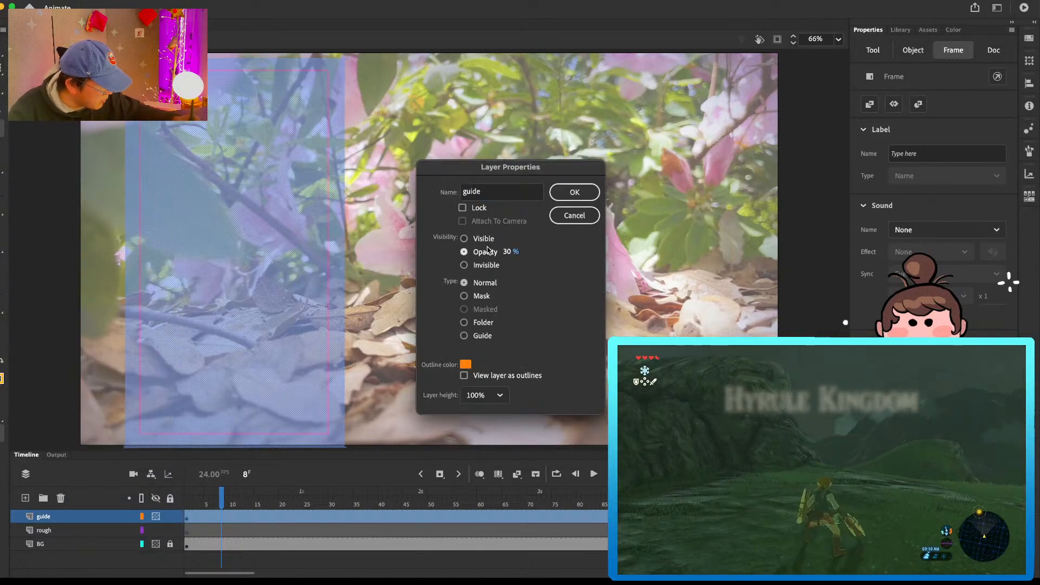
click(566, 192)
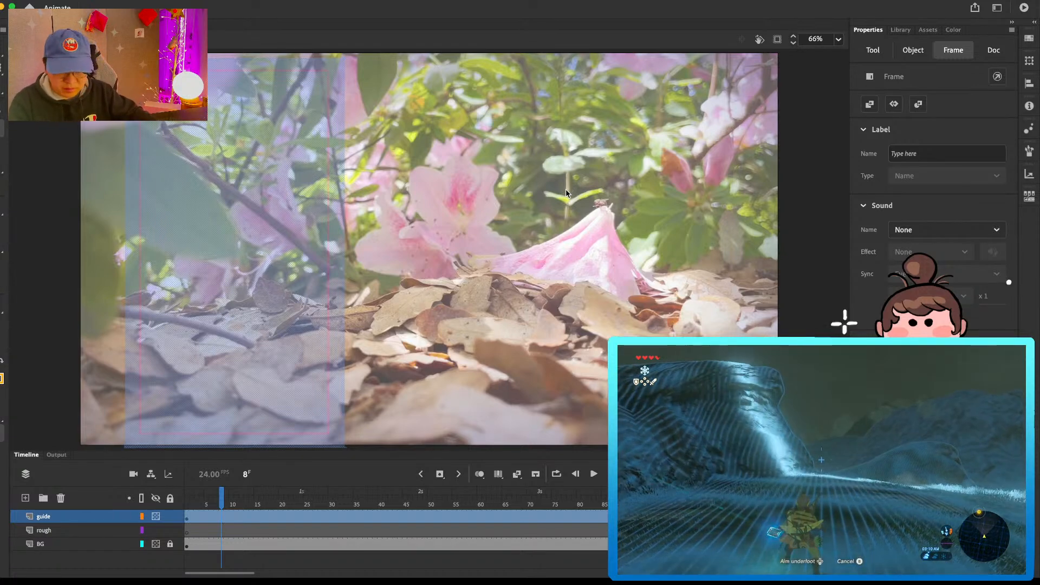
Step: Move the guide shape horizontally to about X 471 and lock the guide layer
key(v)
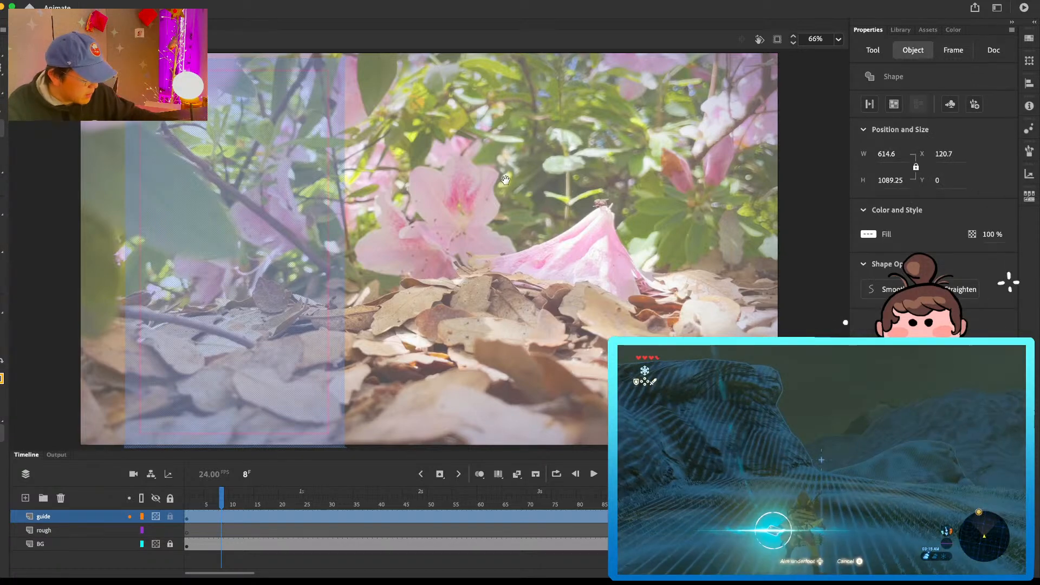
drag(339, 259, 460, 248)
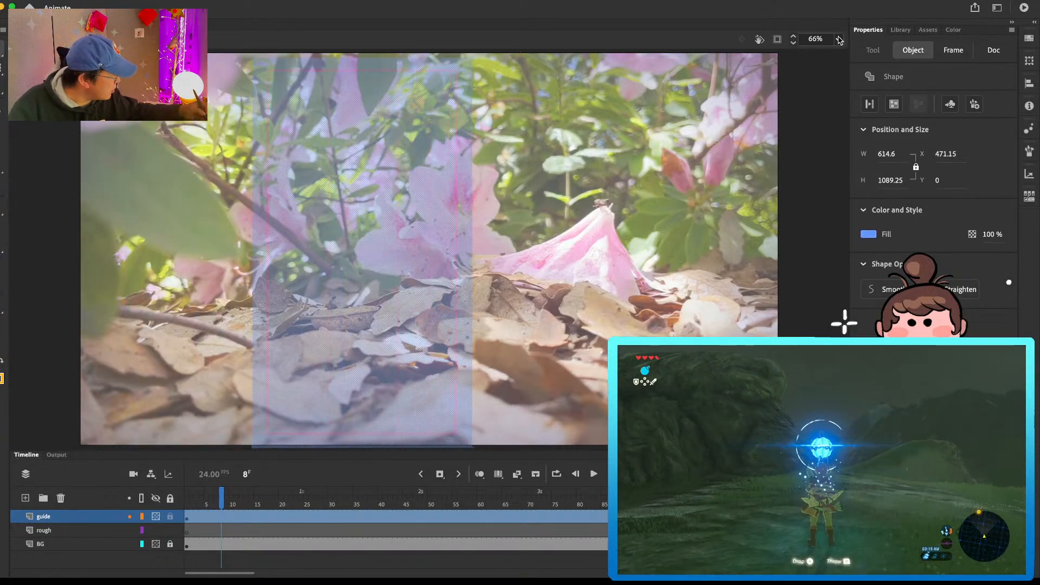
click(839, 39)
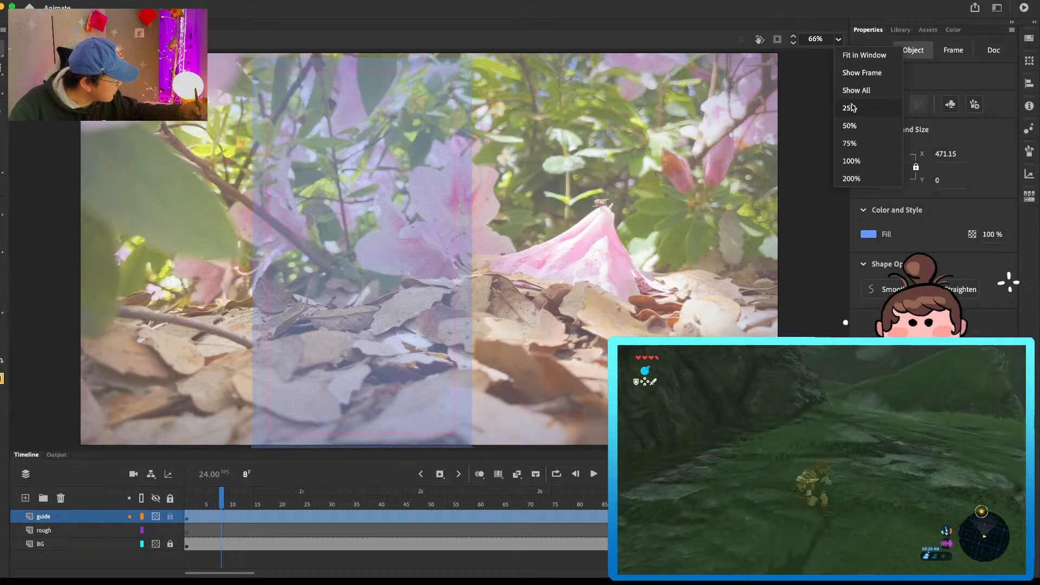
click(850, 125)
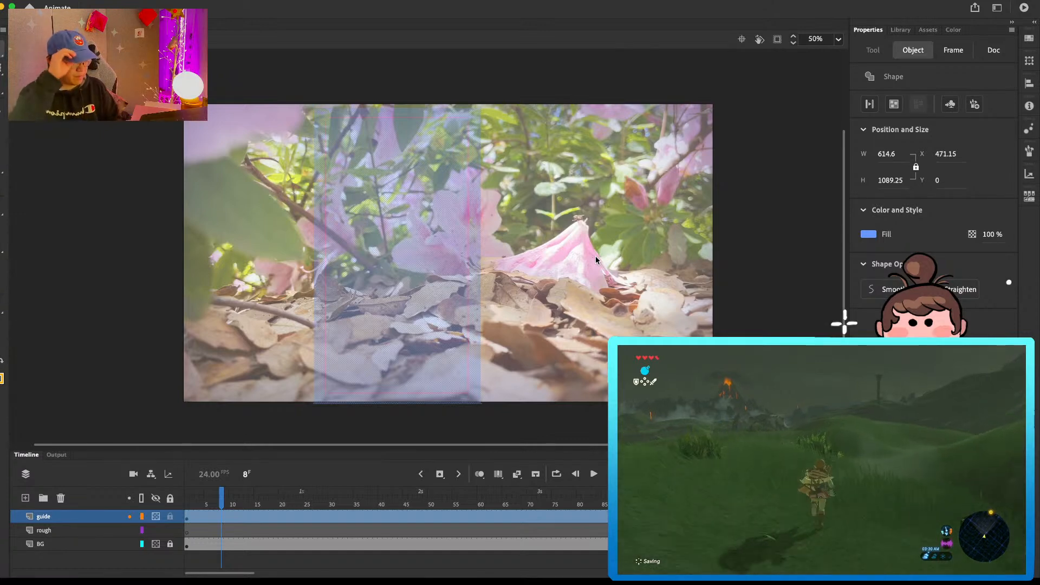
click(170, 517)
Step: Select the first frame of the rough layer and activate the Classic Brush
click(188, 530)
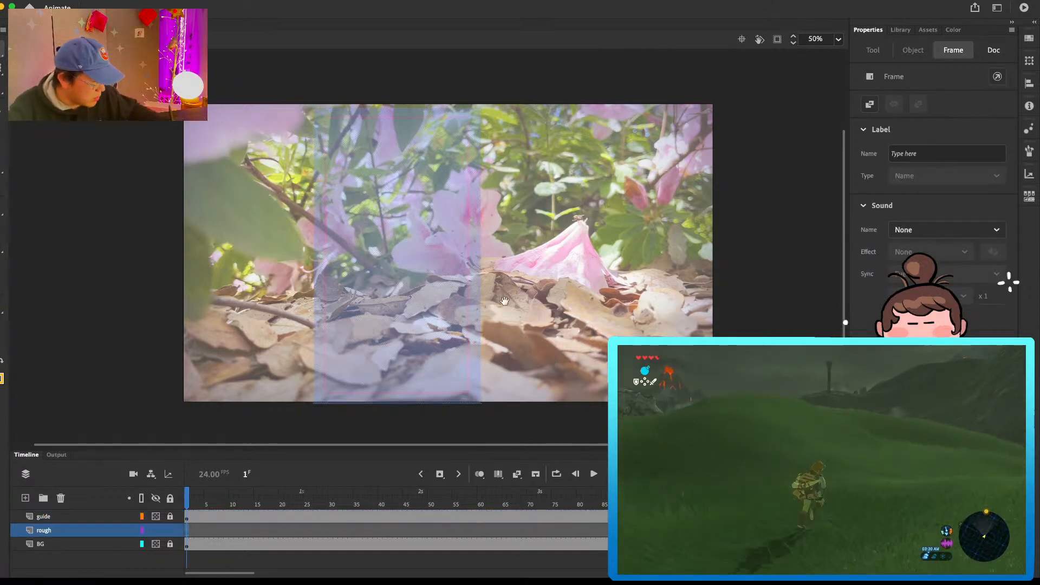
drag(498, 297, 523, 313)
key(b)
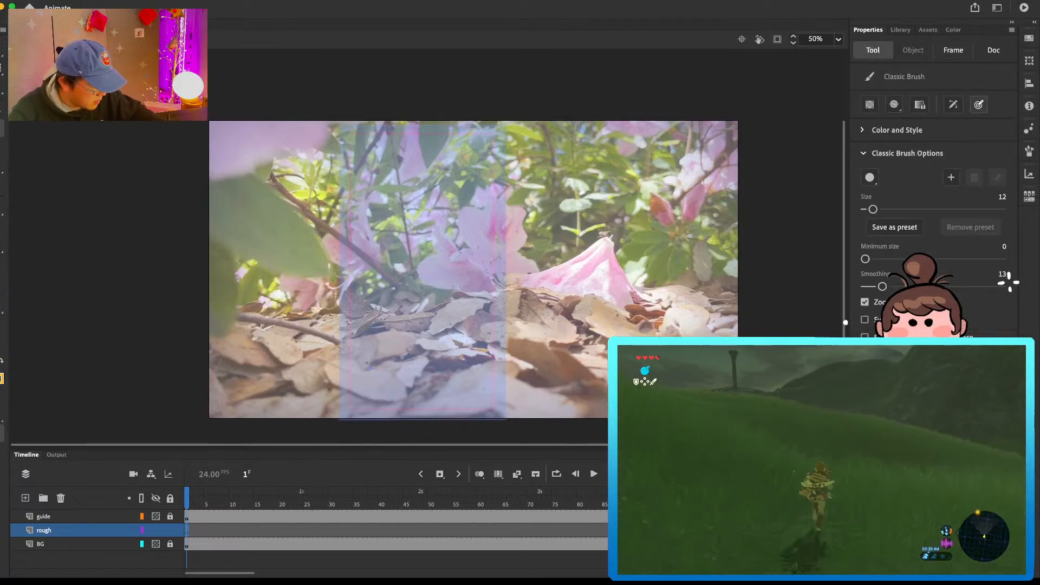
drag(389, 334, 235, 378)
key(super+z)
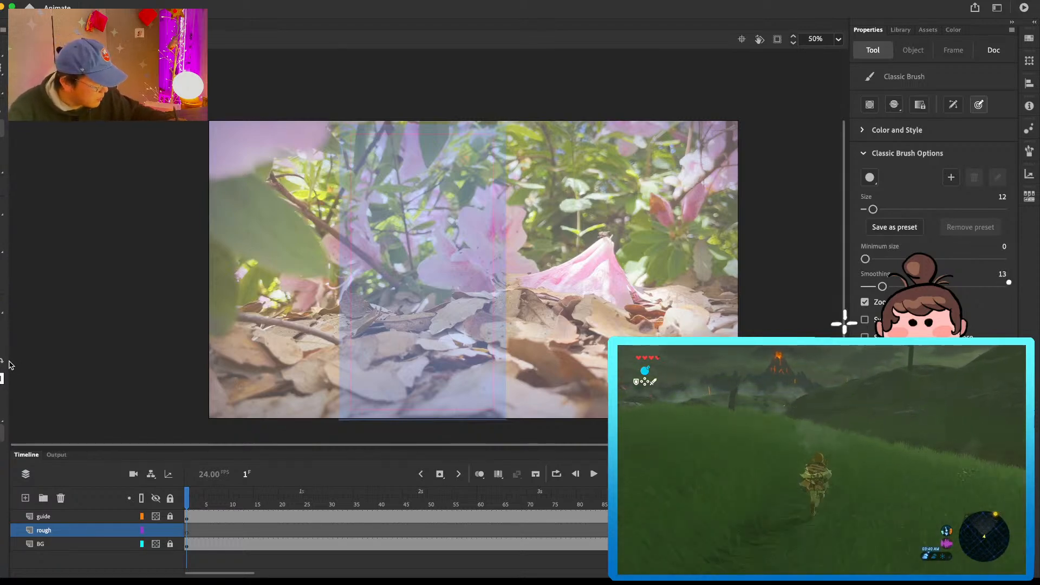
mouse_move(373, 368)
mouse_down()
mouse_move(360, 345)
mouse_move(389, 316)
mouse_up()
key(super+z)
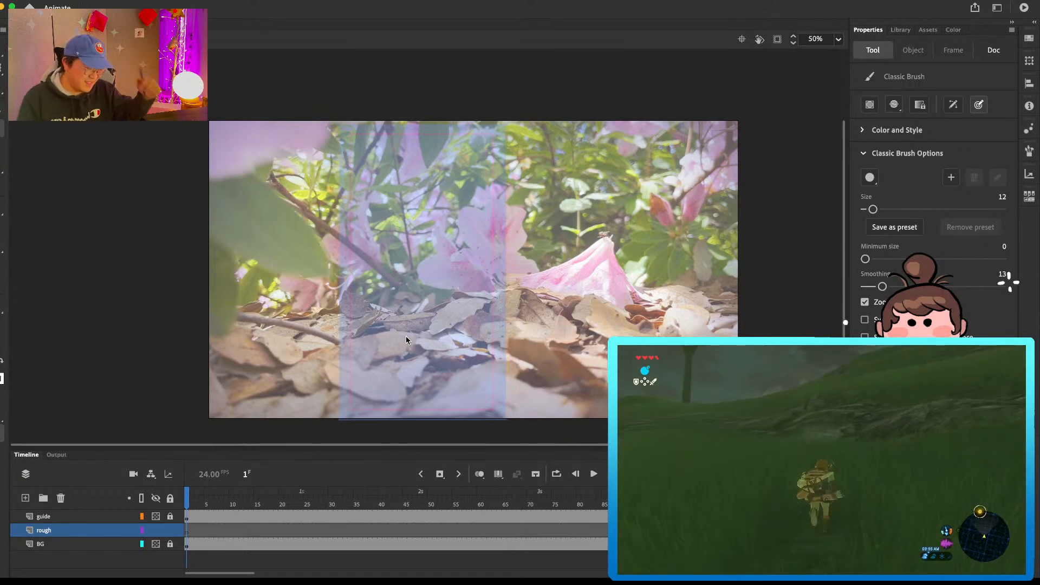
drag(363, 307, 363, 334)
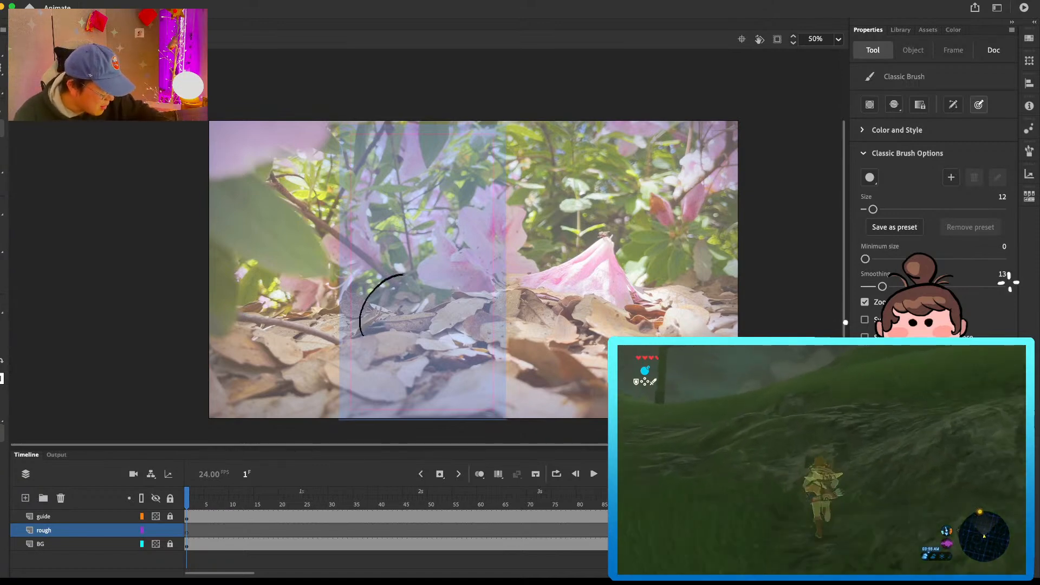
drag(404, 274, 406, 275)
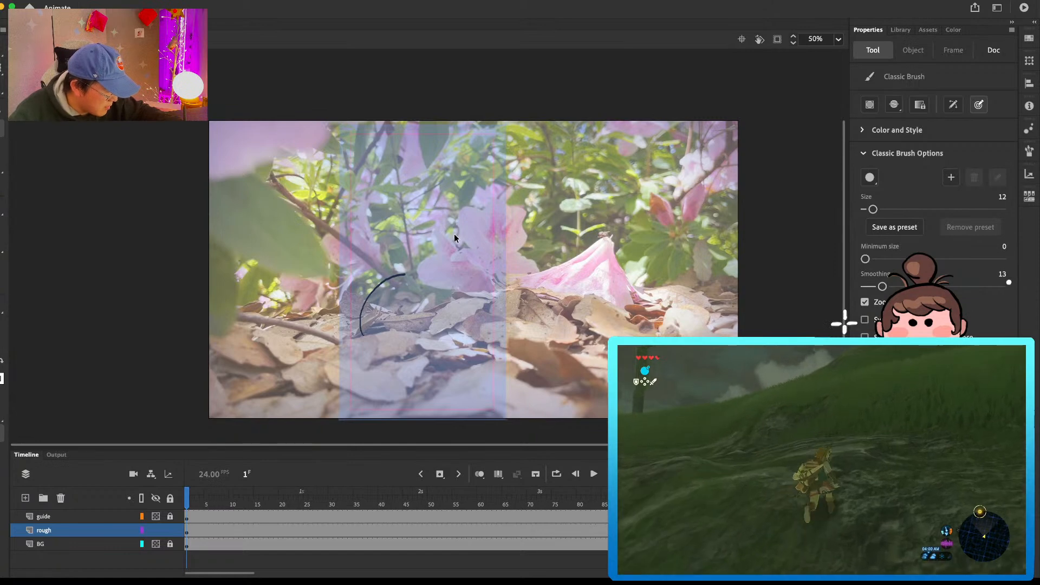
key(super+z)
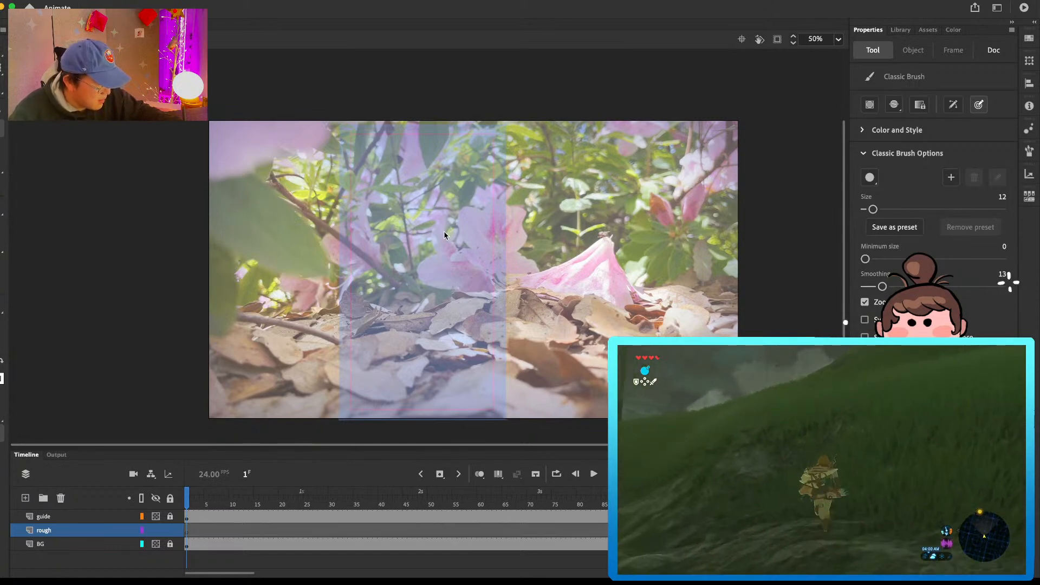
Step: Sketch a rounded, bulb-shaped character with leafy sprouts on its head, standing on the fallen leaves inside the guide
drag(386, 288, 362, 335)
mouse_move(387, 288)
mouse_down()
mouse_move(378, 269)
mouse_move(404, 280)
mouse_move(389, 272)
mouse_move(427, 266)
mouse_move(437, 336)
mouse_move(417, 333)
mouse_move(437, 335)
mouse_up()
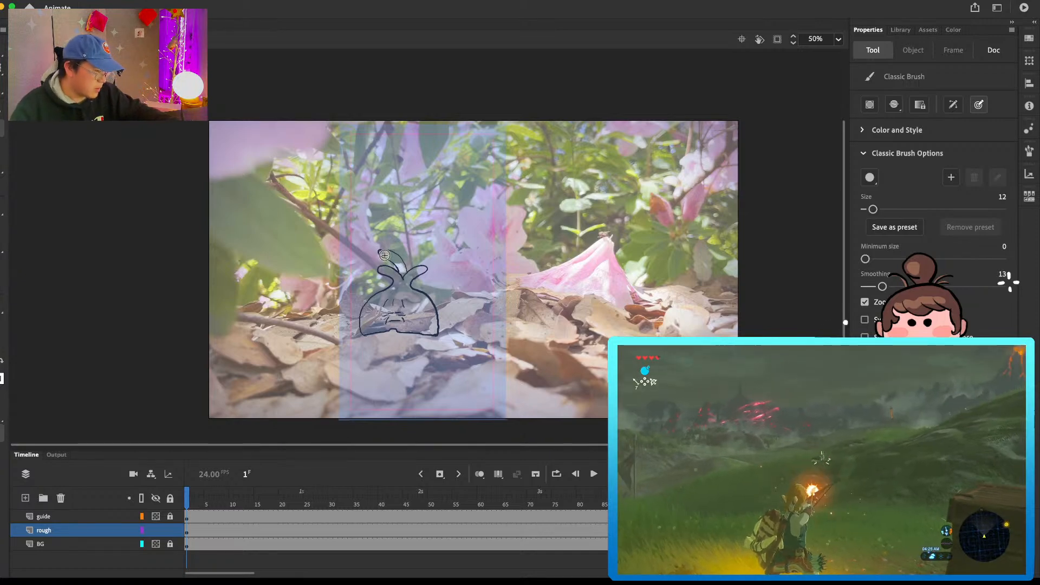
Step: Unlock the guide layer, shift the guide shape to about X 437, Y -8 around the character, and lock the layer again
click(170, 516)
click(200, 516)
key(v)
drag(482, 247, 474, 242)
key(Down)
key(Down)
key(Down)
key(Down)
key(Down)
key(Down)
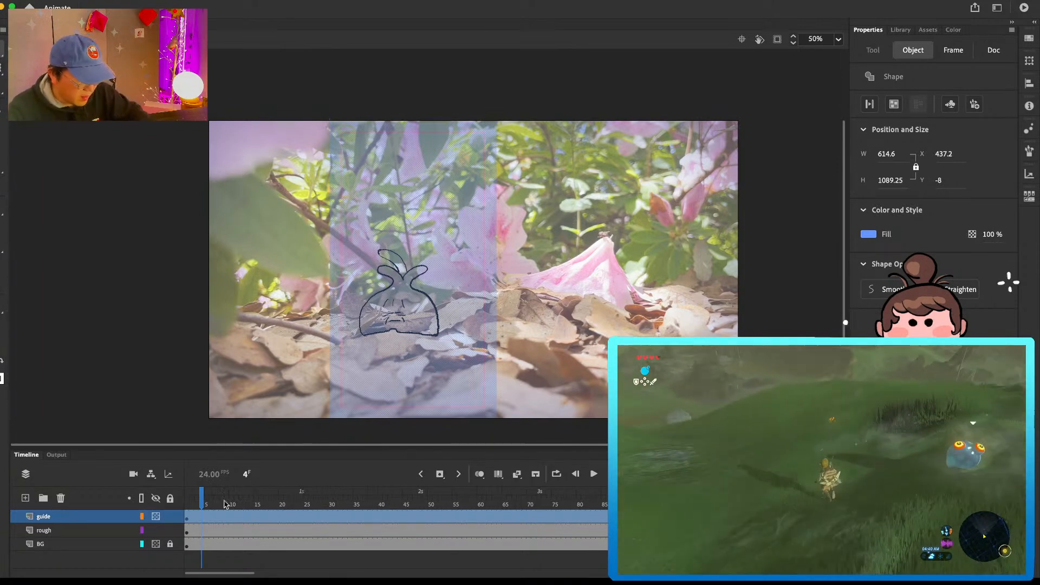
click(179, 520)
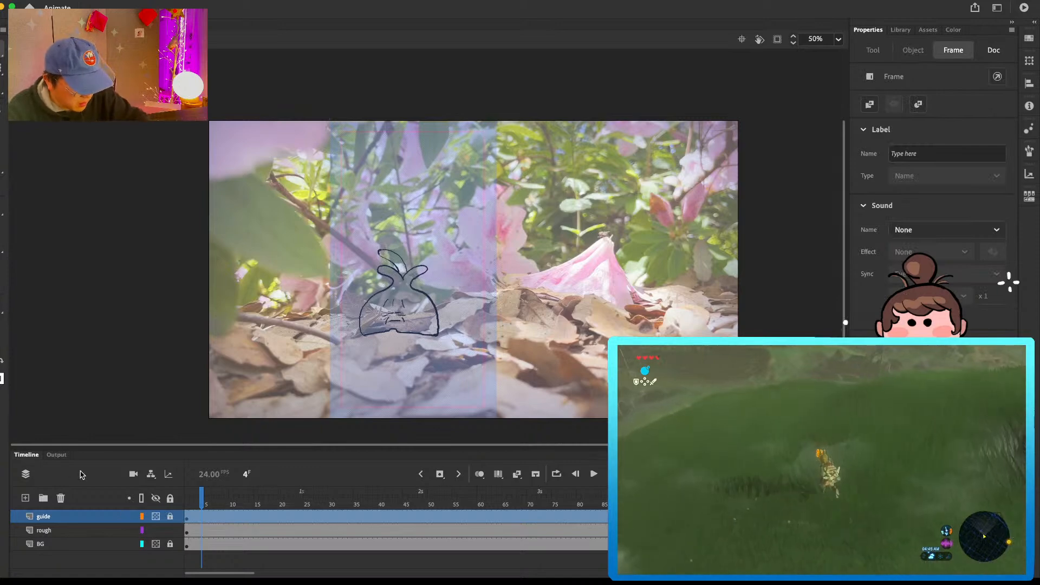
Step: Select frame 3 of the rough layer and activate the Classic Brush
click(25, 498)
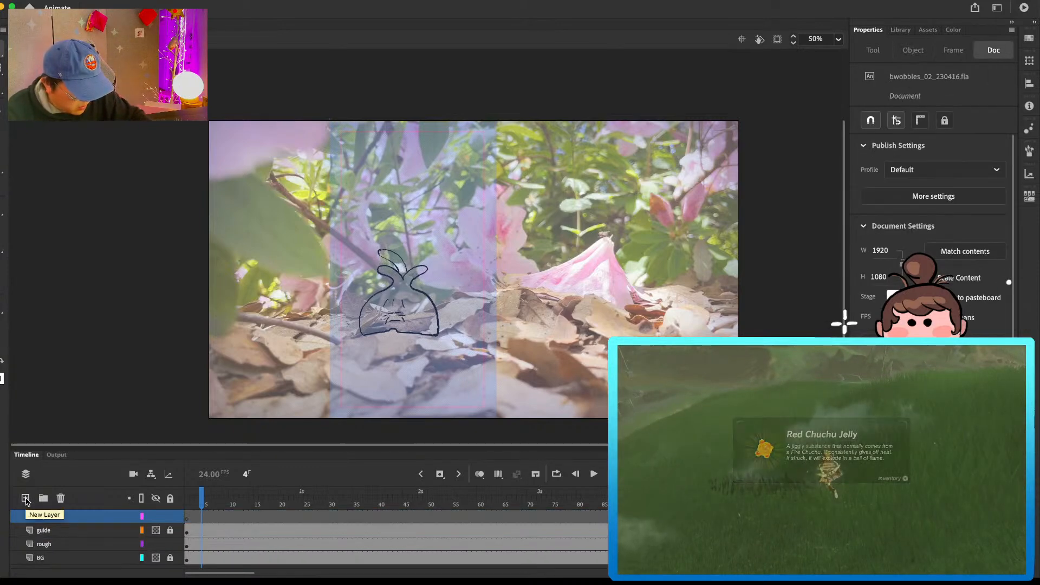
key(super+z)
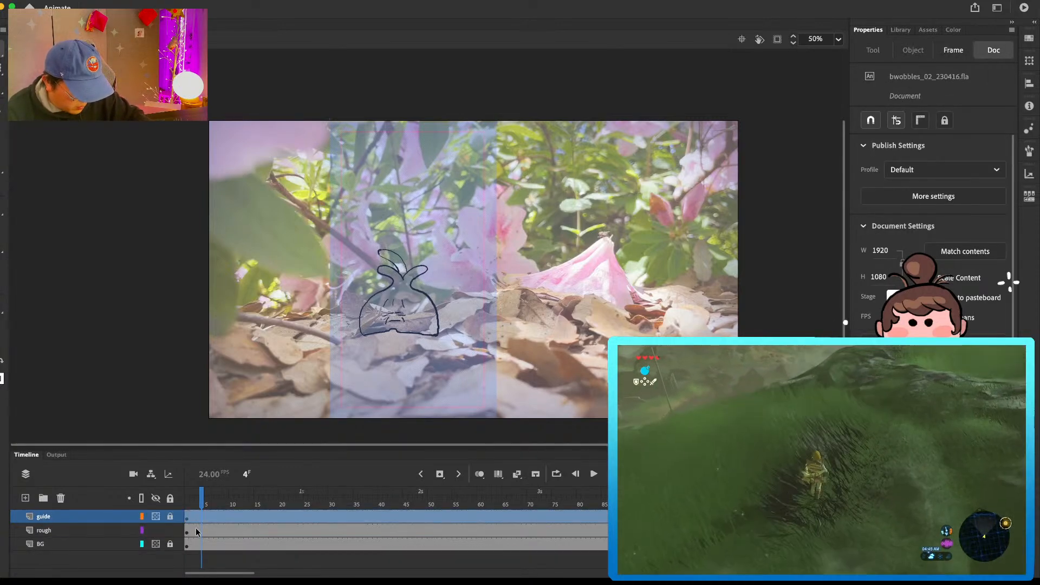
click(197, 529)
drag(570, 281, 569, 285)
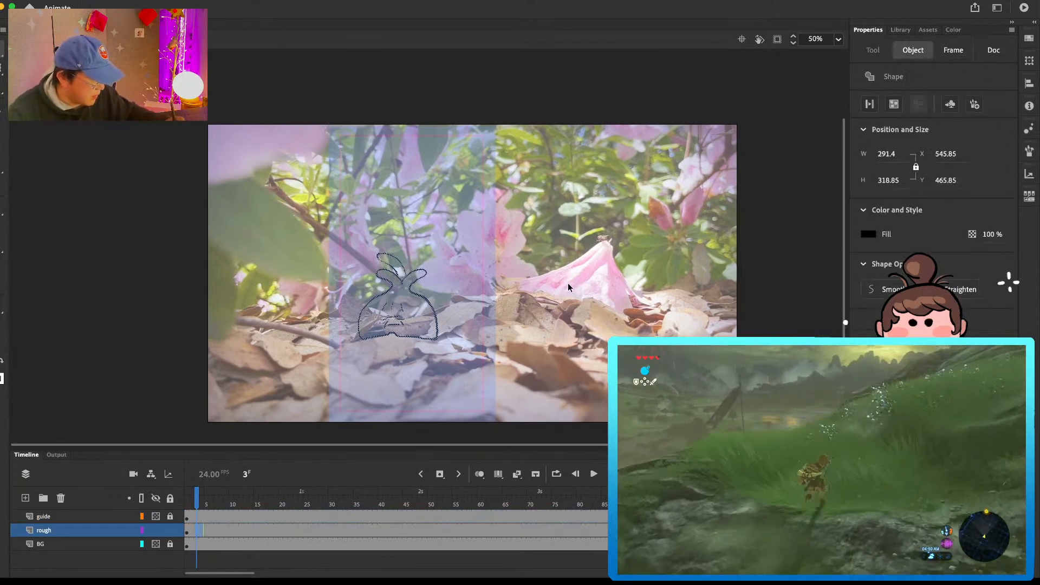
click(588, 322)
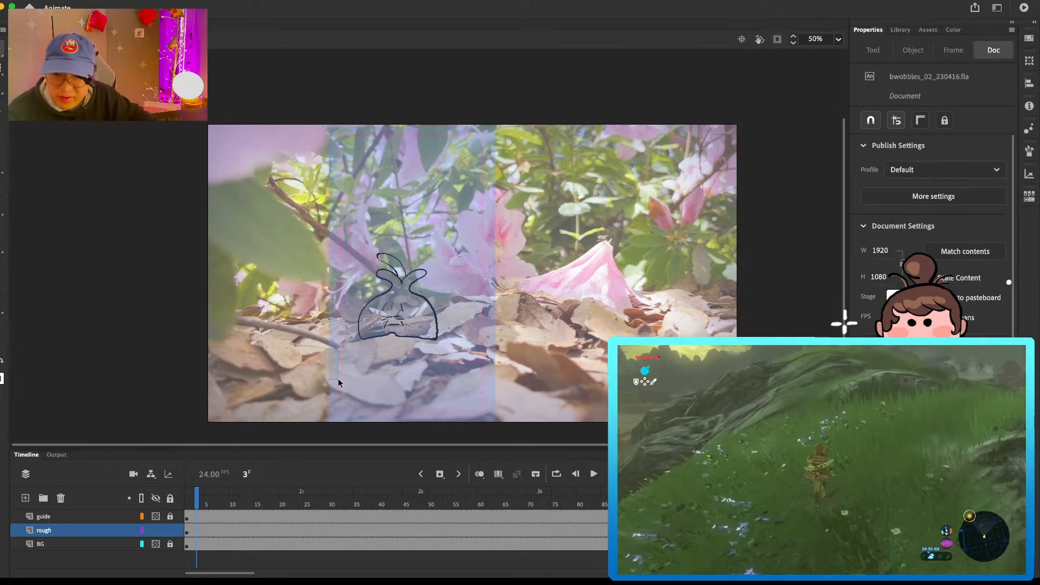
key(b)
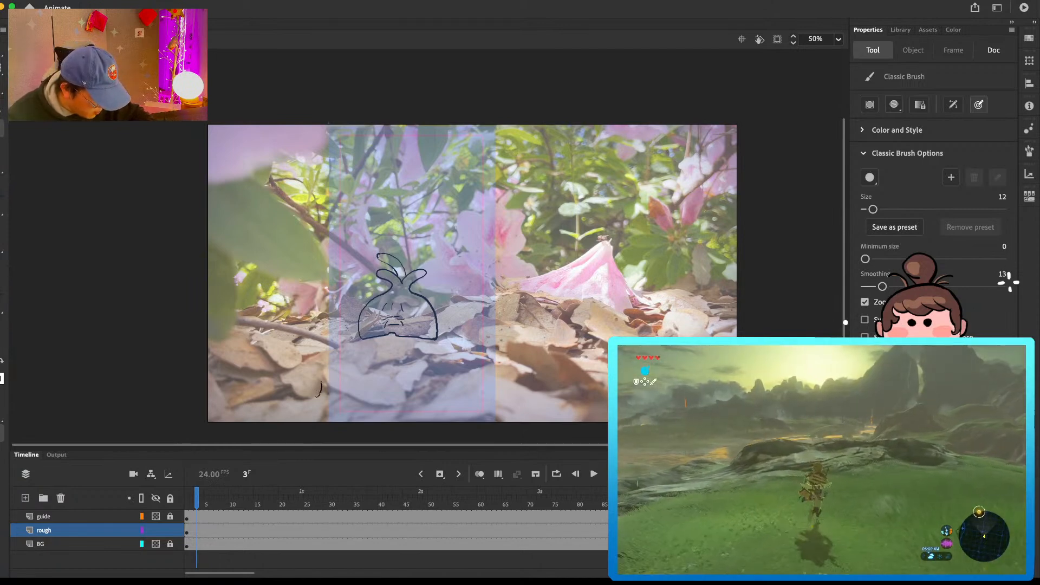
drag(288, 364, 283, 388)
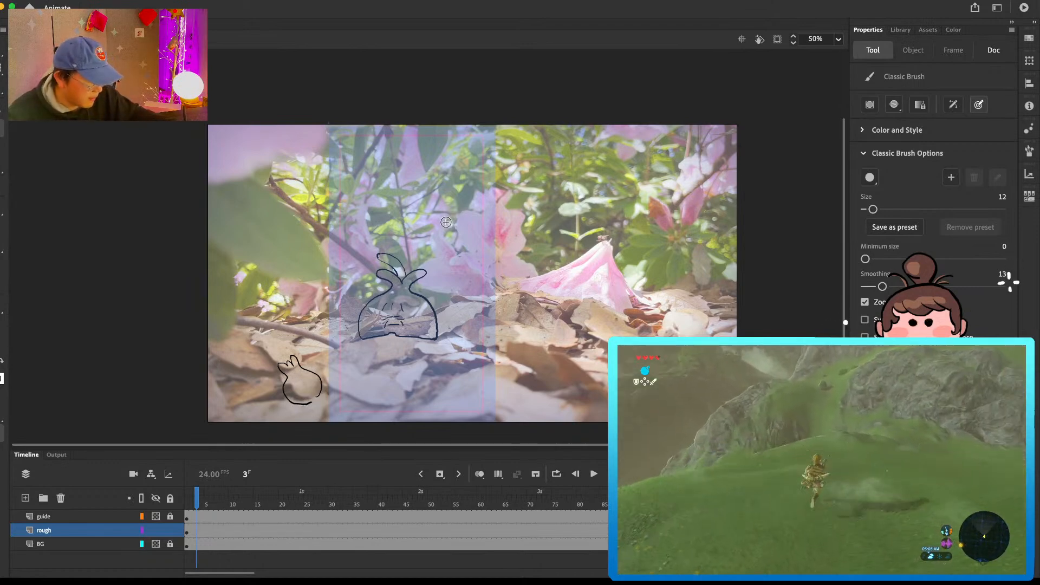
key(l)
mouse_move(307, 353)
mouse_down()
mouse_move(274, 397)
mouse_move(326, 376)
mouse_move(297, 351)
mouse_move(325, 373)
mouse_up()
key(Delete)
Step: Sketch a small round character with a three-lobed head tuft, face, tiny arms and feet beside the large bulb-shaped character, overlapping the guide's edge
key(b)
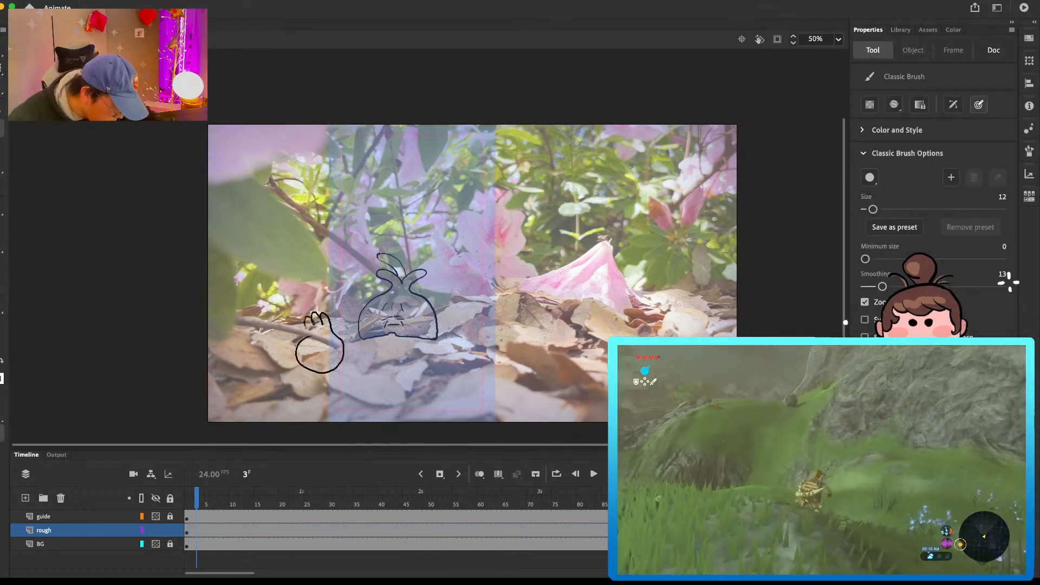
drag(305, 324, 310, 338)
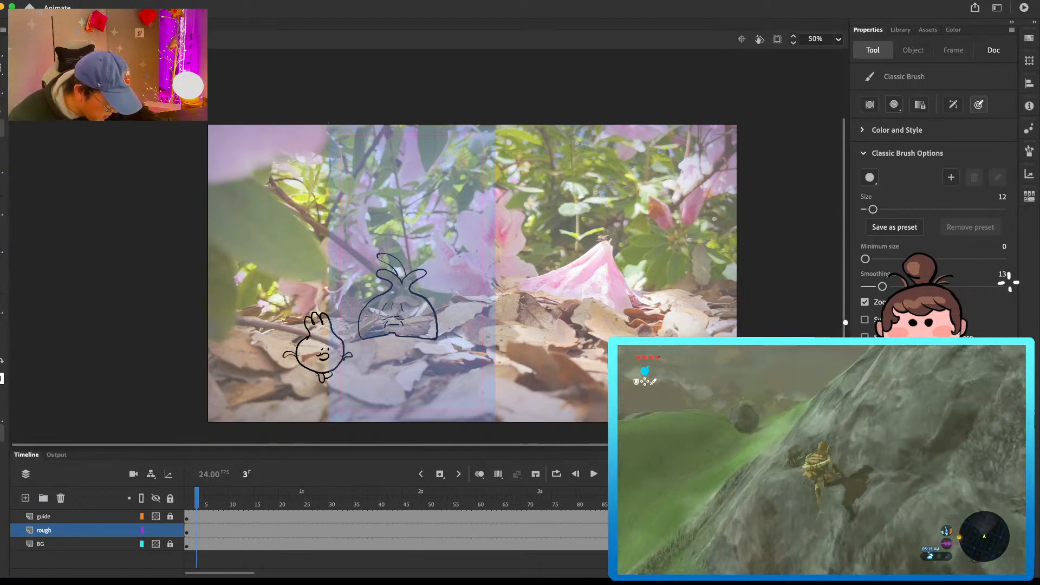
mouse_move(271, 331)
mouse_down()
mouse_move(235, 323)
mouse_move(259, 296)
mouse_up()
mouse_move(273, 338)
mouse_down()
mouse_move(254, 354)
mouse_move(235, 334)
mouse_up()
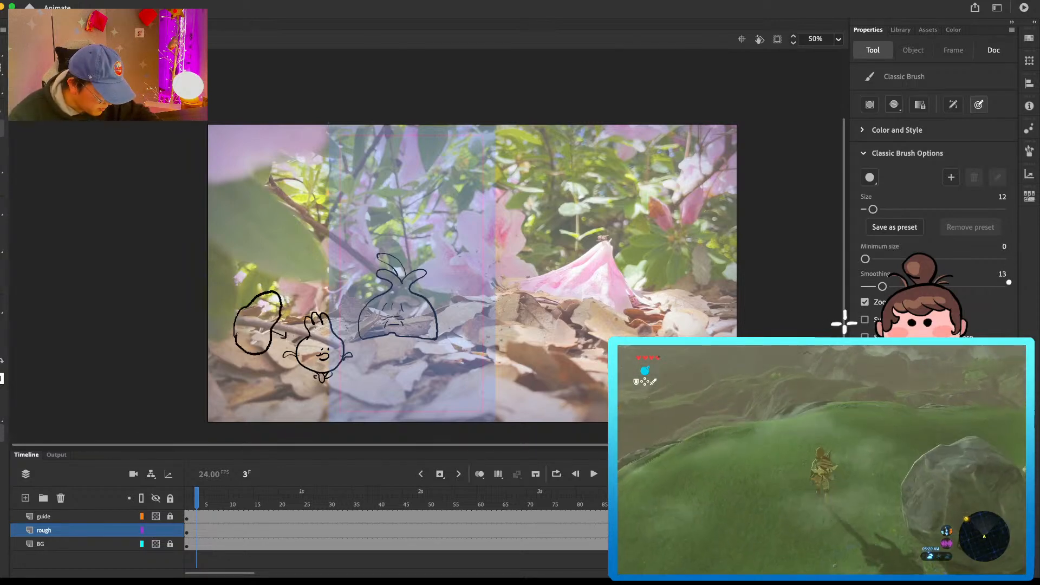
key(super+z)
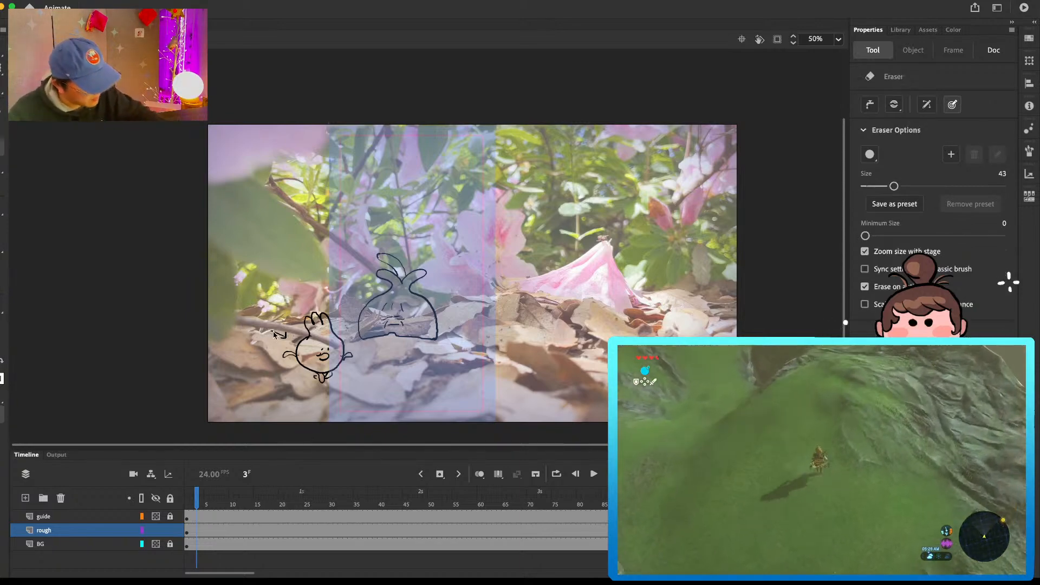
key(super+z)
key(super+z)
key(super+z)
Step: Draw a small arrow just above the round character's head tuft, pointing down toward it
drag(299, 305, 305, 307)
drag(304, 301, 298, 307)
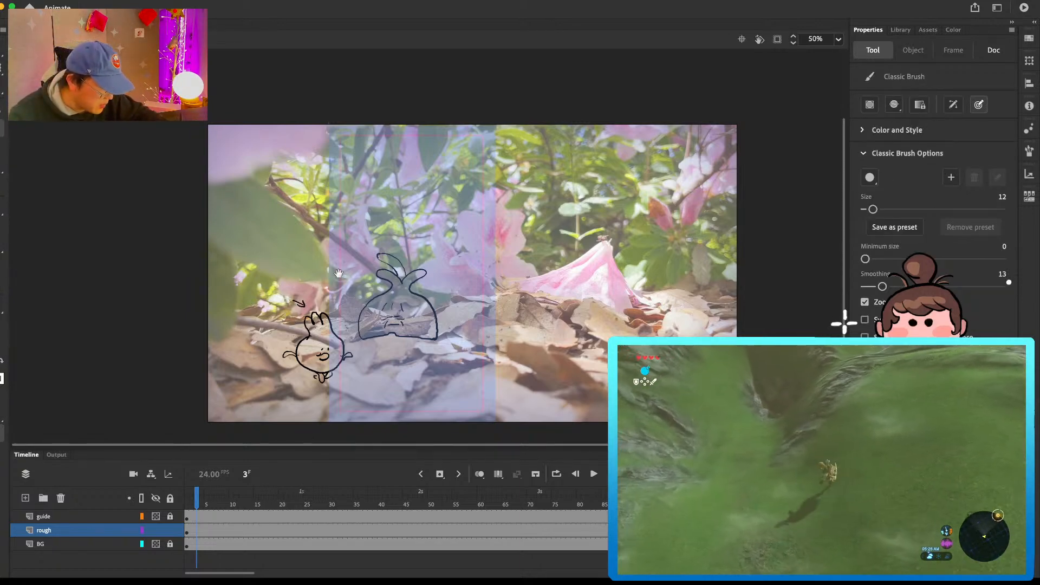
key(space)
drag(389, 271, 390, 300)
drag(246, 366, 249, 378)
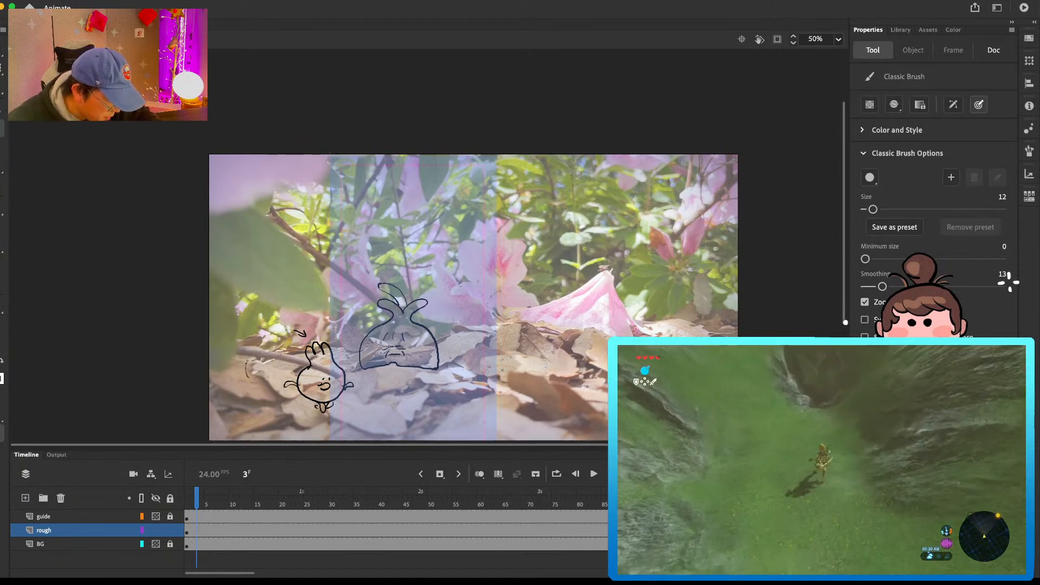
key(super+z)
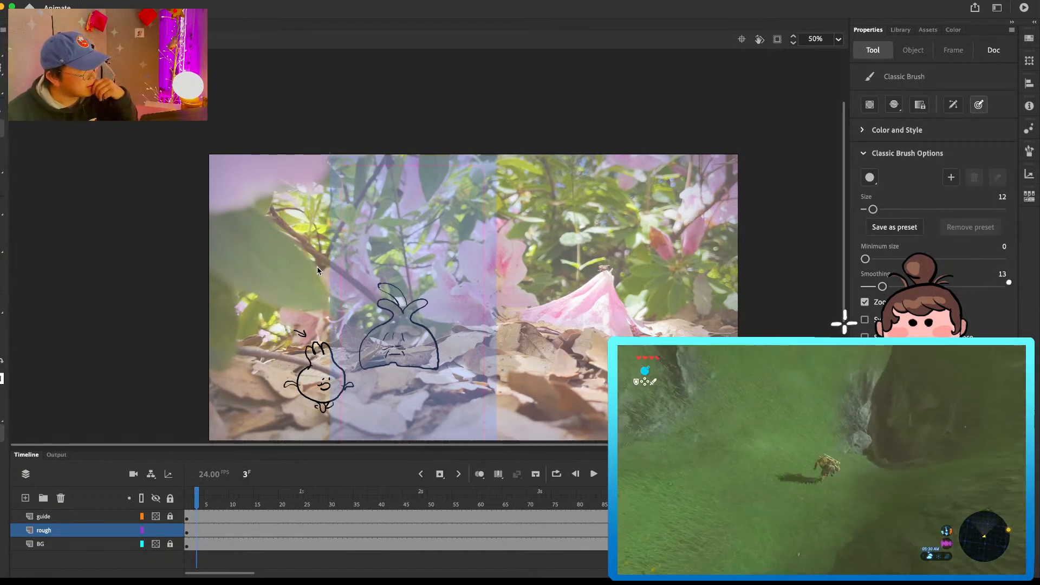
mouse_move(265, 339)
mouse_down()
mouse_move(255, 337)
mouse_move(247, 373)
mouse_up()
mouse_move(262, 337)
mouse_down()
mouse_move(281, 340)
mouse_move(257, 348)
mouse_up()
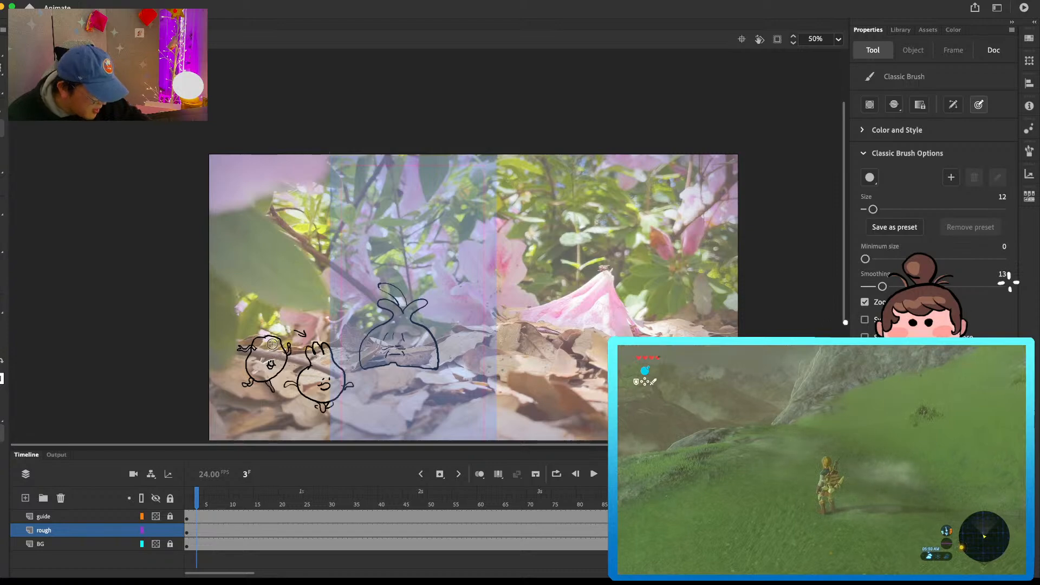
key(e)
key(b)
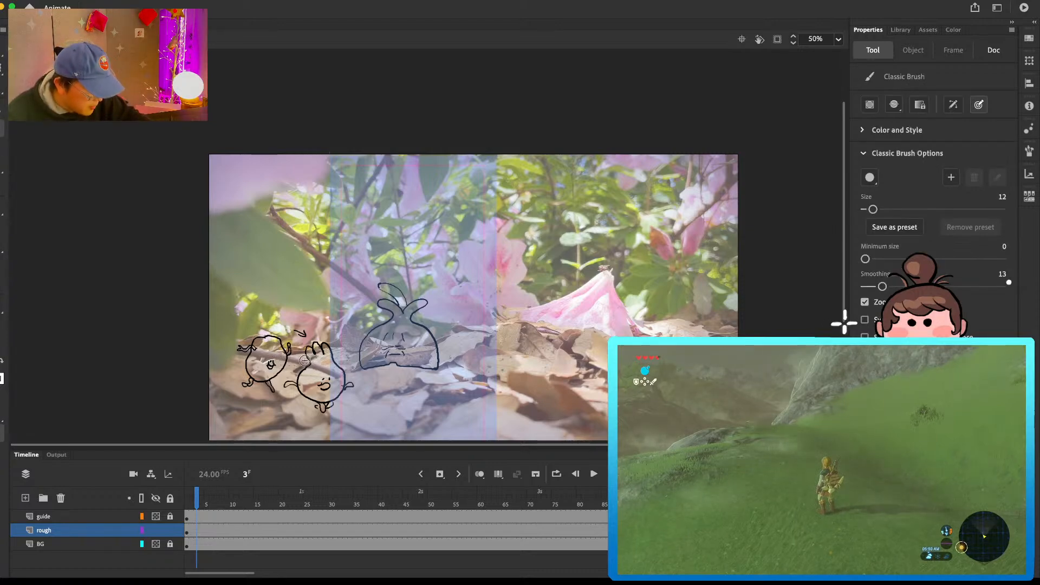
drag(260, 355, 265, 368)
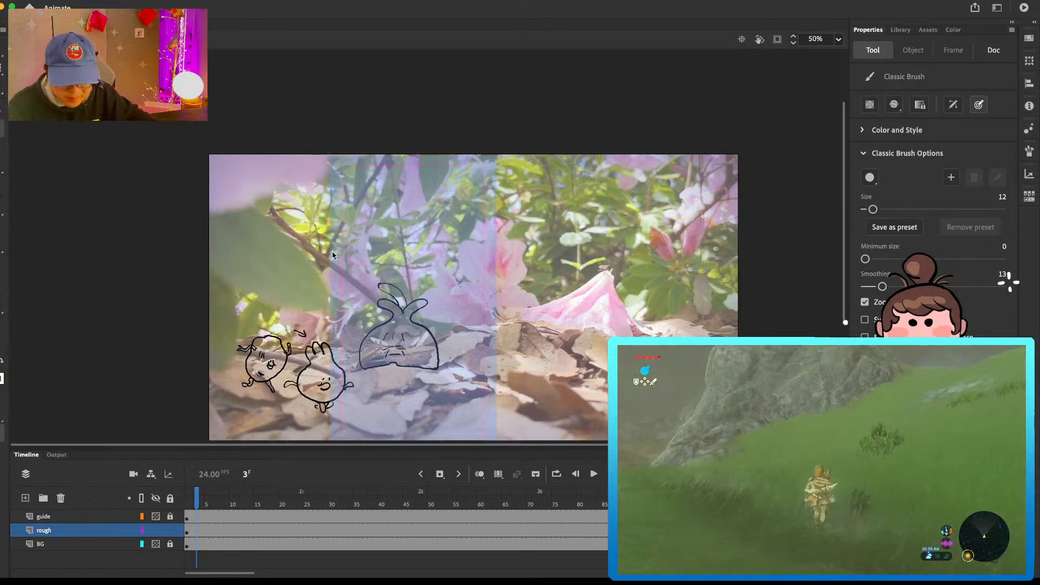
key(l)
mouse_move(275, 302)
mouse_down()
mouse_move(223, 356)
mouse_move(279, 393)
mouse_move(294, 365)
mouse_move(289, 336)
mouse_move(257, 306)
mouse_move(261, 279)
mouse_up()
key(Delete)
Step: Sketch a tall, thin stalk-like character with a small face, root-like feet and a side sprout next to the small round one
key(b)
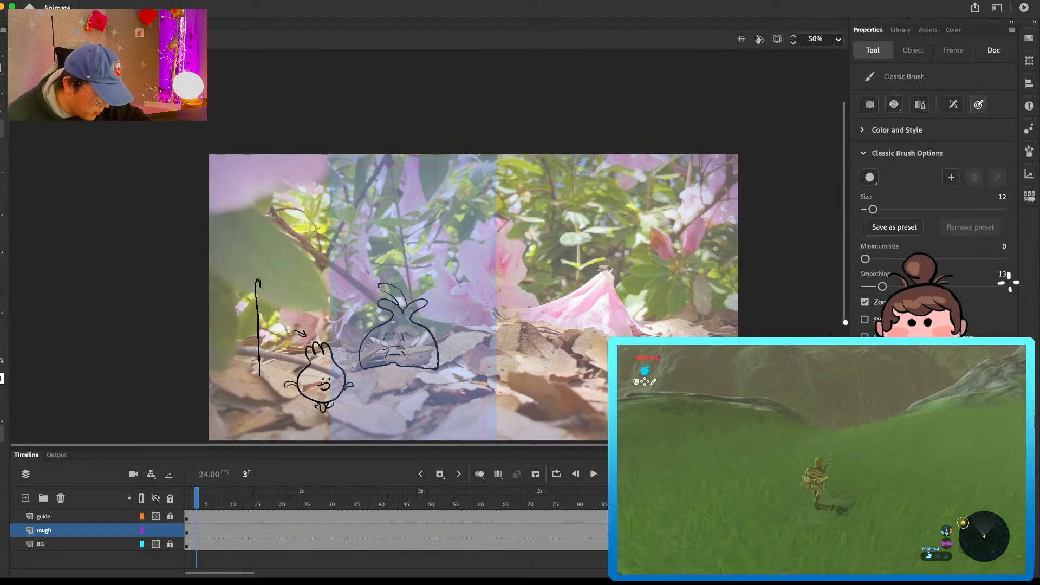
mouse_move(269, 329)
mouse_down()
mouse_move(275, 371)
mouse_move(259, 377)
mouse_up()
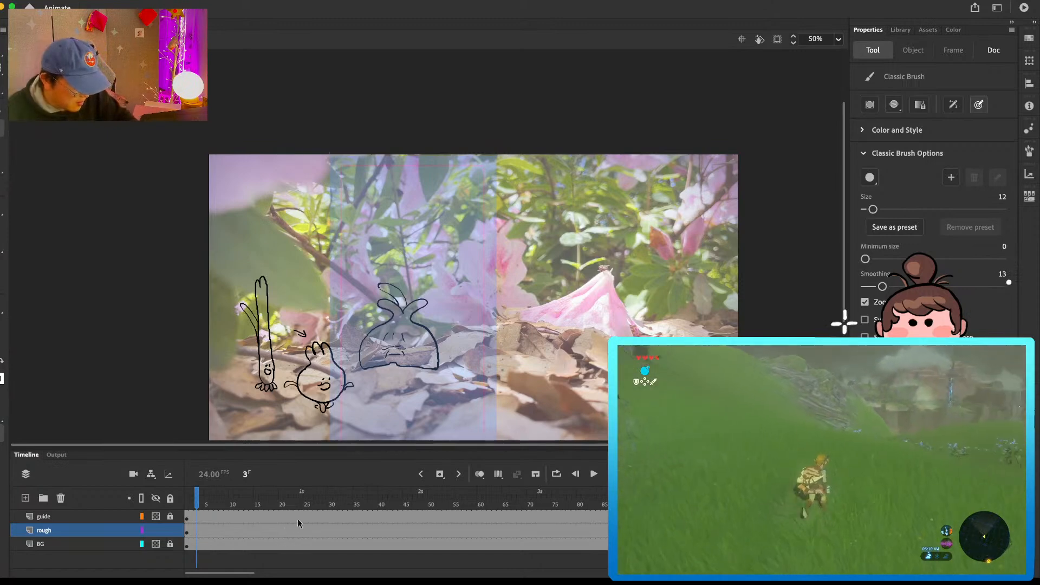
Step: Insert a keyframe at frame 3 on the rough layer
scroll(544, 362, down, 3)
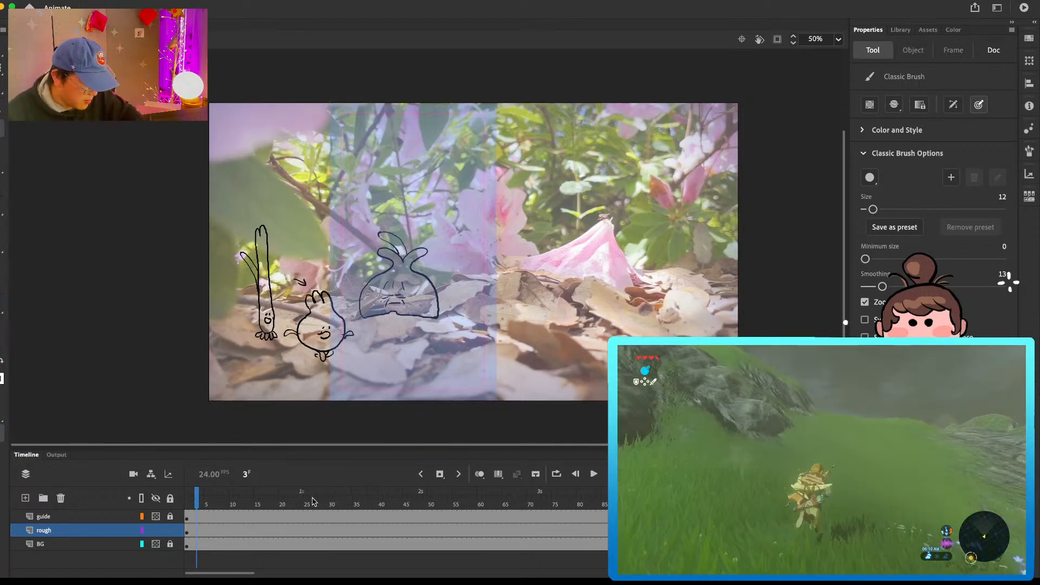
click(199, 527)
key(F6)
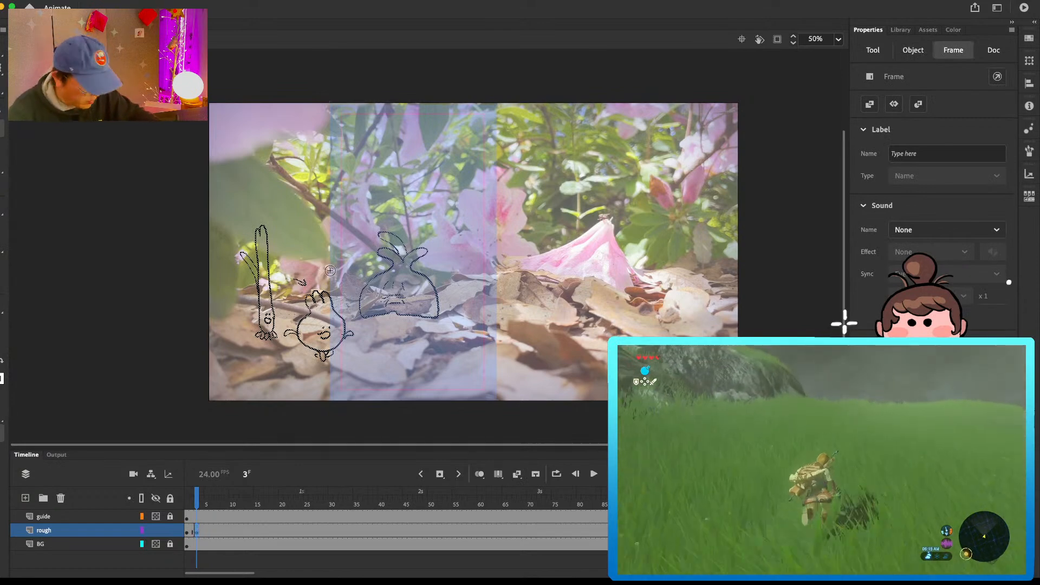
Step: Enlarge the two small characters to about 507 by 610, move them to about X 627, Y 546, and draw a right-pointing arrow beside them
key(l)
mouse_move(309, 209)
mouse_down()
mouse_move(221, 231)
mouse_move(325, 420)
mouse_up()
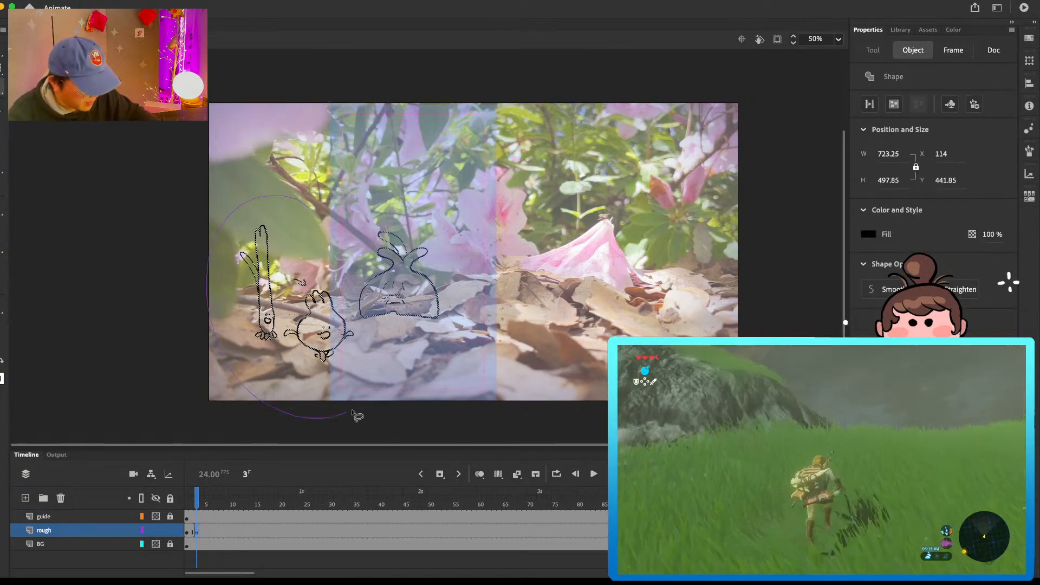
drag(370, 337, 368, 336)
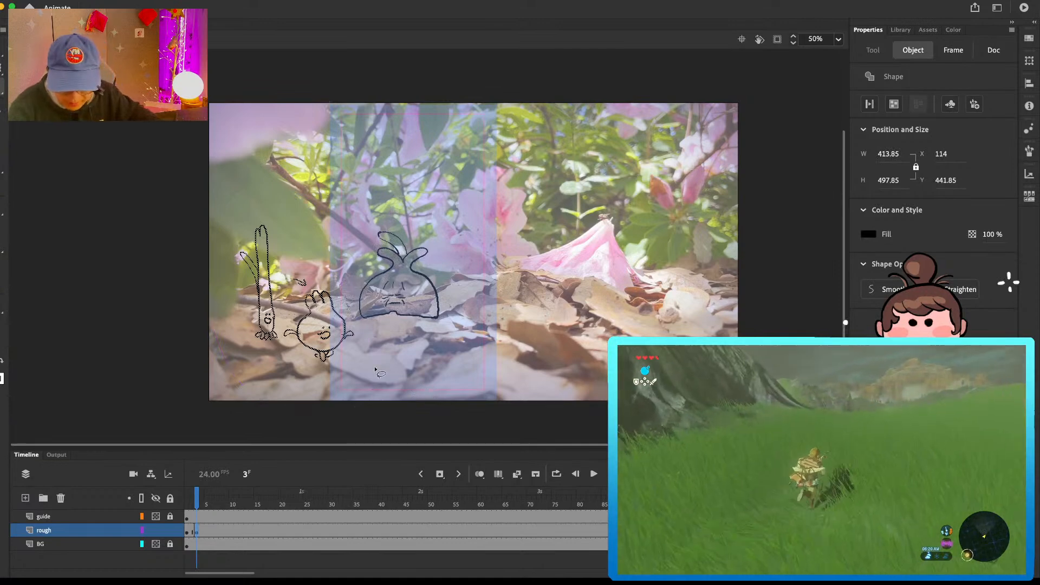
key(q)
drag(355, 362, 371, 383)
drag(348, 322, 498, 362)
key(b)
drag(500, 319, 517, 329)
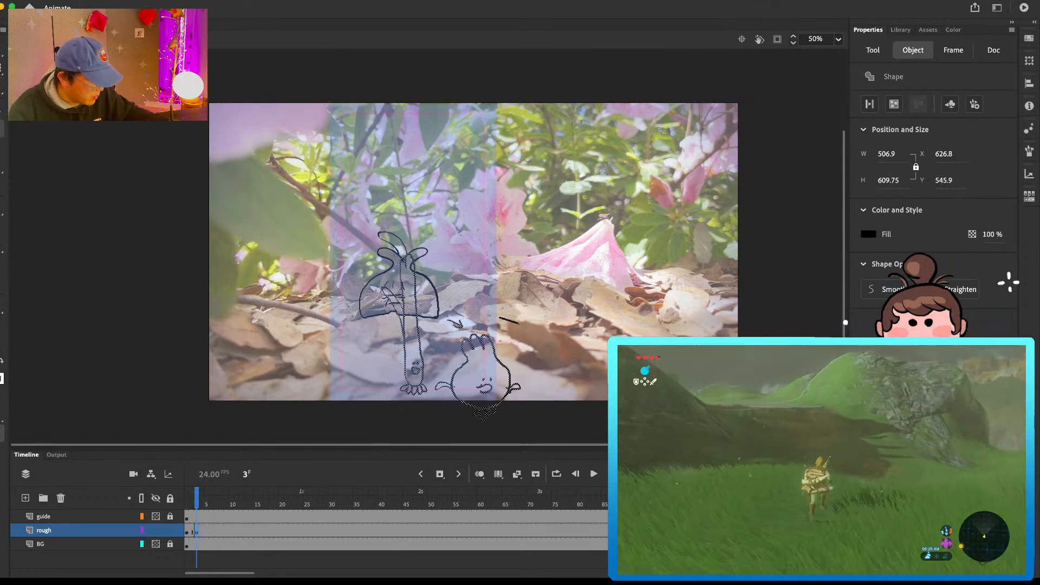
Step: Insert a blank keyframe at frame 5 on the rough layer and turn on onion skinning
click(208, 530)
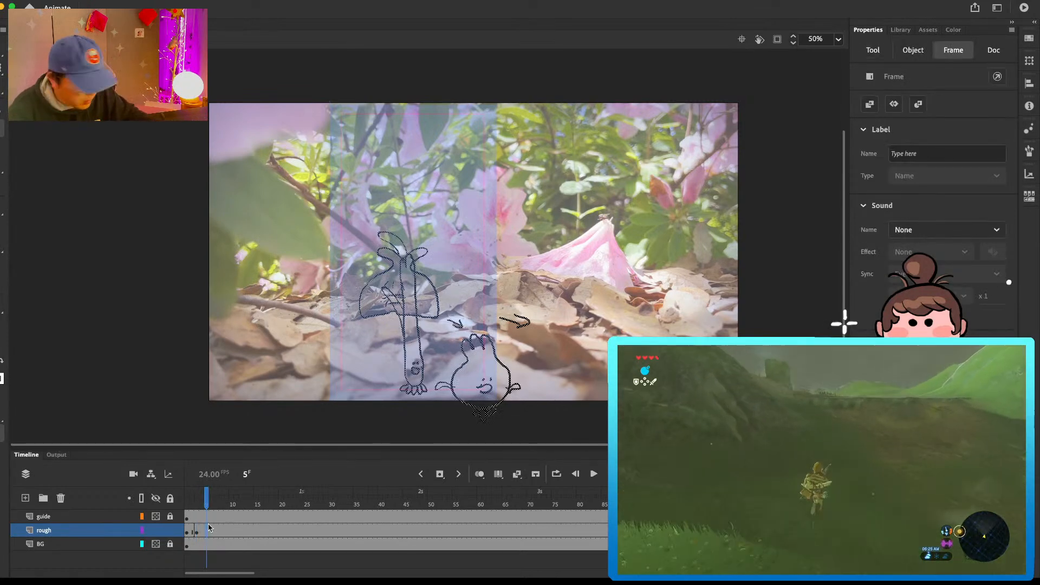
key(F7)
click(481, 475)
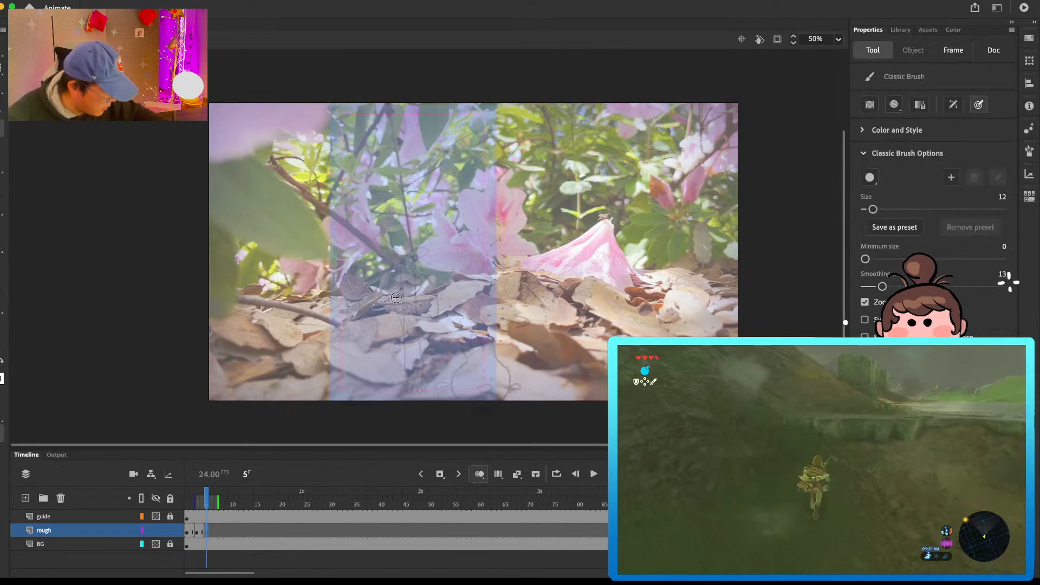
Step: Sketch the bulb-shaped character in a stretched pose with a narrow upper body, upright sprouts and a face, and compare it with the previous frame
drag(361, 317, 407, 266)
key(super+z)
mouse_move(362, 314)
mouse_down()
mouse_move(391, 262)
mouse_move(433, 242)
mouse_move(406, 285)
mouse_up()
mouse_move(409, 279)
mouse_down()
mouse_move(403, 302)
mouse_move(416, 301)
mouse_up()
mouse_move(403, 269)
mouse_down()
mouse_move(414, 267)
mouse_move(437, 319)
mouse_up()
drag(362, 313, 438, 318)
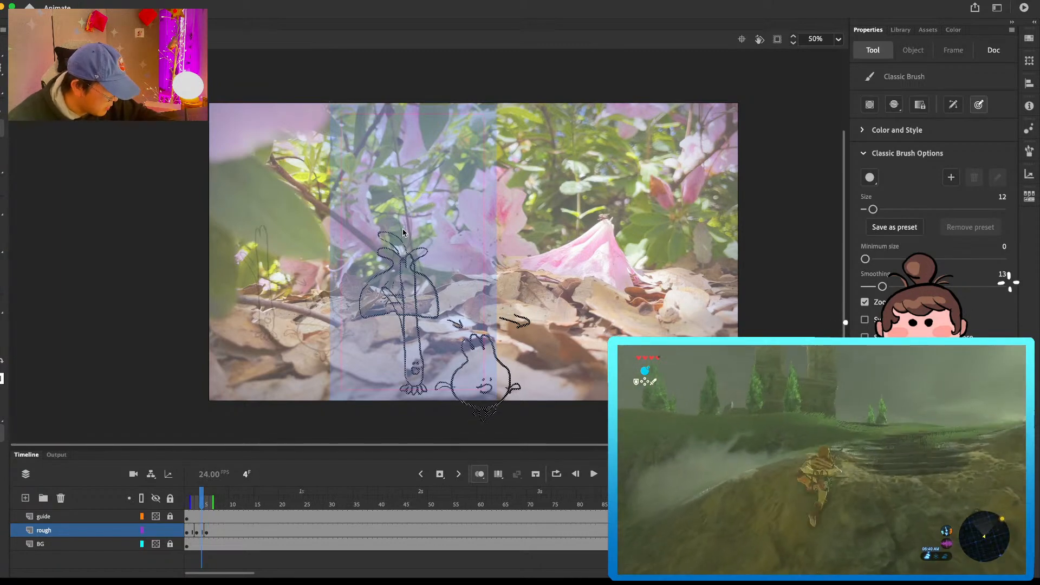
key(.)
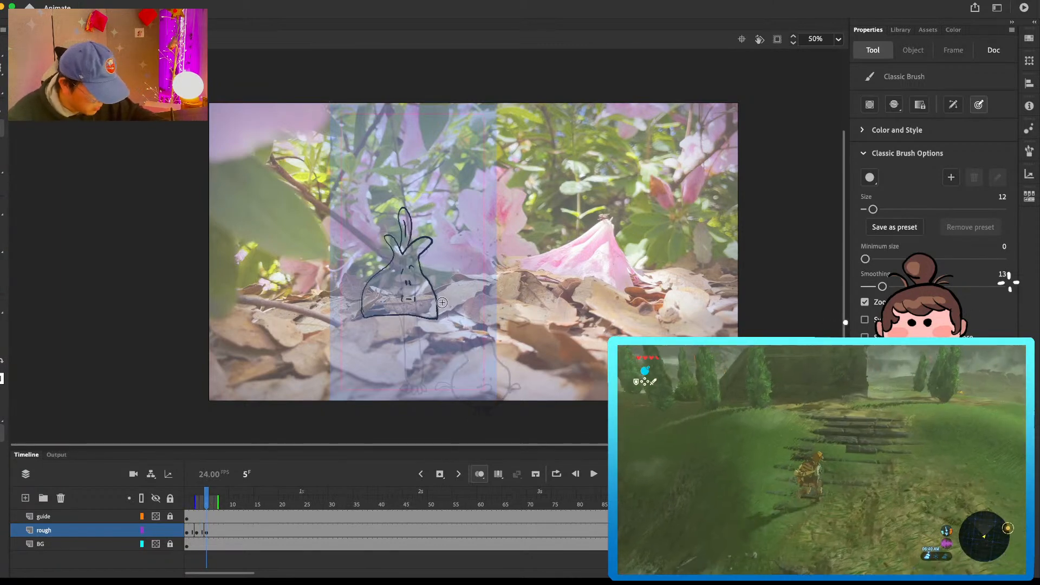
Step: Insert a blank keyframe at frame 7 on the rough layer and sketch the bulb-shaped character in a low, wide, squashed pose with a face
click(220, 522)
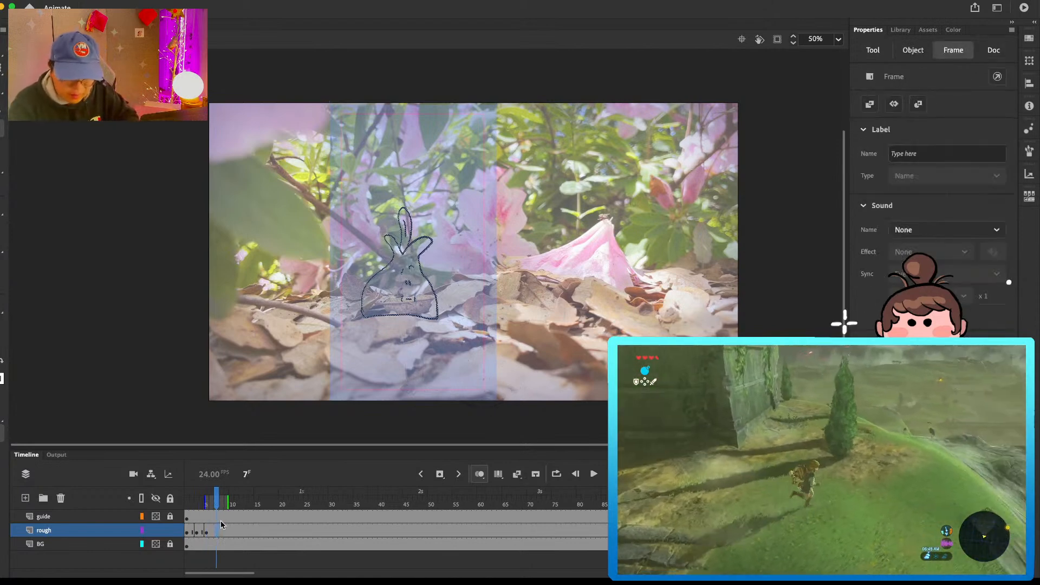
key(F7)
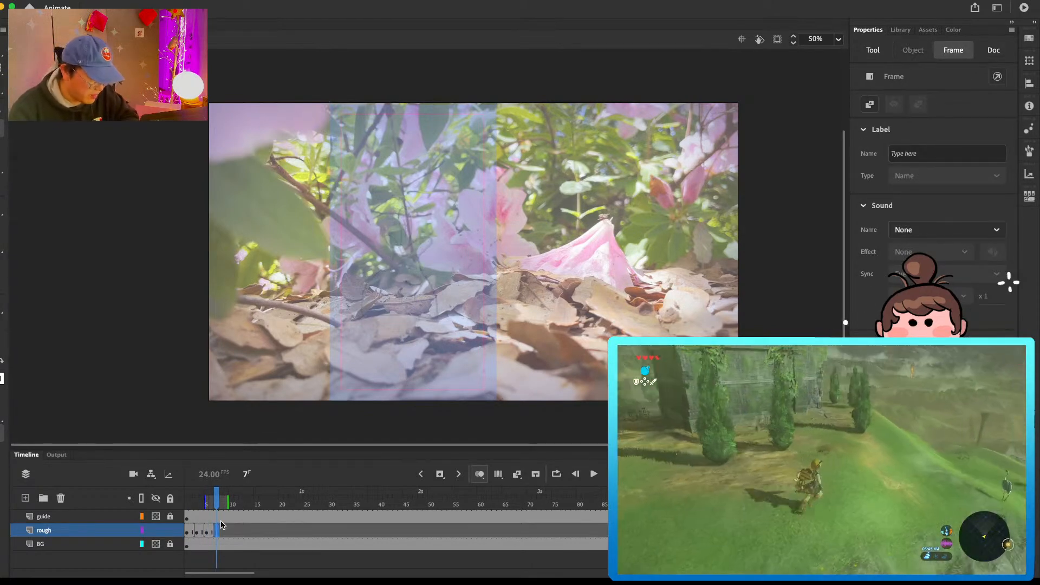
mouse_move(352, 302)
mouse_down()
mouse_move(357, 320)
mouse_move(389, 270)
mouse_up()
key(super+z)
mouse_move(361, 316)
mouse_down()
mouse_move(356, 293)
mouse_move(401, 261)
mouse_move(382, 256)
mouse_move(428, 247)
mouse_move(417, 275)
mouse_move(435, 291)
mouse_move(437, 319)
mouse_up()
key(super+z)
drag(420, 264, 439, 320)
key(super+z)
mouse_move(418, 265)
mouse_down()
mouse_move(441, 294)
mouse_move(442, 317)
mouse_up()
drag(360, 316, 438, 320)
key(super+z)
key(e)
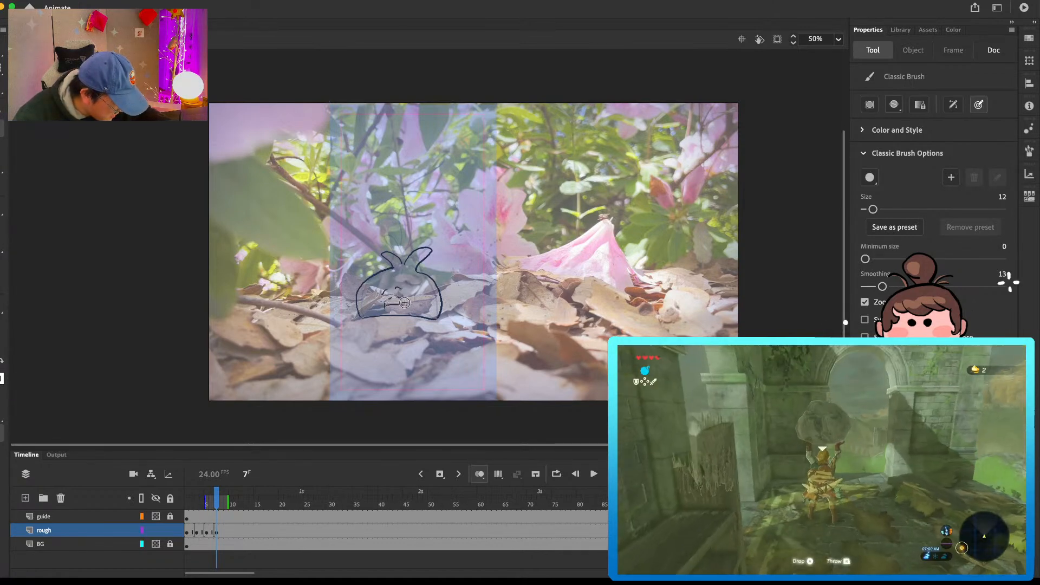
Step: Add a long, curved sprout to the squashed character's head and compare the pose with the previous frame
mouse_move(387, 280)
mouse_down()
mouse_move(378, 287)
mouse_move(399, 283)
mouse_move(389, 247)
mouse_move(398, 250)
mouse_up()
key(comma)
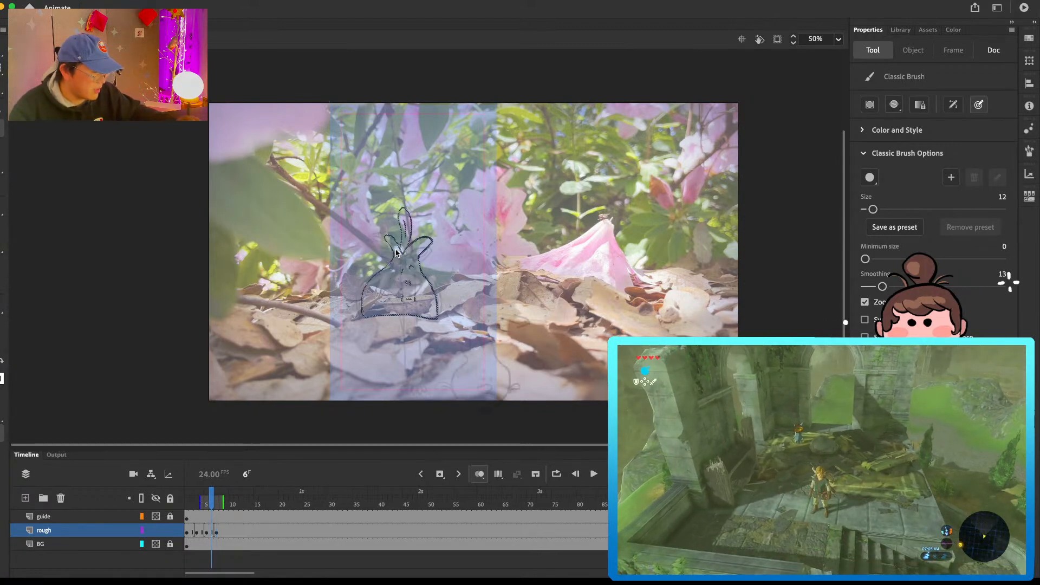
key(period)
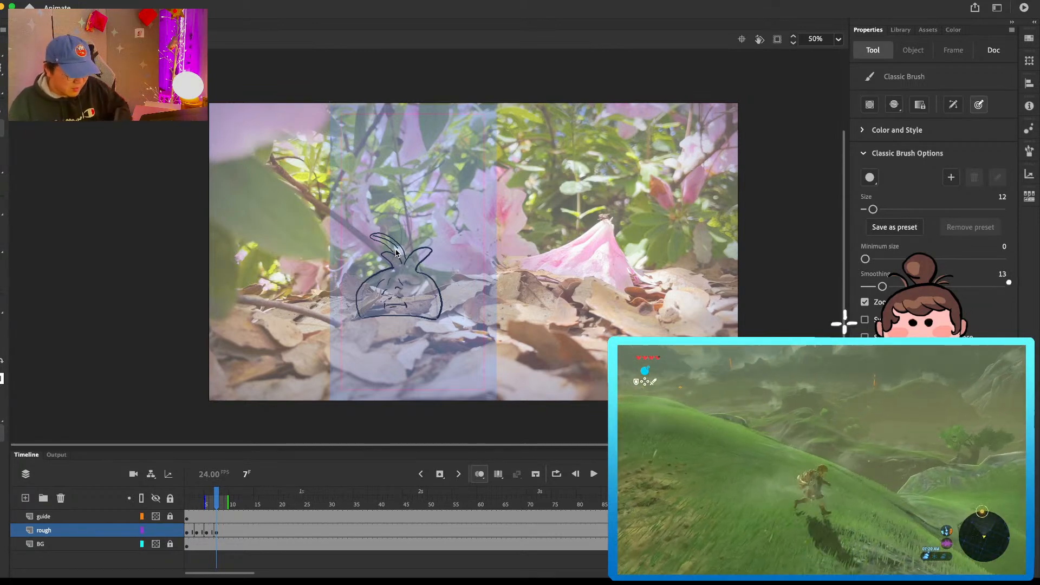
Step: Insert a keyframe at frame 9 on the rough layer that repeats the squashed pose
click(228, 521)
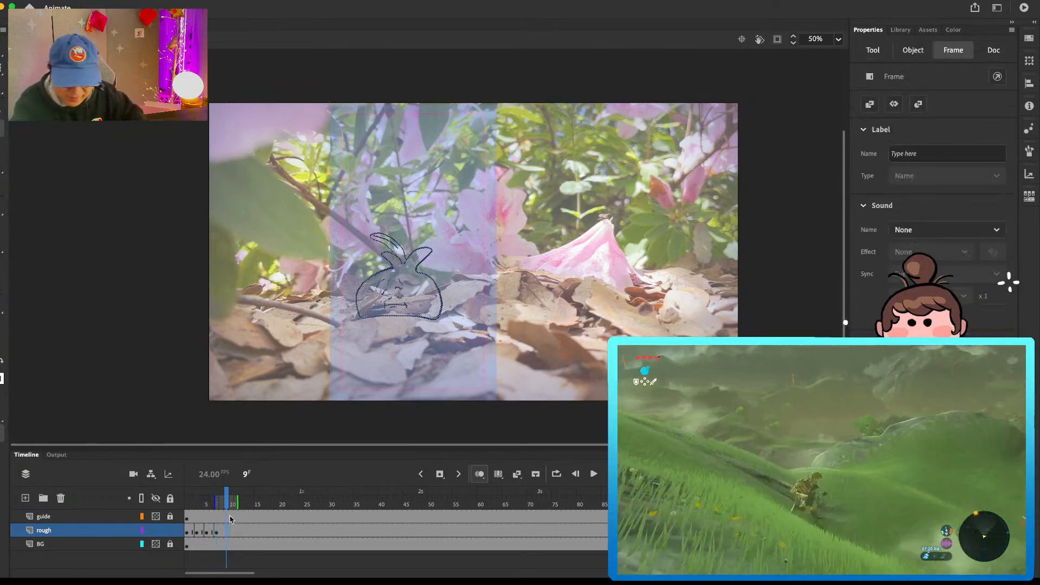
key(F6)
drag(561, 287, 560, 292)
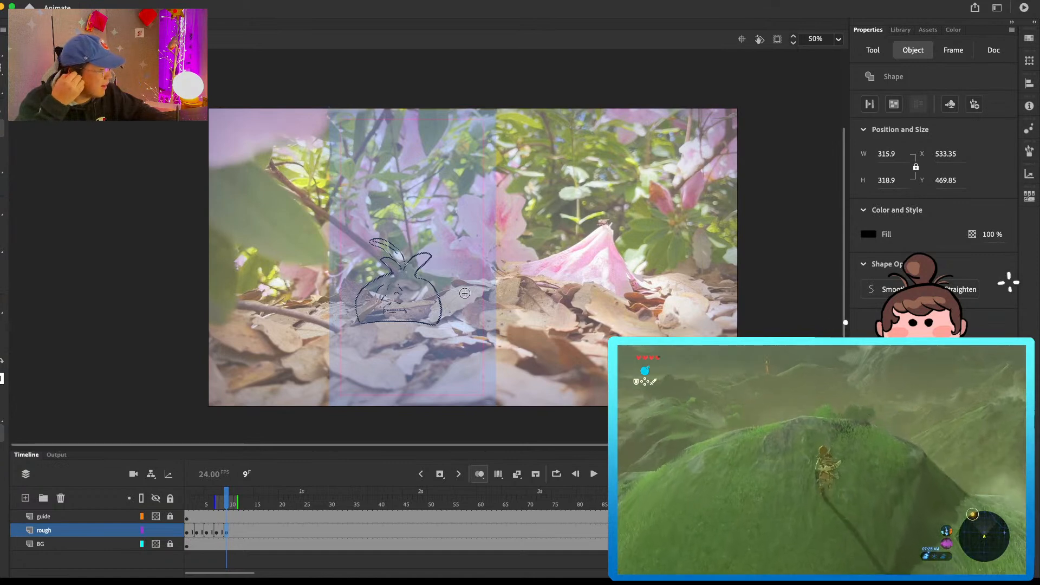
mouse_move(423, 325)
mouse_down()
mouse_move(441, 352)
mouse_move(411, 333)
mouse_move(433, 307)
mouse_up()
key(super+z)
key(super+z)
Step: Sketch the round companion in front of the squashed bulb-shaped character on frame 9, with a tuft, face, small feet and a raised arm
drag(418, 351, 440, 298)
drag(457, 340, 417, 349)
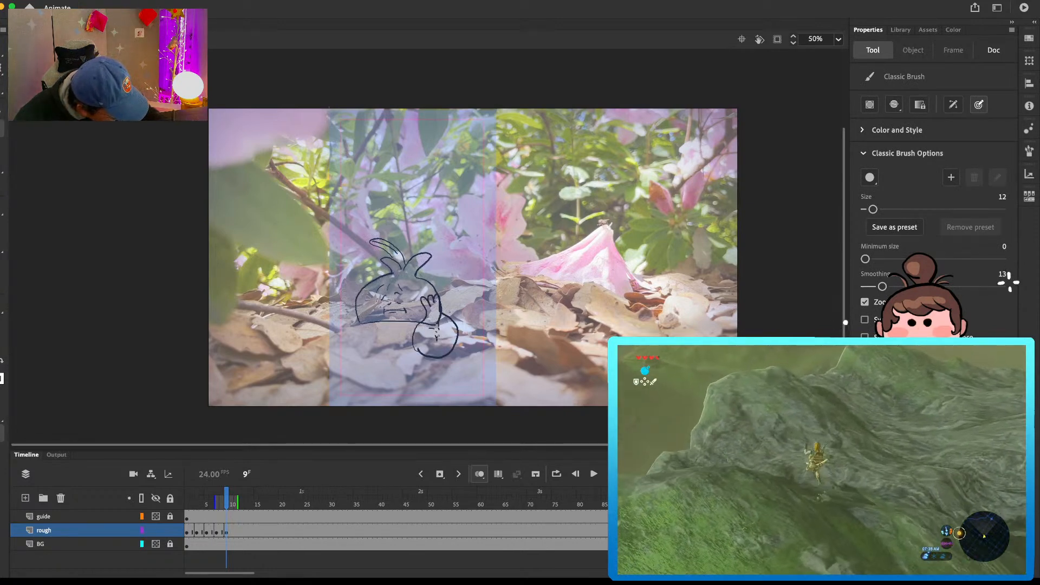
mouse_move(437, 355)
mouse_down()
mouse_move(428, 363)
mouse_move(465, 327)
mouse_up()
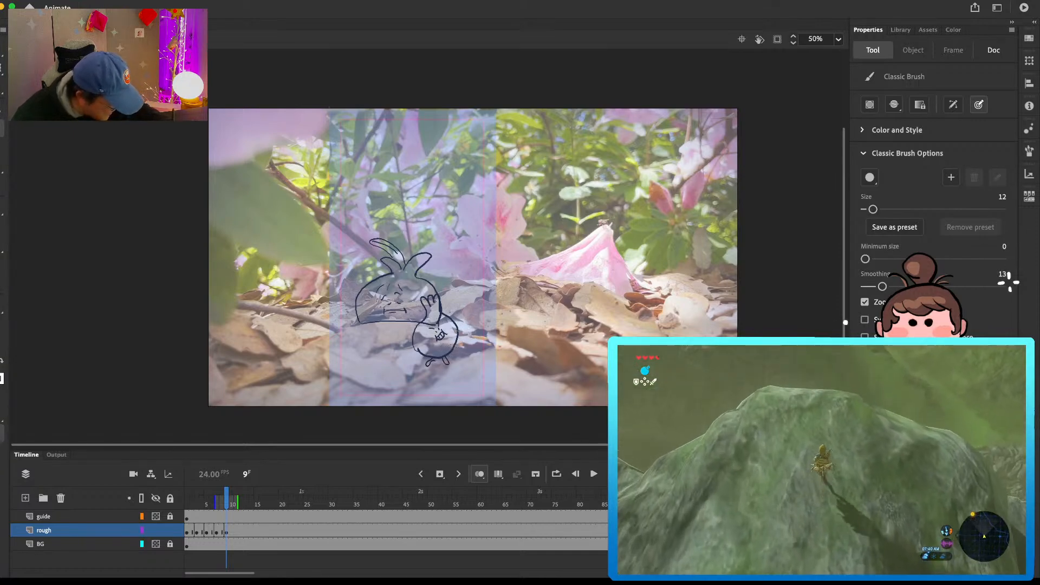
drag(464, 314, 475, 299)
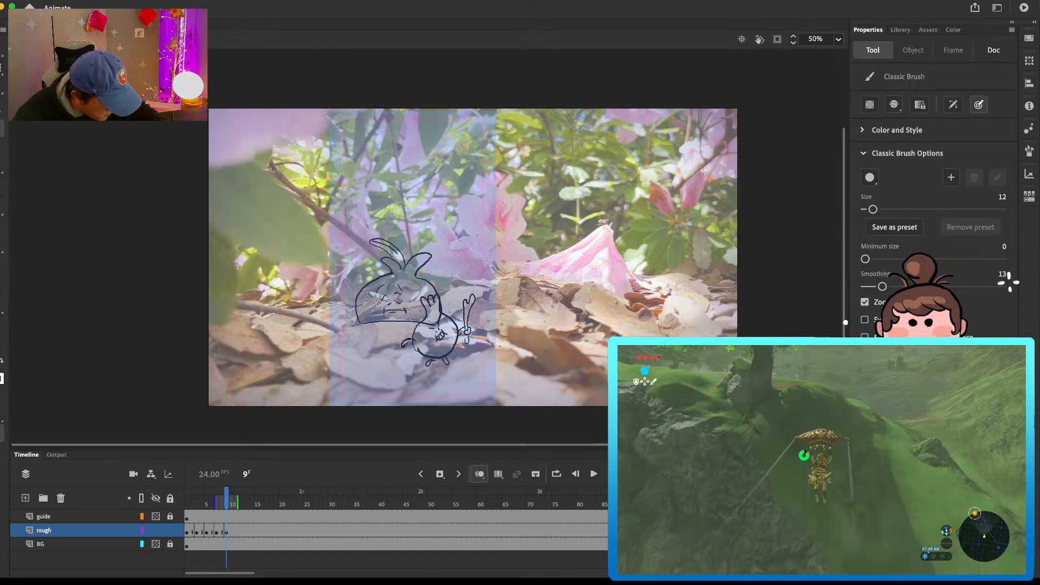
key(e)
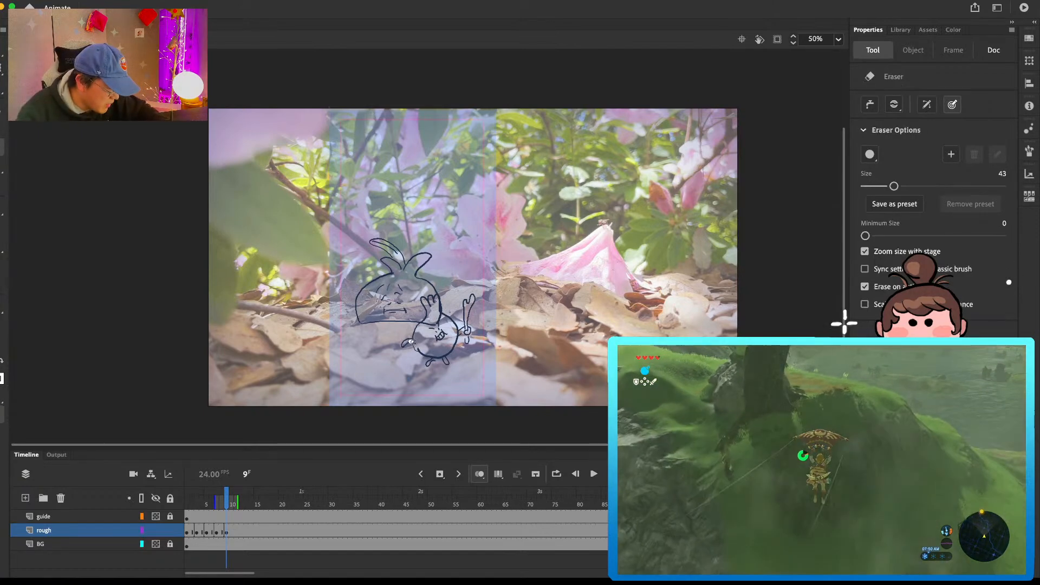
key(b)
key(e)
key(b)
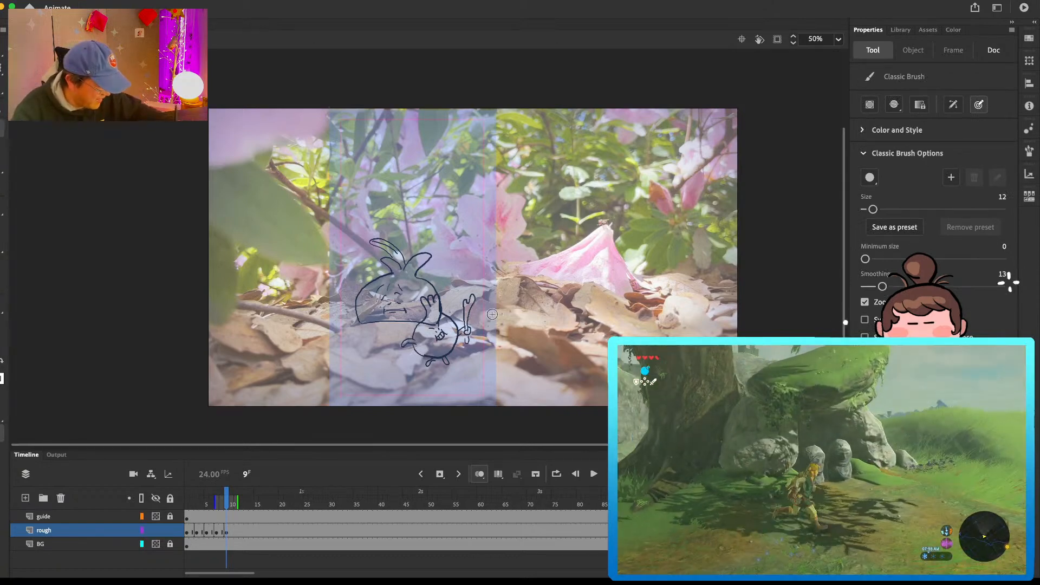
Step: Sketch the tall, thin companion at the guide's right edge on frame 9, with an outstretched arm, face, long upright body and feet
drag(450, 308, 486, 316)
drag(470, 314, 503, 327)
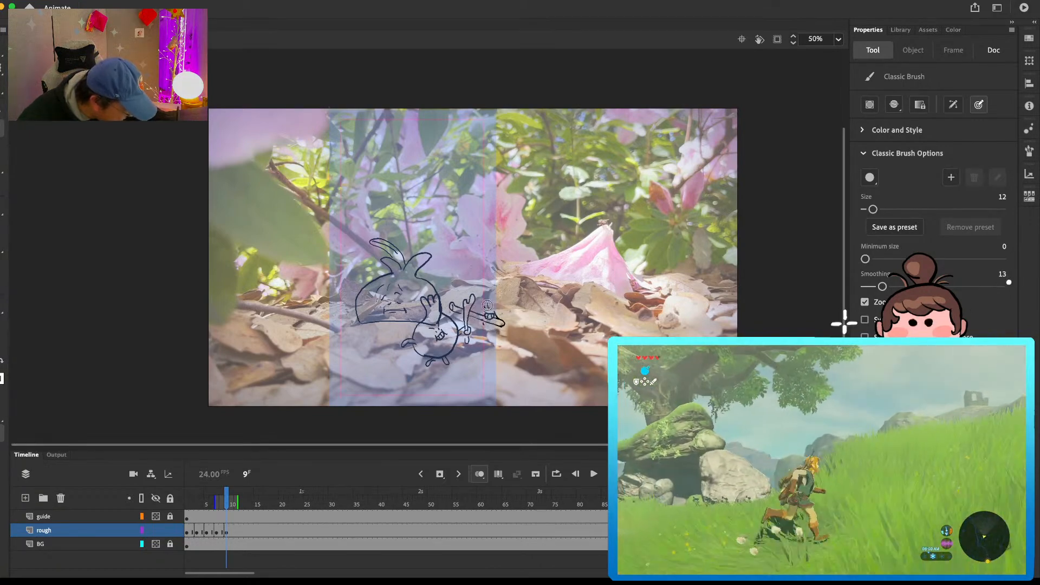
mouse_move(477, 321)
mouse_down()
mouse_move(475, 246)
mouse_move(489, 238)
mouse_move(493, 302)
mouse_up()
key(super+z)
key(super+z)
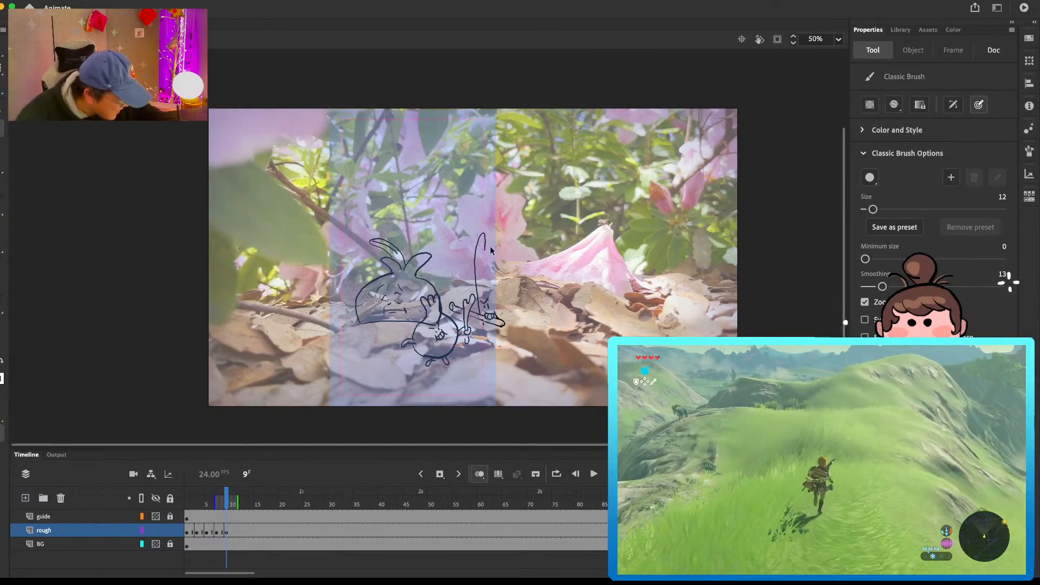
key(super+z)
key(e)
mouse_move(485, 250)
mouse_down()
mouse_move(487, 236)
mouse_move(499, 318)
mouse_up()
key(b)
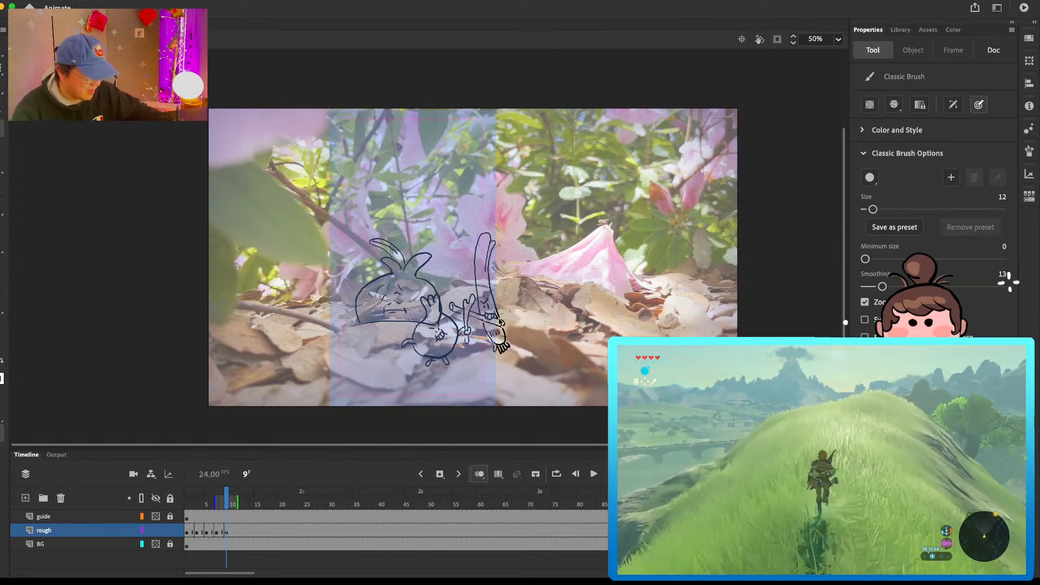
Step: Insert a blank keyframe at frame 11 on the rough layer
click(234, 529)
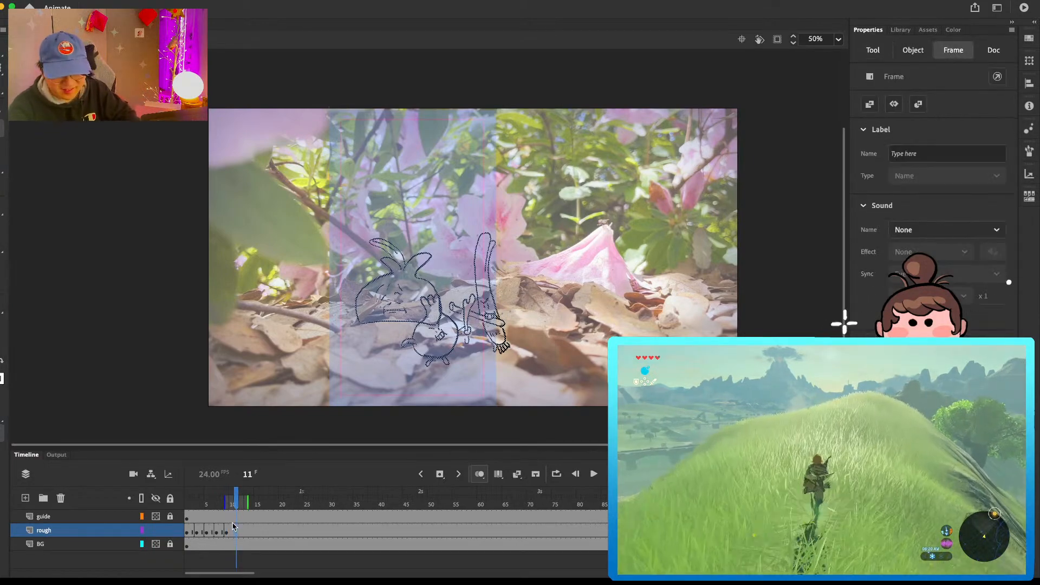
key(F7)
key(b)
mouse_move(391, 347)
mouse_down()
mouse_move(376, 320)
mouse_move(400, 306)
mouse_move(373, 328)
mouse_up()
key(super+z)
mouse_move(404, 293)
mouse_down()
mouse_move(415, 312)
mouse_move(402, 341)
mouse_up()
key(super+z)
key(super+z)
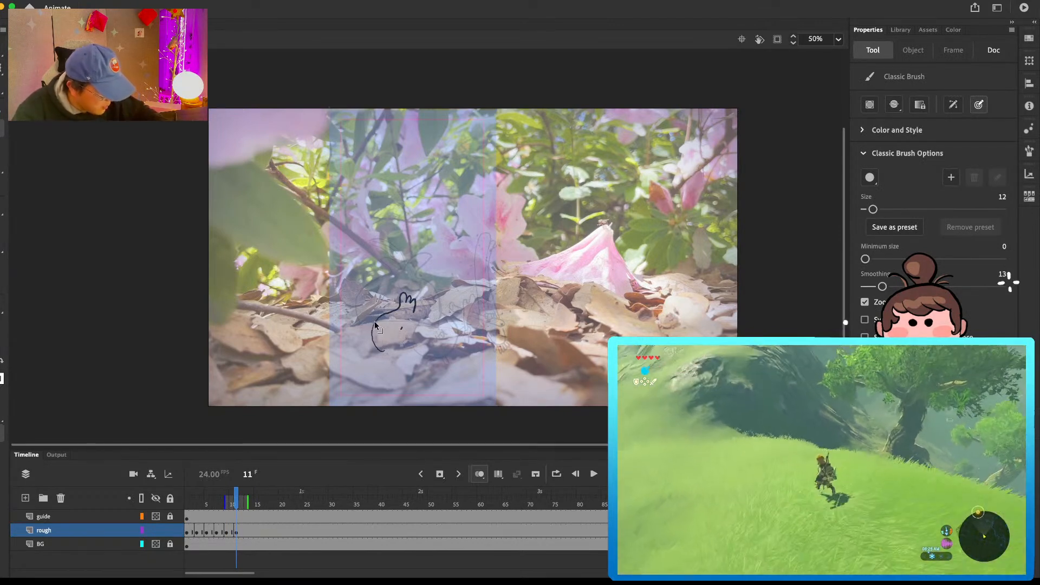
Step: Sketch the round companion low in the guide's left half, with a tuft, face, feet and a long arm stretched to the right
key(super+z)
mouse_move(379, 356)
mouse_down()
mouse_move(364, 303)
mouse_move(372, 313)
mouse_move(382, 301)
mouse_move(406, 314)
mouse_up()
mouse_move(380, 358)
mouse_down()
mouse_move(413, 347)
mouse_move(402, 366)
mouse_move(422, 355)
mouse_move(364, 354)
mouse_up()
drag(415, 329, 471, 347)
key(super+z)
key(e)
key(b)
key(super+z)
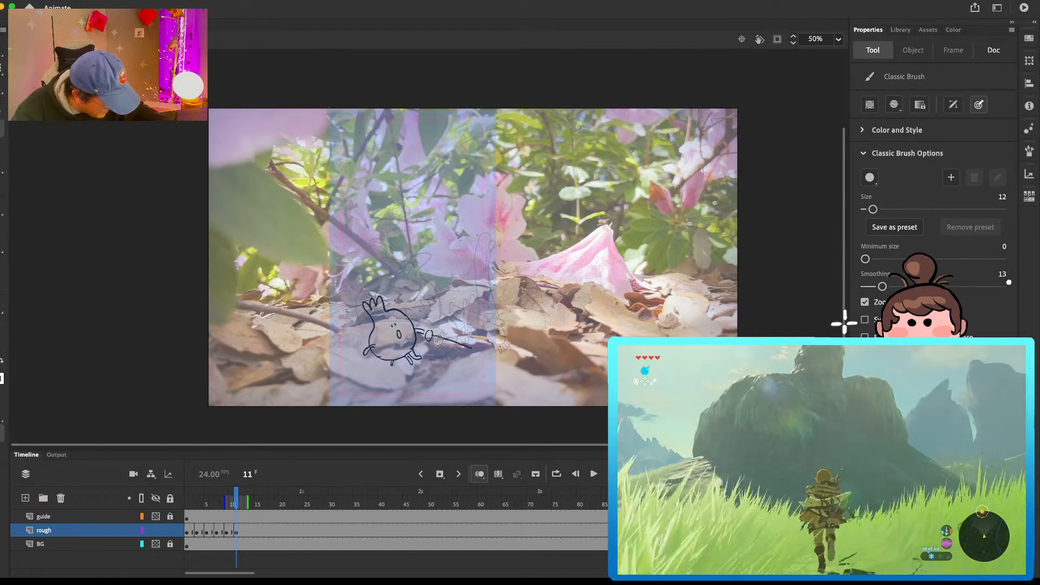
key(super+z)
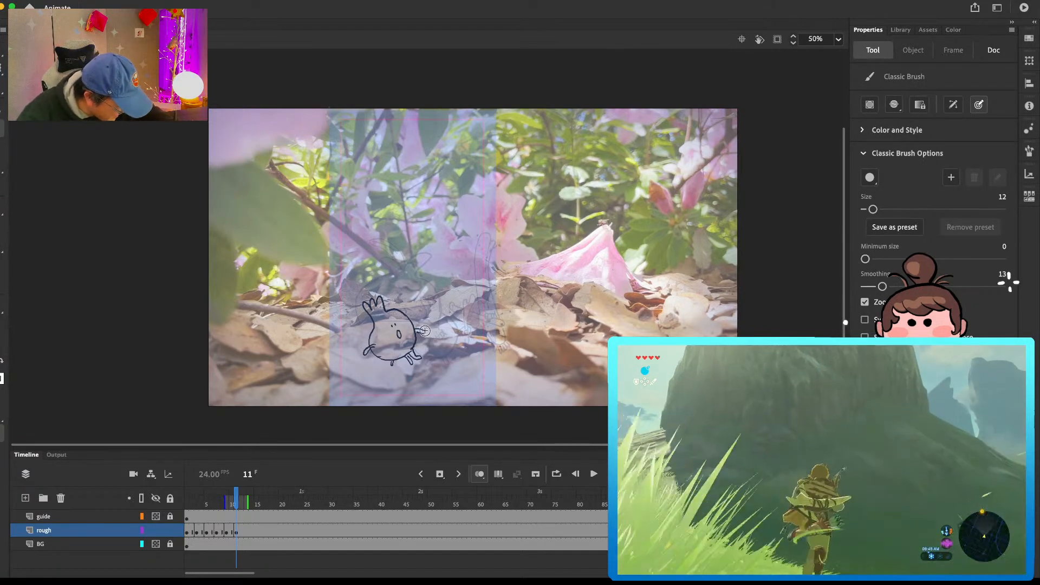
drag(426, 336, 465, 349)
drag(465, 351, 424, 336)
key(e)
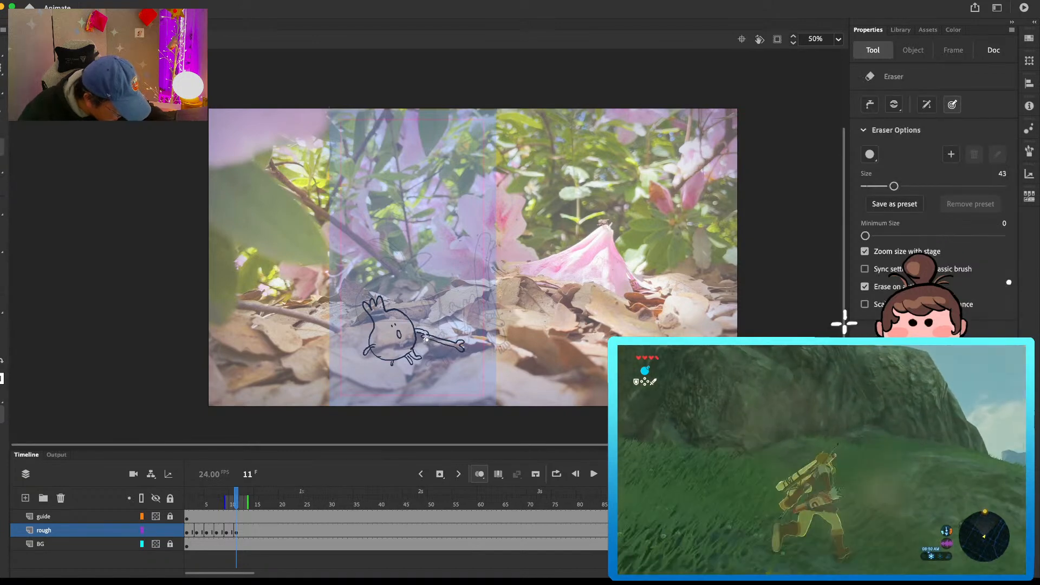
key(b)
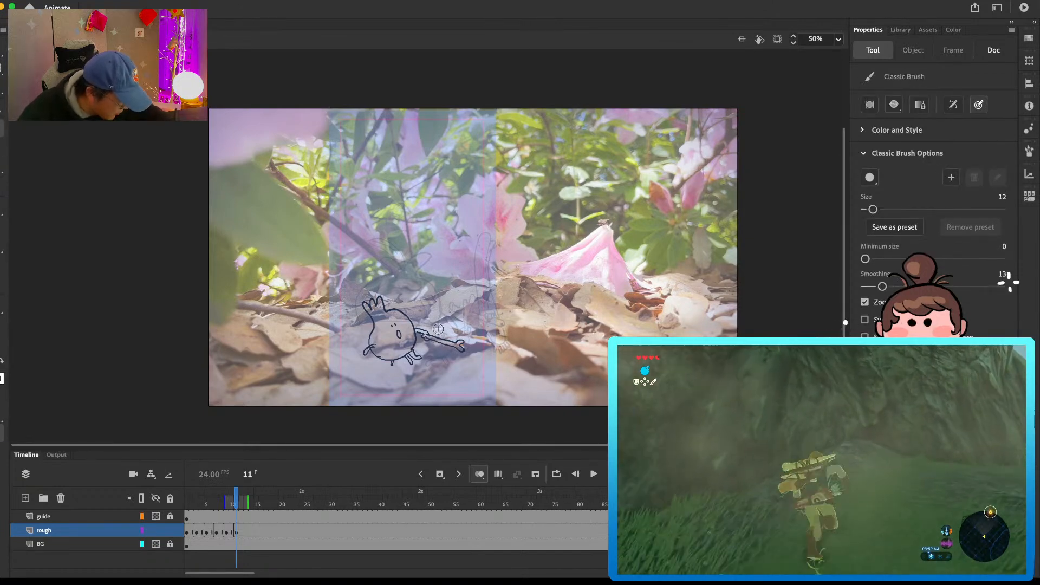
Step: Sketch the tall, thin companion leaning left beside the round one, with a face, feet and an arm crossing the round companion's arm
drag(455, 321, 440, 351)
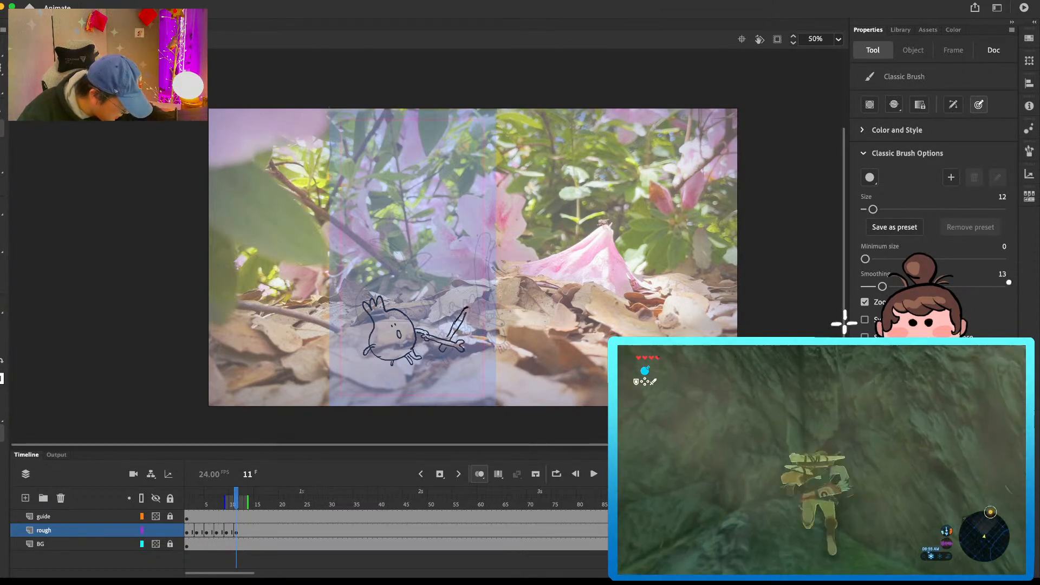
key(e)
key(b)
drag(462, 311, 456, 322)
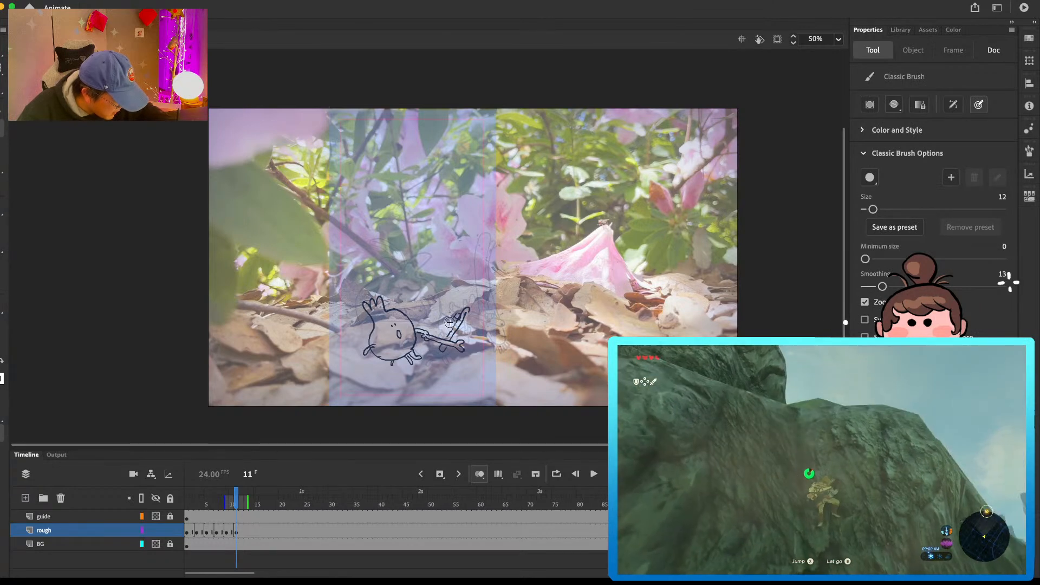
drag(426, 278, 454, 319)
key(ctrl+z)
mouse_move(432, 283)
mouse_down()
mouse_move(427, 250)
mouse_move(437, 263)
mouse_move(439, 255)
mouse_move(482, 355)
mouse_up()
key(ctrl+z)
key(e)
key(b)
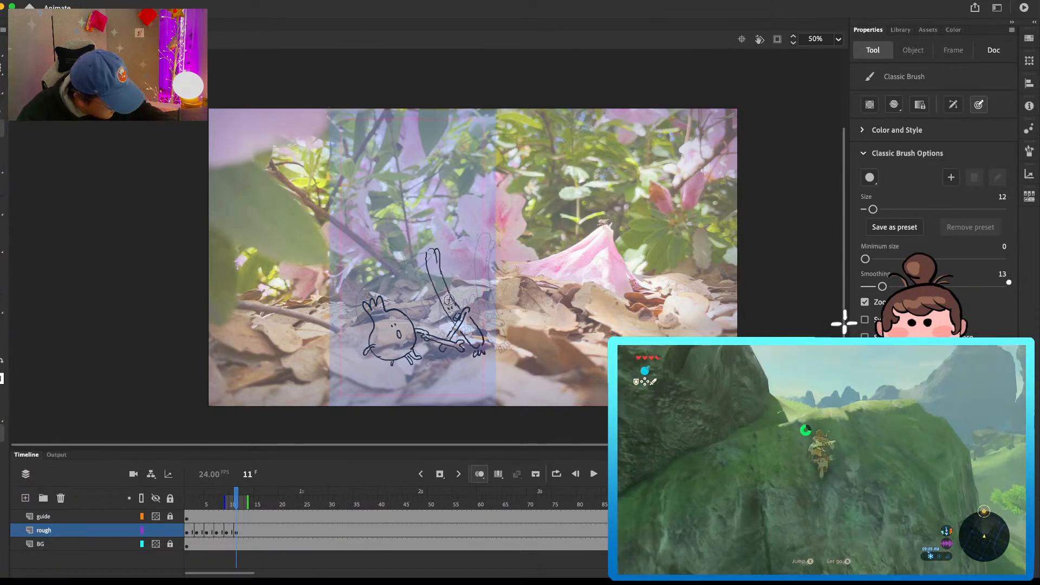
Step: Sketch the bulb-shaped character rising behind the two companions, with a face and three upright sprouts
mouse_move(361, 321)
mouse_down()
mouse_move(367, 271)
mouse_move(397, 252)
mouse_move(361, 282)
mouse_move(379, 247)
mouse_move(382, 260)
mouse_move(415, 263)
mouse_move(428, 312)
mouse_up()
key(super+z)
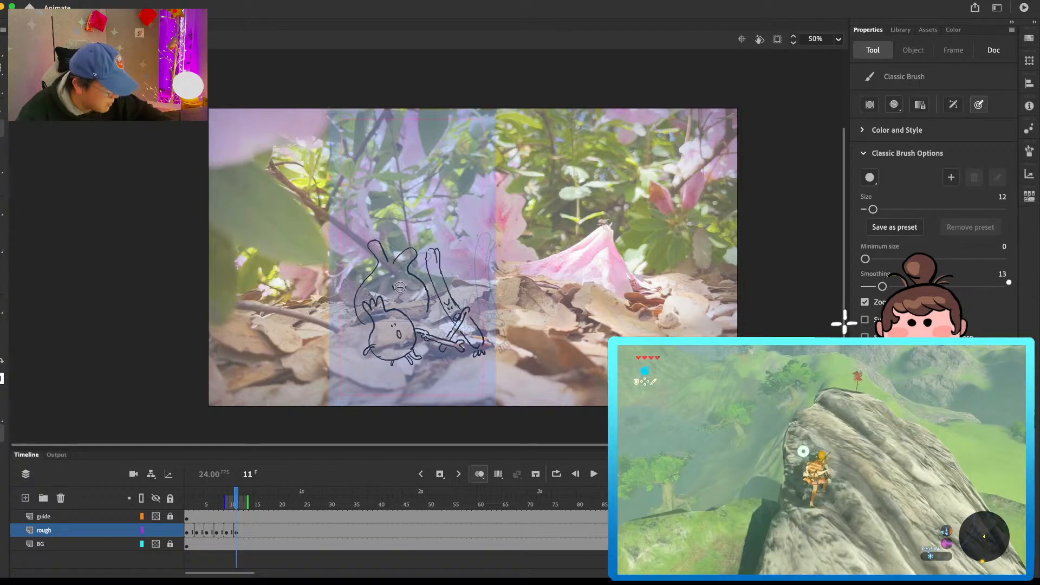
mouse_move(388, 243)
mouse_down()
mouse_move(400, 225)
mouse_move(397, 247)
mouse_up()
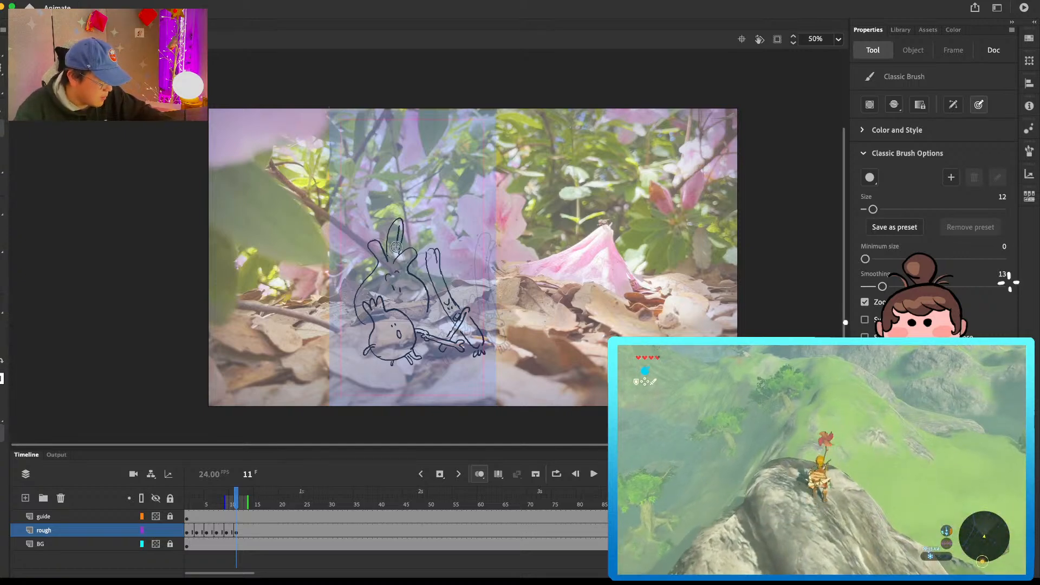
Step: Insert a blank keyframe at frame 13 on the rough layer and sketch the thin companion at the guide's left edge under a left-pointing bounce arrow
click(247, 533)
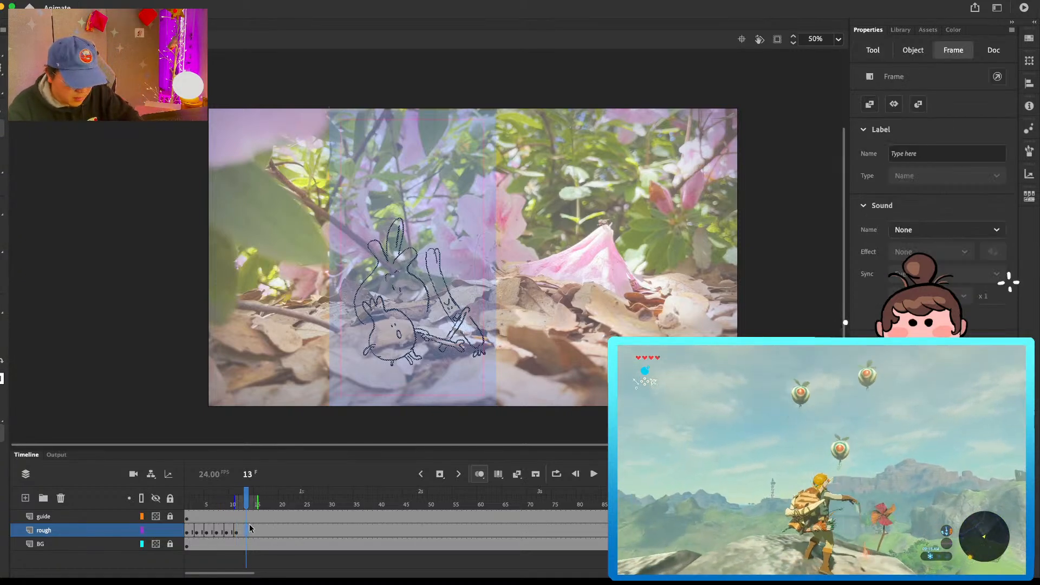
key(Delete)
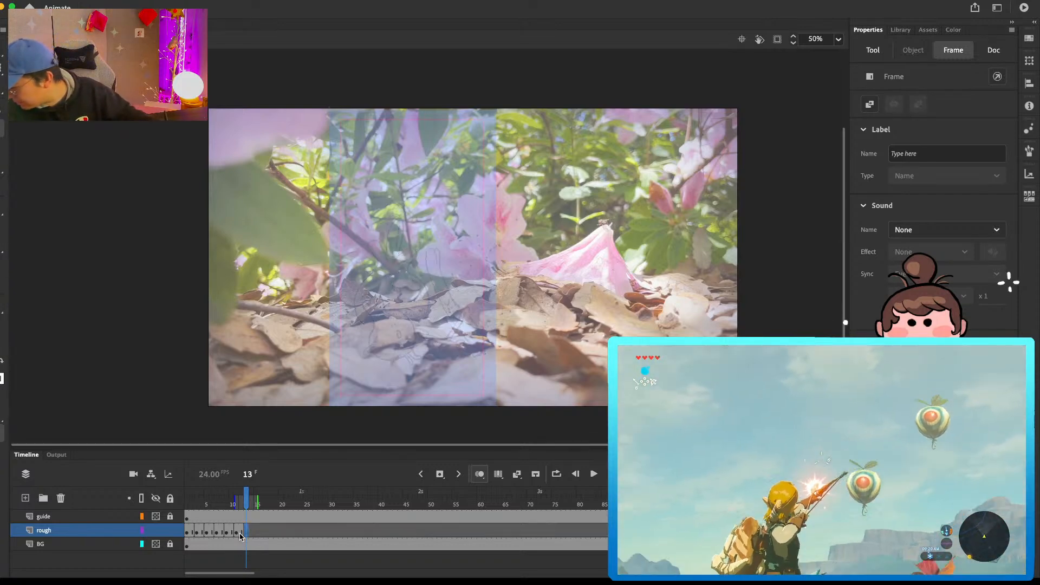
mouse_move(356, 335)
mouse_down()
mouse_move(353, 256)
mouse_move(368, 250)
mouse_up()
mouse_move(356, 333)
mouse_down()
mouse_move(359, 345)
mouse_move(370, 327)
mouse_move(374, 359)
mouse_up()
key(e)
key(b)
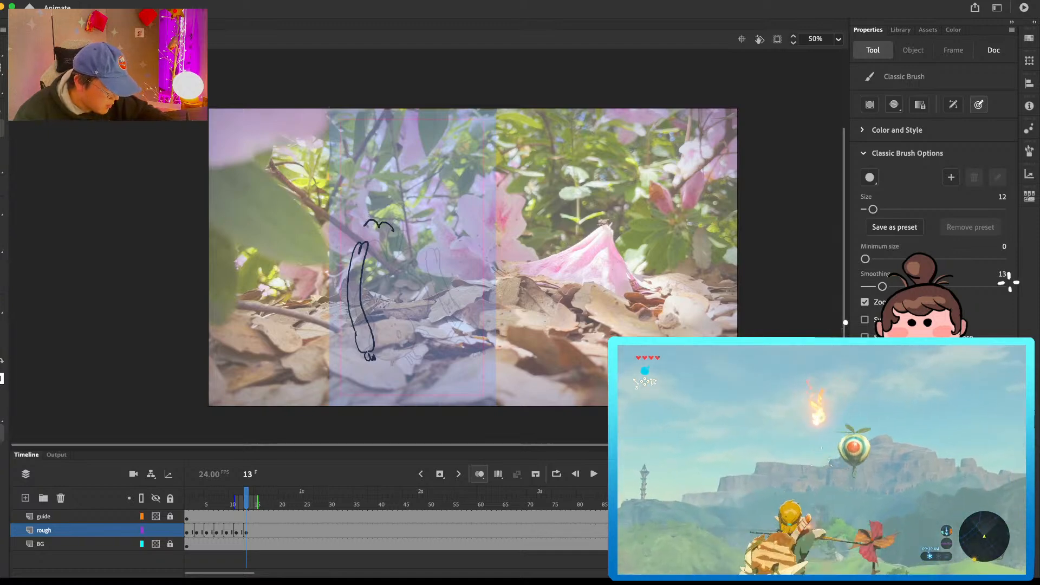
drag(369, 215, 364, 225)
Step: Sketch the bulb-shaped character to the right of the thin companion, with a face, three sprouts and a closed base
mouse_move(362, 283)
mouse_down()
mouse_move(383, 241)
mouse_move(420, 247)
mouse_move(427, 319)
mouse_move(385, 298)
mouse_up()
drag(391, 294, 387, 309)
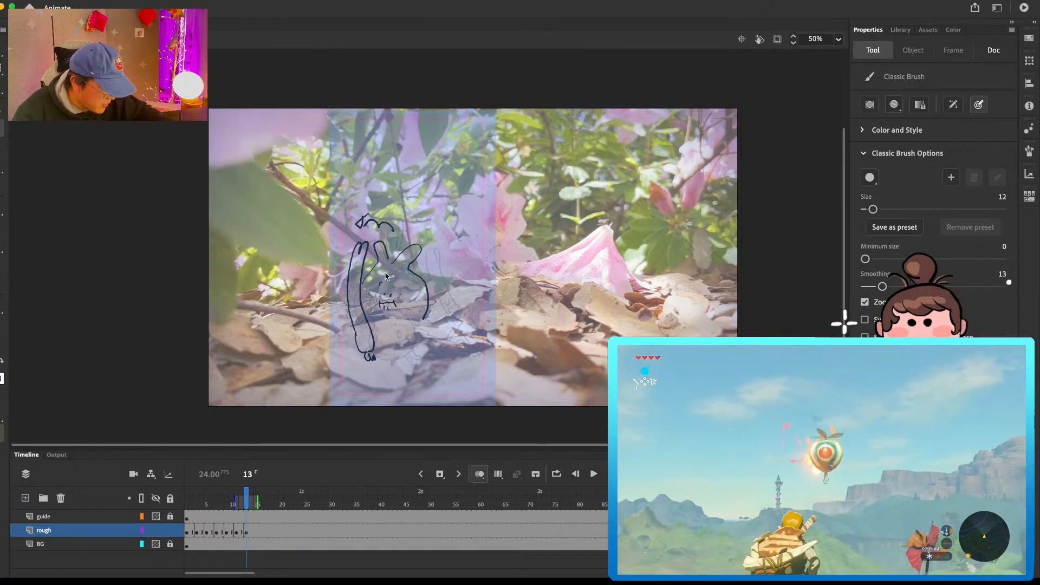
drag(394, 248, 402, 250)
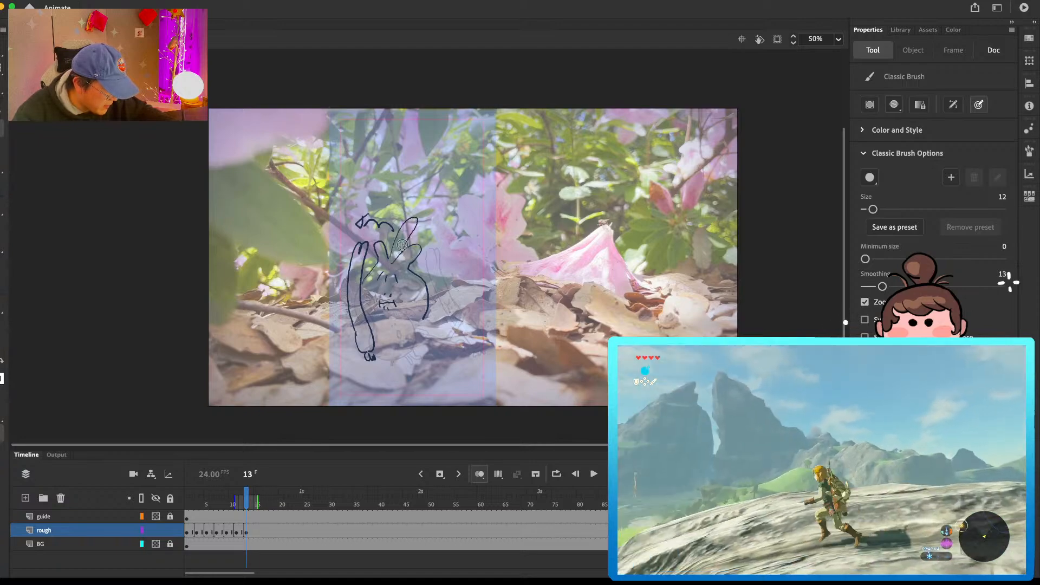
drag(403, 320, 423, 321)
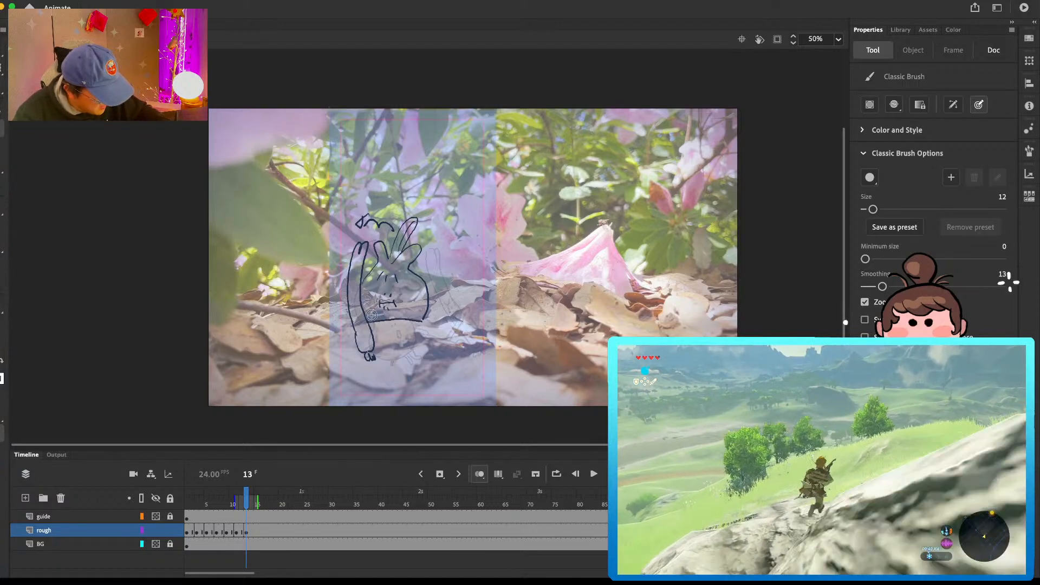
Step: Add a thin arm extending left from the thin companion and a left-pointing bounce arrow near the photo's left edge
mouse_move(354, 325)
mouse_down()
mouse_move(319, 336)
mouse_move(352, 329)
mouse_up()
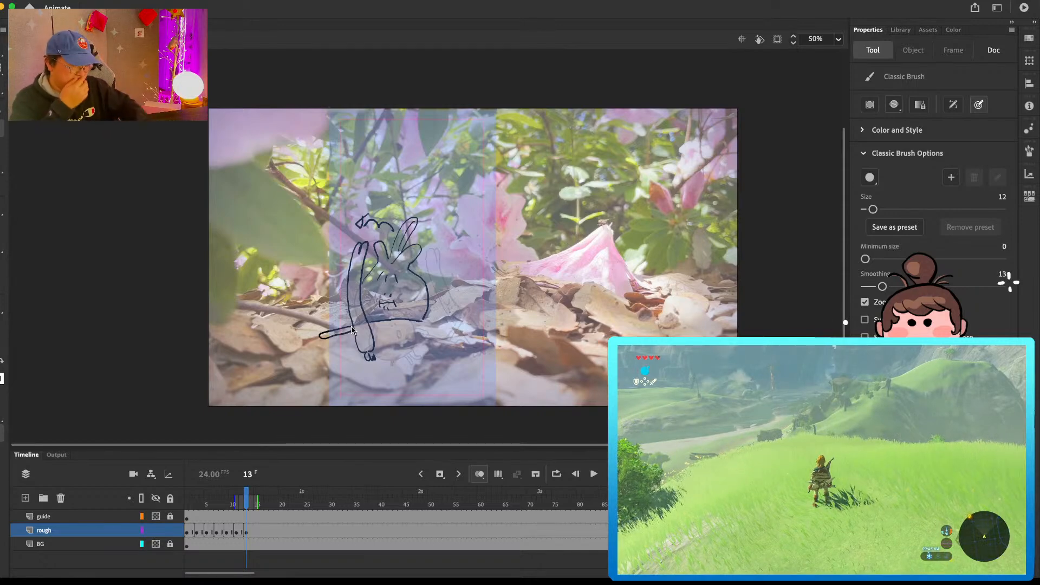
mouse_move(291, 307)
mouse_down()
mouse_move(260, 291)
mouse_move(259, 308)
mouse_up()
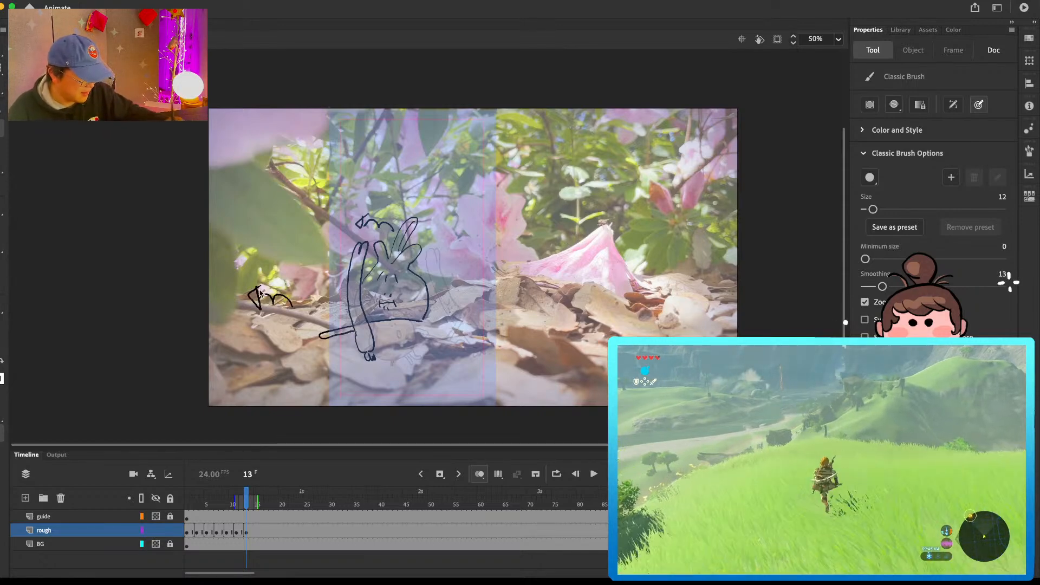
Step: Insert a keyframe at frame 15 on the rough layer that keeps only the bulb-shaped character, and complete its left outline
click(258, 528)
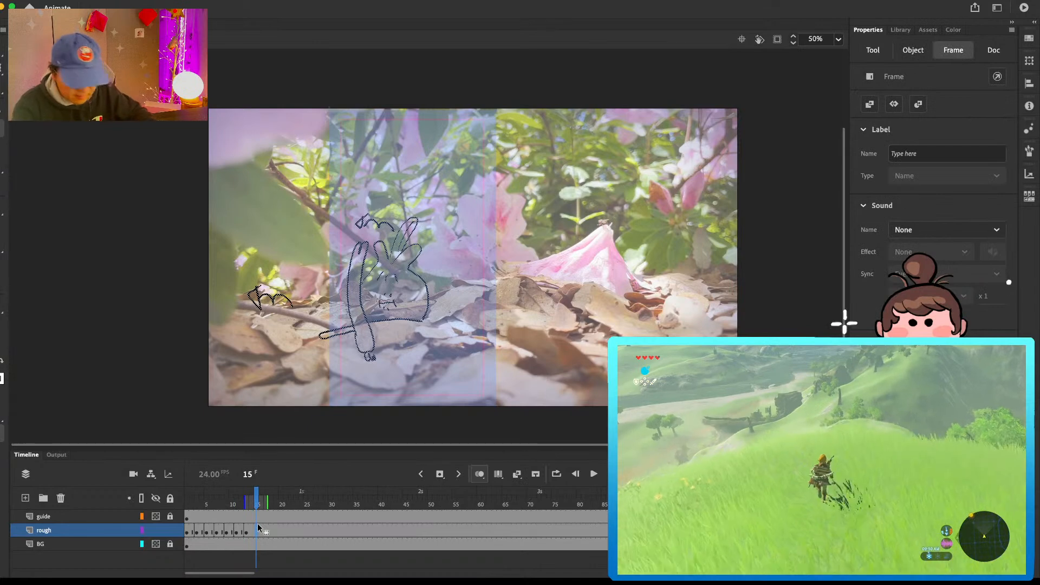
key(F6)
key(l)
mouse_move(353, 182)
mouse_down()
mouse_move(277, 265)
mouse_move(376, 392)
mouse_move(386, 350)
mouse_move(366, 281)
mouse_move(375, 240)
mouse_move(397, 221)
mouse_move(352, 184)
mouse_up()
key(Delete)
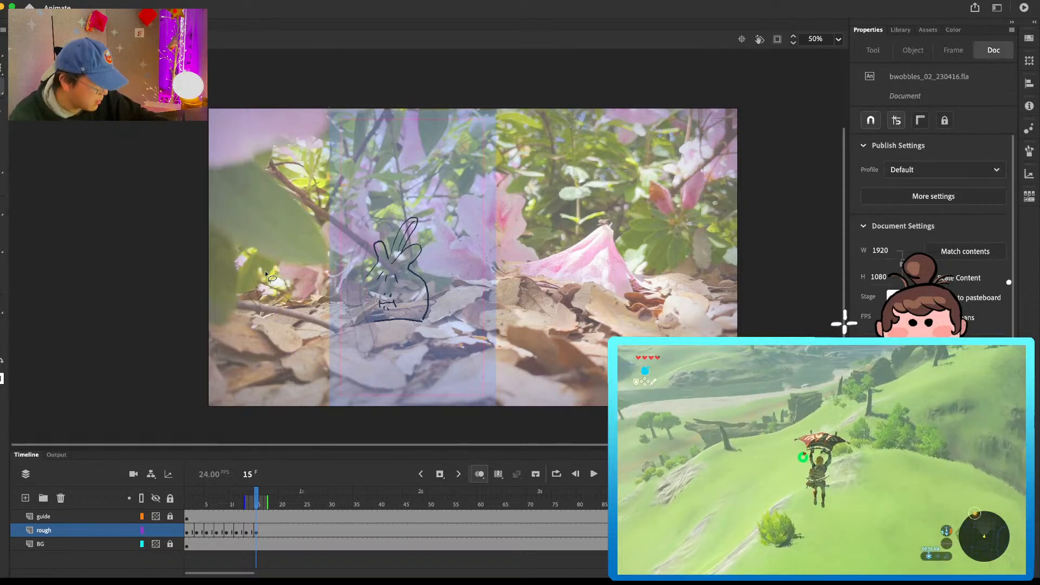
key(b)
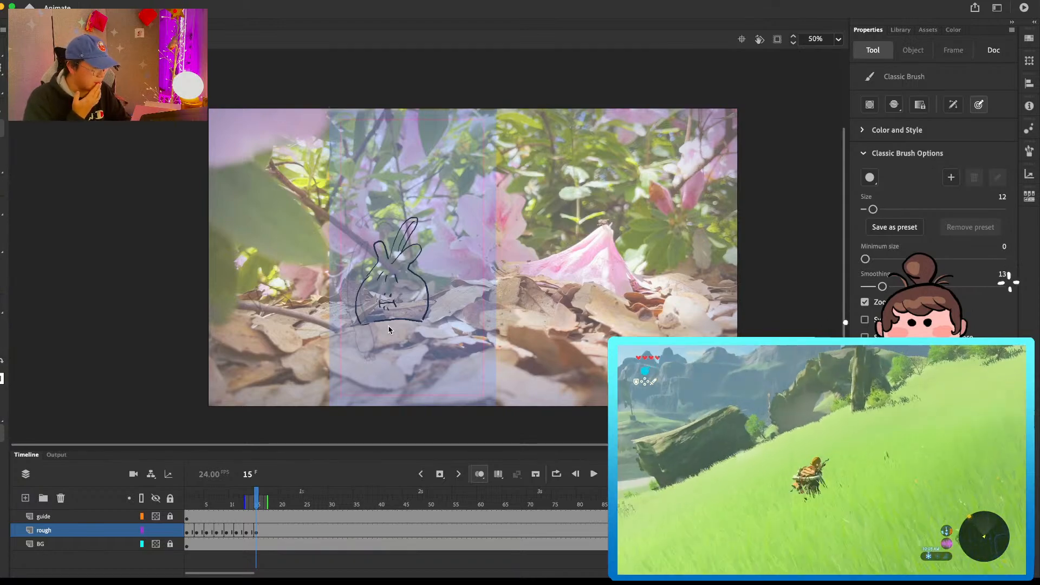
Step: Step through the rough animation from frame 1 to frame 10 to review the sequence of poses
drag(256, 504, 192, 508)
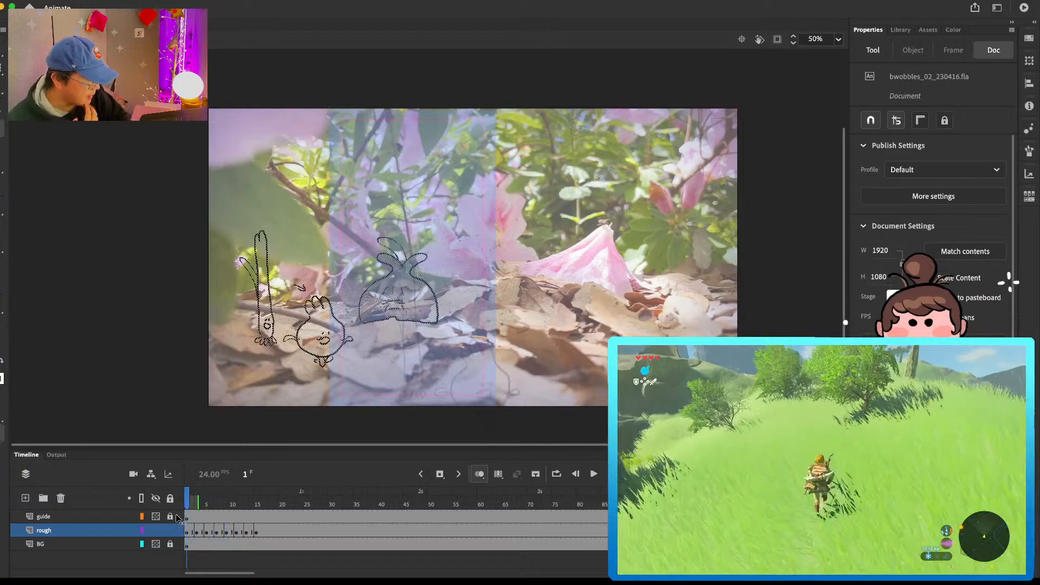
key(period)
key(period)
key(period)
key(period)
key(period)
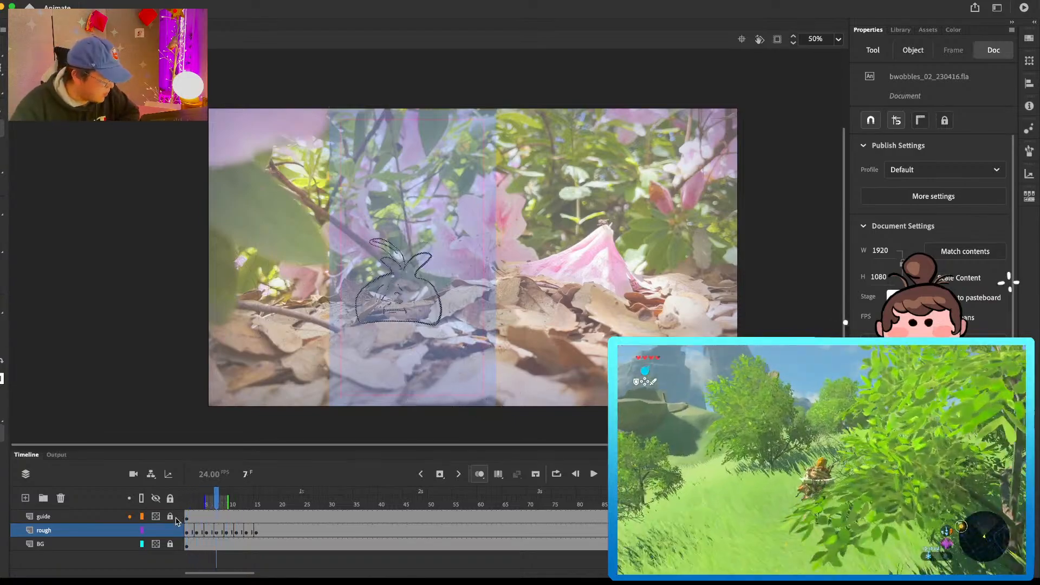
key(period)
key(period)
key(period)
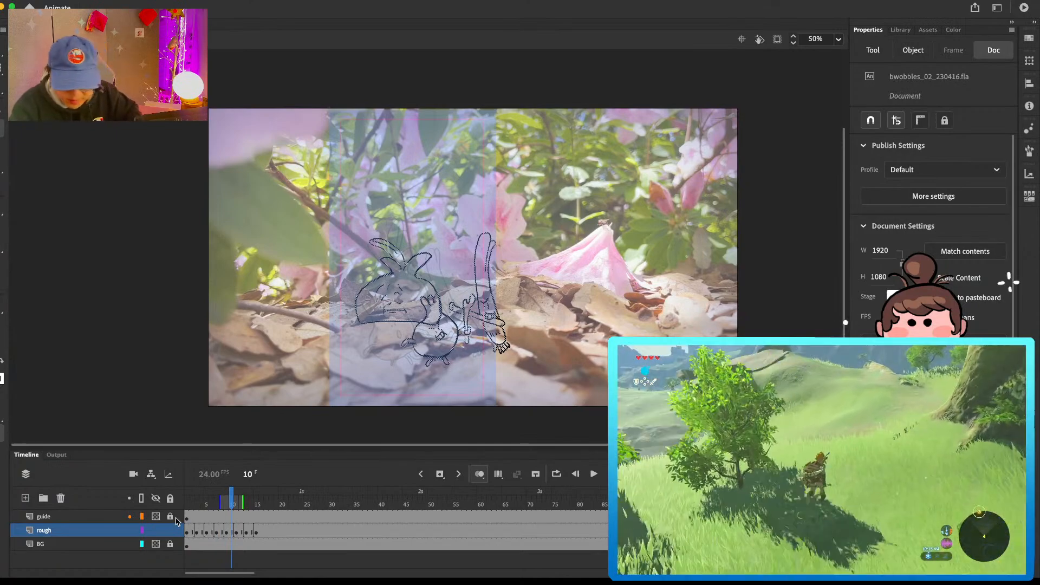
Step: Hold the frame 9 drawing two frames longer on the rough layer by inserting frames before the next keyframe
click(237, 533)
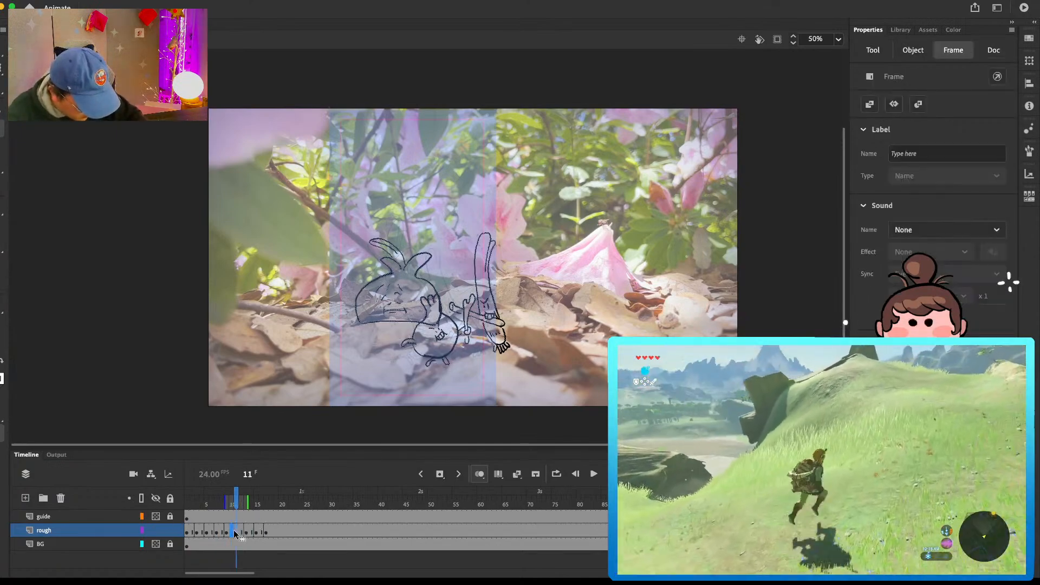
click(234, 534)
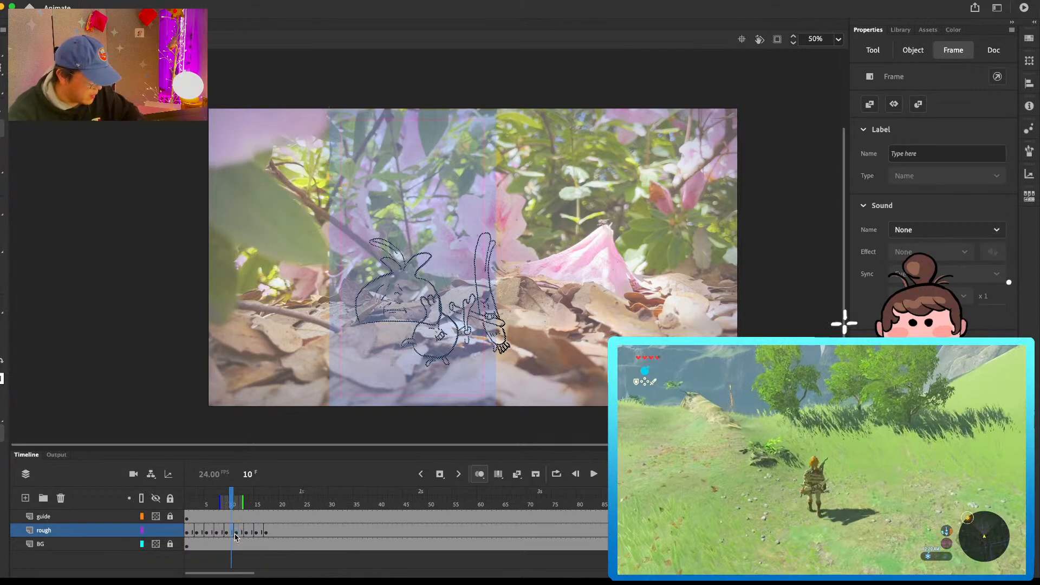
Step: Remove both companions from the frame 9 drawing on the rough layer, keeping only the bulb-shaped character
key(comma)
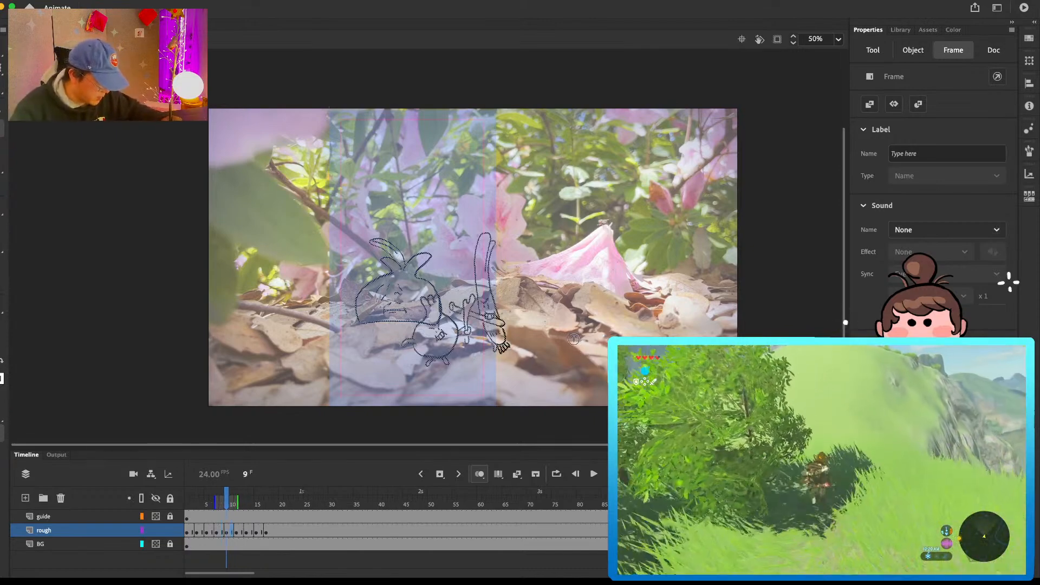
mouse_move(507, 190)
mouse_down()
mouse_move(460, 253)
mouse_move(456, 298)
mouse_move(436, 296)
mouse_move(391, 358)
mouse_move(571, 287)
mouse_up()
key(Delete)
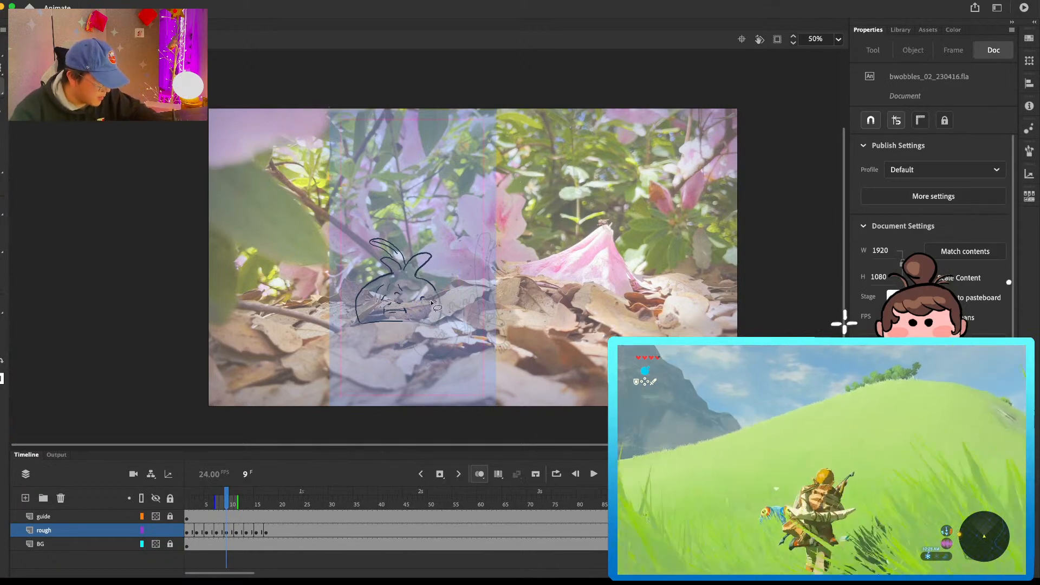
Step: Sketch the round companion's upper body and raised hand below right of the bulb character, and the tall thin companion farther right
key(b)
mouse_move(430, 284)
mouse_down()
mouse_move(441, 321)
mouse_move(412, 322)
mouse_up()
mouse_move(482, 374)
mouse_down()
mouse_move(478, 352)
mouse_move(508, 330)
mouse_move(486, 350)
mouse_move(529, 331)
mouse_move(541, 362)
mouse_move(475, 369)
mouse_up()
key(super+z)
mouse_move(594, 414)
mouse_down()
mouse_move(603, 282)
mouse_move(610, 404)
mouse_up()
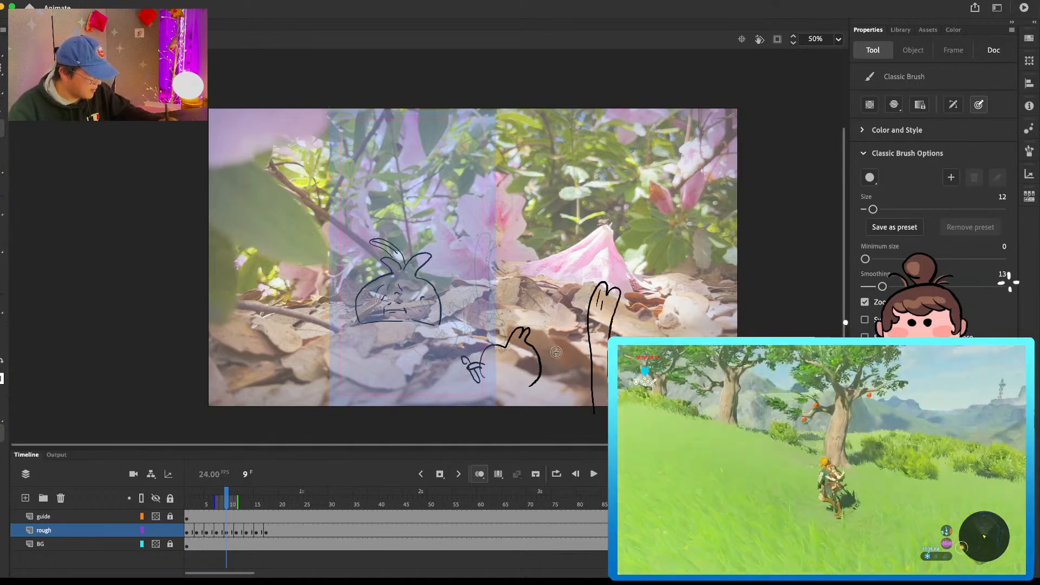
Step: Close the round companion's belly with small feet and add a left-pointing bounce arrow beside the thin companion
drag(490, 387, 524, 392)
drag(579, 323, 561, 321)
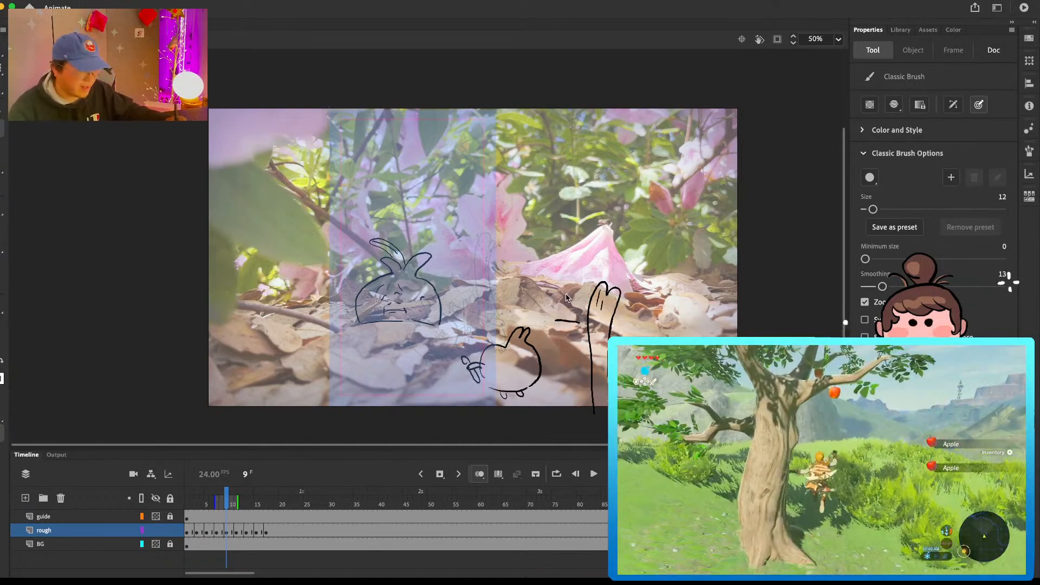
mouse_move(540, 280)
mouse_down()
mouse_move(533, 288)
mouse_move(543, 296)
mouse_up()
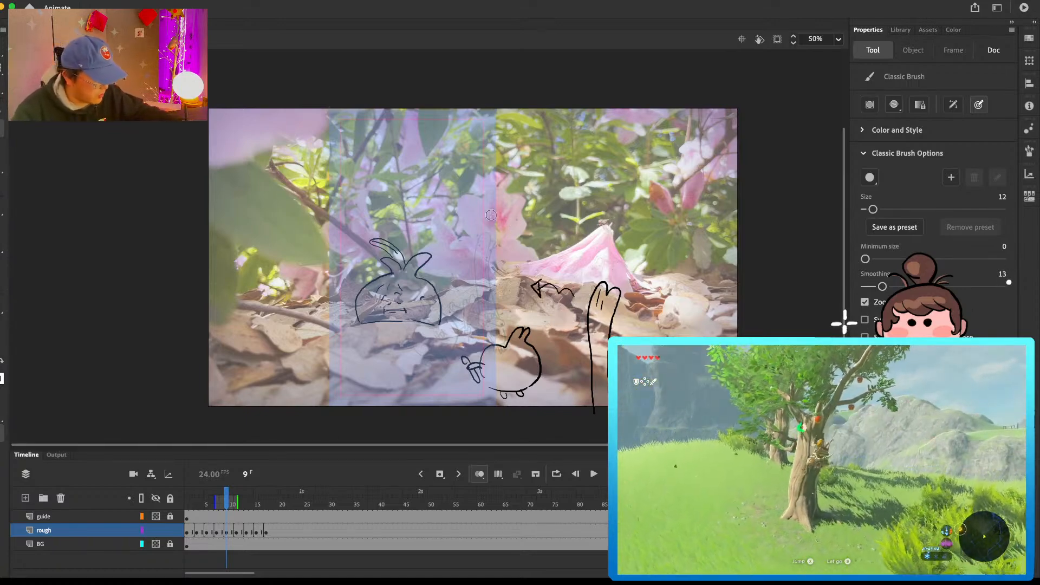
drag(492, 220, 512, 230)
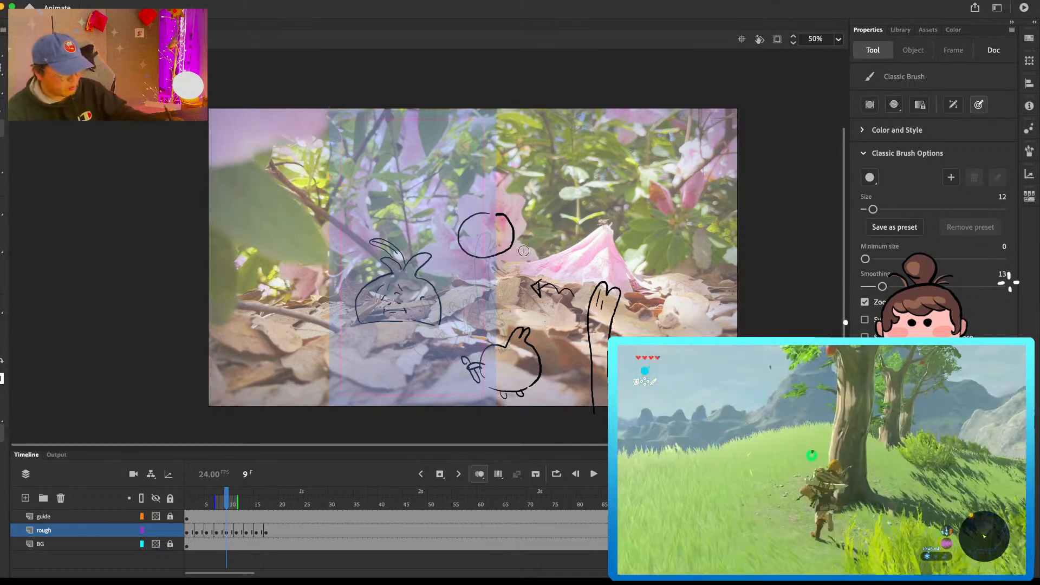
key(super+z)
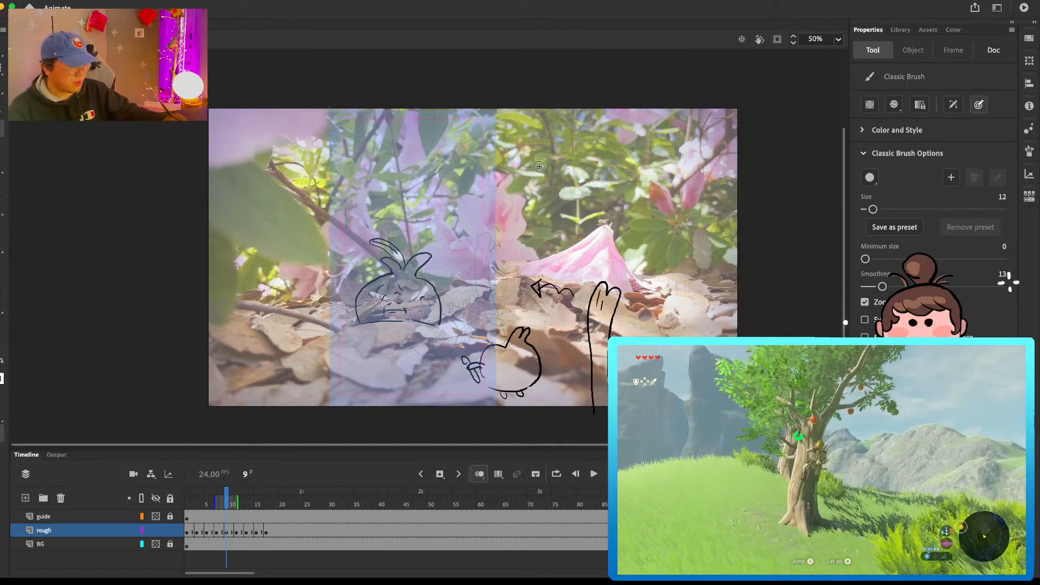
Step: Step through the rough animation from frame 9 to frame 18 to review the poses
key(period)
key(period)
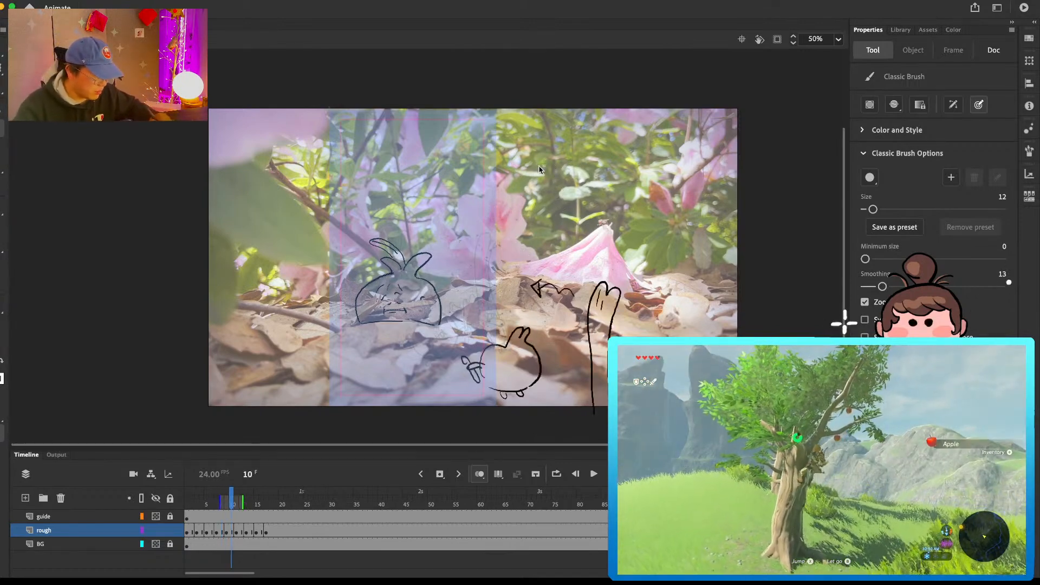
key(period)
key(period)
key(period)
key(period)
key(period)
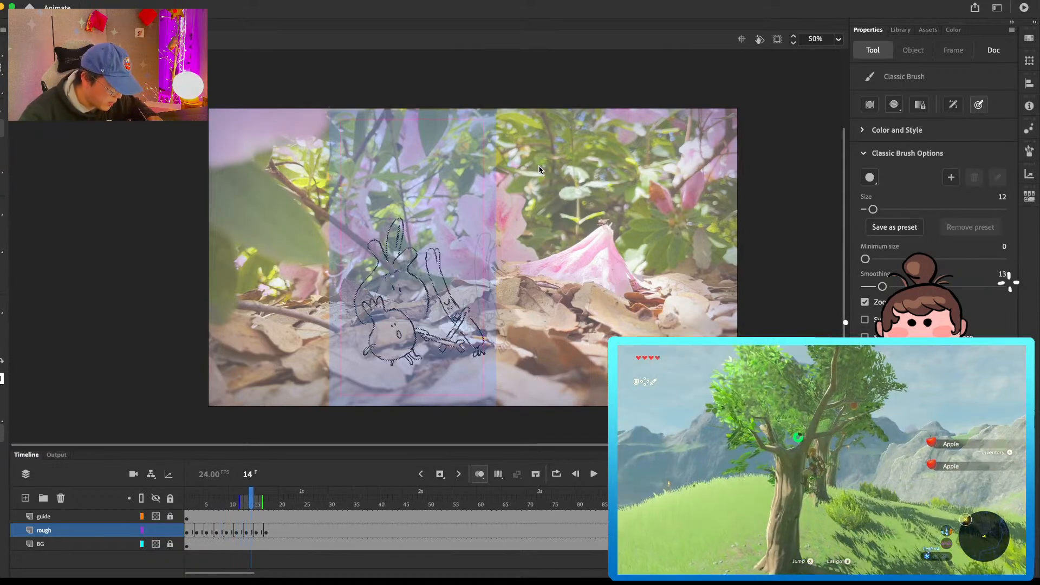
key(period)
key(period)
key(period)
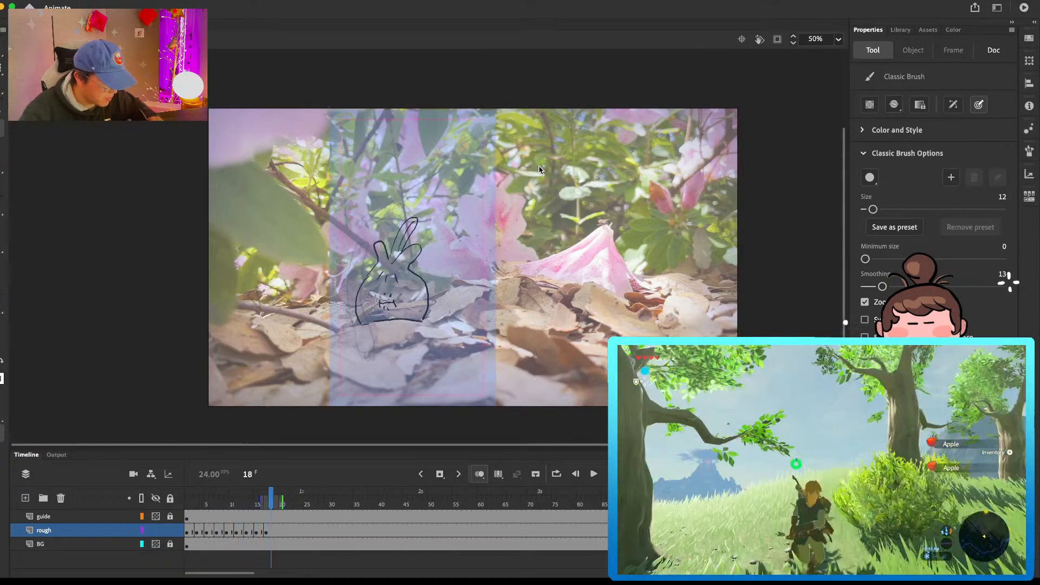
Step: Insert a blank keyframe at frame 19 on the rough layer and get the Classic Brush ready for drawing
click(276, 531)
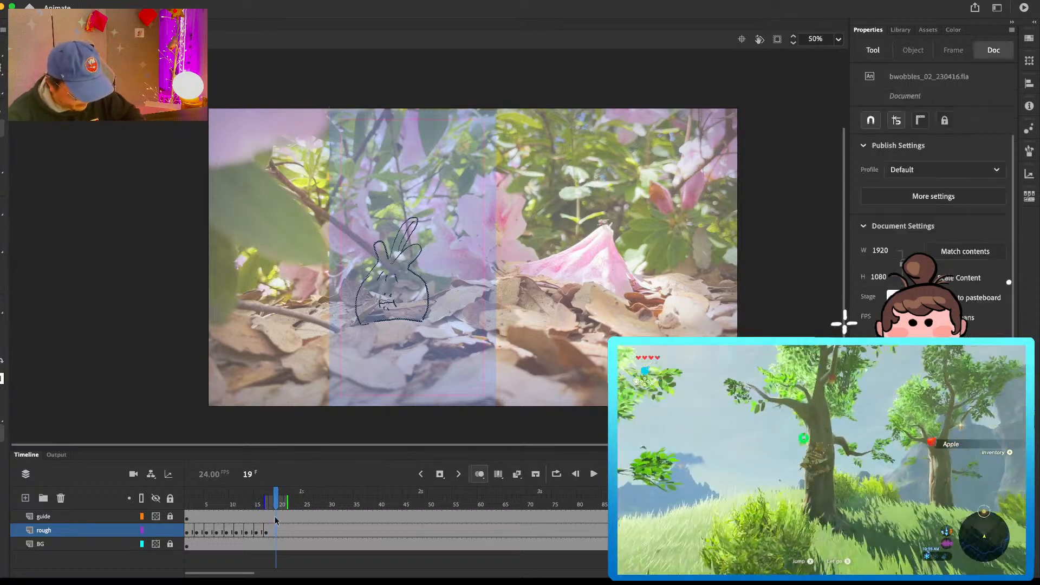
key(Delete)
key(b)
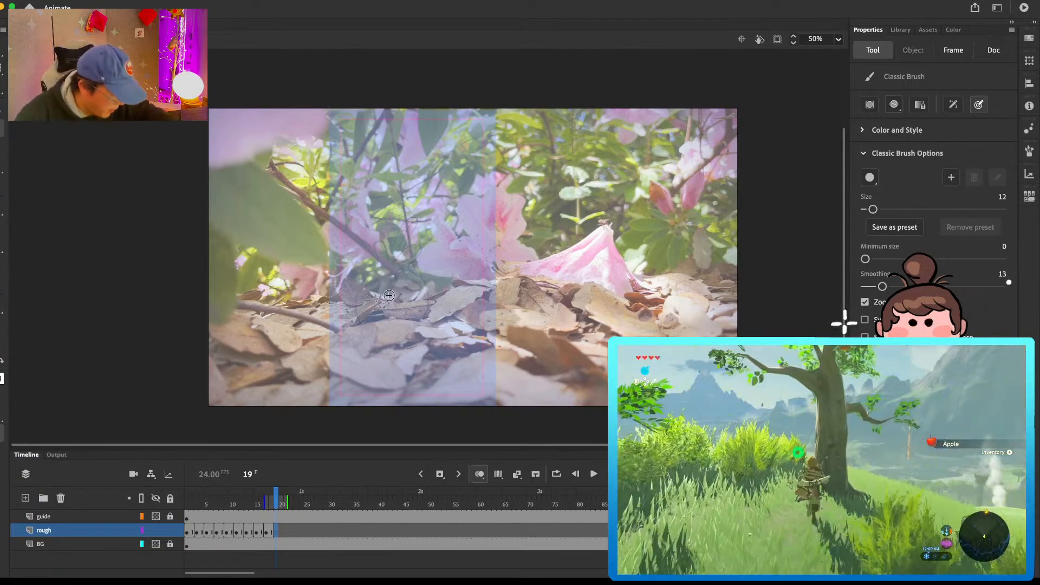
Step: Sketch the bulb character's low, sunken left outline with two leaf tufts and a small arrow pointing down at it
mouse_move(362, 323)
mouse_down()
mouse_move(386, 293)
mouse_move(422, 290)
mouse_move(391, 284)
mouse_move(405, 291)
mouse_up()
key(e)
key(b)
mouse_move(419, 291)
mouse_down()
mouse_move(436, 281)
mouse_move(427, 297)
mouse_up()
drag(356, 275, 364, 286)
key(super+z)
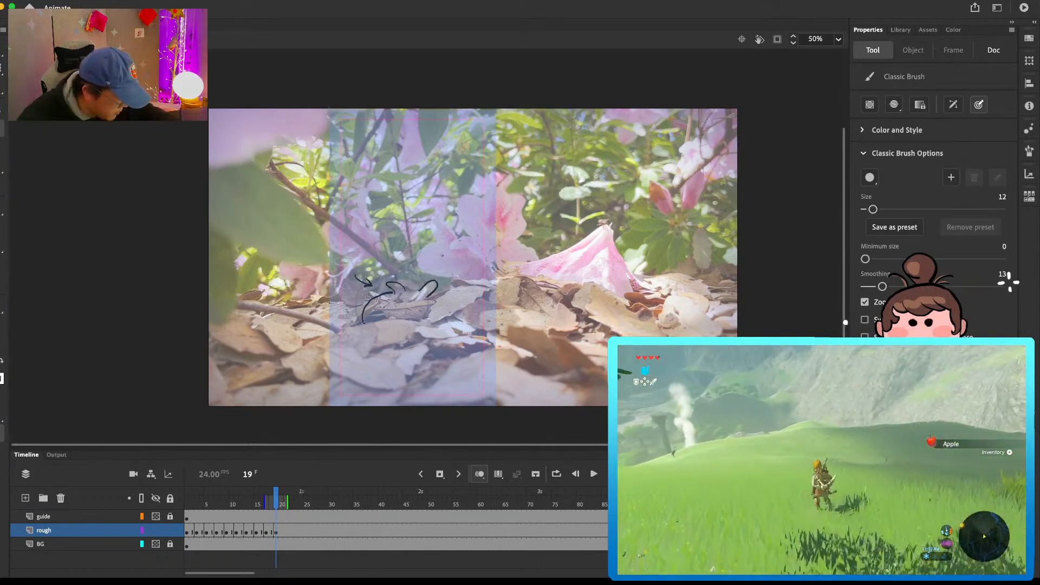
Step: Write "burrow" beside the sunken character and add its right edge, frowning face and upright central leaf
drag(453, 262, 470, 253)
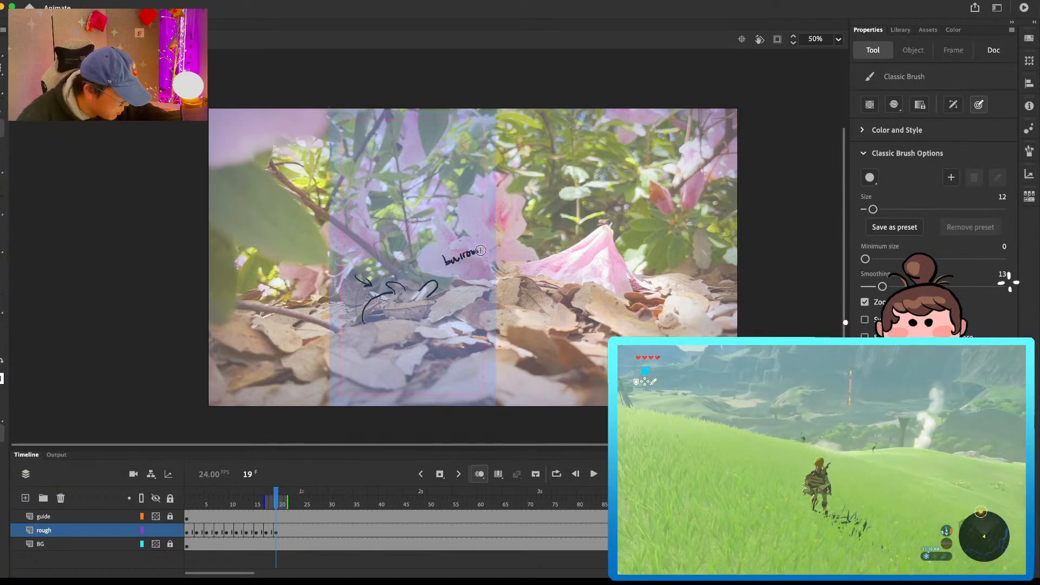
drag(430, 291, 438, 302)
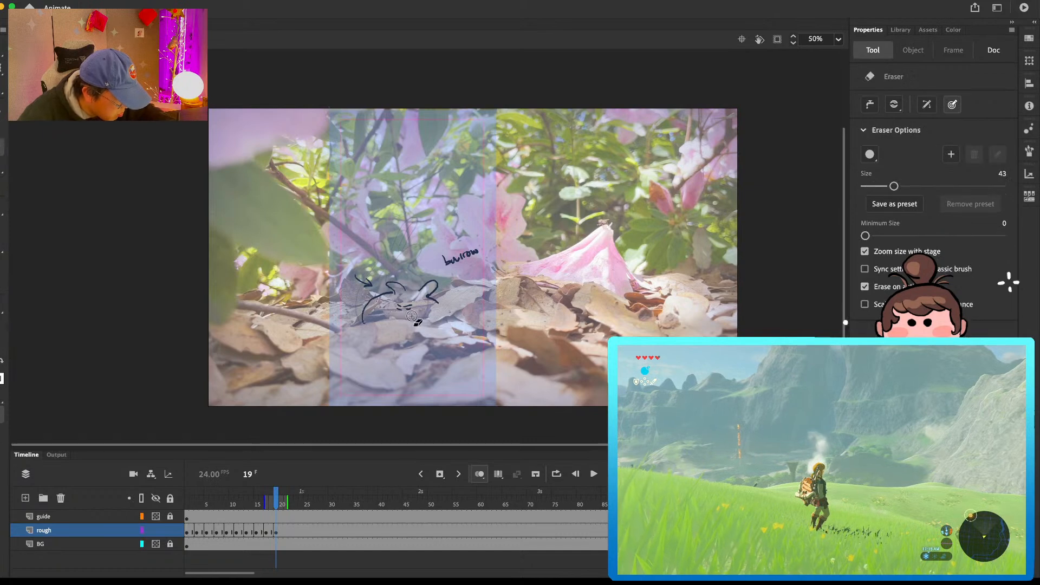
mouse_move(406, 292)
mouse_down()
mouse_move(410, 252)
mouse_move(413, 271)
mouse_up()
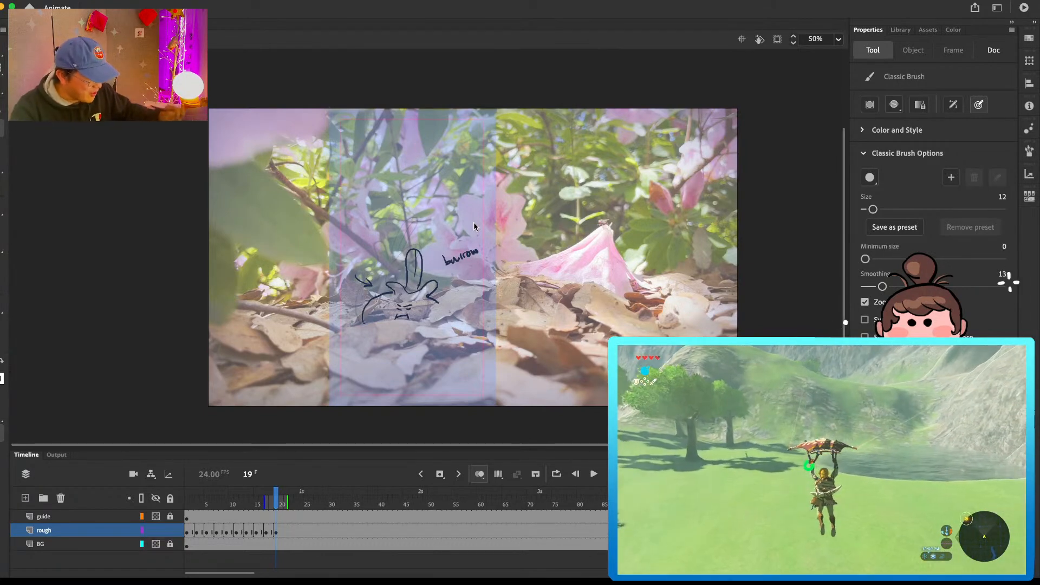
Step: Insert a blank keyframe at frame 21 on the rough layer to end the burrow pose
click(287, 530)
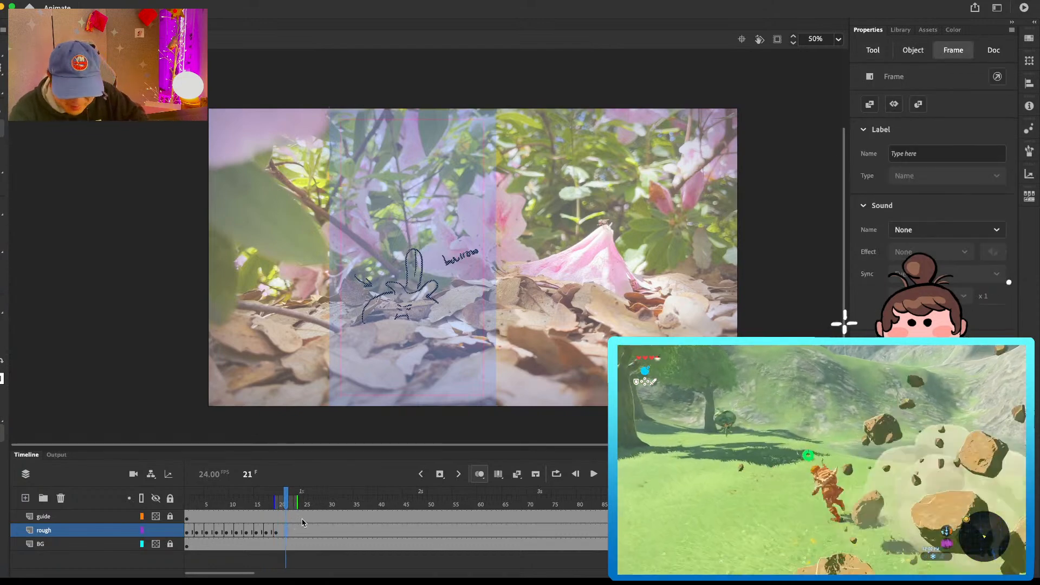
key(Delete)
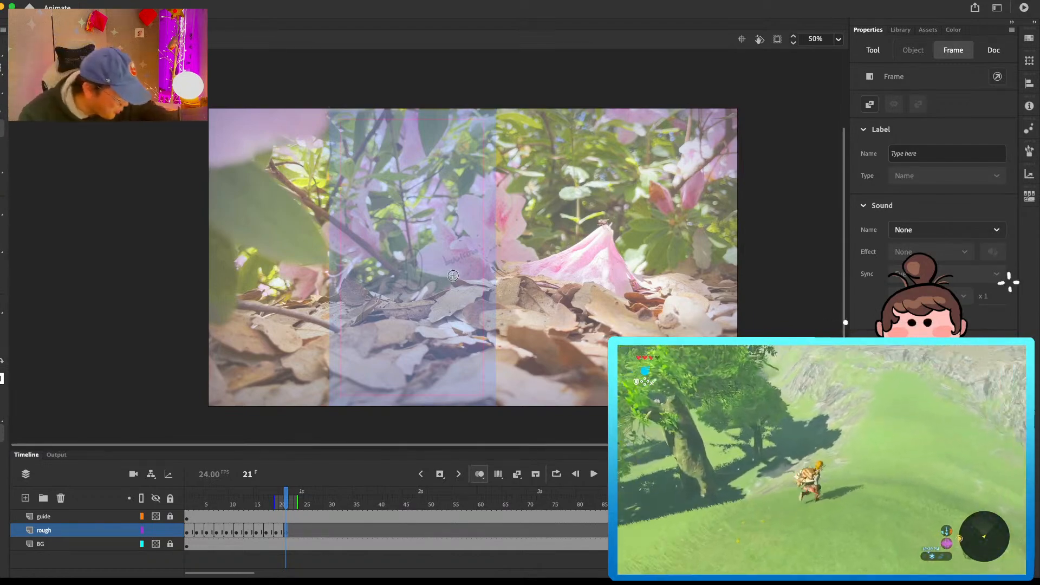
scroll(451, 277, up, 3)
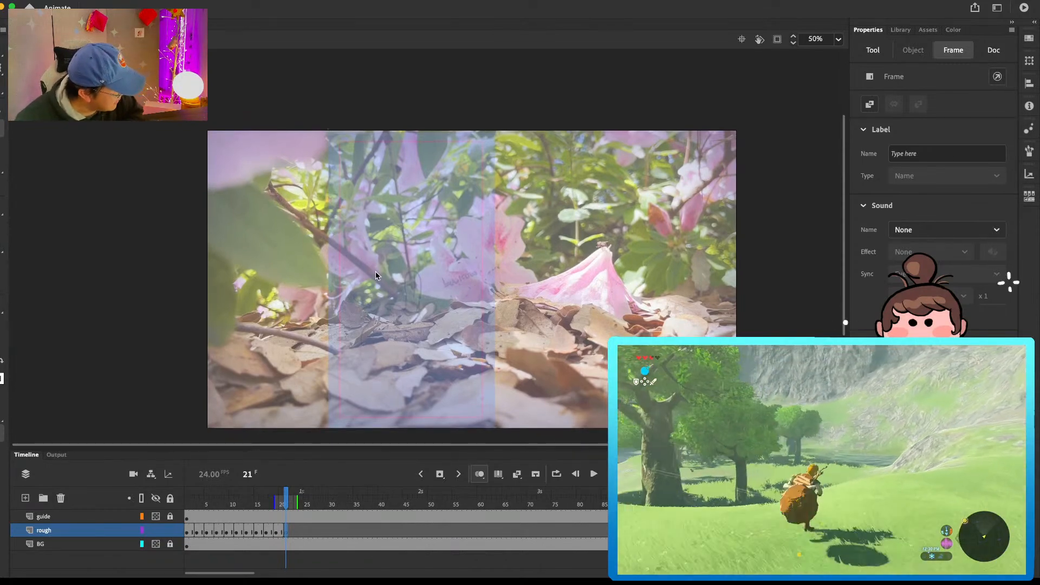
Step: Step back through the rough animation to its early frames and forward again to frame 21 to review the pose sequence
key(comma)
key(comma)
key(comma)
key(comma)
key(comma)
key(comma)
key(comma)
key(comma)
key(comma)
key(comma)
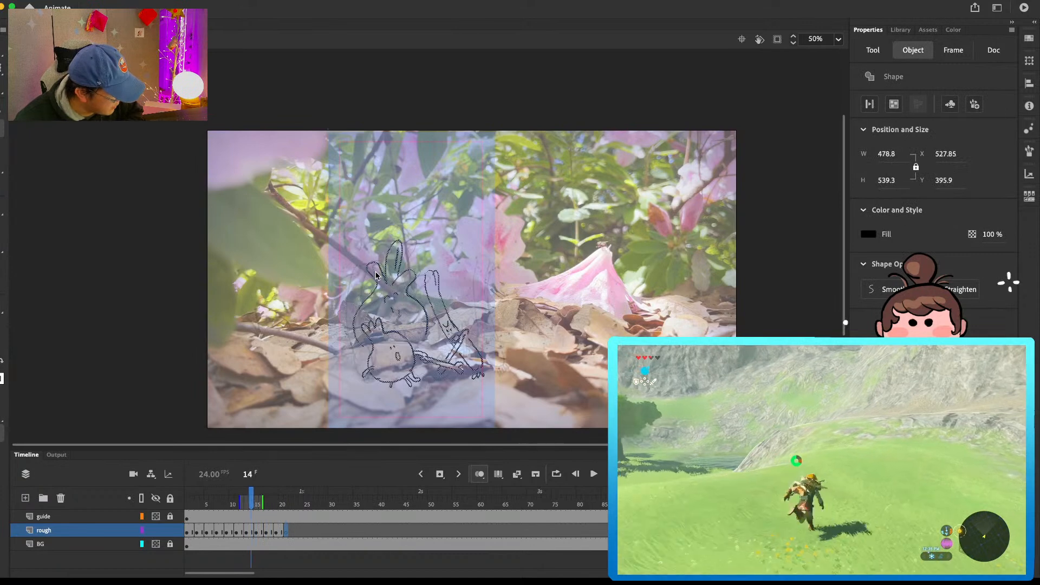
key(comma)
key(comma)
key(comma)
key(comma)
key(comma)
key(comma)
key(comma)
key(comma)
key(comma)
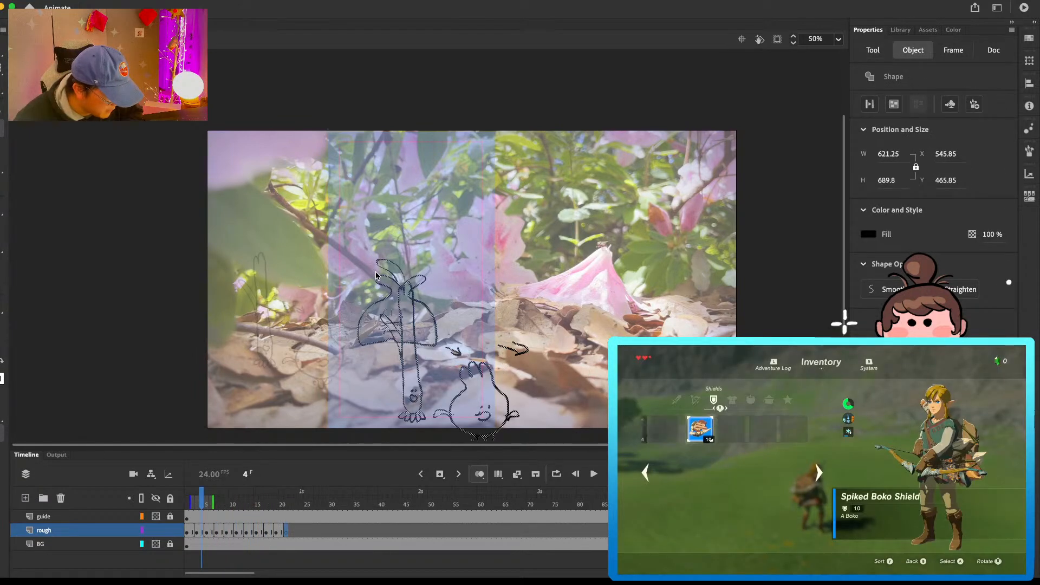
key(period)
key(period)
key(period)
key(period)
key(period)
key(period)
key(period)
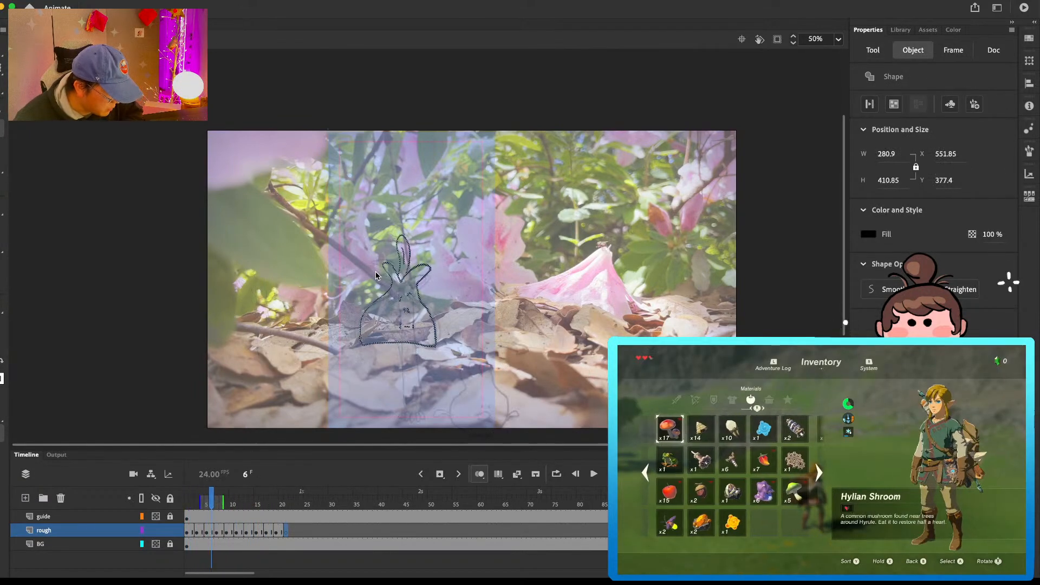
key(period)
key(period)
key(period)
key(period)
key(period)
key(period)
key(period)
key(period)
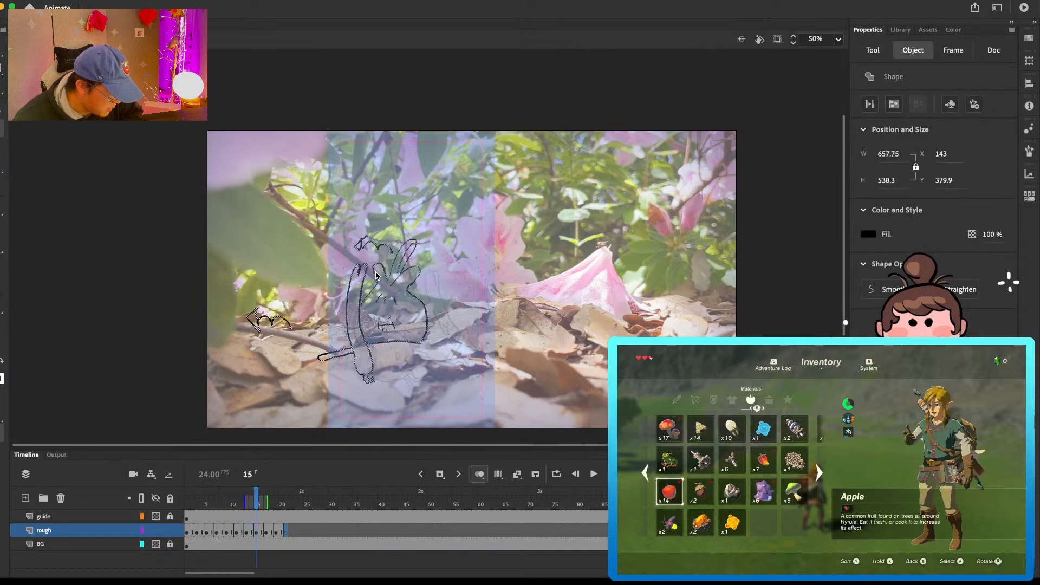
key(period)
key(period)
key(period)
key(period)
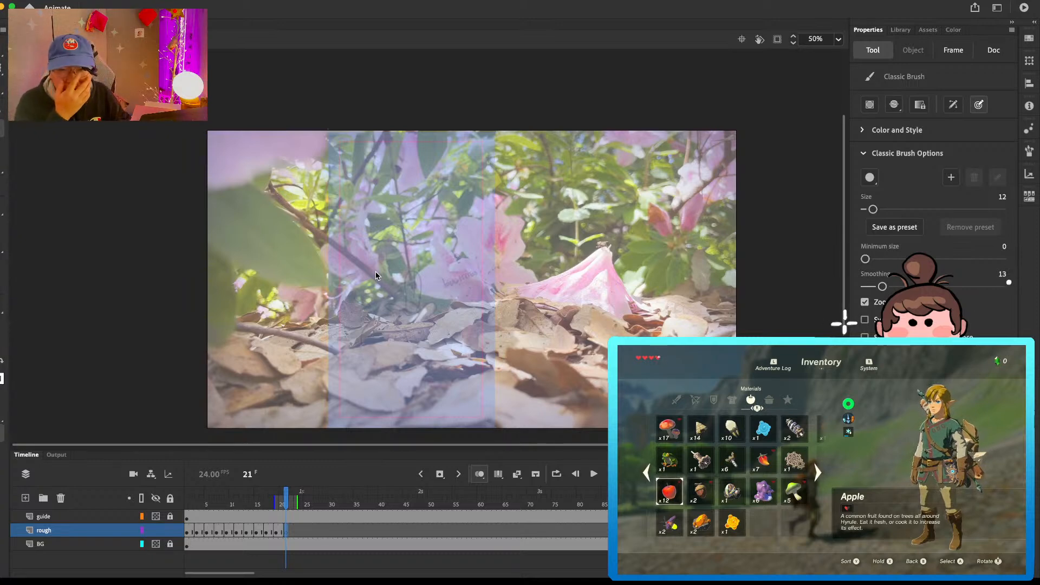
Step: Return to frame 1 and extend the opening of the rough layer by two frames
click(205, 507)
drag(205, 507, 182, 509)
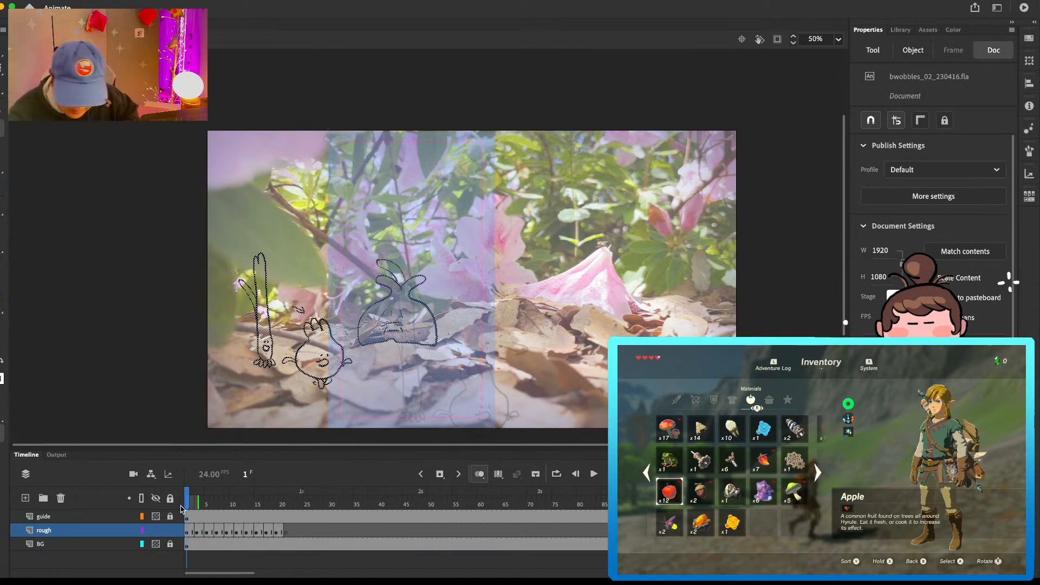
key(F5)
key(F5)
Step: Delete the two companions from the frame 2 drawing on the rough layer, leaving only the bulb-shaped character
click(196, 532)
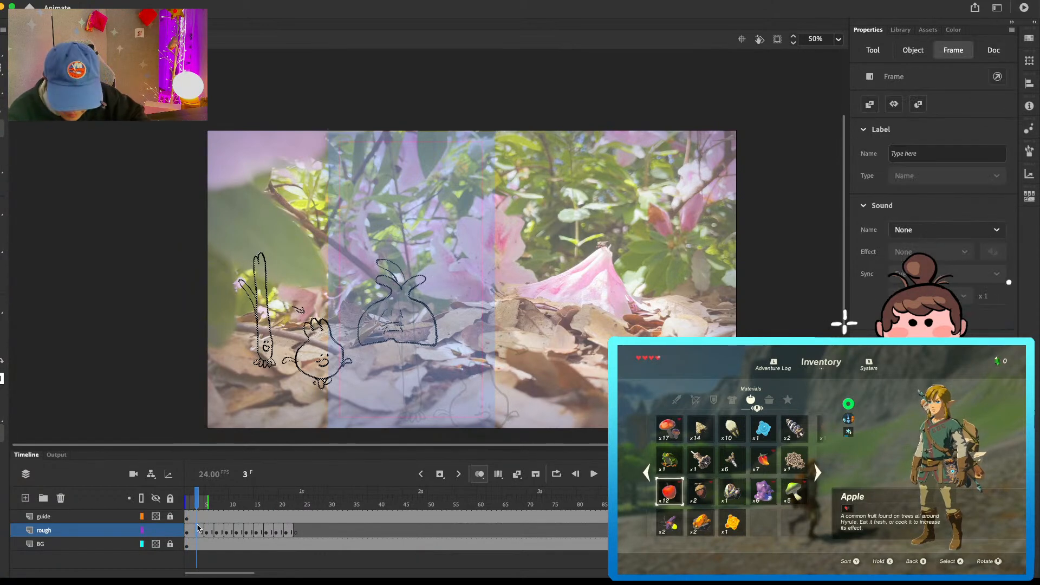
click(192, 533)
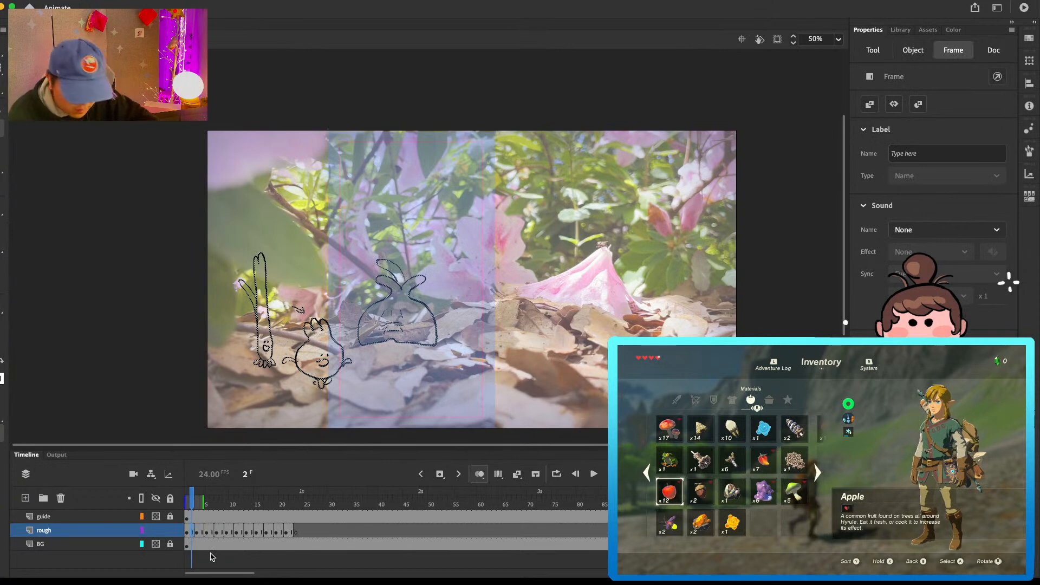
click(289, 251)
mouse_move(274, 234)
mouse_down()
mouse_move(207, 344)
mouse_move(358, 354)
mouse_move(288, 237)
mouse_up()
key(Delete)
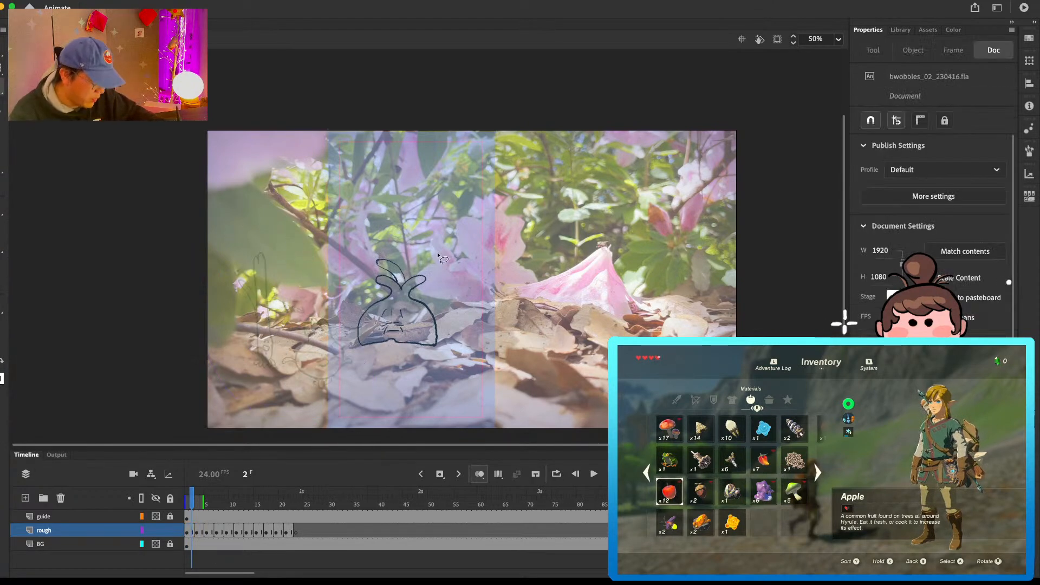
Step: Step through the rough animation from frame 2 to the burrow pose at frame 21 and scrub its last section again
key(period)
key(period)
key(period)
key(period)
key(period)
key(period)
key(period)
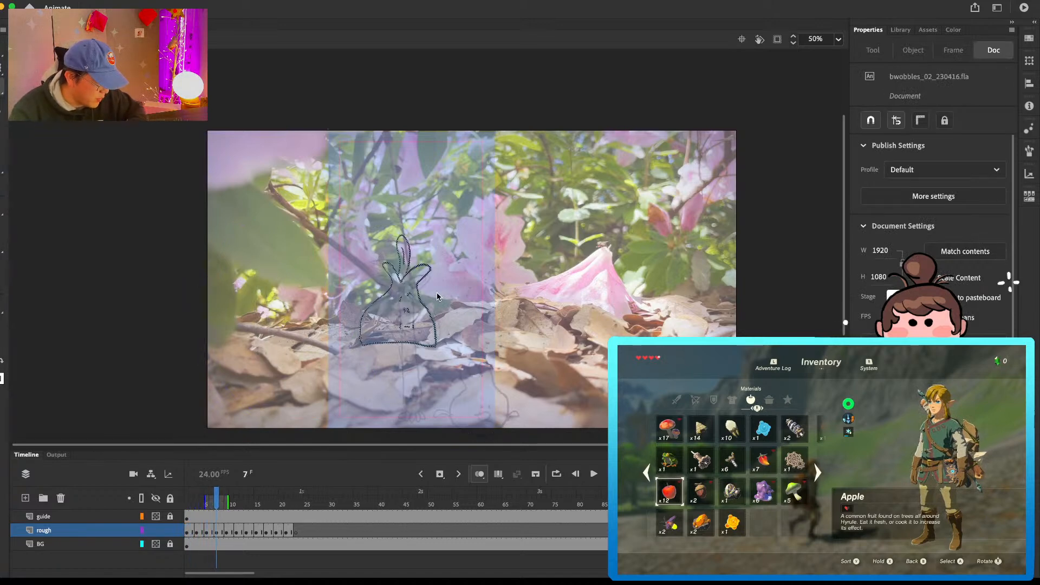
key(period)
key(period)
key(period)
key(period)
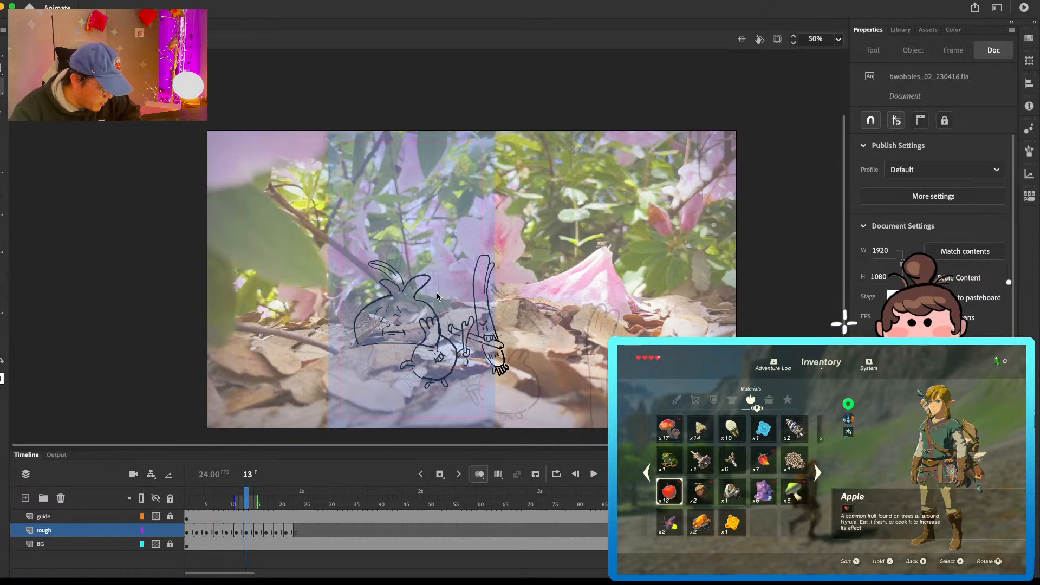
key(period)
key(period)
key(period)
key(period)
key(period)
key(period)
key(period)
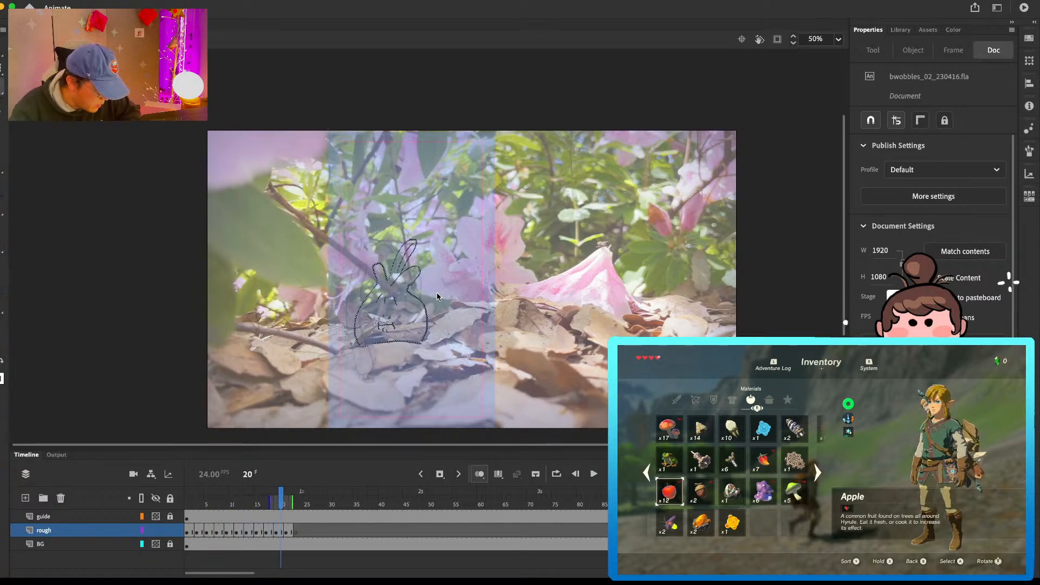
key(period)
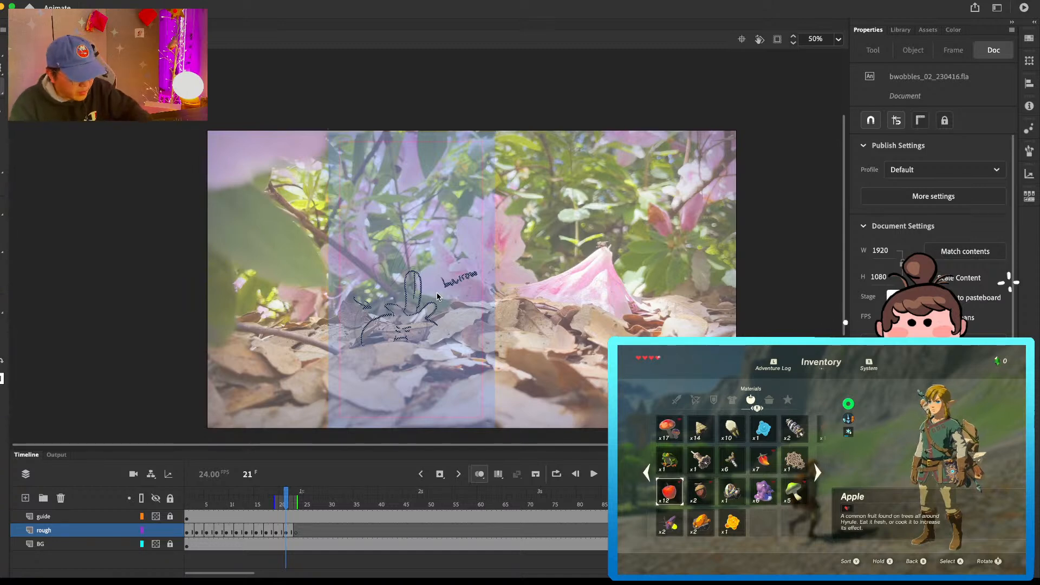
mouse_move(253, 505)
mouse_down()
mouse_move(241, 504)
mouse_move(270, 502)
mouse_up()
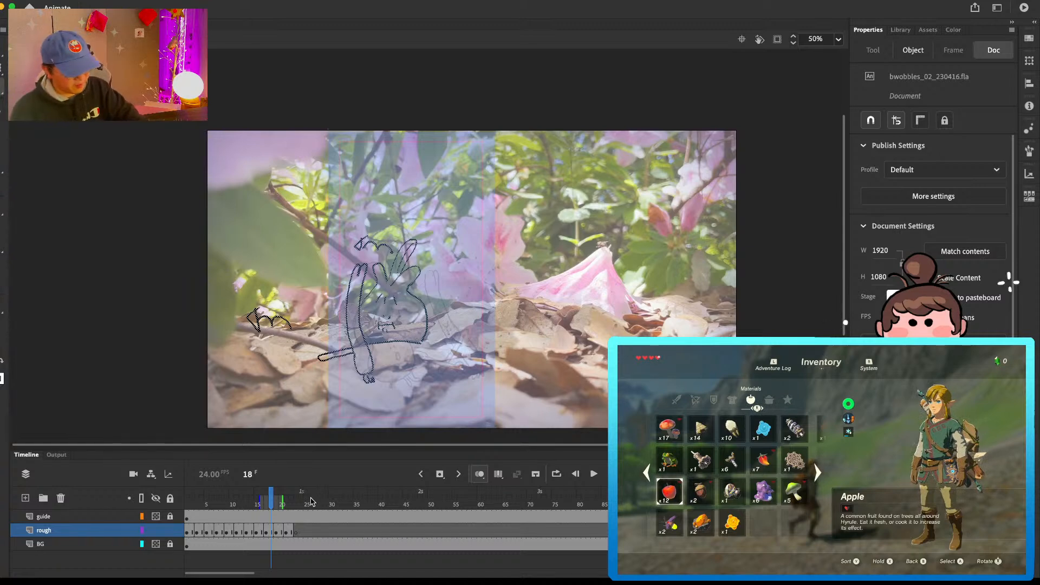
Step: Remove the burrow pose drawing around frames 21 and 22 from the rough layer
click(311, 533)
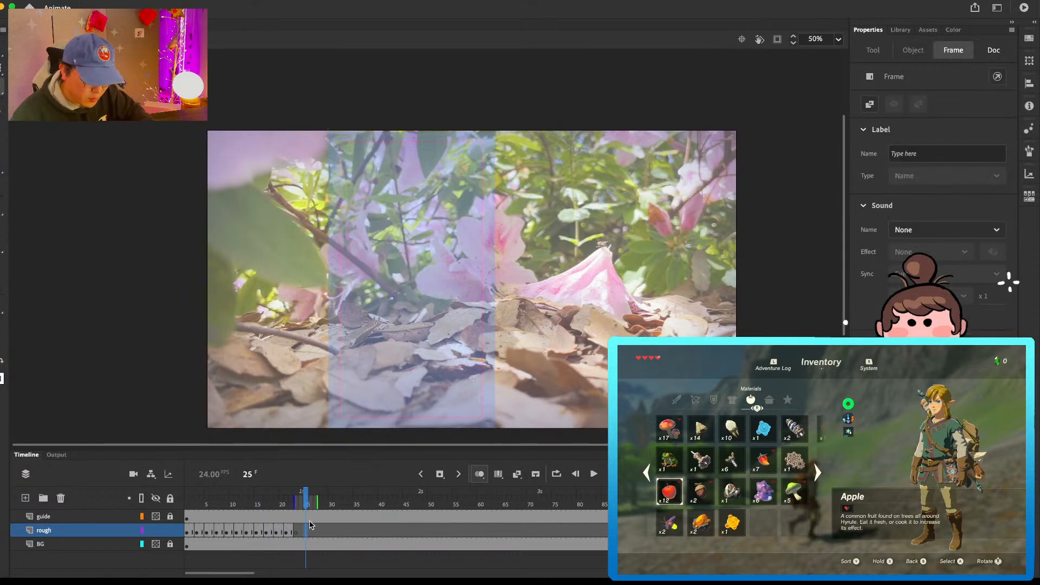
click(292, 532)
drag(556, 313, 555, 321)
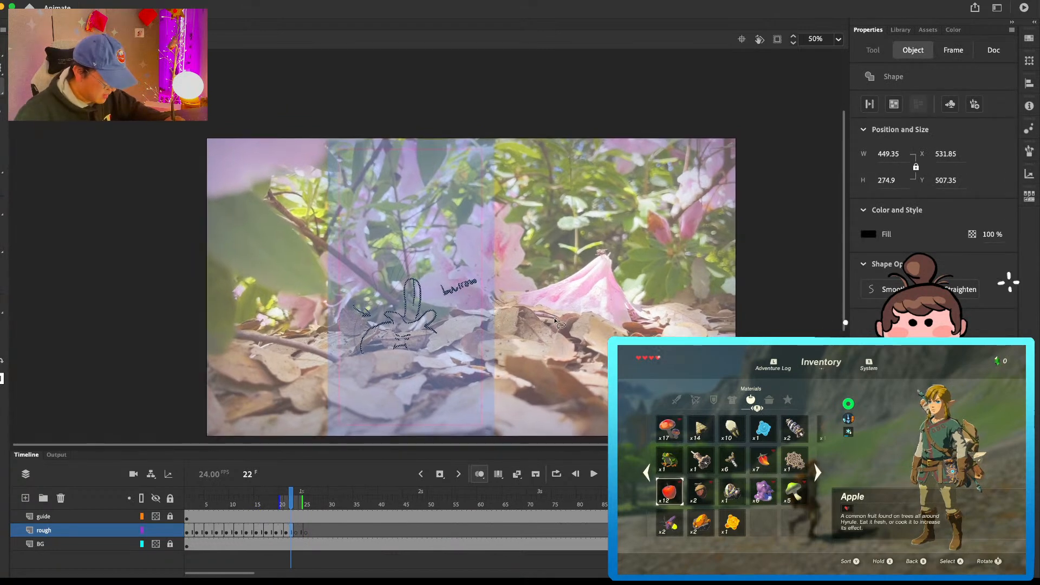
drag(287, 531, 293, 533)
key(shift+F5)
Step: On frame 19 of the rough layer, sketch the round companion and the tall long-bodied companion on either side of the bulb-shaped character
click(277, 534)
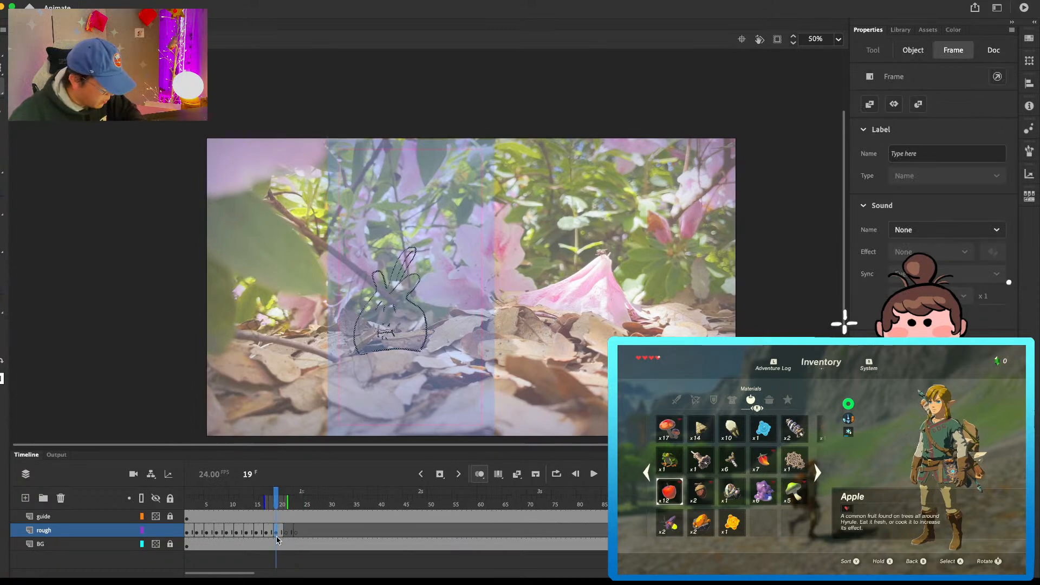
key(b)
mouse_move(343, 342)
mouse_down()
mouse_move(319, 322)
mouse_move(343, 315)
mouse_up()
mouse_move(477, 324)
mouse_down()
mouse_move(463, 299)
mouse_move(438, 297)
mouse_up()
mouse_move(438, 299)
mouse_down()
mouse_move(440, 328)
mouse_move(468, 324)
mouse_move(449, 313)
mouse_up()
mouse_move(452, 309)
mouse_down()
mouse_move(449, 330)
mouse_move(457, 332)
mouse_up()
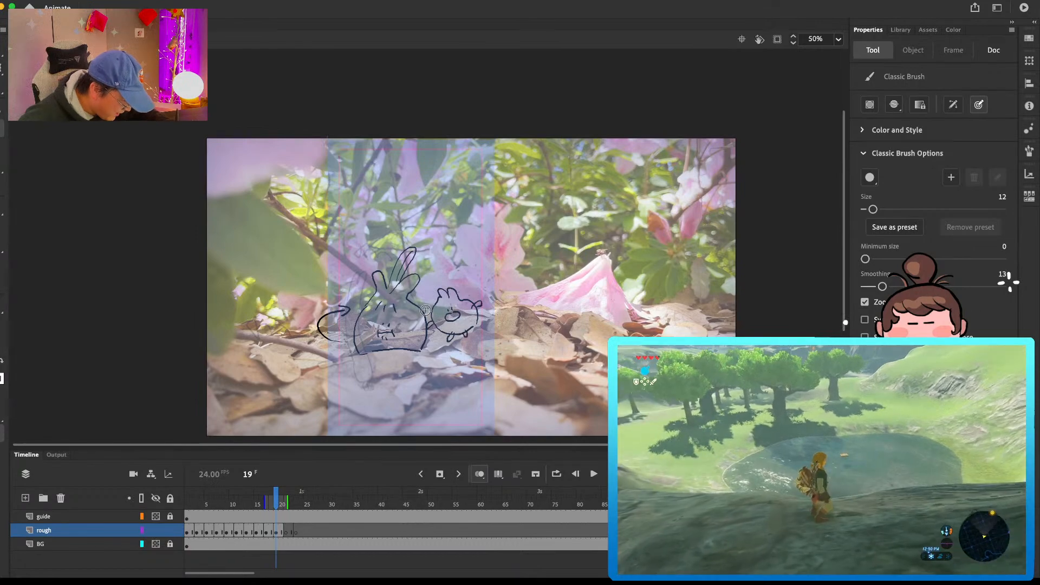
mouse_move(352, 271)
mouse_down()
mouse_move(344, 242)
mouse_move(345, 317)
mouse_up()
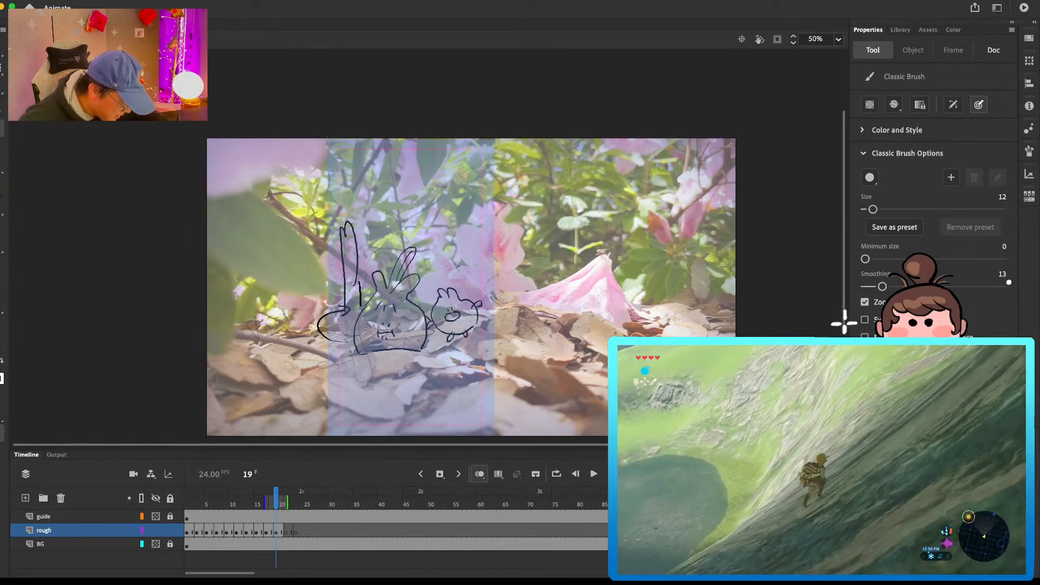
Step: On frame 21, rough in the bulb character's curved side and draw the small round companion with its face in front
click(287, 532)
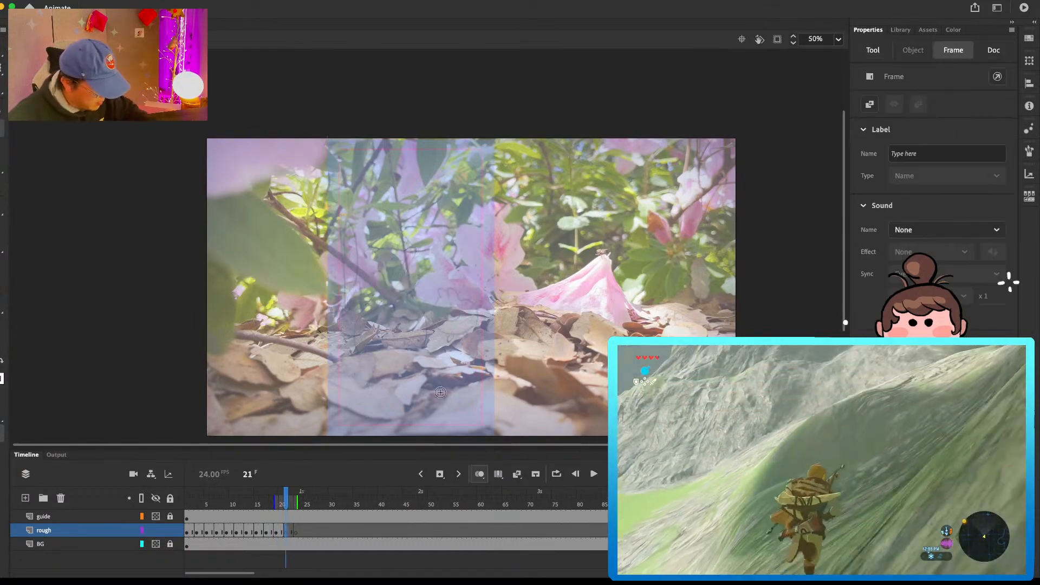
mouse_move(357, 350)
mouse_down()
mouse_move(389, 300)
mouse_move(363, 289)
mouse_move(388, 282)
mouse_up()
mouse_move(404, 347)
mouse_down()
mouse_move(413, 327)
mouse_move(431, 334)
mouse_move(441, 380)
mouse_move(391, 352)
mouse_move(419, 370)
mouse_move(389, 371)
mouse_up()
click(408, 359)
click(413, 358)
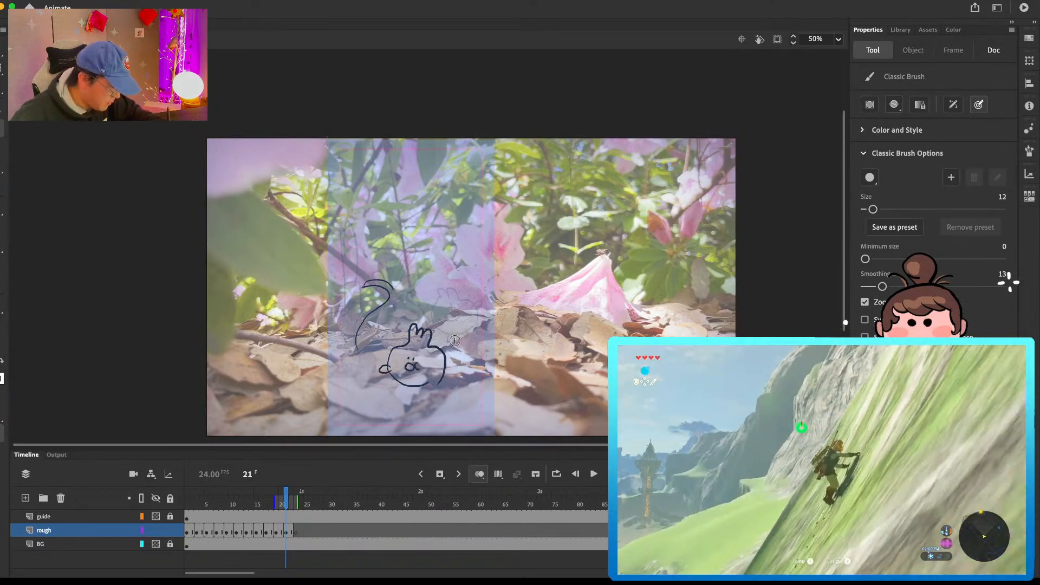
key(super+z)
drag(445, 346, 416, 366)
key(e)
key(b)
drag(425, 351, 427, 353)
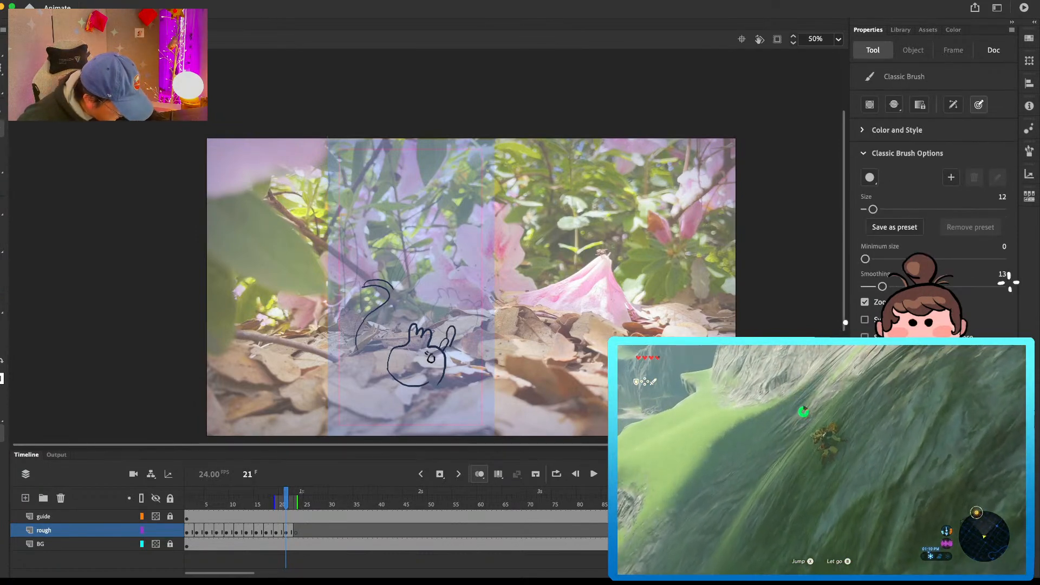
Step: Draw the tall companion with its face and arms behind the round companion on frame 21
mouse_move(439, 293)
mouse_down()
mouse_move(460, 232)
mouse_move(453, 308)
mouse_up()
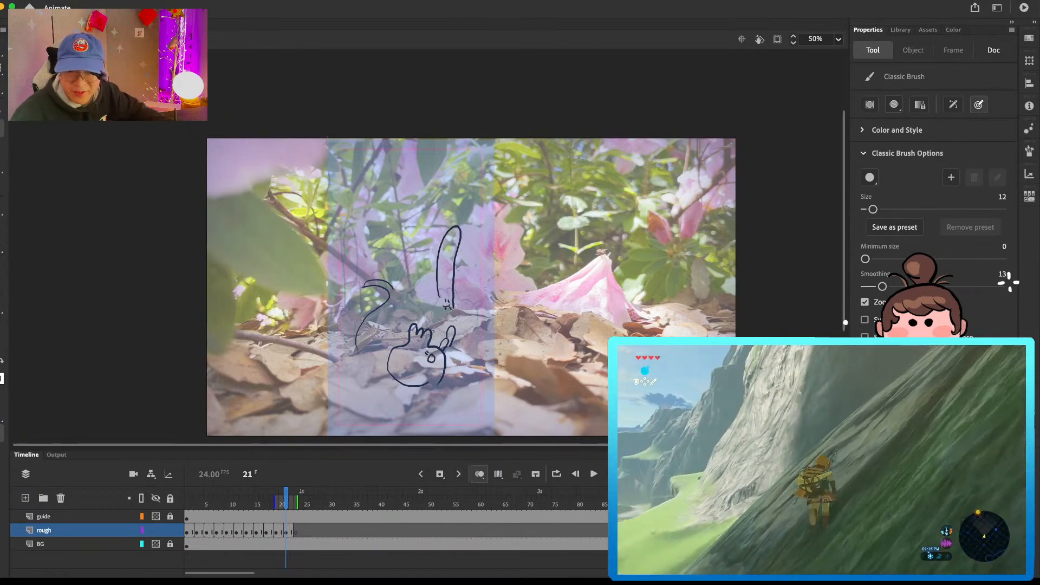
drag(441, 311, 450, 326)
mouse_move(441, 288)
mouse_down()
mouse_move(460, 344)
mouse_move(458, 327)
mouse_move(441, 328)
mouse_up()
drag(454, 308, 456, 323)
Step: Complete the bulb character's top, face and base on frame 21 and add the round companion's feet
mouse_move(398, 290)
mouse_down()
mouse_move(402, 267)
mouse_move(418, 310)
mouse_move(368, 288)
mouse_move(374, 306)
mouse_up()
key(e)
key(b)
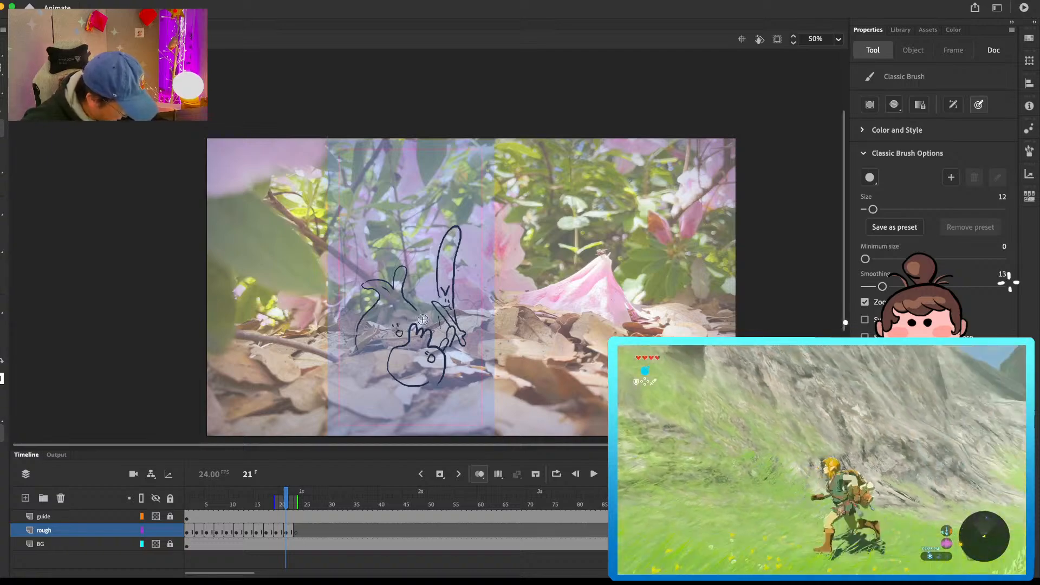
drag(352, 356, 392, 350)
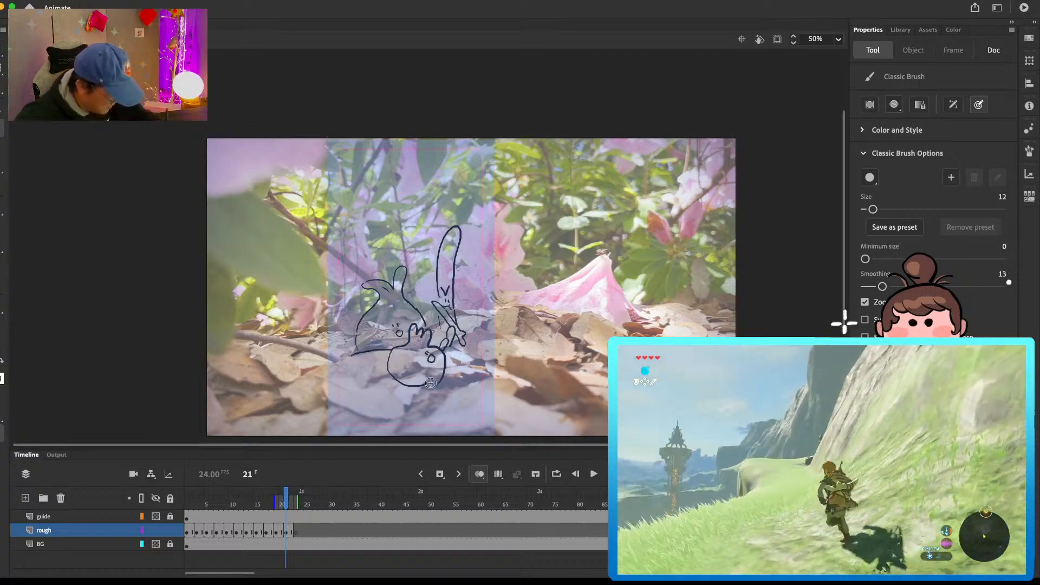
drag(413, 391, 428, 385)
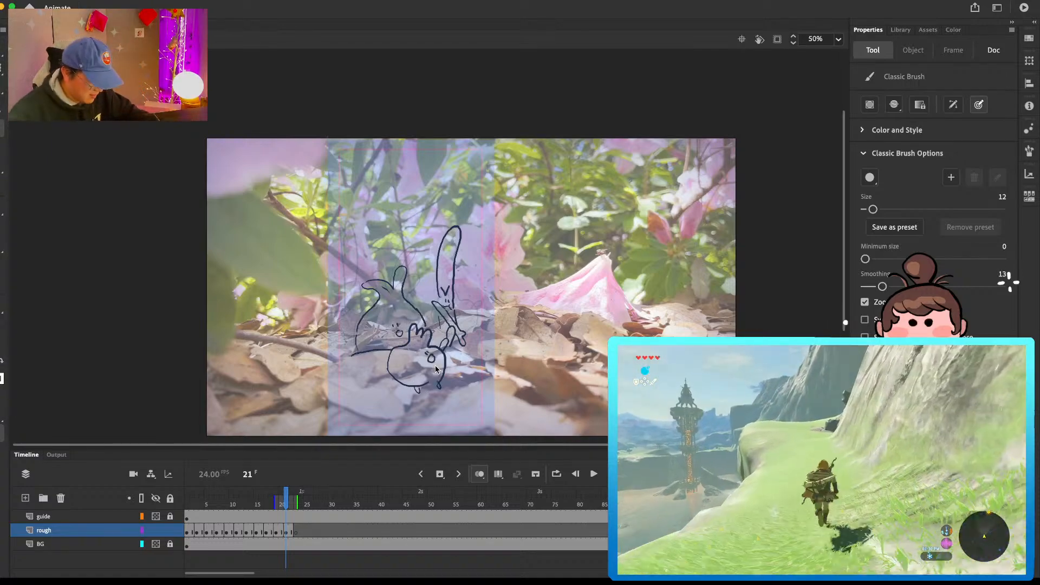
Step: On frame 23, draw the bulb character's outline and the round companion with its face, arm and feet in front
click(296, 532)
key(b)
mouse_move(357, 350)
mouse_down()
mouse_move(381, 264)
mouse_move(375, 287)
mouse_move(398, 275)
mouse_move(389, 293)
mouse_move(425, 341)
mouse_up()
key(e)
key(b)
mouse_move(348, 386)
mouse_down()
mouse_move(388, 347)
mouse_move(347, 370)
mouse_move(367, 345)
mouse_move(400, 379)
mouse_move(358, 390)
mouse_move(358, 379)
mouse_move(383, 376)
mouse_up()
key(ctrl+z)
mouse_move(356, 374)
mouse_down()
mouse_move(346, 354)
mouse_move(364, 372)
mouse_up()
mouse_move(358, 375)
mouse_down()
mouse_move(368, 386)
mouse_move(369, 363)
mouse_move(382, 367)
mouse_move(366, 394)
mouse_up()
Step: Draw the tall companion beside the bulb character on frame 23 and give the bulb its face
mouse_move(388, 391)
mouse_down()
mouse_move(393, 398)
mouse_move(451, 242)
mouse_up()
key(super+z)
mouse_move(435, 345)
mouse_down()
mouse_move(442, 255)
mouse_move(448, 362)
mouse_move(444, 353)
mouse_move(412, 356)
mouse_move(446, 363)
mouse_up()
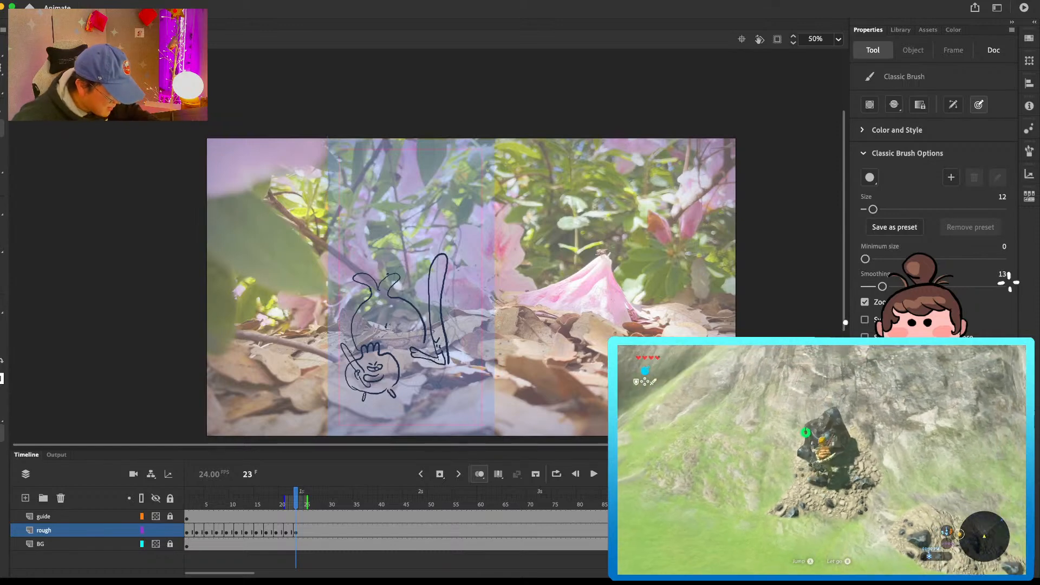
mouse_move(378, 325)
mouse_down()
mouse_move(393, 318)
mouse_move(389, 337)
mouse_move(419, 345)
mouse_up()
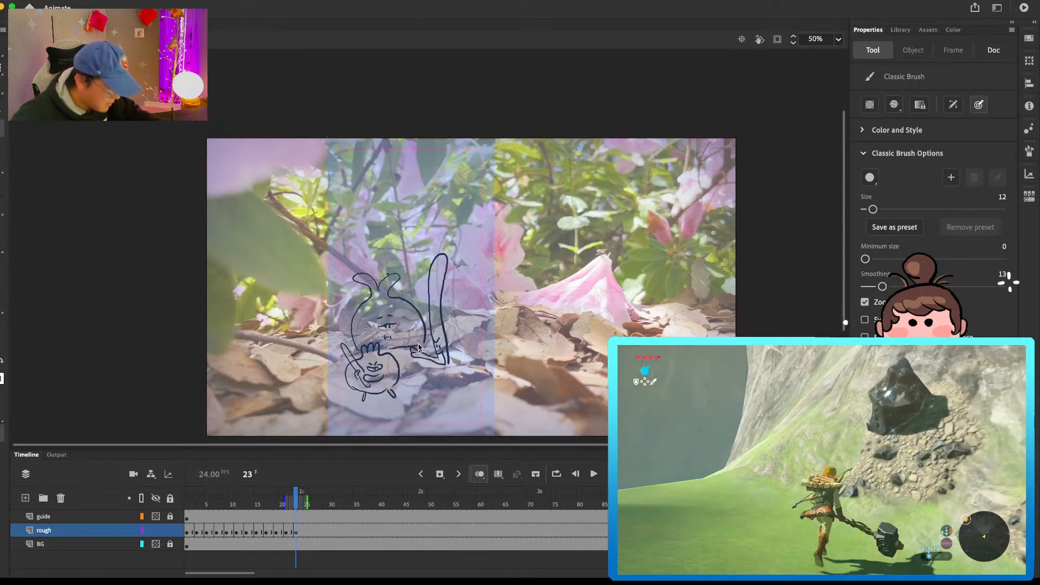
Step: Insert a blank keyframe at frame 25 on the rough layer and begin the round companion with its tuft and face
click(306, 532)
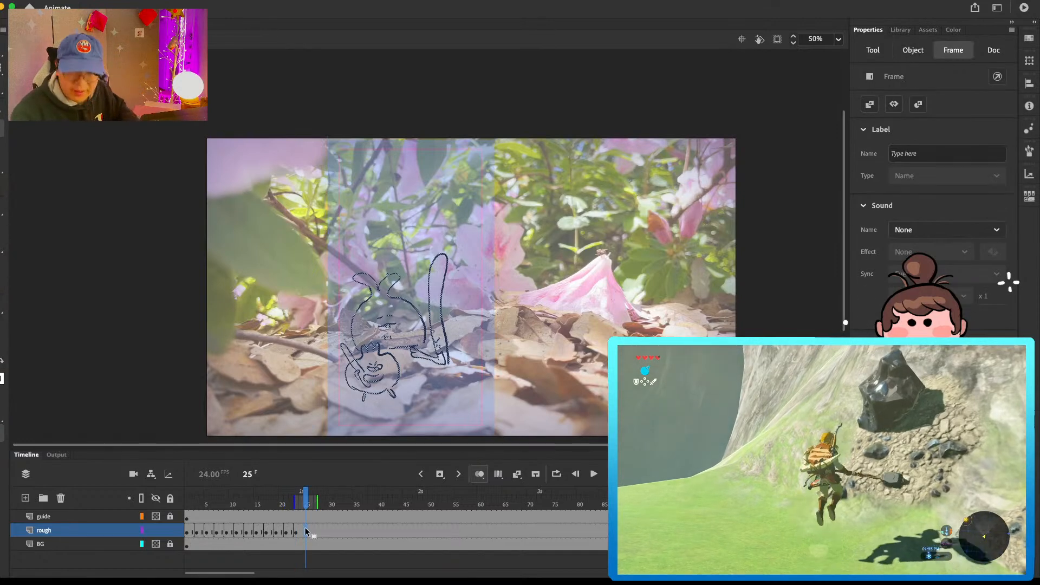
key(F7)
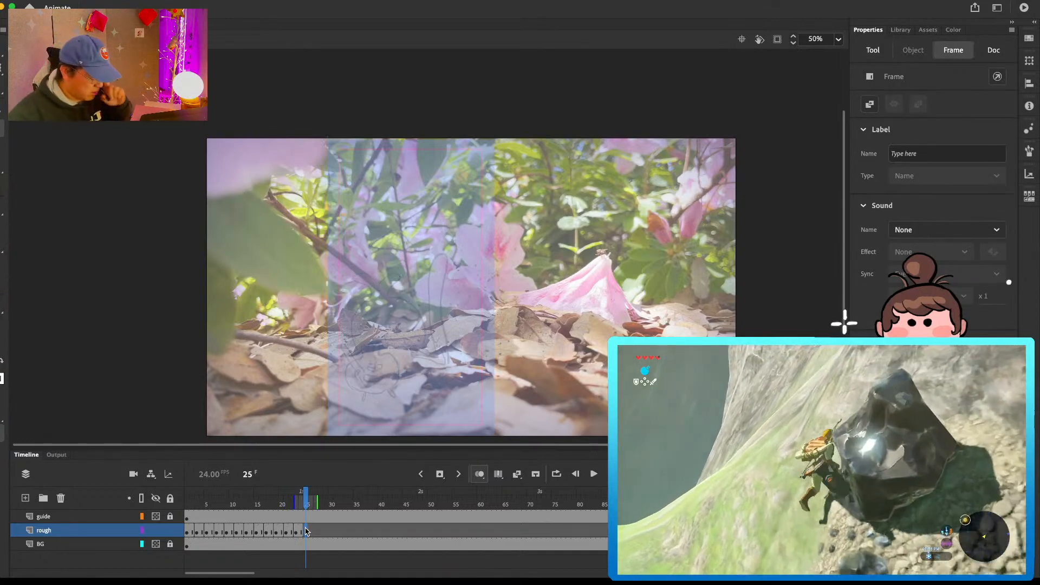
key(b)
mouse_move(380, 376)
mouse_down()
mouse_move(400, 350)
mouse_move(390, 344)
mouse_move(414, 363)
mouse_move(426, 357)
mouse_move(424, 375)
mouse_up()
key(e)
key(b)
key(super+z)
Step: Draw the tall companion leaning over on frame 25 and continue the round companion's body outline
mouse_move(424, 363)
mouse_down()
mouse_move(427, 322)
mouse_move(431, 345)
mouse_move(453, 337)
mouse_move(425, 284)
mouse_move(432, 279)
mouse_move(473, 349)
mouse_up()
drag(475, 346, 440, 384)
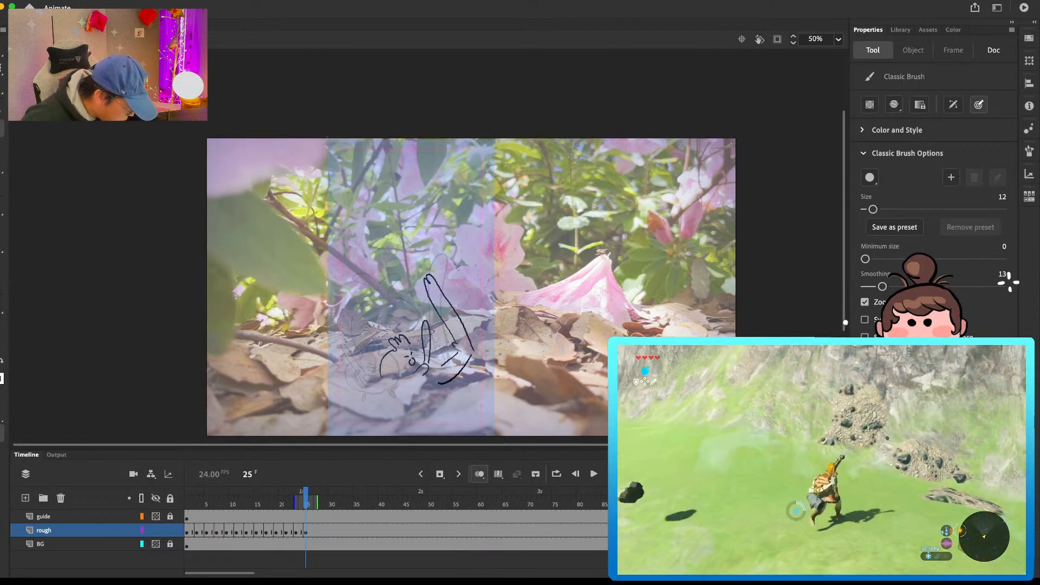
drag(461, 347, 464, 359)
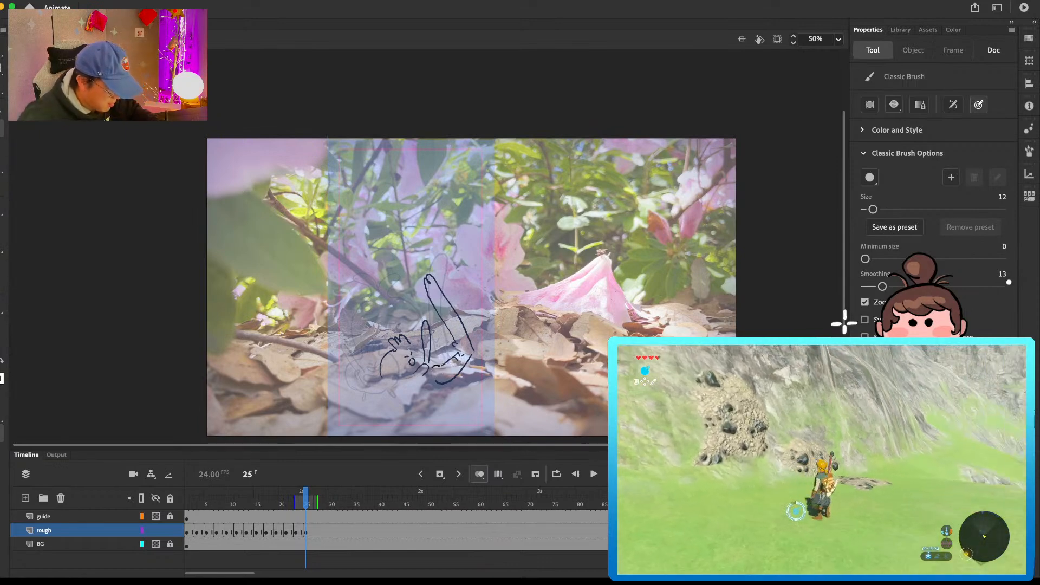
drag(385, 379, 411, 390)
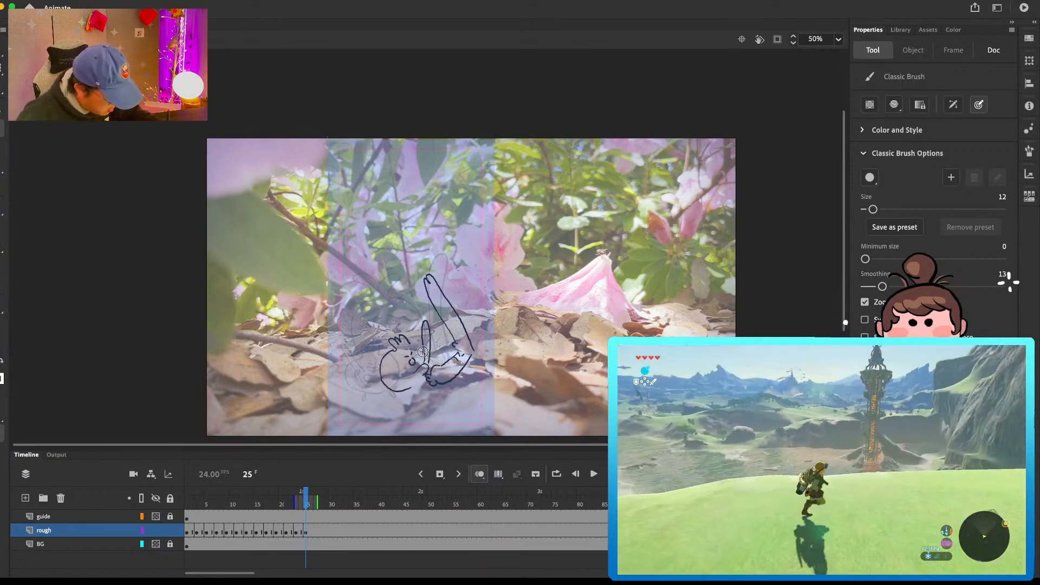
Step: Nudge the whole frame 25 drawing of the two companions to the left
key(super+a)
key(shift+Left)
key(shift+Left)
key(shift+Left)
key(shift+Left)
key(shift+Left)
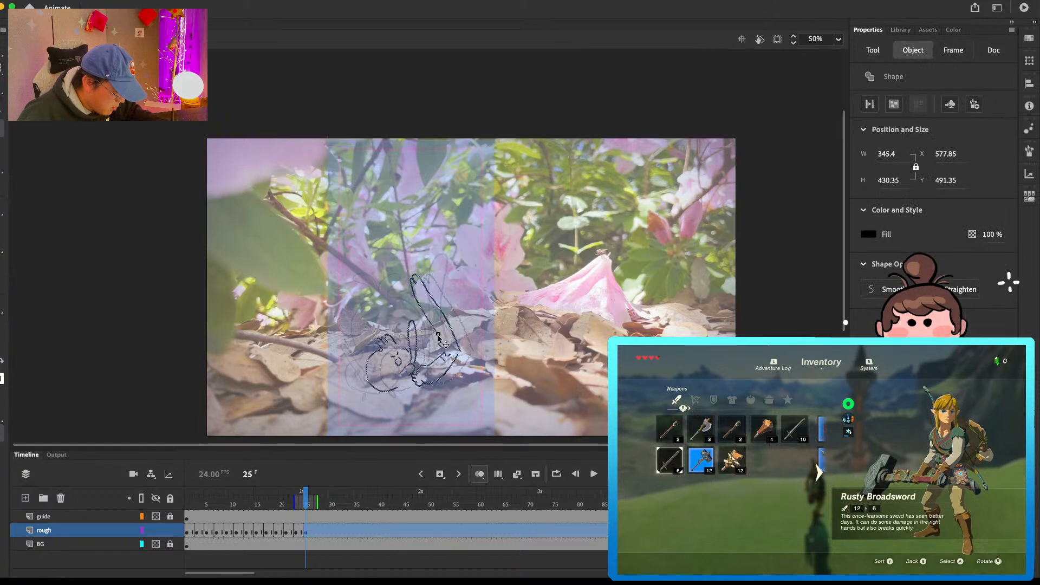
Step: Finish the round companion's underside and feet on frame 25 and start the bulb character's outline behind it
mouse_move(376, 390)
mouse_down()
mouse_move(395, 401)
mouse_move(399, 388)
mouse_up()
key(super+z)
mouse_move(359, 346)
mouse_down()
mouse_move(355, 318)
mouse_move(376, 298)
mouse_up()
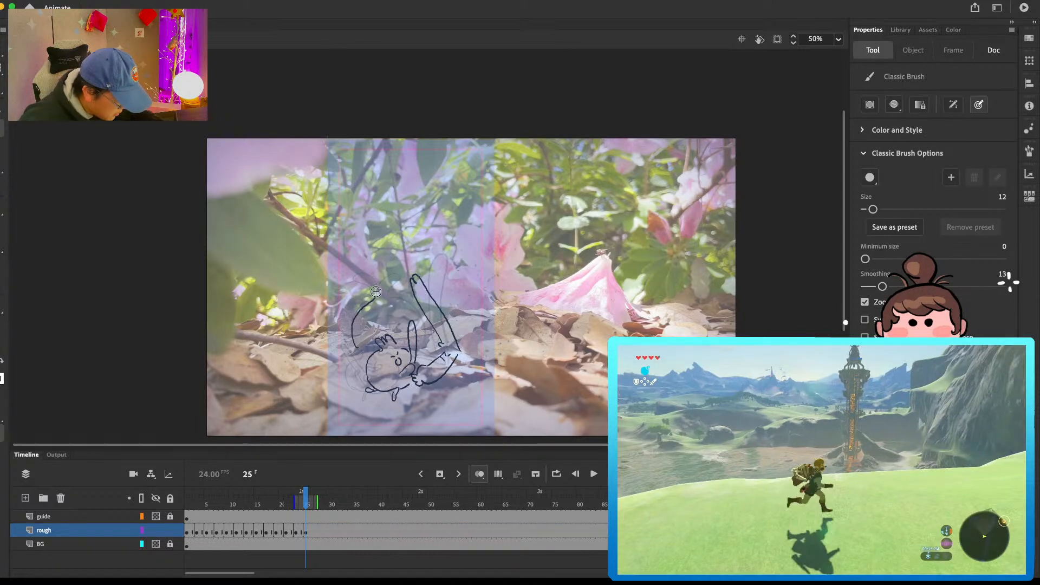
Step: Insert a blank keyframe at frame 27 and draw the round companion plus the head end of the fallen tall companion
click(316, 530)
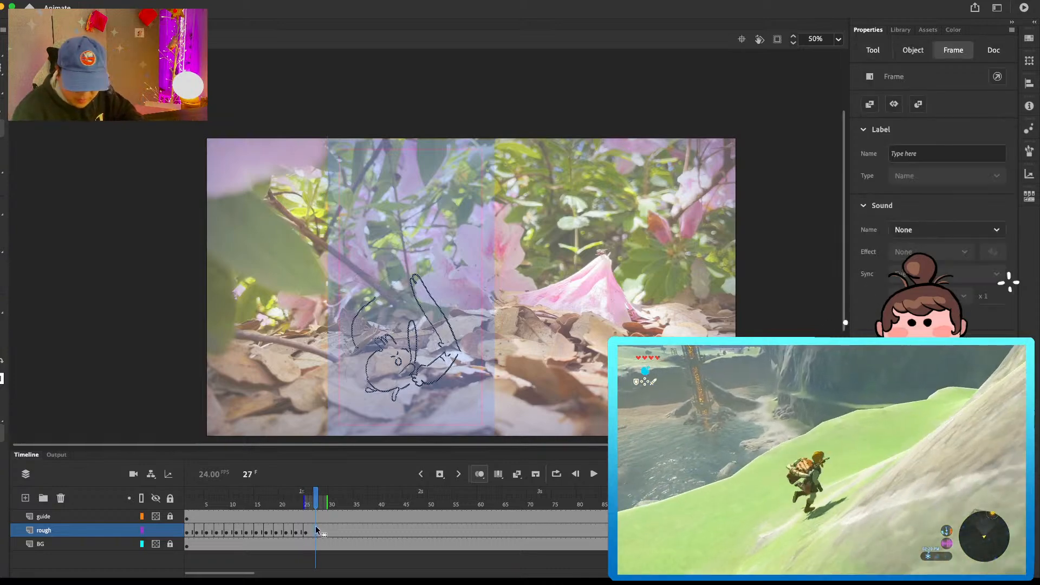
key(F7)
drag(341, 365, 362, 399)
key(super+z)
mouse_move(350, 348)
mouse_down()
mouse_move(352, 387)
mouse_move(386, 382)
mouse_move(391, 362)
mouse_move(356, 333)
mouse_move(375, 348)
mouse_up()
mouse_move(420, 390)
mouse_down()
mouse_move(395, 391)
mouse_move(451, 397)
mouse_move(448, 387)
mouse_up()
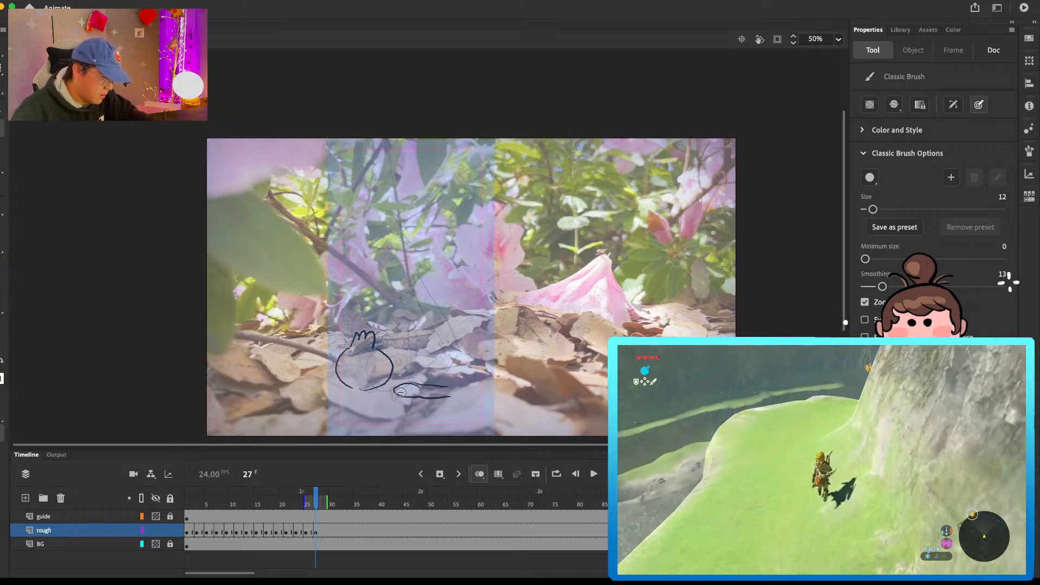
drag(370, 389, 373, 399)
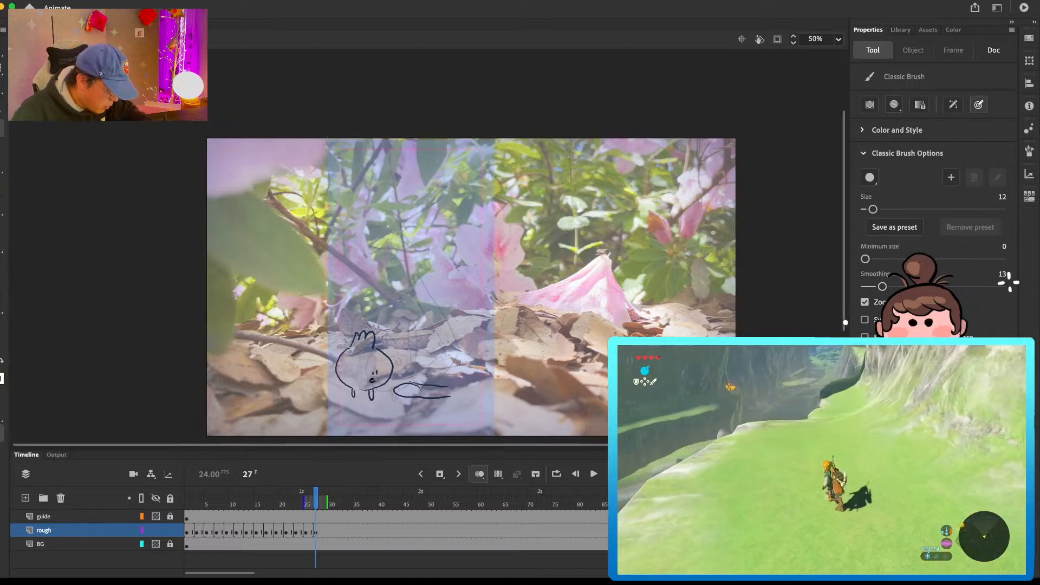
Step: Add the round companion's arms, lengthen the fallen companion's body, and draw the bulb character sitting behind them on frame 27
mouse_move(357, 360)
mouse_down()
mouse_move(393, 371)
mouse_move(494, 383)
mouse_up()
drag(452, 385, 488, 366)
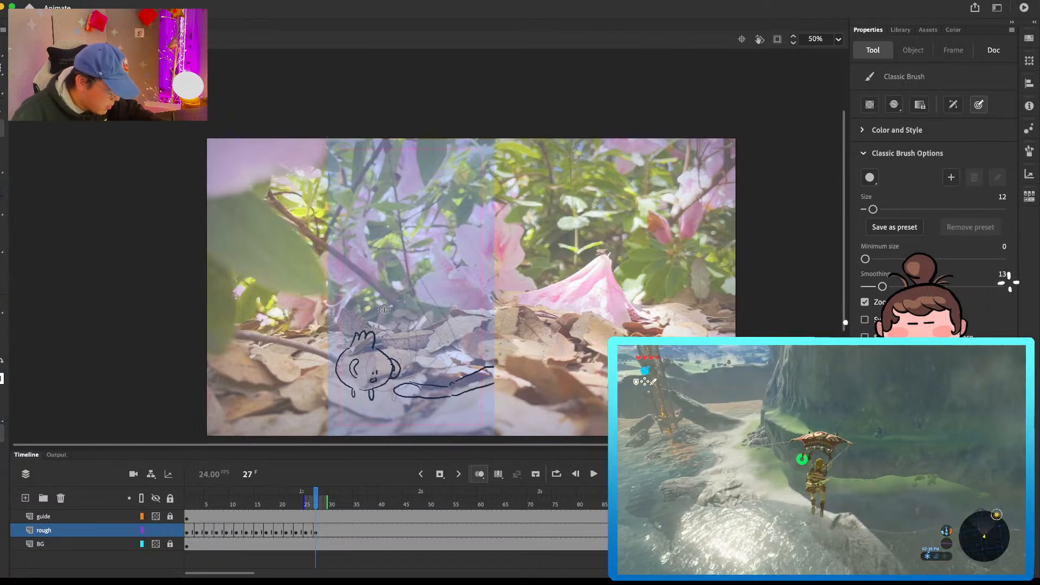
mouse_move(358, 332)
mouse_down()
mouse_move(388, 289)
mouse_move(404, 285)
mouse_move(441, 329)
mouse_move(408, 347)
mouse_up()
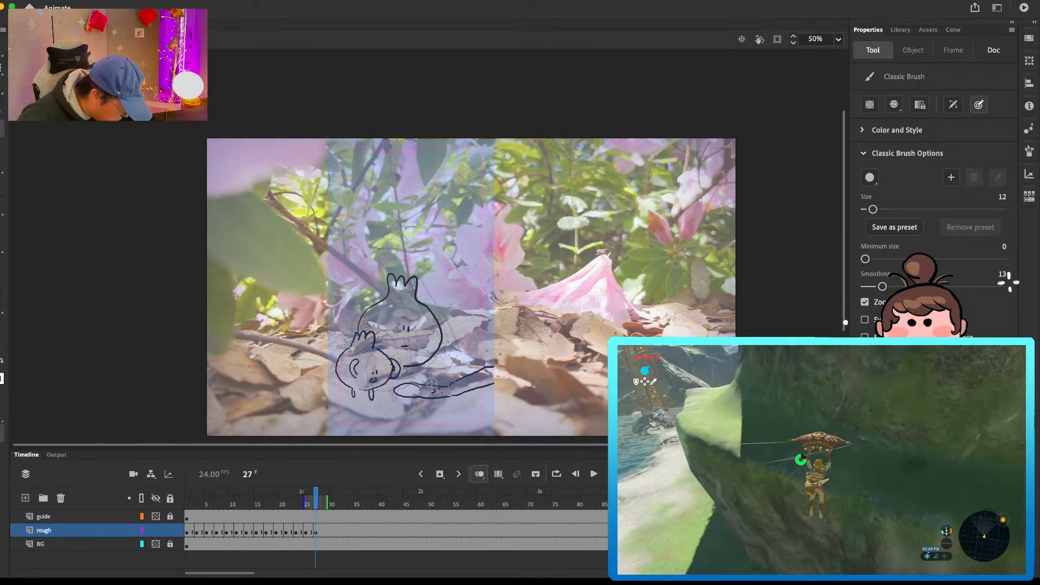
Step: Rework the fallen companion's hands and legs on frame 27 with eraser and brush, comparing against the previous frame
key(e)
drag(401, 384, 397, 398)
key(b)
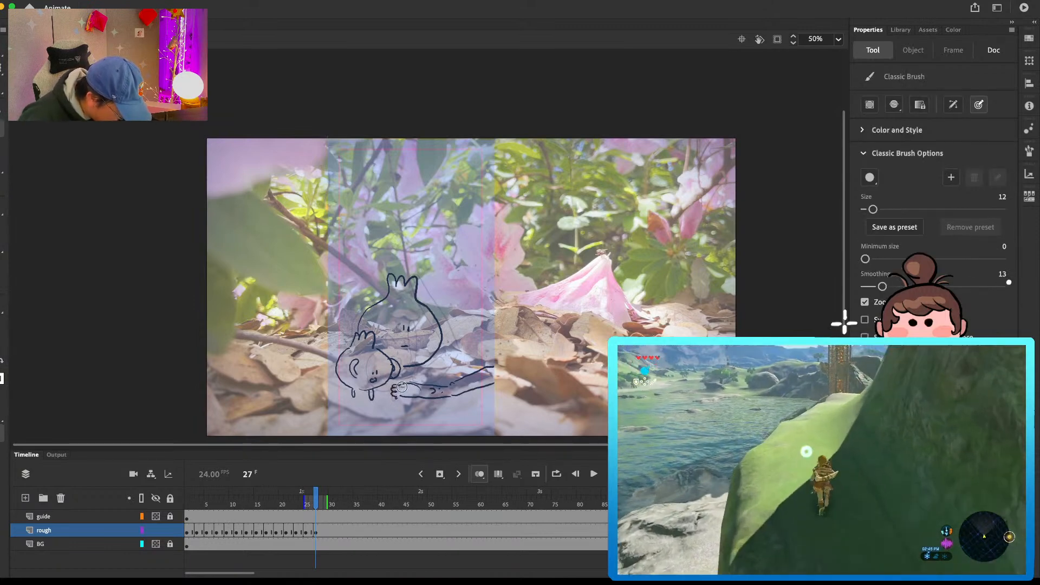
key(e)
mouse_move(496, 361)
mouse_down()
mouse_move(477, 374)
mouse_move(512, 386)
mouse_up()
key(b)
mouse_move(449, 395)
mouse_down()
mouse_move(509, 394)
mouse_move(467, 381)
mouse_up()
key(e)
key(b)
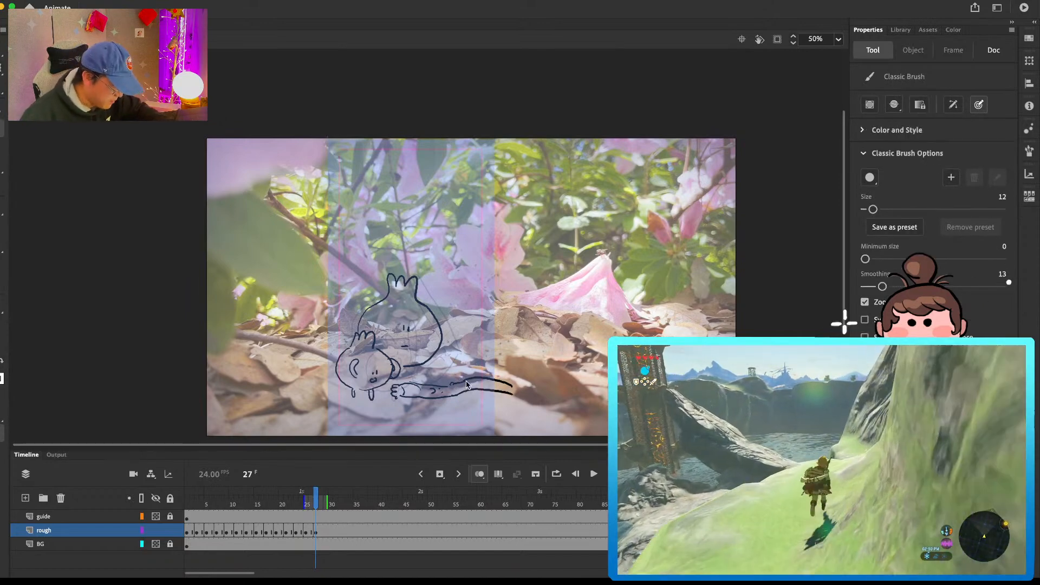
key(comma)
key(period)
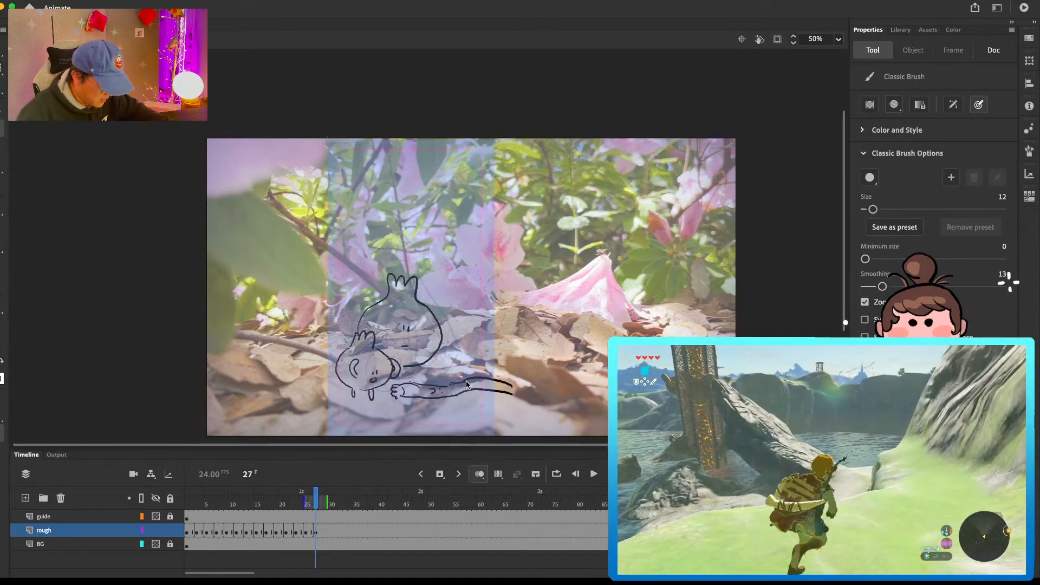
key(e)
key(b)
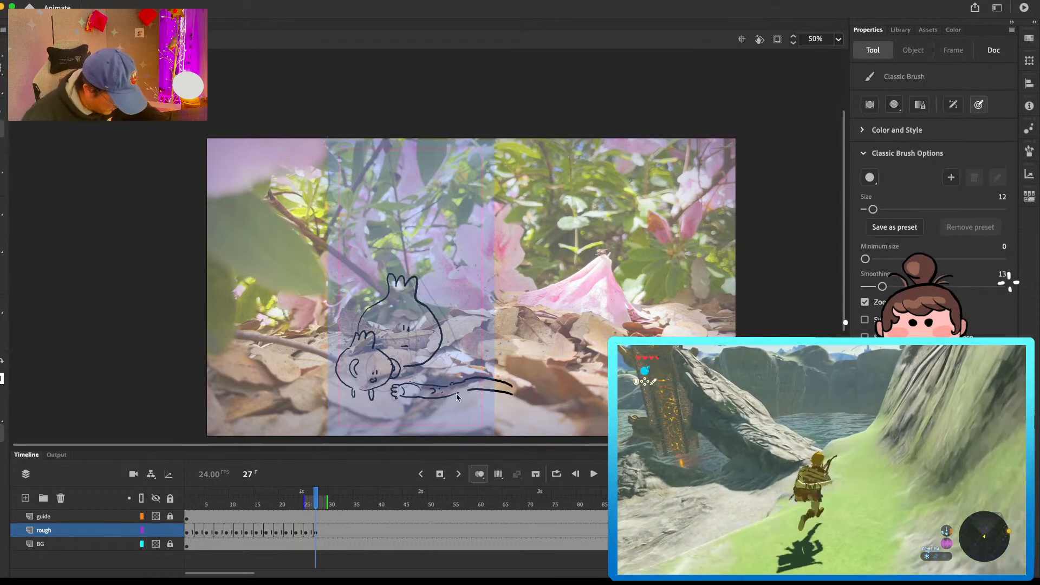
Step: Start a blank keyframe at frame 29 on the rough layer and draw the tall companion lying flat on the leaves
click(327, 532)
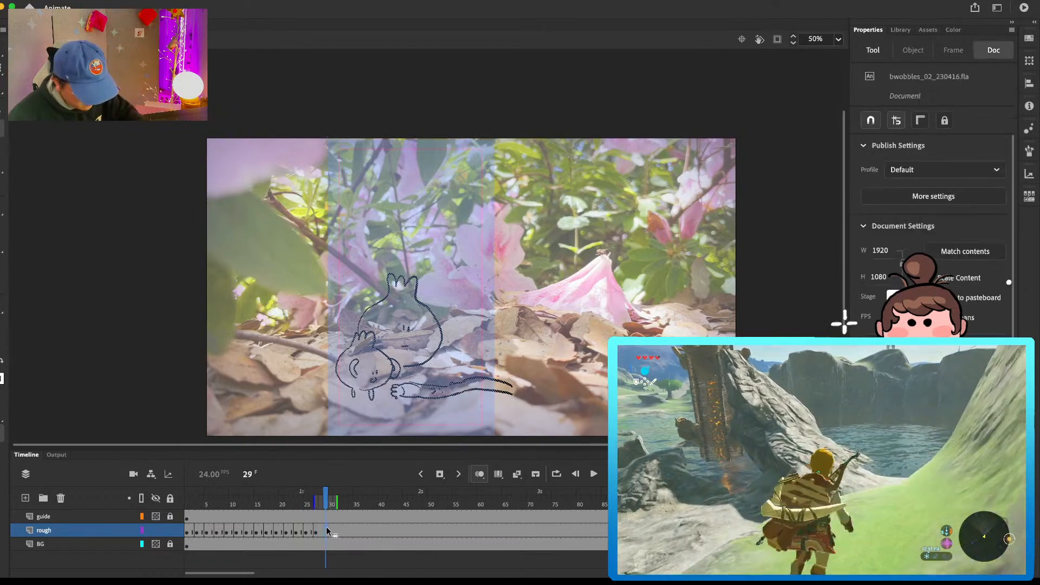
key(Delete)
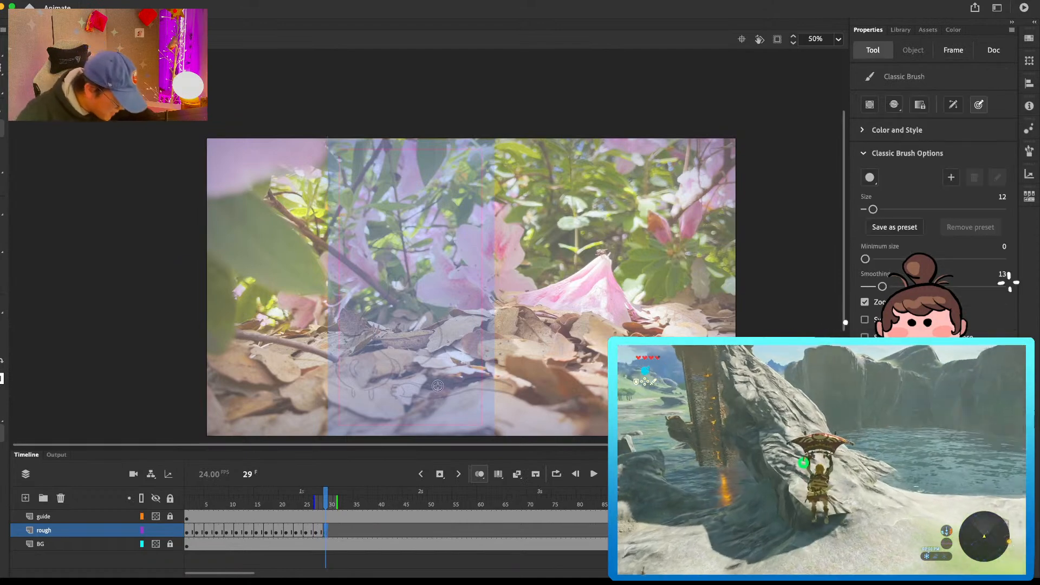
mouse_move(434, 389)
mouse_down()
mouse_move(438, 380)
mouse_move(448, 390)
mouse_move(519, 381)
mouse_up()
mouse_move(423, 383)
mouse_down()
mouse_move(395, 375)
mouse_move(428, 397)
mouse_move(519, 396)
mouse_up()
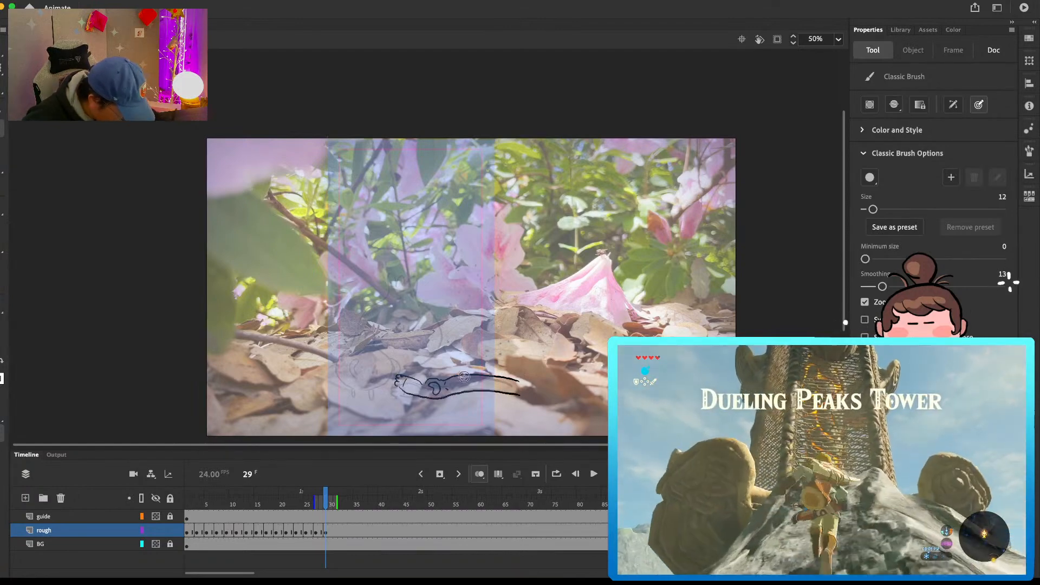
Step: Draw the round companion with a shocked face on frame 29 and add small droplets around the fallen companion
mouse_move(339, 348)
mouse_down()
mouse_move(343, 388)
mouse_move(373, 359)
mouse_move(350, 368)
mouse_move(376, 364)
mouse_move(342, 346)
mouse_move(355, 345)
mouse_up()
key(e)
key(b)
mouse_move(345, 345)
mouse_down()
mouse_move(342, 335)
mouse_move(357, 332)
mouse_move(358, 343)
mouse_up()
drag(340, 386, 371, 387)
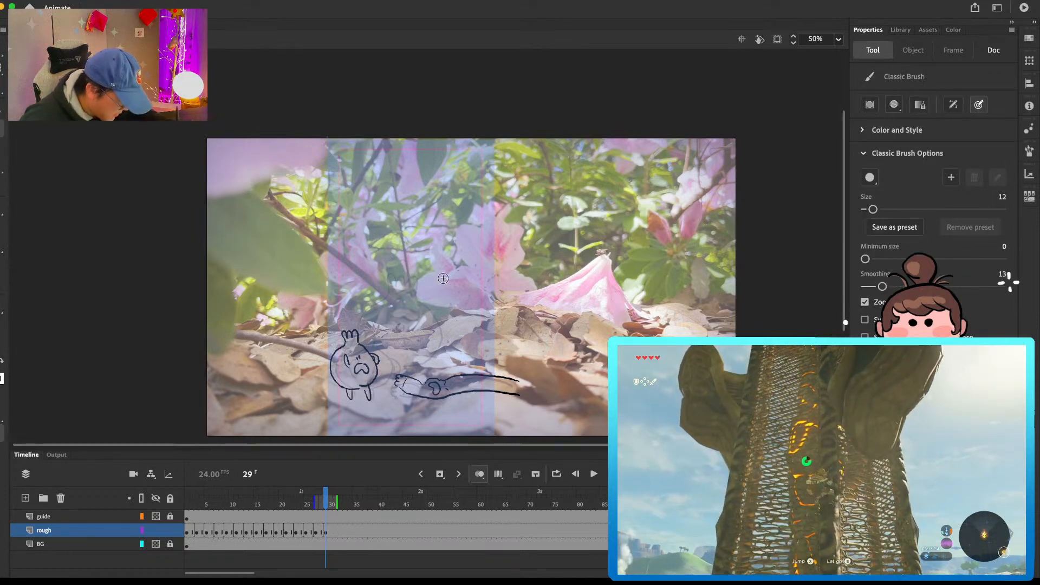
drag(452, 410, 450, 417)
drag(437, 367, 437, 371)
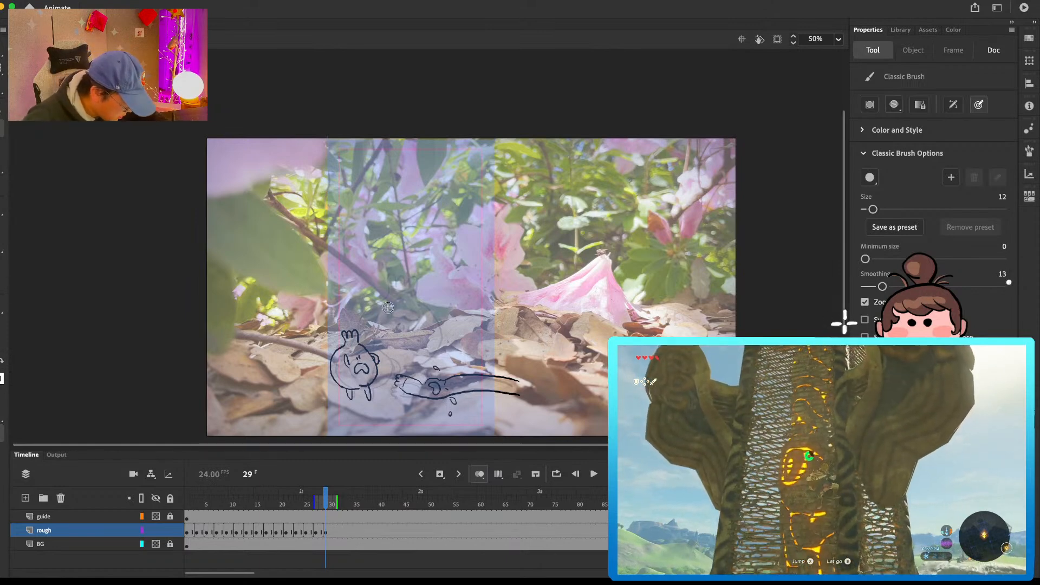
Step: Draw the bulb character with a worried face sitting behind its two companions on frame 29
mouse_move(368, 299)
mouse_down()
mouse_move(386, 271)
mouse_move(408, 284)
mouse_move(395, 319)
mouse_move(421, 359)
mouse_move(401, 352)
mouse_up()
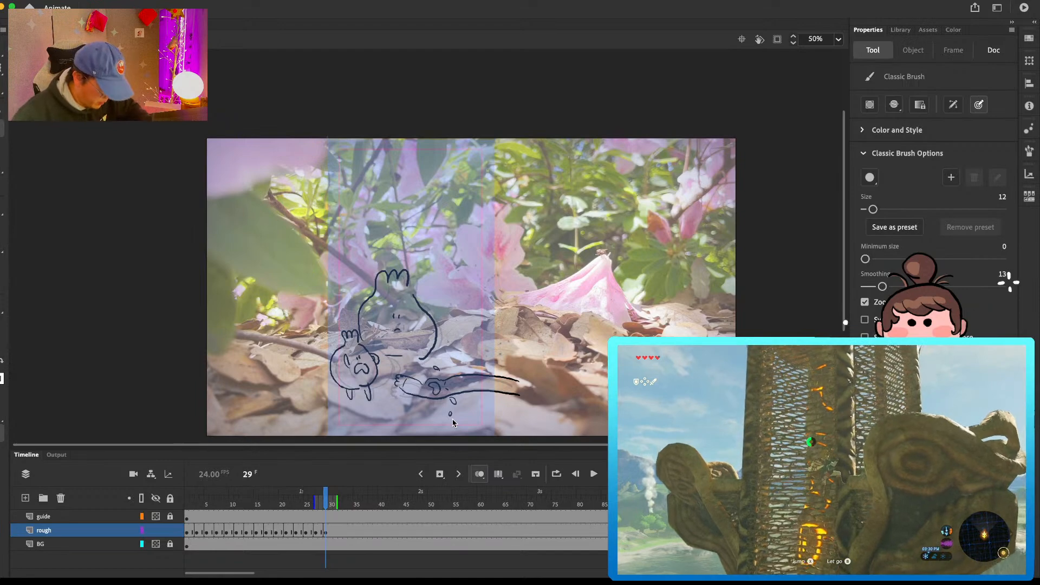
Step: Start a blank keyframe at frame 31 on the rough layer and ready the Classic Brush
click(339, 531)
key(F7)
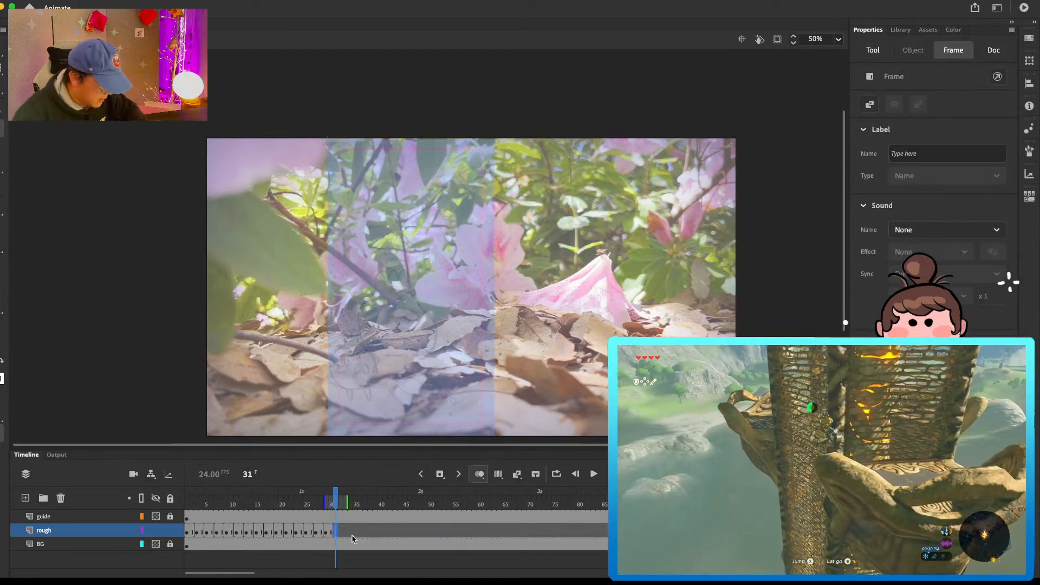
key(b)
mouse_move(414, 306)
mouse_down()
mouse_move(379, 348)
mouse_move(454, 298)
mouse_move(464, 306)
mouse_up()
key(super+z)
mouse_move(381, 348)
mouse_down()
mouse_move(386, 305)
mouse_move(408, 297)
mouse_up()
key(super+z)
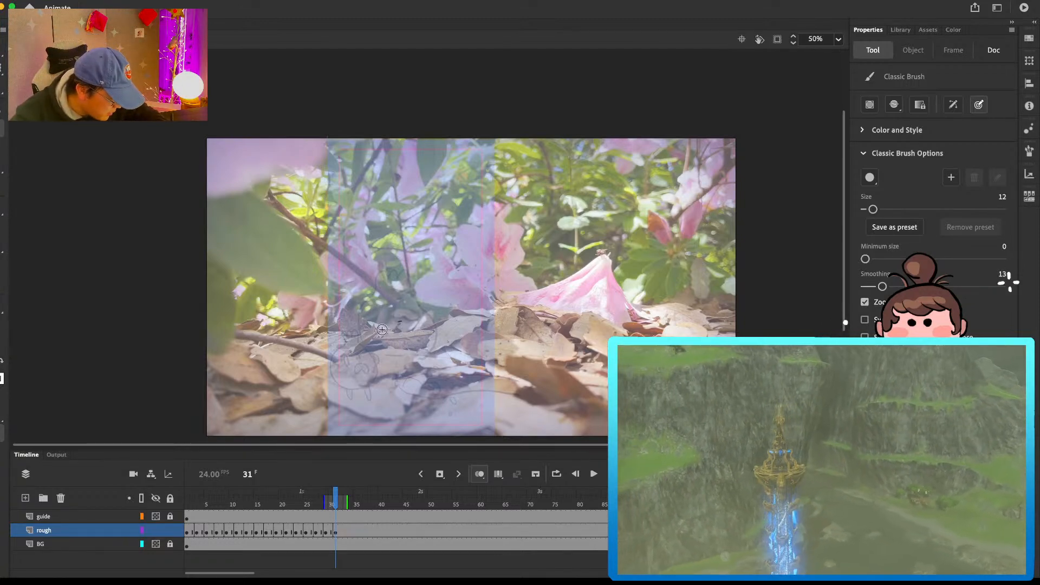
Step: Draw the bulb character slumping low with a frowning face and two upright leaves on frame 31
drag(392, 306, 362, 345)
mouse_move(392, 306)
mouse_down()
mouse_move(414, 301)
mouse_move(413, 286)
mouse_move(424, 298)
mouse_move(444, 290)
mouse_move(440, 357)
mouse_up()
mouse_move(374, 353)
mouse_down()
mouse_move(436, 356)
mouse_move(406, 346)
mouse_move(424, 349)
mouse_move(413, 326)
mouse_move(429, 327)
mouse_move(455, 366)
mouse_up()
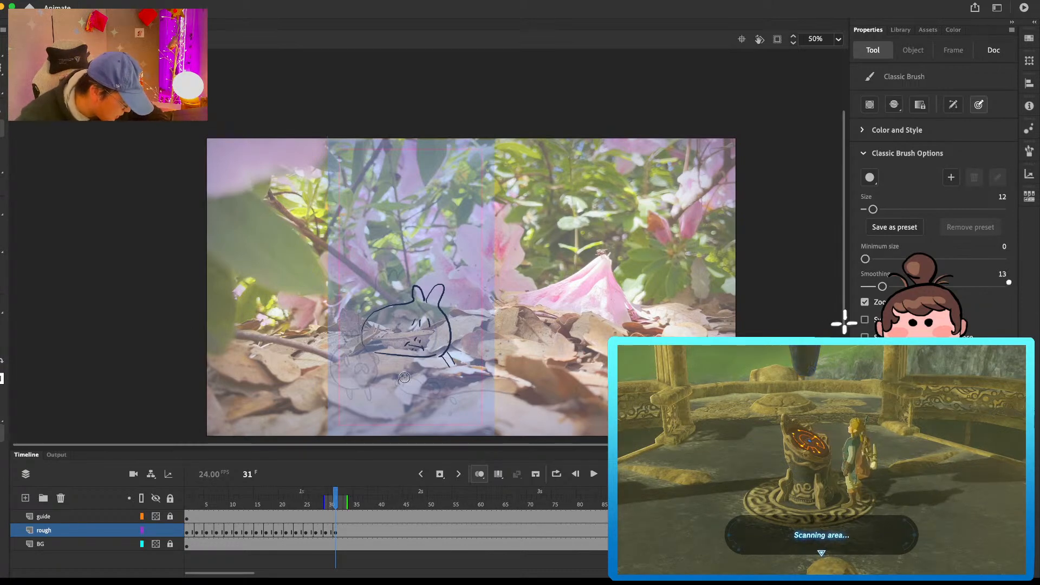
Step: Draw the tall companion lying flat in front of the bulb character on frame 31 and dot in its face
mouse_move(406, 377)
mouse_down()
mouse_move(402, 384)
mouse_move(486, 374)
mouse_move(419, 396)
mouse_move(499, 392)
mouse_up()
mouse_move(443, 362)
mouse_down()
mouse_move(459, 370)
mouse_move(434, 390)
mouse_up()
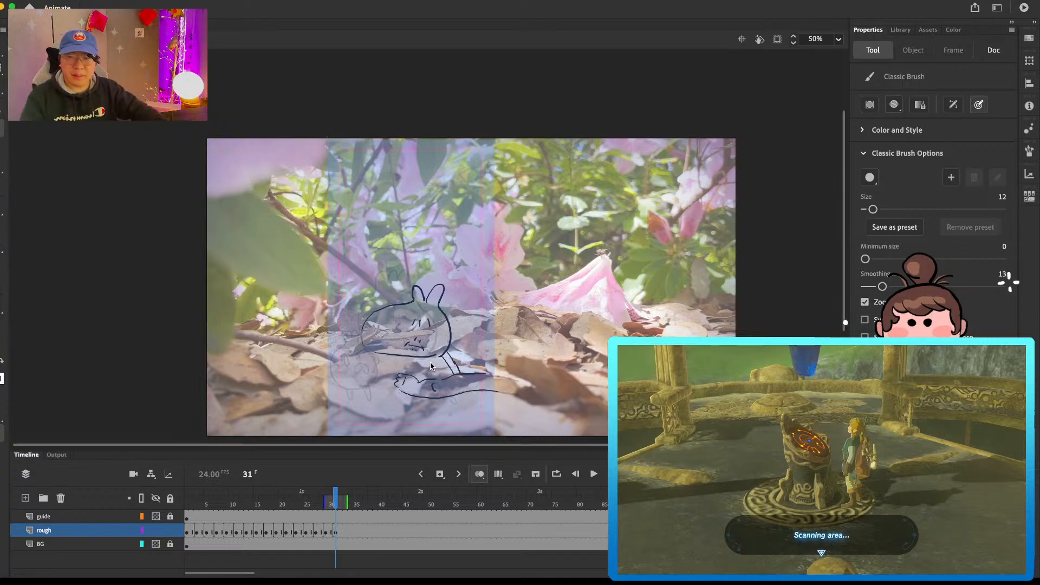
drag(447, 384, 446, 389)
key(e)
key(b)
click(446, 388)
Step: Erase the bulb character's leaf and side nearest the tall companion and redraw the leaf as an arm arching down to grab it
key(e)
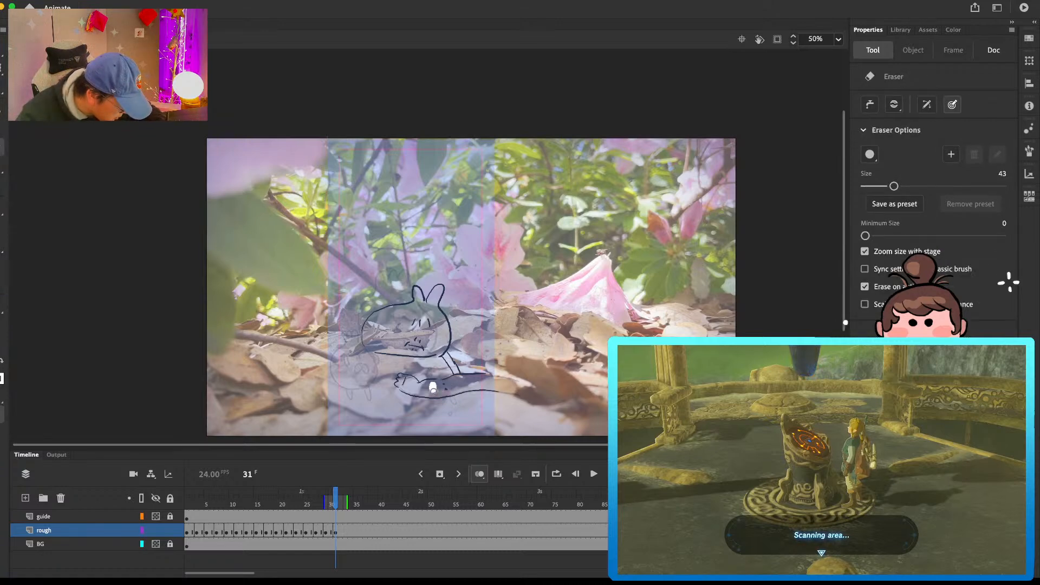
mouse_move(443, 304)
mouse_down()
mouse_move(454, 366)
mouse_move(435, 286)
mouse_move(429, 303)
mouse_move(460, 313)
mouse_move(458, 349)
mouse_up()
key(b)
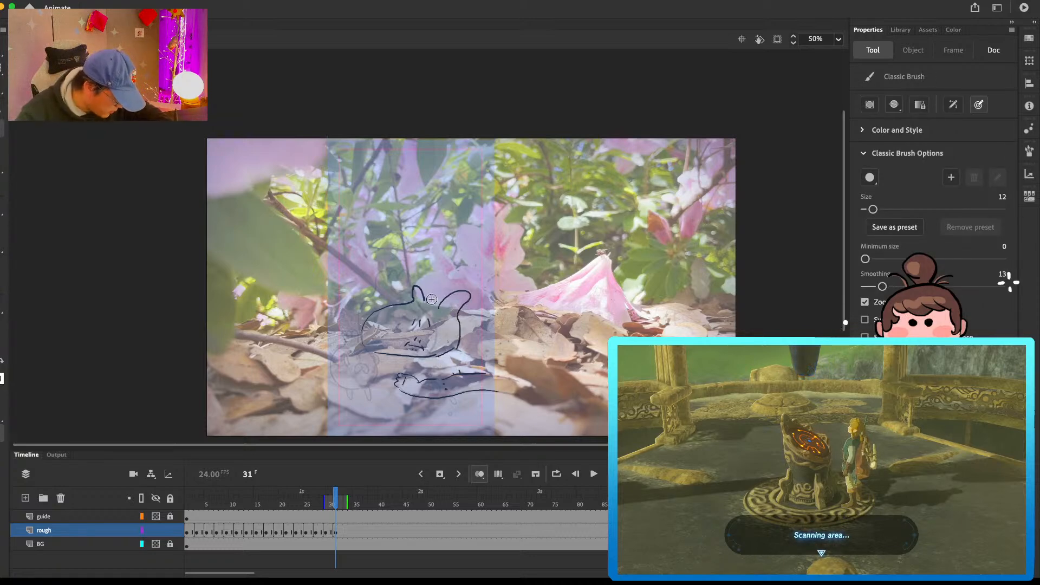
key(e)
drag(457, 330, 455, 351)
key(b)
mouse_move(430, 300)
mouse_down()
mouse_move(471, 358)
mouse_move(463, 346)
mouse_up()
mouse_move(447, 307)
mouse_down()
mouse_move(463, 327)
mouse_move(456, 351)
mouse_move(454, 324)
mouse_up()
key(e)
key(b)
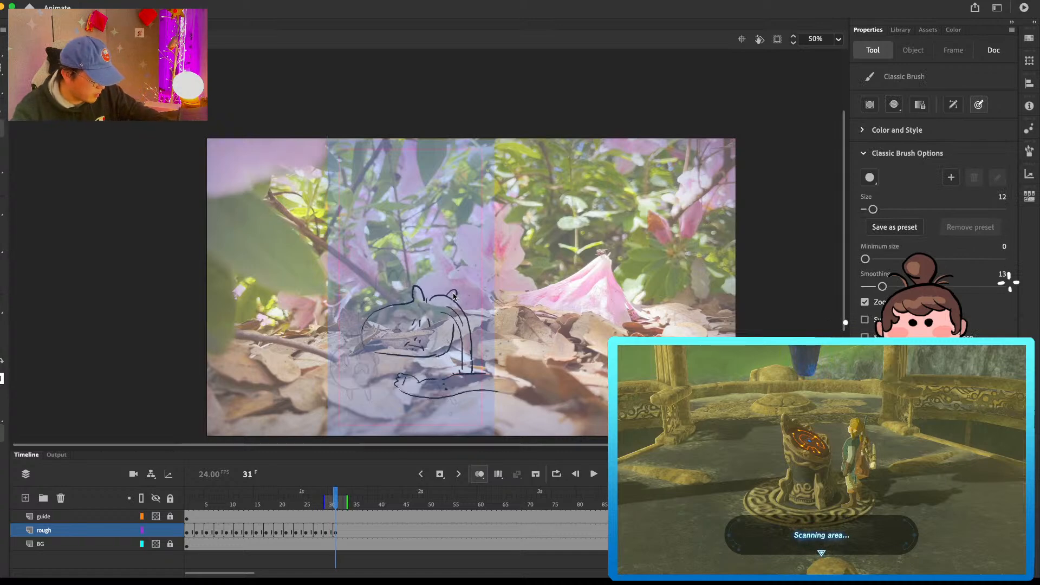
Step: Draw the round companion with face and legs beside the bulb character on frame 31
mouse_move(359, 349)
mouse_down()
mouse_move(355, 389)
mouse_move(364, 363)
mouse_up()
drag(367, 362, 367, 375)
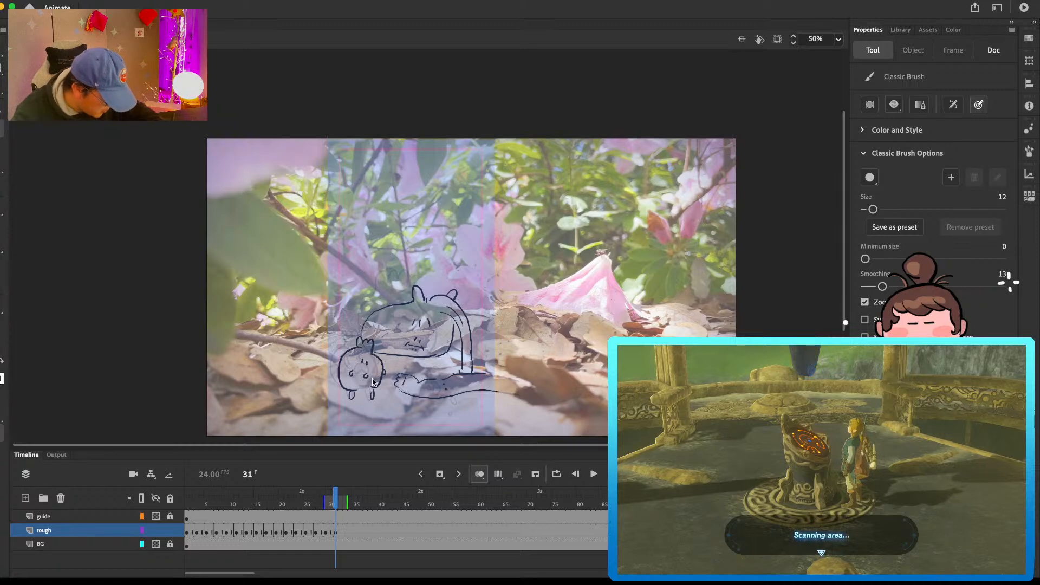
Step: Start a blank keyframe at frame 33, outline one side of the bulb character, and draw the tall companion standing upright with a face
click(347, 522)
key(F7)
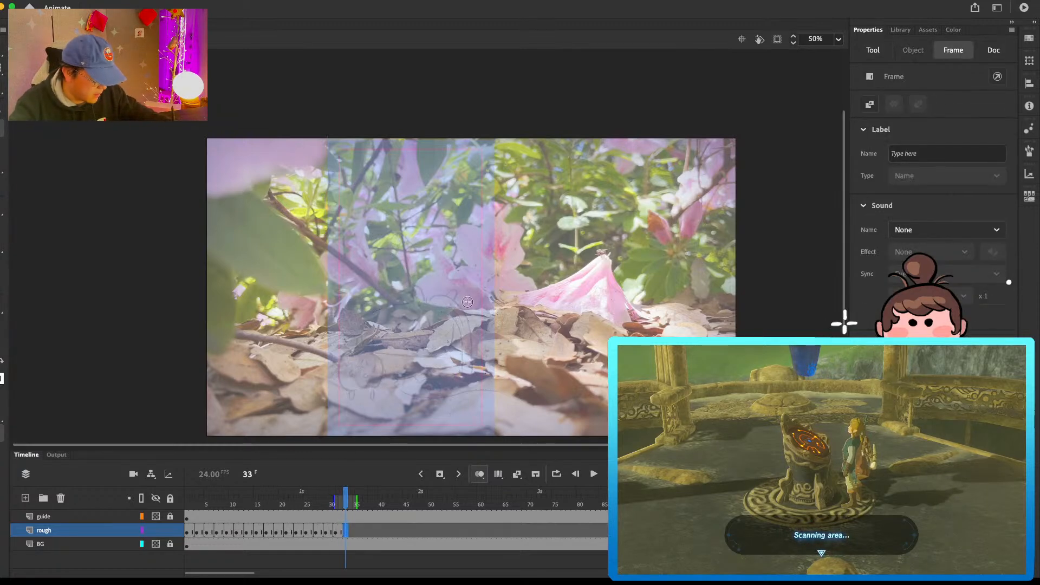
key(b)
drag(378, 292, 361, 340)
key(super+z)
key(super+z)
mouse_move(443, 373)
mouse_down()
mouse_move(441, 351)
mouse_move(458, 244)
mouse_up()
click(446, 356)
drag(455, 370, 455, 384)
click(449, 359)
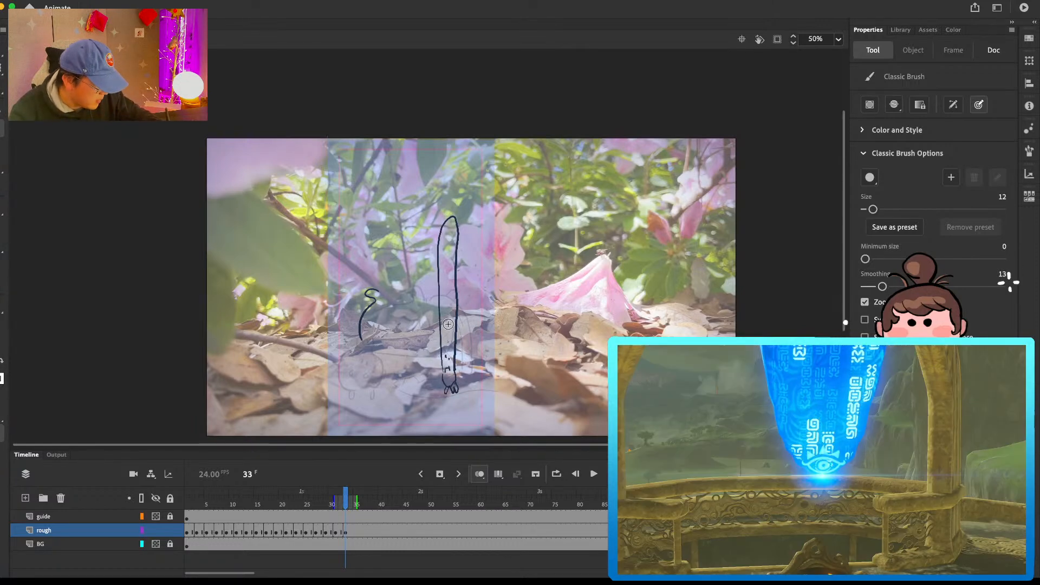
Step: Draw the bulb character's arm reaching around the tall companion and the bulb's remaining side on frame 33
drag(456, 268, 457, 279)
drag(437, 263, 391, 294)
mouse_move(434, 270)
mouse_down()
mouse_move(408, 287)
mouse_move(442, 317)
mouse_move(425, 301)
mouse_move(430, 353)
mouse_up()
key(super+z)
Step: Draw the round companion with leaves, face and short legs in front of the bulb character on frame 33
drag(368, 362, 376, 372)
mouse_move(356, 355)
mouse_down()
mouse_move(374, 353)
mouse_move(378, 389)
mouse_up()
mouse_move(356, 355)
mouse_down()
mouse_move(343, 361)
mouse_move(366, 396)
mouse_move(388, 381)
mouse_move(356, 385)
mouse_move(356, 397)
mouse_up()
drag(372, 395, 374, 399)
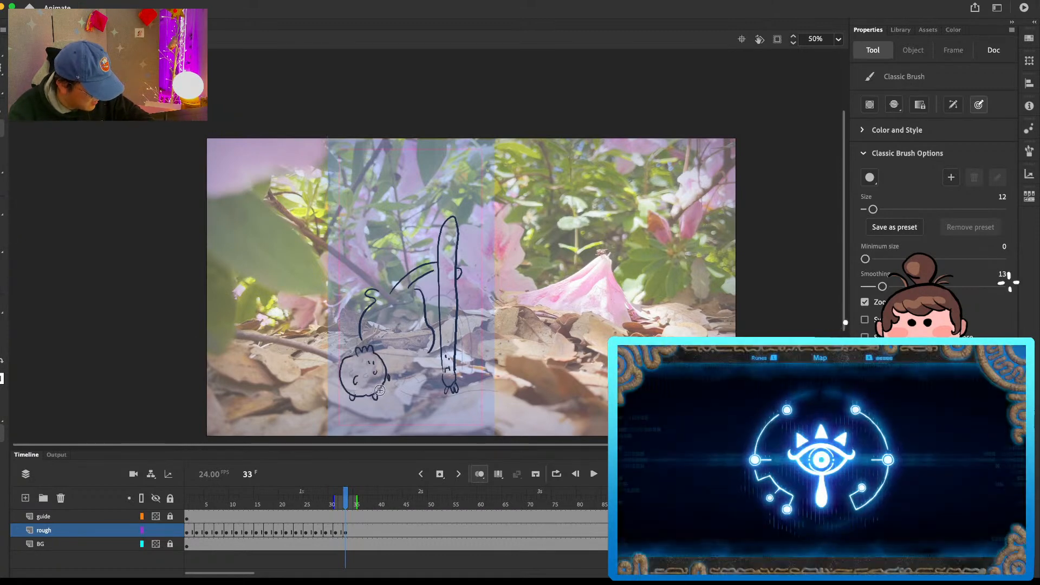
Step: Add the bulb character's face and close its body with a base line on frame 33
drag(402, 312, 402, 316)
mouse_move(404, 327)
mouse_down()
mouse_move(397, 309)
mouse_move(407, 307)
mouse_up()
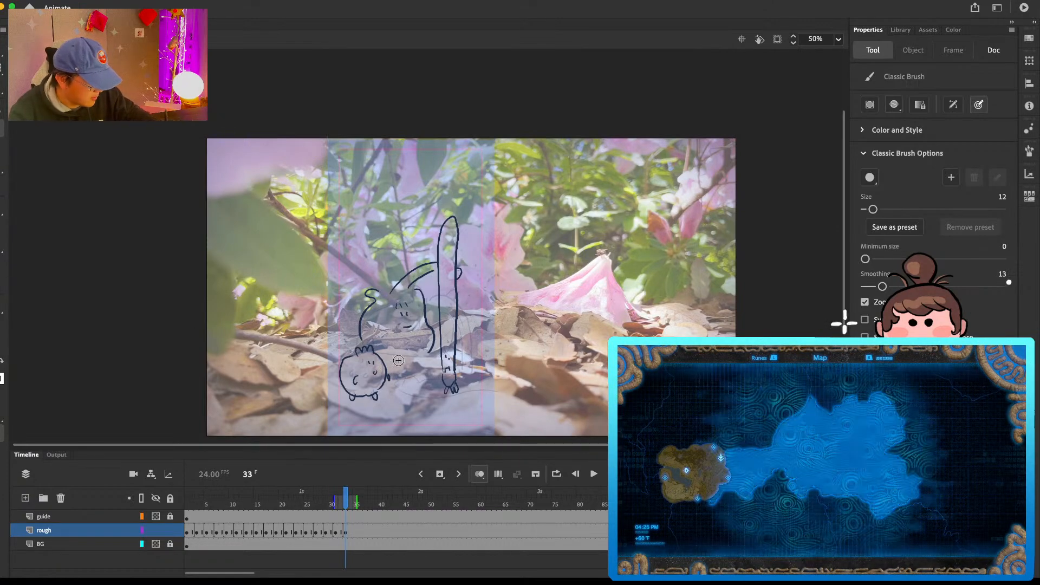
drag(382, 349, 426, 354)
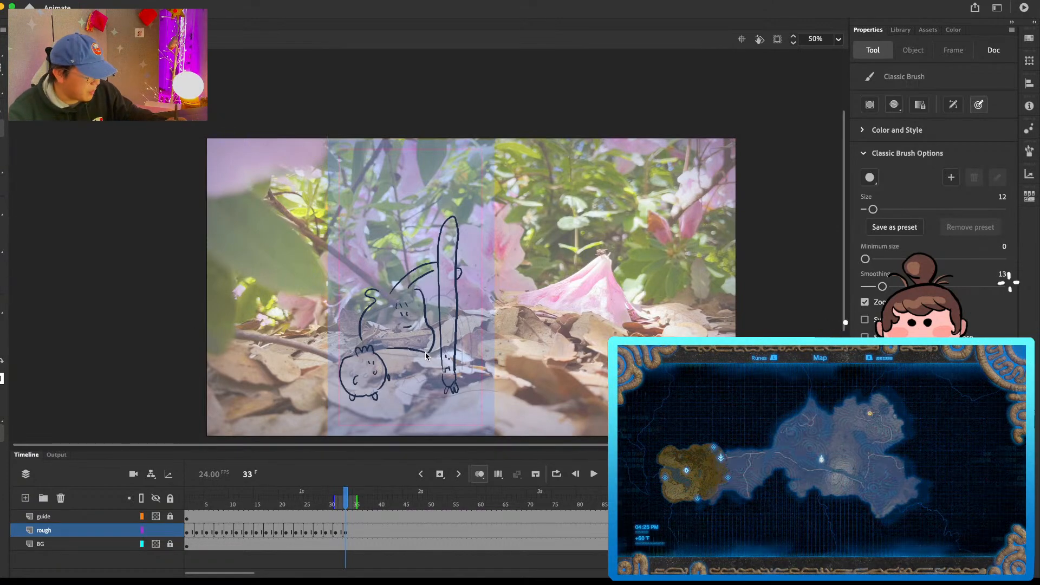
Step: Start a blank keyframe at frame 35 on the rough layer and draw the round companion's body, leaves and open-mouthed face
click(358, 533)
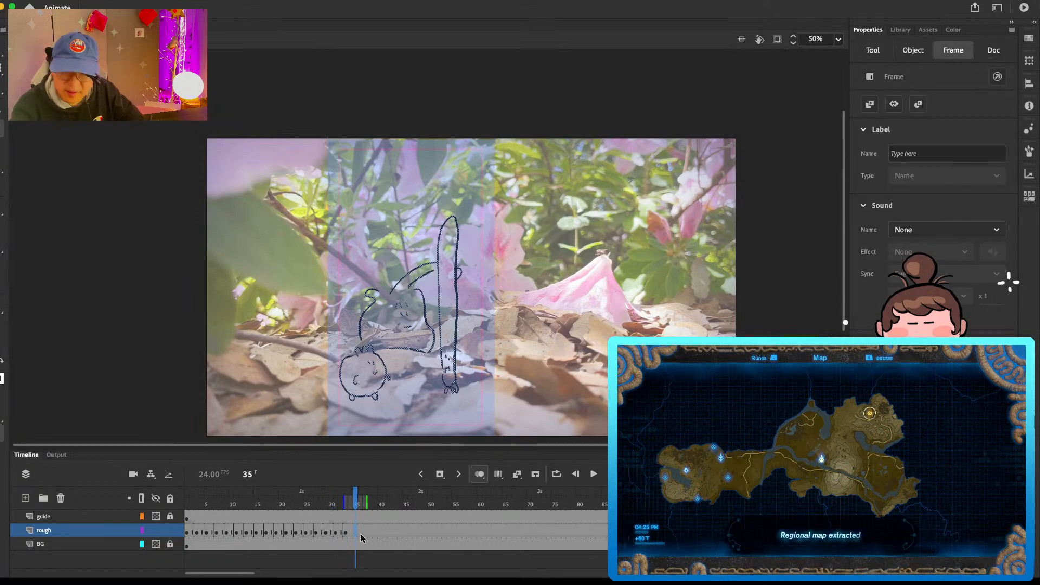
key(F7)
key(b)
mouse_move(331, 353)
mouse_down()
mouse_move(354, 350)
mouse_move(366, 379)
mouse_move(316, 372)
mouse_move(337, 373)
mouse_up()
click(339, 367)
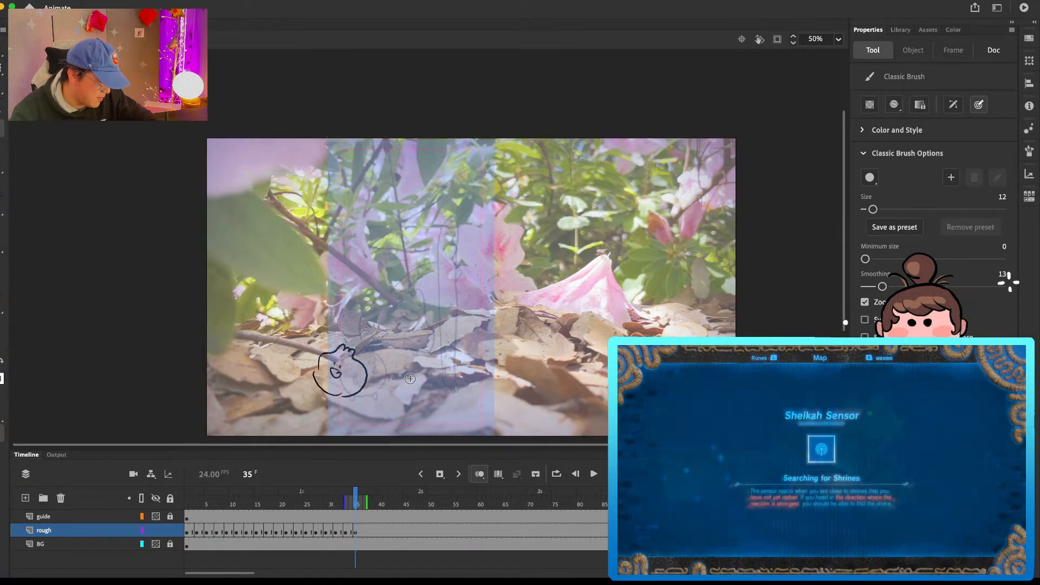
Step: Draw the tall companion on frame 35 as a long curved body with a face near its base
drag(401, 358, 429, 269)
key(super+z)
mouse_move(395, 359)
mouse_down()
mouse_move(429, 249)
mouse_move(406, 343)
mouse_move(403, 390)
mouse_move(415, 389)
mouse_move(405, 370)
mouse_up()
click(401, 365)
click(405, 364)
Step: Add the round companion's arms and legs on frame 35 and a wavy arrow pointing left above it
mouse_move(352, 397)
mouse_down()
mouse_move(328, 395)
mouse_move(366, 382)
mouse_move(307, 366)
mouse_up()
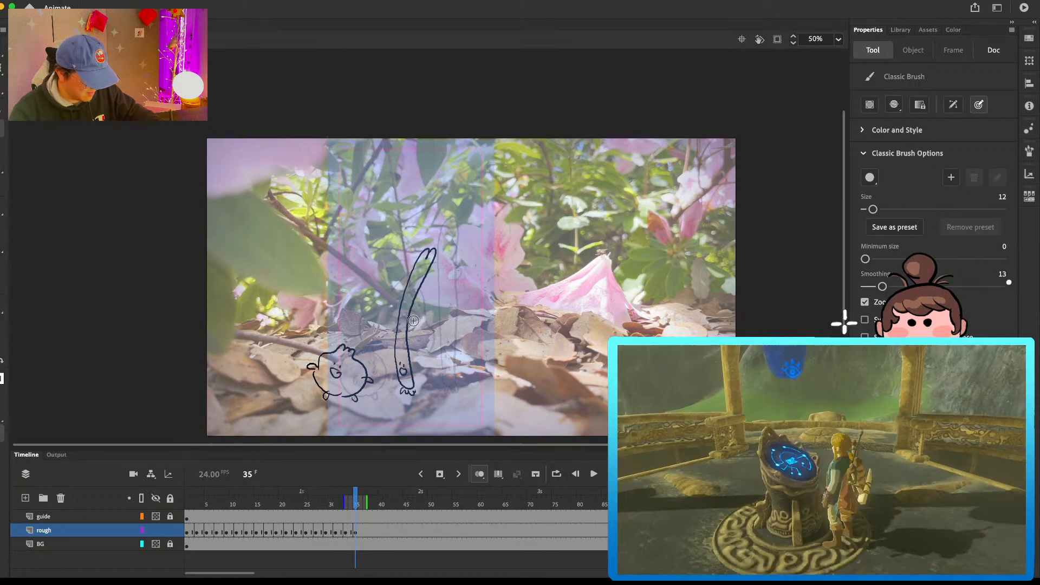
drag(361, 271, 349, 266)
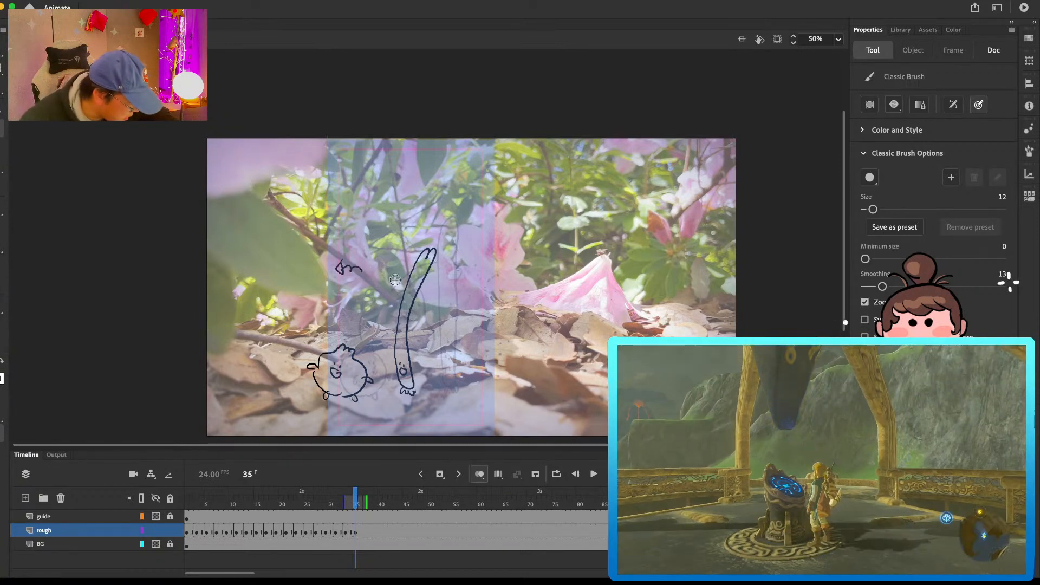
Step: Add a keyframe at frame 37 on the rough layer that repeats the bulb character's pose from frame 1
click(362, 532)
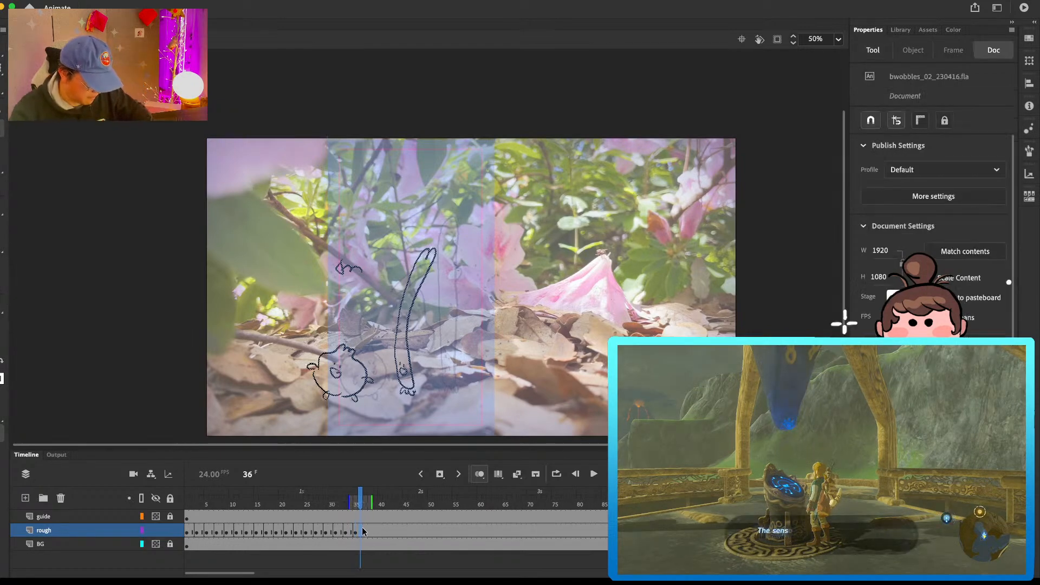
click(372, 532)
key(Return)
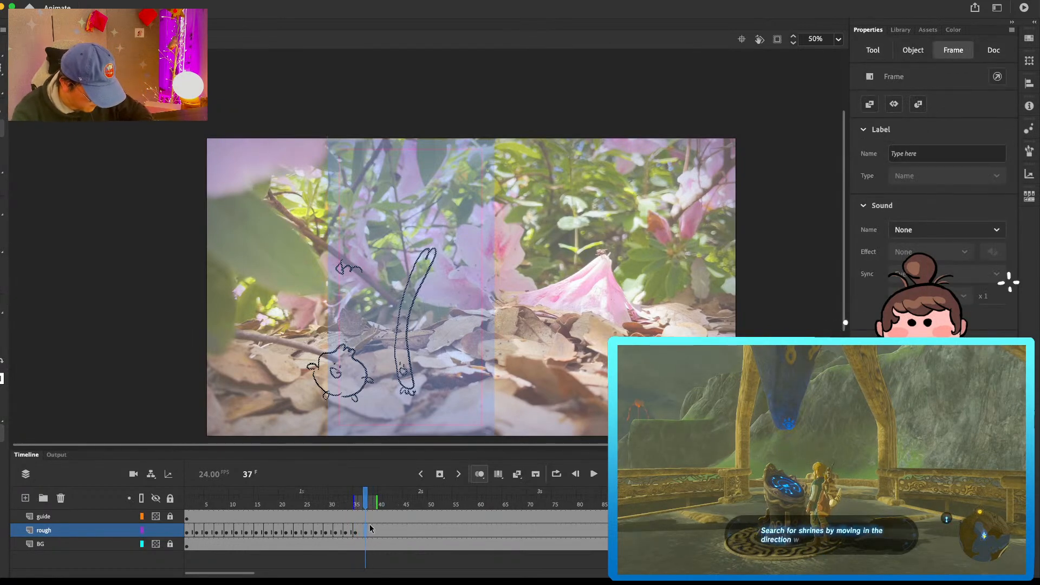
click(364, 532)
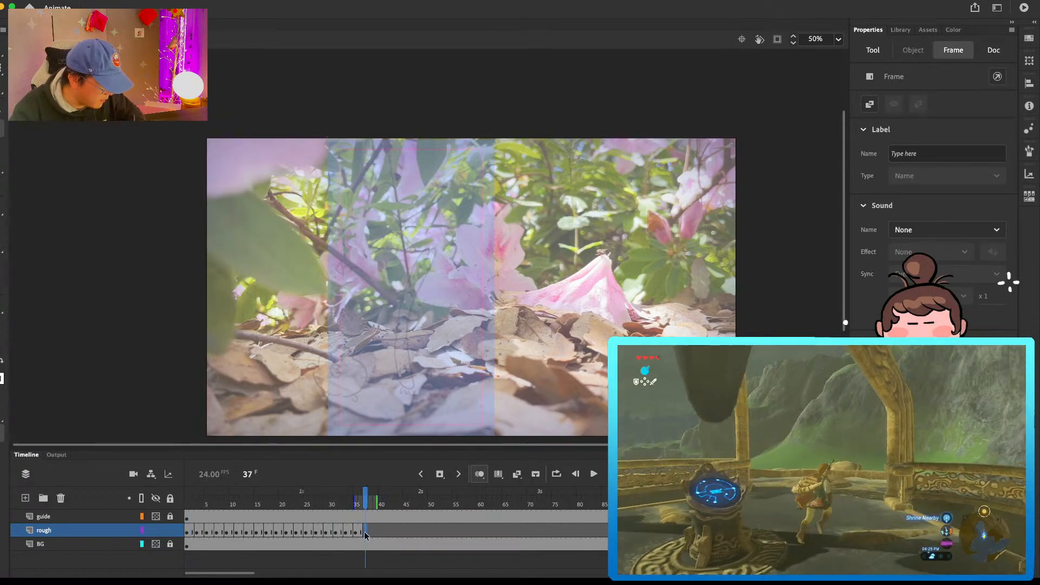
Step: Hide the BG layer and lock the rough layer, with the playhead returned to frame 1
click(155, 544)
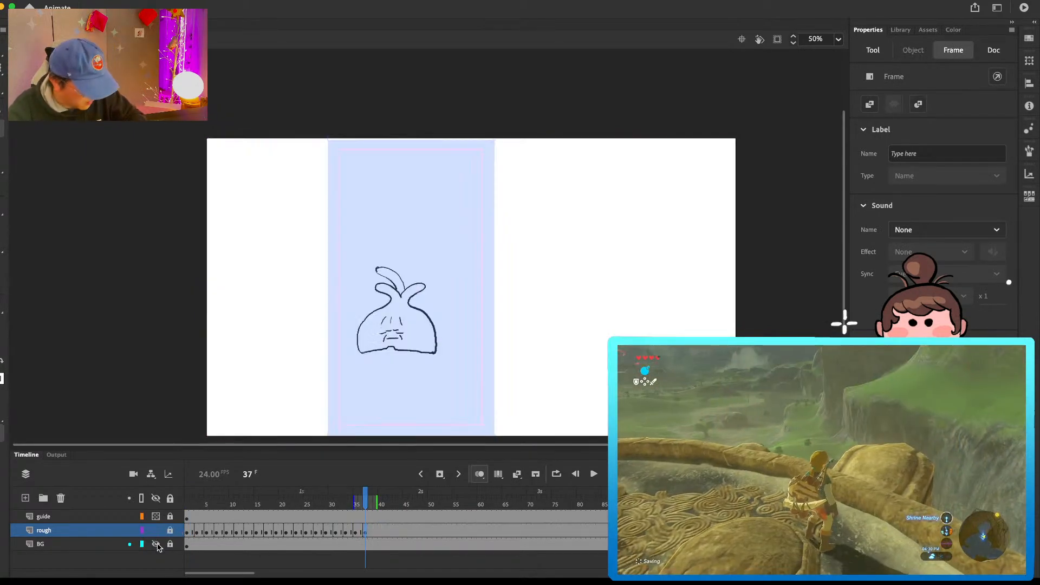
click(320, 504)
drag(304, 512, 187, 511)
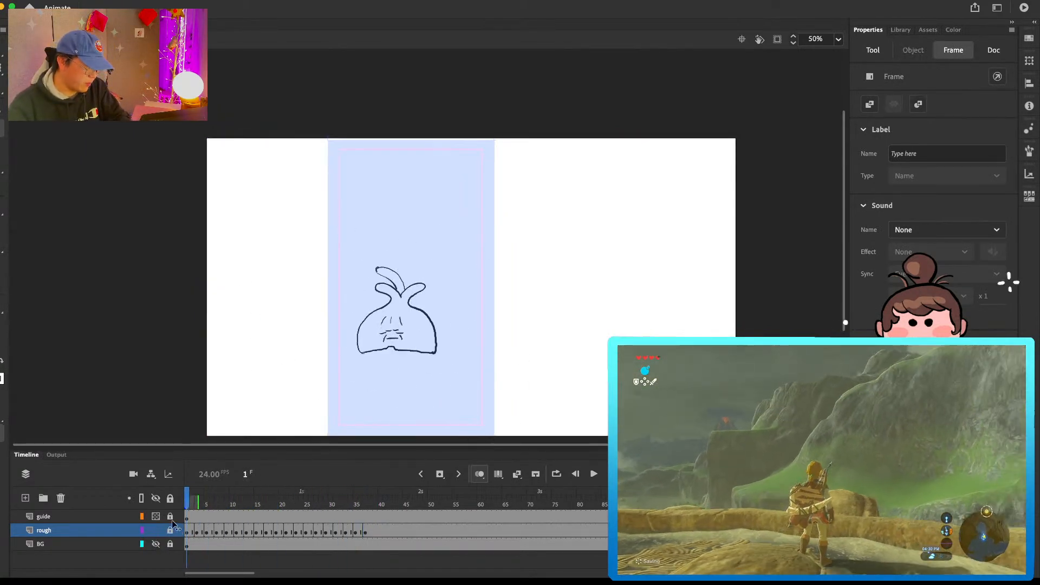
click(170, 531)
Step: Preview the opening poses of the rough animation back and forth without the background photo
key(period)
key(period)
key(period)
key(period)
key(period)
key(period)
key(period)
key(period)
key(period)
key(period)
key(period)
key(period)
key(period)
key(period)
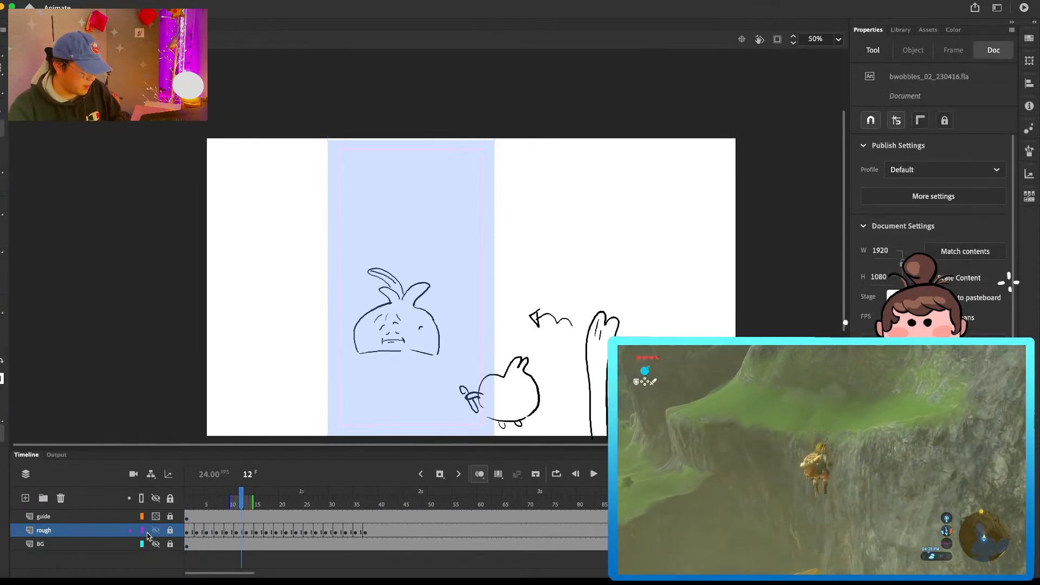
key(comma)
key(comma)
key(comma)
key(comma)
key(comma)
key(Return)
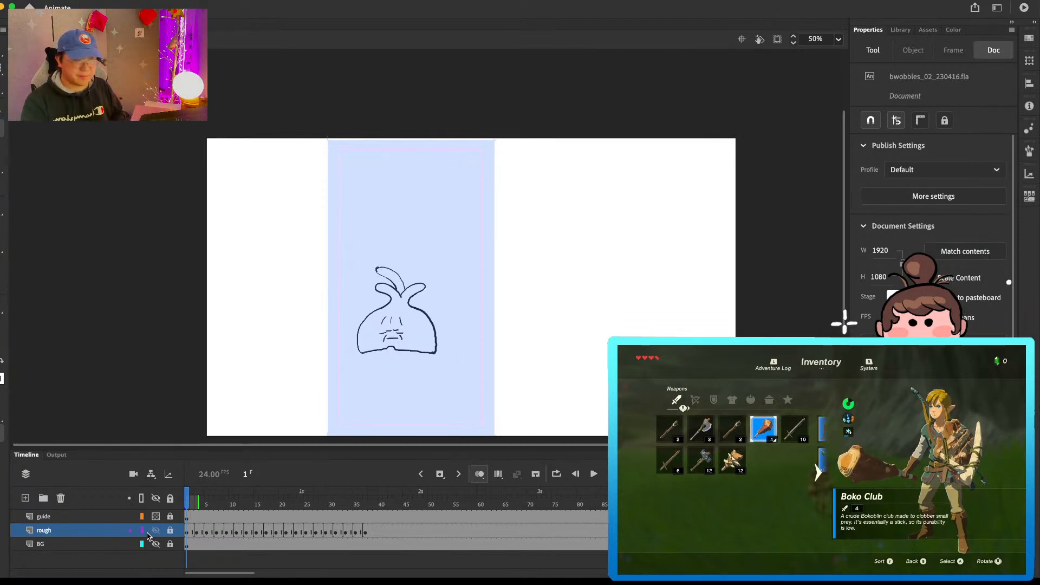
Step: Step through the rough animation from frame 1 to frame 36 and examine each pose of the three characters
key(period)
key(period)
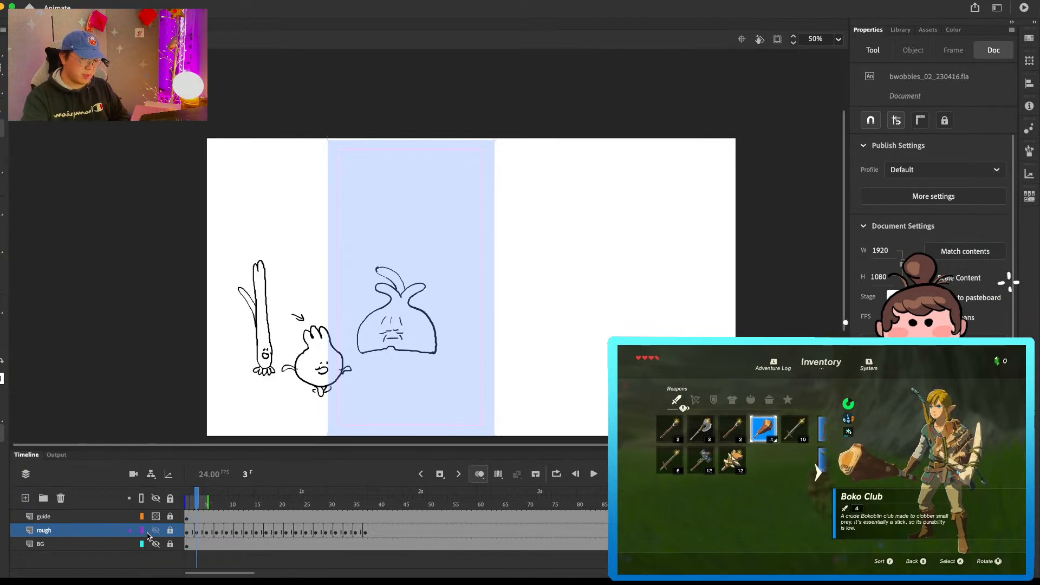
key(period)
key(period)
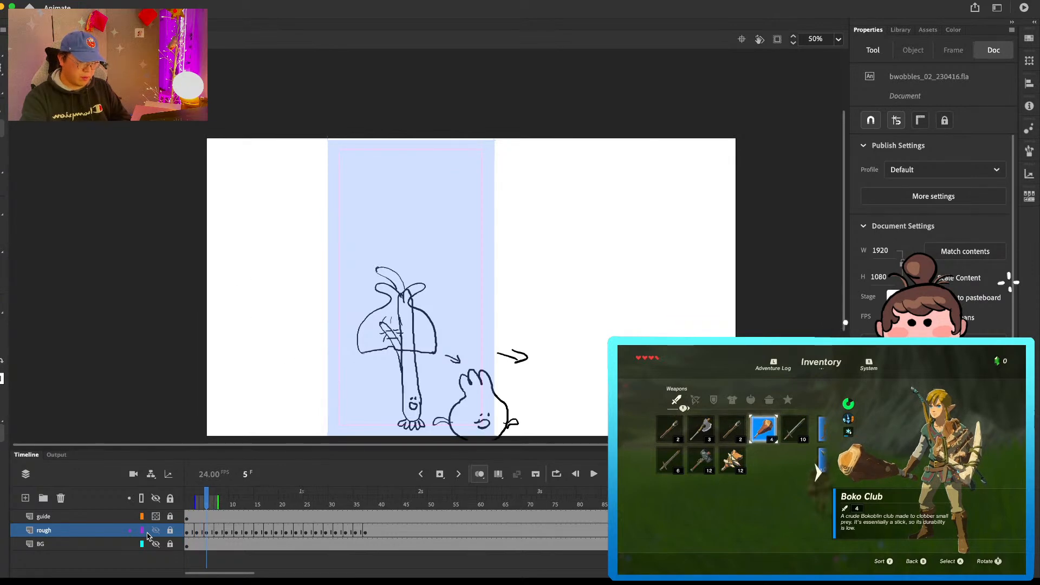
key(period)
key(period)
key(period)
key(period)
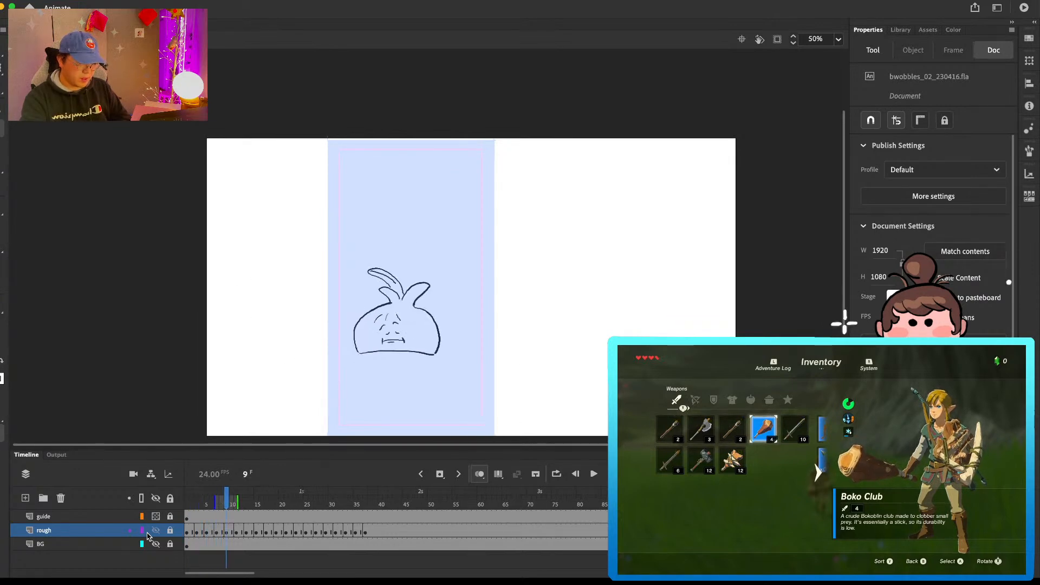
key(period)
key(period)
key(period)
key(period)
key(period)
key(period)
key(period)
key(period)
key(period)
key(period)
key(period)
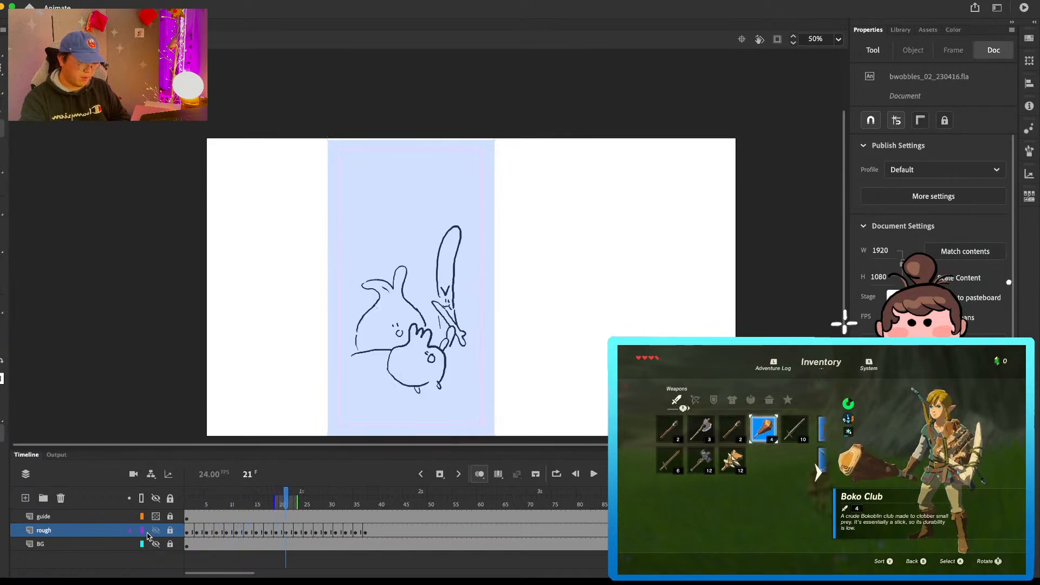
key(period)
key(period)
key(period)
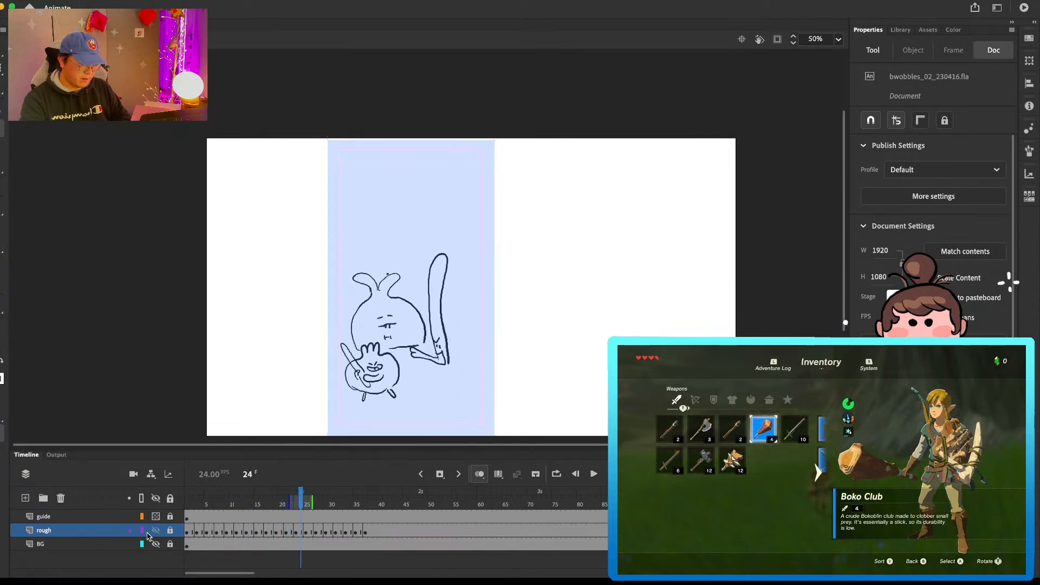
key(period)
key(period)
key(period)
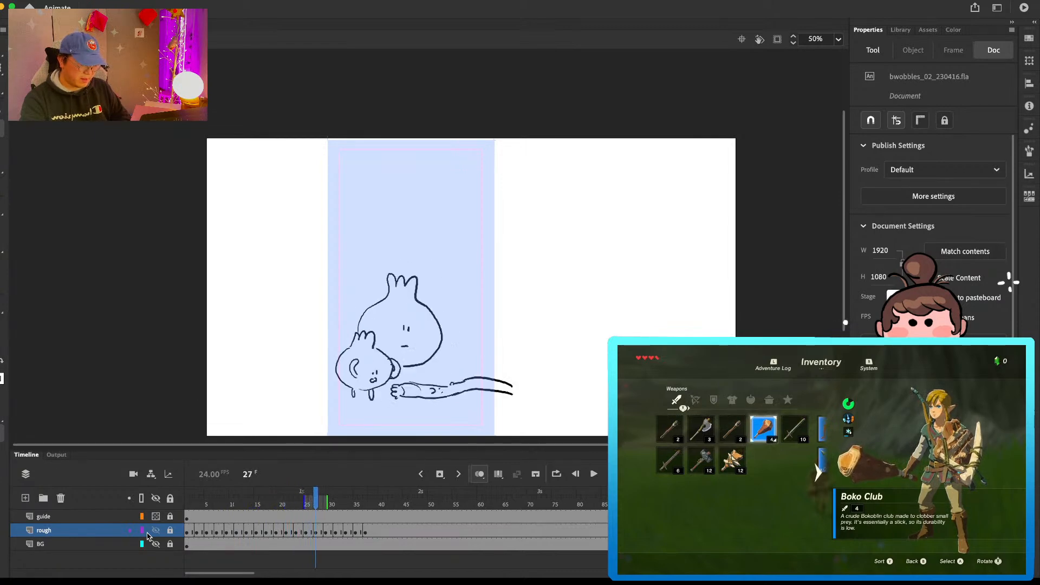
key(period)
key(period)
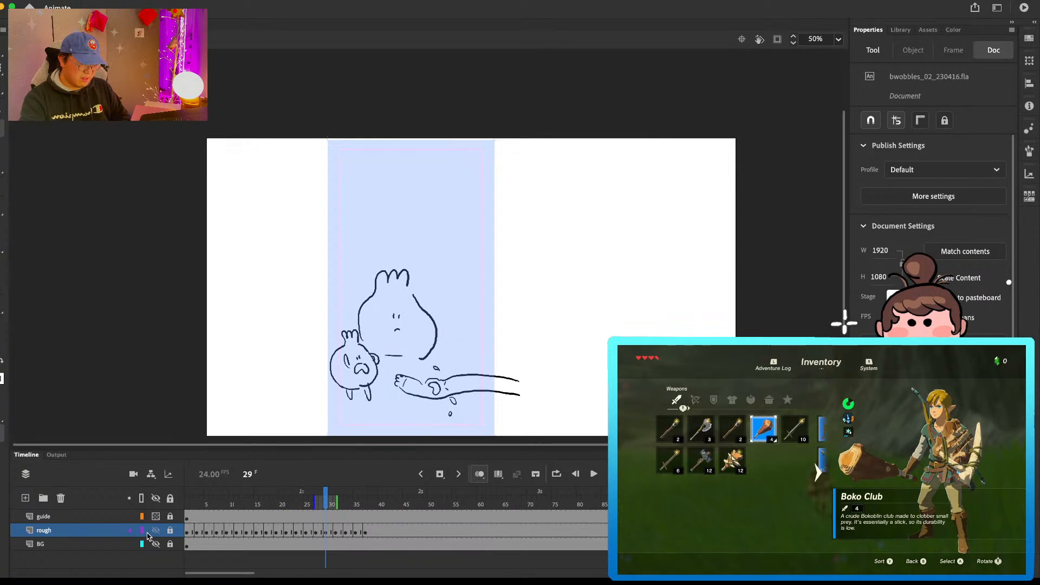
key(period)
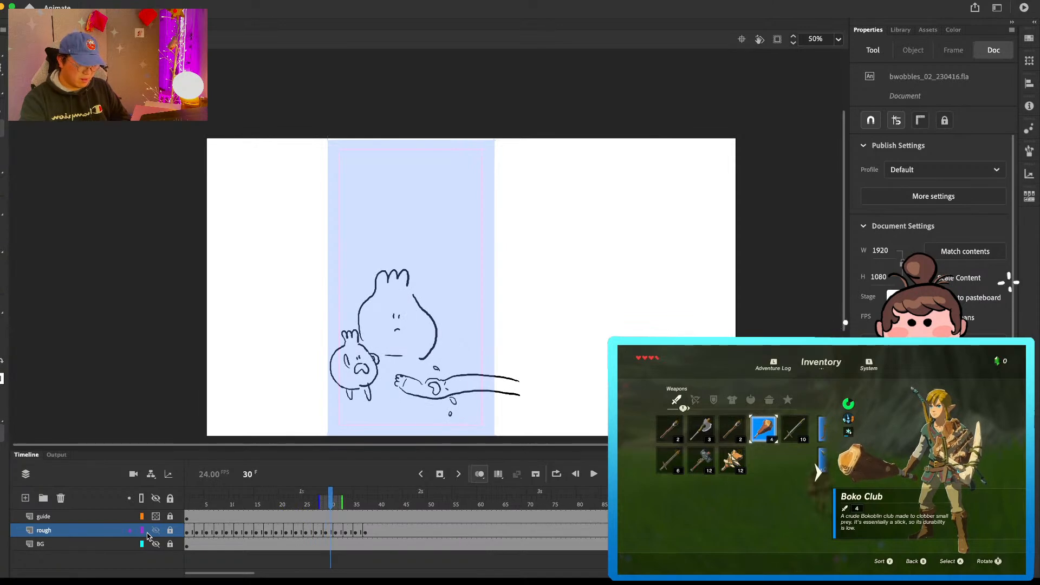
key(period)
key(comma)
key(period)
key(period)
key(period)
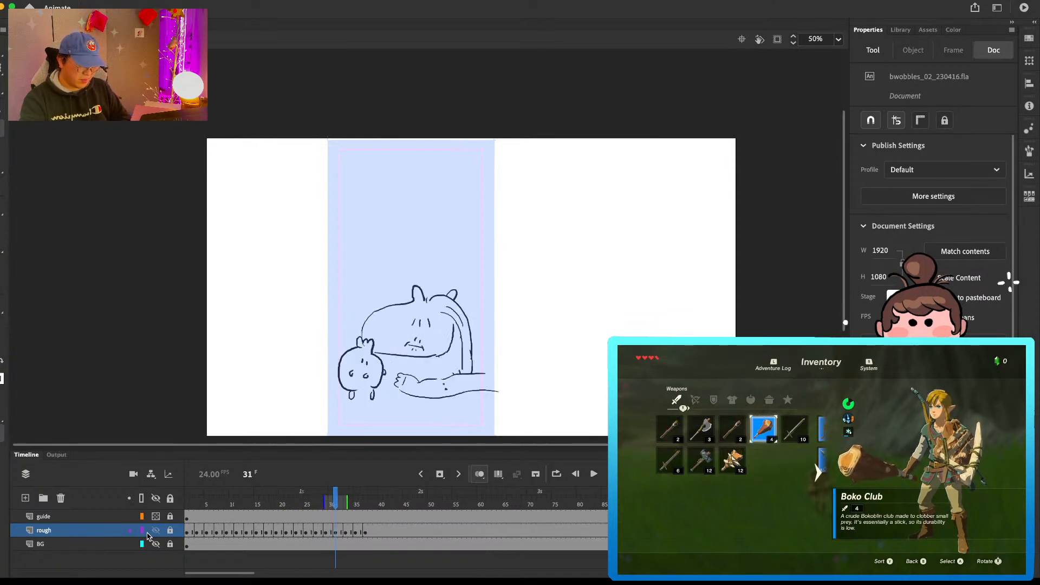
key(period)
key(period)
Step: Step backward through the rough animation from frame 37 to the opening frames and examine the poses of the three characters
key(period)
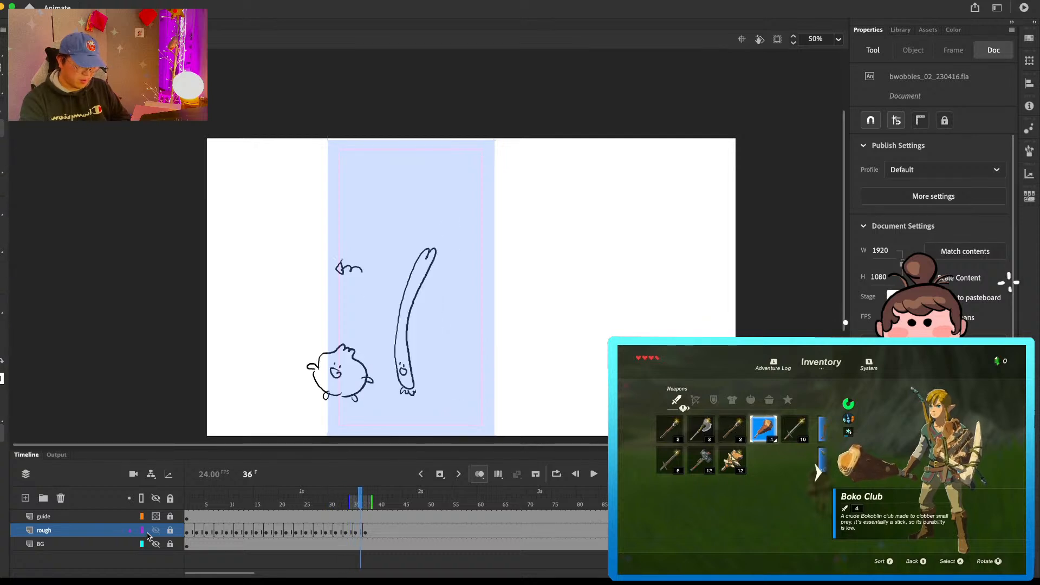
key(period)
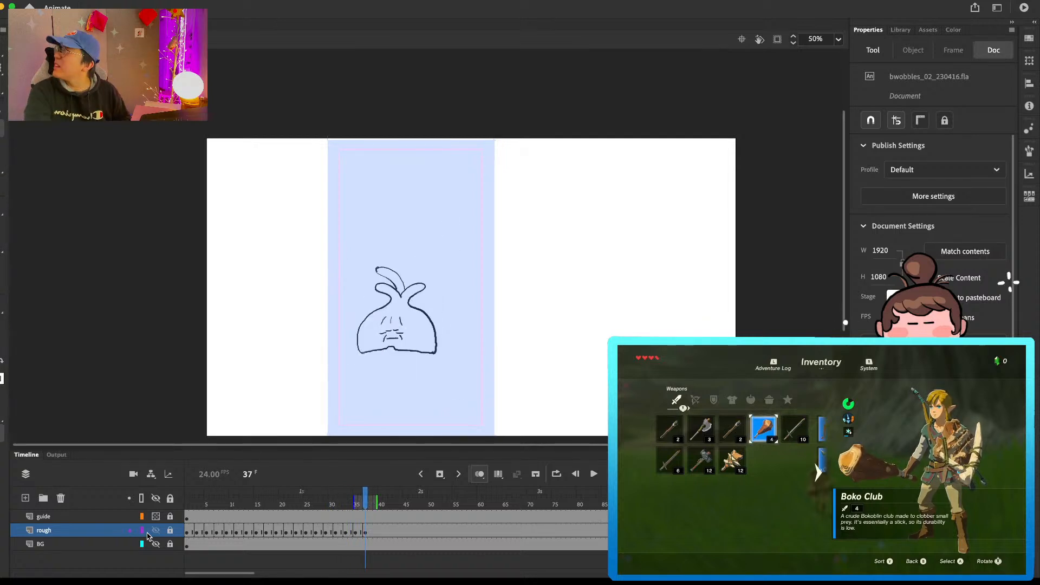
key(comma)
key(comma)
key(comma)
key(comma)
key(comma)
key(comma)
key(comma)
key(comma)
key(comma)
key(comma)
key(comma)
key(comma)
key(comma)
key(comma)
key(comma)
key(comma)
key(comma)
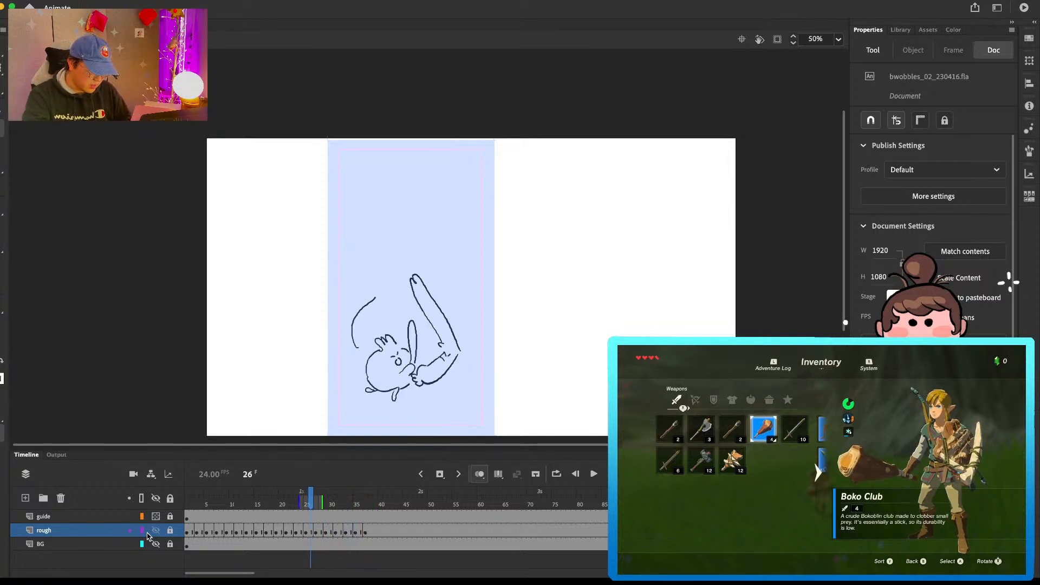
key(comma)
key(comma)
key(comma)
key(comma)
key(comma)
key(comma)
key(comma)
key(comma)
key(comma)
key(comma)
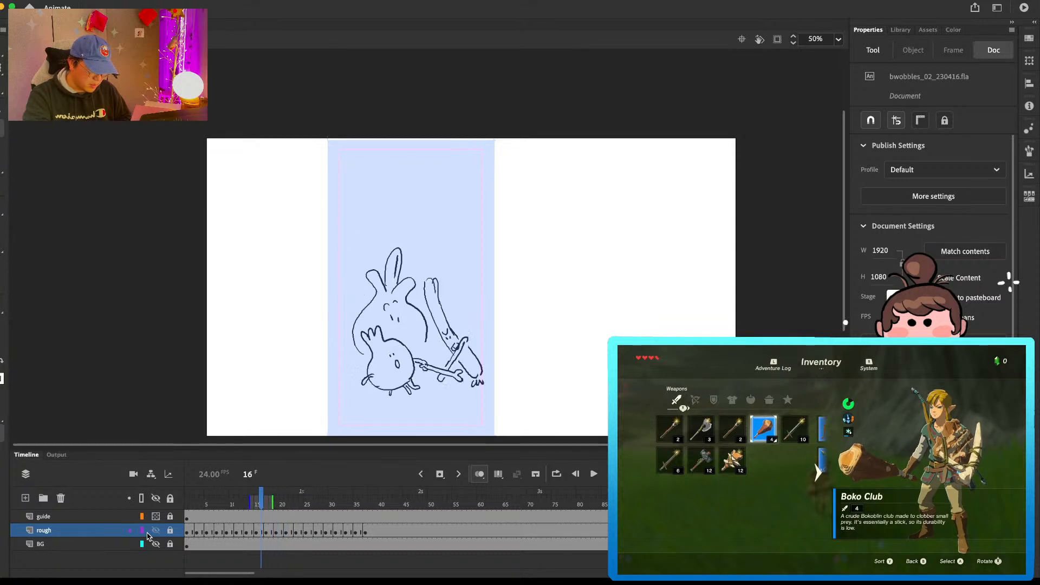
key(comma)
key(comma)
key(comma)
key(comma)
key(comma)
key(comma)
key(comma)
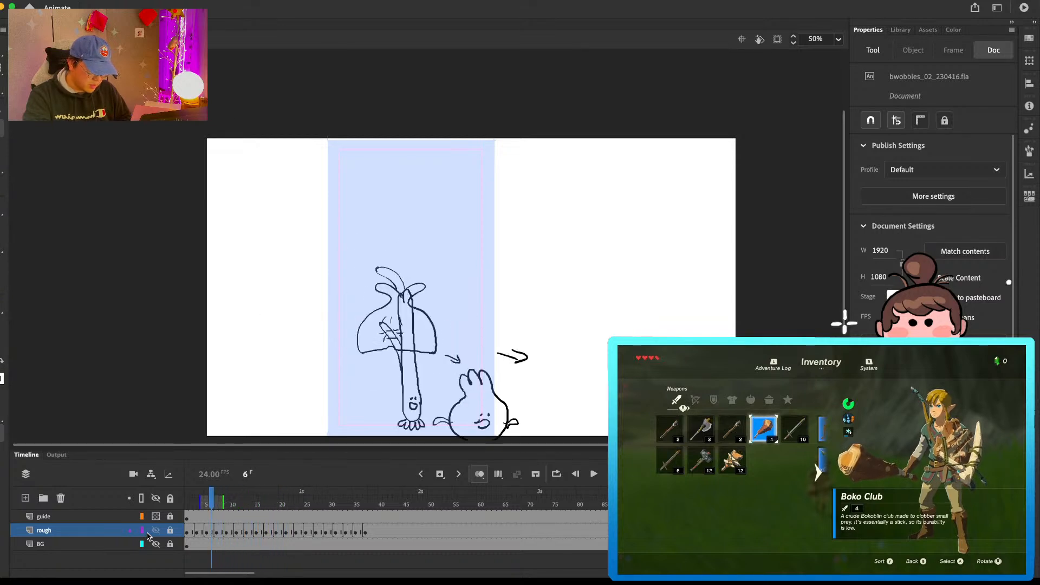
Step: Step forward through the rough animation from frame 3 to frame 28 and examine how the companions move around the bulb character
key(period)
key(period)
key(period)
key(period)
key(period)
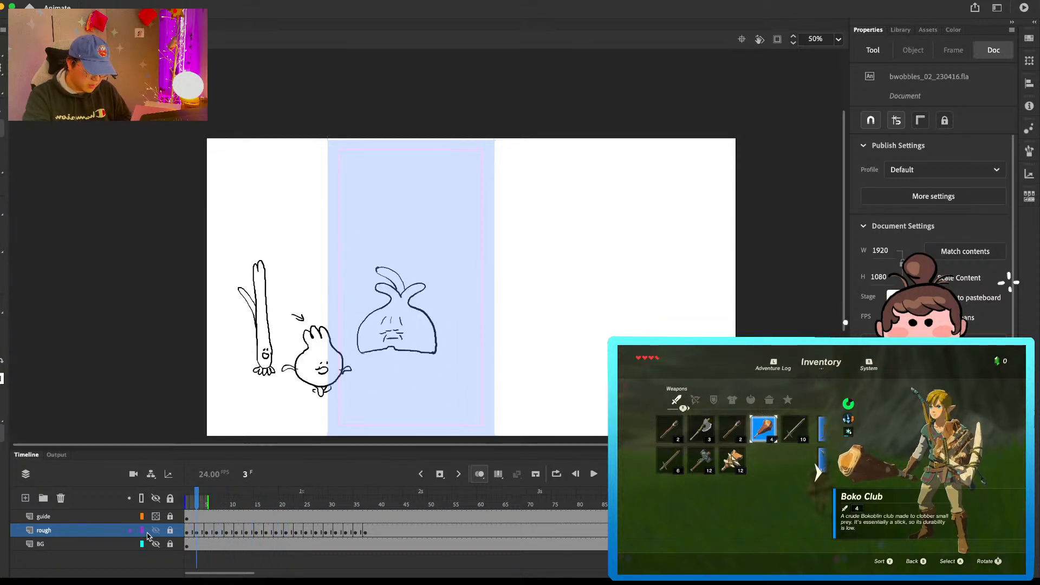
key(period)
key(period)
key(period)
key(period)
key(period)
key(period)
key(period)
key(period)
key(period)
key(period)
key(period)
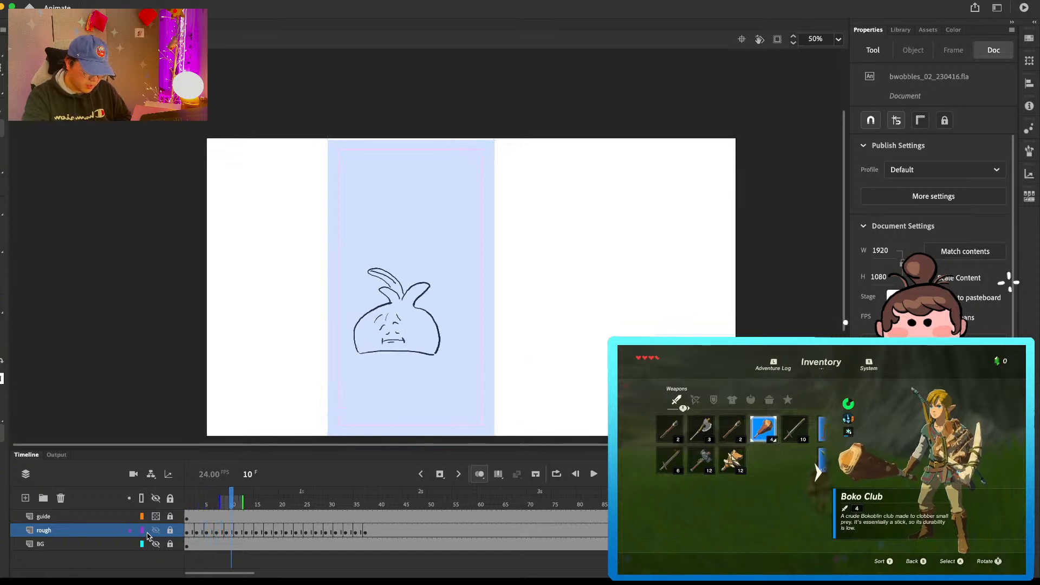
key(period)
key(period)
key(period)
key(period)
key(period)
key(period)
key(period)
key(period)
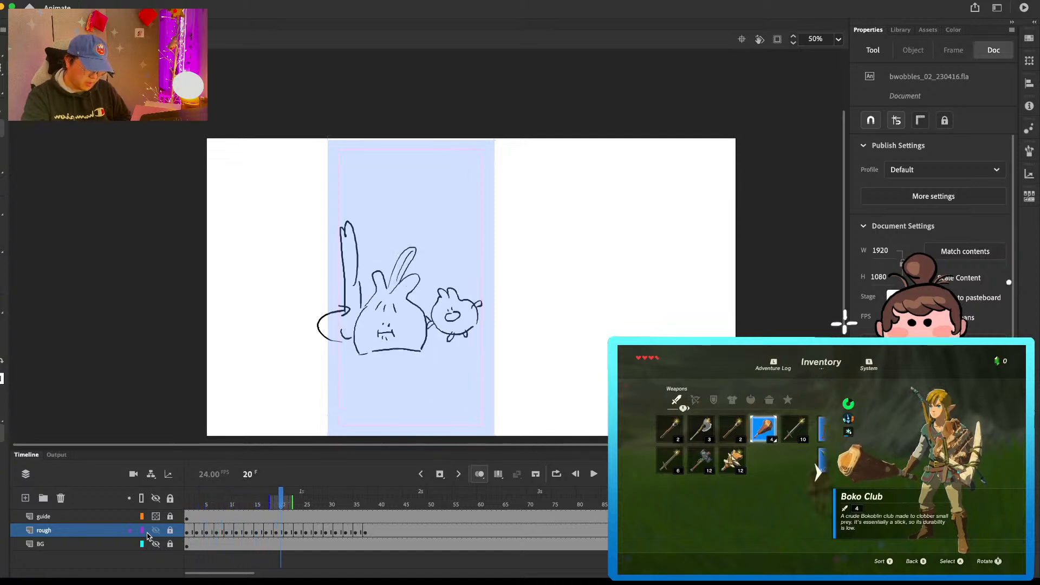
key(period)
key(period)
key(period)
key(comma)
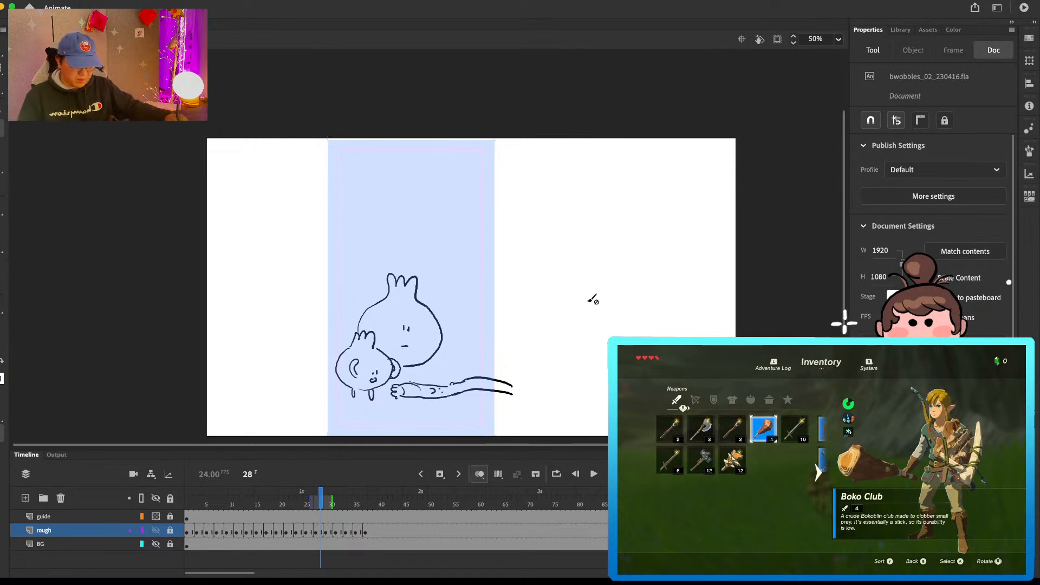
Step: On frame 37 of the rough layer, sketch a small round character with motion marks outside the blue guide, undoing the last stray strokes
click(366, 532)
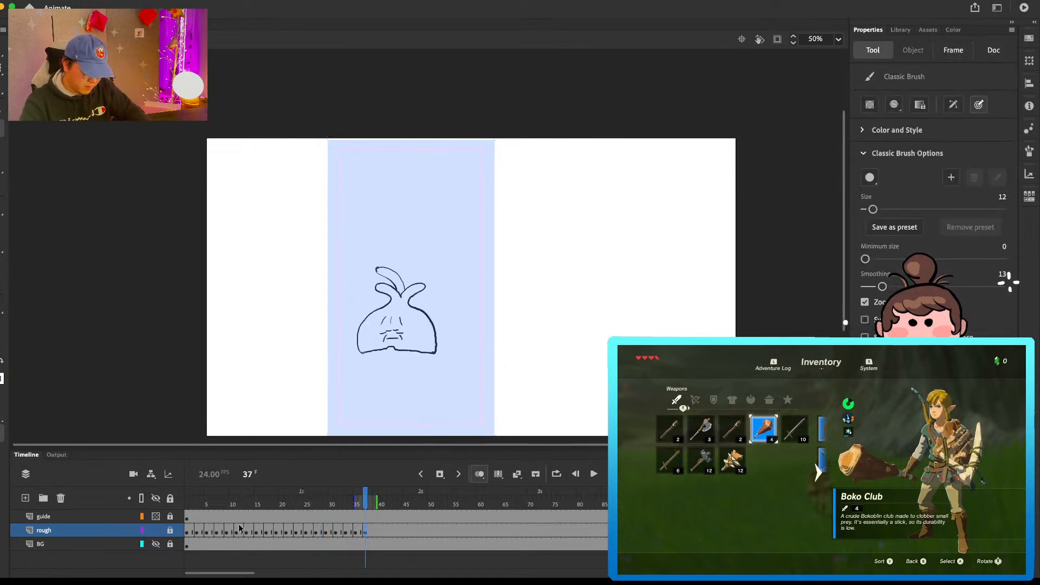
mouse_move(575, 376)
mouse_down()
mouse_move(596, 338)
mouse_move(580, 342)
mouse_up()
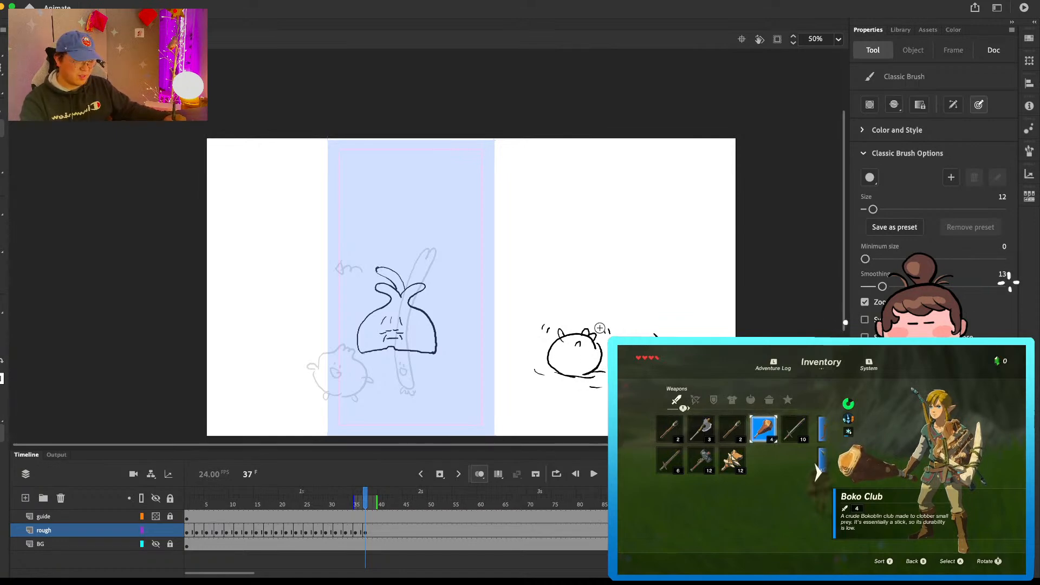
mouse_move(581, 319)
mouse_down()
mouse_move(618, 289)
mouse_move(579, 322)
mouse_move(611, 256)
mouse_move(623, 254)
mouse_move(615, 280)
mouse_move(573, 326)
mouse_up()
key(super+z)
key(super+z)
Step: Sketch a larger bulb character with two leaves and a small face behind the round one, and undo the wavy line beside its leaves
mouse_move(618, 284)
mouse_down()
mouse_move(638, 286)
mouse_move(655, 331)
mouse_up()
drag(620, 297, 624, 301)
drag(616, 323, 616, 325)
drag(623, 320, 623, 327)
drag(581, 280, 526, 275)
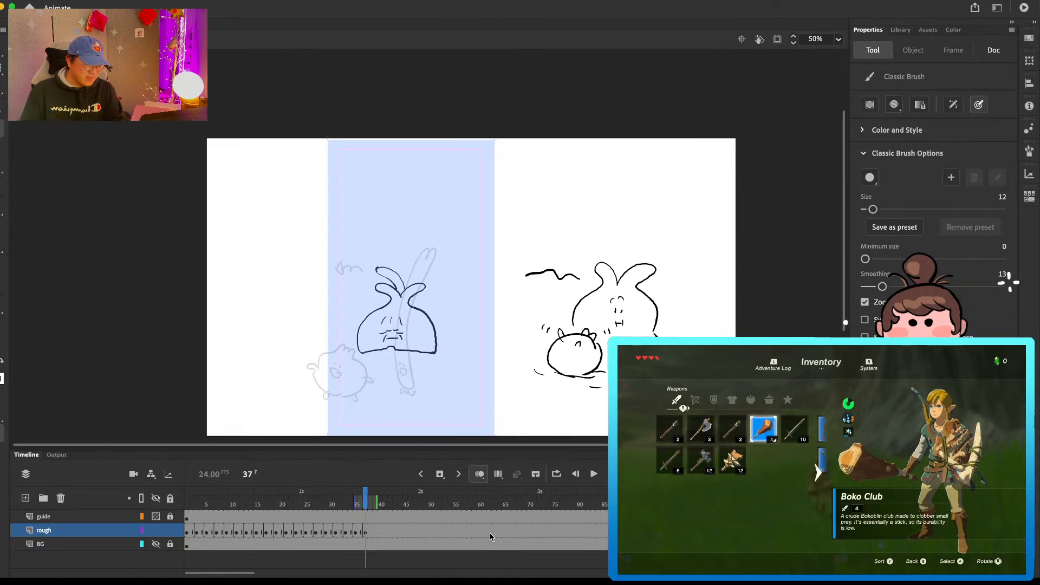
key(super+z)
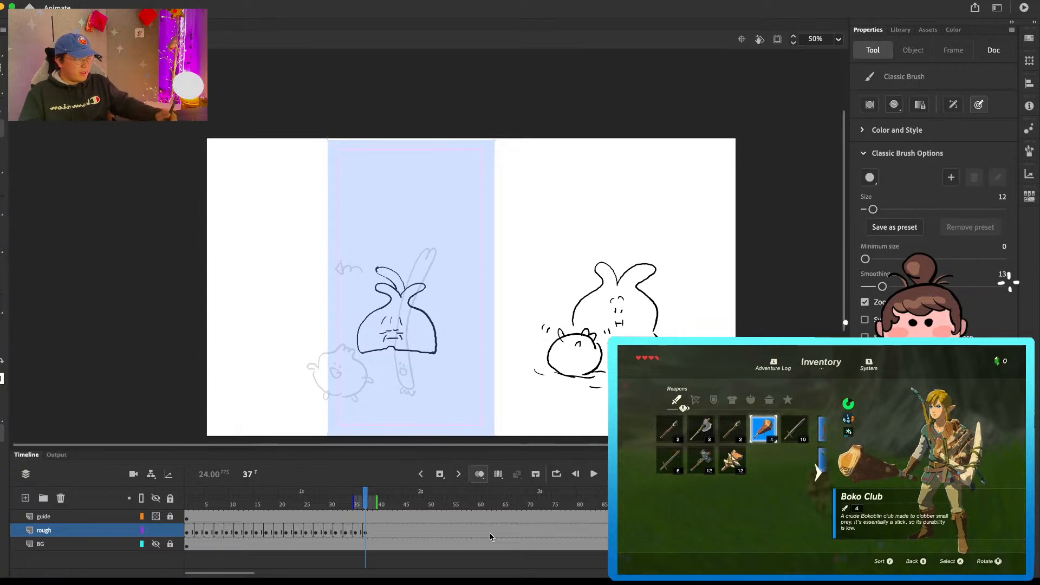
Step: Sketch a separate small round character with a tufted top and short vertical lines on its body above the bulb sketch
mouse_move(536, 241)
mouse_down()
mouse_move(523, 223)
mouse_move(563, 201)
mouse_move(576, 221)
mouse_move(536, 247)
mouse_move(556, 230)
mouse_up()
drag(559, 217, 562, 229)
drag(539, 195, 543, 203)
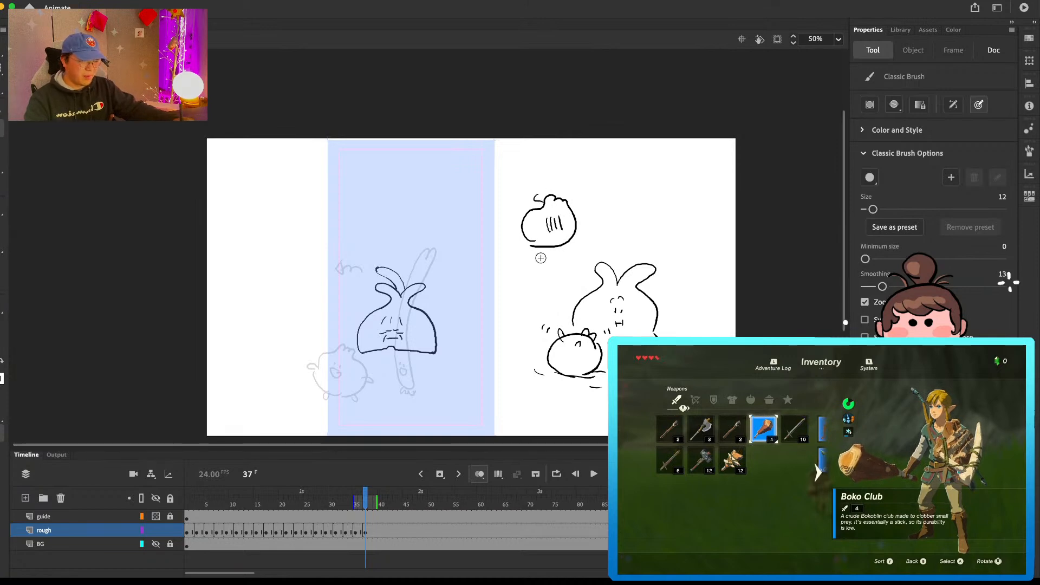
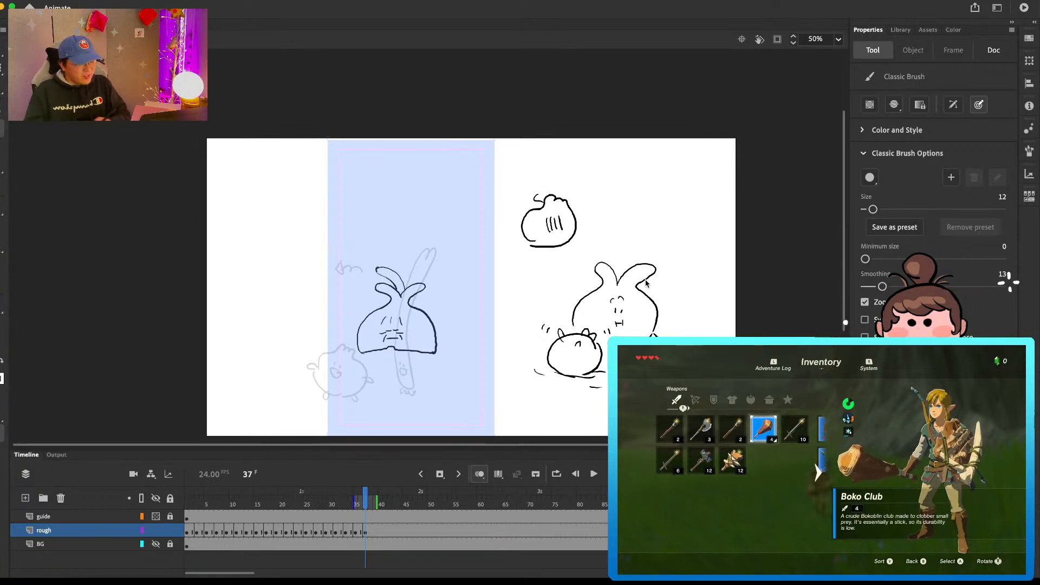
Step: Draw a wavy line beside the guide, and write "uses stick", "ignore gramp" and "skinny down" with an arrow by the large bulb sketch
mouse_move(263, 297)
mouse_down()
mouse_move(246, 275)
mouse_move(262, 217)
mouse_up()
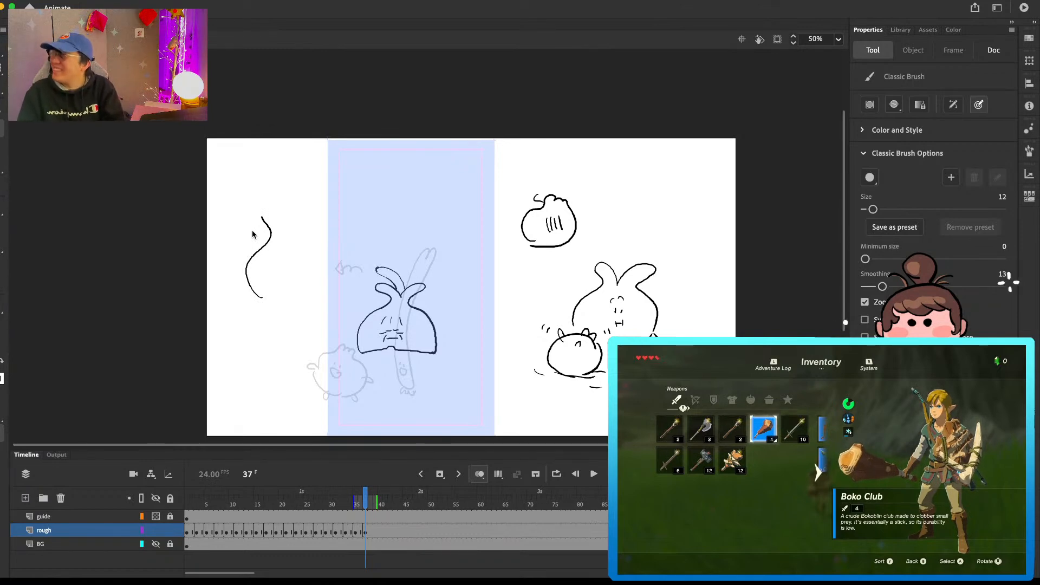
drag(643, 228, 667, 240)
mouse_move(635, 201)
mouse_down()
mouse_move(647, 213)
mouse_move(673, 192)
mouse_up()
mouse_move(678, 176)
mouse_down()
mouse_move(682, 192)
mouse_move(684, 183)
mouse_up()
drag(686, 186, 698, 186)
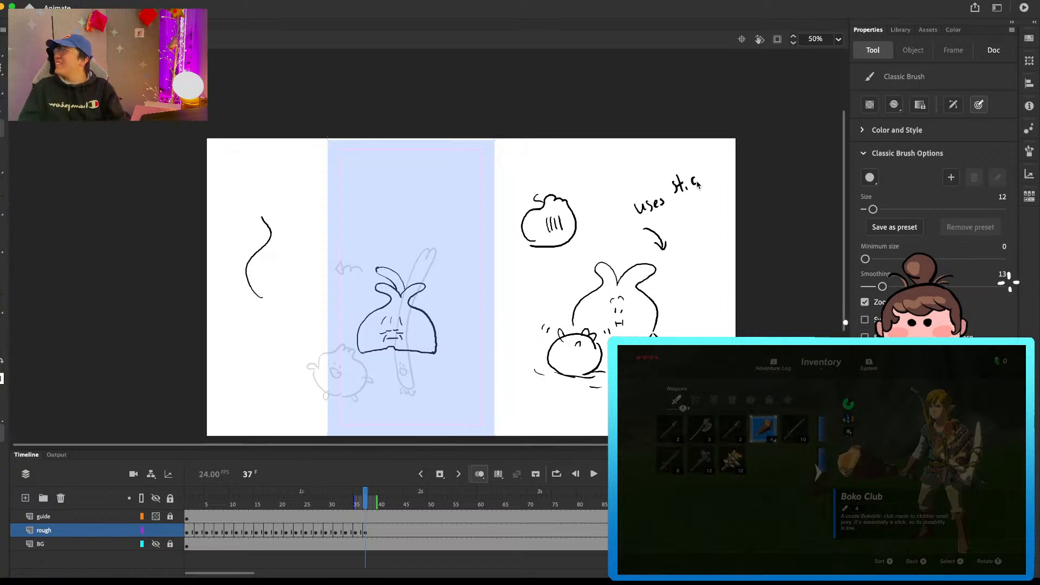
mouse_move(701, 161)
mouse_down()
mouse_move(705, 177)
mouse_move(715, 177)
mouse_up()
mouse_move(672, 218)
mouse_down()
mouse_move(705, 200)
mouse_move(688, 235)
mouse_move(707, 217)
mouse_up()
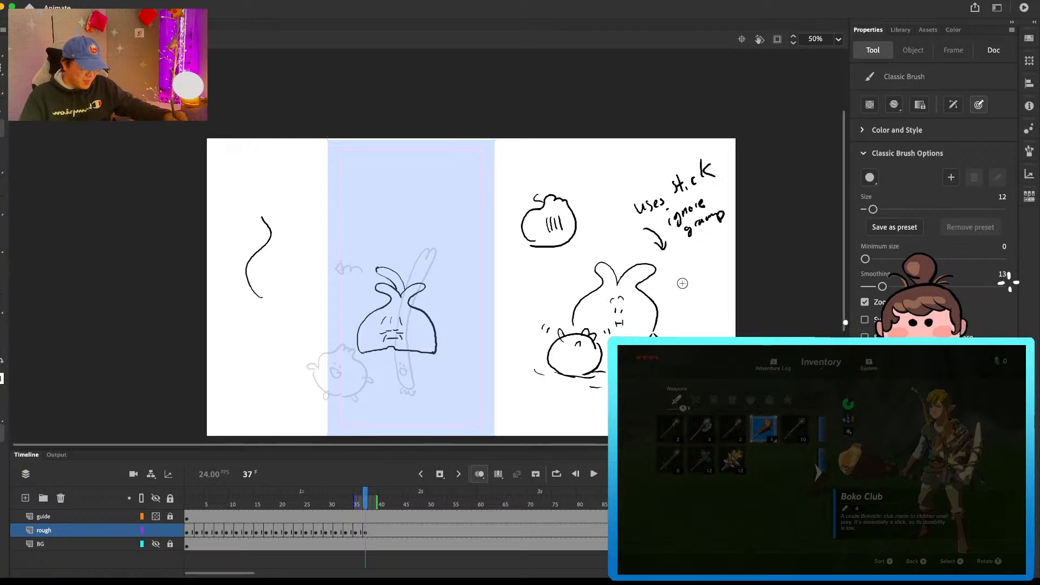
mouse_move(675, 285)
mouse_down()
mouse_move(711, 263)
mouse_move(717, 280)
mouse_move(690, 297)
mouse_move(716, 279)
mouse_up()
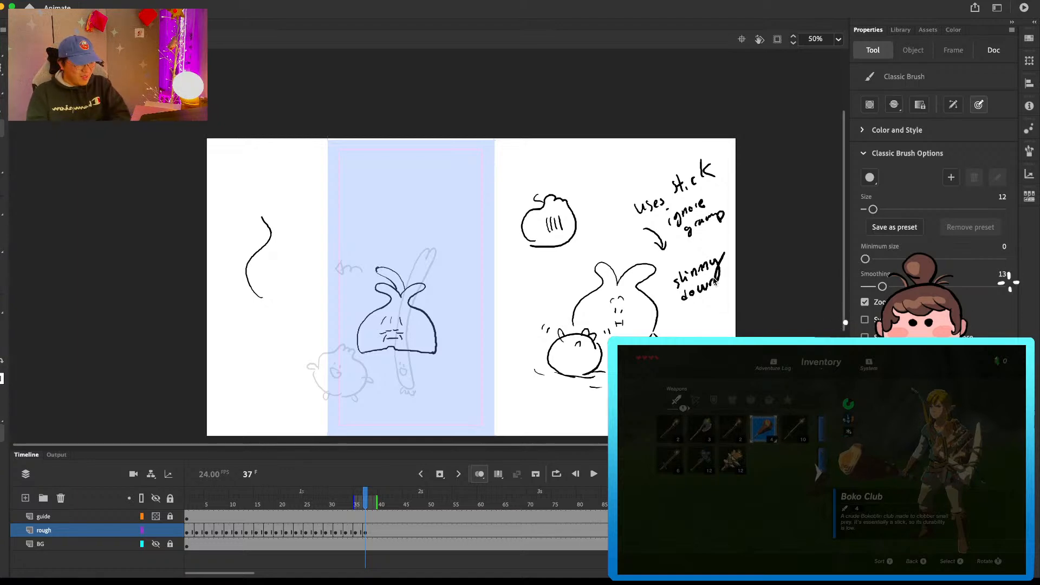
Step: Try a bulb character with a tall leaf, a face and a small attached companion in place of the wavy line, and delete the sketch
mouse_move(262, 215)
mouse_down()
mouse_move(308, 207)
mouse_move(289, 227)
mouse_move(299, 186)
mouse_move(286, 212)
mouse_up()
mouse_move(290, 183)
mouse_down()
mouse_move(285, 207)
mouse_move(314, 302)
mouse_up()
key(e)
drag(263, 245, 268, 293)
key(b)
mouse_move(274, 225)
mouse_down()
mouse_move(241, 247)
mouse_move(284, 305)
mouse_up()
drag(274, 258, 274, 264)
mouse_move(279, 259)
mouse_down()
mouse_move(217, 261)
mouse_move(213, 282)
mouse_move(232, 272)
mouse_up()
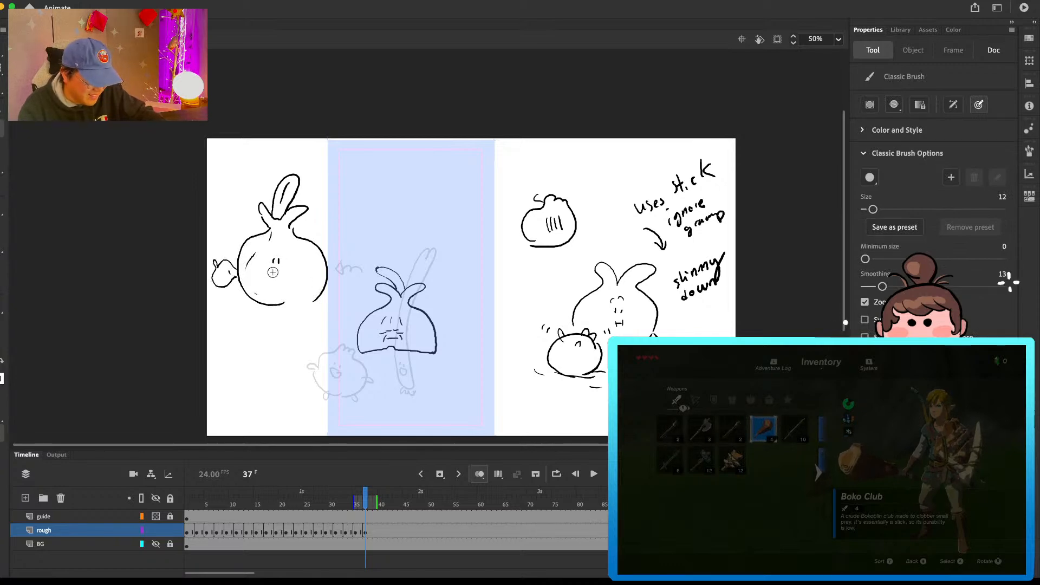
drag(271, 269, 270, 281)
mouse_move(271, 275)
mouse_down()
mouse_move(283, 280)
mouse_move(281, 256)
mouse_up()
drag(282, 249, 287, 257)
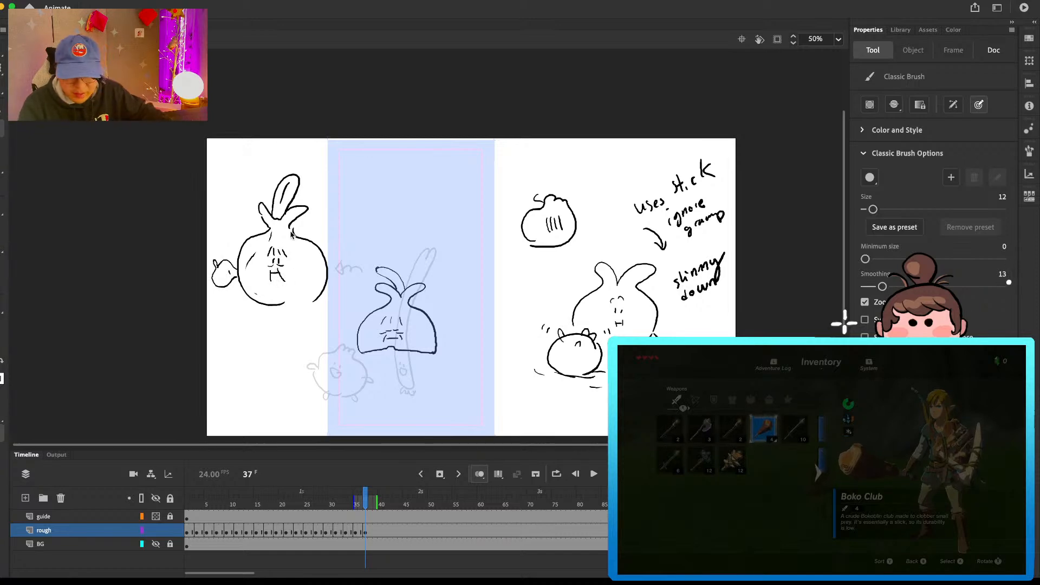
key(l)
mouse_move(333, 165)
mouse_down()
mouse_move(211, 201)
mouse_move(304, 126)
mouse_move(293, 124)
mouse_up()
key(Delete)
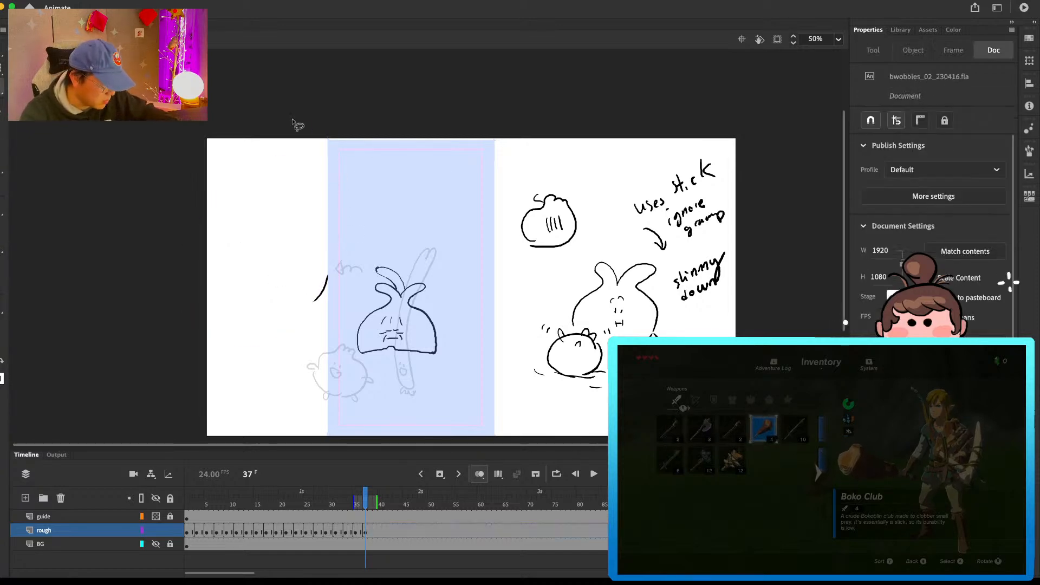
Step: Sketch a round bulb character with drooping leaves, small feet and a stern face in the cleared area, replacing its open mouth
key(b)
drag(269, 242, 275, 301)
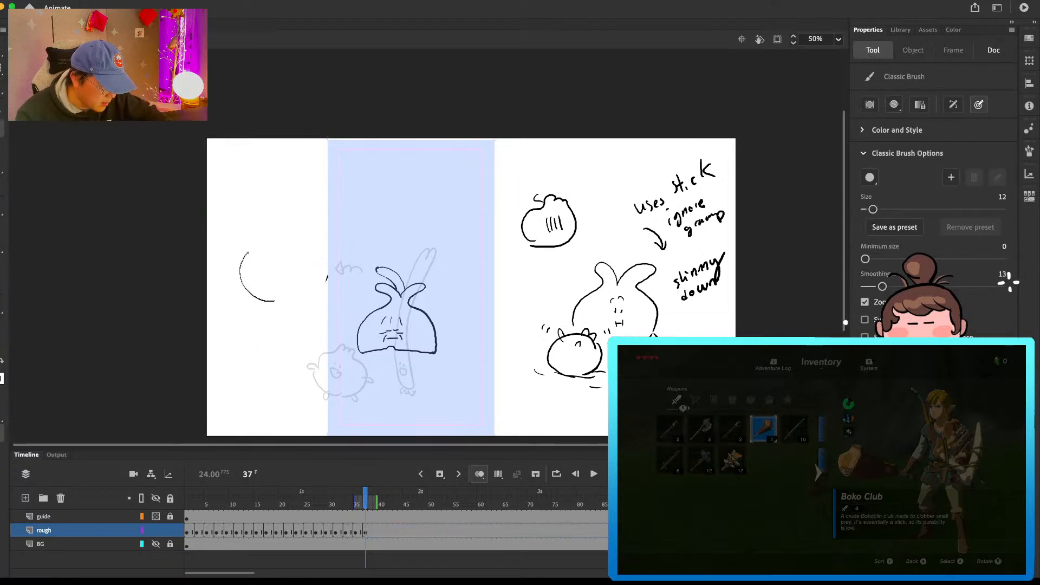
mouse_move(269, 242)
mouse_down()
mouse_move(255, 222)
mouse_move(319, 225)
mouse_move(294, 234)
mouse_move(329, 257)
mouse_move(300, 300)
mouse_move(268, 300)
mouse_move(312, 294)
mouse_move(280, 288)
mouse_move(290, 279)
mouse_move(271, 261)
mouse_up()
drag(278, 253, 279, 266)
drag(281, 265, 277, 269)
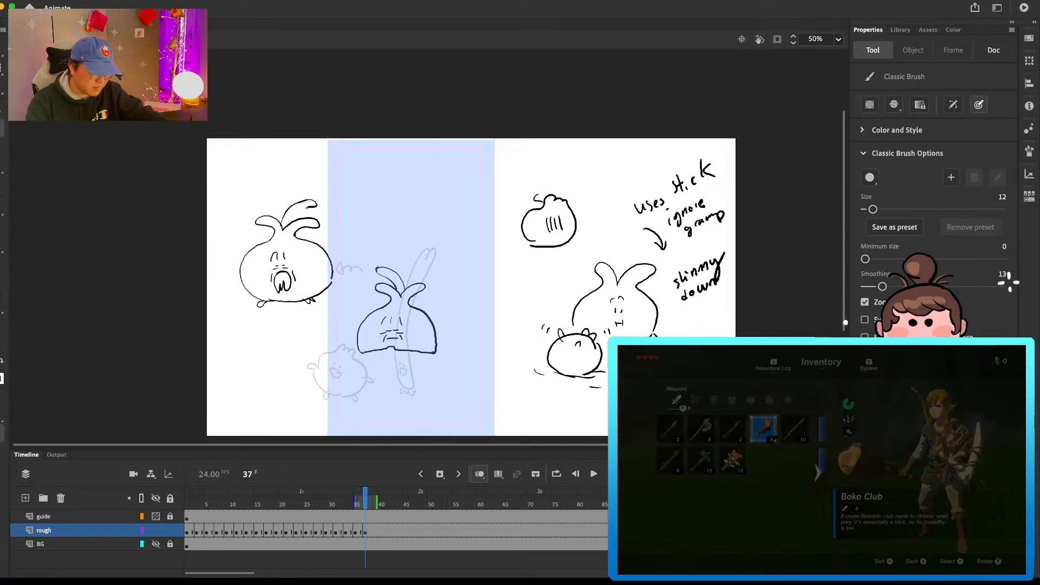
key(e)
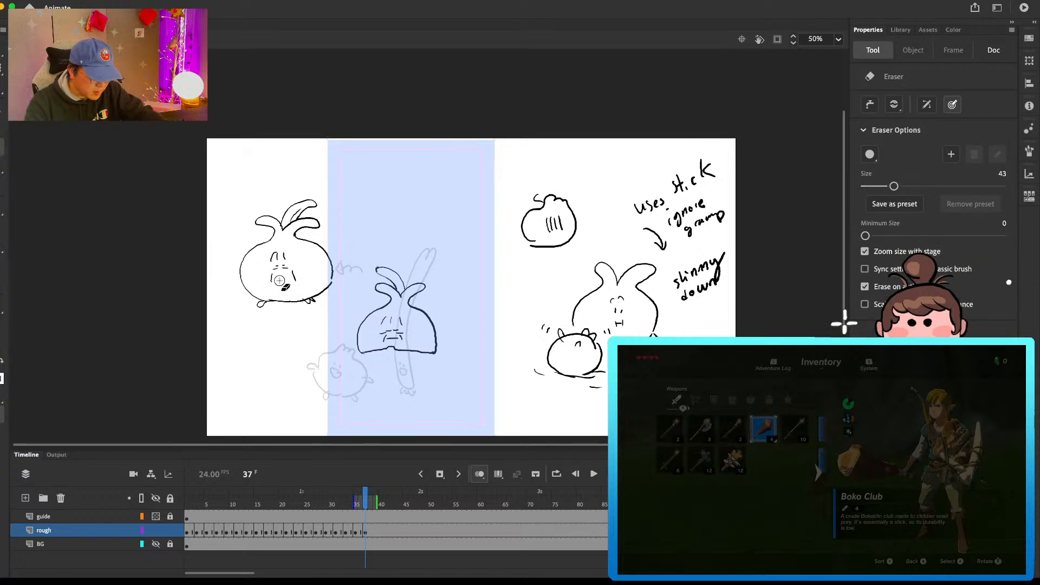
key(b)
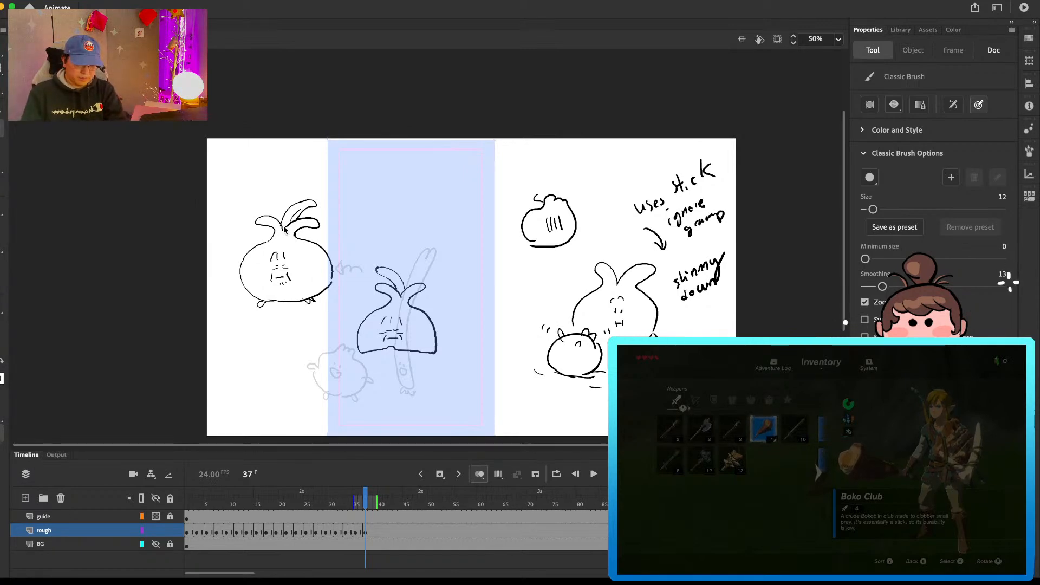
Step: Sketch a long thin stalk character with a round bulb base inside the guide, trying different placements for its tiny face
mouse_move(469, 333)
mouse_down()
mouse_move(456, 210)
mouse_move(473, 233)
mouse_move(484, 361)
mouse_move(475, 347)
mouse_up()
drag(479, 344, 479, 347)
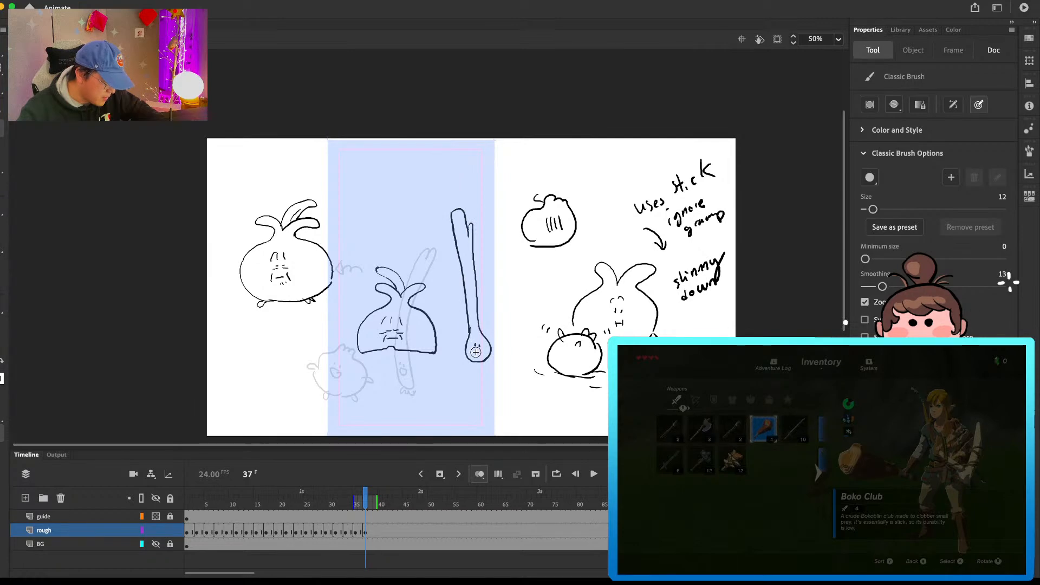
key(super+z)
key(super+z)
drag(470, 312, 470, 316)
drag(473, 313, 473, 316)
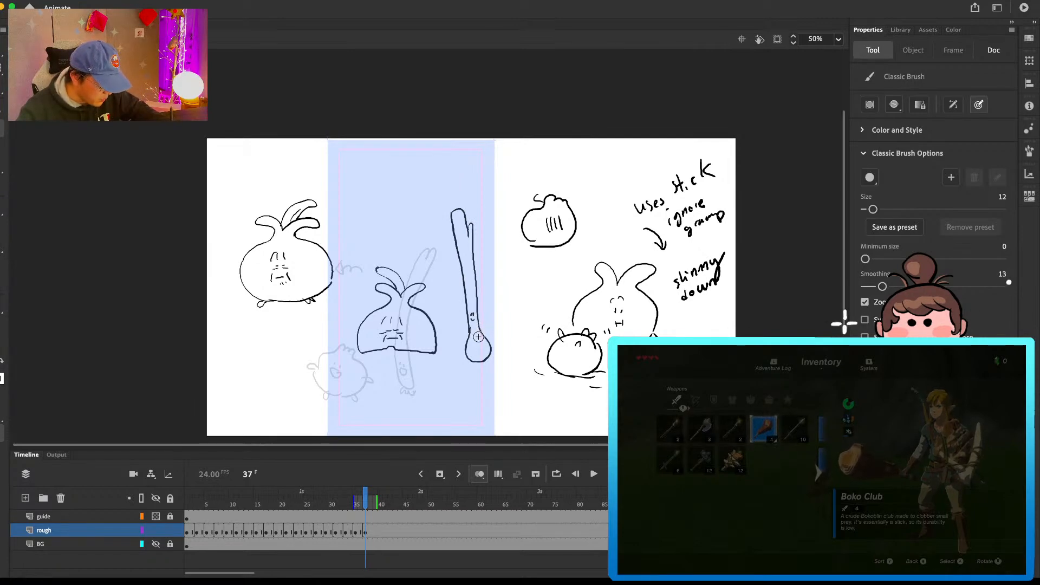
key(super+z)
key(super+z)
click(475, 343)
click(478, 342)
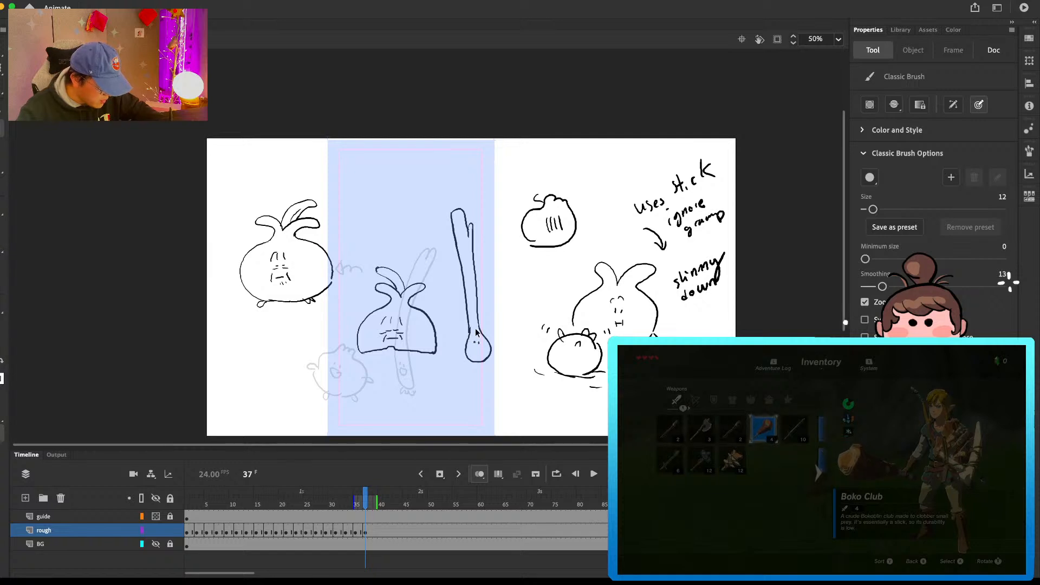
drag(472, 340, 473, 342)
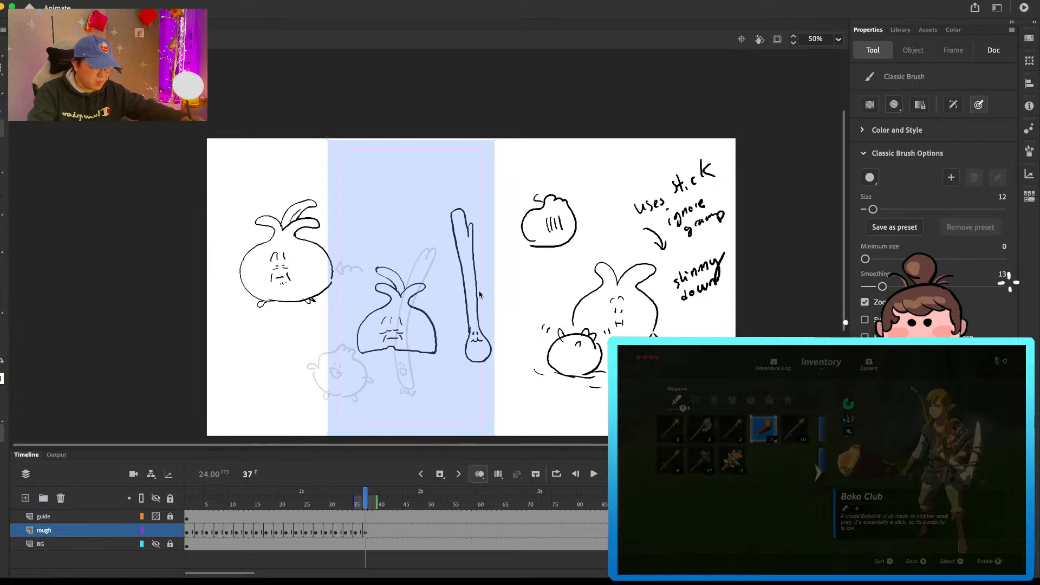
Step: Erase the face on the stalk character's bulb base, redraw it higher on the stalk, and add small root-like toes underneath
key(e)
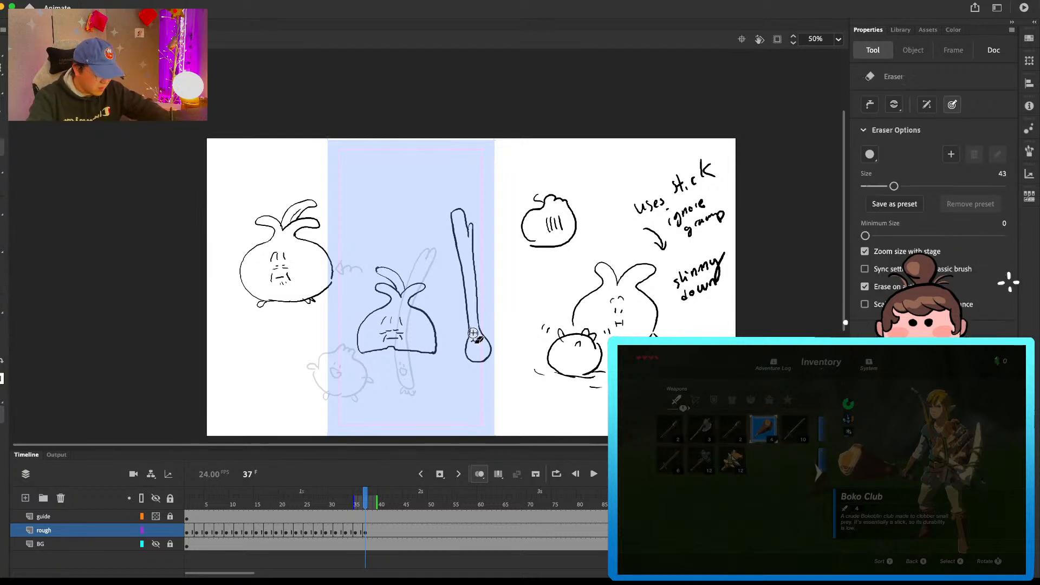
key(b)
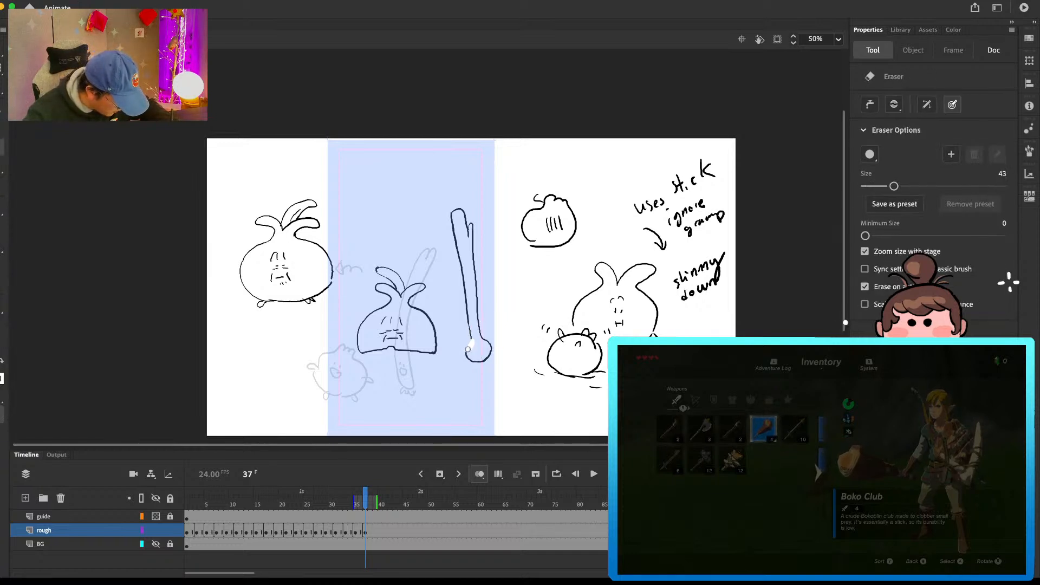
drag(472, 320, 477, 327)
drag(479, 362, 477, 364)
drag(474, 363, 487, 366)
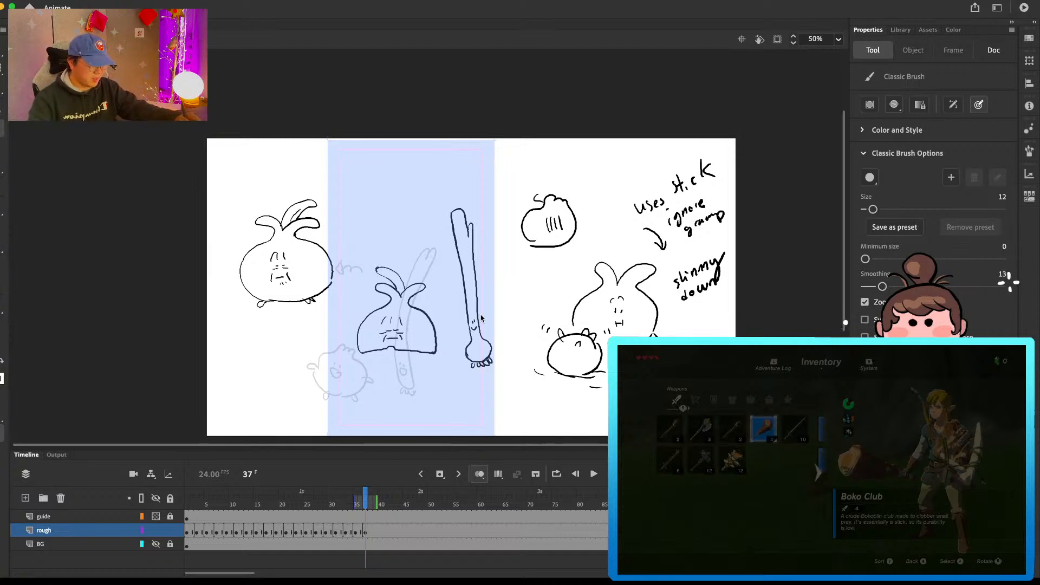
Step: Sketch a small tufted bulb character with a face, feet and an outstretched arm below the stalk character, undoing stray strokes
mouse_move(410, 406)
mouse_down()
mouse_move(420, 377)
mouse_move(409, 383)
mouse_move(408, 370)
mouse_move(422, 364)
mouse_move(448, 395)
mouse_move(405, 415)
mouse_move(440, 416)
mouse_up()
key(super+z)
drag(420, 394, 420, 397)
mouse_move(424, 394)
mouse_down()
mouse_move(432, 401)
mouse_move(413, 416)
mouse_move(451, 415)
mouse_up()
key(e)
key(b)
key(super+z)
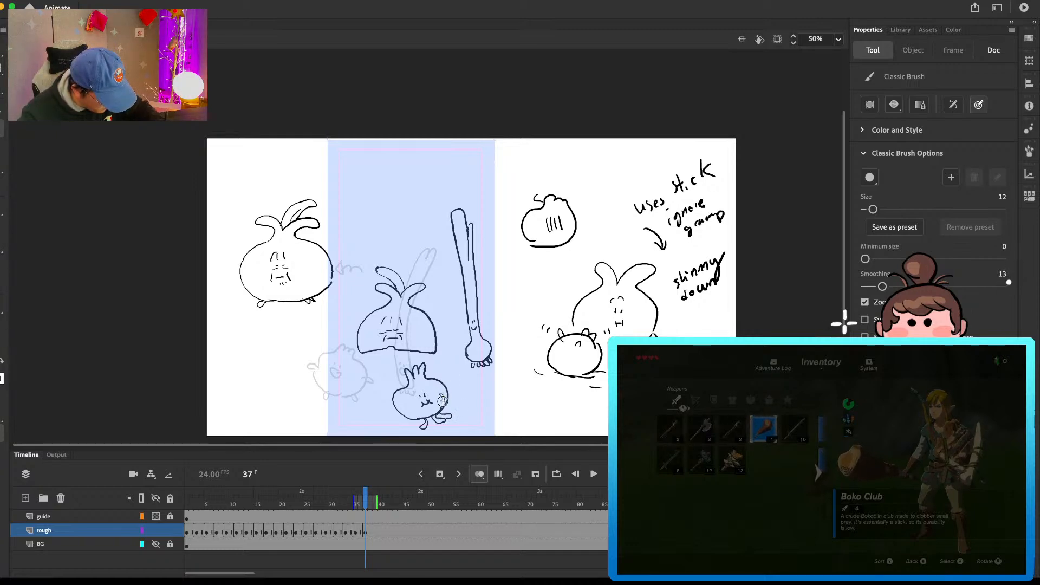
mouse_move(462, 387)
mouse_down()
mouse_move(452, 397)
mouse_move(479, 384)
mouse_up()
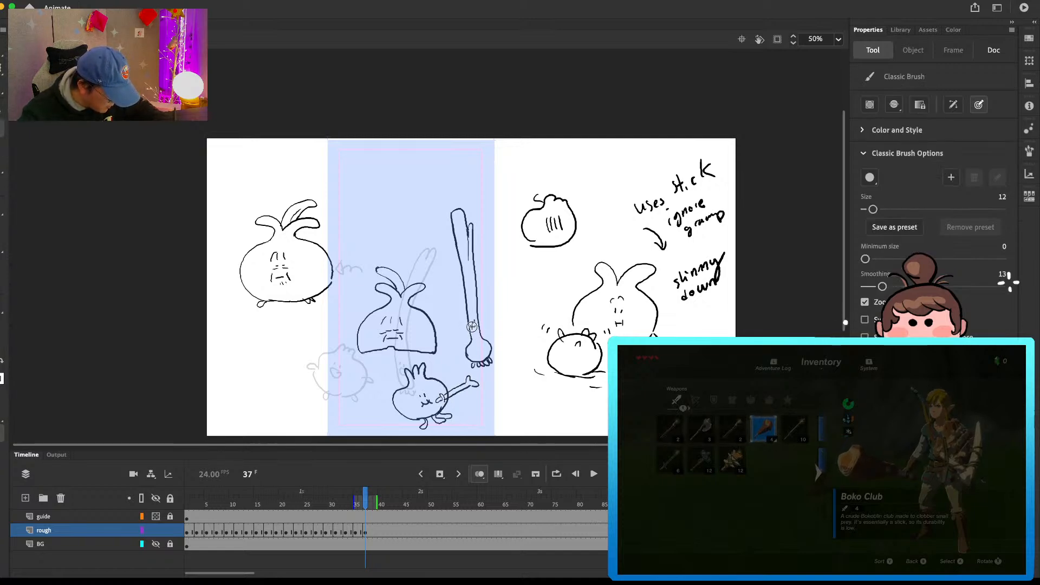
Step: Draw a thin horizontal bar across the lower stalk and clean up the small bulb character's feet
mouse_move(455, 327)
mouse_down()
mouse_move(491, 328)
mouse_move(474, 327)
mouse_up()
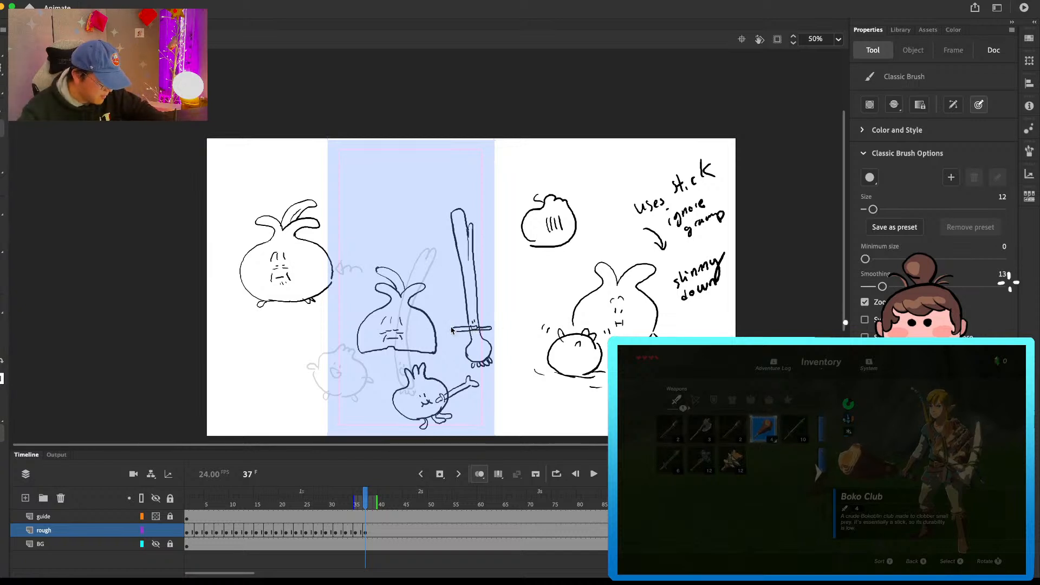
key(e)
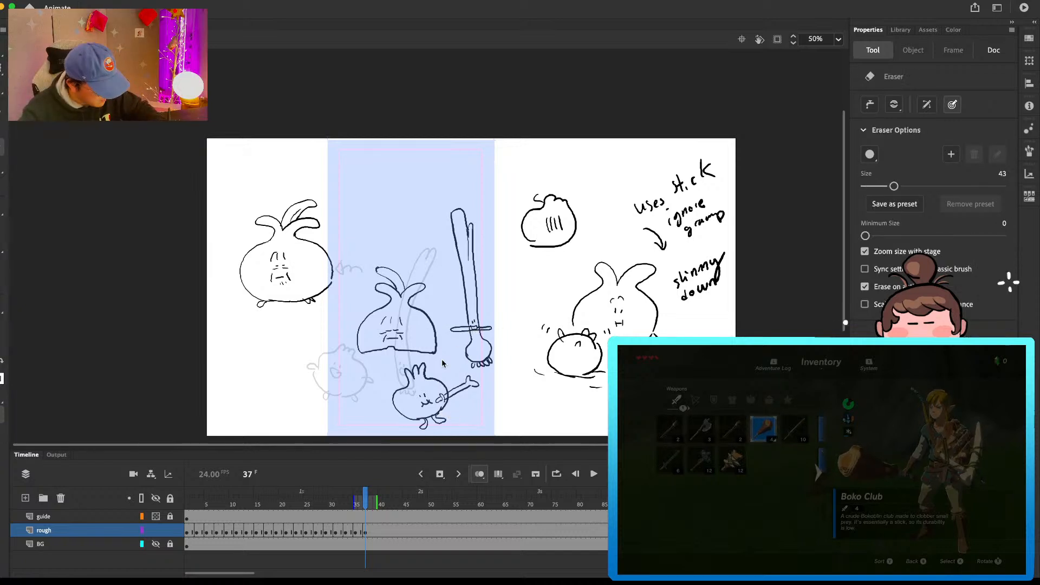
key(b)
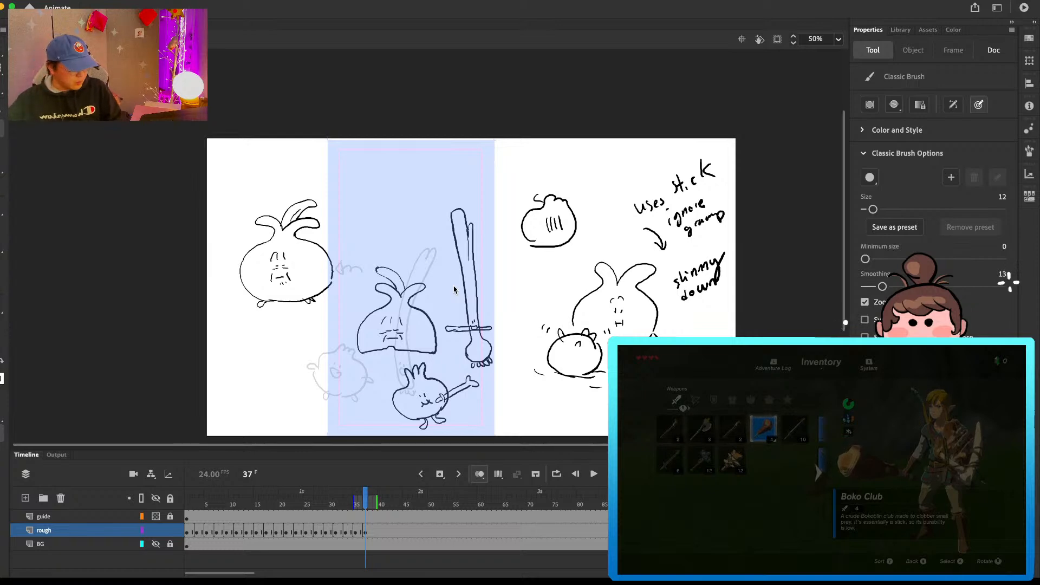
Step: Lock and hide the rough layer, and show the BG layer's photo background
click(170, 531)
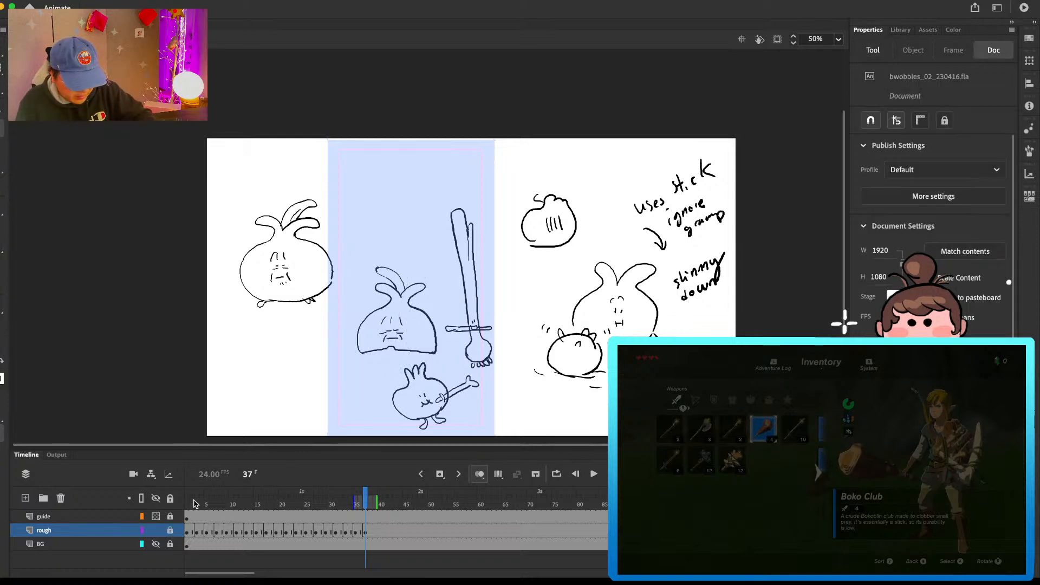
click(53, 532)
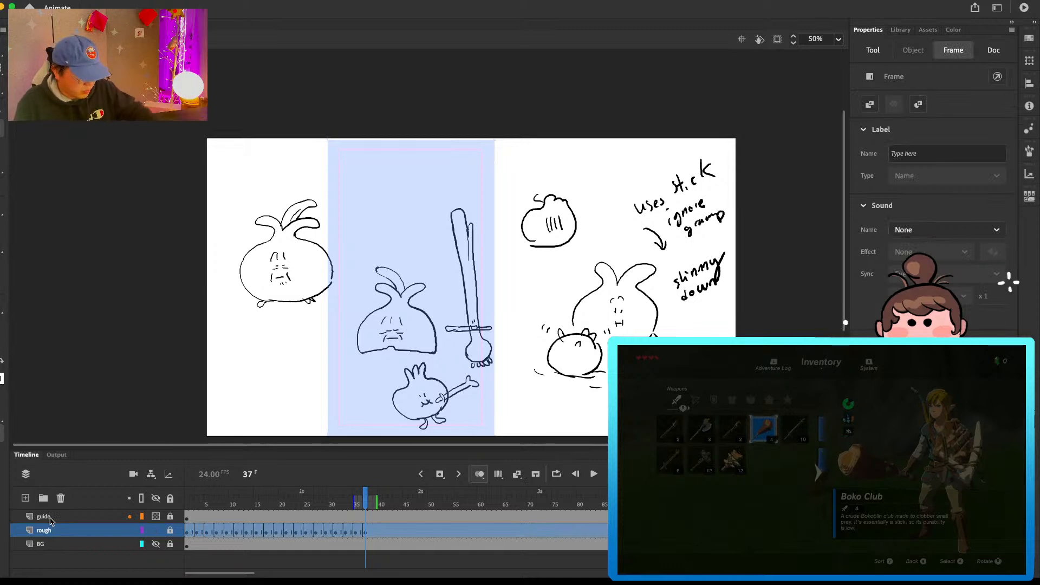
click(155, 531)
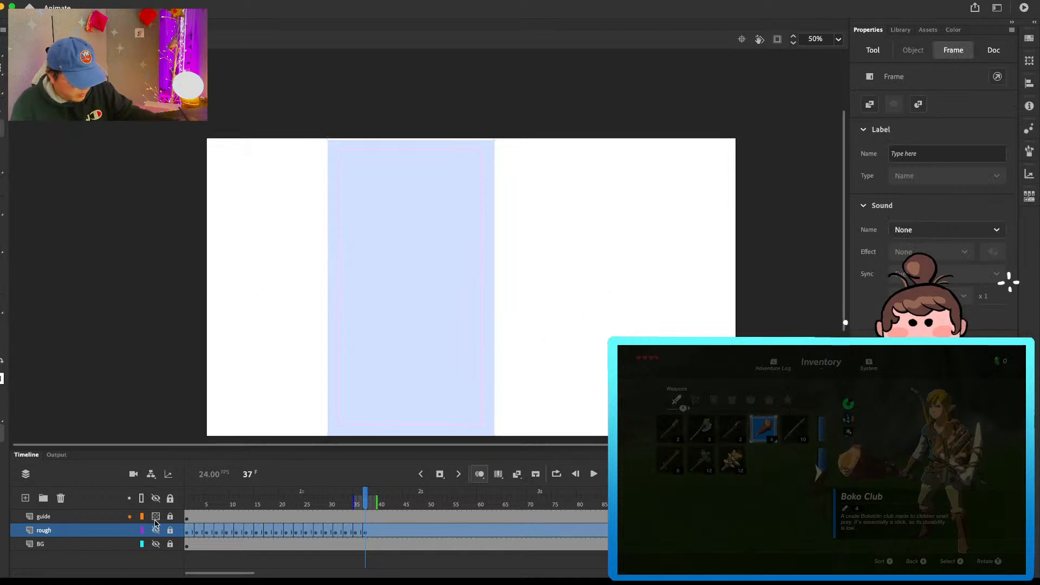
click(155, 544)
Step: Add a new layer above rough, show the rough layer again as outlines only, and return to frame 1
click(192, 501)
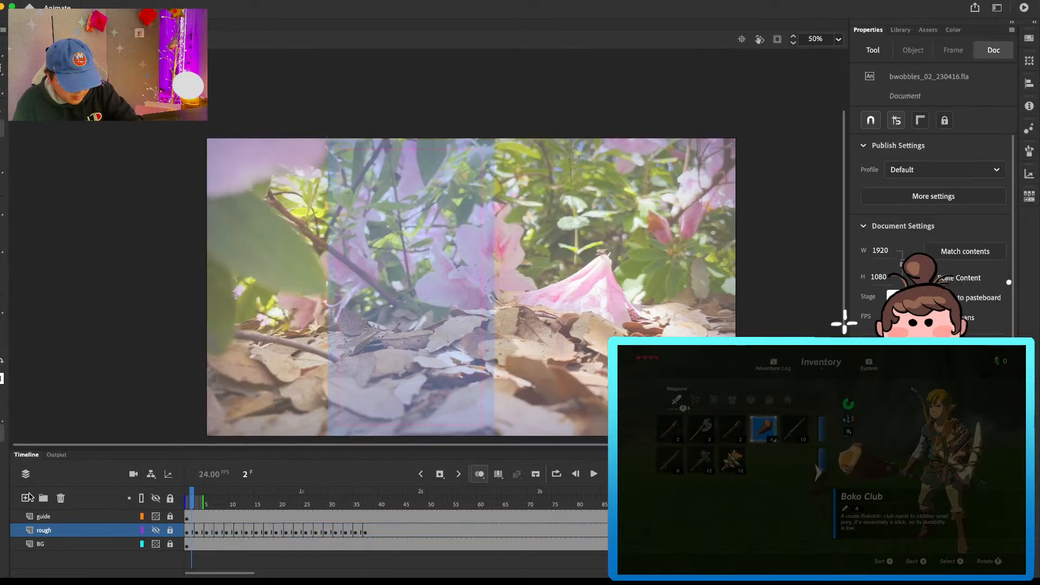
click(25, 498)
click(189, 531)
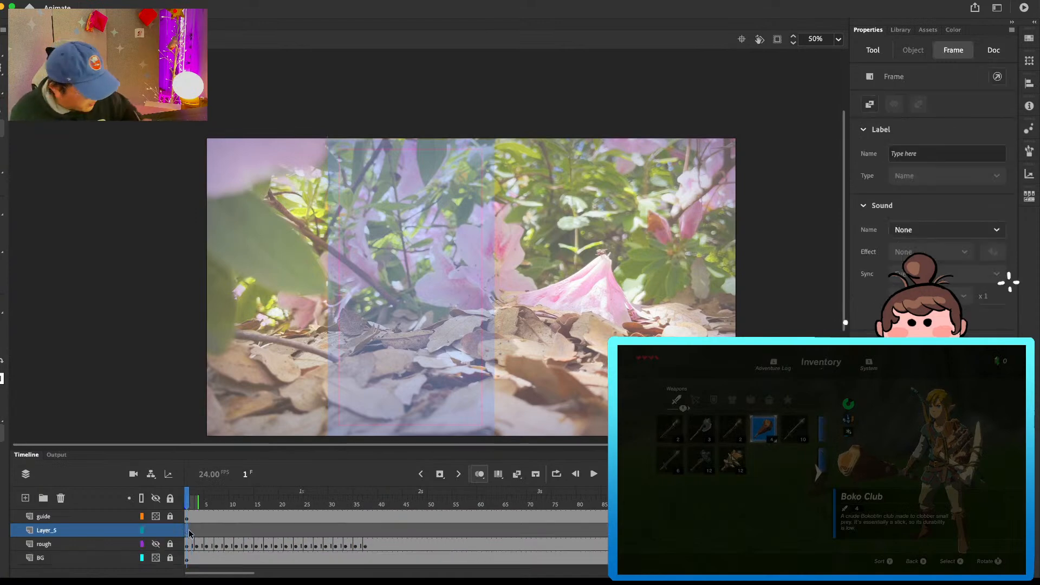
click(156, 545)
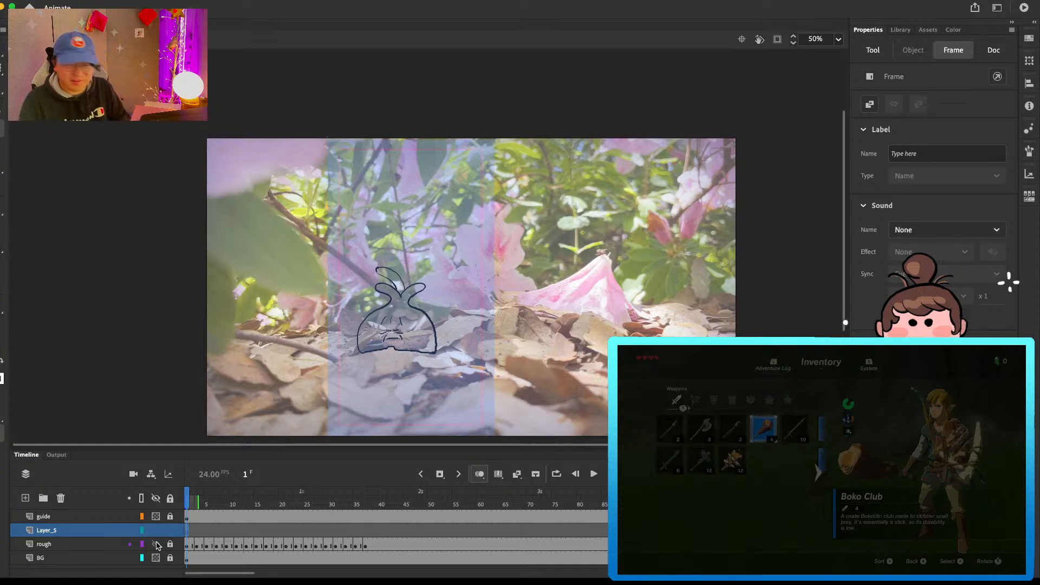
drag(201, 501, 183, 497)
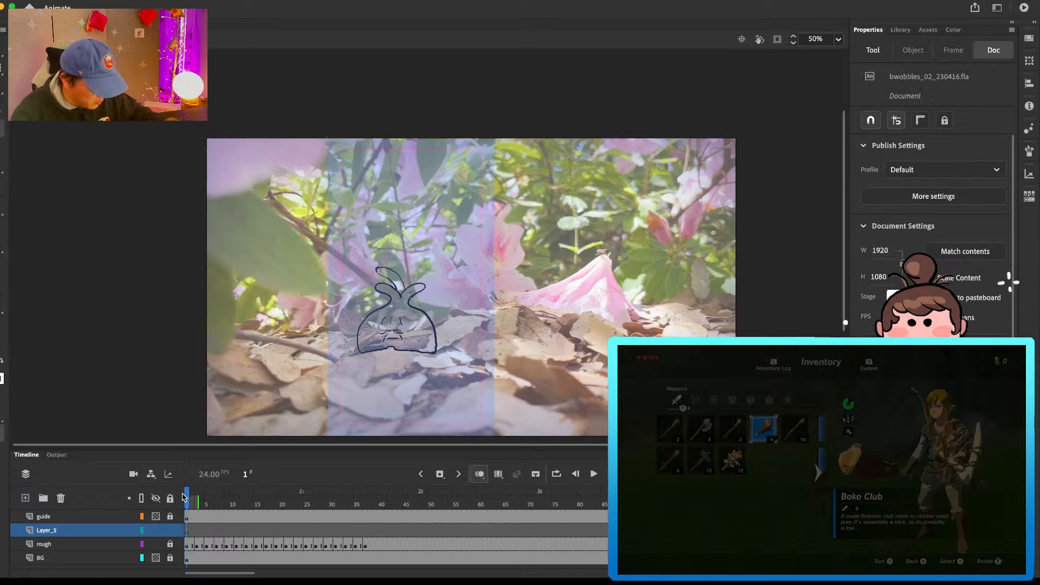
click(142, 544)
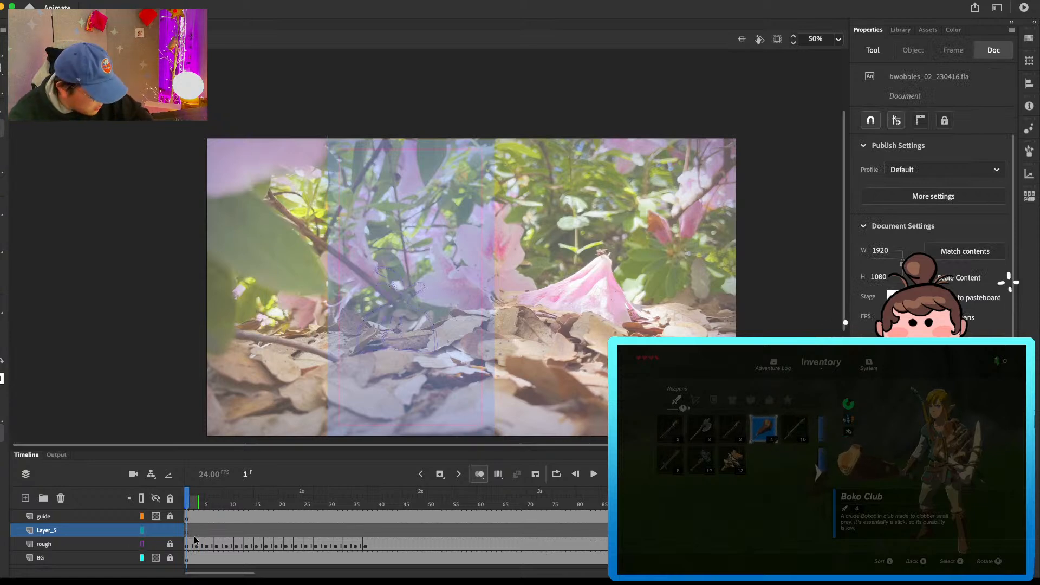
Step: On frame 1 of the new layer, trace the bulb character's side contour and its two curved leaves, undoing the faulty strokes
key(super+=)
drag(472, 344, 749, 293)
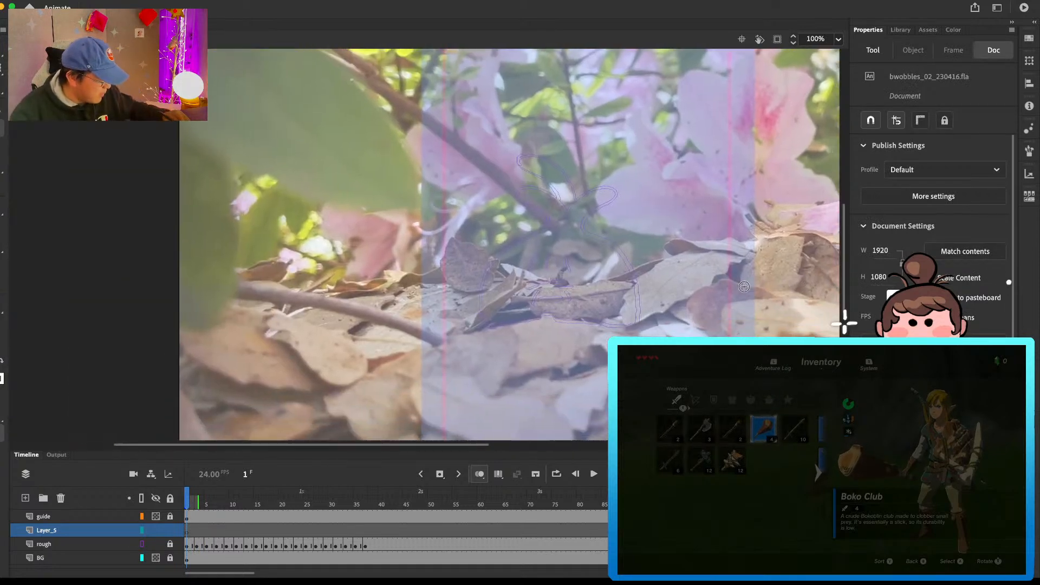
key(b)
mouse_move(484, 325)
mouse_down()
mouse_move(527, 232)
mouse_move(553, 217)
mouse_move(553, 190)
mouse_move(525, 186)
mouse_move(563, 209)
mouse_move(547, 189)
mouse_move(519, 196)
mouse_move(550, 219)
mouse_up()
key(super+z)
mouse_move(596, 186)
mouse_down()
mouse_move(621, 186)
mouse_move(593, 211)
mouse_move(596, 235)
mouse_move(629, 269)
mouse_move(588, 225)
mouse_move(621, 255)
mouse_up()
key(super+z)
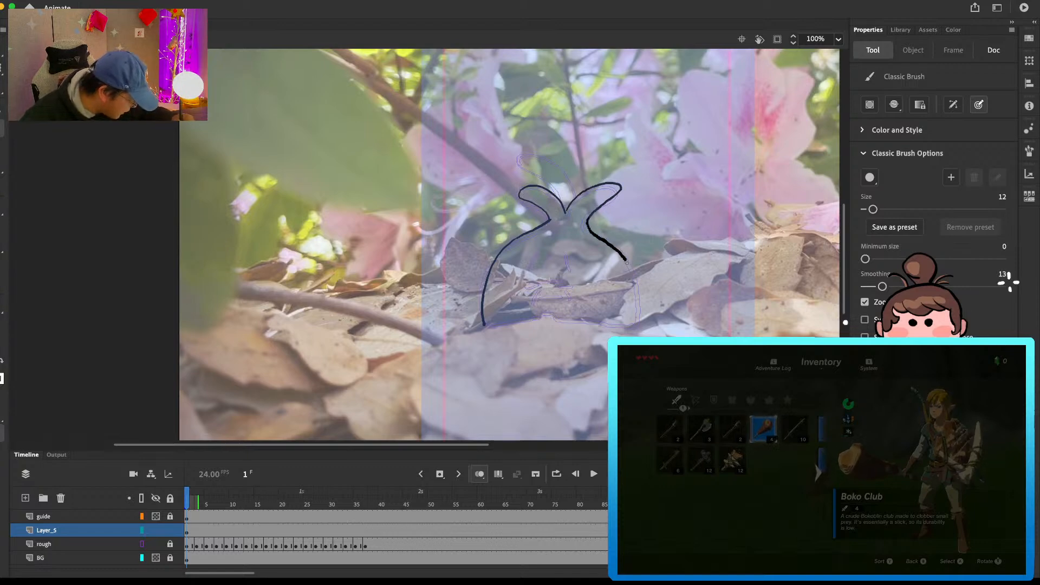
Step: Complete the bulb outline by tracing the rest of its body side and the base with its small central notch
drag(636, 328, 638, 329)
mouse_move(483, 325)
mouse_down()
mouse_move(553, 313)
mouse_move(542, 320)
mouse_move(631, 328)
mouse_up()
key(super+z)
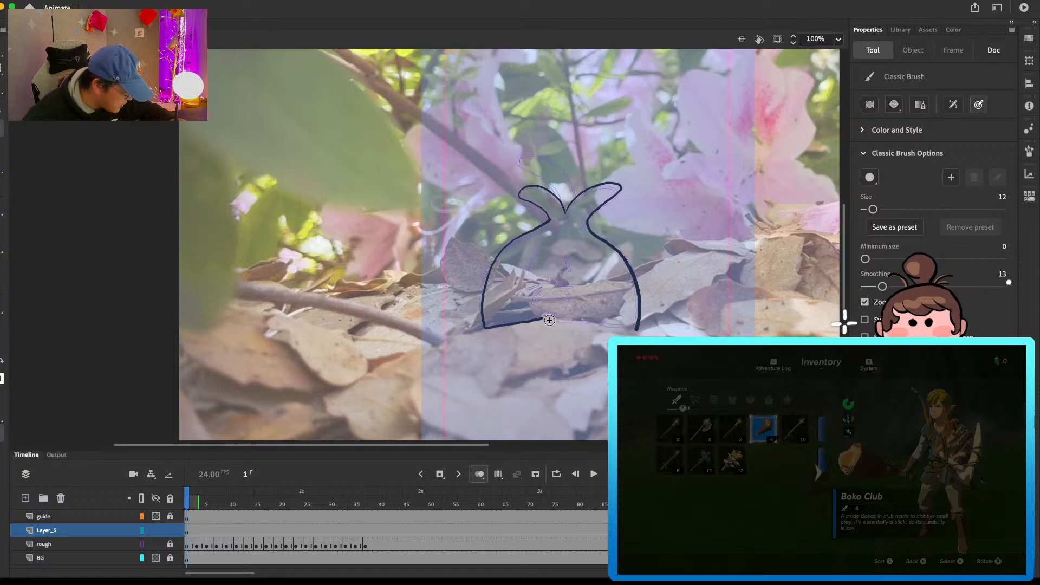
drag(541, 319, 637, 330)
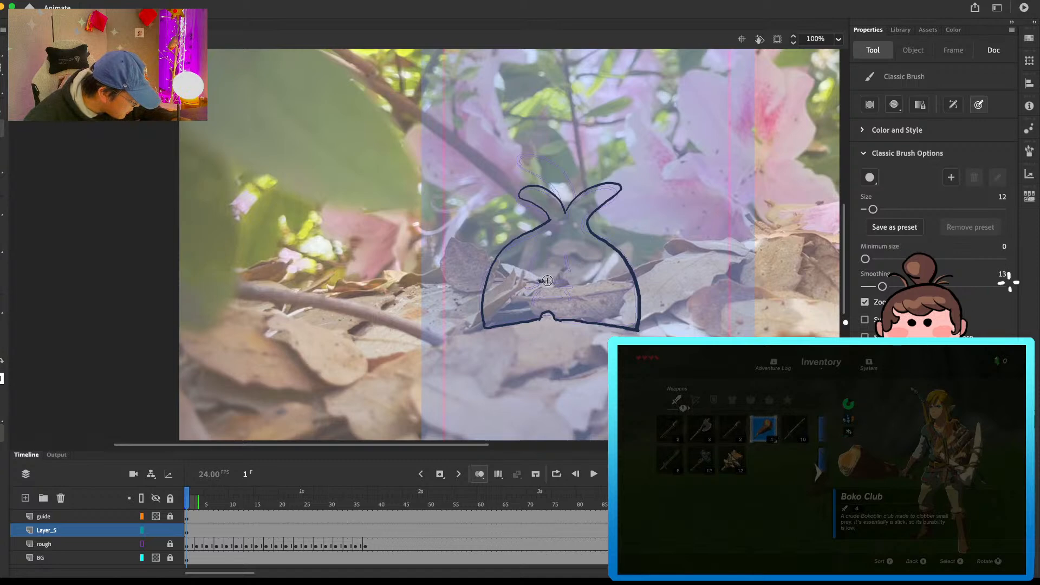
Step: Draw the bulb's closed eyes, mouth and wrinkle lines, and add a tall curved third leaf behind the two side leaves
mouse_move(556, 285)
mouse_down()
mouse_move(575, 287)
mouse_move(533, 305)
mouse_move(572, 306)
mouse_up()
drag(543, 250, 533, 265)
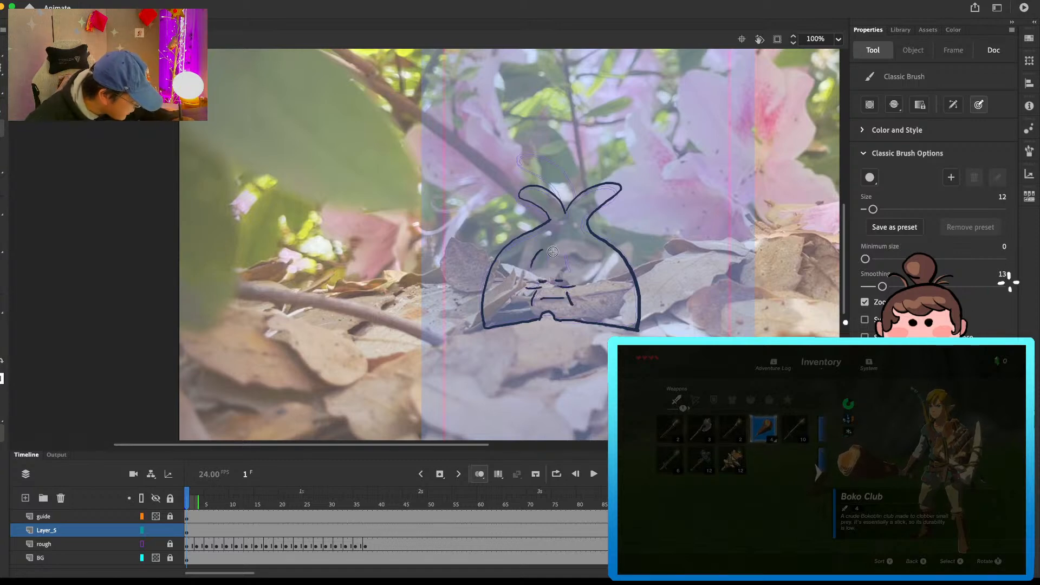
scroll(574, 250, up, 3)
mouse_move(536, 217)
mouse_down()
mouse_move(542, 205)
mouse_move(569, 248)
mouse_move(567, 233)
mouse_up()
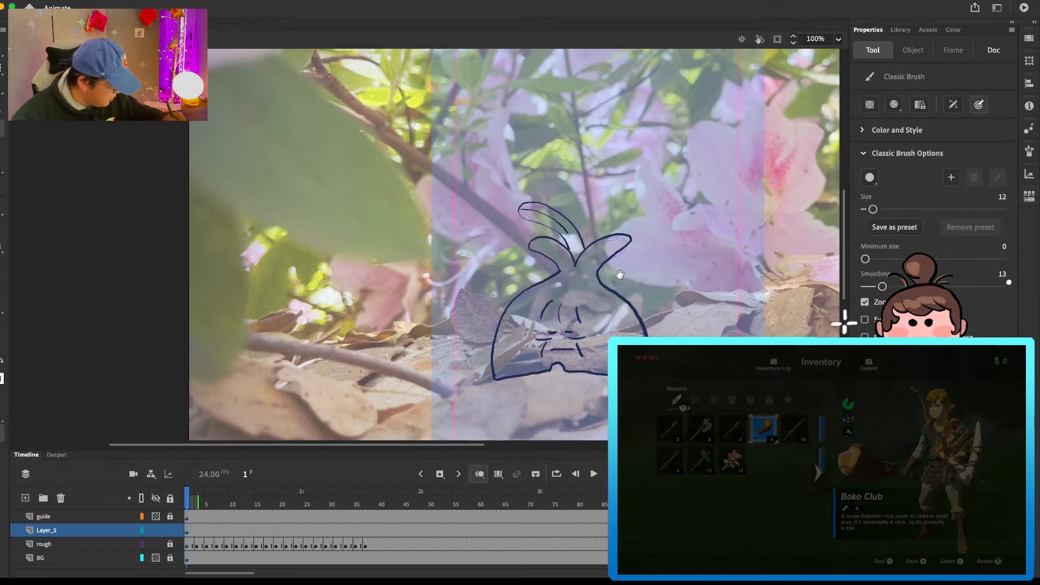
Step: Erase the small central notch in the bulb's base and redraw that stretch as a smooth line
key(e)
drag(552, 369, 567, 371)
key(b)
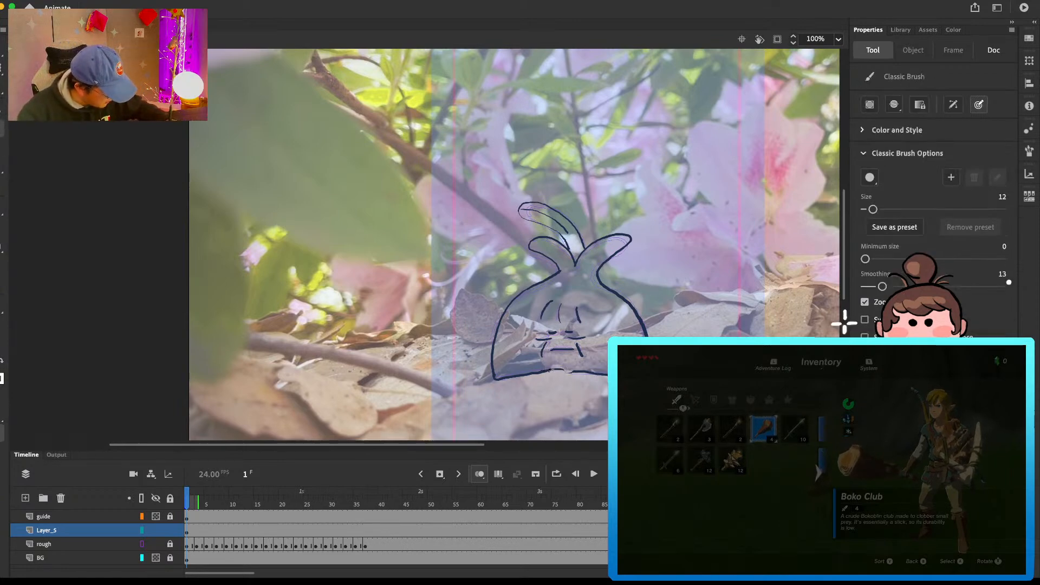
key(e)
scroll(653, 241, up, 2)
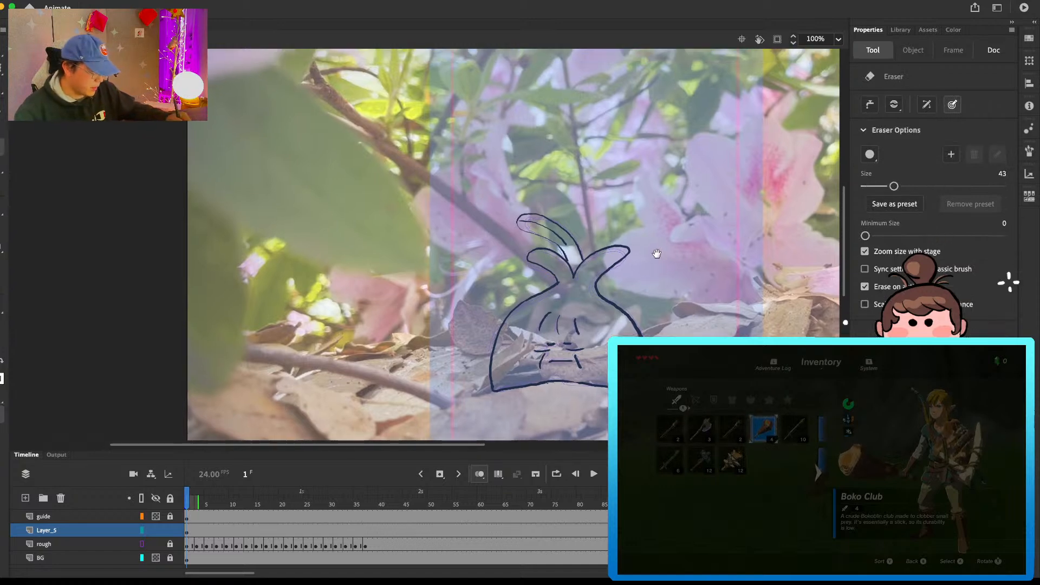
Step: Select the whole bulb line drawing on Layer_5 and cut it from the stage
click(210, 531)
click(643, 331)
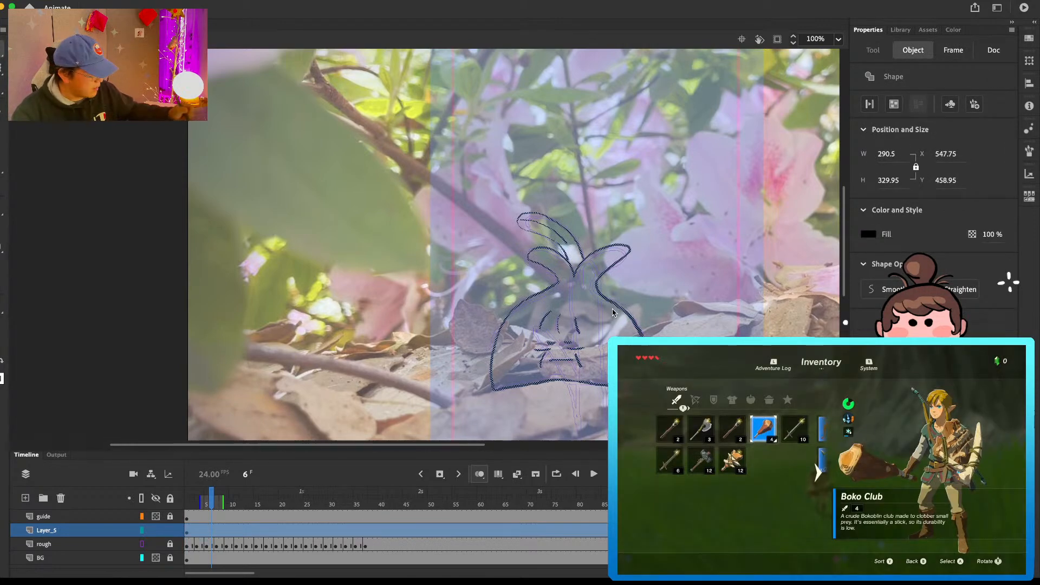
click(903, 34)
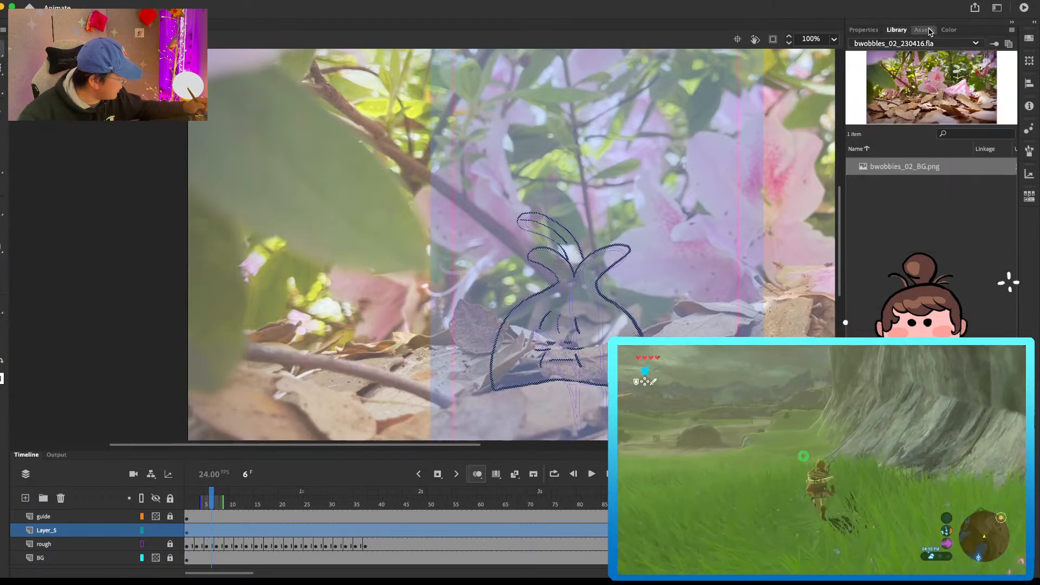
click(871, 32)
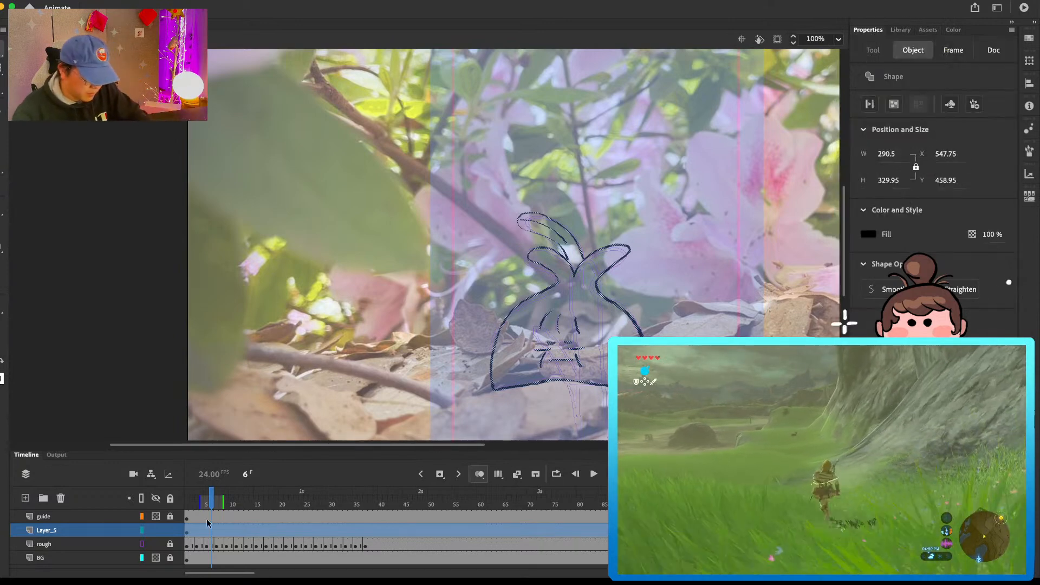
click(216, 533)
click(216, 545)
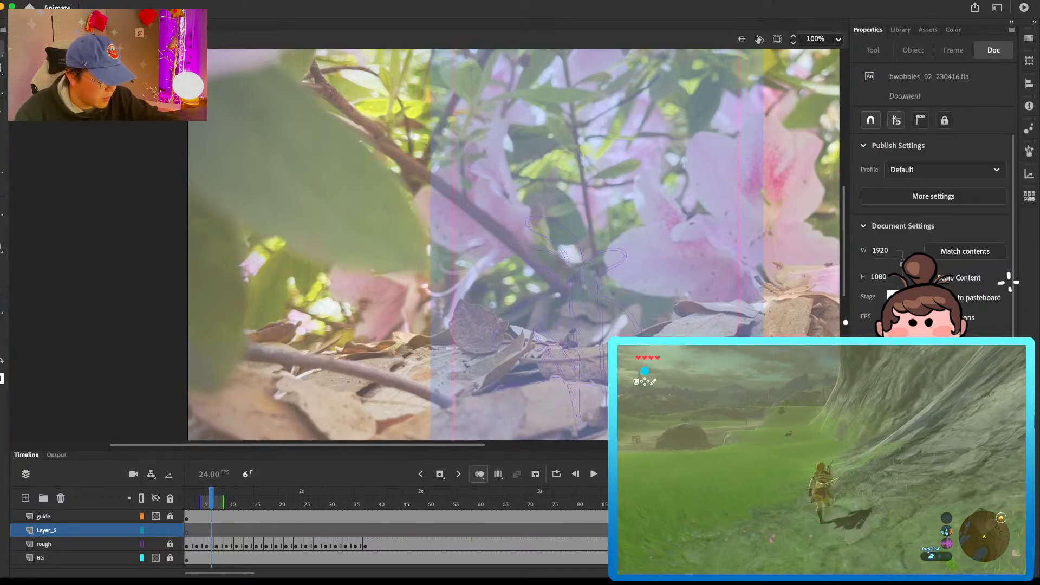
Step: Create a new graphic symbol named oldsleep and paste the cut bulb drawing into its first frame
click(139, 0)
click(154, 6)
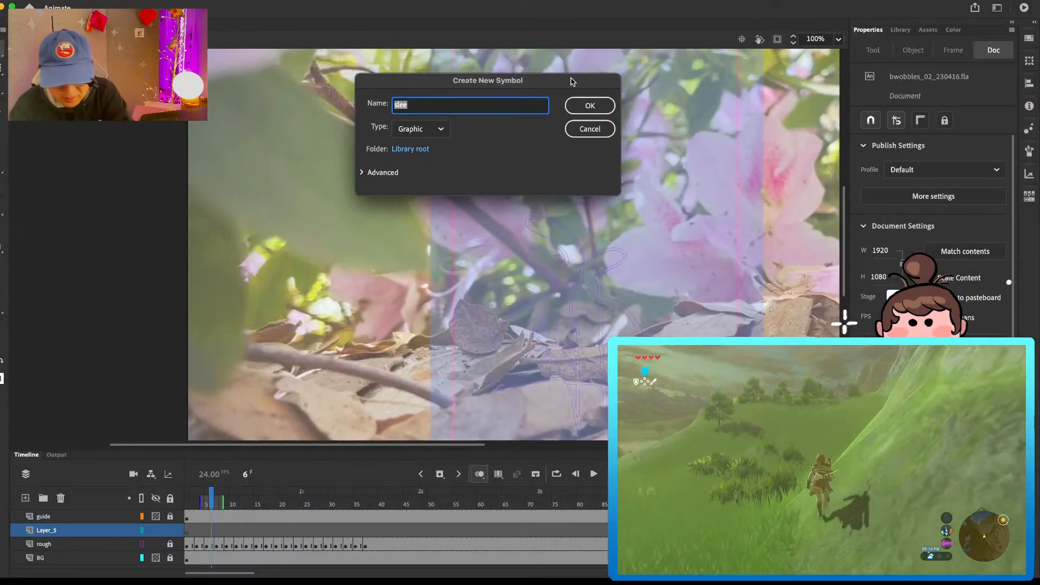
text(oldsleep)
key(Return)
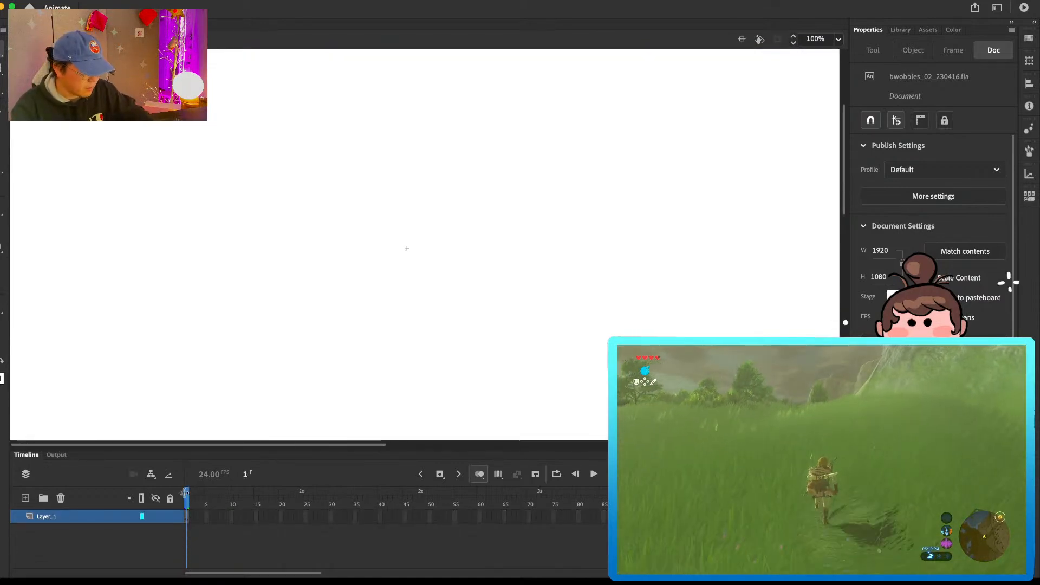
key(super+v)
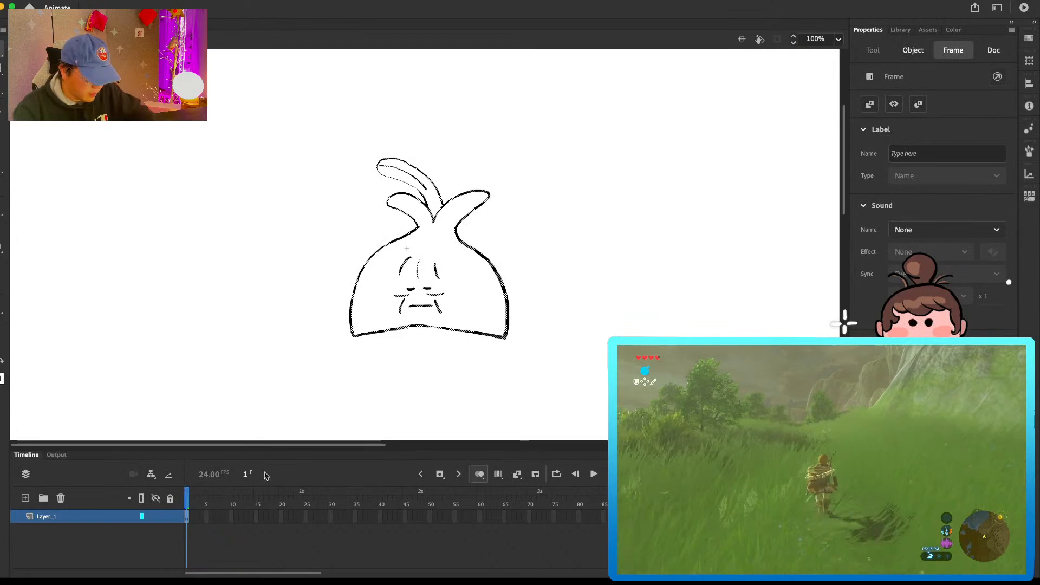
Step: Extend the symbol's bulb drawing to frame 12 and insert a blank keyframe at frame 6
click(189, 497)
key(F5)
key(F5)
key(F5)
key(F5)
key(F5)
key(F5)
key(F5)
key(F5)
key(F5)
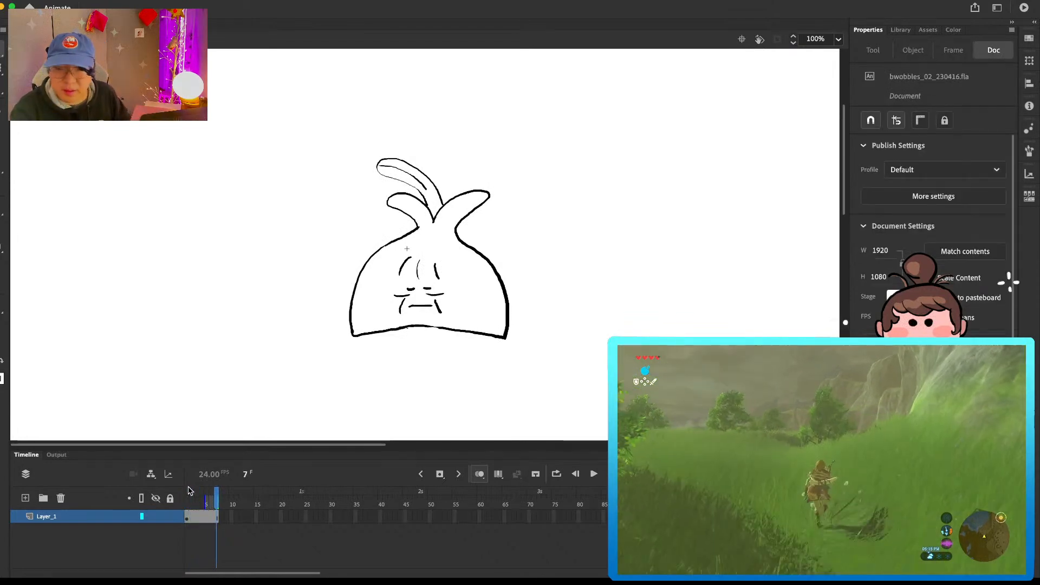
key(F5)
key(F5)
click(210, 517)
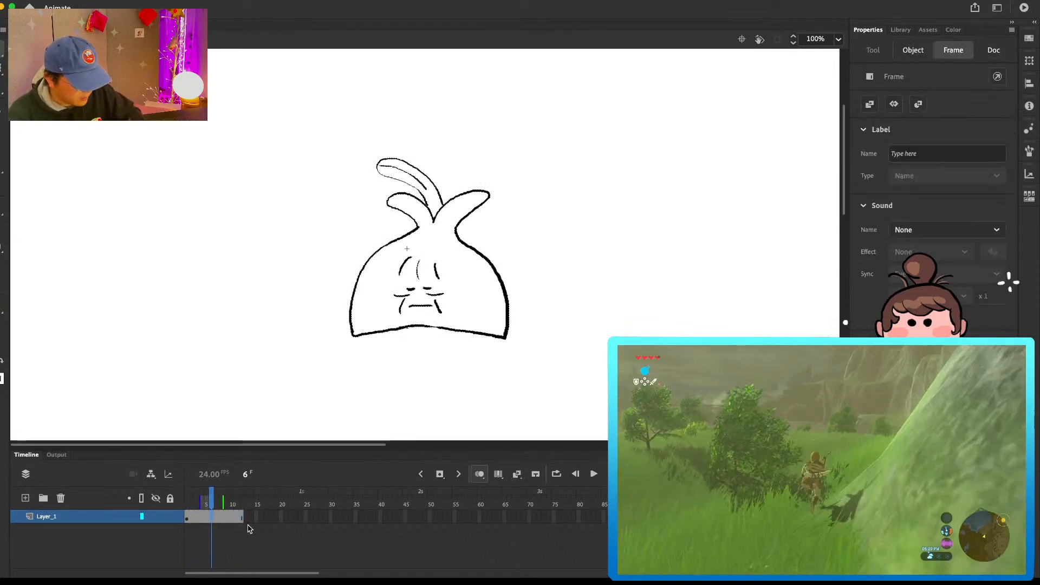
key(F7)
Step: On frame 6, draw both side leaves slightly lowered and the bulb's left contour over the onion skin, undoing faulty strokes
key(b)
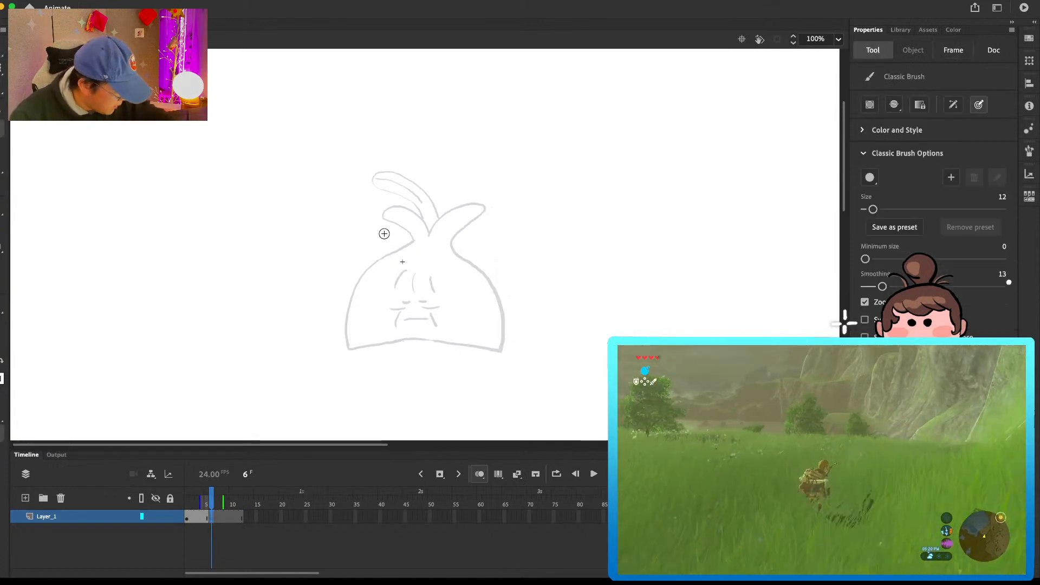
mouse_move(422, 235)
mouse_down()
mouse_move(383, 210)
mouse_move(399, 245)
mouse_move(421, 233)
mouse_move(384, 209)
mouse_move(406, 247)
mouse_up()
key(super+z)
drag(450, 209, 473, 205)
key(super+z)
mouse_move(422, 237)
mouse_down()
mouse_move(449, 213)
mouse_move(479, 213)
mouse_move(451, 243)
mouse_move(392, 240)
mouse_move(400, 245)
mouse_move(355, 282)
mouse_move(345, 310)
mouse_up()
key(e)
key(b)
key(super+z)
drag(345, 348, 346, 348)
Step: Draw the bulb's right contour and curved base on frame 6 to close the body outline
drag(446, 245, 461, 257)
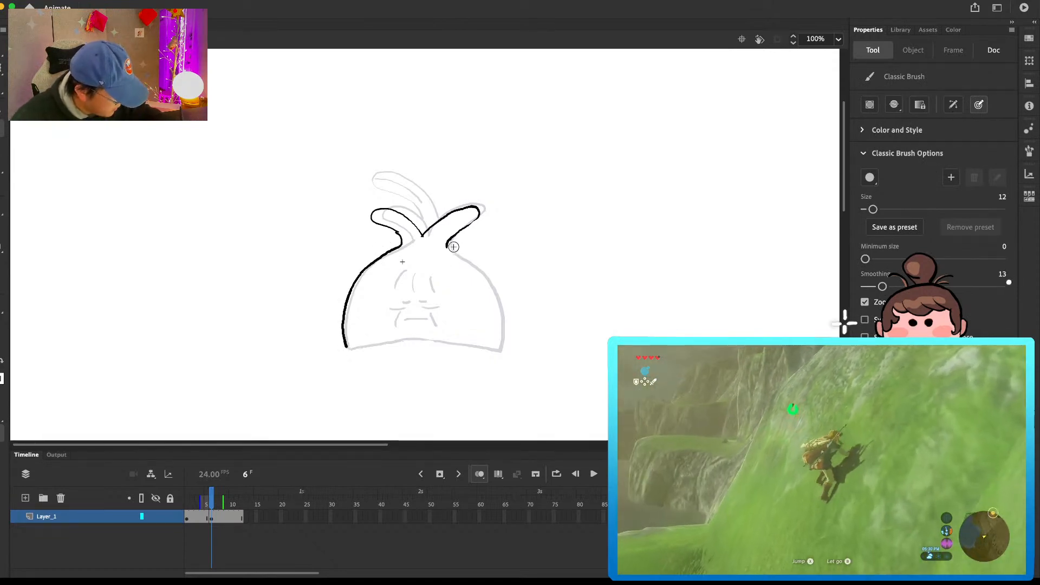
drag(495, 293, 499, 352)
key(e)
key(b)
drag(499, 301, 502, 353)
key(e)
drag(495, 301, 495, 312)
key(b)
drag(370, 344, 459, 344)
key(super+z)
mouse_move(348, 350)
mouse_down()
mouse_move(407, 341)
mouse_move(502, 352)
mouse_up()
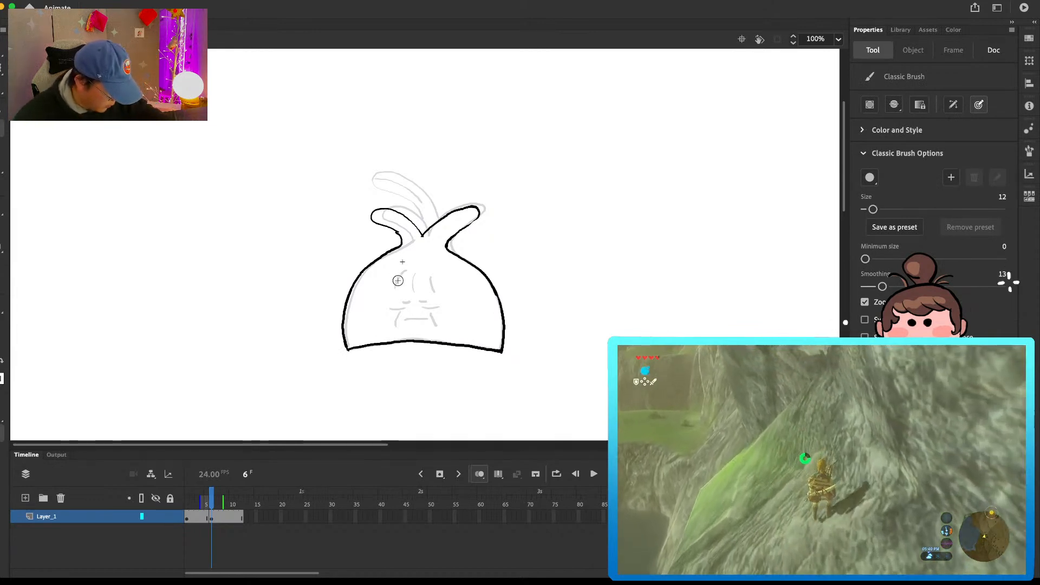
Step: Trace the forehead wrinkles, closed eyes, mouth and cheek lines on the frame 6 bulb
mouse_move(416, 276)
mouse_down()
mouse_move(414, 293)
mouse_move(435, 292)
mouse_move(395, 287)
mouse_move(427, 301)
mouse_move(395, 328)
mouse_move(439, 328)
mouse_up()
key(e)
key(b)
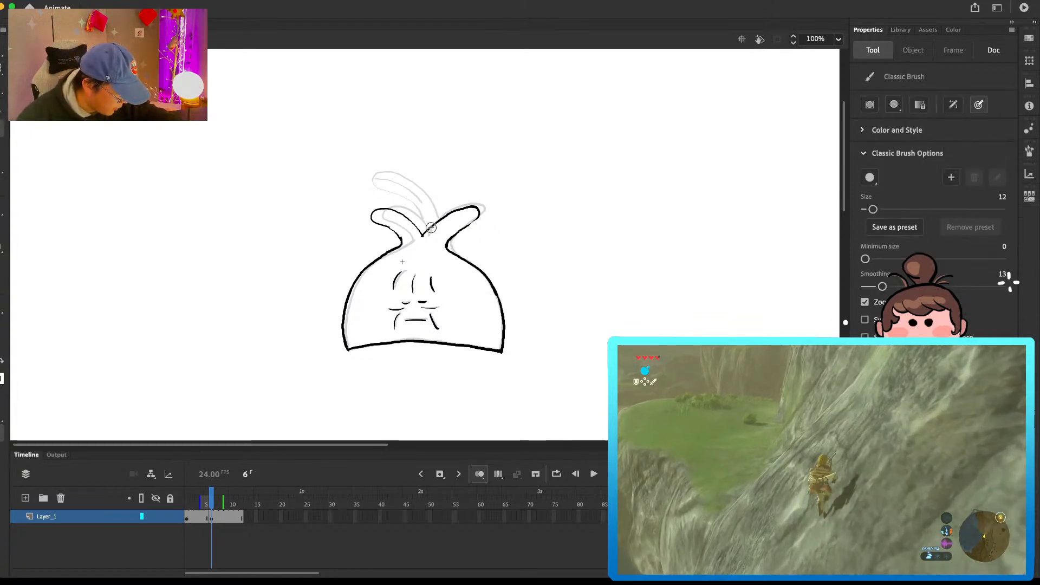
Step: Draw the frame 6 bulb's tall middle leaf in a more upright pose, redoing and erasing strokes until it is clean
drag(375, 164, 373, 183)
key(super+z)
mouse_move(431, 226)
mouse_down()
mouse_move(426, 193)
mouse_move(411, 203)
mouse_move(480, 218)
mouse_move(454, 237)
mouse_move(452, 254)
mouse_move(400, 236)
mouse_up()
key(e)
key(b)
key(e)
key(b)
key(e)
key(b)
key(e)
key(b)
key(e)
key(b)
mouse_move(461, 228)
mouse_down()
mouse_move(479, 216)
mouse_move(471, 220)
mouse_up()
key(super+z)
key(super+z)
key(e)
key(b)
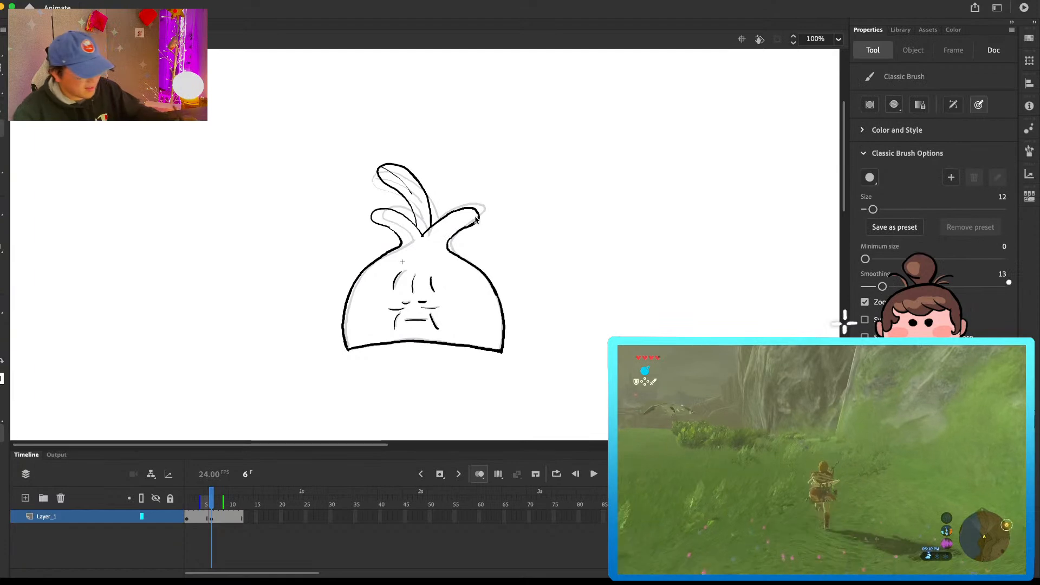
Step: Insert a blank keyframe at frame 9 and draw the drooping side leaves and the bulb's left contour
click(228, 516)
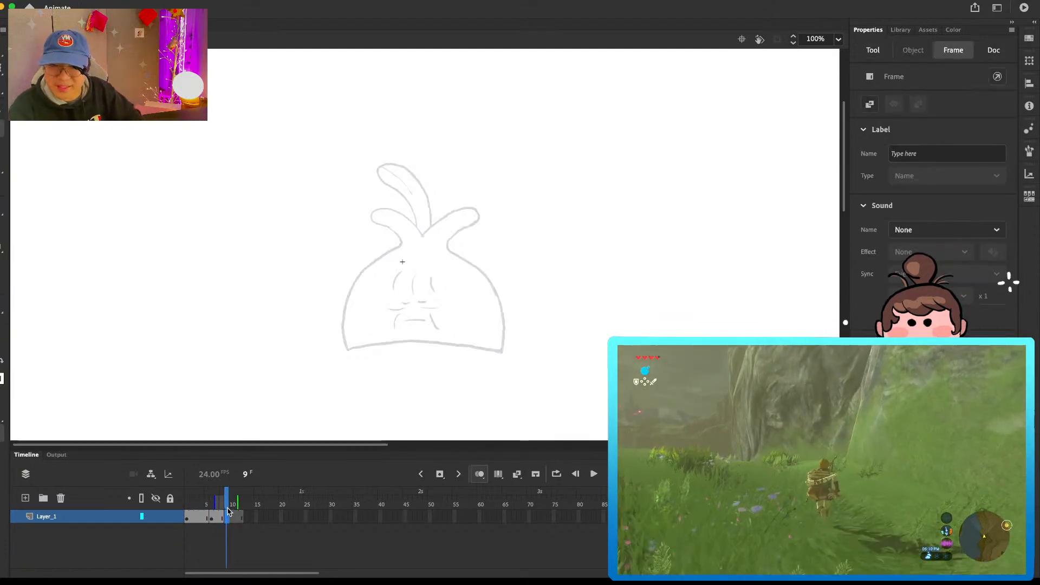
mouse_move(411, 225)
mouse_down()
mouse_move(378, 215)
mouse_move(376, 229)
mouse_move(398, 244)
mouse_move(451, 214)
mouse_move(478, 222)
mouse_move(446, 249)
mouse_move(384, 252)
mouse_move(395, 251)
mouse_move(355, 282)
mouse_move(346, 348)
mouse_up()
key(e)
key(b)
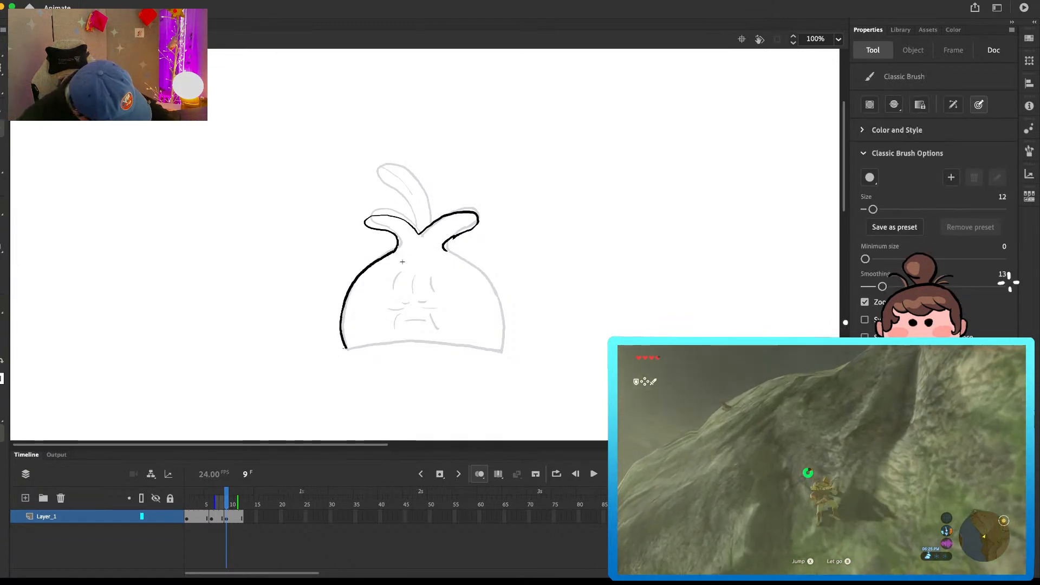
key(ctrl+z)
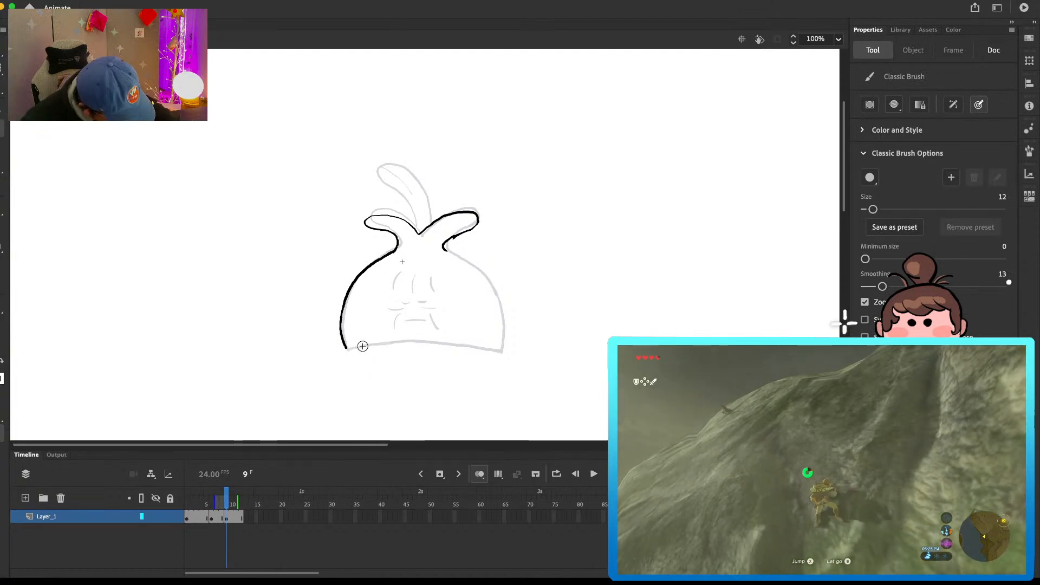
Step: Draw the base and right contour of the frame 9 bulb to close its body outline
drag(426, 341, 504, 352)
key(e)
key(b)
mouse_move(445, 250)
mouse_down()
mouse_move(489, 284)
mouse_move(503, 348)
mouse_up()
Step: Draw the forehead wrinkles, closed eyes, mouth and cheek lines on the frame 9 bulb, redoing the first wrinkle
mouse_move(396, 276)
mouse_down()
mouse_move(392, 296)
mouse_move(435, 298)
mouse_move(391, 296)
mouse_up()
key(e)
key(b)
mouse_move(397, 272)
mouse_down()
mouse_move(392, 288)
mouse_move(406, 309)
mouse_move(438, 309)
mouse_move(393, 330)
mouse_move(439, 329)
mouse_up()
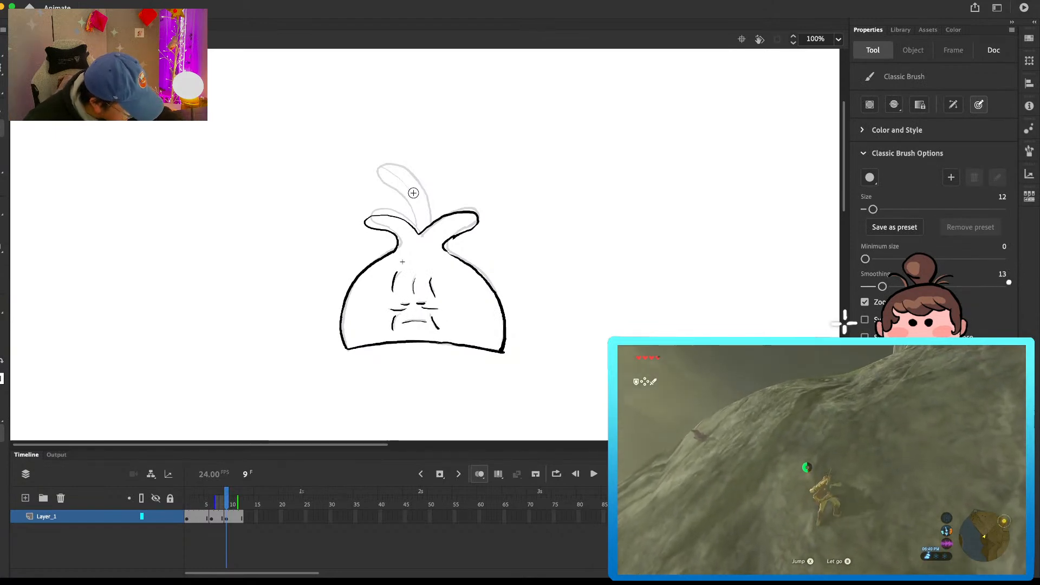
Step: Draw the tall middle leaf with its vein on frame 9, and clean up the base's lower right corner
mouse_move(414, 228)
mouse_down()
mouse_move(400, 195)
mouse_move(377, 182)
mouse_move(389, 166)
mouse_move(425, 199)
mouse_move(429, 222)
mouse_move(393, 177)
mouse_up()
drag(400, 182, 406, 194)
key(super+z)
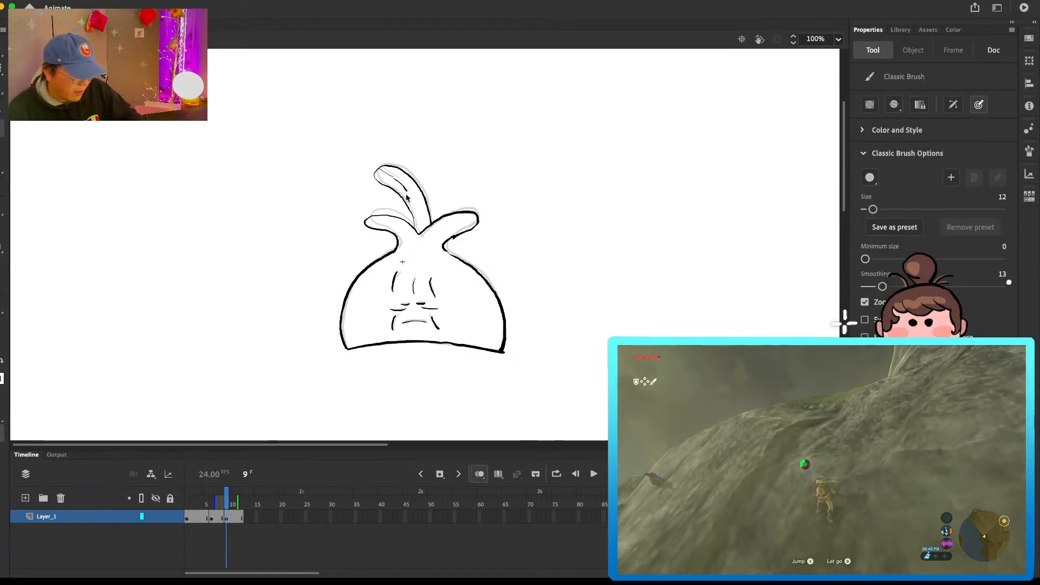
key(e)
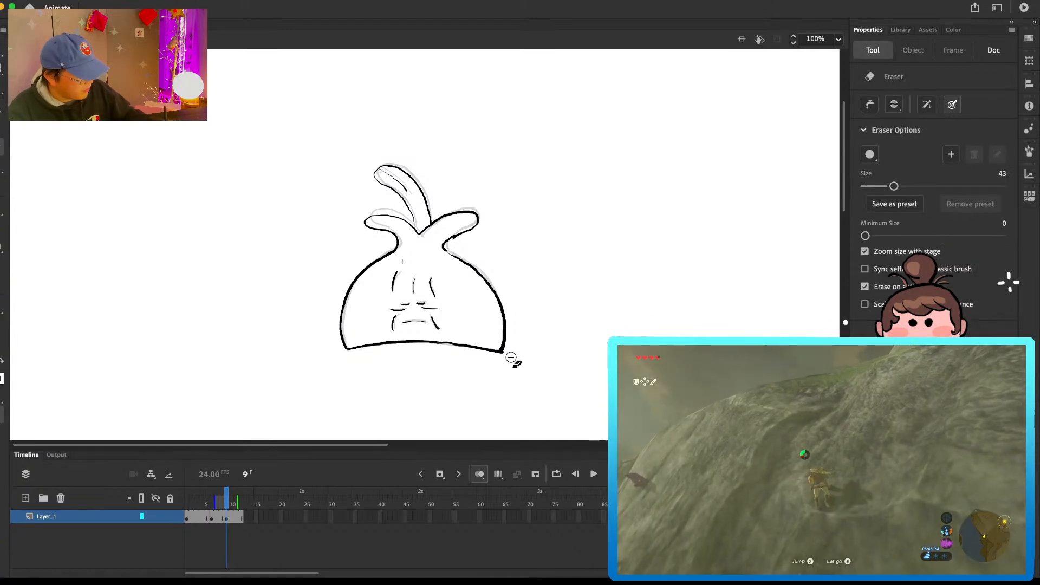
key(b)
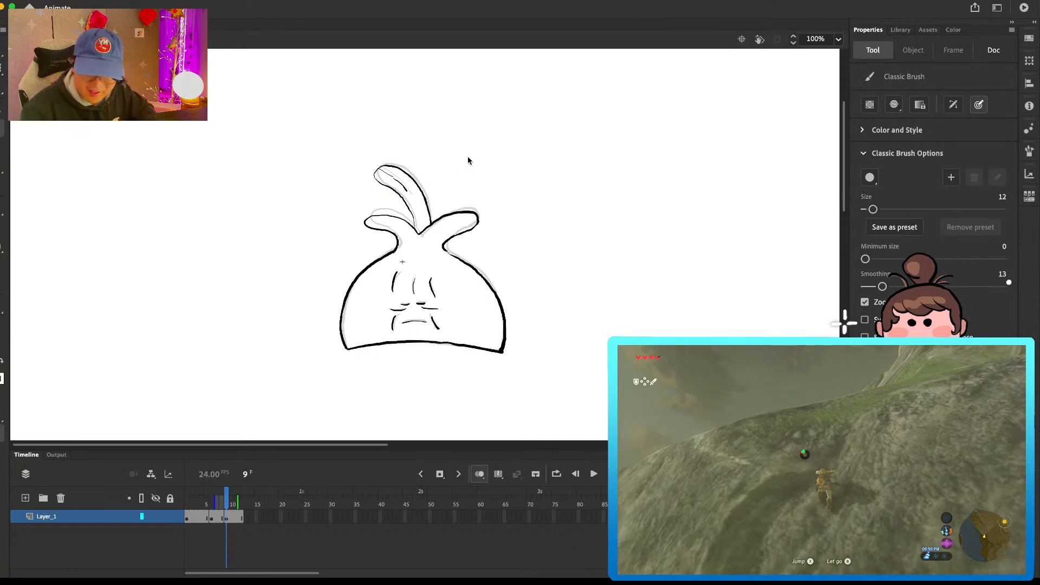
Step: Insert a blank keyframe at frame 14 and extend the layer's empty frames to frame 22
key(period)
key(period)
key(period)
key(period)
key(period)
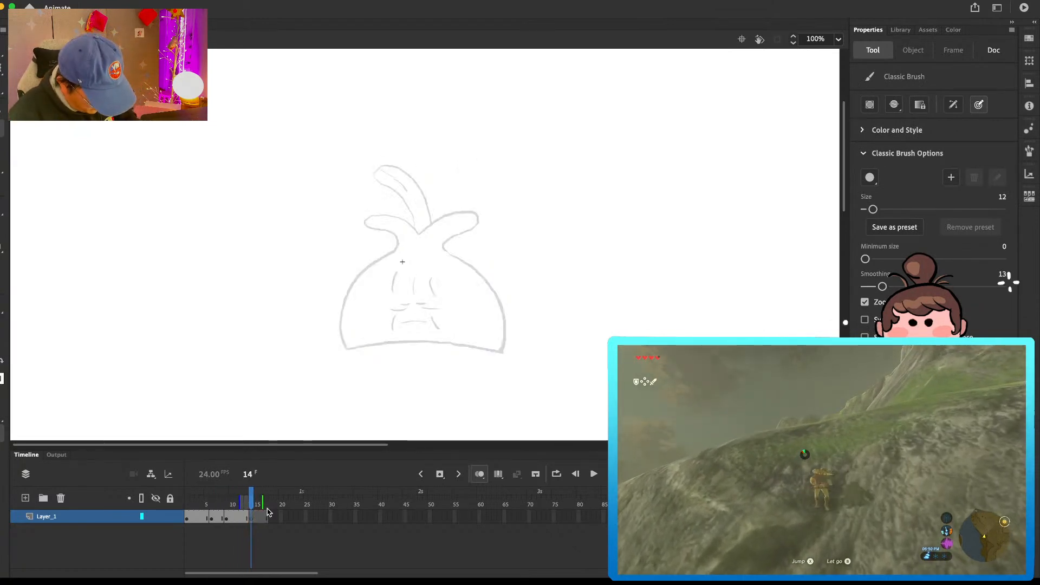
click(258, 502)
key(F5)
key(F5)
key(F5)
key(F5)
key(F5)
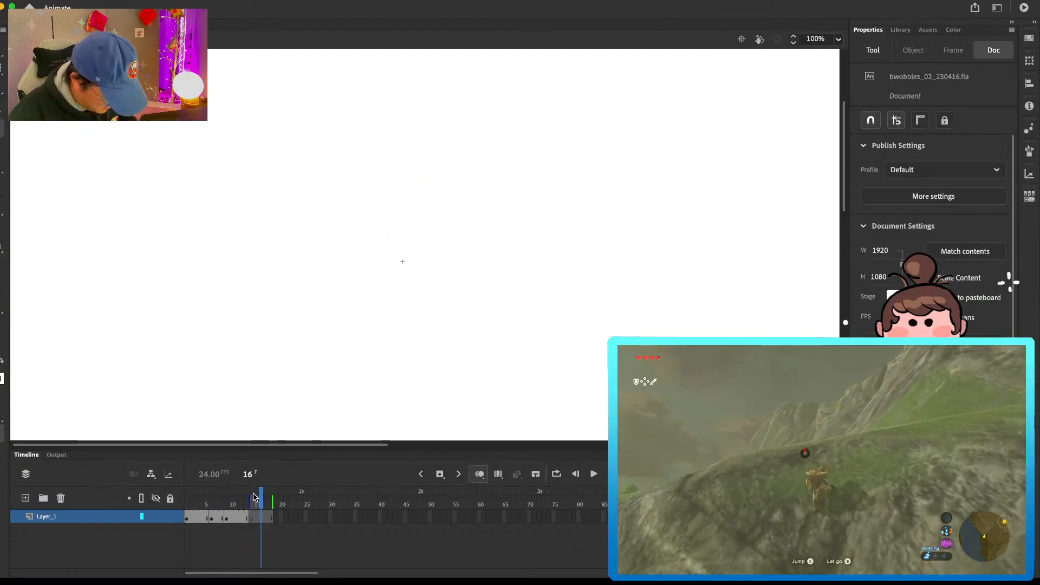
Step: Play the animation from frame 1, turn on loop playback, and preview it again
drag(254, 495, 123, 499)
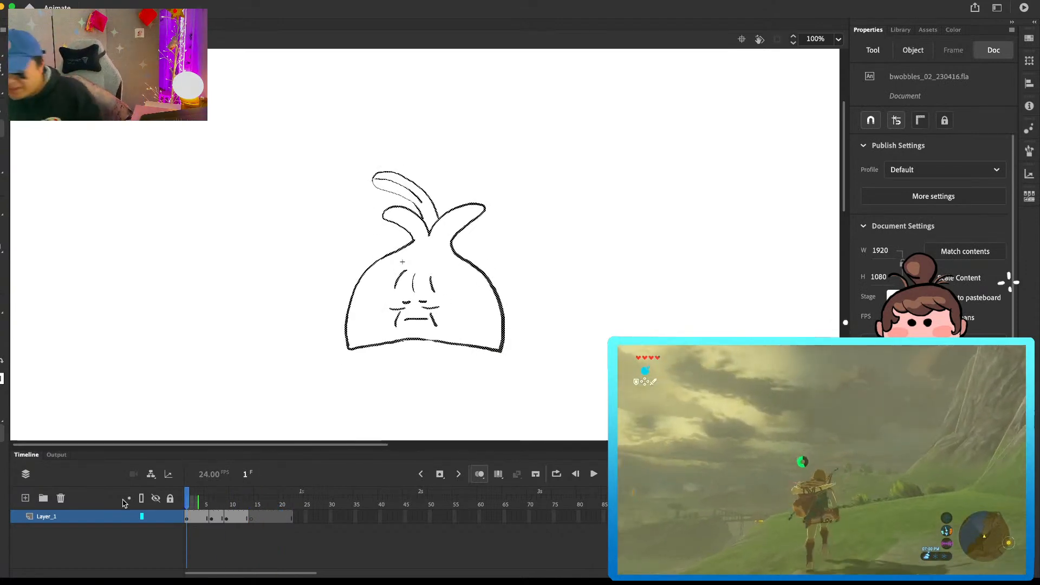
key(Return)
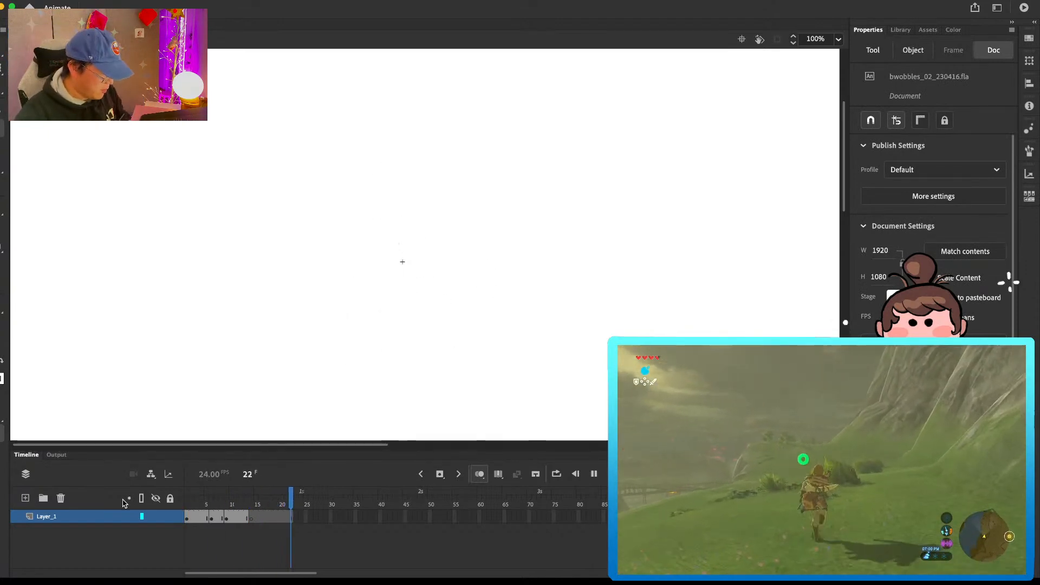
click(271, 1)
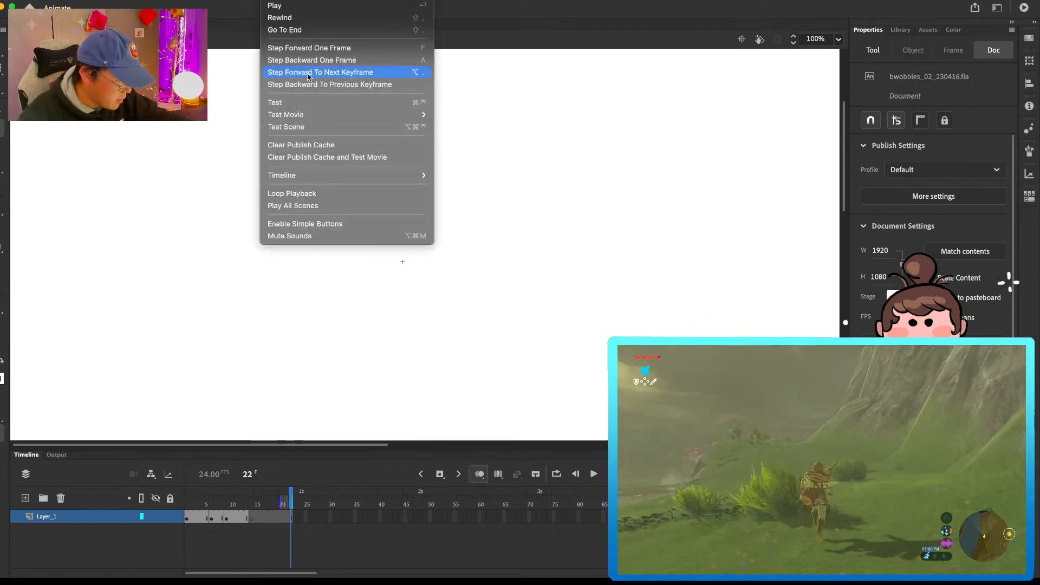
click(318, 194)
key(Return)
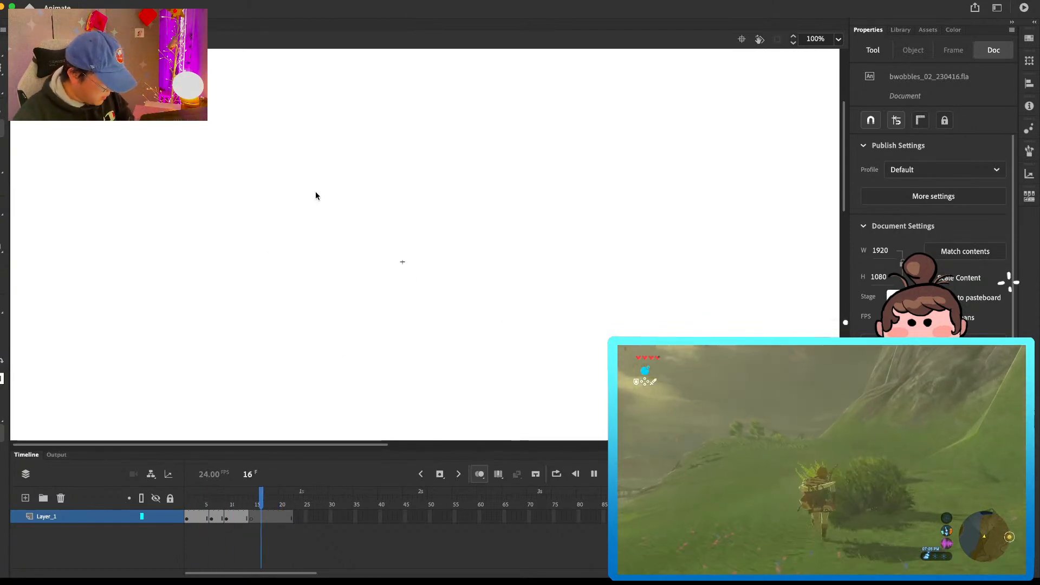
key(Return)
Step: Lengthen the first bulb drawing's hold by three frames and insert a blank keyframe at frame 6
mouse_move(188, 500)
mouse_down()
mouse_move(208, 501)
mouse_move(196, 500)
mouse_up()
key(F5)
key(F5)
key(F5)
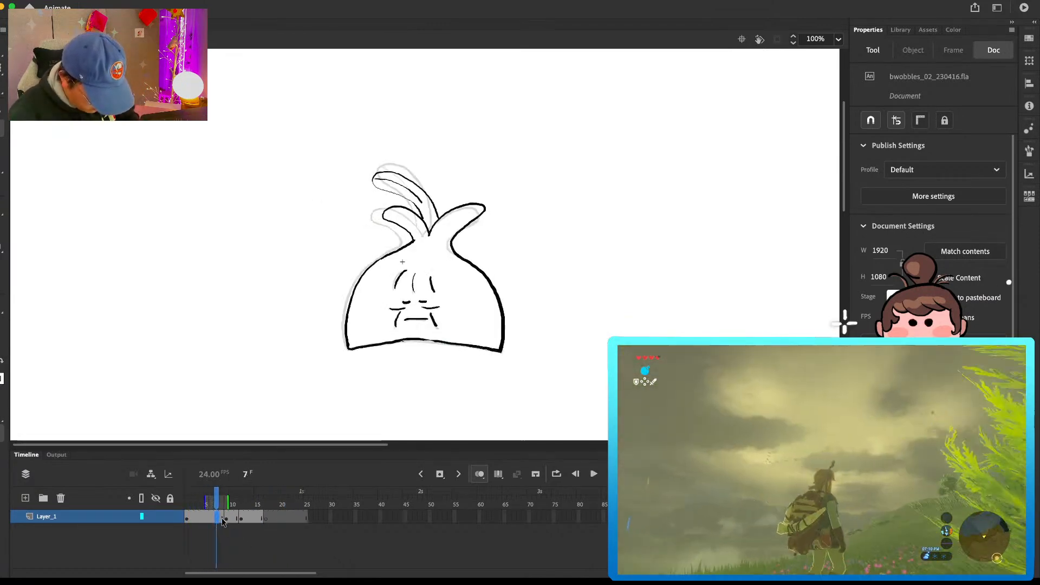
click(212, 519)
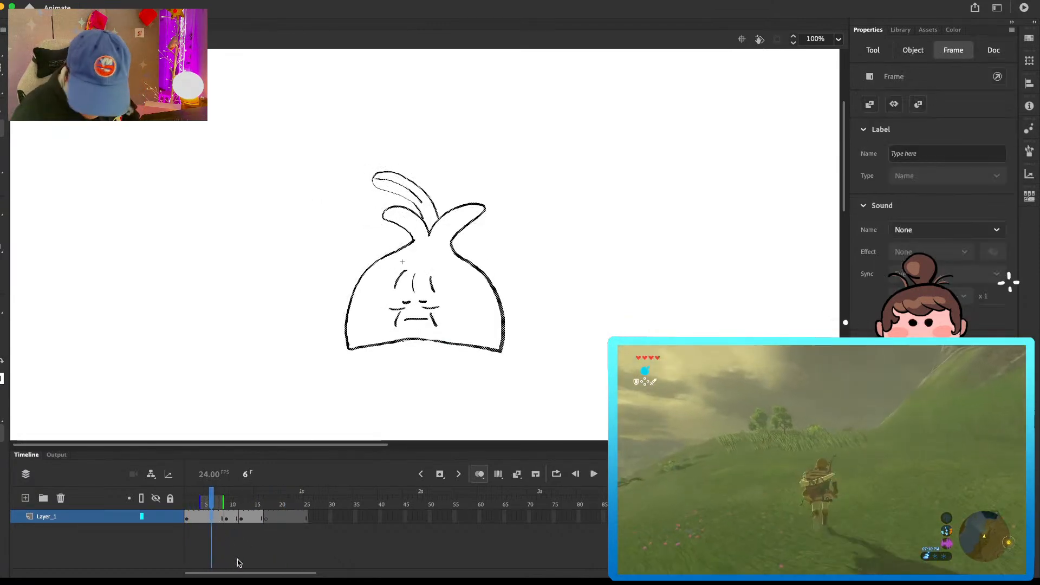
key(F7)
Step: Draw the bulb's forehead creases, closed eyes, mouth and cheek lines in black on frame 6 over the onion-skinned drawing
key(b)
mouse_move(410, 264)
mouse_down()
mouse_move(407, 286)
mouse_move(434, 293)
mouse_move(413, 297)
mouse_up()
drag(420, 296, 427, 297)
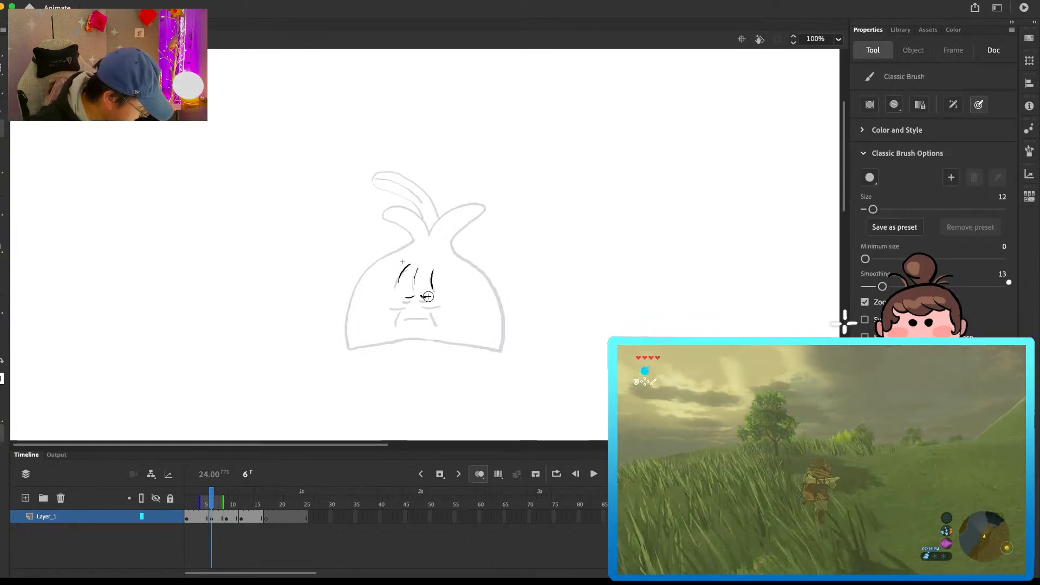
key(super+z)
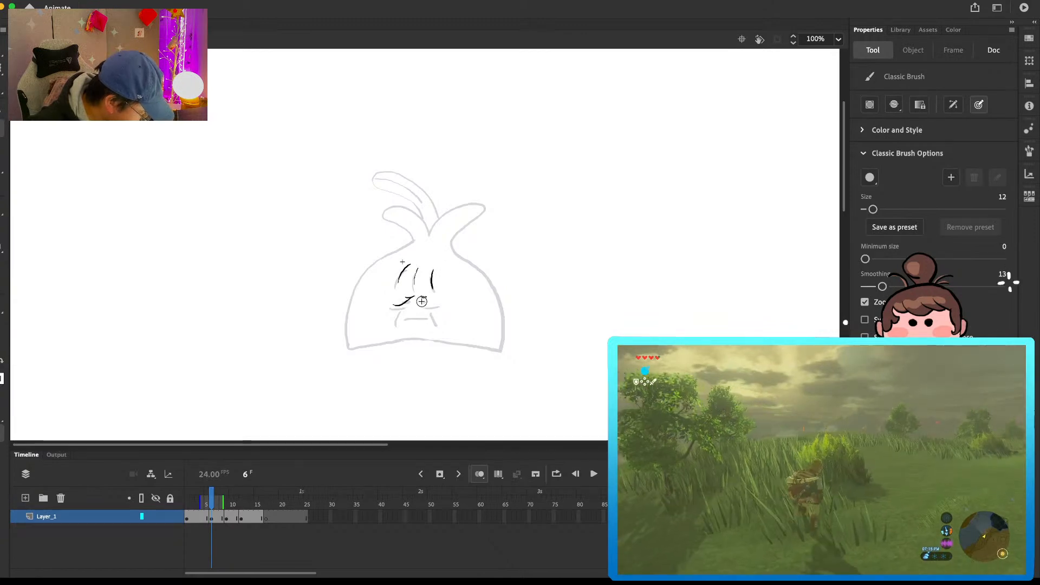
mouse_move(421, 301)
mouse_down()
mouse_move(437, 305)
mouse_move(429, 327)
mouse_move(412, 316)
mouse_move(397, 323)
mouse_up()
key(e)
key(b)
key(e)
key(b)
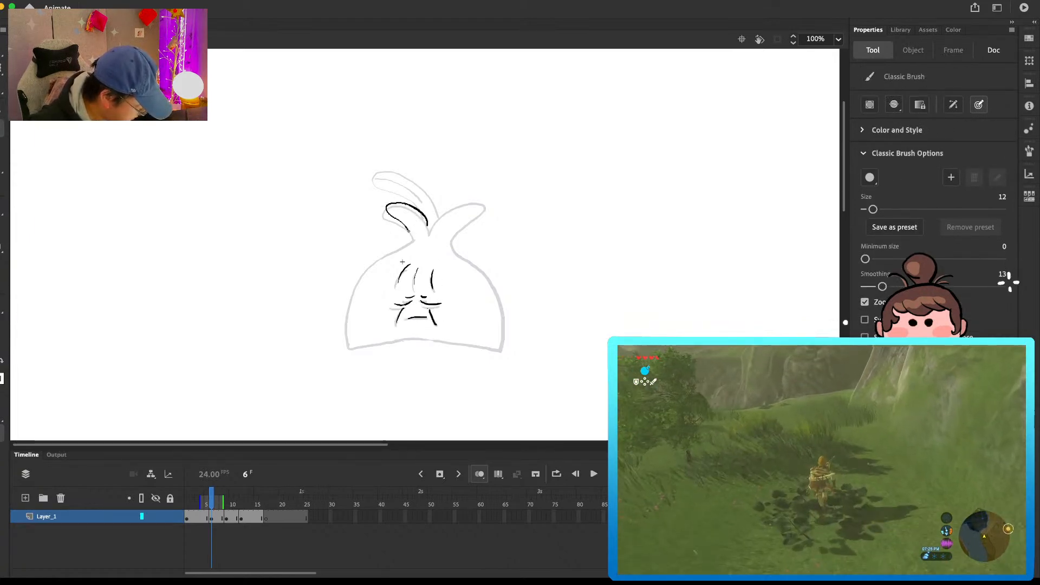
Step: Erase and redraw the upper edge and base of the small left leaf on frame 6
key(e)
mouse_move(426, 219)
mouse_down()
mouse_move(388, 206)
mouse_move(408, 223)
mouse_move(423, 215)
mouse_move(386, 210)
mouse_move(412, 240)
mouse_move(405, 209)
mouse_up()
key(b)
key(e)
key(b)
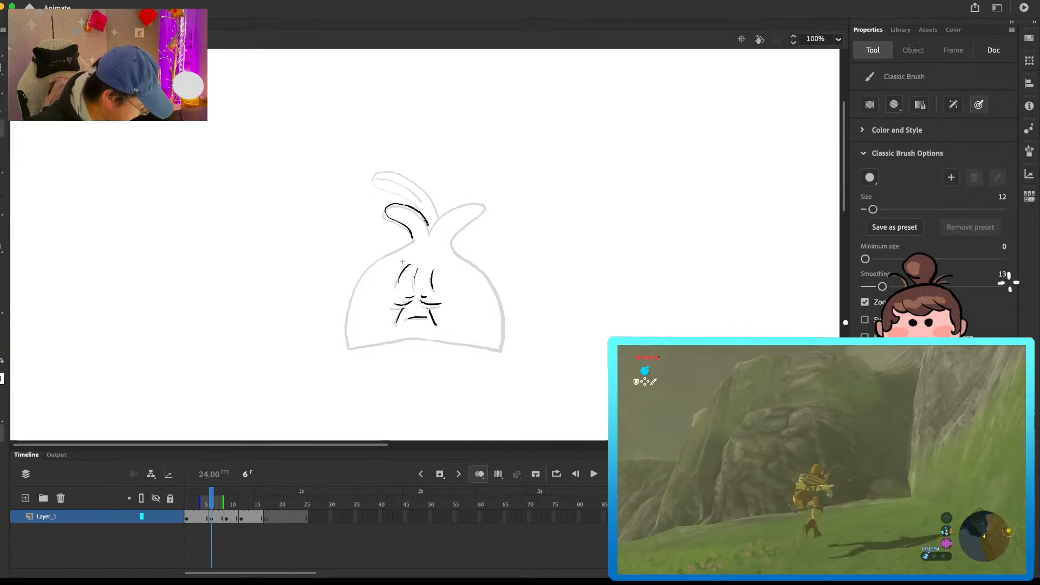
Step: Draw the right leaf and the body's right side down to the base corner on frame 6
mouse_move(436, 219)
mouse_down()
mouse_move(469, 205)
mouse_move(450, 245)
mouse_up()
key(e)
key(b)
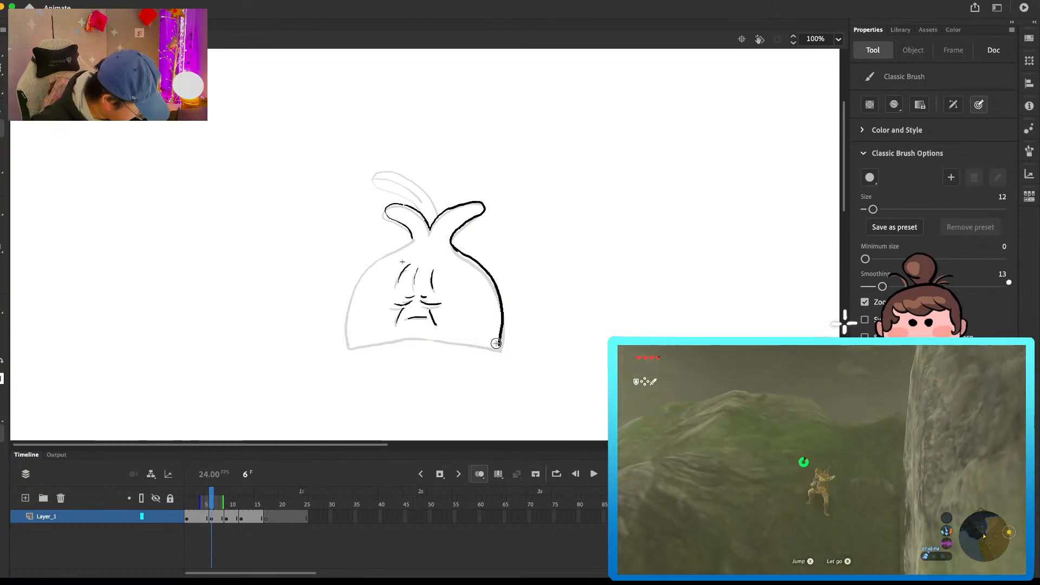
key(e)
drag(506, 328, 499, 347)
key(b)
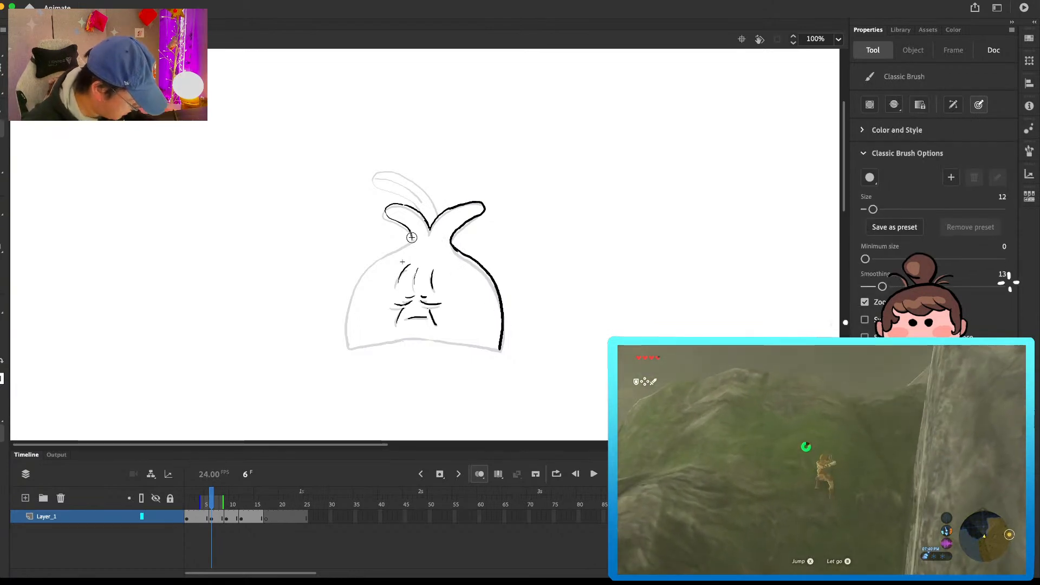
Step: Draw the body's left side, clean up its curve, and add the bottom edge on frame 6
key(super+z)
key(e)
drag(358, 285, 353, 302)
key(b)
drag(362, 277, 354, 294)
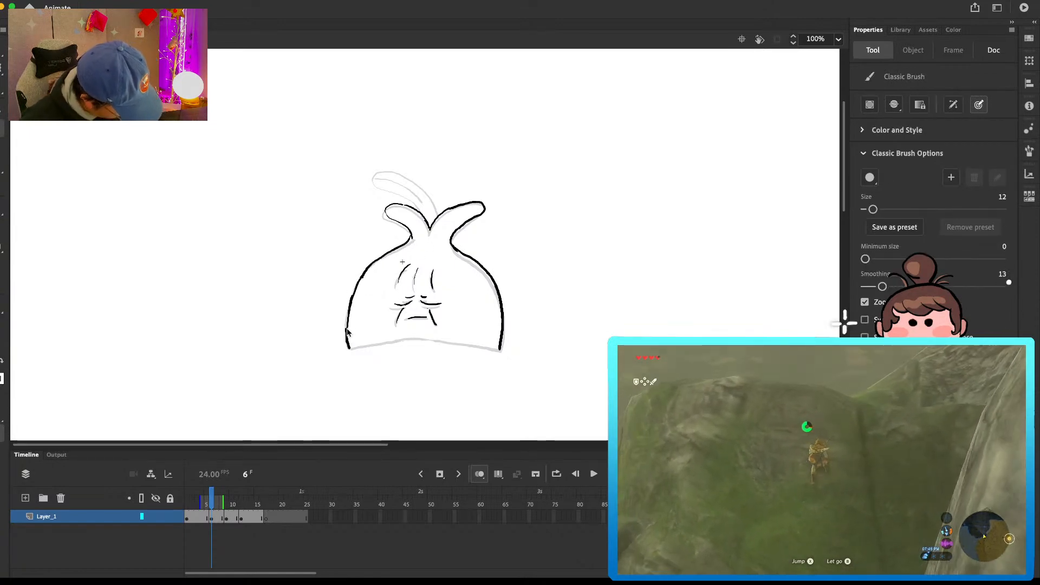
mouse_move(348, 348)
mouse_down()
mouse_move(440, 342)
mouse_move(494, 351)
mouse_up()
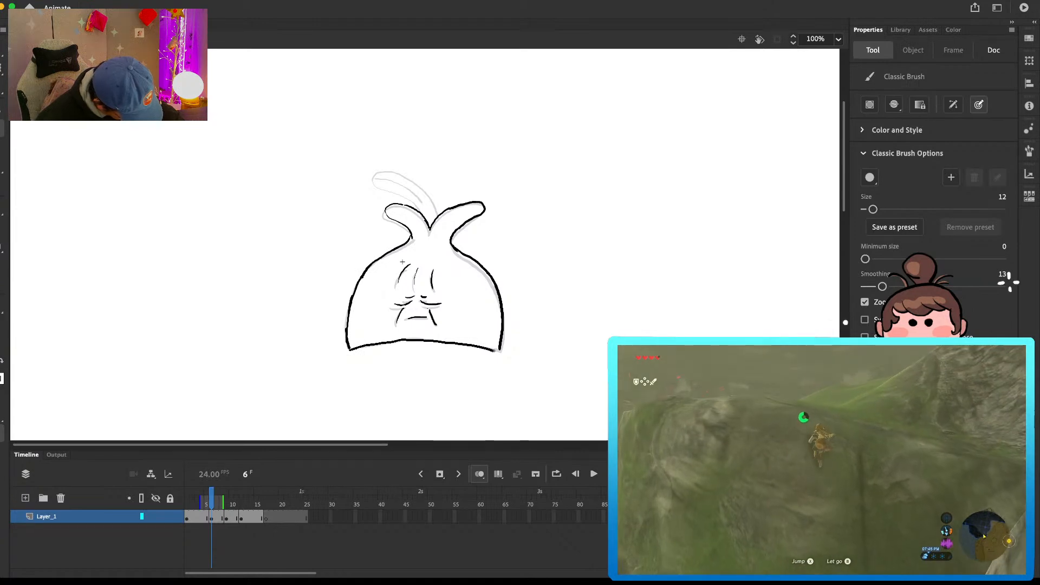
Step: Draw the tall middle leaf with its vein on frame 6
scroll(485, 282, up, 3)
mouse_move(428, 221)
mouse_down()
mouse_move(379, 223)
mouse_move(423, 250)
mouse_move(387, 224)
mouse_move(411, 228)
mouse_move(428, 243)
mouse_up()
key(e)
key(b)
key(e)
key(b)
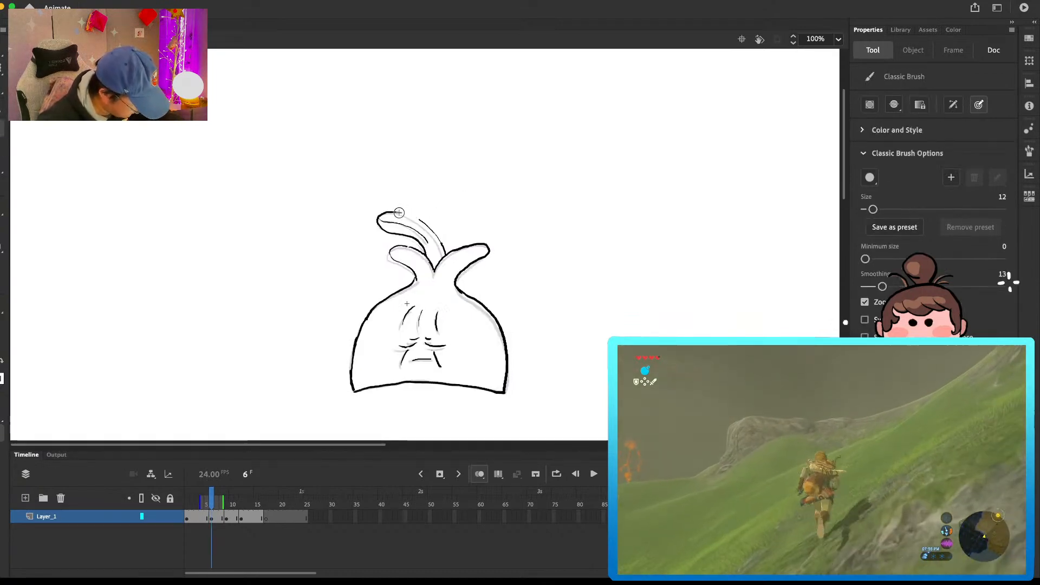
Step: Lasso the three leaves on frame 9 and shift them slightly right and up, closer to the frame 6 drawing
key(comma)
key(period)
key(period)
key(period)
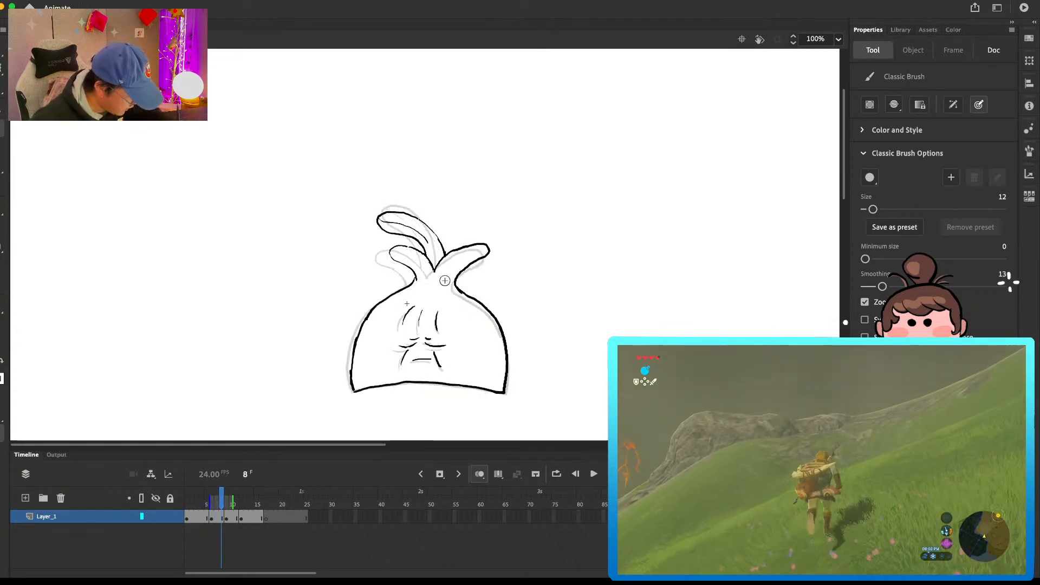
key(e)
key(period)
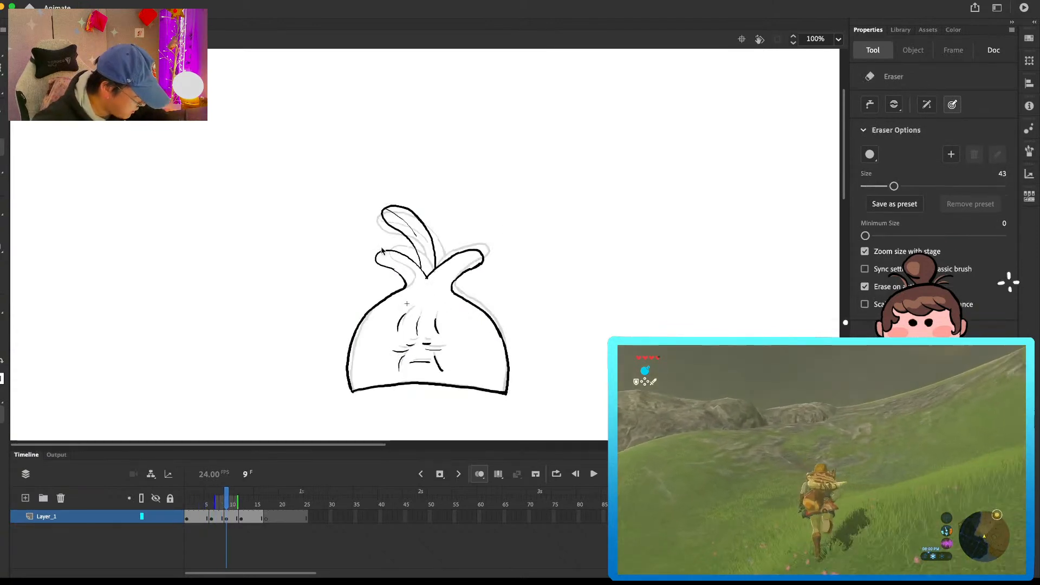
key(v)
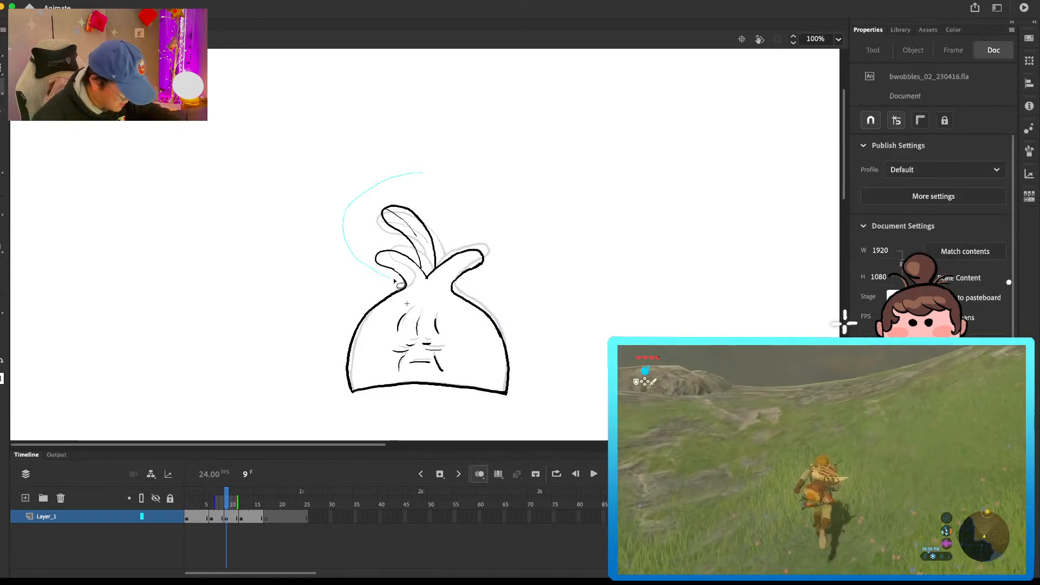
click(438, 239)
drag(434, 242, 443, 241)
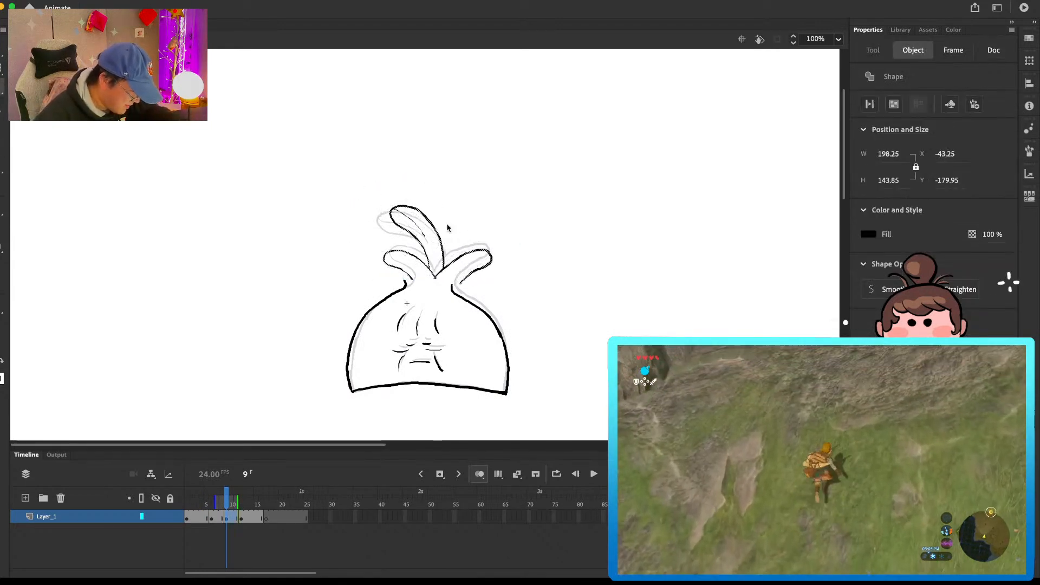
click(453, 226)
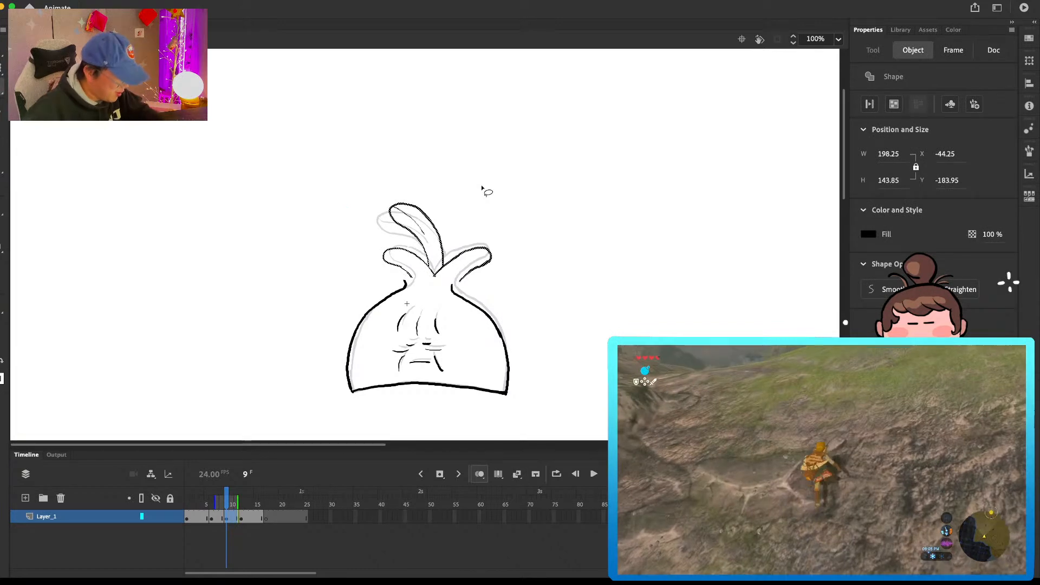
Step: Redraw the two side leaves on frame 9, rejoin them to the body, and clean up the right shoulder line
key(b)
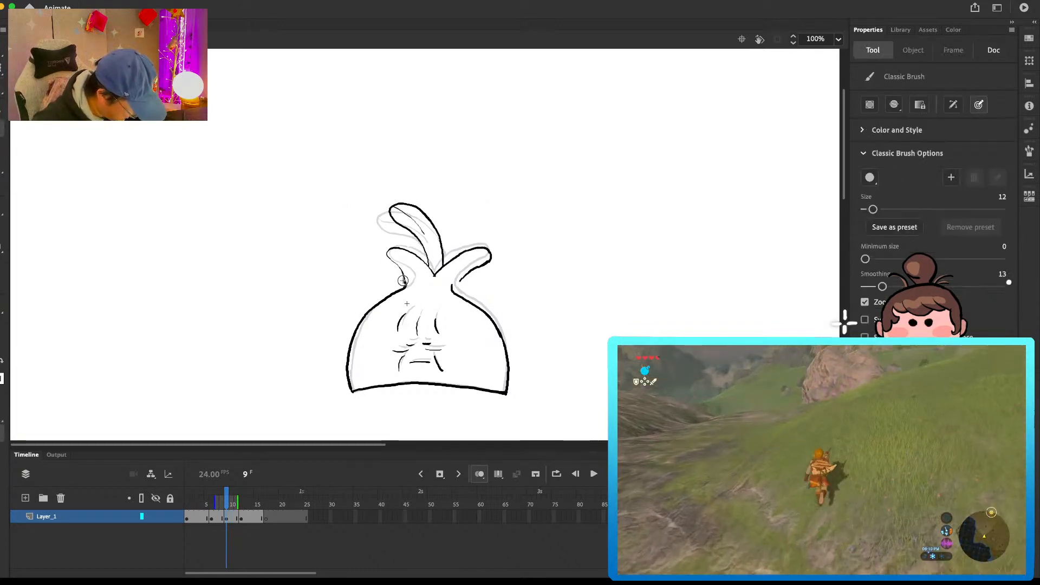
key(e)
mouse_move(490, 249)
mouse_down()
mouse_move(461, 281)
mouse_move(468, 301)
mouse_up()
key(b)
key(e)
key(b)
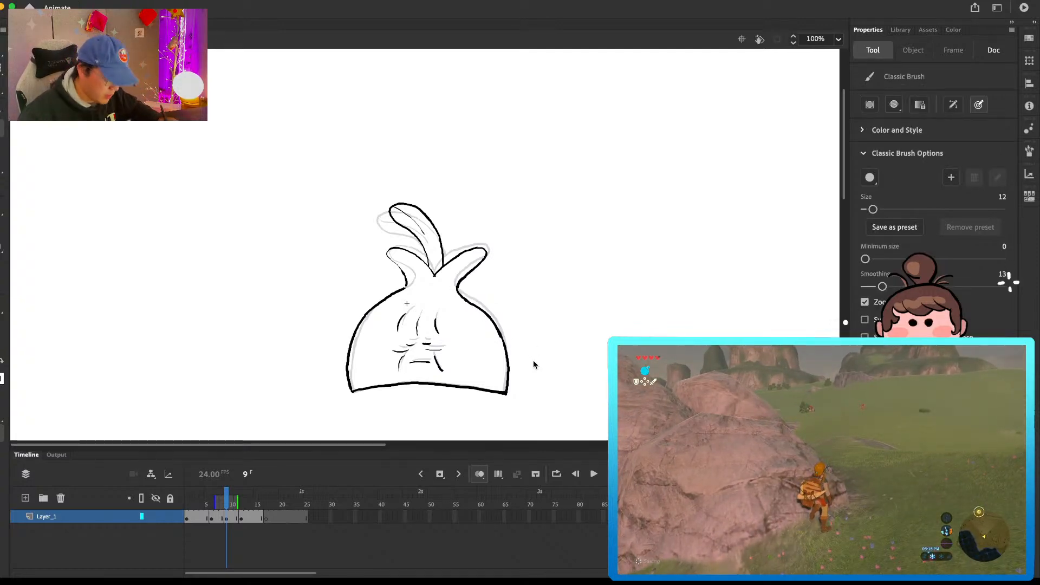
key(e)
drag(459, 294, 481, 310)
key(b)
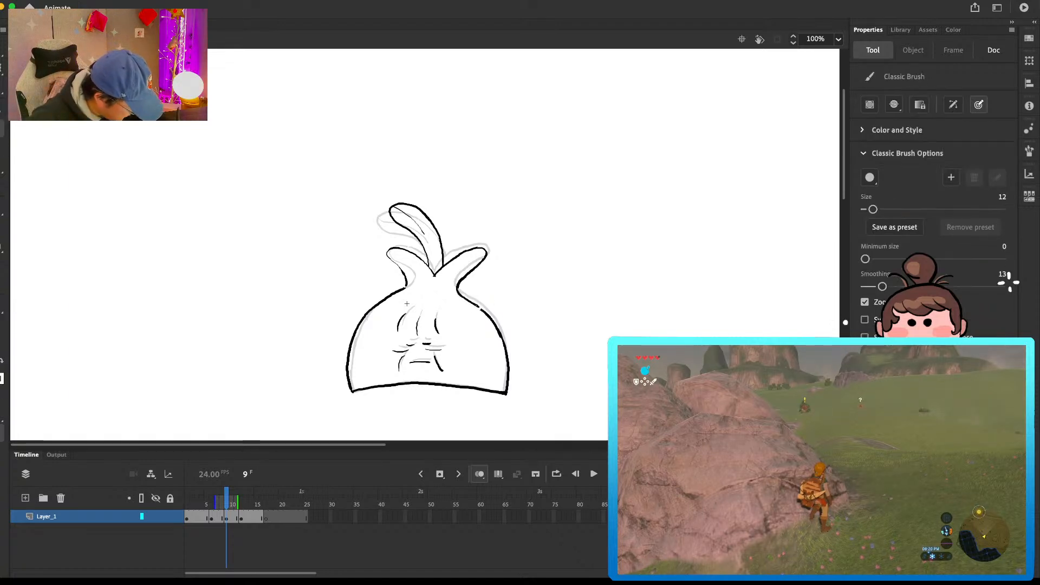
Step: Erase and redraw the underside of the right leaf and its join to the body on frame 12
key(period)
key(period)
key(period)
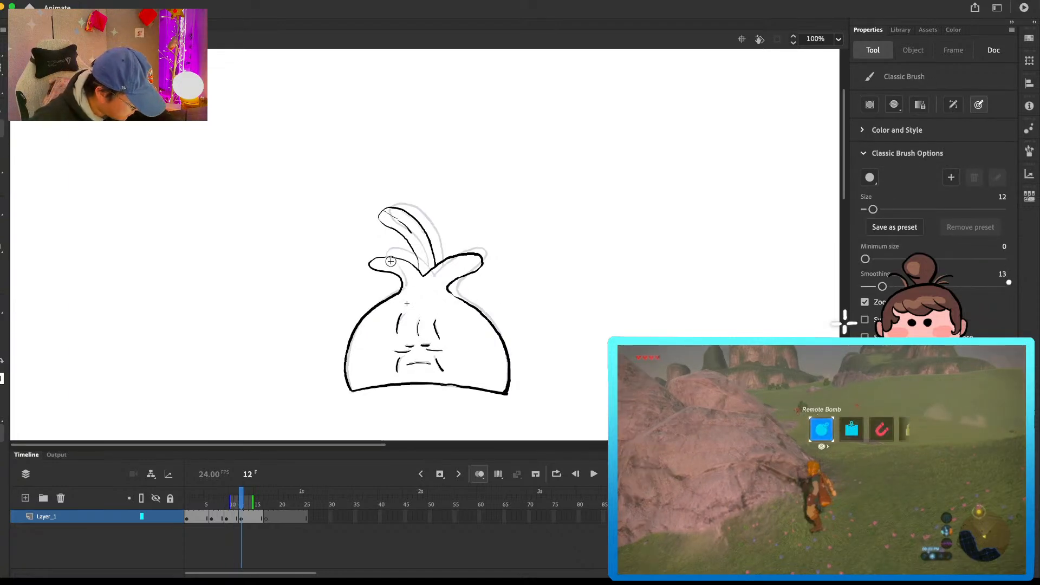
key(e)
mouse_move(449, 283)
mouse_down()
mouse_move(454, 297)
mouse_move(482, 264)
mouse_up()
key(b)
key(e)
key(b)
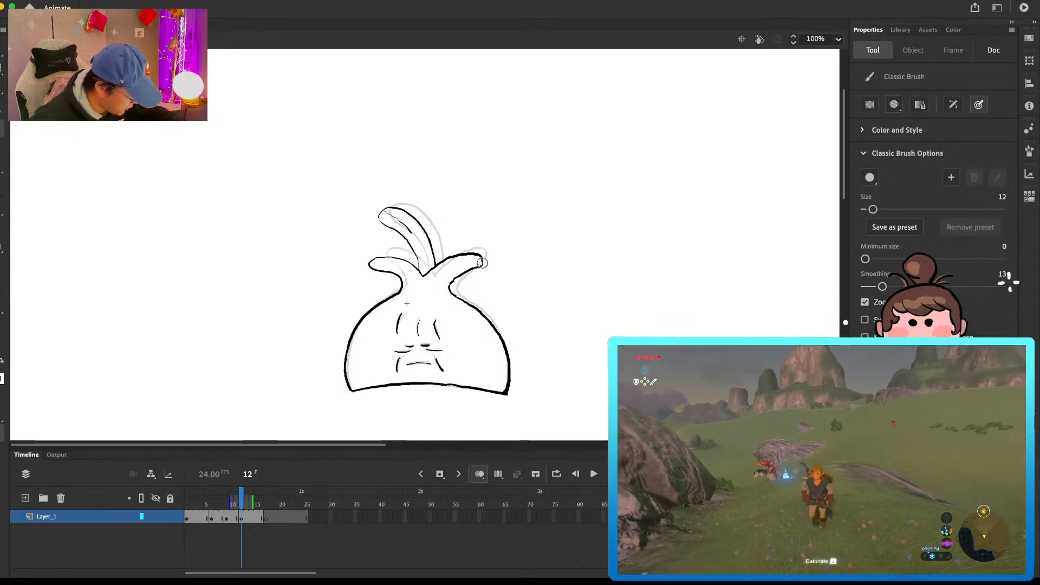
key(e)
key(b)
key(e)
key(b)
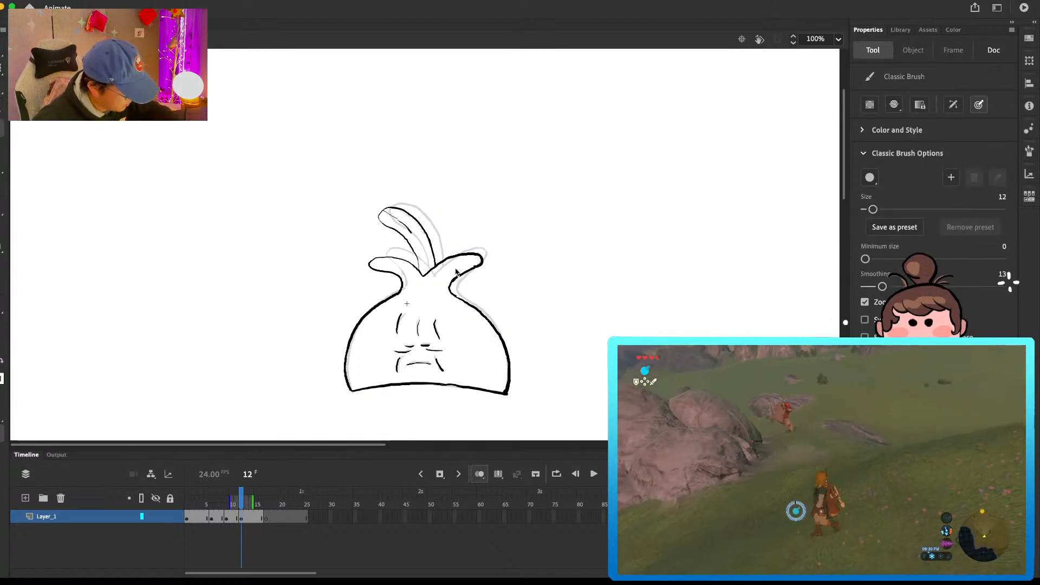
key(e)
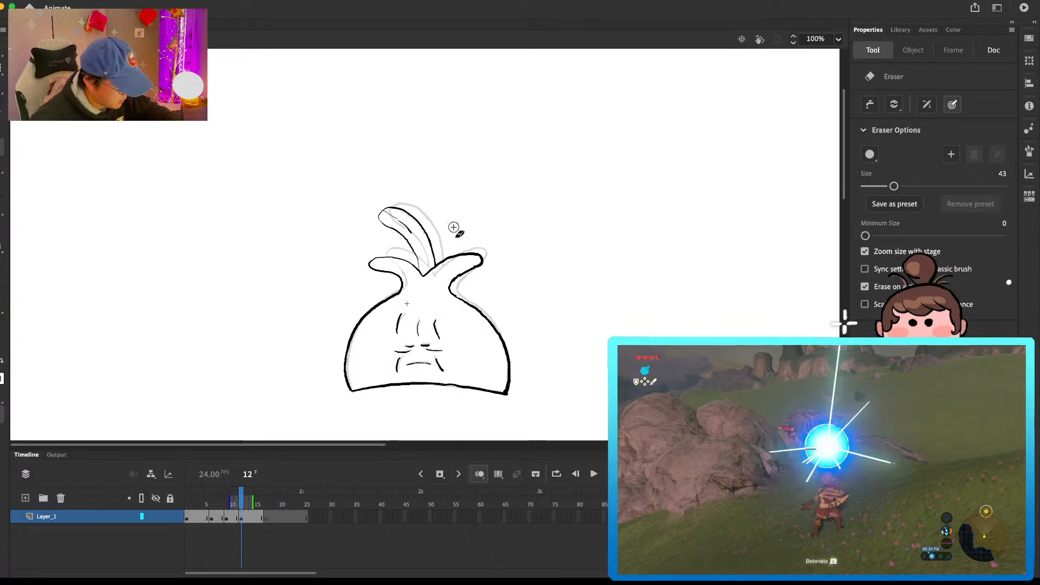
Step: Draw the left and right side leaves on the blank keyframe at frame 17, slightly lower than the onion-skinned drawing
key(shift+period)
key(b)
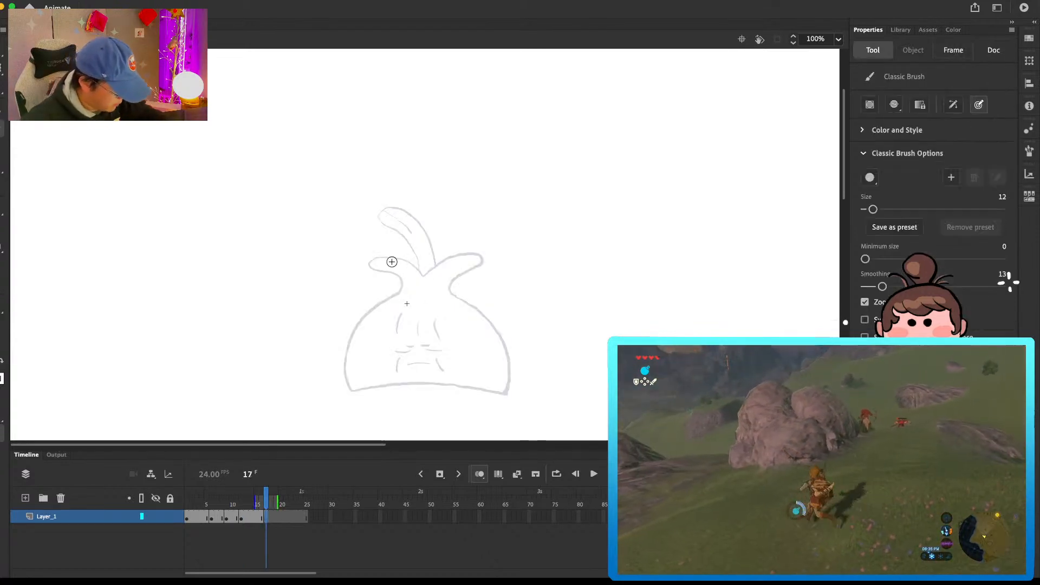
drag(401, 290, 368, 270)
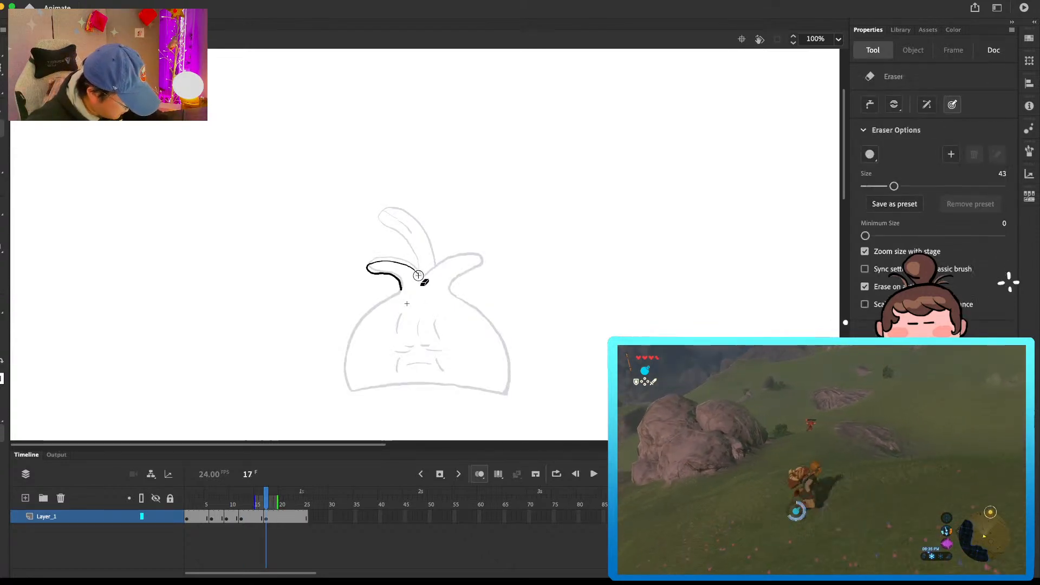
key(e)
key(b)
drag(410, 265, 421, 278)
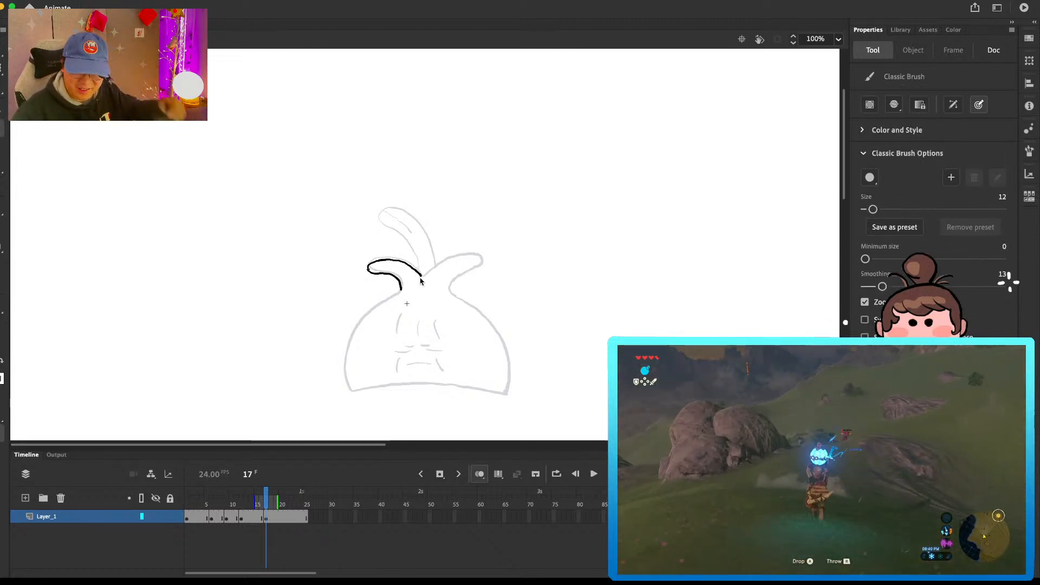
mouse_move(422, 277)
mouse_down()
mouse_move(463, 257)
mouse_move(482, 267)
mouse_move(452, 284)
mouse_move(415, 231)
mouse_move(386, 215)
mouse_move(378, 226)
mouse_move(418, 270)
mouse_up()
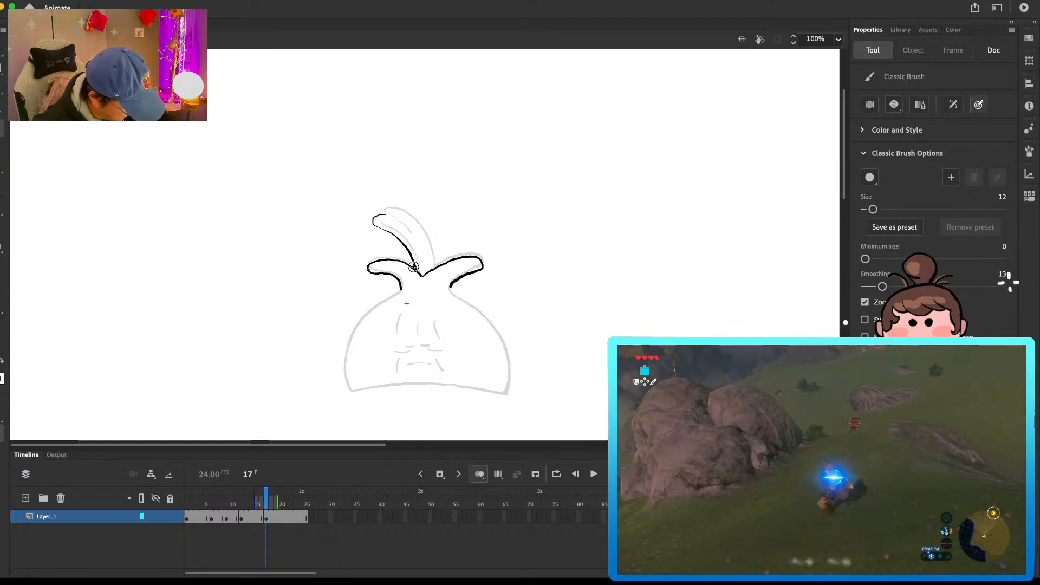
Step: Draw the tall middle leaf with its vein on frame 17, bent further left than on the previous drawing
mouse_move(378, 217)
mouse_down()
mouse_move(410, 223)
mouse_move(432, 270)
mouse_move(379, 218)
mouse_up()
key(e)
key(b)
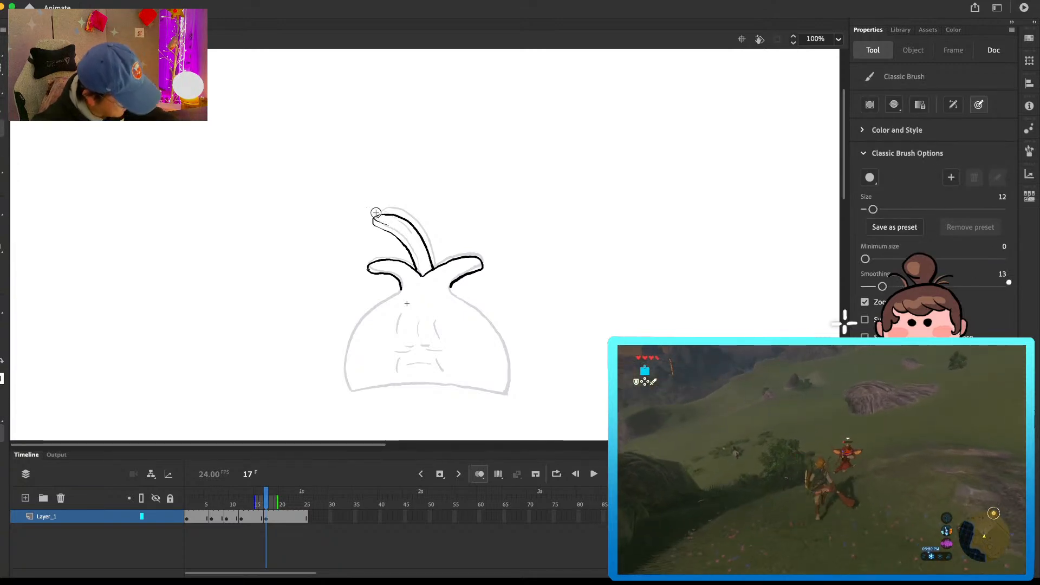
drag(375, 219, 402, 236)
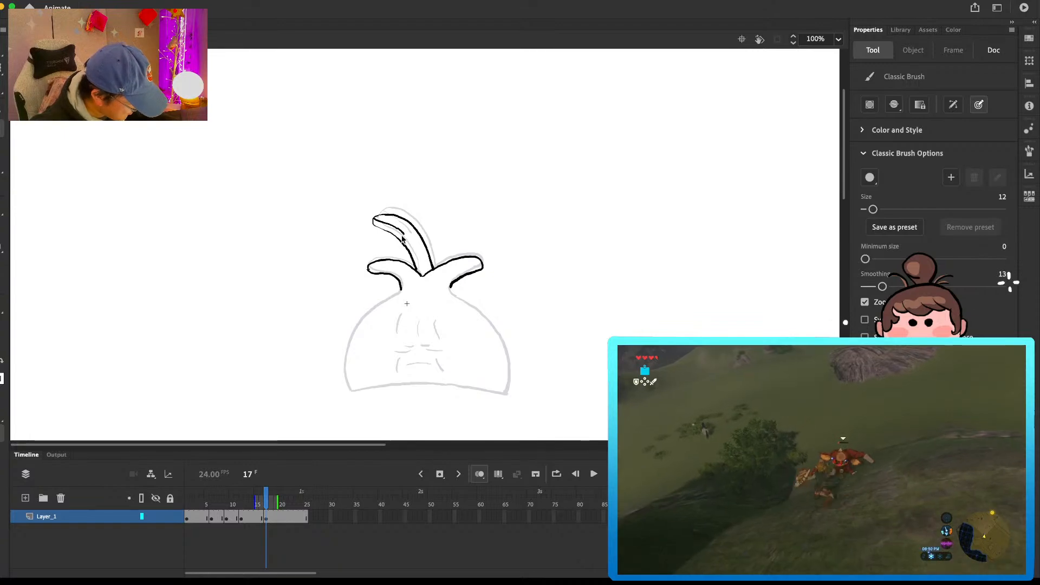
Step: Draw the bulb's body outline and its eyes, forehead creases, mouth and cheek lines on frame 17
mouse_move(400, 294)
mouse_down()
mouse_move(365, 318)
mouse_move(399, 292)
mouse_move(346, 349)
mouse_move(352, 389)
mouse_up()
key(super+z)
key(super+z)
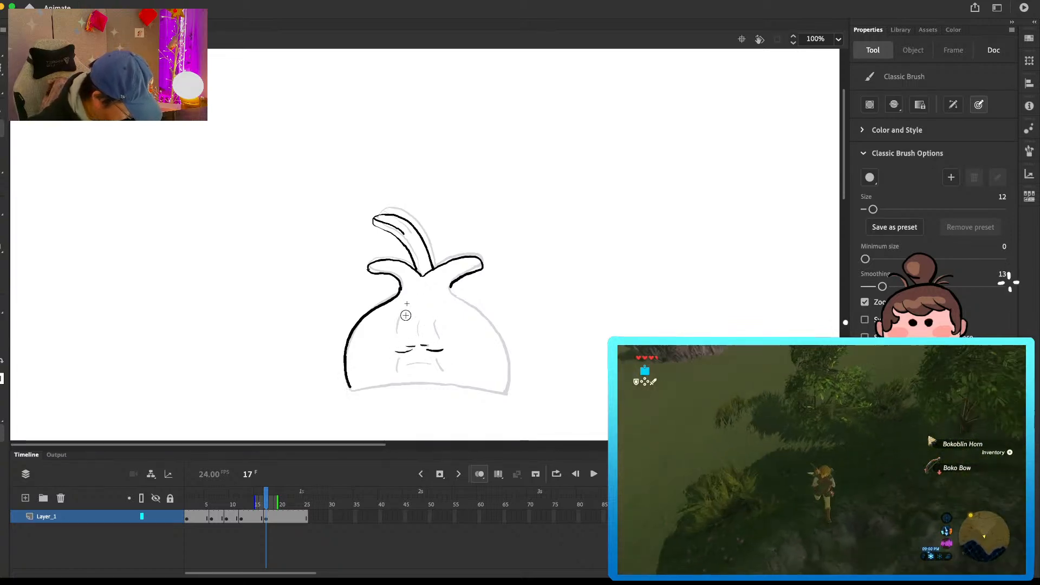
mouse_move(418, 321)
mouse_down()
mouse_move(419, 337)
mouse_move(442, 340)
mouse_move(396, 373)
mouse_move(440, 367)
mouse_up()
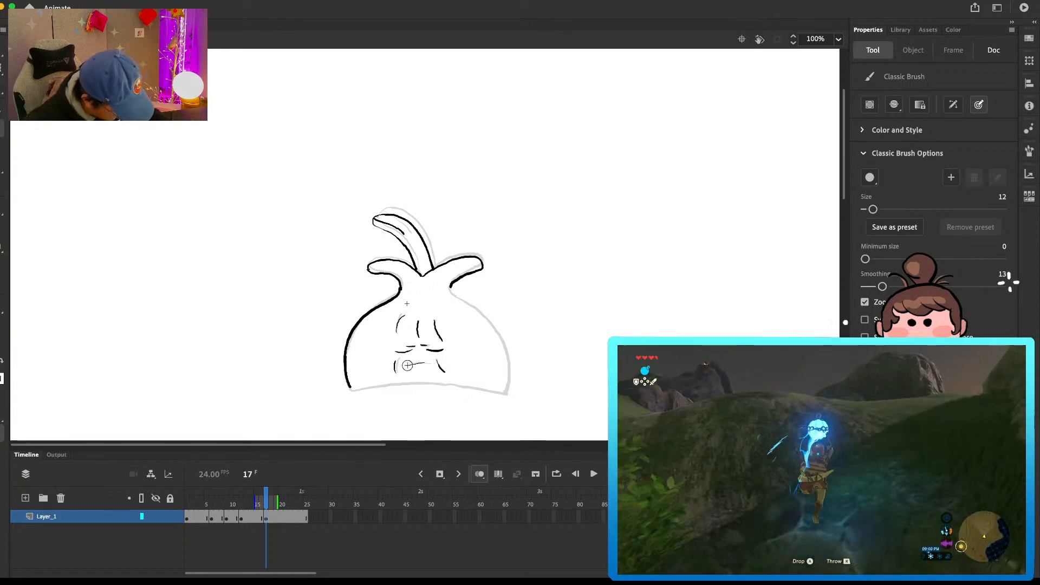
key(super+z)
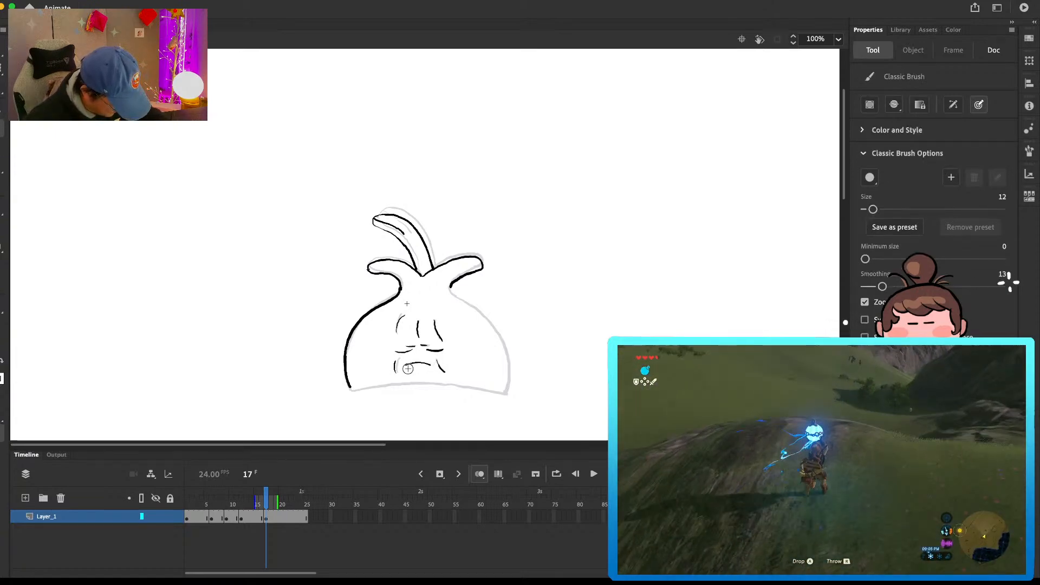
drag(350, 388, 389, 385)
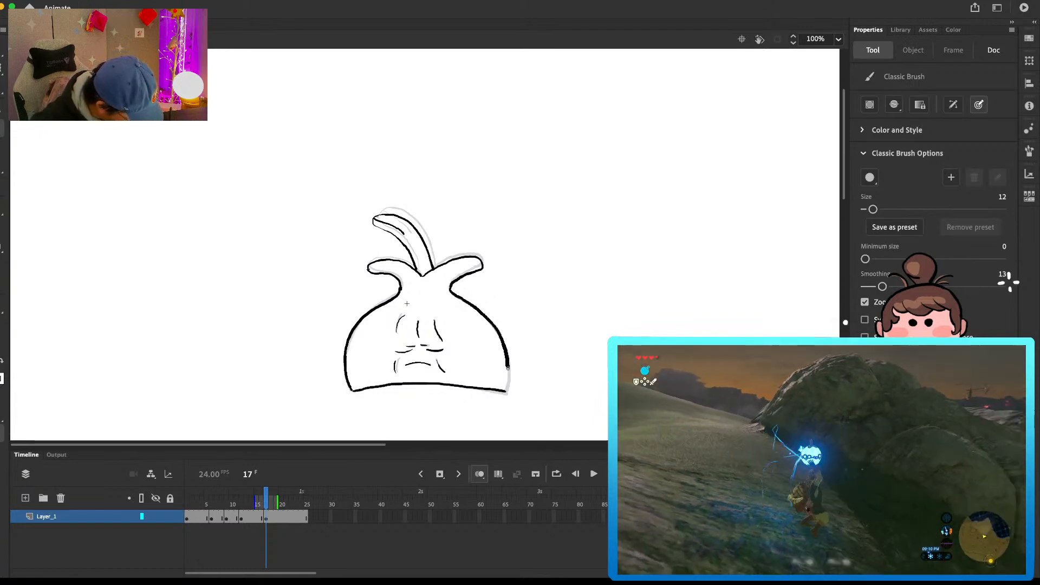
drag(508, 364, 510, 392)
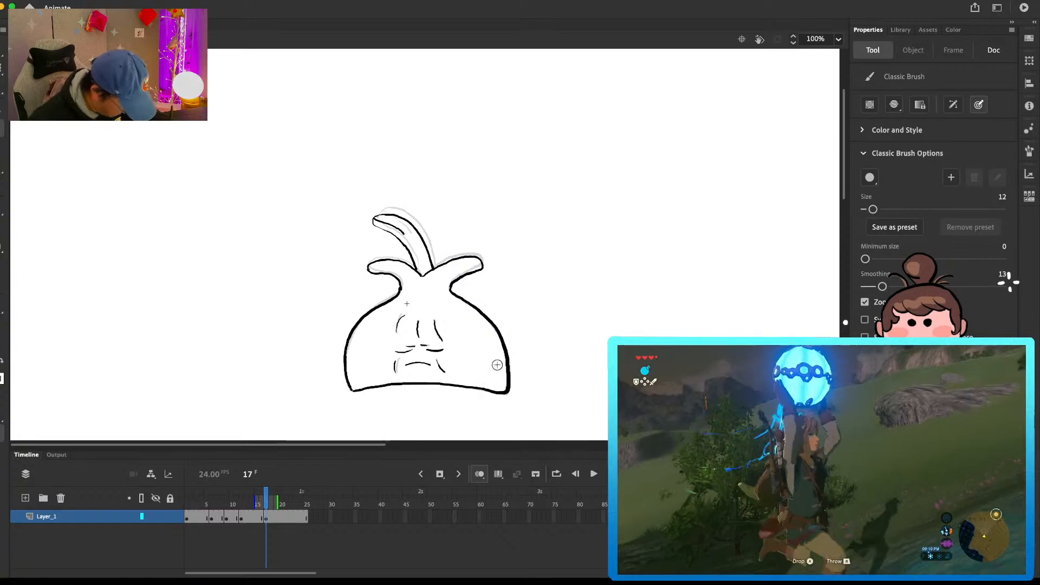
Step: Insert a blank keyframe at frame 22, play the animation, and return the playhead to frame 6
click(291, 522)
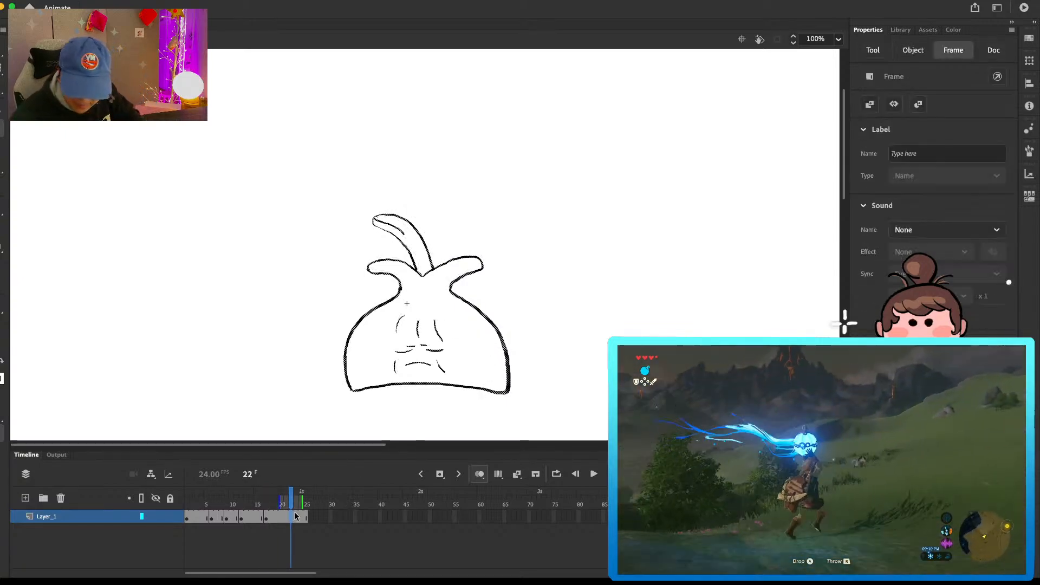
key(Return)
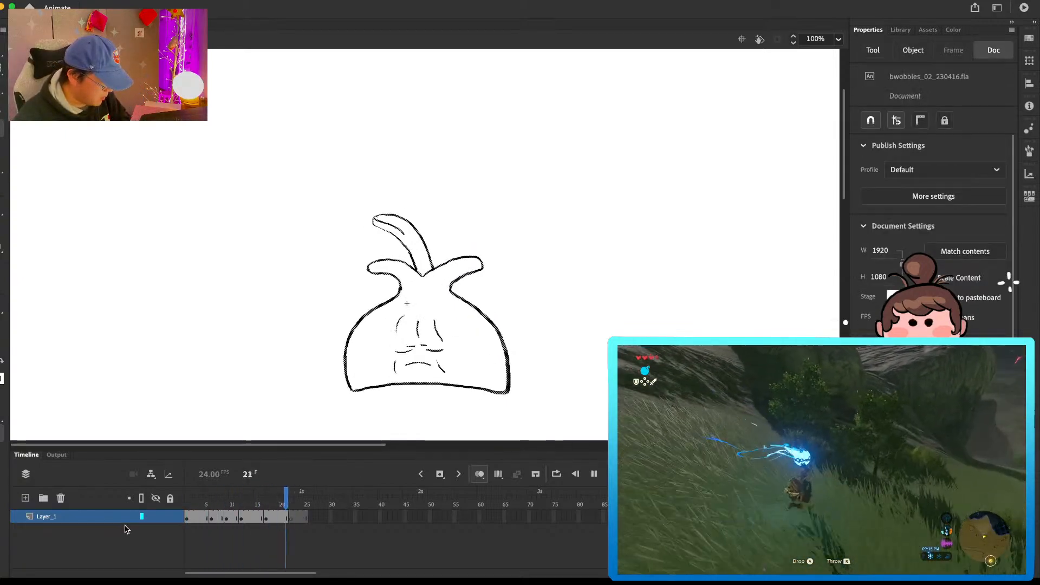
key(Return)
mouse_move(212, 506)
mouse_down()
mouse_move(198, 504)
mouse_move(209, 504)
mouse_up()
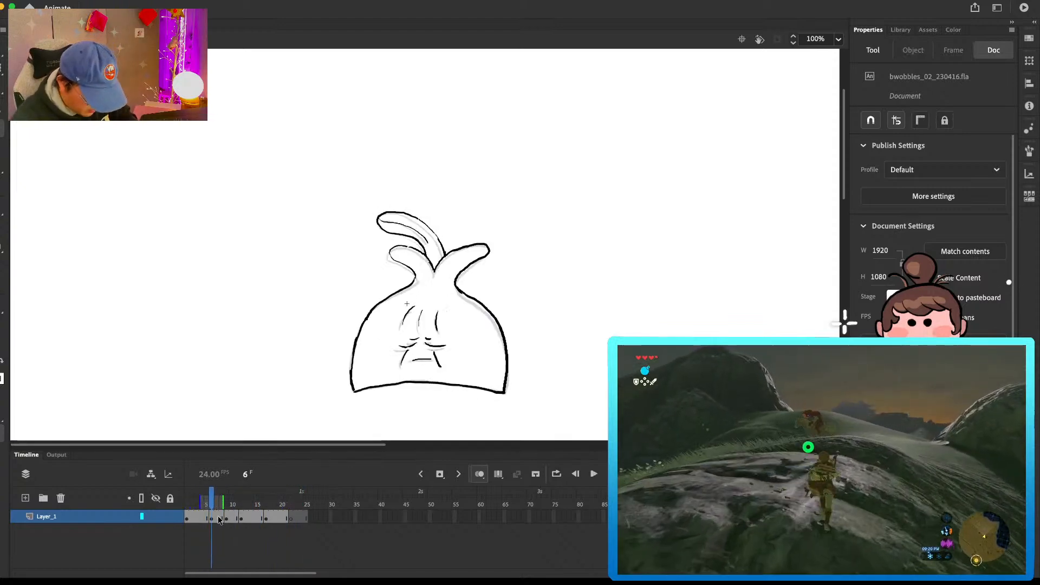
Step: Delete the in-between drawing held on frames 6 to 8 and play the shortened animation
click(222, 519)
key(shift+F5)
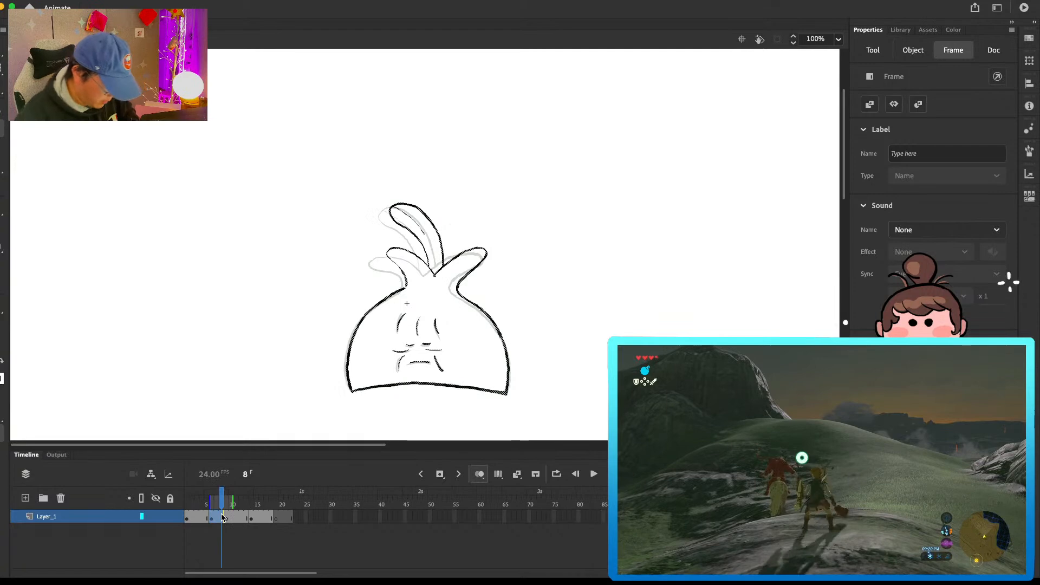
key(Return)
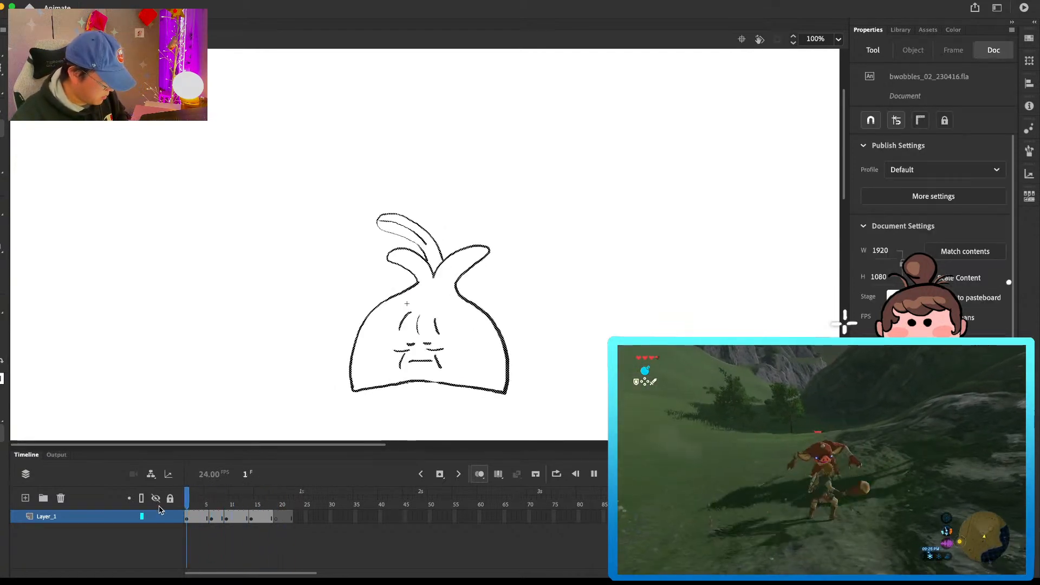
Step: Extend the hold of the drawing that starts at frame 6 by one frame
click(217, 505)
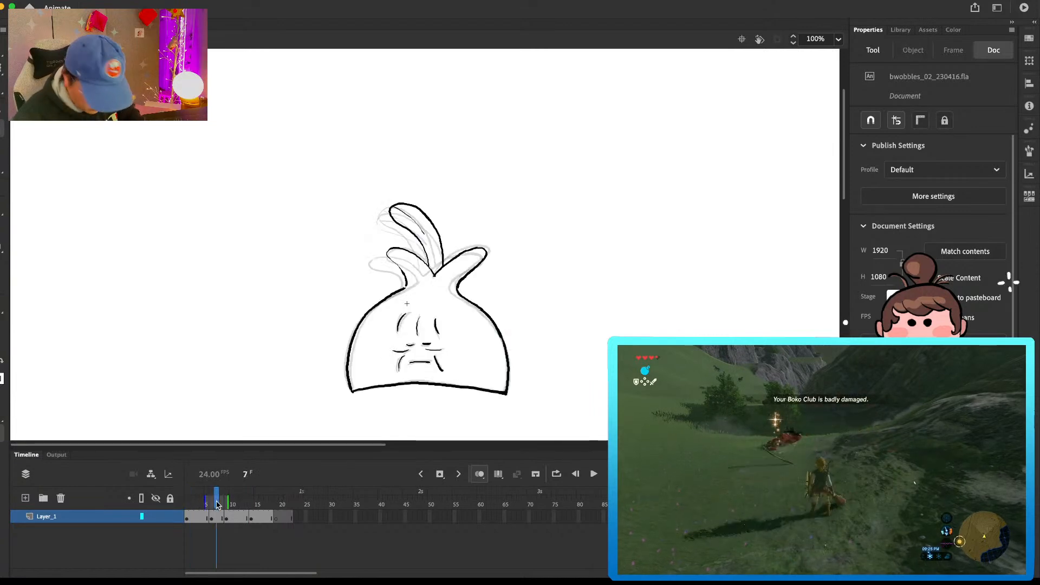
key(F5)
key(comma)
key(comma)
key(comma)
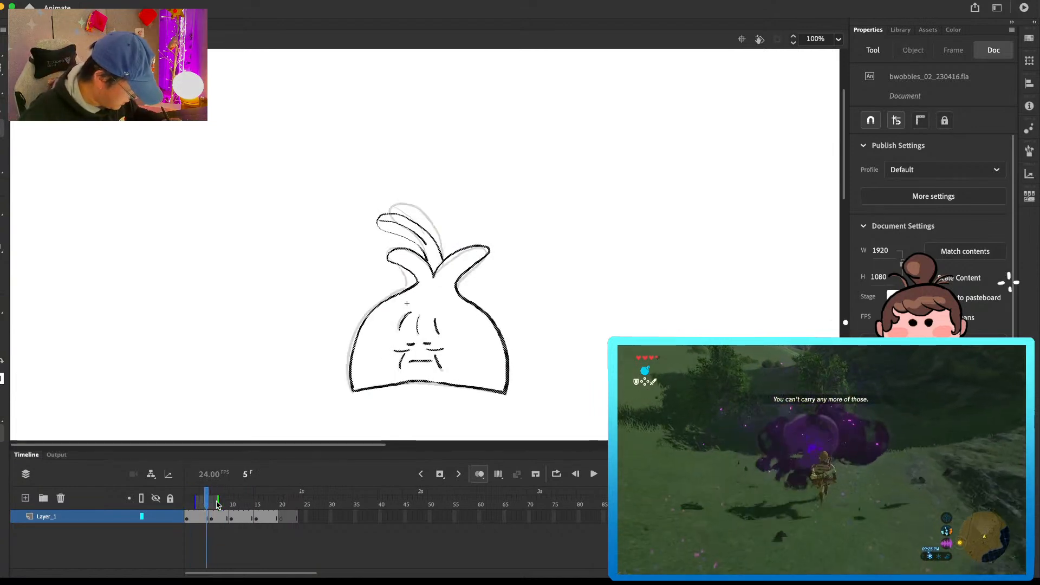
Step: Redraw the left leaf's lower edge and its join to the body on frame 6
key(period)
key(b)
mouse_move(401, 291)
mouse_down()
mouse_move(410, 286)
mouse_move(394, 262)
mouse_up()
key(e)
key(b)
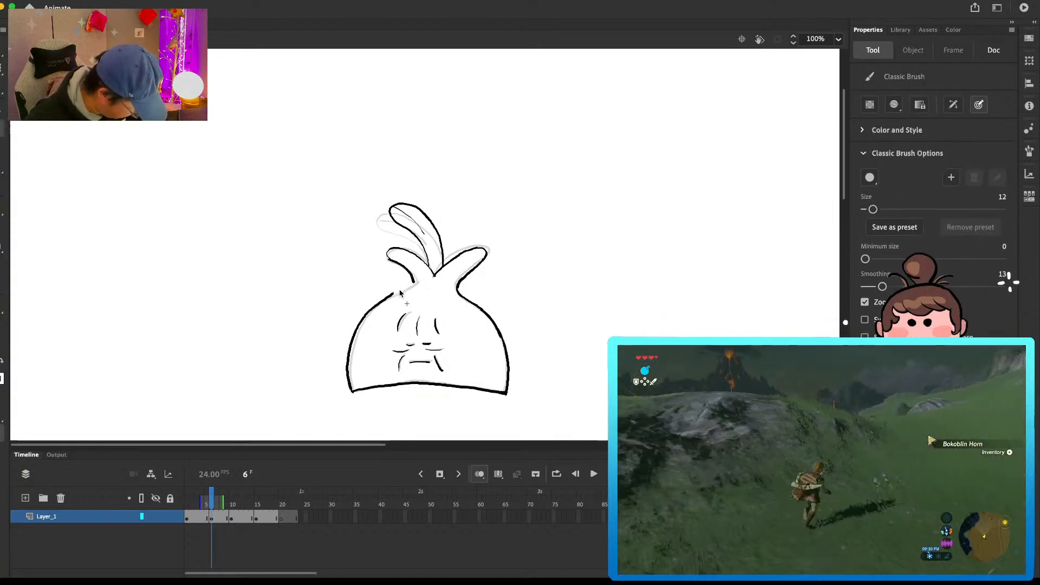
Step: Draw the left and right side leaves on the blank keyframe at frame 20, following the onion-skinned drawing
key(period)
key(period)
key(period)
key(period)
key(period)
key(period)
key(period)
key(period)
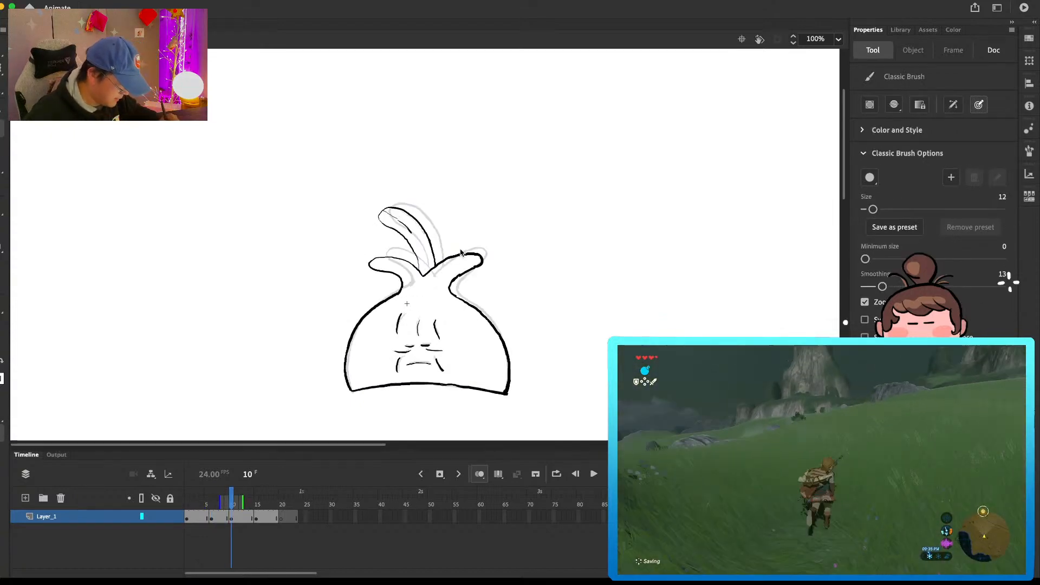
key(period)
key(period)
key(period)
key(period)
key(period)
key(period)
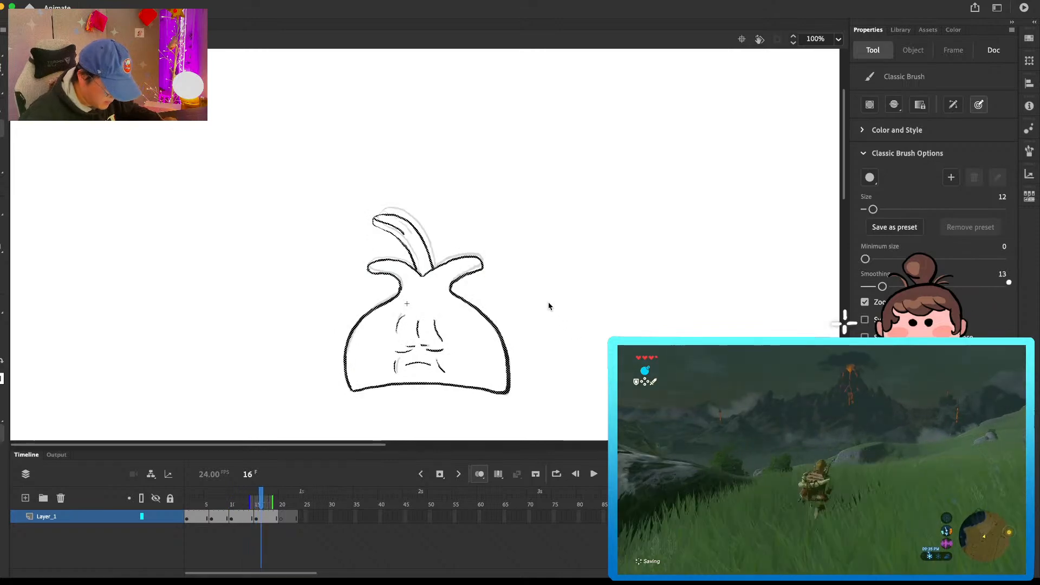
mouse_move(411, 268)
mouse_down()
mouse_move(368, 271)
mouse_move(406, 263)
mouse_move(368, 269)
mouse_move(396, 281)
mouse_move(479, 262)
mouse_move(451, 264)
mouse_up()
key(ctrl+z)
key(e)
key(b)
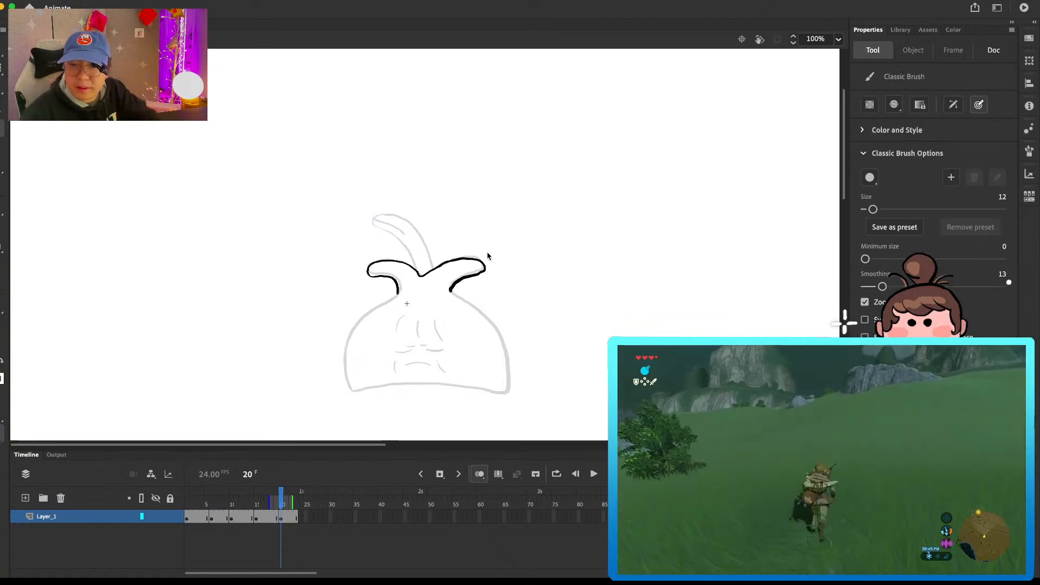
Step: Clean up the right leaf's tip and the left leaf's lower edge near the neck on frame 20
drag(487, 270, 477, 276)
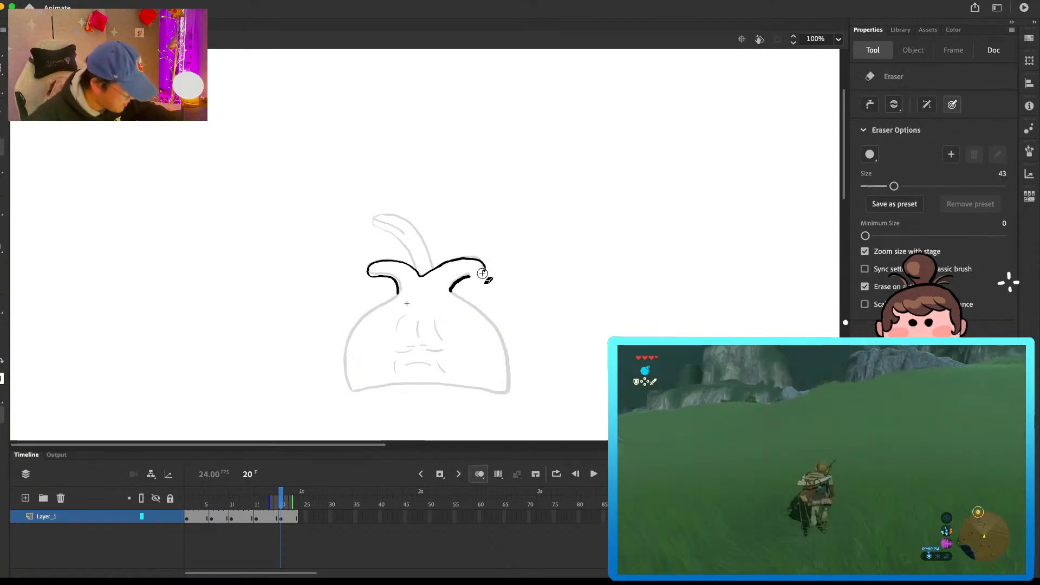
key(e)
drag(399, 293, 398, 281)
key(b)
scroll(398, 290, down, 3)
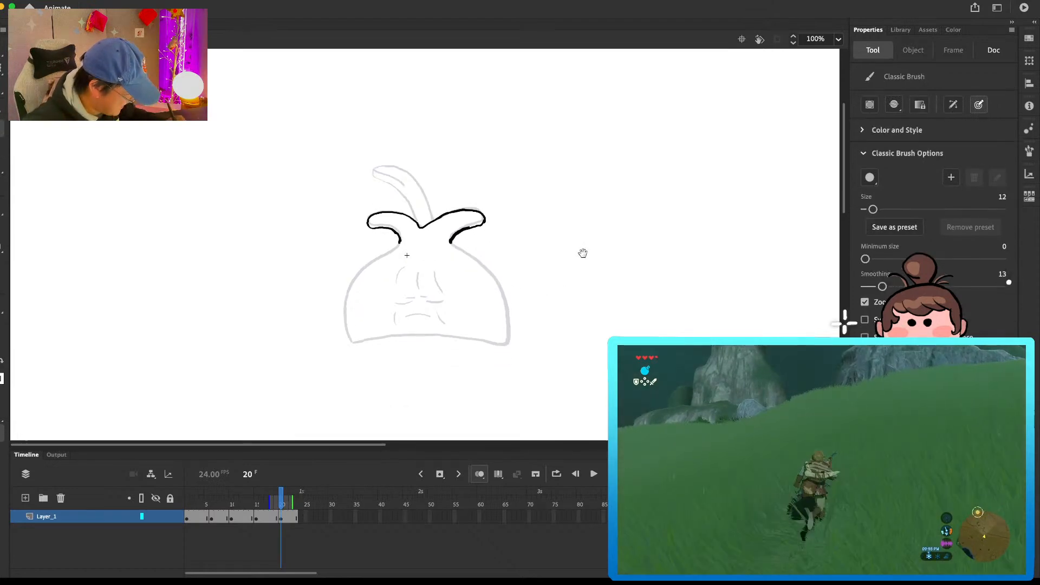
key(e)
key(b)
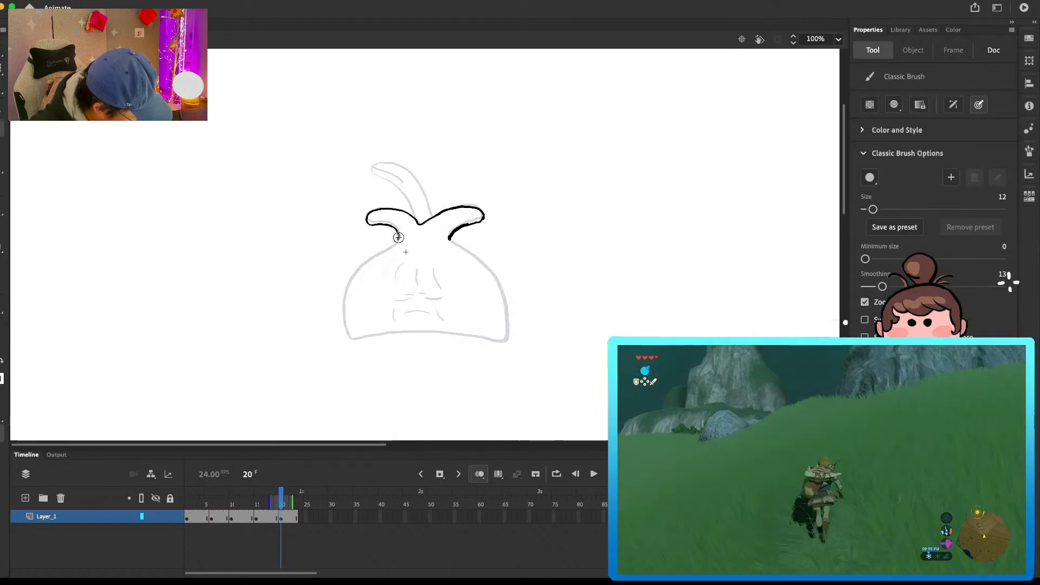
Step: Draw the bulb's body outline on frame 20, from the left neck around the bottom edge and up the right side
mouse_move(399, 238)
mouse_down()
mouse_move(353, 272)
mouse_move(349, 335)
mouse_move(433, 330)
mouse_up()
drag(491, 339, 505, 341)
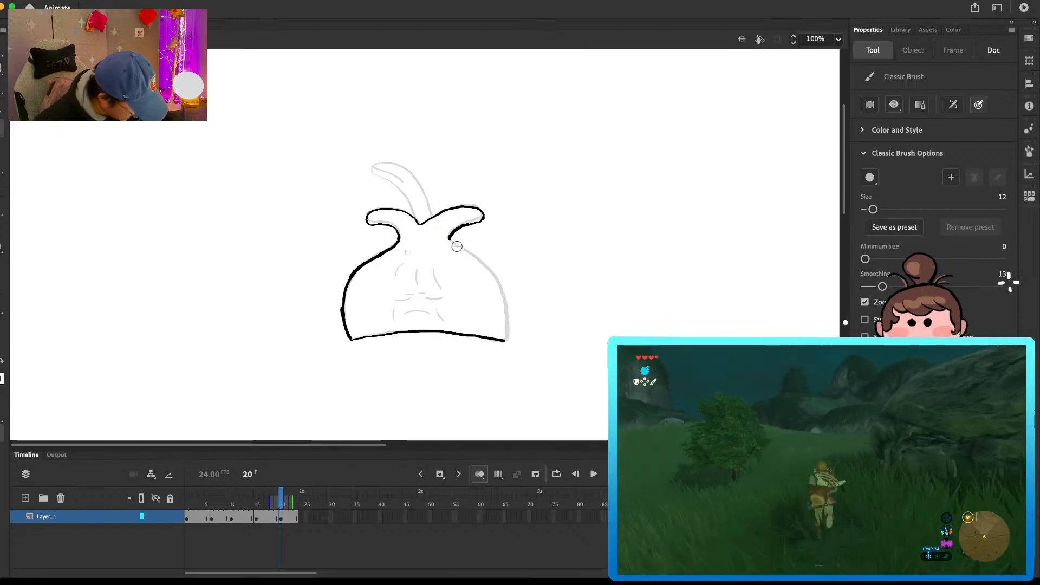
key(e)
key(b)
mouse_move(455, 239)
mouse_down()
mouse_move(500, 285)
mouse_move(506, 340)
mouse_up()
Step: Draw the eyes, forehead creases, mouth and cheek lines on frame 20
mouse_move(397, 299)
mouse_down()
mouse_move(441, 297)
mouse_move(413, 294)
mouse_up()
mouse_move(420, 294)
mouse_down()
mouse_move(394, 284)
mouse_move(441, 291)
mouse_move(392, 319)
mouse_up()
drag(404, 313, 444, 319)
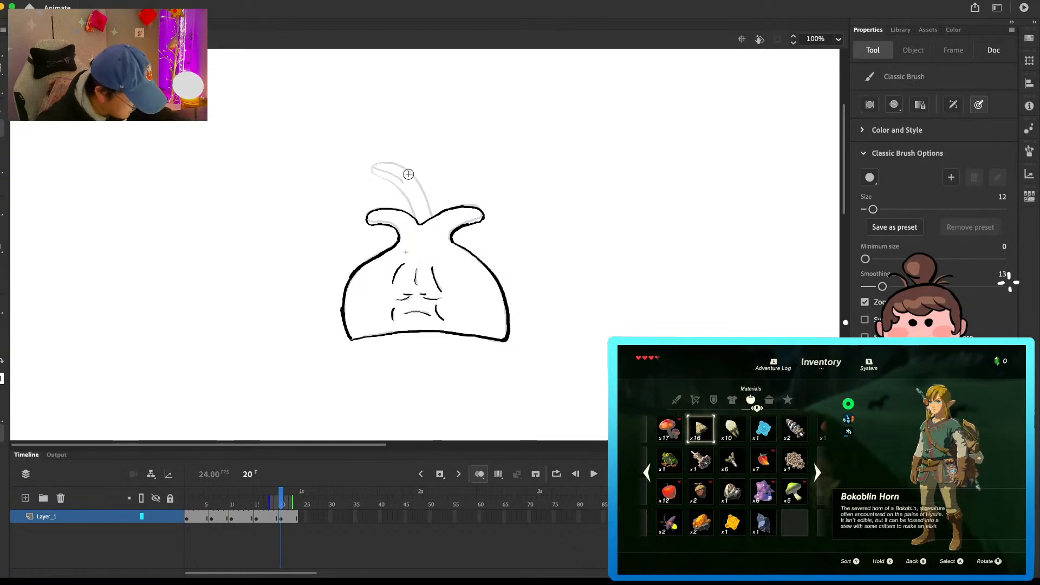
Step: Draw the tall middle leaf with its vein on frame 20 and touch up the right leaf's tip
mouse_move(413, 214)
mouse_down()
mouse_move(379, 164)
mouse_move(398, 191)
mouse_move(377, 180)
mouse_move(426, 199)
mouse_move(432, 218)
mouse_up()
key(super+z)
key(super+z)
mouse_move(377, 172)
mouse_down()
mouse_move(406, 187)
mouse_move(425, 228)
mouse_move(420, 219)
mouse_up()
key(e)
key(b)
key(e)
key(b)
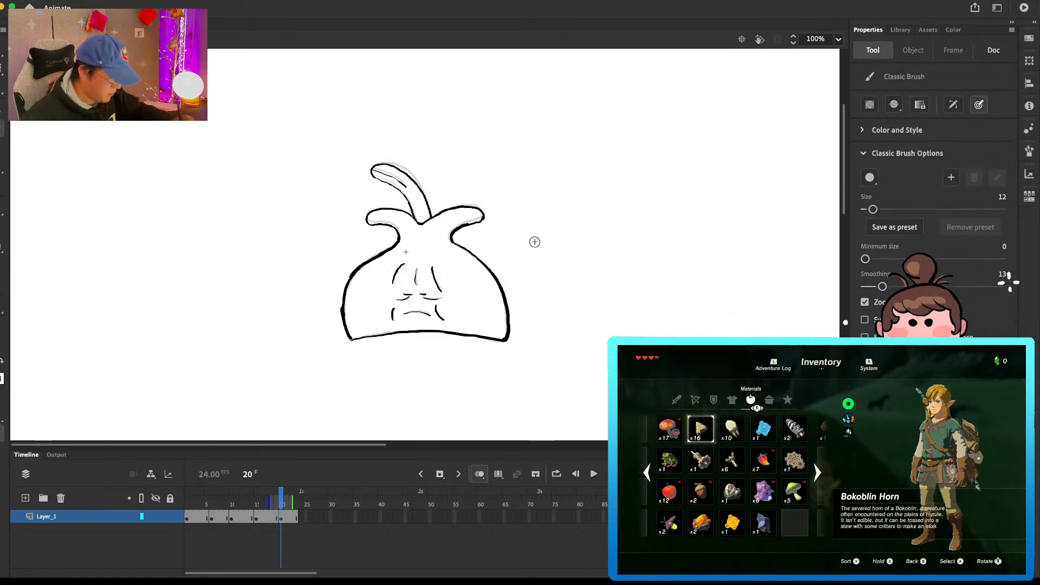
key(e)
key(b)
drag(484, 217, 483, 211)
Step: Extend the hold of the frame 20 drawing and insert a blank keyframe at frame 26
key(F5)
key(F5)
key(F5)
key(F5)
key(F5)
key(F5)
key(F5)
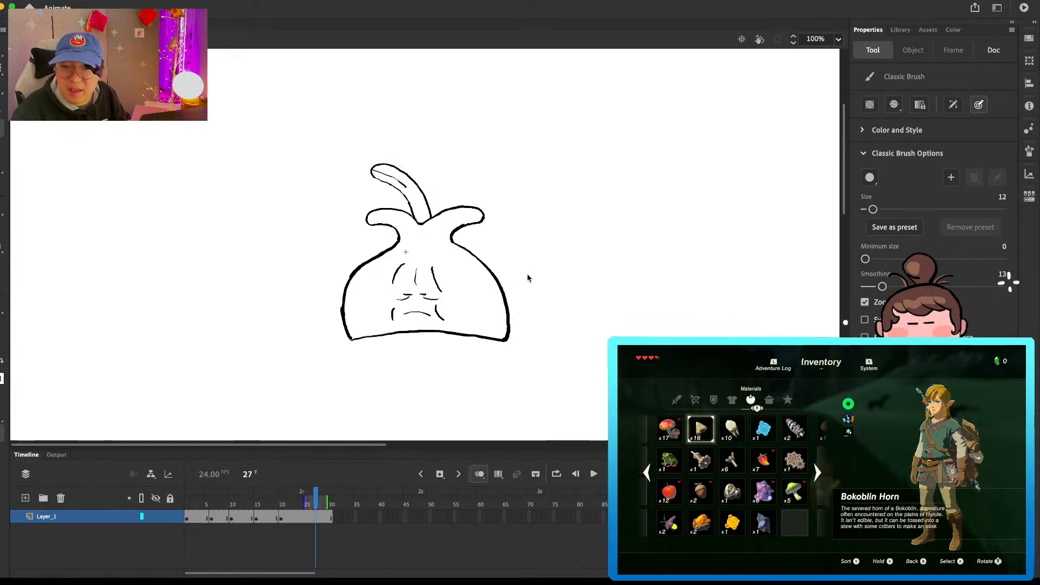
key(F5)
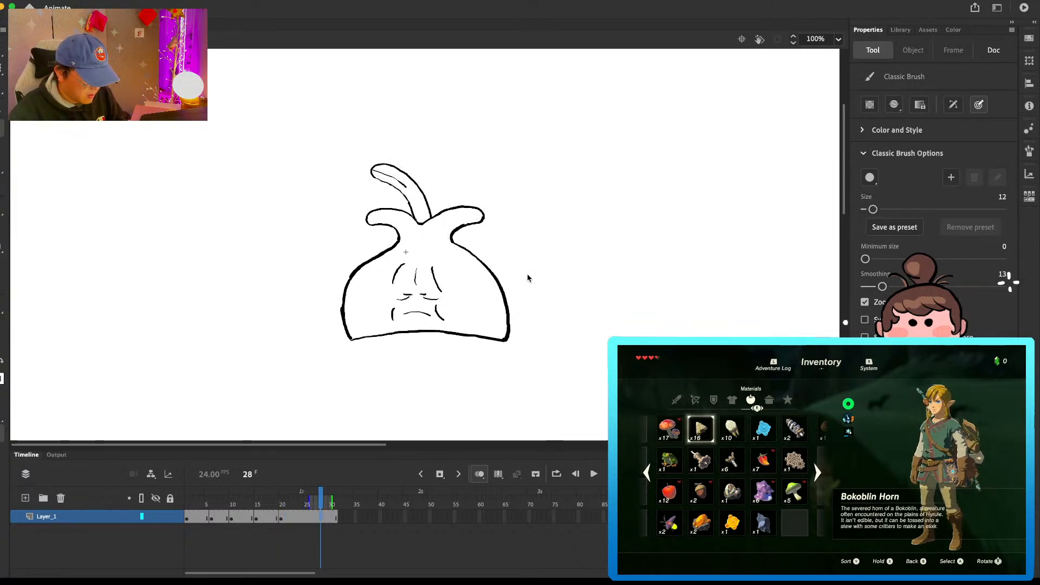
click(311, 518)
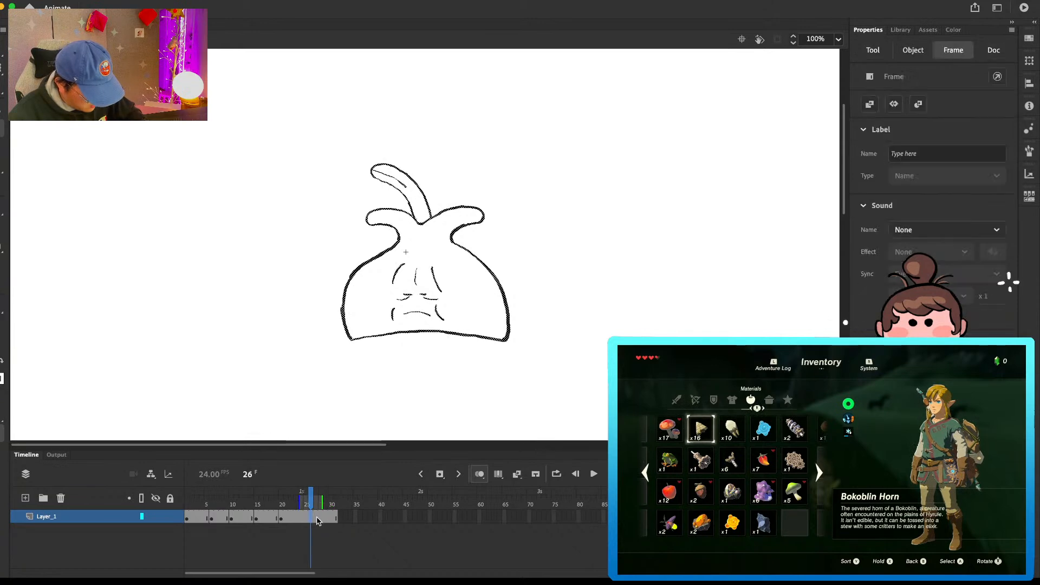
Step: Play the animation and review the drawings at frames 6, 10 and 15
click(283, 519)
key(e)
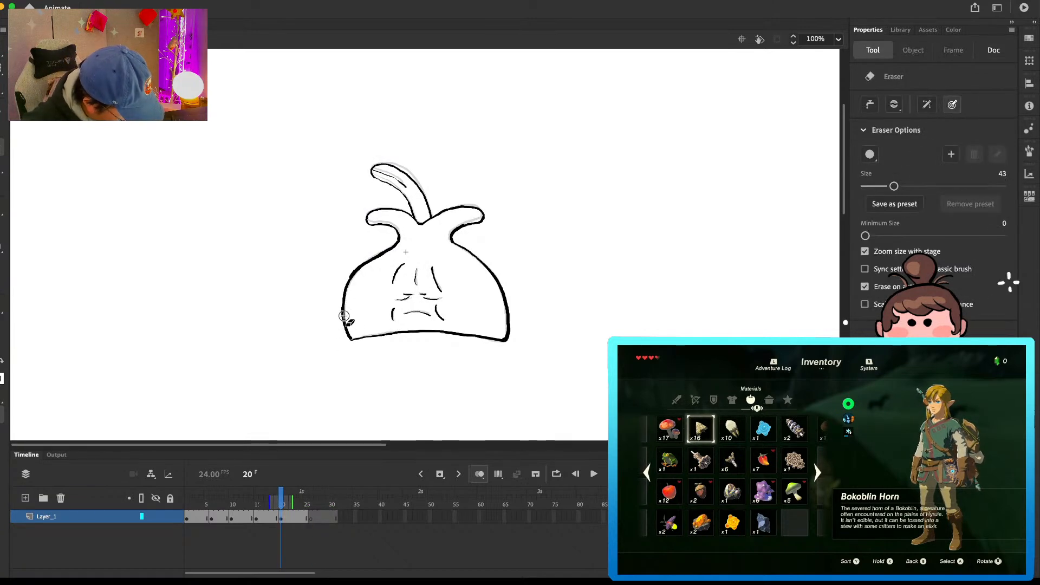
key(Return)
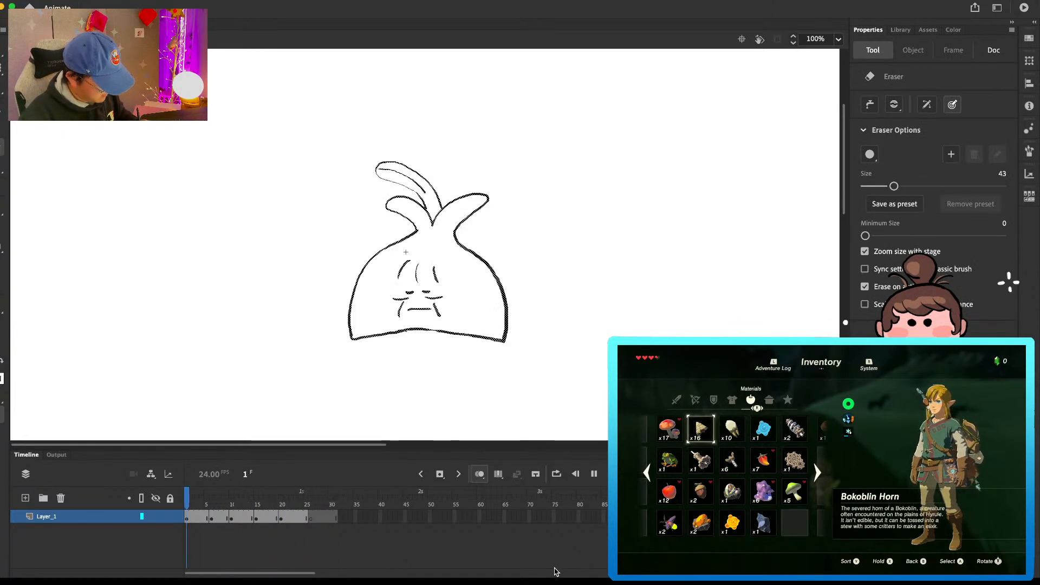
click(212, 519)
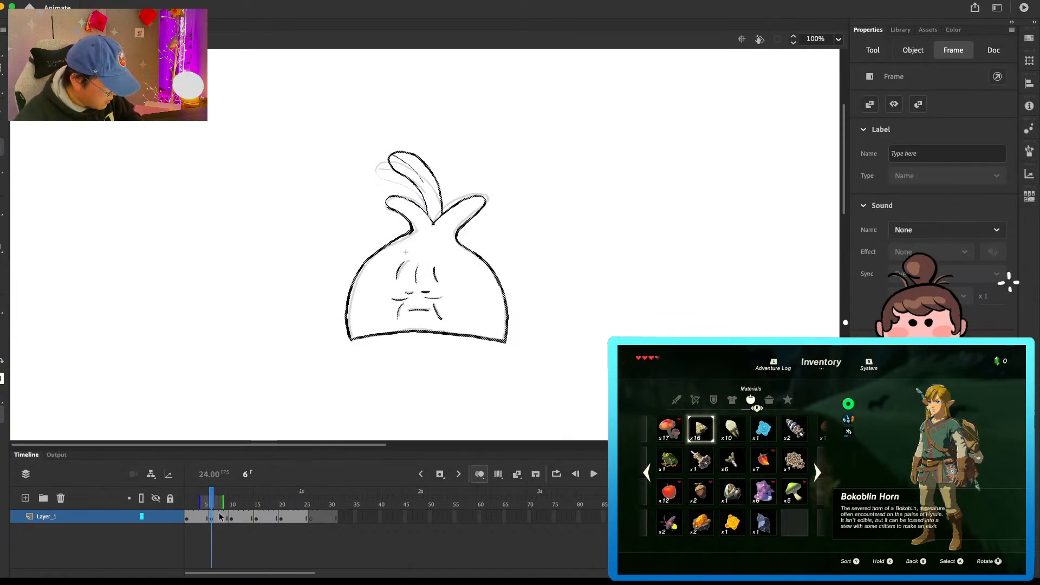
click(237, 516)
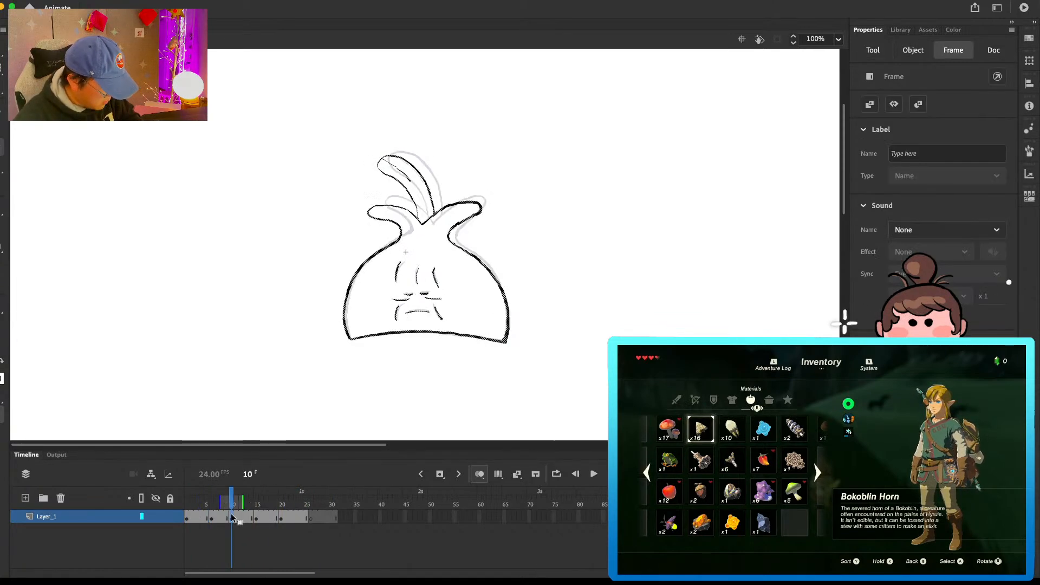
click(261, 518)
Step: Squash the frame 20 drawing slightly from its top and rework the left part of the bulb's bottom edge
click(426, 167)
drag(426, 167, 427, 169)
click(281, 517)
key(comma)
key(e)
key(period)
key(ctrl+a)
key(b)
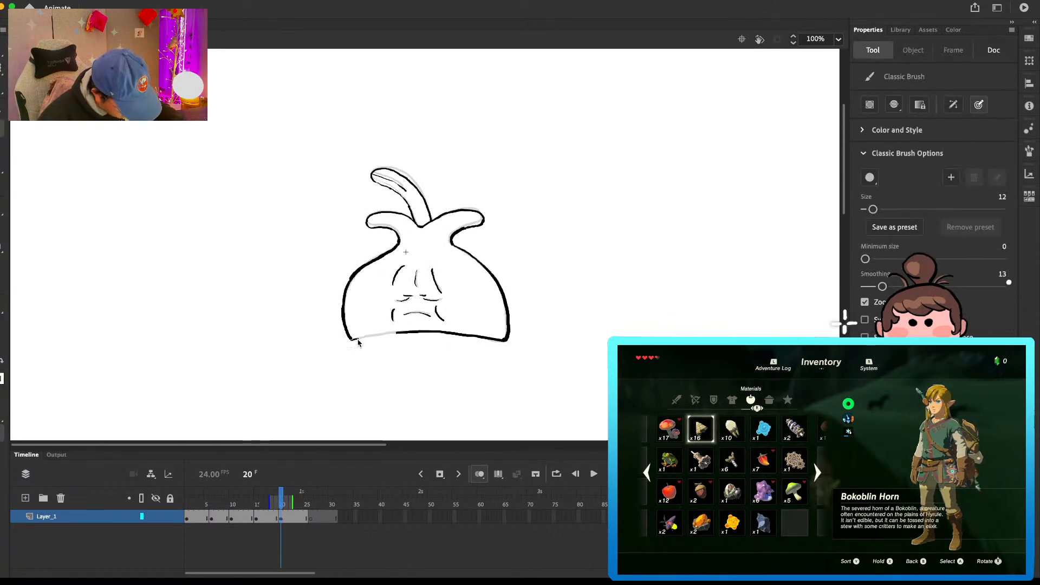
mouse_move(377, 335)
mouse_down()
mouse_move(357, 338)
mouse_move(390, 333)
mouse_up()
key(super+z)
key(super+z)
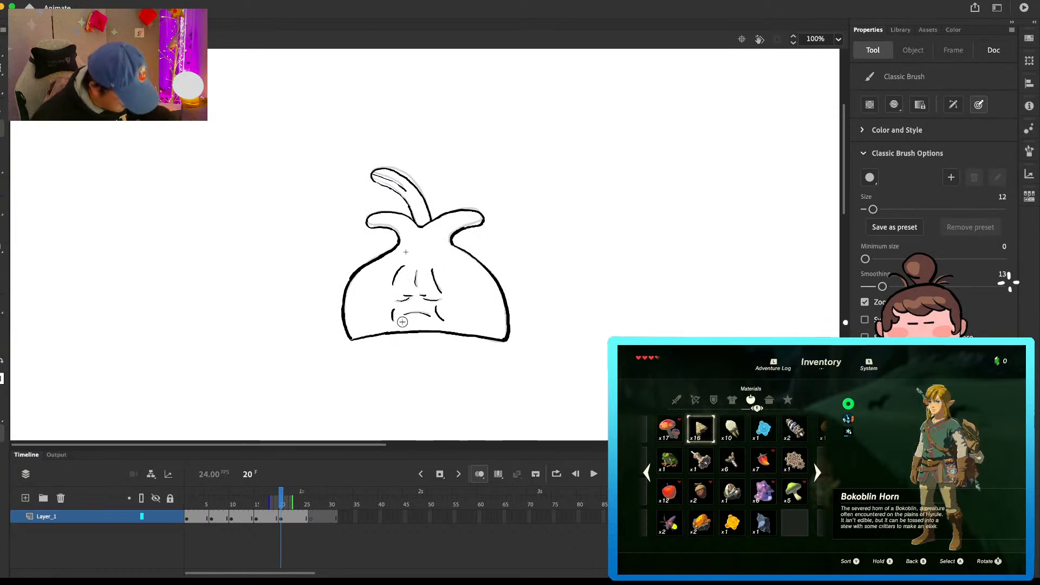
Step: Draw the forehead creases, eyes, mouth and cheek lines on the blank keyframe at frame 26
key(shift+period)
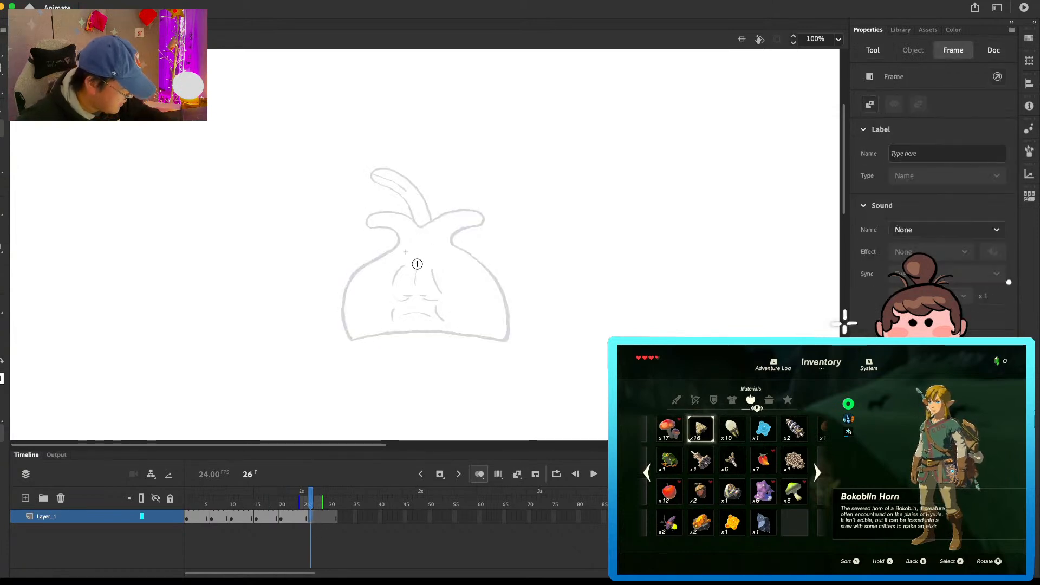
mouse_move(416, 271)
mouse_down()
mouse_move(415, 287)
mouse_move(440, 290)
mouse_move(393, 284)
mouse_up()
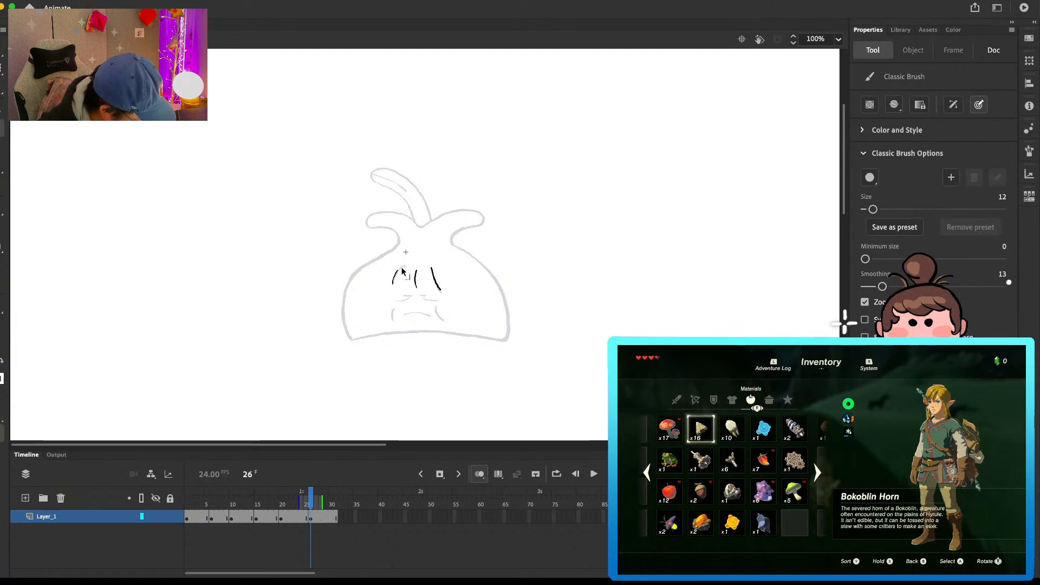
mouse_move(403, 296)
mouse_down()
mouse_move(430, 301)
mouse_move(391, 319)
mouse_move(430, 316)
mouse_up()
Step: Draw the left leaf and the left side of the bulb's body on frame 26
mouse_move(418, 225)
mouse_down()
mouse_move(374, 214)
mouse_move(368, 224)
mouse_move(397, 235)
mouse_move(380, 213)
mouse_move(376, 229)
mouse_move(401, 237)
mouse_move(370, 227)
mouse_move(396, 237)
mouse_up()
key(e)
key(b)
key(e)
key(b)
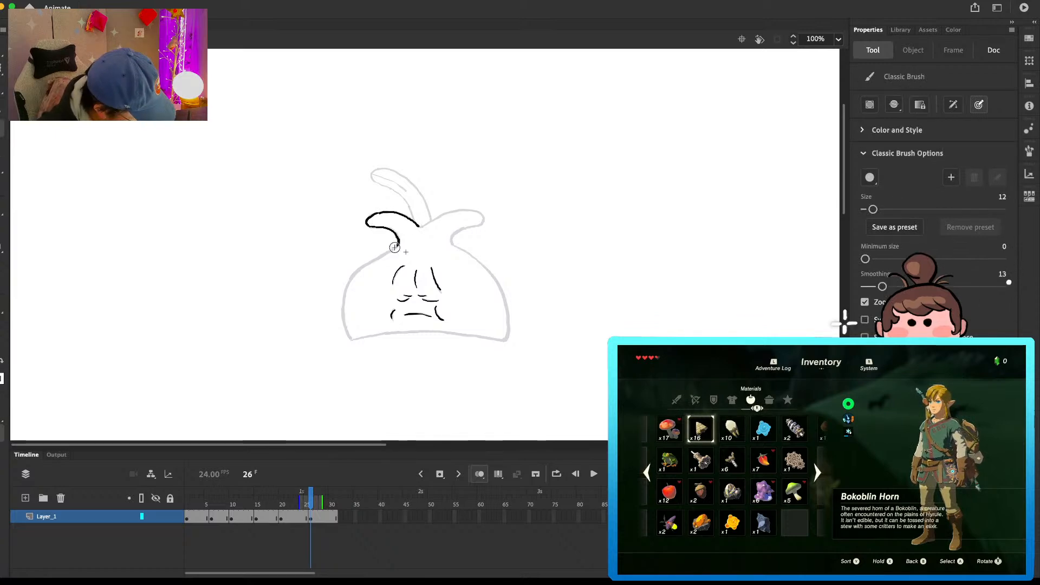
mouse_move(371, 227)
mouse_down()
mouse_move(390, 249)
mouse_move(348, 284)
mouse_move(351, 338)
mouse_up()
key(super+z)
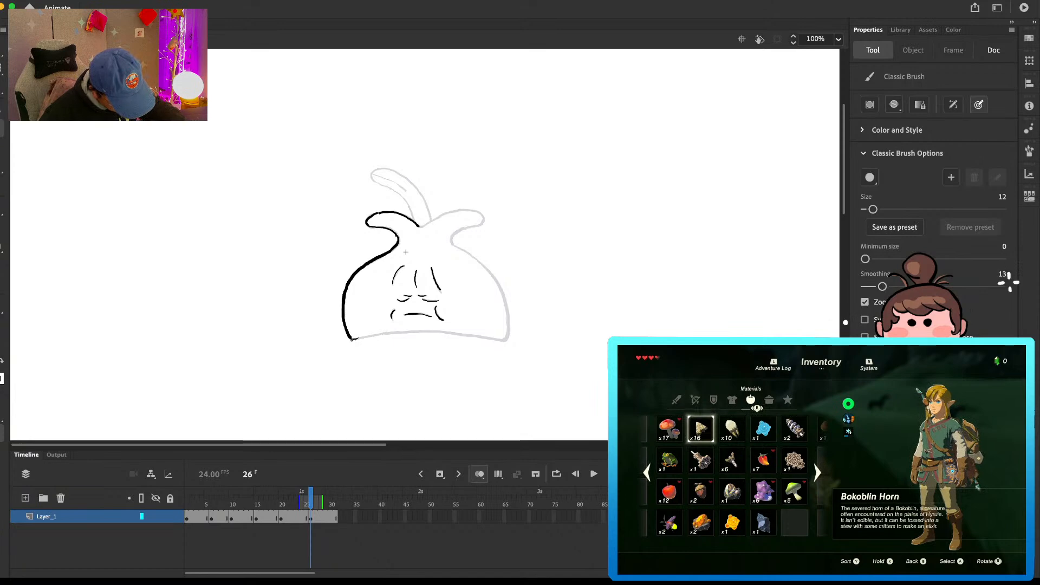
Step: Draw the bottom edge, the right leaf and the right side of the body on frame 26
drag(352, 338, 502, 334)
mouse_move(420, 226)
mouse_down()
mouse_move(470, 212)
mouse_move(486, 222)
mouse_move(453, 245)
mouse_move(488, 267)
mouse_move(509, 314)
mouse_up()
key(e)
key(b)
key(e)
mouse_move(474, 255)
mouse_down()
mouse_move(510, 315)
mouse_move(483, 263)
mouse_move(507, 299)
mouse_move(509, 337)
mouse_up()
key(b)
key(super+z)
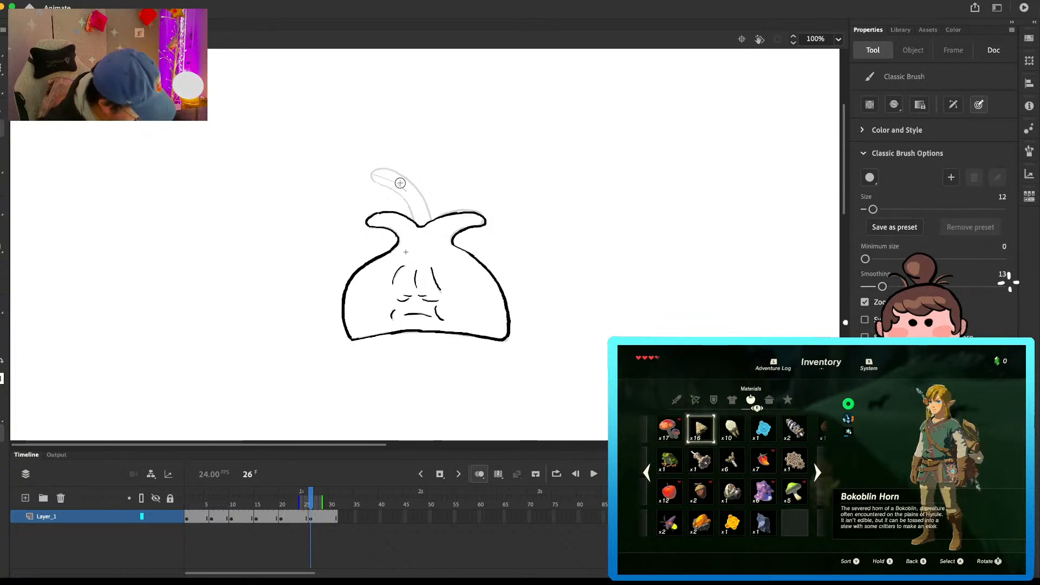
Step: Draw the tall middle leaf with its vein on frame 26 and clean up the lines at its base
mouse_move(414, 223)
mouse_down()
mouse_move(382, 169)
mouse_move(432, 219)
mouse_up()
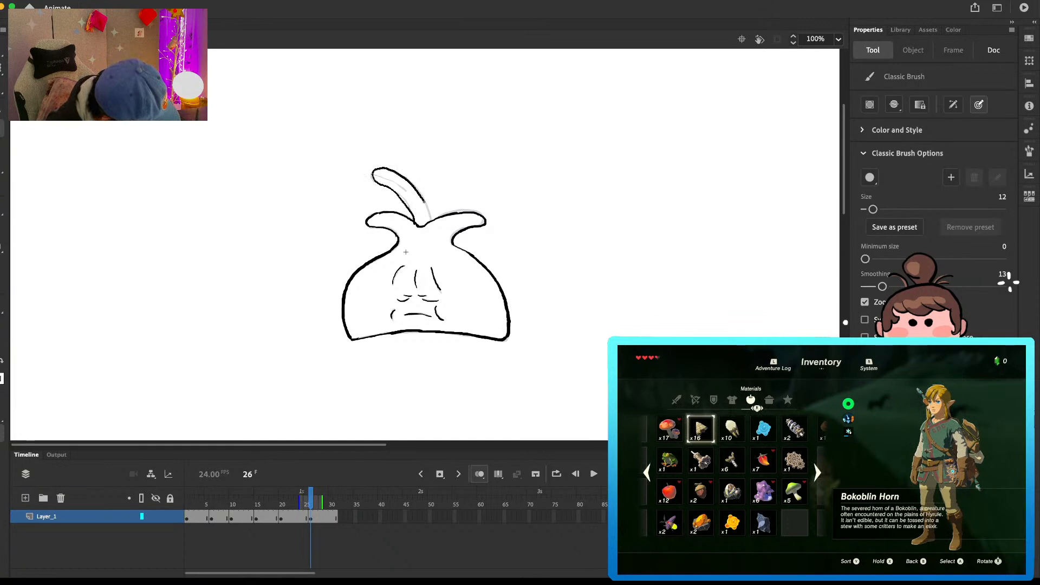
mouse_move(373, 174)
mouse_down()
mouse_move(404, 190)
mouse_move(414, 222)
mouse_up()
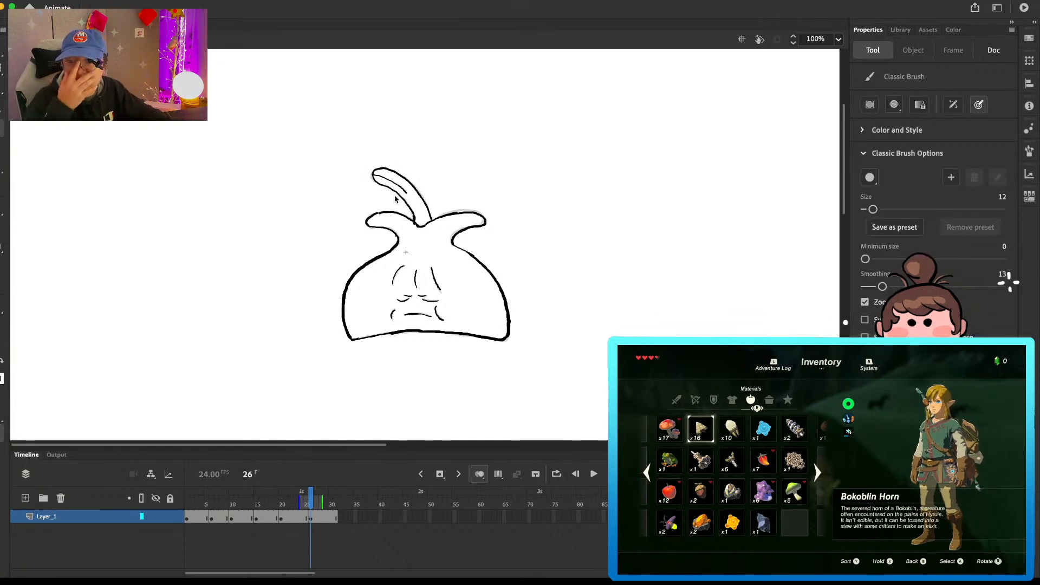
key(e)
drag(420, 220, 415, 222)
key(b)
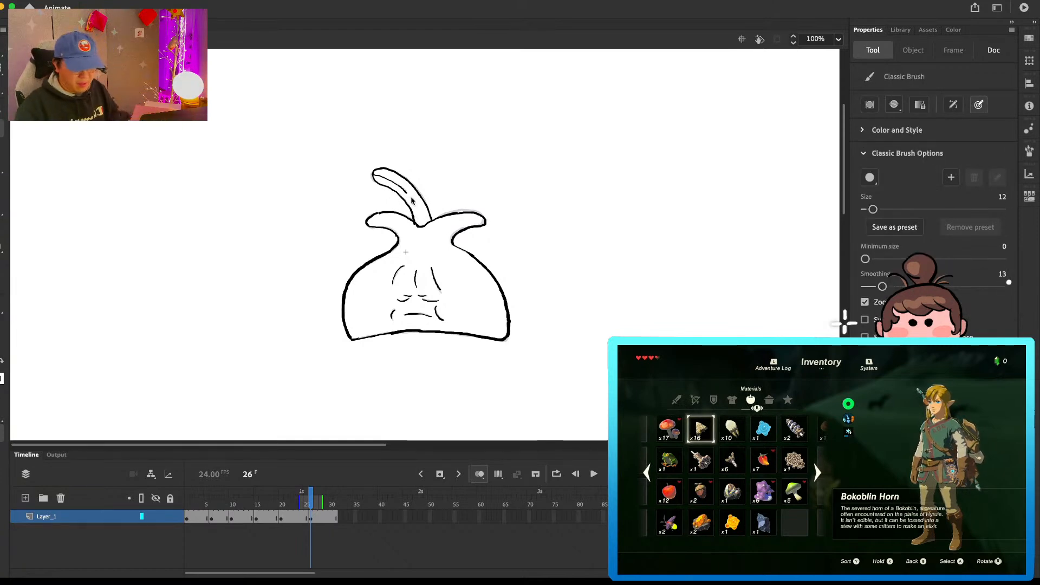
Step: Extend the hold of the frame 26 drawing and insert a blank keyframe at frame 33
key(F5)
key(F5)
key(F5)
key(F5)
key(F5)
key(F5)
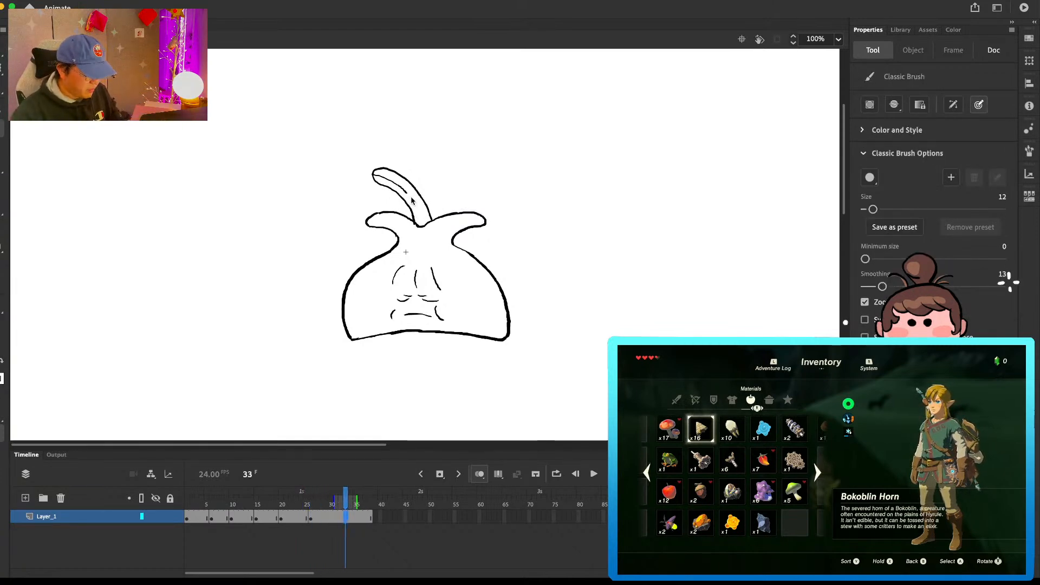
key(F7)
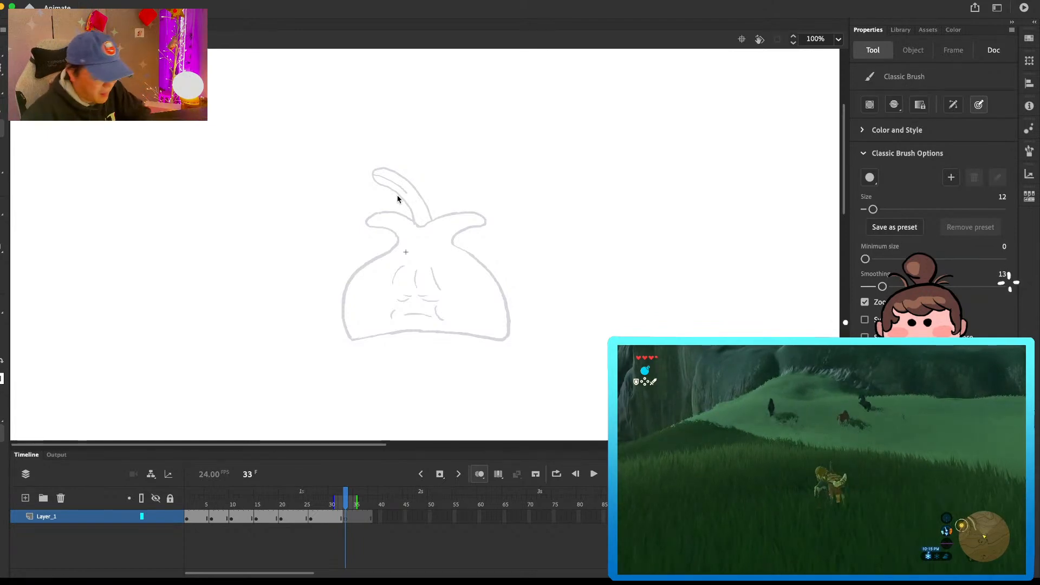
Step: Draw the two side leaves and the right side of the bulb's body on frame 33
mouse_move(370, 216)
mouse_down()
mouse_move(400, 227)
mouse_move(387, 222)
mouse_move(398, 208)
mouse_move(369, 214)
mouse_move(376, 223)
mouse_move(403, 213)
mouse_move(368, 222)
mouse_move(398, 239)
mouse_move(438, 213)
mouse_move(473, 210)
mouse_move(477, 223)
mouse_move(450, 238)
mouse_move(491, 271)
mouse_move(508, 318)
mouse_up()
key(super+z)
key(e)
key(b)
key(super+z)
key(e)
key(b)
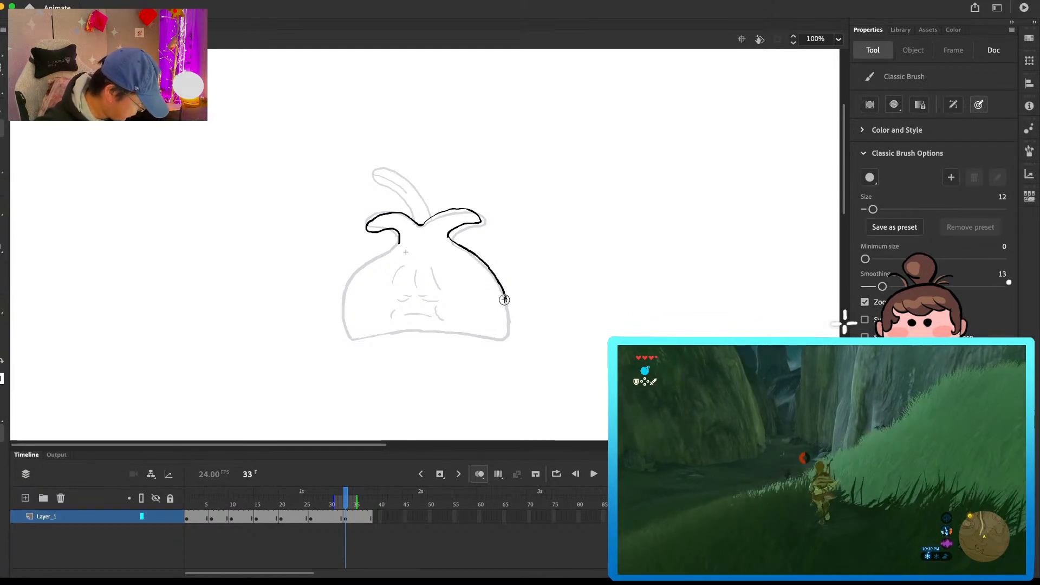
Step: Clean up the base of the left leaf and draw the left side of the body on frame 33
scroll(542, 279, down, 1)
key(e)
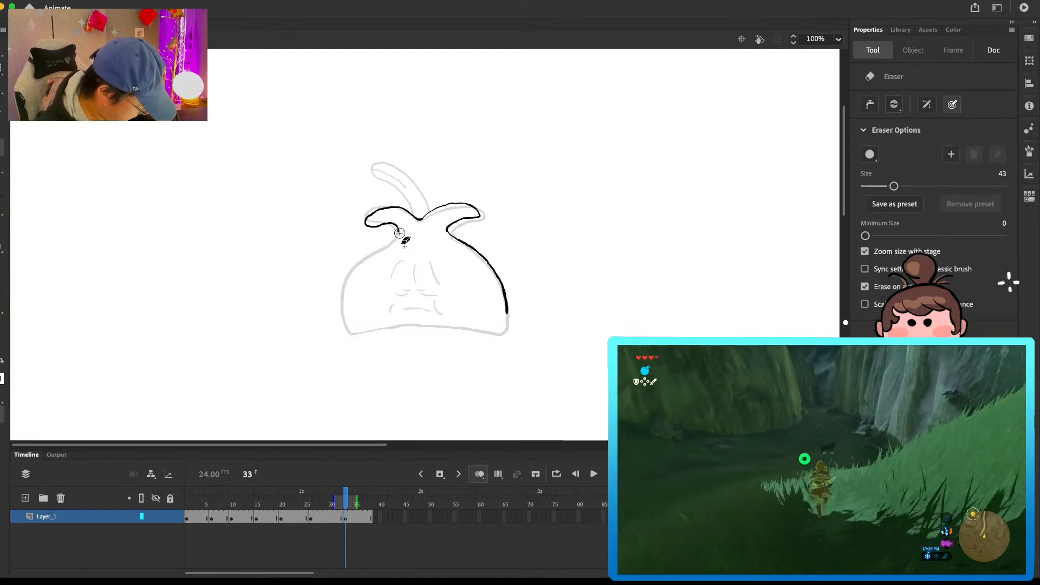
key(b)
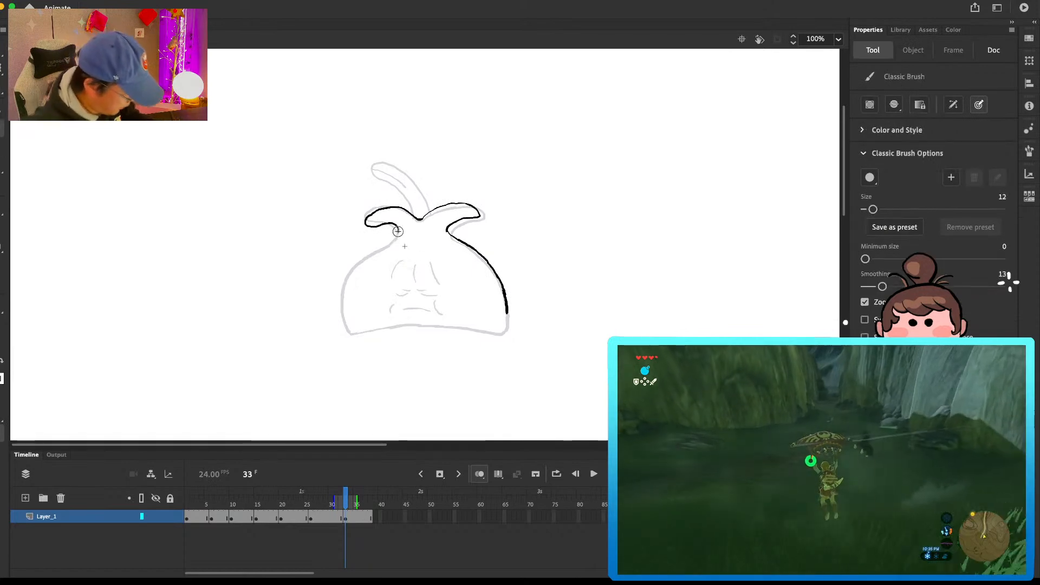
key(e)
drag(399, 233, 392, 240)
key(b)
key(super+z)
key(super+z)
drag(365, 259, 345, 292)
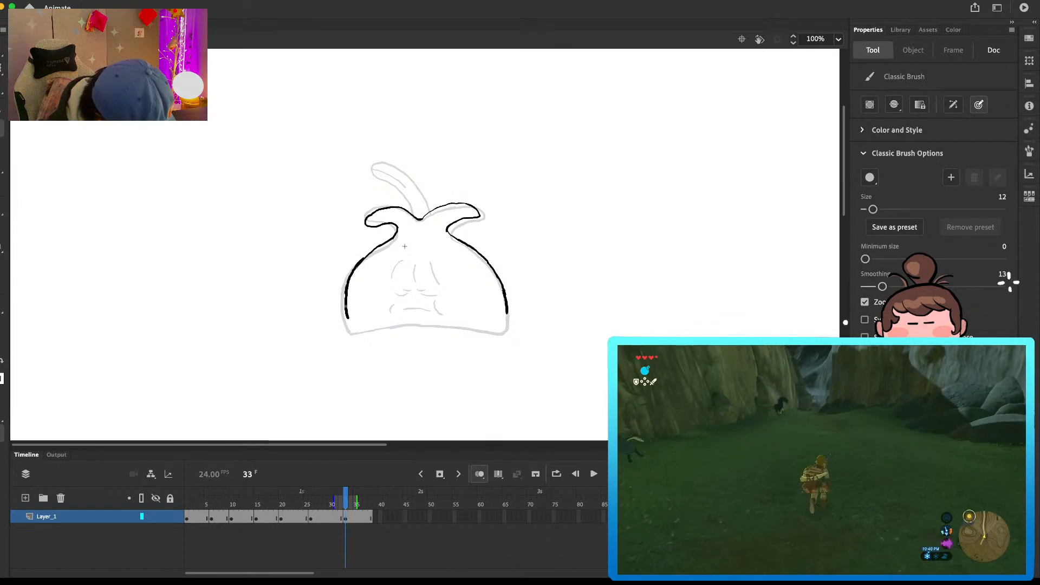
key(super+z)
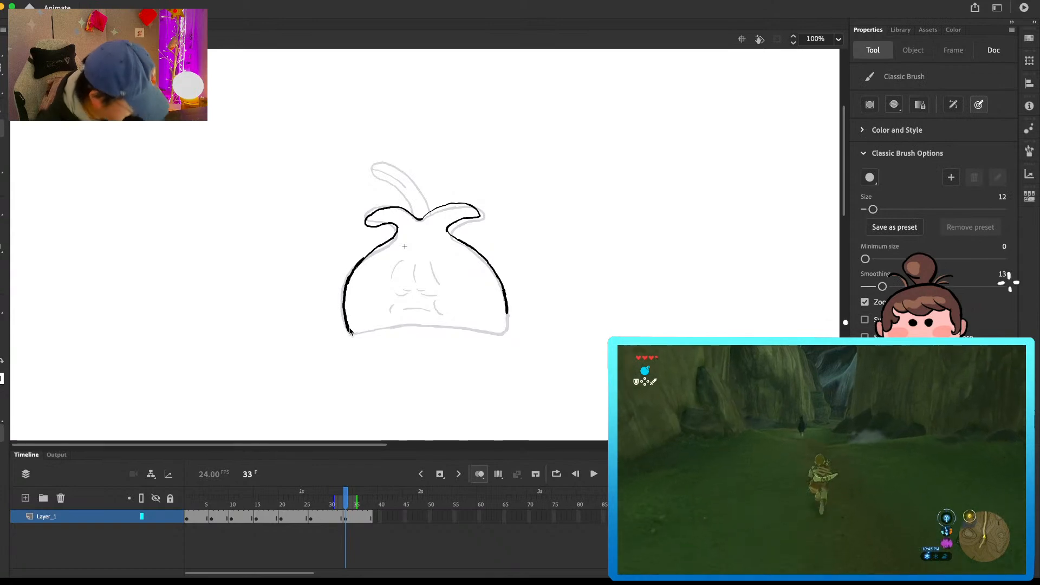
Step: Close the body's lower right side and bottom edge and draw the curved middle leaf with its vein on frame 33
drag(506, 310, 508, 324)
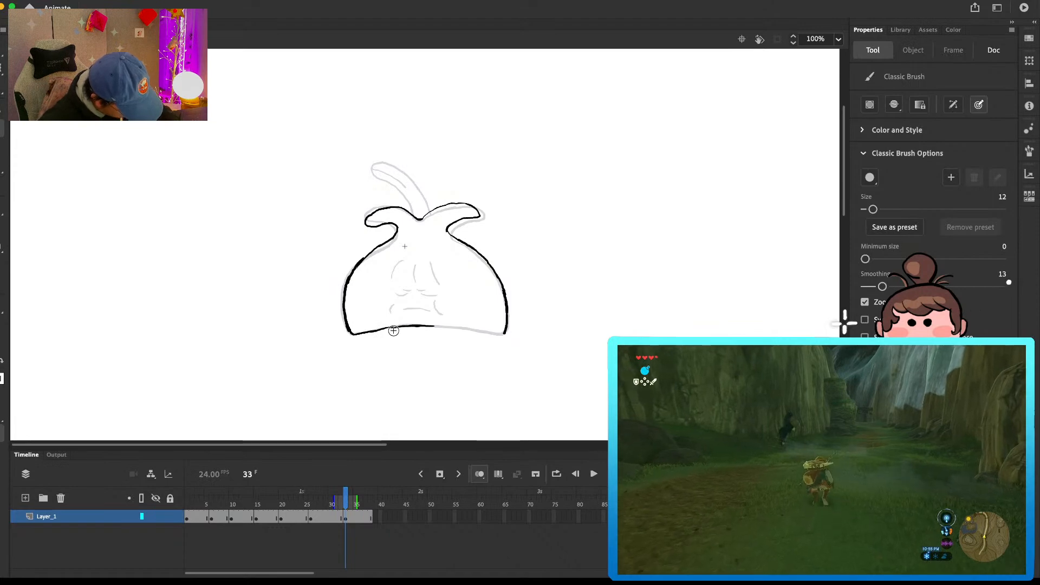
key(e)
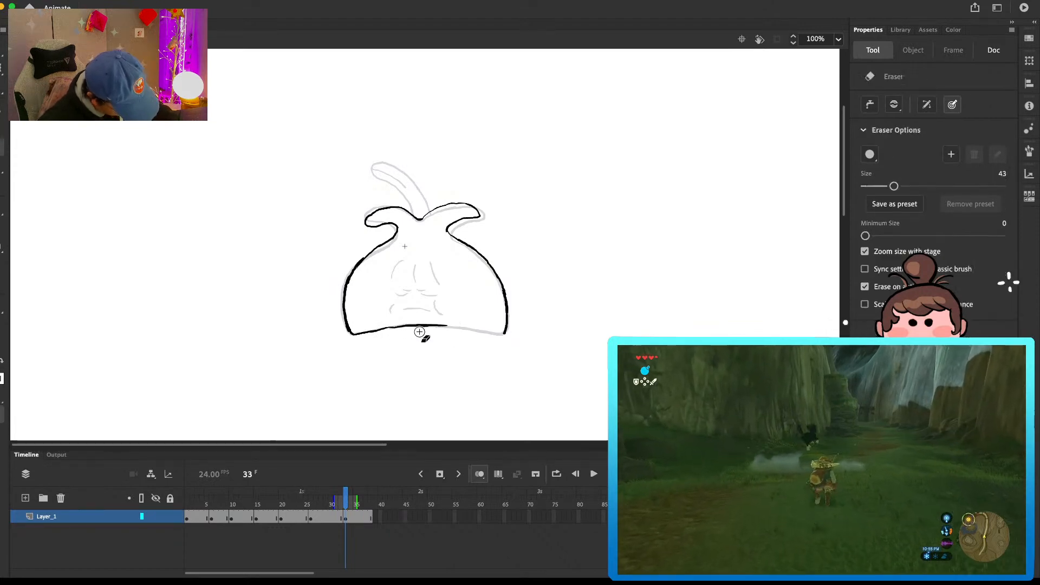
key(b)
drag(453, 325, 492, 334)
scroll(534, 267, up, 2)
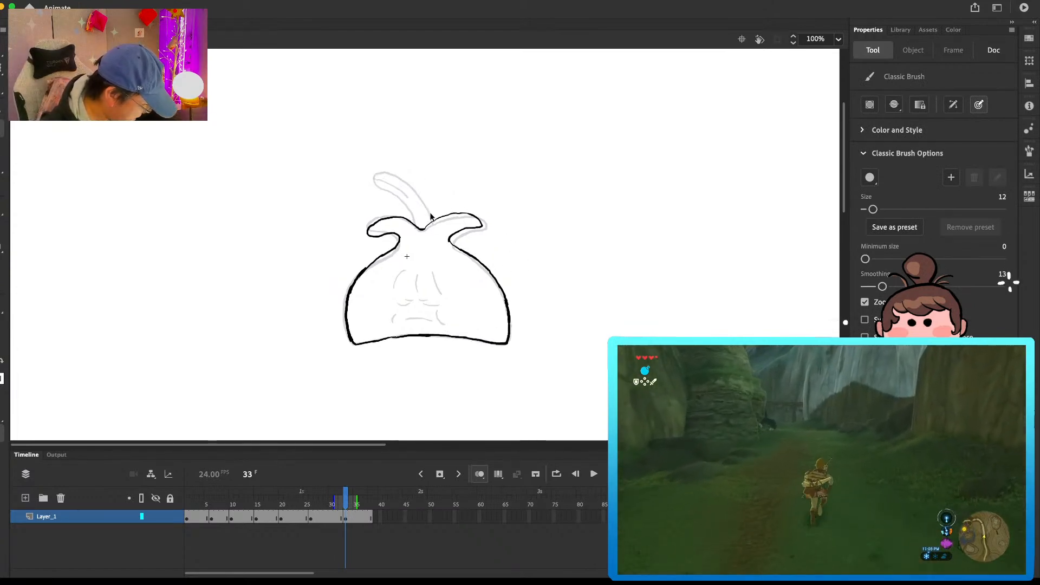
mouse_move(399, 181)
mouse_down()
mouse_move(372, 187)
mouse_move(413, 209)
mouse_up()
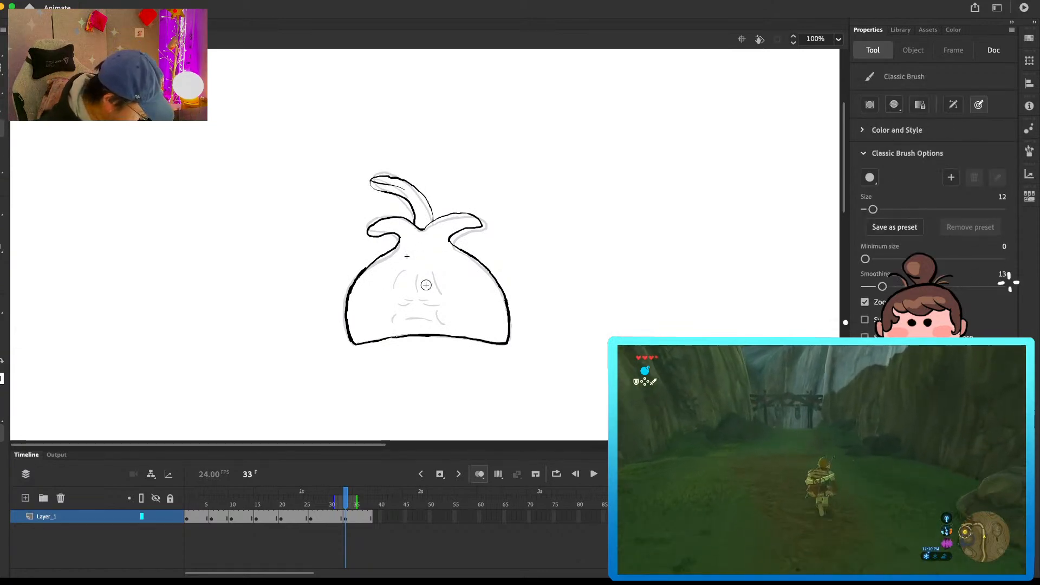
Step: Draw the forehead creases, eyes, mouth and cheek lines on frame 33, erasing rough line ends
mouse_move(408, 267)
mouse_down()
mouse_move(397, 281)
mouse_move(442, 290)
mouse_move(412, 304)
mouse_up()
key(super+z)
key(e)
key(b)
drag(422, 305, 437, 308)
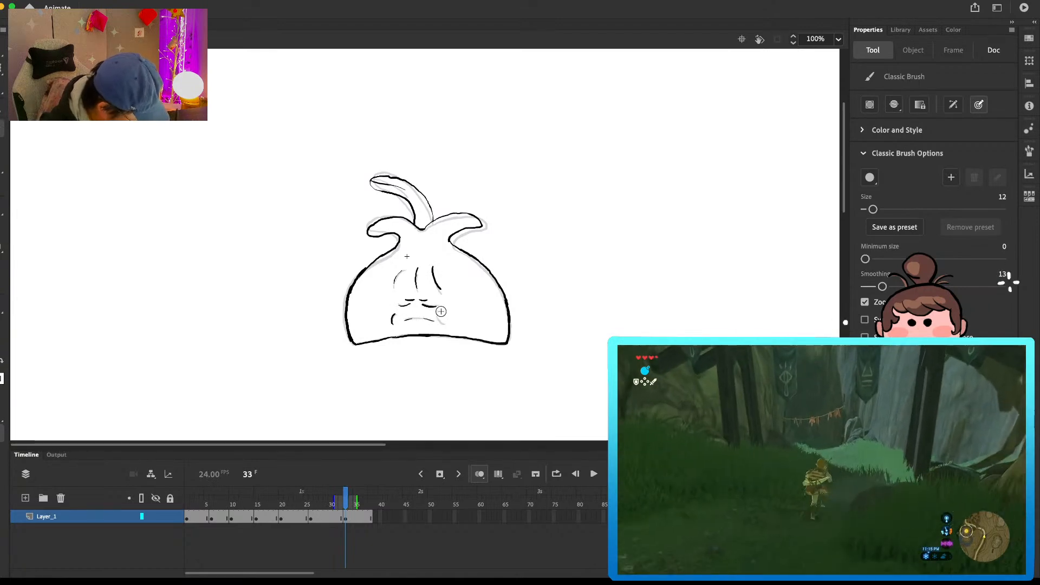
drag(443, 324, 445, 325)
key(e)
key(b)
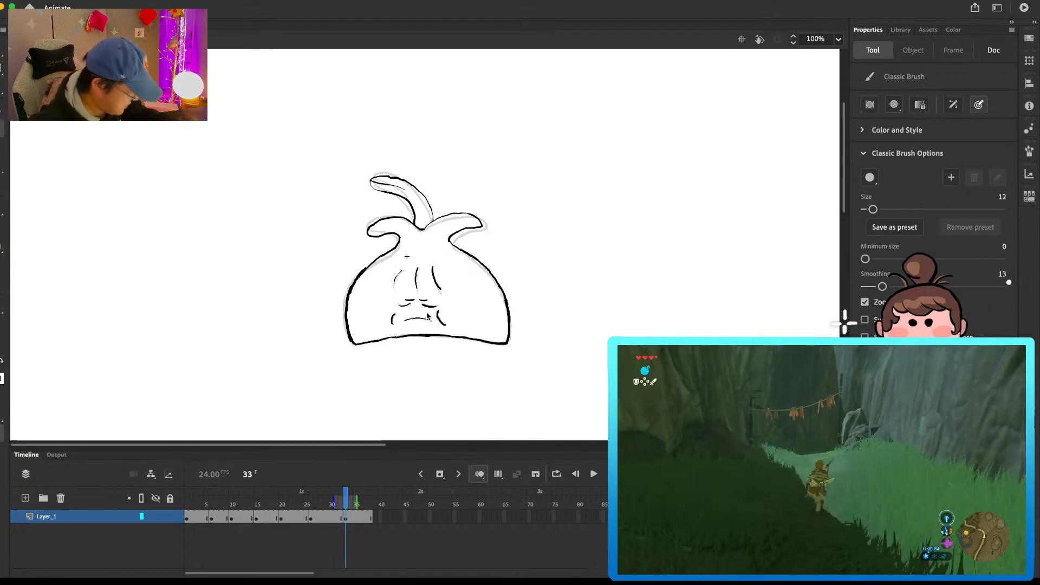
key(e)
key(b)
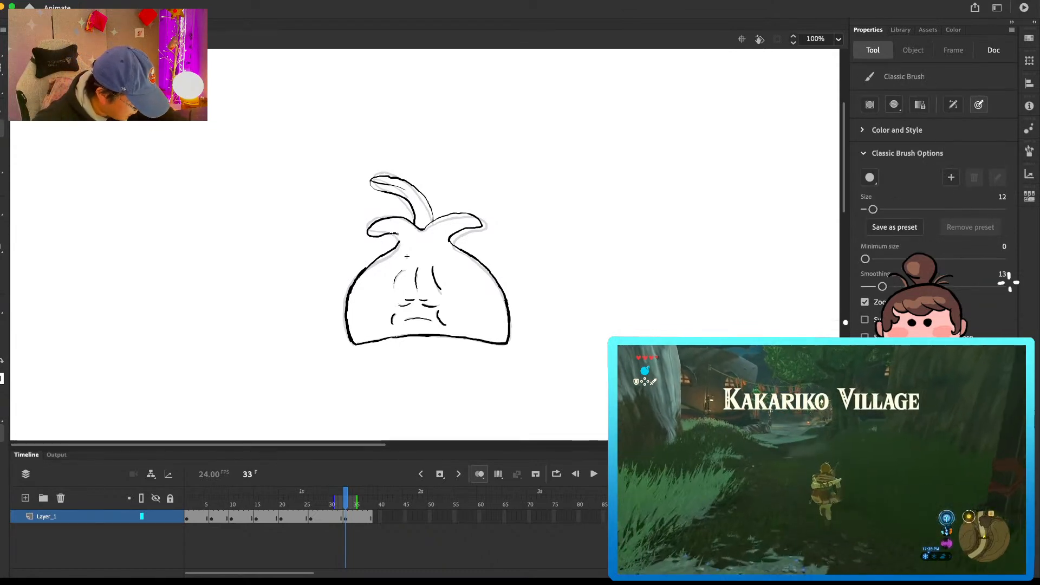
Step: Clean up the line joints where the three leaves meet on frame 33, checking against the previous drawing
key(e)
key(b)
drag(407, 220, 431, 223)
key(e)
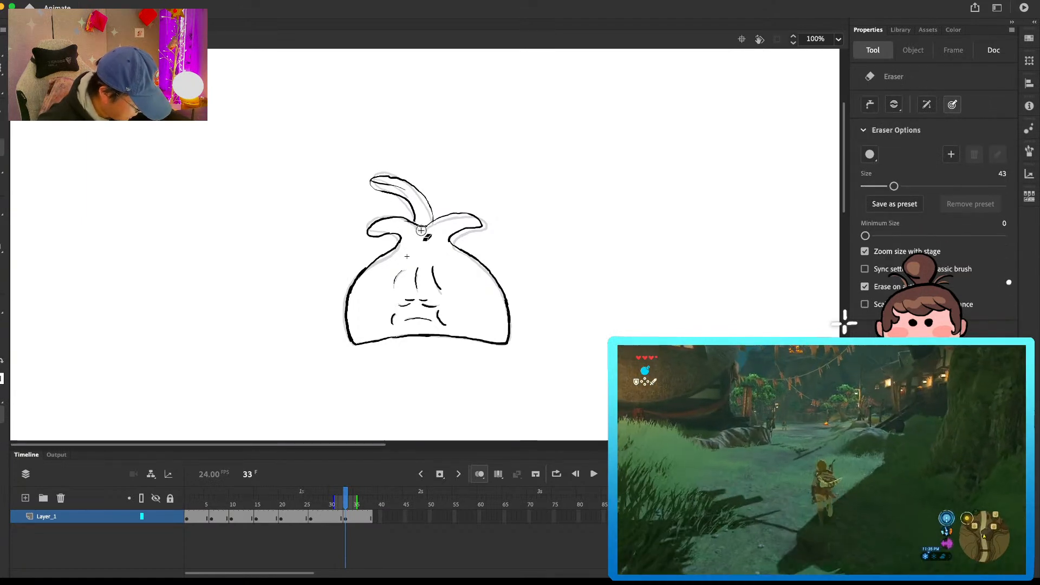
key(b)
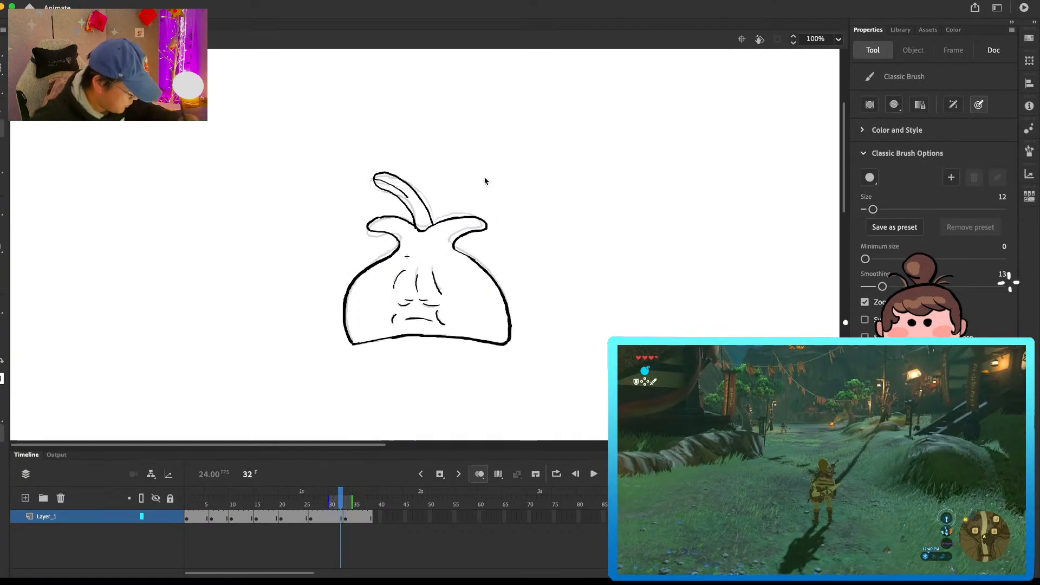
key(e)
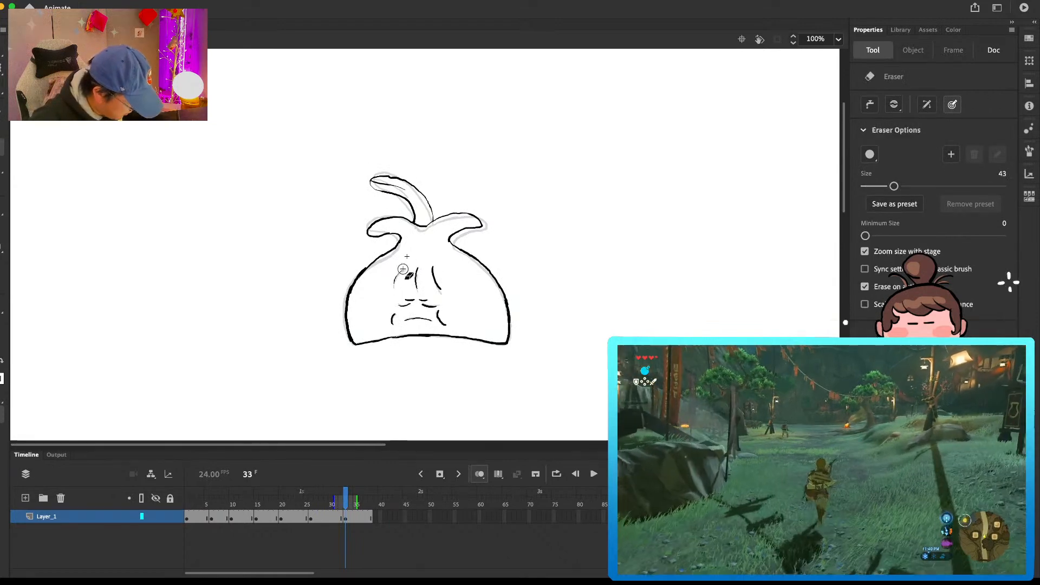
Step: Adjust the face lines on frame 33, redrawing the left forehead crease and tidying the neighbouring strokes
key(v)
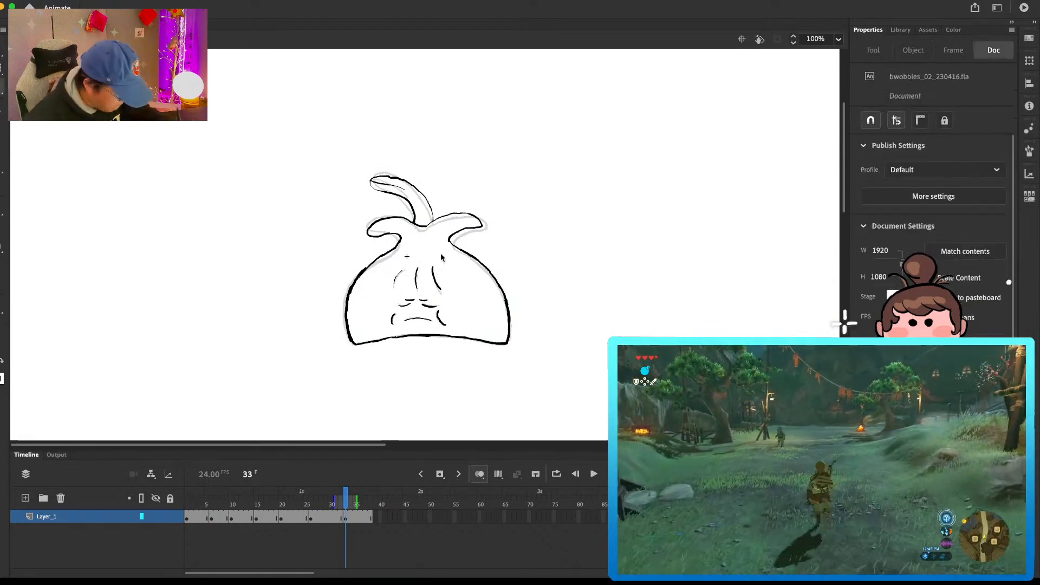
click(465, 277)
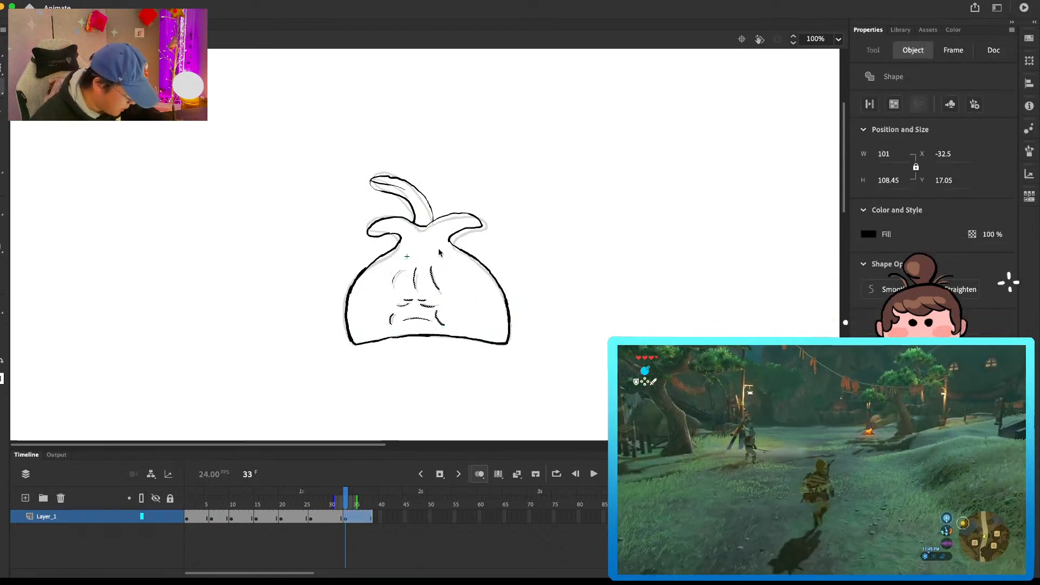
click(514, 269)
key(e)
mouse_move(418, 266)
mouse_down()
mouse_move(445, 287)
mouse_move(434, 266)
mouse_move(440, 285)
mouse_move(394, 283)
mouse_up()
key(b)
key(e)
key(b)
key(e)
key(b)
key(e)
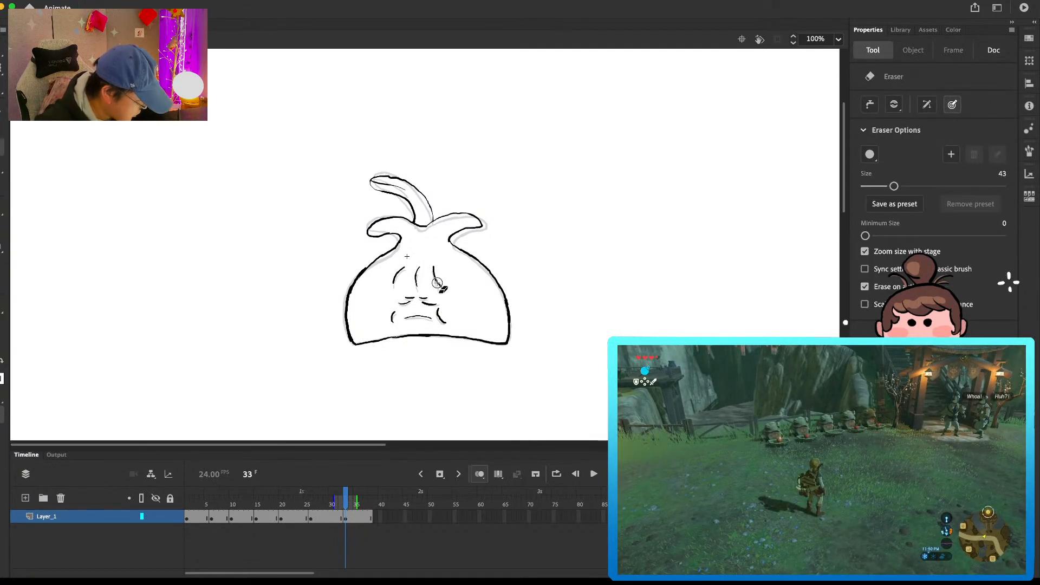
key(b)
Step: Retouch the right leaf's tip on frame 33
scroll(518, 249, up, 1)
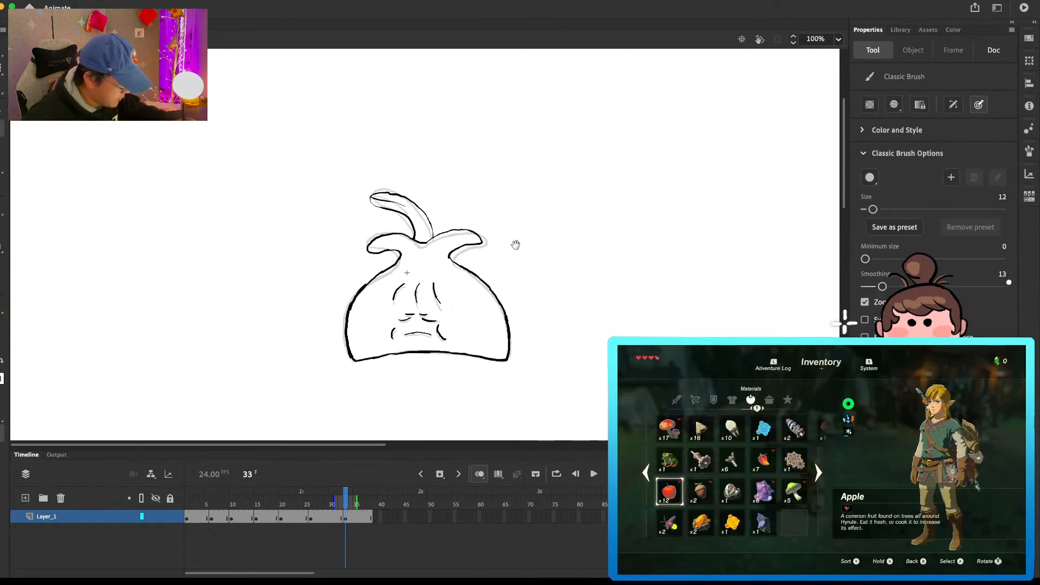
key(e)
key(b)
mouse_move(470, 229)
mouse_down()
mouse_move(483, 242)
mouse_move(471, 232)
mouse_up()
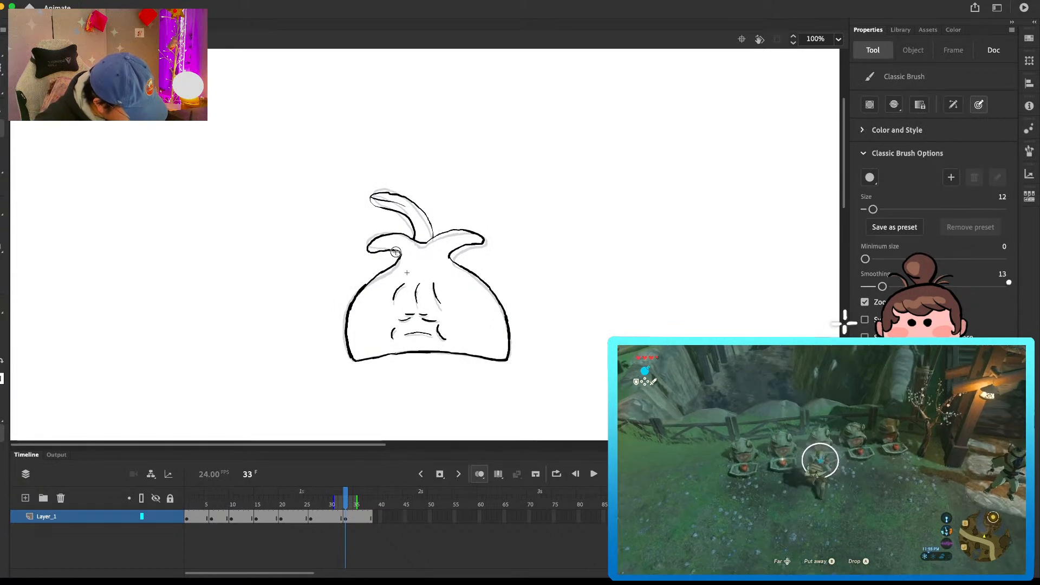
Step: Extend the hold of the frame 33 drawing and insert a blank keyframe at frame 40
drag(348, 500, 364, 503)
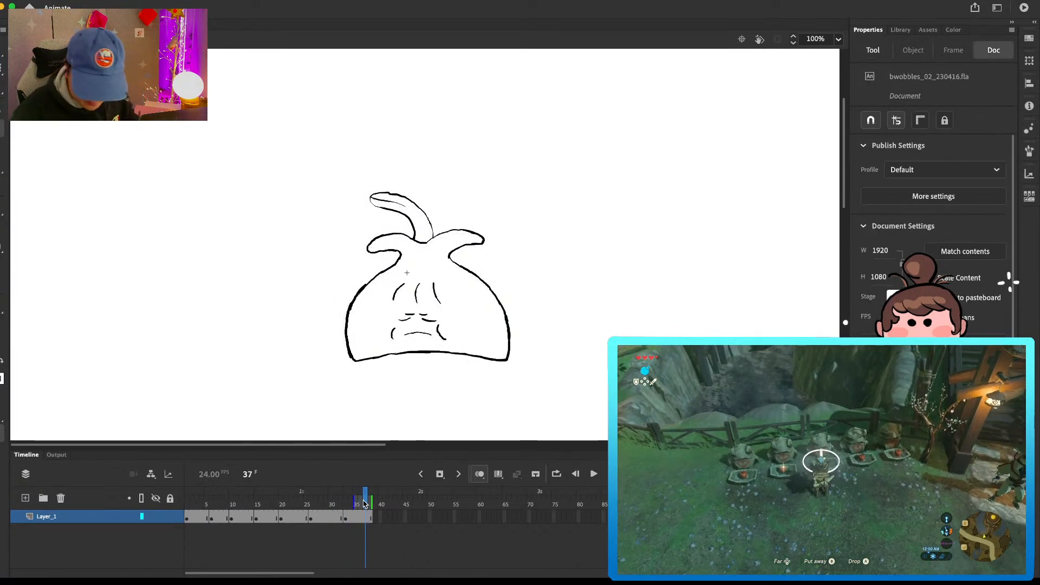
key(F5)
key(F5)
key(F5)
key(F5)
click(380, 518)
key(F7)
Step: Draw the forehead creases, eyes, mouth and cheek lines on frame 40
drag(402, 283, 412, 275)
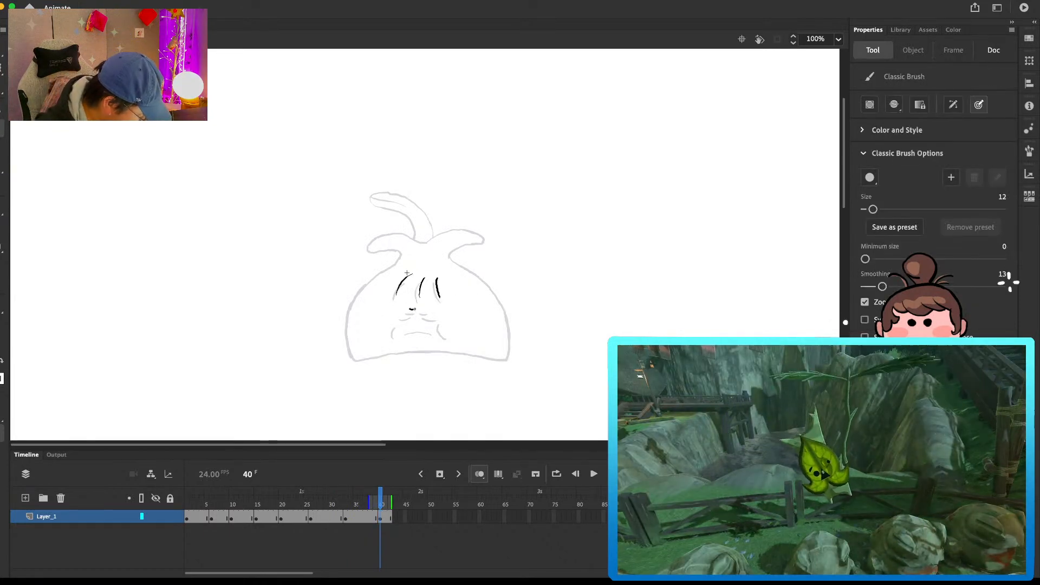
key(super+z)
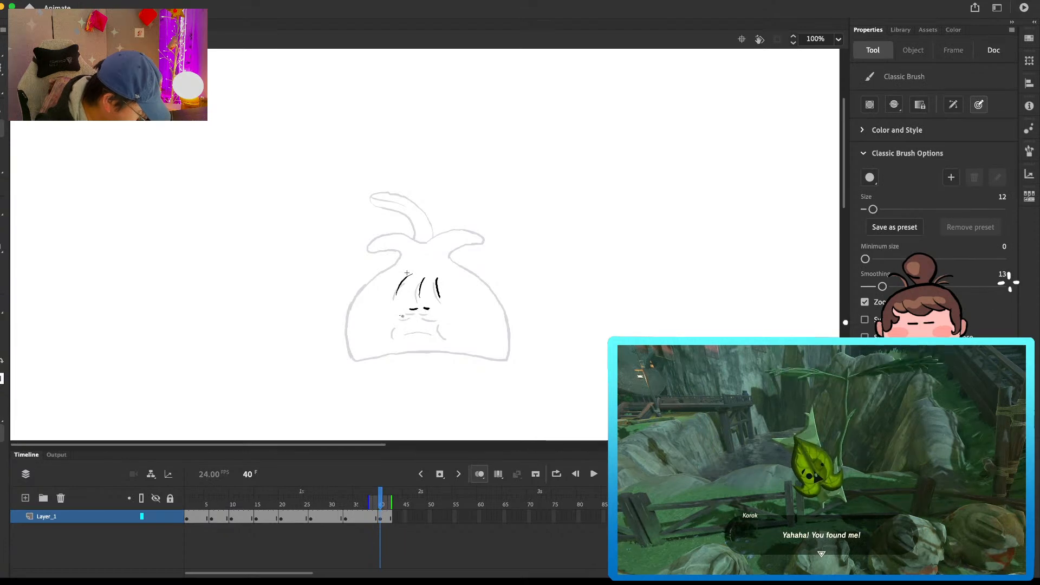
drag(413, 310, 401, 317)
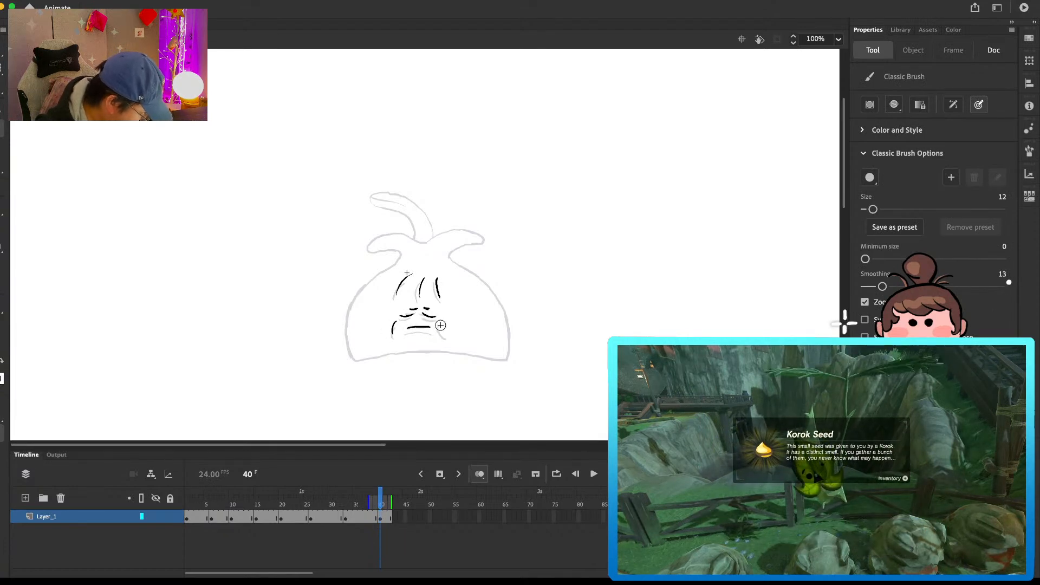
key(super+z)
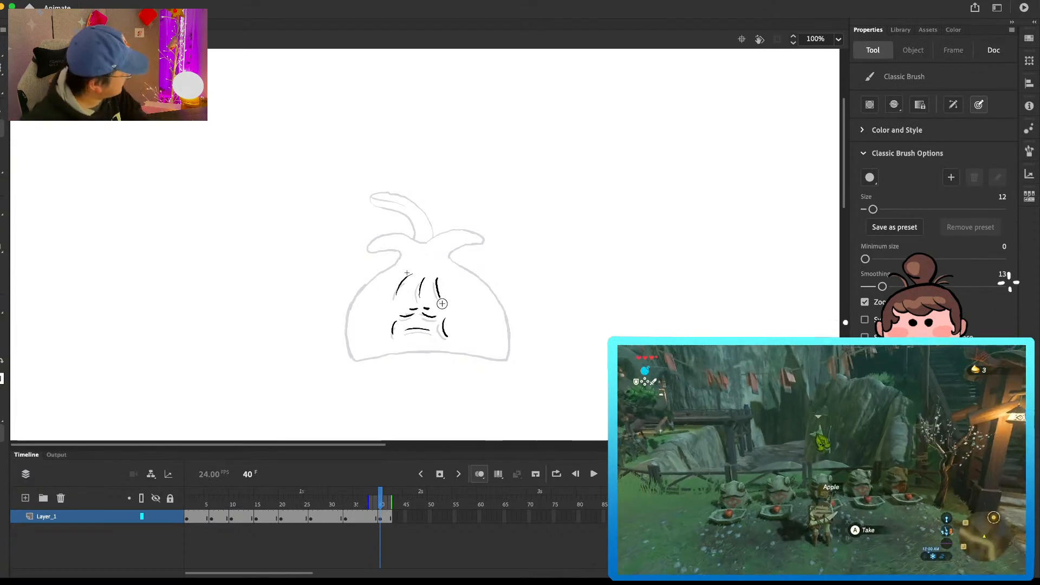
Step: Draw the upper left side of the bulb's body on frame 40, smoothing its curve with the Eraser
mouse_move(395, 244)
mouse_down()
mouse_move(372, 283)
mouse_move(355, 328)
mouse_up()
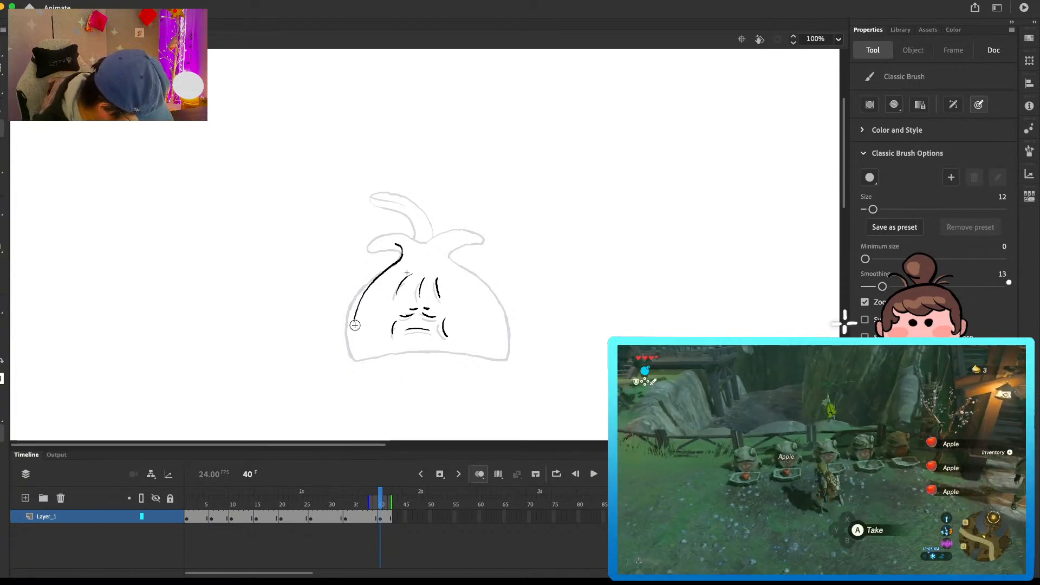
key(e)
mouse_move(383, 273)
mouse_down()
mouse_move(358, 345)
mouse_move(354, 307)
mouse_up()
key(b)
key(super+z)
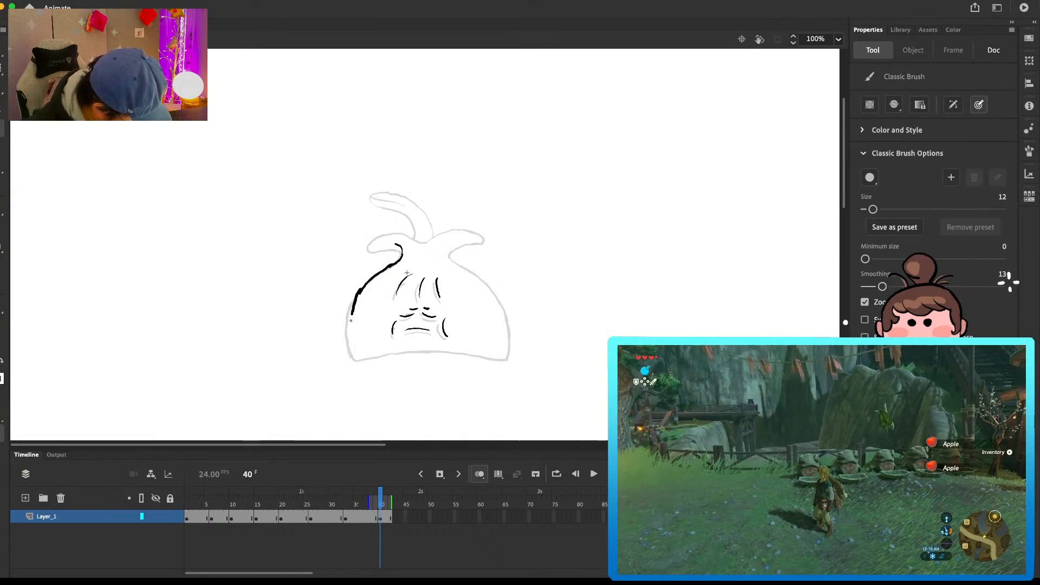
Step: Draw the rest of the body outline and the two raised side leaves on frame 40, cleaning up the lines
mouse_move(360, 294)
mouse_down()
mouse_move(349, 329)
mouse_move(386, 356)
mouse_move(504, 360)
mouse_up()
key(super+z)
mouse_move(380, 237)
mouse_down()
mouse_move(428, 237)
mouse_move(417, 235)
mouse_move(441, 231)
mouse_move(406, 229)
mouse_move(485, 231)
mouse_move(460, 225)
mouse_move(483, 238)
mouse_move(443, 248)
mouse_move(484, 283)
mouse_move(441, 252)
mouse_move(496, 305)
mouse_move(487, 285)
mouse_move(508, 353)
mouse_up()
key(super+z)
key(e)
key(b)
key(e)
key(b)
key(e)
key(b)
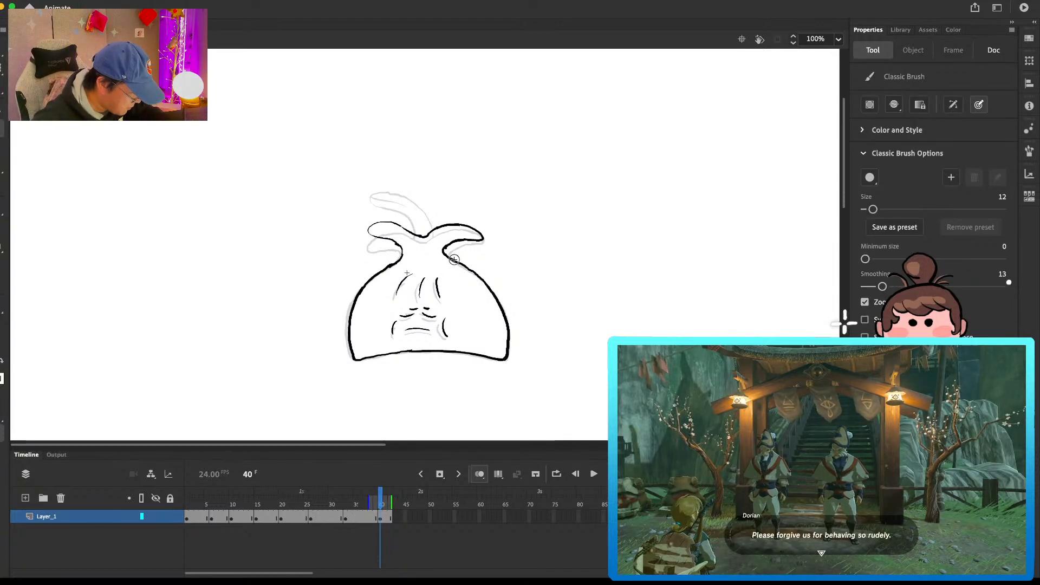
Step: Draw the curved middle leaf with its vein on frame 40 and clean up its outline
mouse_move(432, 229)
mouse_down()
mouse_move(426, 200)
mouse_move(398, 185)
mouse_move(380, 194)
mouse_move(413, 222)
mouse_up()
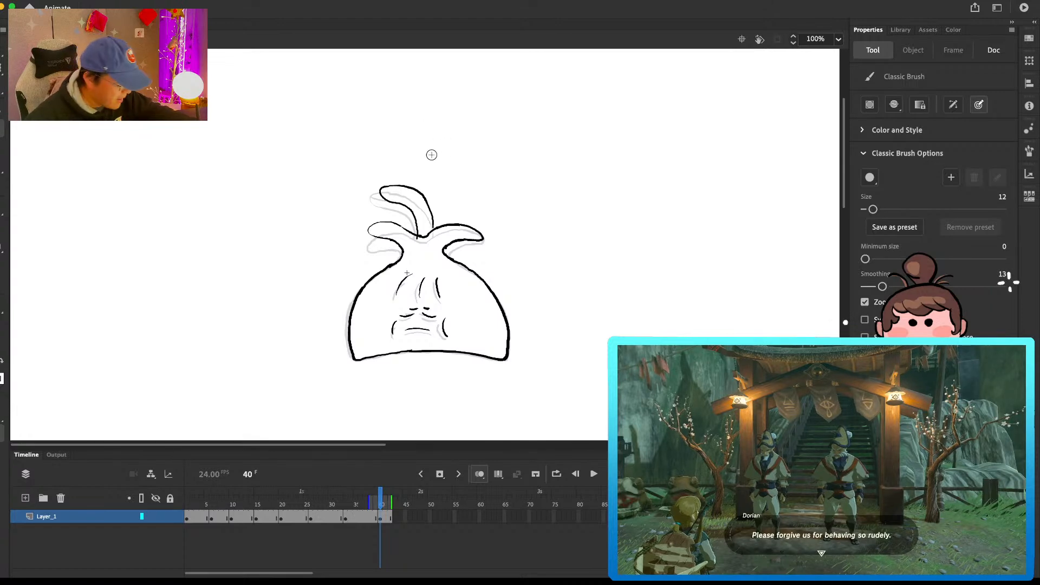
mouse_move(410, 197)
mouse_down()
mouse_move(426, 203)
mouse_move(403, 186)
mouse_move(414, 190)
mouse_up()
key(e)
key(b)
key(e)
key(b)
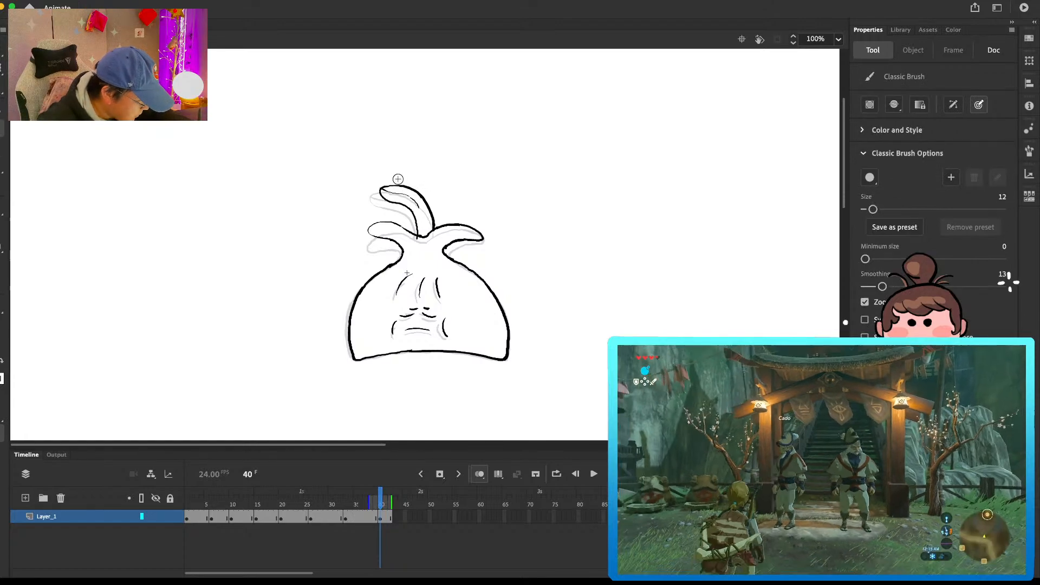
key(e)
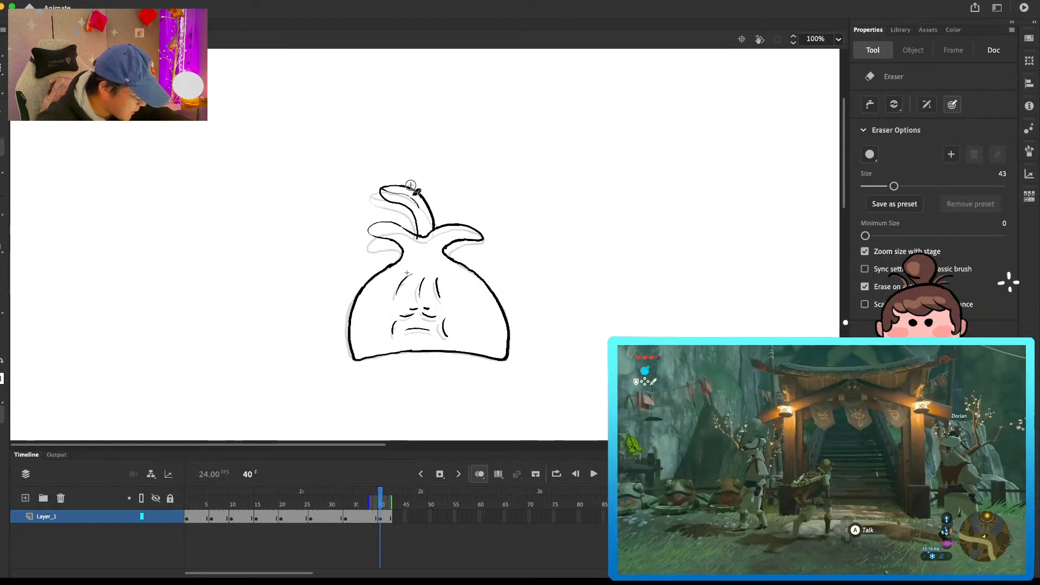
Step: Extend the hold of the frame 40 drawing and insert a blank keyframe at frame 44
click(381, 499)
key(F5)
key(F5)
key(F5)
key(F5)
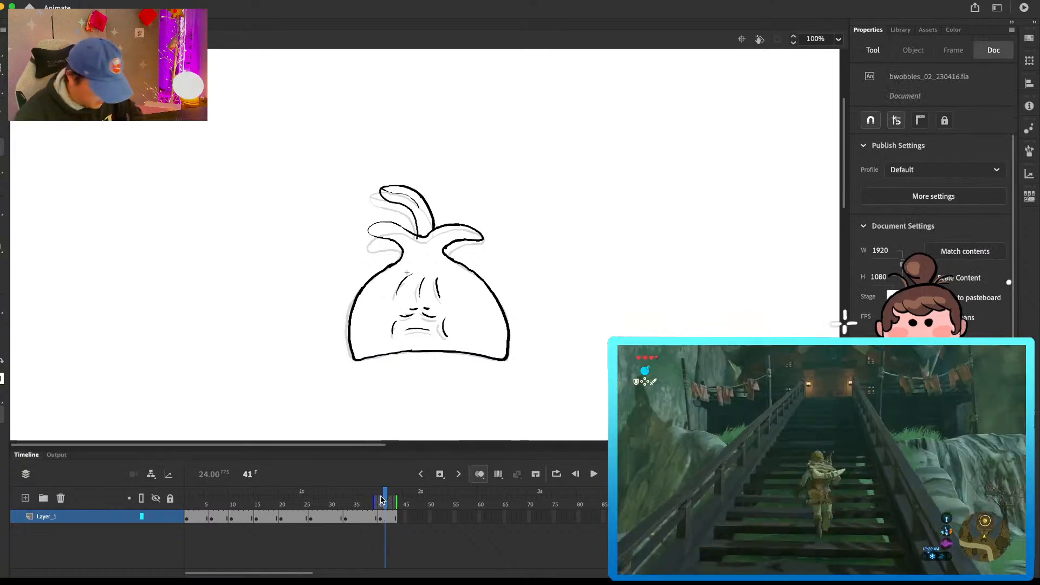
key(F7)
key(b)
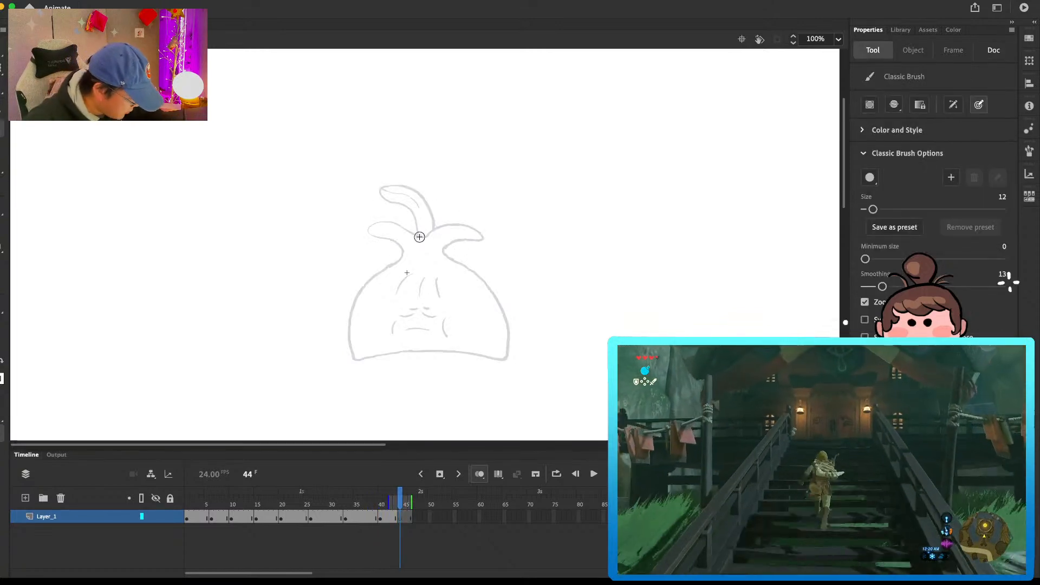
Step: Return to the frame 40 drawing and clean up the line joints at the base of the leaves
click(386, 518)
key(e)
key(b)
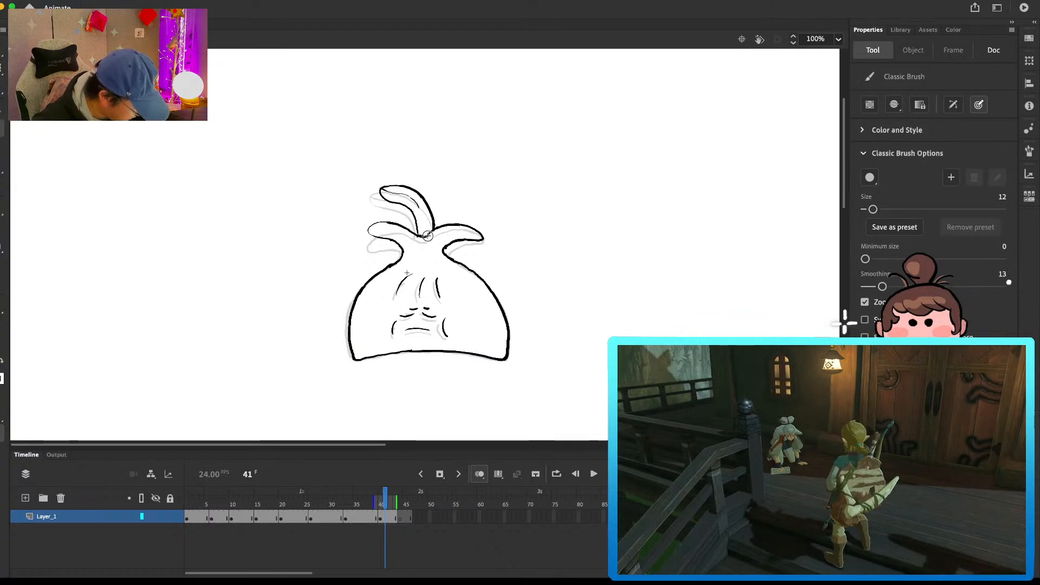
key(e)
key(b)
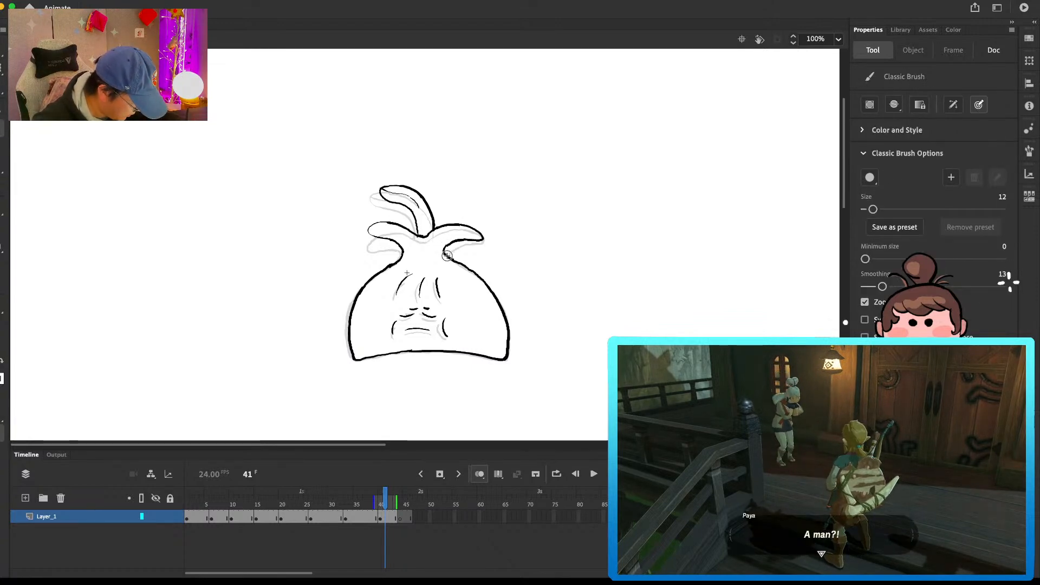
Step: Draw the outline of the two raised side leaves on frame 44 and clean up its line ends
key(comma)
key(comma)
key(period)
key(period)
key(period)
key(period)
key(period)
mouse_move(421, 234)
mouse_down()
mouse_move(383, 217)
mouse_move(402, 245)
mouse_move(393, 219)
mouse_move(377, 228)
mouse_move(377, 215)
mouse_move(424, 237)
mouse_move(410, 225)
mouse_move(427, 236)
mouse_move(455, 225)
mouse_move(448, 248)
mouse_up()
key(e)
key(b)
key(e)
key(b)
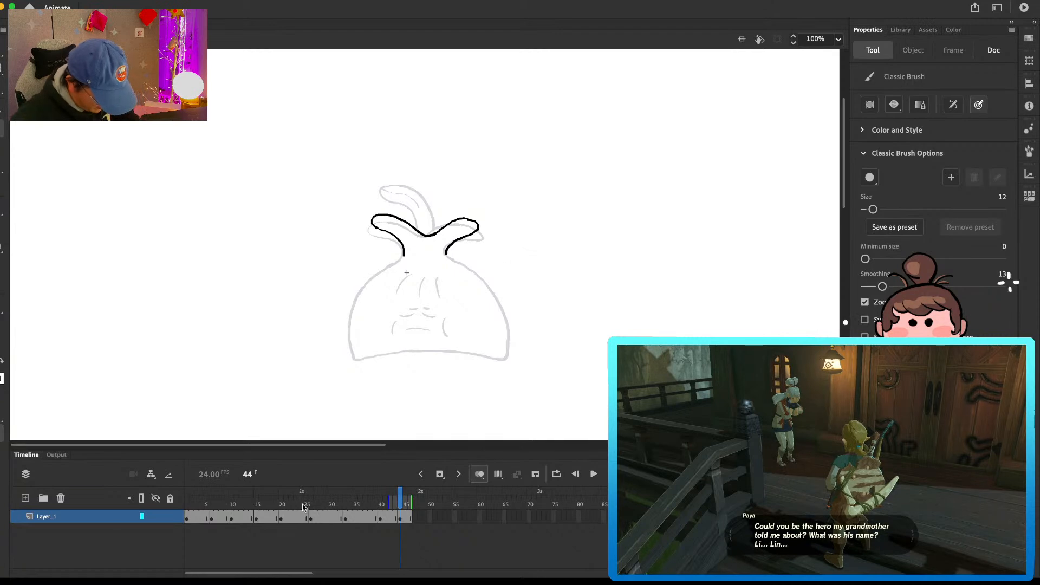
Step: Copy the loop's first drawing into a new keyframe at frame 47 and extend its hold to frame 53
click(202, 521)
click(414, 520)
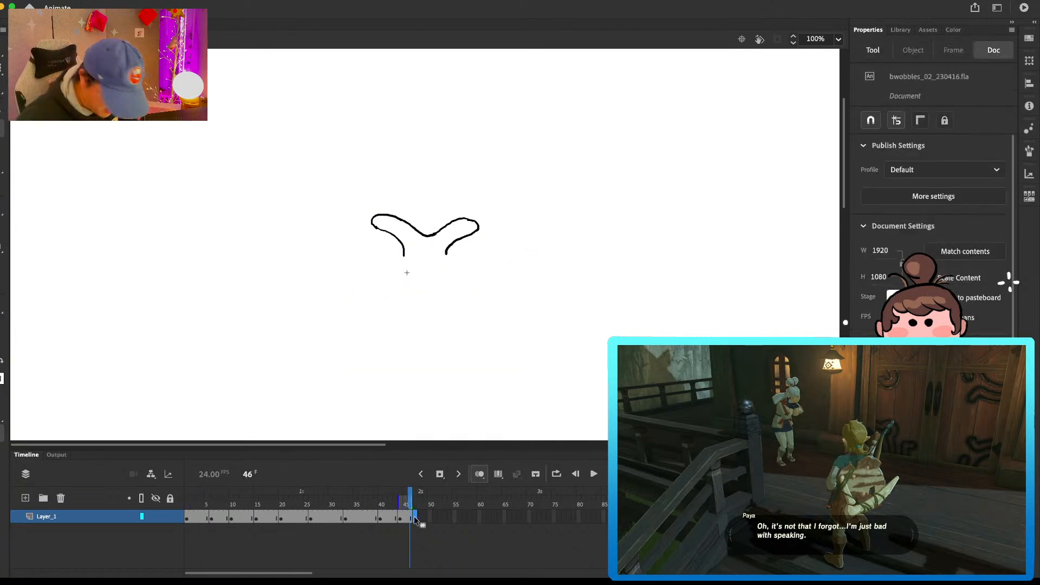
click(414, 520)
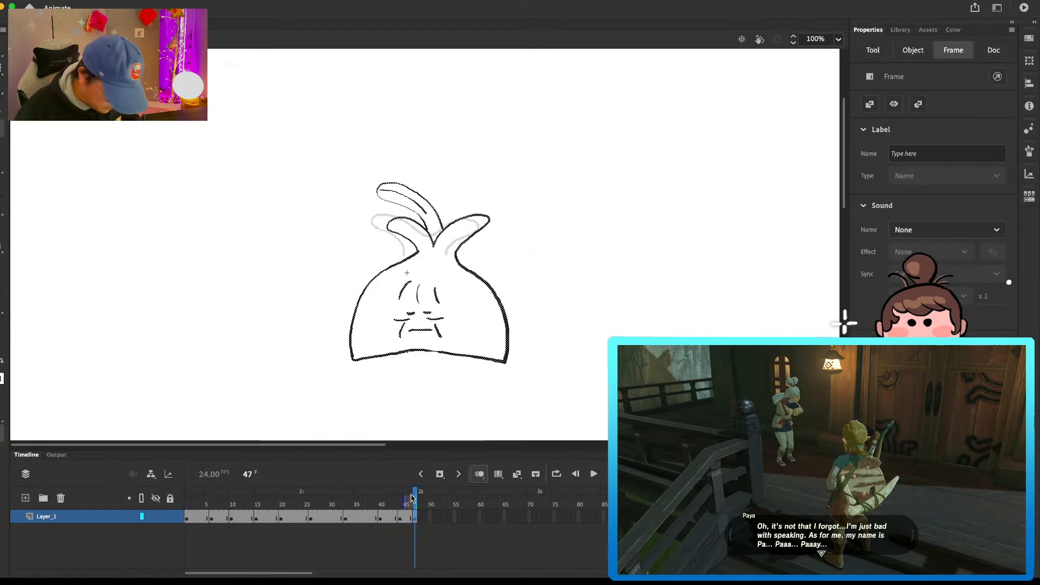
key(F5)
key(F5)
key(F5)
key(F5)
key(F5)
key(F5)
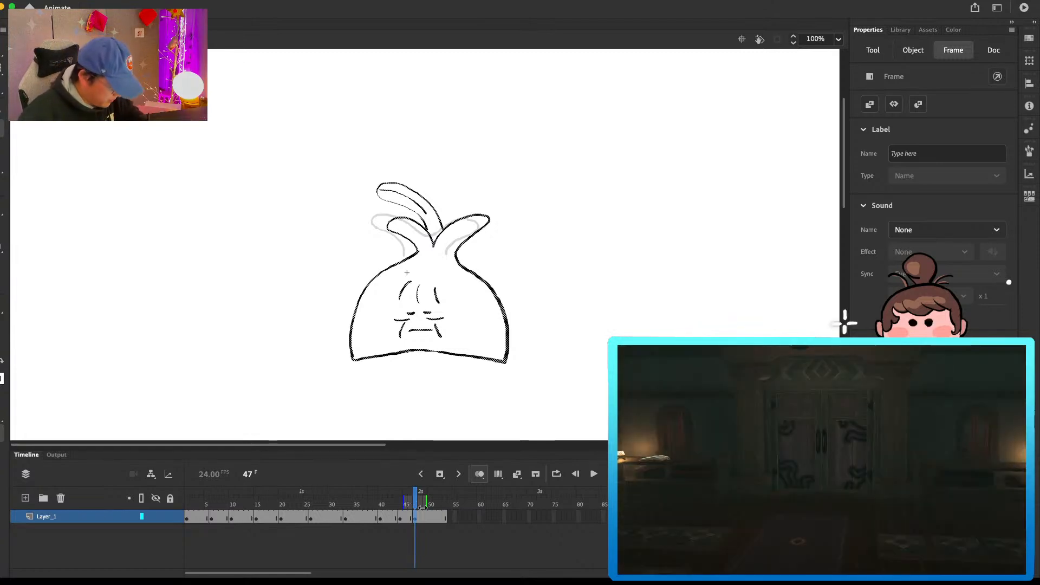
Step: Nudge the side-leaf outline of the frame 44 drawing to the right and slightly upward
click(412, 521)
click(411, 517)
click(455, 221)
key(Right)
key(Right)
key(Right)
key(Right)
key(Right)
key(Right)
key(Right)
key(Right)
key(Right)
key(Right)
key(Up)
key(Up)
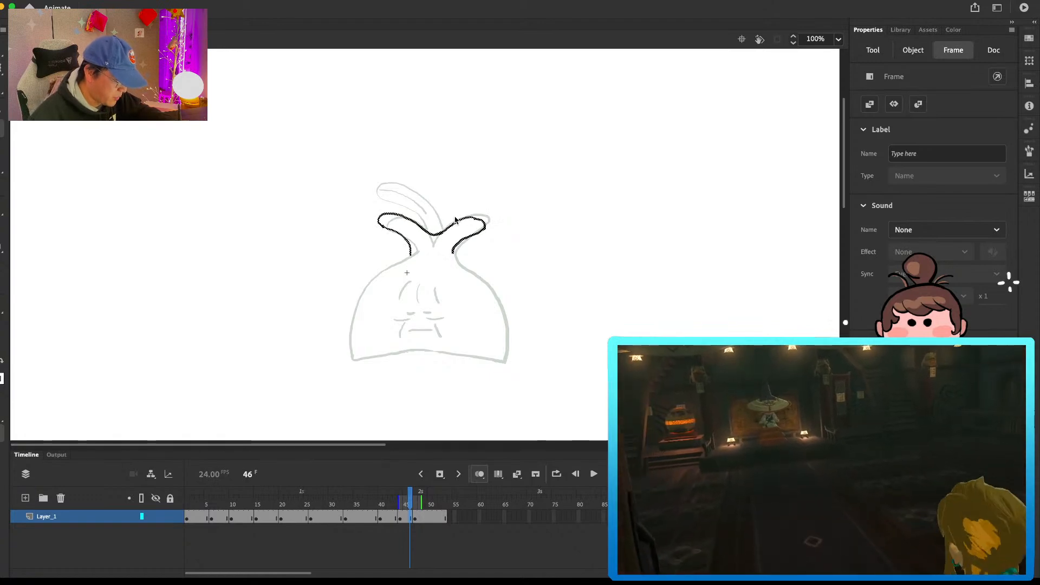
key(.)
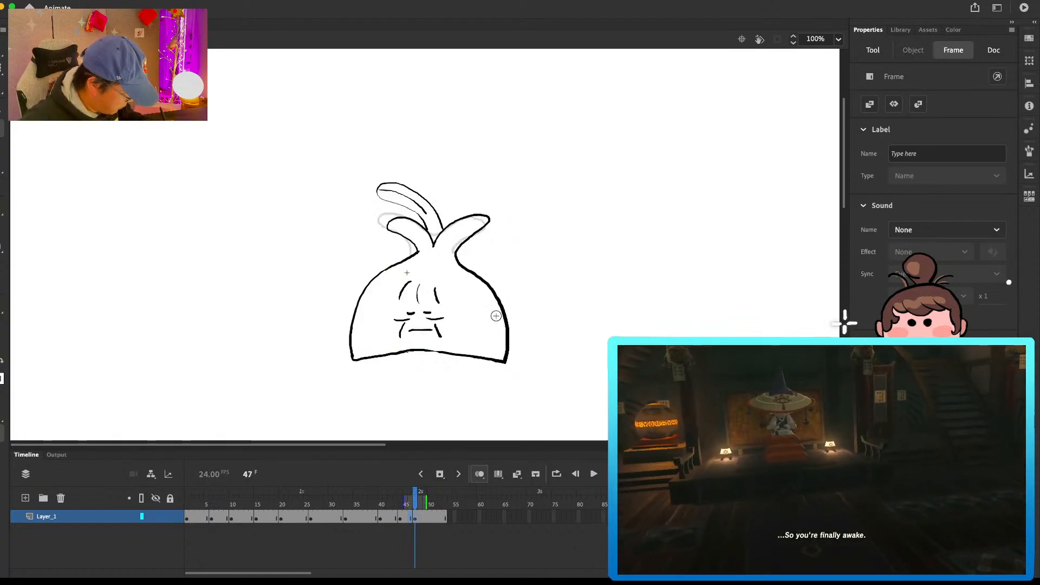
Step: Draw the neck curves and the left side of the body on the frame 44 drawing, cleaning up the joints
drag(410, 246, 408, 262)
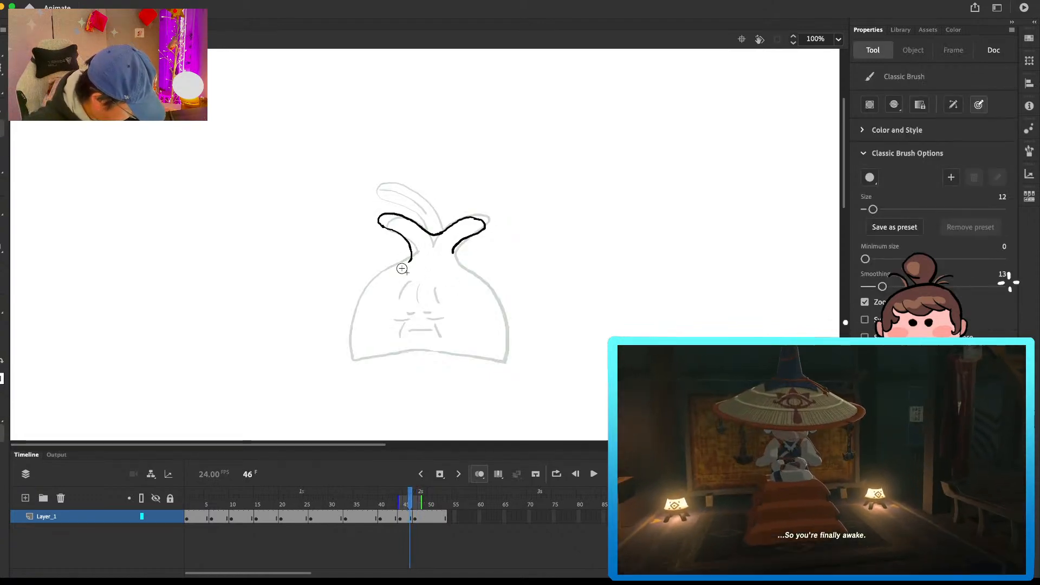
key(e)
key(b)
mouse_move(400, 267)
mouse_down()
mouse_move(361, 305)
mouse_move(403, 266)
mouse_move(367, 290)
mouse_up()
key(e)
key(b)
key(e)
key(b)
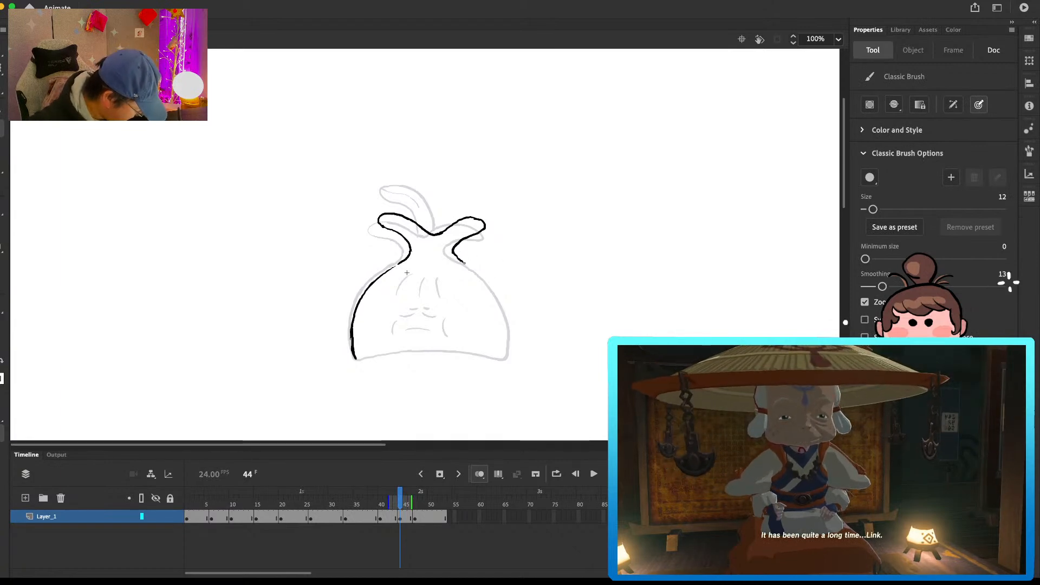
Step: Draw the right side of the body and the curved base line to close the frame 44 outline
key(e)
mouse_move(486, 277)
mouse_down()
mouse_move(499, 300)
mouse_move(494, 291)
mouse_up()
key(b)
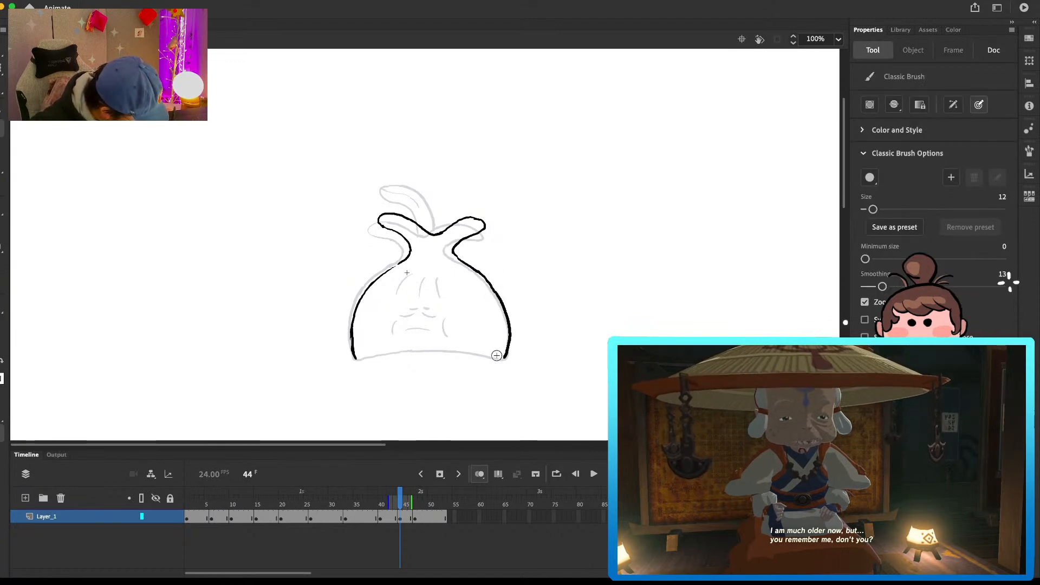
drag(357, 359, 488, 359)
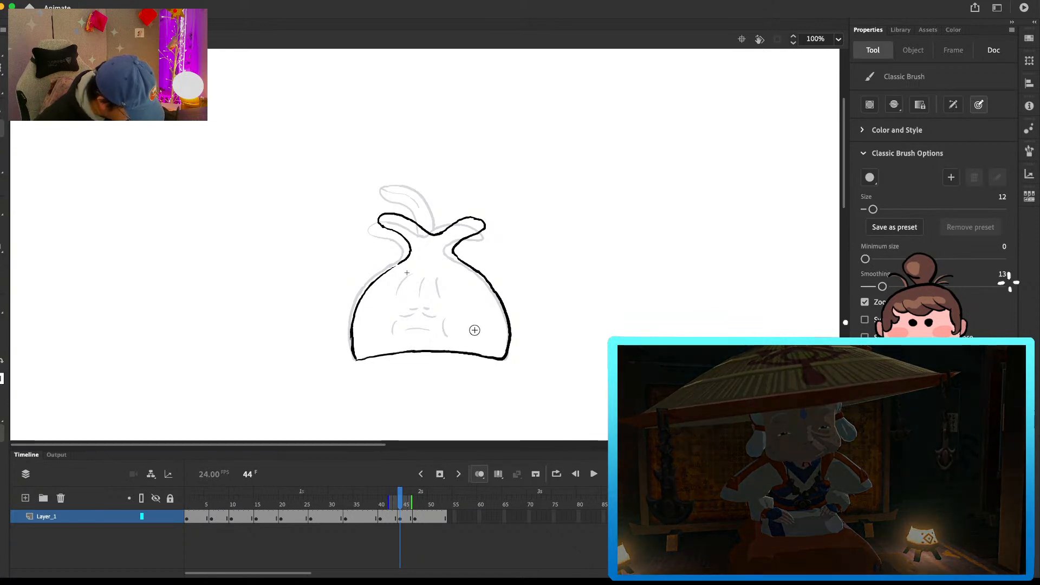
Step: Draw the eyes, mouth, cheek lines and forehead wrinkles on the frame 44 drawing
click(410, 517)
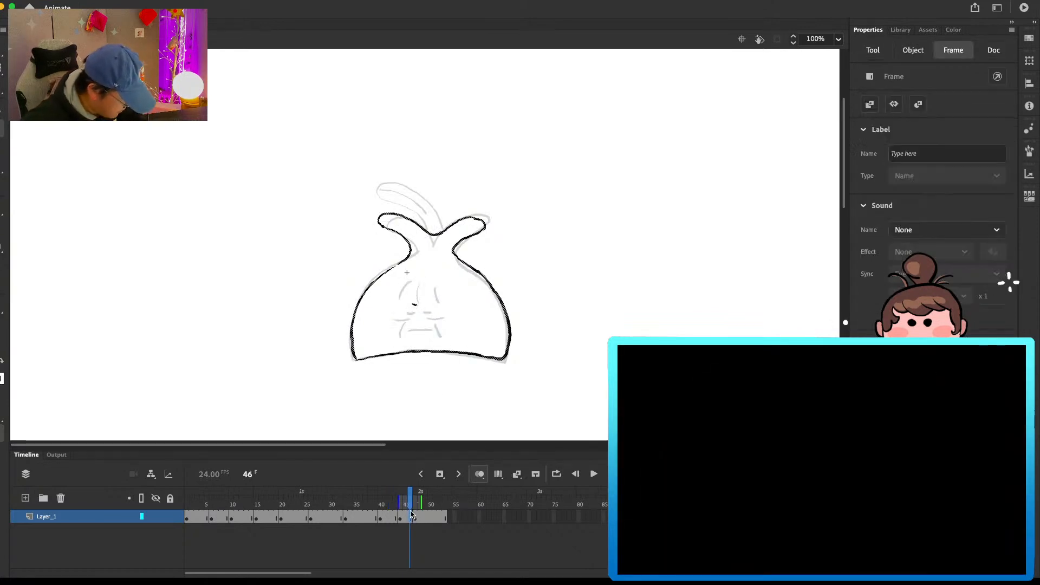
mouse_move(408, 313)
mouse_down()
mouse_move(444, 318)
mouse_move(400, 336)
mouse_move(441, 337)
mouse_up()
drag(435, 290, 438, 303)
Step: Draw the curved middle leaf with its vein on frame 44 and erase the excess line at its base
key(e)
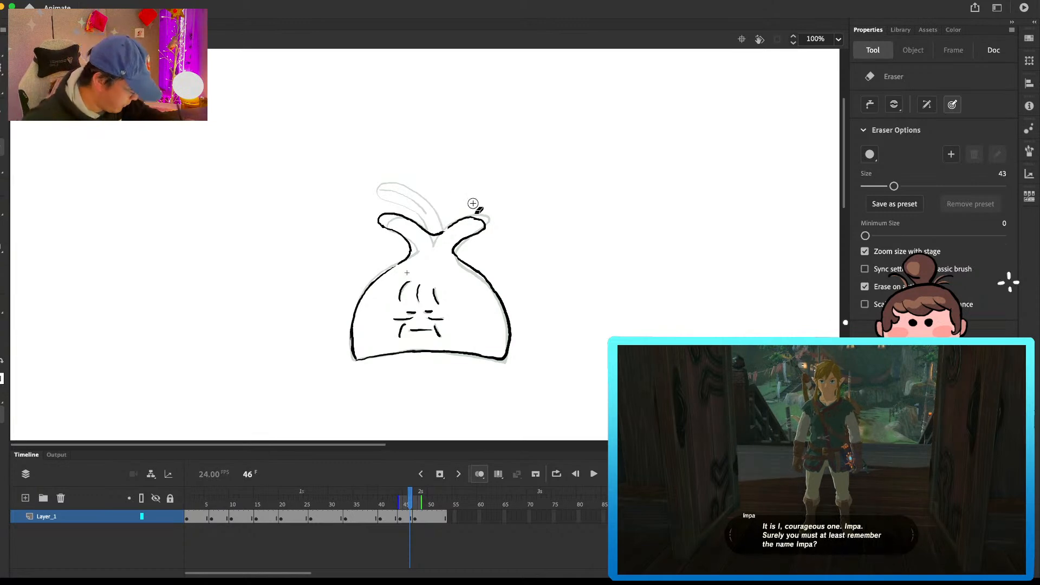
key(comma)
key(comma)
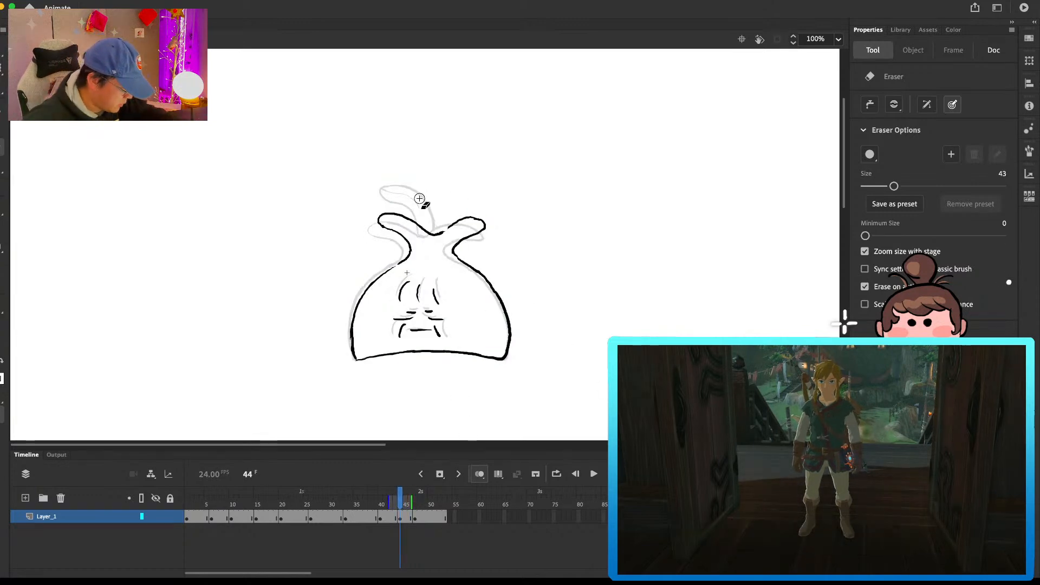
key(b)
mouse_move(443, 232)
mouse_down()
mouse_move(420, 187)
mouse_move(395, 174)
mouse_move(420, 226)
mouse_up()
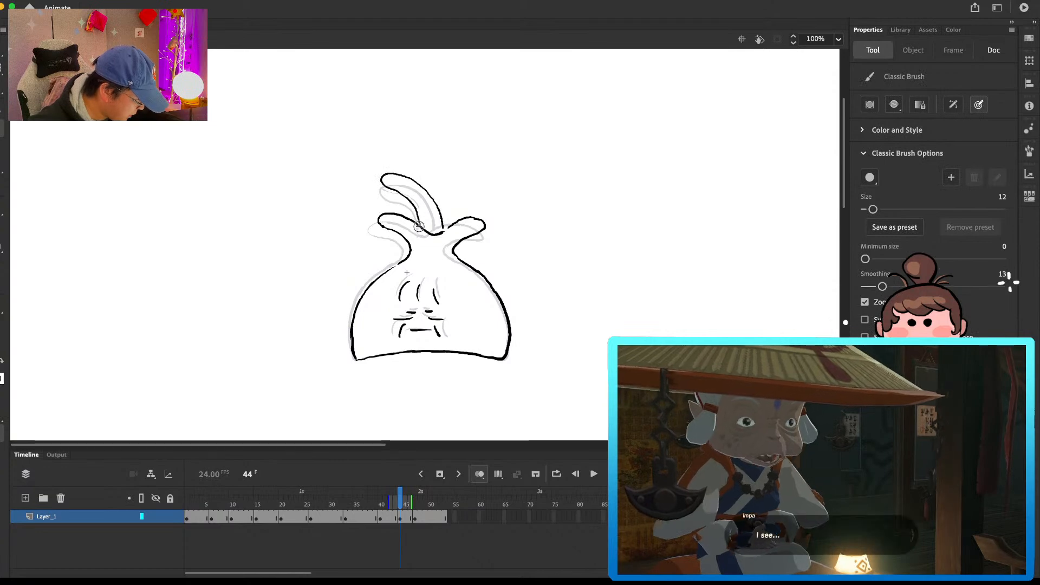
drag(386, 178, 419, 198)
key(e)
drag(447, 230, 441, 235)
key(b)
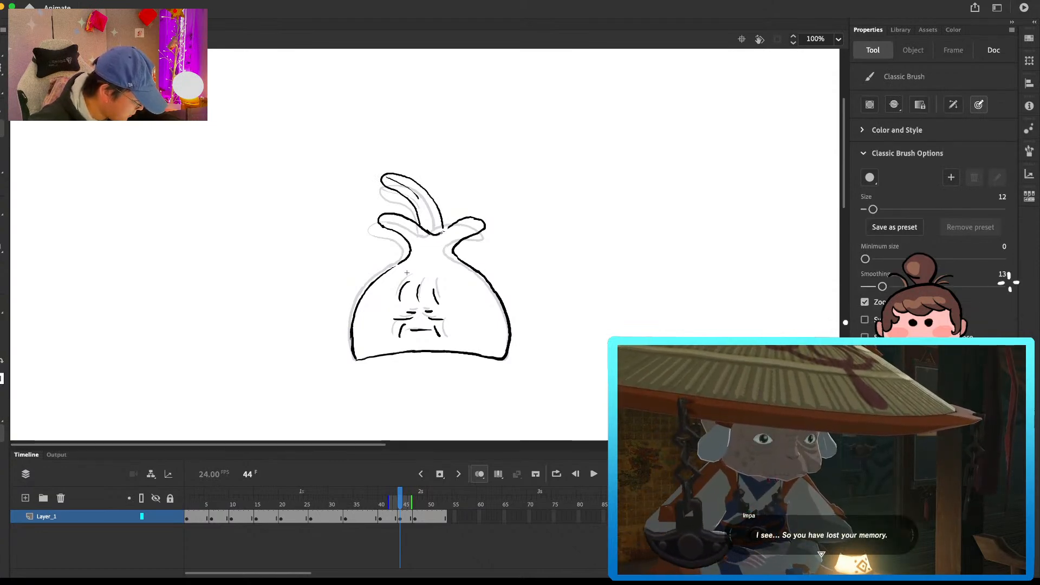
Step: Clean up the right side leaf's line on frame 44 and play back the loop
key(e)
key(b)
drag(453, 224, 482, 221)
key(e)
key(b)
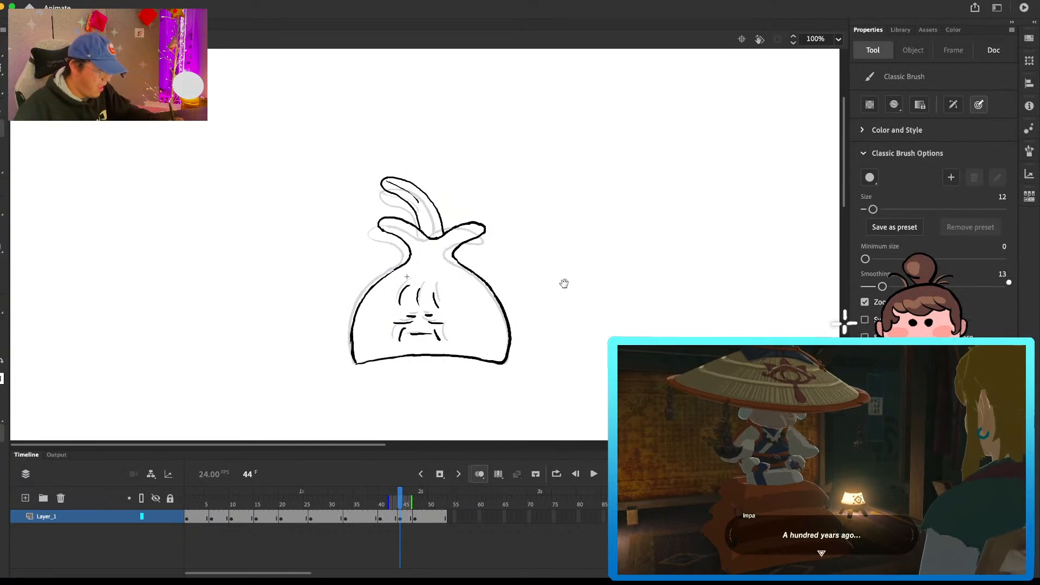
key(Return)
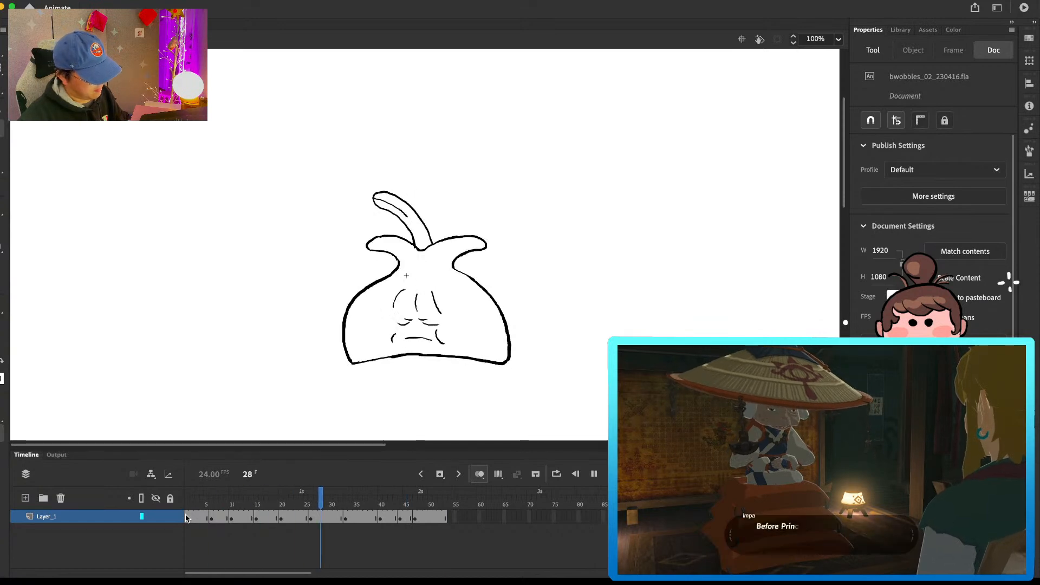
key(Return)
Step: Redraw the eyes on frame 44 as thin curved lines and erase the left cheek line
mouse_move(319, 504)
mouse_down()
mouse_move(247, 504)
mouse_move(418, 505)
mouse_move(400, 502)
mouse_up()
key(e)
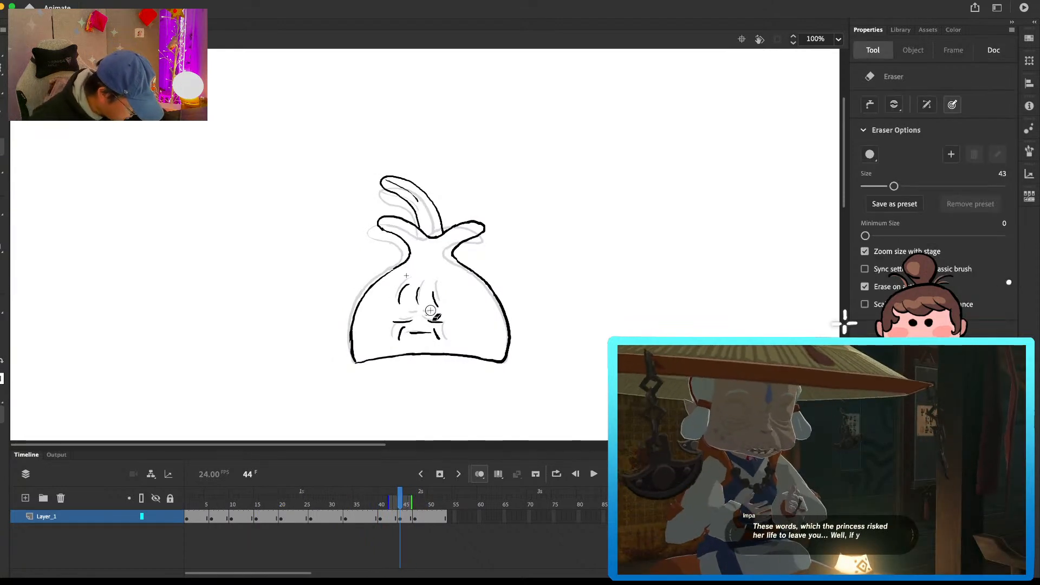
key(b)
key(e)
key(b)
mouse_move(403, 320)
mouse_down()
mouse_move(433, 320)
mouse_move(401, 338)
mouse_up()
key(e)
key(b)
key(e)
drag(411, 333, 425, 332)
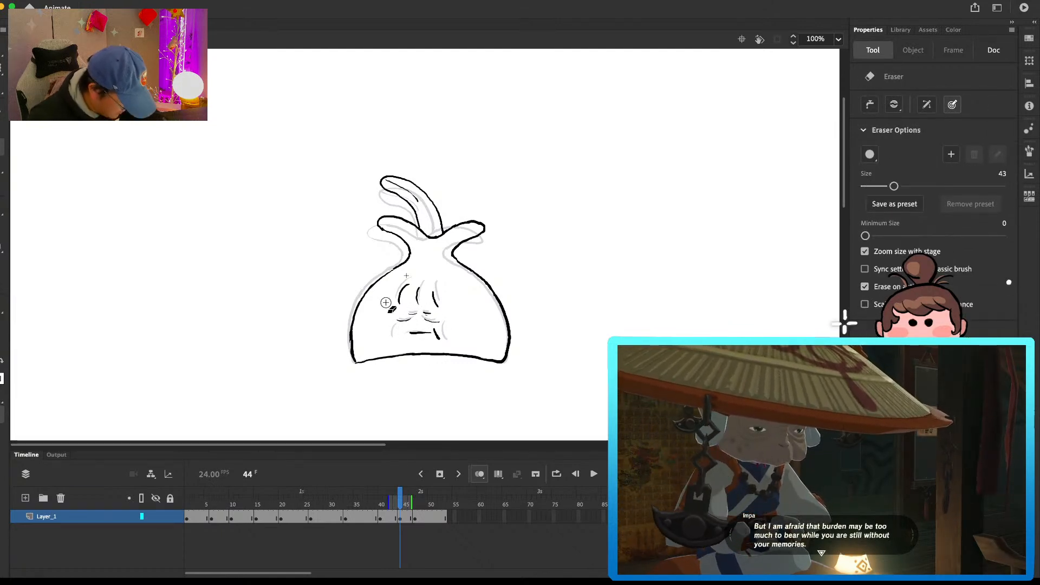
Step: Erase the mouth and right cheek line on frame 44 and redraw the left cheek line farther out
key(period)
key(period)
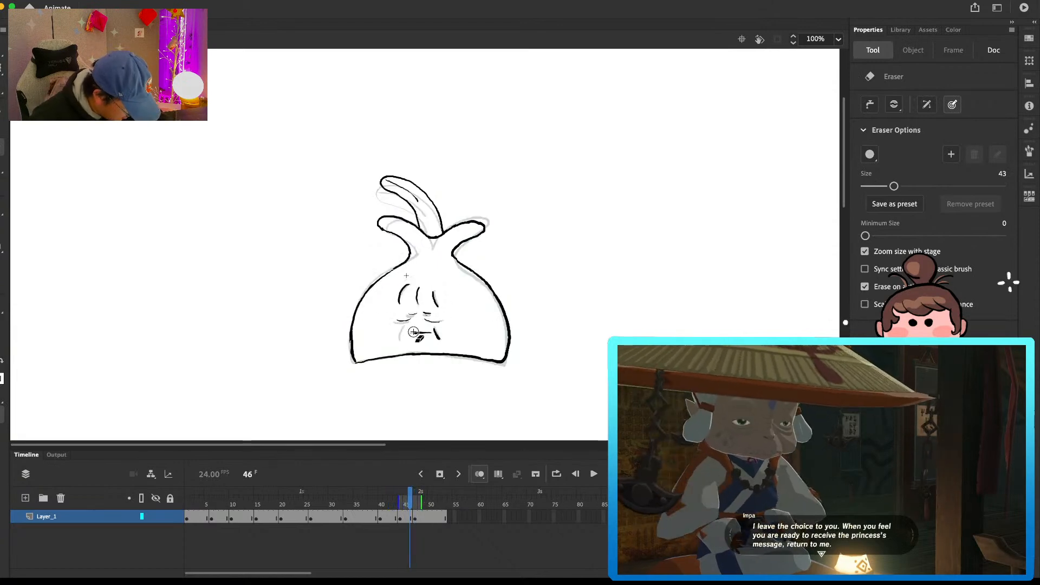
key(b)
key(comma)
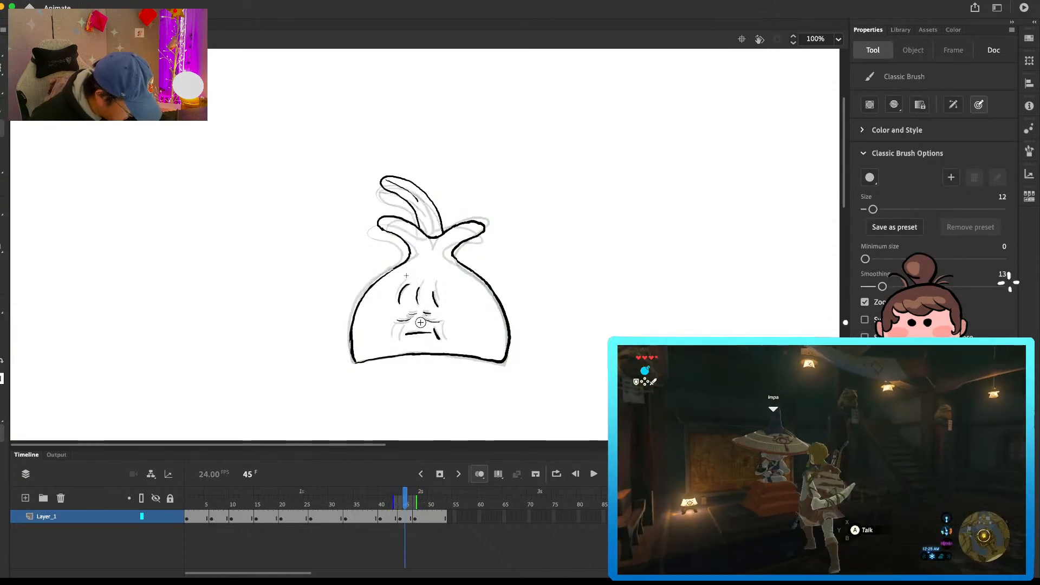
key(e)
key(comma)
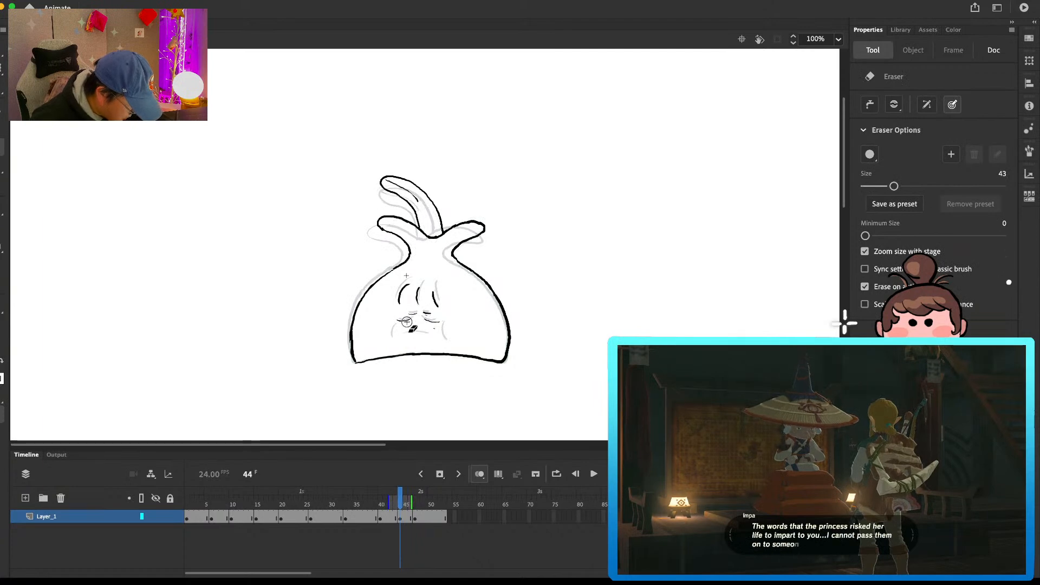
key(b)
key(e)
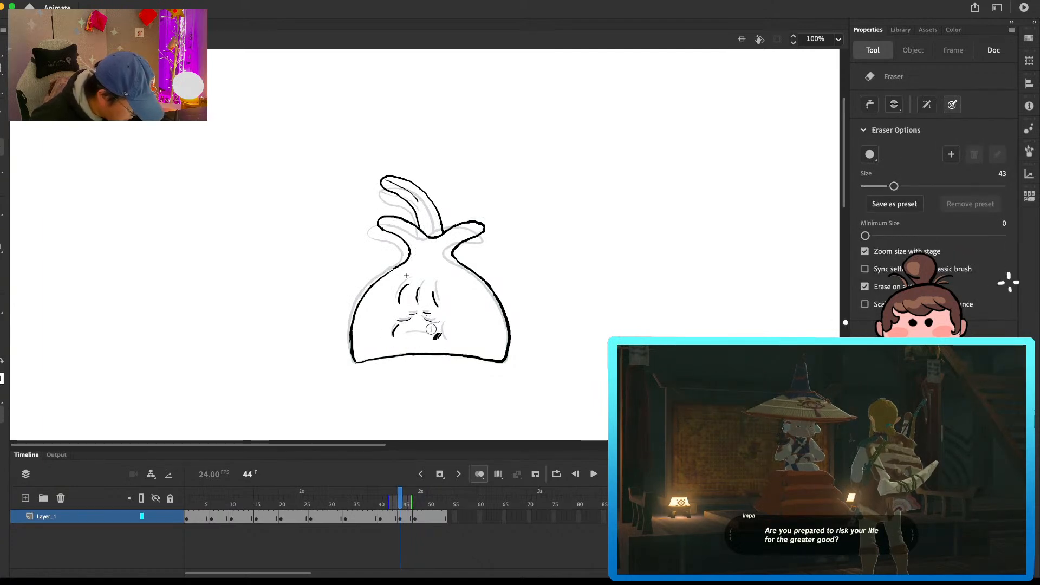
Step: Compare with the preceding frames and redraw the mouth line on the frame 44 drawing
key(comma)
key(comma)
key(comma)
key(comma)
key(comma)
key(period)
key(period)
key(period)
key(period)
key(period)
key(b)
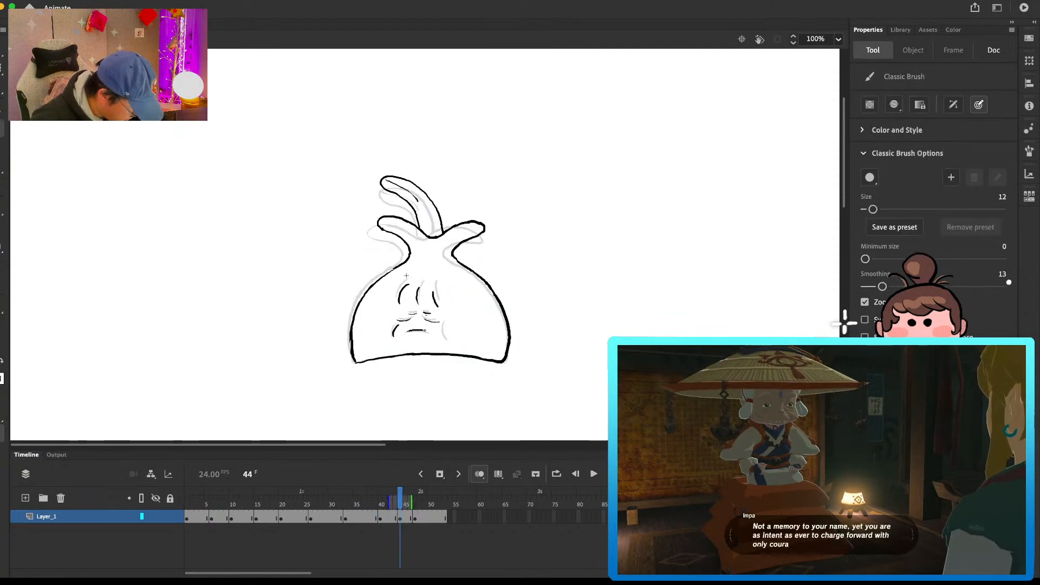
Step: Erase the cheek lines on the frame 47 drawing and redraw them as curves farther out from the mouth
key(period)
key(period)
key(period)
key(period)
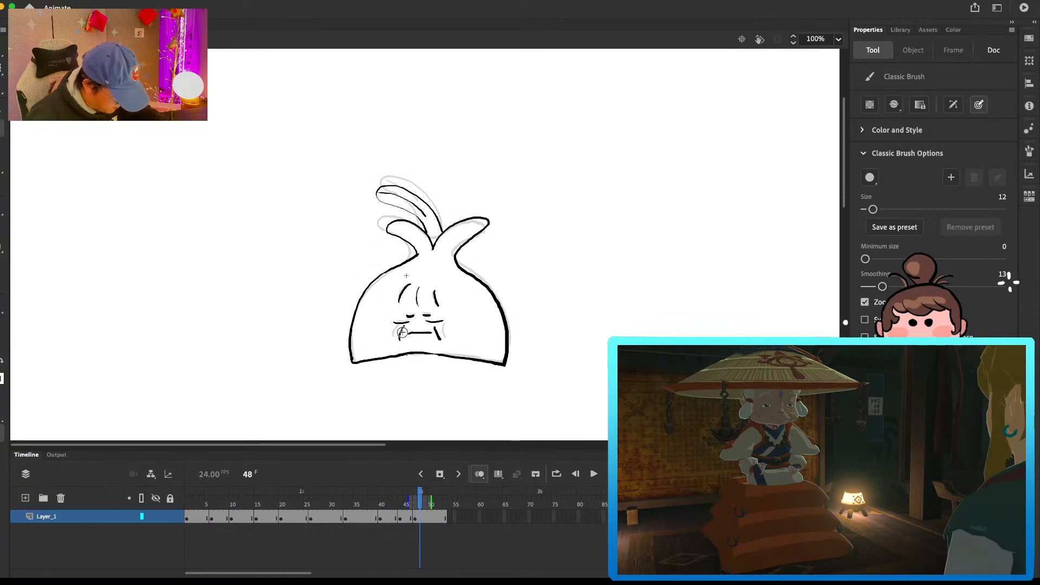
key(e)
key(b)
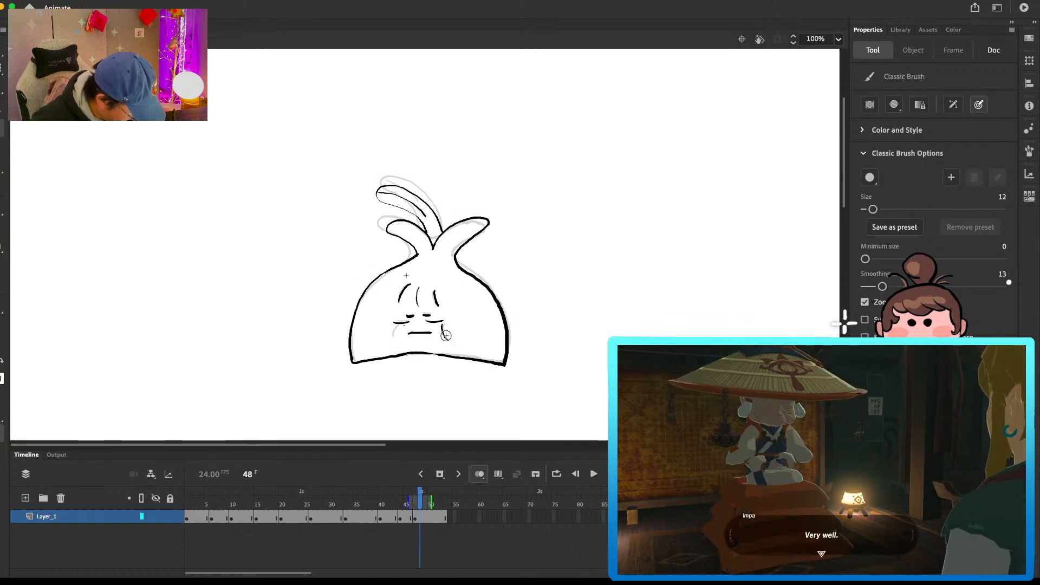
drag(398, 328, 395, 341)
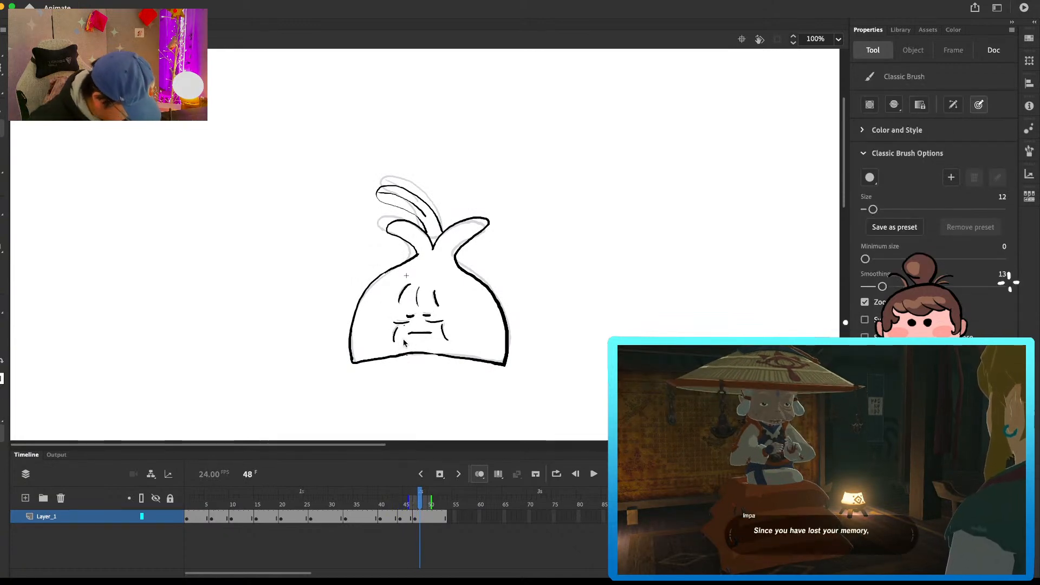
Step: Replace the loop's first drawing with the revised frame 47 drawing, remove frames 47 to 53 and play back the loop
click(198, 516)
click(420, 518)
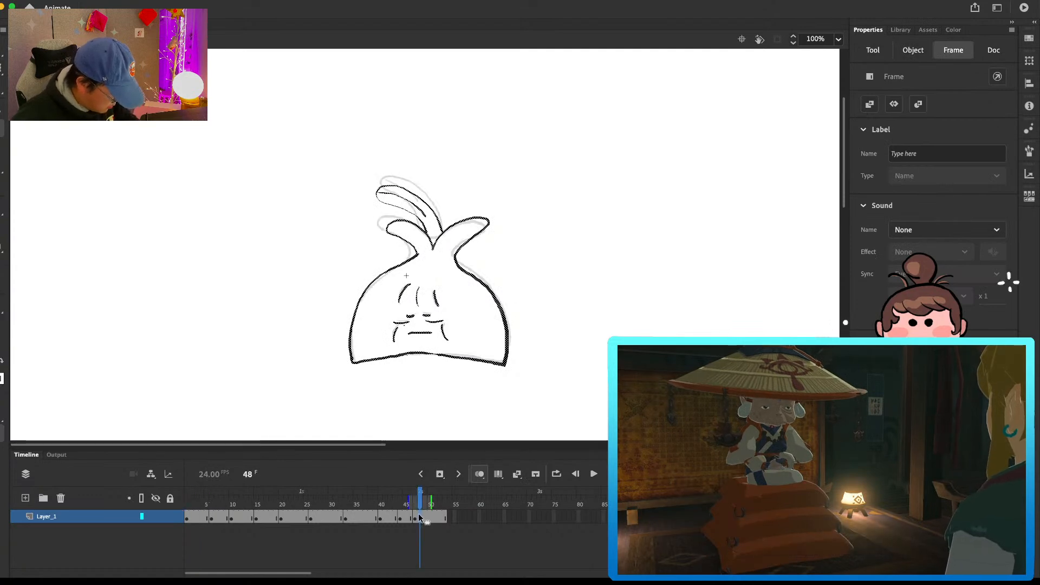
click(201, 517)
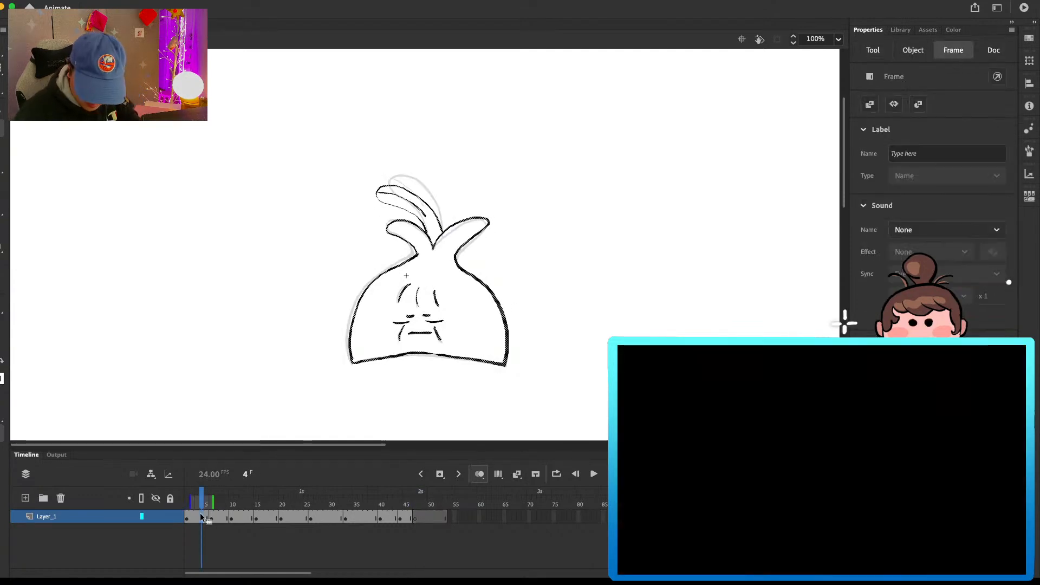
click(443, 516)
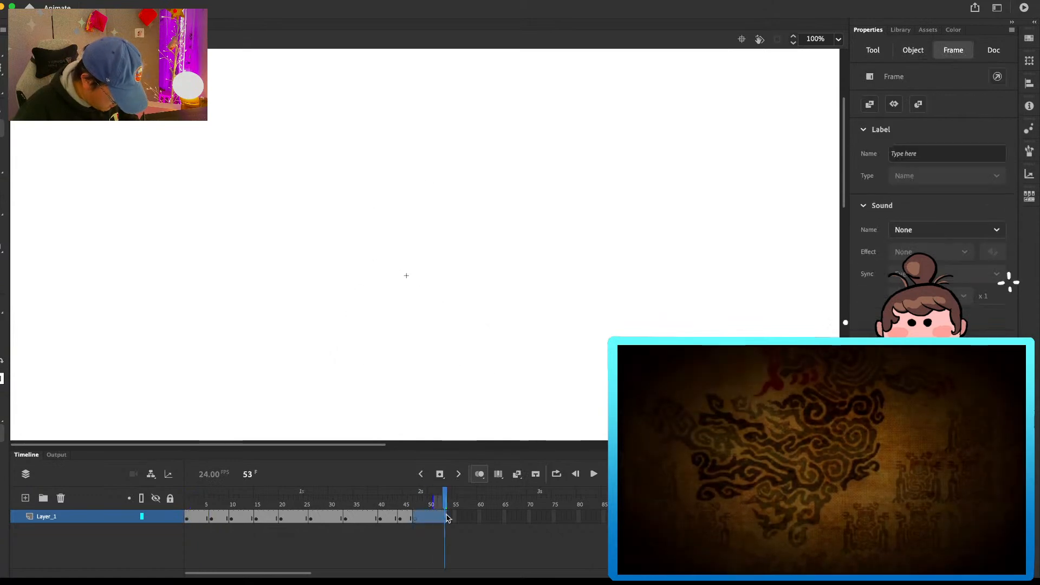
key(Return)
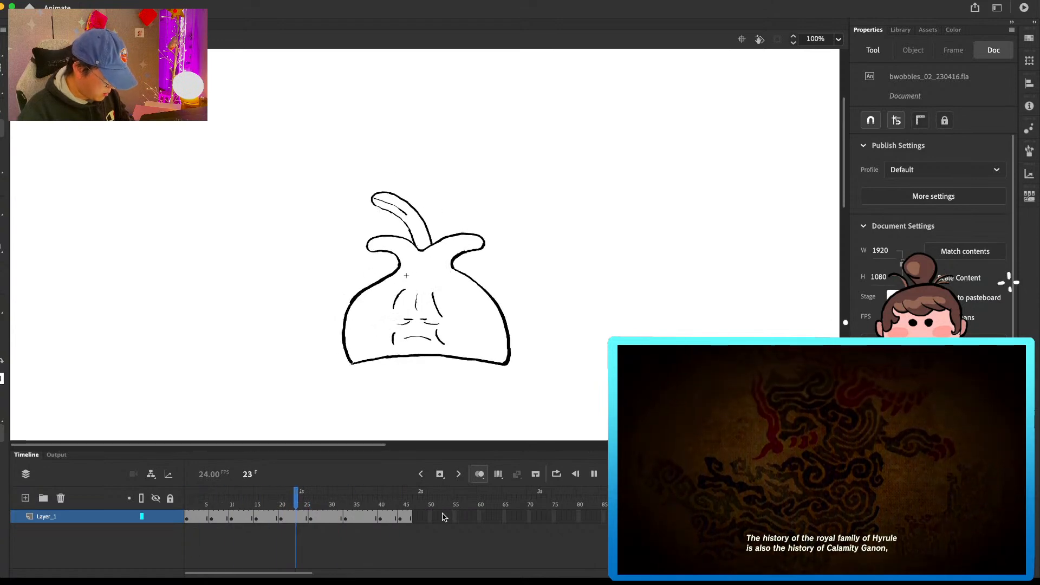
Step: Copy the revised first drawing into frame 48 and compare it with the preceding drawing
drag(271, 499, 407, 503)
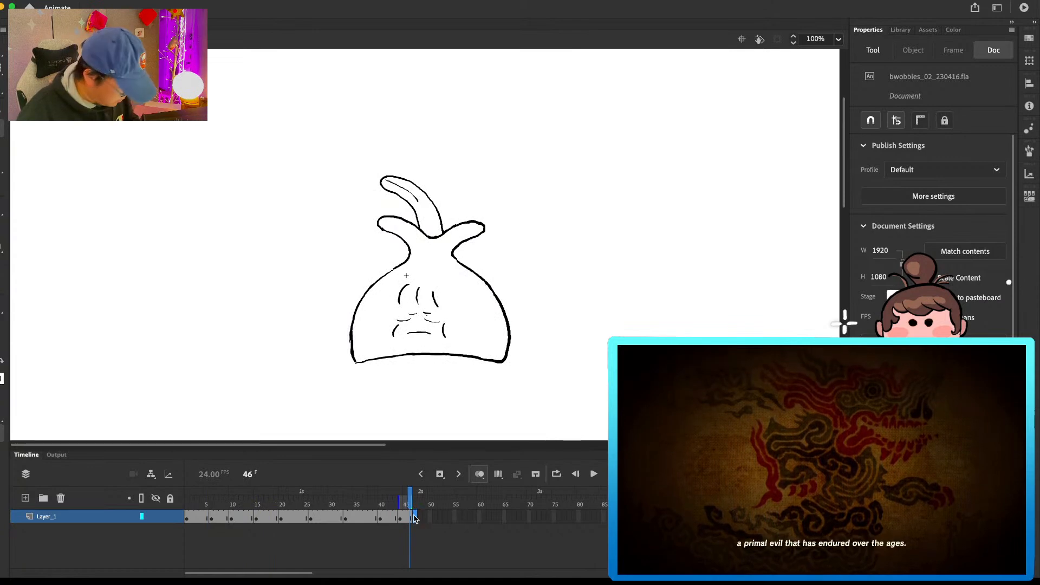
click(414, 516)
click(197, 507)
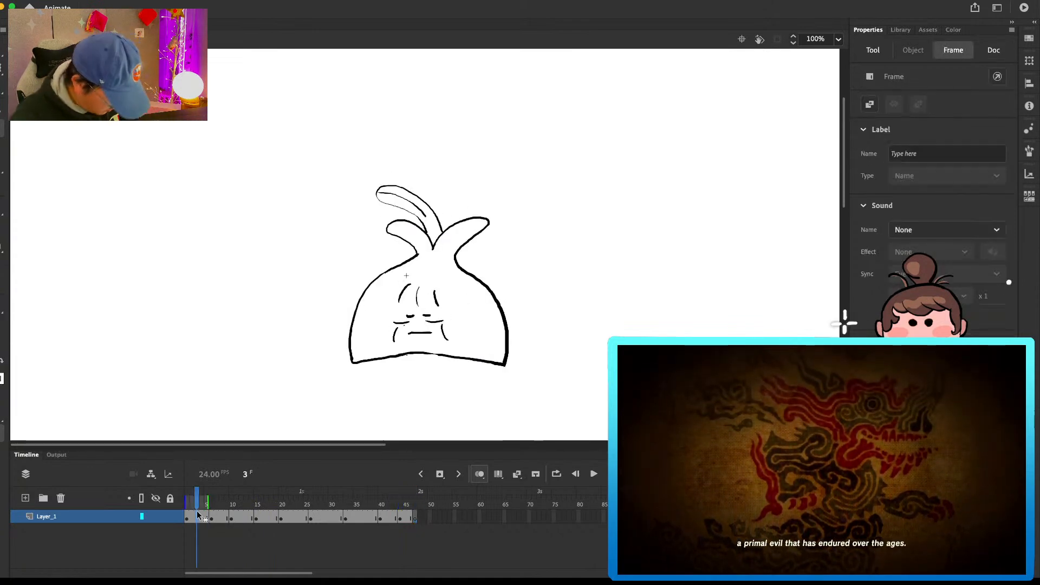
click(421, 516)
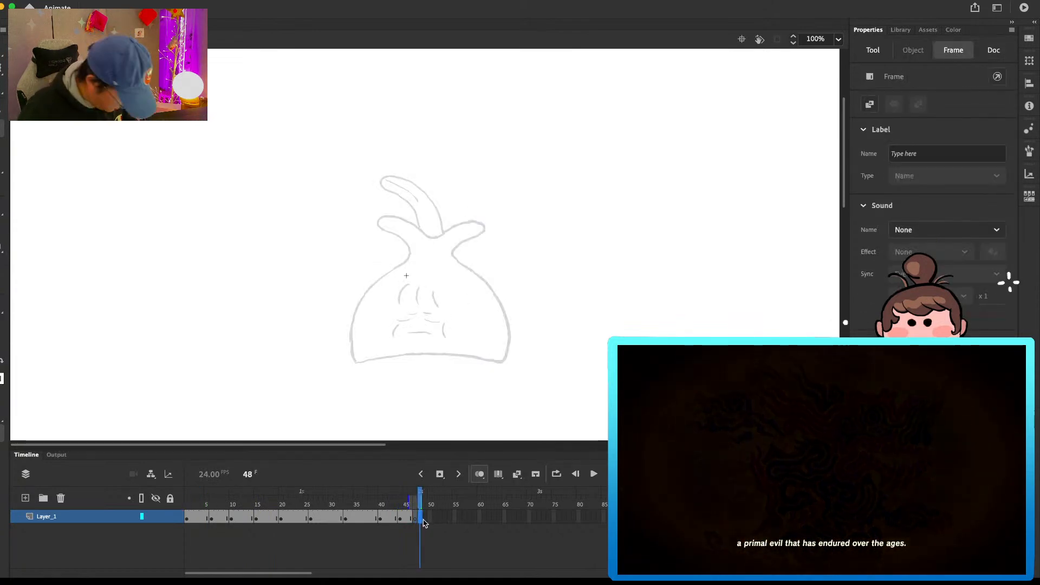
key(alt+super+v)
drag(420, 494, 412, 493)
key(period)
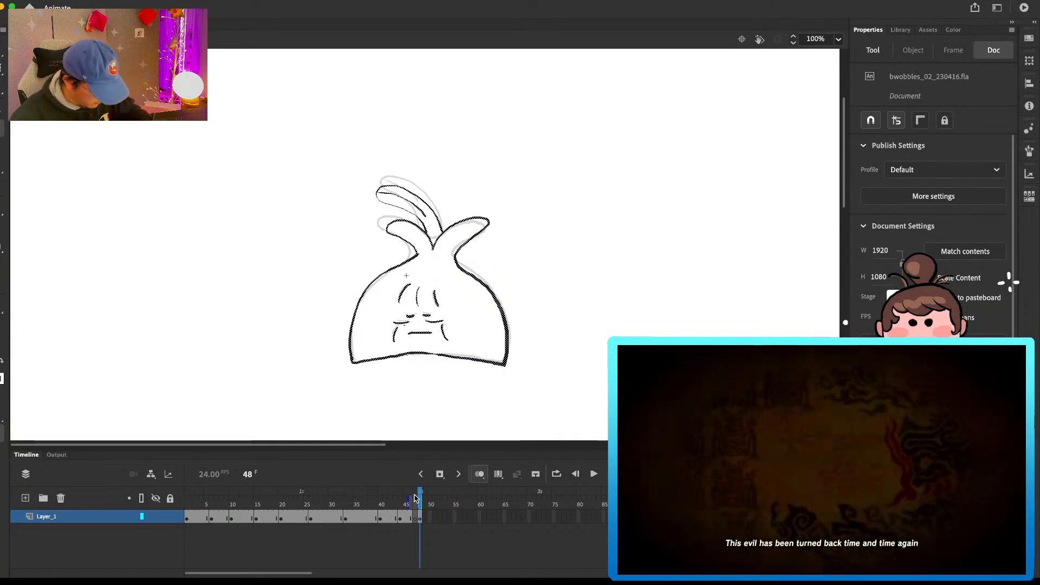
Step: Insert a blank drawing at frame 47 ahead of the copied first drawing and compare the neighbouring frames
click(411, 497)
drag(410, 496, 437, 485)
click(421, 498)
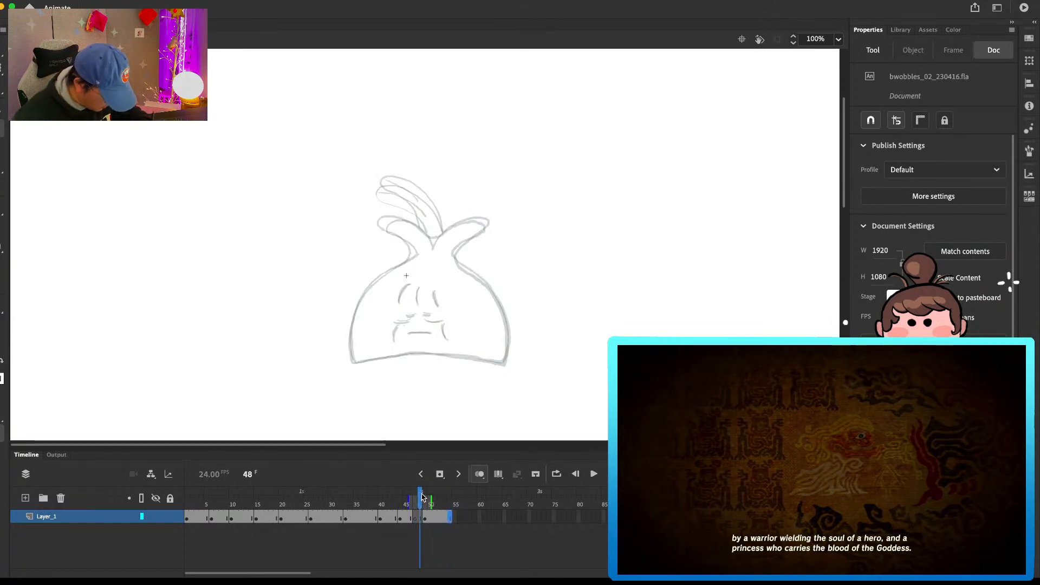
drag(410, 498, 416, 498)
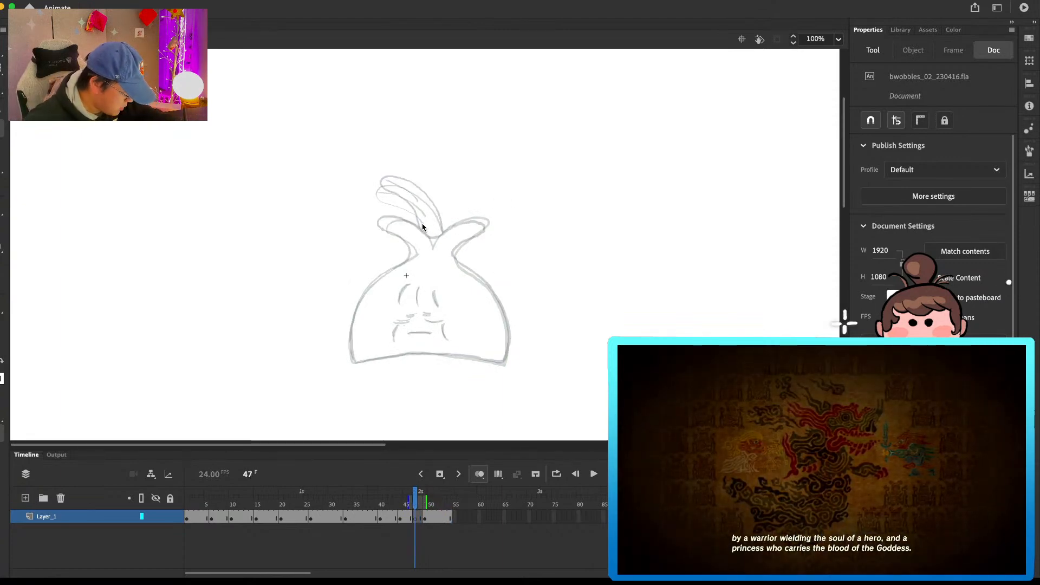
key(comma)
key(comma)
key(comma)
key(comma)
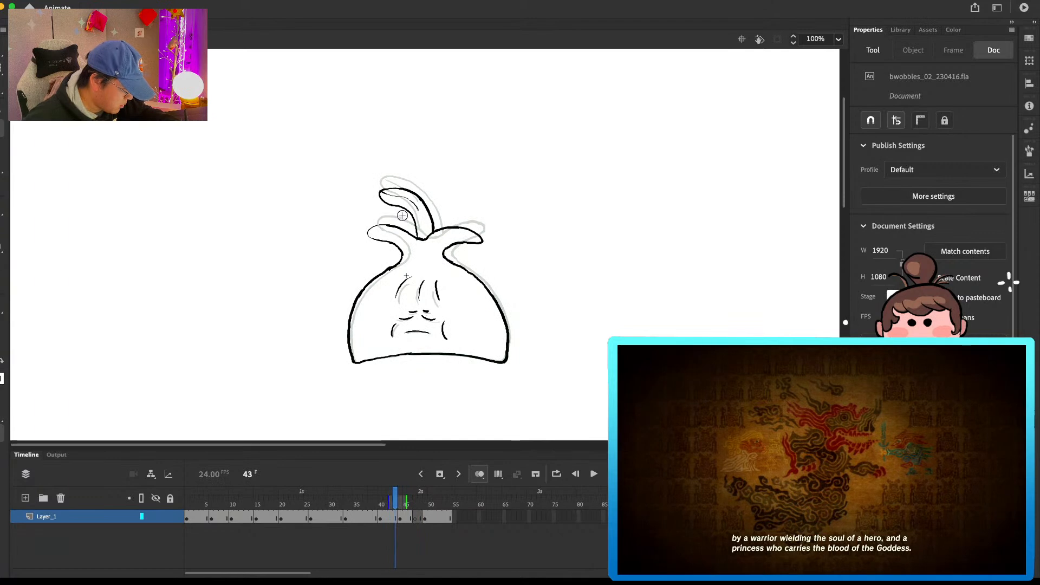
key(period)
key(period)
key(period)
key(period)
key(period)
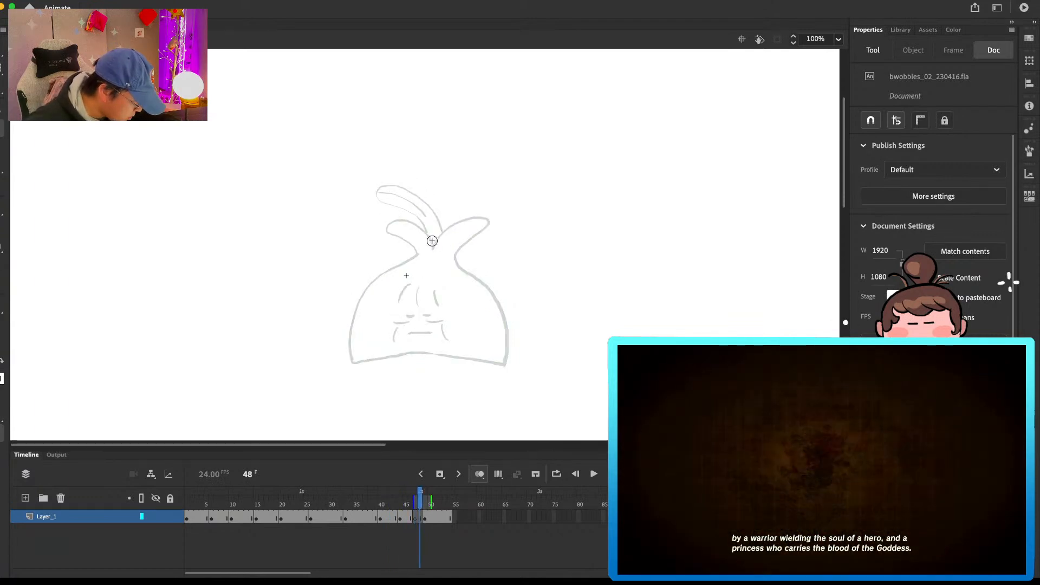
Step: Draw the two side leaves on the blank frame 47 drawing, erasing and redrawing lines against the neighbouring drawings
key(b)
key(comma)
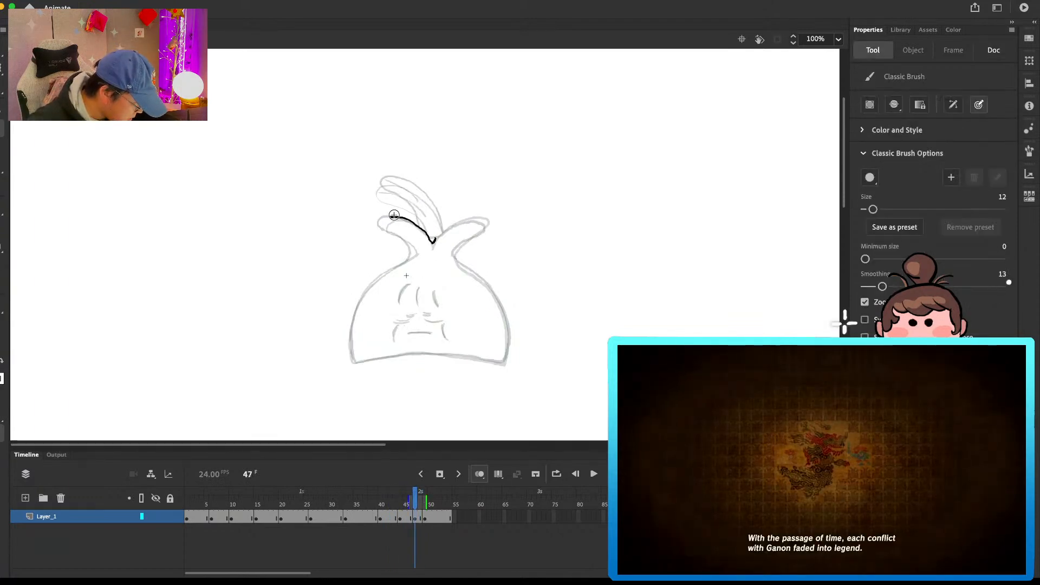
key(e)
mouse_move(391, 217)
mouse_down()
mouse_move(428, 237)
mouse_move(388, 218)
mouse_move(412, 251)
mouse_move(415, 240)
mouse_move(407, 260)
mouse_move(474, 218)
mouse_move(447, 225)
mouse_move(459, 216)
mouse_move(432, 242)
mouse_move(466, 219)
mouse_move(483, 222)
mouse_move(458, 222)
mouse_move(485, 225)
mouse_up()
key(b)
key(super+z)
key(e)
key(b)
key(e)
key(comma)
key(period)
key(b)
key(comma)
key(period)
key(e)
key(b)
key(e)
key(b)
key(e)
key(b)
key(comma)
key(period)
key(period)
key(period)
key(period)
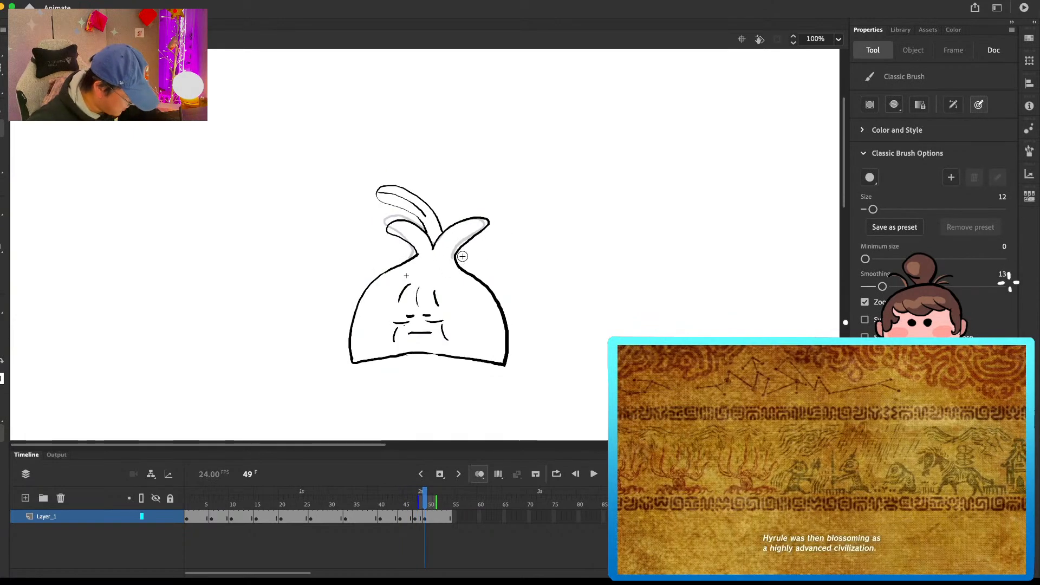
Step: Compare the new leaves with the neighbouring drawings and extend the frame 47 drawing's hold through frame 51
key(comma)
key(comma)
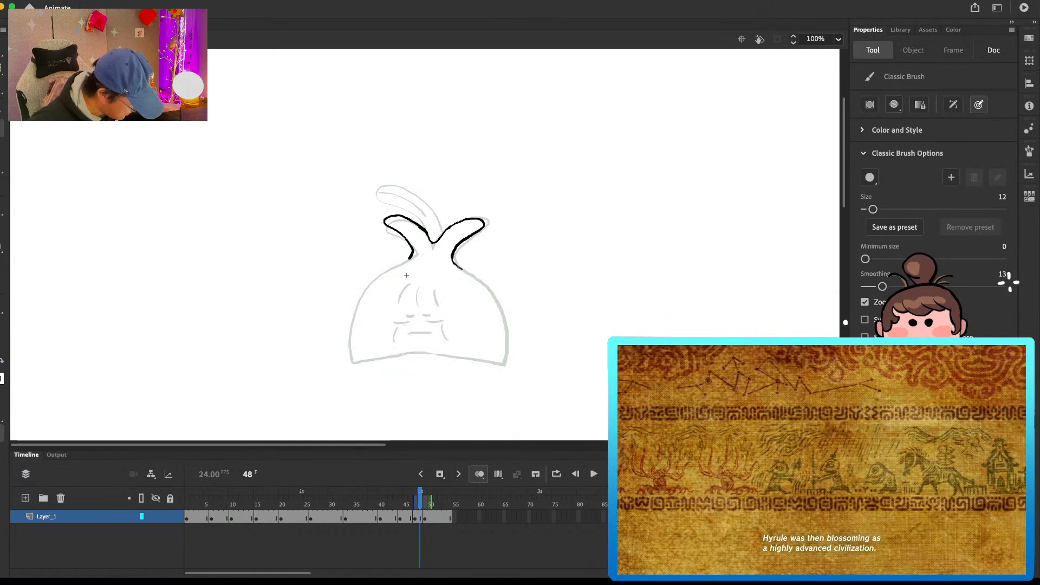
key(comma)
key(comma)
key(comma)
key(comma)
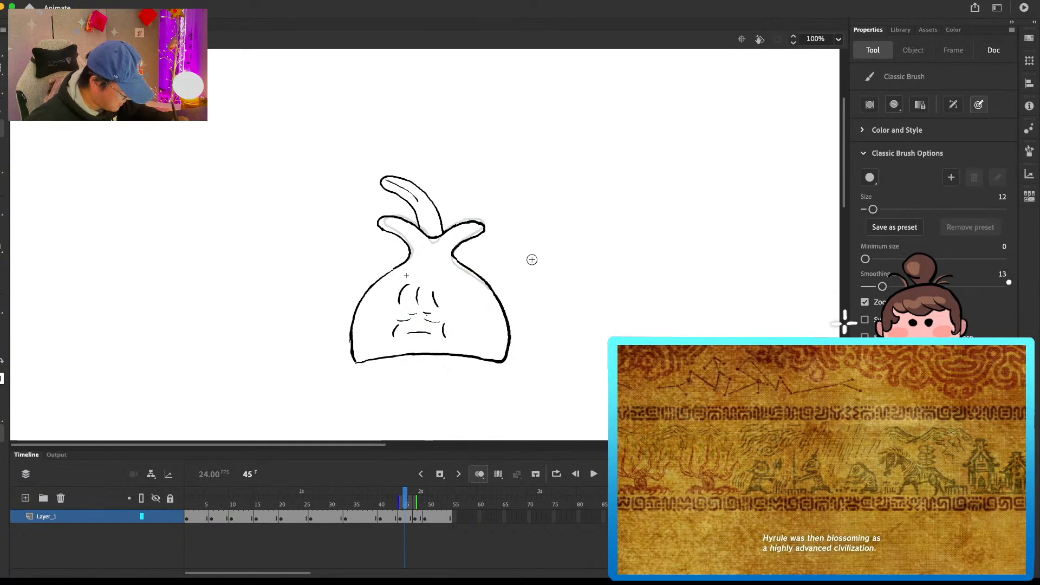
key(period)
key(period)
key(period)
key(e)
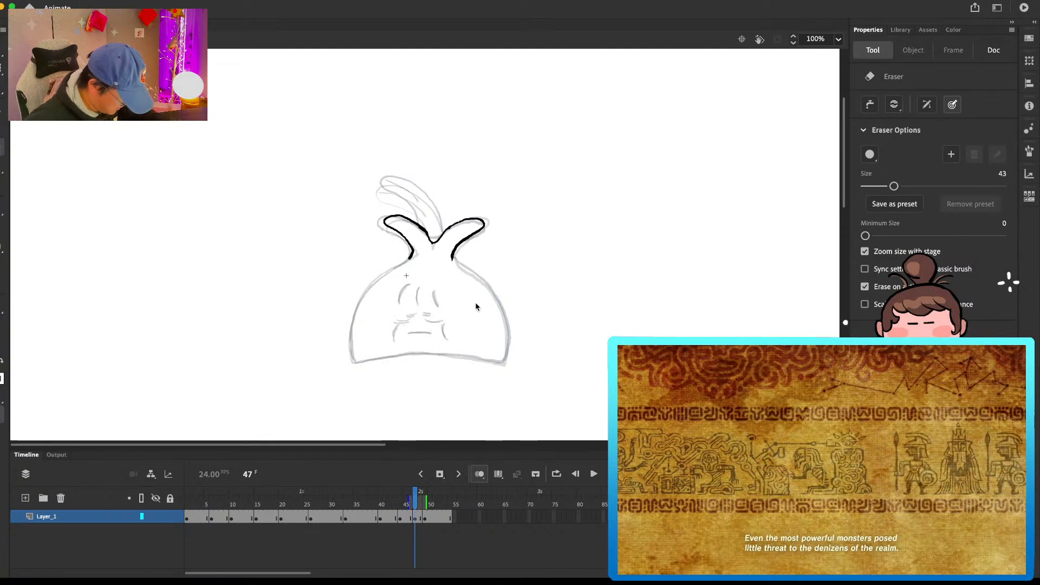
key(F5)
key(F5)
key(F5)
drag(430, 498, 414, 499)
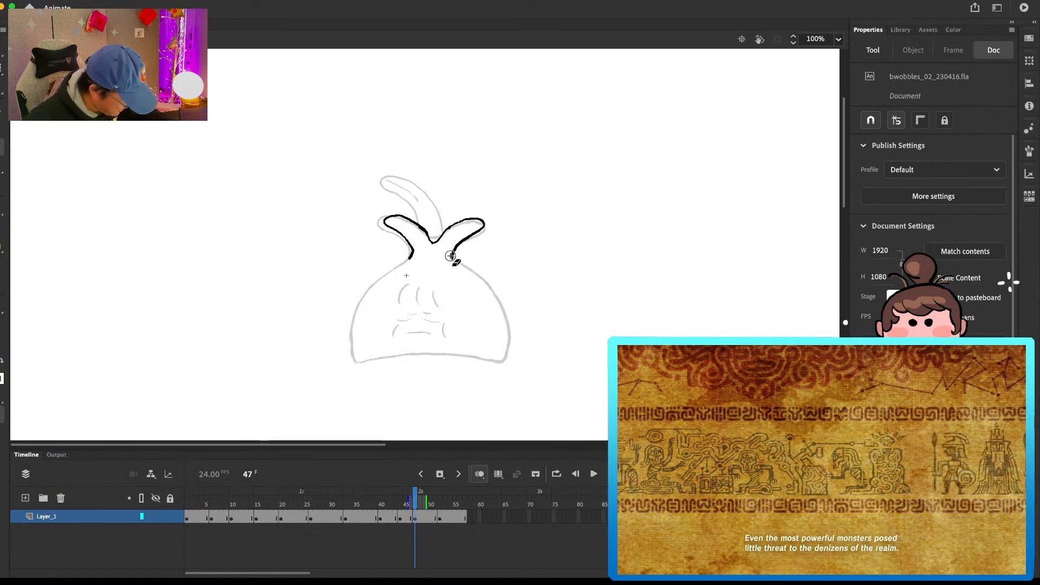
Step: Draw both sides and the bottom edge of the bulb's body on the frame 47 drawing
key(b)
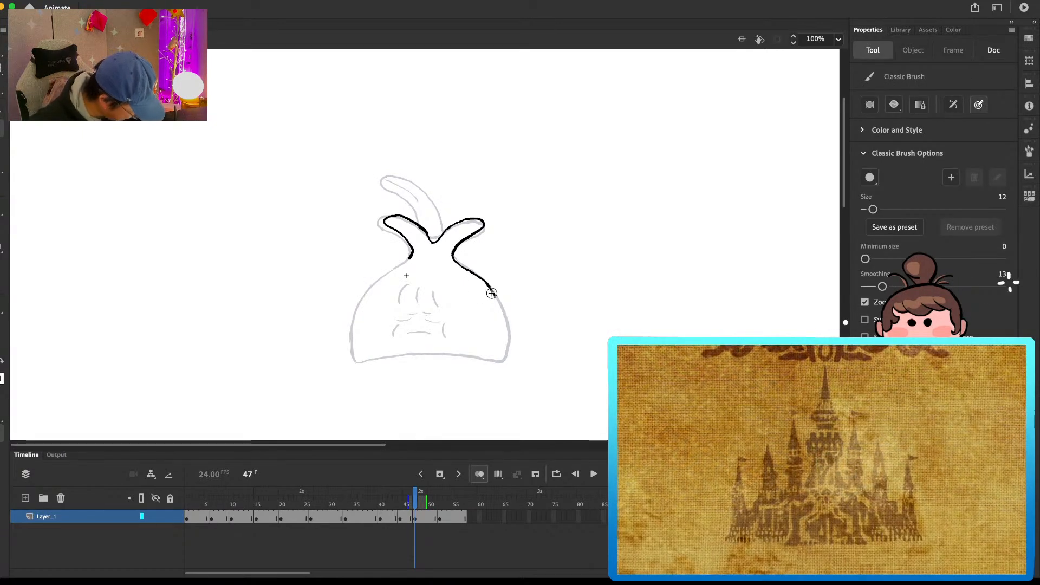
drag(502, 308, 508, 330)
drag(413, 267, 396, 266)
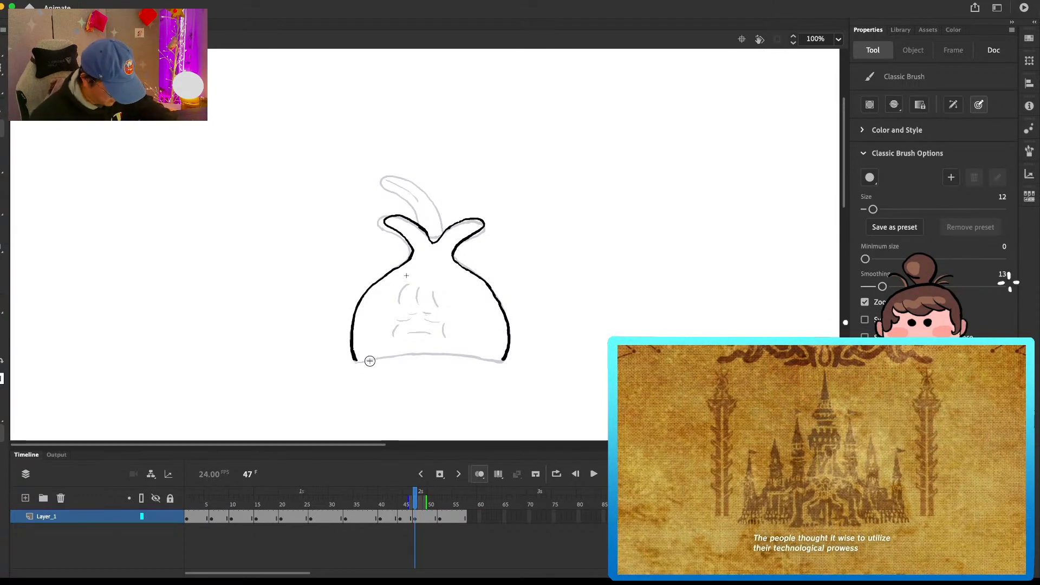
drag(385, 357, 398, 355)
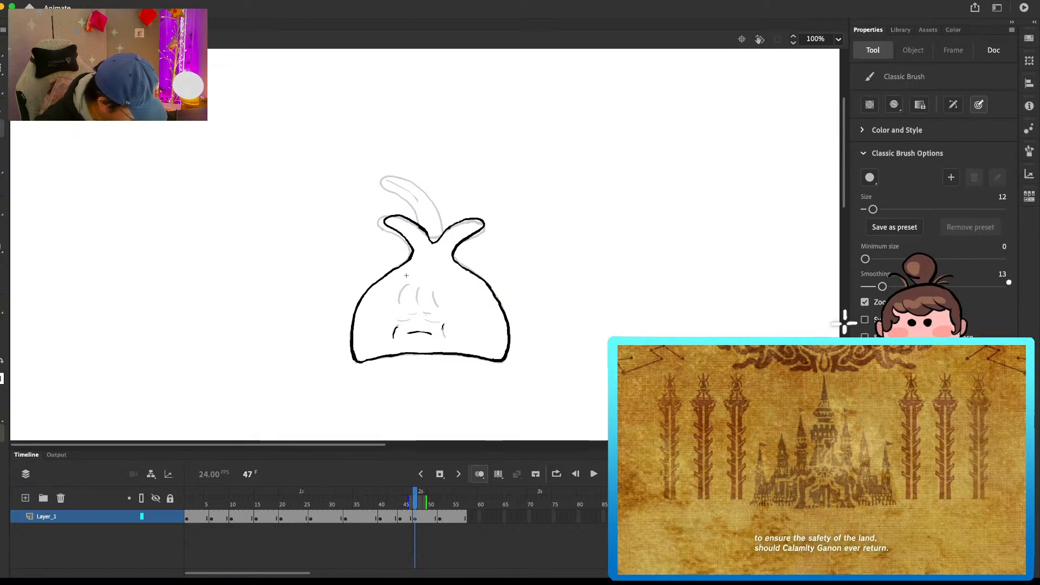
Step: Draw the remaining eye and forehead lines on the frame 47 face
drag(427, 320, 440, 321)
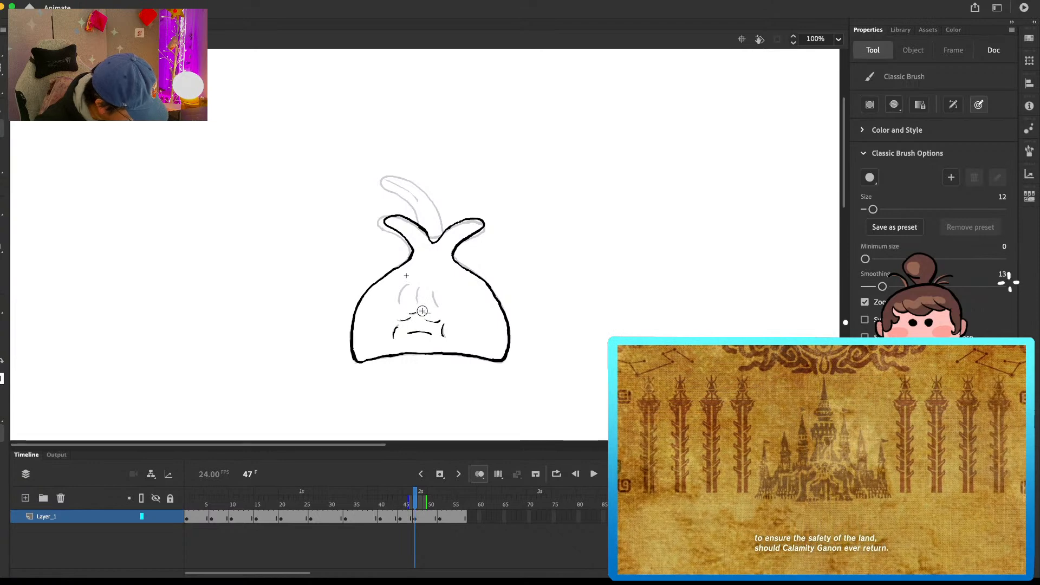
drag(434, 289, 437, 306)
key(e)
drag(427, 236, 418, 226)
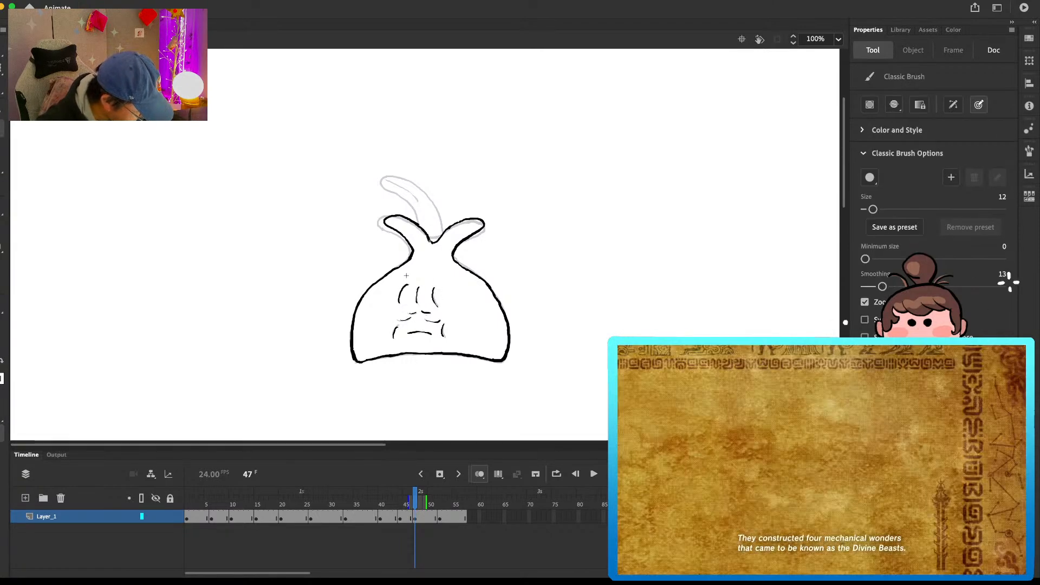
Step: Compare frame 47 with the preceding drawing and draw the tall top leaf slightly higher, including its inner line
key(comma)
key(comma)
key(comma)
key(period)
key(period)
key(period)
key(period)
key(period)
key(period)
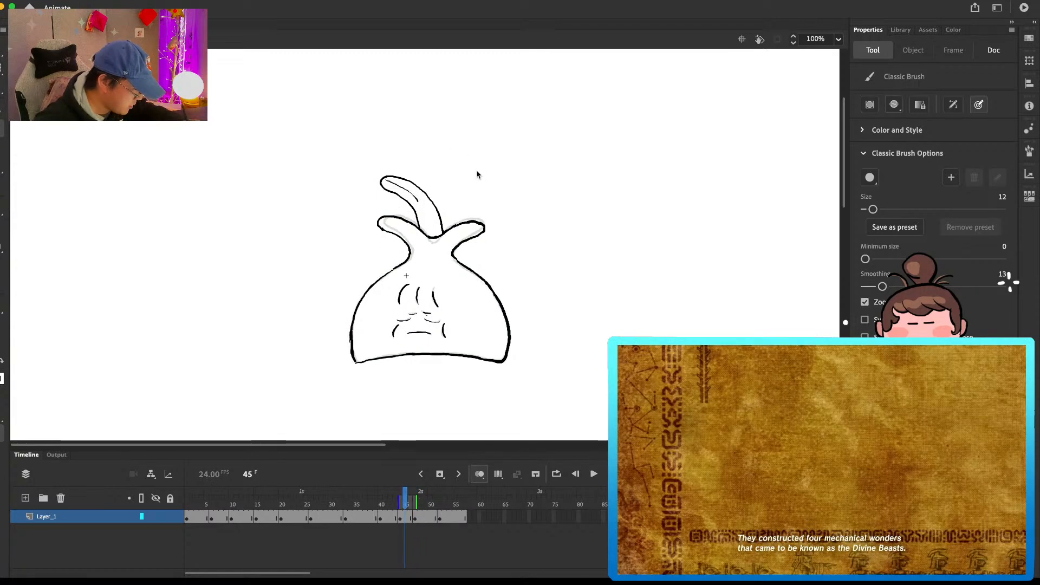
key(comma)
key(comma)
key(comma)
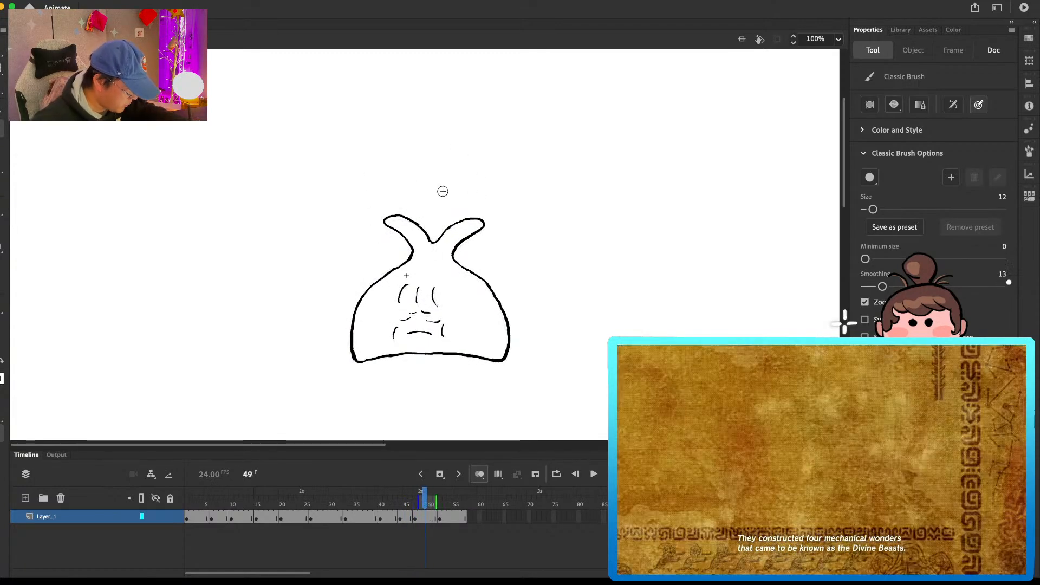
mouse_move(421, 225)
mouse_down()
mouse_move(389, 183)
mouse_move(396, 171)
mouse_move(432, 196)
mouse_up()
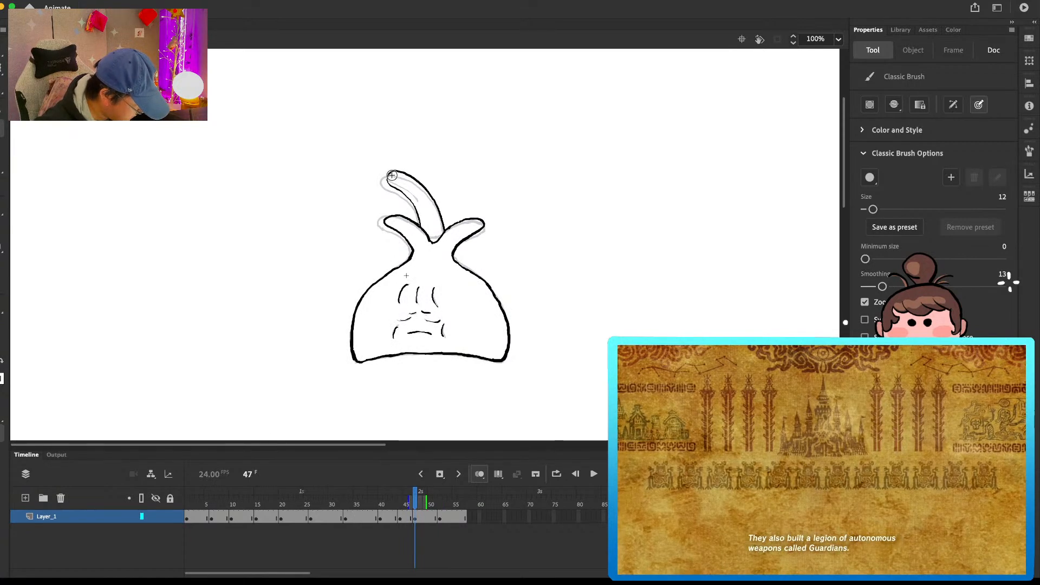
key(super+z)
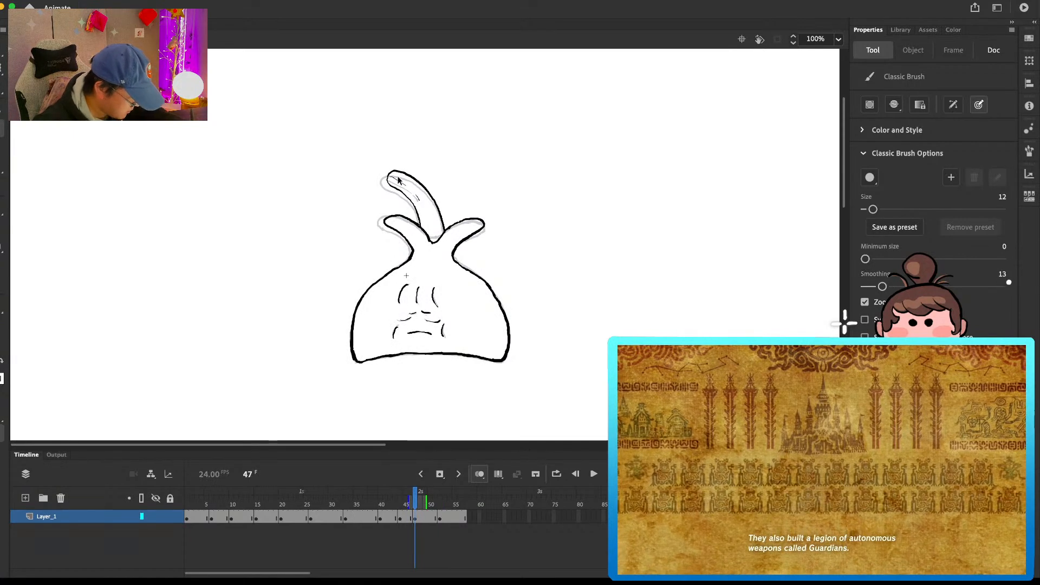
drag(390, 177, 432, 203)
Step: Erase the tall leaf's lower edge on the frame 47 drawing and redraw it to make the leaf narrower
mouse_move(418, 496)
mouse_down()
mouse_move(460, 496)
mouse_move(432, 497)
mouse_up()
key(e)
key(b)
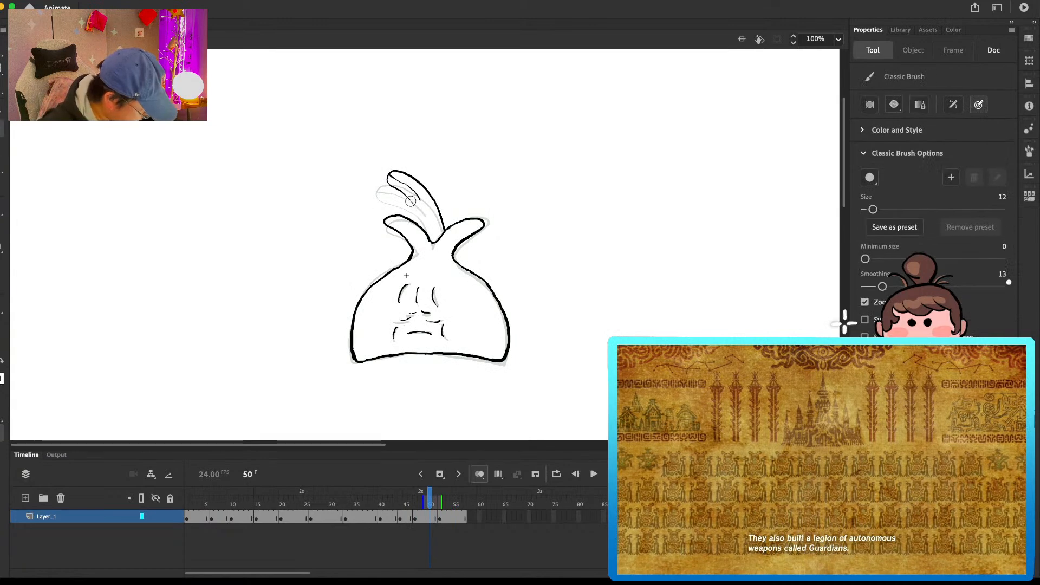
key(e)
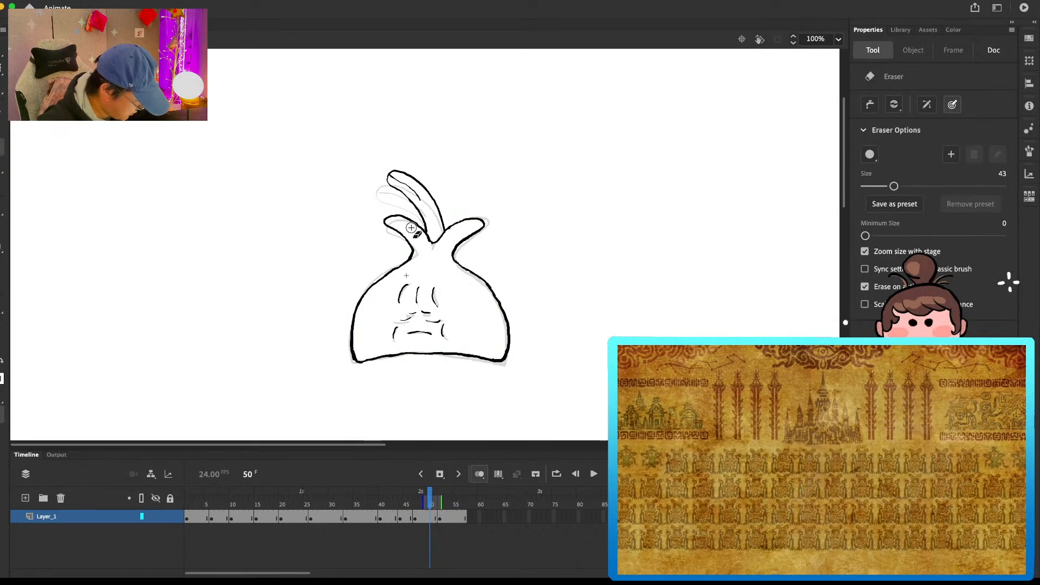
key(b)
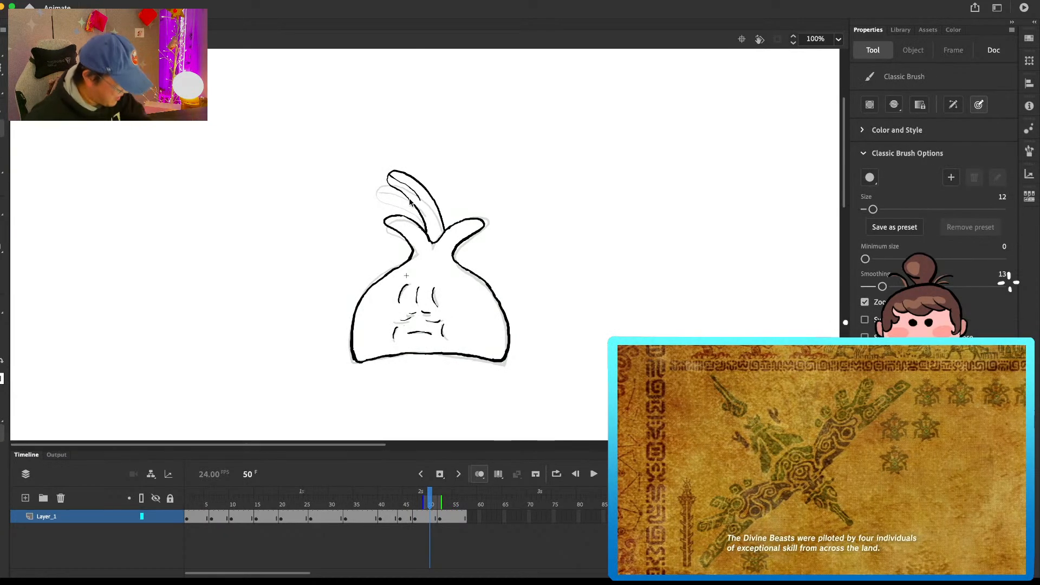
key(e)
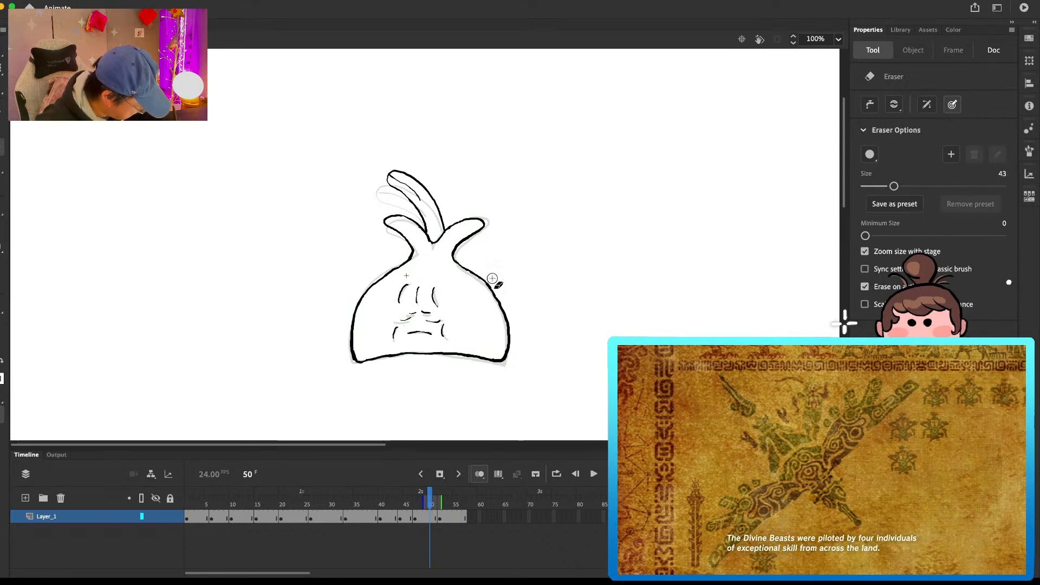
Step: Remove the copied closing drawing from frame 52 onward and play back the loop
click(470, 489)
click(466, 517)
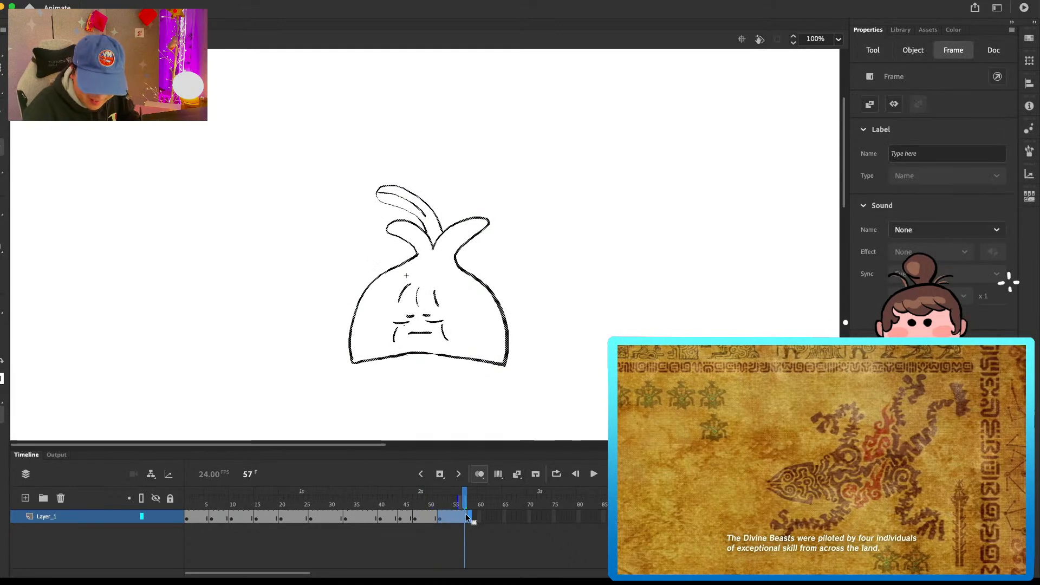
click(467, 517)
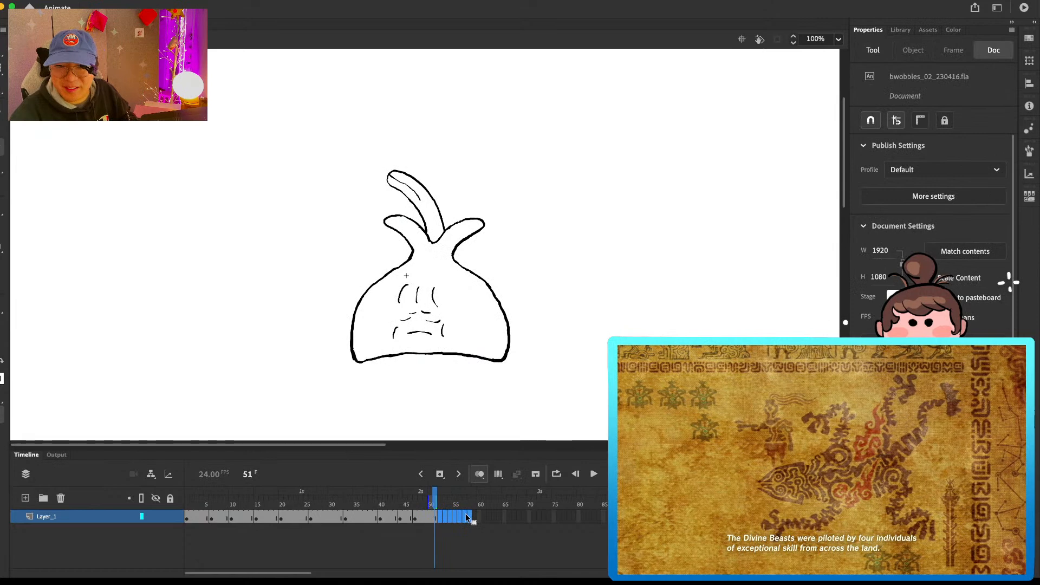
key(Return)
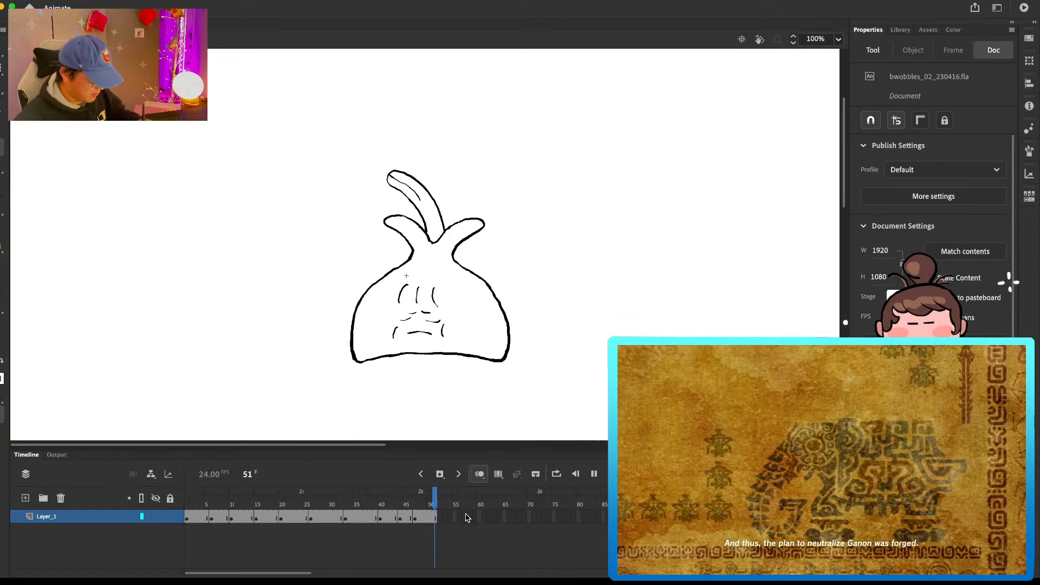
Step: Copy the loop's first drawing into frame 52
click(189, 505)
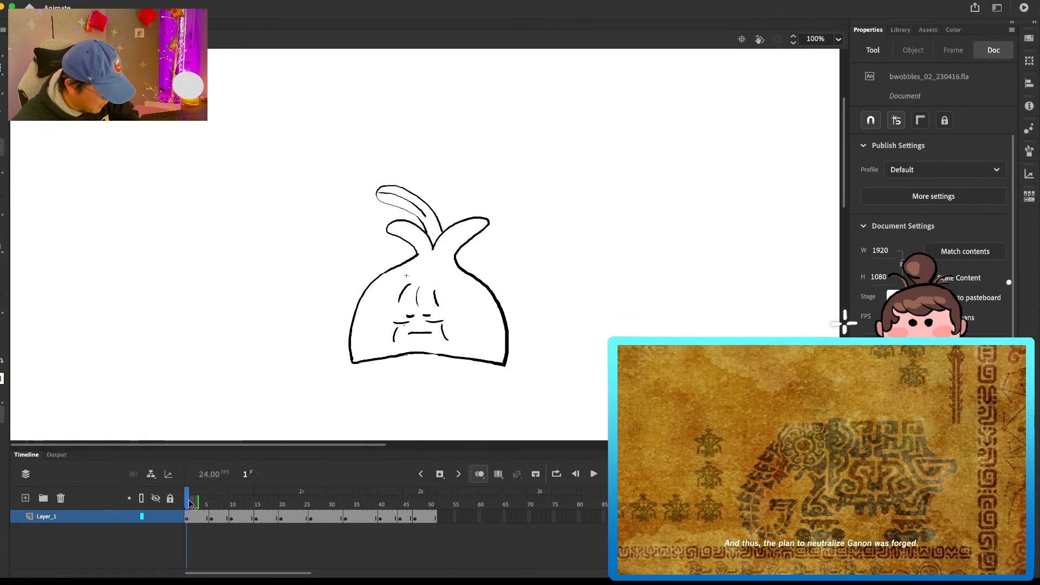
drag(189, 506, 207, 507)
click(205, 515)
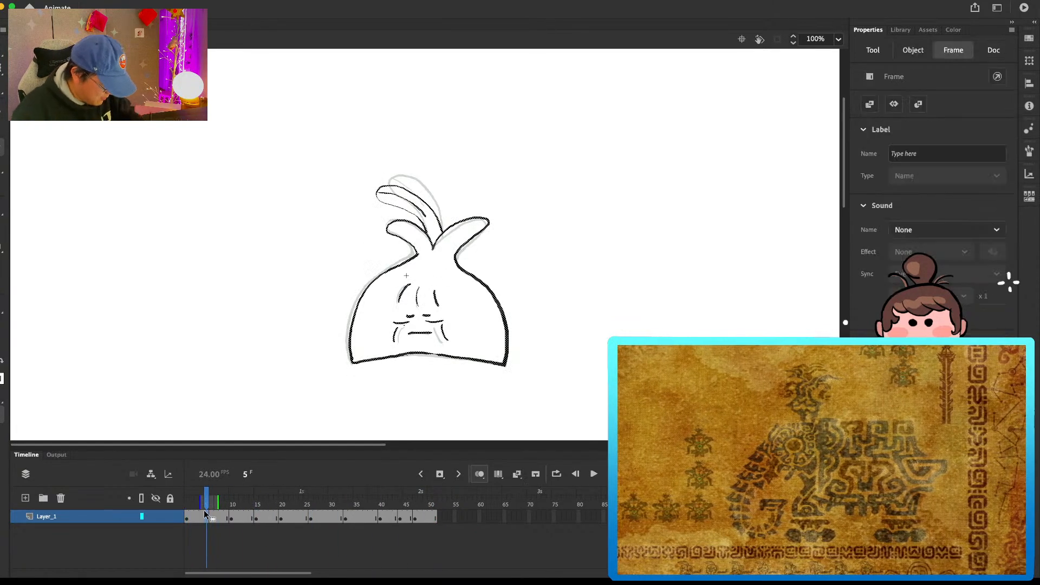
click(442, 517)
click(444, 517)
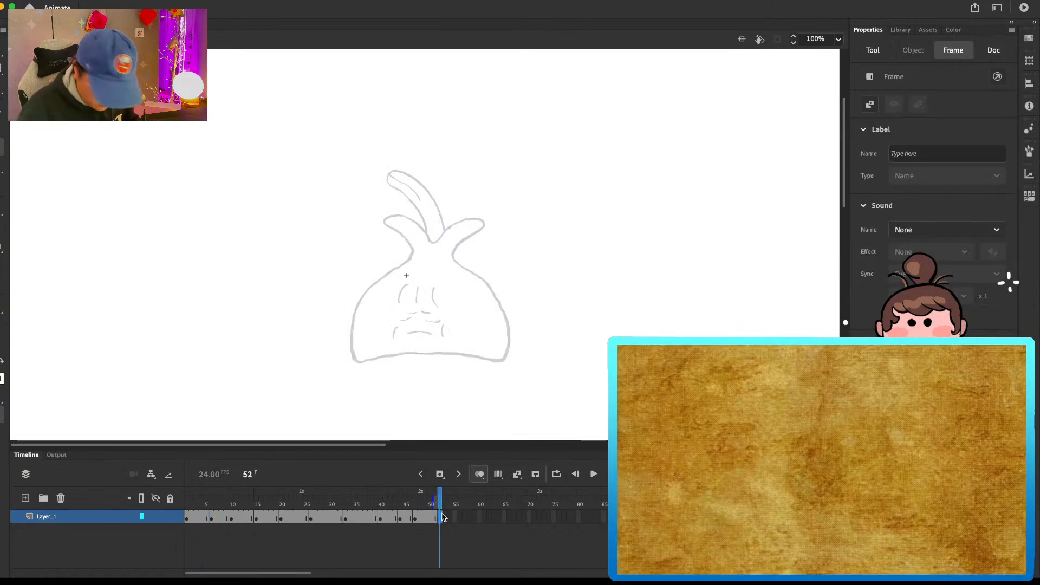
Step: Erase the tall top leaf on the frame 52 drawing and redraw it higher, close to the preceding drawing's leaf
click(370, 184)
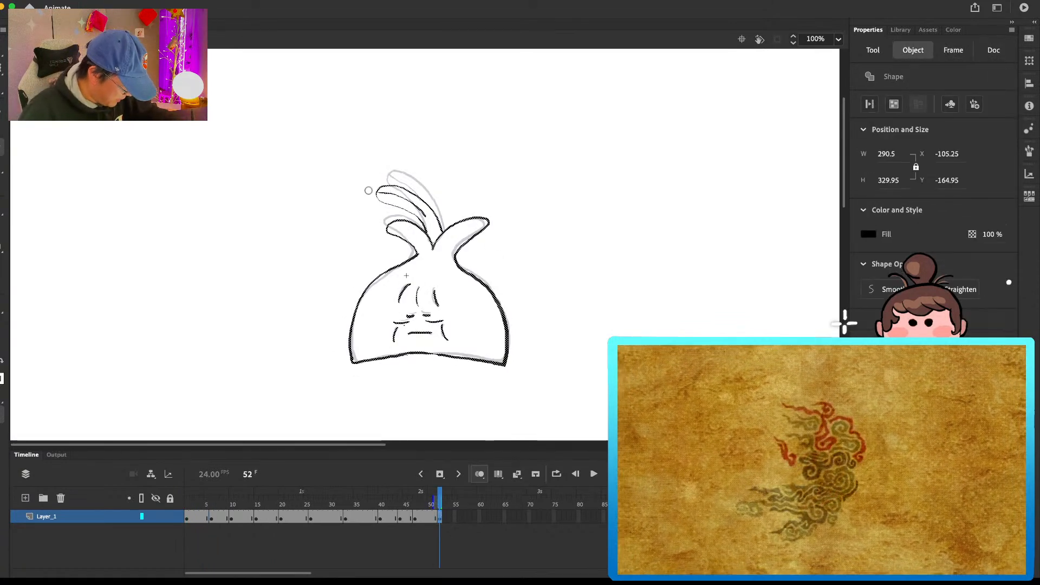
key(b)
drag(415, 208, 426, 230)
key(e)
key(b)
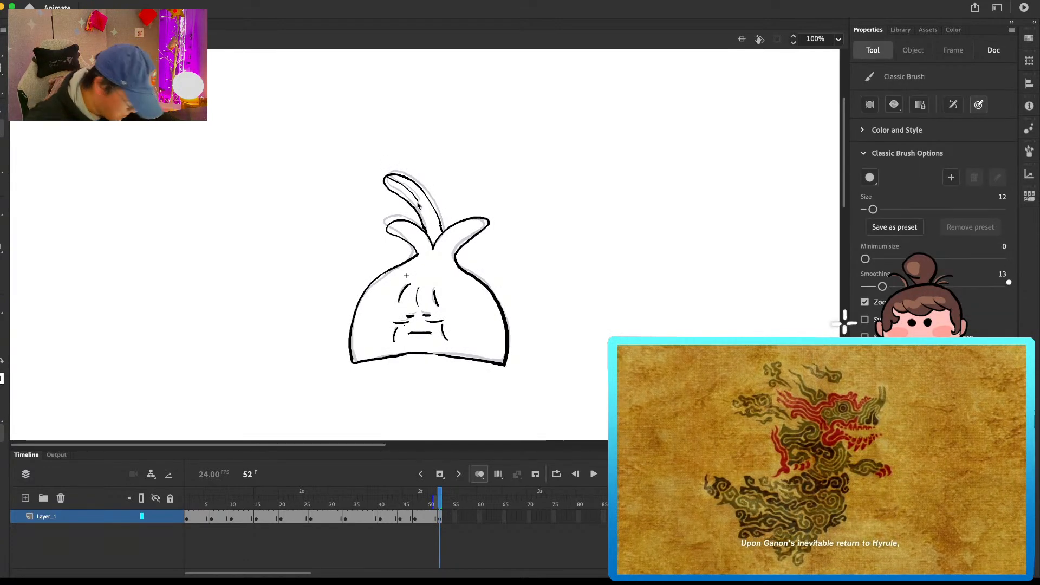
Step: Replace the loop's first drawing with the revised frame 52 drawing
click(441, 518)
key(Delete)
click(203, 519)
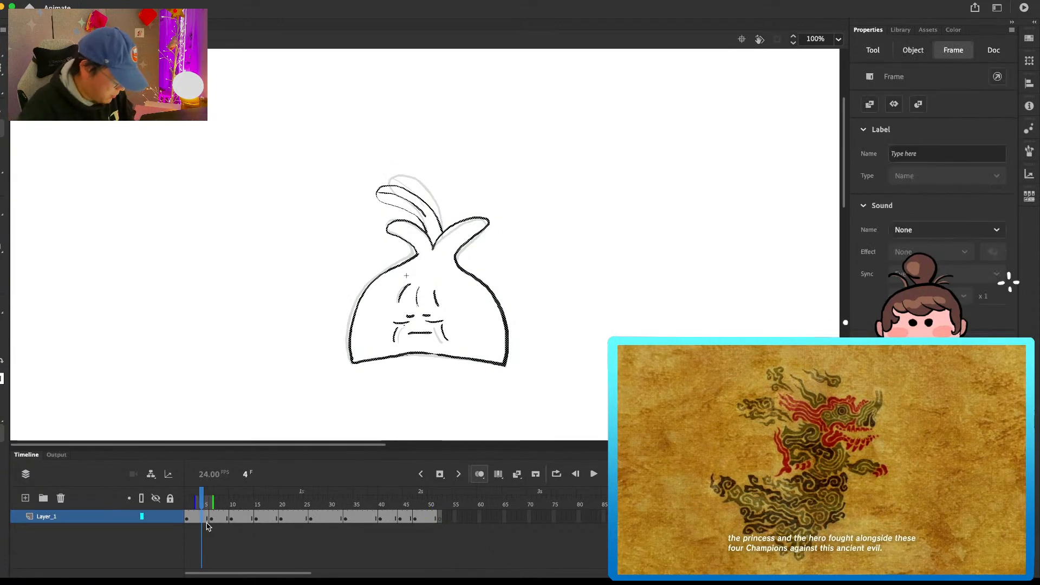
key(Delete)
key(super+z)
Step: Step through the loop from the revised first drawing to frame 20 to check the leaf motion
key(period)
key(period)
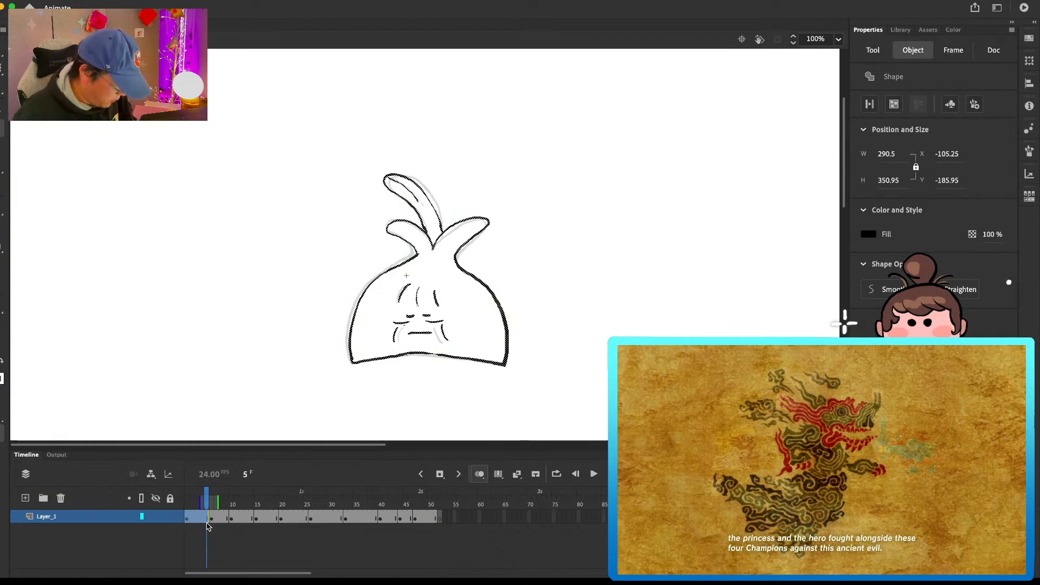
key(period)
key(period)
key(period)
key(period)
key(period)
key(period)
key(period)
key(period)
key(period)
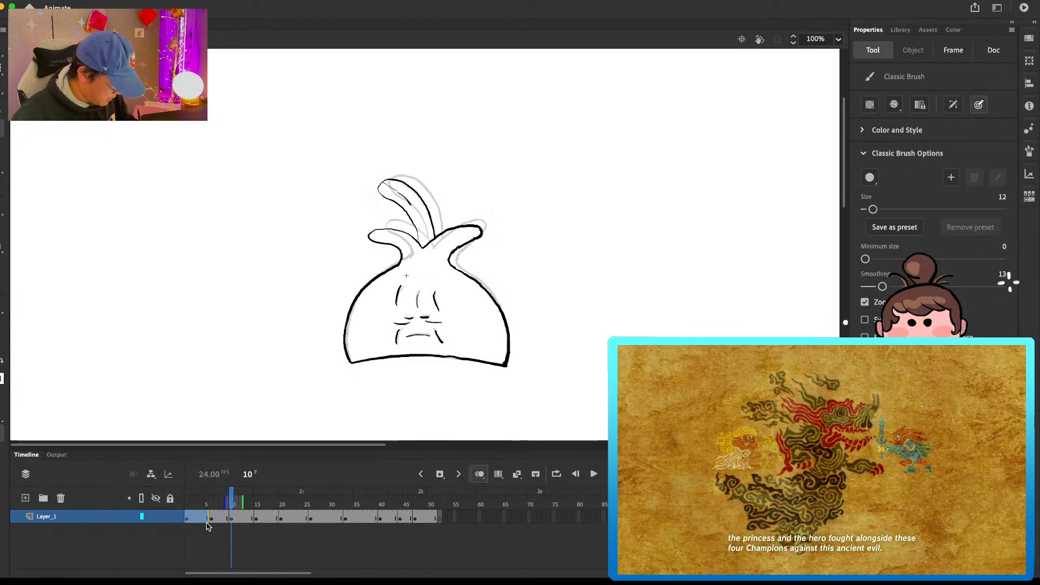
key(period)
key(period)
key(period)
key(period)
key(period)
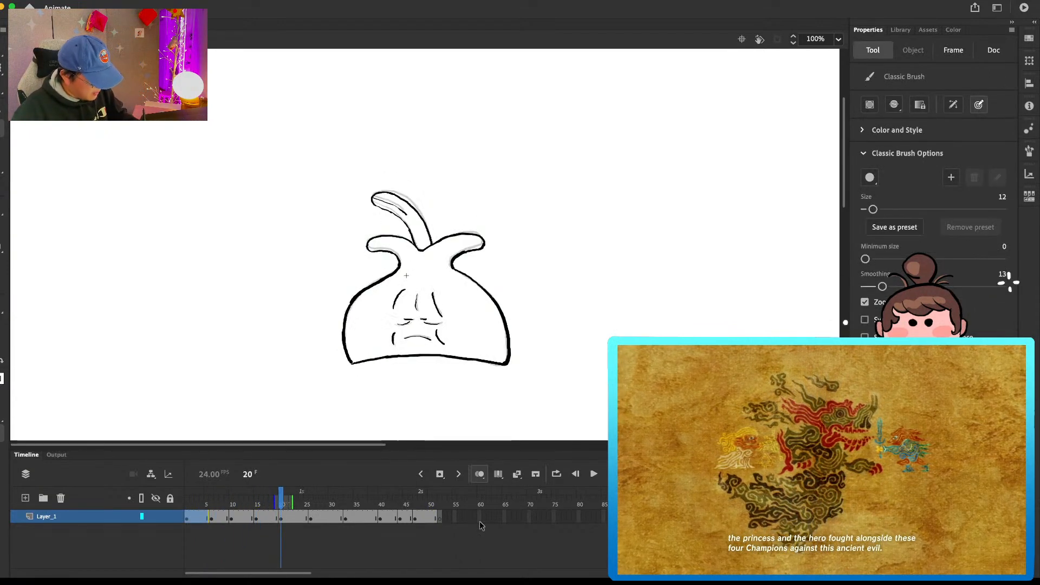
Step: Erase the upper part of the tall leaf on the frame 20 drawing and redraw it slightly lower
key(e)
mouse_move(407, 225)
mouse_down()
mouse_move(400, 205)
mouse_move(412, 228)
mouse_up()
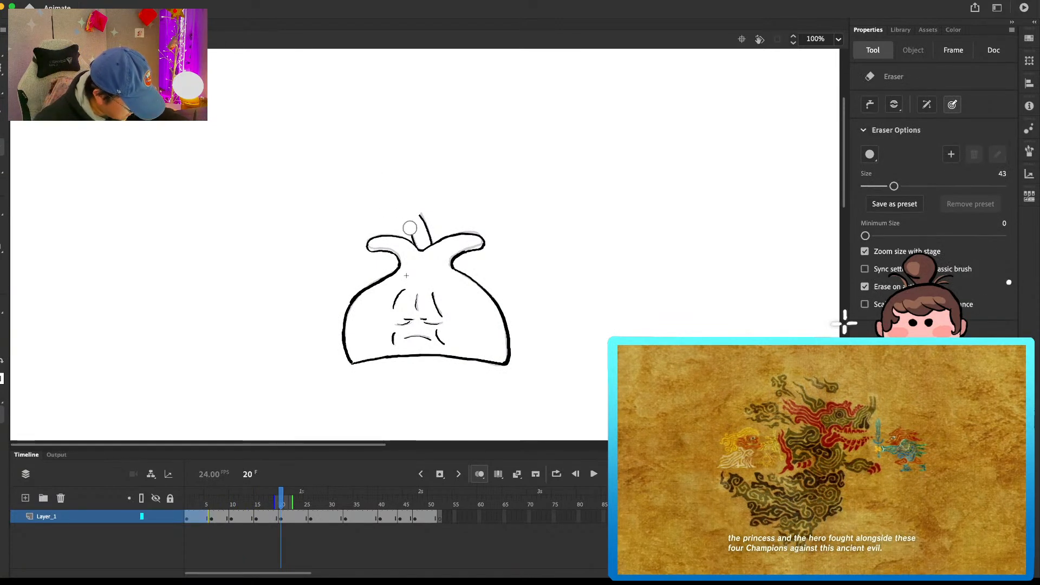
key(b)
drag(421, 217, 386, 193)
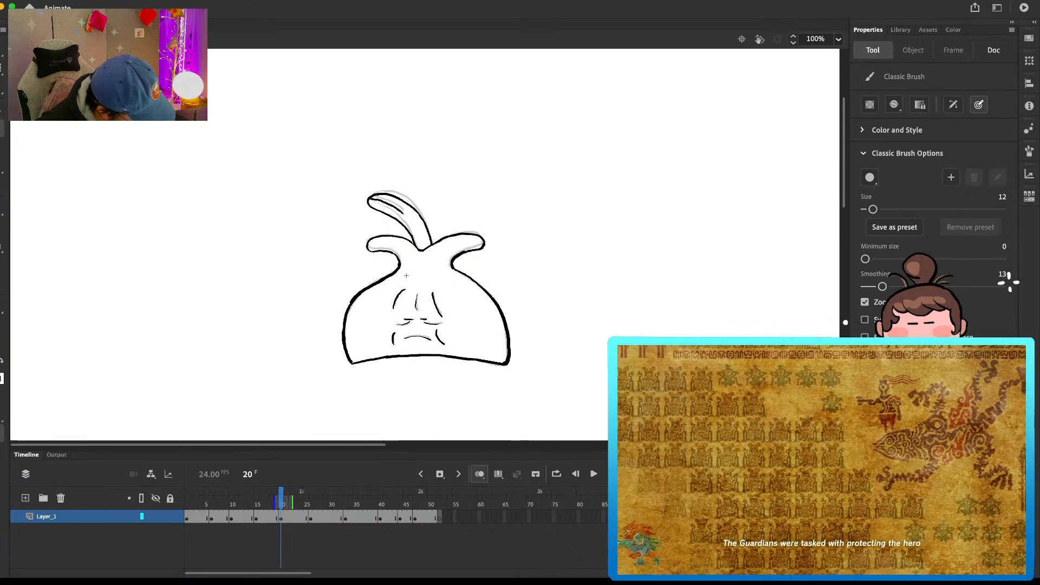
Step: Erase the tall leaf on the frame 26 drawing and redraw its tip, upper edge and inner crease just below the preceding drawing's leaf
key(period)
key(period)
key(period)
key(period)
key(period)
key(period)
key(e)
mouse_move(381, 193)
mouse_down()
mouse_move(382, 207)
mouse_move(392, 193)
mouse_move(384, 215)
mouse_move(415, 244)
mouse_up()
key(b)
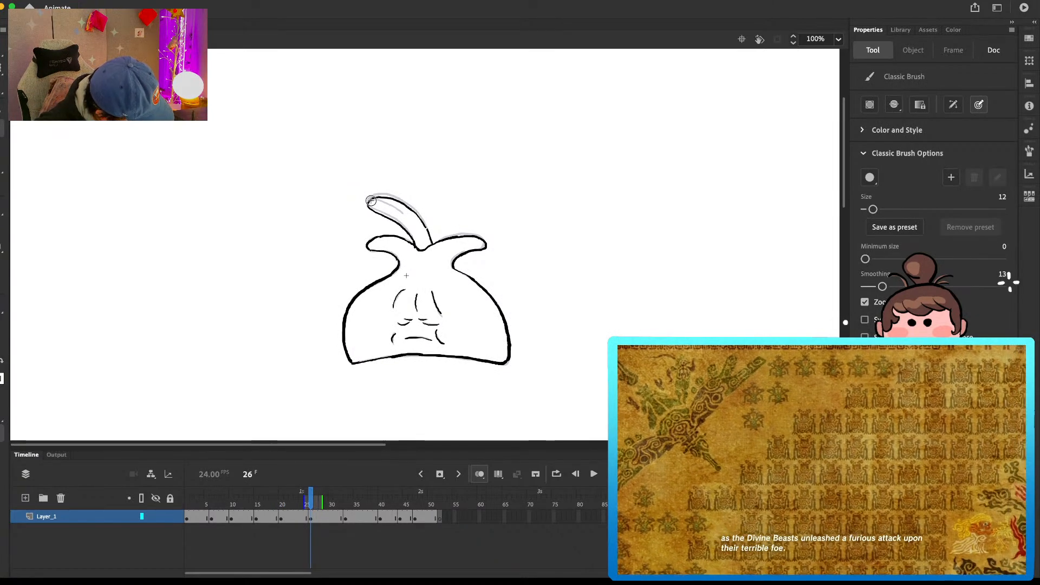
drag(380, 196, 428, 235)
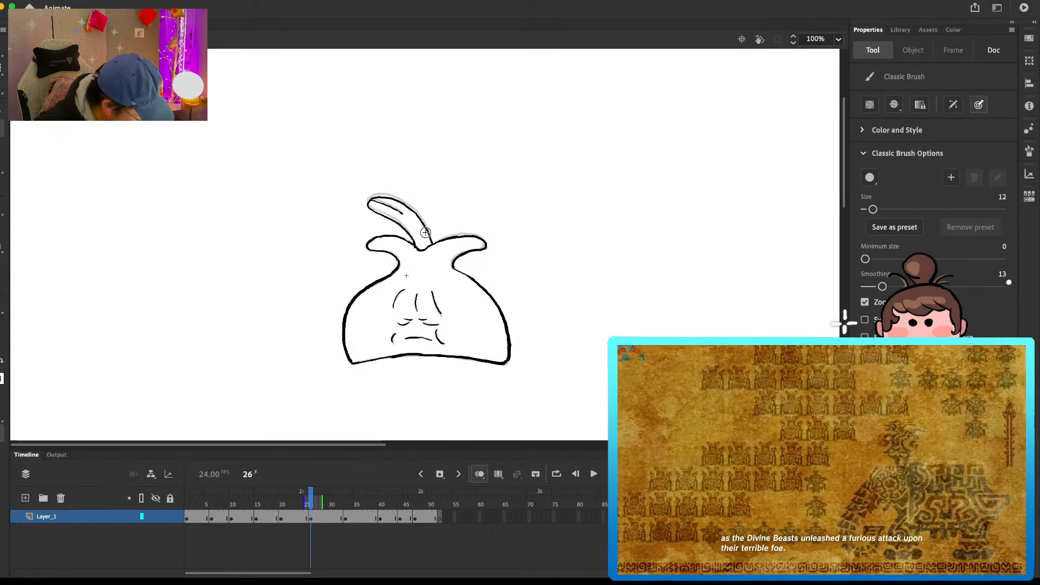
Step: Step through the loop from frame 26 to frame 49 to check the leaf motion
key(period)
key(period)
key(period)
key(period)
key(period)
key(period)
key(period)
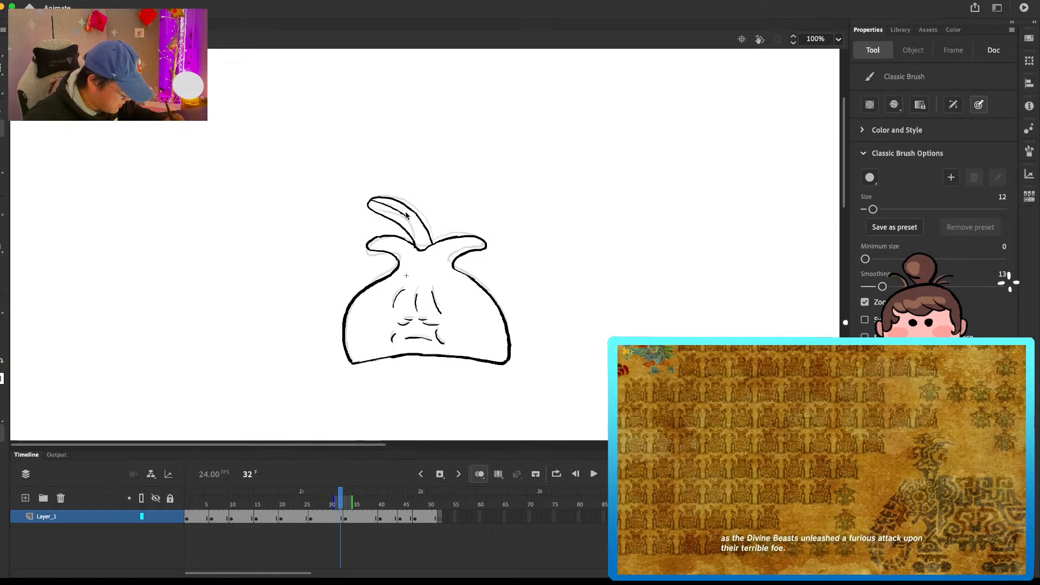
key(period)
key(period)
key(period)
key(period)
key(period)
key(period)
key(period)
key(period)
key(period)
key(period)
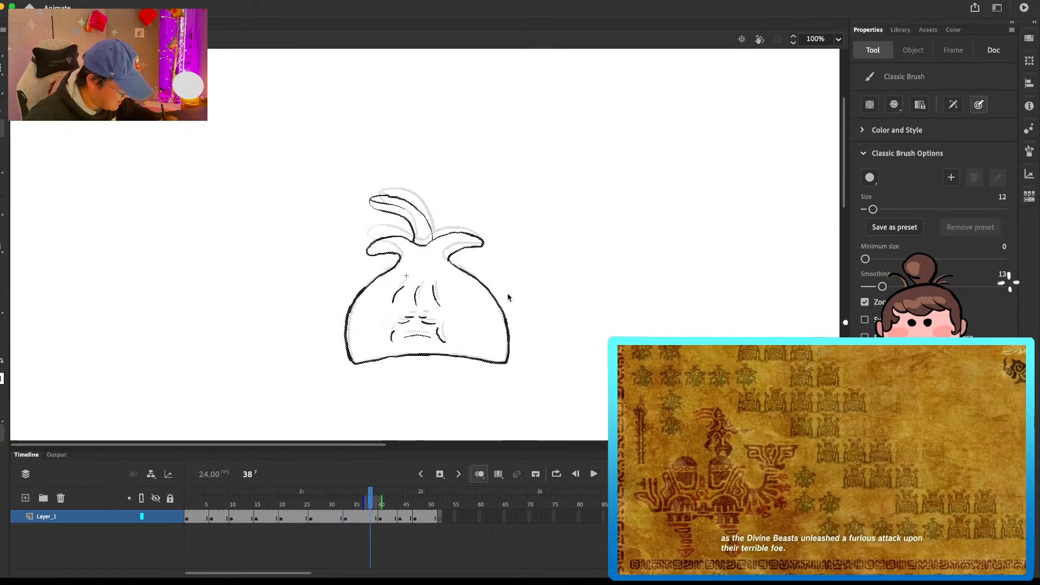
key(period)
key(period)
key(period)
key(period)
key(period)
key(period)
key(period)
key(period)
key(period)
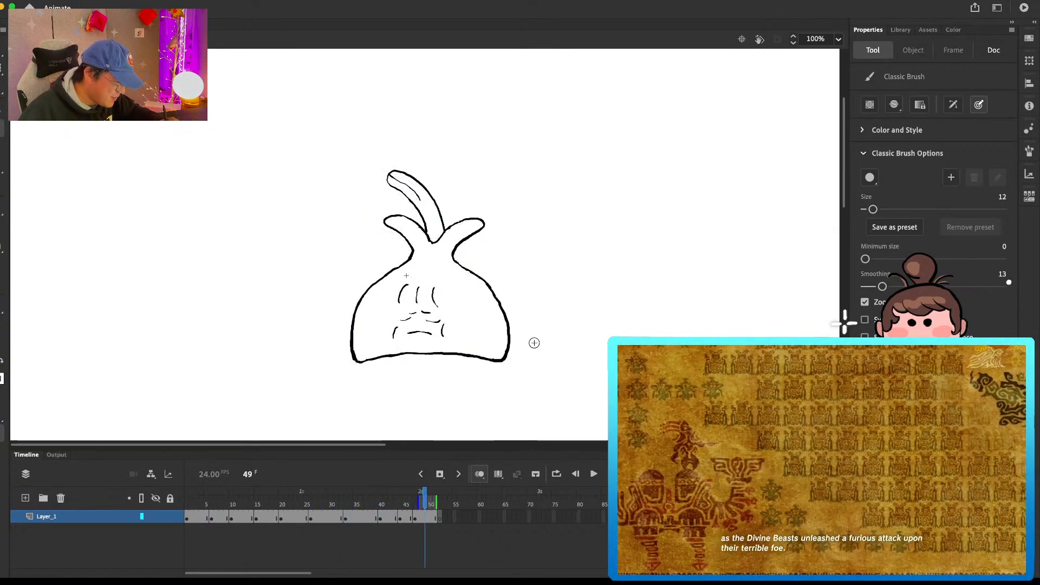
Step: Remove the extra frame 52 from the end of the loop and play the animation back
click(439, 519)
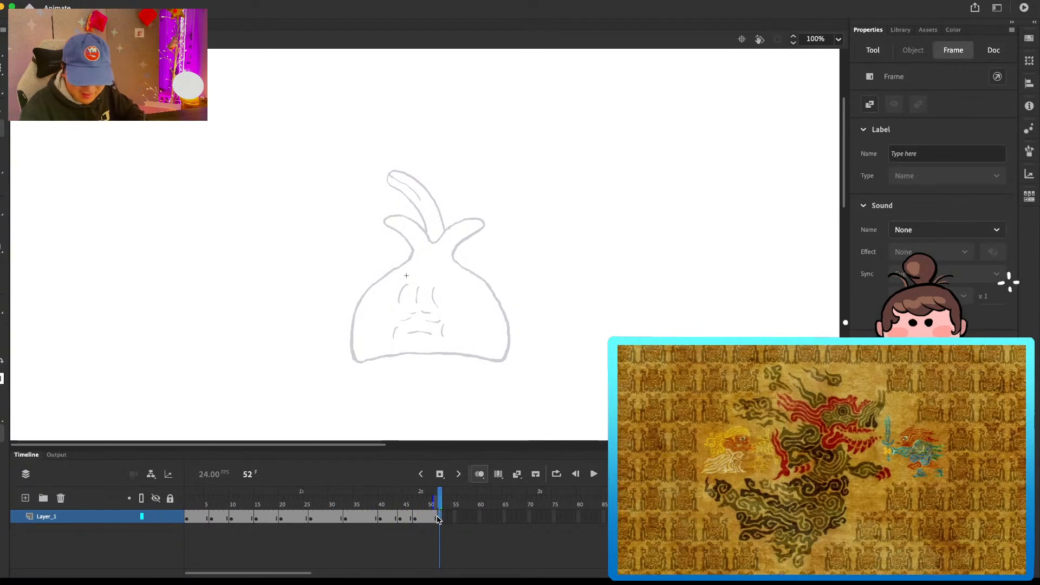
click(461, 539)
key(Return)
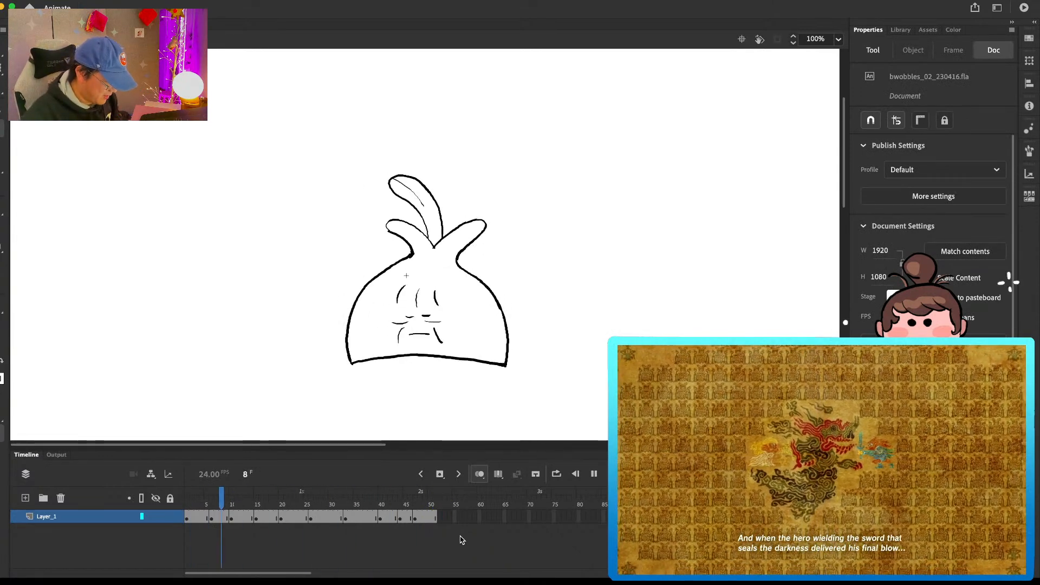
drag(401, 499, 421, 500)
click(198, 497)
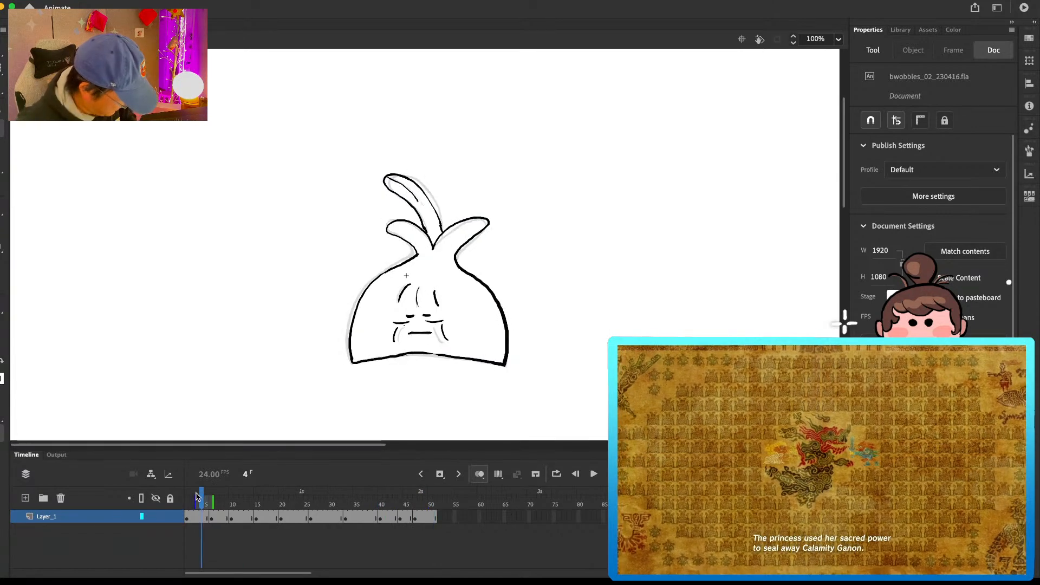
Step: Step back and forth through frames 3 to 10 to compare the body outlines of the opening drawings
key(b)
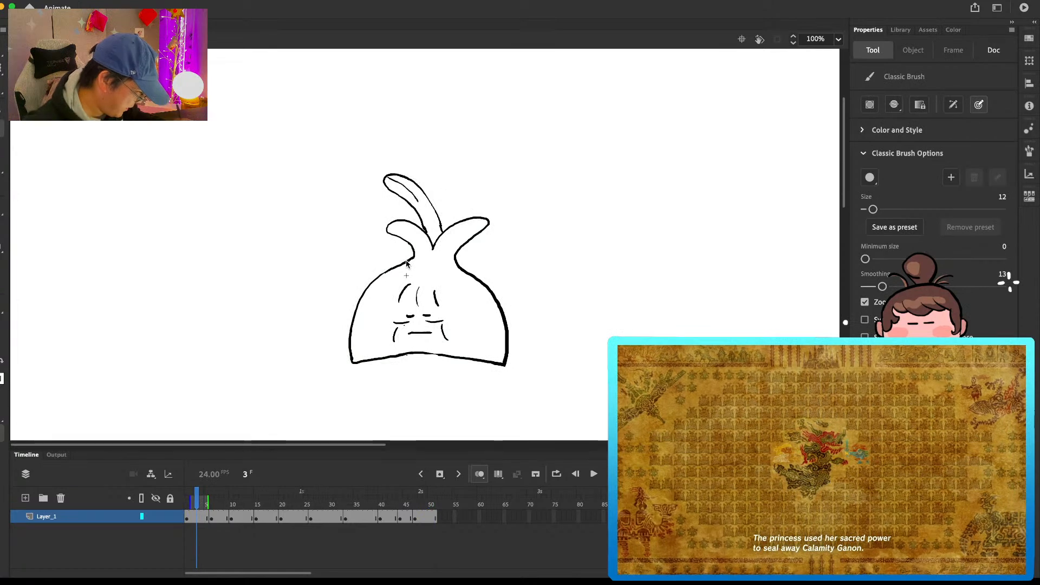
key(period)
key(period)
key(period)
key(period)
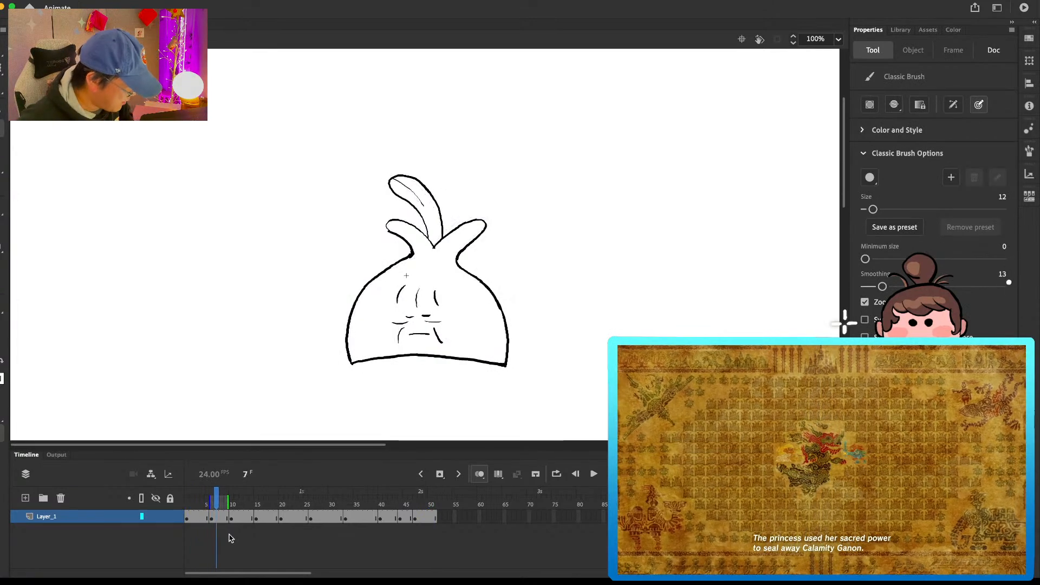
key(comma)
key(comma)
key(comma)
key(comma)
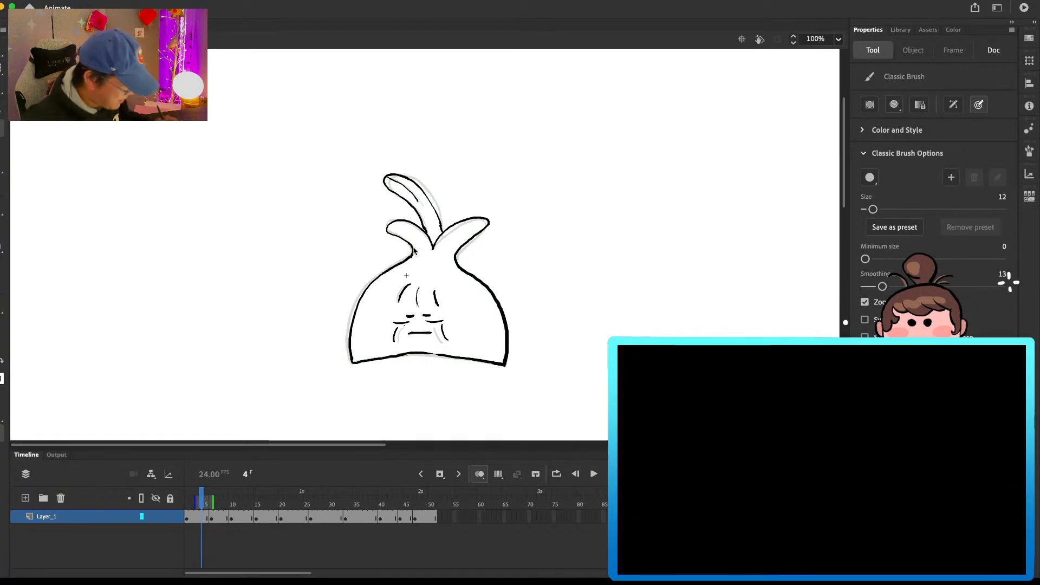
click(222, 522)
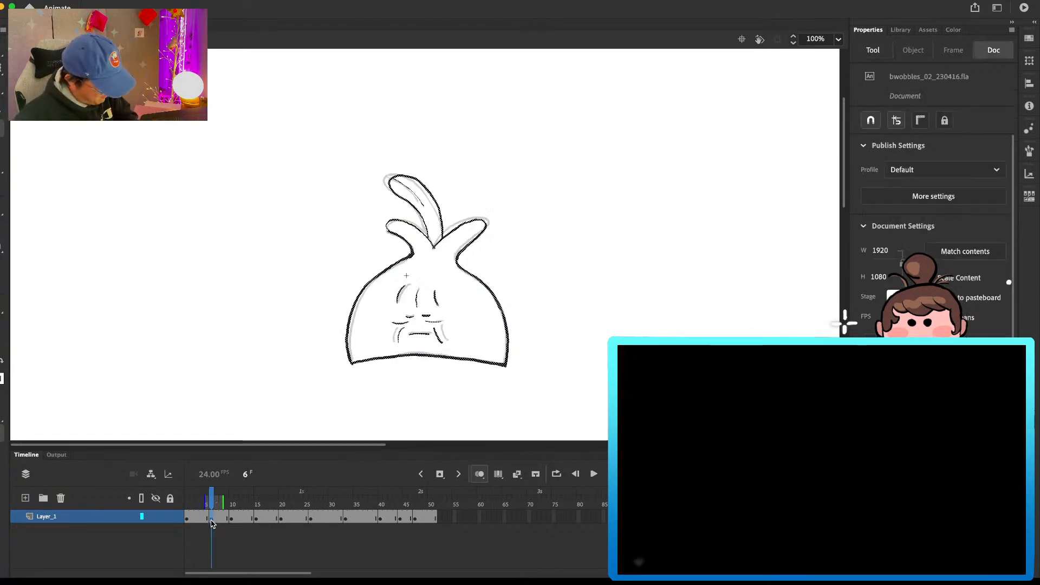
click(231, 517)
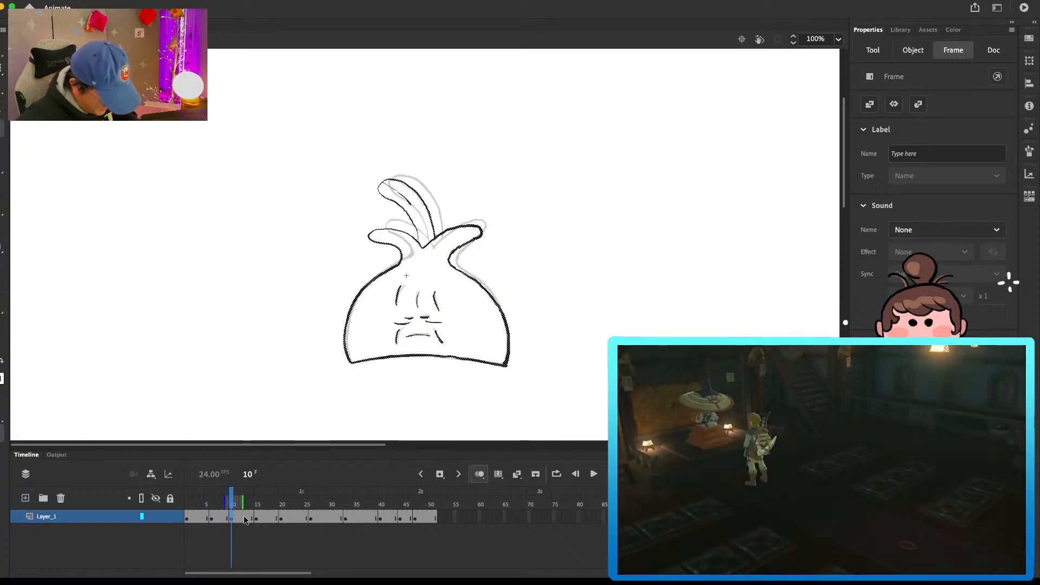
Step: Erase the body's left outline on the frame 6 drawing, redraw it slightly further inward, and play the loop to check it
click(208, 519)
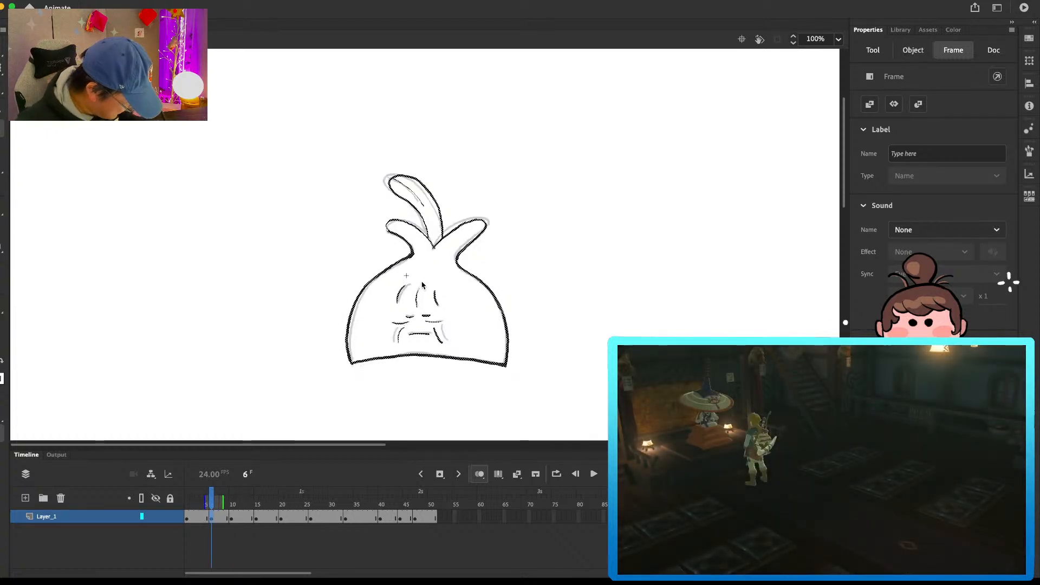
key(.)
key(e)
drag(392, 270, 352, 326)
key(b)
key(e)
key(b)
mouse_move(410, 258)
mouse_down()
mouse_move(346, 333)
mouse_move(387, 270)
mouse_move(350, 331)
mouse_up()
key(e)
key(b)
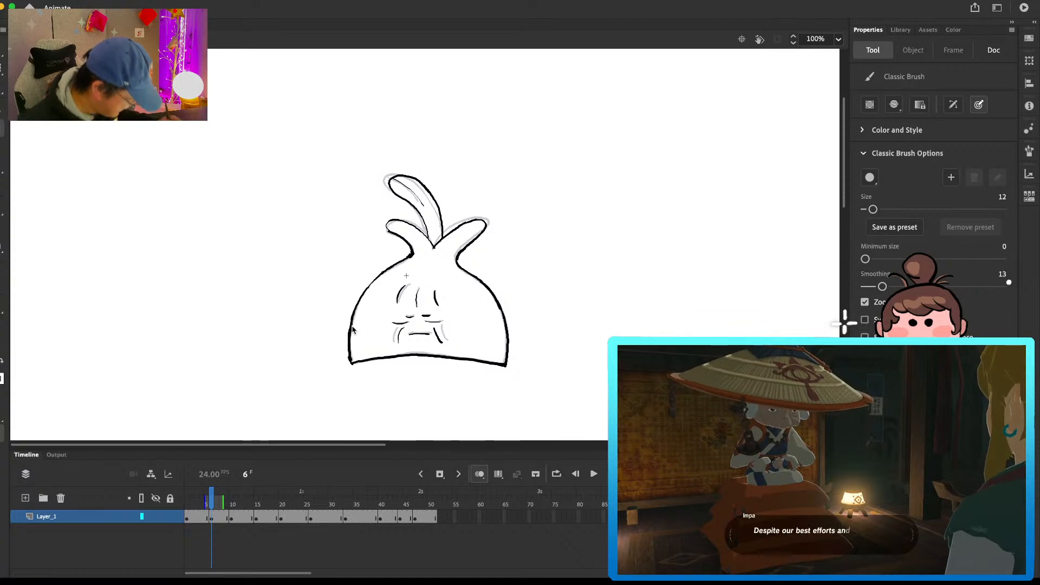
key(Return)
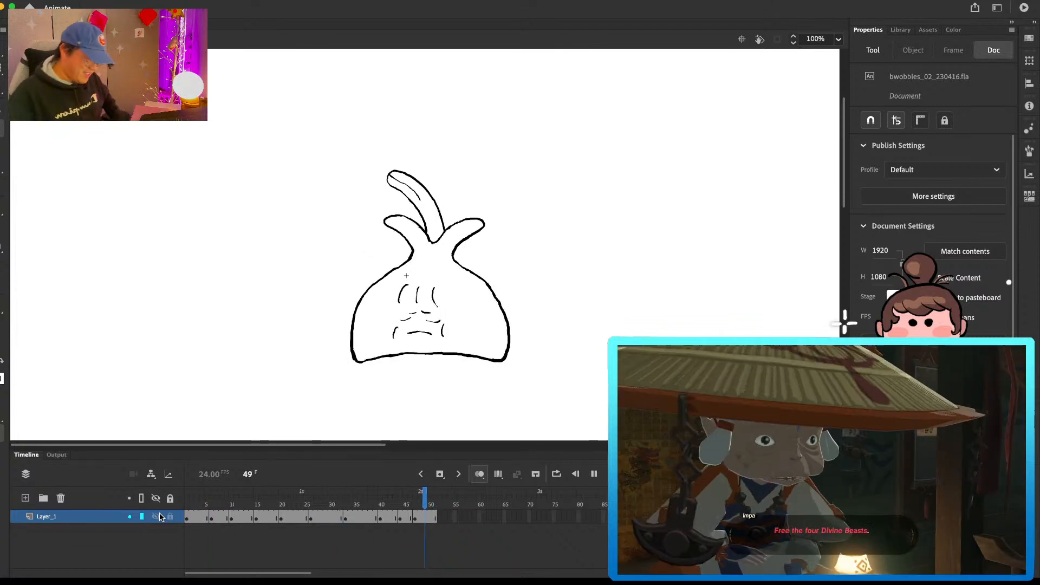
key(Return)
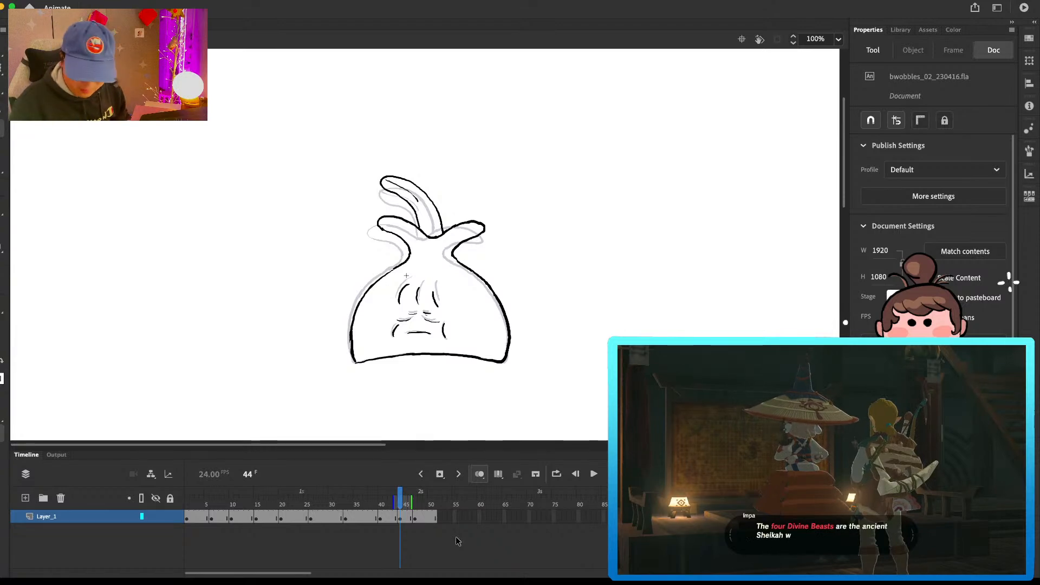
Step: Return to the main scene and place the oldsleep symbol on Layer_5, positioned over the rough character between the vertical guides
click(108, 26)
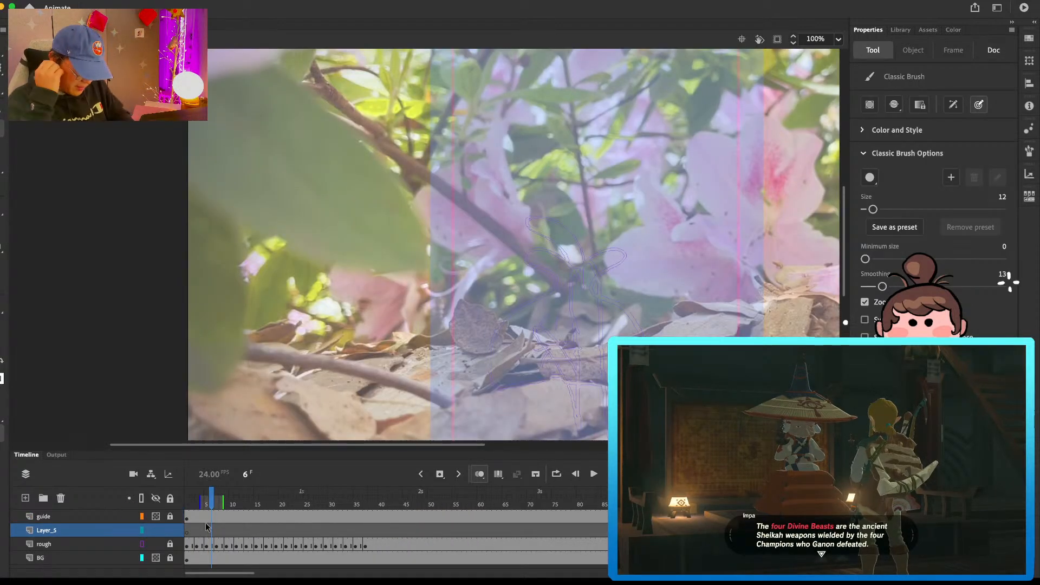
click(901, 29)
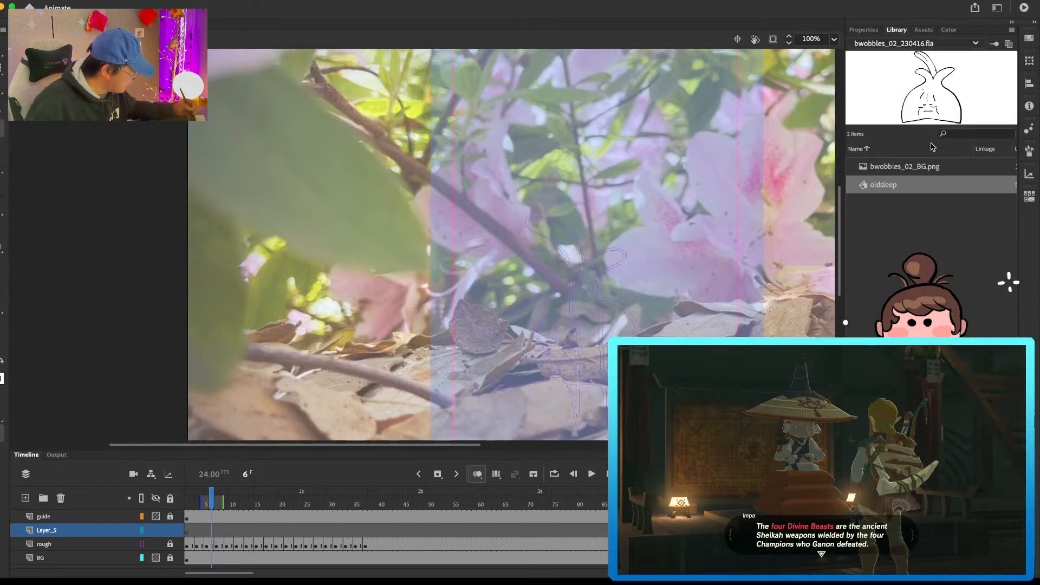
drag(896, 188, 508, 377)
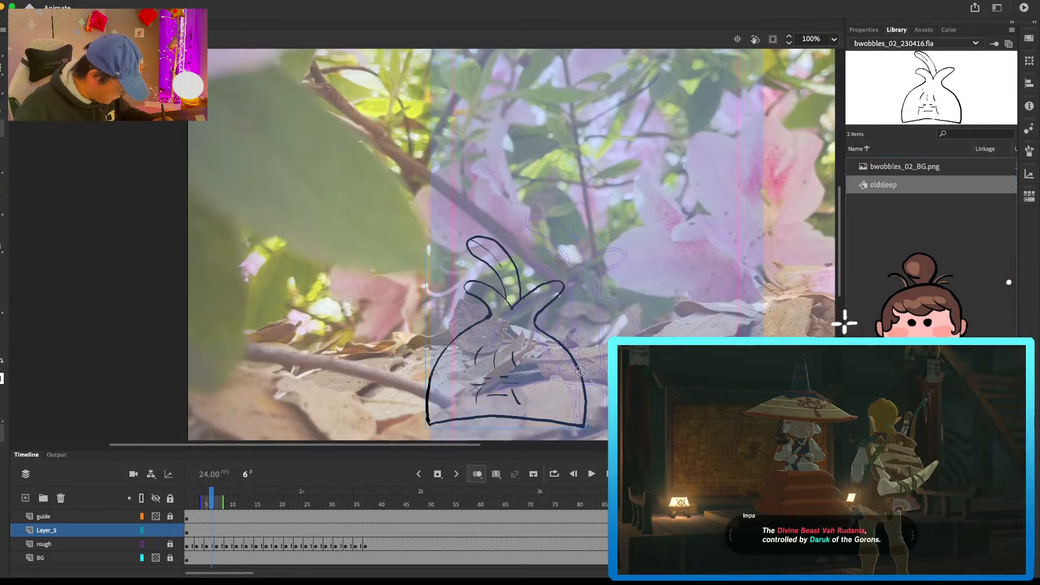
drag(586, 390, 649, 356)
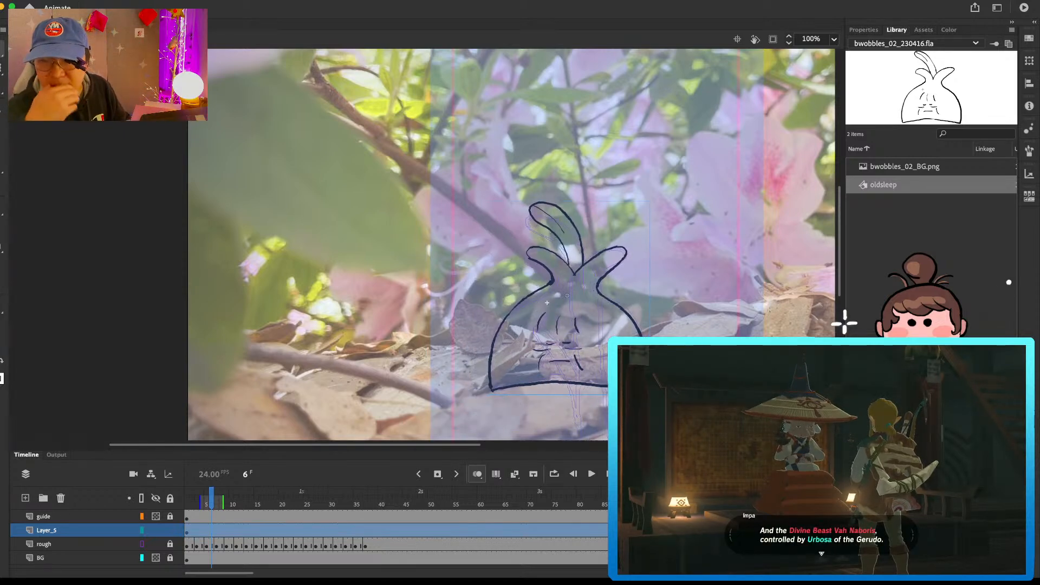
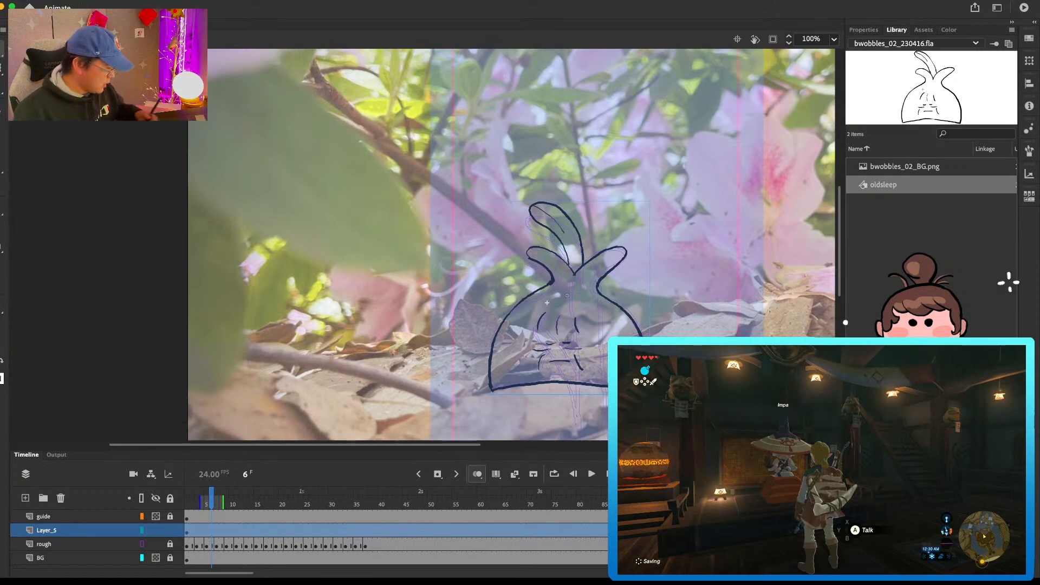
Step: Return the main scene to frame 1 and open the oldsleep symbol for editing in place
mouse_move(350, 496)
mouse_down()
mouse_move(142, 482)
mouse_move(243, 496)
mouse_move(585, 504)
mouse_move(156, 494)
mouse_up()
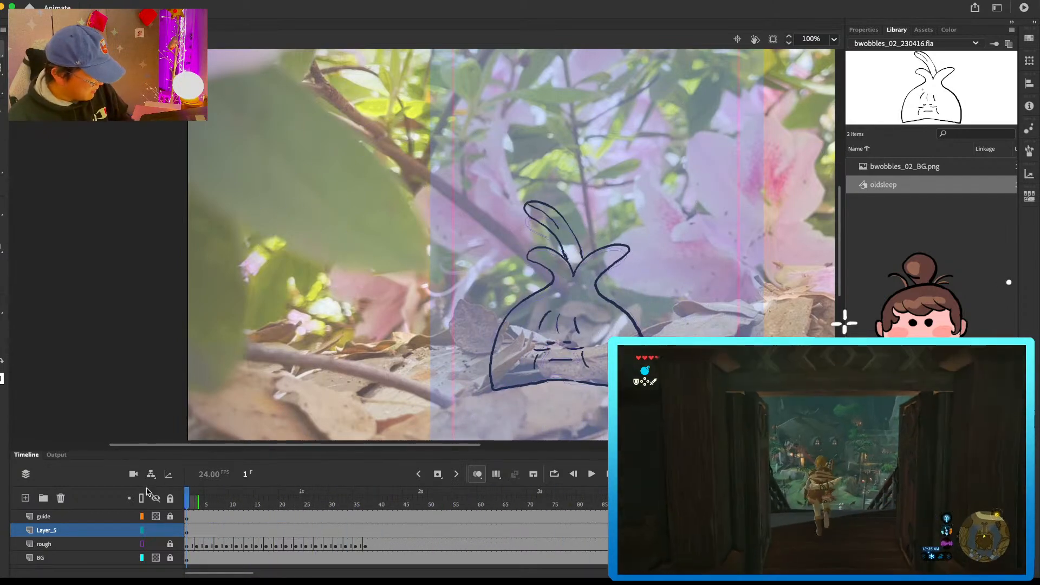
double_click(606, 301)
click(198, 522)
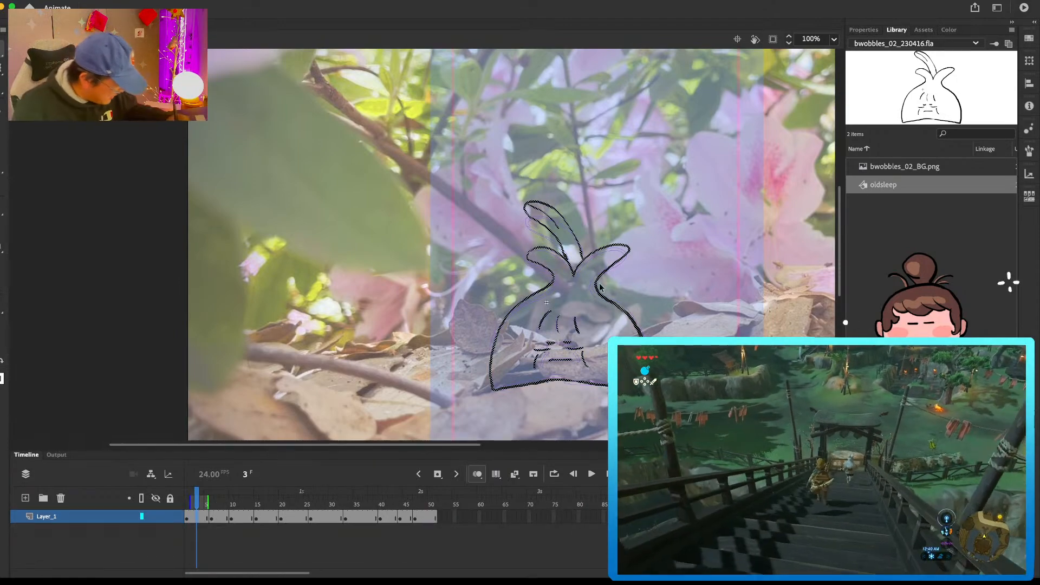
click(573, 276)
key(super+=)
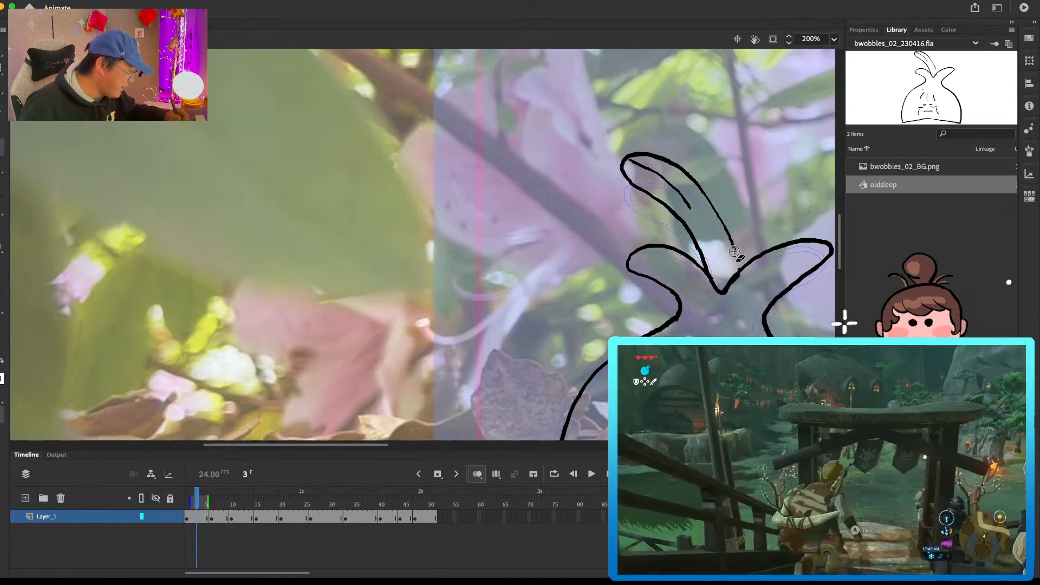
drag(781, 245, 698, 244)
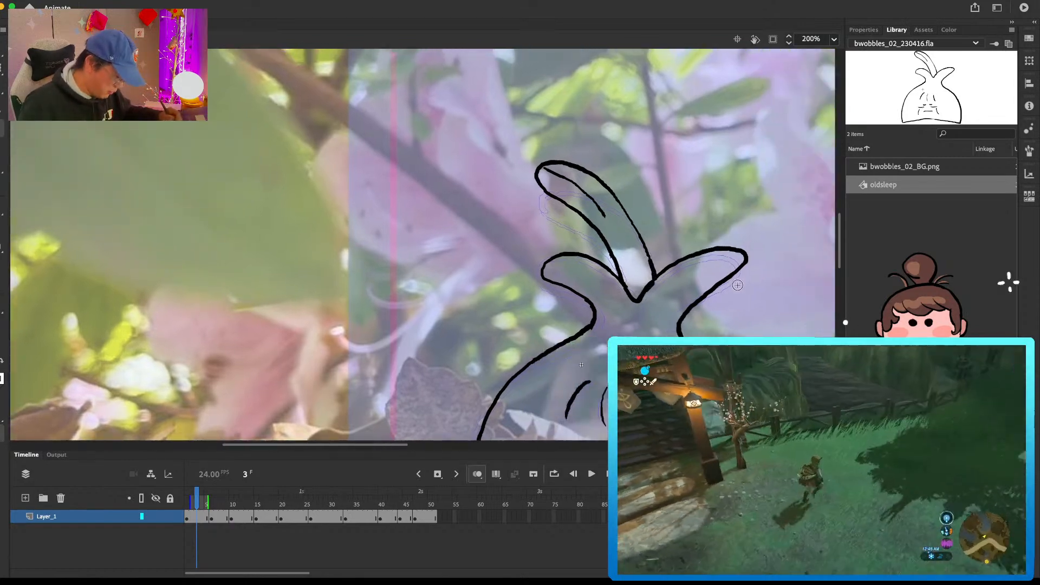
Step: Erase the right side leaf on the frame 6 drawing and redraw it with its tip slightly further out
drag(656, 330, 572, 215)
key(period)
key(period)
key(period)
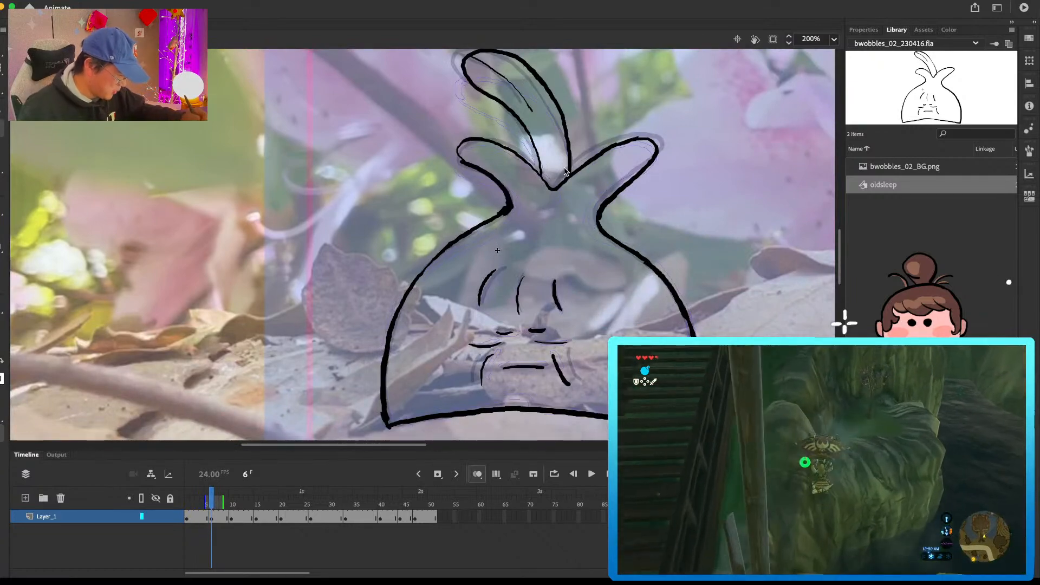
click(622, 146)
key(Delete)
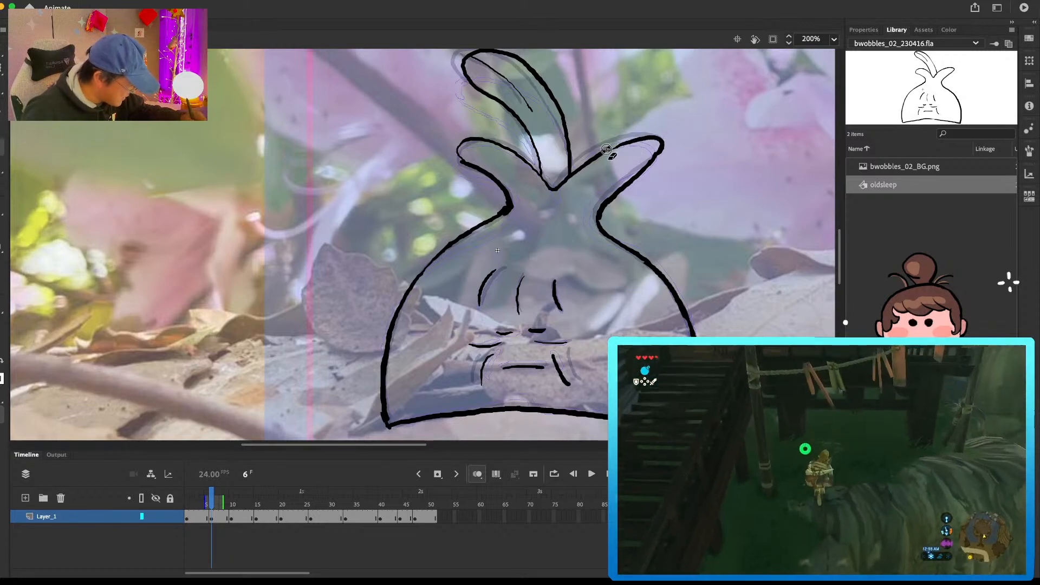
mouse_move(605, 152)
mouse_down()
mouse_move(631, 138)
mouse_move(662, 145)
mouse_up()
key(comma)
key(period)
drag(601, 200, 611, 200)
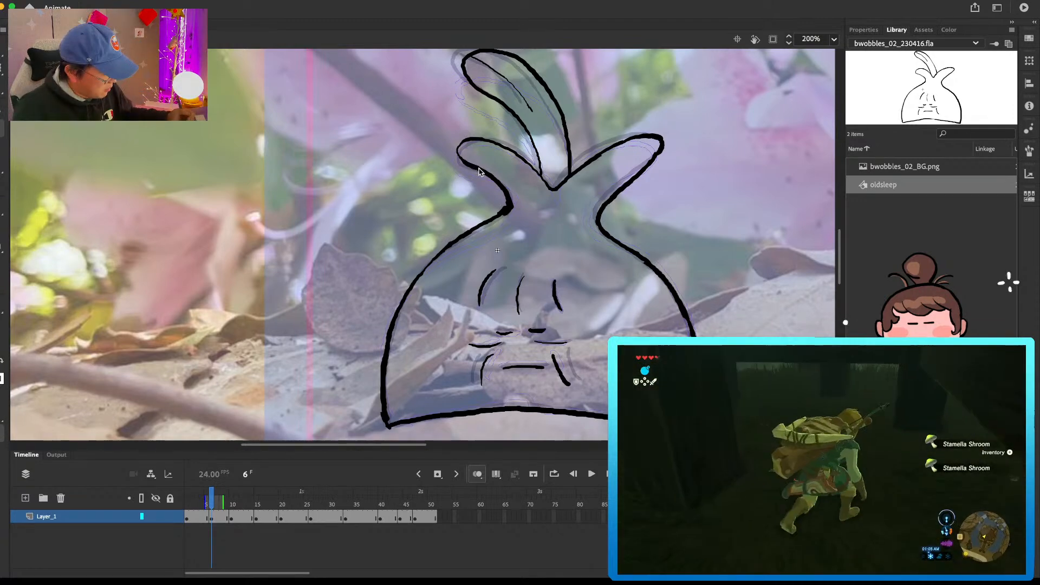
Step: Erase both side leaves on the frame 10 drawing and redraw them raised higher
key(period)
key(period)
key(period)
key(period)
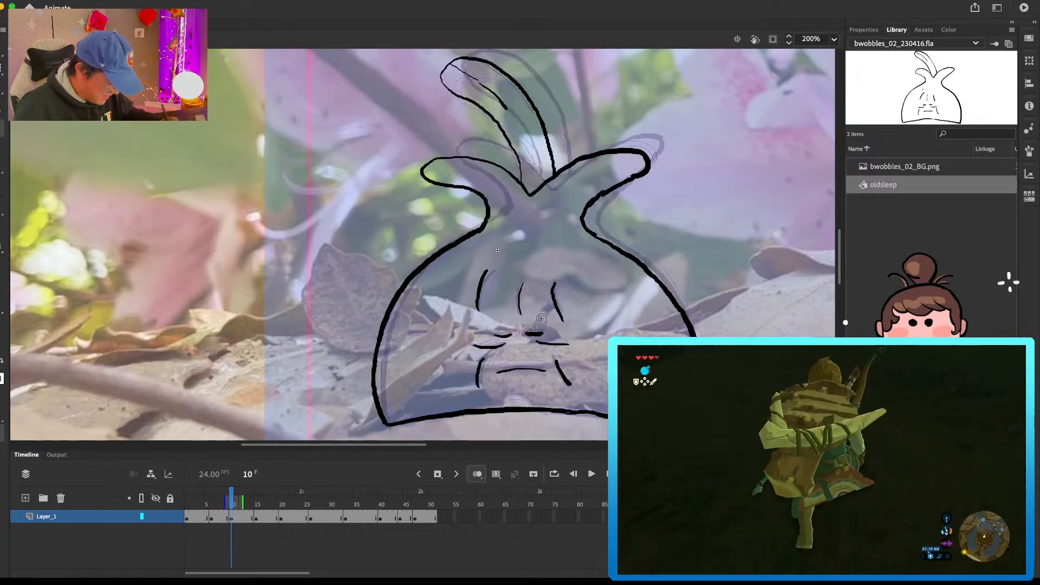
mouse_move(657, 169)
mouse_down()
mouse_move(631, 186)
mouse_move(592, 156)
mouse_up()
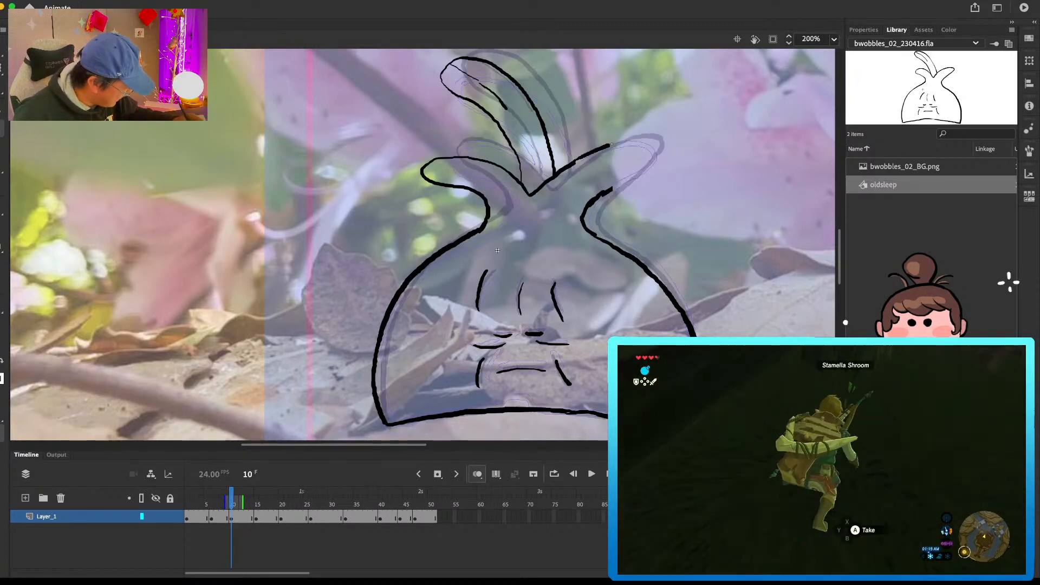
mouse_move(598, 199)
mouse_down()
mouse_move(651, 149)
mouse_move(645, 170)
mouse_up()
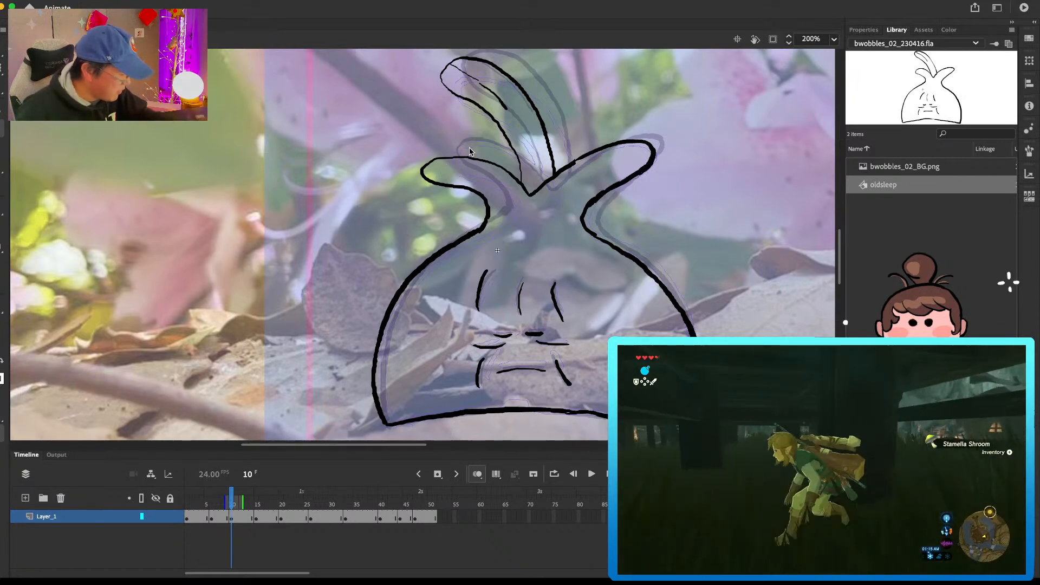
mouse_move(425, 184)
mouse_down()
mouse_move(486, 153)
mouse_move(488, 207)
mouse_up()
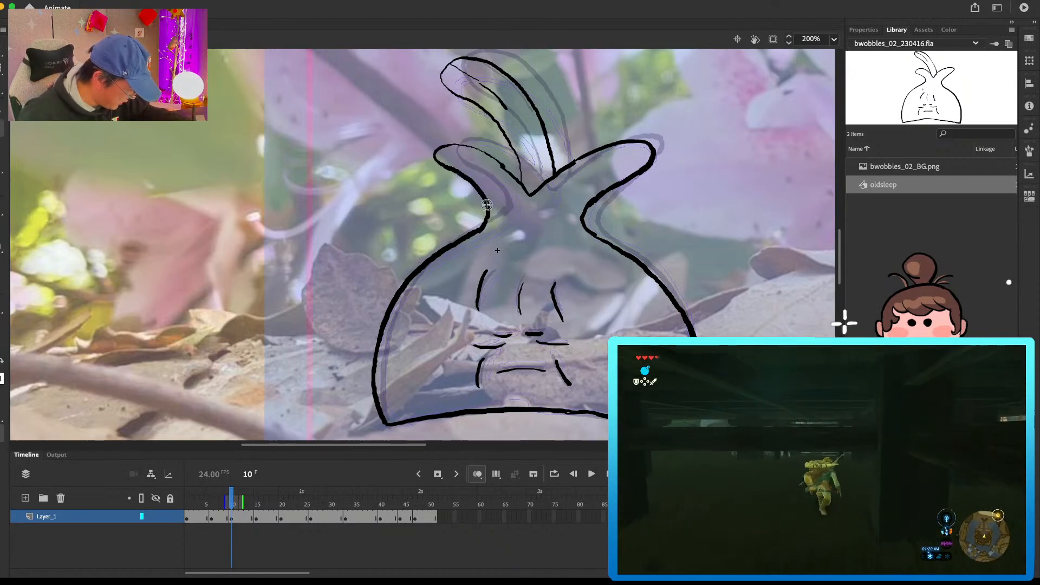
drag(455, 145, 512, 173)
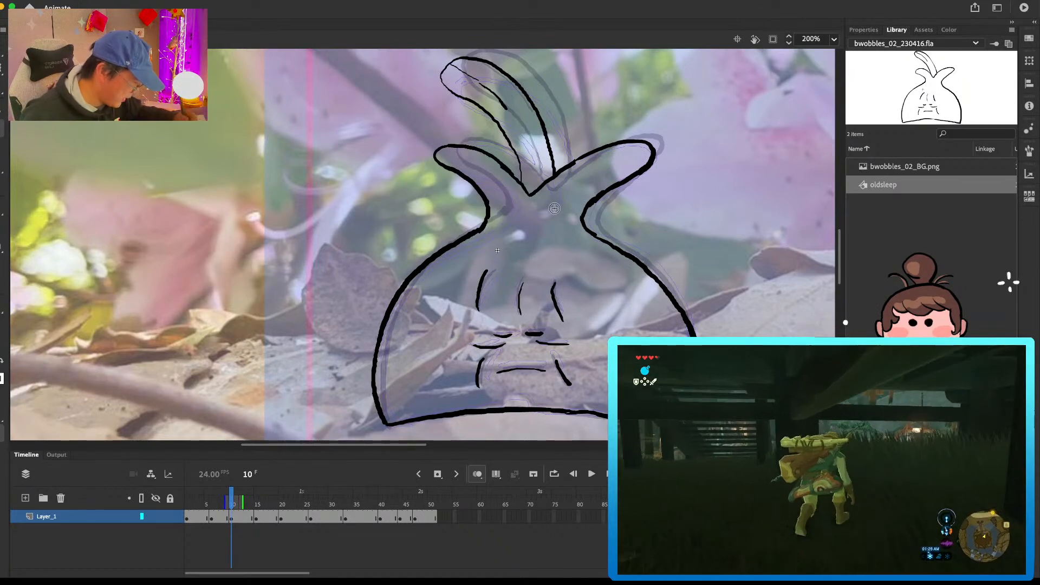
Step: Erase the right neck curve below the side leaf on the frame 15 drawing and redraw it smoothly
key(period)
key(period)
key(period)
key(period)
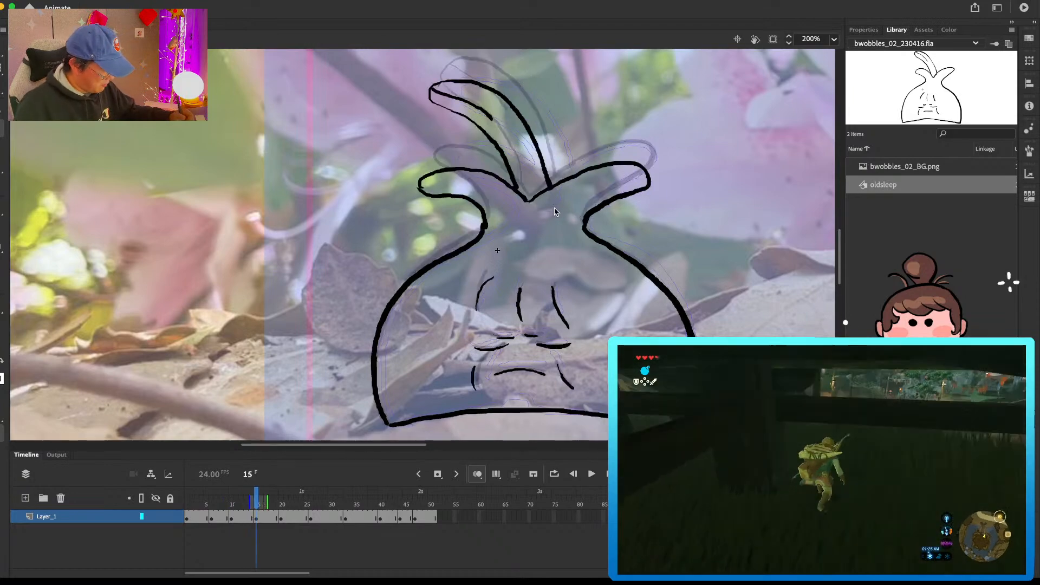
drag(649, 192, 646, 169)
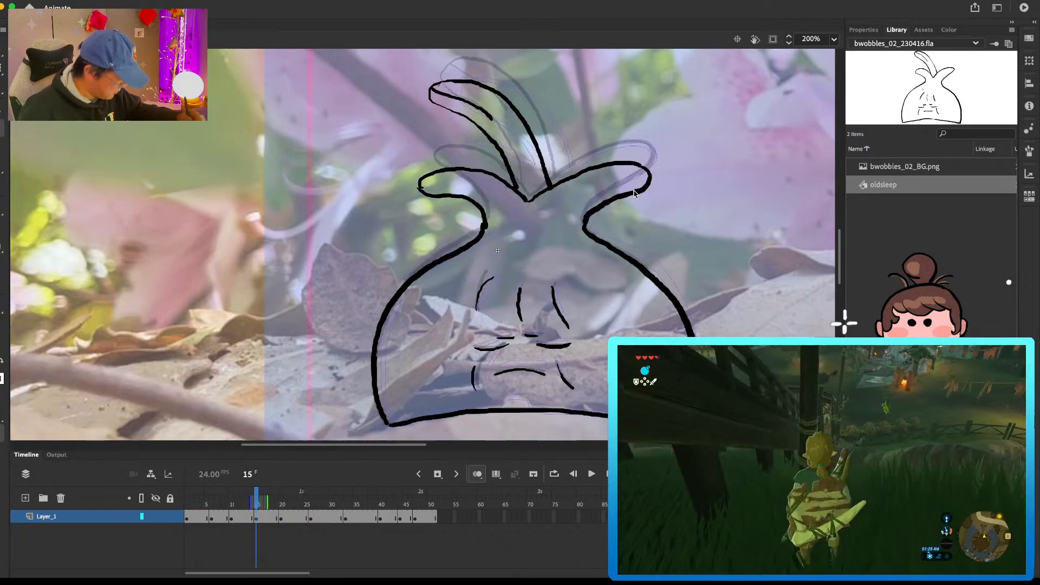
drag(483, 217, 482, 213)
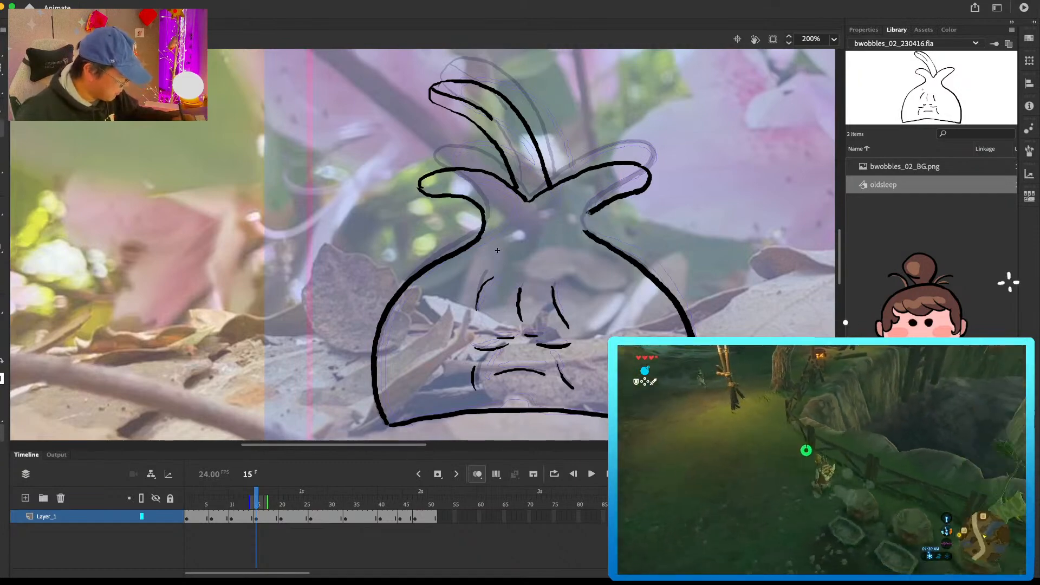
drag(586, 231, 584, 221)
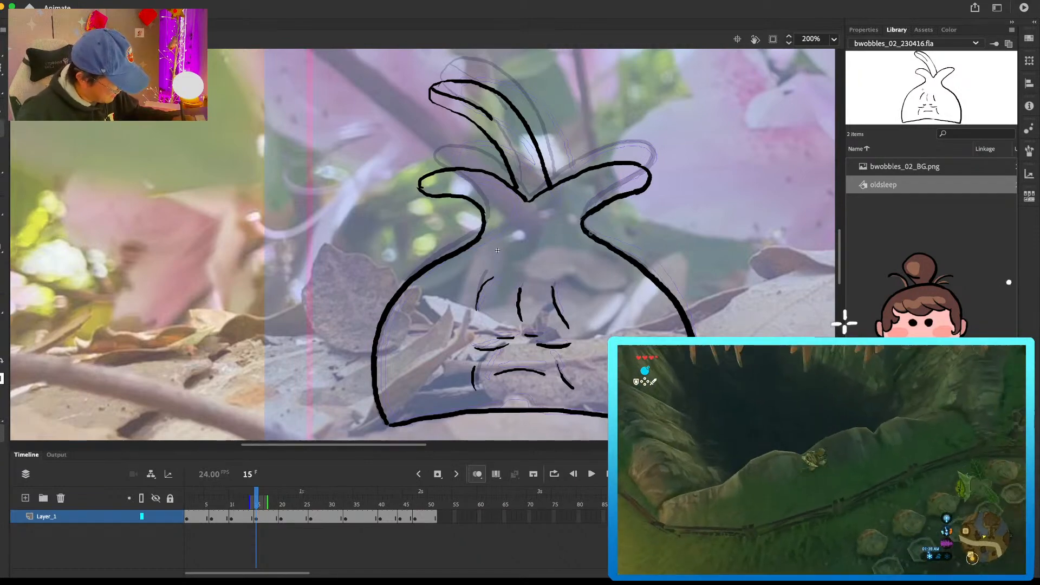
Step: Step forward from frame 15 to frame 33 to examine the leaf and body outlines of each drawing
key(period)
key(period)
key(period)
key(period)
key(period)
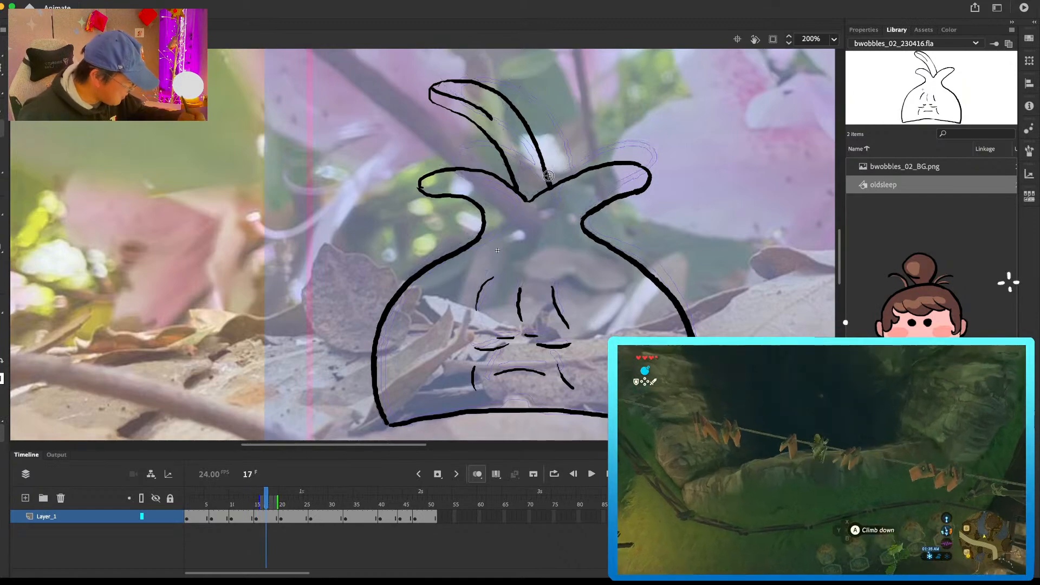
key(period)
key(period)
key(period)
key(period)
key(period)
key(period)
key(period)
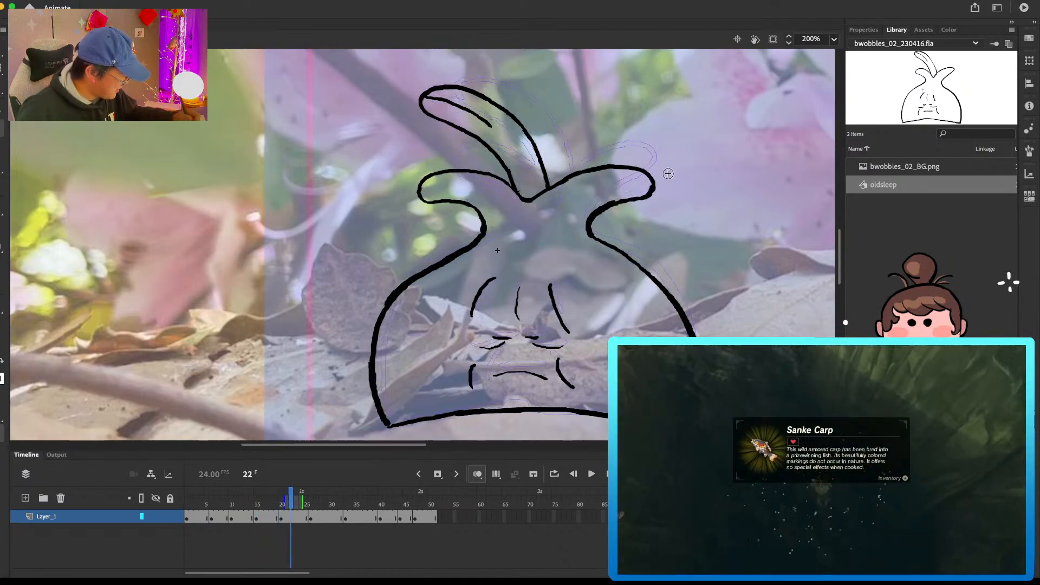
key(period)
key(period)
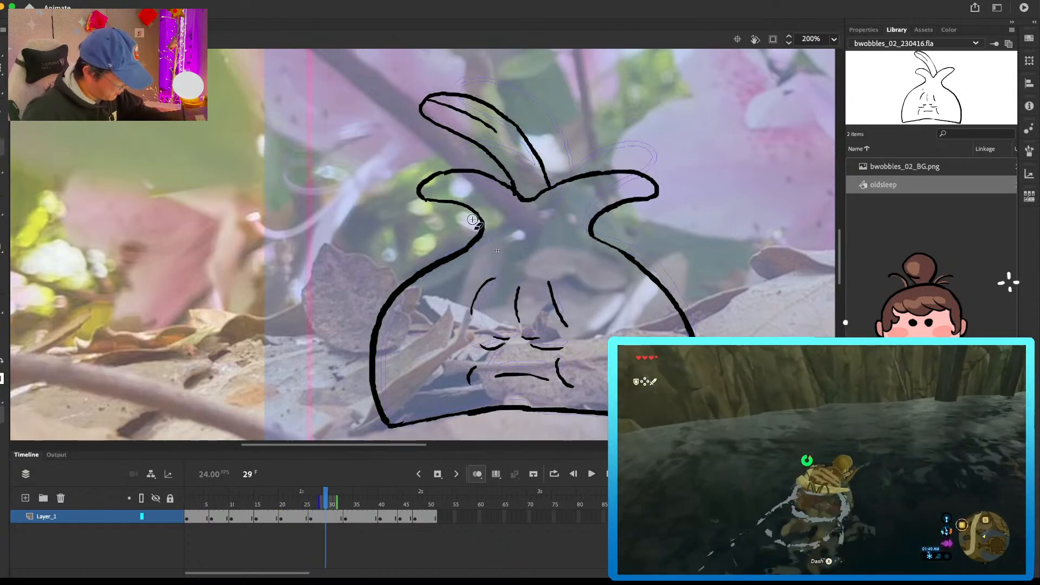
key(period)
key(period)
key(period)
key(period)
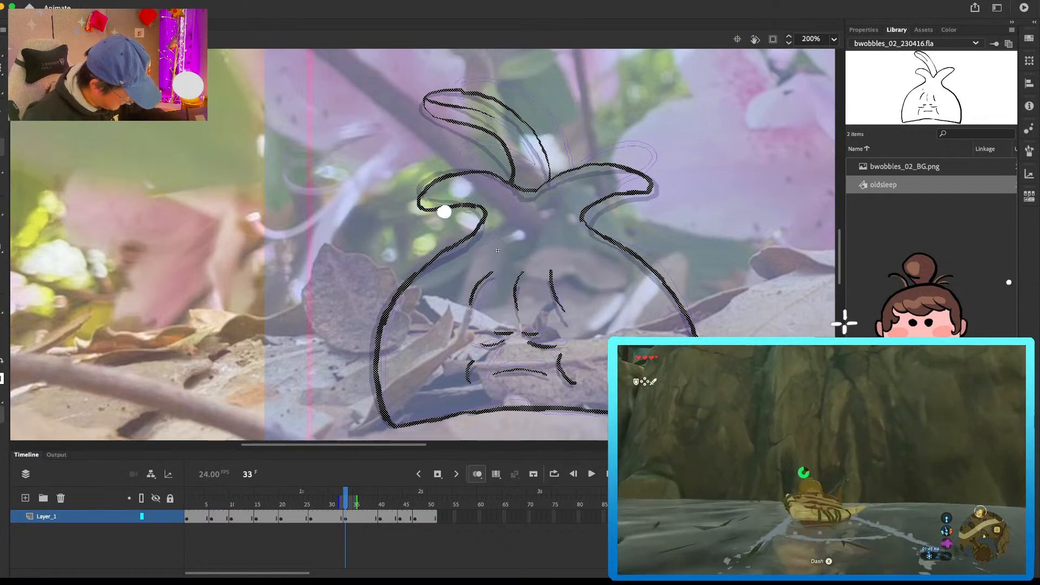
Step: Touch up the underside of the left leaf on the frame 33 drawing and step through the remaining drawings to frame 51
drag(478, 208, 436, 210)
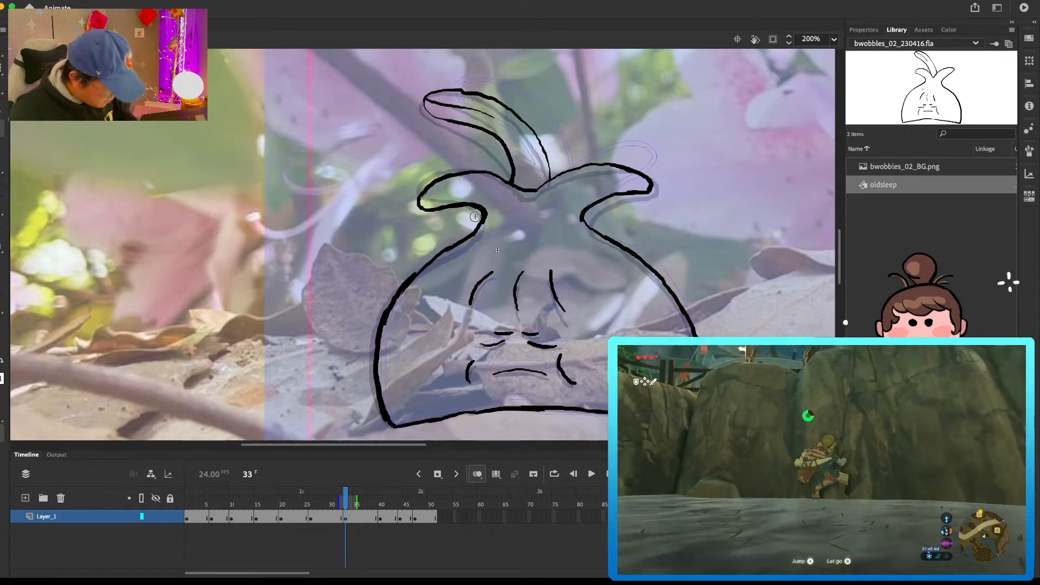
key(period)
key(period)
key(period)
key(period)
key(period)
key(period)
key(period)
key(period)
key(period)
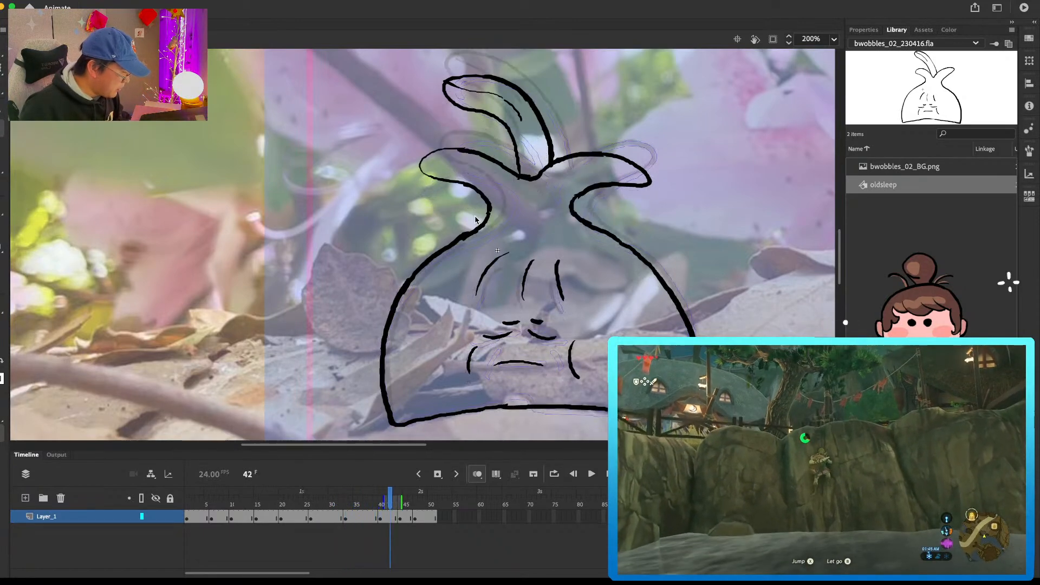
key(period)
key(period)
key(period)
key(period)
key(period)
key(period)
key(period)
key(period)
key(period)
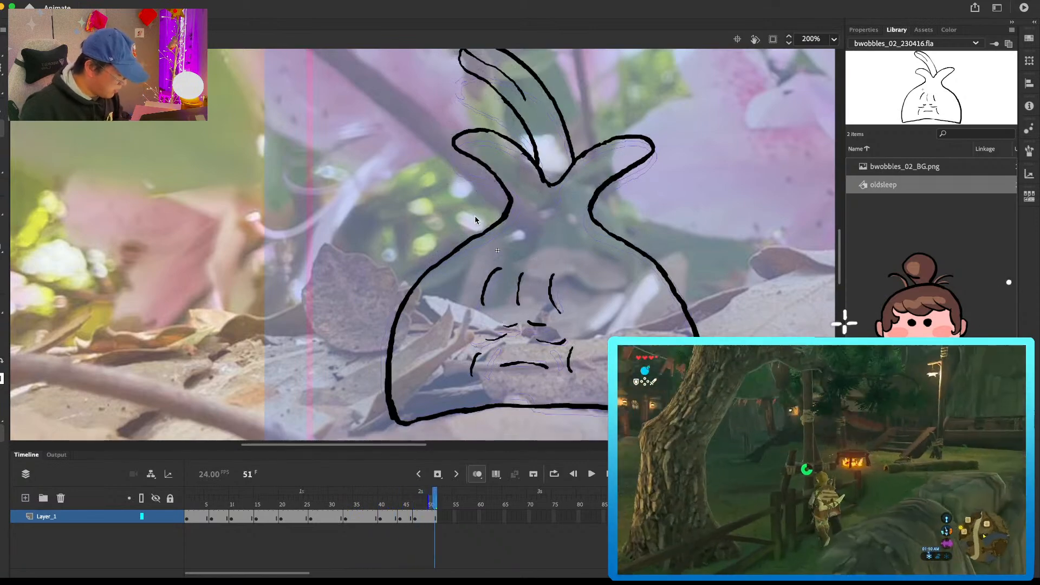
Step: Copy the opening drawing at frame 4 and paste it as a new keyframe at frame 52
click(205, 508)
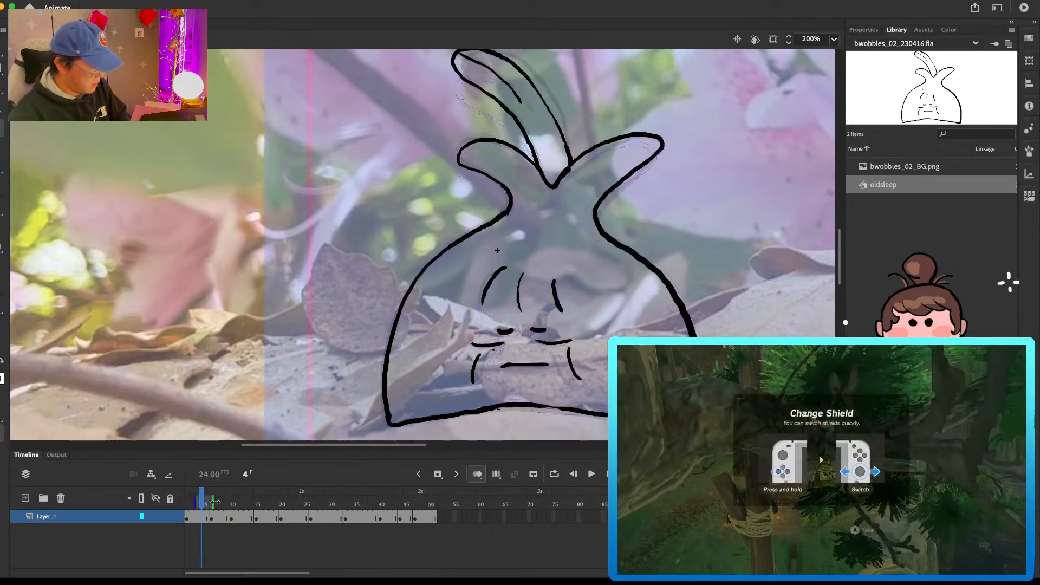
click(431, 519)
click(206, 512)
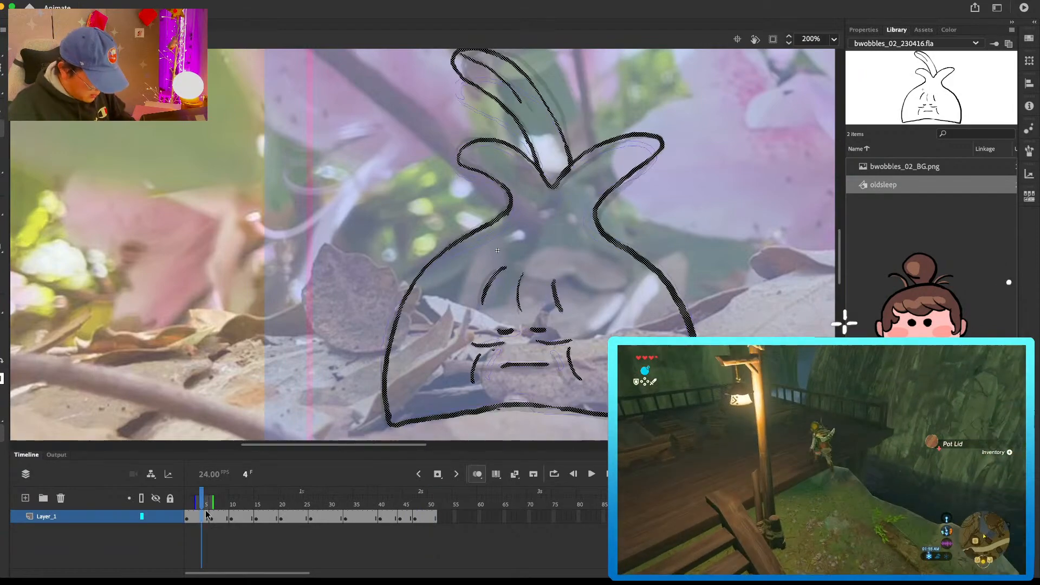
click(441, 521)
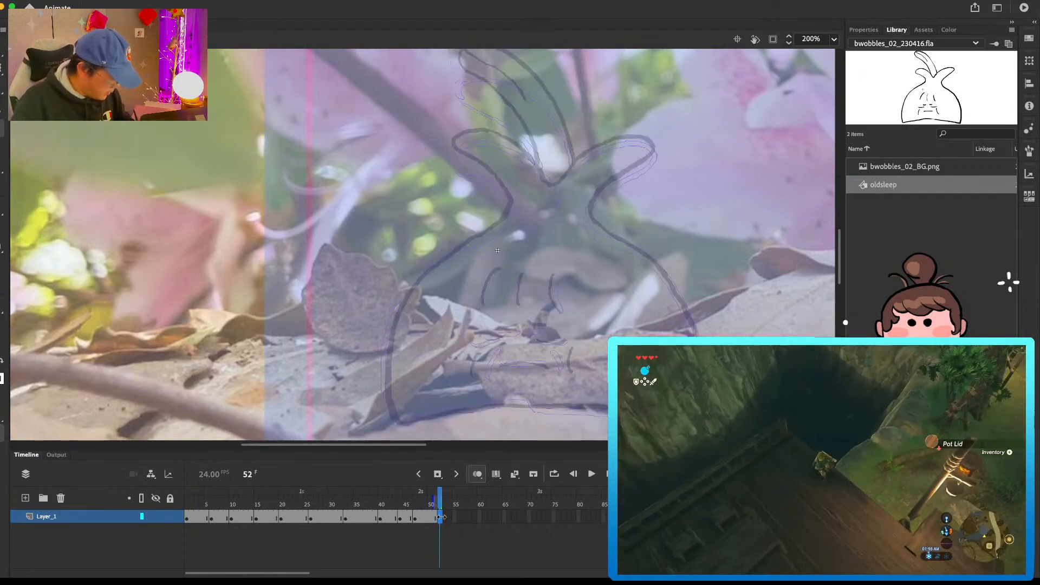
key(alt+super+v)
Step: Erase the right and left side leaves on the frame 52 drawing and redraw them closer to the frame 51 leaves
mouse_move(670, 140)
mouse_down()
mouse_move(615, 163)
mouse_move(583, 161)
mouse_up()
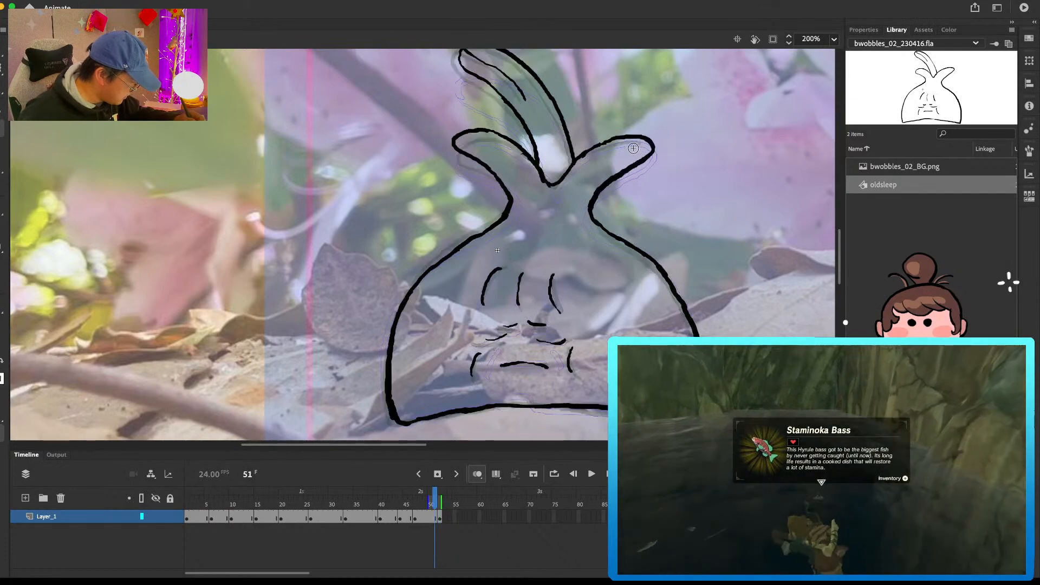
key(e)
mouse_move(638, 141)
mouse_down()
mouse_move(587, 165)
mouse_move(635, 140)
mouse_up()
key(b)
drag(613, 179, 597, 221)
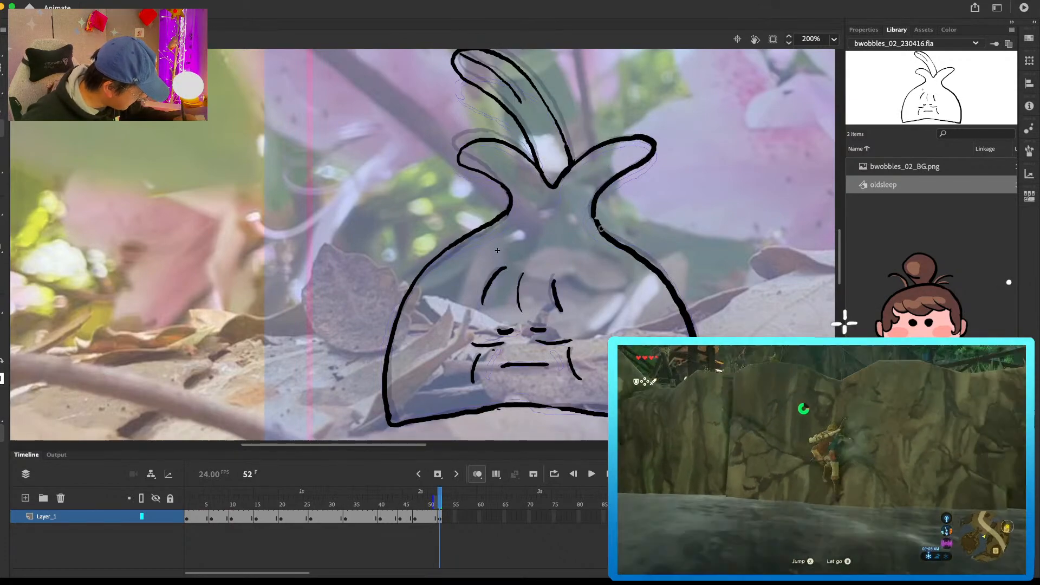
mouse_move(470, 146)
mouse_down()
mouse_move(502, 176)
mouse_move(500, 149)
mouse_up()
key(b)
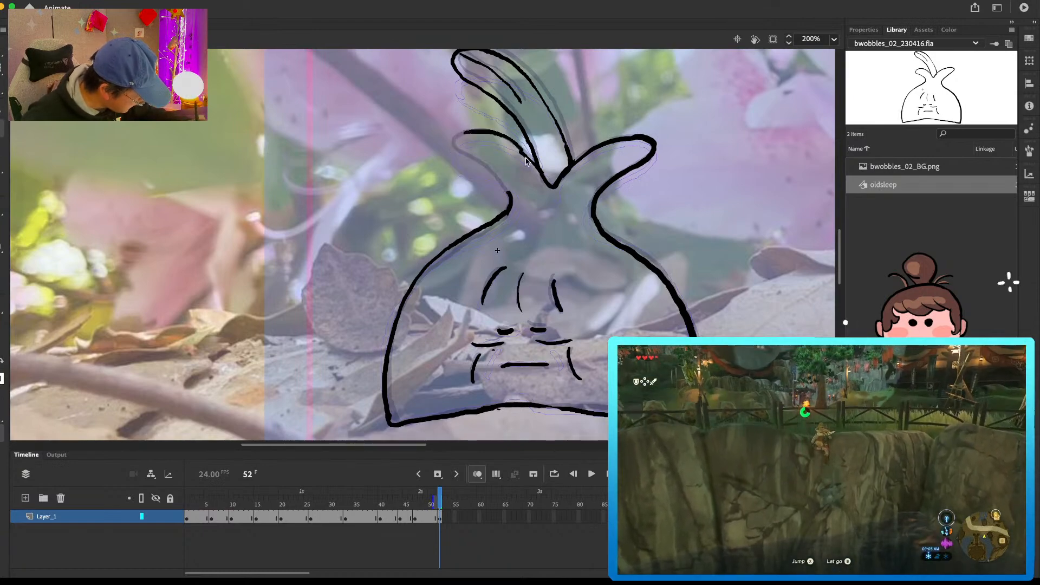
key(b)
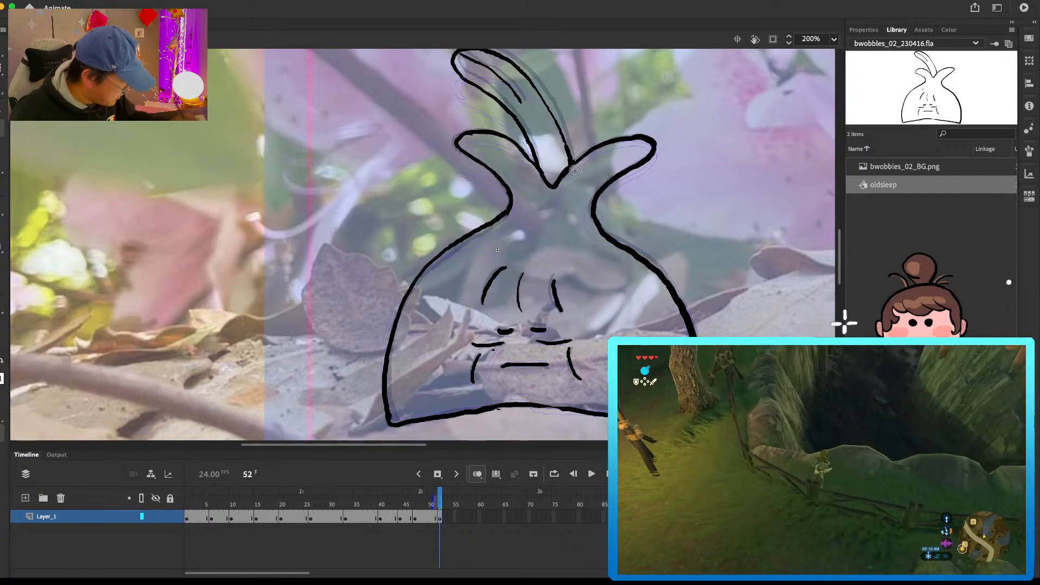
Step: Erase the tall central leaf on the frame 52 drawing and redraw it more upright along the onion-skin outline
drag(597, 91, 601, 165)
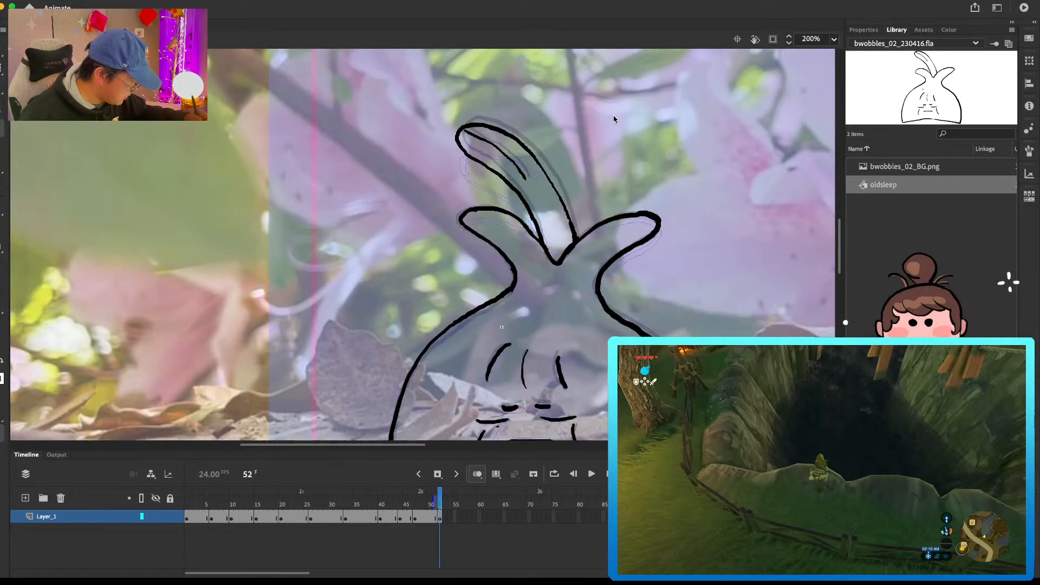
mouse_move(522, 140)
mouse_down()
mouse_move(539, 186)
mouse_move(529, 144)
mouse_up()
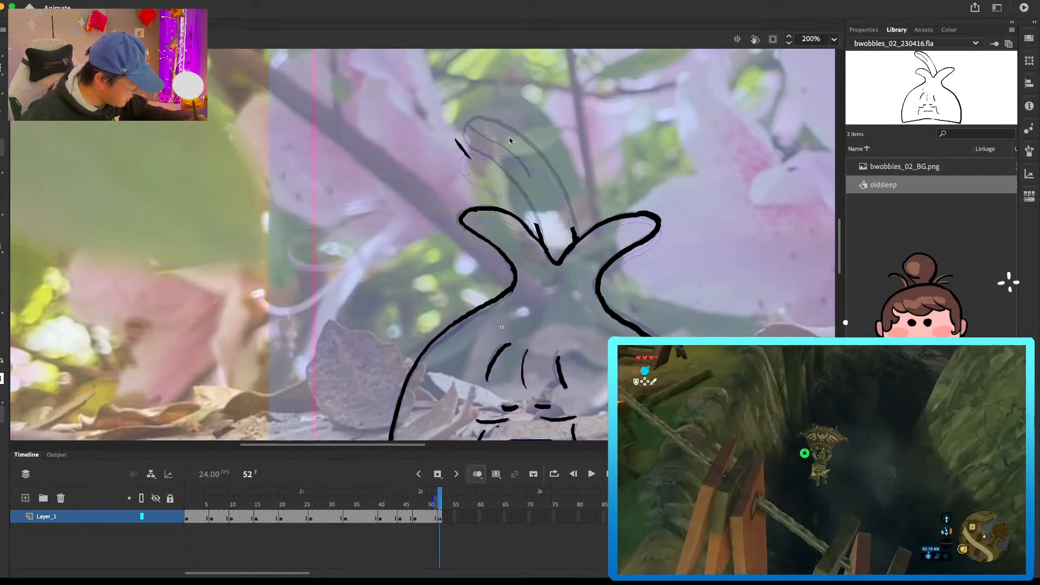
drag(523, 189, 543, 240)
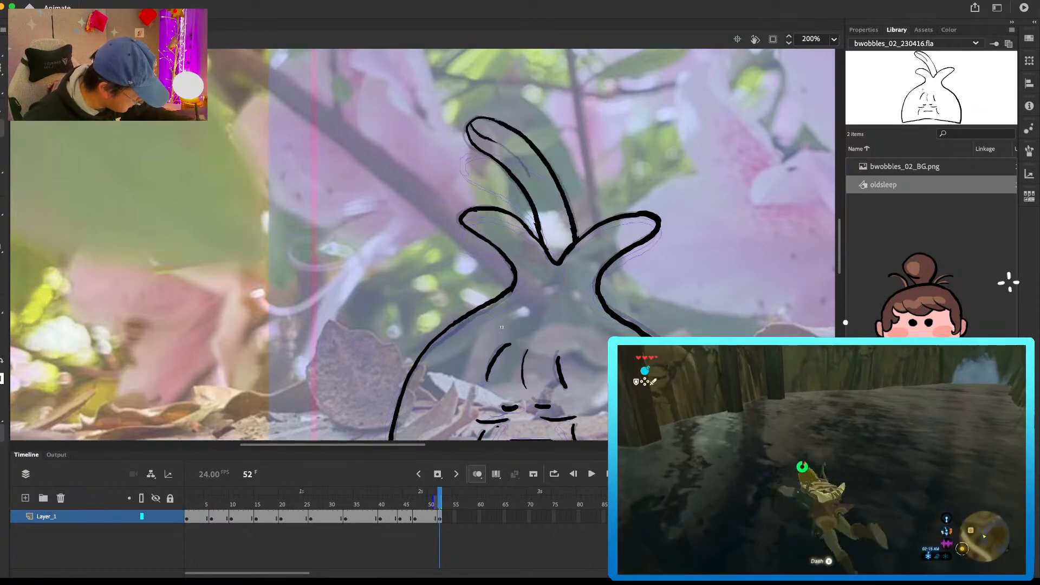
Step: Erase the left side of the body on the frame 52 drawing and redraw it along the onion-skin outline
mouse_move(560, 301)
mouse_down()
mouse_move(611, 143)
mouse_move(479, 195)
mouse_move(447, 335)
mouse_up()
mouse_move(538, 153)
mouse_down()
mouse_move(476, 193)
mouse_move(443, 256)
mouse_up()
key(e)
key(b)
drag(484, 190, 444, 272)
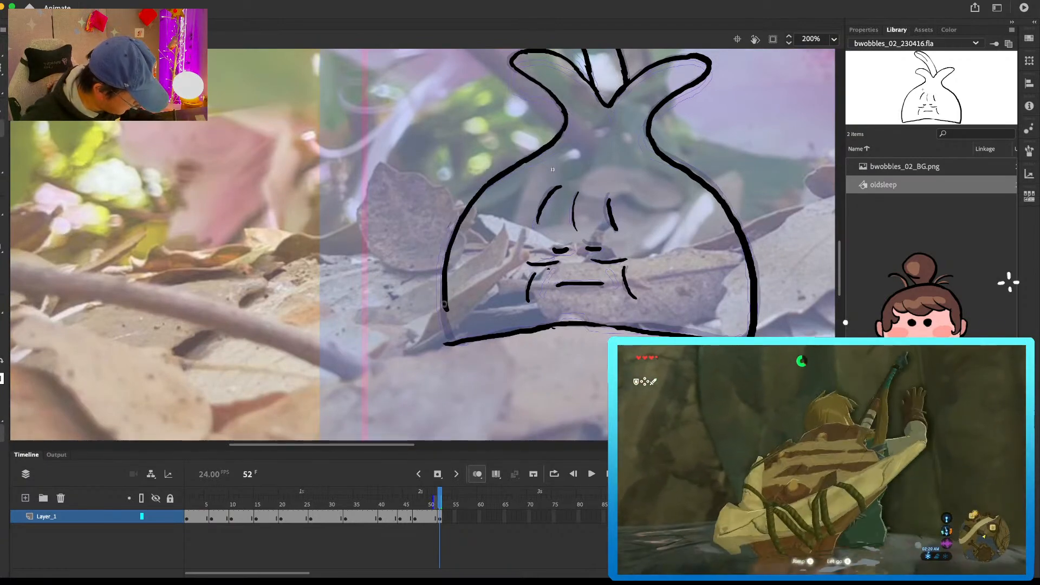
Step: Erase the body's lower left corner on the frame 52 drawing and redraw the lower left side to meet the base line
key(e)
drag(445, 345, 458, 349)
drag(449, 274, 450, 320)
key(b)
drag(449, 255, 445, 304)
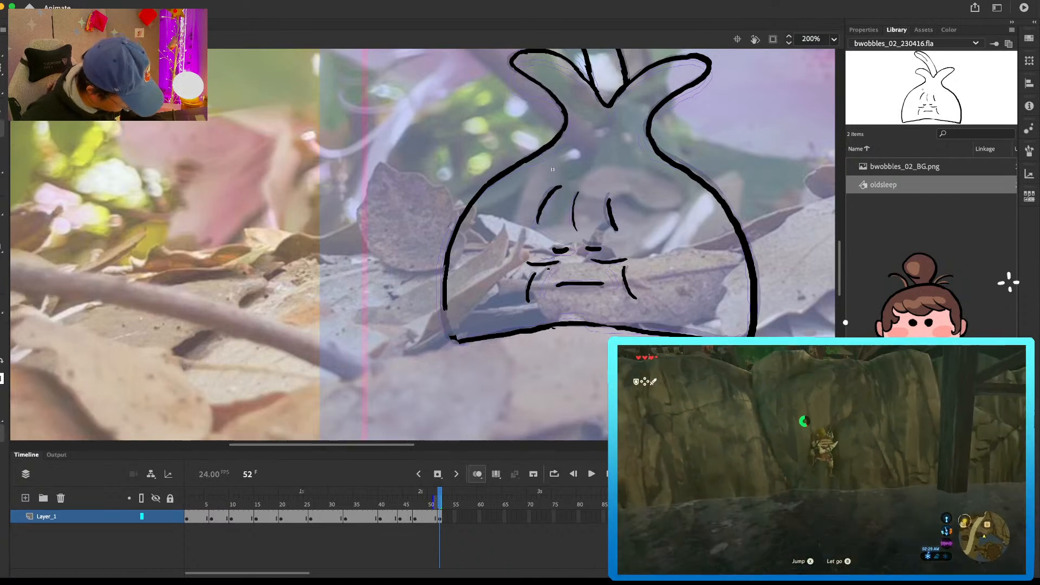
key(super+z)
drag(447, 260, 445, 326)
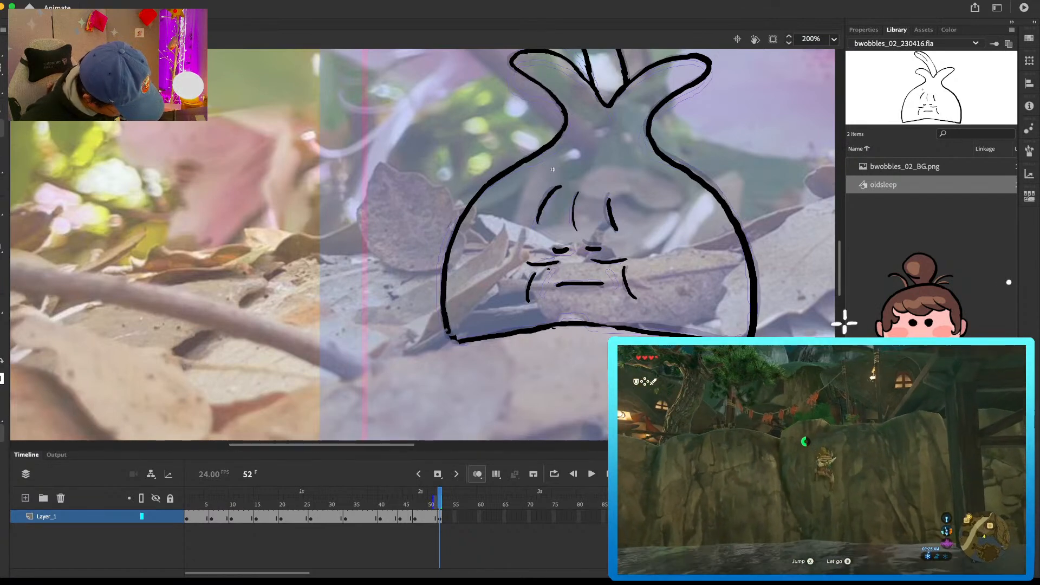
Step: Compare the frame 52 drawing with the opening drawing at frame 4
drag(770, 141, 751, 184)
key(F5)
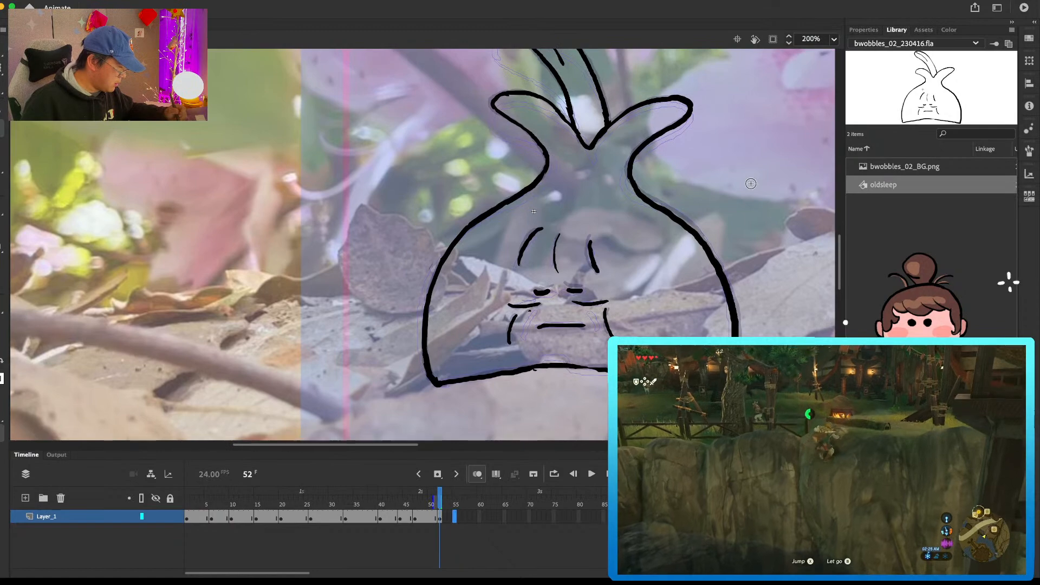
click(200, 521)
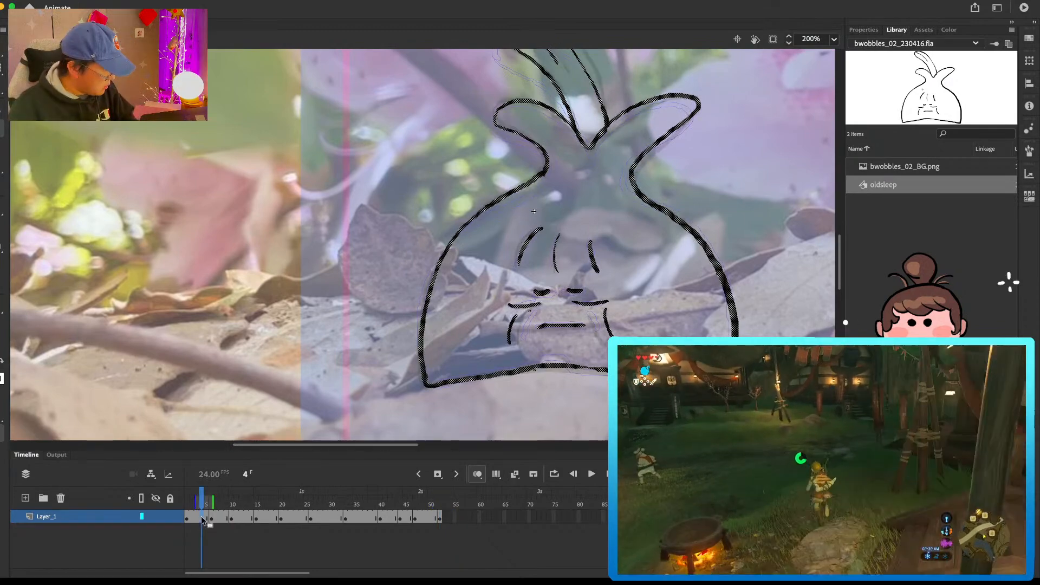
click(439, 521)
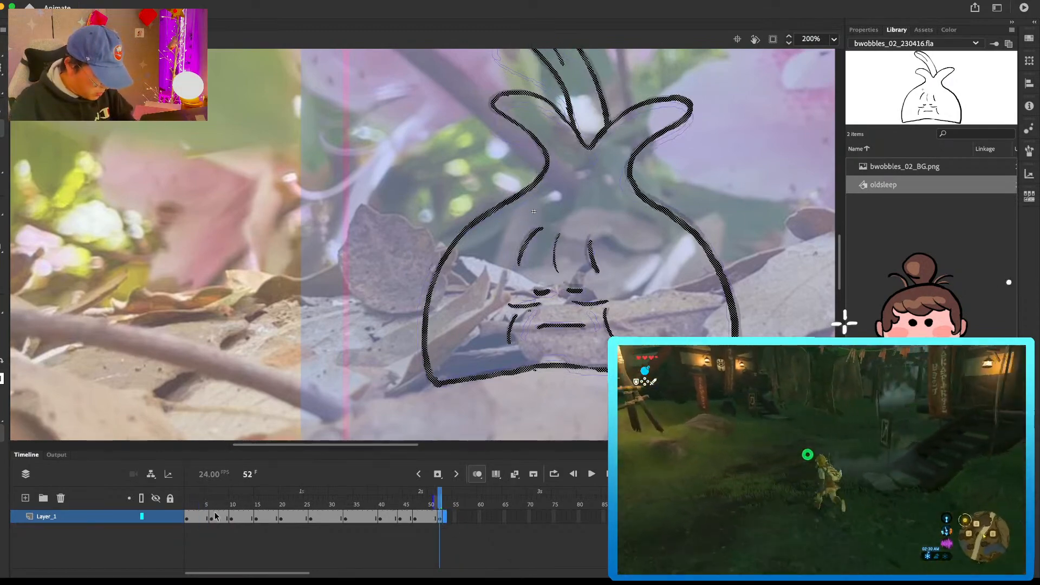
click(198, 519)
key(super+shift+v)
mouse_move(434, 498)
mouse_down()
mouse_move(412, 499)
mouse_move(431, 499)
mouse_up()
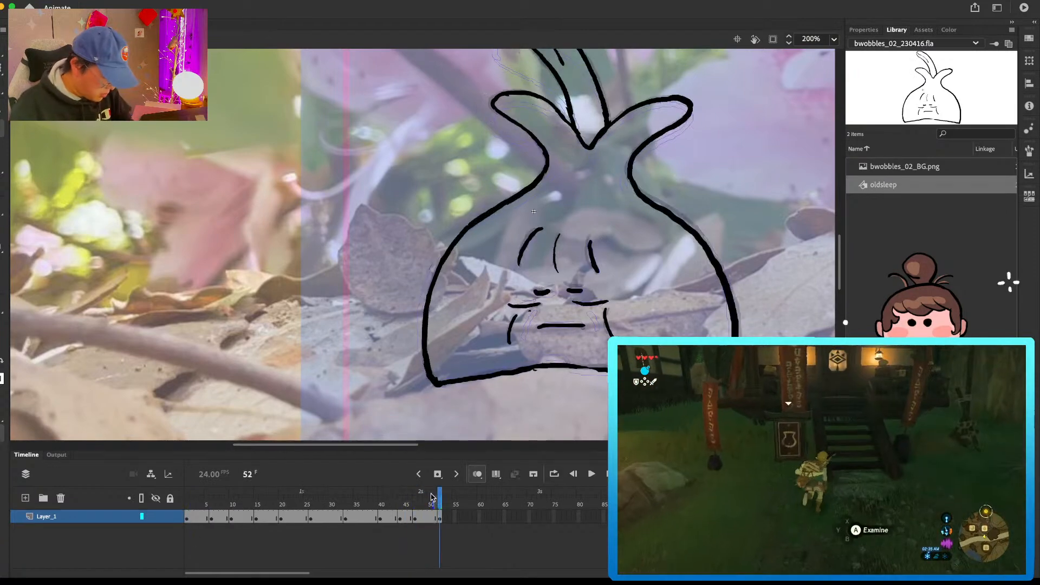
Step: Erase the left neck and shoulder line on the frame 6 drawing and redraw it as a smoother curve into the body
click(210, 498)
drag(751, 241, 732, 265)
key(period)
key(period)
key(comma)
key(comma)
key(period)
key(e)
mouse_move(481, 245)
mouse_down()
mouse_move(427, 290)
mouse_move(508, 232)
mouse_move(492, 256)
mouse_up()
key(b)
key(e)
key(b)
drag(495, 254, 439, 287)
drag(444, 283, 400, 325)
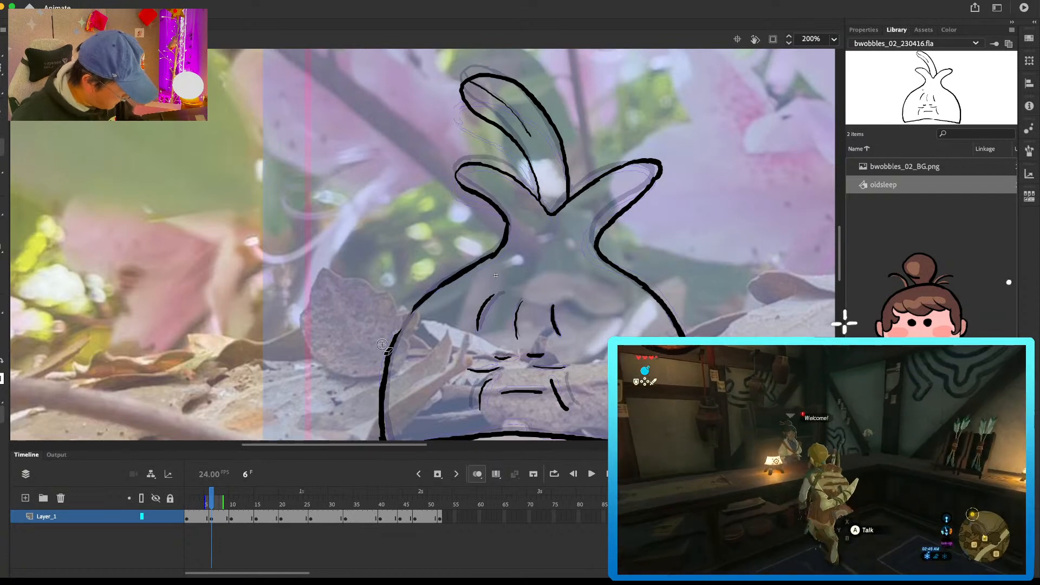
Step: Step back and forth between the opening drawing and the frame 10 drawing to check the motion through frame 6
key(period)
key(period)
key(period)
key(period)
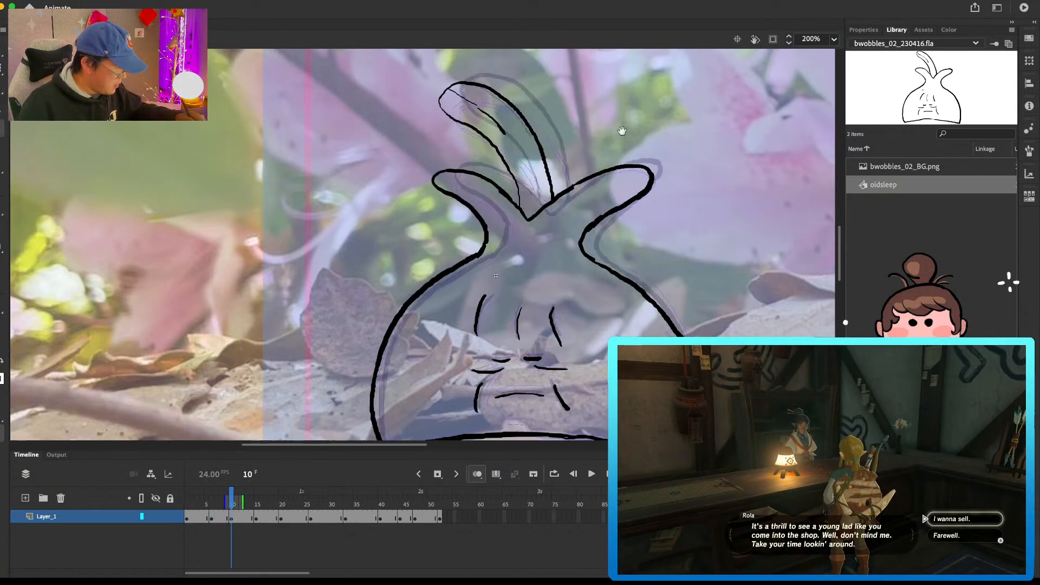
key(comma)
key(comma)
key(comma)
key(comma)
key(comma)
key(comma)
key(period)
key(period)
Step: Erase the underside of the tall central leaf on the frame 6 drawing and redraw it
key(e)
mouse_move(475, 113)
mouse_down()
mouse_move(496, 98)
mouse_move(502, 161)
mouse_move(476, 104)
mouse_move(498, 109)
mouse_move(538, 161)
mouse_move(487, 117)
mouse_move(525, 148)
mouse_move(536, 167)
mouse_up()
key(b)
mouse_move(472, 109)
mouse_down()
mouse_move(505, 101)
mouse_move(545, 139)
mouse_up()
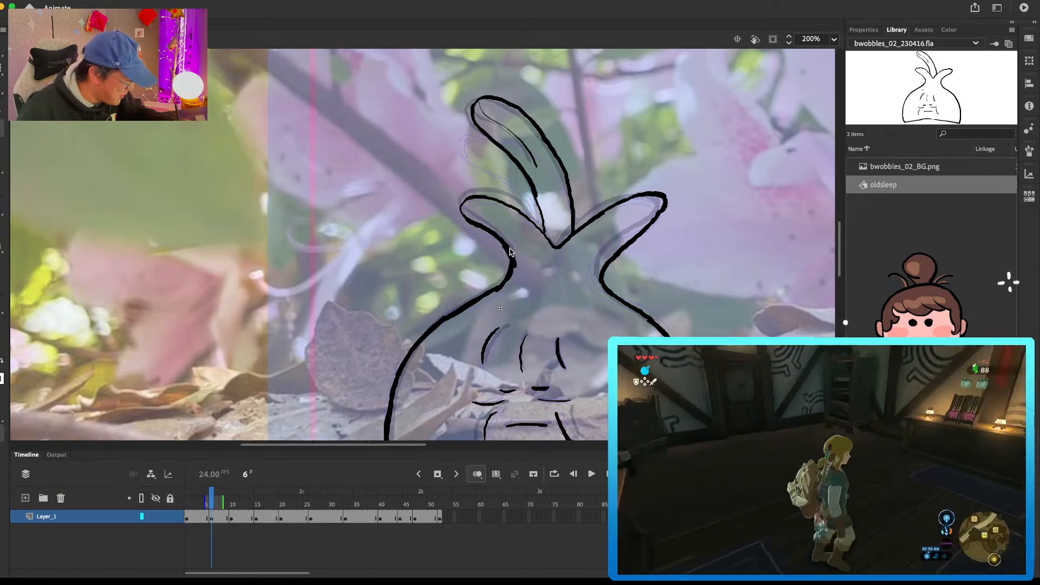
Step: Redraw the left leaf's underside and the right leaf's tip and lower edge on the frame 6 drawing
mouse_move(504, 242)
mouse_down()
mouse_move(455, 204)
mouse_move(473, 202)
mouse_up()
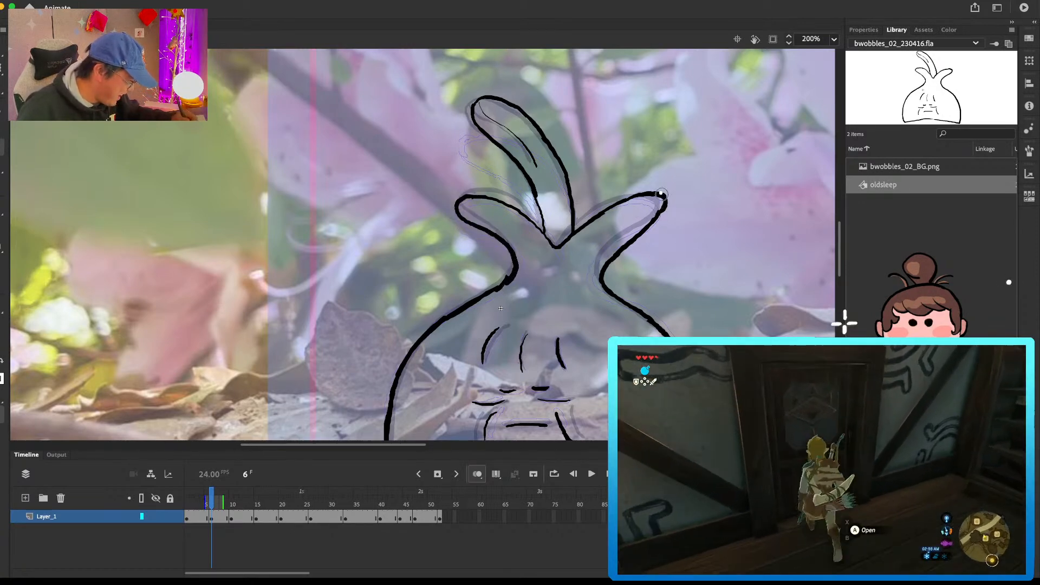
mouse_move(661, 194)
mouse_down()
mouse_move(656, 217)
mouse_move(653, 195)
mouse_up()
drag(646, 231, 623, 250)
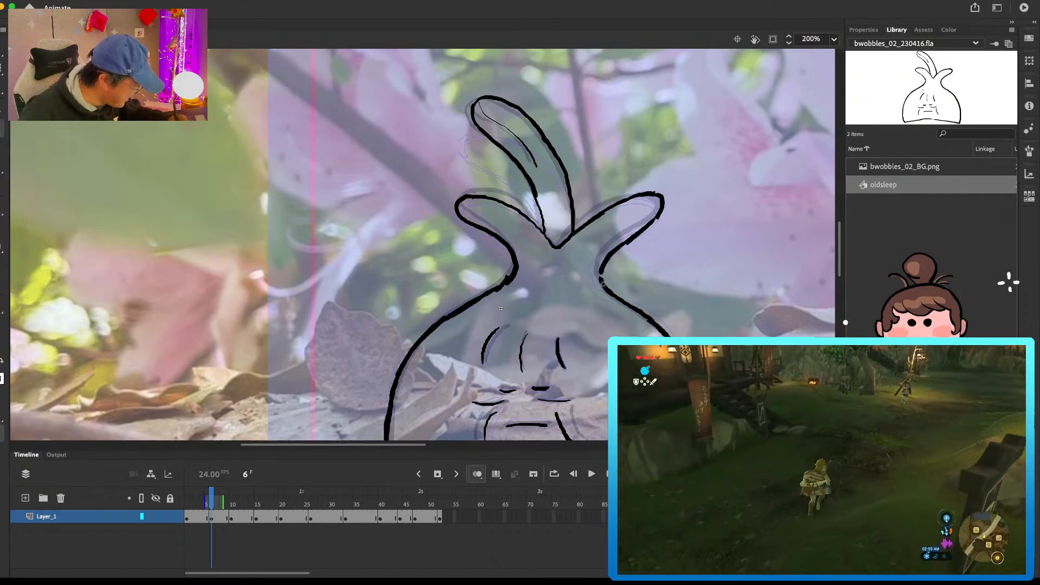
drag(667, 211, 650, 228)
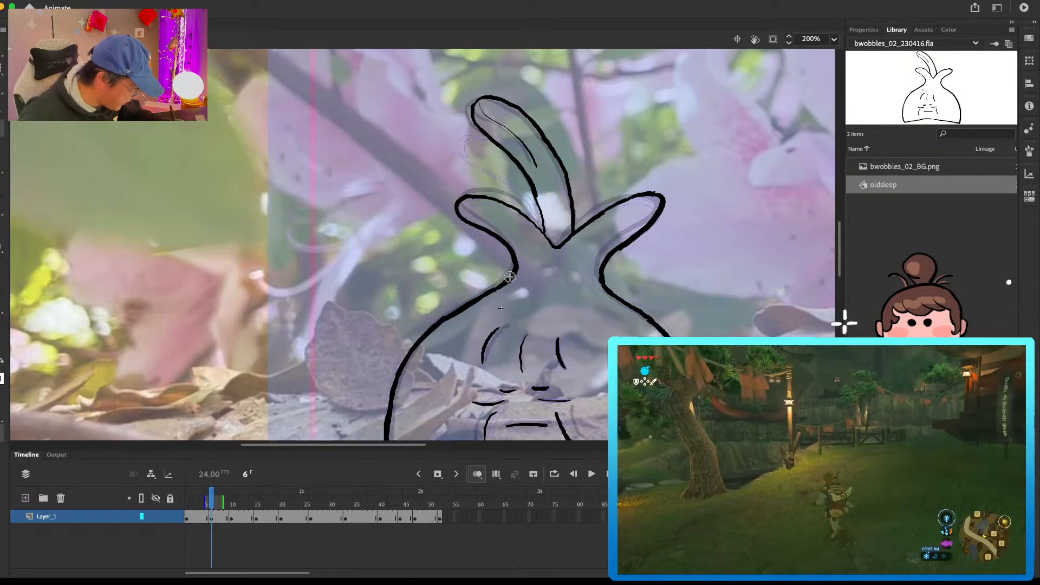
scroll(677, 151, down, 5)
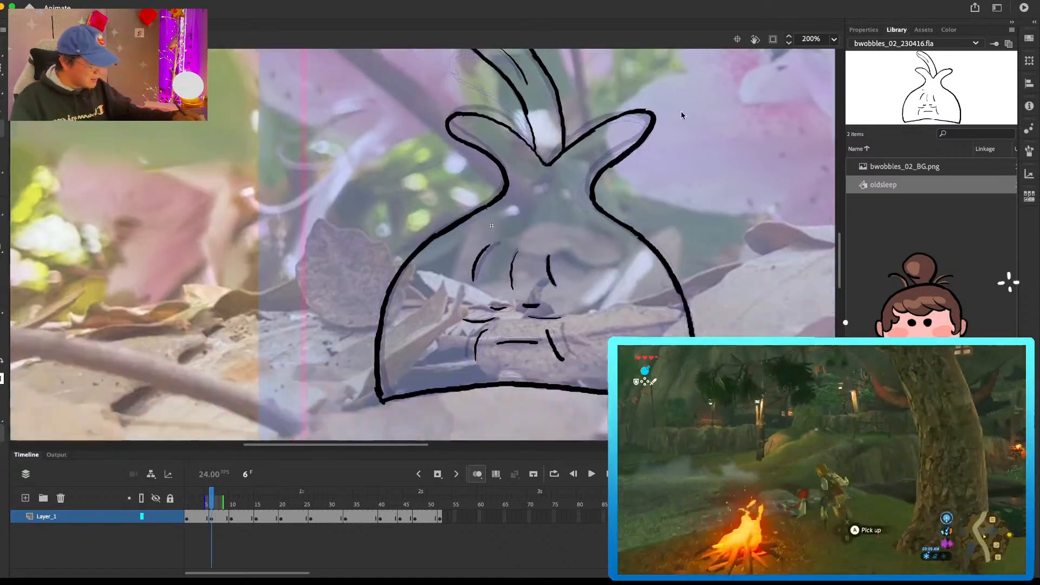
drag(682, 115, 680, 107)
drag(554, 86, 570, 141)
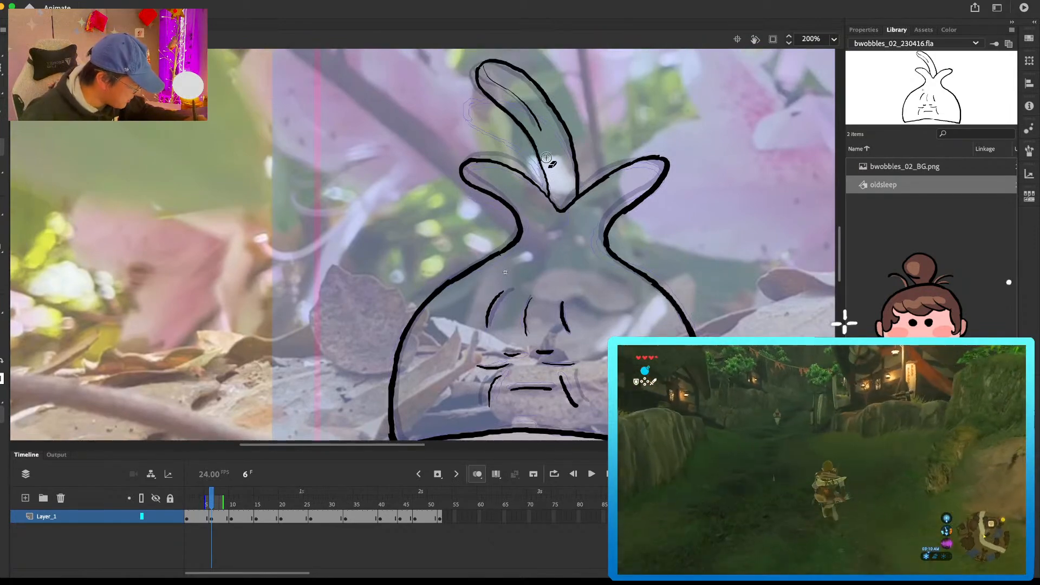
scroll(639, 135, up, 1)
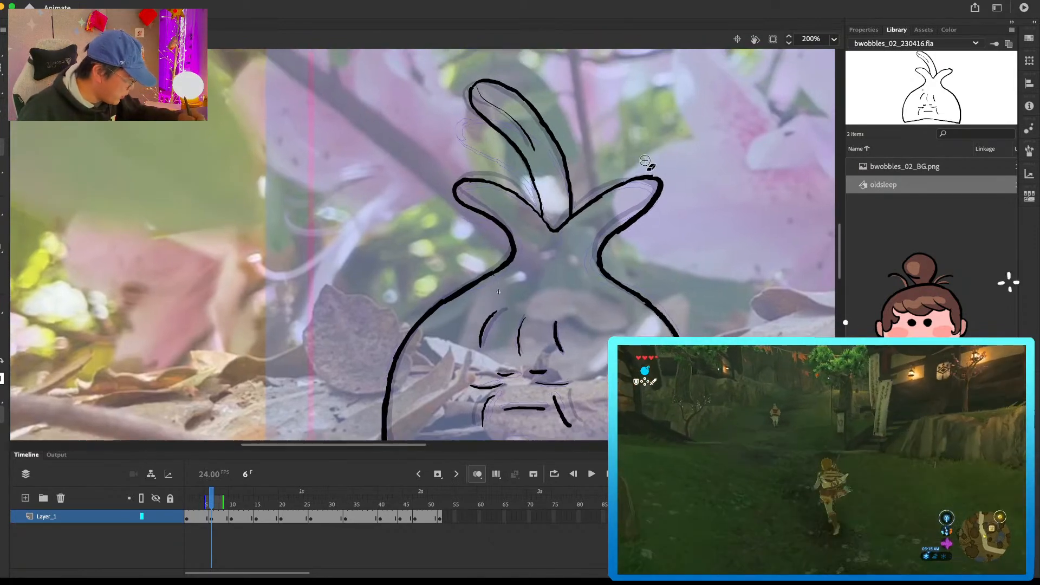
Step: Play the loop from frame 10 and return to frame 8 to check the revised leaf motion
key(period)
key(period)
key(period)
key(period)
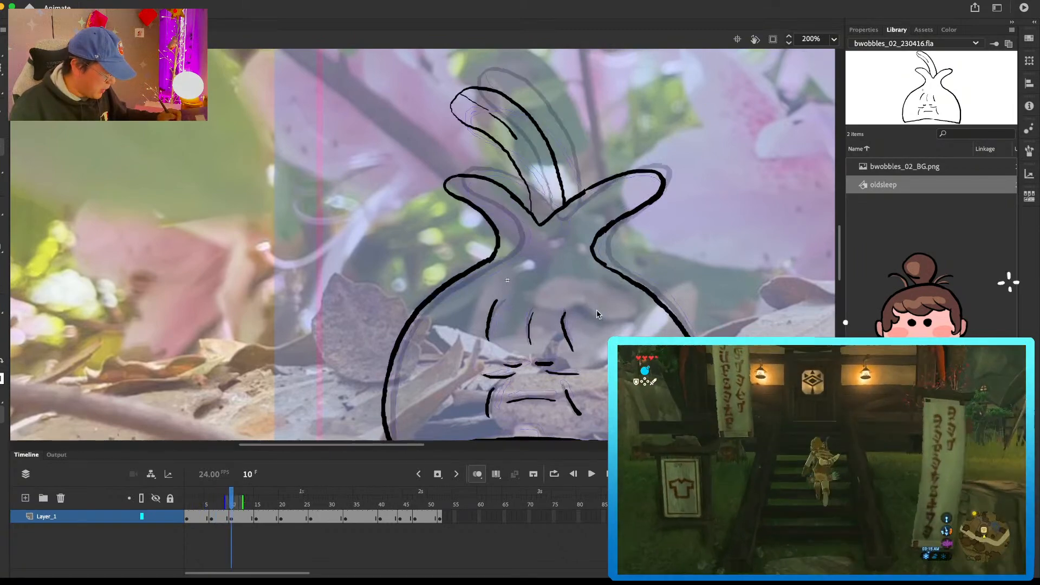
key(Return)
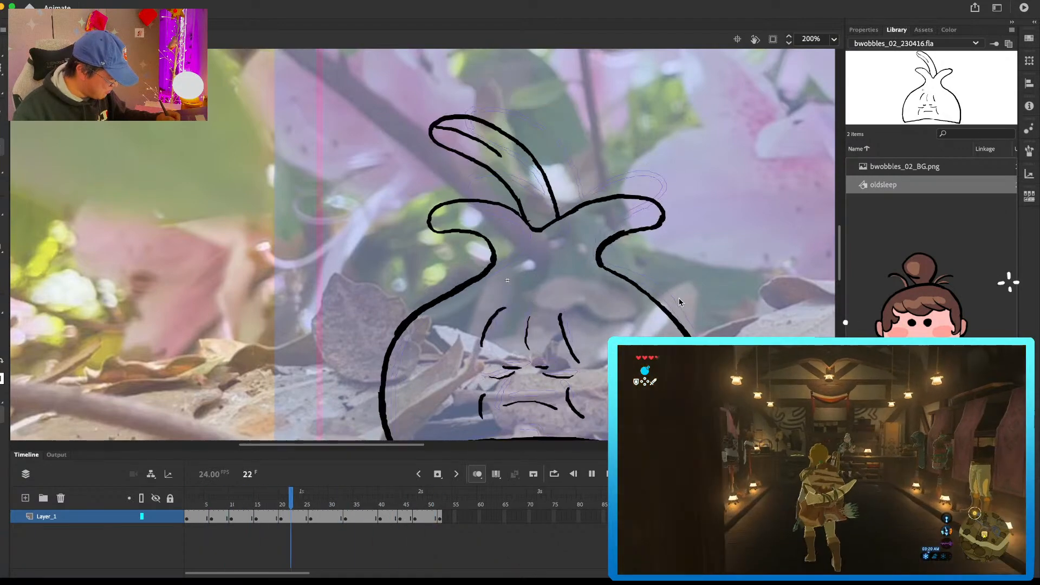
click(223, 504)
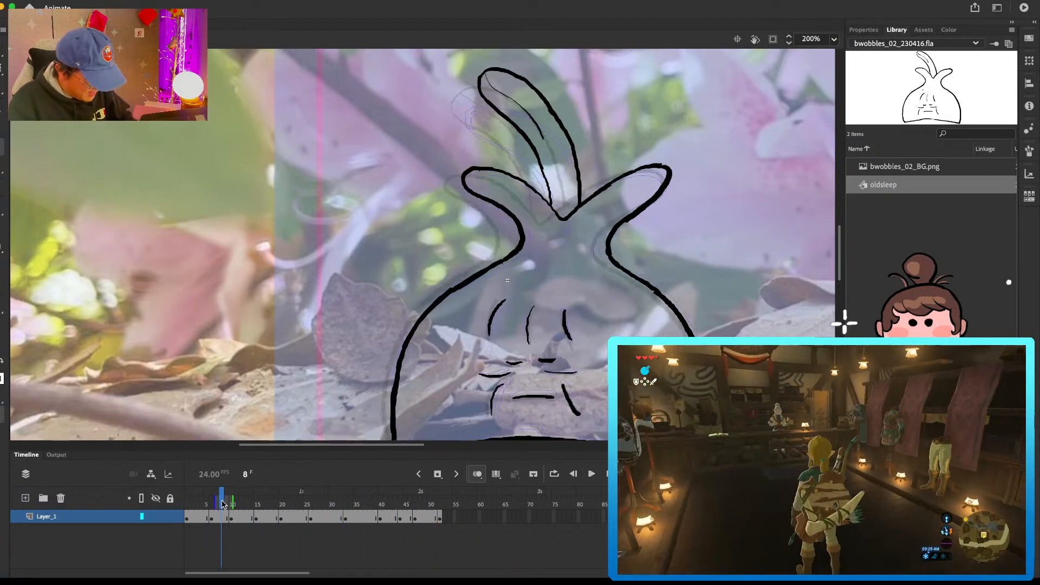
Step: Erase the middle of the base line on the opening drawing at frame 5 and redraw it as a smooth arch
scroll(691, 184, down, 5)
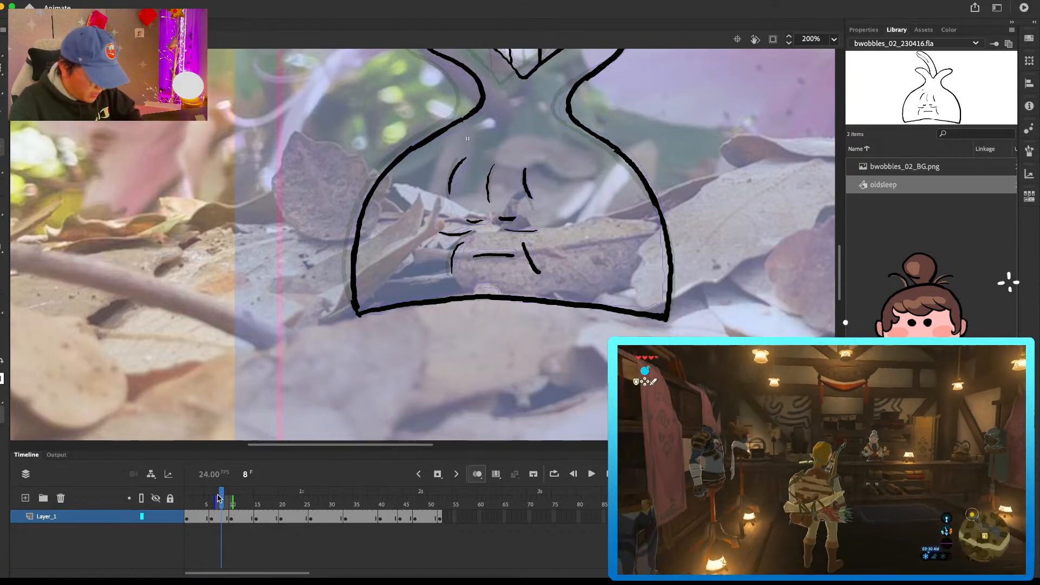
drag(218, 494, 207, 495)
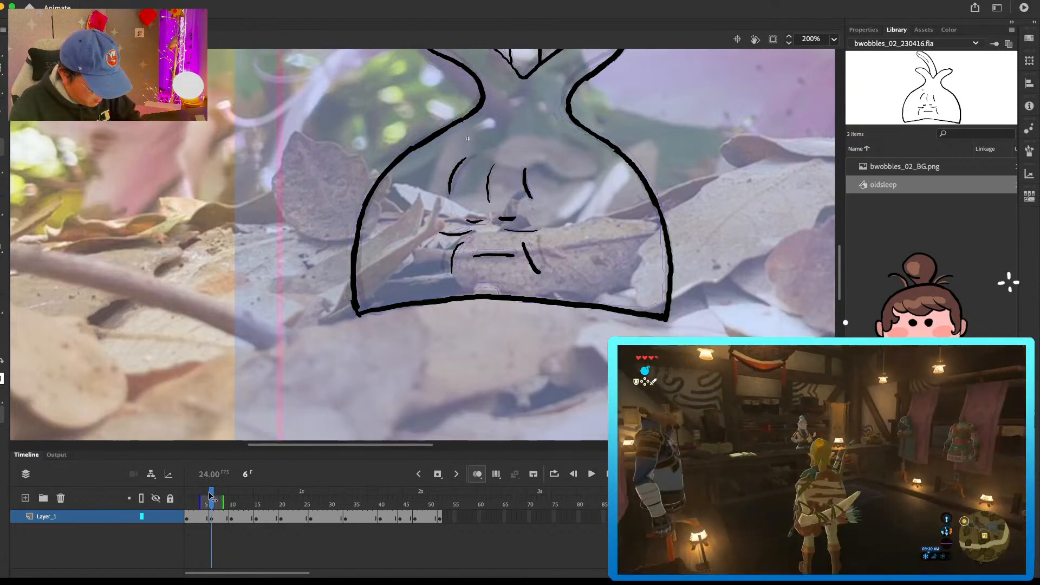
drag(452, 299, 566, 299)
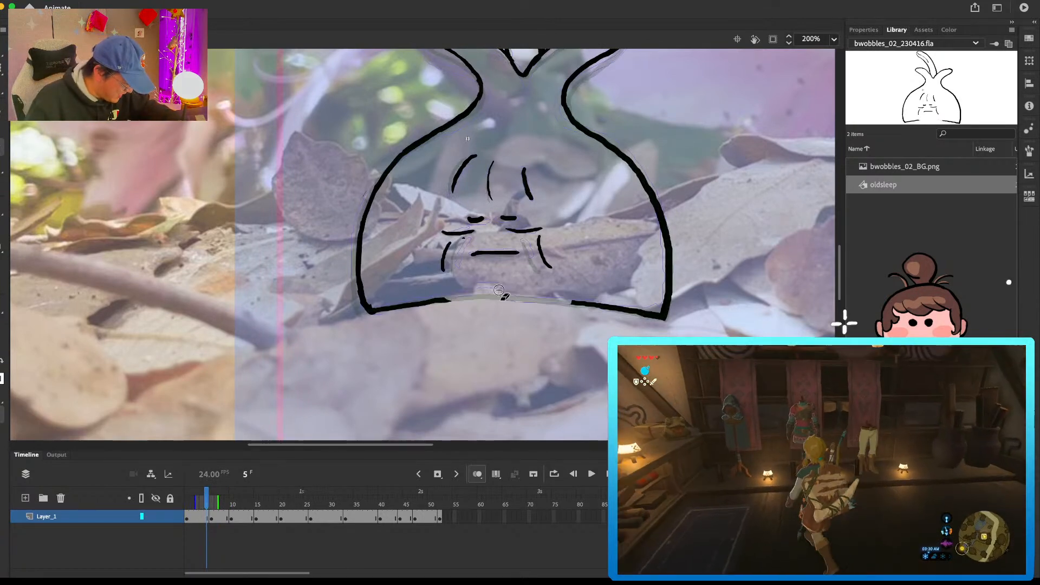
key(b)
drag(441, 300, 572, 303)
Step: Clean up the base line just right of centre on the frame 10 drawing
key(period)
key(period)
key(period)
key(period)
key(period)
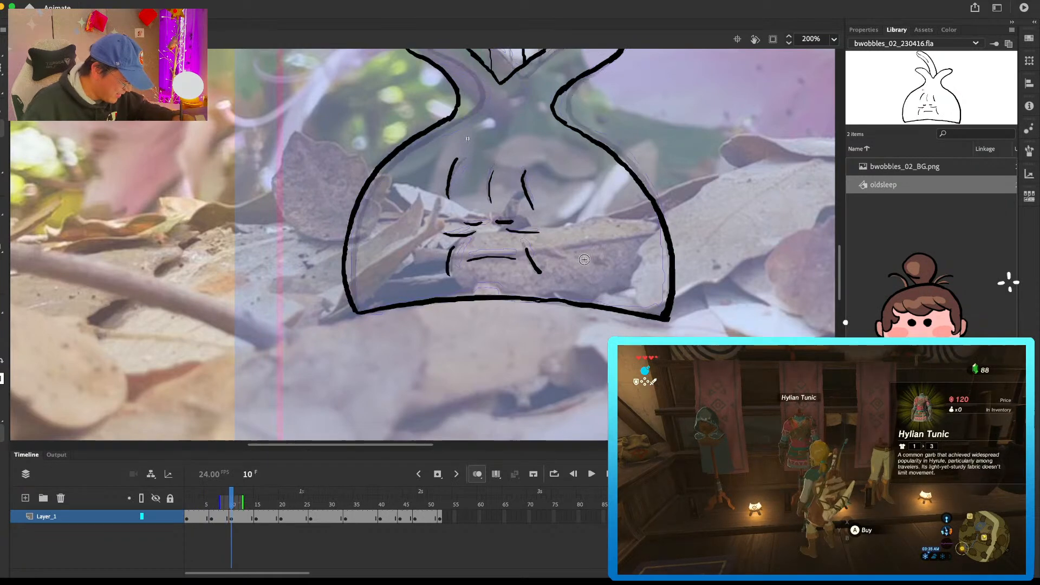
key(b)
mouse_move(536, 302)
mouse_down()
mouse_move(573, 303)
mouse_move(561, 301)
mouse_up()
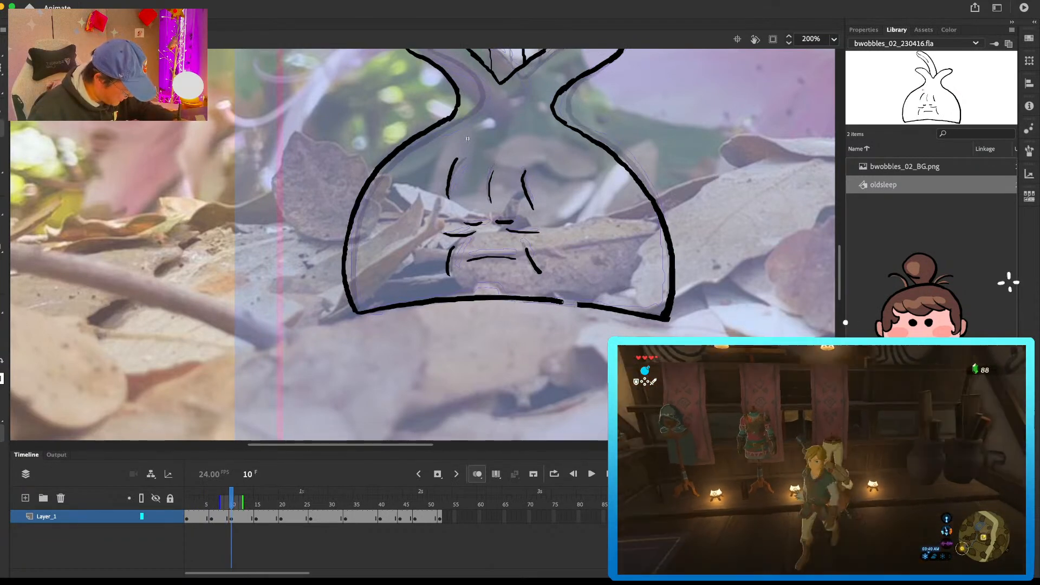
Step: Redraw the right part of the base line on the drawings at frames 15 and 21 to match the onion-skin arch
key(period)
key(period)
key(period)
key(period)
key(period)
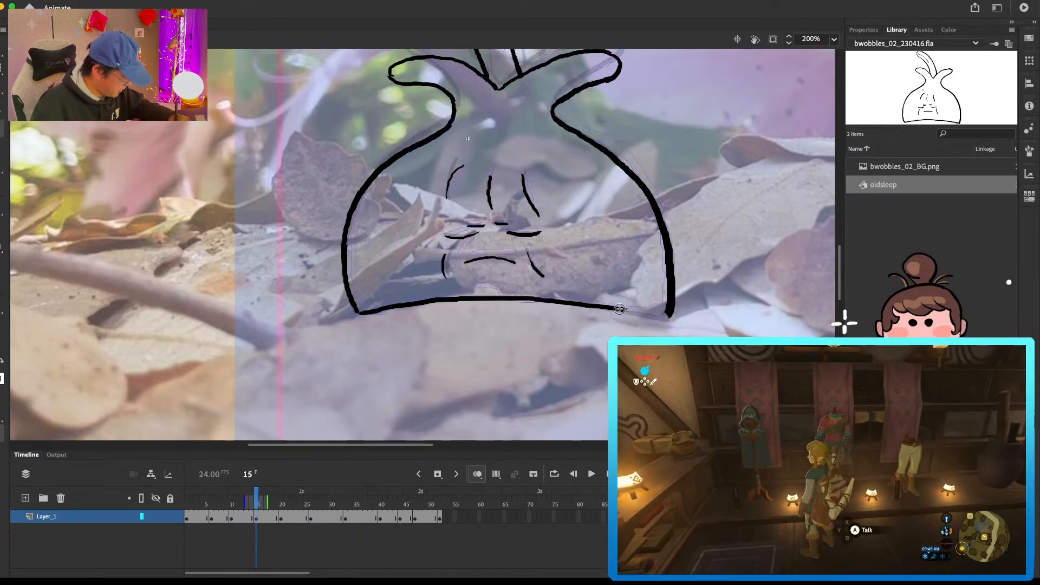
key(comma)
key(period)
key(period)
key(period)
key(period)
key(period)
key(period)
key(period)
mouse_move(515, 294)
mouse_down()
mouse_move(488, 298)
mouse_move(572, 303)
mouse_up()
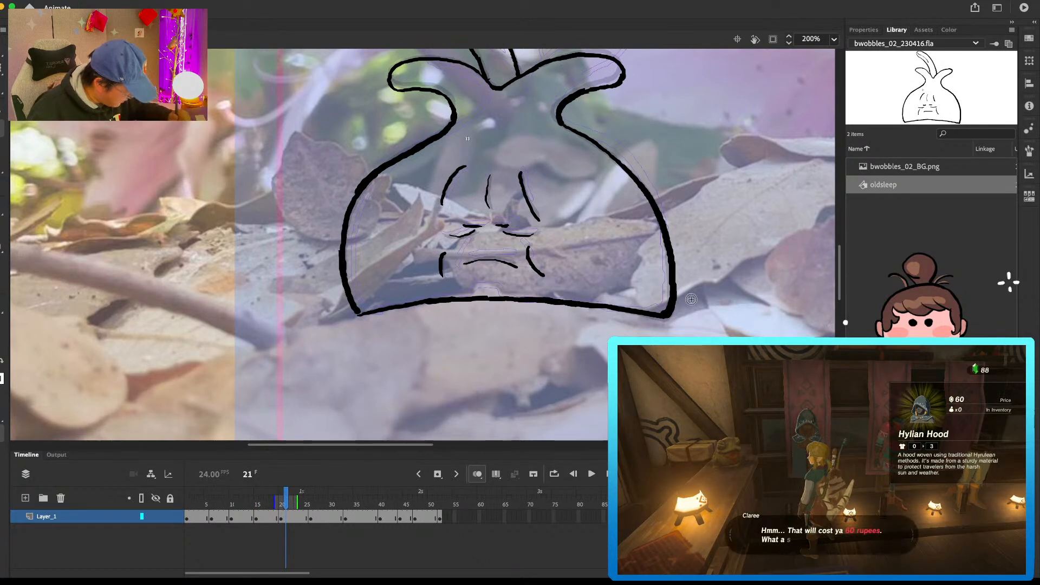
Step: Erase the middle of the base line on the frame 27 drawing and redraw it along the onion-skin arch
key(period)
key(period)
key(period)
key(period)
key(period)
key(period)
drag(428, 305, 617, 309)
drag(424, 303, 616, 309)
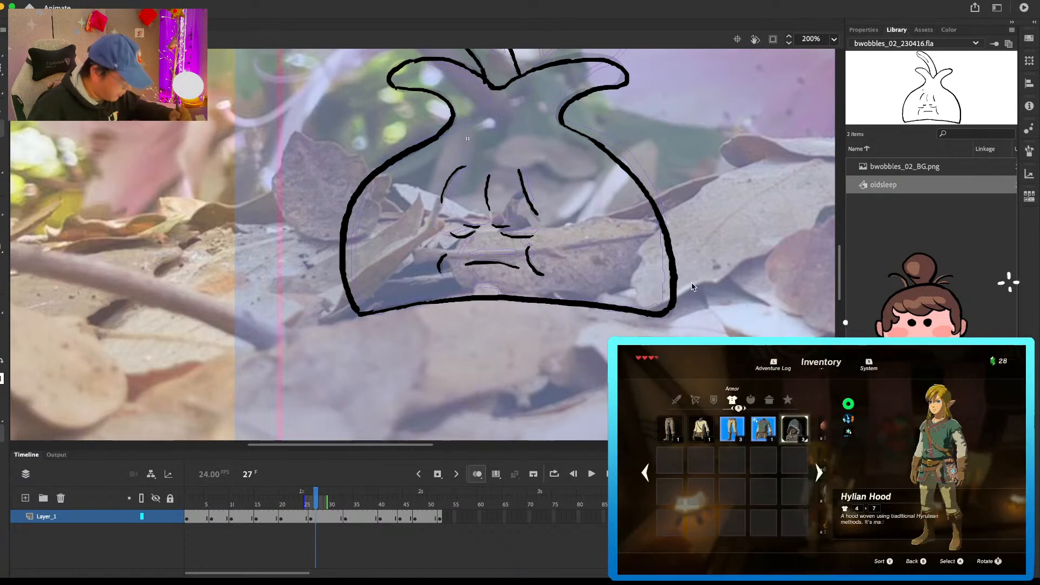
Step: Erase the middle of the base line on the frame 33 drawing and redraw it along the onion-skin arch
click(346, 519)
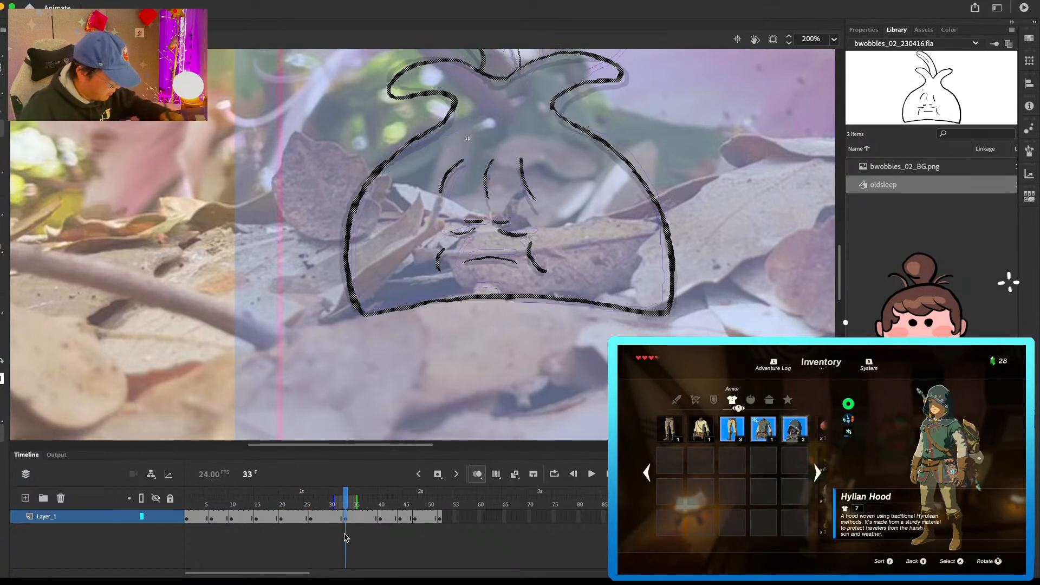
key(e)
drag(412, 307, 612, 308)
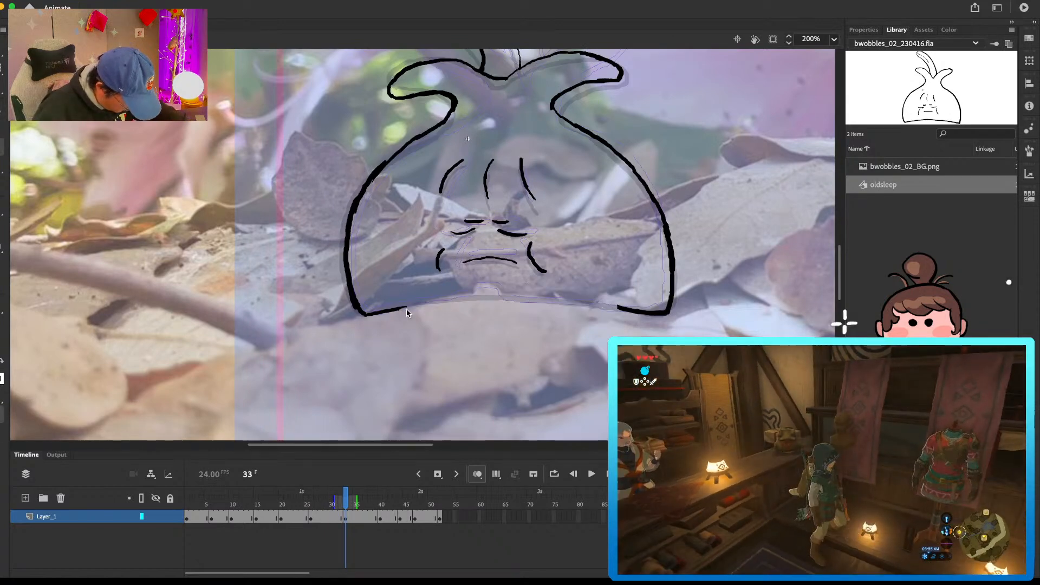
mouse_move(430, 303)
mouse_down()
mouse_move(511, 299)
mouse_move(643, 313)
mouse_up()
Step: Erase the middle of the base line on the frame 40 drawing and redraw it from corner to corner
key(period)
key(period)
key(period)
key(period)
key(period)
key(period)
key(period)
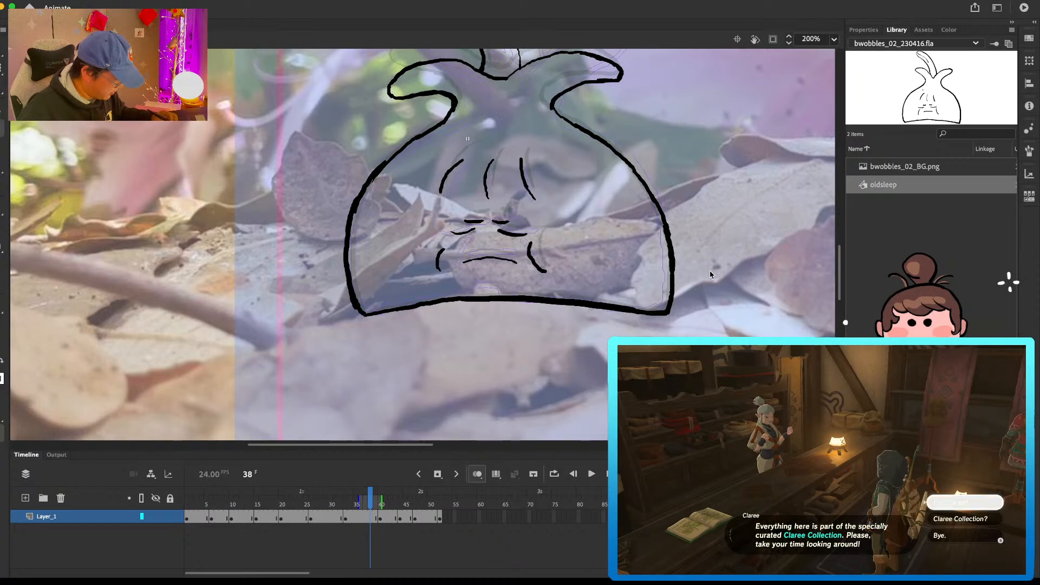
mouse_move(410, 303)
mouse_down()
mouse_move(546, 298)
mouse_move(632, 305)
mouse_up()
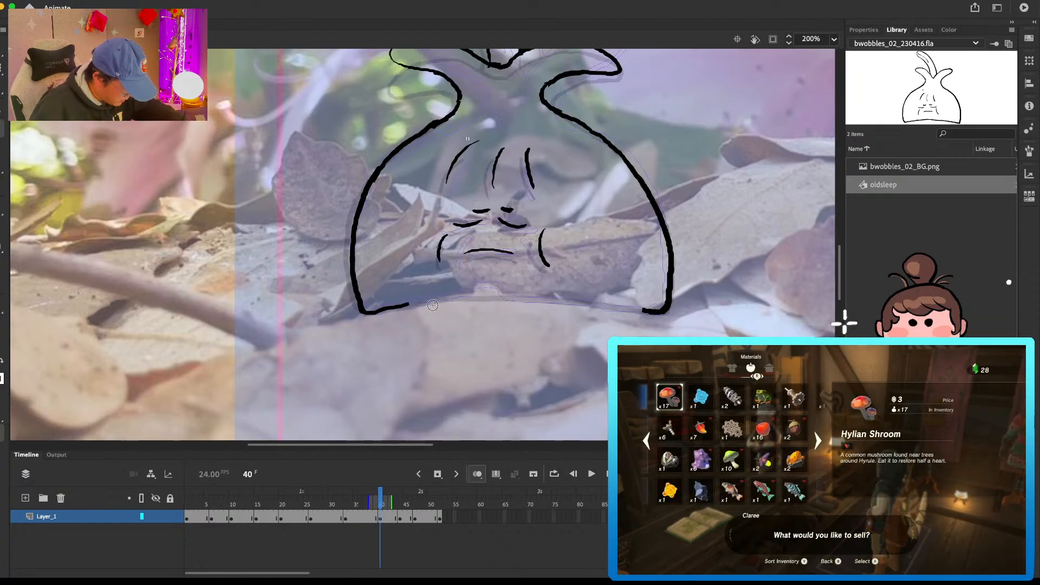
drag(376, 312, 441, 300)
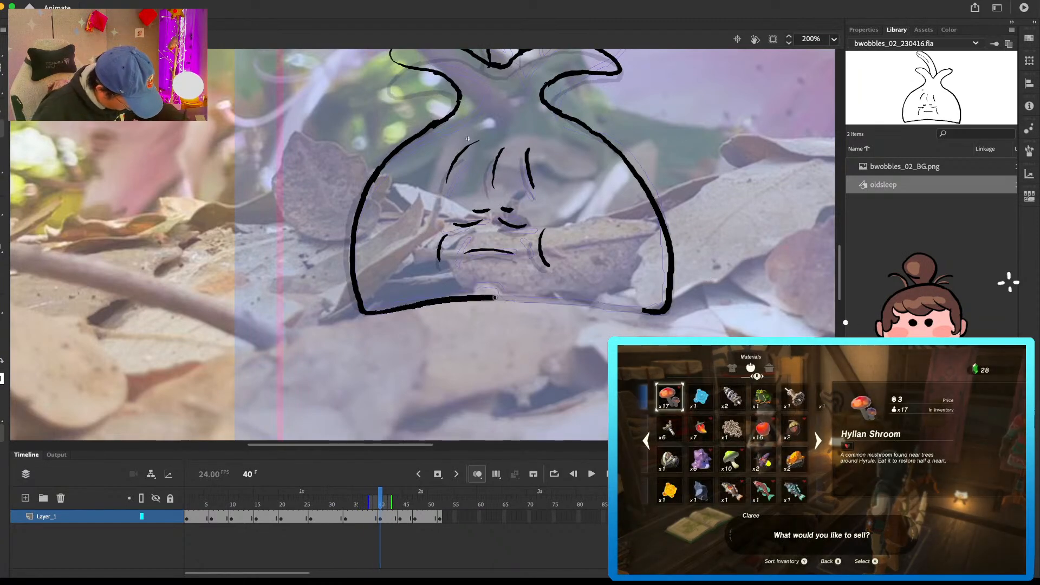
drag(581, 304, 646, 312)
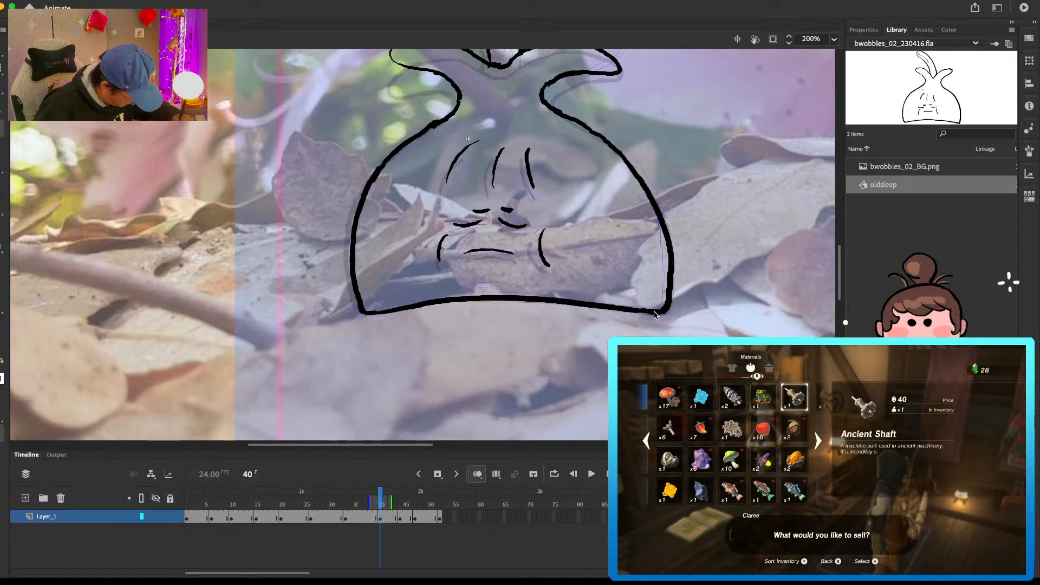
Step: Erase the base line on the frame 44 drawing and redraw it along the onion-skin arch
click(399, 518)
key(e)
drag(387, 303, 650, 306)
drag(439, 307, 385, 310)
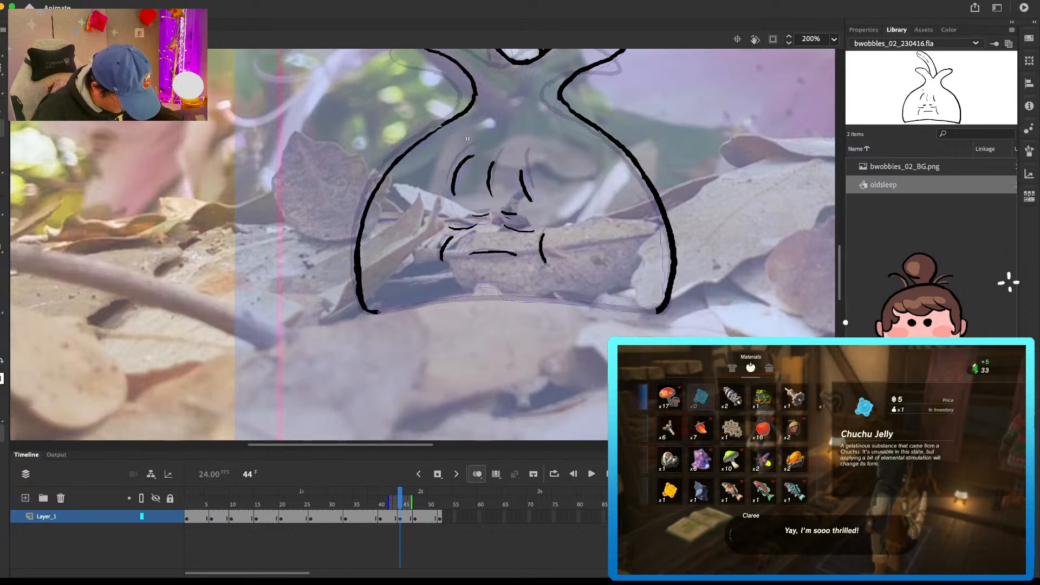
drag(471, 300, 656, 310)
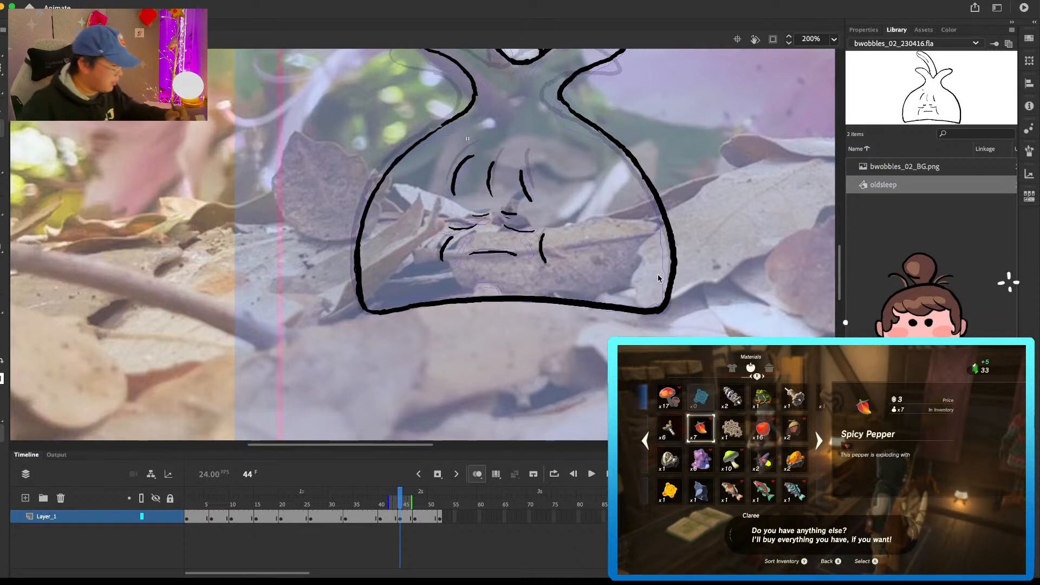
Step: Erase the middle of the base line on the frame 47 drawing and redraw it along the onion-skin arch
click(413, 518)
mouse_move(400, 306)
mouse_down()
mouse_move(590, 300)
mouse_move(650, 309)
mouse_up()
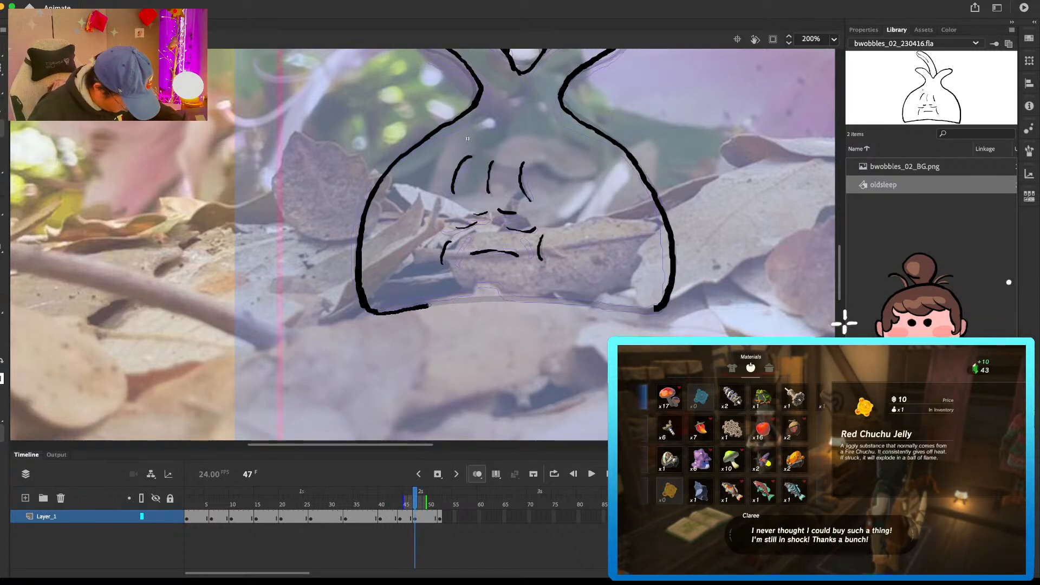
mouse_move(431, 304)
mouse_down()
mouse_move(527, 298)
mouse_move(657, 310)
mouse_up()
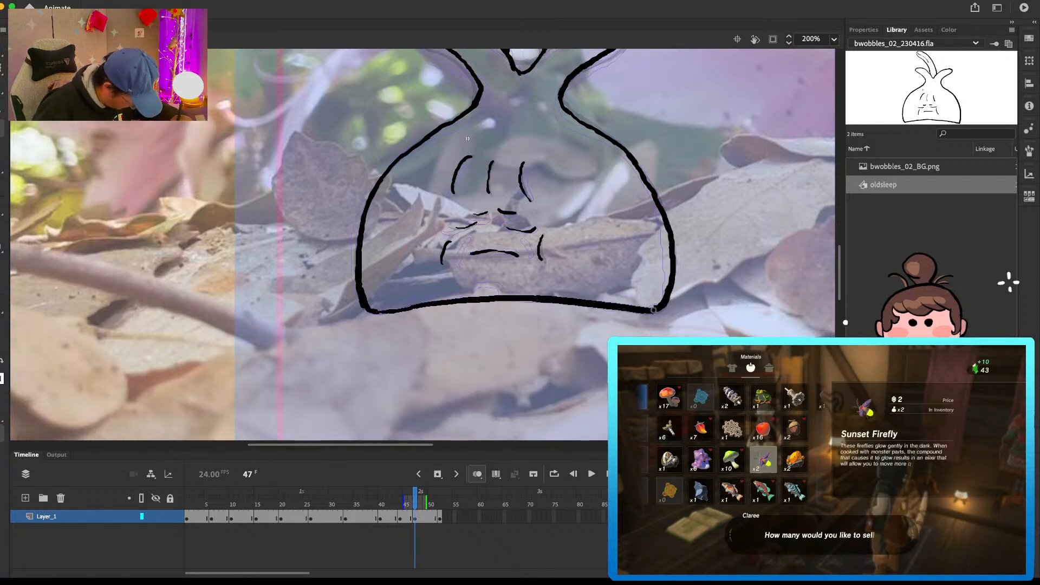
Step: Compare the frame 52 drawing with the opening one and remove frame 52 so the sleep loop ends at frame 51
click(440, 516)
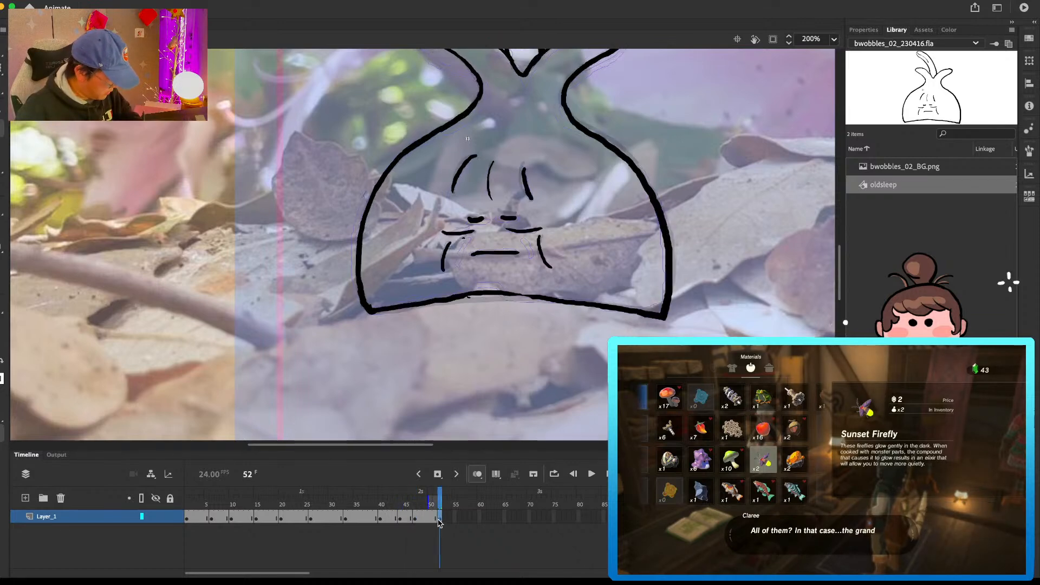
click(196, 518)
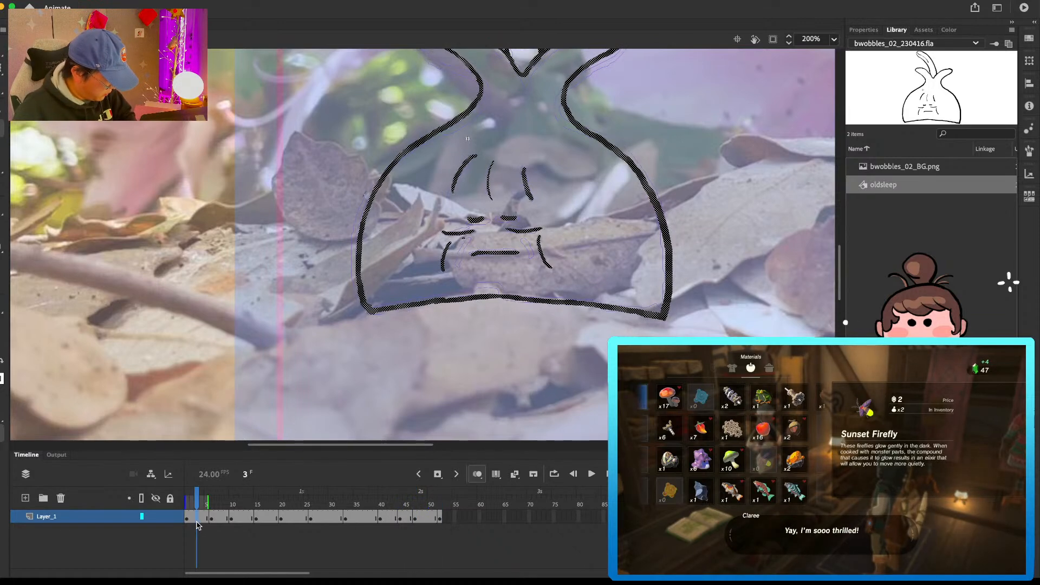
click(439, 517)
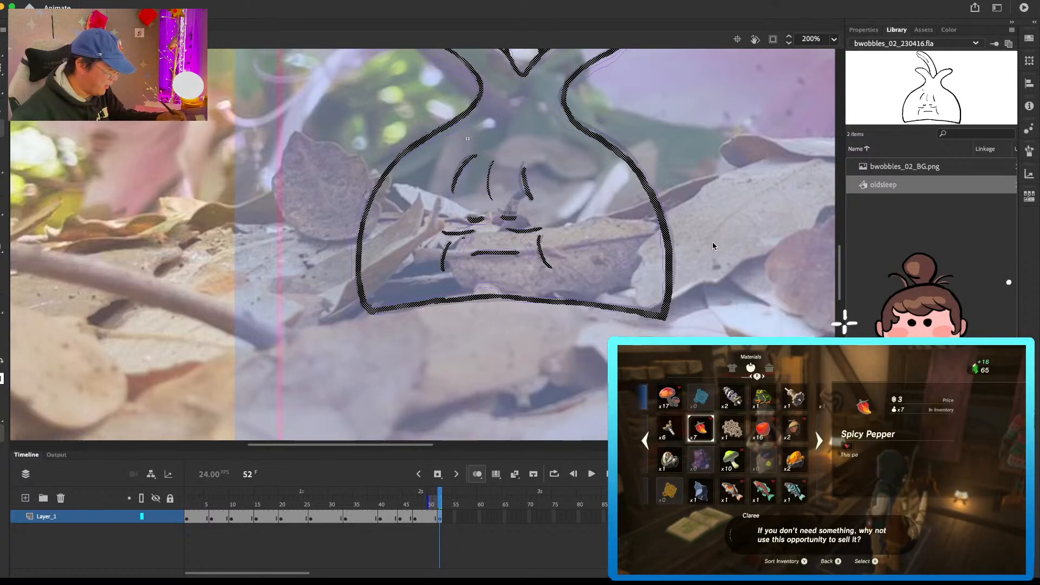
click(416, 497)
drag(417, 497, 437, 497)
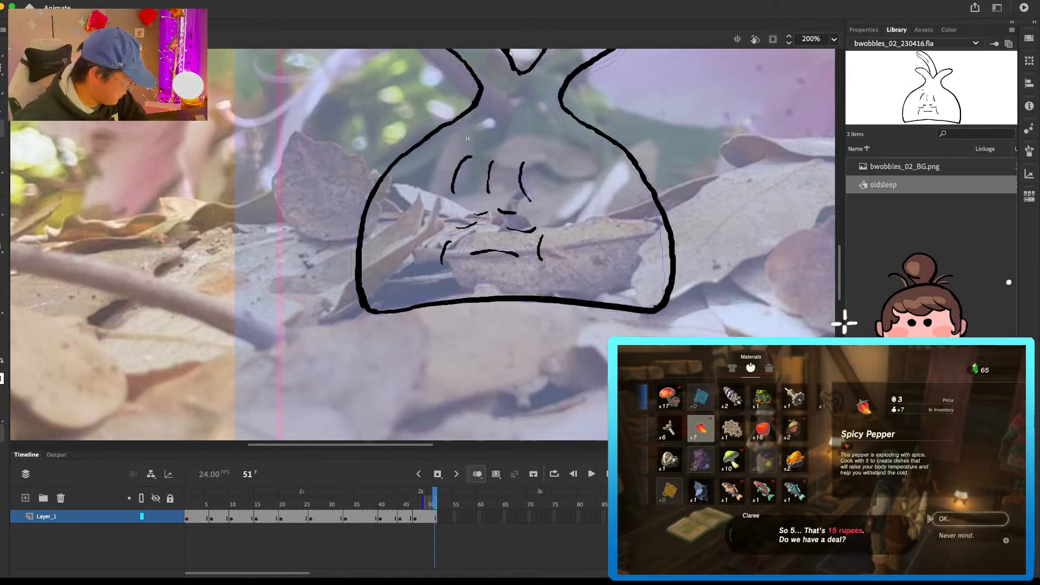
Step: Return to the main scene timeline, lock Layer_5 and go to frame 8 with the whole background in view
key(super+e)
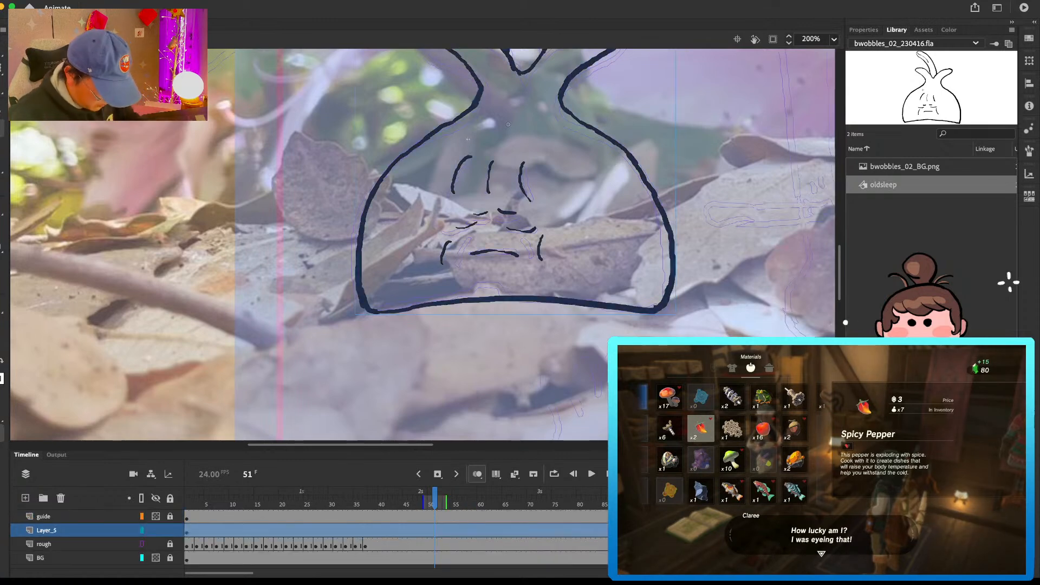
click(170, 530)
drag(697, 286, 682, 324)
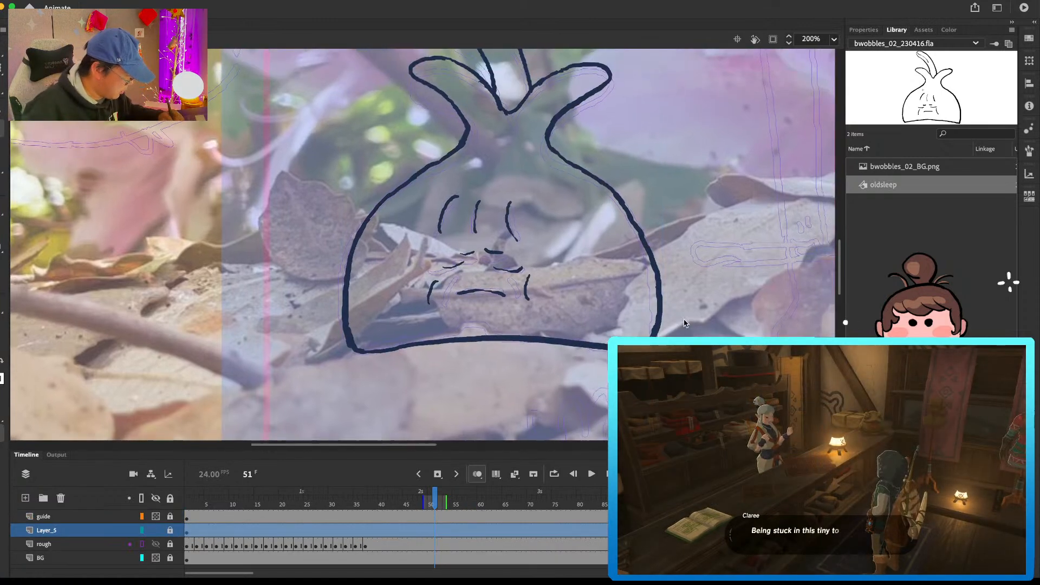
key(super+minus)
key(super+minus)
scroll(690, 318, up, 2)
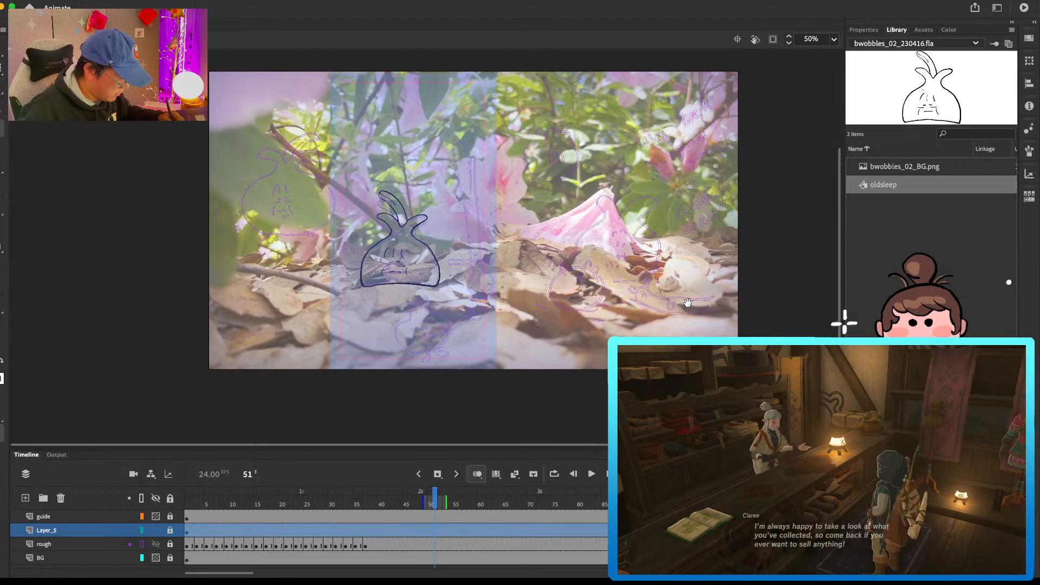
click(222, 496)
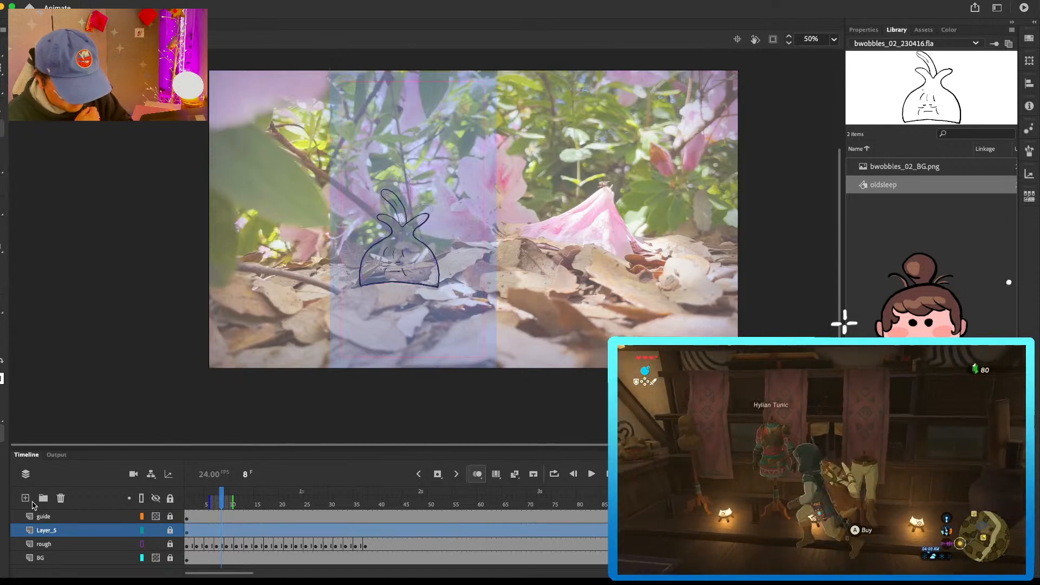
Step: Add a layer above Layer_5 and name it trytoeducateyourself
click(25, 498)
double_click(46, 530)
text(trytoeducateyourself)
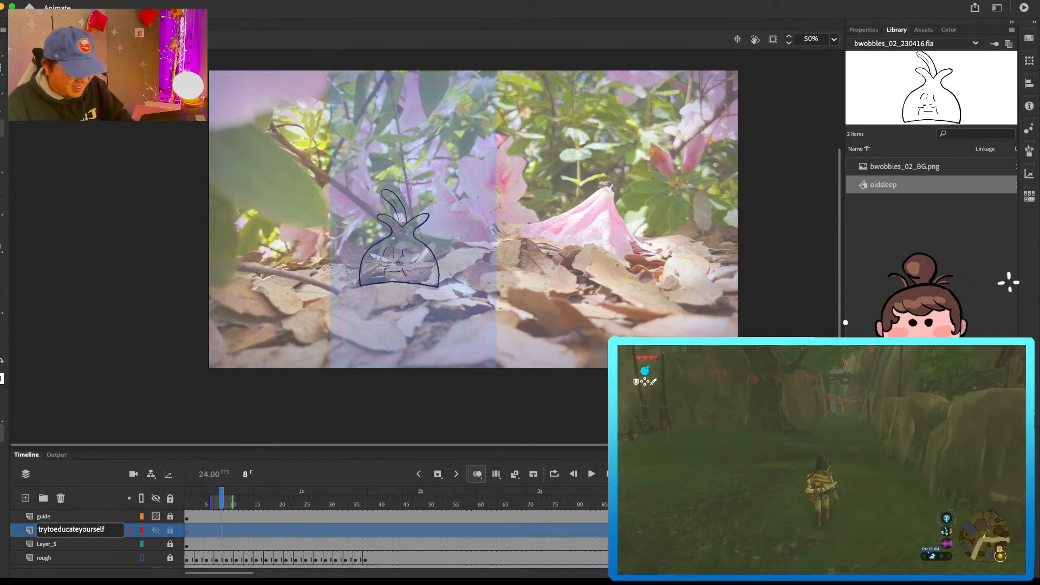
Step: Insert a blank keyframe at frame 12 of the trytoeducateyourself layer and return to the opening frames
click(232, 535)
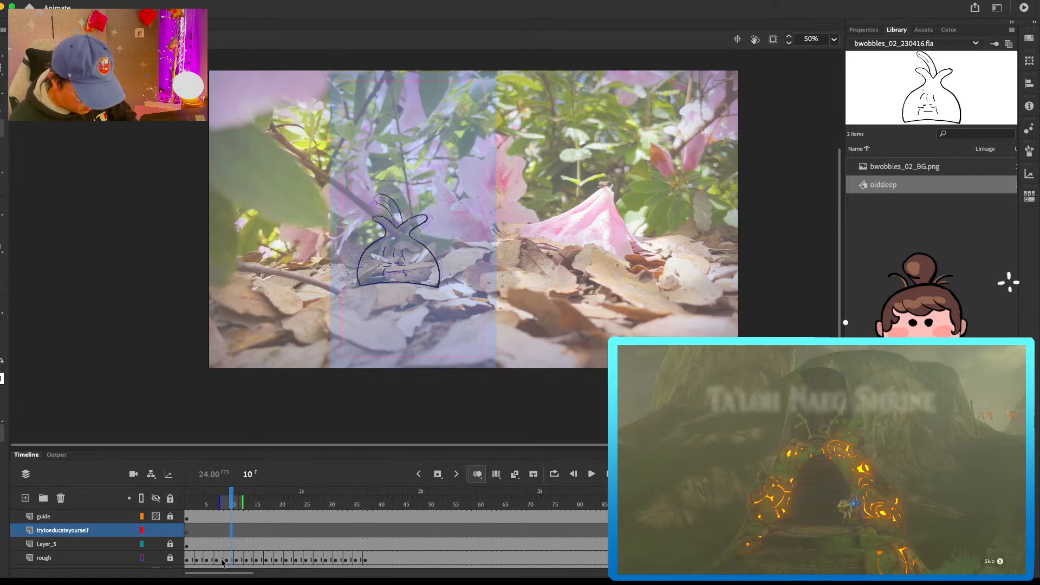
click(196, 529)
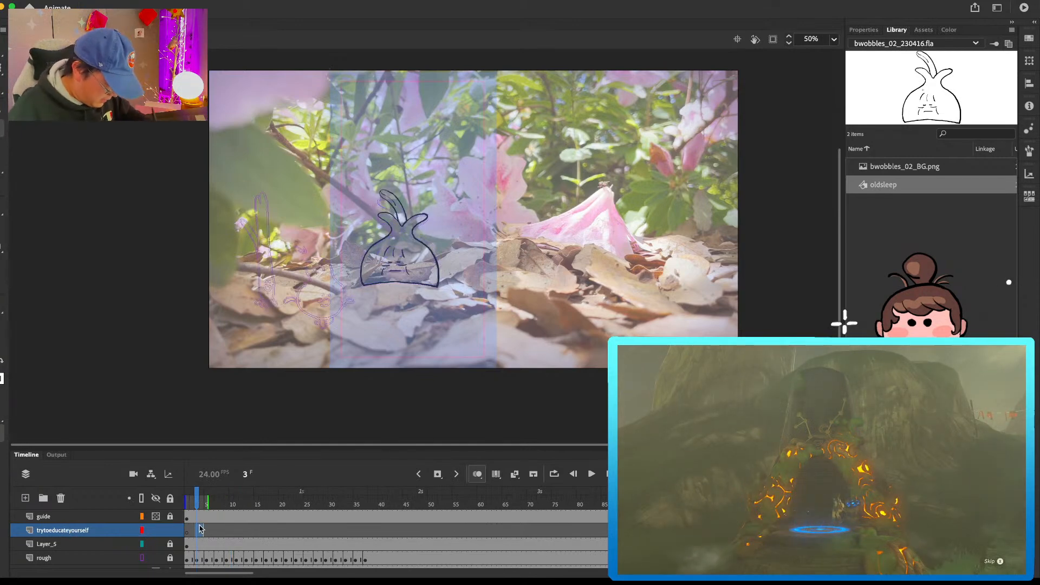
drag(222, 533, 243, 534)
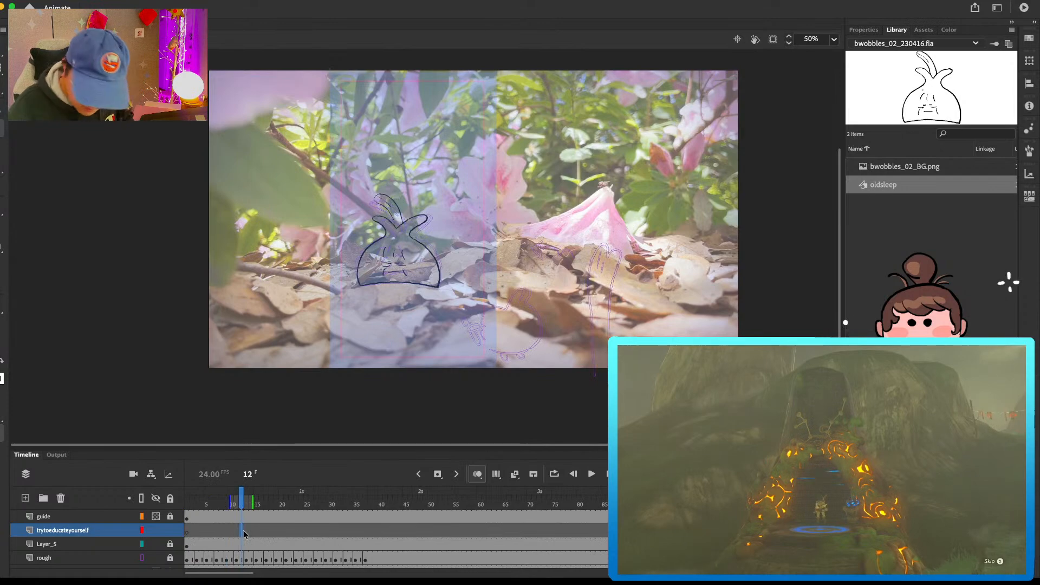
key(super+1)
drag(358, 311, 727, 203)
key(comma)
key(comma)
key(comma)
key(comma)
key(comma)
key(comma)
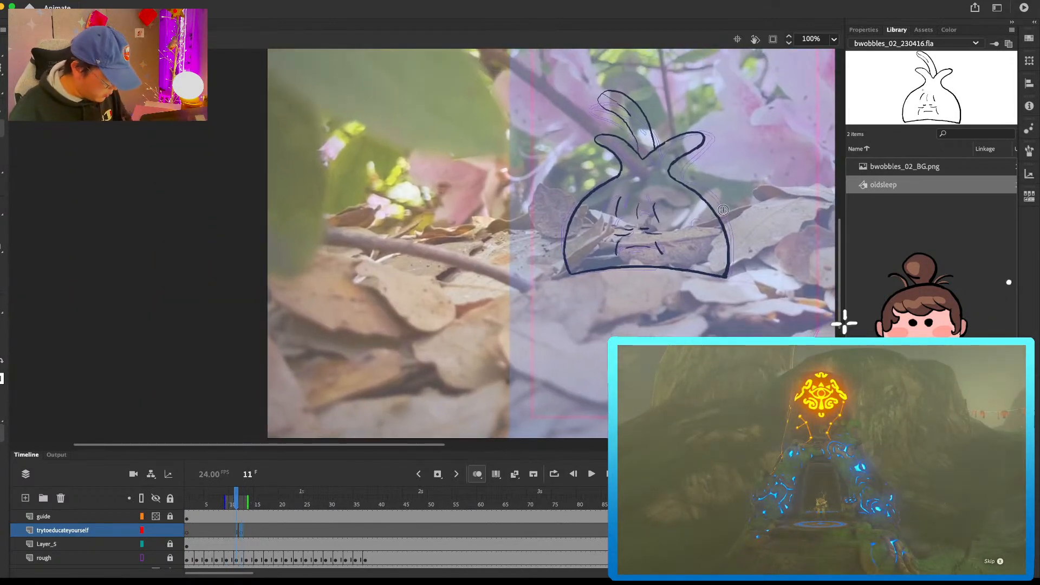
key(comma)
key(comma)
key(comma)
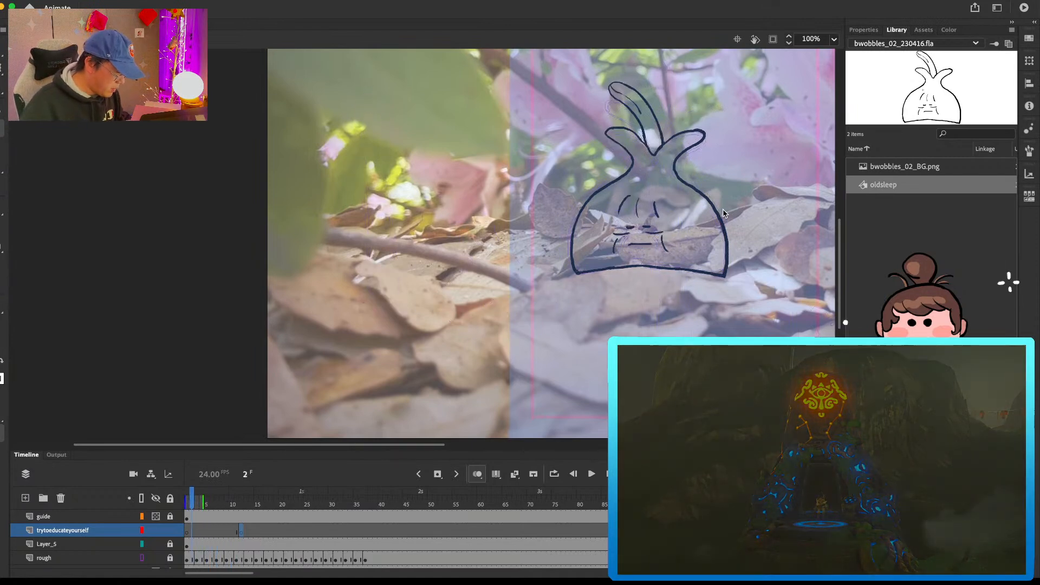
Step: Ink the small round bulb character over its rough on frame 3, with leaf tufts, body, face and legs
mouse_move(469, 242)
mouse_down()
mouse_move(503, 221)
mouse_move(515, 253)
mouse_move(444, 301)
mouse_move(470, 334)
mouse_up()
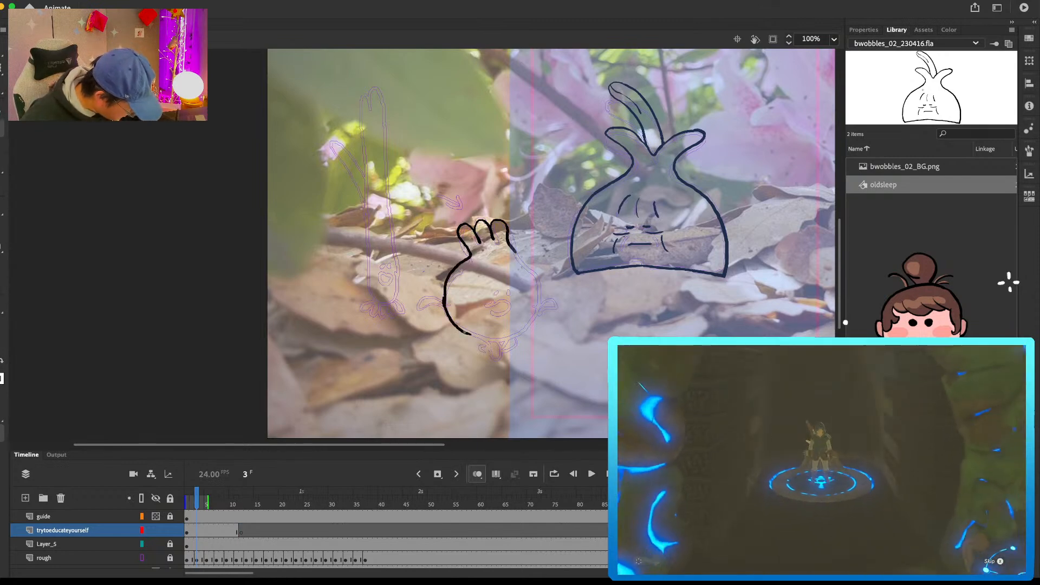
mouse_move(513, 249)
mouse_down()
mouse_move(540, 284)
mouse_move(539, 310)
mouse_move(497, 294)
mouse_move(506, 292)
mouse_up()
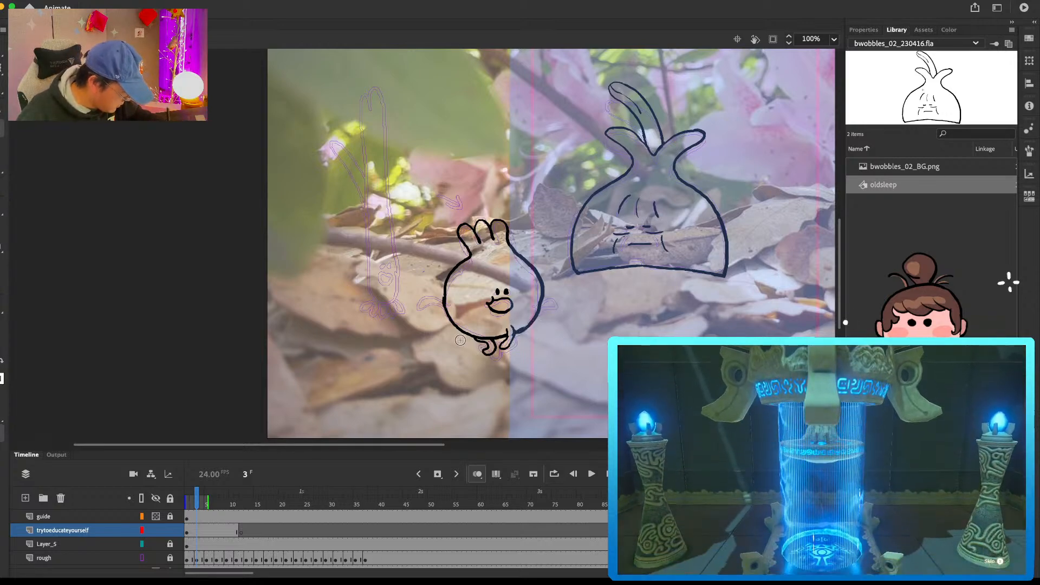
drag(458, 333, 466, 336)
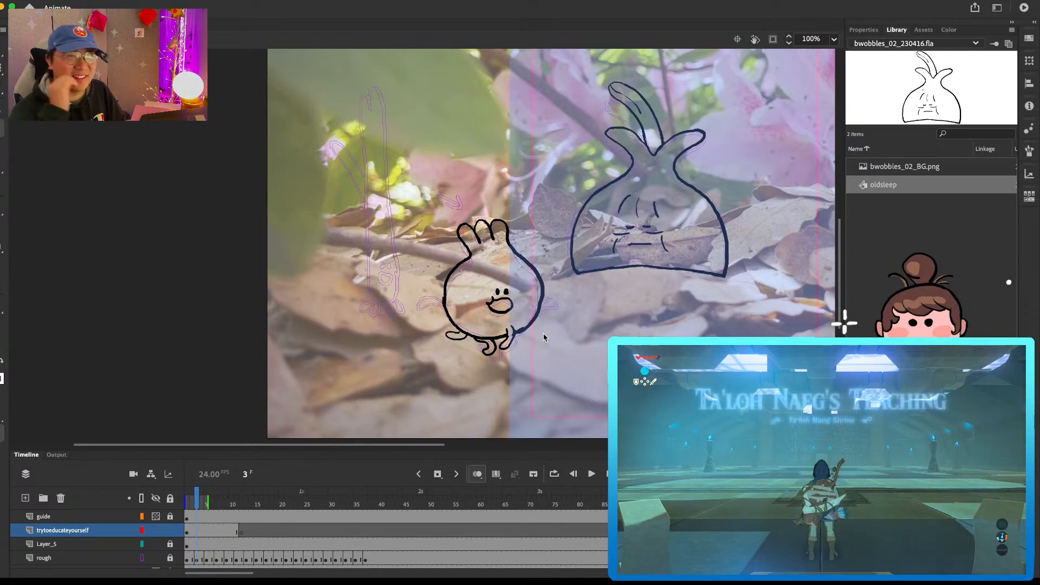
Step: Insert a blank keyframe at frame 5 and draw the leaf tufts, rear body curve and middle leg using the onion skin
click(207, 533)
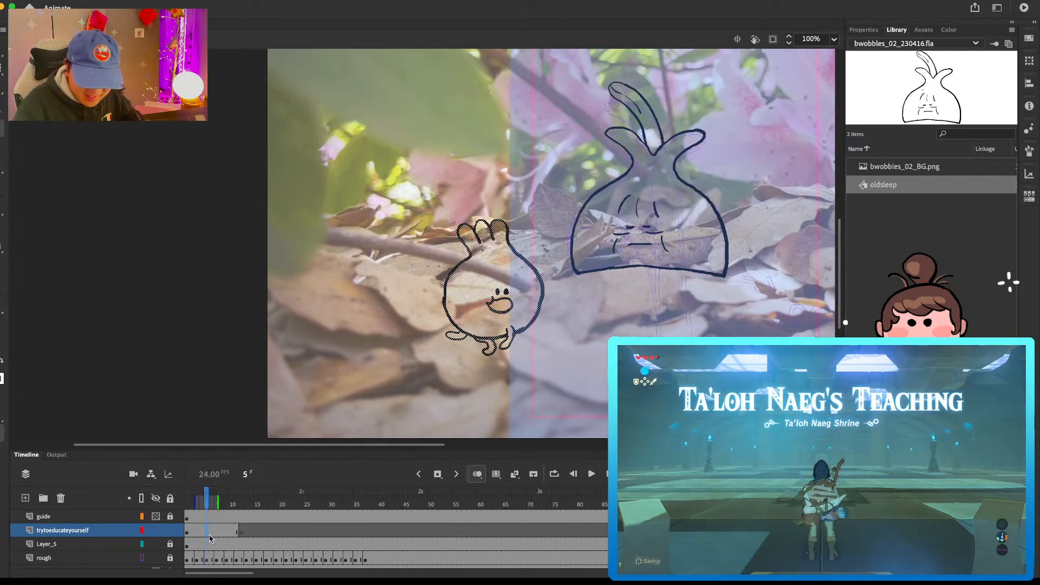
key(F7)
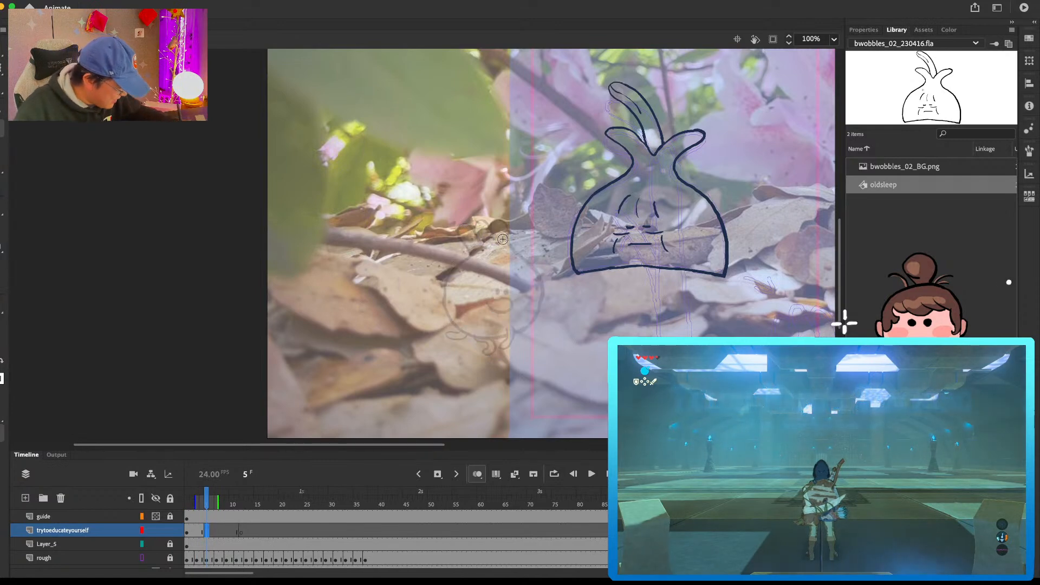
mouse_move(491, 231)
mouse_down()
mouse_move(508, 232)
mouse_move(474, 242)
mouse_move(477, 233)
mouse_move(454, 231)
mouse_move(467, 247)
mouse_up()
key(super+z)
mouse_move(458, 321)
mouse_down()
mouse_move(508, 329)
mouse_move(485, 350)
mouse_up()
key(comma)
key(period)
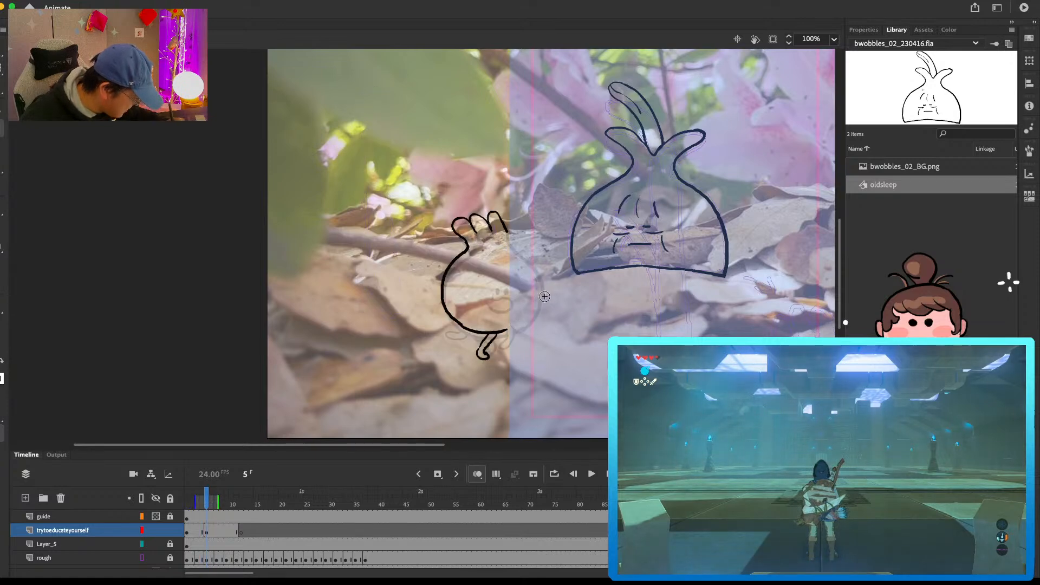
Step: Complete the frame 5 bulb drawing with the remaining legs, the front body curve, and the eyes and mouth
mouse_move(517, 316)
mouse_down()
mouse_move(505, 344)
mouse_move(535, 313)
mouse_up()
key(super+z)
key(e)
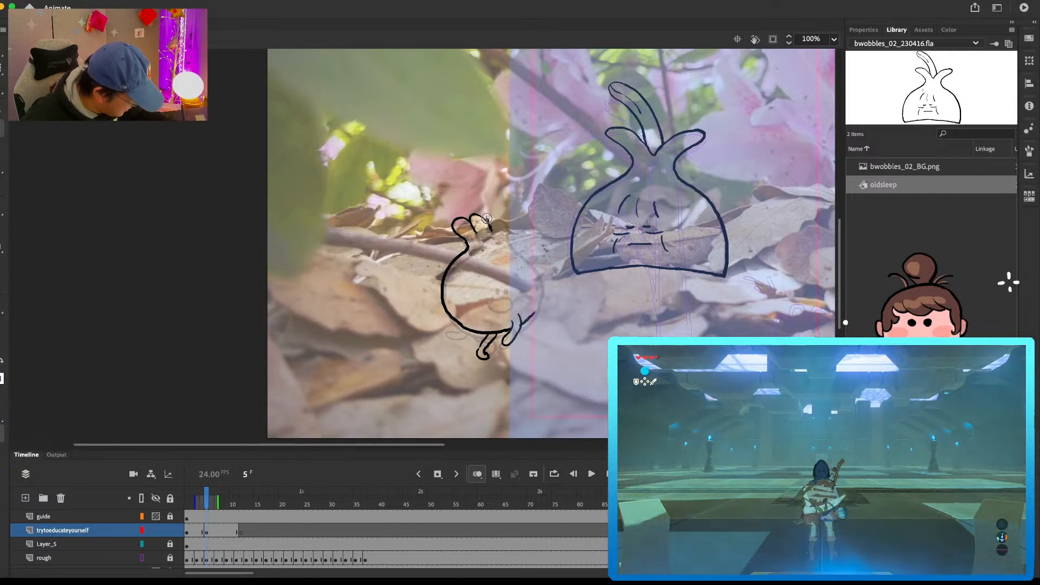
drag(504, 229, 532, 260)
mouse_move(539, 296)
mouse_down()
mouse_move(532, 316)
mouse_move(479, 341)
mouse_up()
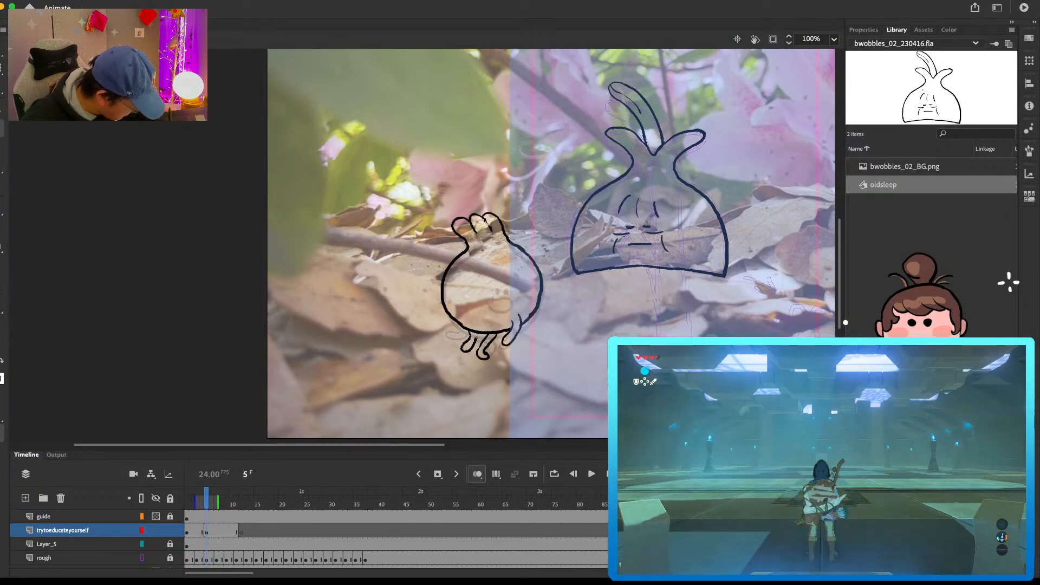
mouse_move(506, 287)
mouse_down()
mouse_move(491, 297)
mouse_move(520, 298)
mouse_move(494, 305)
mouse_move(516, 302)
mouse_up()
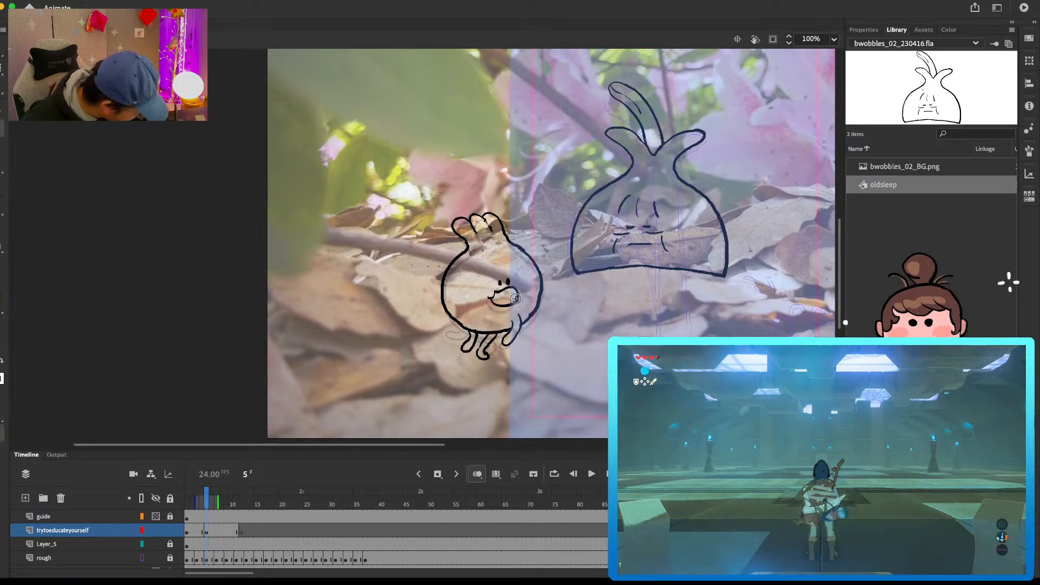
Step: Erase the front leg on the frame 5 drawing and redraw it bent up against the body
key(comma)
key(period)
key(e)
mouse_move(503, 344)
mouse_down()
mouse_move(522, 326)
mouse_move(513, 339)
mouse_up()
key(super+z)
drag(524, 322, 514, 339)
key(e)
key(b)
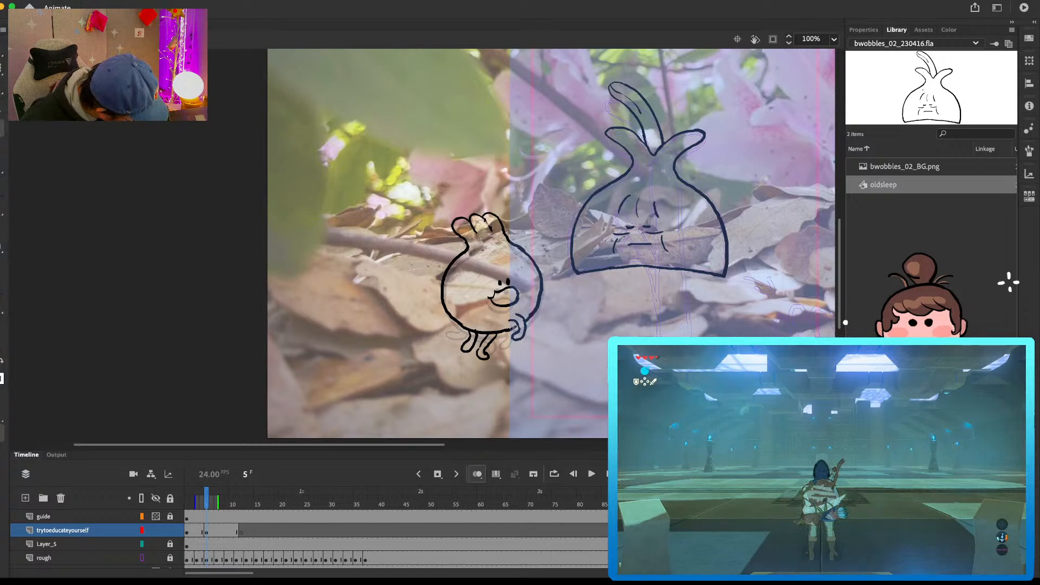
Step: Flip between the frame 5 drawing and the preceding pose and retouch the middle foot
key(comma)
key(period)
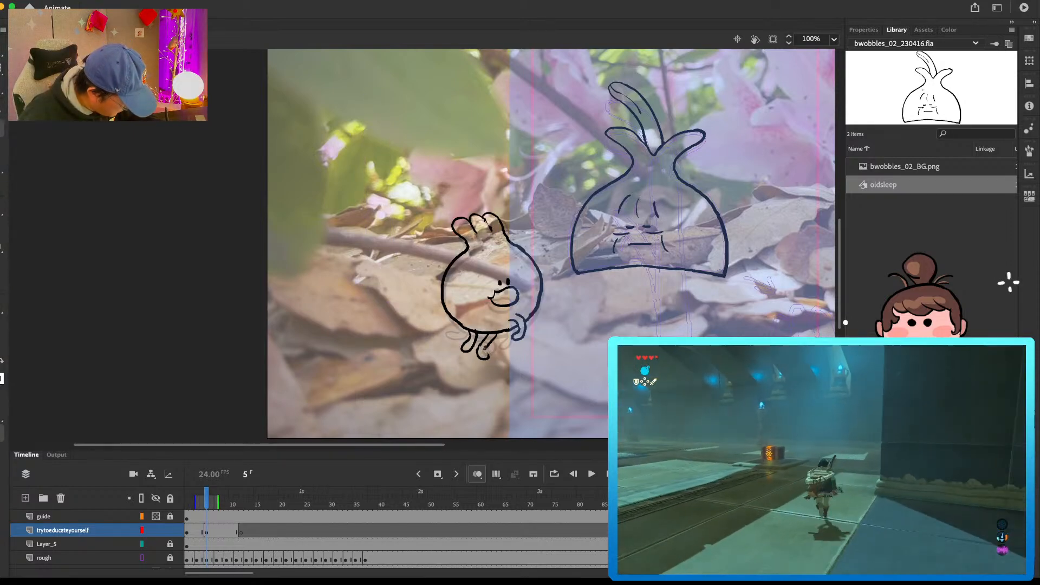
key(comma)
key(period)
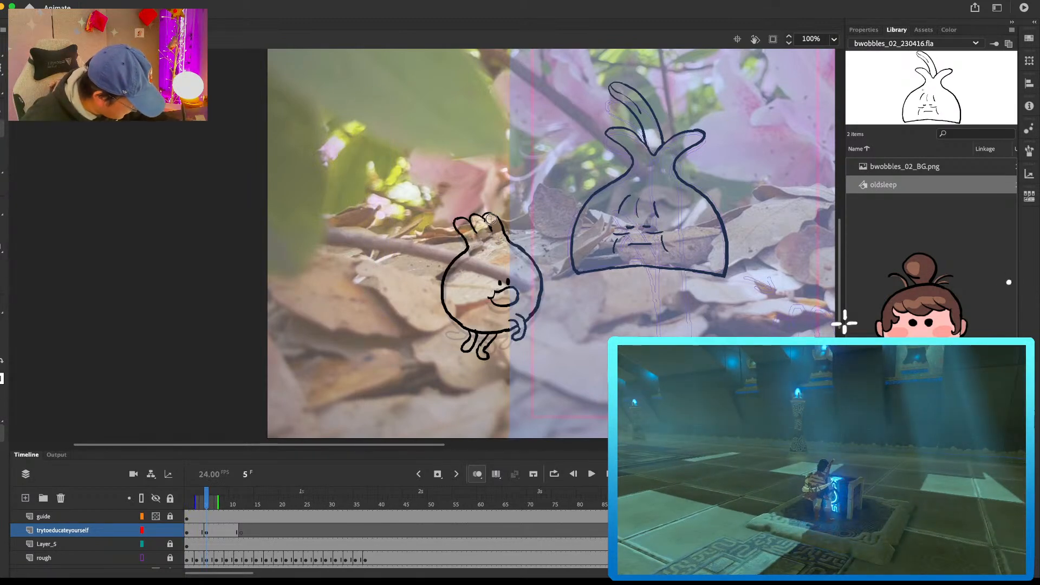
key(comma)
key(period)
key(super+z)
drag(482, 346, 488, 354)
key(comma)
key(period)
Step: Create a blank keyframe at frame 9 and draw the rear and bottom curve of the small bulb's body
click(228, 531)
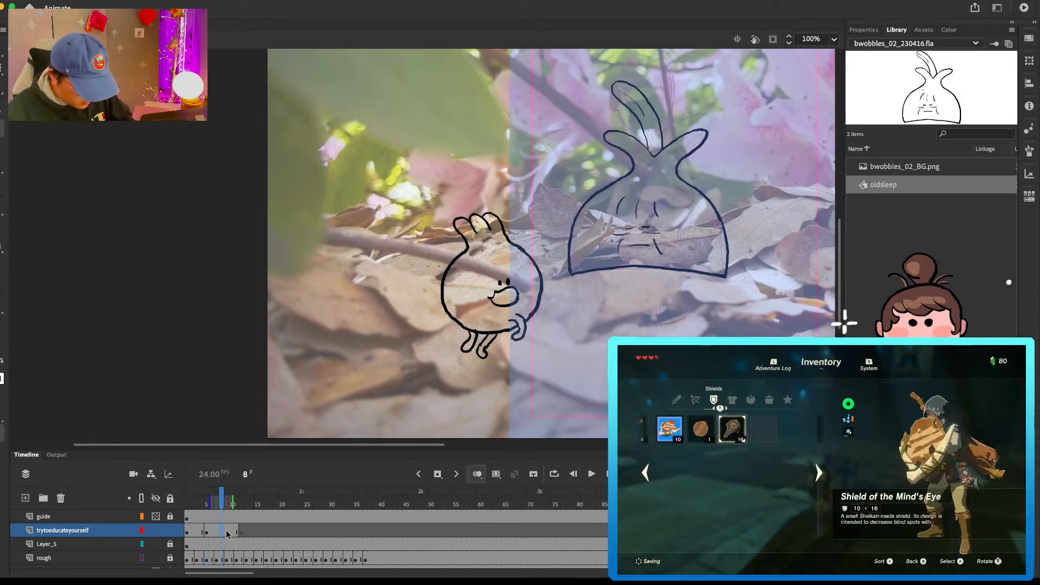
key(Delete)
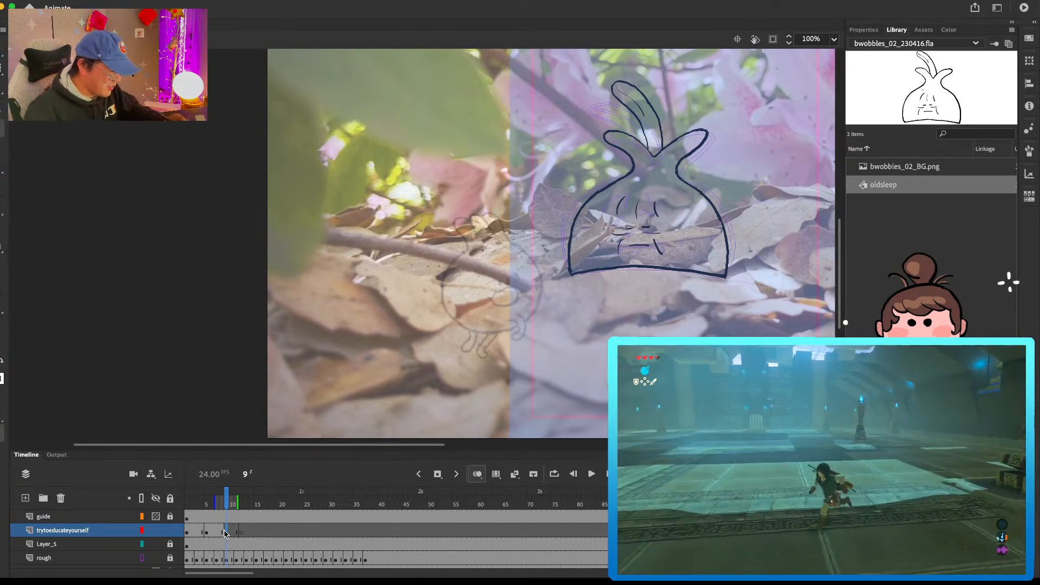
mouse_move(475, 248)
mouse_down()
mouse_move(449, 273)
mouse_move(458, 317)
mouse_up()
key(super+z)
mouse_move(468, 252)
mouse_down()
mouse_move(445, 276)
mouse_move(444, 302)
mouse_move(463, 326)
mouse_move(491, 333)
mouse_move(517, 327)
mouse_up()
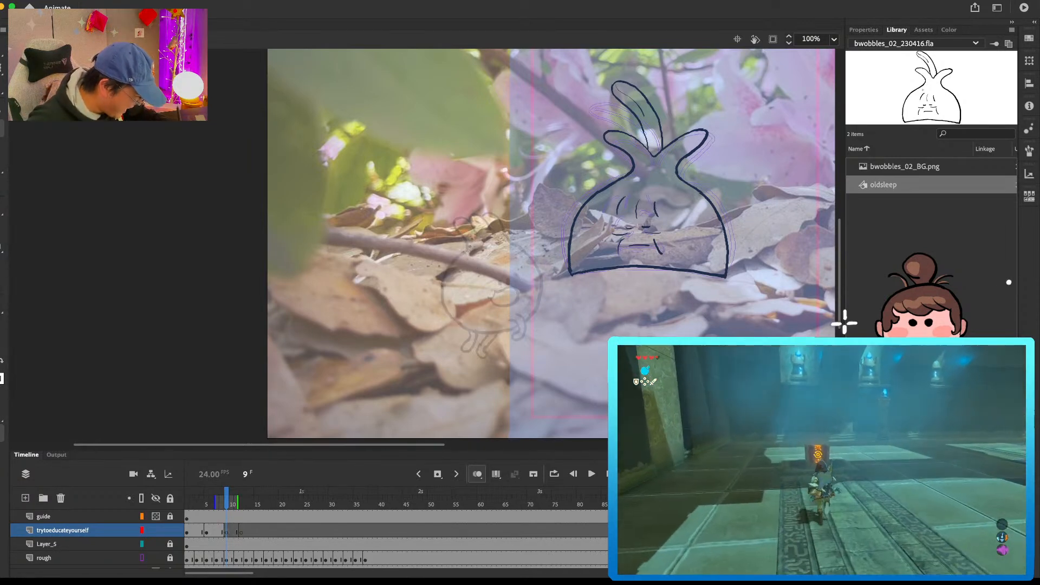
mouse_move(440, 278)
mouse_down()
mouse_move(473, 324)
mouse_move(497, 325)
mouse_up()
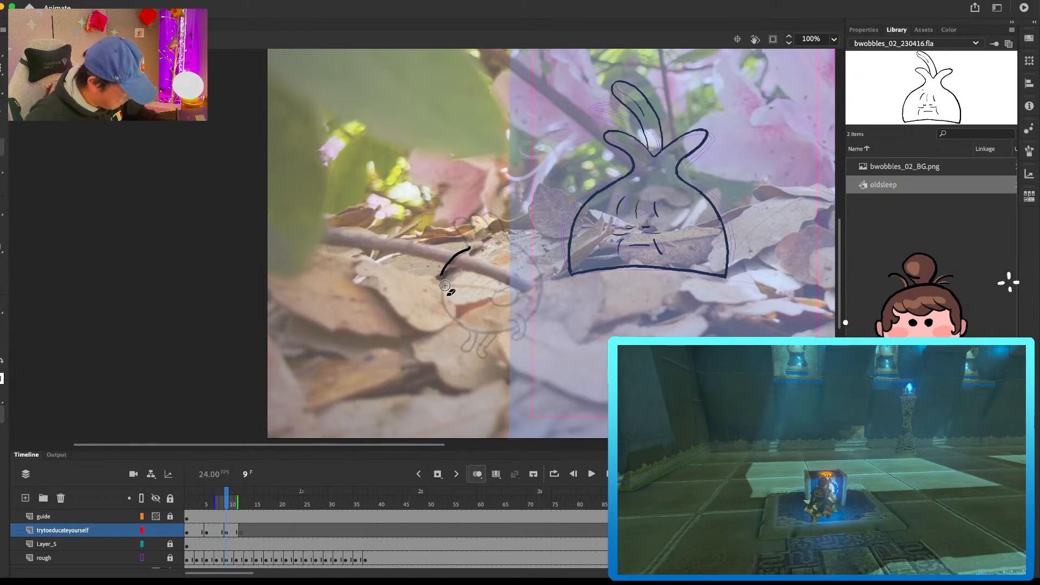
mouse_move(442, 301)
mouse_down()
mouse_move(469, 324)
mouse_move(509, 326)
mouse_up()
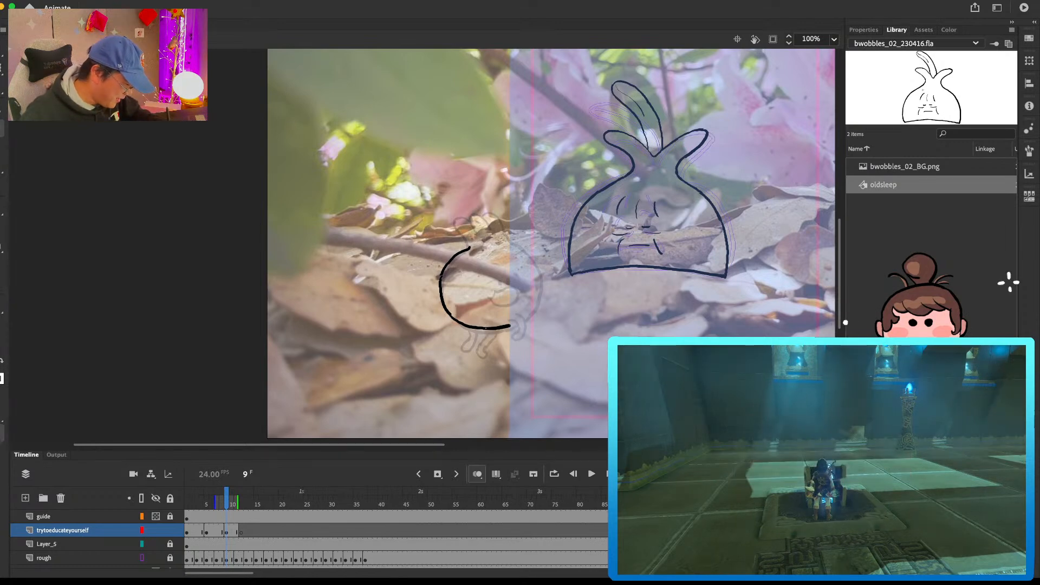
Step: Complete the frame 9 bulb drawing with the curled rear feet, the stretched front leg, the sprouts, the front body curve and the face
drag(481, 341, 497, 327)
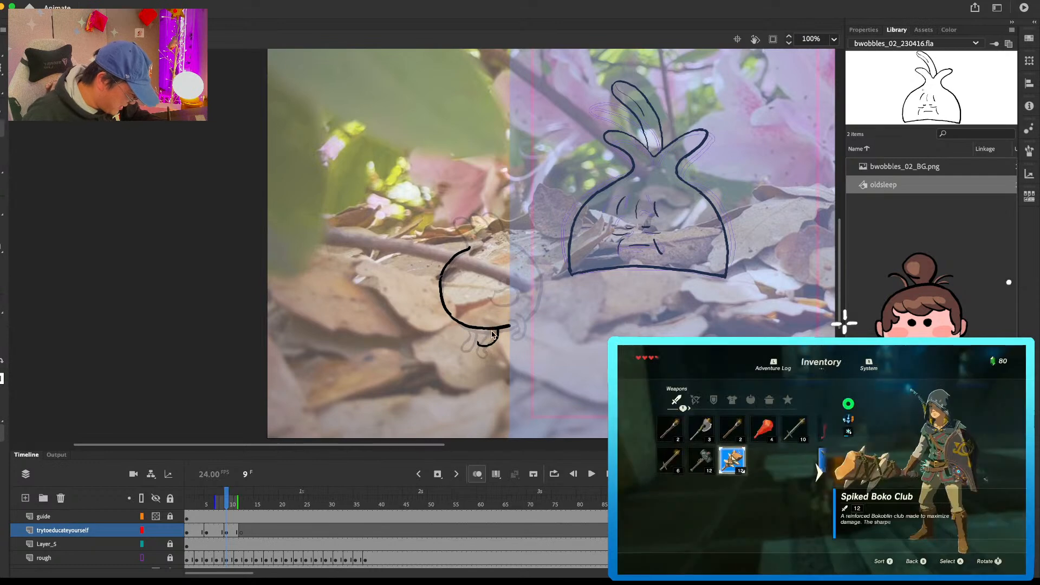
mouse_move(472, 326)
mouse_down()
mouse_move(459, 327)
mouse_move(536, 350)
mouse_up()
key(super+z)
mouse_move(517, 318)
mouse_down()
mouse_move(539, 340)
mouse_move(531, 316)
mouse_up()
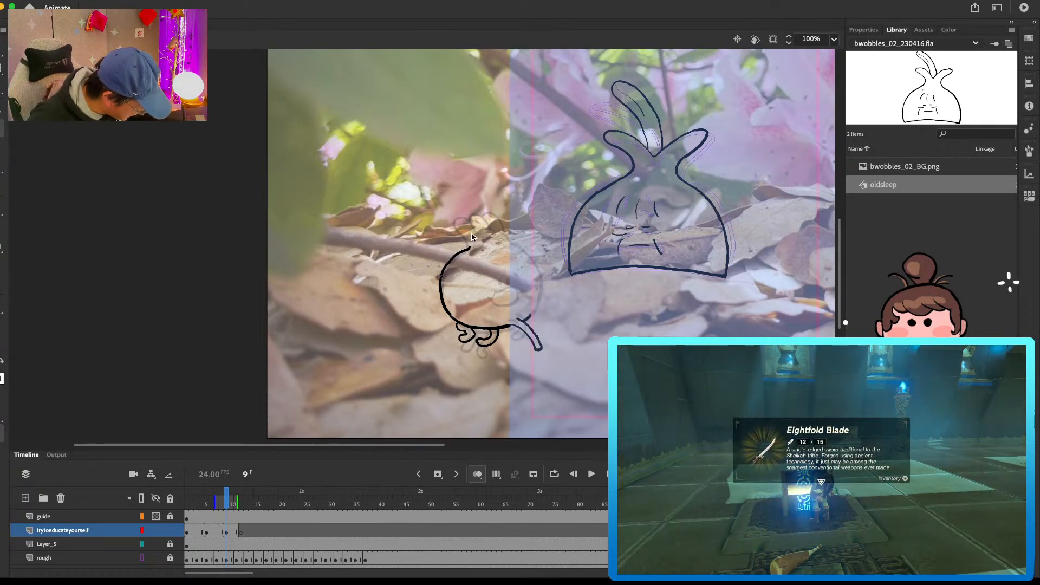
mouse_move(462, 252)
mouse_down()
mouse_move(461, 229)
mouse_move(480, 237)
mouse_move(485, 218)
mouse_move(533, 256)
mouse_move(536, 309)
mouse_up()
key(super+z)
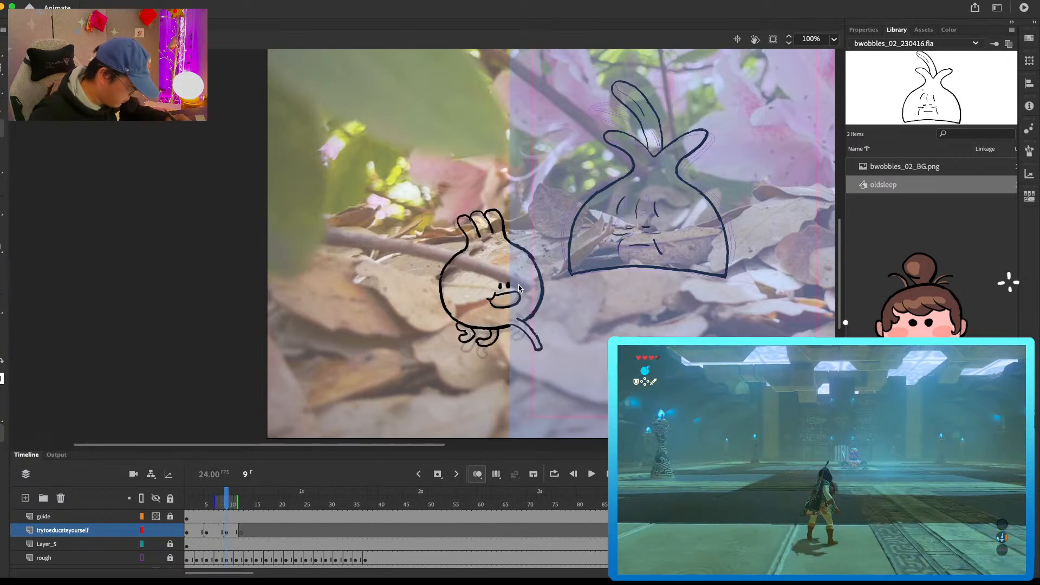
Step: Create a blank keyframe at frame 12 and draw the planted front foot, the rear and bottom body curve and the sprouts
click(242, 531)
drag(504, 348, 507, 357)
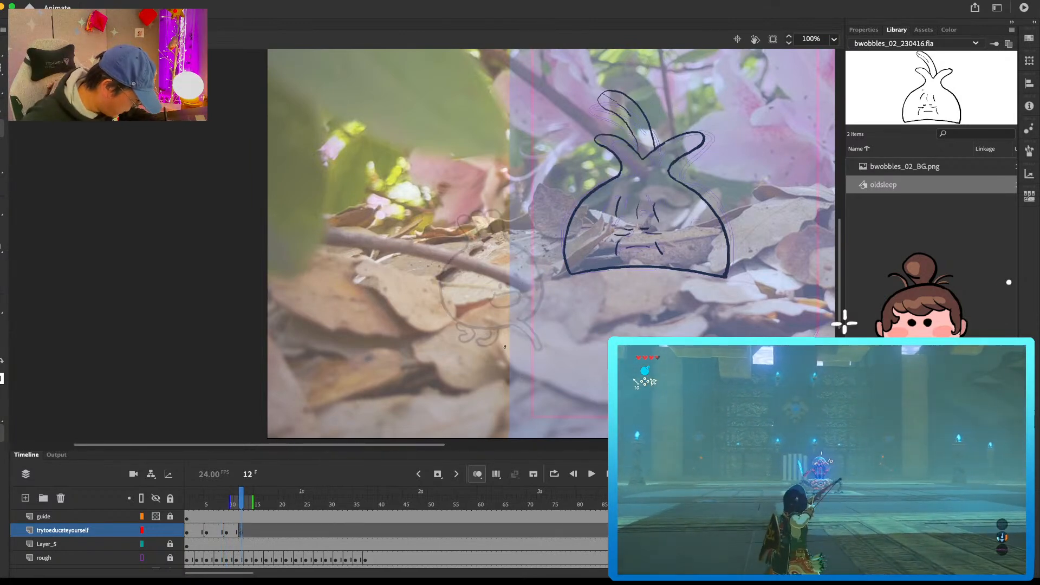
key(comma)
key(period)
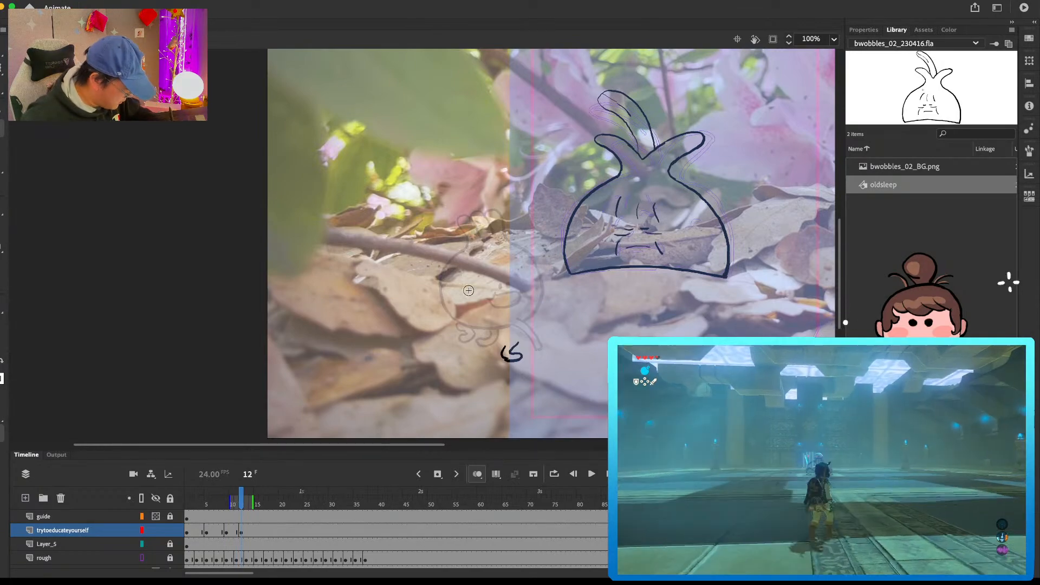
drag(471, 340, 501, 343)
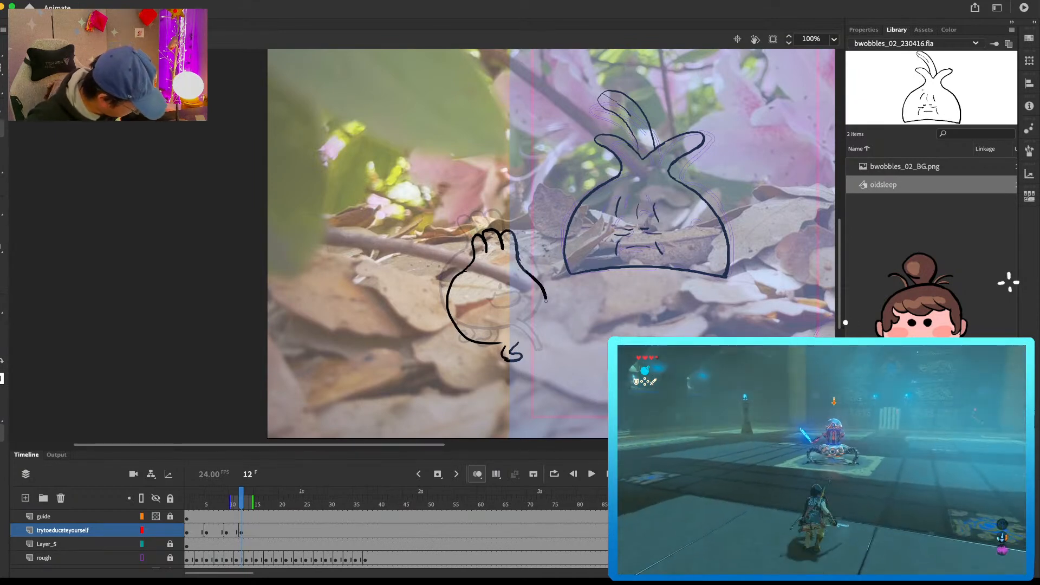
Step: Finish the frame 12 bulb with the front body curve, the middle leg, and the eyes and mouth
drag(523, 340, 518, 342)
key(e)
drag(546, 291, 544, 311)
key(b)
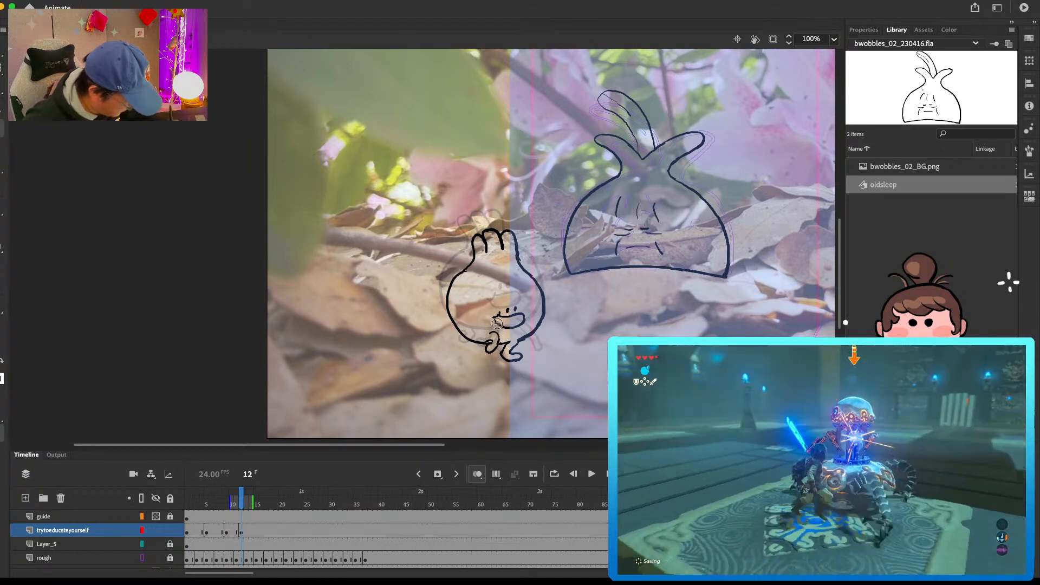
Step: Flip between the frame 12 drawing and the preceding pose while adding the rear leg under the body
key(comma)
key(period)
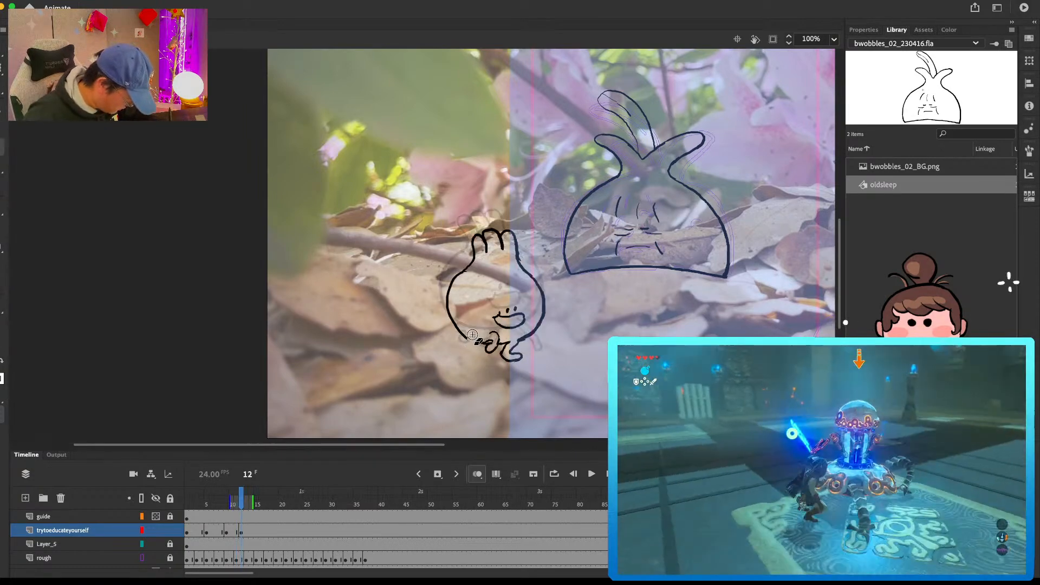
key(comma)
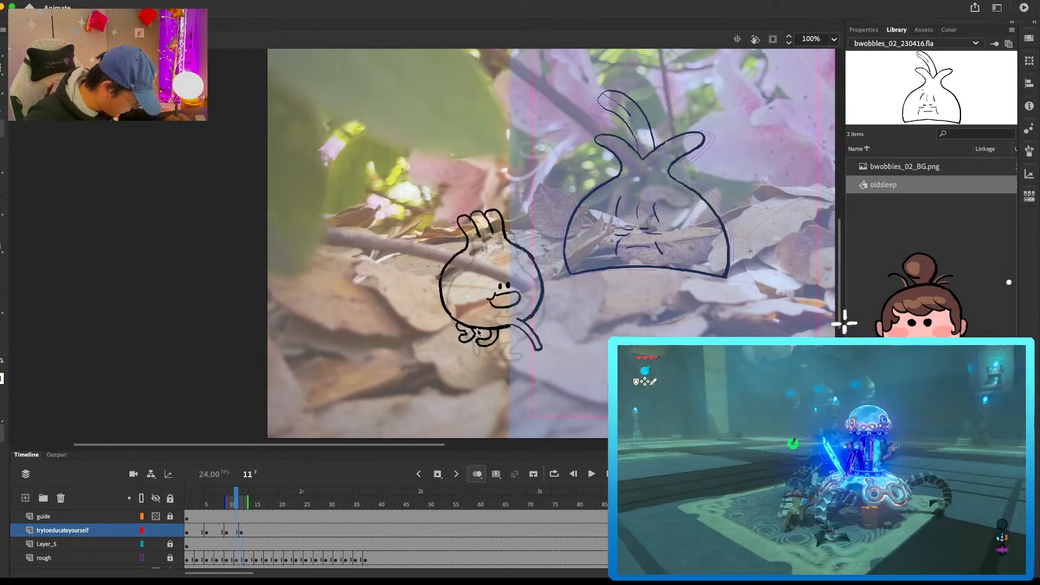
key(period)
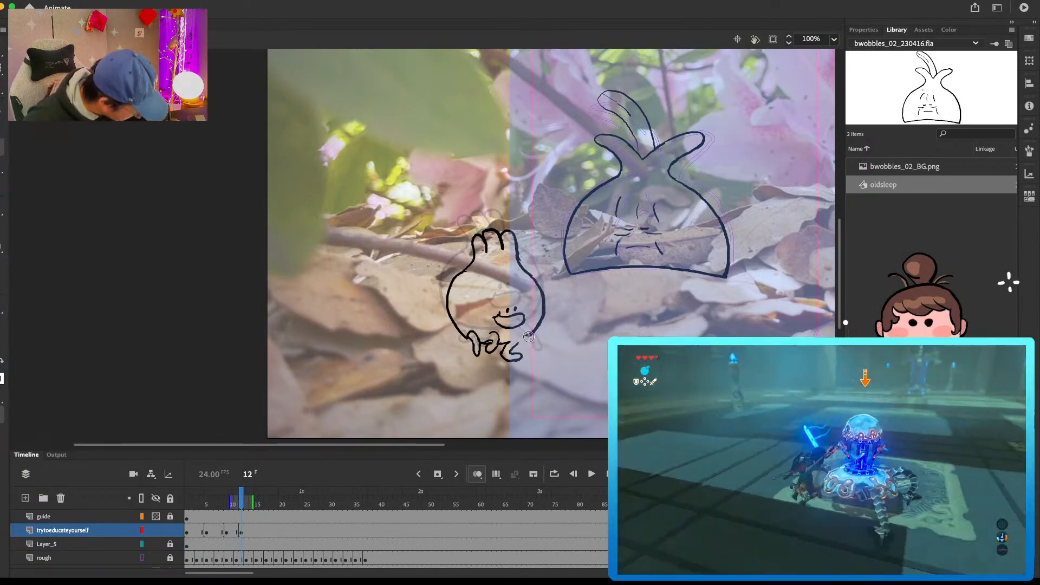
key(comma)
key(period)
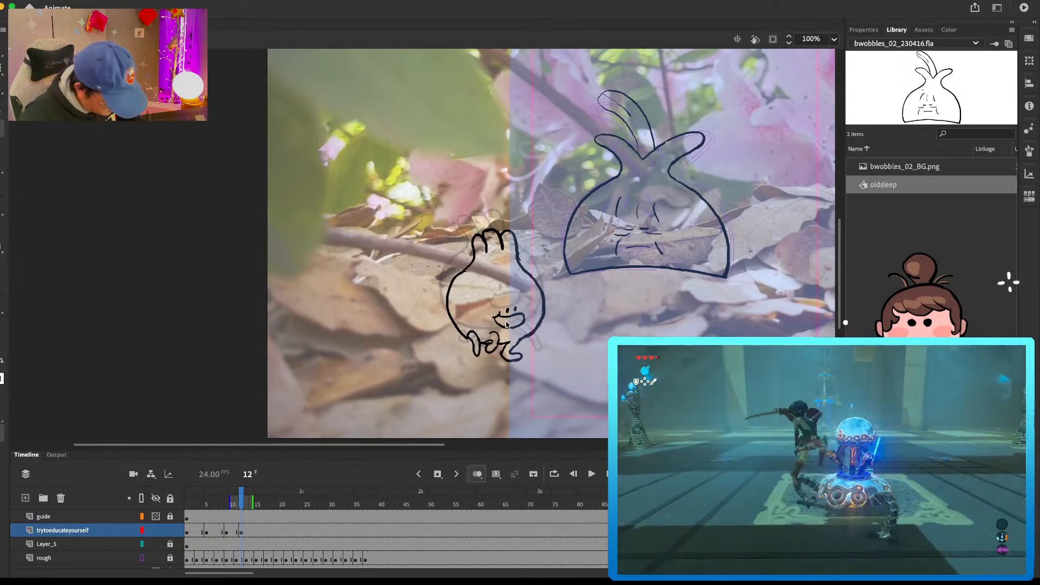
Step: Insert a blank keyframe at frame 15 on the trytoeducateyourself layer
click(259, 532)
key(F7)
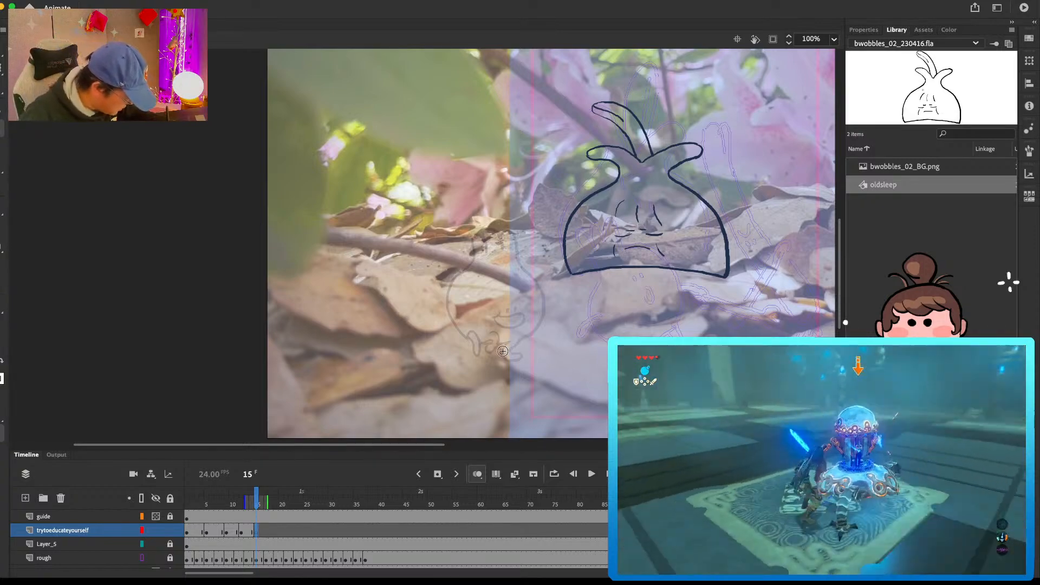
drag(502, 345, 506, 362)
key(super+z)
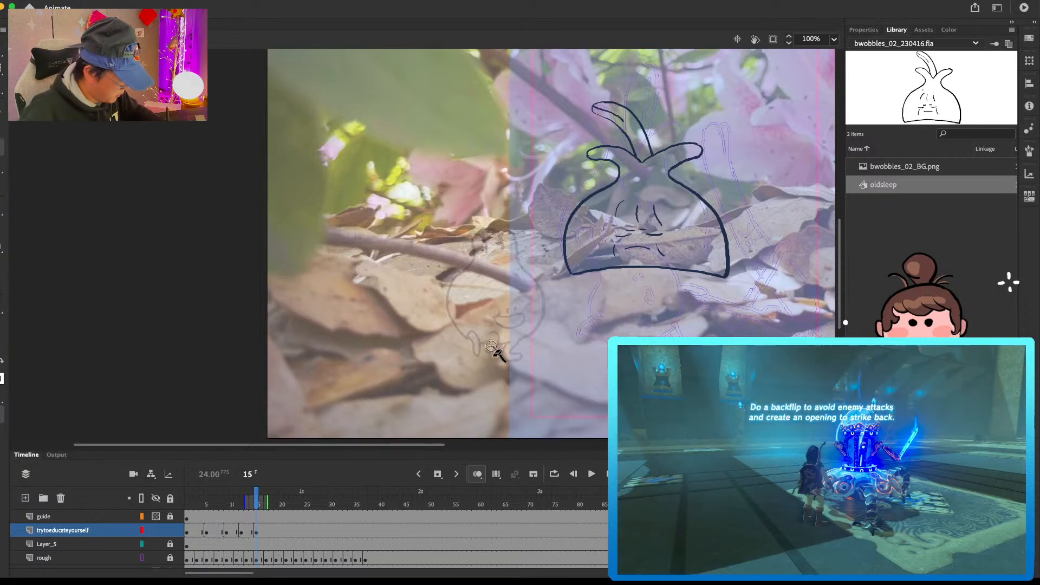
key(ctrl+z)
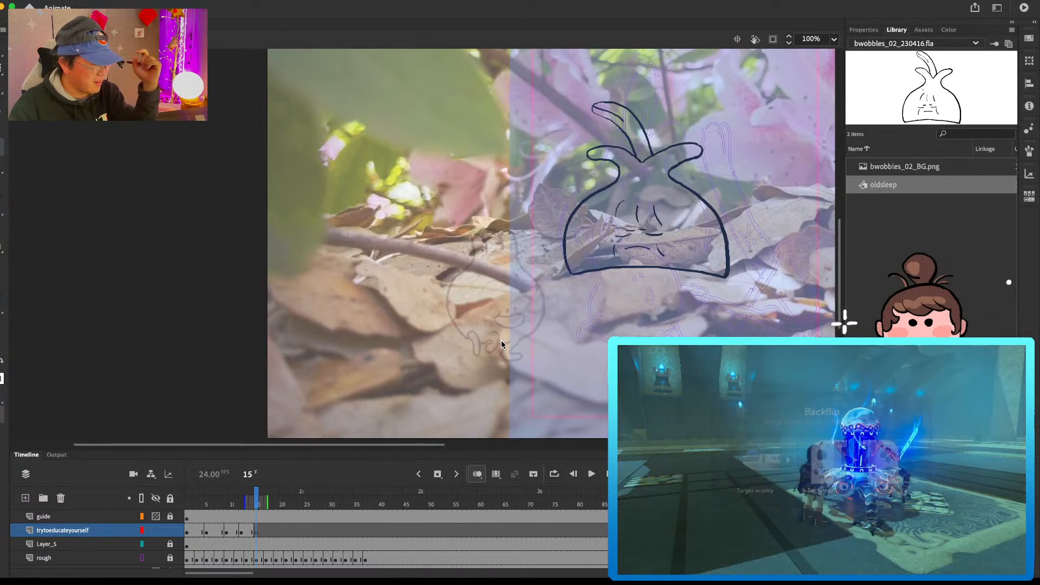
key(e)
key(b)
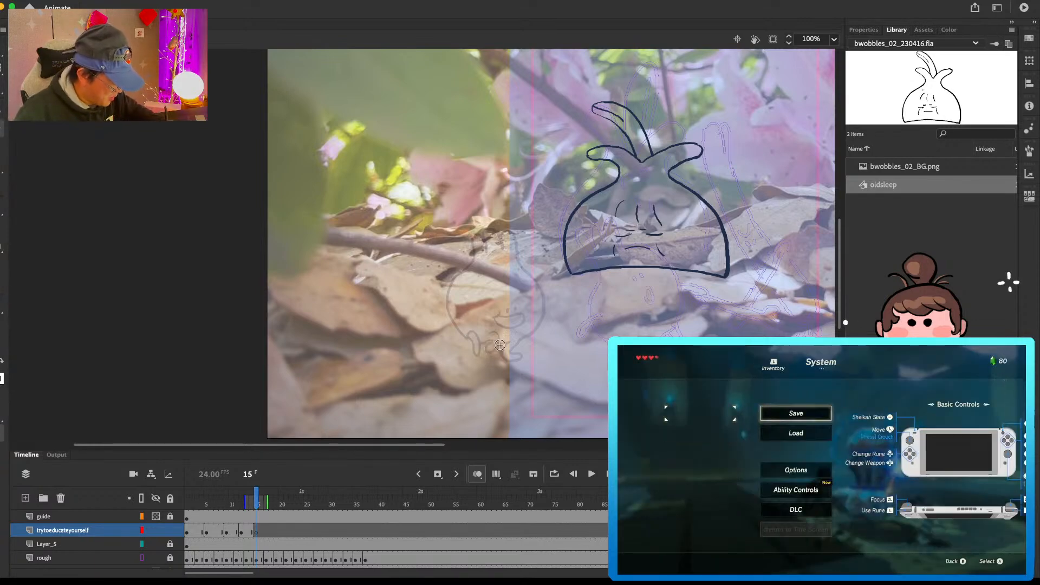
mouse_move(487, 347)
mouse_down()
mouse_move(515, 339)
mouse_move(490, 364)
mouse_move(509, 347)
mouse_up()
key(.)
key(e)
key(b)
key(super+z)
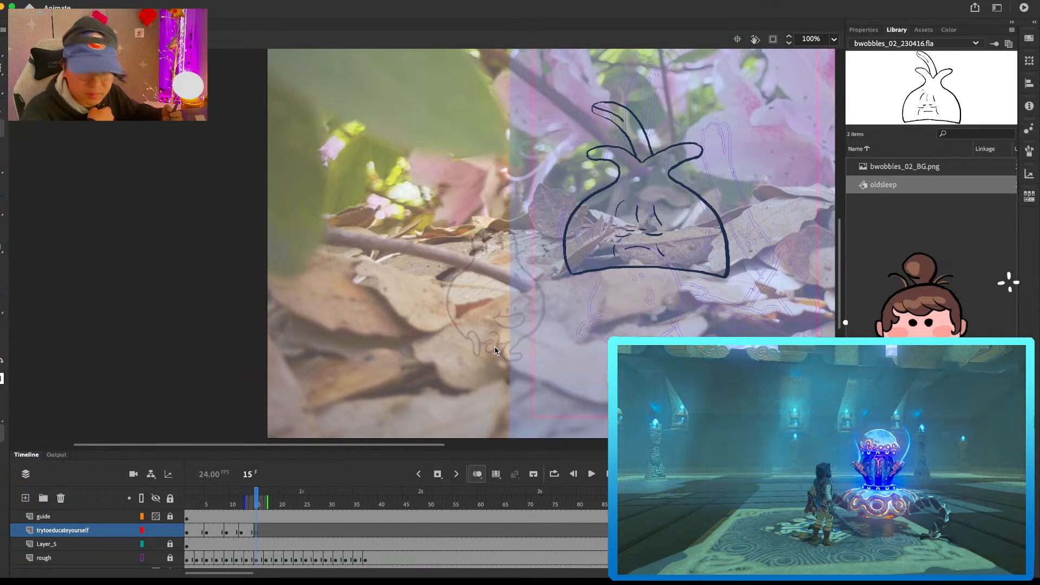
Step: Play back the walk so far and draw the crossing legs and the rear and bottom body curve on frame 15
key(Return)
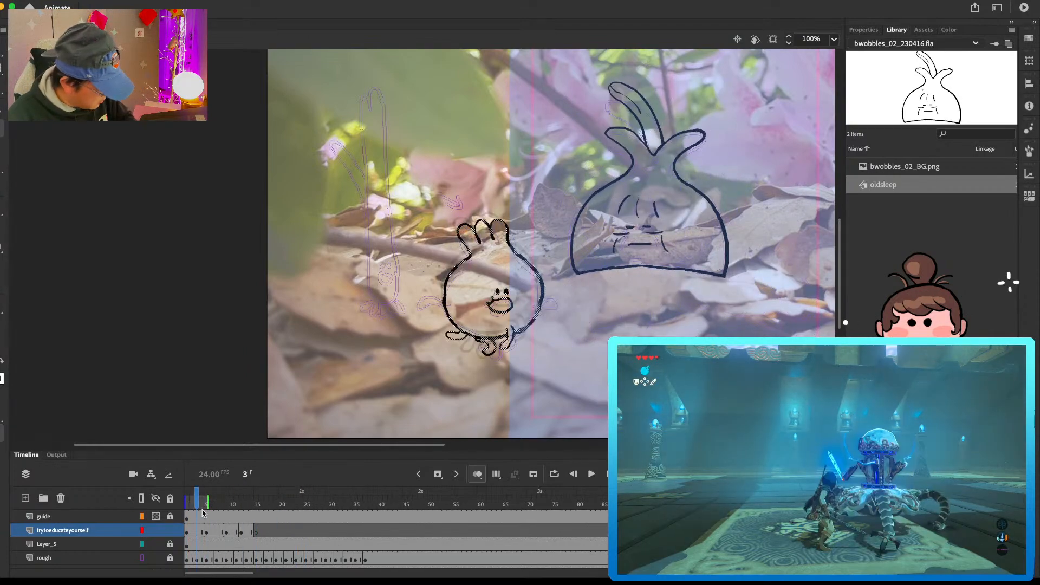
key(Return)
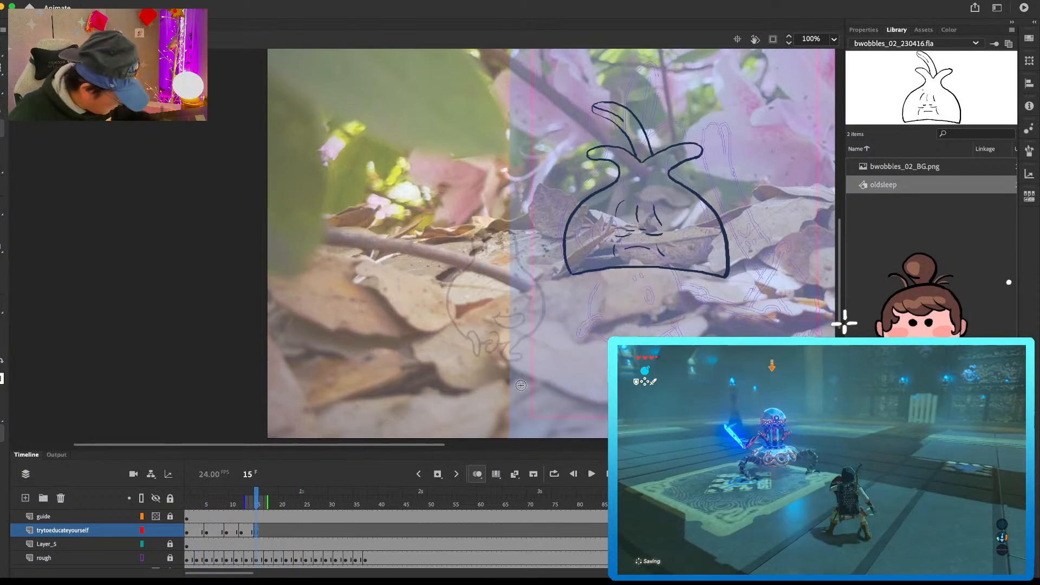
mouse_move(497, 351)
mouse_down()
mouse_move(504, 363)
mouse_move(516, 346)
mouse_up()
mouse_move(491, 342)
mouse_down()
mouse_move(508, 344)
mouse_move(489, 333)
mouse_up()
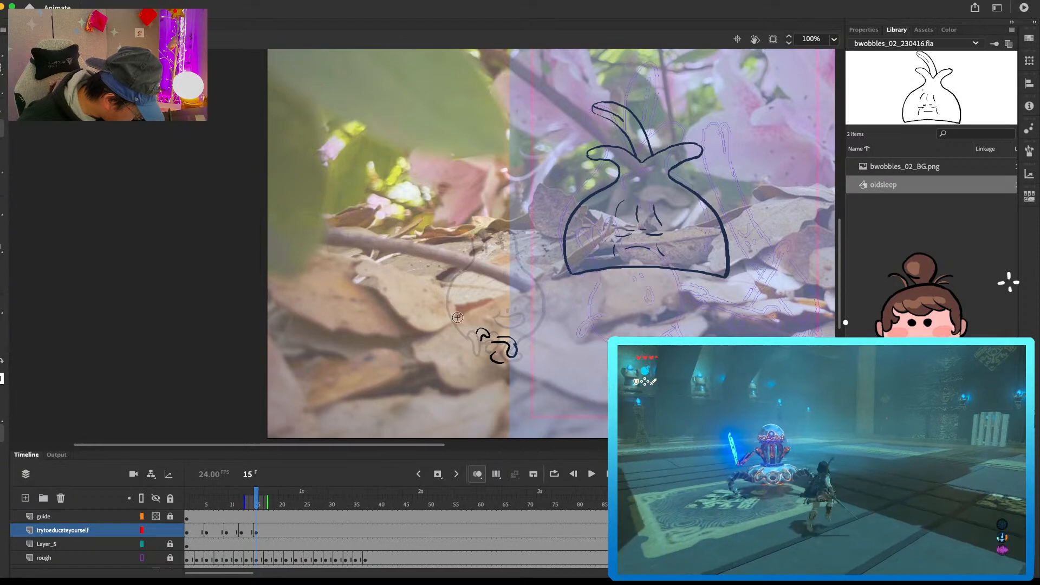
mouse_move(458, 280)
mouse_down()
mouse_move(449, 328)
mouse_move(497, 345)
mouse_up()
key(comma)
key(period)
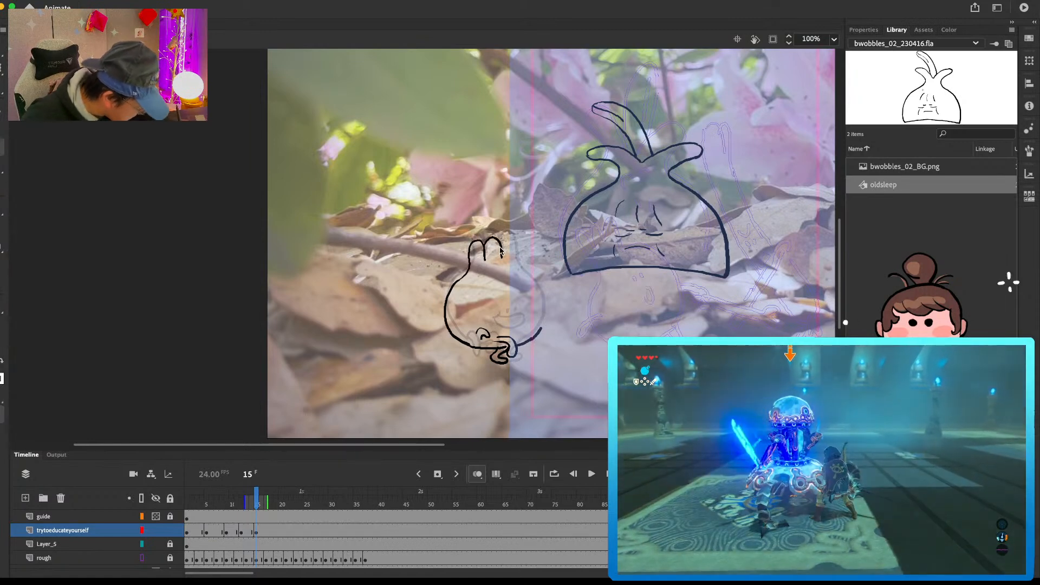
Step: Complete the frame 15 bulb with the last sprout, a cleaned front body curve, and the eyes and mouth
click(501, 248)
key(Delete)
key(b)
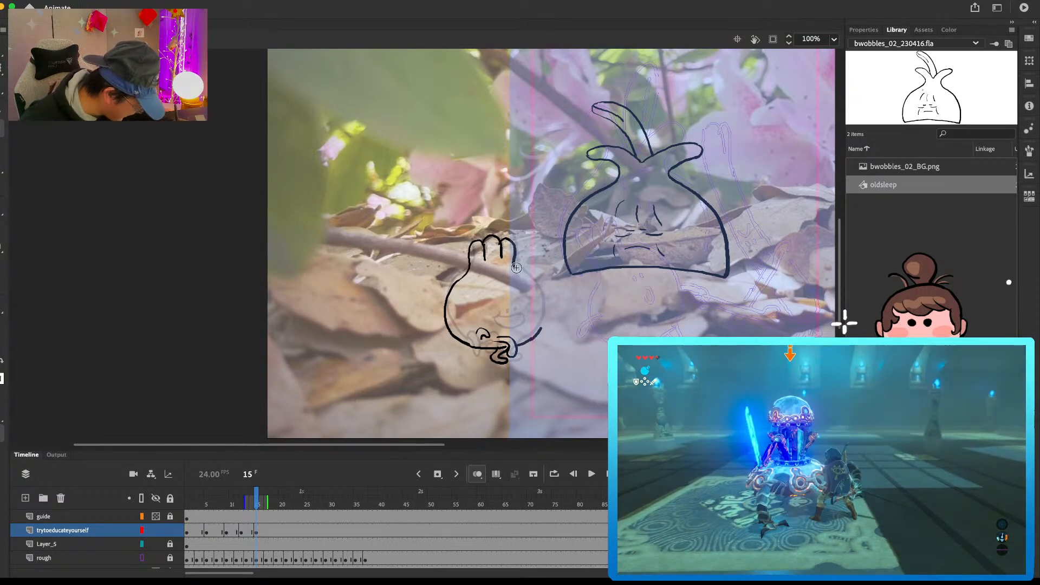
drag(539, 297, 544, 307)
key(e)
mouse_move(515, 266)
mouse_down()
mouse_move(544, 316)
mouse_move(541, 297)
mouse_move(541, 329)
mouse_up()
key(b)
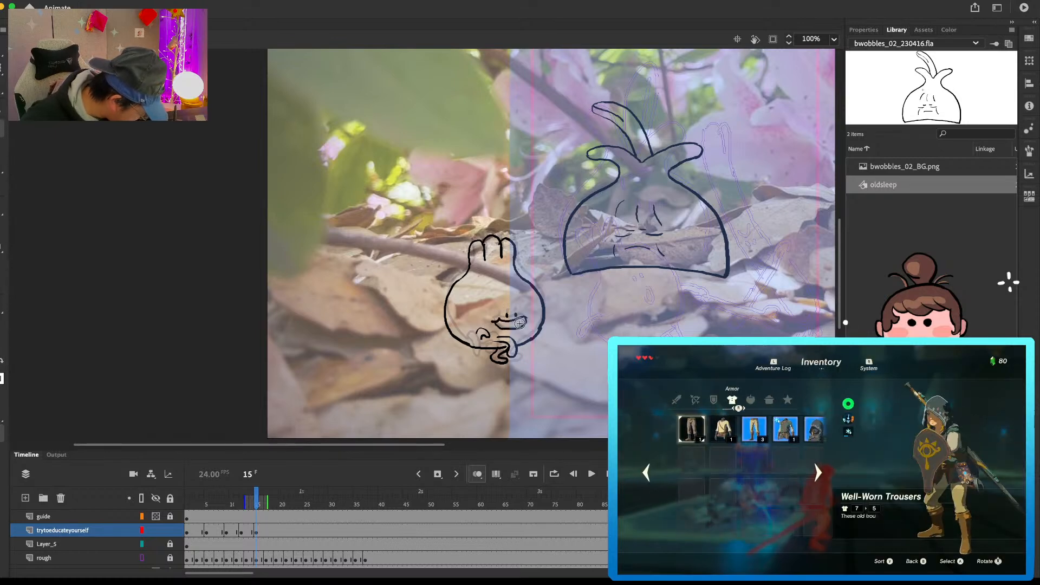
Step: Create a blank keyframe at frame 18 and draw the rear foot and the rear body curve against the preceding pose
click(274, 530)
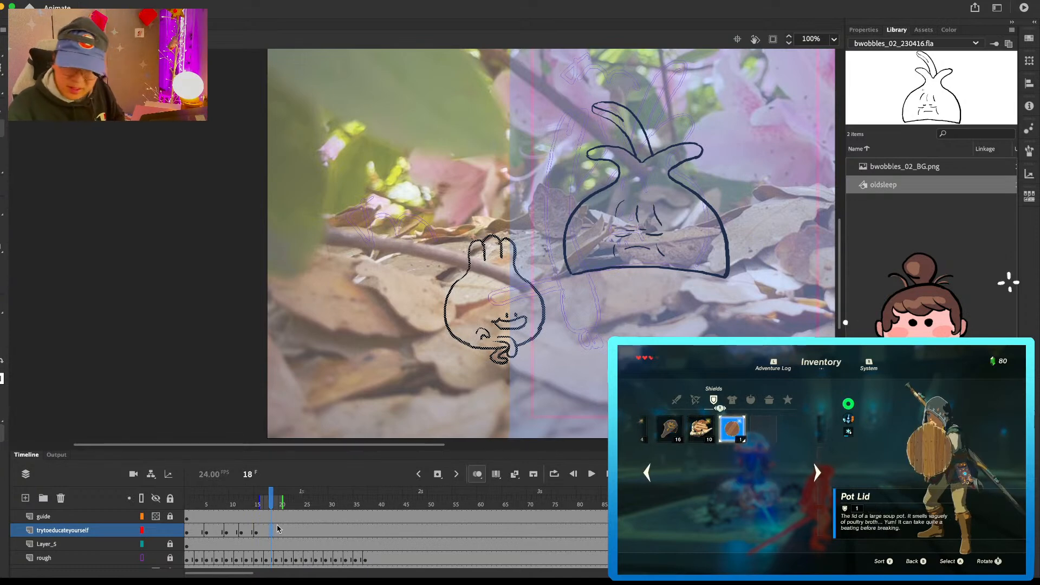
key(Delete)
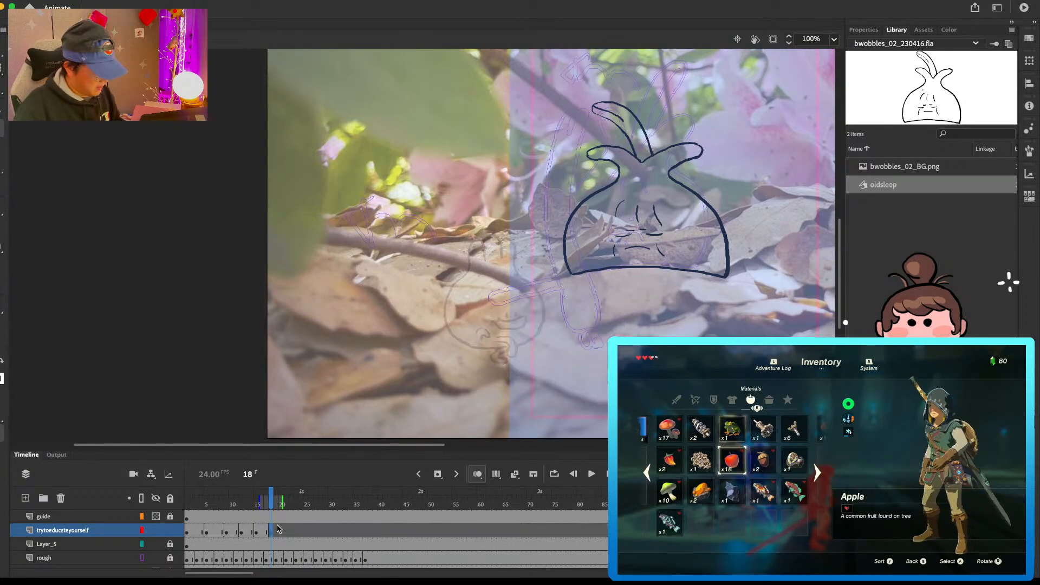
key(super+z)
drag(478, 360, 493, 344)
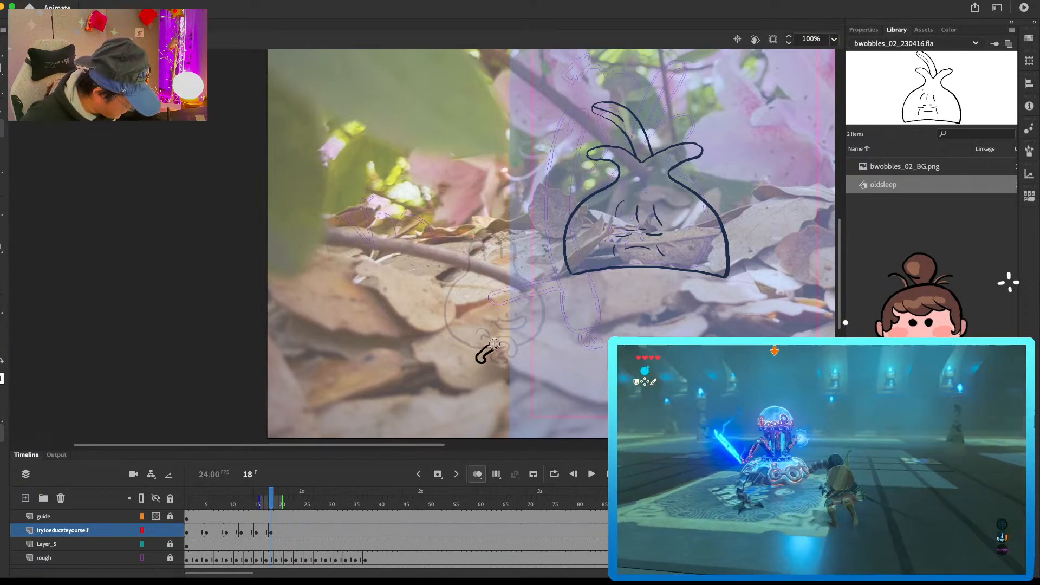
key(super+z)
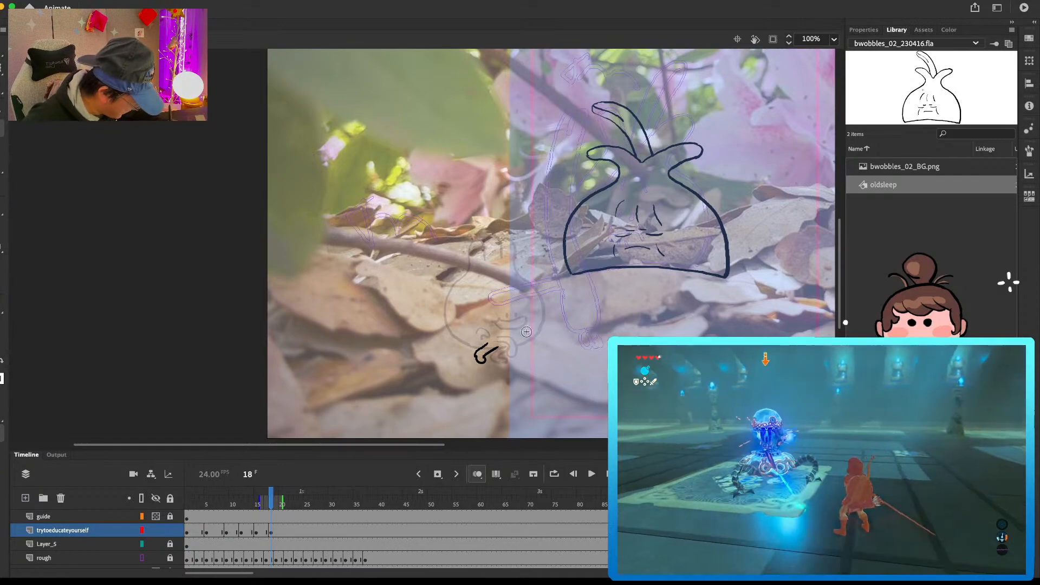
mouse_move(453, 269)
mouse_down()
mouse_move(448, 308)
mouse_move(482, 341)
mouse_up()
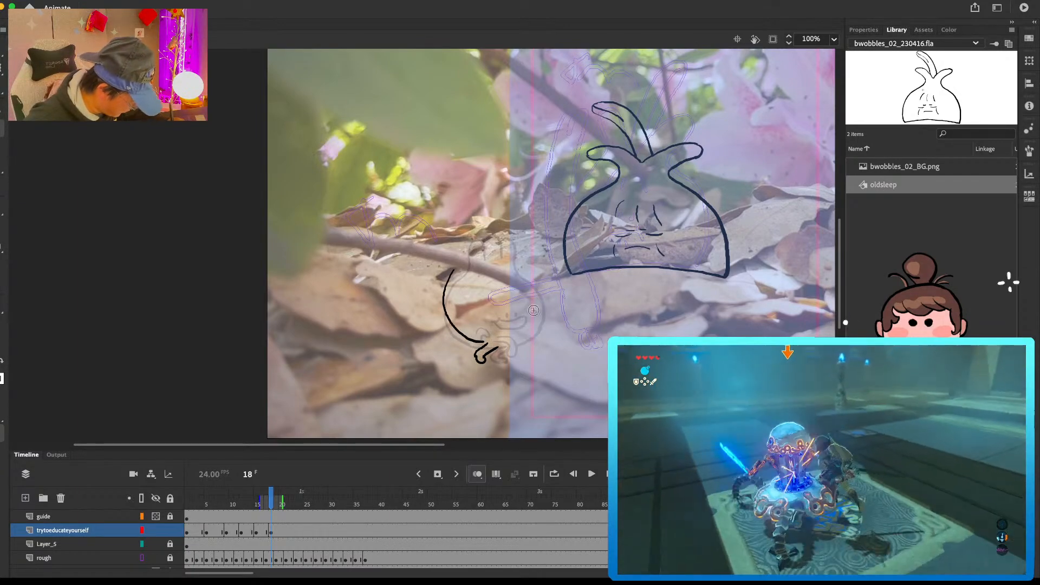
key(comma)
key(period)
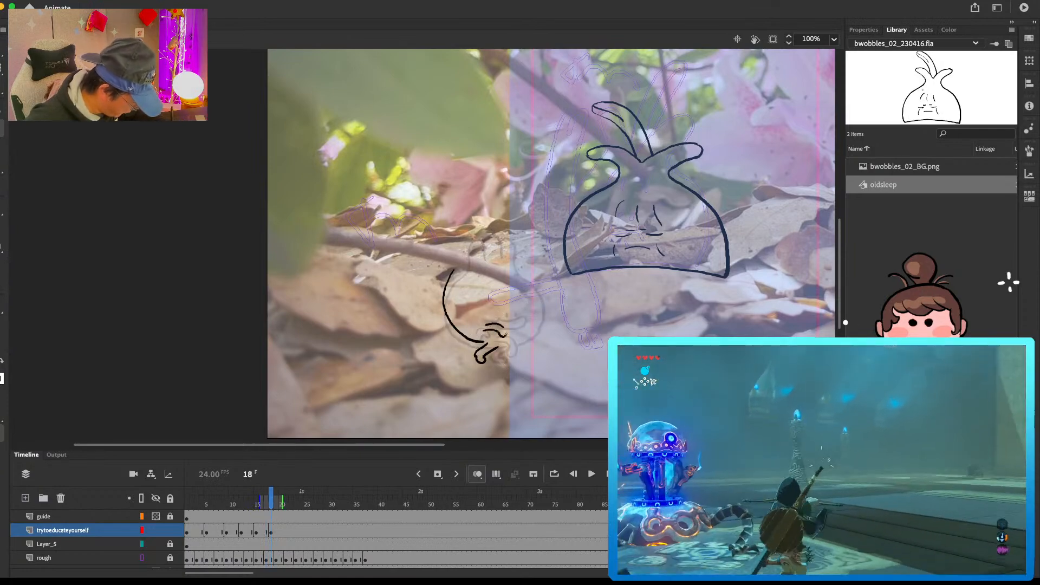
Step: Draw the raised middle leg and the extended front leg on frame 18, flipping back to the previous pose for comparison
mouse_move(481, 332)
mouse_down()
mouse_move(506, 336)
mouse_move(485, 333)
mouse_move(503, 345)
mouse_up()
key(comma)
key(comma)
key(comma)
key(comma)
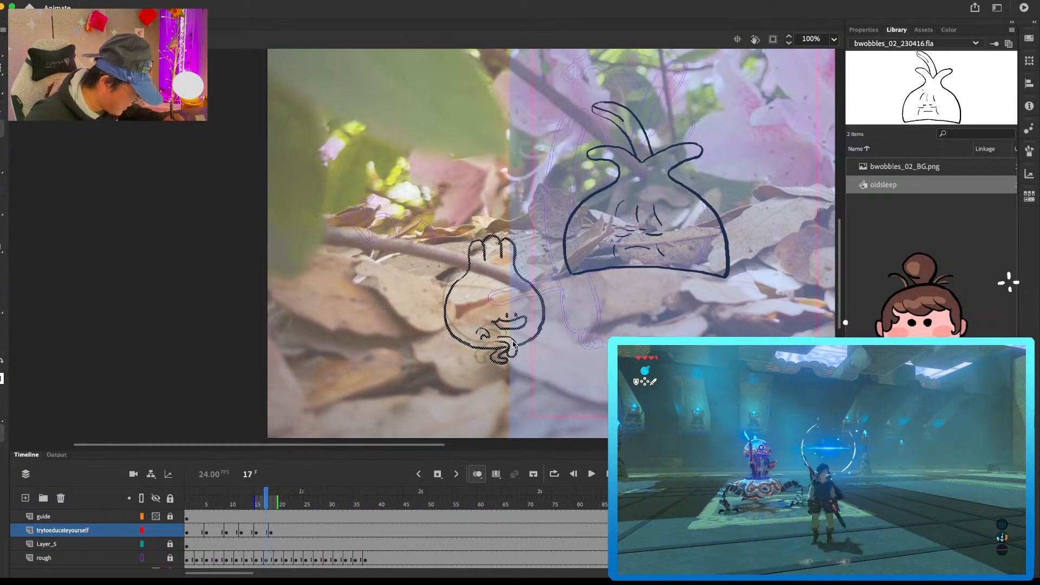
key(period)
key(period)
key(period)
key(period)
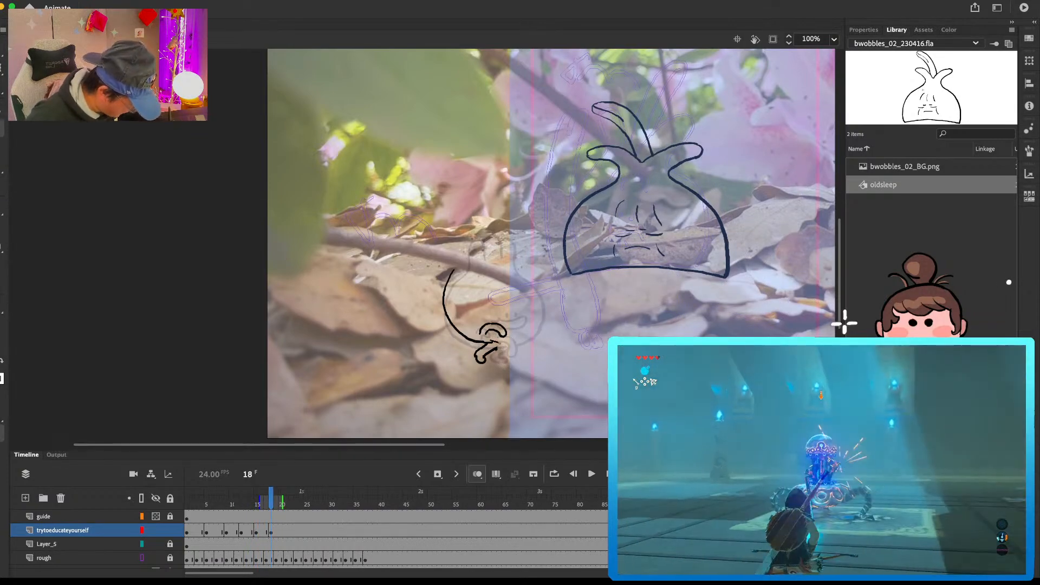
mouse_move(491, 341)
mouse_down()
mouse_move(518, 367)
mouse_move(518, 352)
mouse_up()
key(v)
key(super+z)
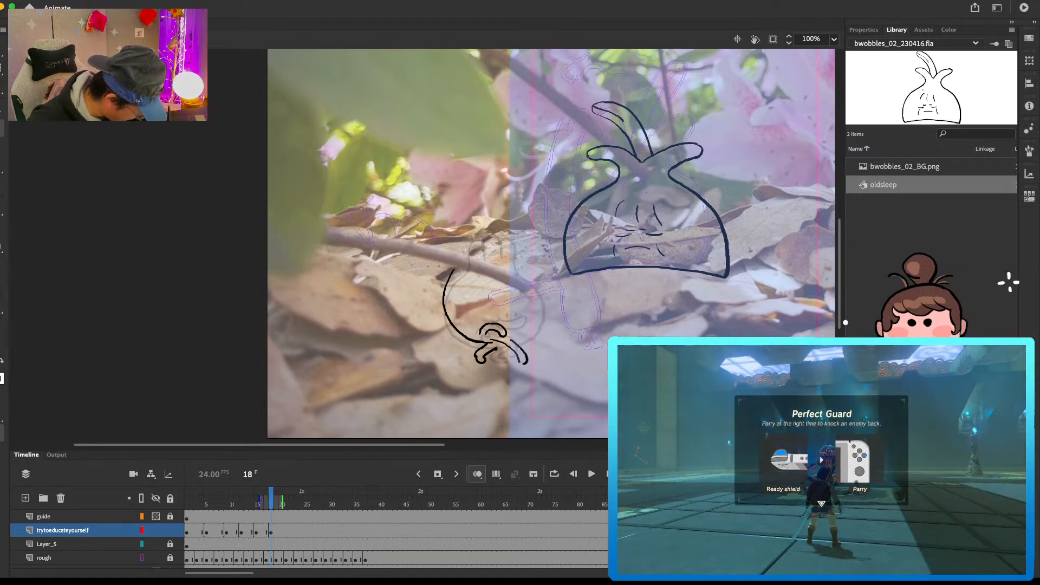
Step: Close the legs on frame 18 and draw the three sprouts and the front and bottom curve of the body
mouse_move(477, 353)
mouse_down()
mouse_move(528, 337)
mouse_move(523, 359)
mouse_move(549, 310)
mouse_move(516, 239)
mouse_move(469, 237)
mouse_move(497, 247)
mouse_up()
key(super+z)
key(super+z)
key(super+z)
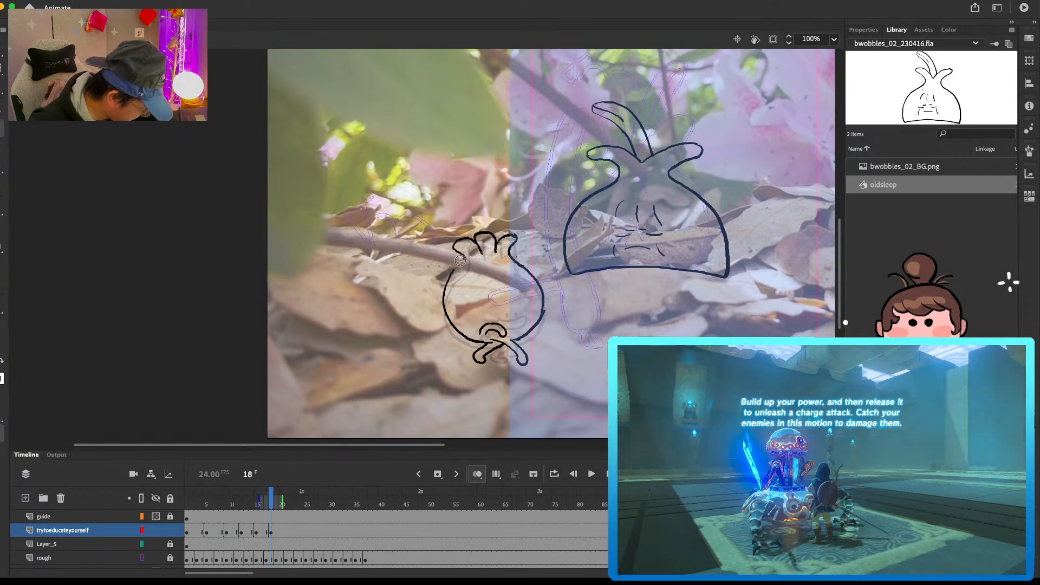
Step: Clean up the rear and front curves of the frame 18 body outline
drag(458, 270, 448, 286)
key(b)
key(e)
drag(543, 291, 541, 318)
key(super+z)
drag(539, 283, 541, 318)
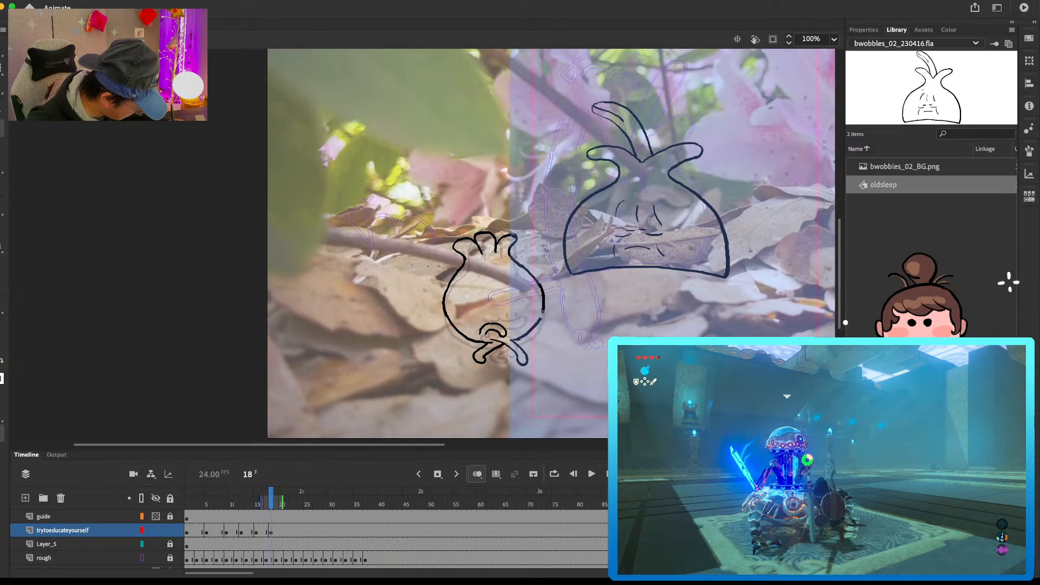
key(e)
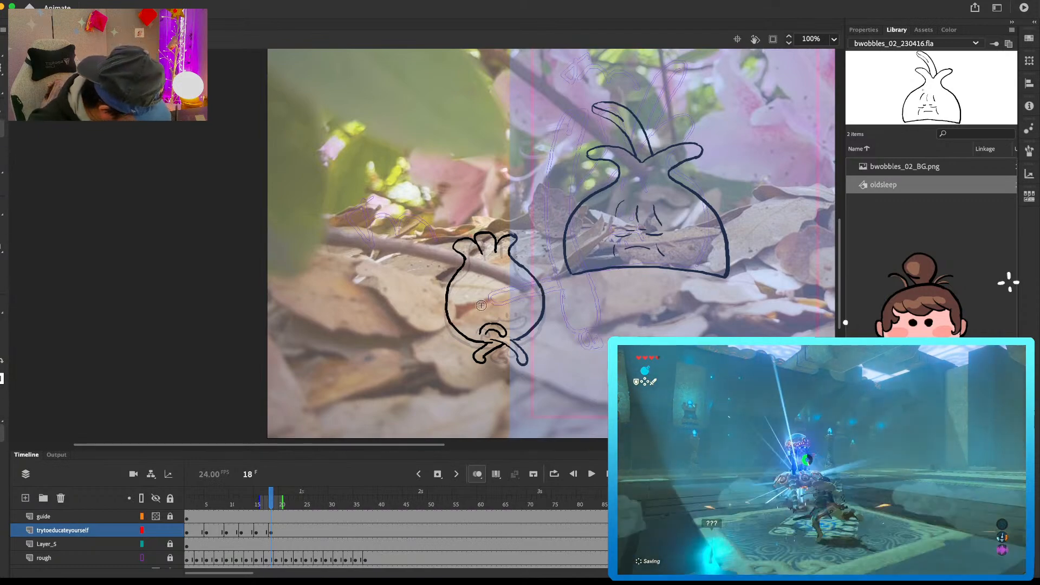
Step: Draw the eyes and mouth on the frame 18 bulb
drag(503, 304, 502, 307)
mouse_move(509, 303)
mouse_down()
mouse_move(494, 309)
mouse_move(511, 308)
mouse_up()
drag(512, 307, 518, 314)
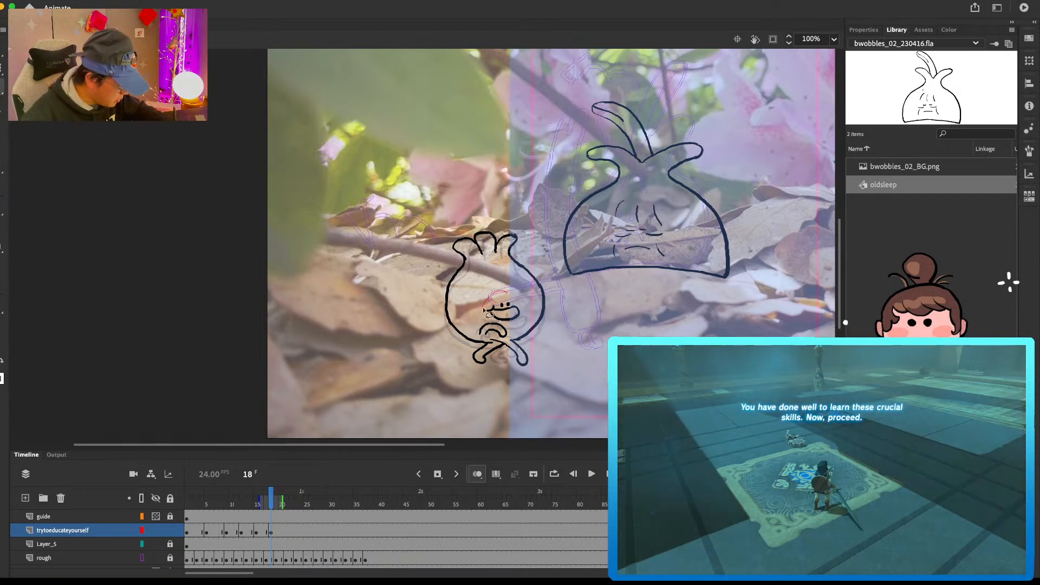
Step: Nudge the face on frame 18 slightly forward and insert a blank keyframe at frame 21 on the trytoeducateyourself layer
click(508, 299)
key(Right)
key(Right)
key(Right)
key(Right)
key(Right)
key(Right)
key(Right)
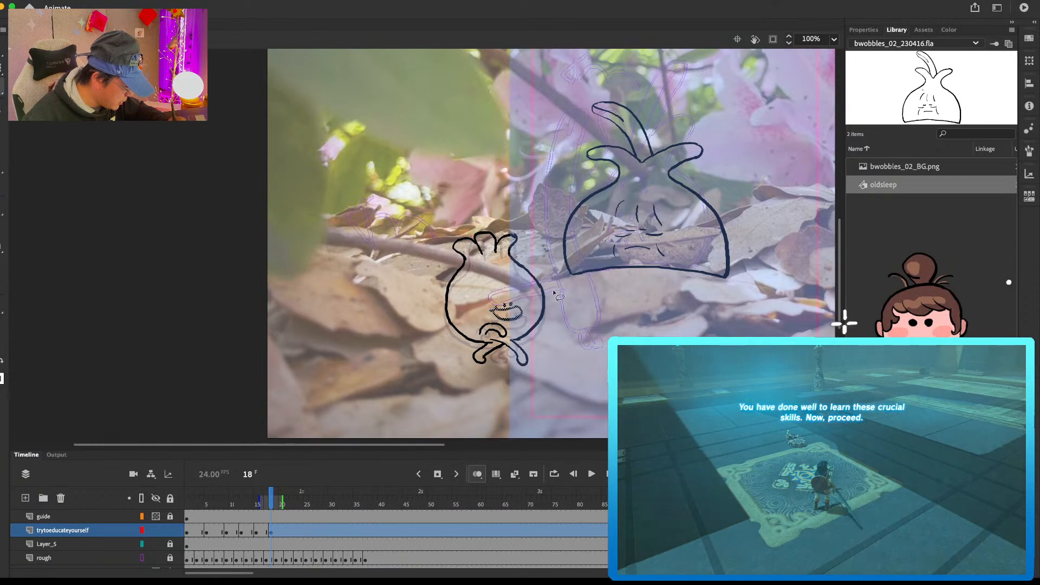
click(559, 293)
click(287, 530)
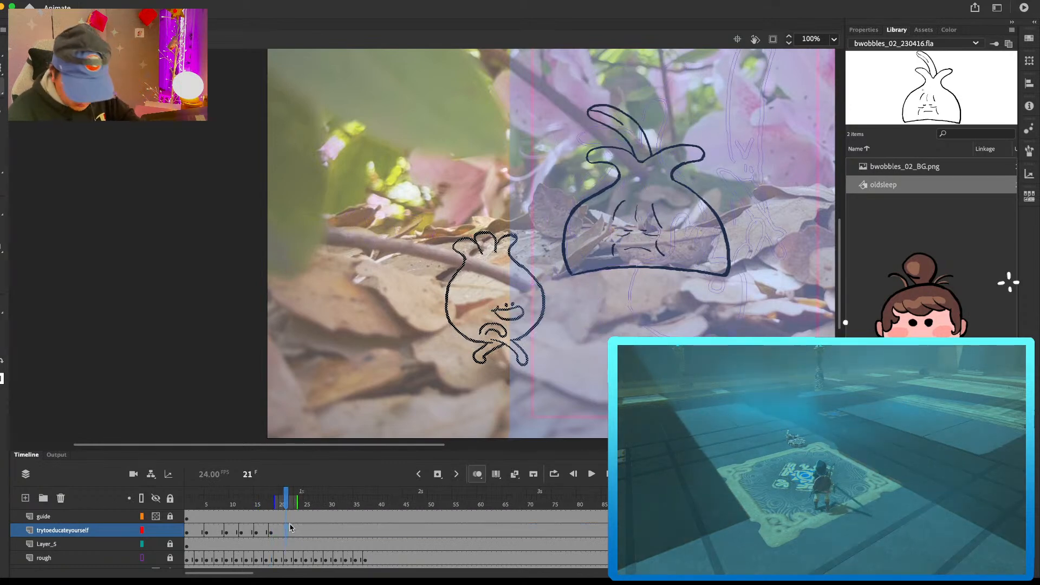
key(F7)
Step: Play back the walk from frame 1 and scrub through the early poses to check the motion
click(202, 531)
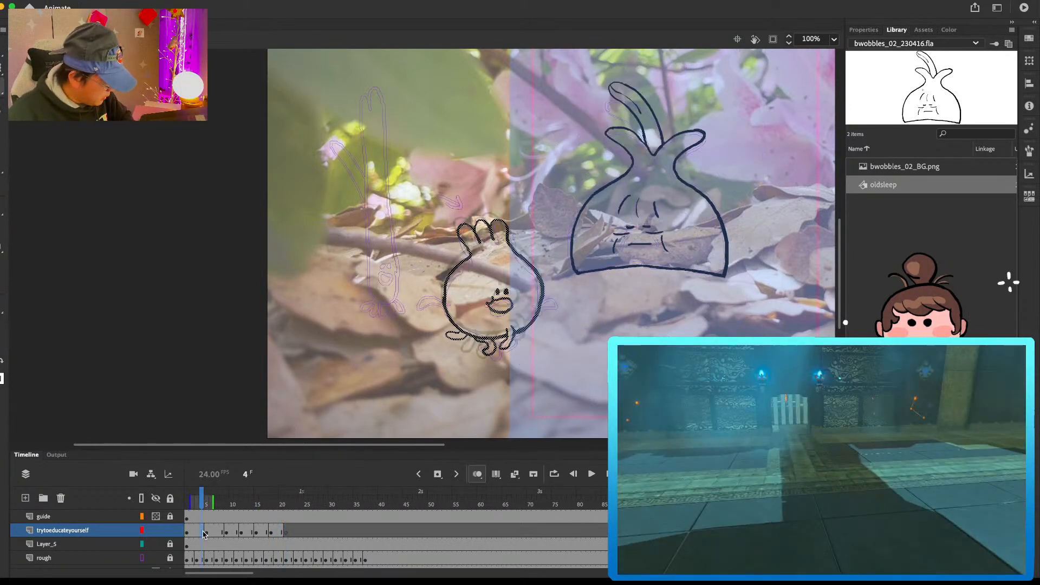
key(Return)
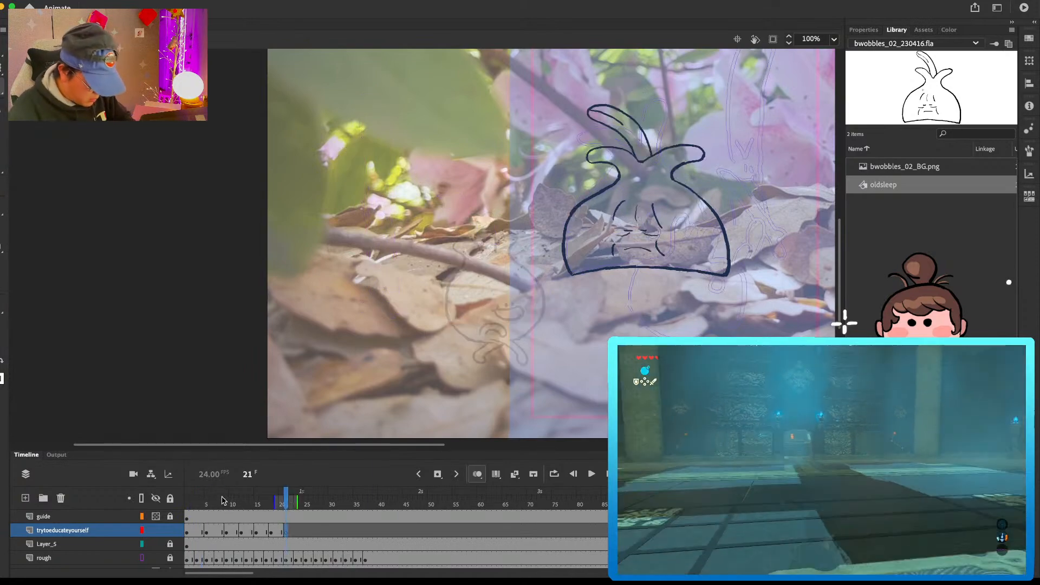
click(208, 501)
drag(209, 502, 185, 507)
key(Return)
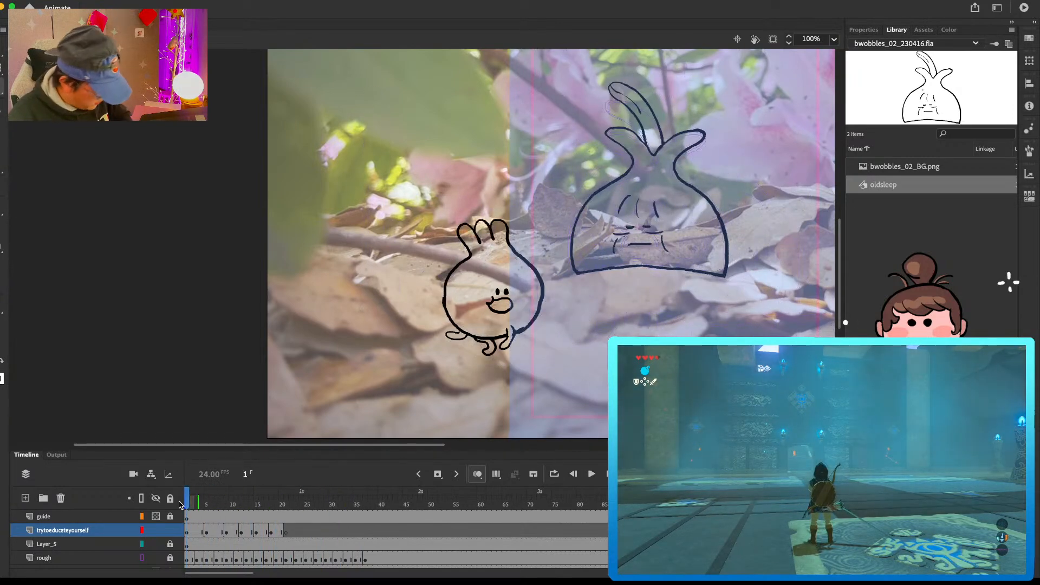
key(Return)
mouse_move(215, 508)
mouse_down()
mouse_move(202, 506)
mouse_move(242, 508)
mouse_move(204, 504)
mouse_move(232, 507)
mouse_up()
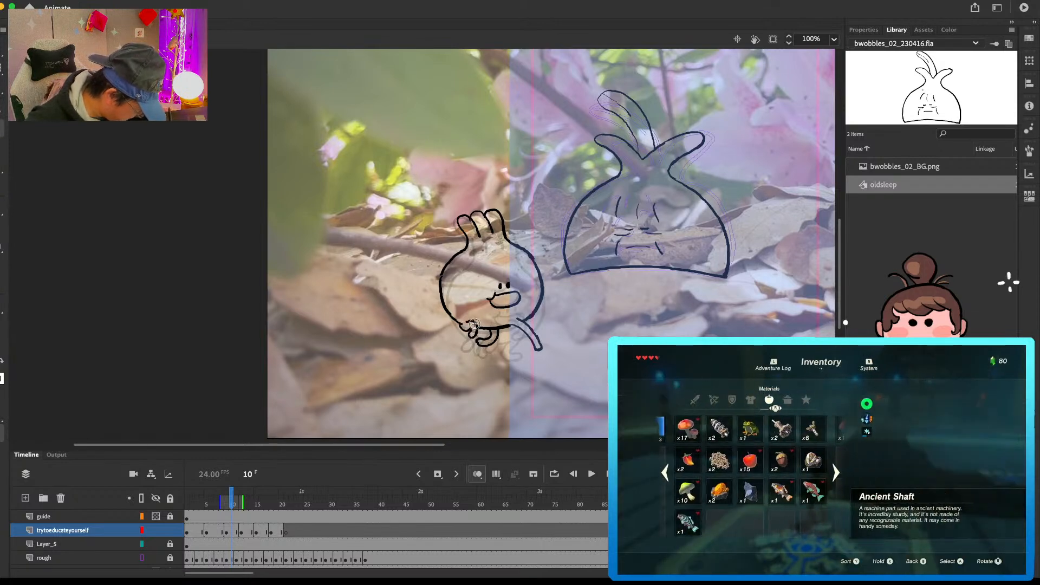
Step: Clean up the overlapping lines around the raised legs on the frame 10 and frame 12 poses, flipping through neighbouring frames
key(.)
key(.)
key(.)
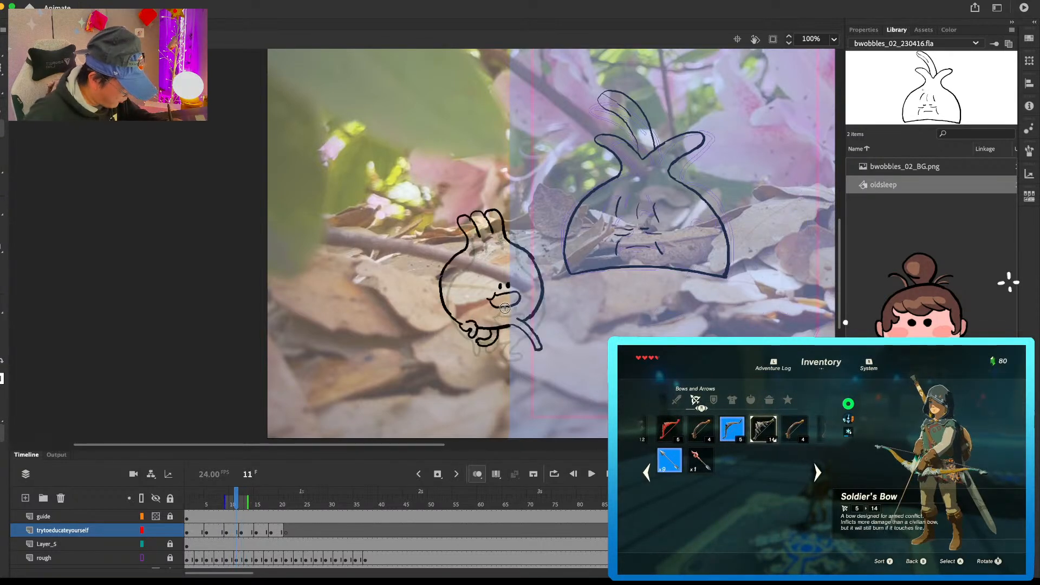
key(.)
click(471, 334)
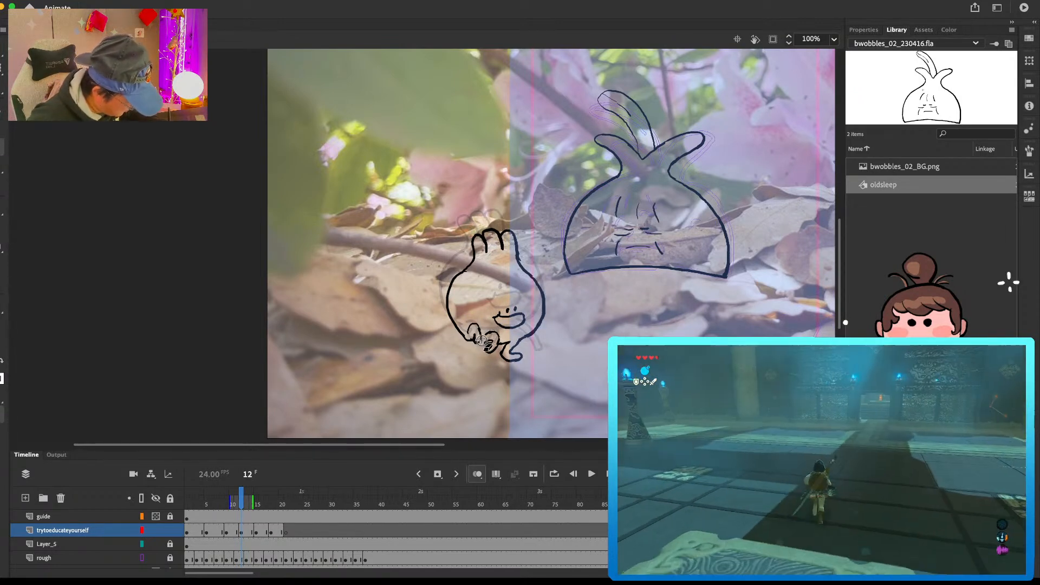
key(period)
key(period)
key(period)
key(comma)
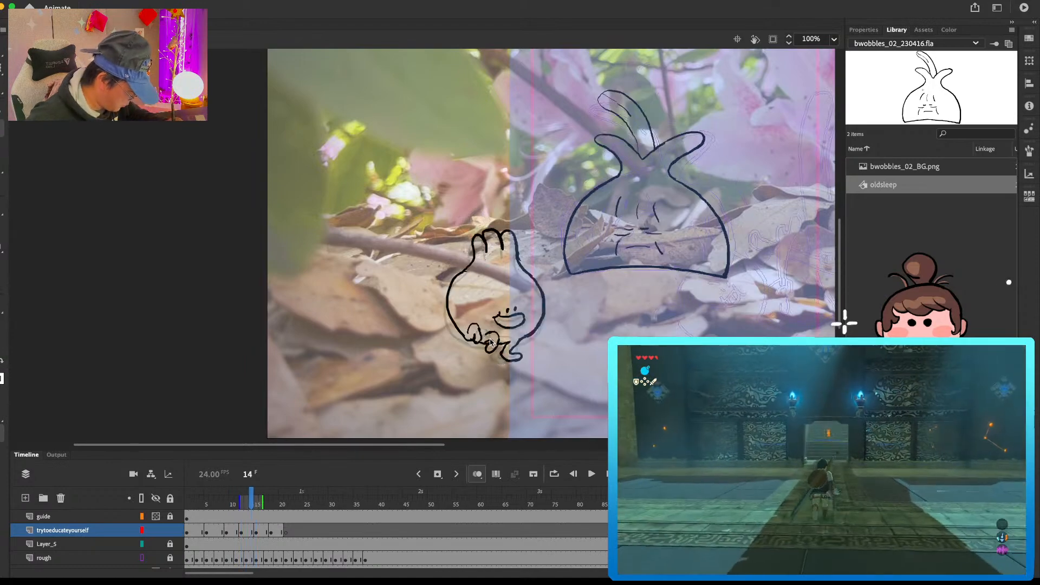
key(period)
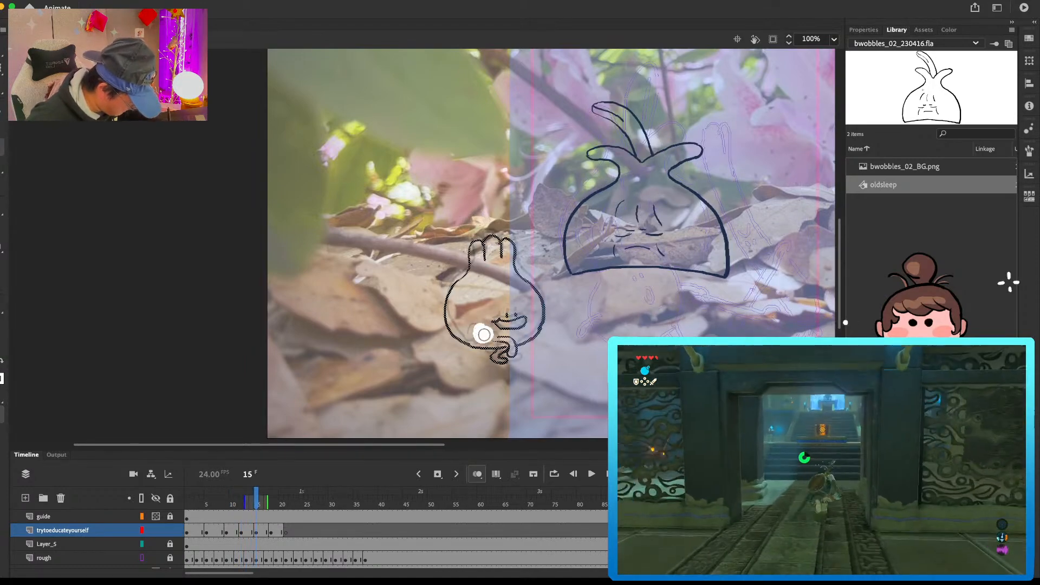
Step: Erase the raised leg lines inside the body on frame 15
click(481, 340)
click(487, 348)
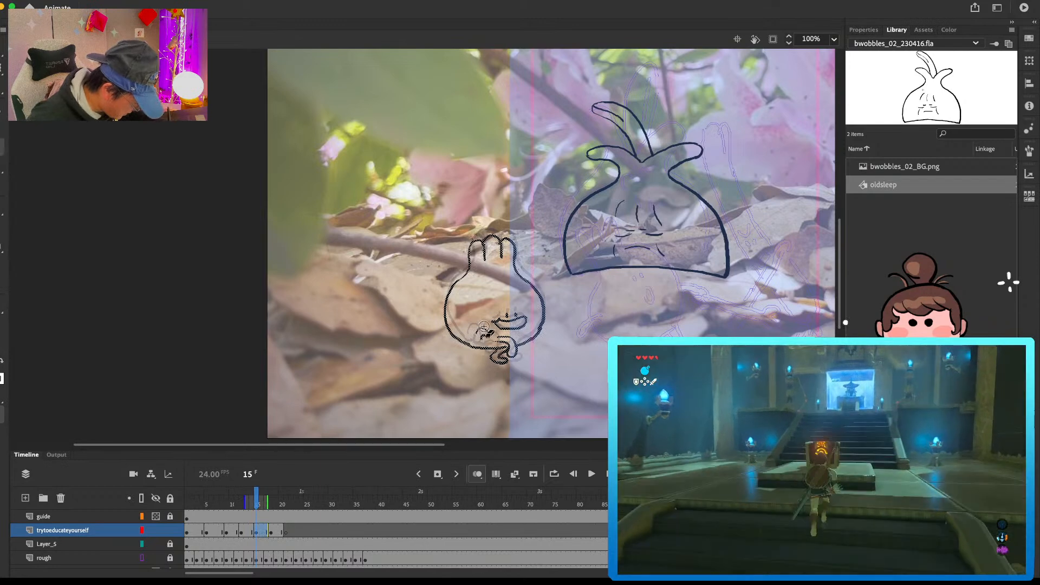
click(479, 334)
drag(489, 353, 477, 339)
Step: Erase the raised leg inside the frame 18 body and draw a lowered rear leg below it instead
key(period)
key(period)
key(period)
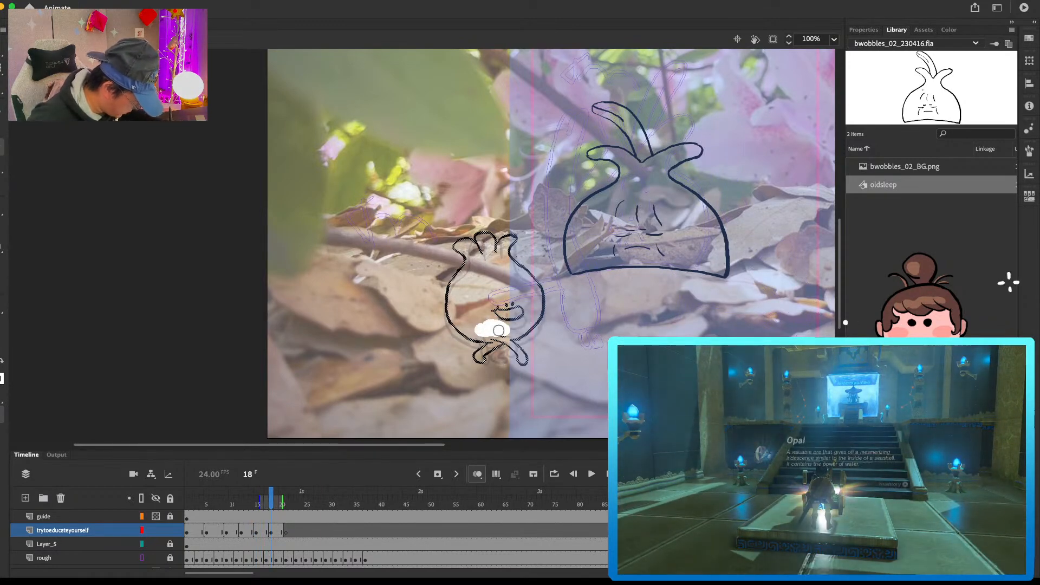
click(469, 341)
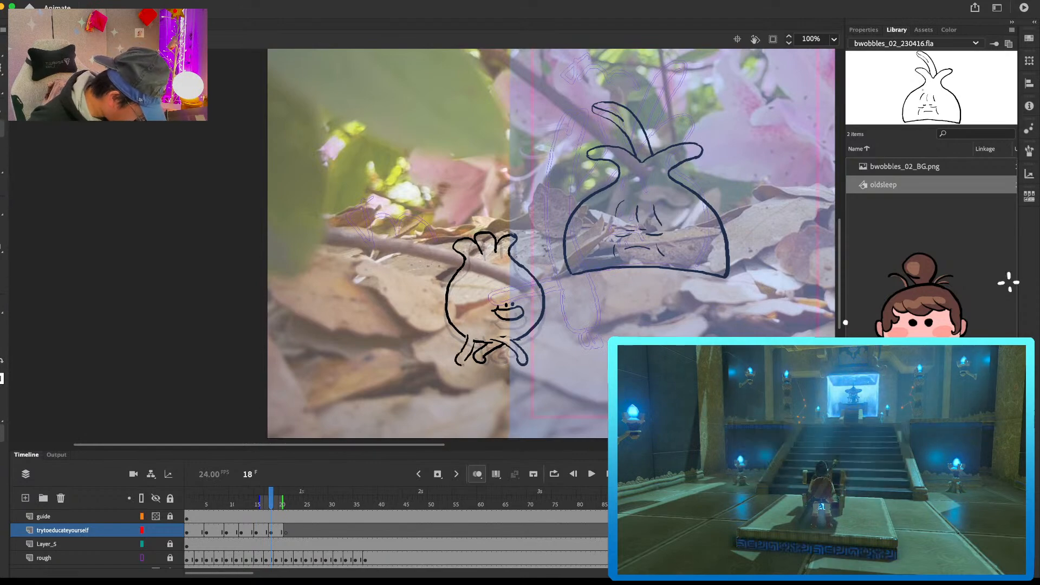
drag(458, 365, 468, 356)
key(comma)
key(period)
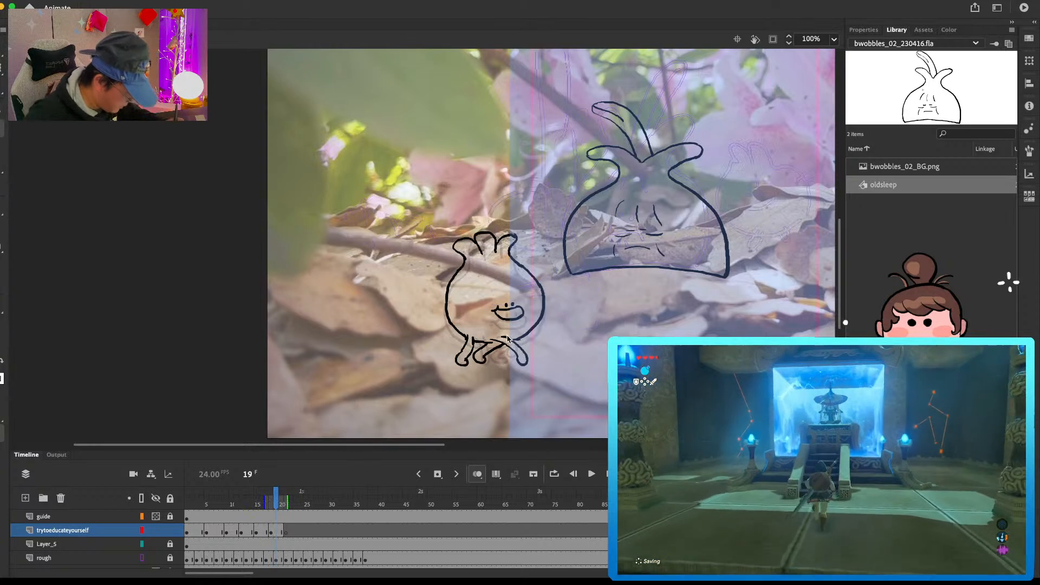
Step: Draw the rear and middle legs, the bottom line and the rear curve of the body on frame 21
key(period)
key(period)
key(period)
key(period)
mouse_move(454, 344)
mouse_down()
mouse_move(469, 360)
mouse_move(509, 347)
mouse_up()
key(super+z)
mouse_move(467, 271)
mouse_down()
mouse_move(451, 294)
mouse_move(463, 342)
mouse_up()
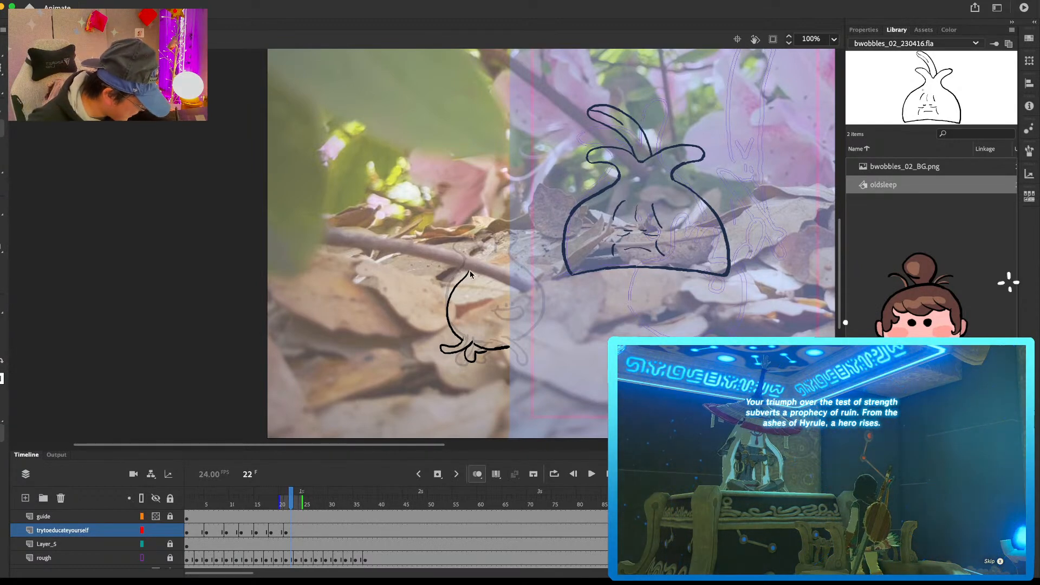
Step: Draw the three sprouts, the front body curve and the front leg on frame 21, comparing with the previous pose
mouse_move(479, 236)
mouse_down()
mouse_move(504, 256)
mouse_move(529, 232)
mouse_move(521, 267)
mouse_move(540, 290)
mouse_move(536, 333)
mouse_move(543, 316)
mouse_move(530, 340)
mouse_move(507, 347)
mouse_up()
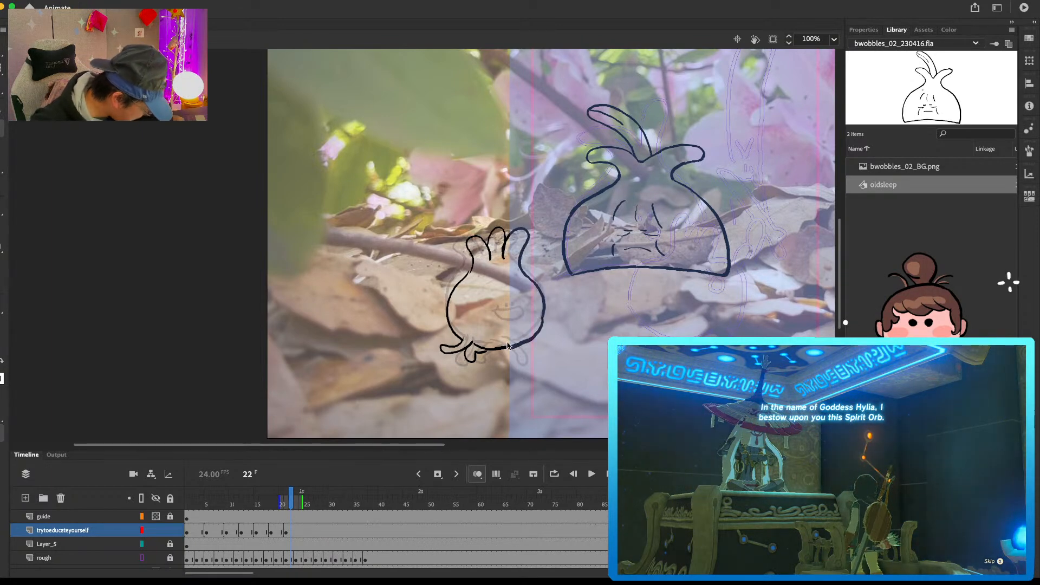
key(comma)
key(comma)
key(period)
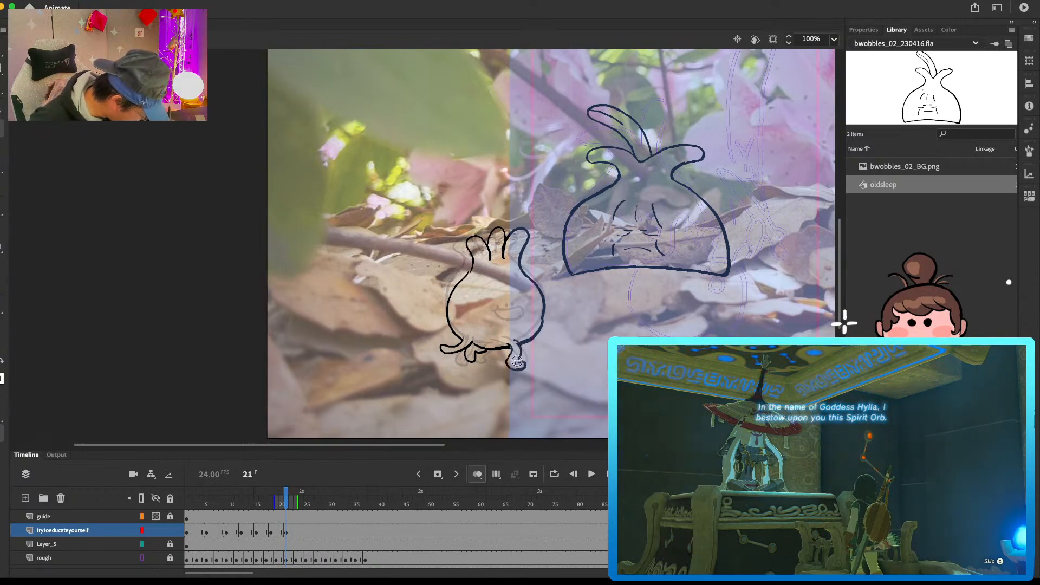
key(comma)
key(period)
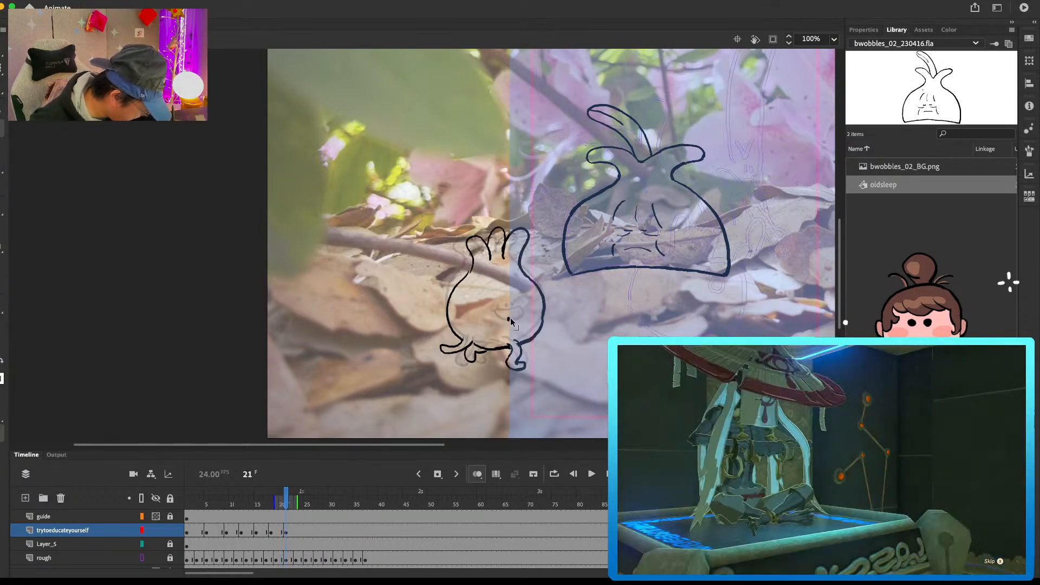
Step: Draw the eyes and the wide mouth on the frame 21 bulb, checking against the previous pose
click(517, 318)
drag(492, 322, 528, 324)
key(super+z)
key(comma)
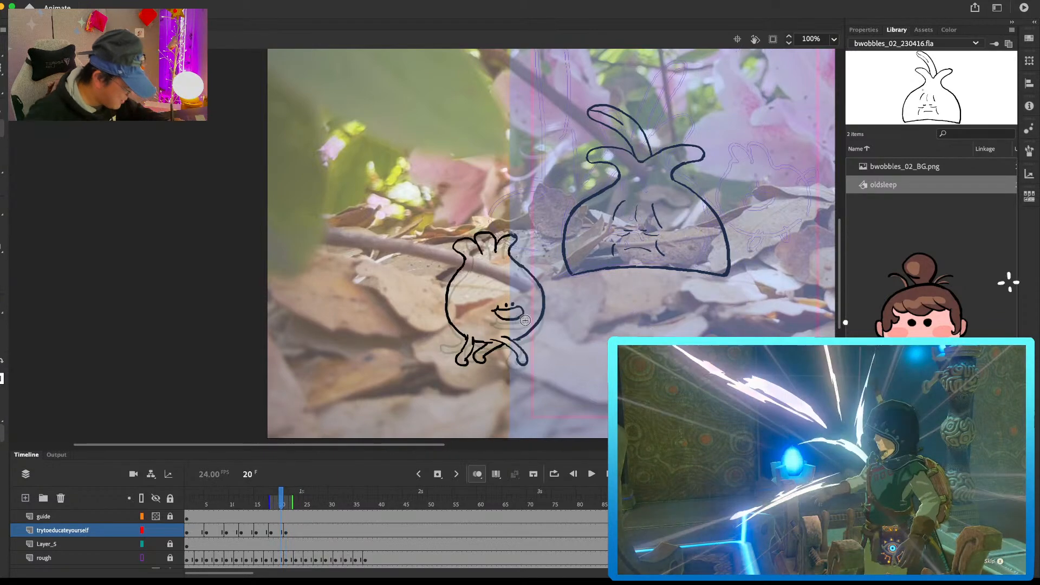
key(period)
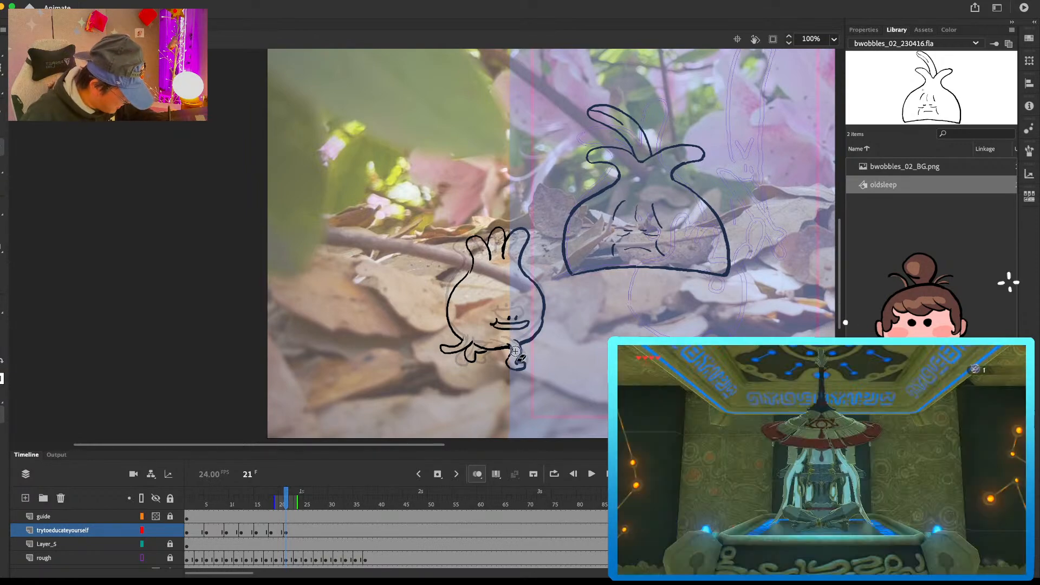
Step: Erase and redraw the front leg and foot on frame 21, flipping back to the previous pose for comparison
key(comma)
key(comma)
key(period)
key(period)
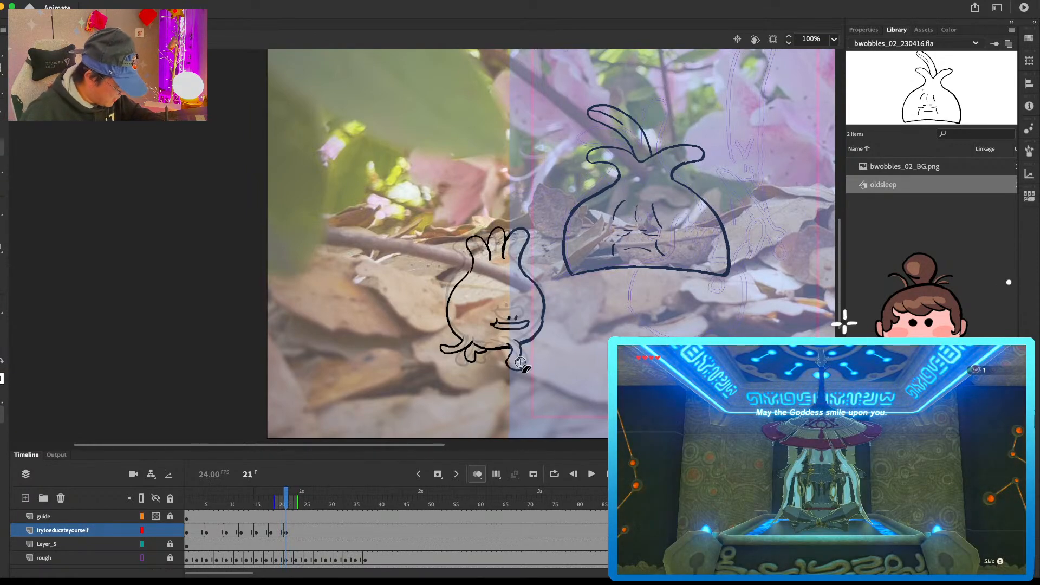
drag(519, 355, 513, 370)
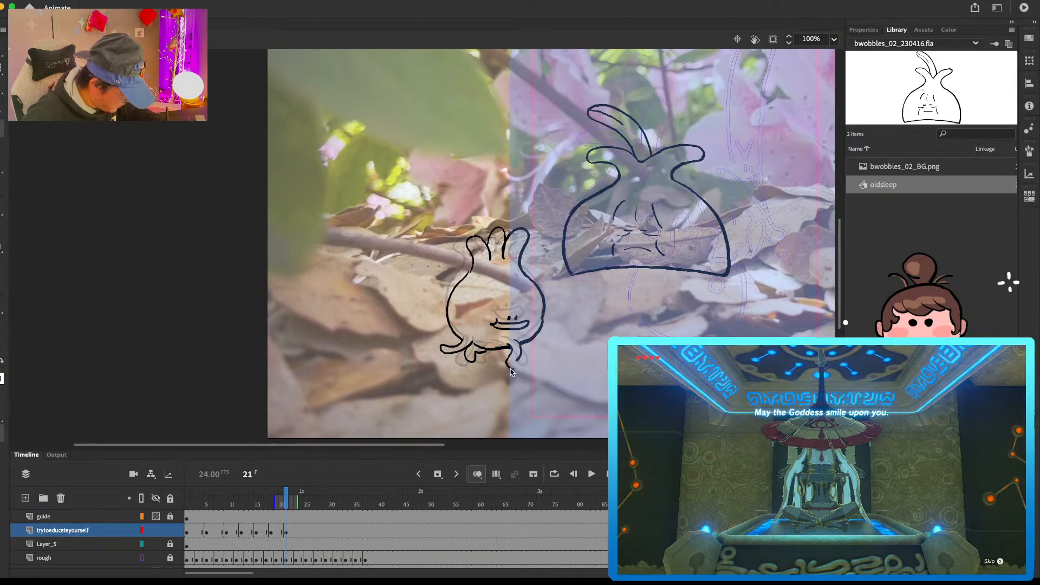
key(comma)
key(period)
key(comma)
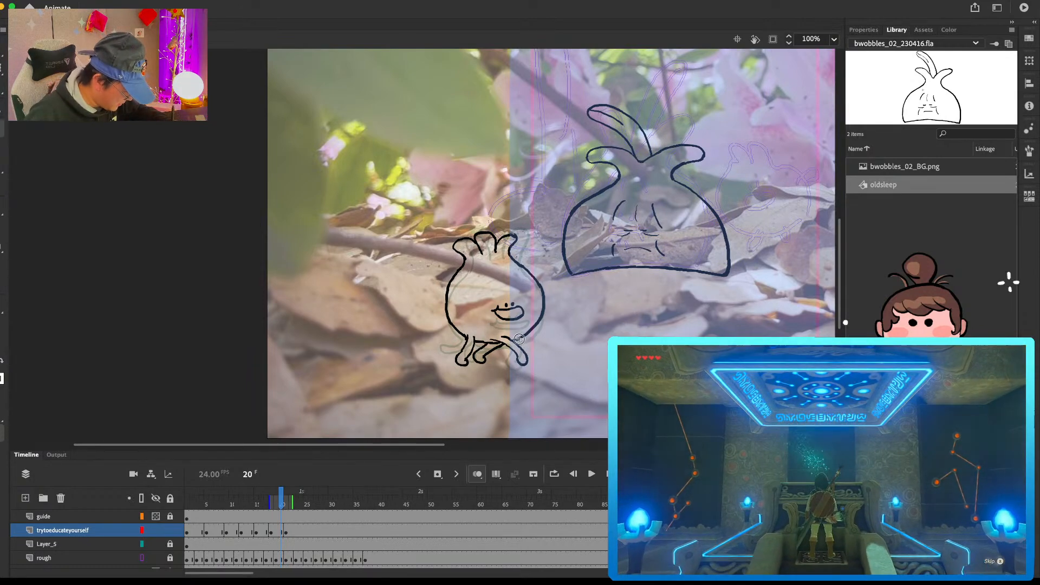
key(period)
key(period)
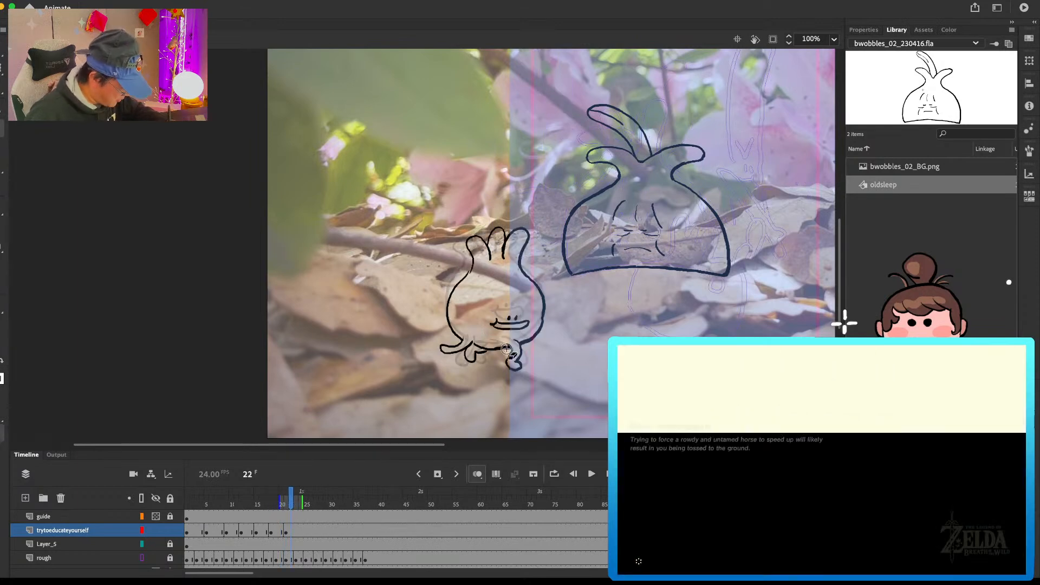
Step: Insert blank keyframes at frames 24 and 27 and paste the walk's first pose in place on frame 27
key(period)
key(period)
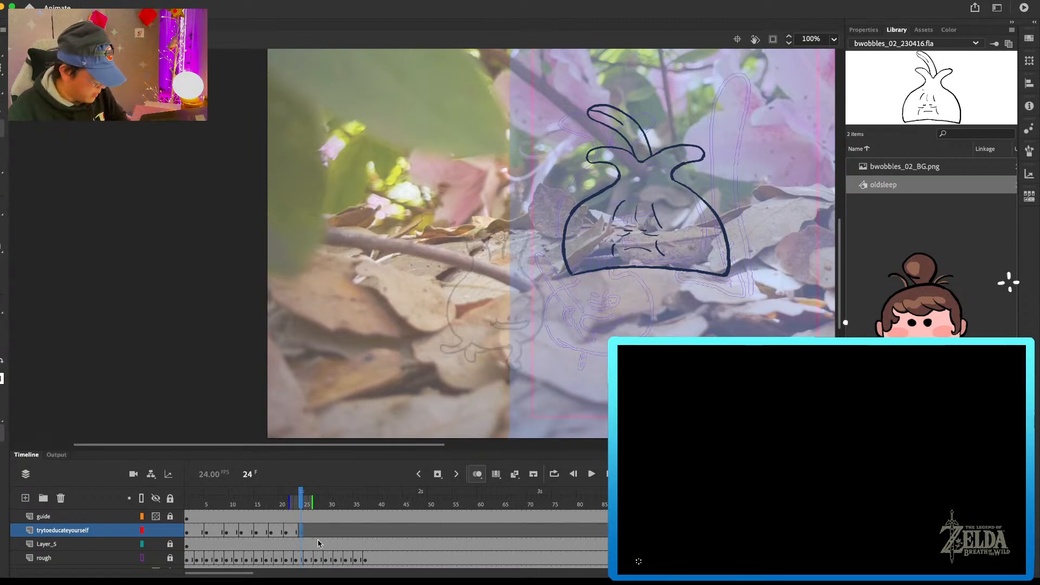
click(199, 533)
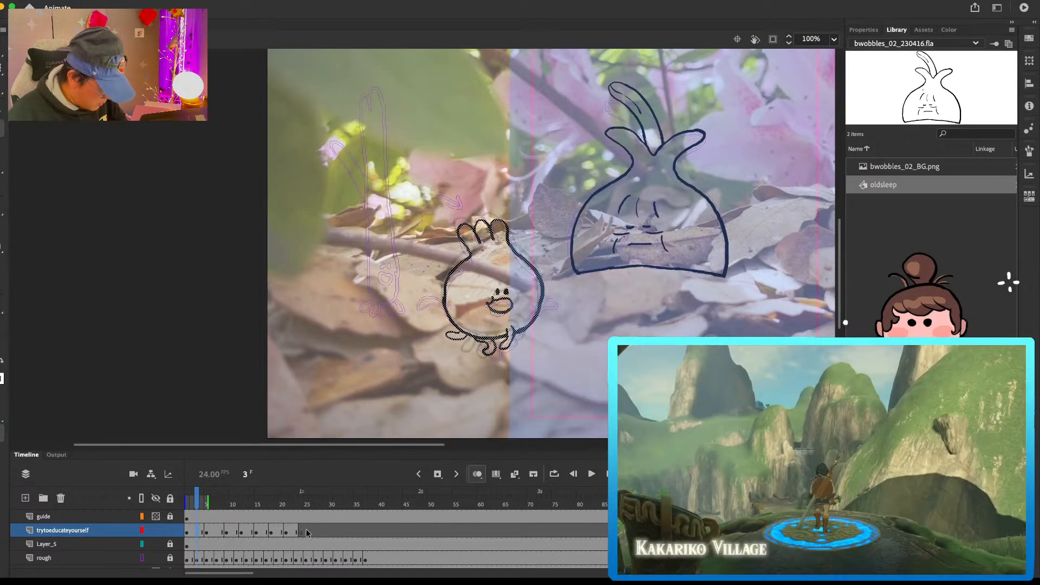
click(305, 539)
click(310, 532)
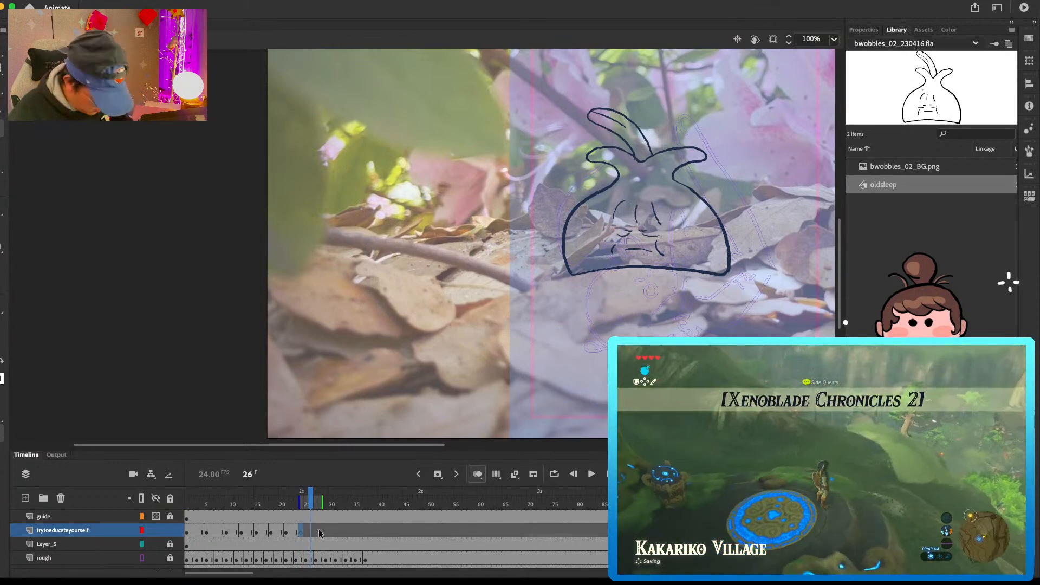
key(.)
key(F7)
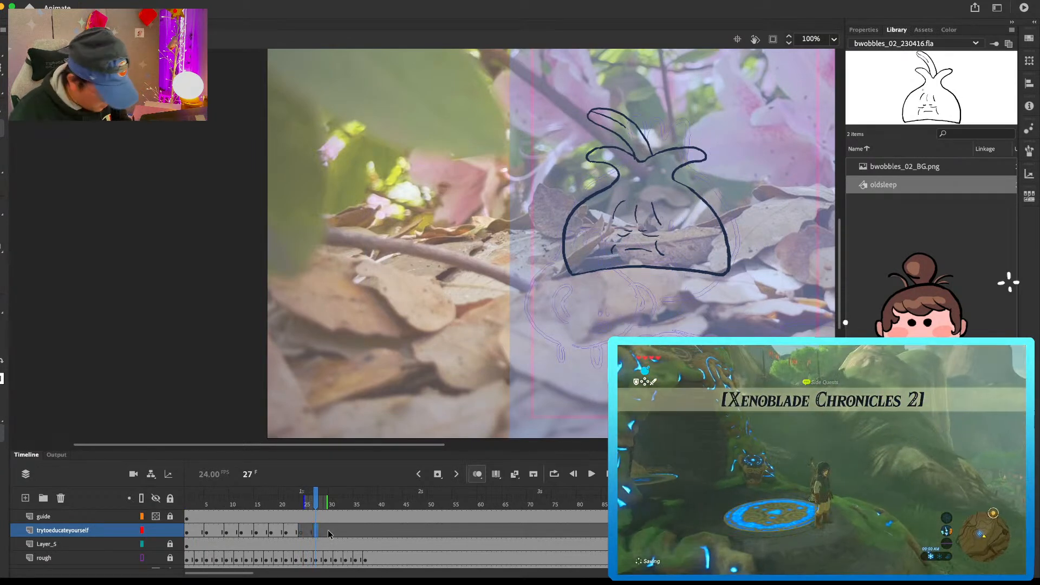
key(super+shift+v)
Step: Draw the front leg and foot on frame 24, flipping between the frame 21 and frame 27 poses for reference
click(301, 531)
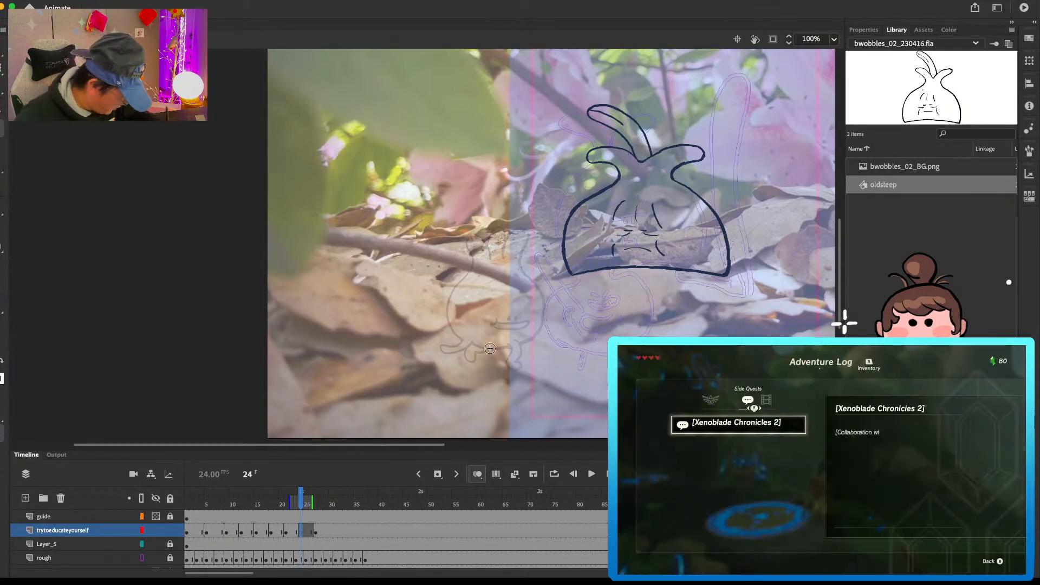
drag(496, 344, 488, 360)
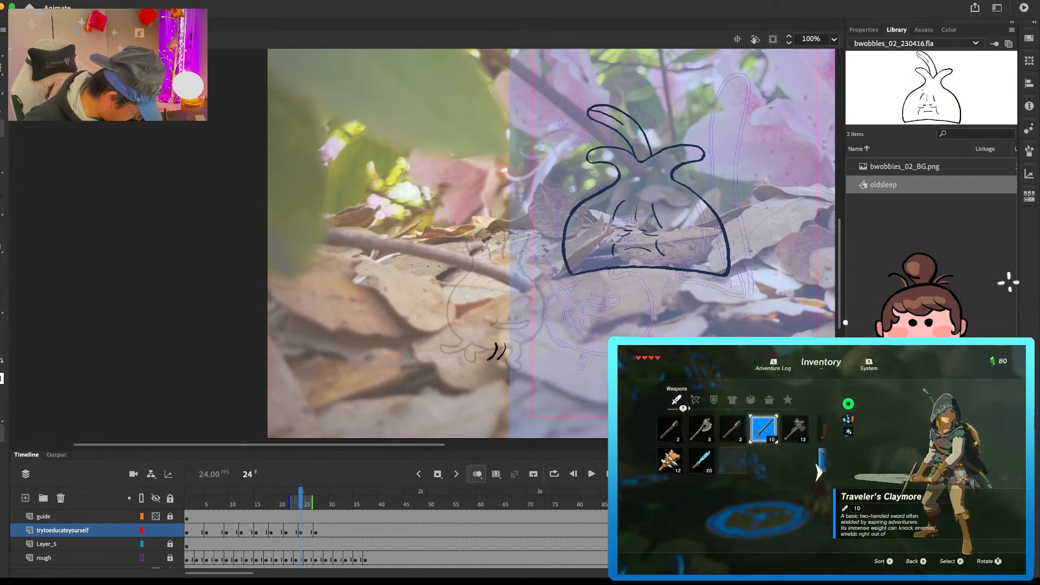
key(period)
key(period)
key(period)
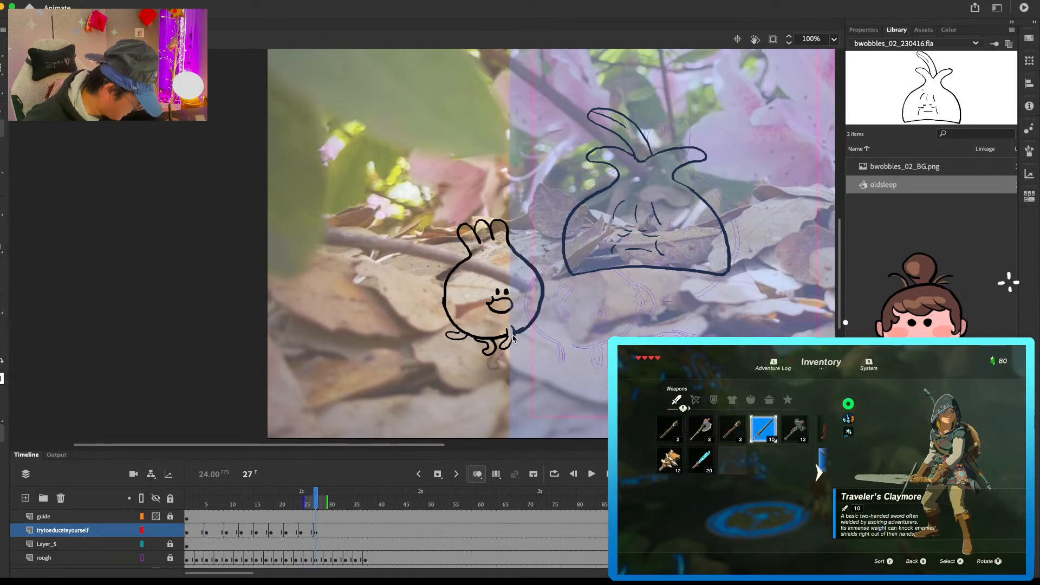
key(comma)
key(comma)
key(comma)
key(comma)
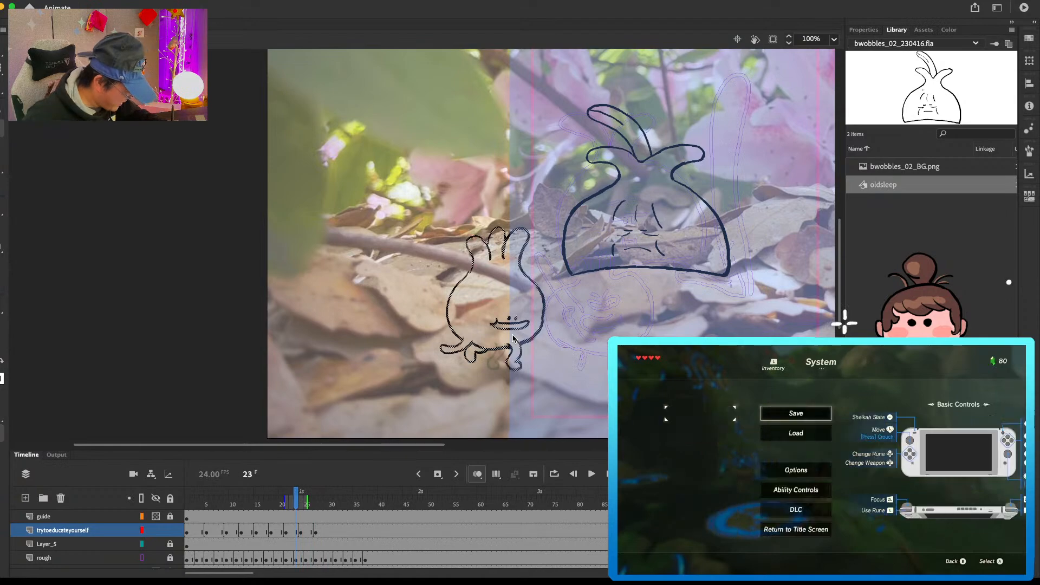
key(period)
mouse_move(501, 342)
mouse_down()
mouse_move(502, 365)
mouse_move(509, 341)
mouse_up()
key(comma)
key(period)
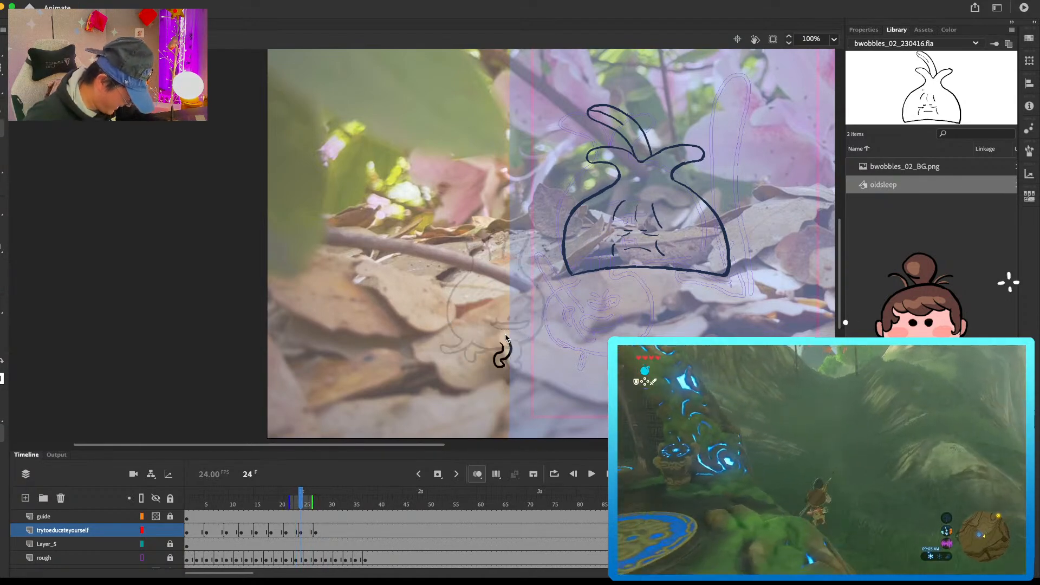
Step: Draw the middle leg and the lower right curve of the body on the frame 24 bulb, flipping against the frame 27 pose
key(period)
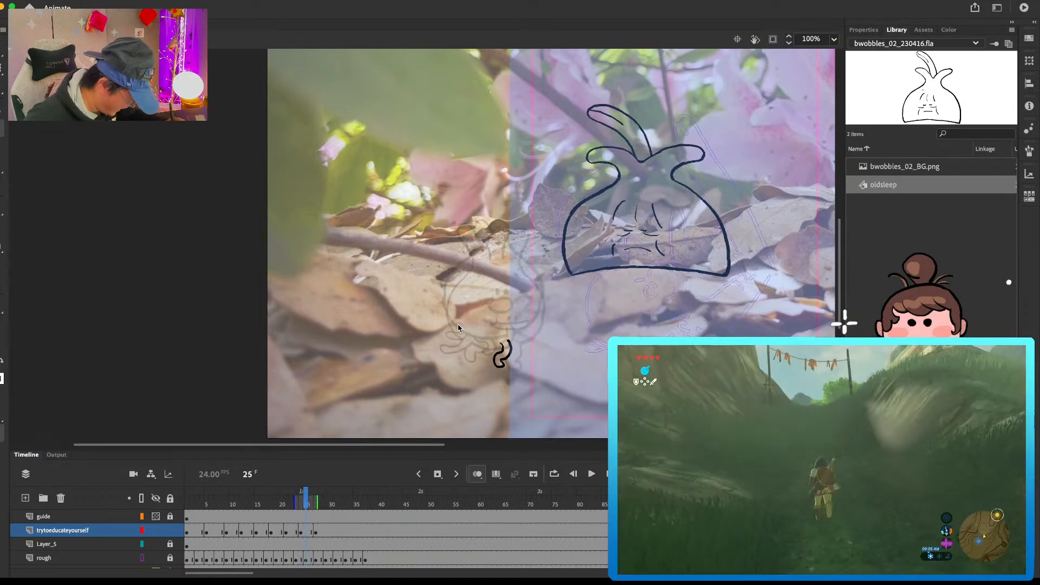
key(period)
drag(469, 338, 504, 342)
key(comma)
key(period)
key(comma)
key(period)
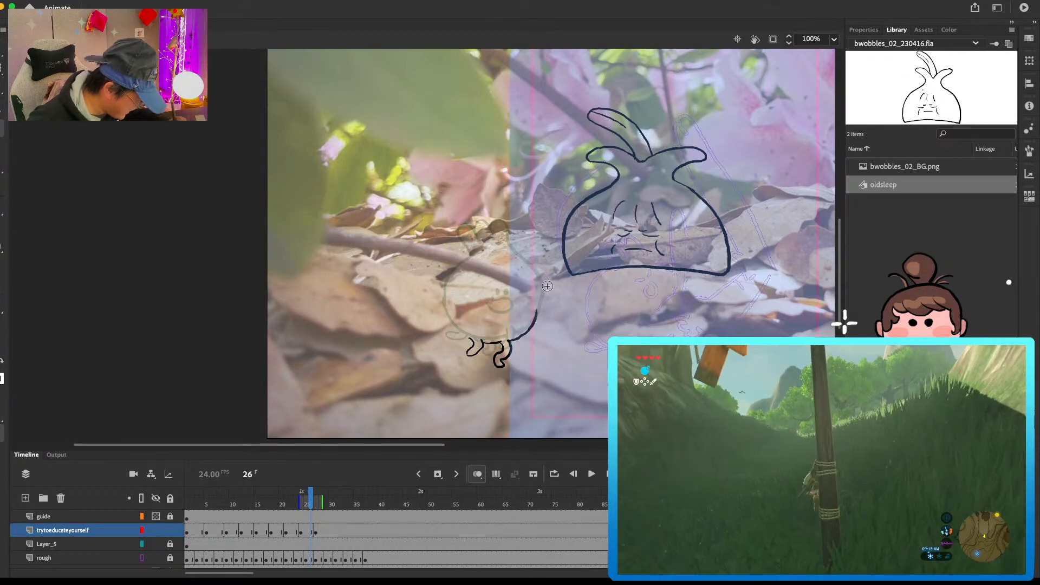
key(comma)
Step: Draw the eyes and wide mouth on the frame 24 bulb and rework its lower right body edge
mouse_move(507, 313)
mouse_down()
mouse_move(524, 316)
mouse_move(510, 326)
mouse_move(526, 317)
mouse_up()
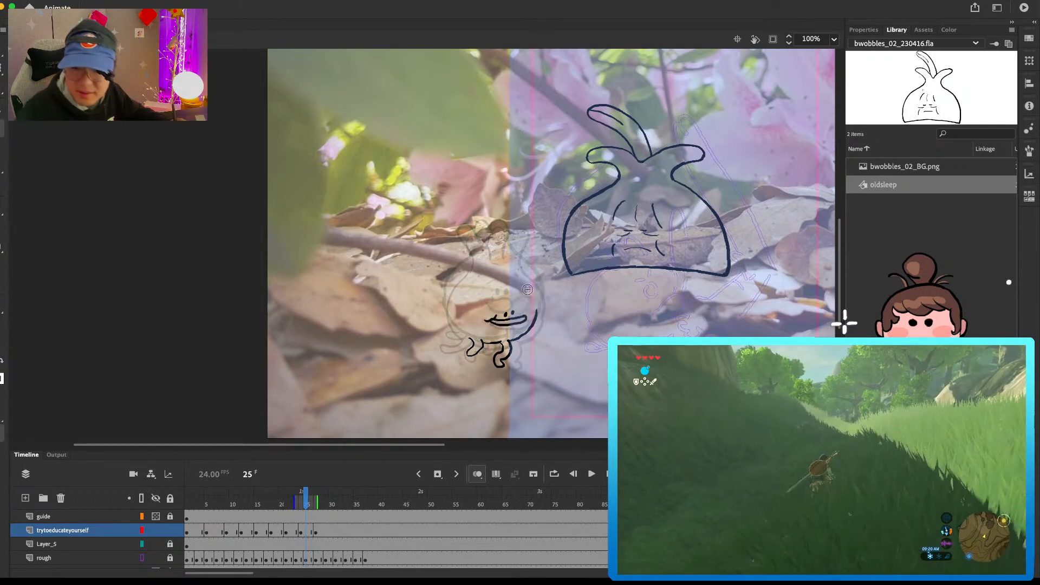
key(e)
drag(537, 309, 530, 331)
key(b)
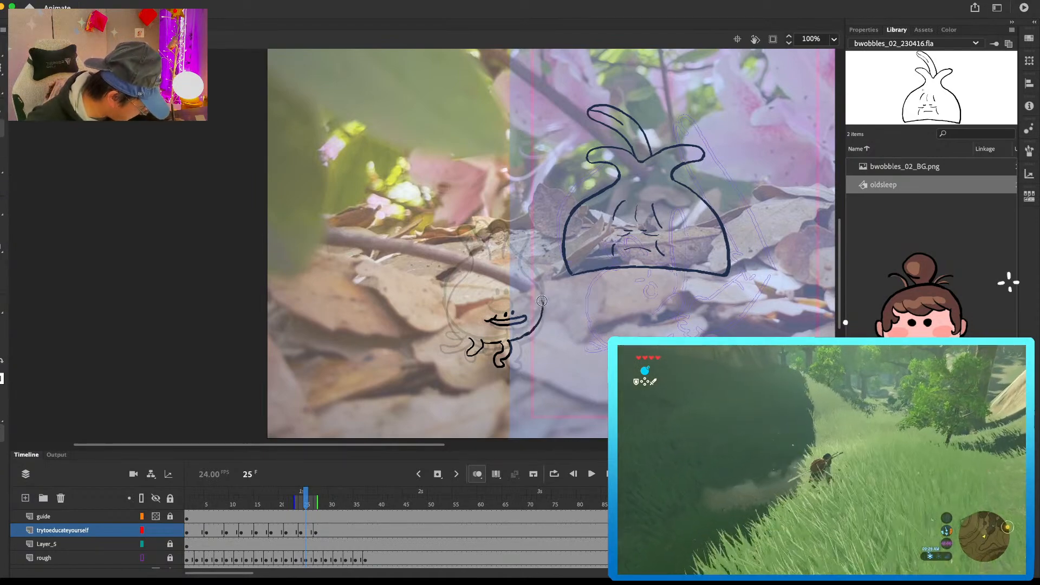
Step: Draw the right side, the neck and the rounded sprout tips of the frame 24 bulb, cleaning up strokes along the way
drag(521, 265, 500, 236)
key(b)
mouse_move(514, 238)
mouse_down()
mouse_move(506, 226)
mouse_move(513, 232)
mouse_move(495, 243)
mouse_up()
key(e)
key(b)
key(b)
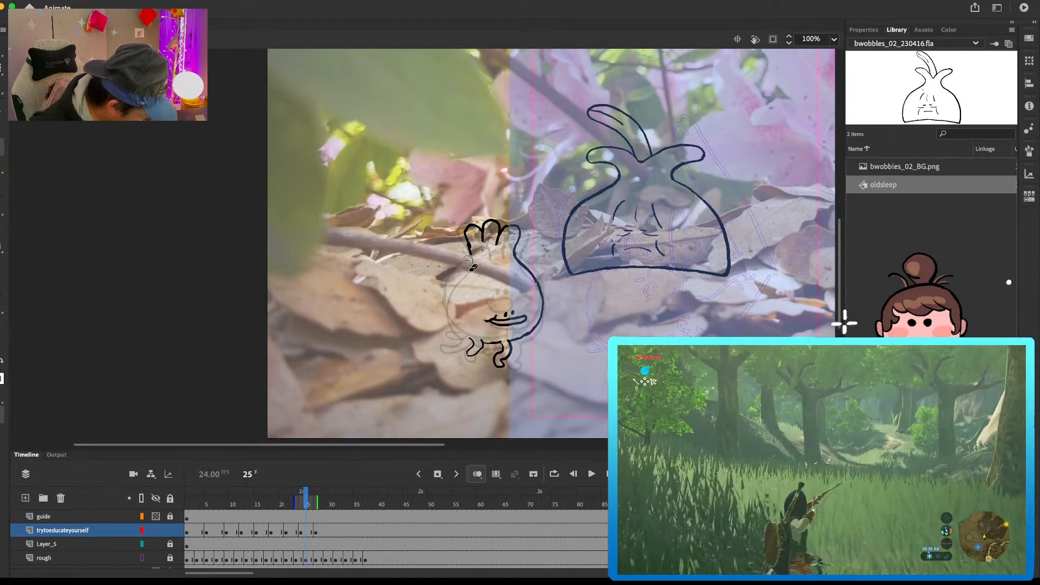
Step: Close the frame 24 bulb's outline down its left side and flip between the neighbouring poses to compare
mouse_move(464, 270)
mouse_down()
mouse_move(443, 303)
mouse_move(463, 335)
mouse_up()
key(comma)
key(comma)
key(comma)
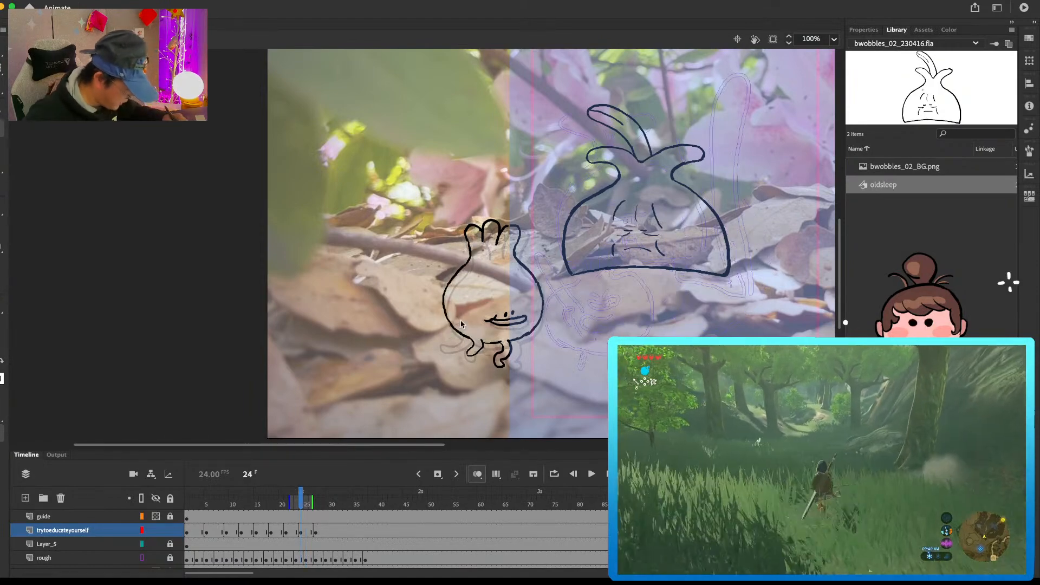
key(period)
key(period)
key(period)
key(comma)
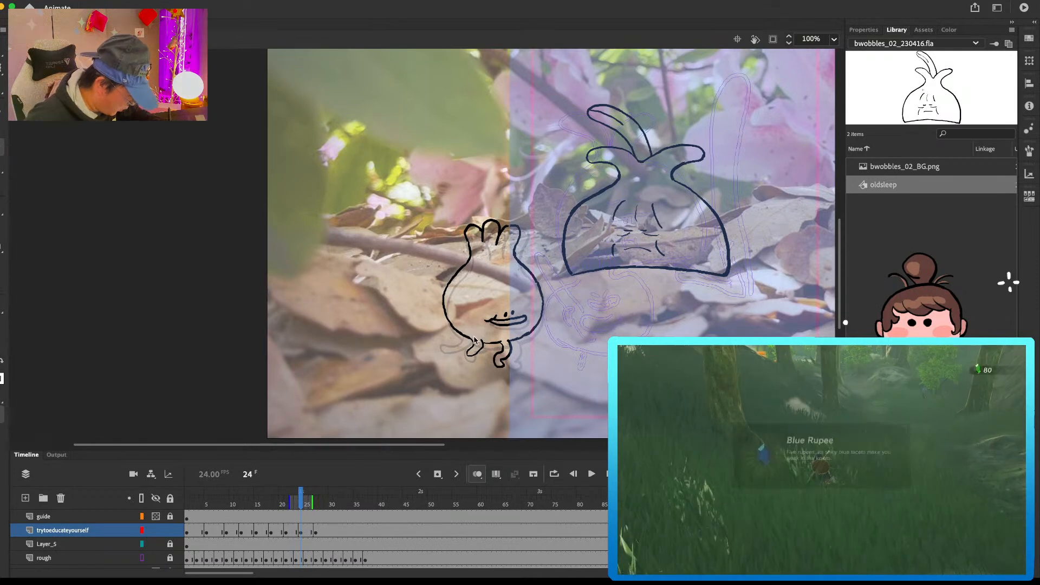
Step: Draw the rear leg stretched out behind the frame 24 bulb, using the frame 27 and earlier poses for comparison
click(315, 535)
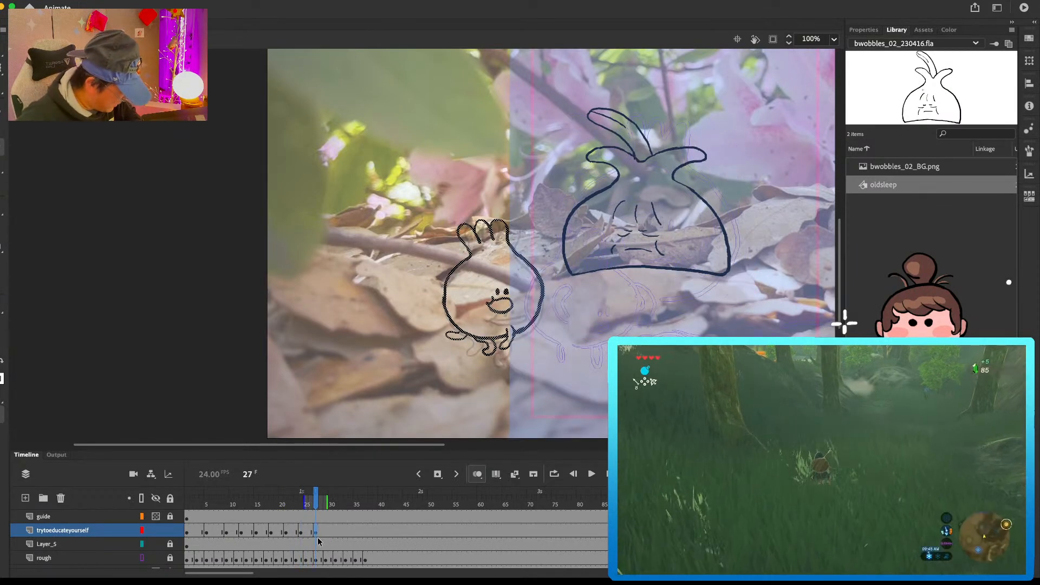
click(301, 532)
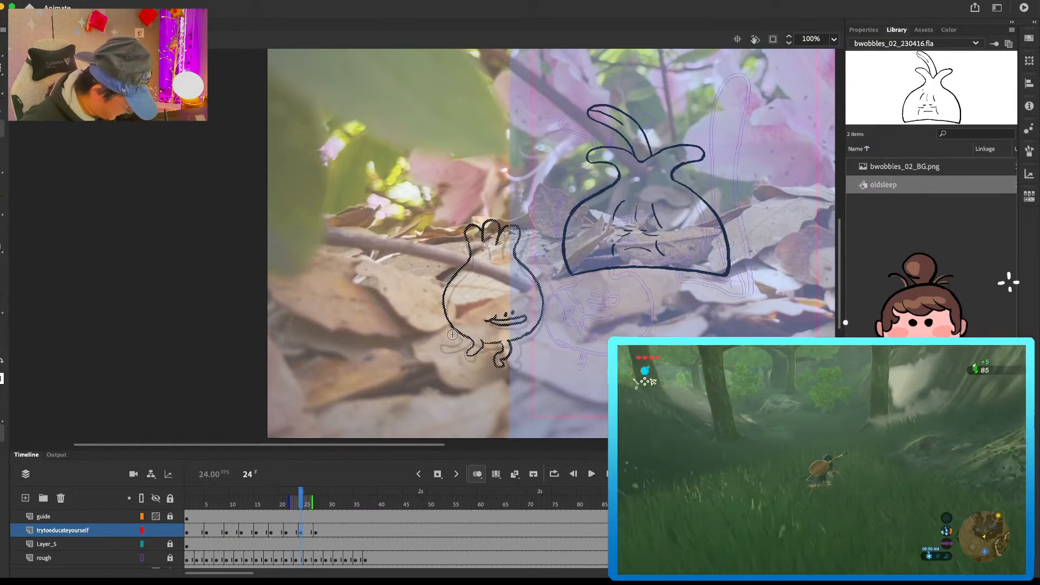
drag(430, 349, 462, 333)
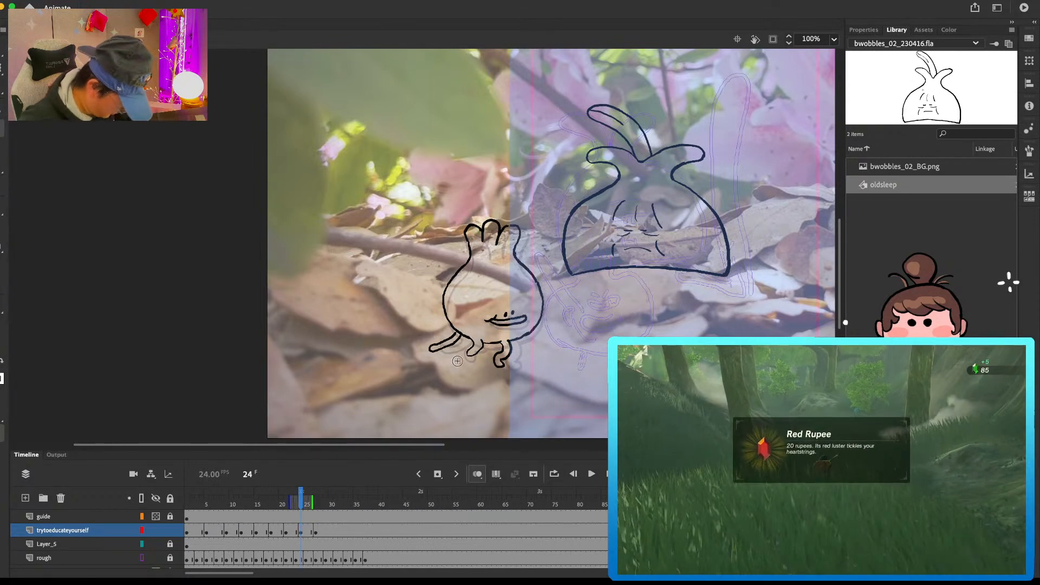
click(286, 534)
key(comma)
key(comma)
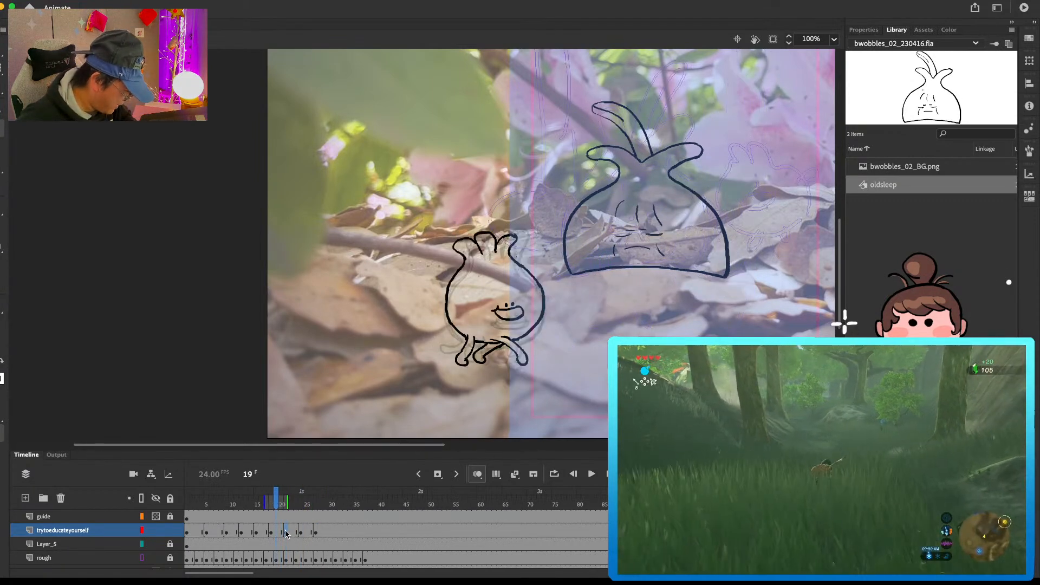
key(period)
key(period)
key(period)
key(period)
key(period)
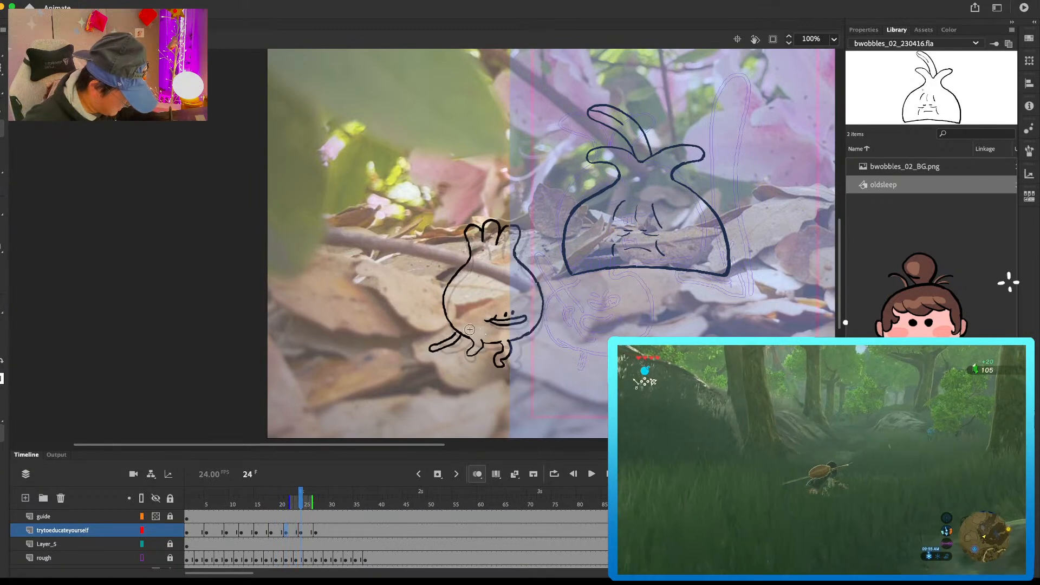
Step: Erase and redraw the rear leg on frame 24, checking it against the pose that follows
drag(453, 337, 440, 348)
key(b)
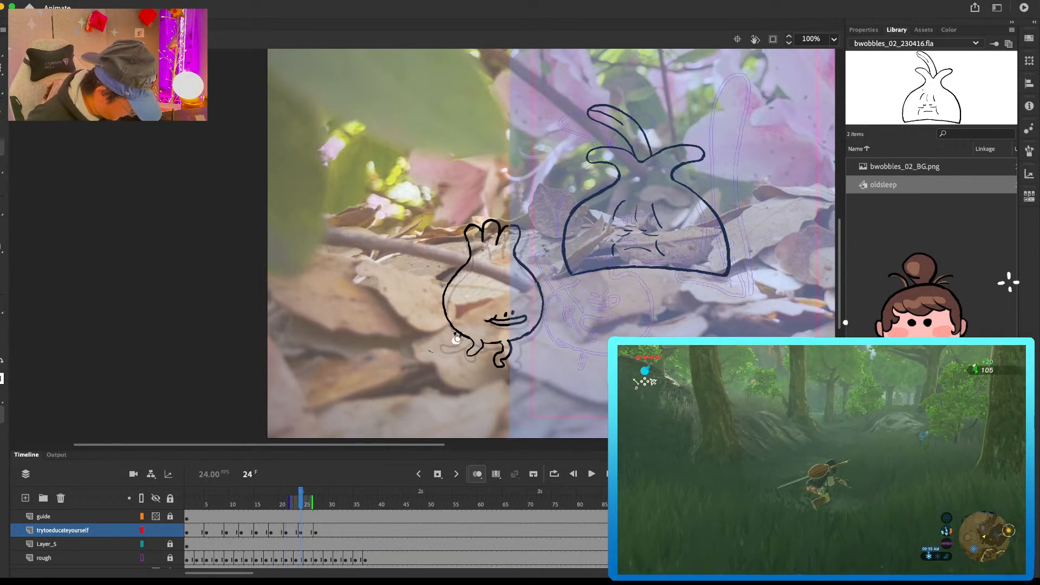
key(super+z)
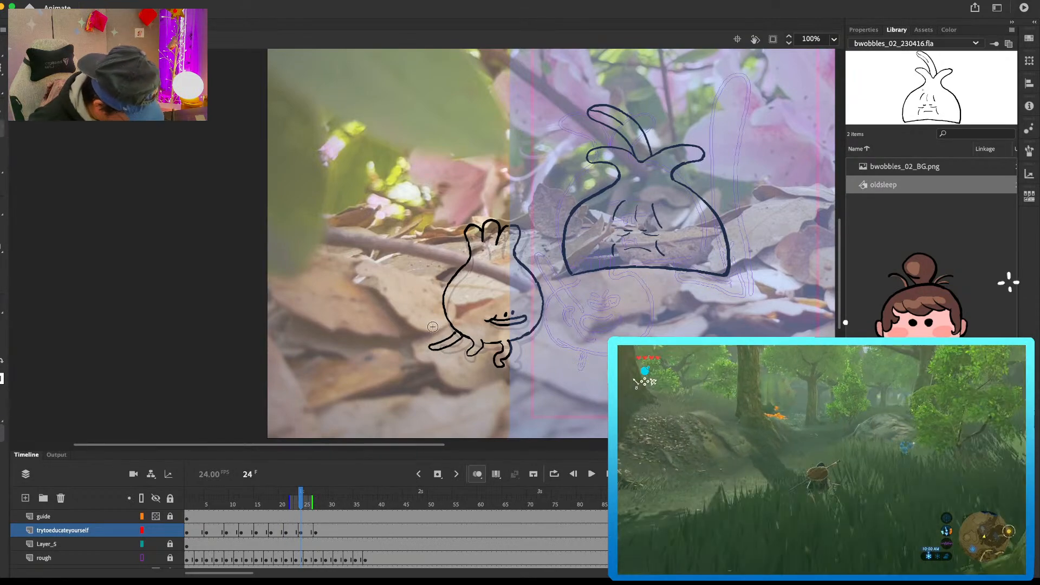
key(period)
key(period)
key(period)
key(period)
key(period)
key(period)
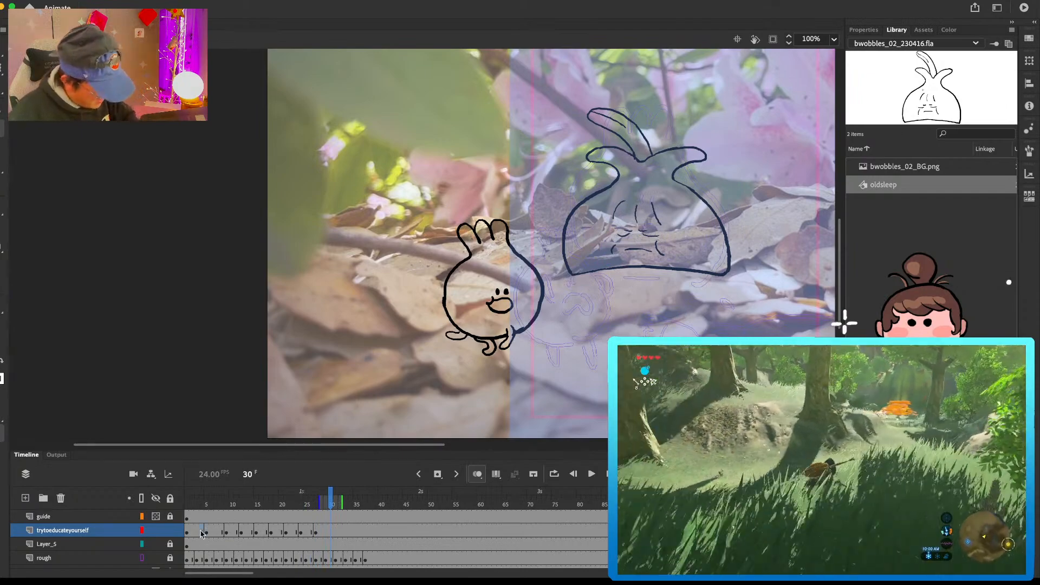
Step: Rework the rear leg on the frame 5 pose with the Eraser and step through the following frames
click(203, 529)
key(period)
key(period)
key(e)
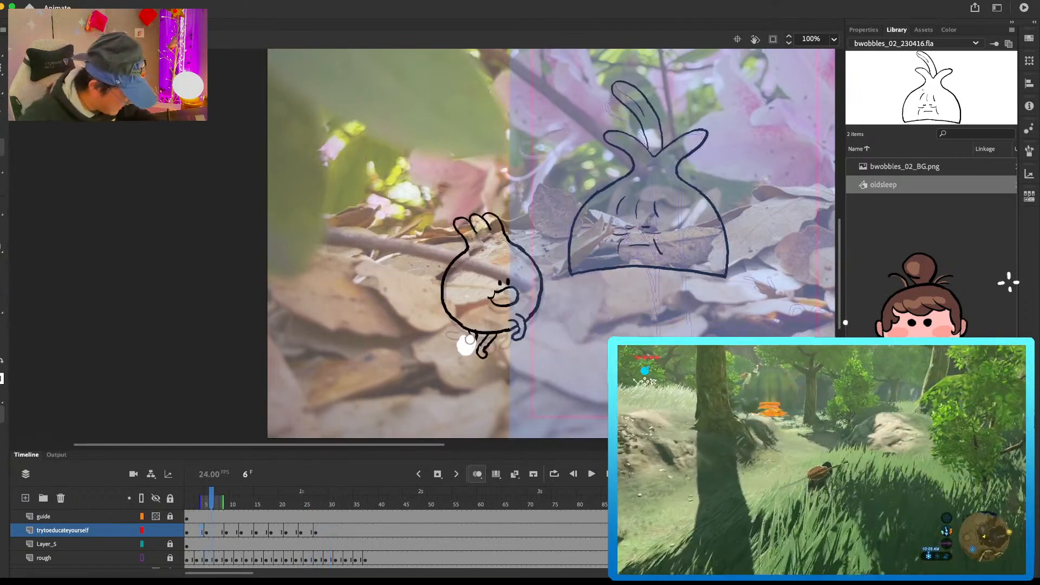
key(period)
key(period)
key(period)
Step: Trim the frames after frame 29 from the trytoeducateyourself layer and play the walk
drag(229, 497, 341, 495)
click(334, 531)
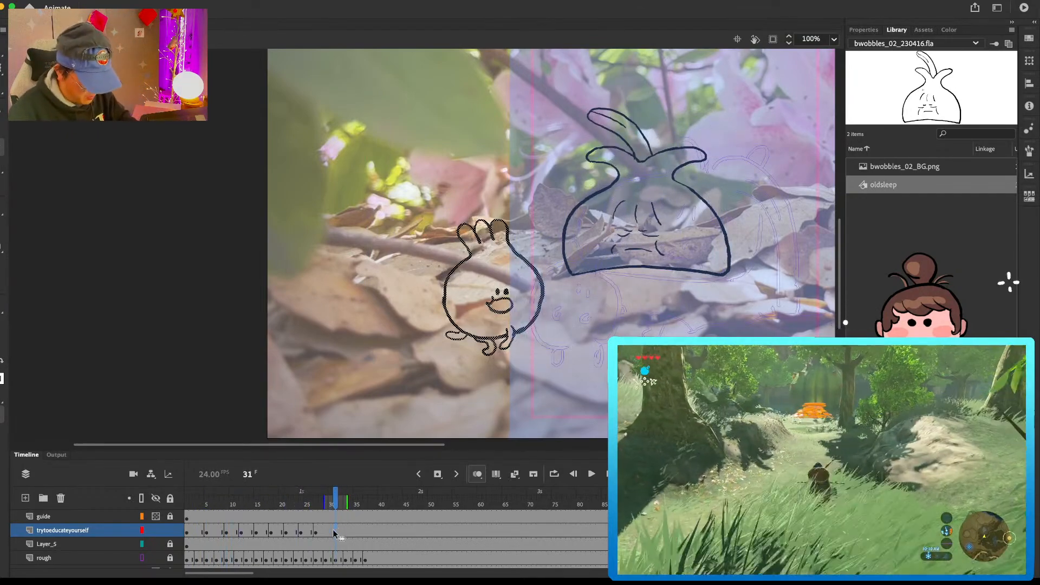
key(Return)
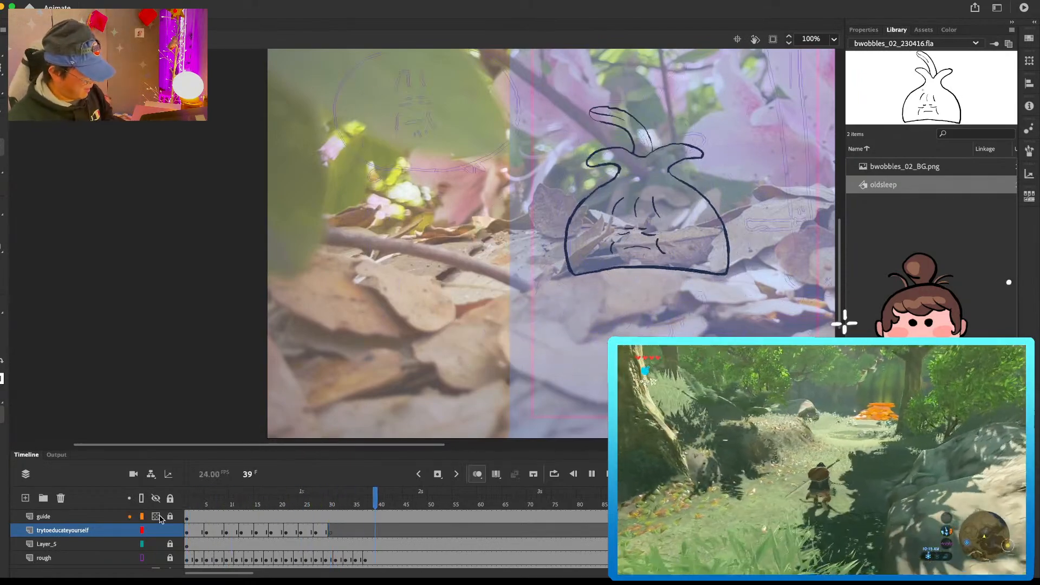
click(204, 503)
Step: Remove the extra held frames at frames 8 and 4 on the trytoeducateyourself layer and play the walk from the start
click(223, 531)
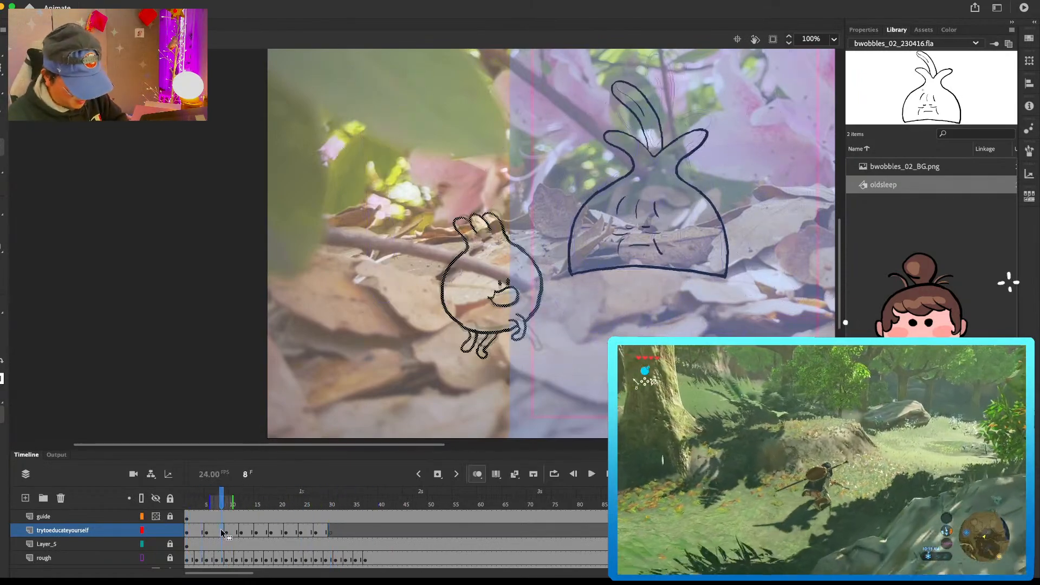
key(shift+F5)
click(201, 531)
key(shift+F5)
drag(203, 503, 158, 499)
key(Return)
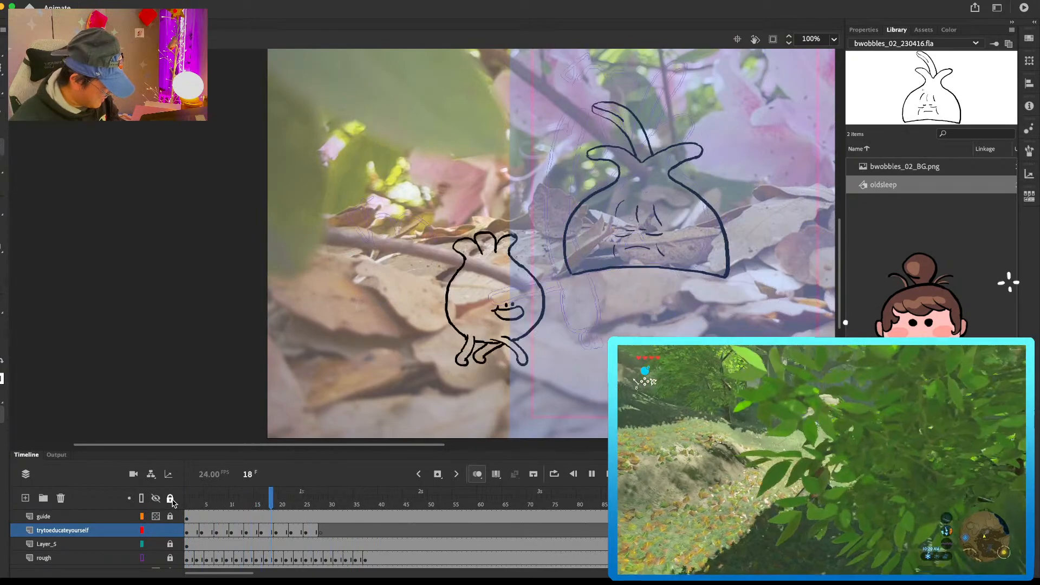
key(Return)
Step: Erase the middle leg on the last walking pose at frame 24 and redraw it tucked close to the front leg
mouse_move(190, 498)
mouse_down()
mouse_move(315, 489)
mouse_move(301, 490)
mouse_up()
mouse_move(482, 341)
mouse_down()
mouse_move(474, 347)
mouse_move(497, 343)
mouse_move(510, 359)
mouse_move(515, 348)
mouse_up()
key(b)
key(e)
key(b)
key(e)
key(b)
key(e)
key(b)
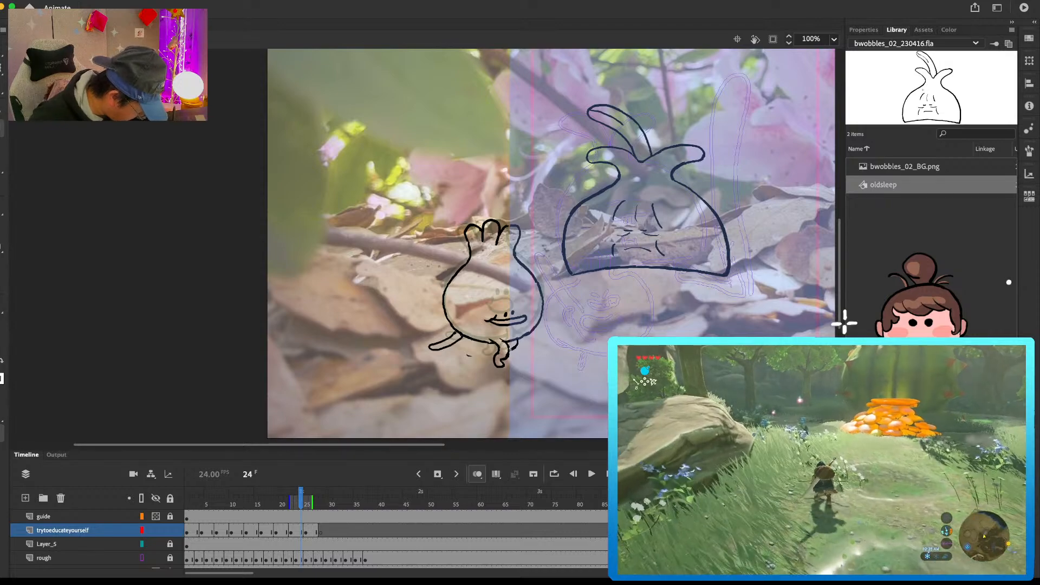
Step: Compare the pose with its neighbours and erase the leftover specks of the old middle leg under the body
key(period)
key(period)
key(period)
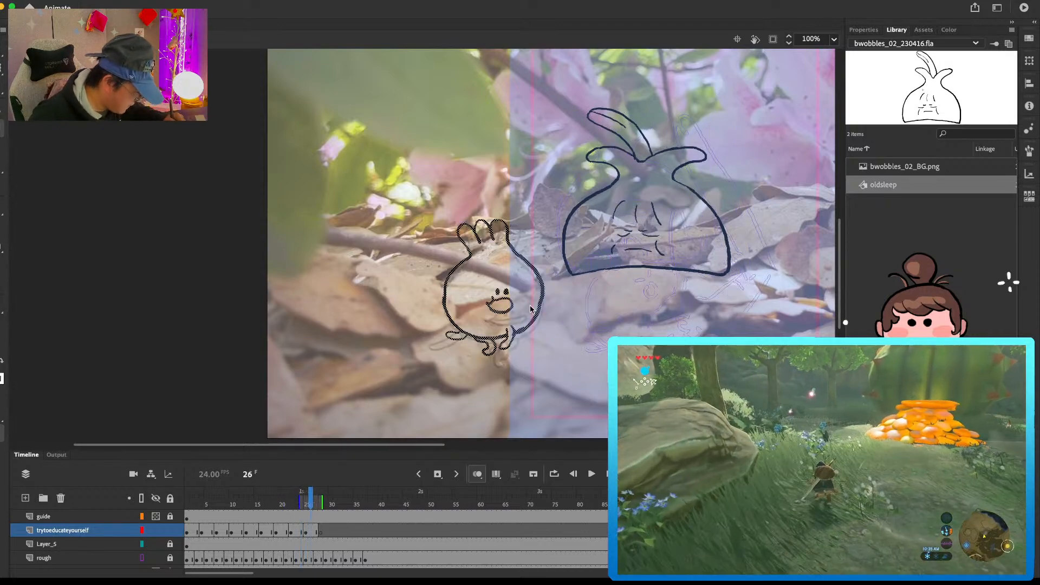
key(comma)
key(comma)
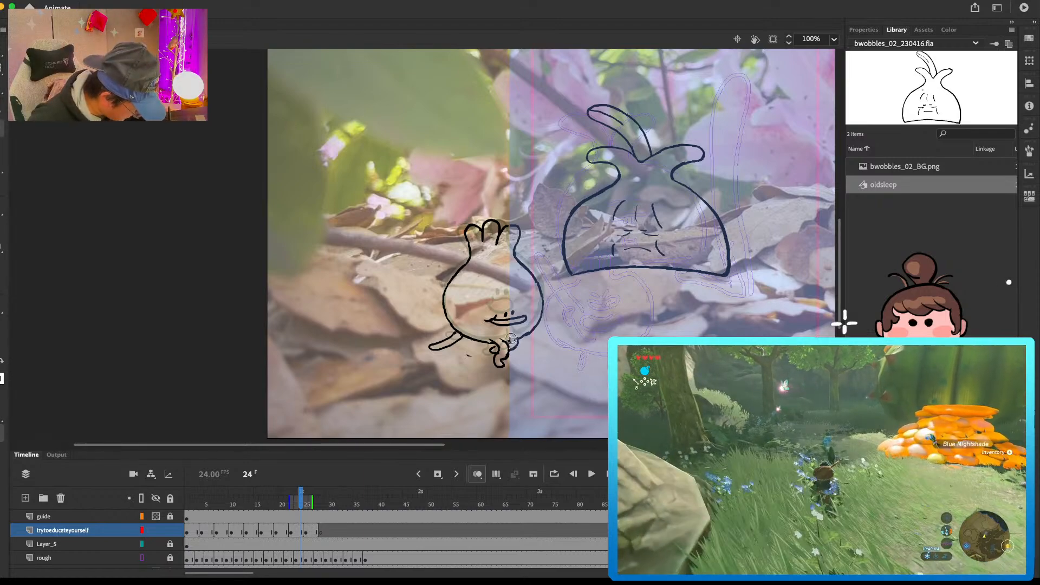
key(comma)
key(comma)
key(comma)
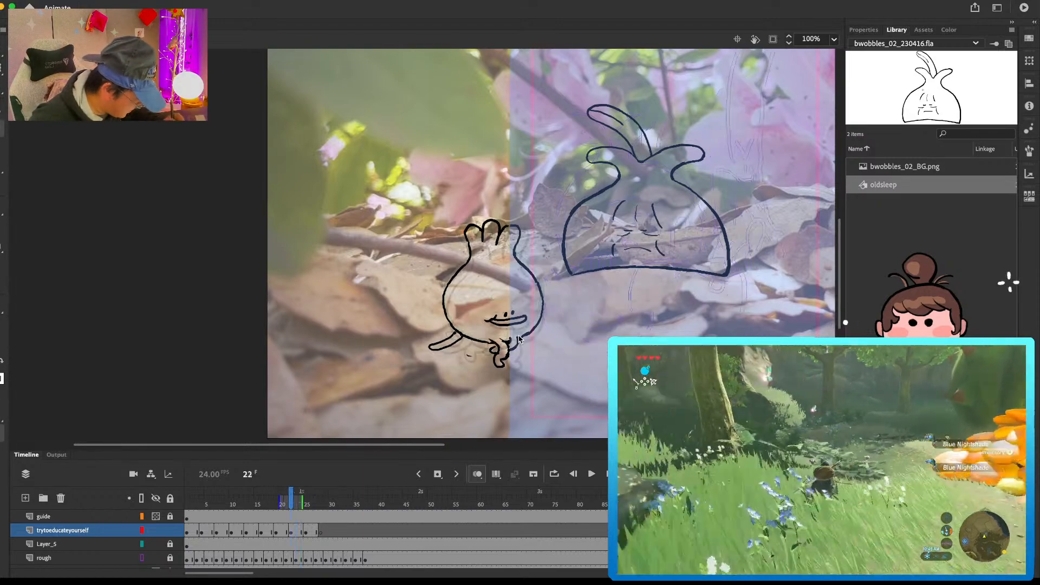
key(e)
mouse_move(474, 355)
mouse_down()
mouse_move(503, 354)
mouse_move(485, 349)
mouse_up()
key(e)
key(b)
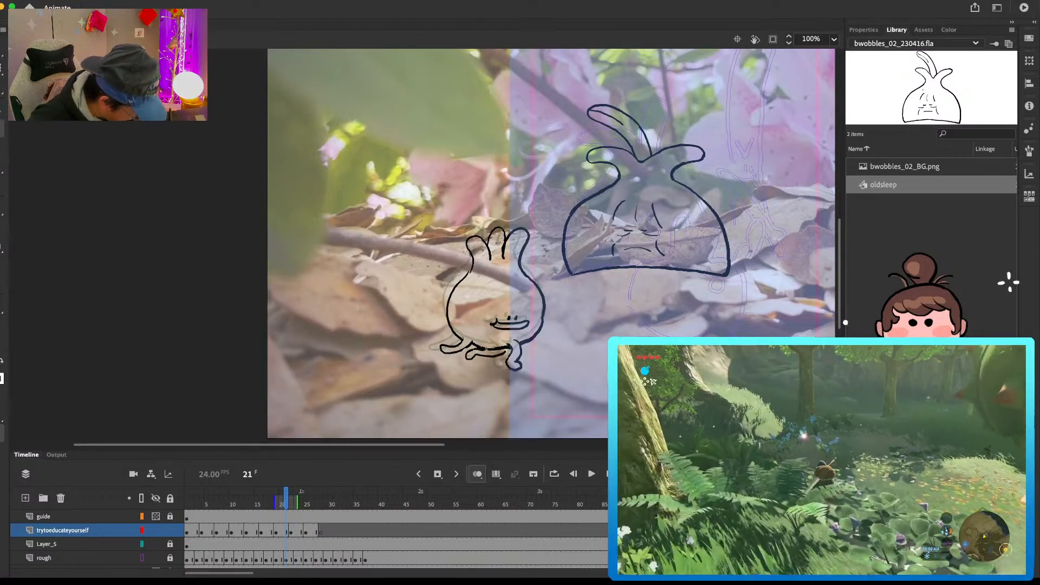
Step: Flip back and forth through the poses between frames 18 and 23 and play the walk to check the leg motion
key(comma)
key(comma)
key(comma)
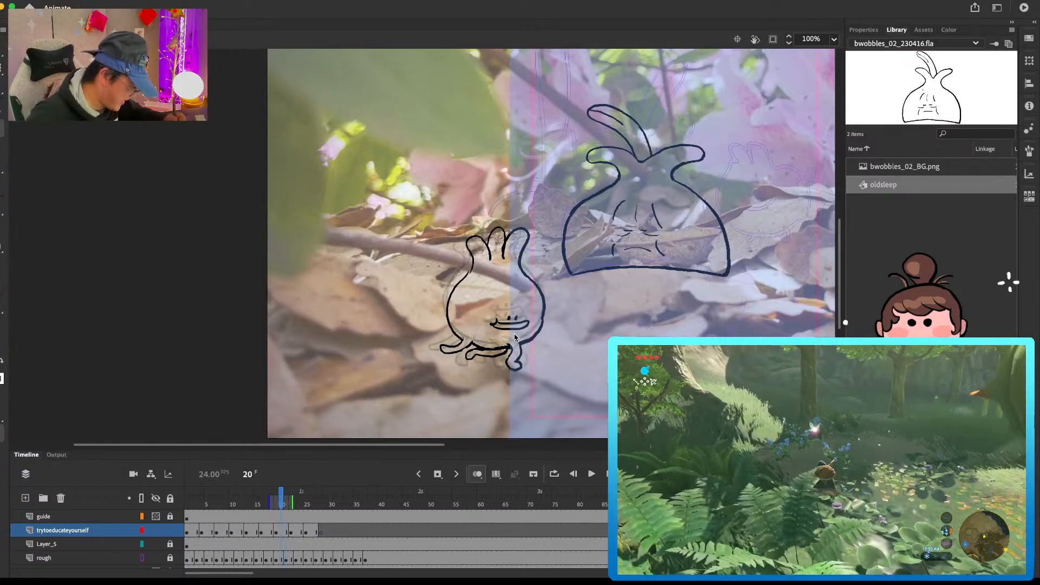
key(period)
key(period)
key(period)
key(period)
key(period)
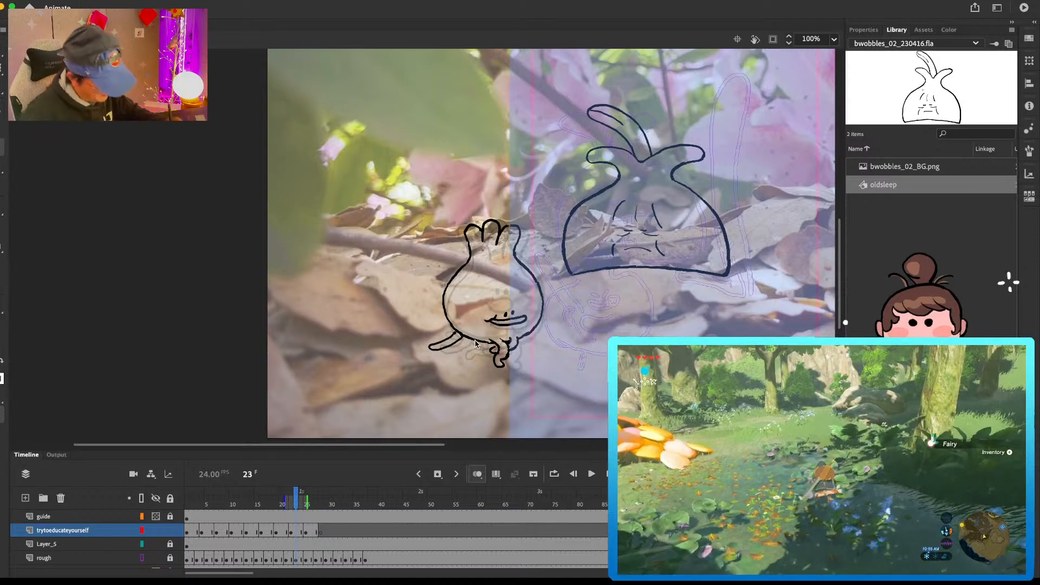
key(comma)
key(comma)
key(comma)
key(comma)
key(comma)
key(comma)
key(period)
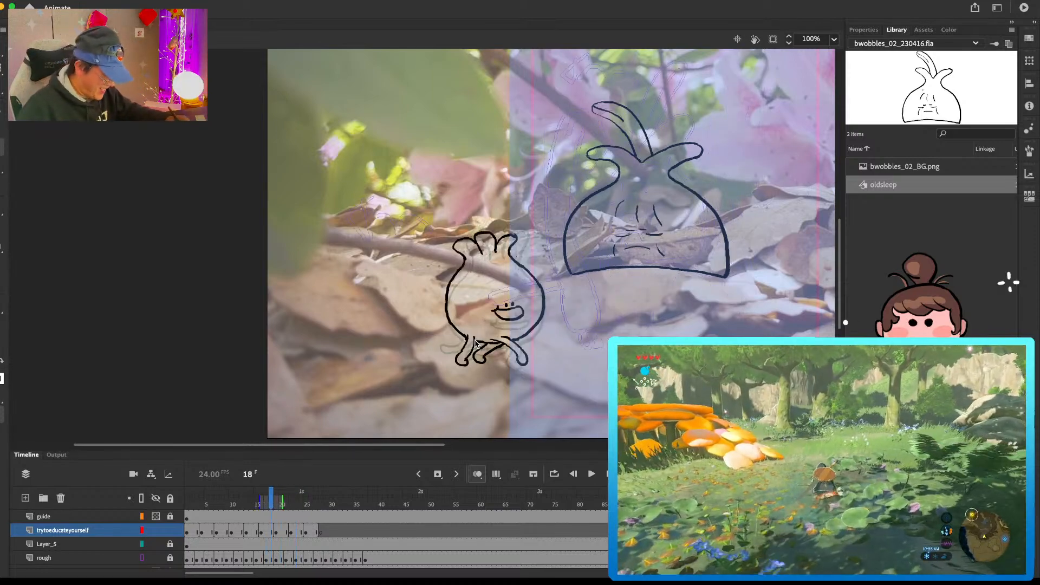
key(period)
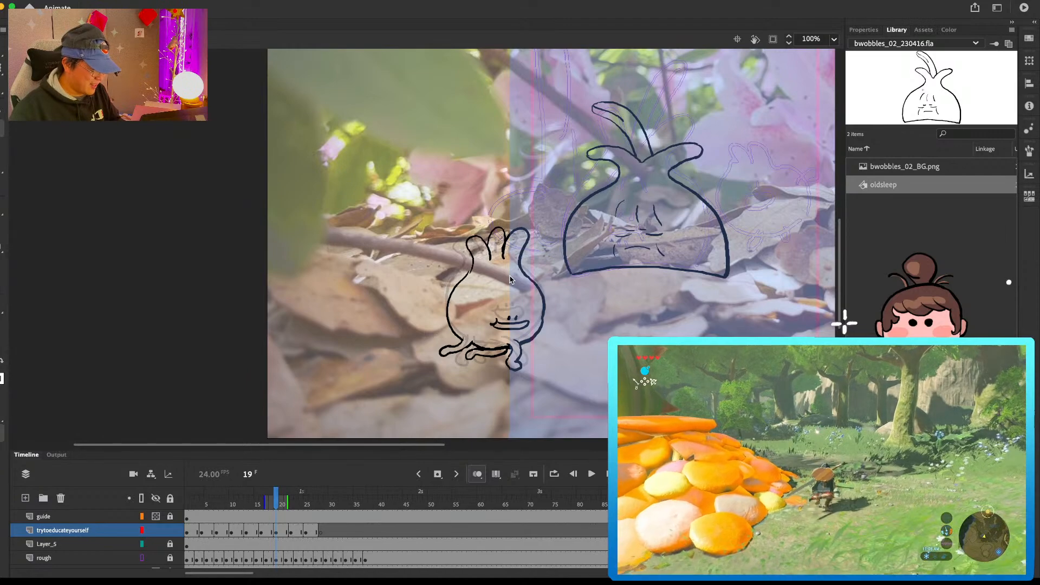
key(period)
key(period)
key(period)
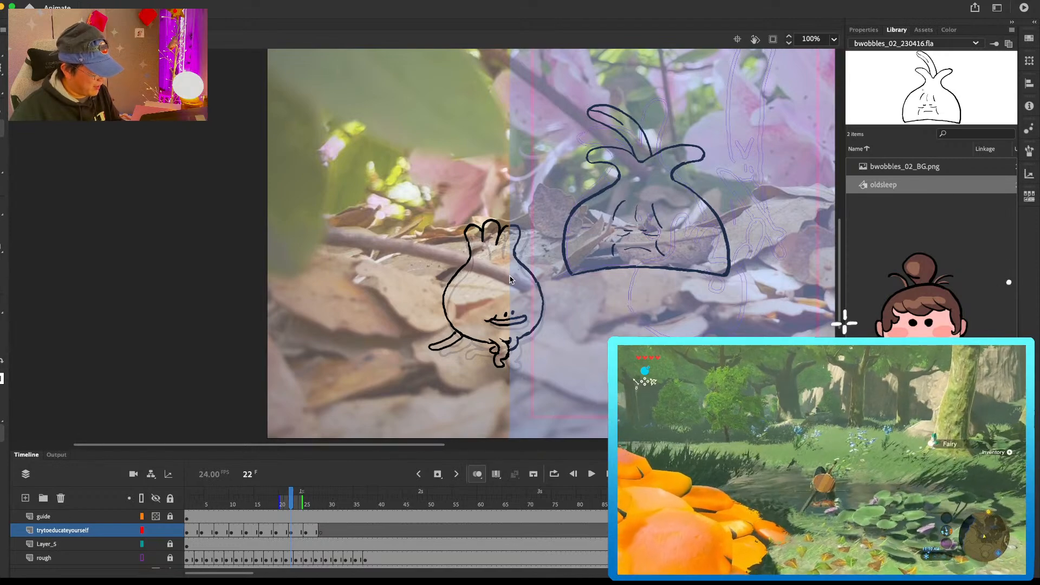
key(Return)
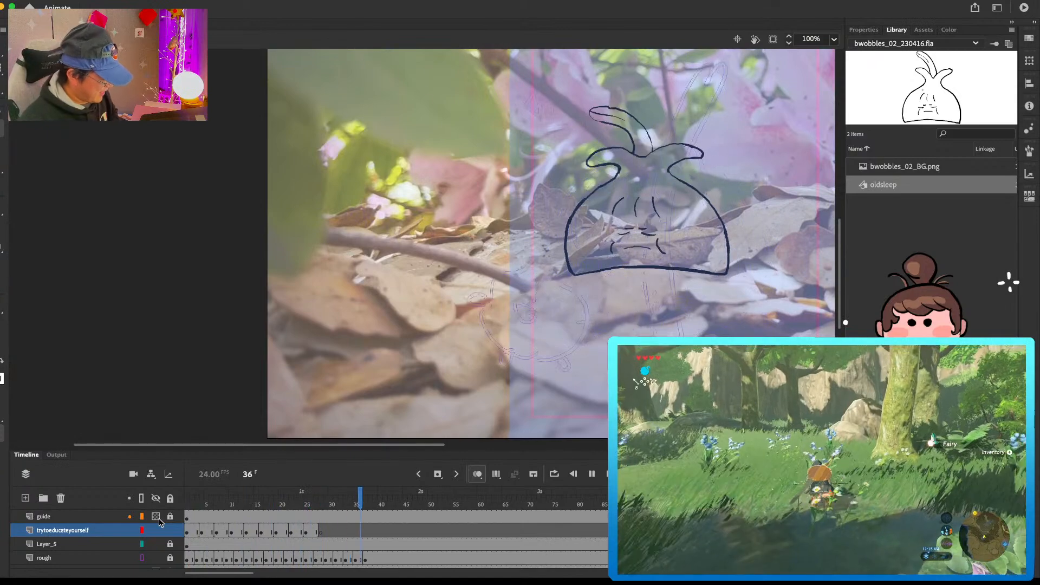
key(Return)
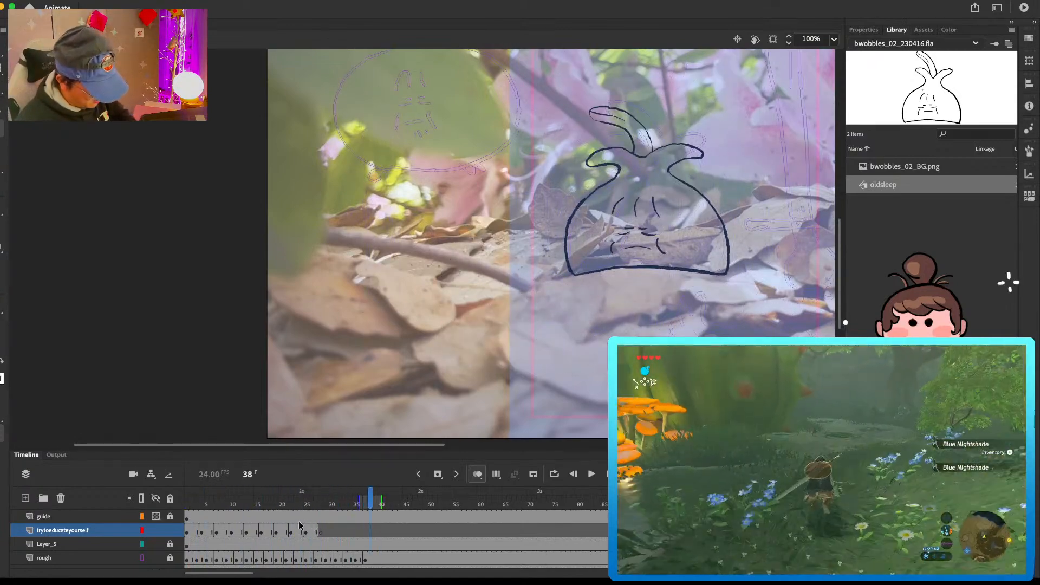
Step: Add a new layer directly above the trytoeducateyourself layer
click(199, 534)
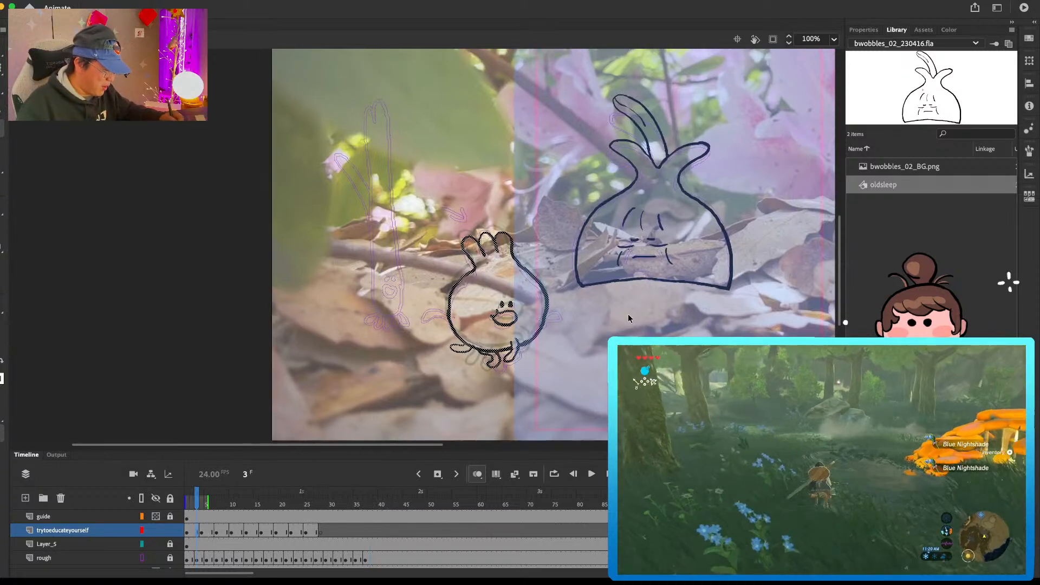
key(super+minus)
scroll(645, 303, up, 2)
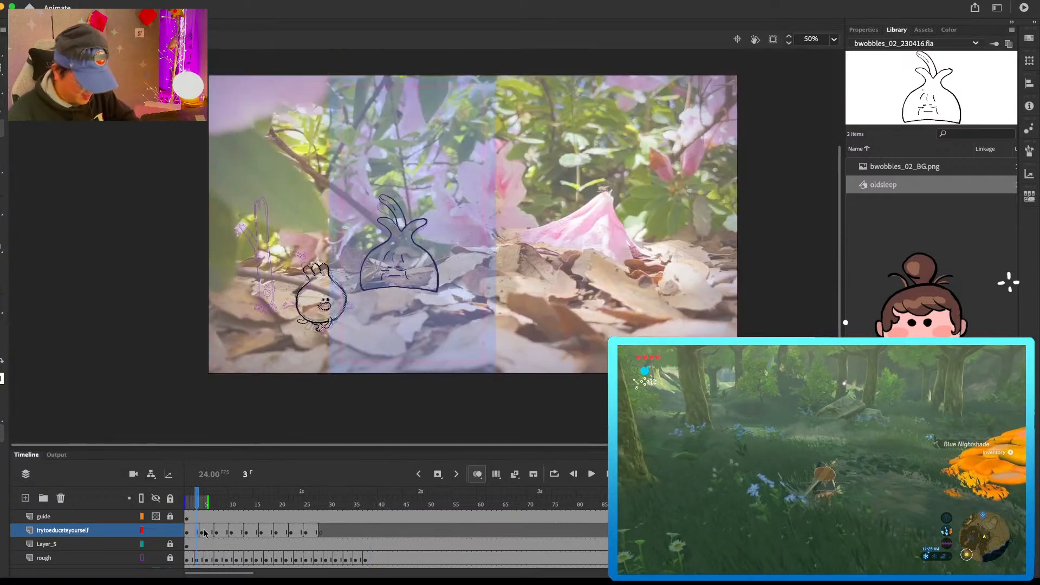
click(25, 498)
scroll(517, 313, up, 2)
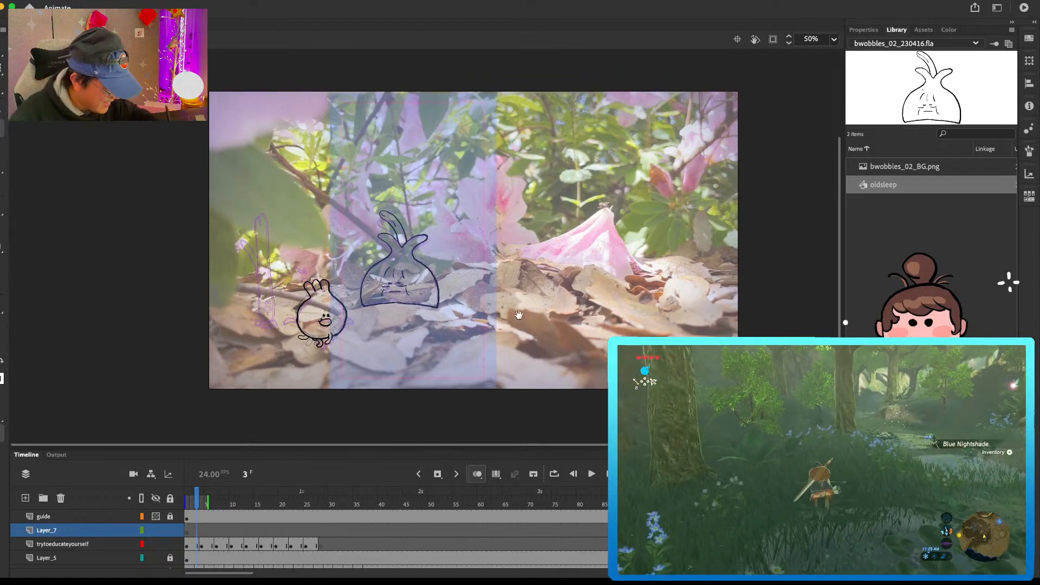
Step: Draw the tall forked leaf, short side leaf and stalk of the spring onion character over the sketch on Layer_7's first keyframe
key(super+equal)
scroll(489, 313, left, 15)
scroll(489, 314, down, 2)
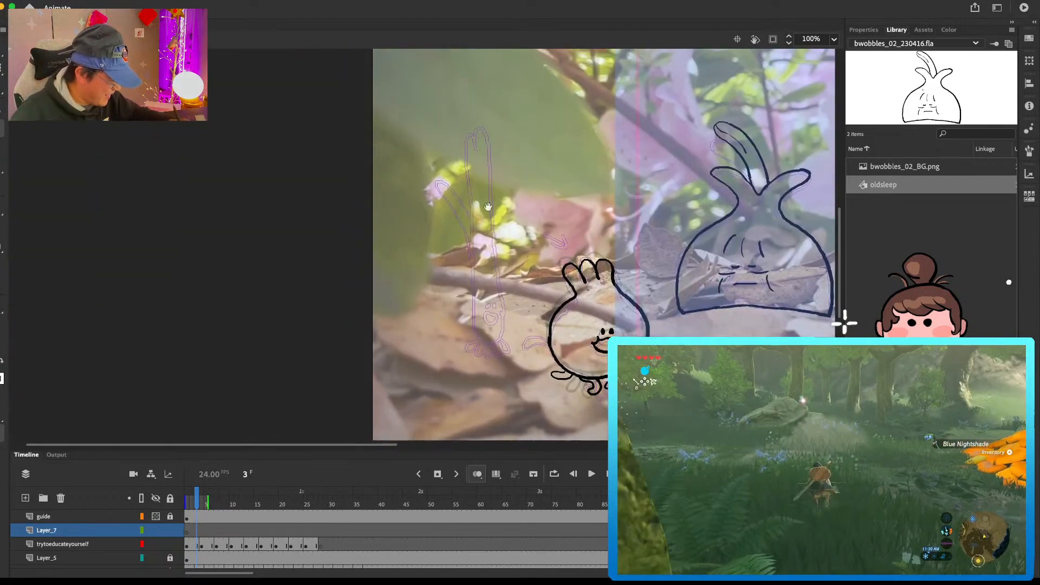
mouse_move(469, 217)
mouse_down()
mouse_move(434, 180)
mouse_move(468, 237)
mouse_move(469, 136)
mouse_move(473, 148)
mouse_up()
key(super+z)
mouse_move(472, 135)
mouse_down()
mouse_move(490, 159)
mouse_move(492, 279)
mouse_up()
mouse_move(471, 230)
mouse_down()
mouse_move(464, 325)
mouse_move(489, 346)
mouse_up()
drag(493, 277, 491, 283)
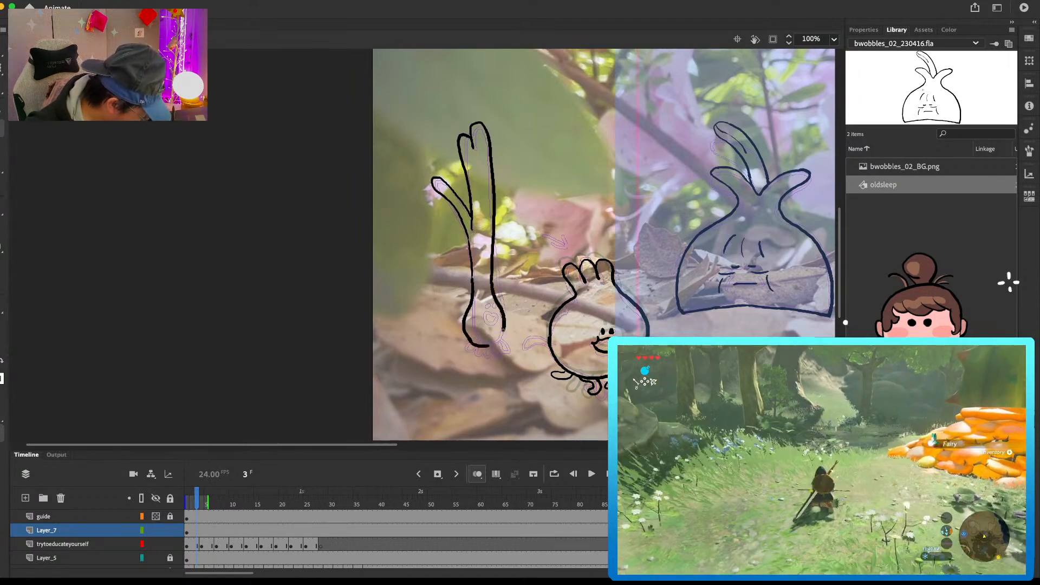
Step: Close the bulb outline of the first spring onion pose and add its small smiling face and root feet
drag(503, 328, 481, 347)
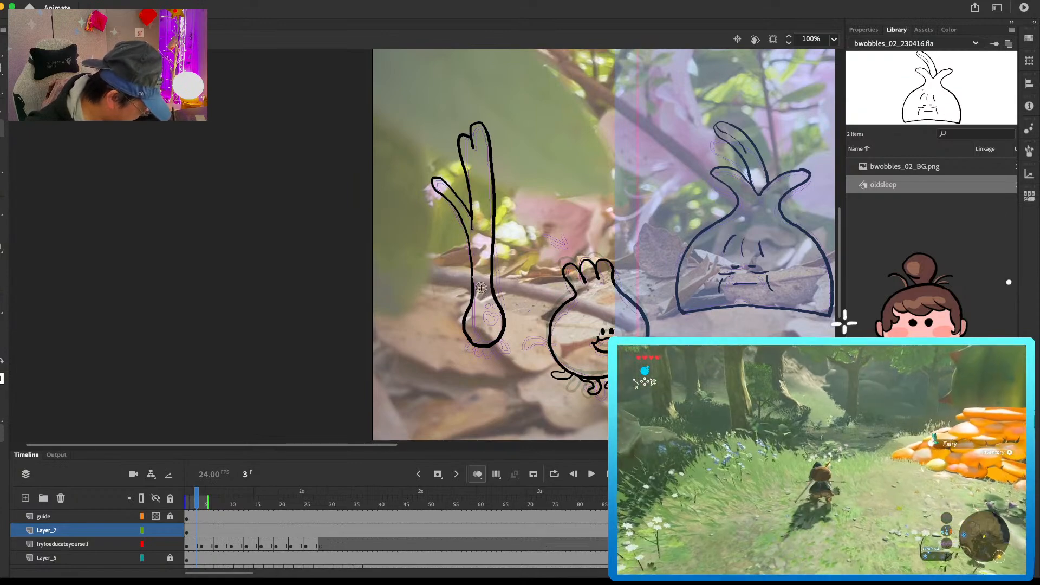
drag(480, 292, 481, 300)
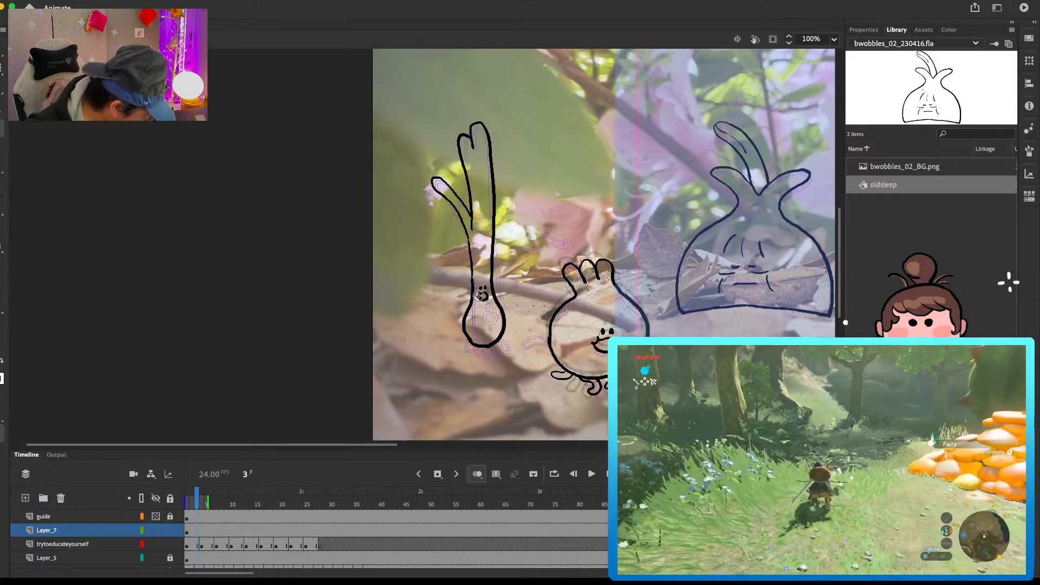
mouse_move(496, 347)
mouse_down()
mouse_move(465, 350)
mouse_move(491, 353)
mouse_up()
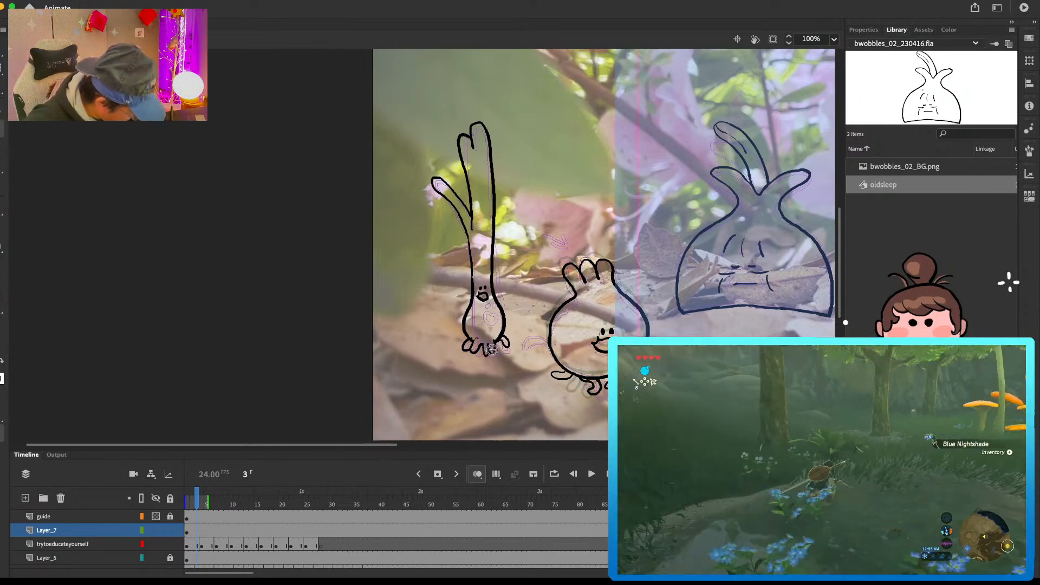
Step: Insert a blank keyframe at frame 5 on Layer_7 and draw the spread root feet and bulb sides of the second pose
click(203, 530)
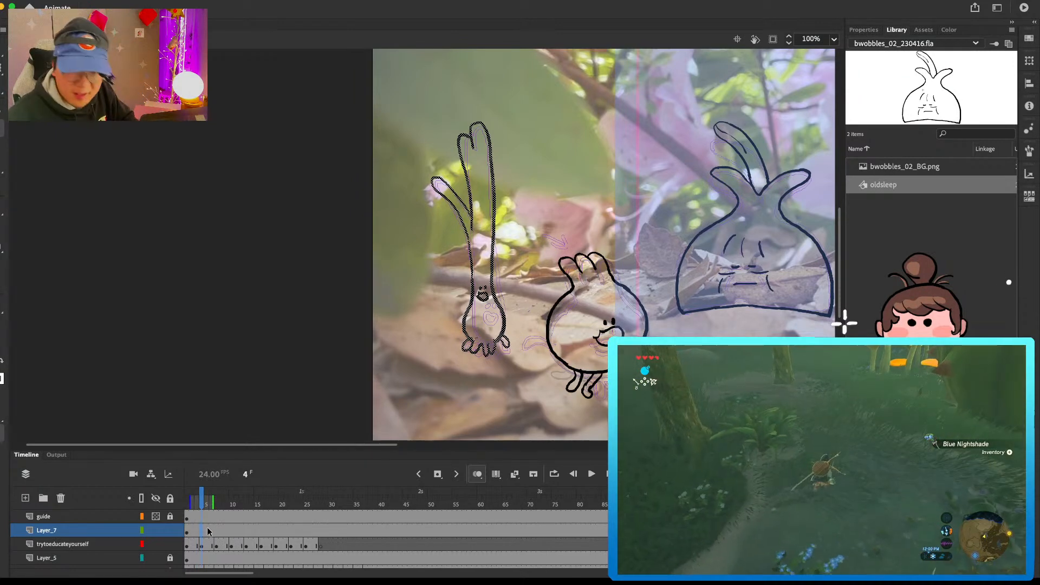
click(207, 528)
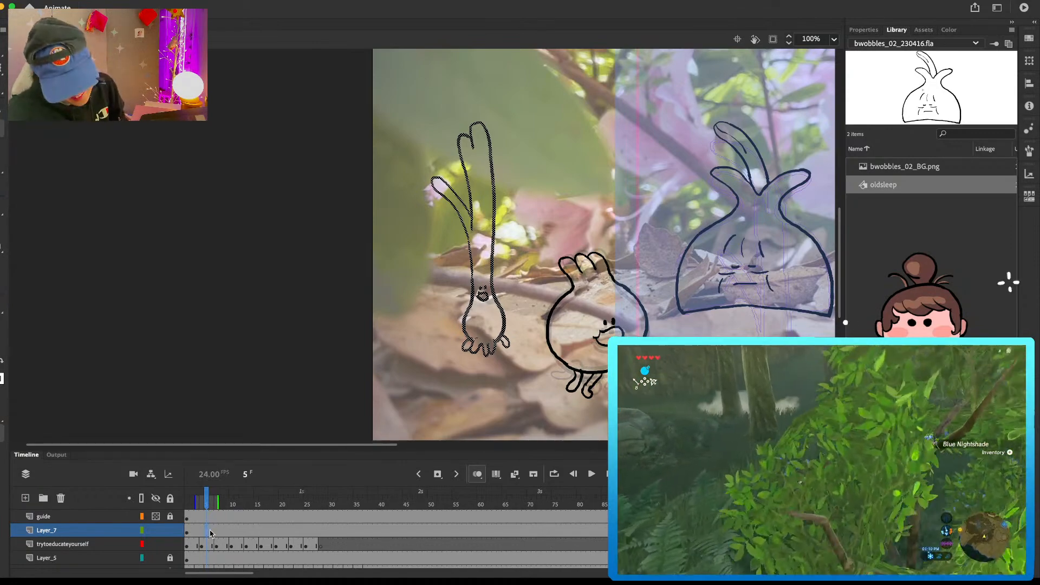
key(F7)
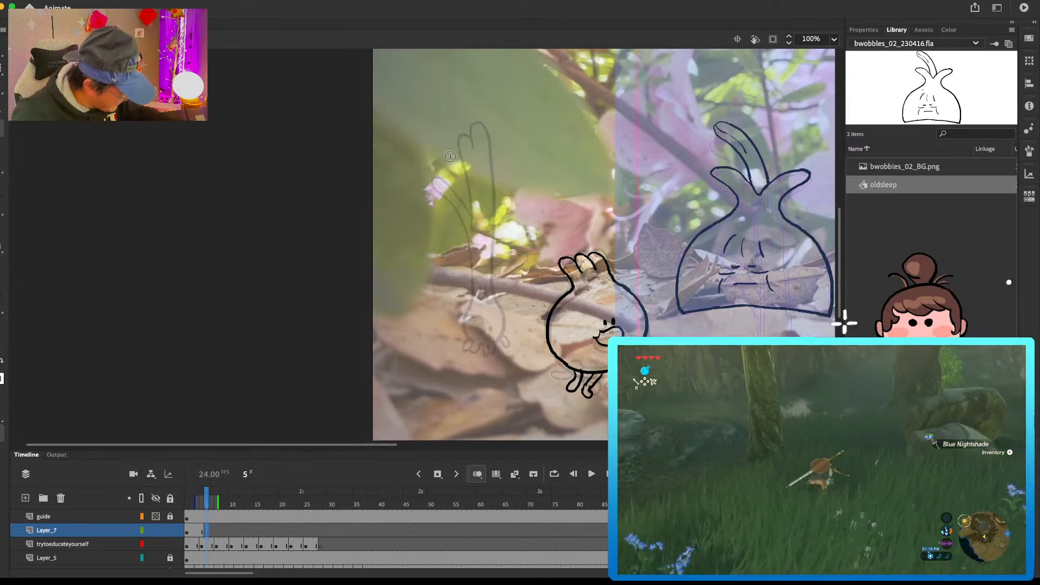
mouse_move(481, 340)
mouse_down()
mouse_move(483, 352)
mouse_move(512, 344)
mouse_up()
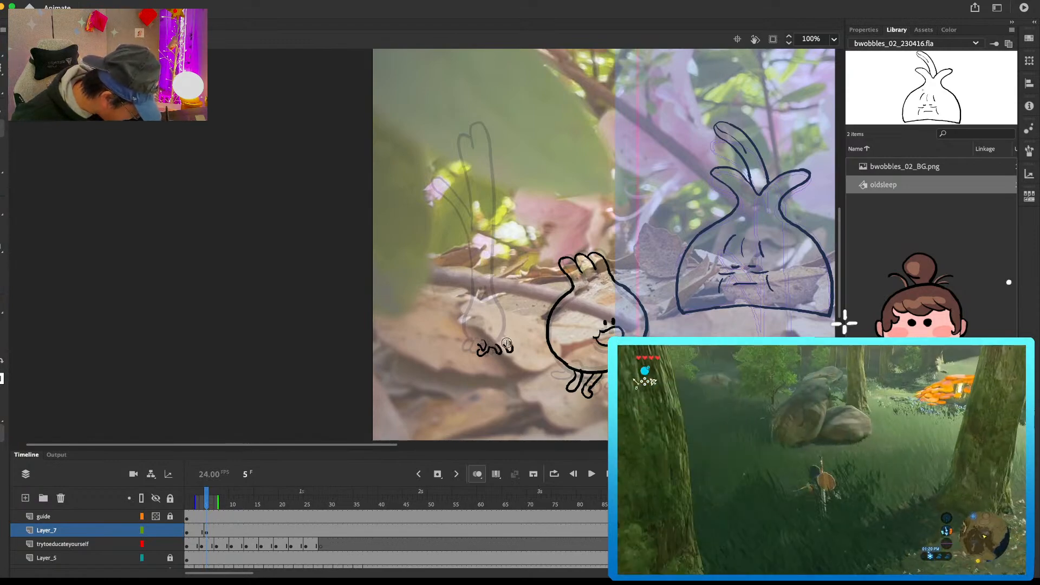
mouse_move(499, 304)
mouse_down()
mouse_move(506, 345)
mouse_move(491, 325)
mouse_move(469, 348)
mouse_move(479, 345)
mouse_move(461, 327)
mouse_up()
key(.)
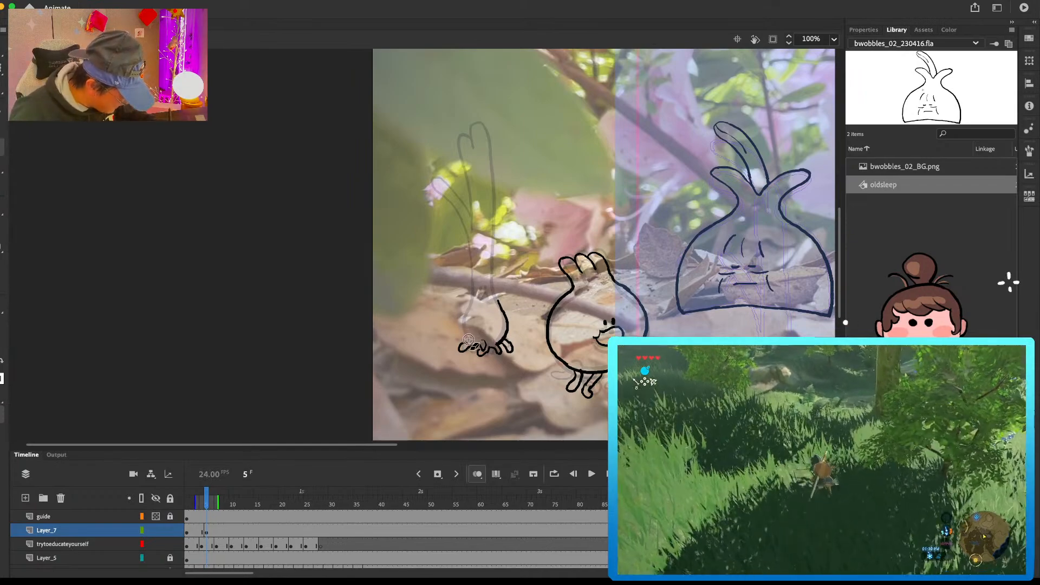
mouse_move(468, 312)
mouse_down()
mouse_move(498, 253)
mouse_move(499, 302)
mouse_up()
Step: Draw the tall forked leaf and the small face on the frame 5 pose, comparing it with the previous pose
mouse_move(484, 138)
mouse_down()
mouse_move(478, 128)
mouse_move(471, 148)
mouse_move(475, 232)
mouse_up()
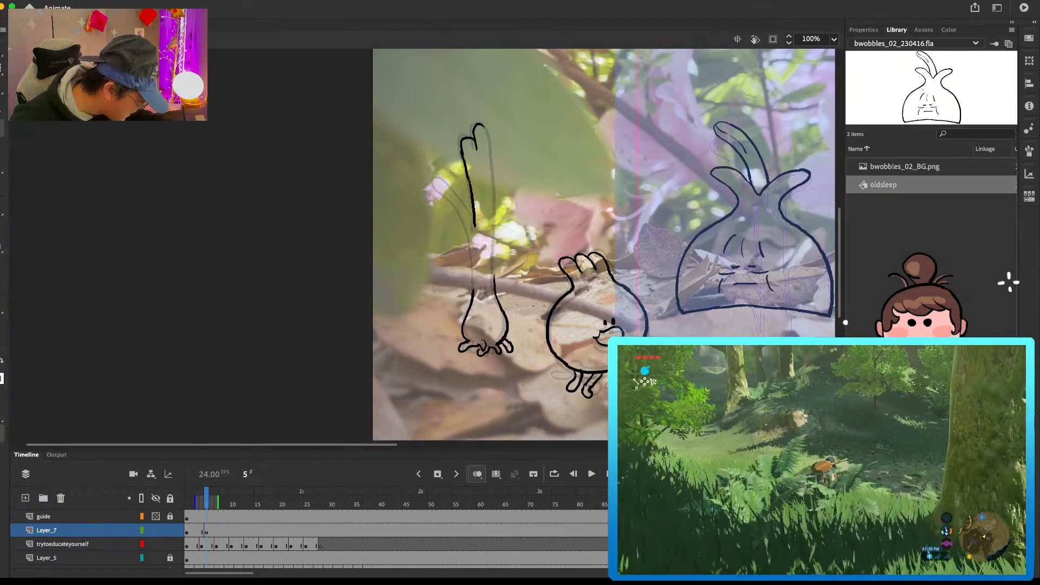
mouse_move(483, 129)
mouse_down()
mouse_move(496, 237)
mouse_move(482, 296)
mouse_up()
key(super+z)
click(487, 290)
click(481, 290)
key(comma)
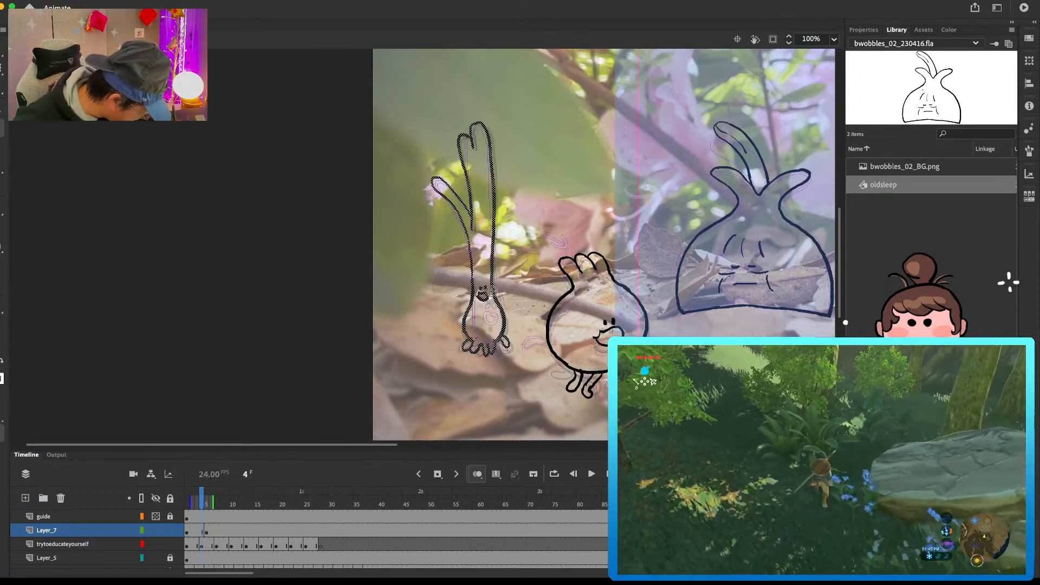
key(period)
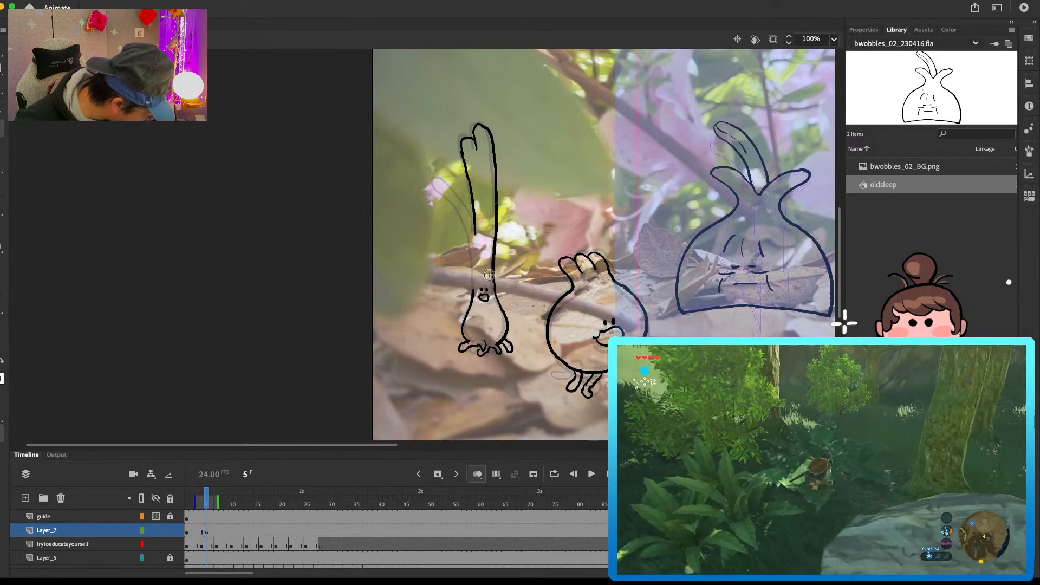
key(comma)
key(period)
Step: Draw the short side leaf and the stalk's left edge on the frame 5 pose and check it against the first pose
mouse_move(475, 228)
mouse_down()
mouse_move(445, 180)
mouse_move(472, 225)
mouse_up()
key(super+z)
drag(434, 178, 463, 237)
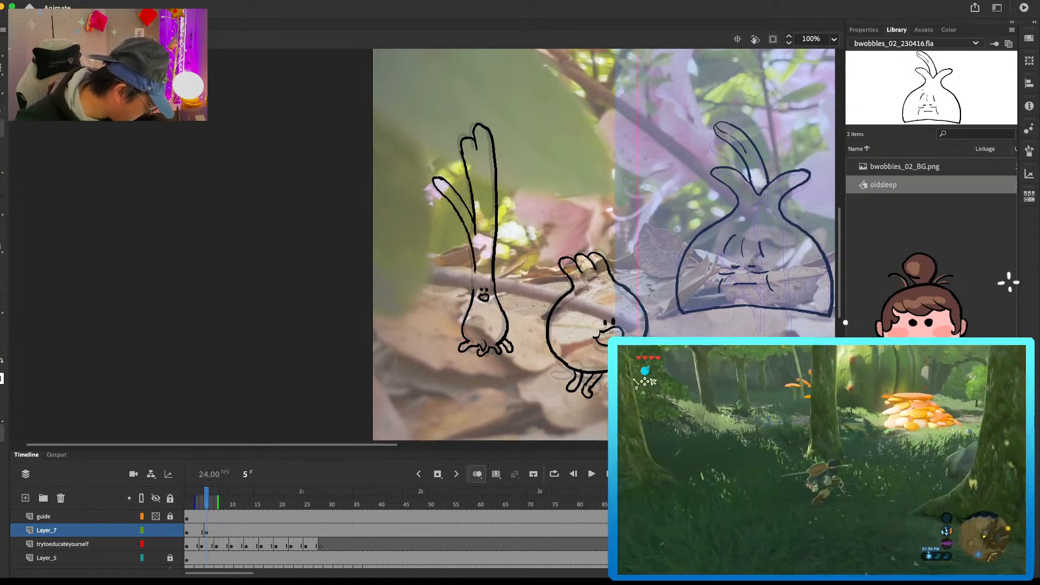
key(super+z)
drag(469, 235, 474, 277)
key(comma)
key(period)
Step: Delete the right edge of the tall leaf and stalk at frame 5, redraw it and clean up the line
super+click(495, 285)
key(Delete)
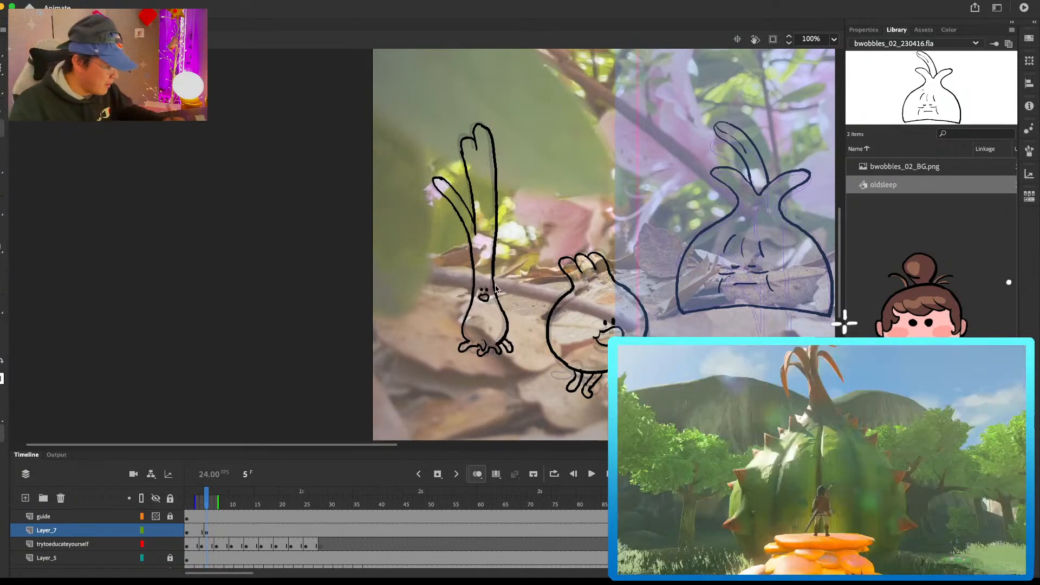
super+click(494, 154)
key(Delete)
drag(494, 152, 493, 264)
key(e)
drag(494, 227, 493, 284)
key(b)
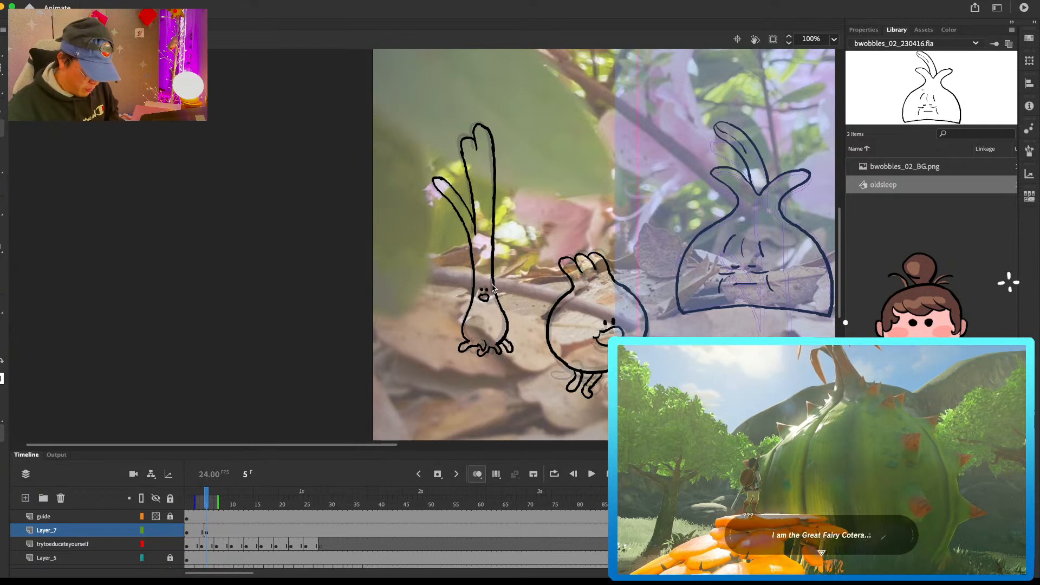
Step: Insert a blank keyframe at frame 9 on Layer_7 and draw the curled root feet of the third pose
click(225, 534)
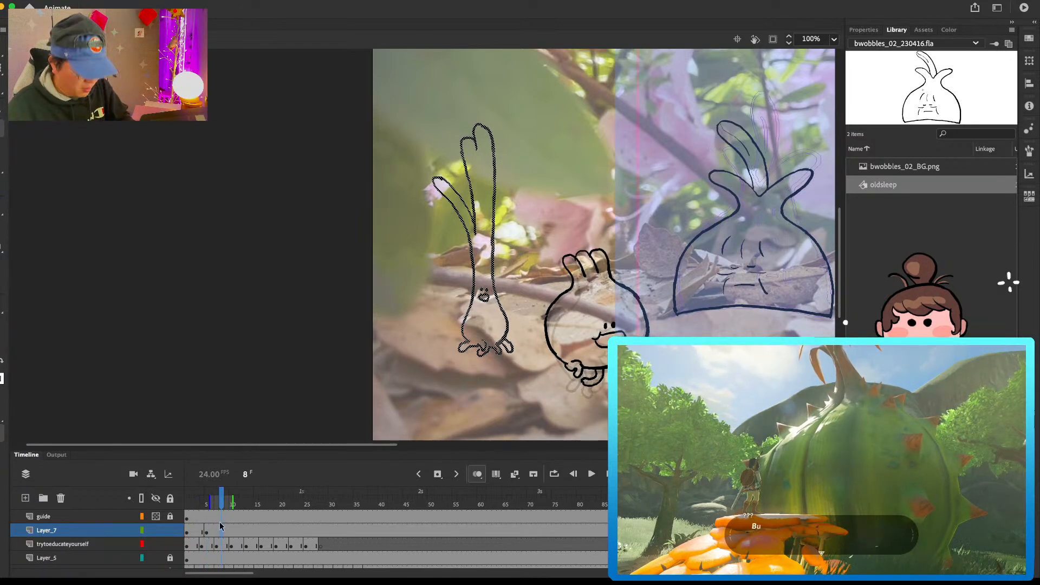
click(227, 533)
key(F7)
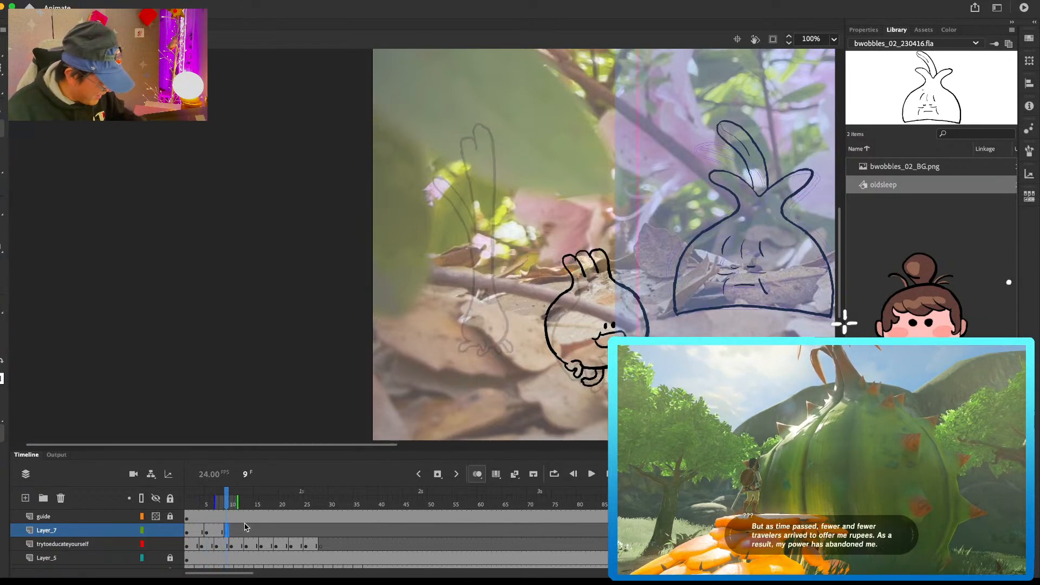
drag(479, 347, 491, 352)
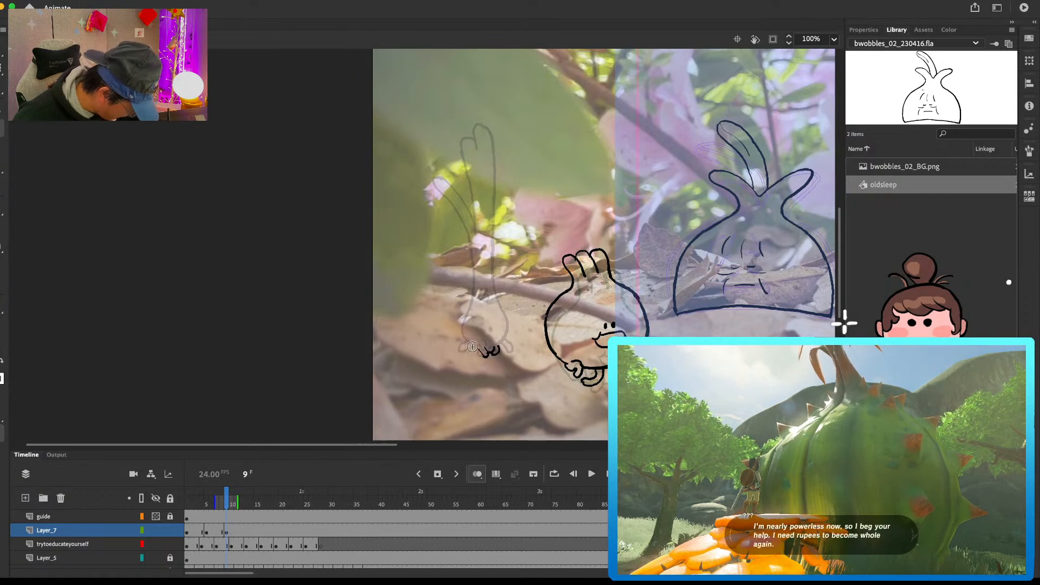
drag(464, 334, 468, 348)
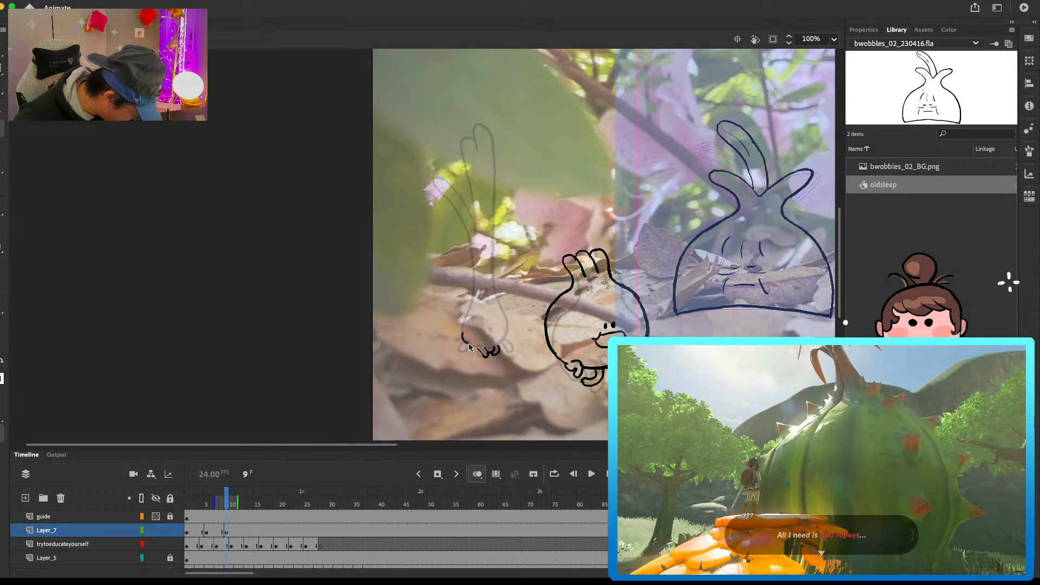
drag(499, 352, 509, 339)
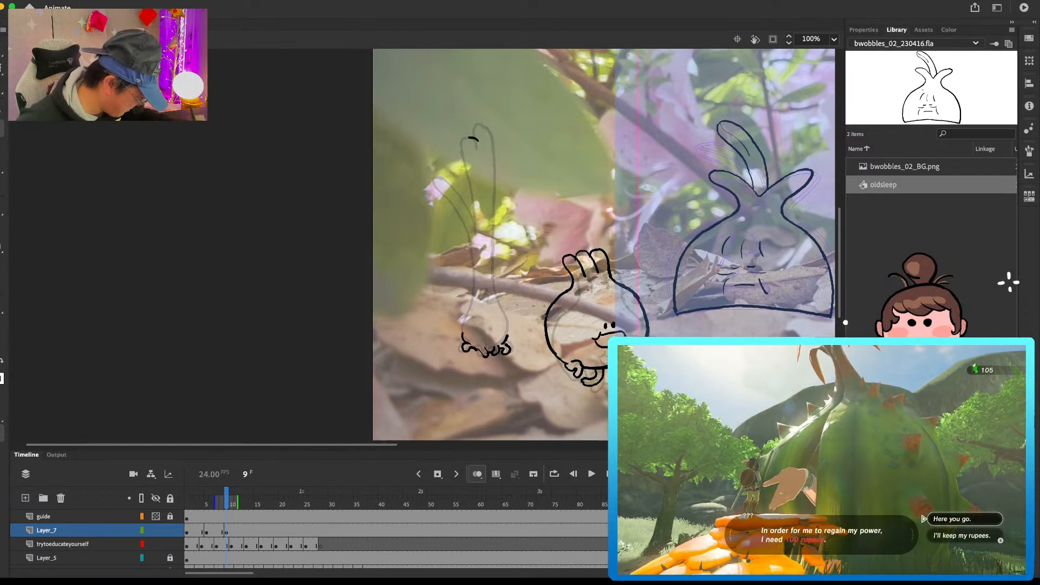
Step: Draw the tall forked leaf at frame 9 and carry its right edge down the stalk and around the bulb
drag(476, 140, 478, 238)
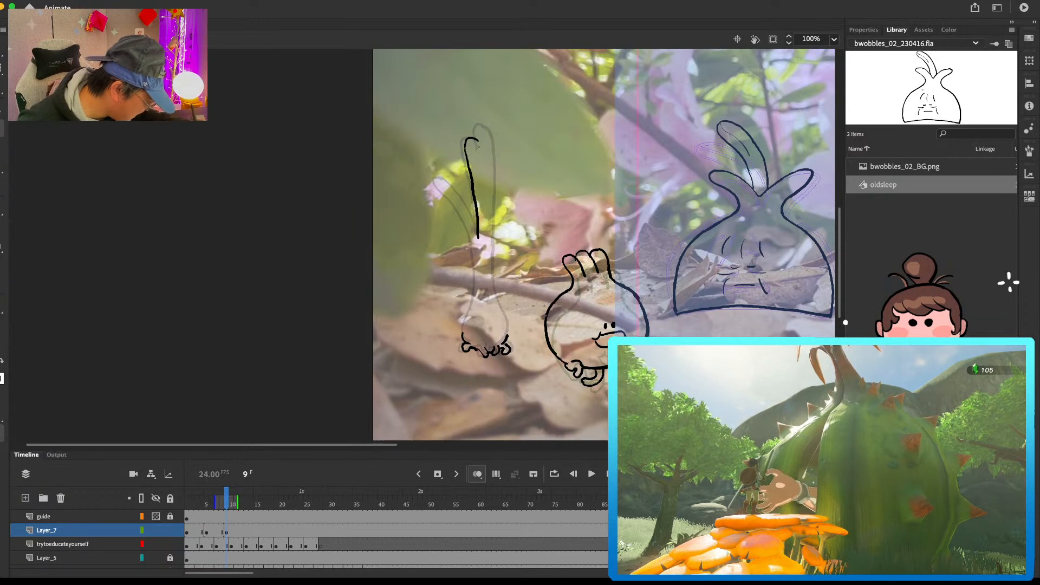
mouse_move(499, 142)
mouse_down()
mouse_move(482, 125)
mouse_move(498, 151)
mouse_move(494, 290)
mouse_move(508, 340)
mouse_up()
key(b)
key(ctrl+z)
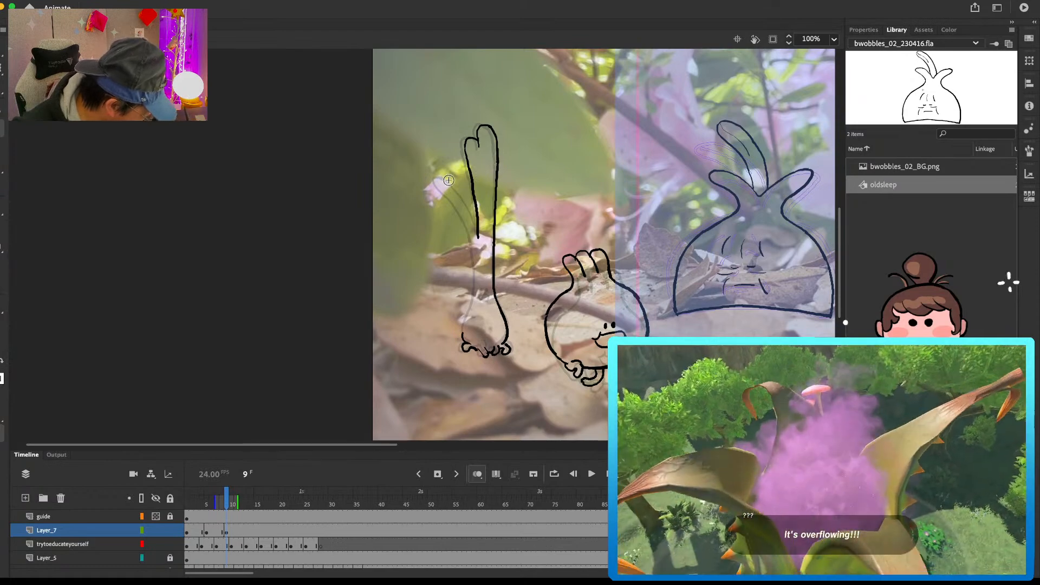
Step: Add the short side leaf, the left edge of the stalk and bulb, and the face to the frame 9 pose
mouse_move(447, 183)
mouse_down()
mouse_move(468, 233)
mouse_move(463, 200)
mouse_move(478, 231)
mouse_up()
key(super+z)
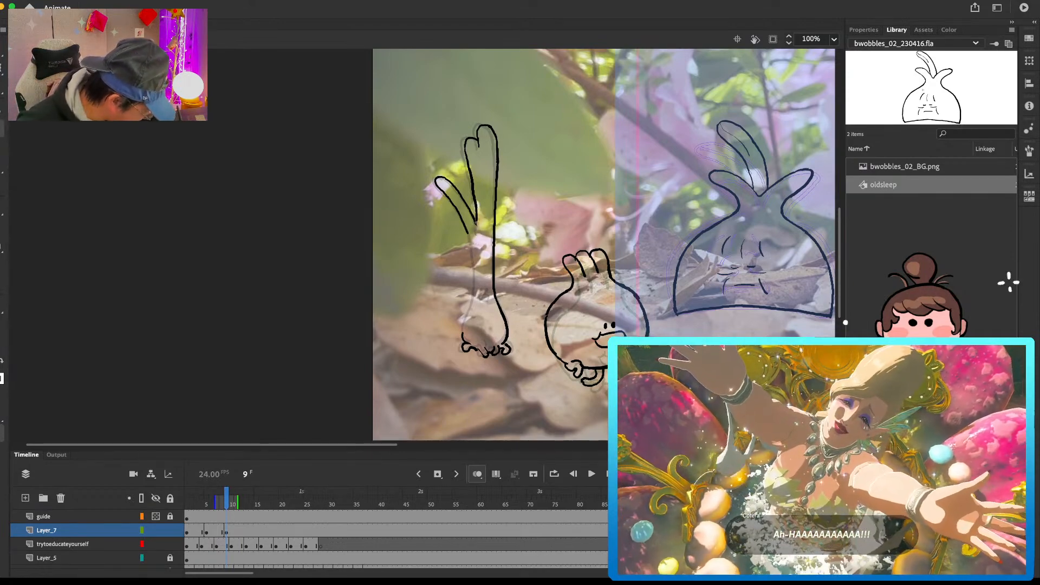
mouse_move(472, 248)
mouse_down()
mouse_move(475, 286)
mouse_move(463, 338)
mouse_up()
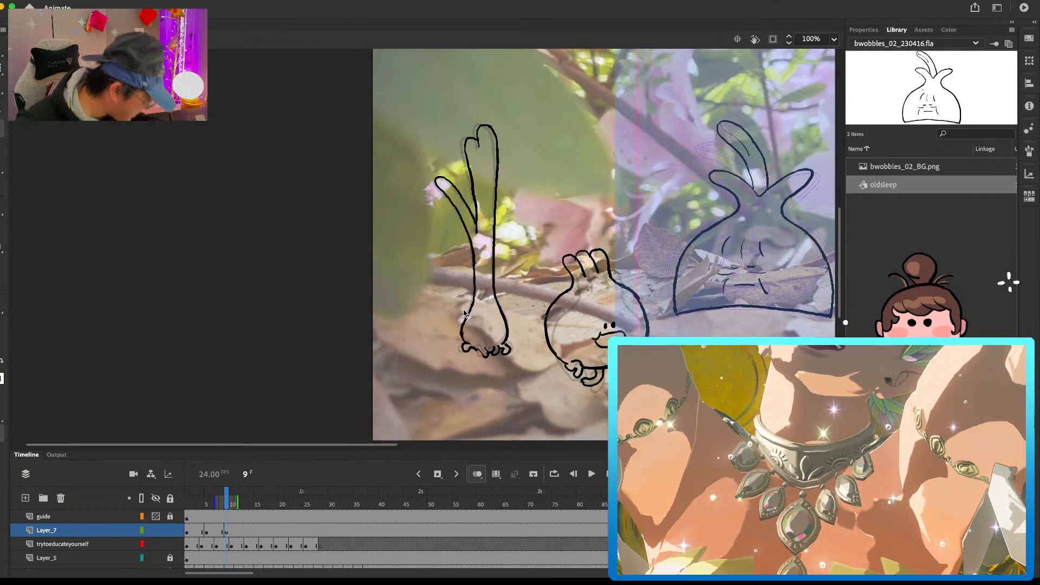
key(comma)
key(period)
key(e)
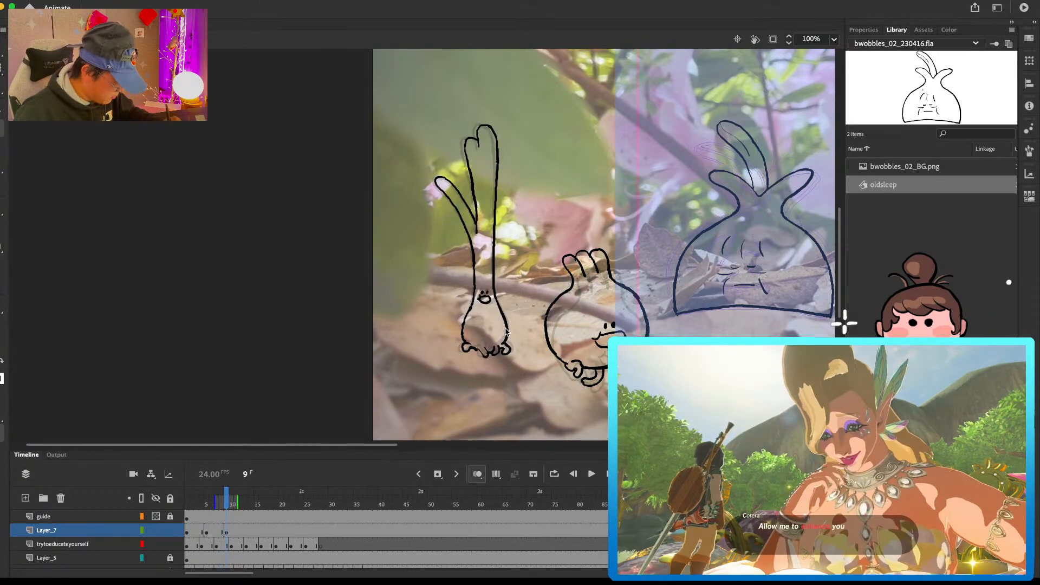
Step: Insert a blank keyframe at frame 13 on Layer_7 and draw the bulb sides and tucked root feet of the fourth pose
click(246, 529)
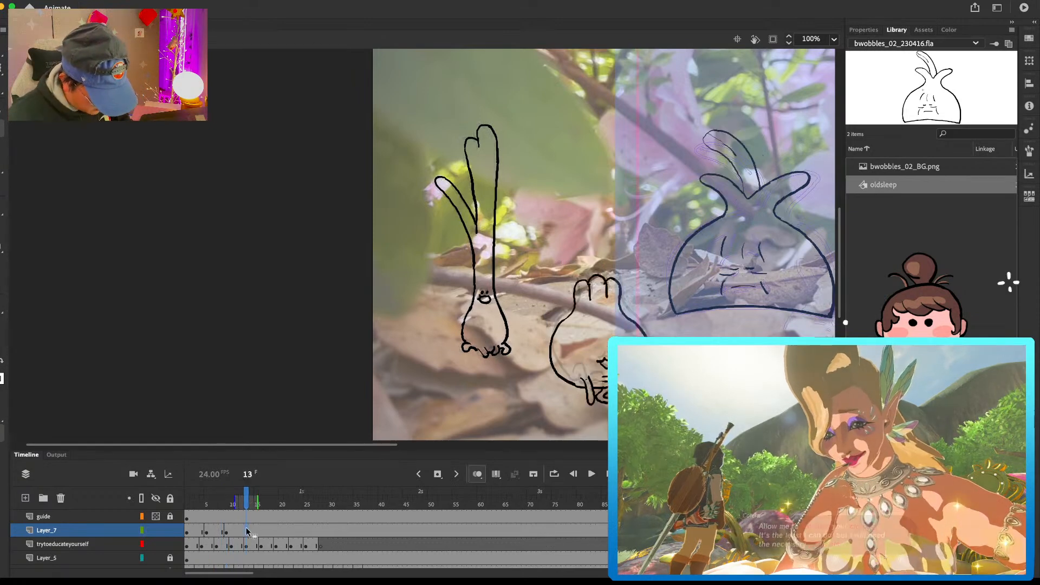
key(F7)
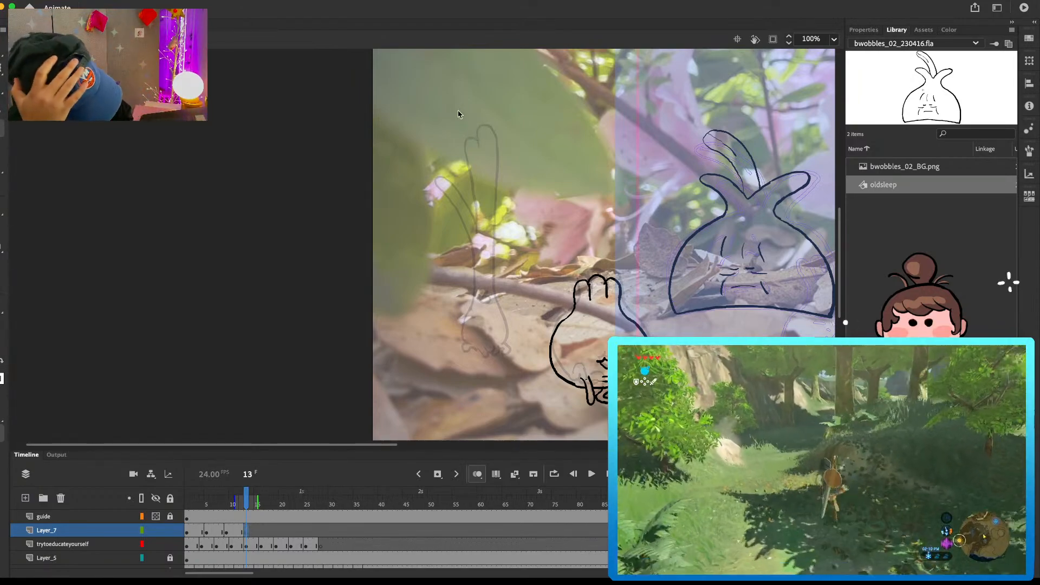
drag(474, 138, 464, 152)
key(super+z)
mouse_move(470, 299)
mouse_down()
mouse_move(467, 344)
mouse_move(505, 351)
mouse_up()
drag(497, 291, 507, 322)
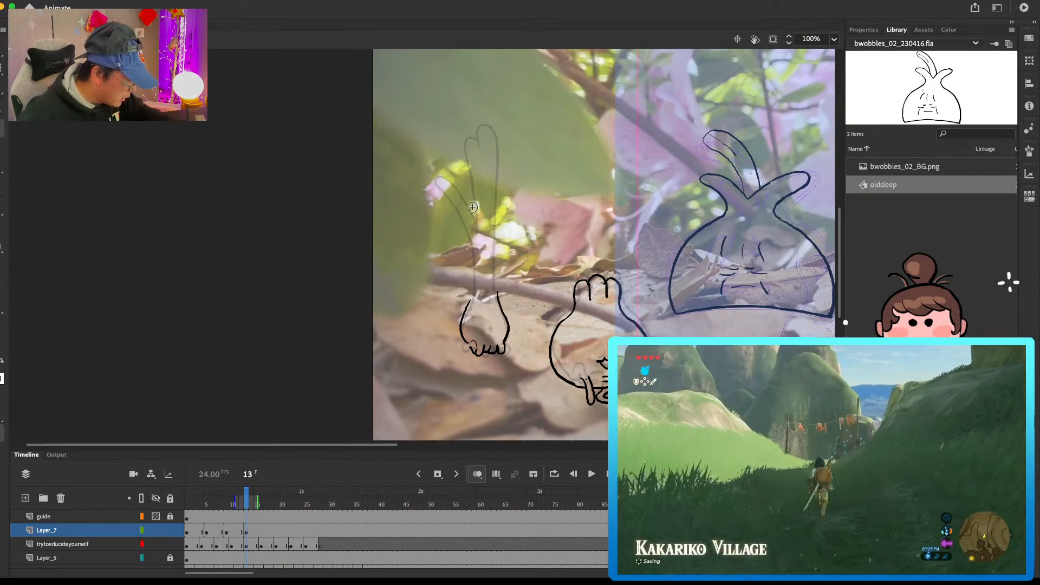
Step: Draw the short side leaf on the frame 13 pose and run the stalk's left edge down to the bulb
drag(457, 180, 448, 190)
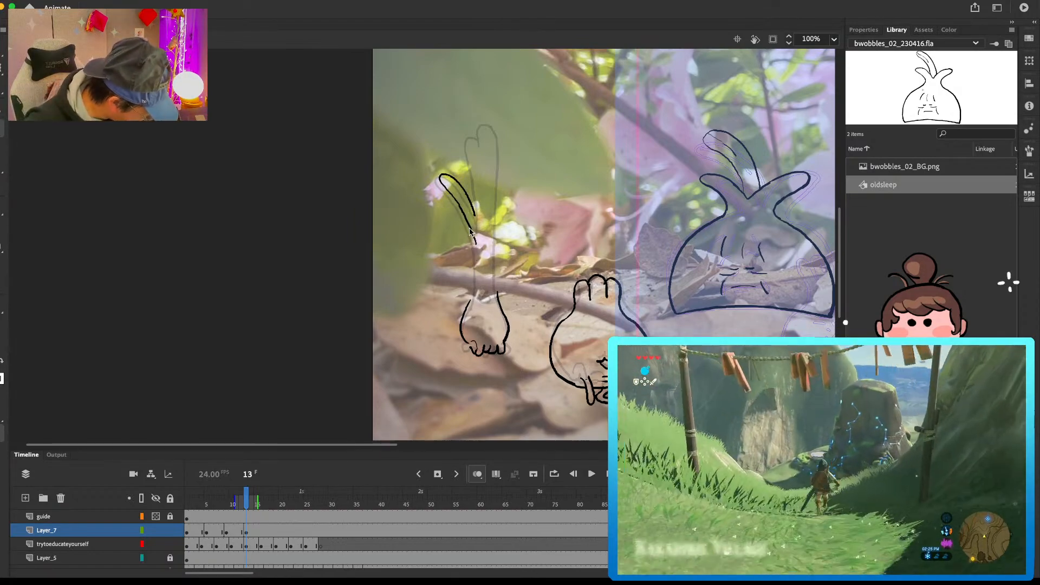
drag(477, 266, 464, 304)
drag(476, 215, 480, 221)
mouse_move(480, 221)
mouse_down()
mouse_move(476, 135)
mouse_move(479, 223)
mouse_up()
key(super+z)
Step: Draw the tall forked leaf with the stalk's right edge at frame 13, add the face and touch up the leaf line
key(super+z)
mouse_move(480, 136)
mouse_down()
mouse_move(486, 147)
mouse_move(496, 128)
mouse_up()
mouse_move(495, 126)
mouse_down()
mouse_move(498, 142)
mouse_move(482, 146)
mouse_move(494, 129)
mouse_move(481, 137)
mouse_move(503, 150)
mouse_move(499, 135)
mouse_move(492, 239)
mouse_up()
key(super+z)
key(e)
key(super+z)
key(super+z)
key(super+z)
mouse_move(495, 203)
mouse_down()
mouse_move(493, 295)
mouse_move(494, 258)
mouse_move(498, 297)
mouse_up()
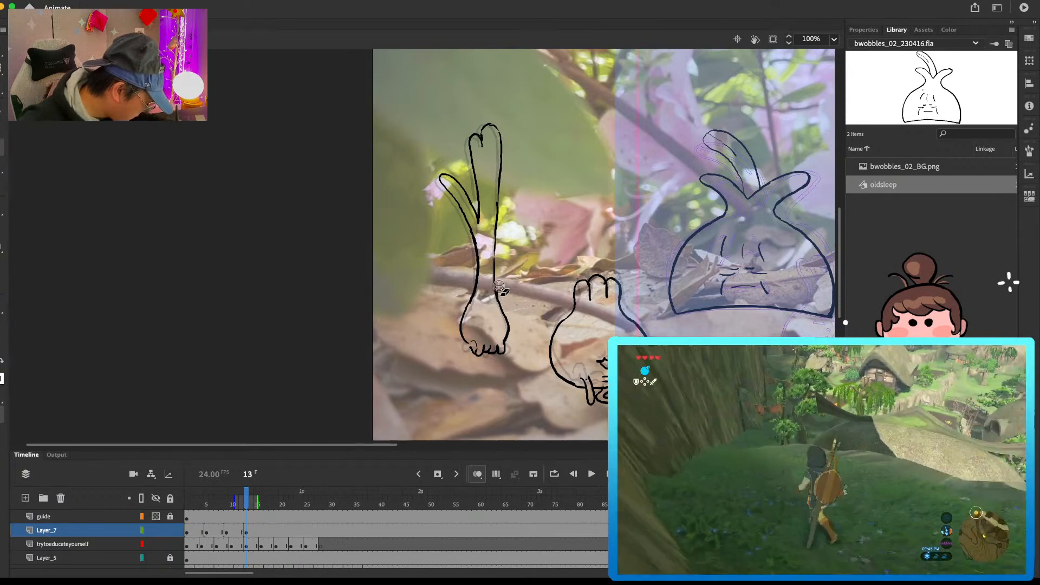
mouse_move(488, 291)
mouse_down()
mouse_move(494, 300)
mouse_move(482, 297)
mouse_up()
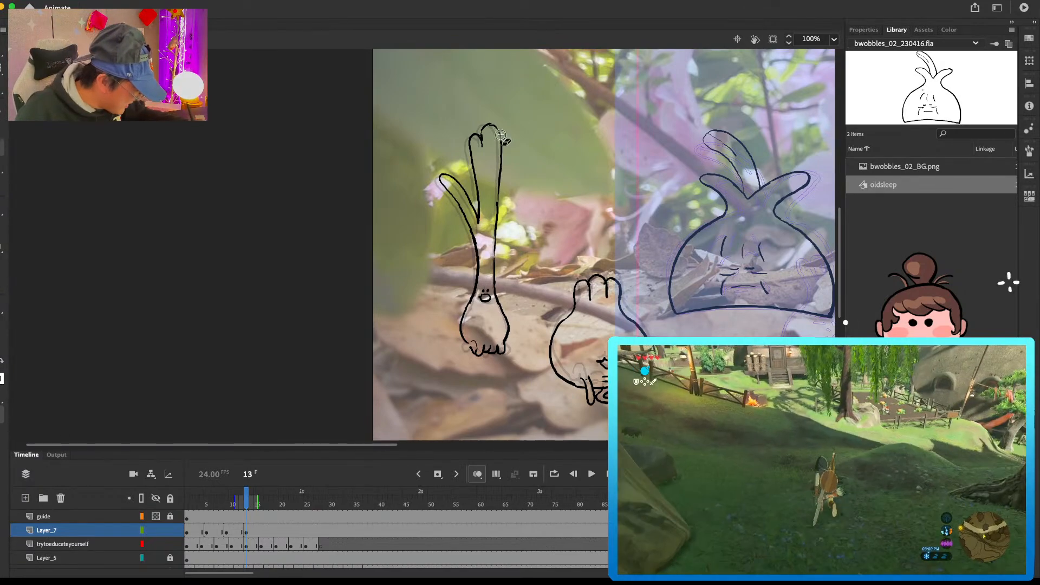
drag(499, 164, 501, 148)
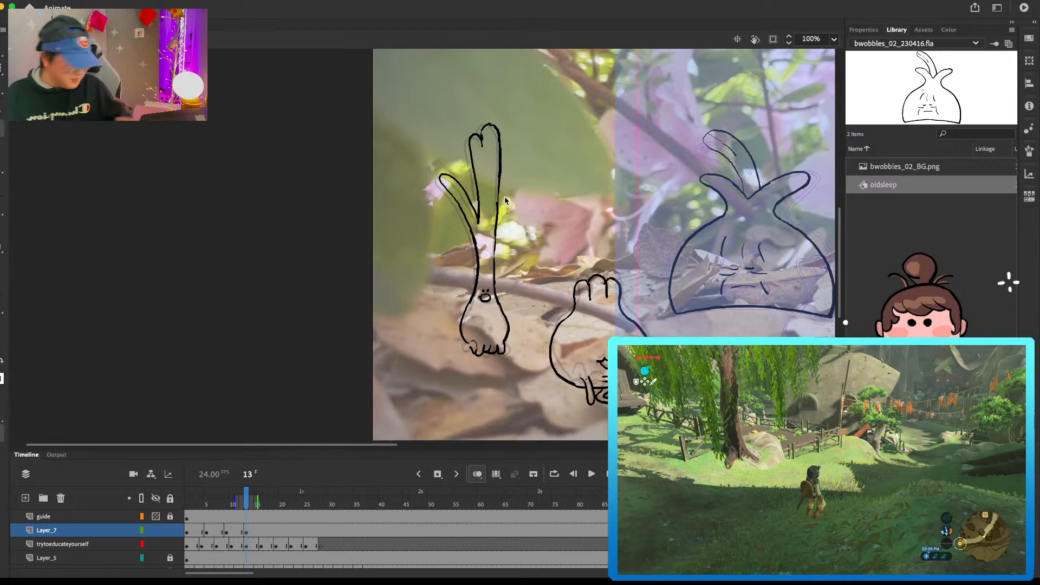
Step: Trim Layer_7 so that its frames end at frame 16, and play back the spring onion's idle animation
click(266, 529)
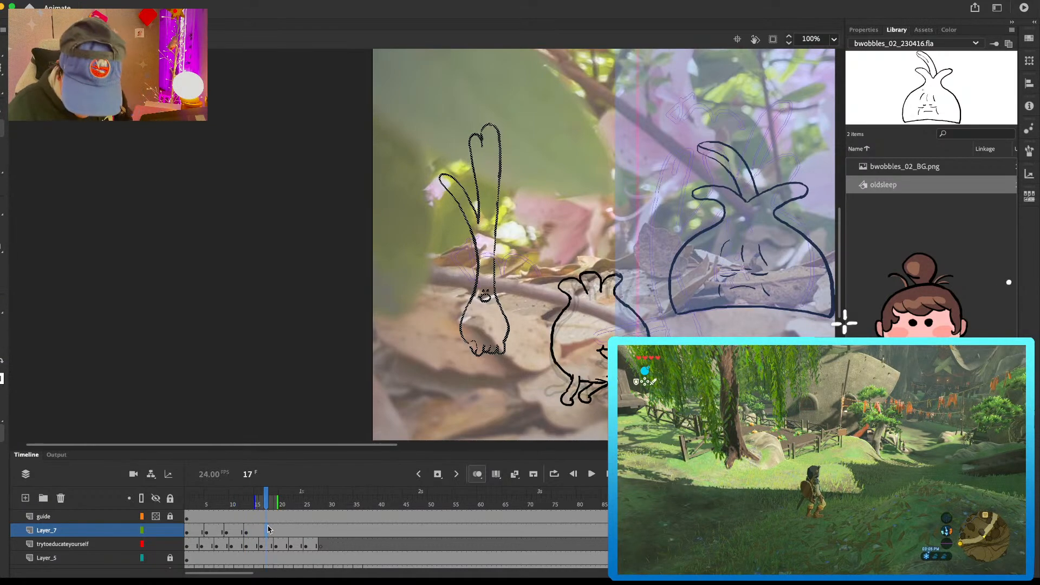
key(comma)
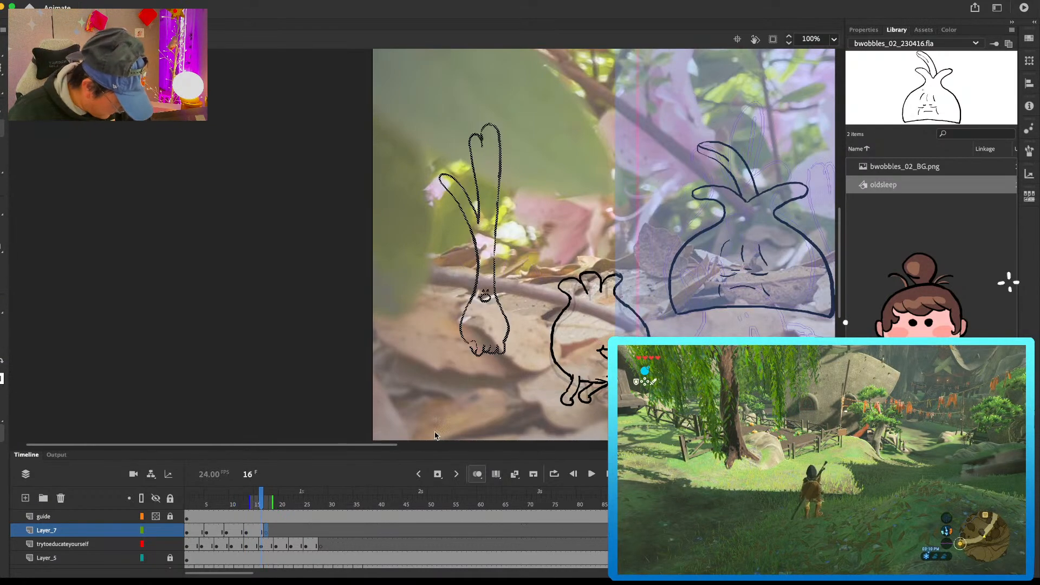
click(474, 341)
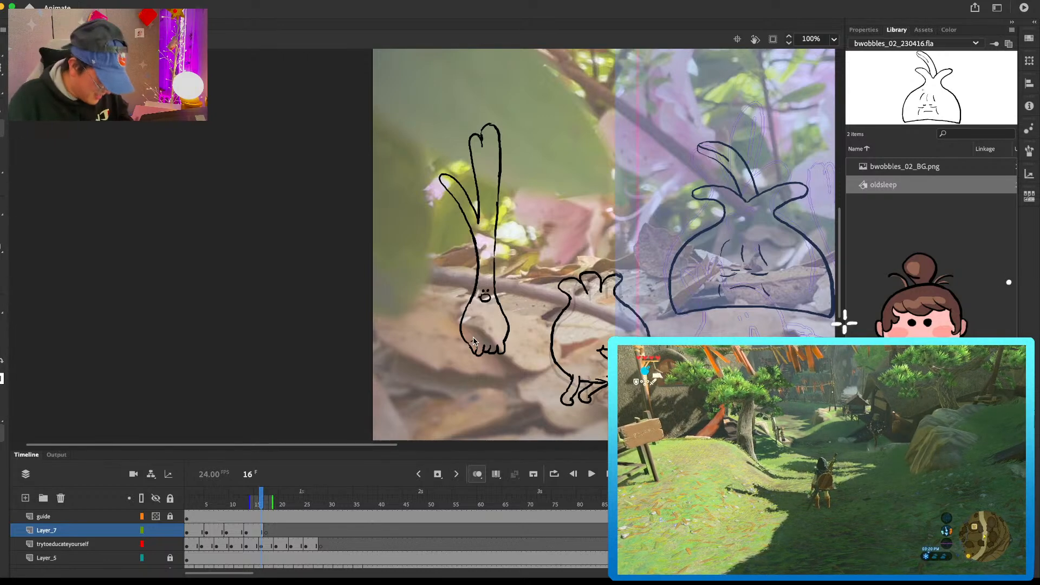
key(Return)
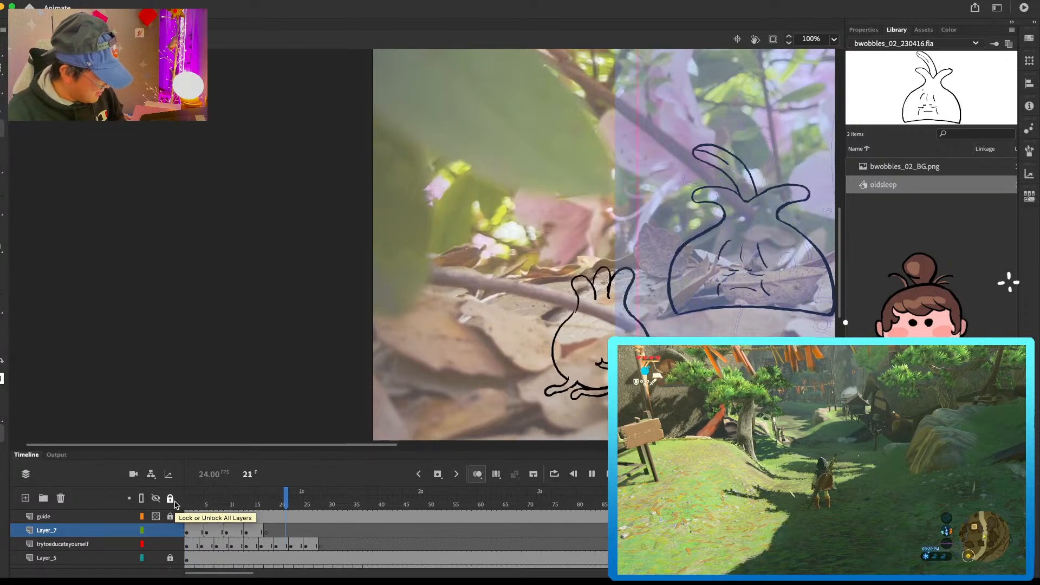
key(Return)
Step: Insert a blank keyframe at frame 17 on Layer_7 and draw the tall forked leaf and the inner side leaf edge, leaning left
click(267, 530)
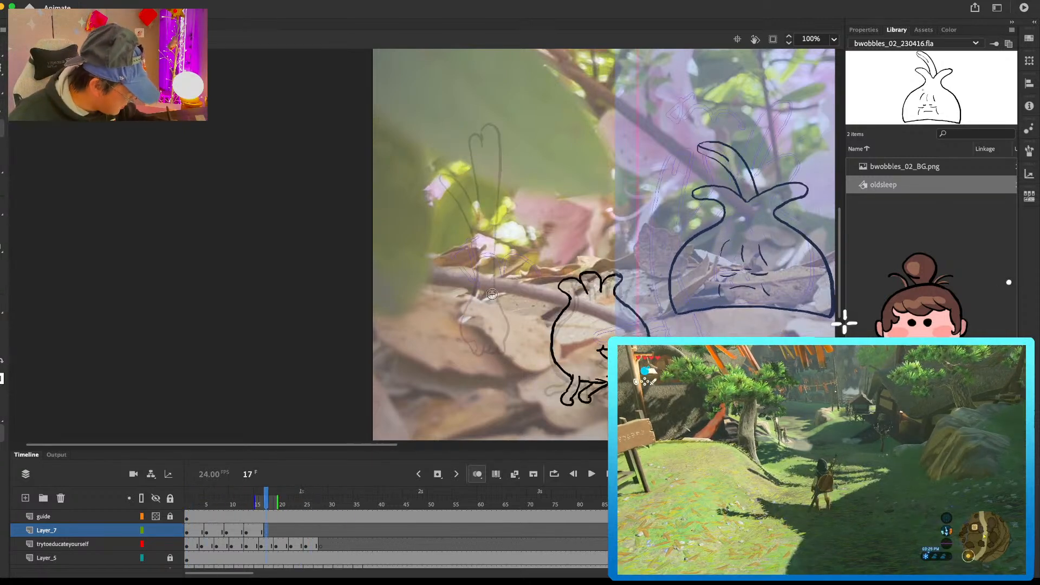
drag(469, 141, 476, 215)
key(super+z)
drag(459, 136, 466, 212)
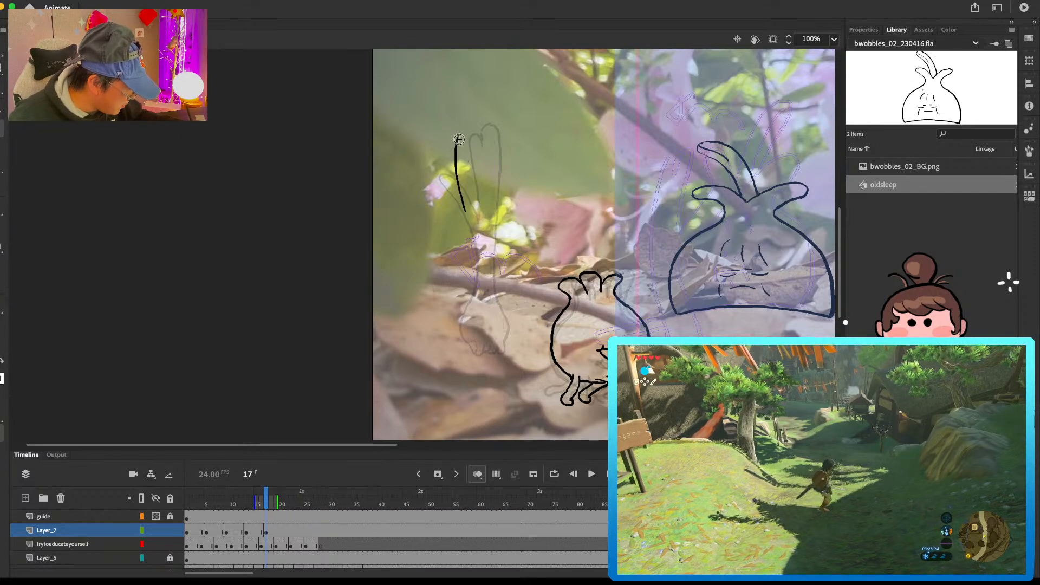
mouse_move(458, 142)
mouse_down()
mouse_move(482, 120)
mouse_move(488, 126)
mouse_move(471, 126)
mouse_move(488, 132)
mouse_move(473, 250)
mouse_up()
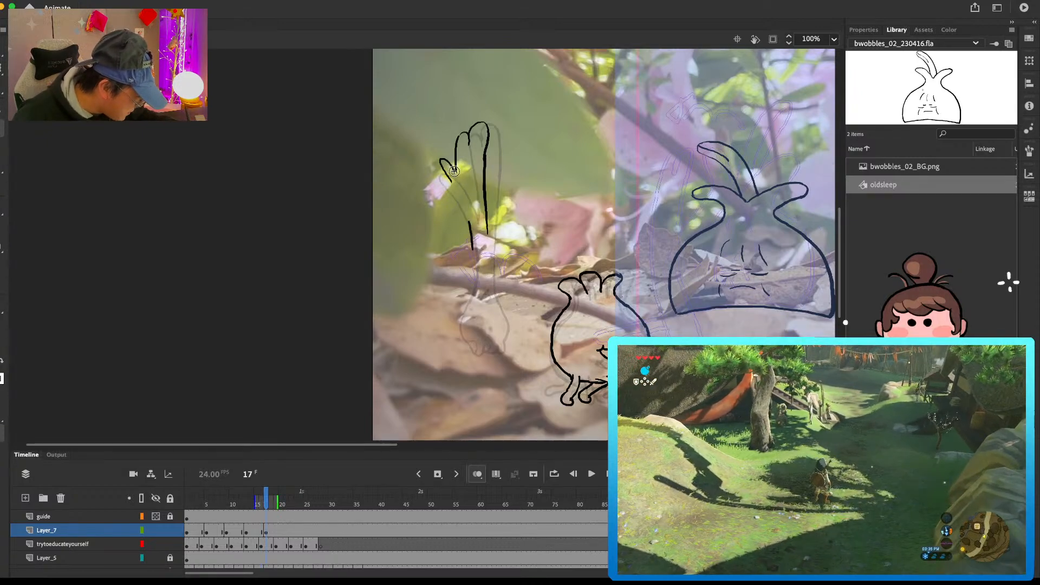
drag(457, 170, 466, 206)
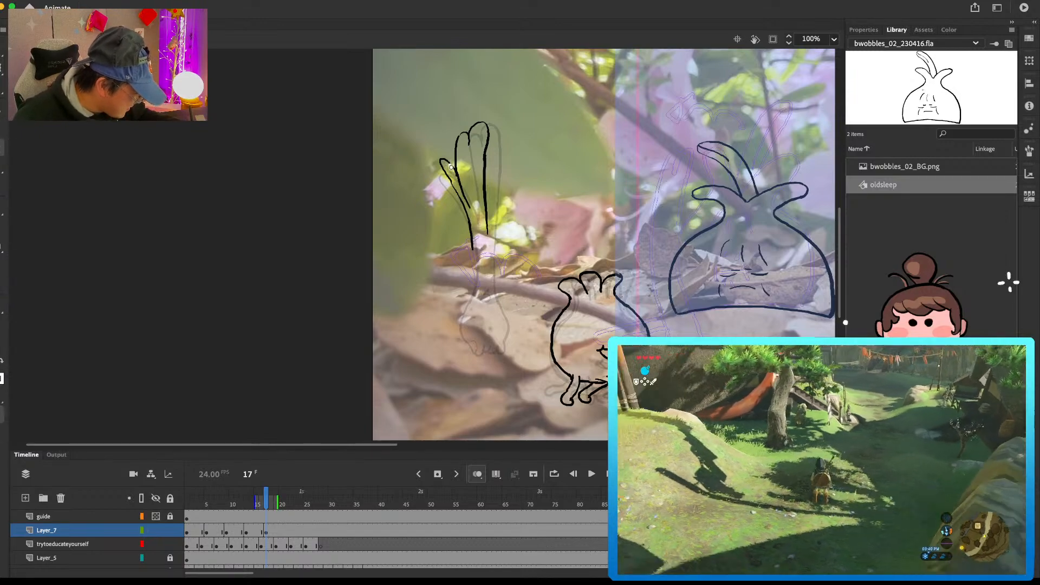
Step: Compare frame 17 with the previous pose and refine the outer edge of the short side leaf
key(comma)
key(period)
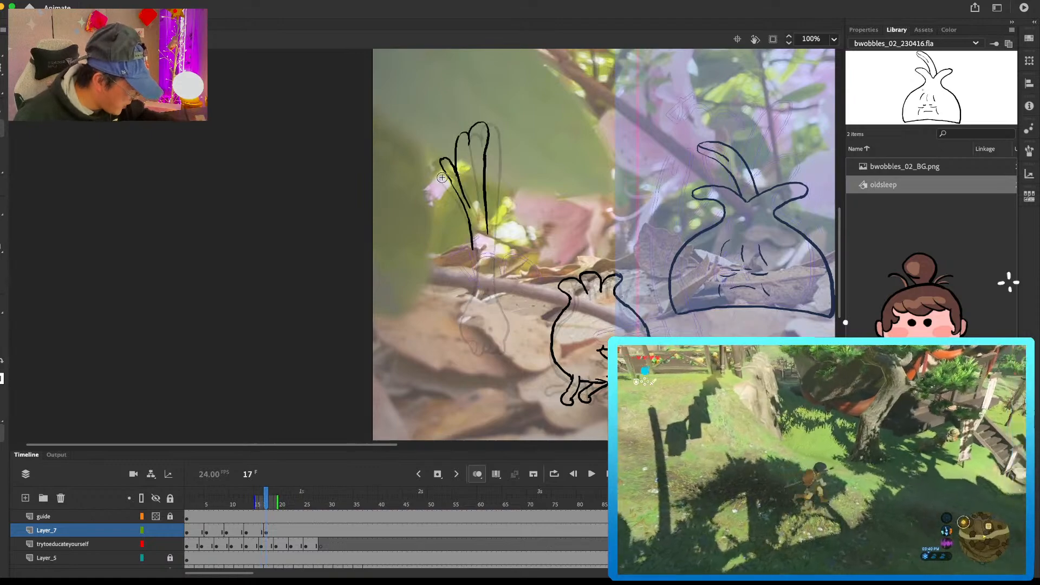
drag(446, 159, 443, 170)
key(super+z)
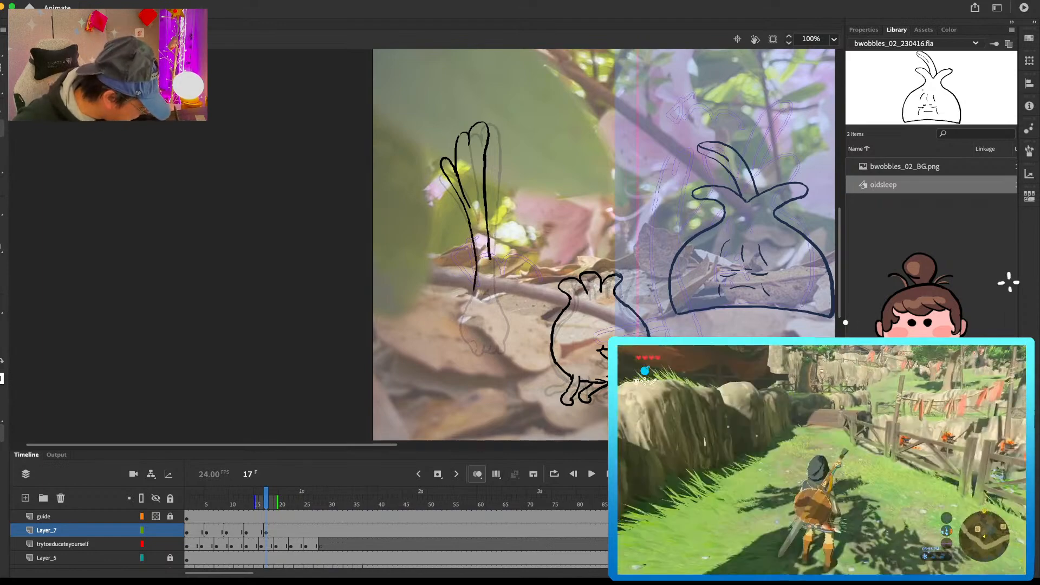
Step: Extend both stalk edges of the frame 17 pose downward and draw the two sides of the bulb
mouse_move(487, 223)
mouse_down()
mouse_move(493, 286)
mouse_move(473, 238)
mouse_up()
key(e)
key(b)
drag(477, 279, 460, 337)
drag(495, 304, 500, 341)
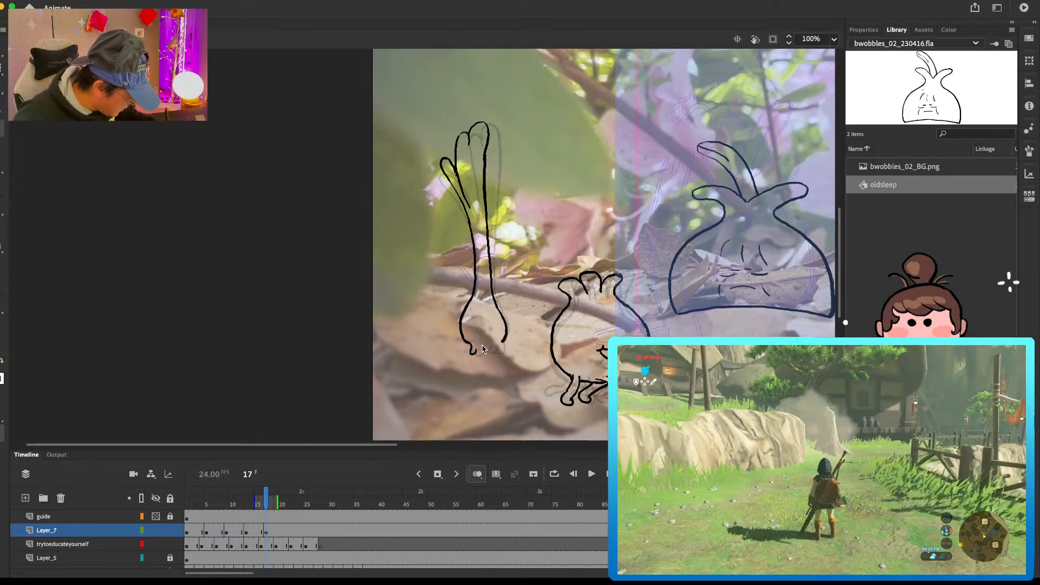
Step: Draw the root feet under the bulb at frame 17 and add the small face at the base of the stalk
key(.)
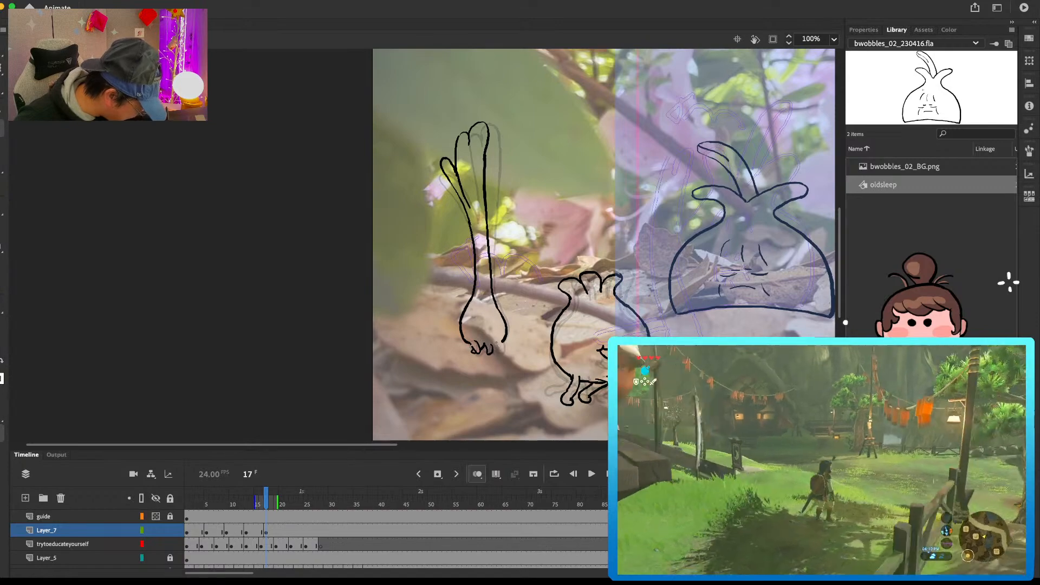
drag(497, 343, 492, 353)
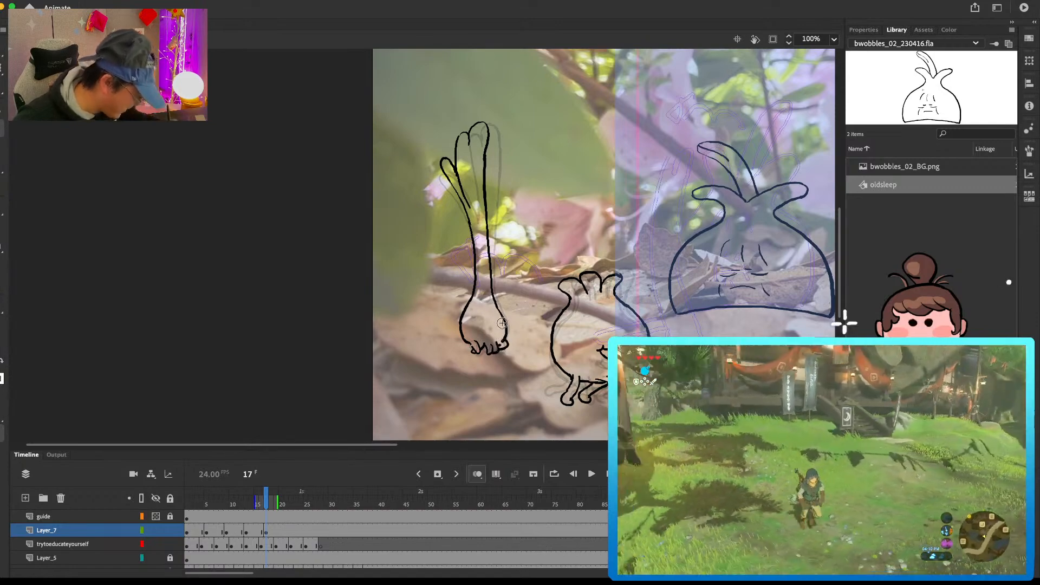
key(comma)
key(period)
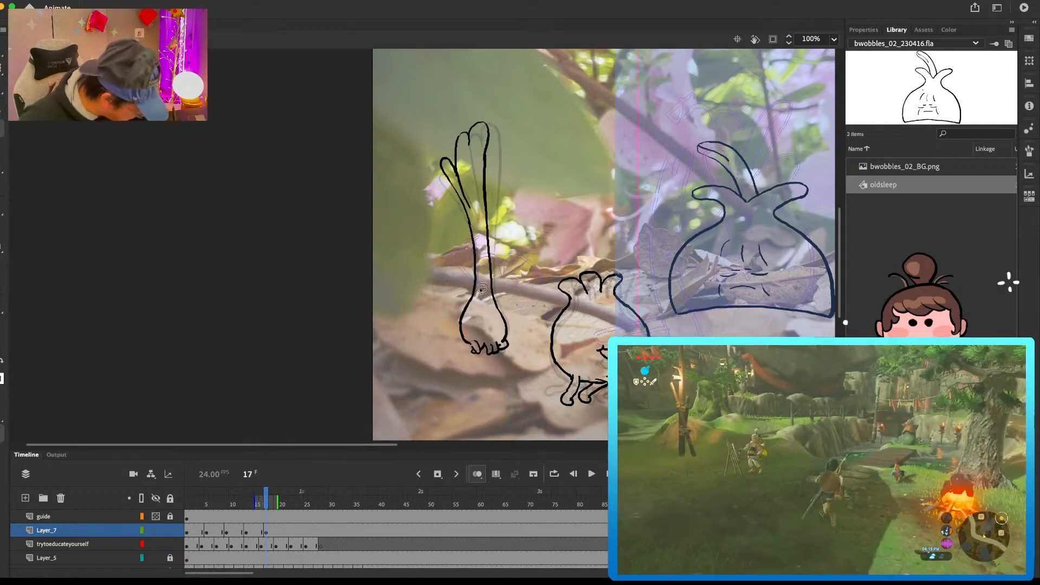
drag(483, 297, 484, 298)
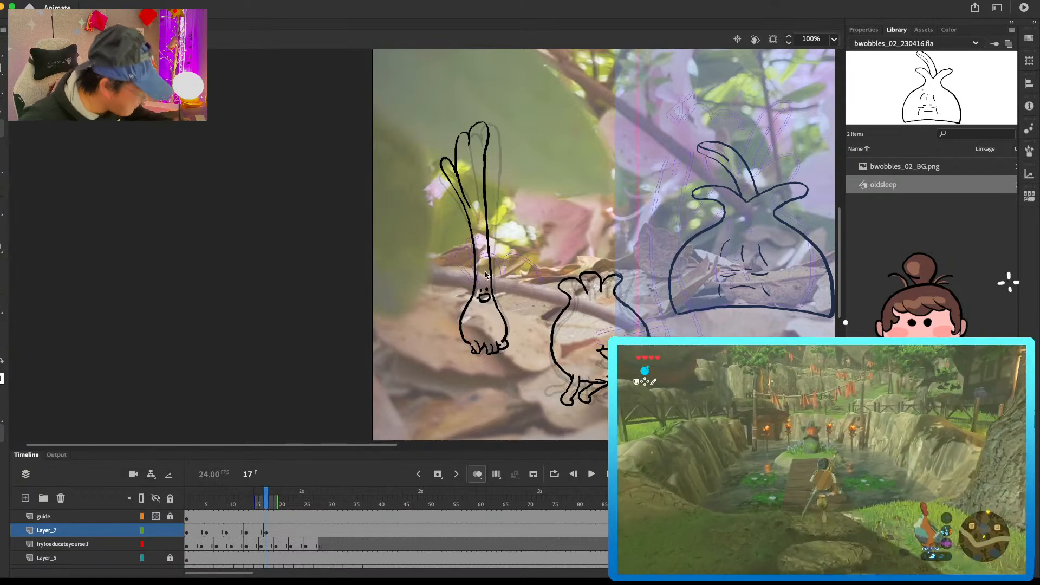
Step: Check frame 17 against the previous pose, then erase and redraw the tall leaf's left edge beside the short side leaf
key(comma)
key(period)
key(e)
mouse_move(455, 151)
mouse_down()
mouse_move(469, 204)
mouse_move(460, 139)
mouse_move(473, 209)
mouse_up()
key(b)
key(e)
key(b)
key(ctrl+z)
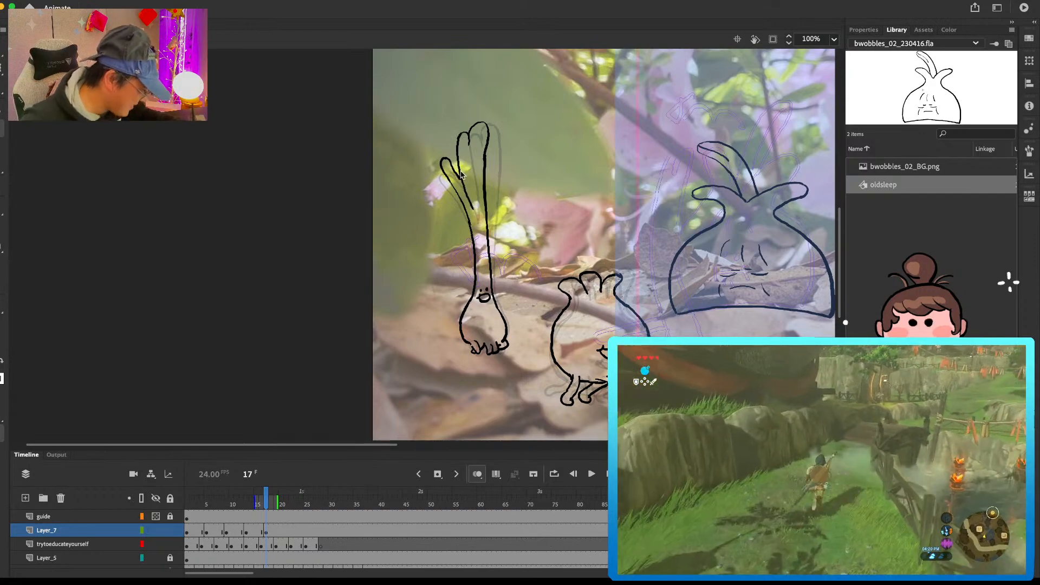
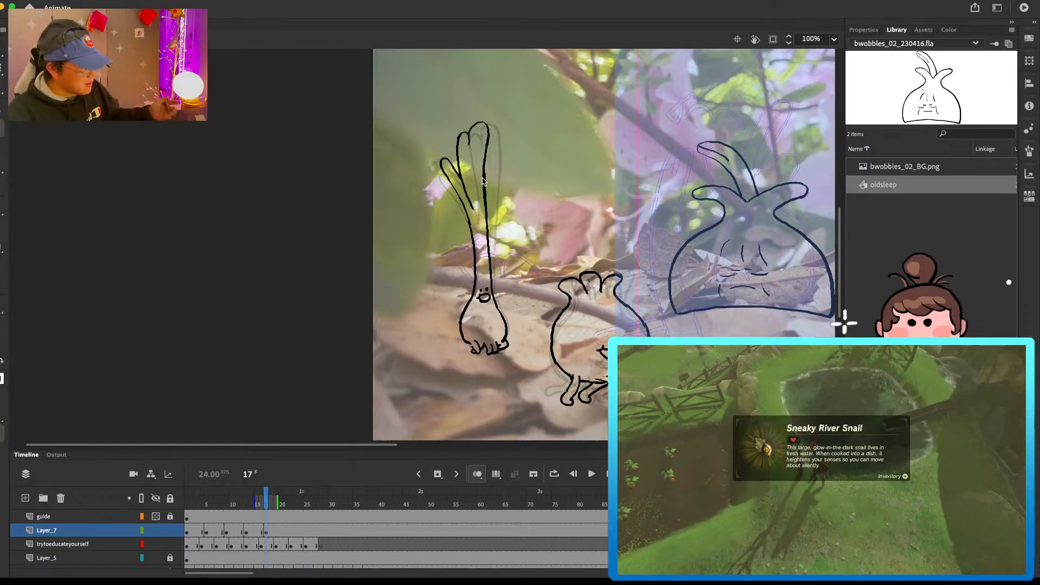
Step: Insert a blank keyframe at frame 20 on Layer_7 and draw the sides of the bulb and the root feet
click(282, 529)
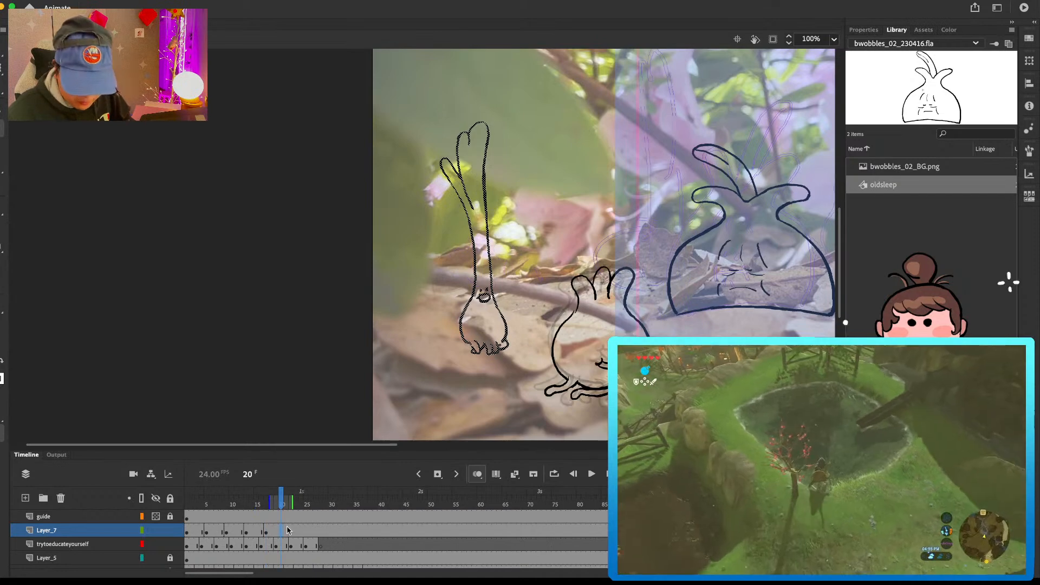
key(F7)
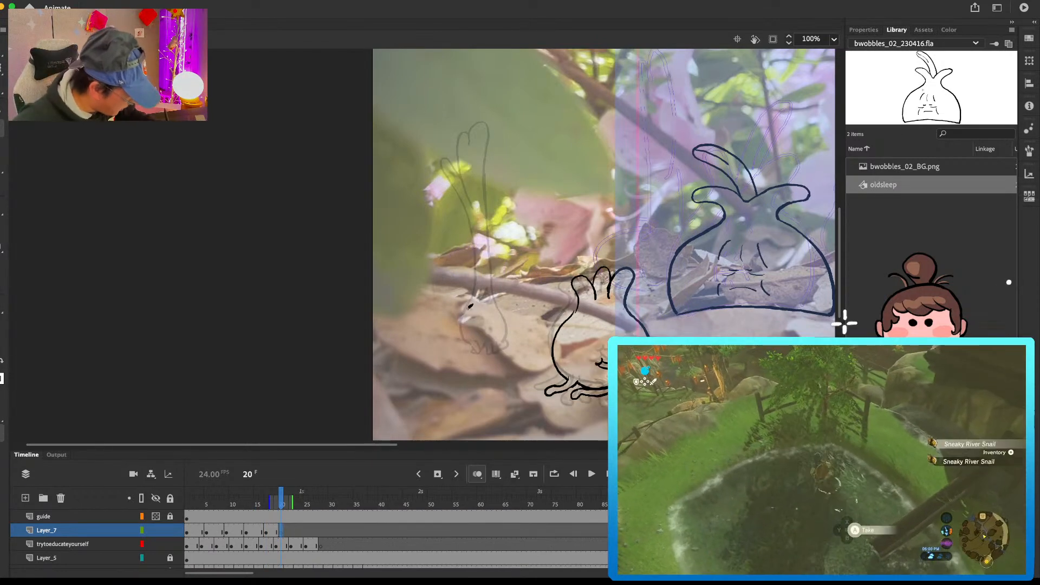
drag(472, 305, 465, 340)
drag(499, 309, 504, 341)
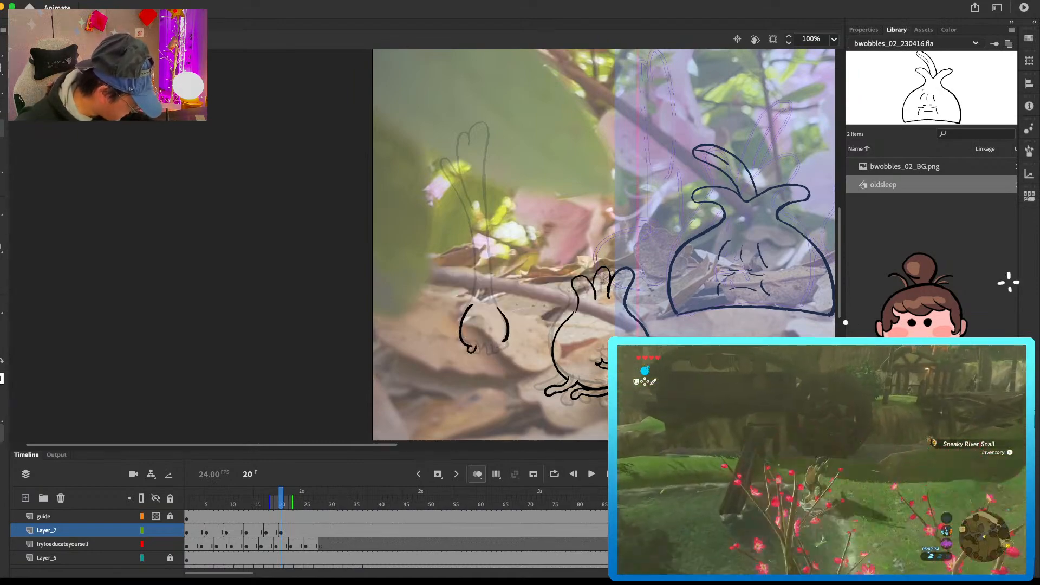
drag(475, 347, 509, 350)
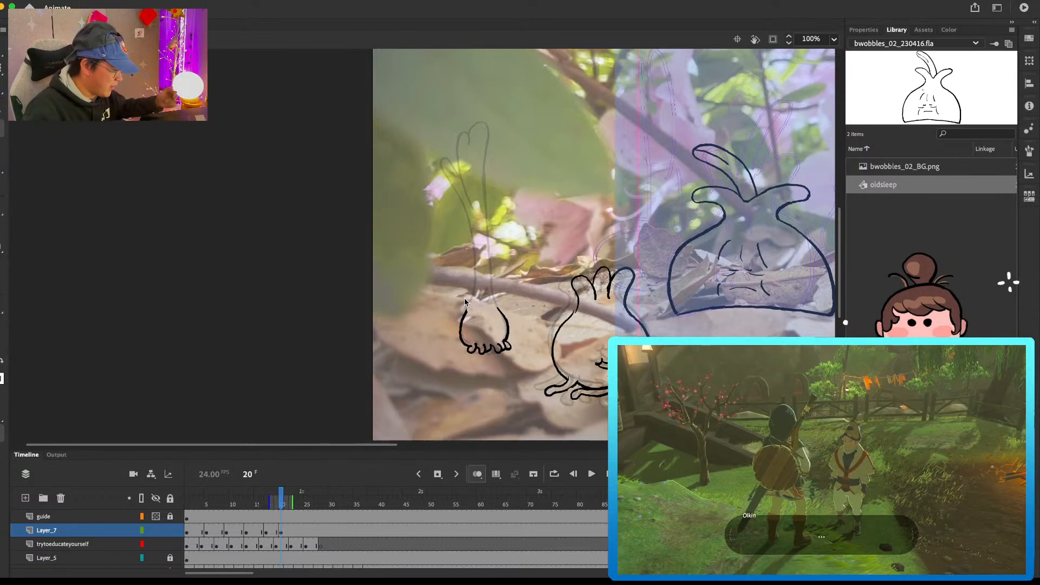
Step: Draw the tall leaf leaning left of the previous pose at frame 20, undoing stray strokes
mouse_move(446, 159)
mouse_down()
mouse_move(458, 161)
mouse_move(469, 204)
mouse_up()
key(super+z)
mouse_move(462, 152)
mouse_down()
mouse_move(449, 124)
mouse_move(473, 156)
mouse_move(486, 229)
mouse_up()
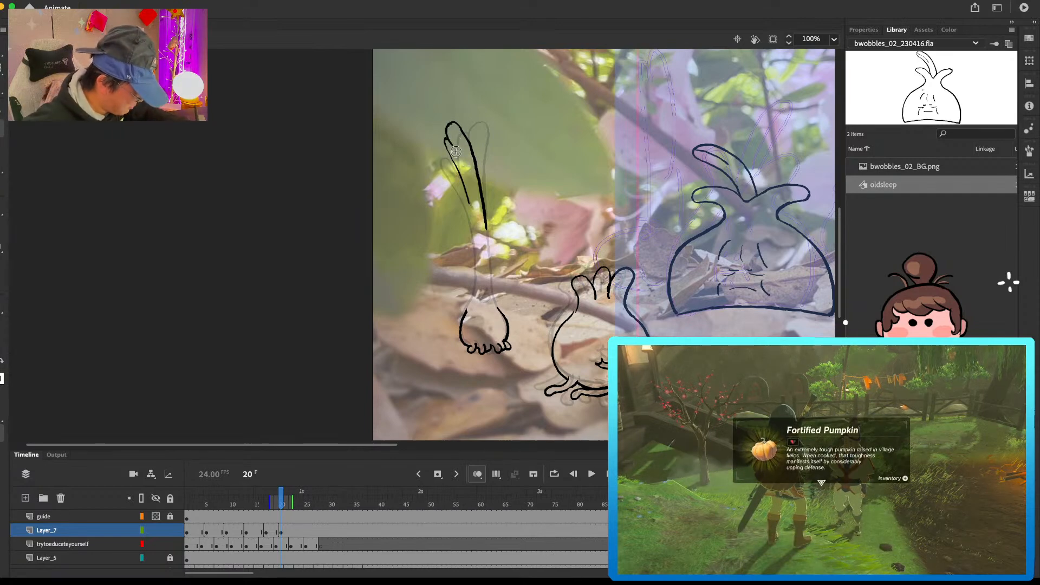
mouse_move(469, 203)
mouse_down()
mouse_move(429, 172)
mouse_move(461, 209)
mouse_move(452, 181)
mouse_move(471, 234)
mouse_up()
key(super+z)
Step: Draw the short side leaf and both stalk edges of the frame 20 pose and add the small face
key(super+z)
mouse_move(447, 190)
mouse_down()
mouse_move(477, 269)
mouse_move(467, 313)
mouse_up()
key(super+z)
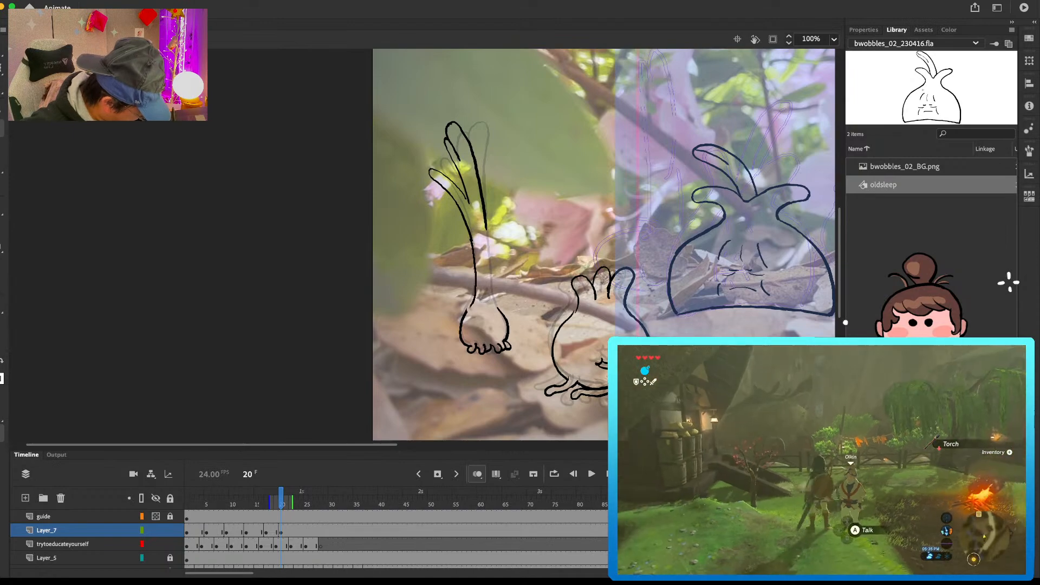
mouse_move(486, 223)
mouse_down()
mouse_move(499, 311)
mouse_move(470, 303)
mouse_move(475, 294)
mouse_up()
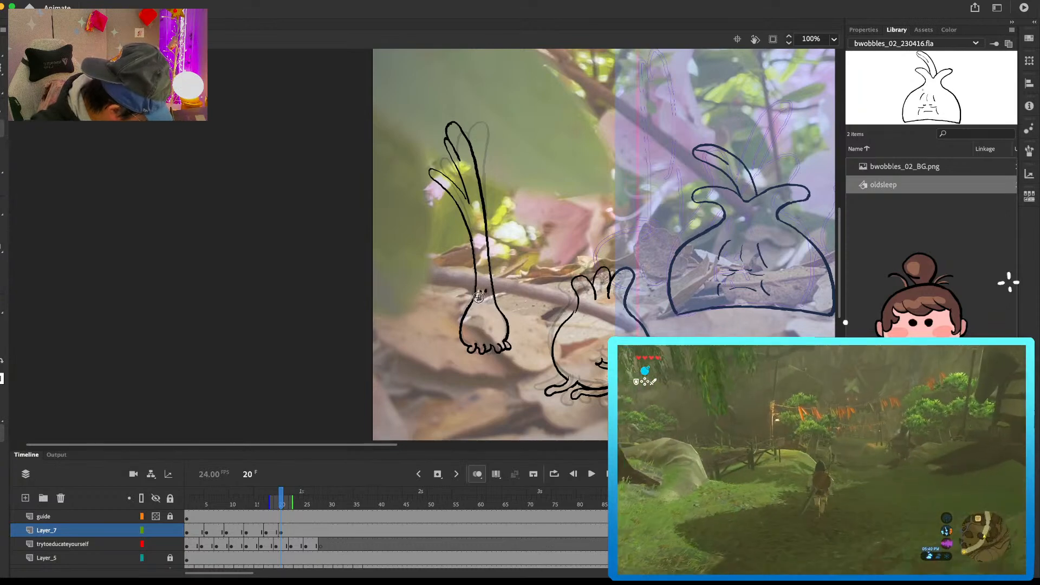
drag(478, 300, 489, 297)
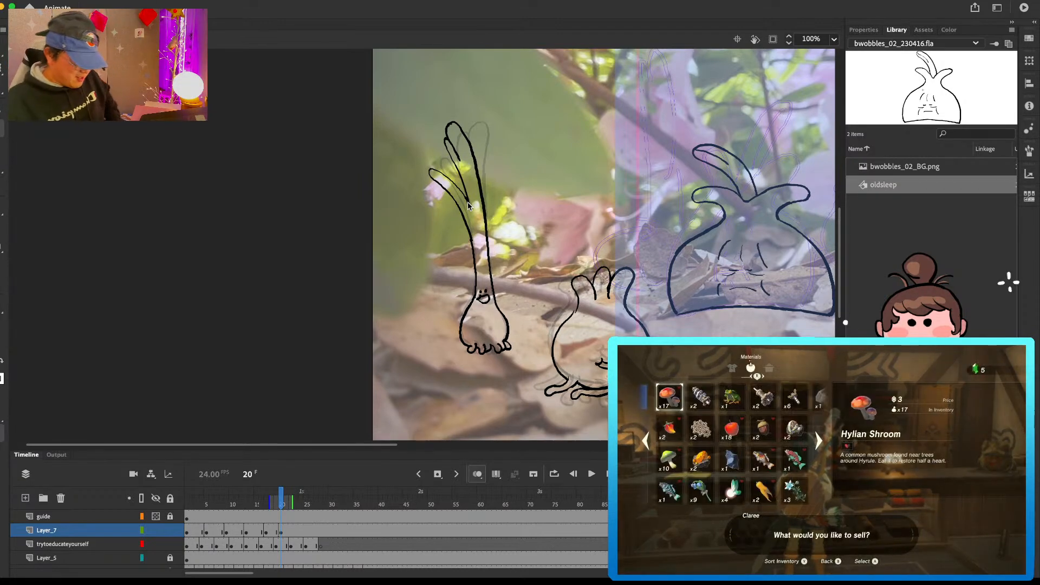
Step: Insert a blank keyframe at frame 23 on Layer_7, then play back and scrub through the spring onion's poses
click(300, 529)
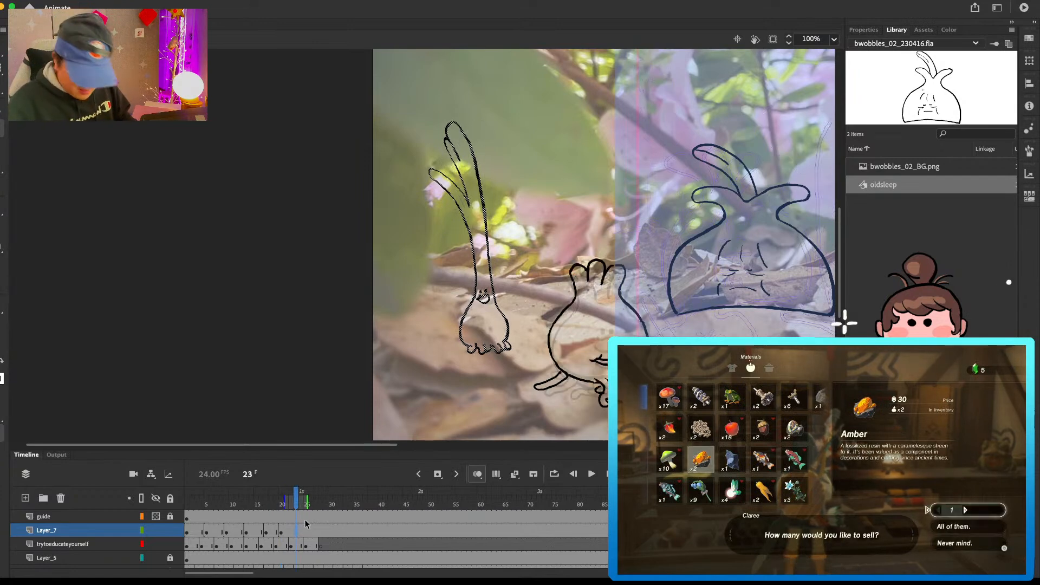
key(comma)
key(comma)
key(comma)
key(Return)
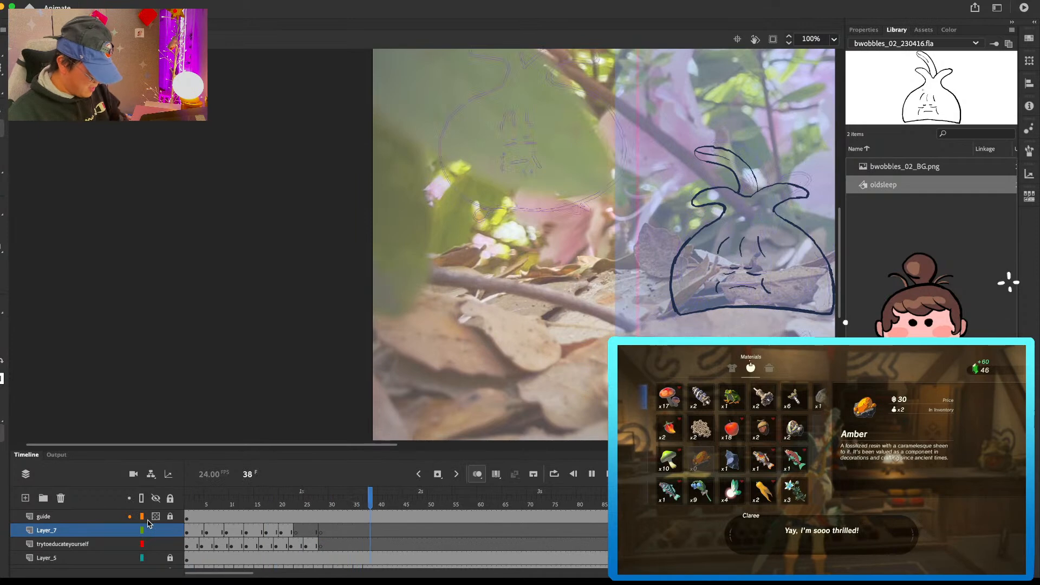
key(Return)
drag(196, 500, 268, 508)
key(Return)
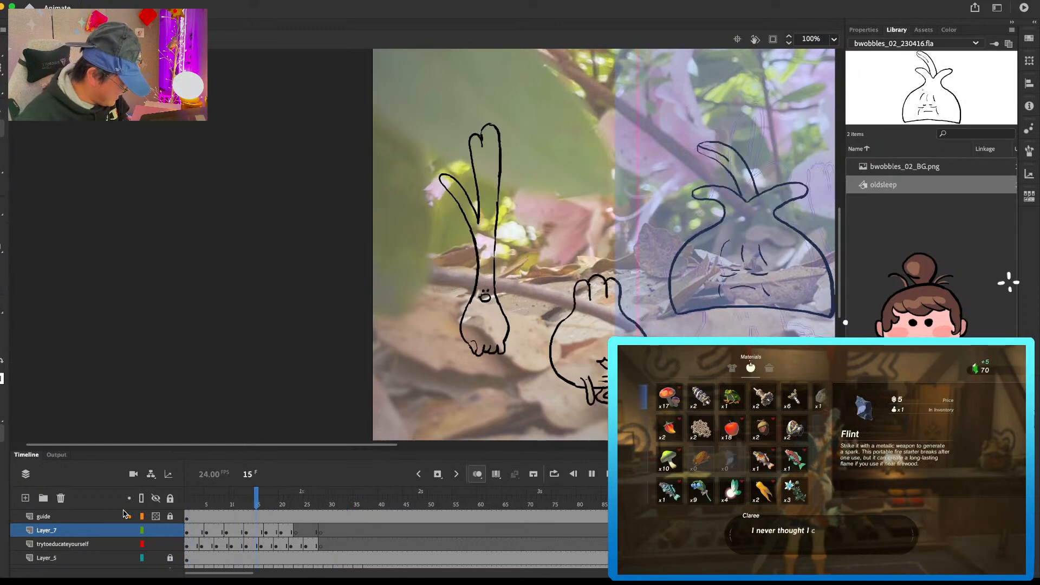
key(Return)
drag(250, 507, 272, 508)
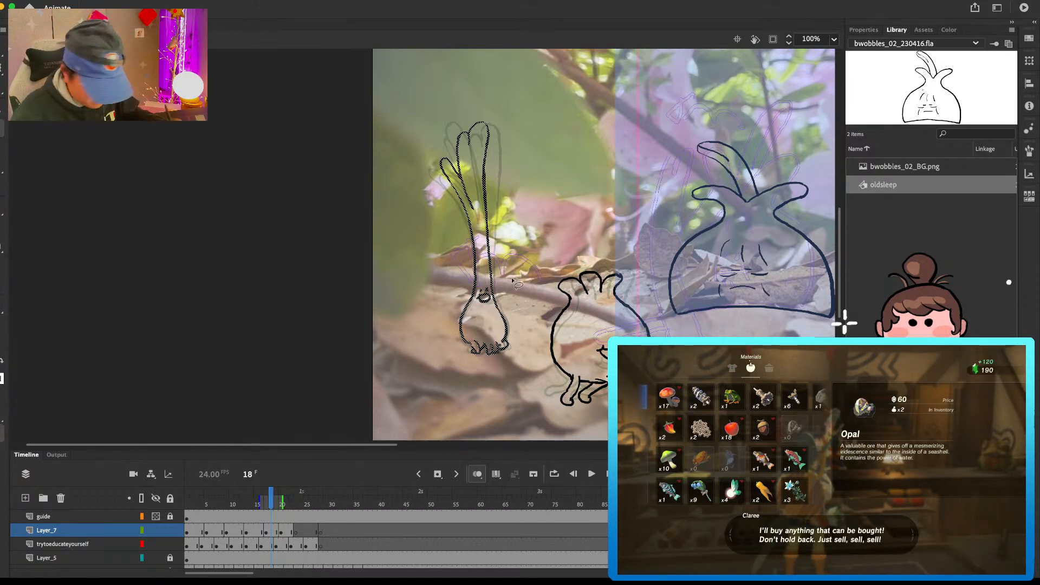
Step: Lasso the small face in the frame 18, 20 and 13 poses and adjust its placement on the stalk
key(l)
mouse_move(483, 311)
mouse_down()
mouse_move(494, 291)
mouse_move(477, 304)
mouse_up()
click(281, 533)
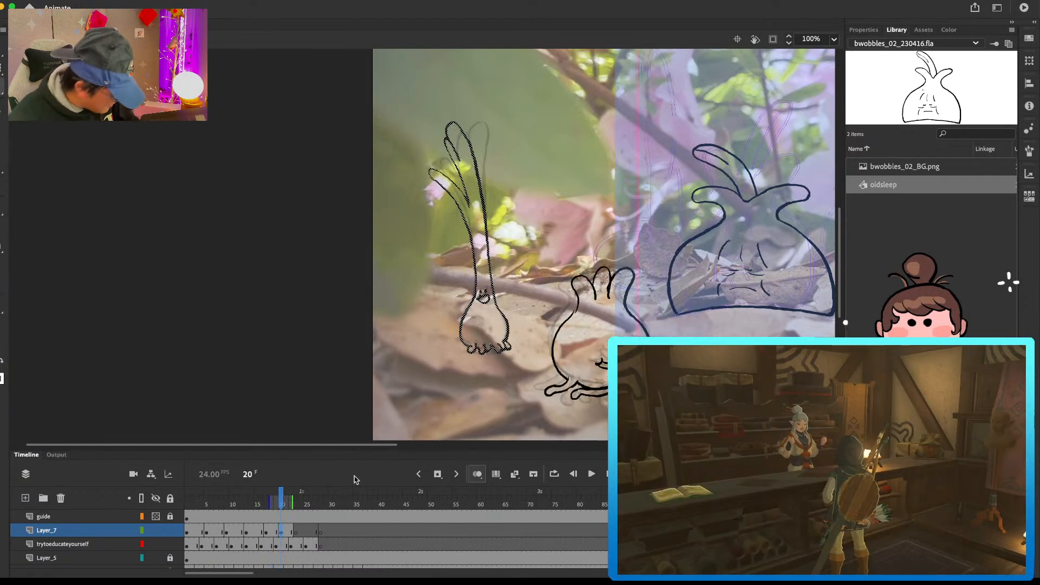
click(486, 291)
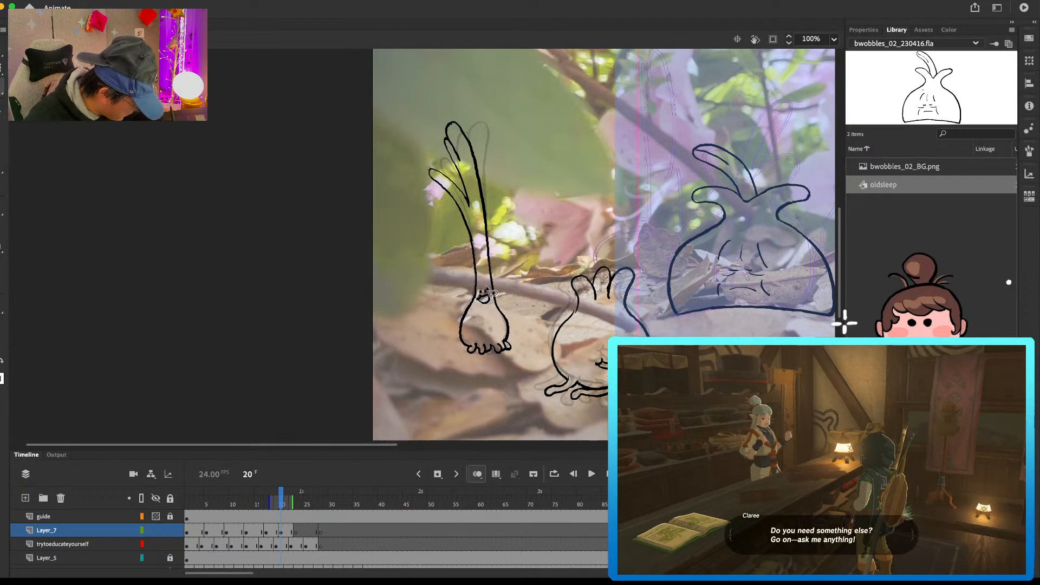
click(198, 502)
drag(200, 503, 247, 505)
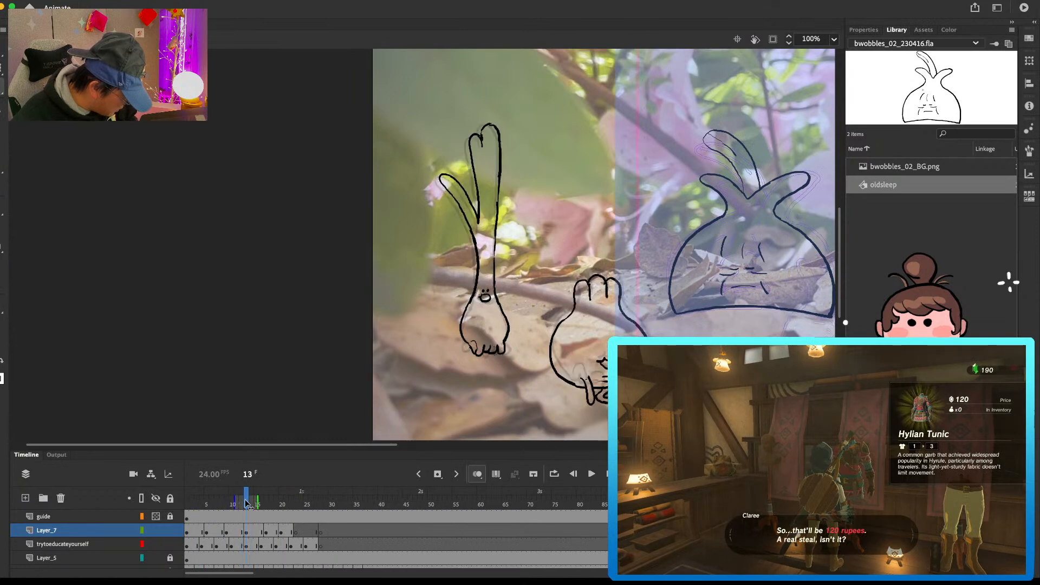
drag(477, 307, 492, 282)
click(484, 287)
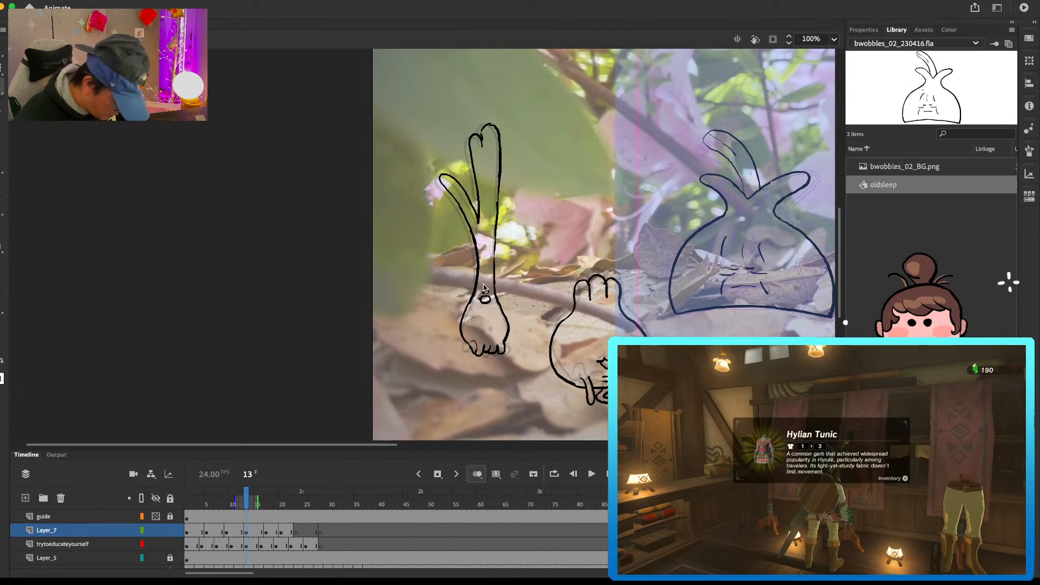
Step: Compare frames 18 and 20, then rework the small face above the bulb at frame 20
click(271, 531)
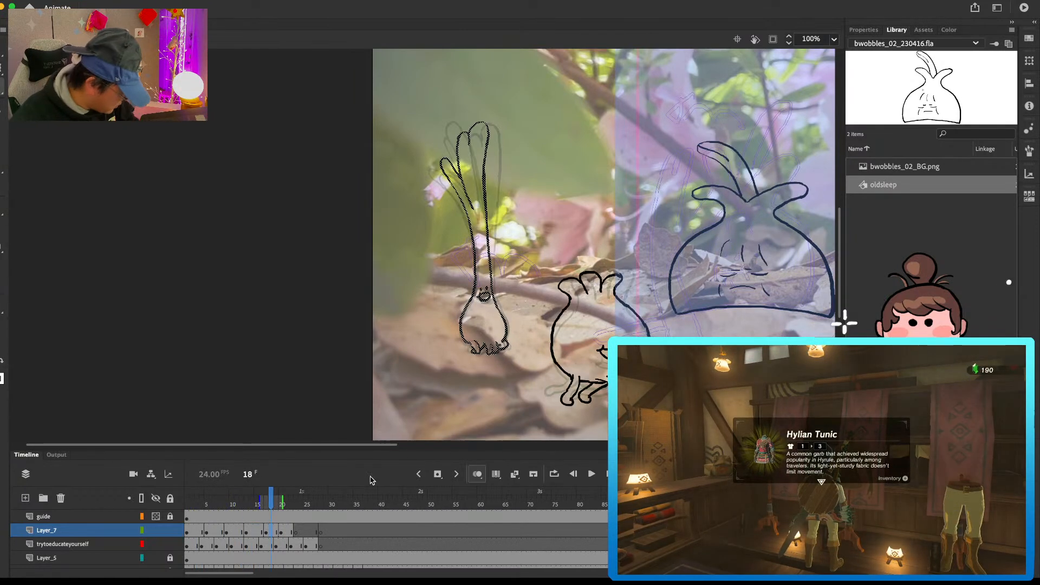
click(282, 530)
click(489, 275)
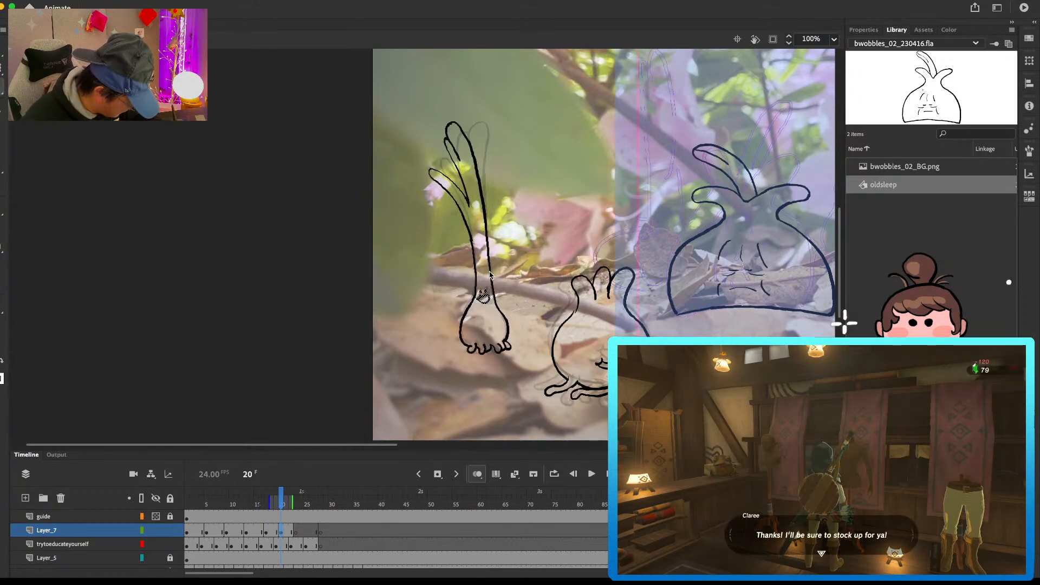
key(e)
drag(470, 295, 459, 347)
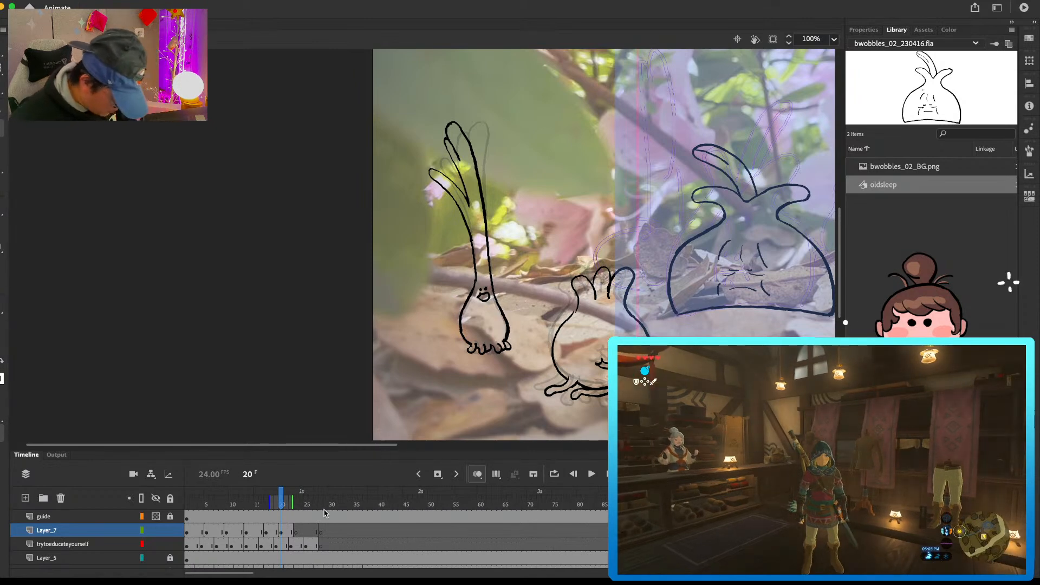
Step: Draw the full spring onion pose at frame 23 with both leaves curving left, stalk, bulb, root feet and small face
click(296, 531)
drag(427, 175, 461, 208)
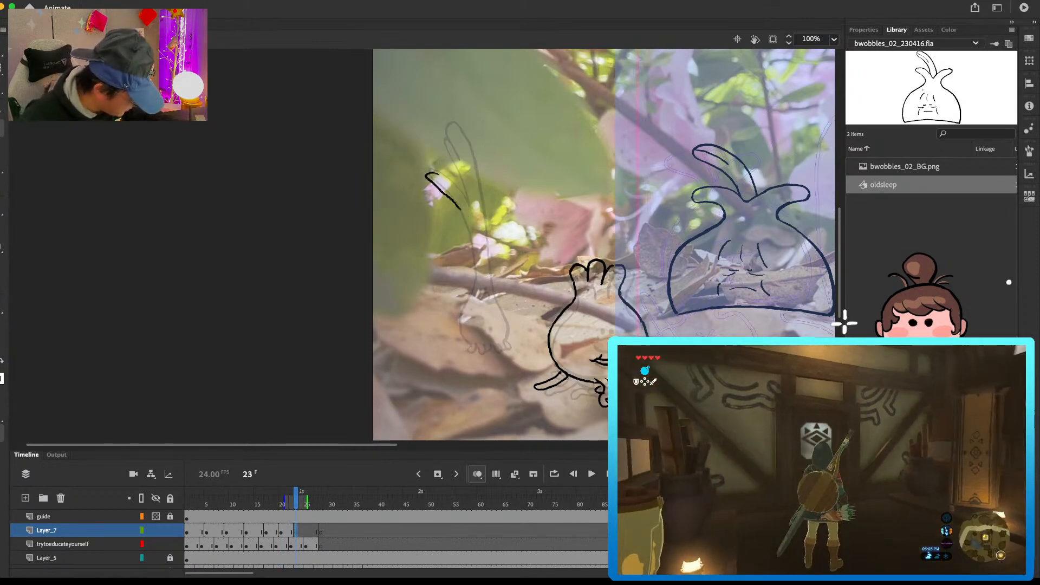
key(super+z)
mouse_move(438, 175)
mouse_down()
mouse_move(467, 204)
mouse_move(459, 208)
mouse_move(447, 143)
mouse_move(484, 214)
mouse_up()
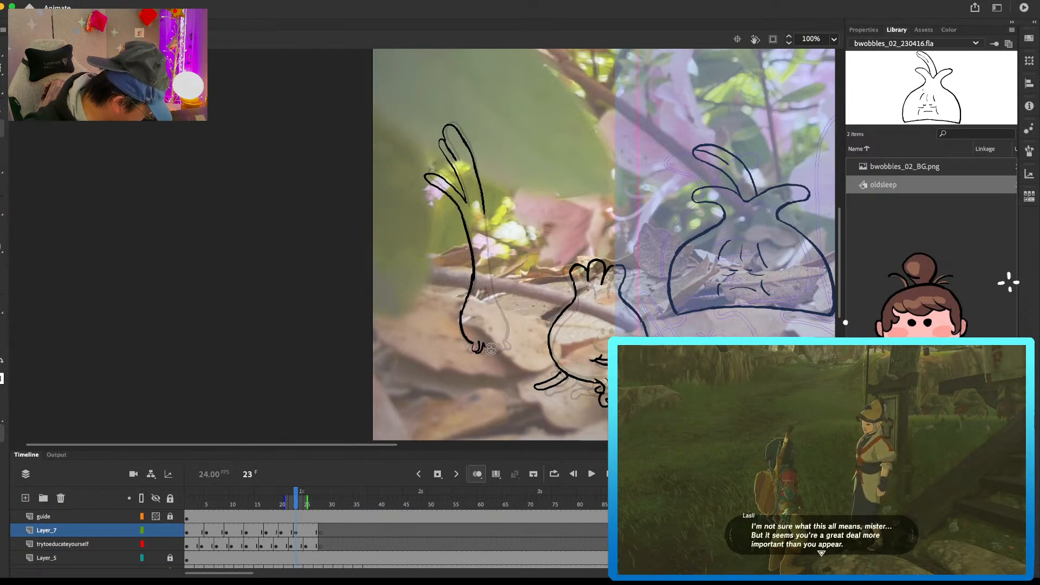
mouse_move(462, 312)
mouse_down()
mouse_move(461, 325)
mouse_move(493, 351)
mouse_up()
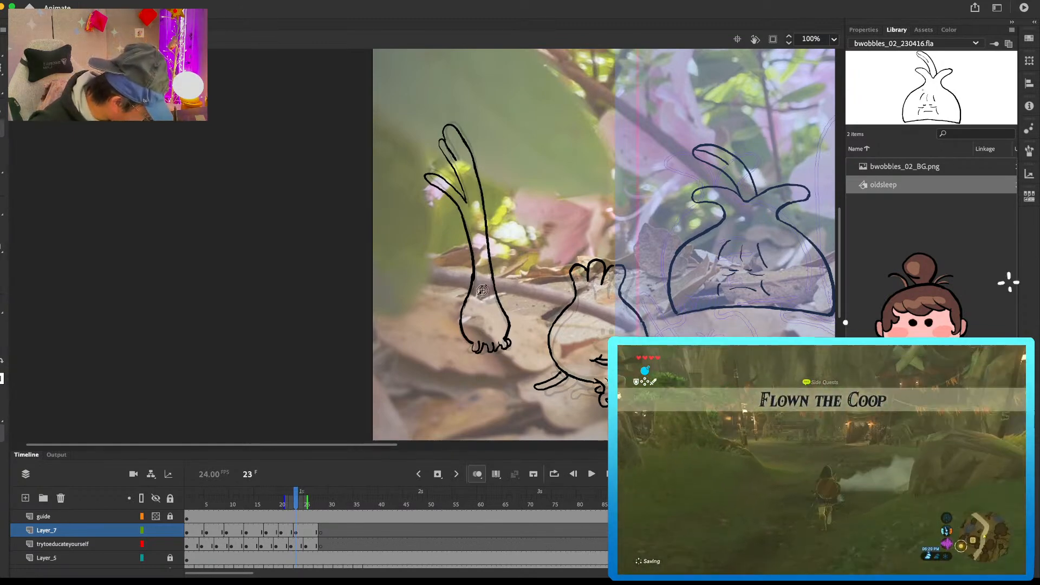
drag(507, 318, 509, 324)
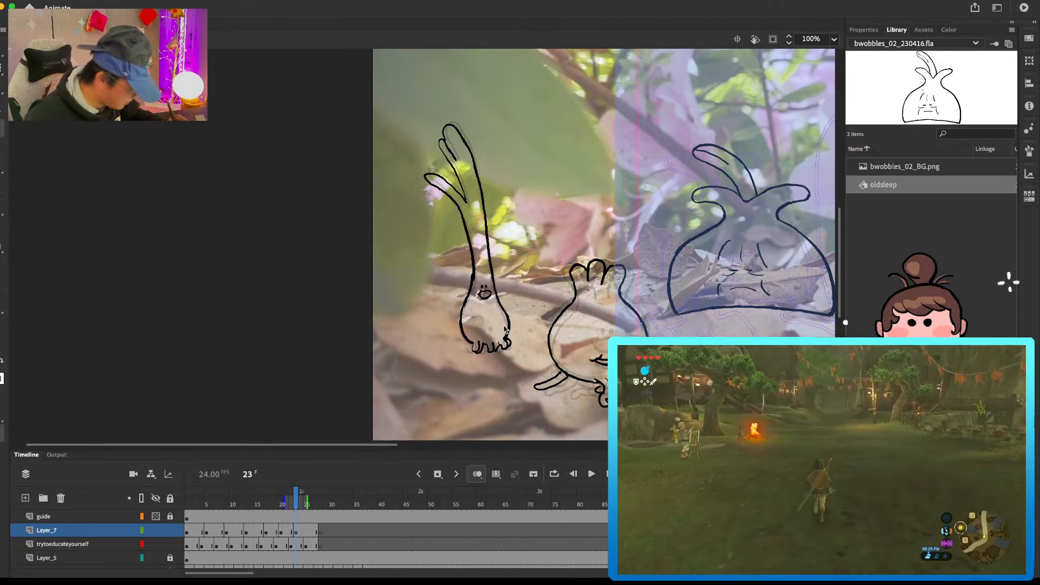
Step: Review the loop in playback, then lean the spring onion poses at frames 13 and 17 slightly right with Free Transform
click(310, 533)
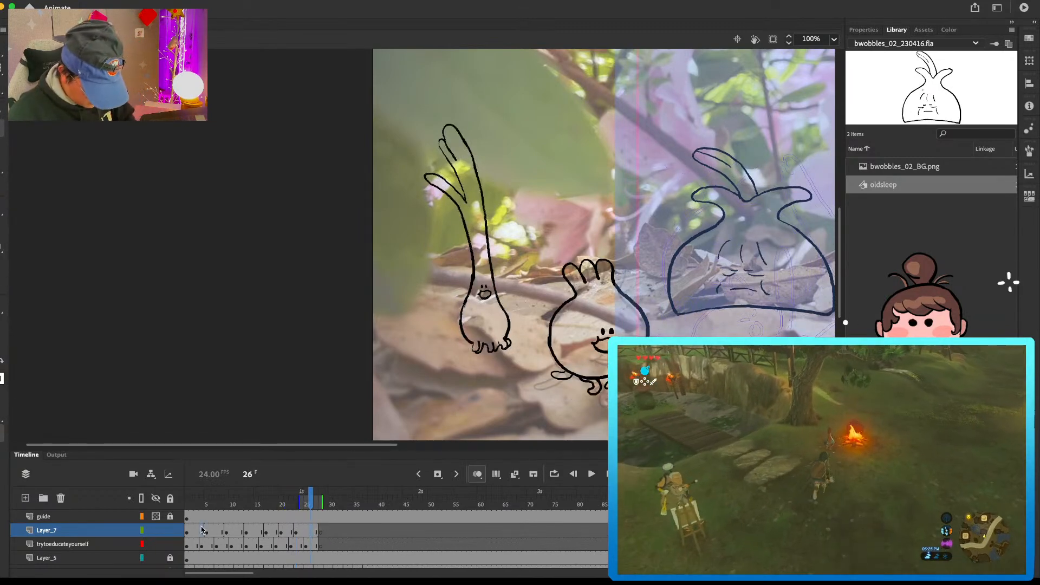
click(207, 498)
key(Return)
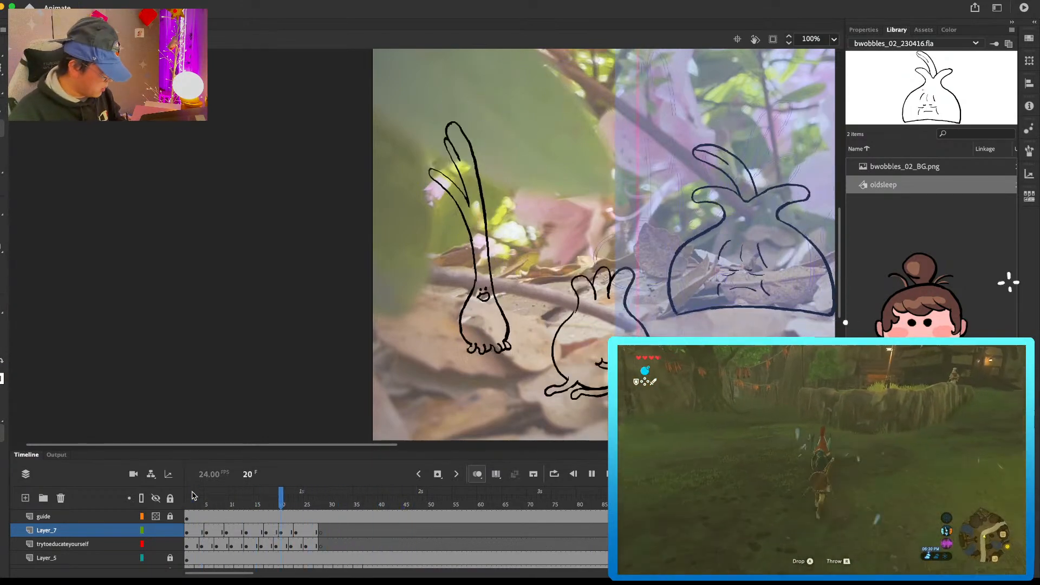
click(257, 503)
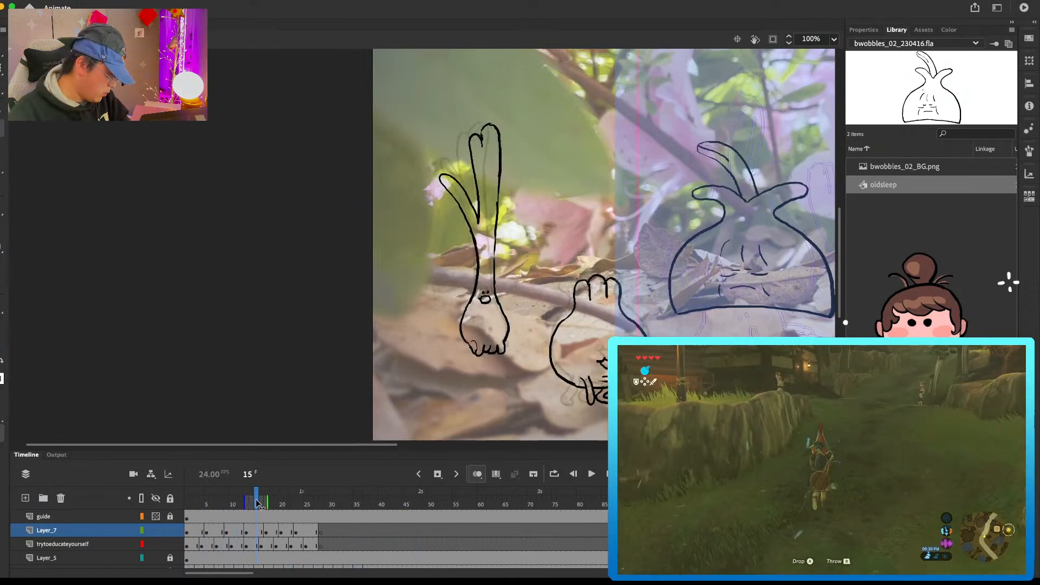
click(253, 530)
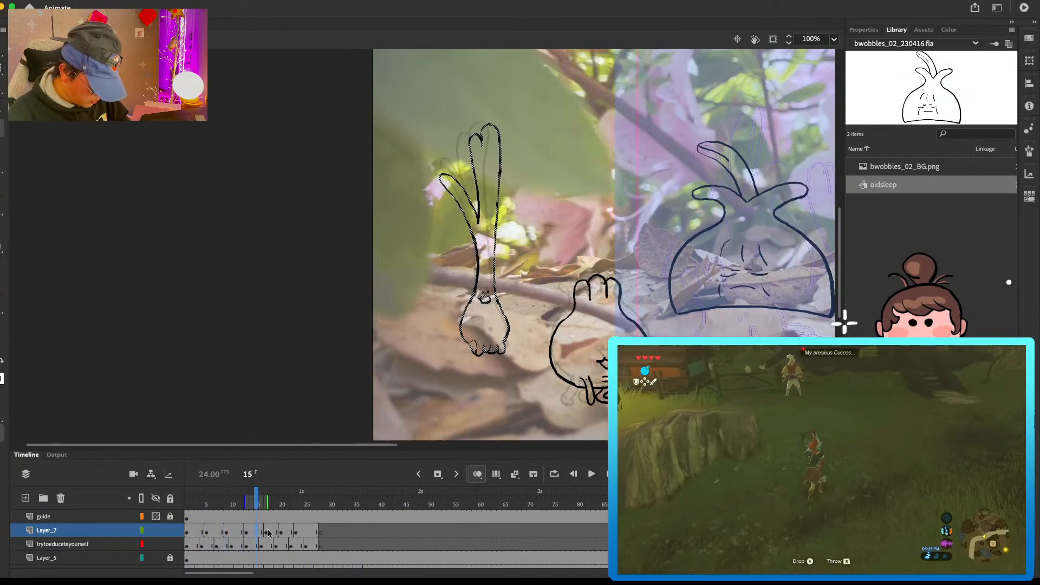
click(247, 530)
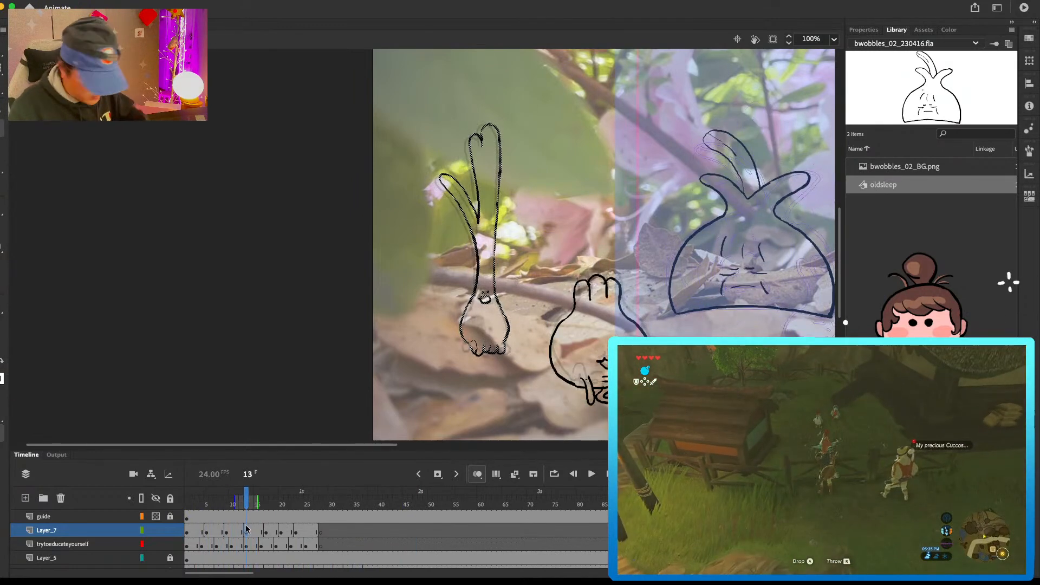
key(q)
click(267, 532)
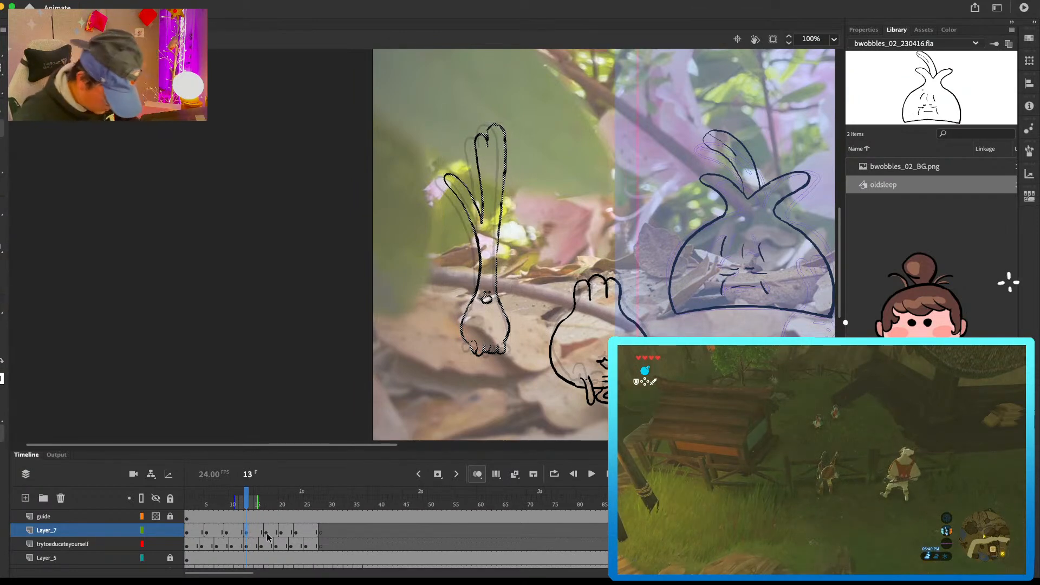
drag(477, 122, 487, 121)
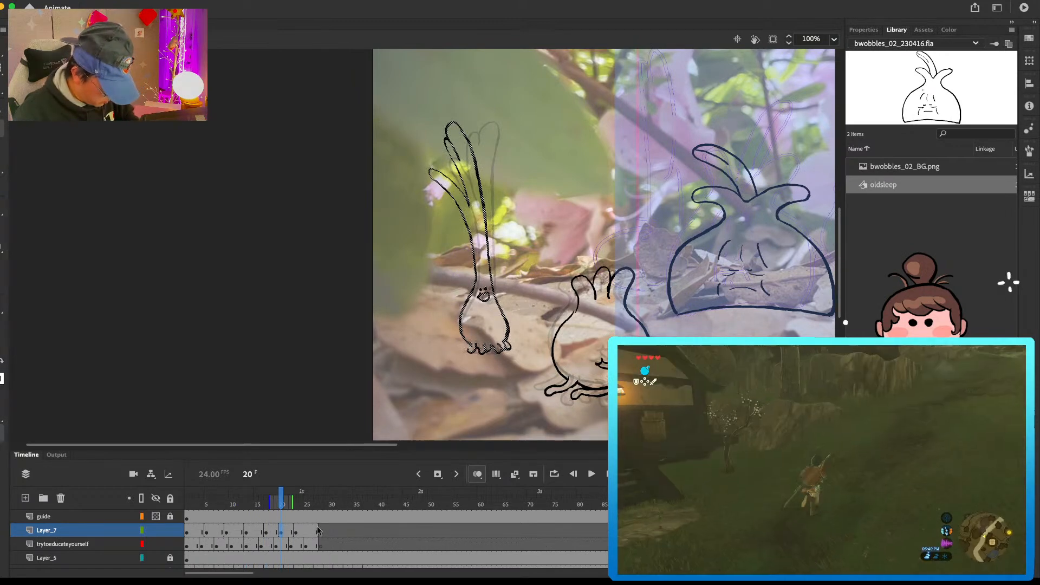
Step: Play back the adjusted spring onion loop from the start and examine the pose at frames 18, 23 and 26
click(301, 530)
drag(193, 499, 233, 500)
key(Return)
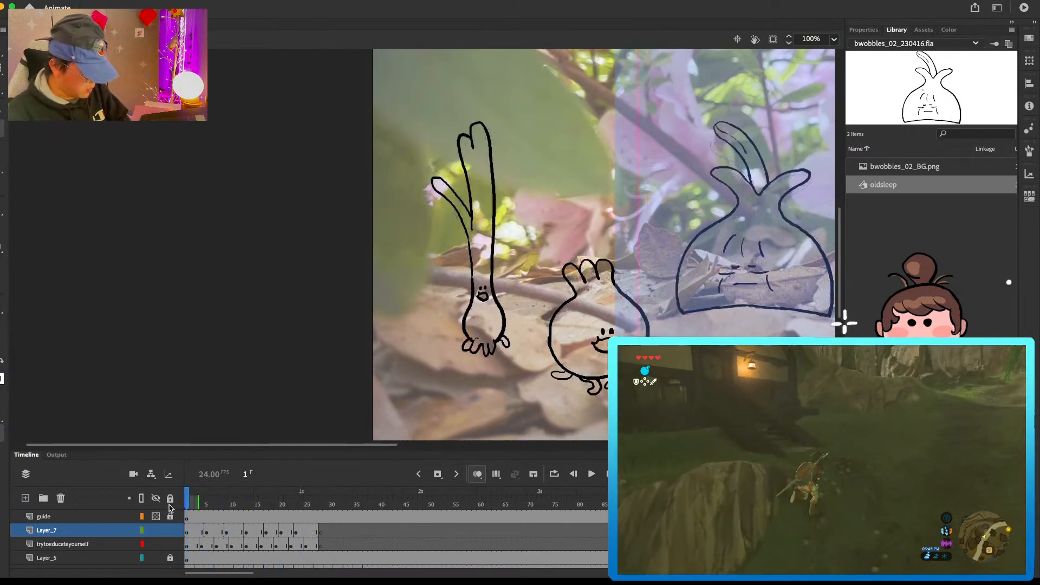
key(Return)
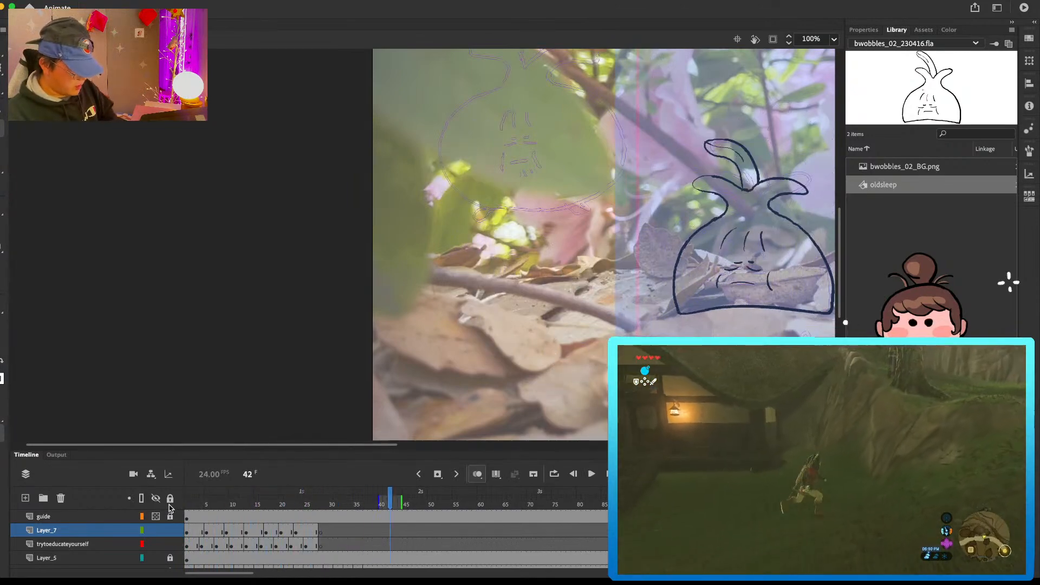
key(Return)
drag(198, 497, 272, 508)
key(Return)
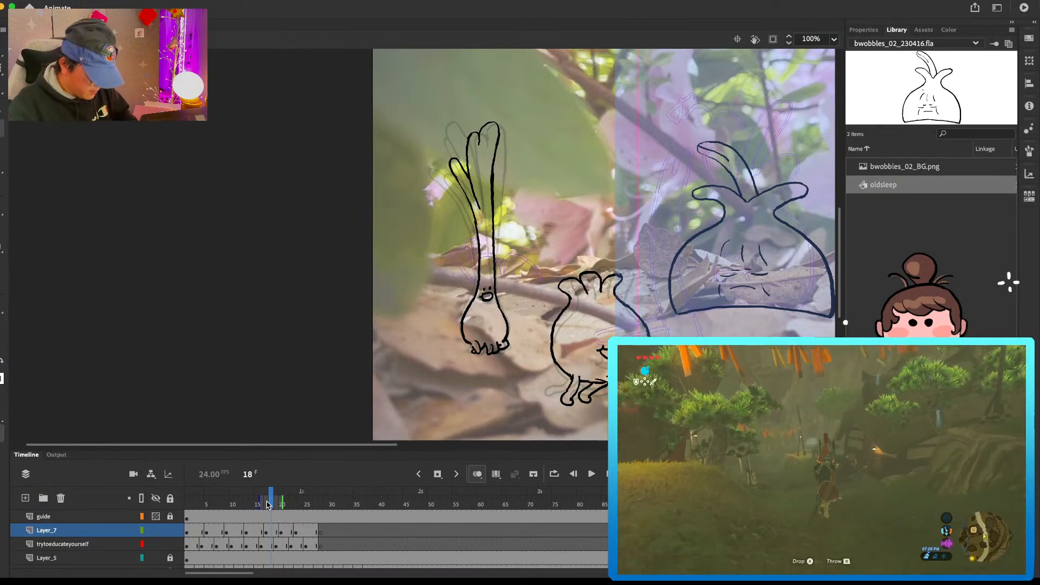
click(297, 532)
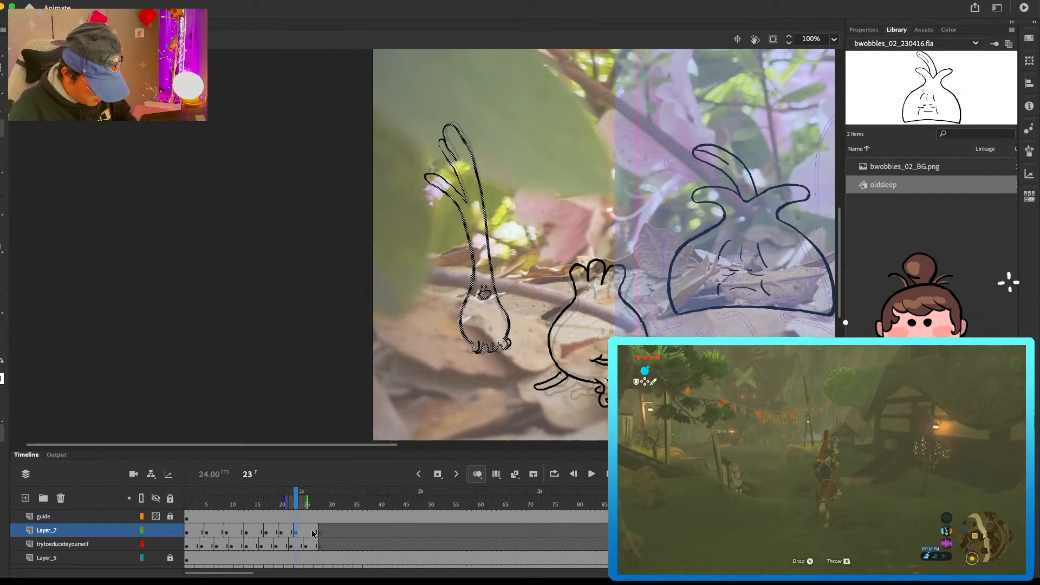
click(312, 531)
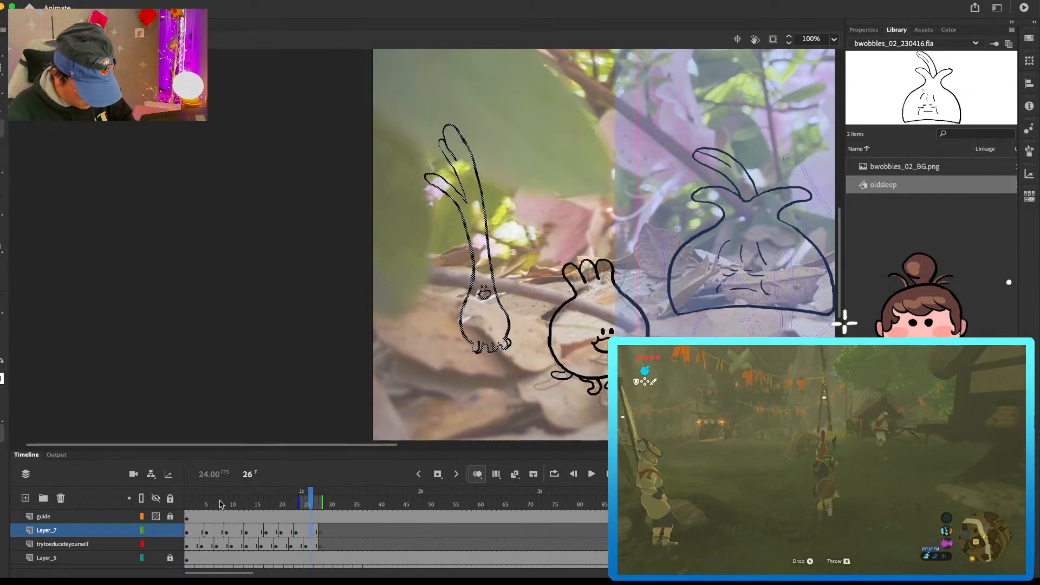
Step: Play back the spring onion loop and review the whole scene at frame 3 with all characters in view
key(Return)
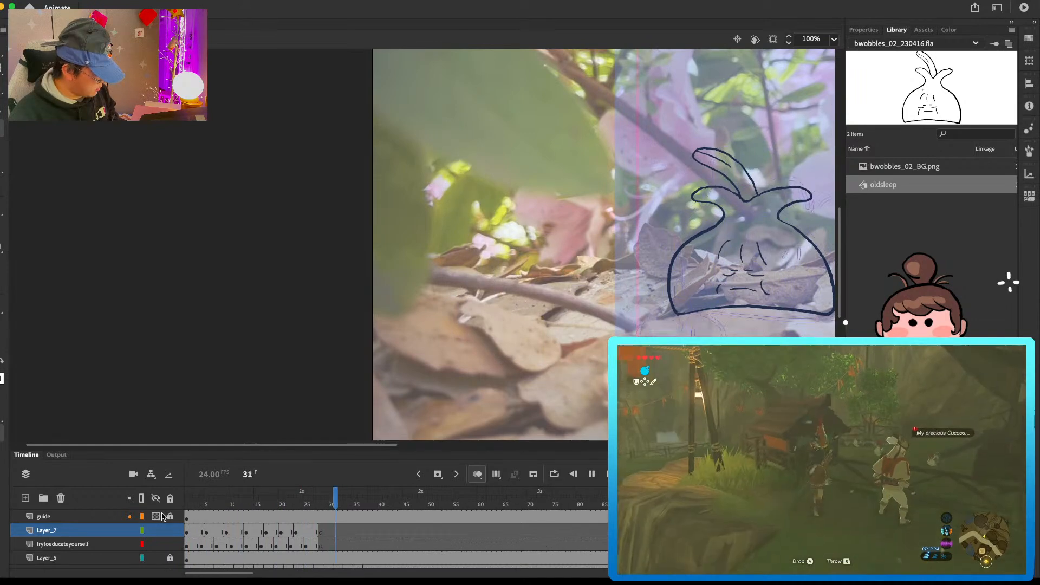
key(Return)
click(199, 543)
mouse_move(661, 317)
mouse_down()
mouse_move(643, 288)
mouse_move(673, 328)
mouse_up()
key(super+minus)
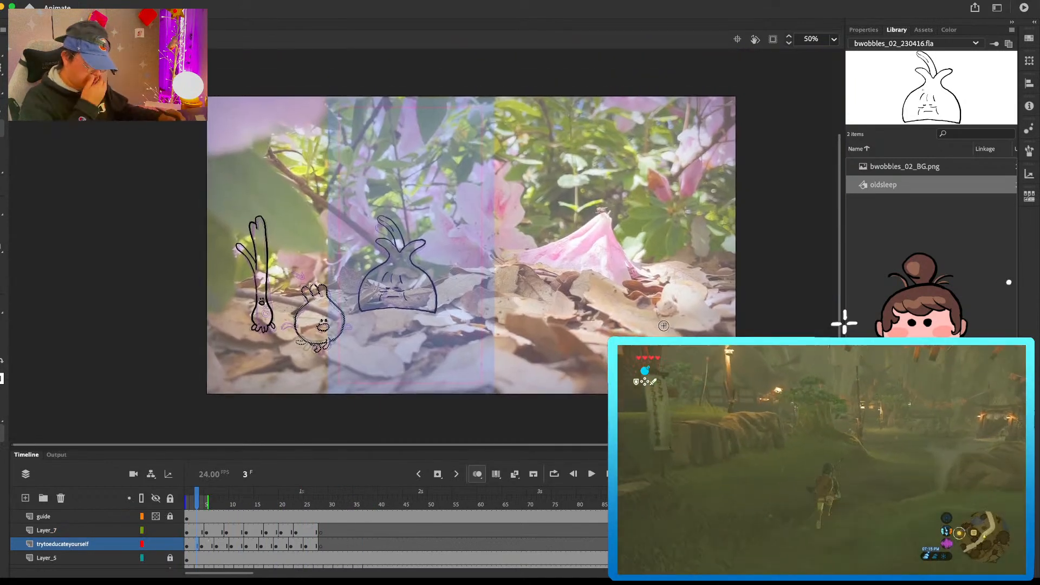
Step: Hide and lock Layer_7, set trytoeducateyourself to locked outlines, and add a new layer directly above it
click(170, 531)
click(156, 531)
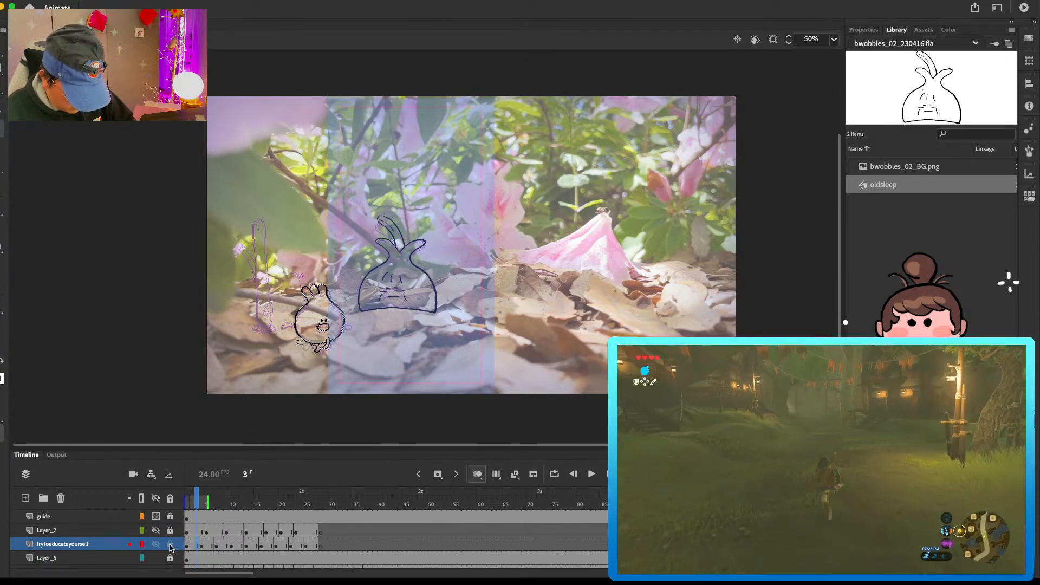
click(170, 547)
click(142, 544)
click(25, 499)
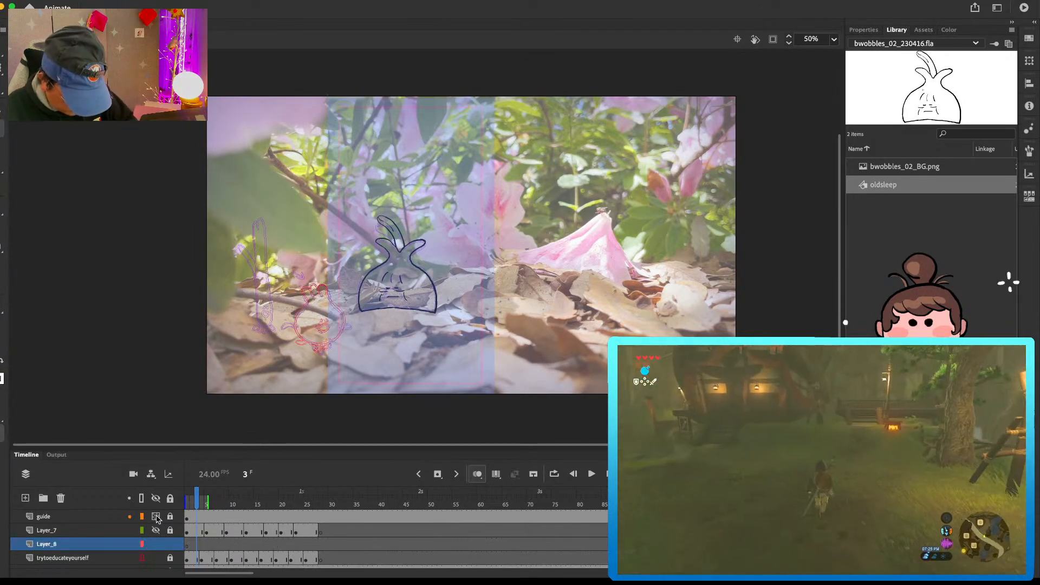
Step: Copy the round vegetable's first pose from trytoeducateyourself to Layer_8, place it near the scene's left edge and scale it down slightly
click(194, 556)
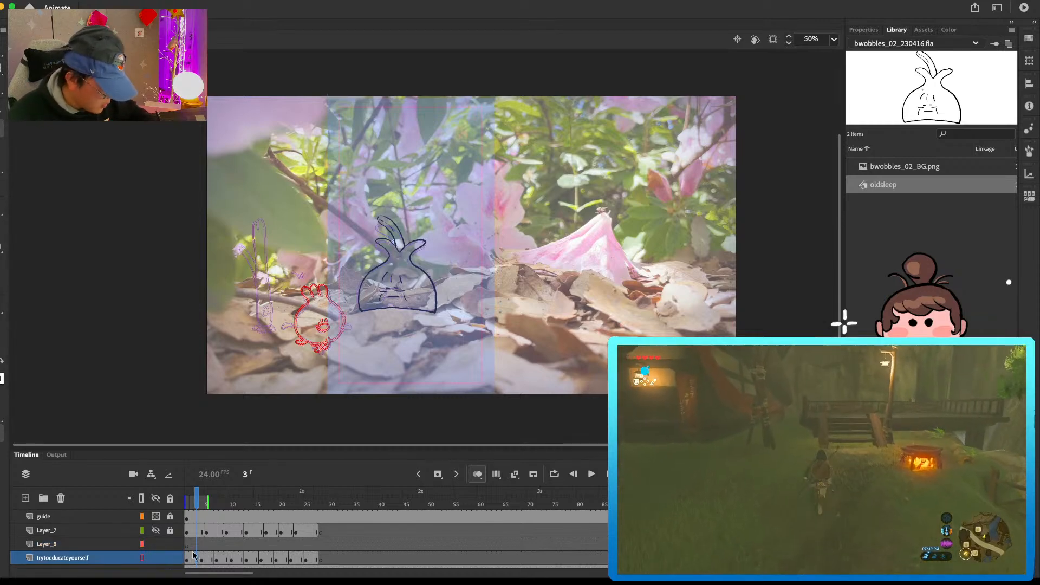
click(191, 546)
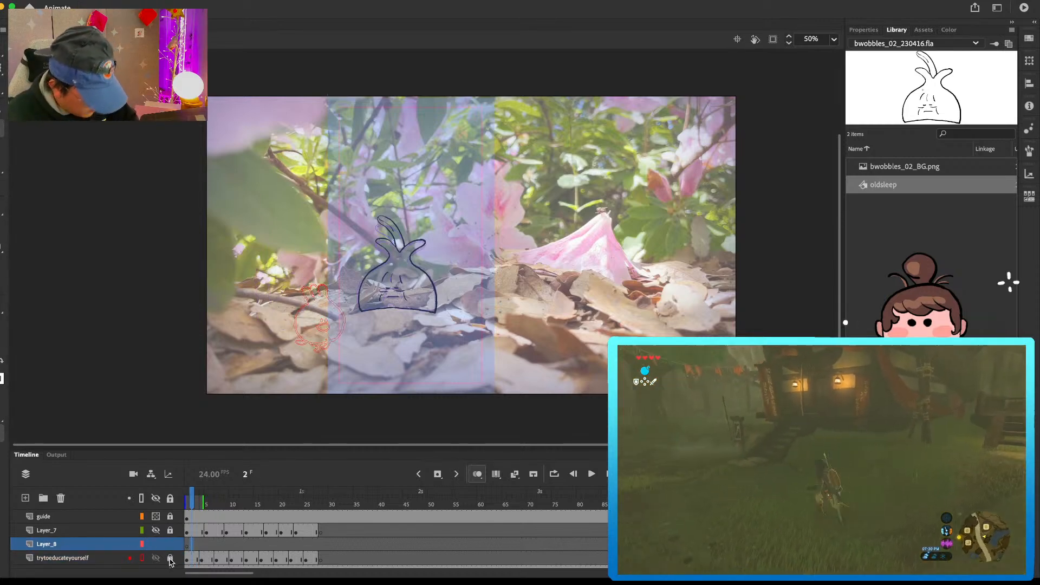
key(super+v)
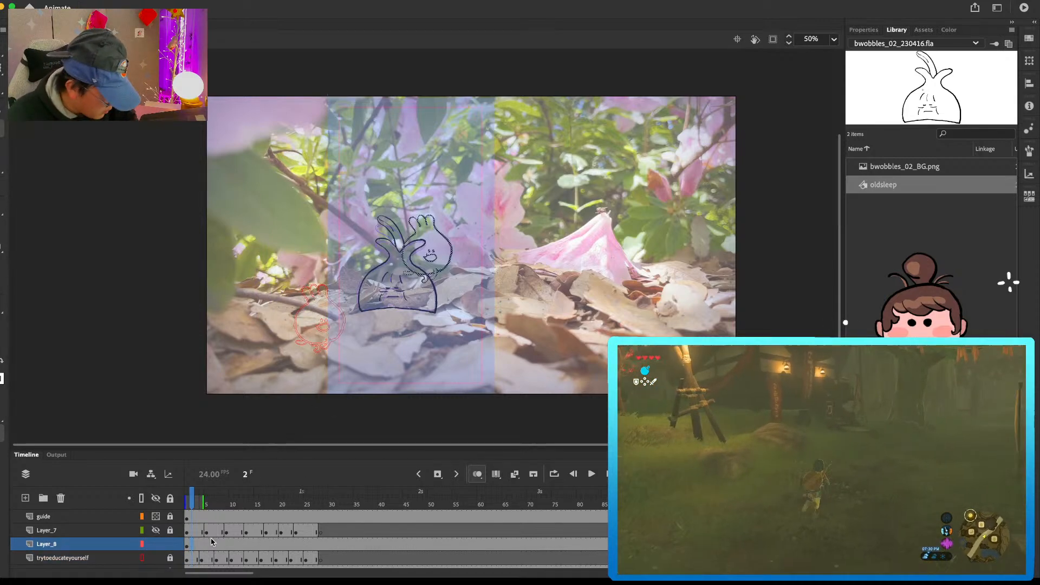
drag(442, 256, 252, 297)
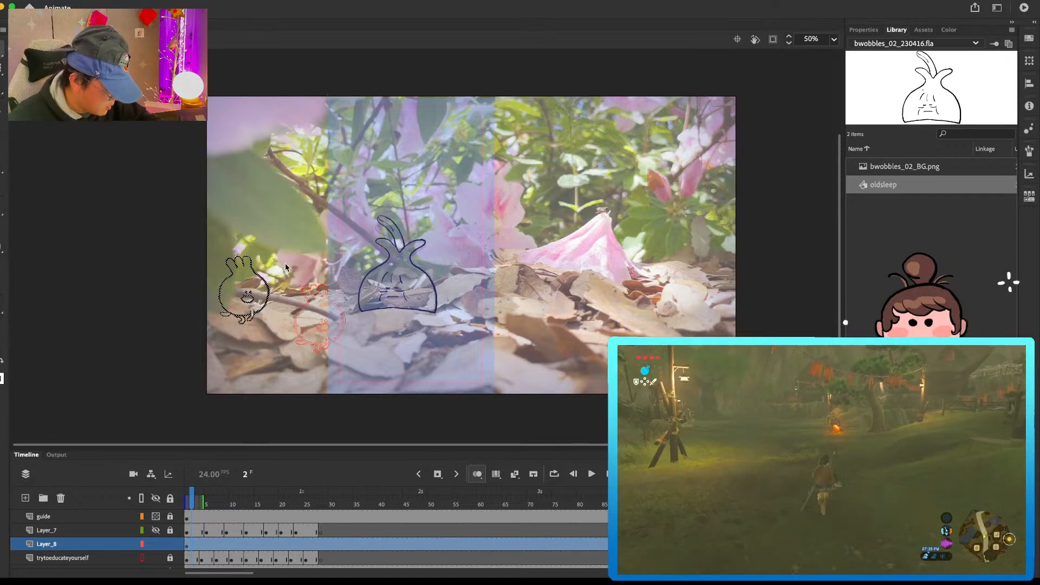
drag(269, 257, 258, 287)
key(v)
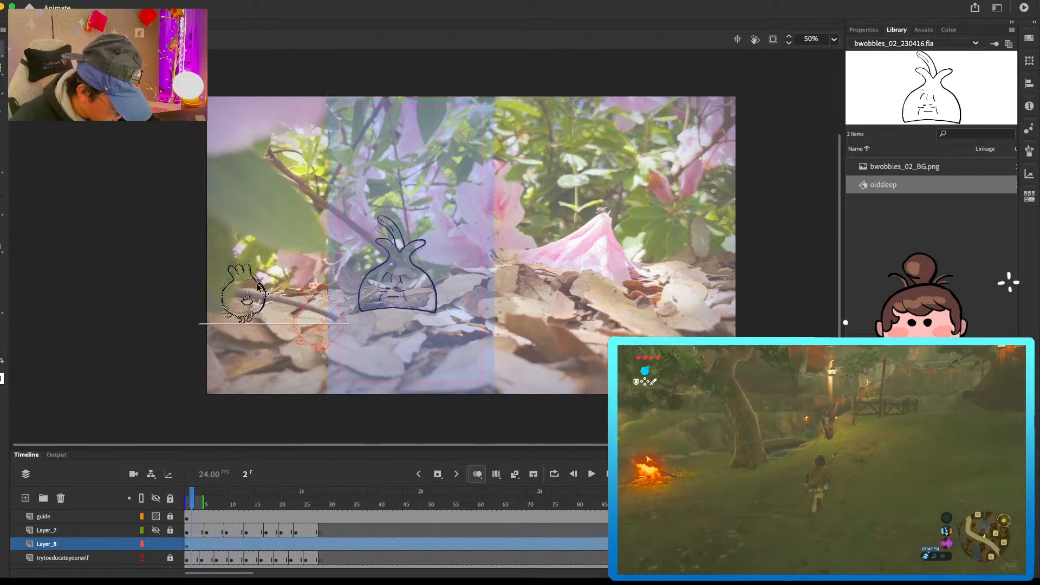
Step: Add a blank keyframe at frame 4 on Layer_8 and paste in the matching round vegetable pose, shifted toward the first copy
click(204, 544)
key(F7)
click(203, 557)
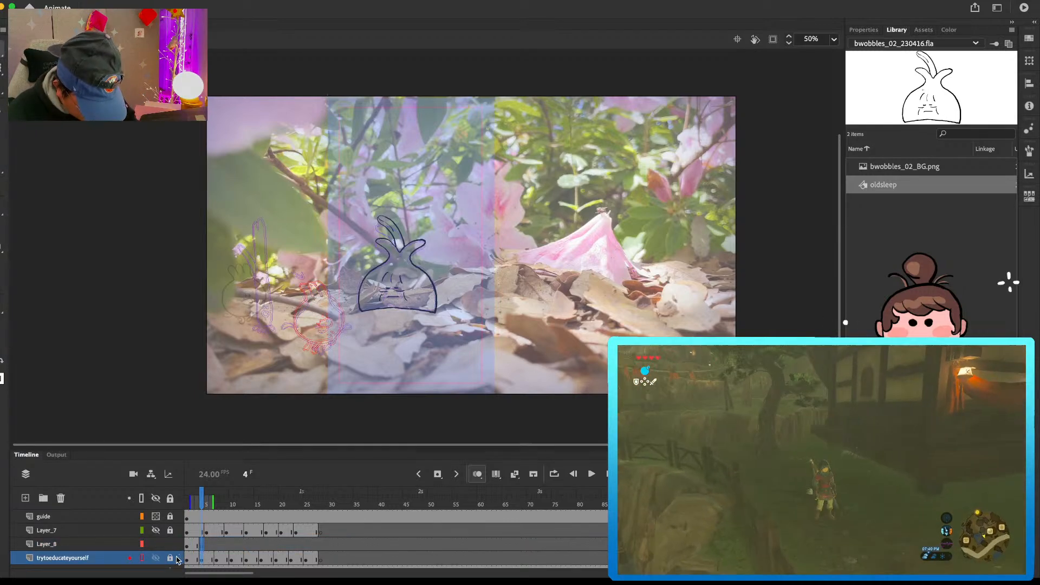
click(206, 556)
click(171, 559)
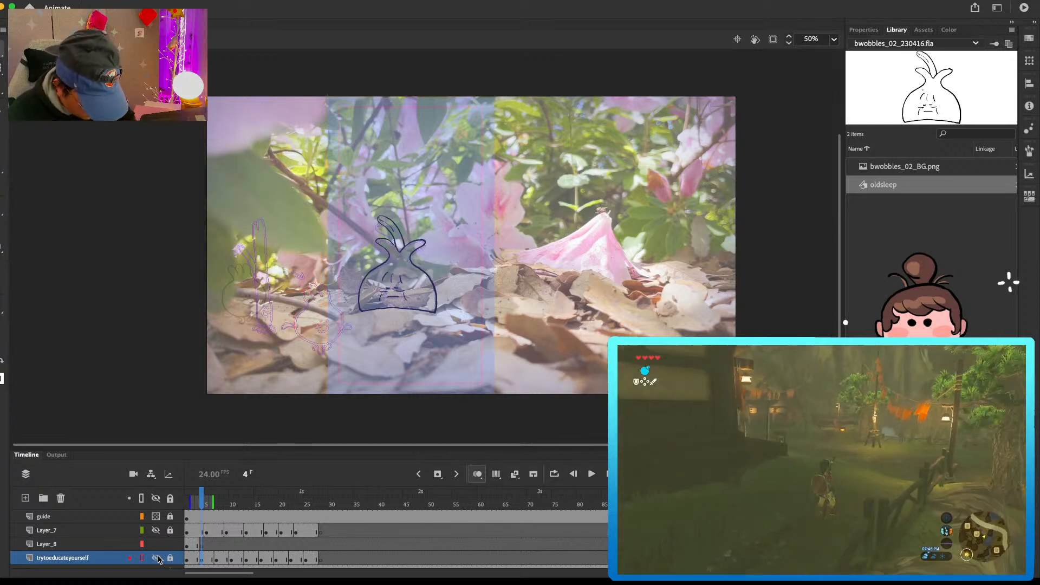
click(156, 559)
click(201, 545)
key(super+shift+v)
drag(310, 300, 253, 280)
key(super+1)
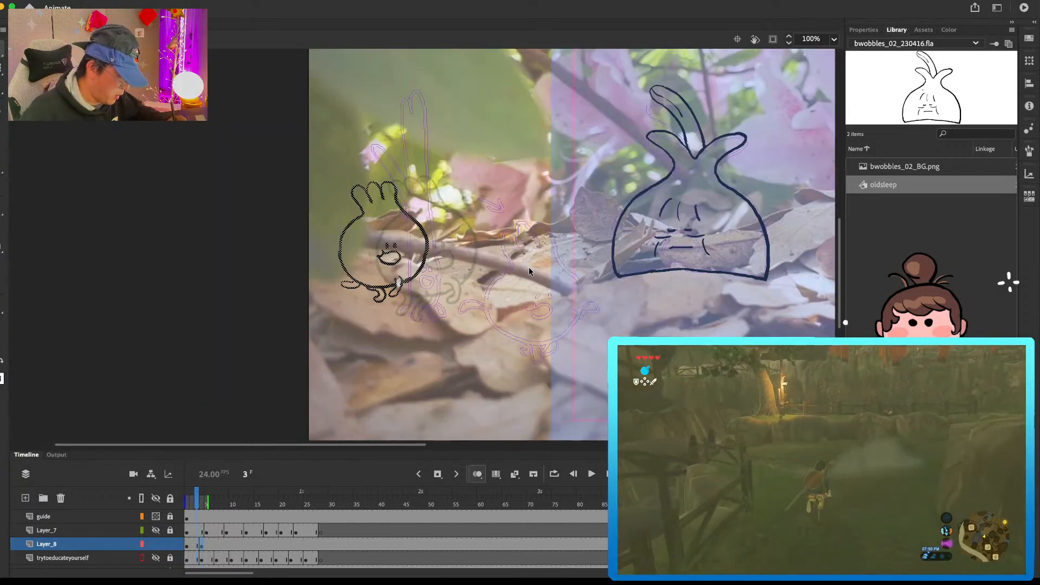
Step: Scale down the round vegetable at frame 4 with Free Transform and line it up with the preceding pose
key(q)
drag(478, 175, 472, 184)
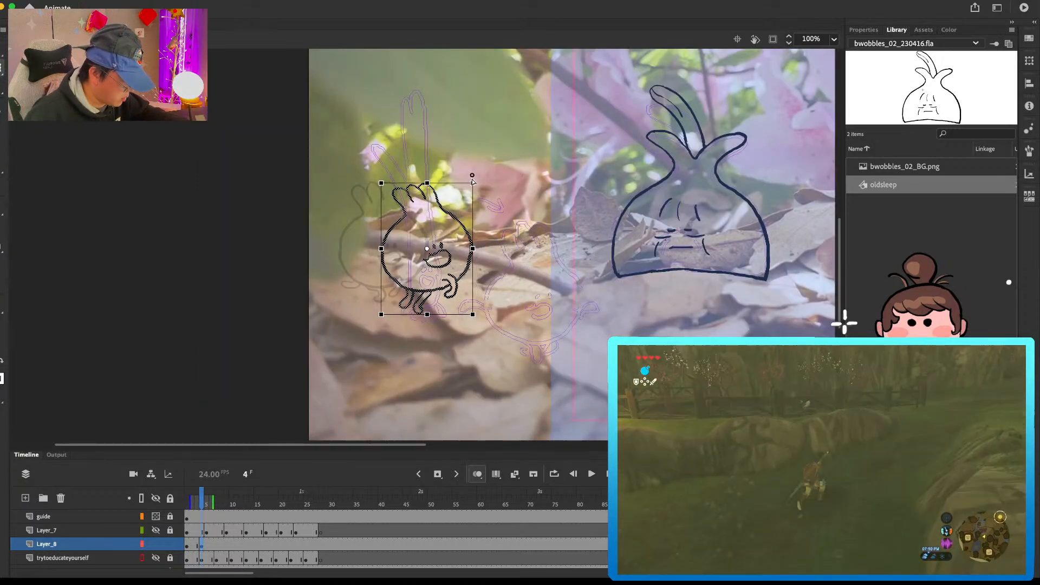
key(v)
drag(432, 246, 417, 244)
key(comma)
key(comma)
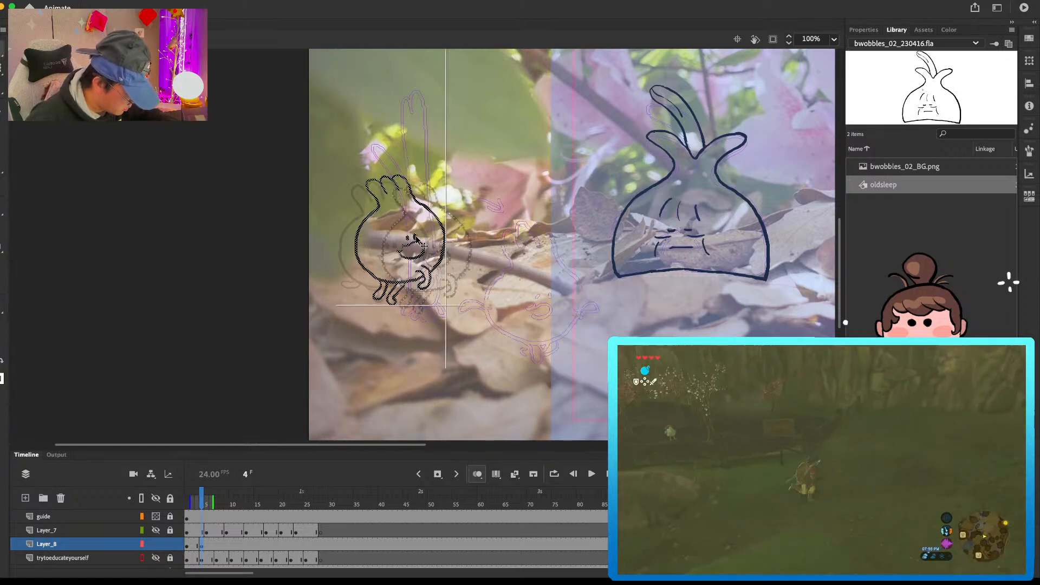
key(period)
key(period)
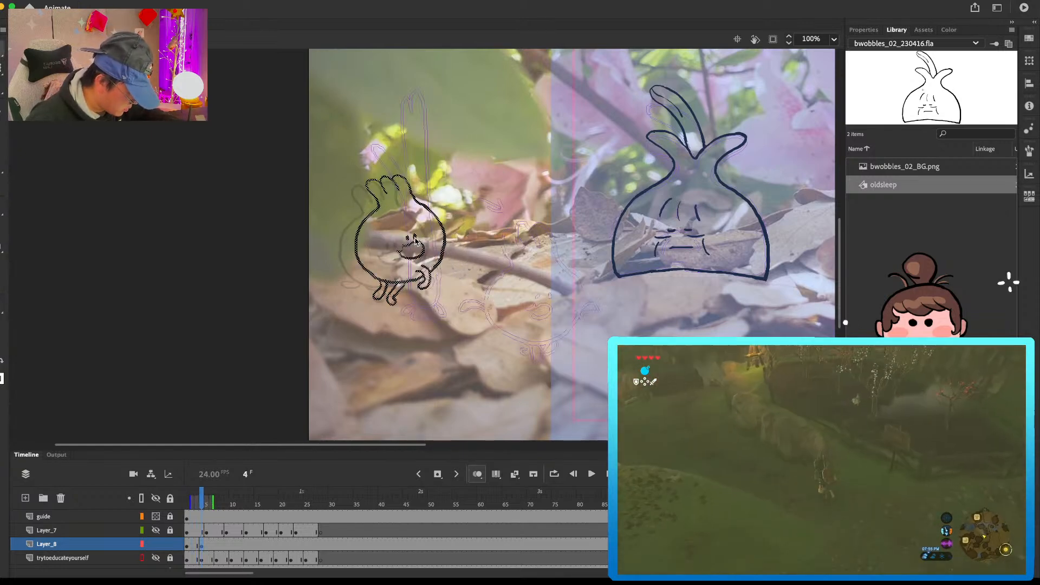
key(comma)
key(period)
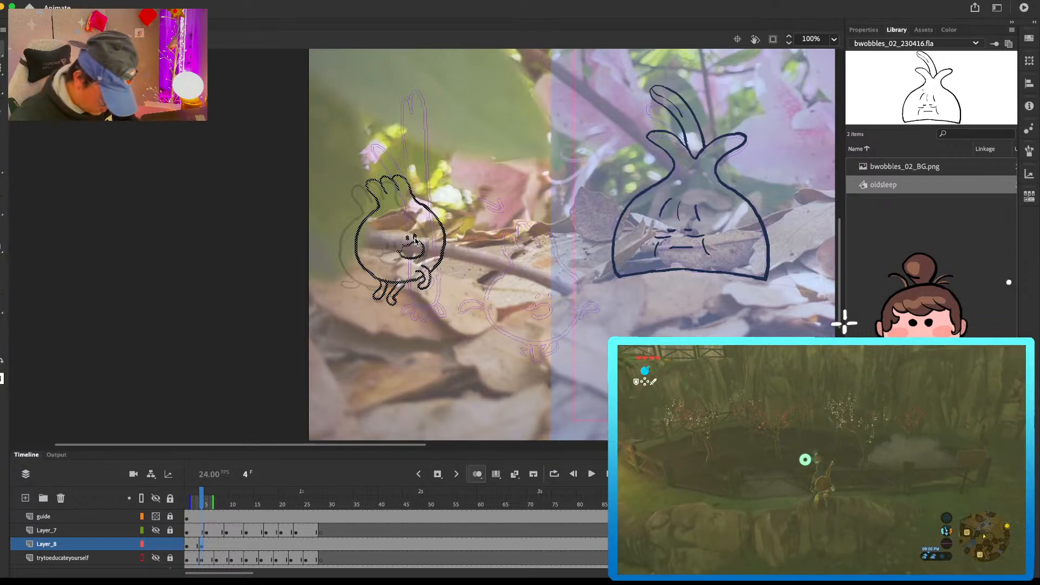
Step: Add a blank keyframe at frame 7 on Layer_8 and paste in the matching round vegetable pose, moved left over the previous drawing
click(216, 545)
key(F7)
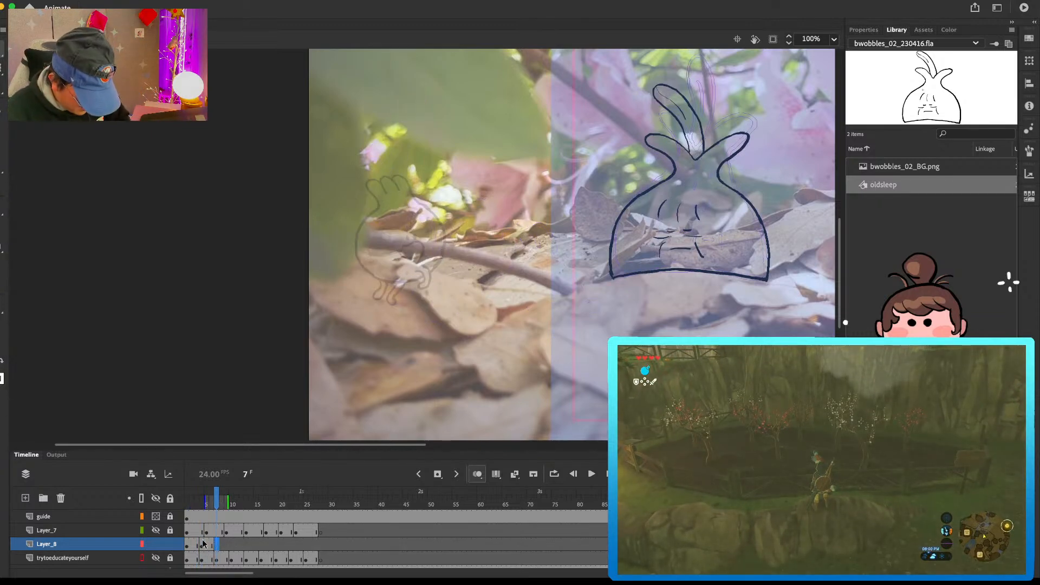
click(156, 558)
click(156, 544)
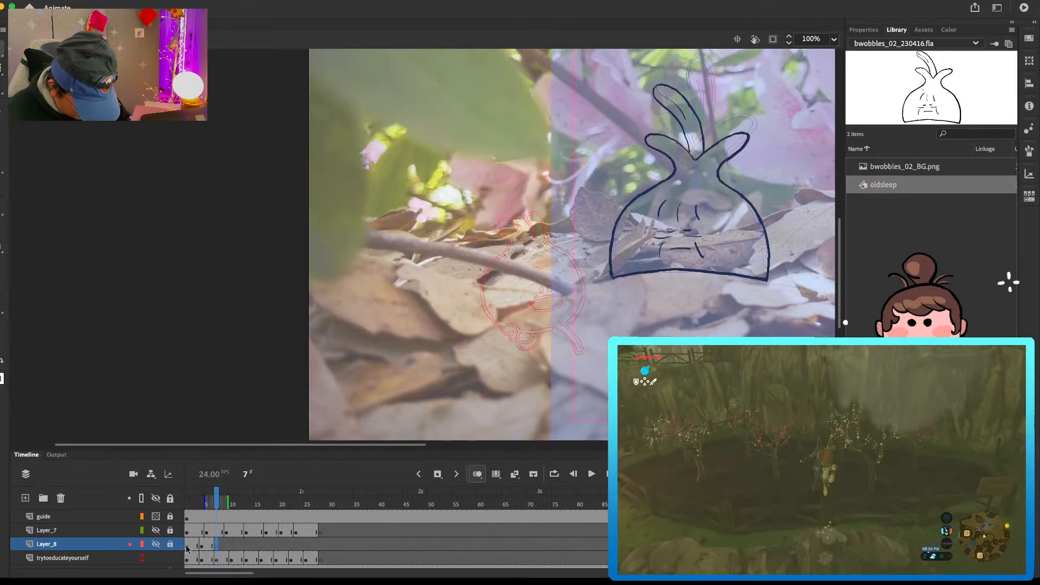
click(216, 558)
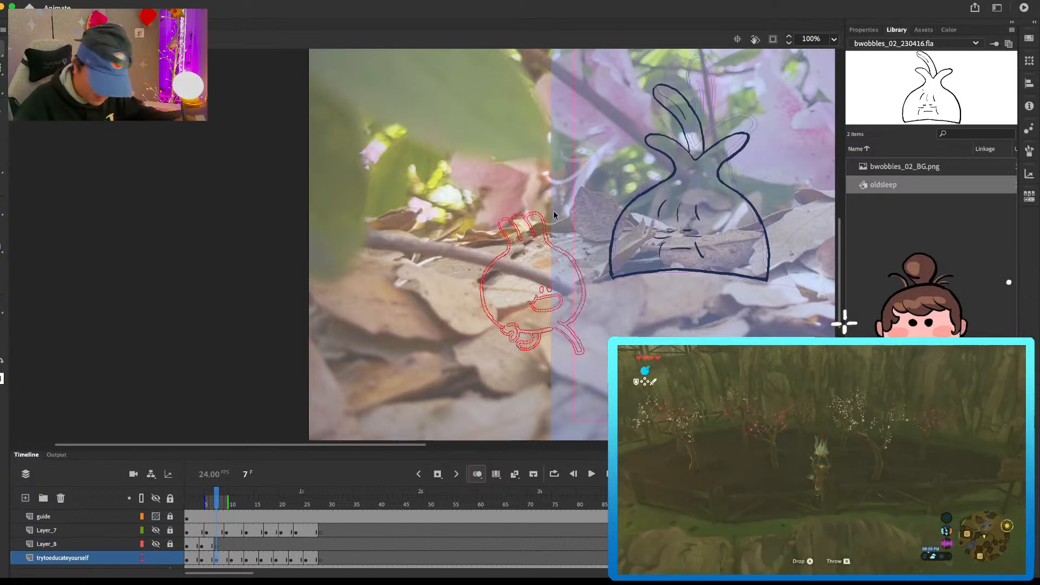
drag(564, 399, 572, 181)
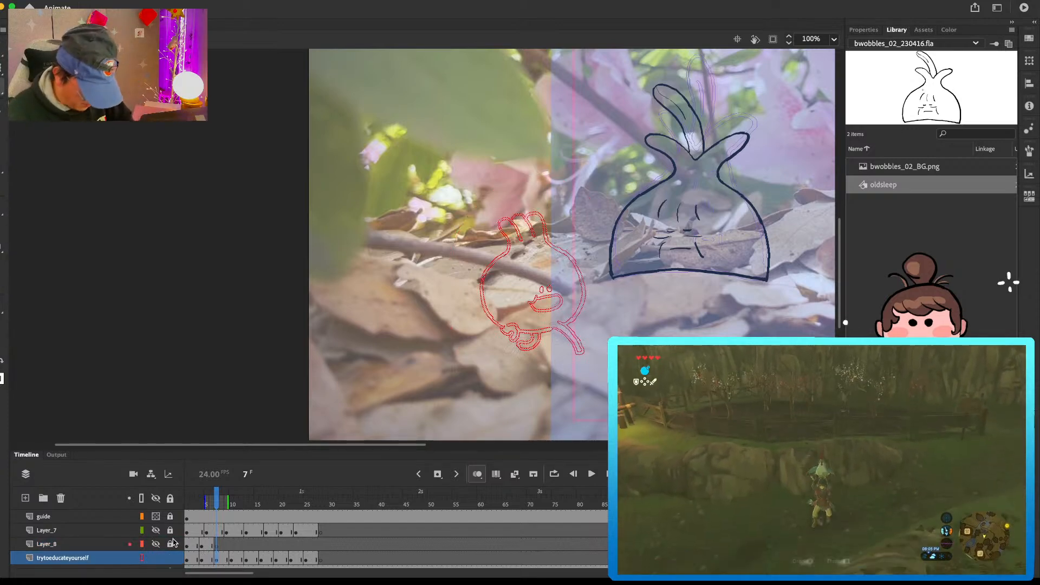
click(155, 544)
click(156, 558)
click(218, 545)
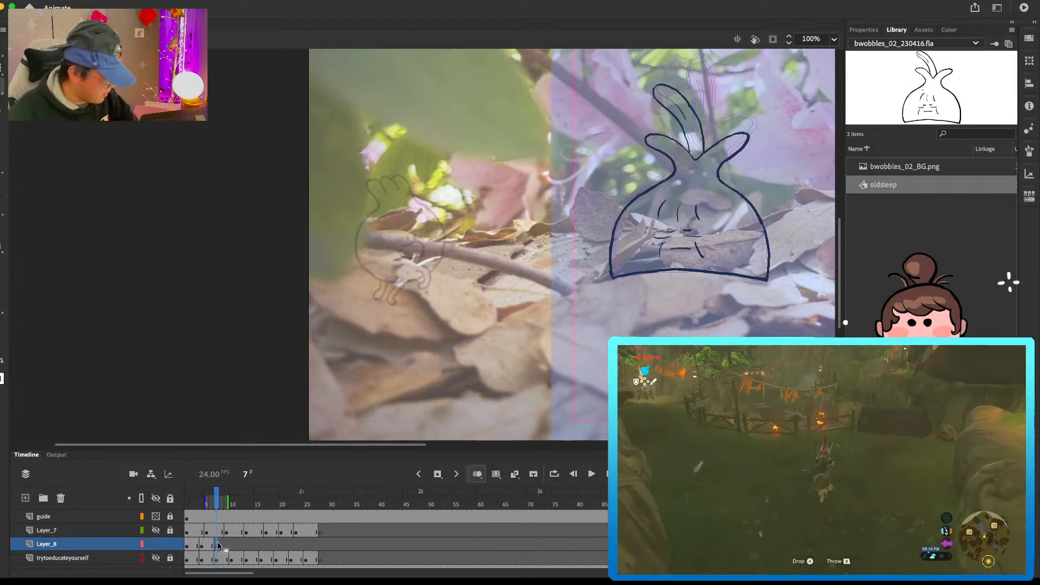
key(ctrl+shift+v)
drag(542, 287, 432, 249)
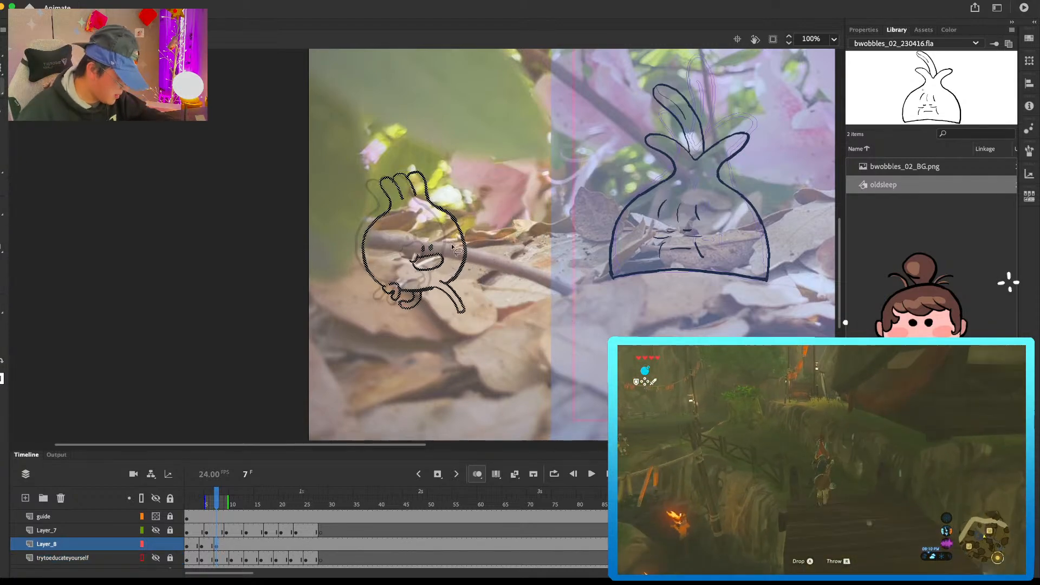
Step: Scale down the round vegetable at frame 7 slightly and check its alignment against the preceding pose
key(comma)
key(period)
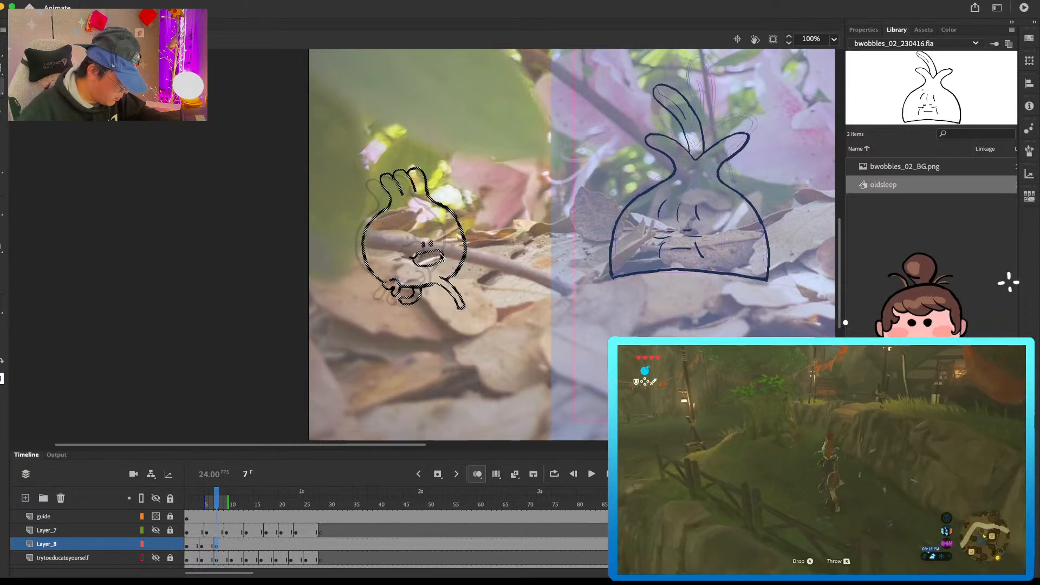
key(q)
drag(467, 310, 464, 307)
key(v)
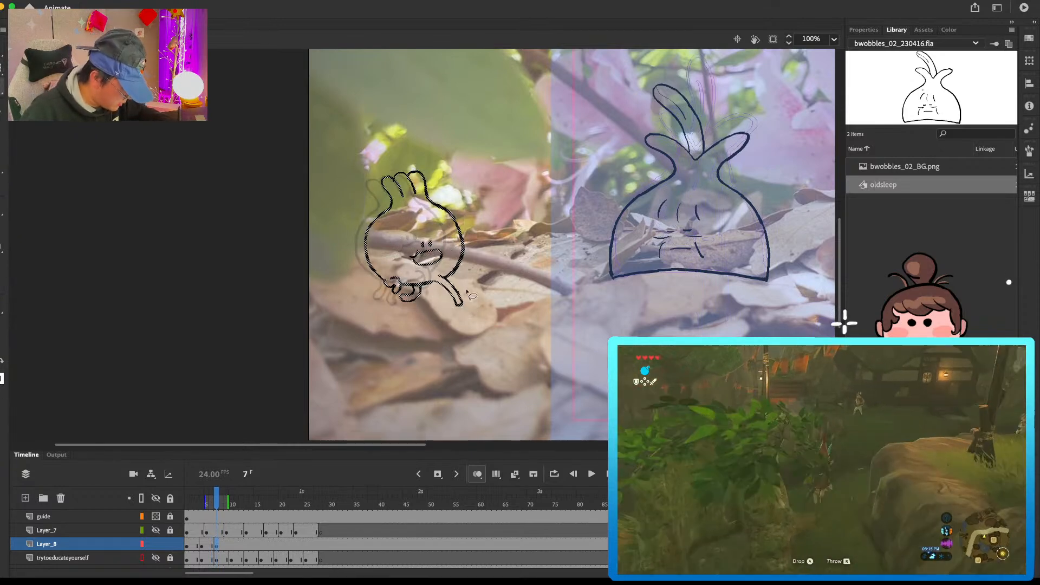
key(comma)
key(period)
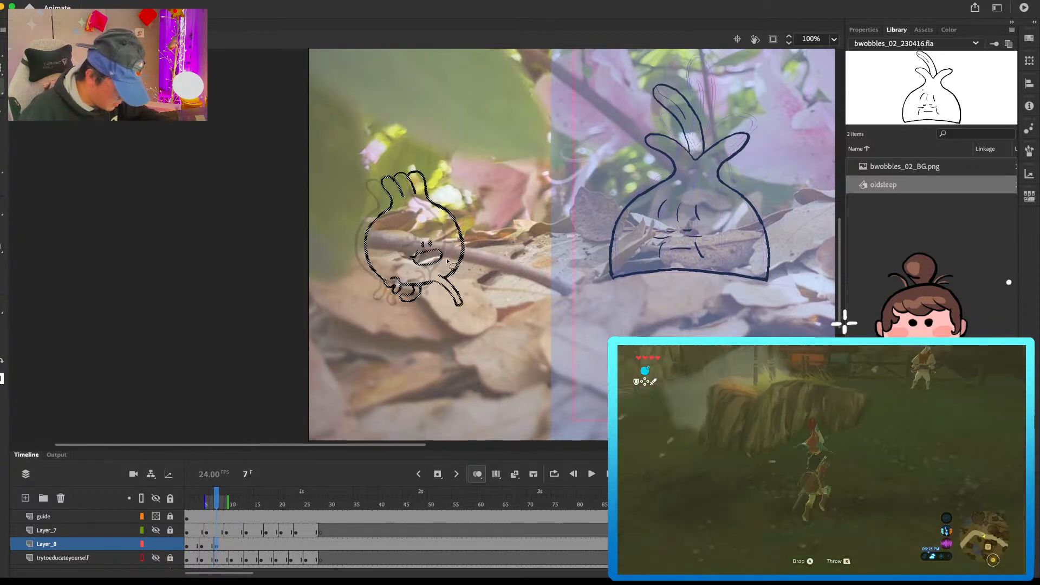
Step: Add a blank keyframe at frame 10 on Layer_8 and paste in the matching round vegetable pose, moved left and slightly up
click(232, 547)
key(Delete)
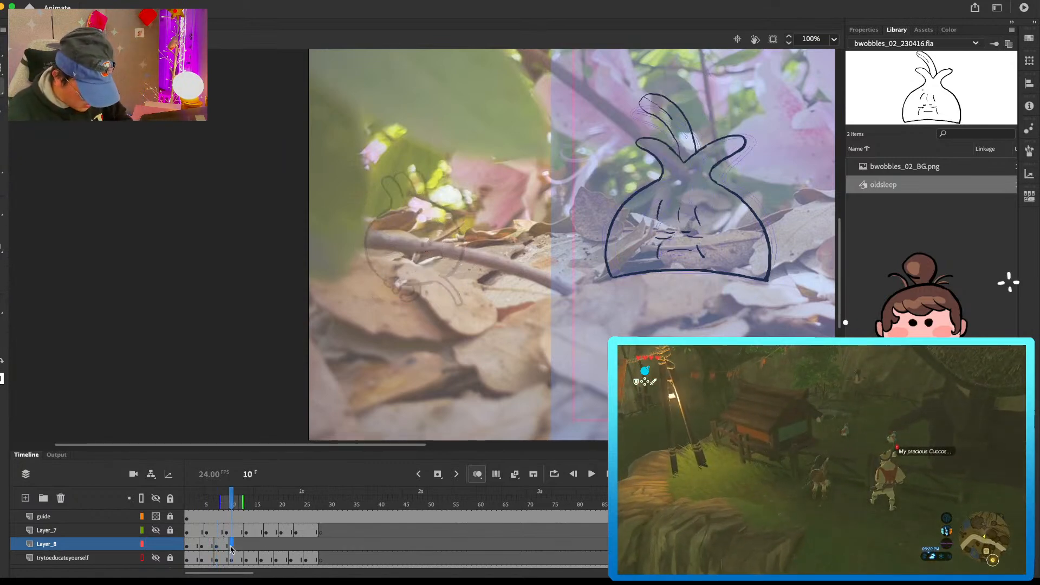
click(155, 558)
click(233, 560)
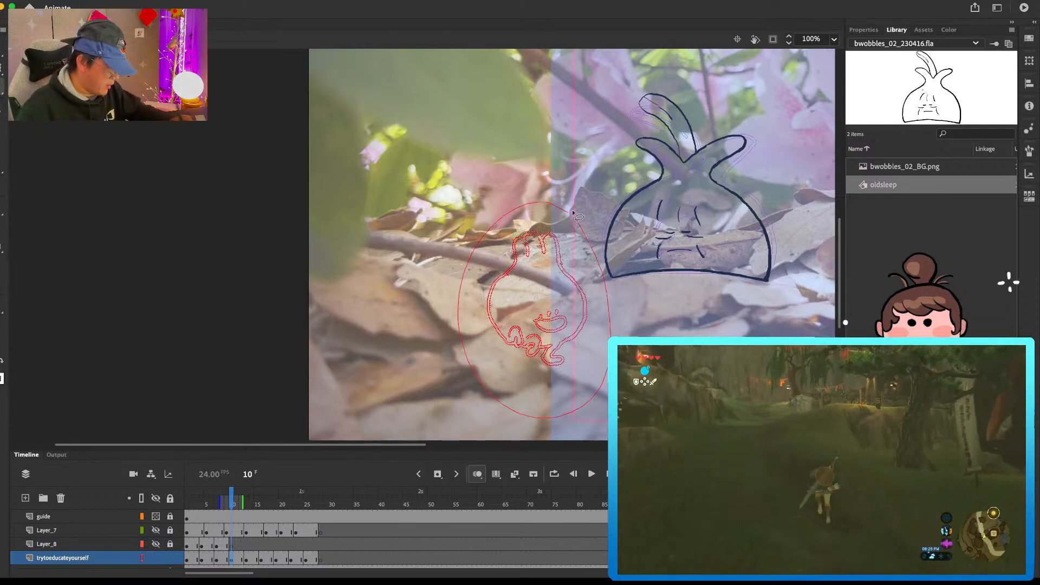
click(170, 558)
click(155, 559)
click(156, 545)
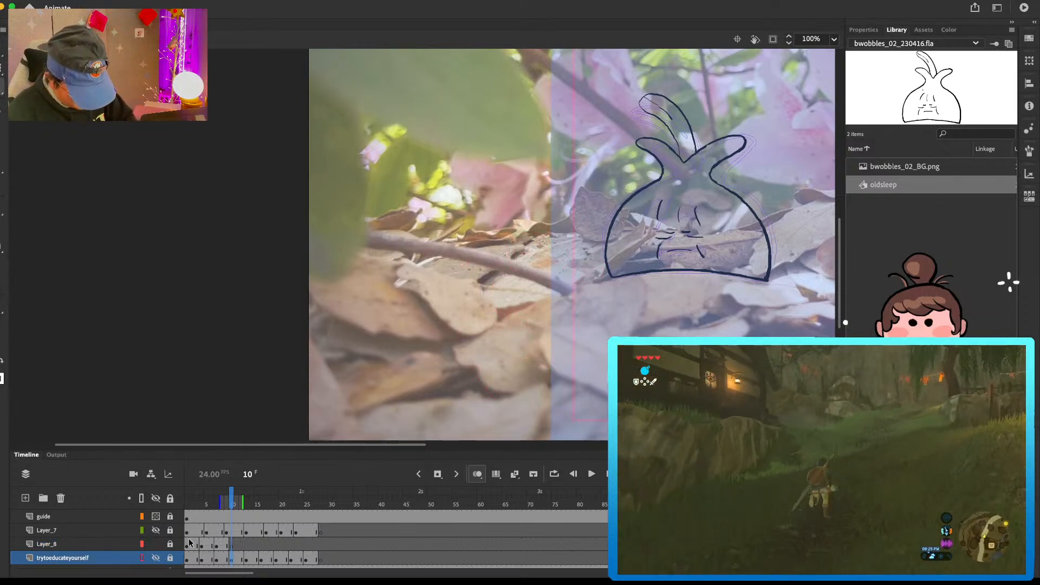
click(170, 545)
click(232, 544)
key(ctrl+v)
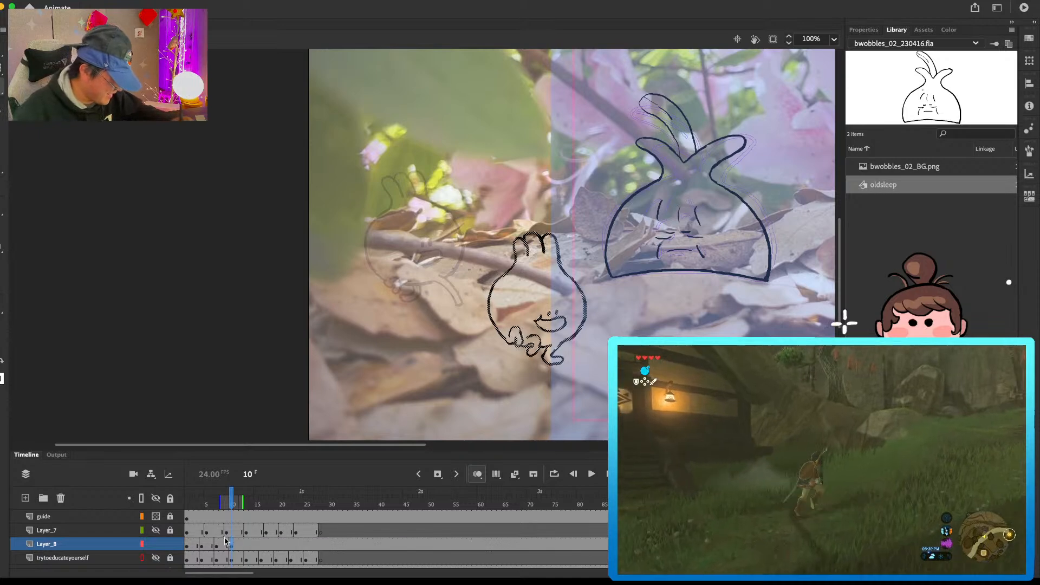
drag(554, 308, 480, 297)
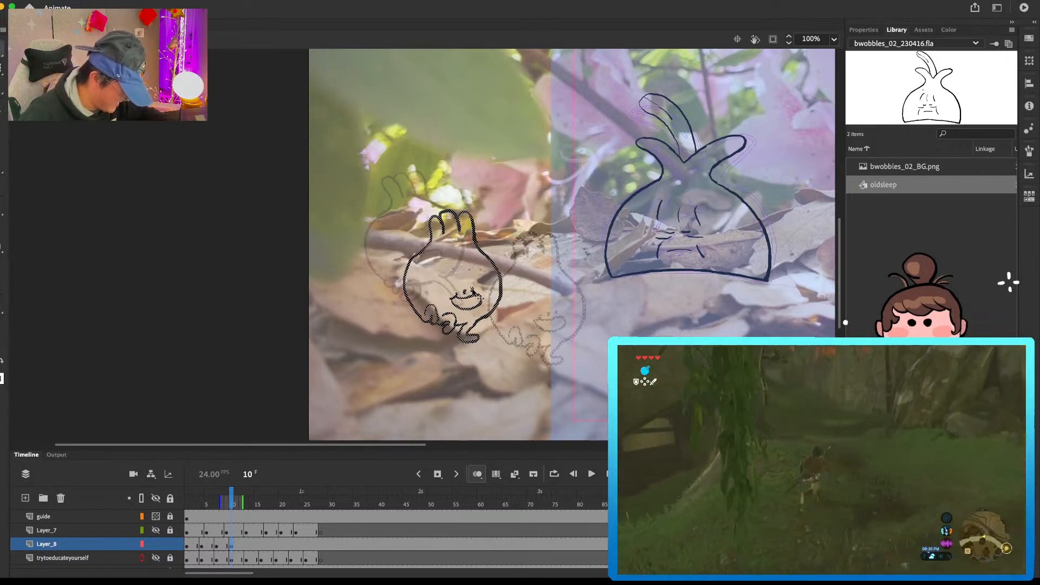
Step: Add a blank keyframe at frame 13 on Layer_8 and copy the round vegetable's pose from trytoeducateyourself at that frame
click(245, 544)
key(F7)
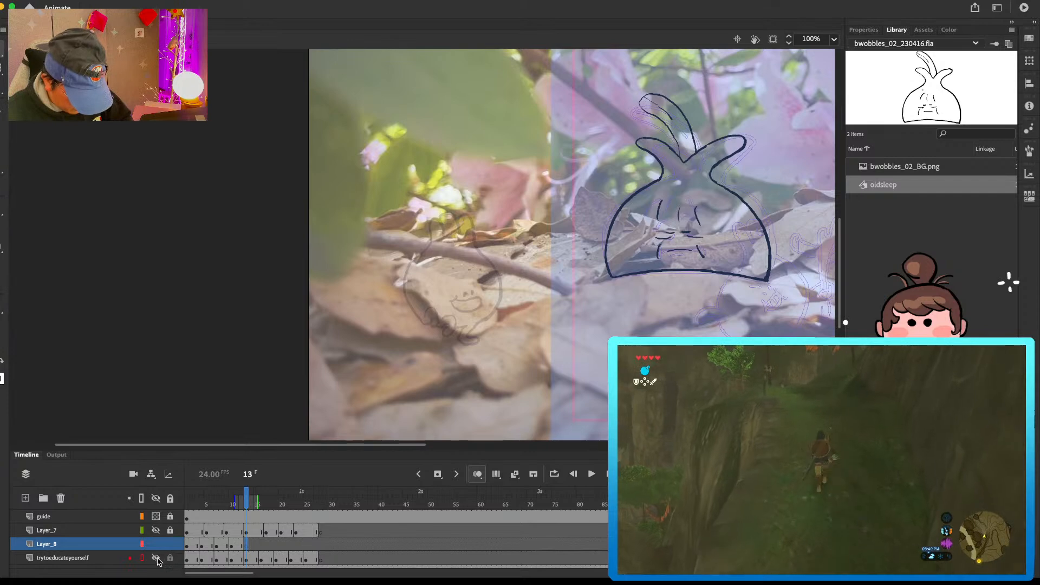
click(157, 558)
click(170, 559)
click(170, 545)
click(247, 558)
mouse_move(577, 226)
mouse_down()
mouse_move(457, 359)
mouse_move(481, 408)
mouse_move(450, 445)
mouse_up()
drag(437, 206, 591, 392)
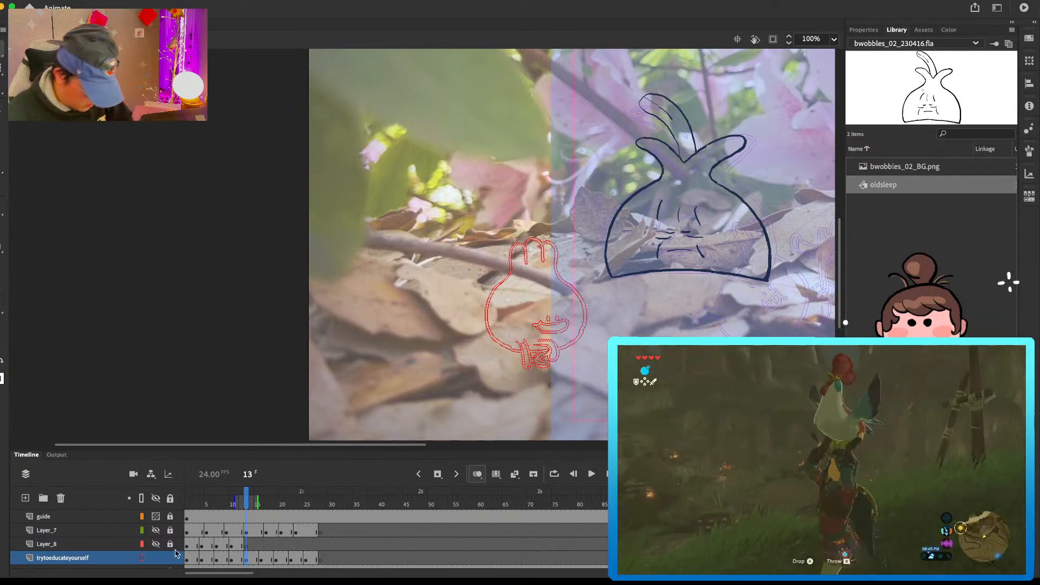
Step: Paste the copied round vegetable in place at frame 13 on Layer_8 and move it left over the previous pose's onion skin
click(170, 544)
click(156, 545)
click(156, 558)
click(170, 558)
click(246, 544)
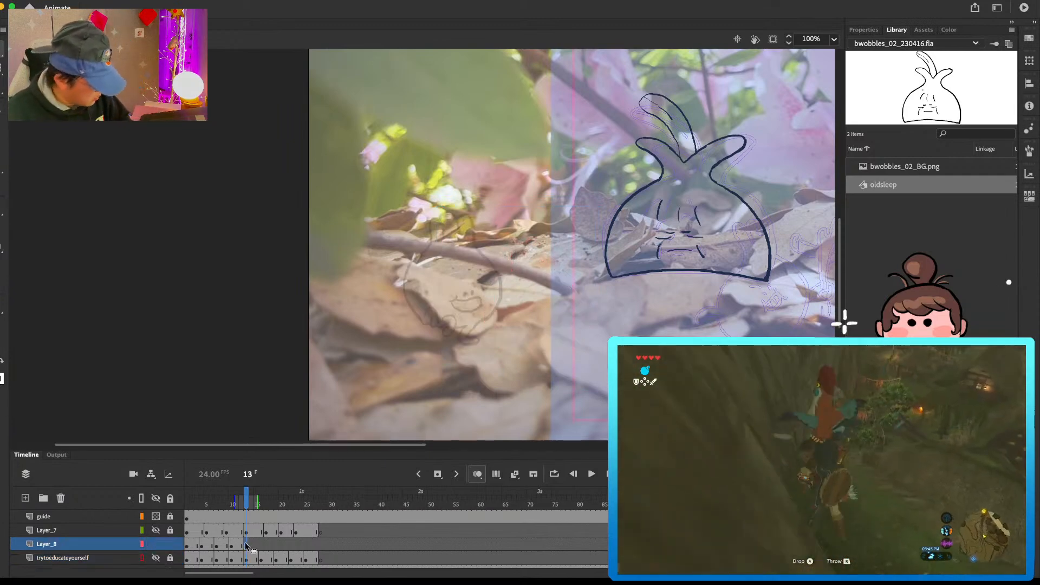
key(ctrl+shift+v)
drag(538, 263, 475, 245)
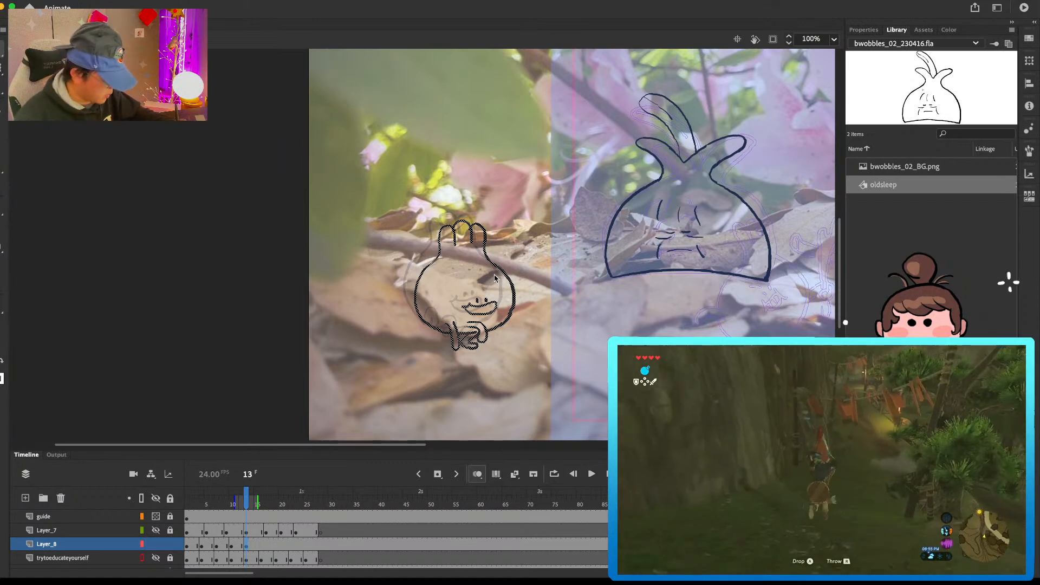
click(515, 254)
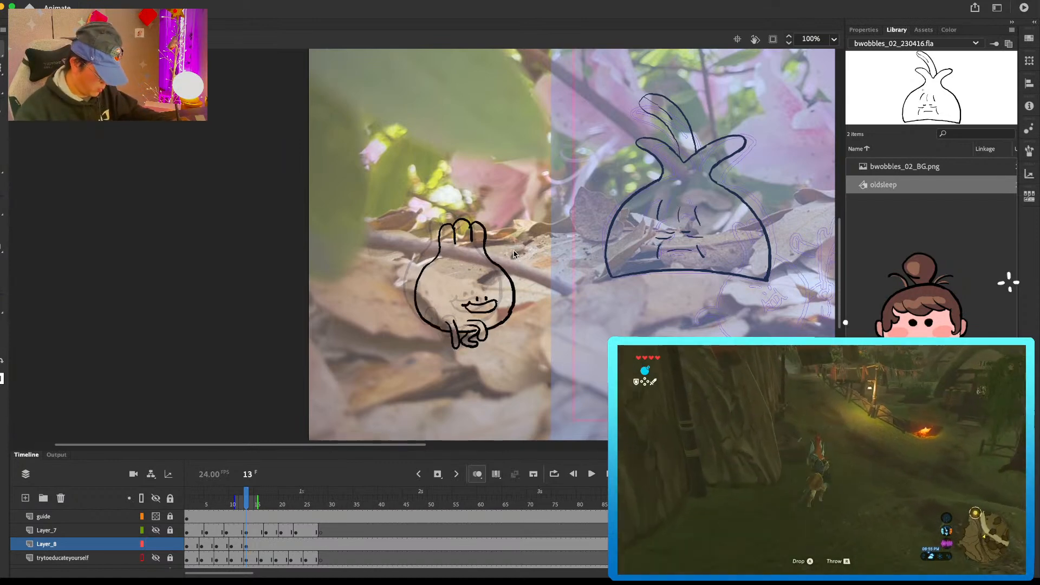
Step: Add a blank keyframe at frame 16 on Layer_8 and copy the round vegetable's pose from trytoeducateyourself at that frame
click(262, 543)
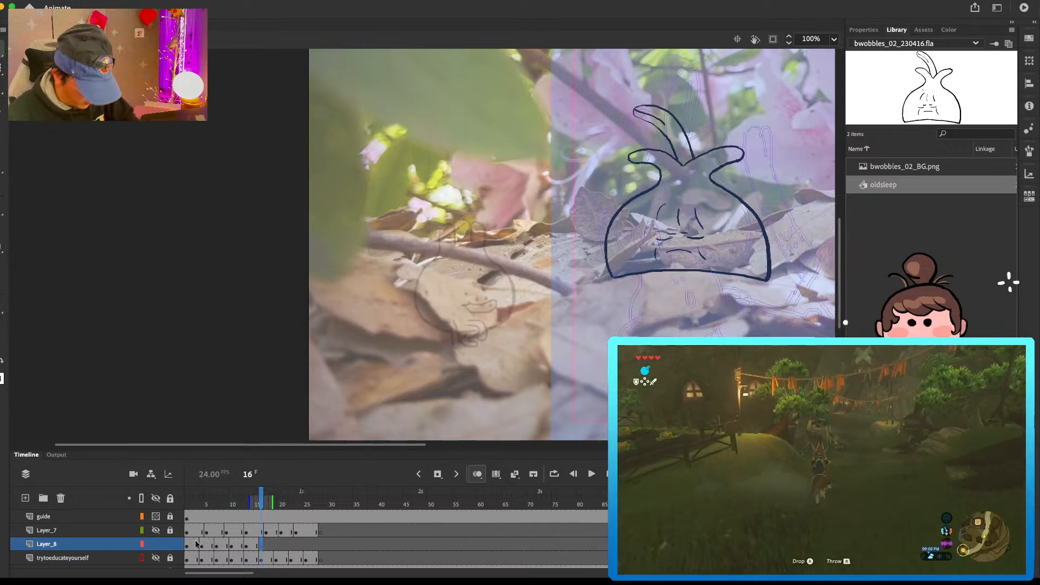
click(156, 557)
click(260, 557)
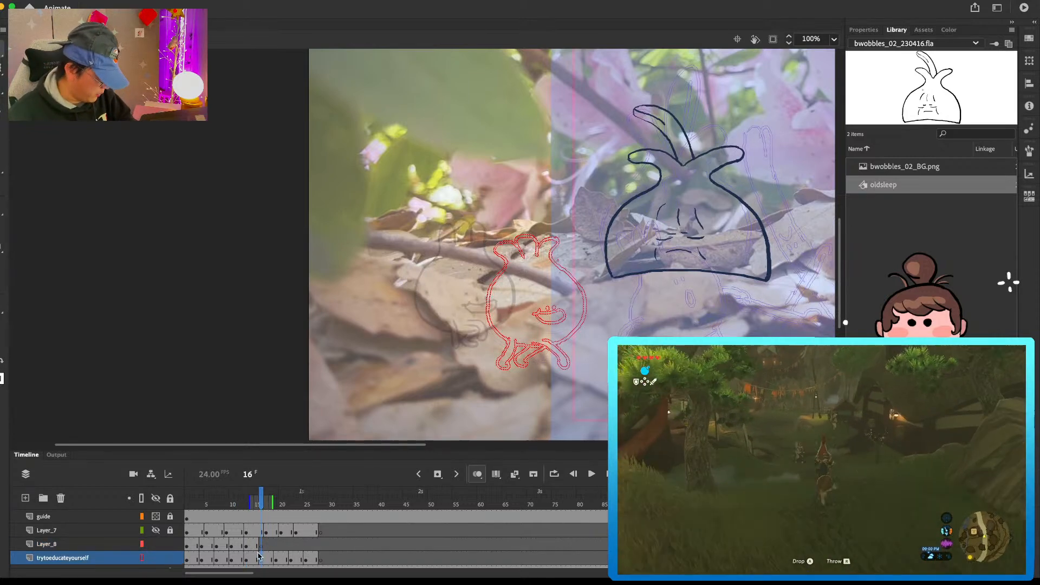
drag(574, 219, 555, 206)
click(172, 559)
click(156, 558)
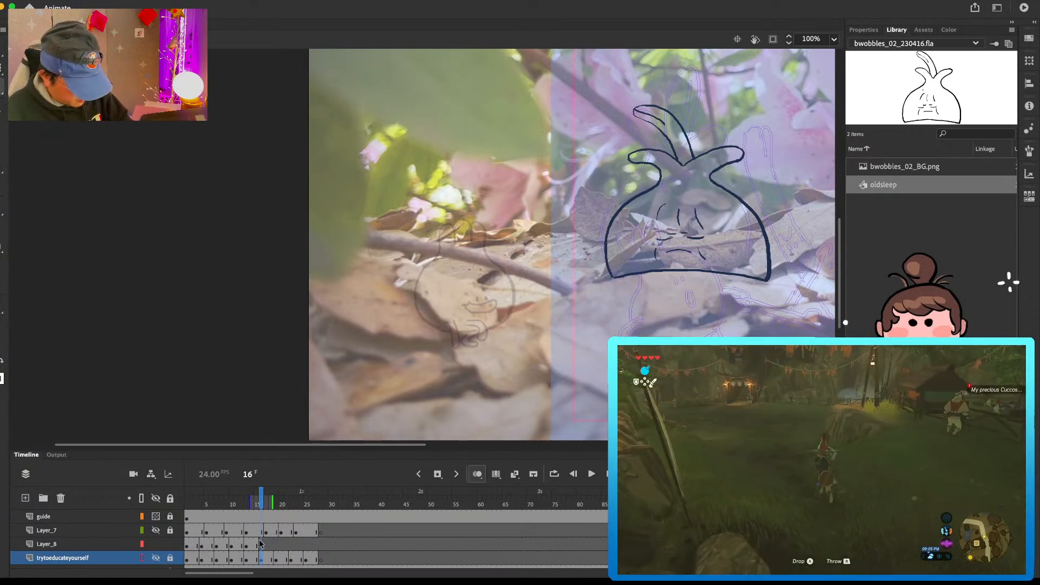
Step: Paste the copied round vegetable in place at frame 16 on Layer_8 and move it left and slightly up near the previous pose
click(264, 544)
key(ctrl+shift+v)
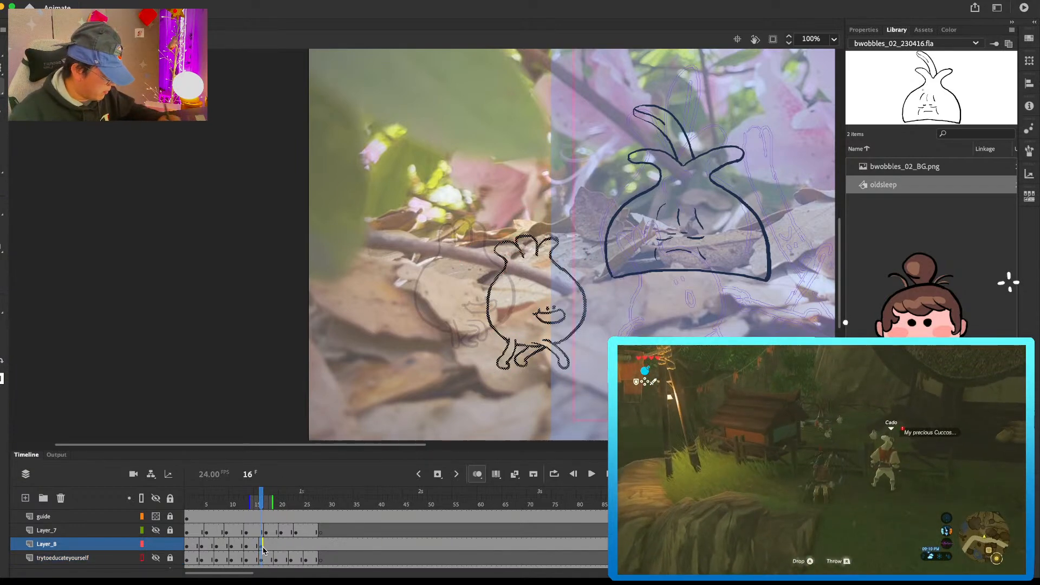
drag(547, 307, 506, 293)
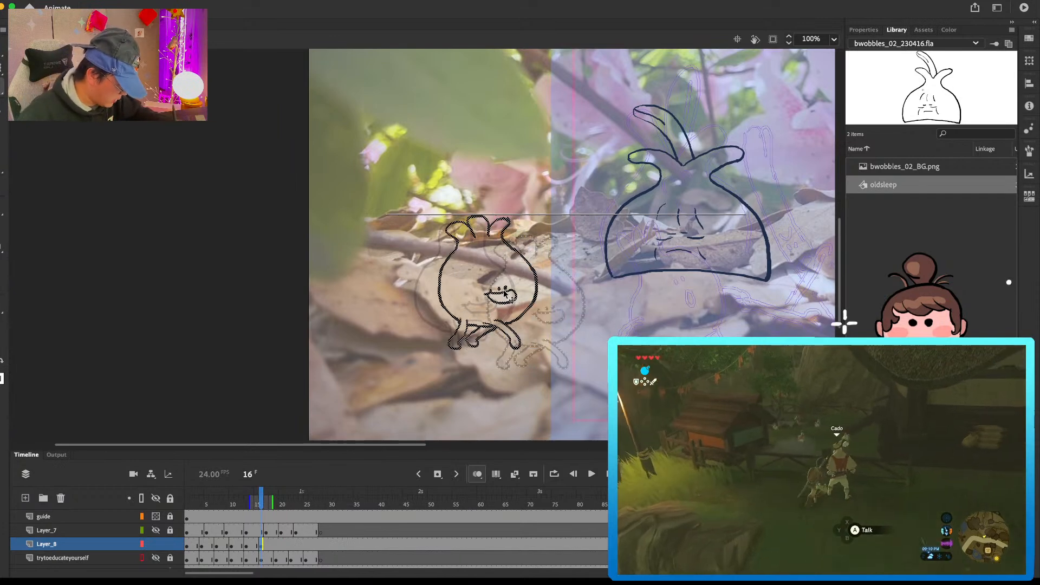
key(q)
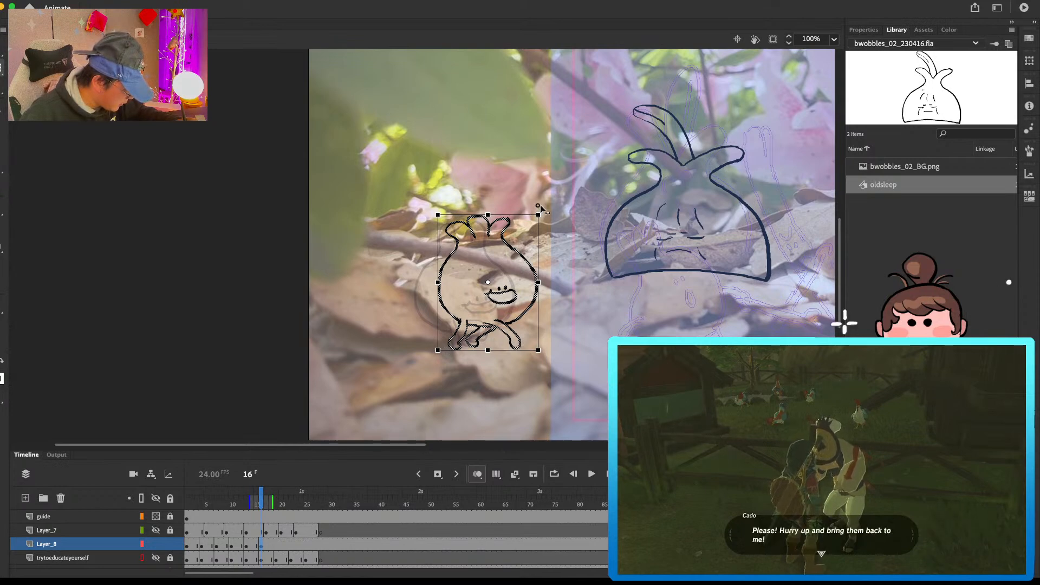
key(v)
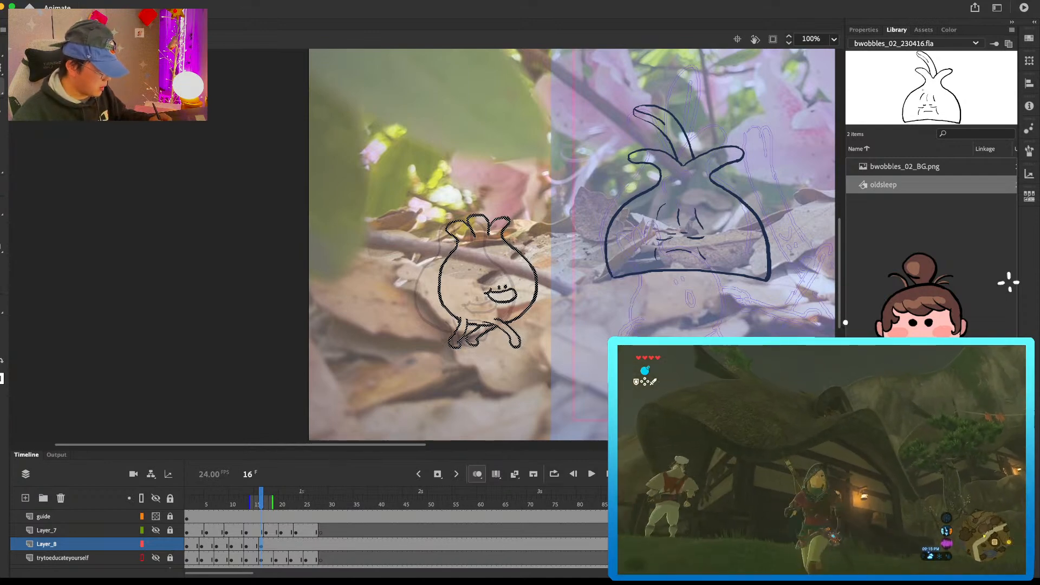
Step: Add a blank keyframe at frame 19 on Layer_8 and copy the round vegetable's pose from trytoeducateyourself at frame 20
click(276, 542)
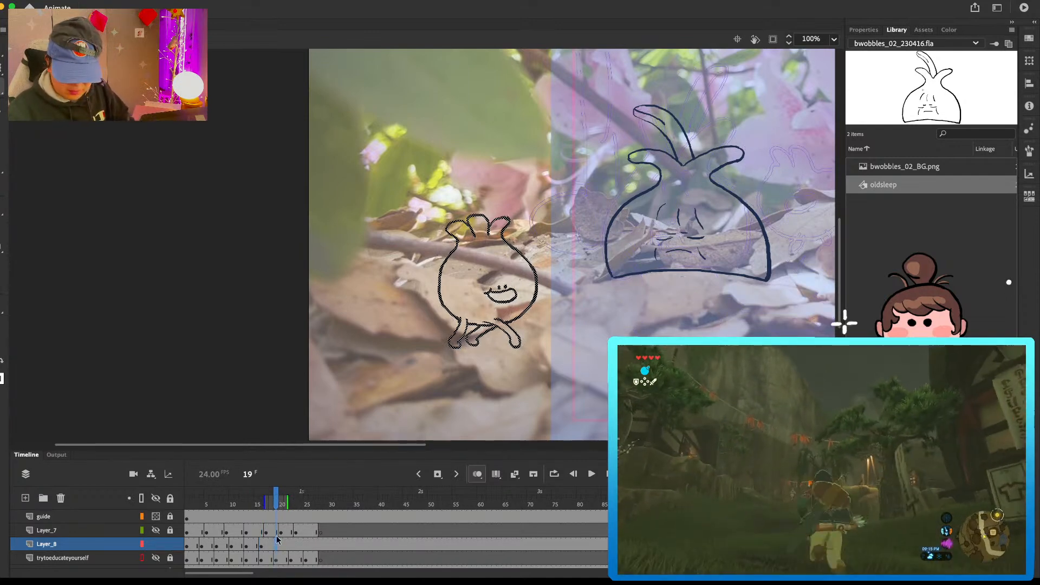
key(Delete)
click(158, 557)
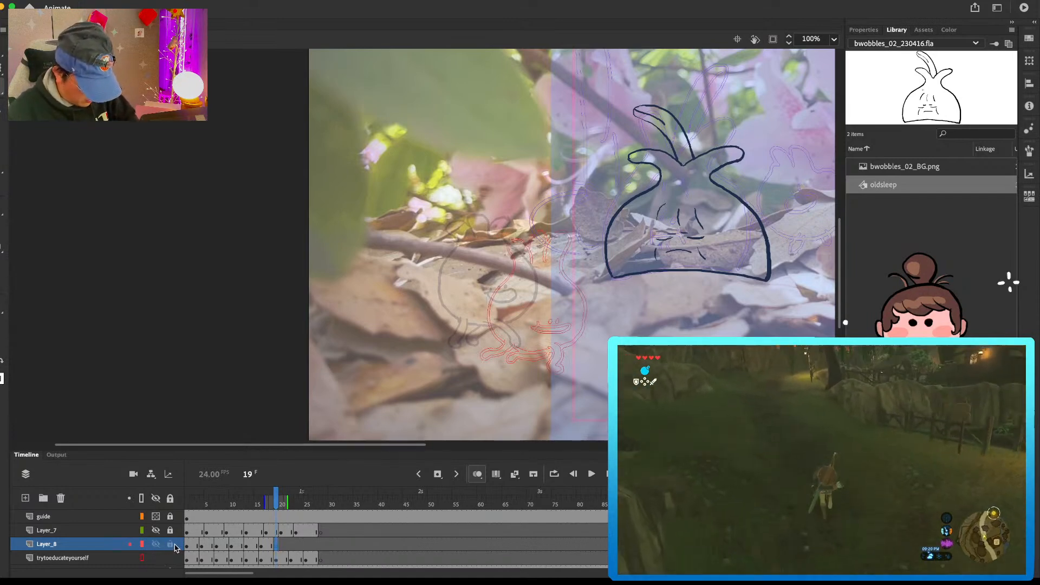
click(281, 559)
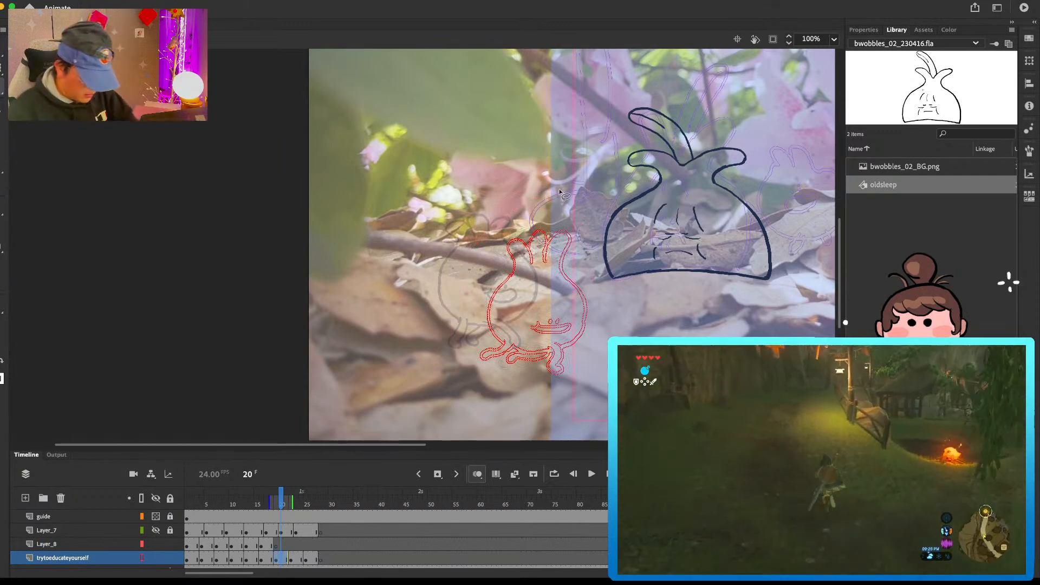
click(157, 559)
click(171, 558)
Step: Paste the pose in place at frame 19 on Layer_8, moved slightly up, and enlarge it a little to follow the preceding pose
click(276, 545)
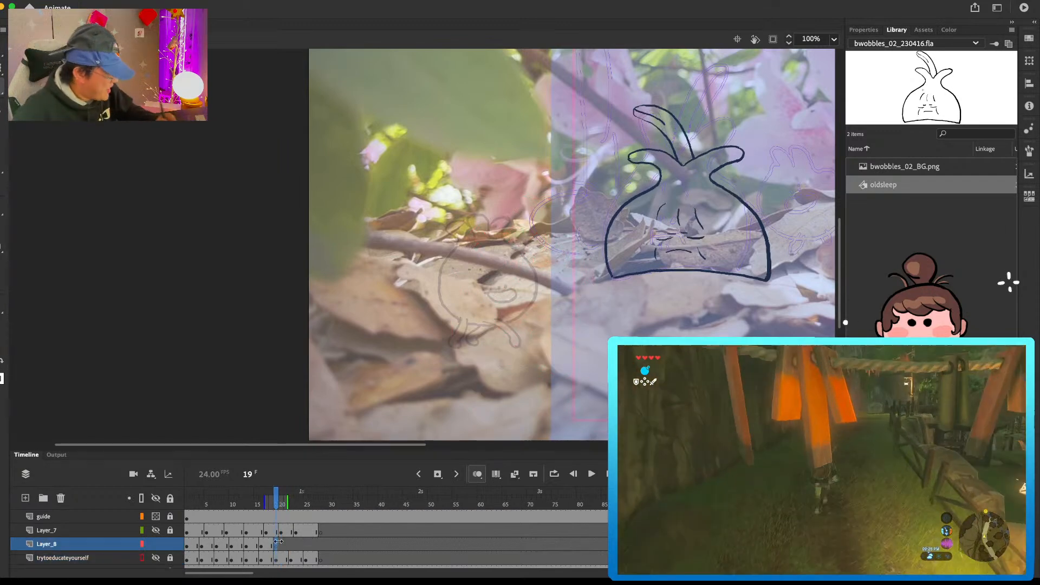
key(super+shift+v)
drag(569, 280, 563, 266)
key(q)
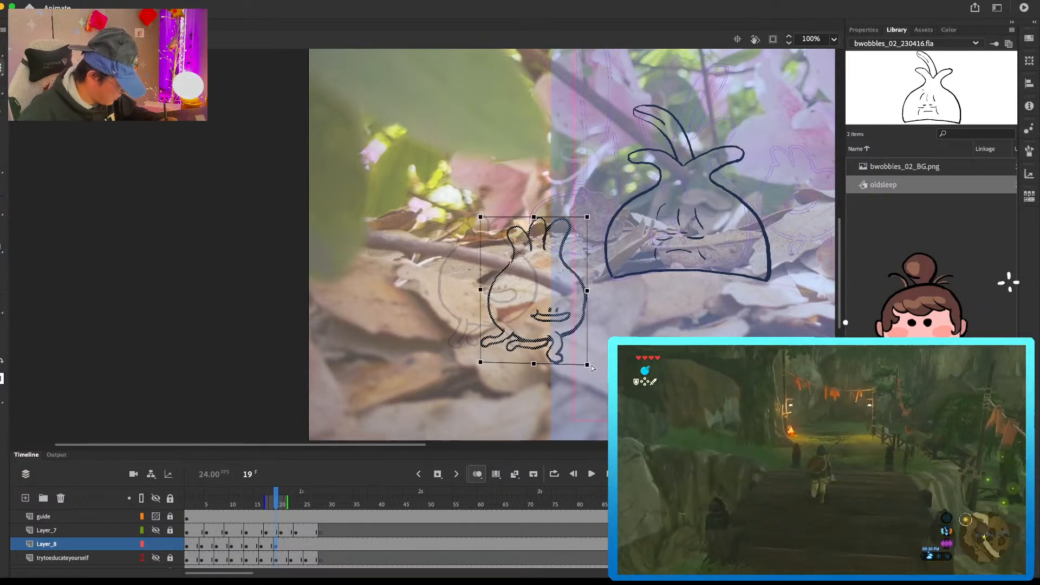
drag(592, 367, 595, 369)
key(e)
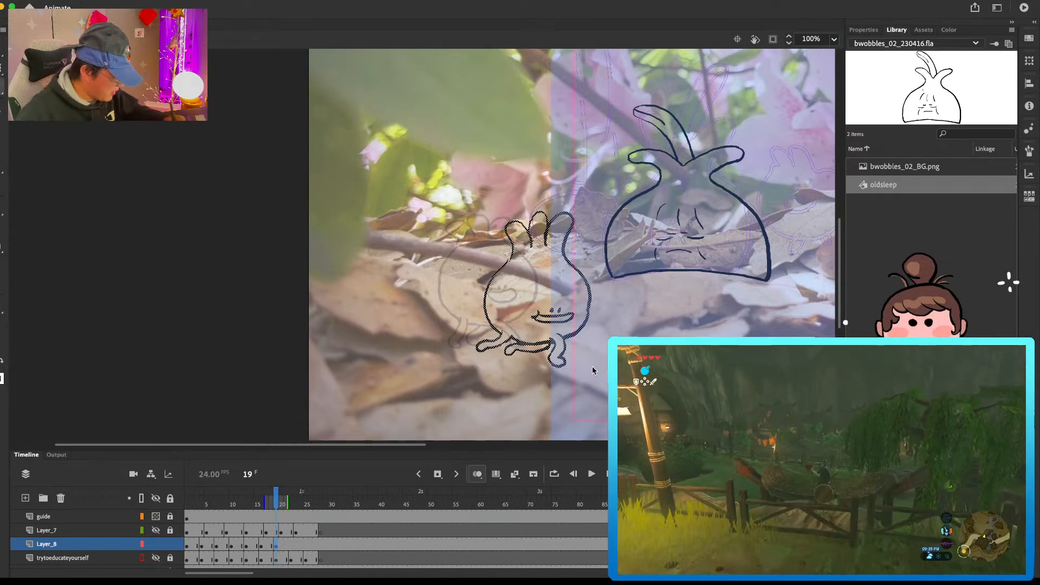
click(509, 259)
key(b)
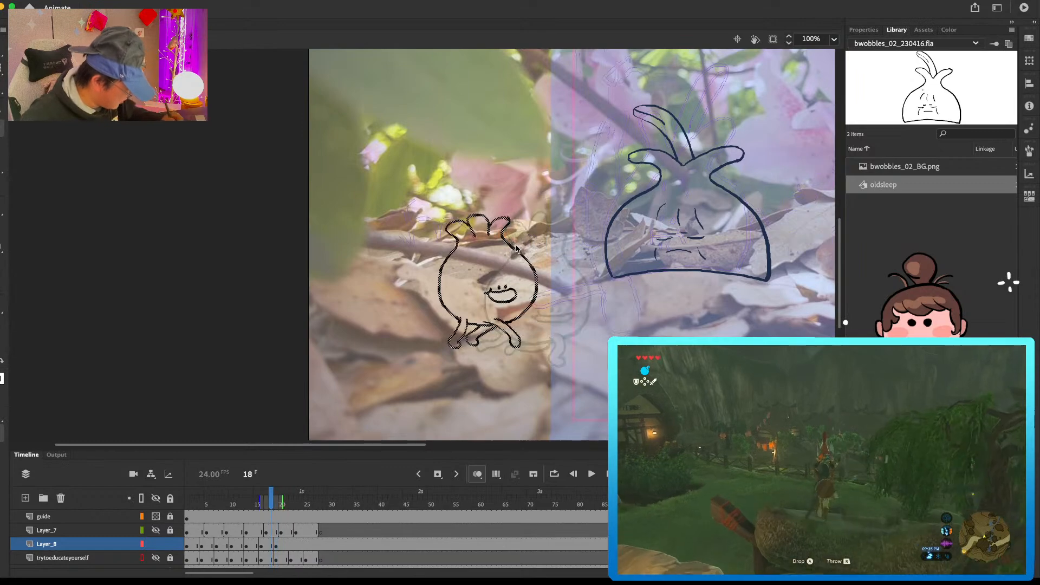
Step: Copy the round vegetable's frame 22 pose from trytoeducateyourself into a blank keyframe at that frame on Layer_8, moved right and slightly down
click(291, 544)
click(155, 561)
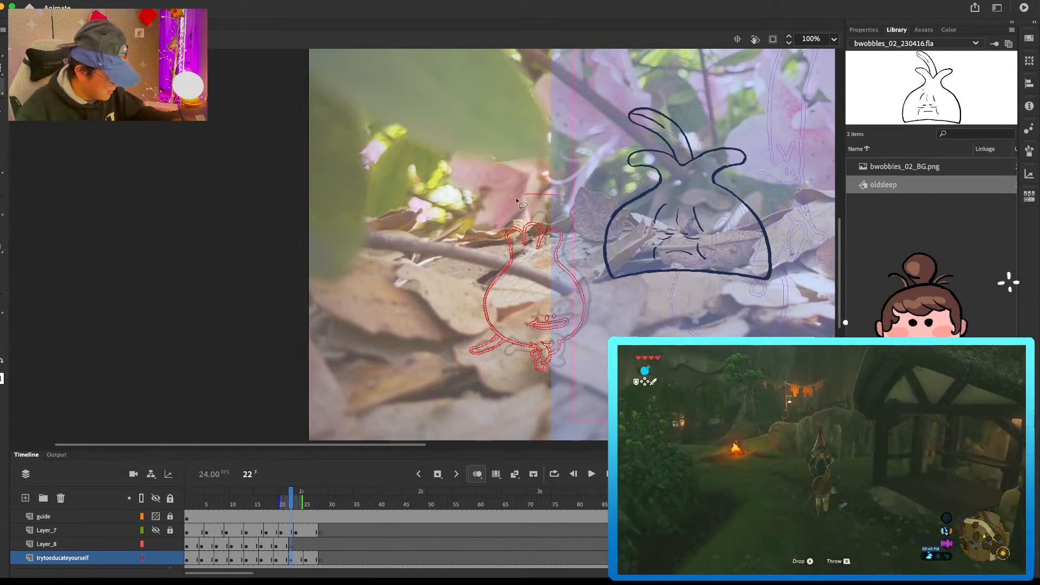
click(171, 556)
click(156, 558)
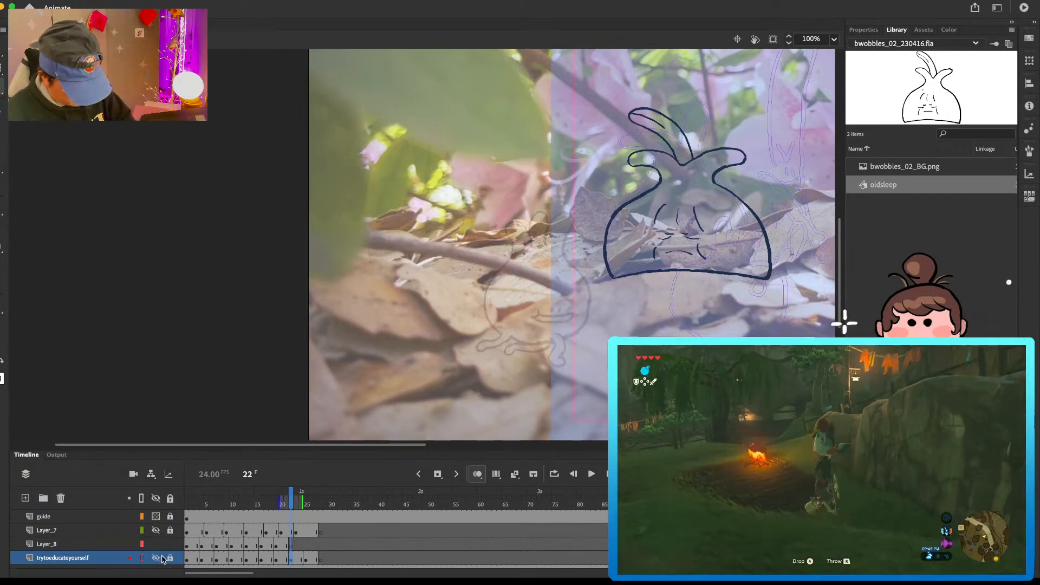
click(291, 544)
key(super+shift+v)
drag(558, 263, 579, 268)
Step: Enlarge the round vegetable at frame 22 slightly and check it against the earlier poses on Layer_8
key(q)
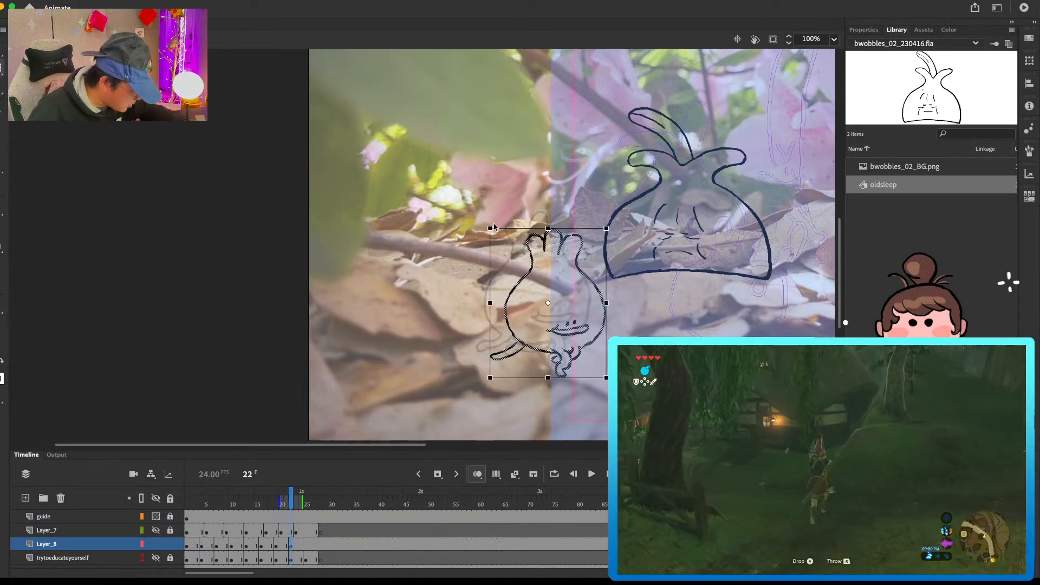
drag(489, 228, 486, 221)
key(l)
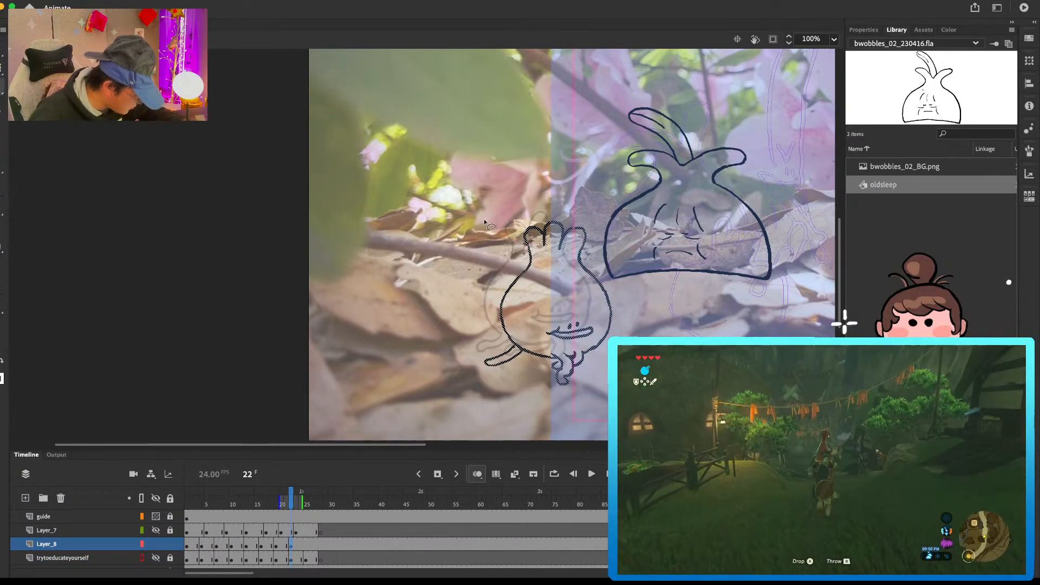
drag(587, 353, 583, 354)
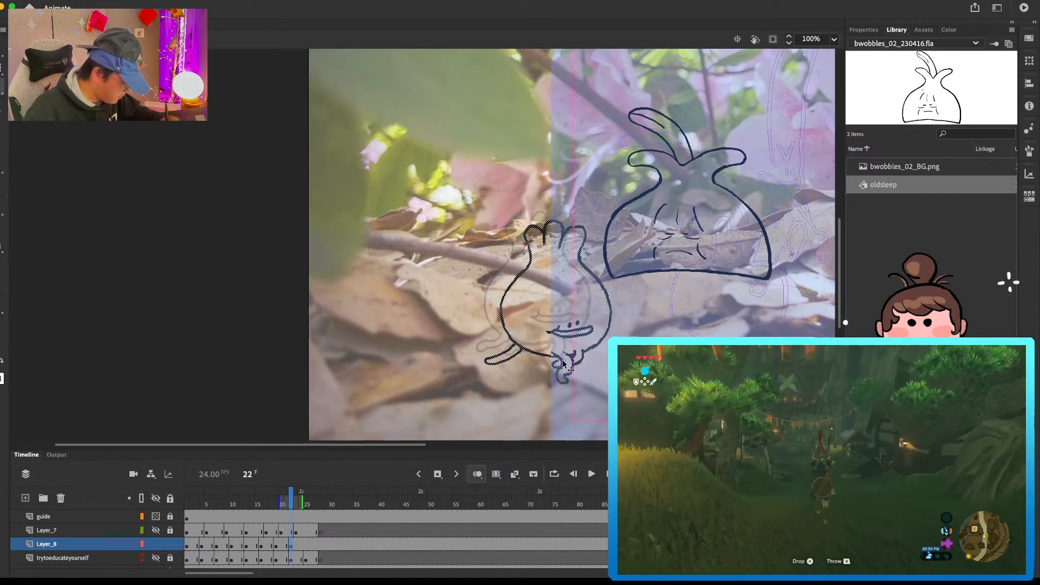
key(comma)
key(comma)
key(comma)
key(comma)
key(comma)
key(comma)
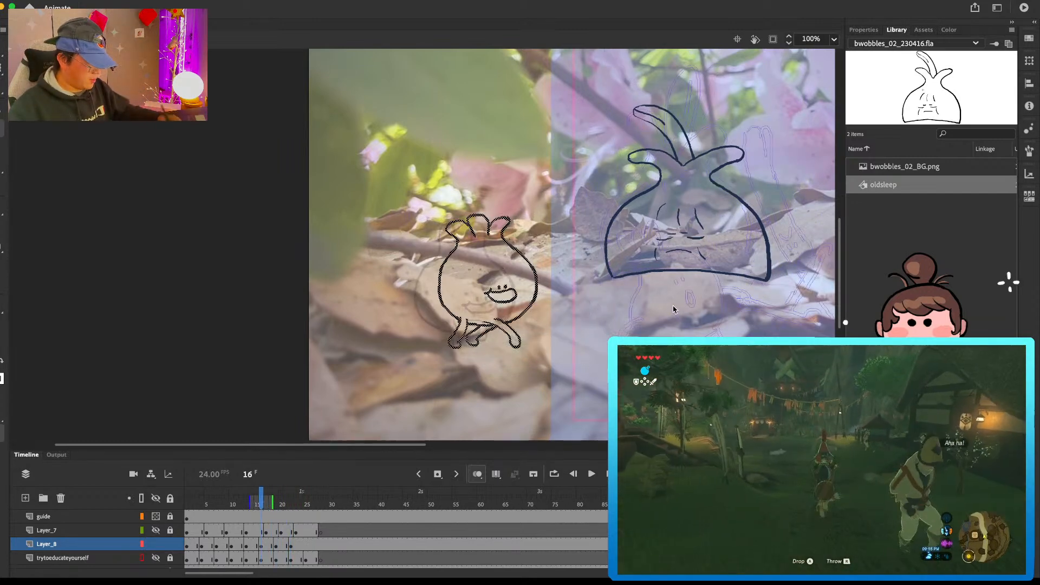
key(comma)
key(comma)
key(comma)
key(comma)
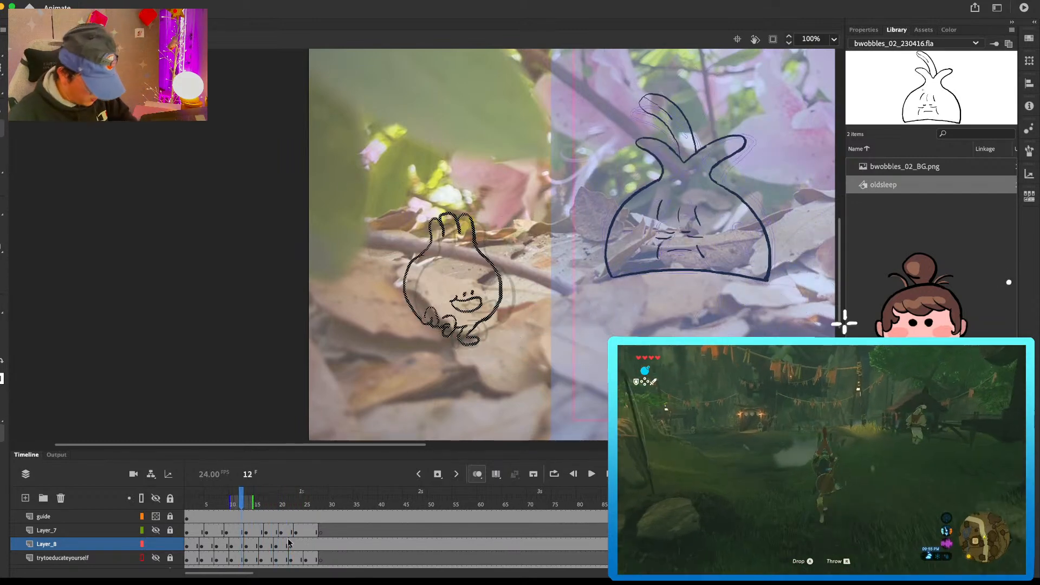
Step: Copy the round vegetable's frame 25 pose from trytoeducateyourself and paste it in place in a blank keyframe at frame 25 on Layer_8
click(306, 546)
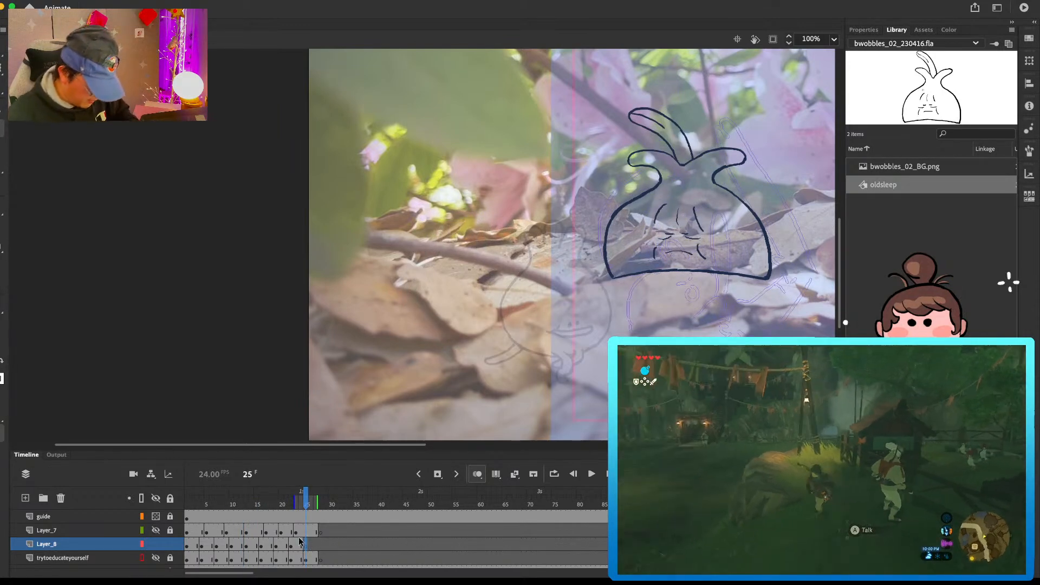
click(156, 558)
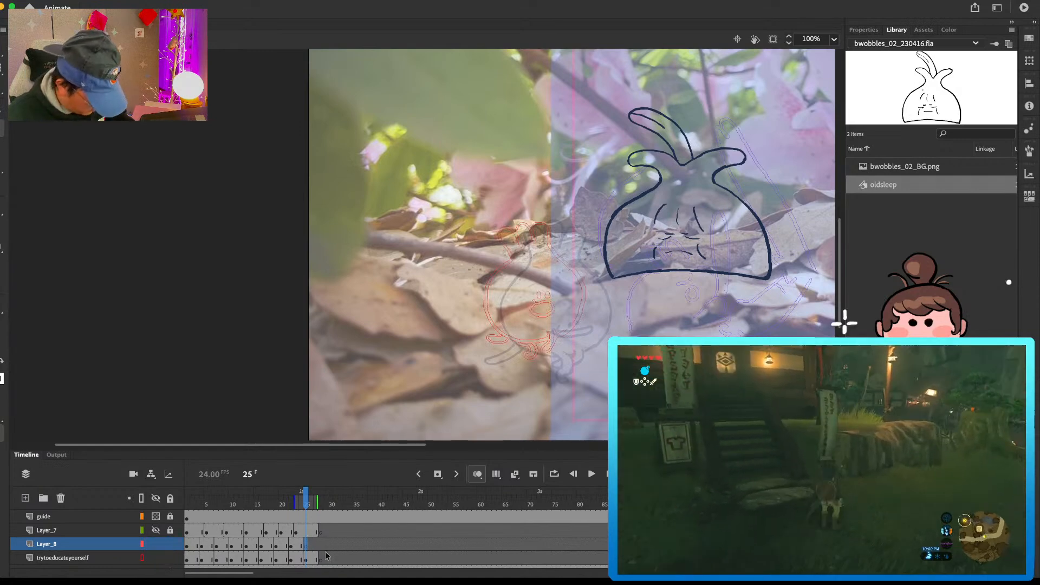
click(308, 559)
click(306, 545)
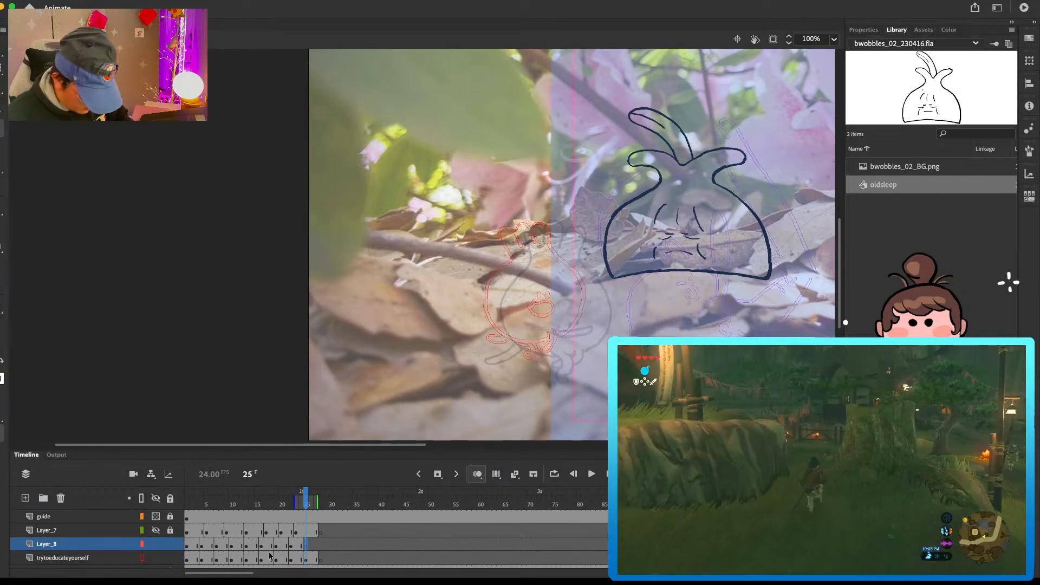
click(307, 545)
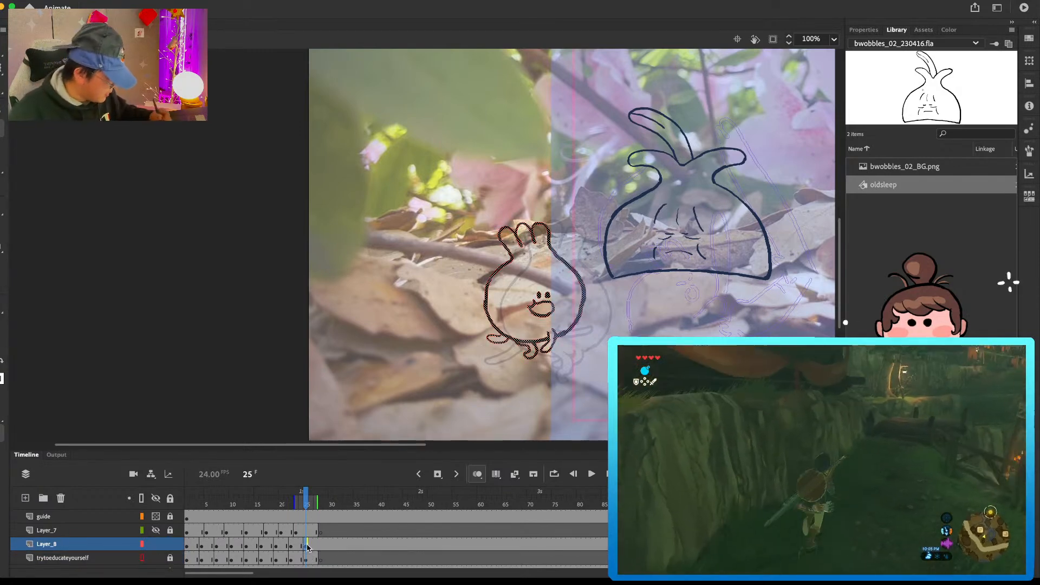
Step: Enlarge the round vegetable at frame 25, move it right and down, and preview the animation from frame 1
scroll(538, 255, right, 5)
scroll(538, 256, down, 4)
key(q)
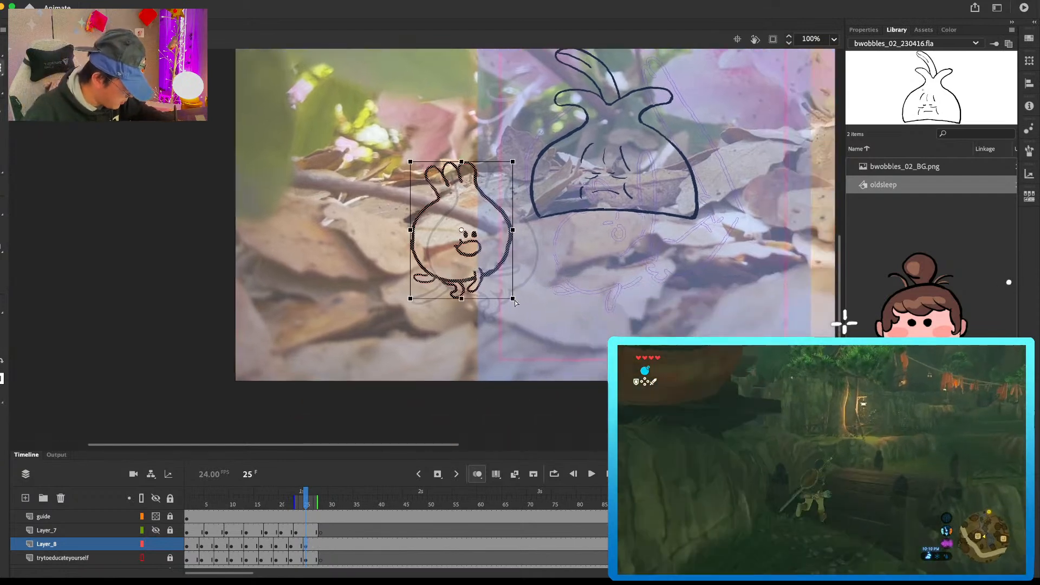
drag(513, 298, 518, 307)
key(v)
drag(511, 266, 542, 277)
key(super+minus)
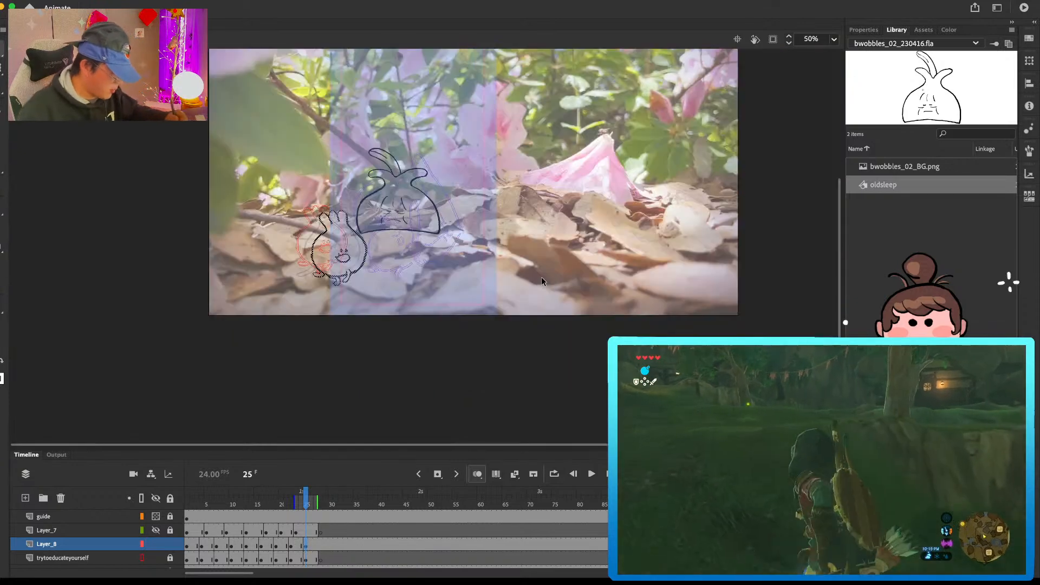
drag(307, 500, 136, 512)
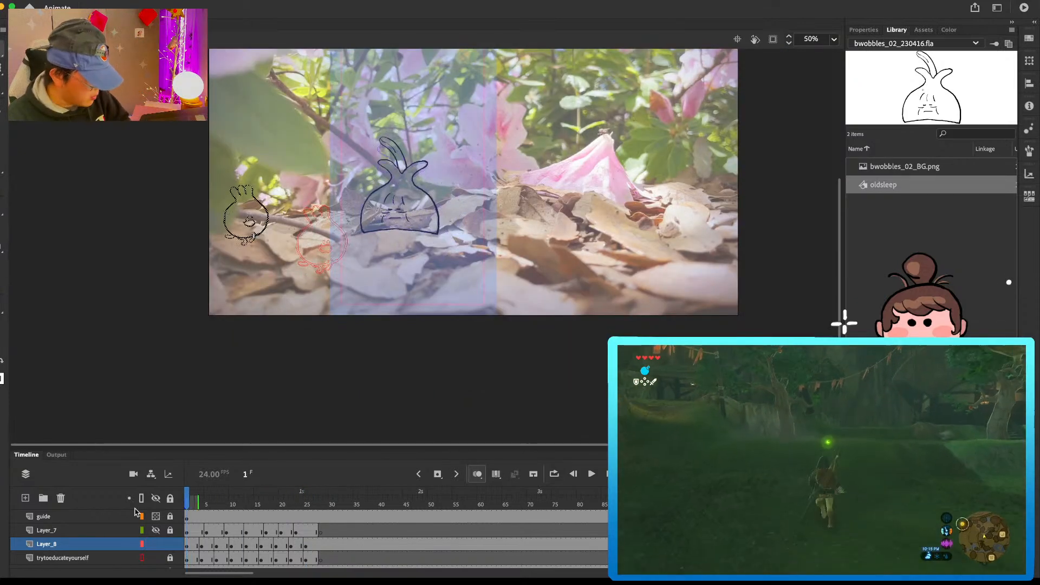
key(Return)
key(Return)
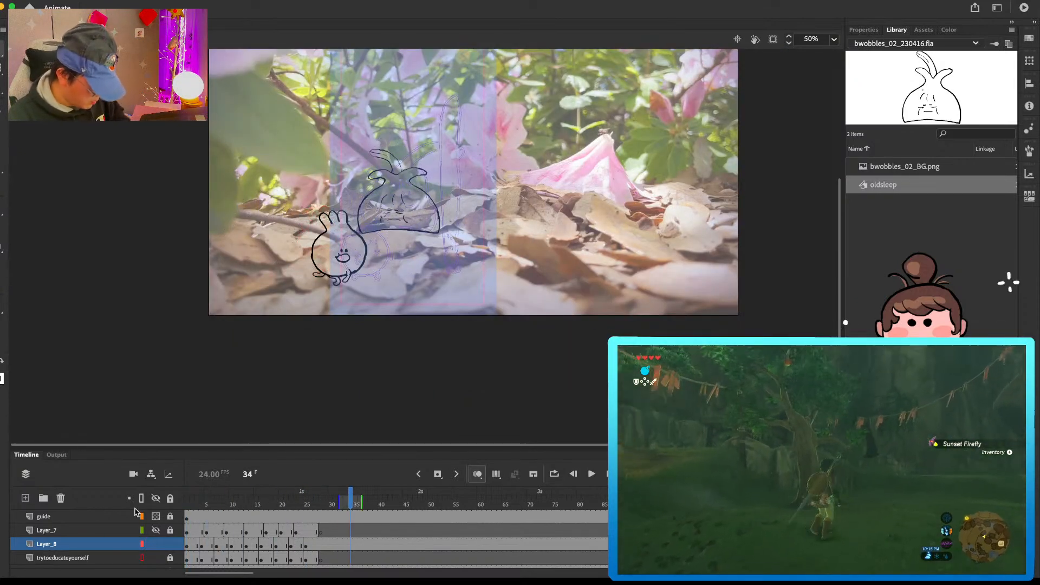
Step: Add a blank keyframe at frame 28 on Layer_8 and copy the round vegetable's opening pose from trytoeducateyourself
click(319, 547)
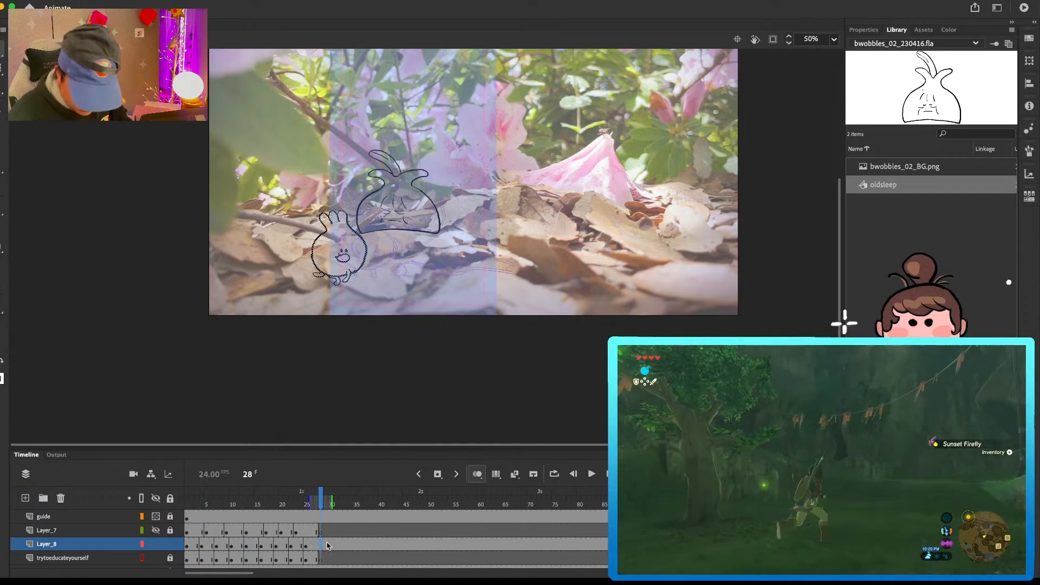
click(195, 552)
click(159, 544)
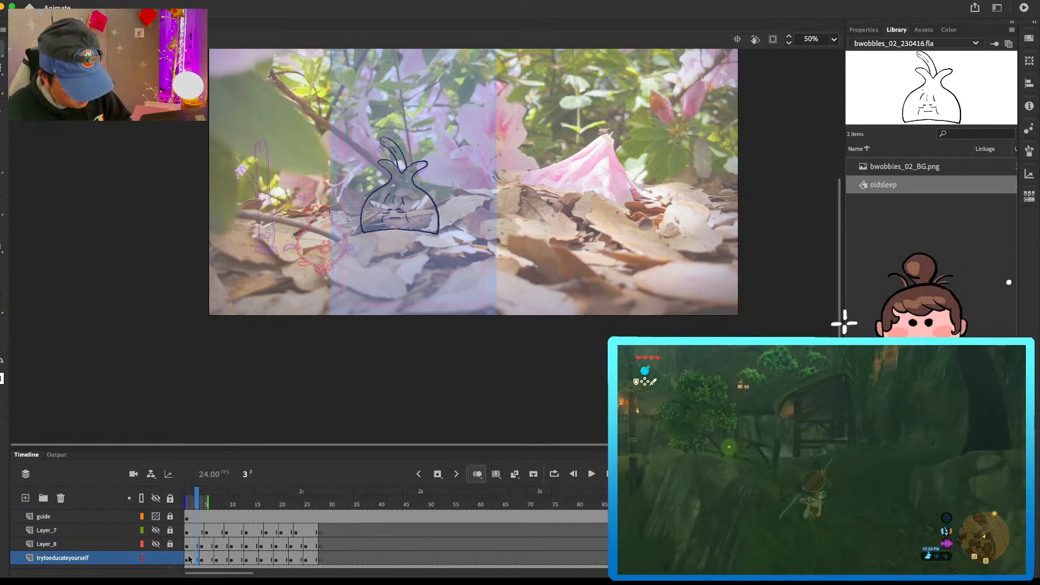
click(190, 559)
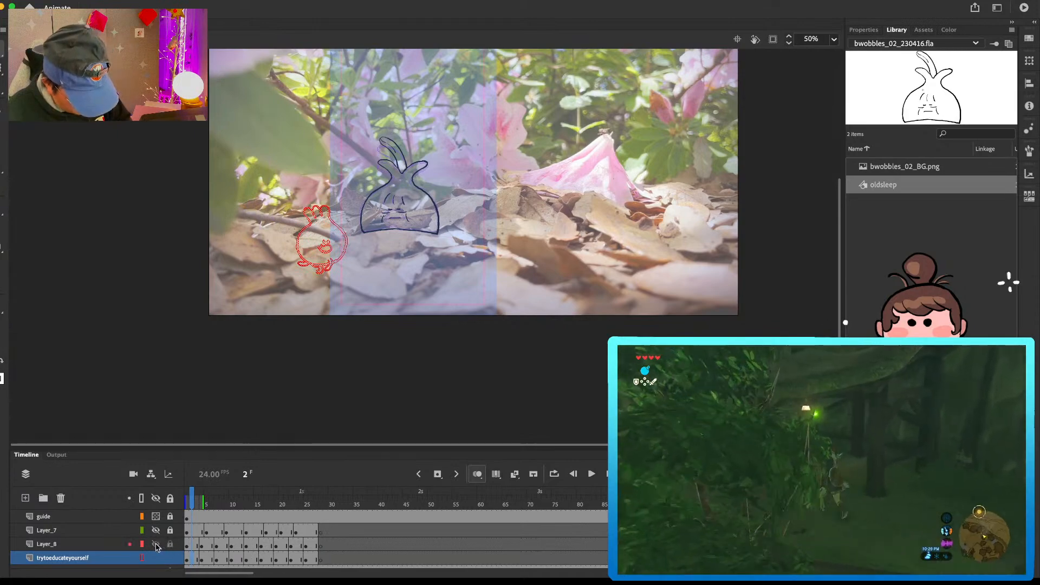
click(156, 544)
click(156, 558)
Step: Paste the opening pose in place at frame 28 on Layer_8, enlarge it slightly and move it right and down to match frame 25
click(320, 545)
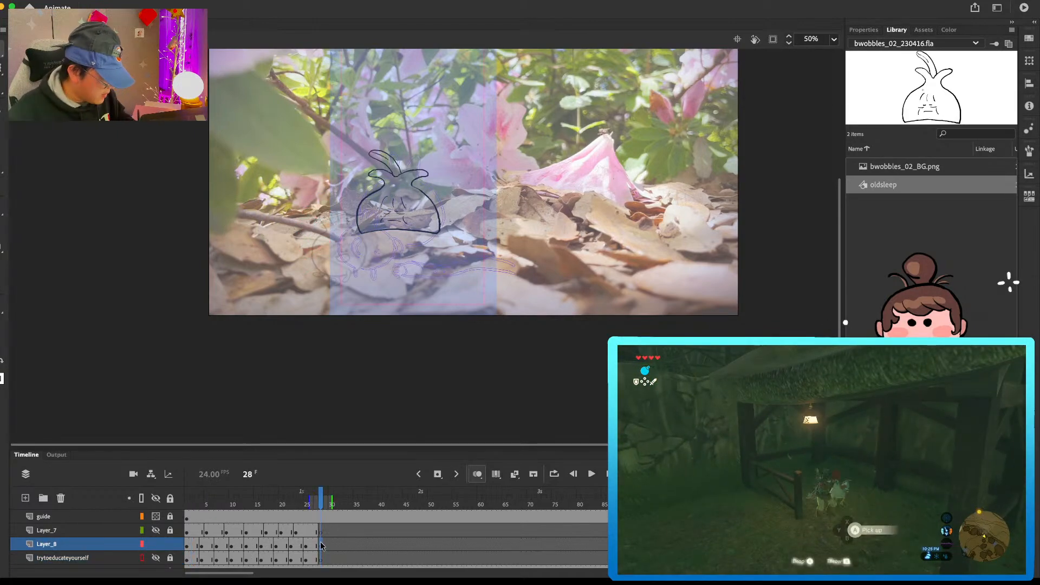
key(super+shift+v)
key(super+equal)
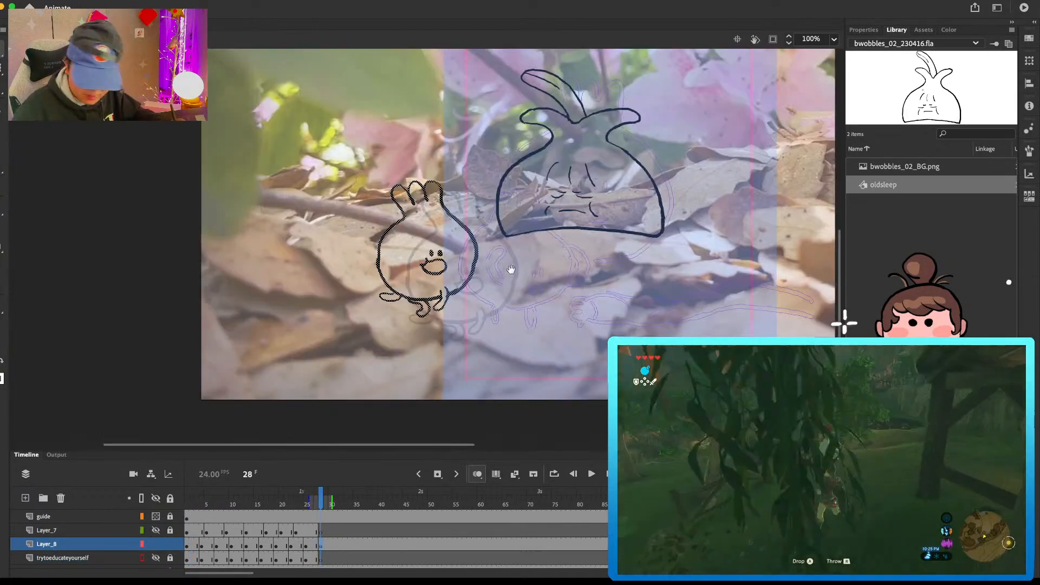
drag(508, 264, 485, 258)
key(q)
drag(457, 175, 466, 163)
key(v)
drag(461, 277, 497, 288)
key(comma)
key(comma)
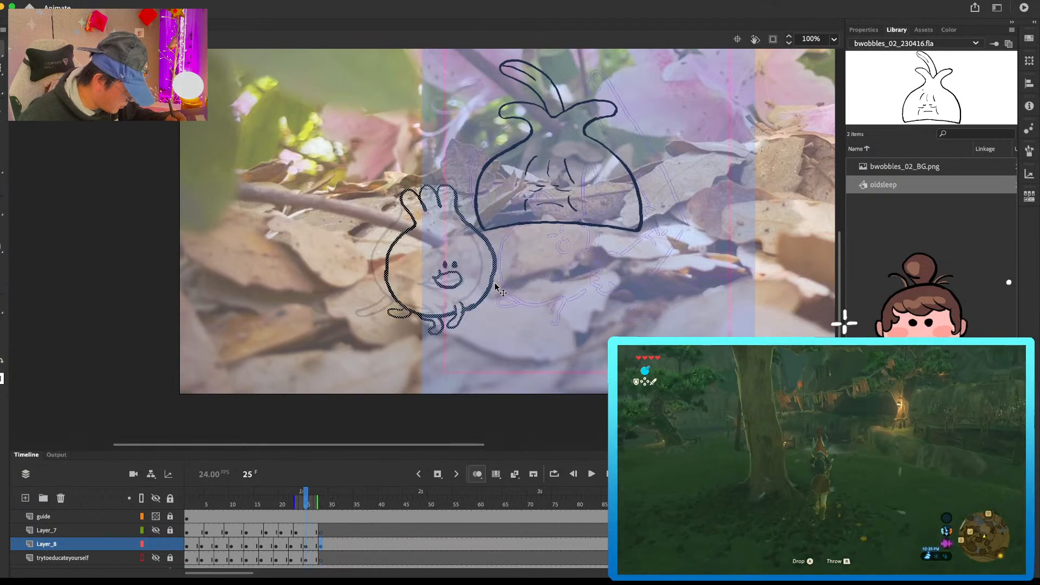
Step: Hide and lock Layer_8, and make trytoeducateyourself visible and editable for cleaning up its last frames
key(period)
key(period)
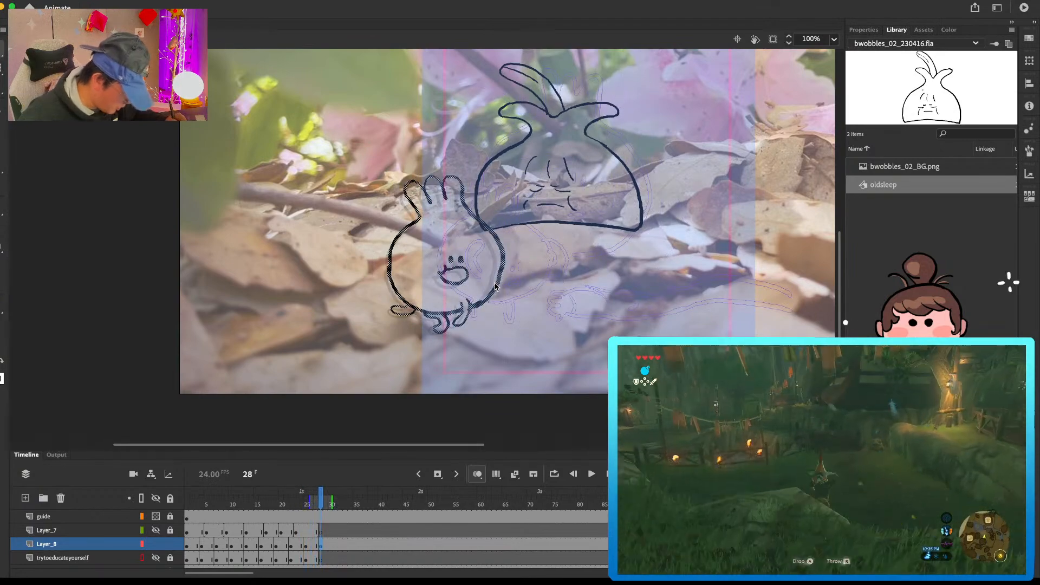
click(310, 547)
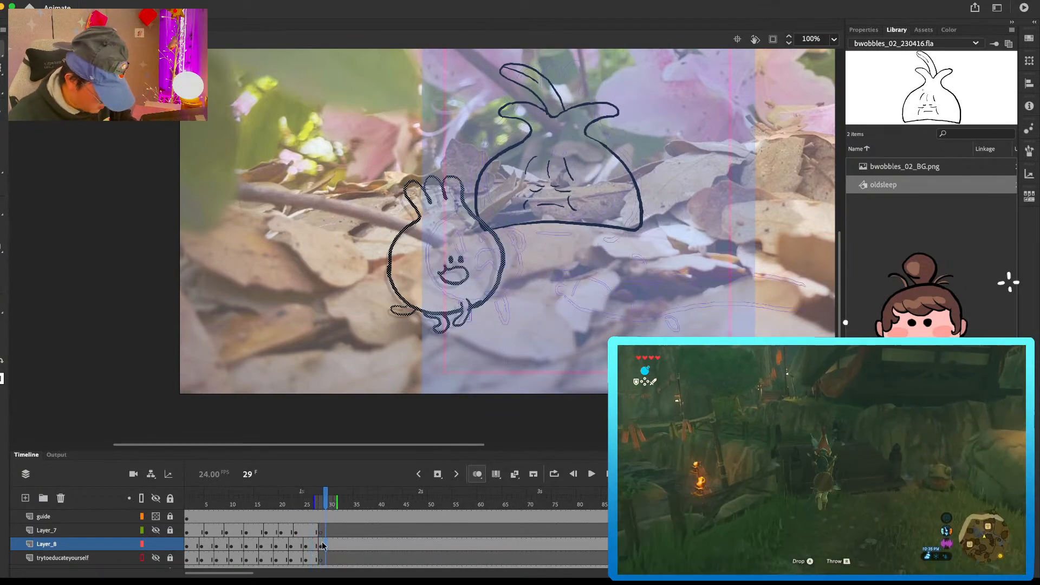
click(313, 560)
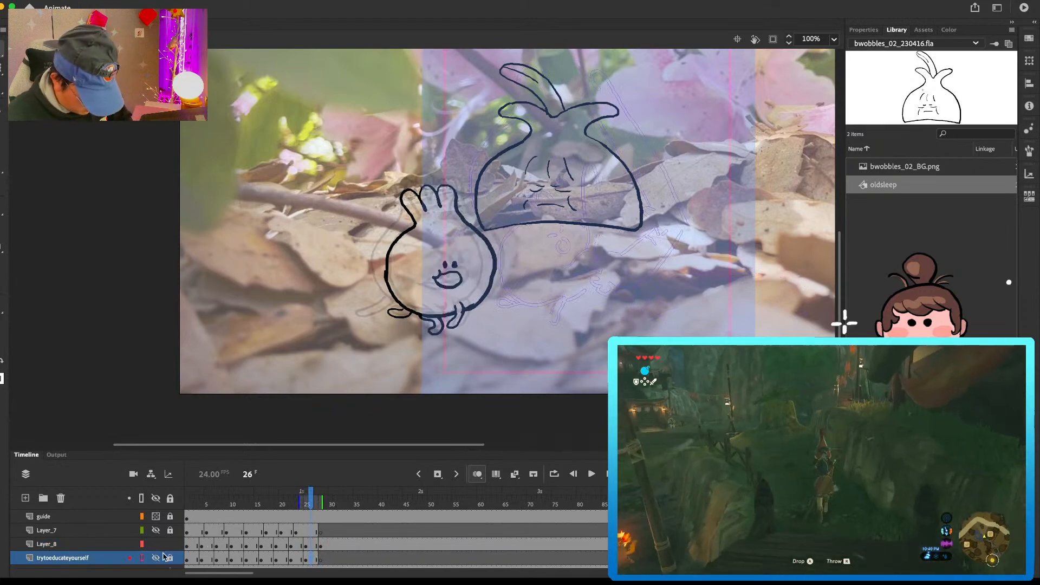
click(156, 544)
click(170, 545)
Step: Clear the surplus round vegetable drawing from frames 25 to 27 on trytoeducateyourself
drag(307, 495, 188, 525)
click(311, 560)
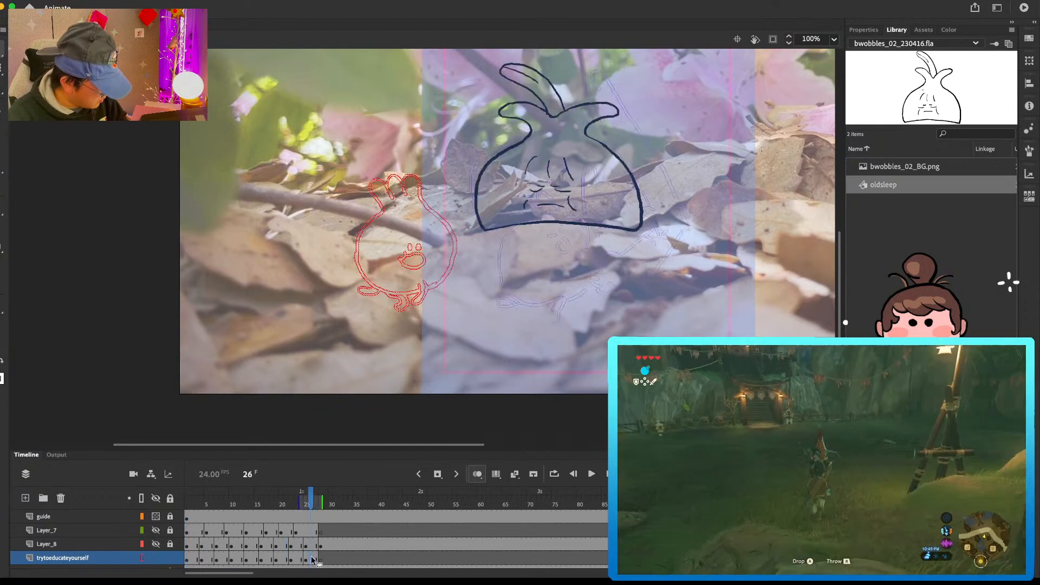
click(322, 561)
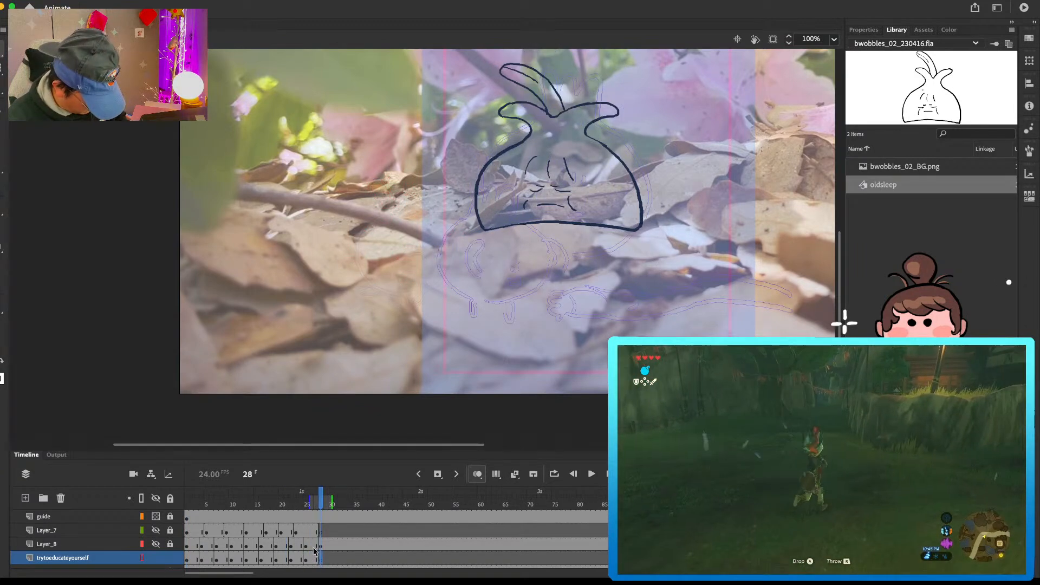
click(315, 559)
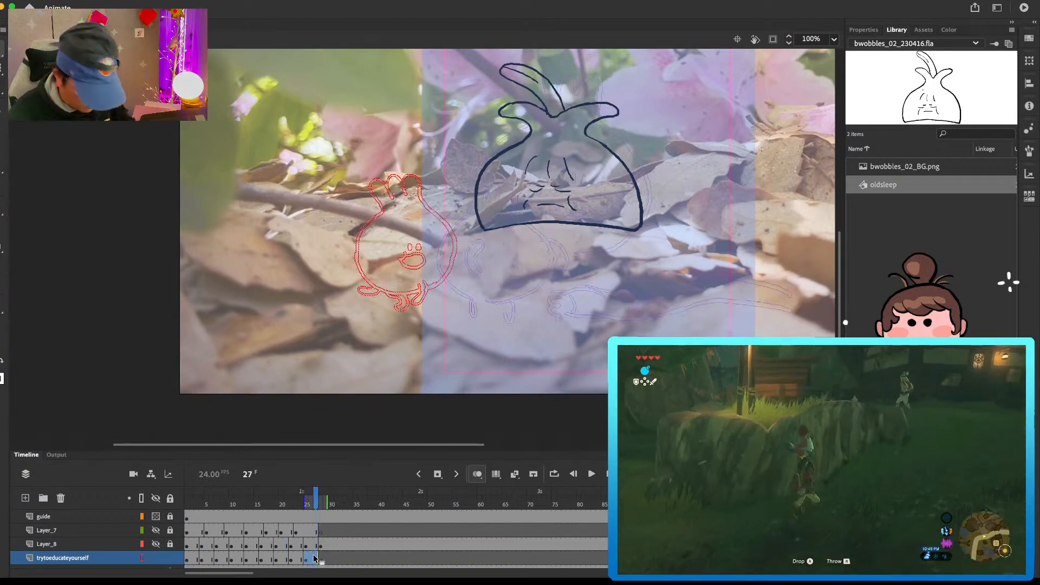
key(Delete)
Step: Show and unlock Layer_8, and hide and lock trytoeducateyourself
click(206, 559)
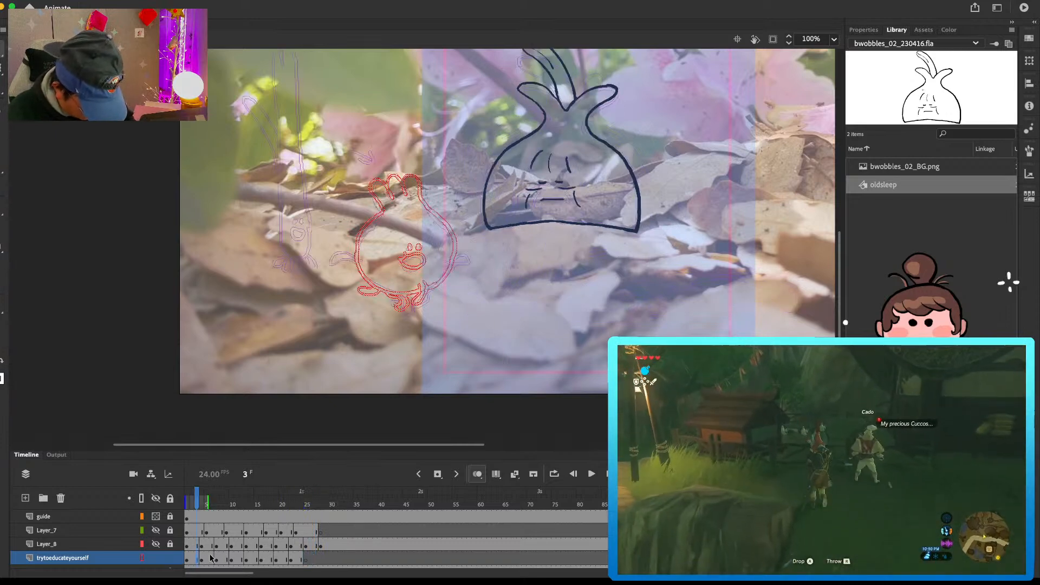
click(155, 546)
click(171, 546)
click(170, 559)
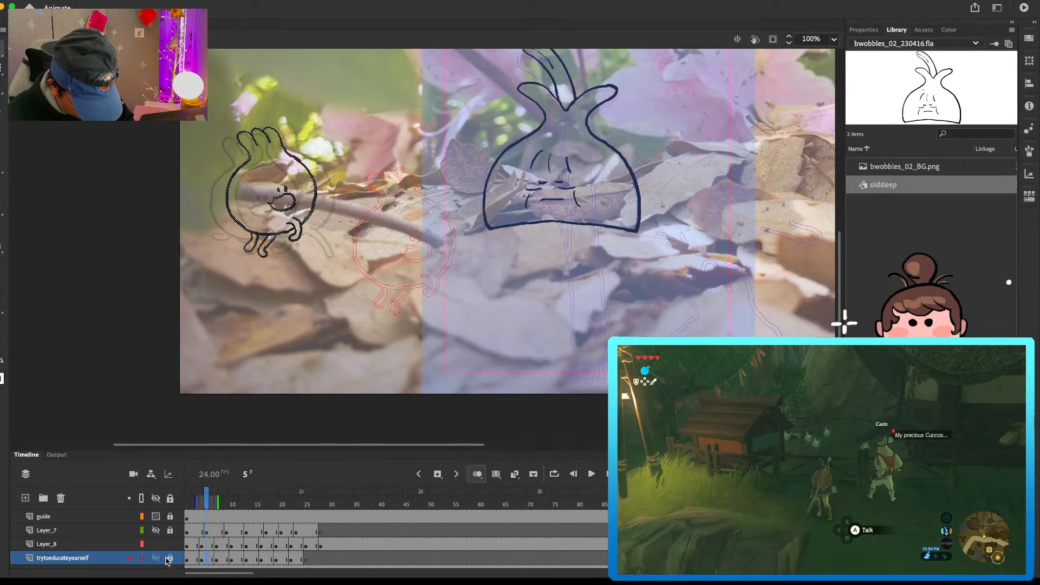
click(157, 559)
Step: Replace the drawing at frame 28 on Layer_8 with the frame 4 pose, slightly enlarged and placed over the frame 25 drawing
click(321, 546)
key(Delete)
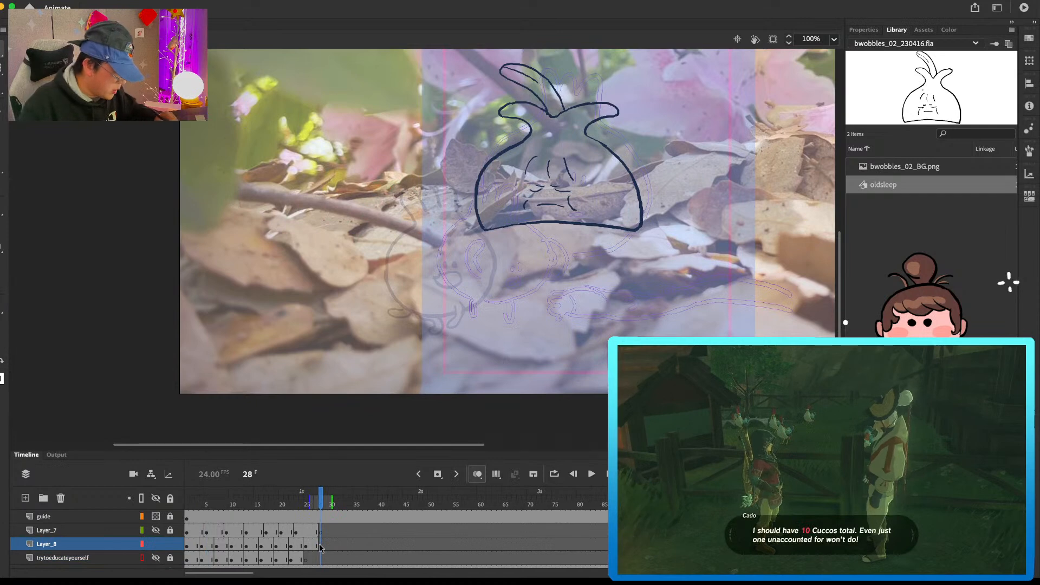
key(ctrl+shift+v)
mouse_move(428, 247)
mouse_down()
mouse_move(466, 275)
mouse_move(462, 260)
mouse_up()
key(q)
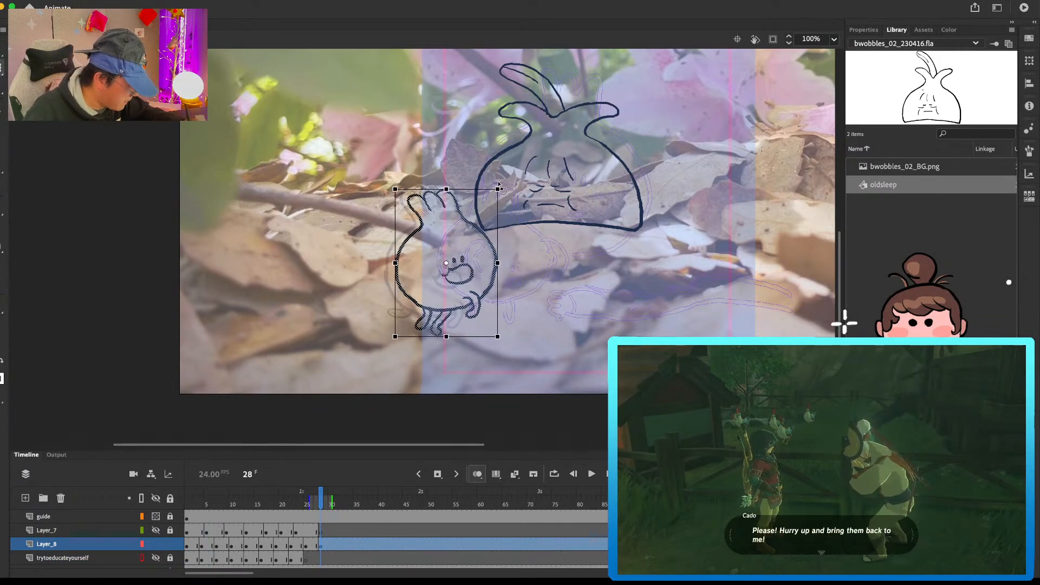
drag(499, 187, 504, 180)
key(v)
drag(467, 261, 469, 252)
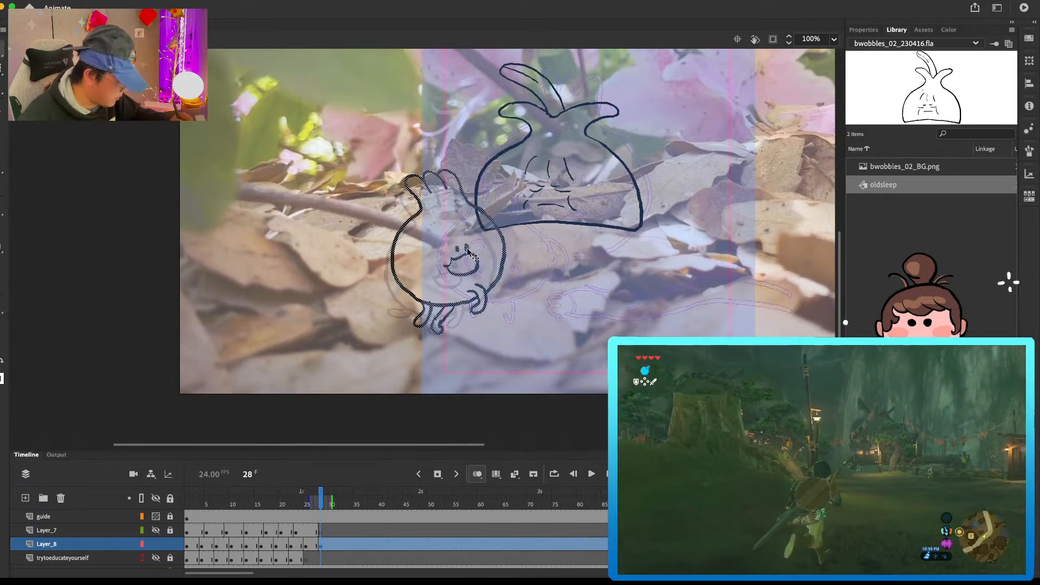
key(comma)
key(comma)
key(period)
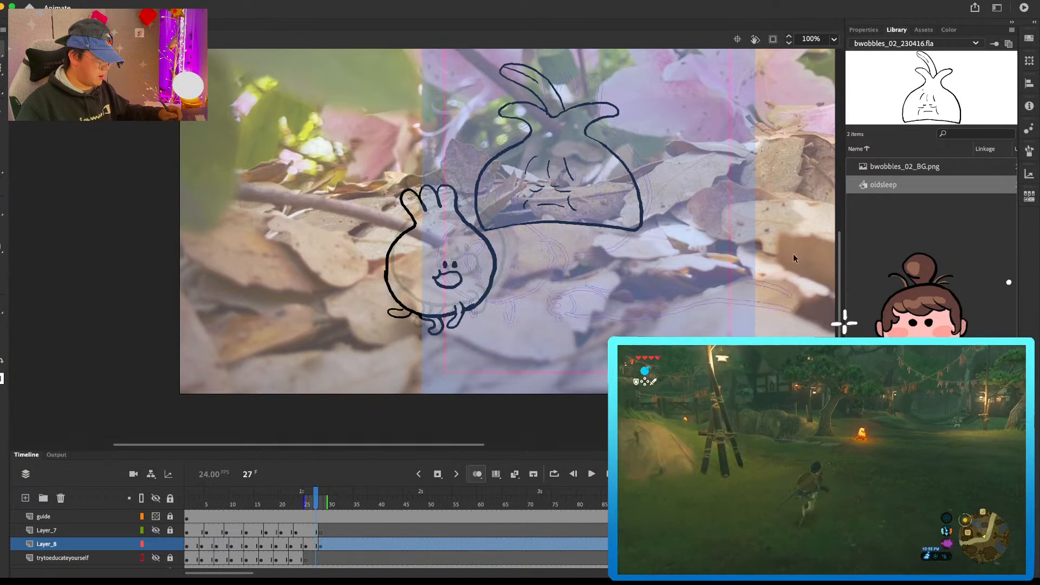
Step: Add a blank keyframe at frame 31 on Layer_8
key(period)
key(period)
click(336, 547)
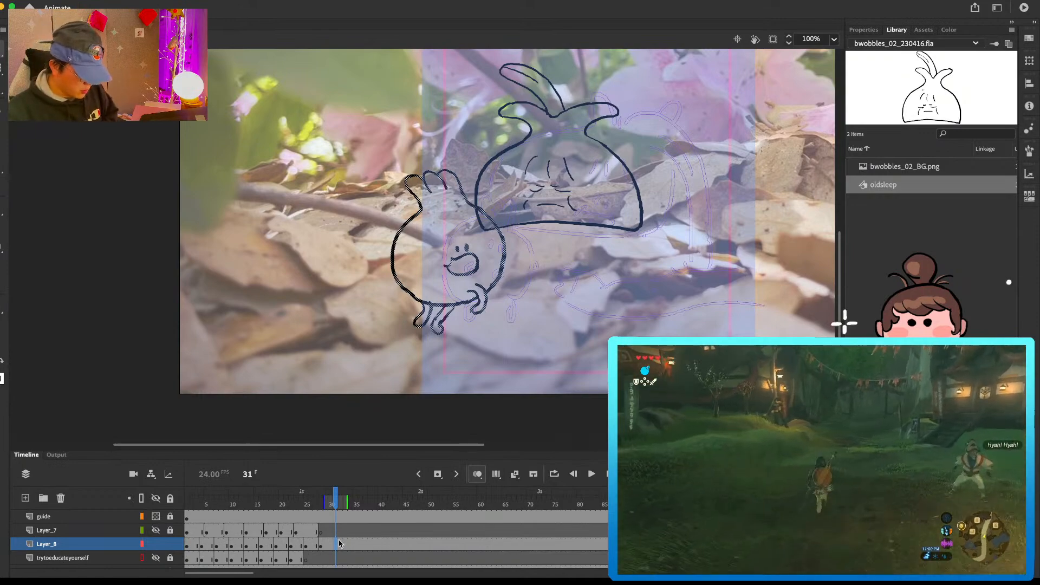
key(F7)
key(comma)
key(period)
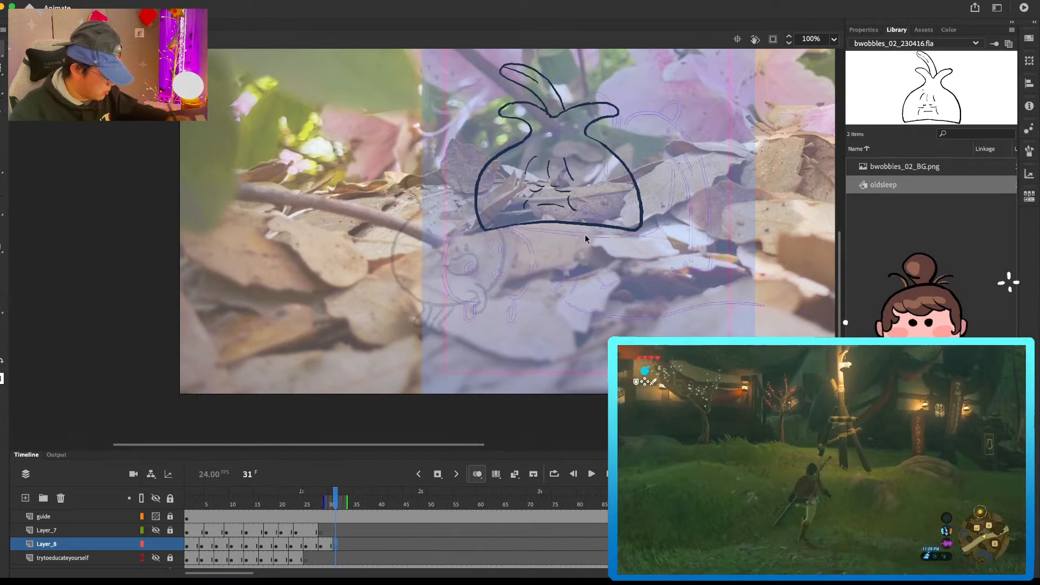
Step: Flip through frames 28 to 31 on Layer_8 to check the round vegetable's pose against its neighbouring frames
key(comma)
key(comma)
key(comma)
key(comma)
key(comma)
key(period)
key(period)
key(period)
key(super+a)
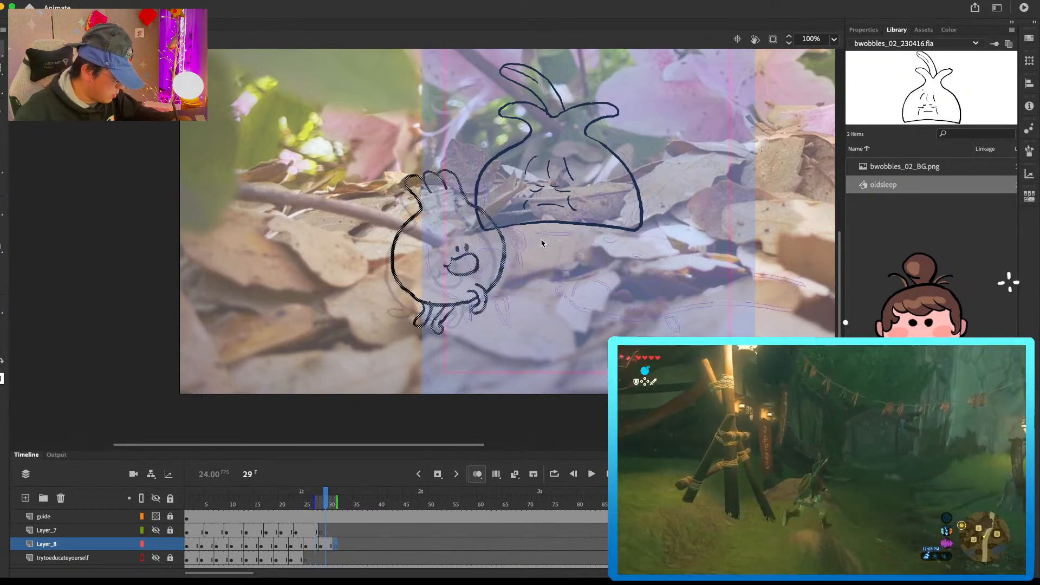
click(332, 545)
key(comma)
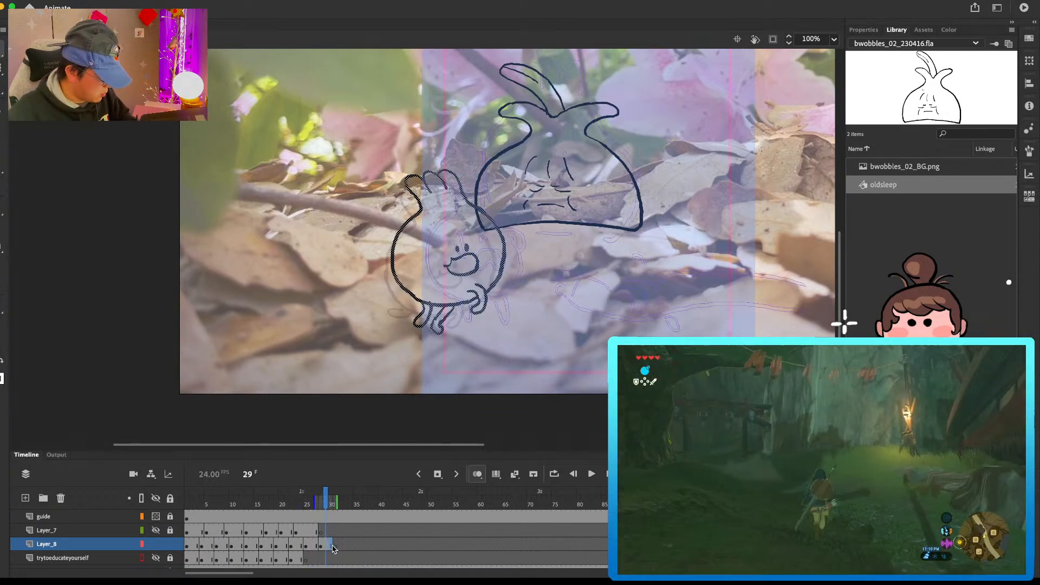
key(comma)
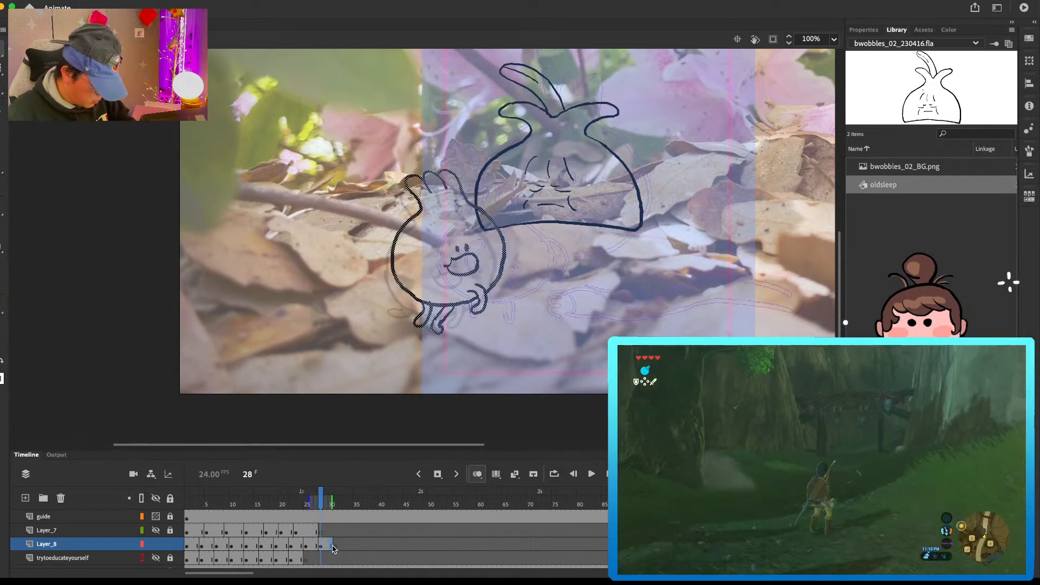
Step: Paste the round vegetable's frame 7 pose at frame 31 on Layer_8, enlarge it and move it right and down
click(209, 543)
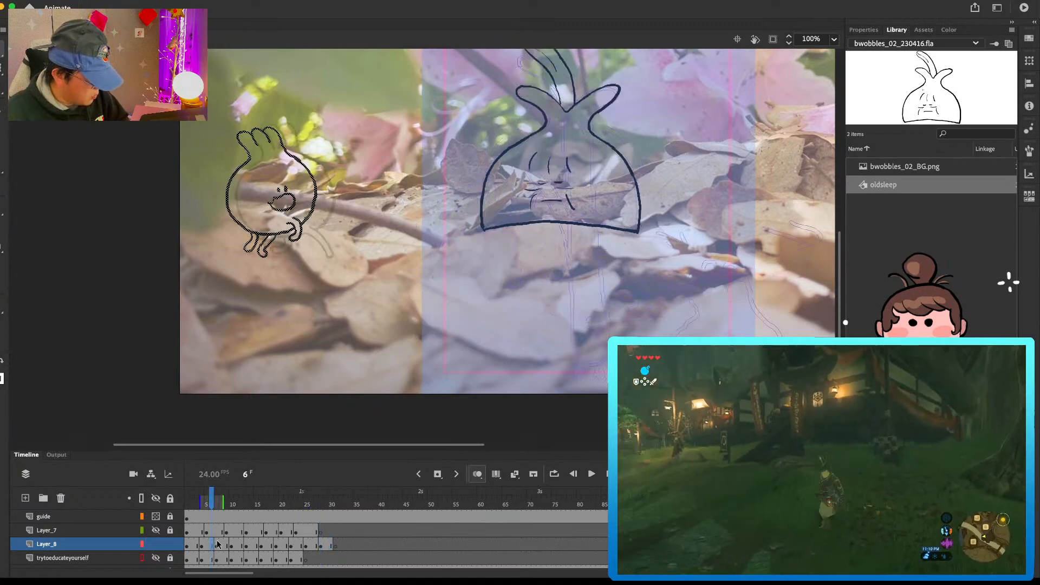
click(224, 541)
click(336, 546)
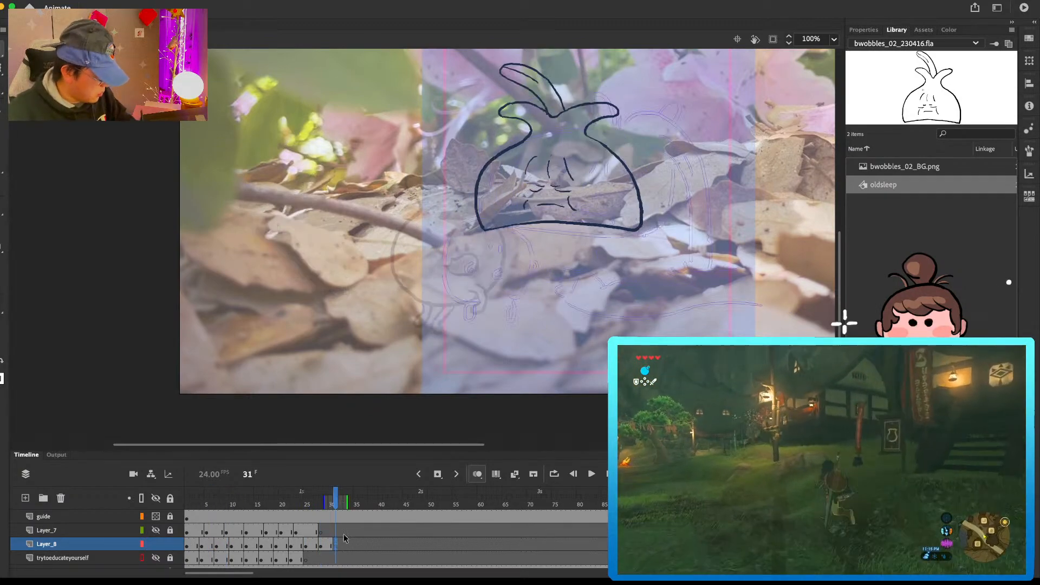
mouse_move(341, 209)
mouse_down()
mouse_move(543, 248)
mouse_move(543, 270)
mouse_up()
drag(542, 187, 543, 243)
key(shift+Up)
key(shift+Up)
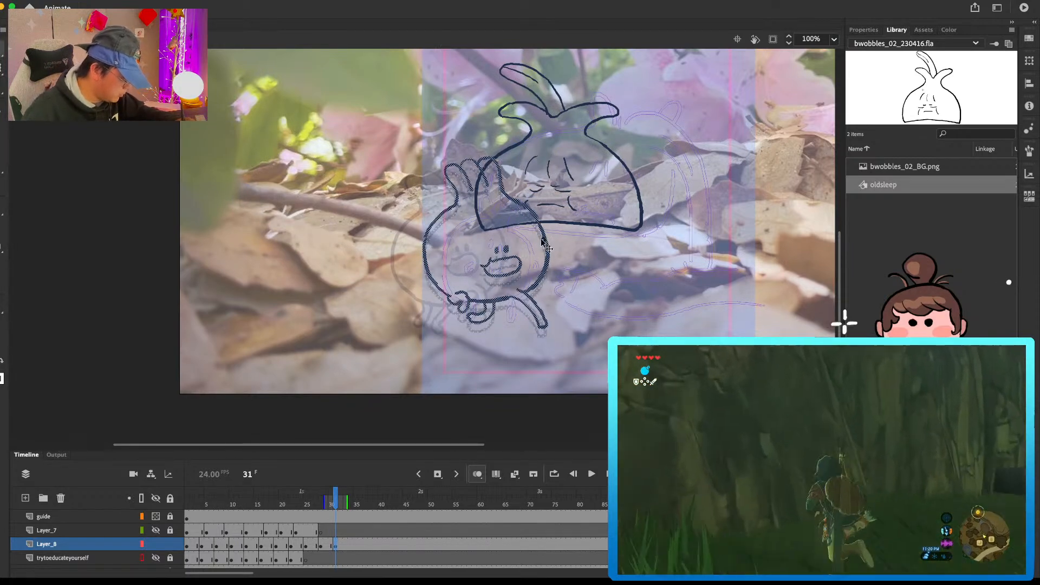
Step: Add a blank keyframe at frame 34 on Layer_8 and copy the round vegetable's frame 10 pose for it
key(.)
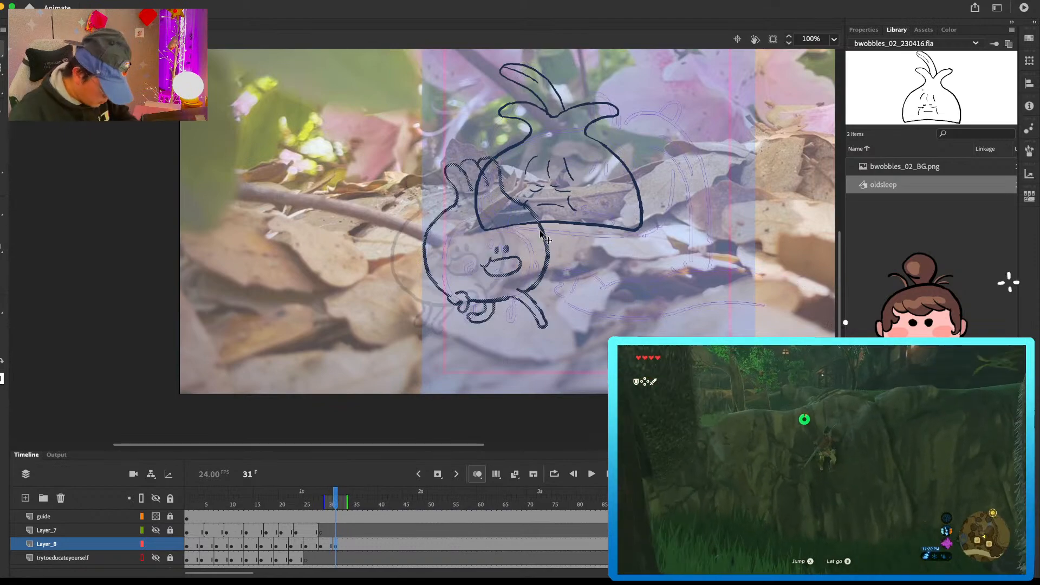
click(350, 543)
key(F7)
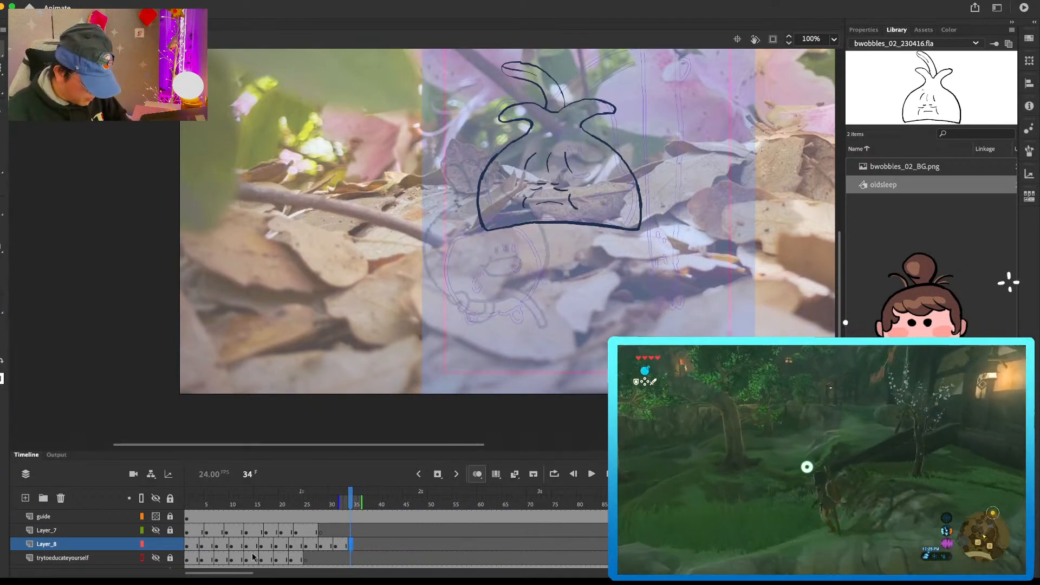
click(193, 546)
click(226, 545)
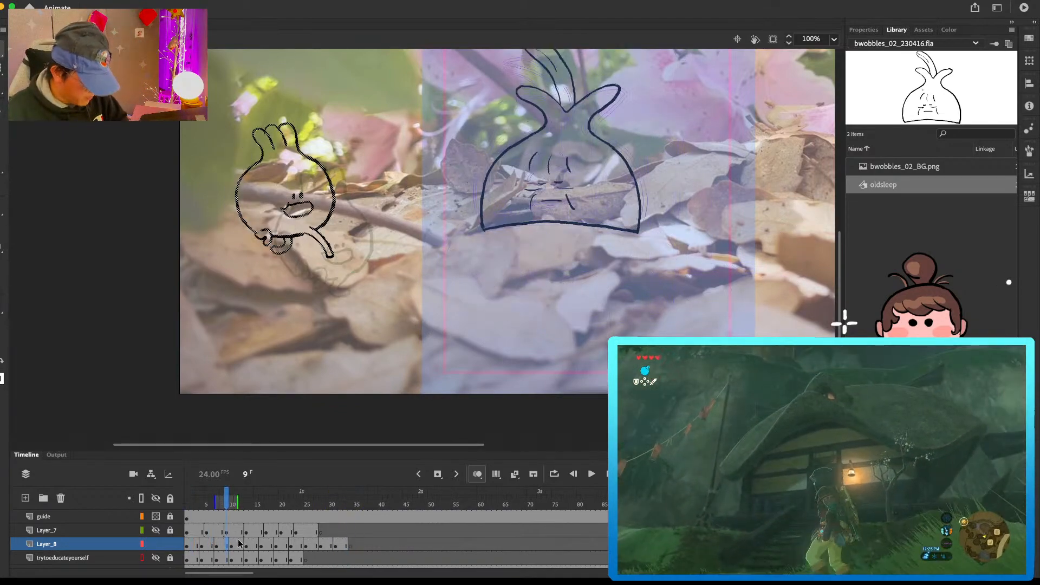
click(232, 546)
click(350, 544)
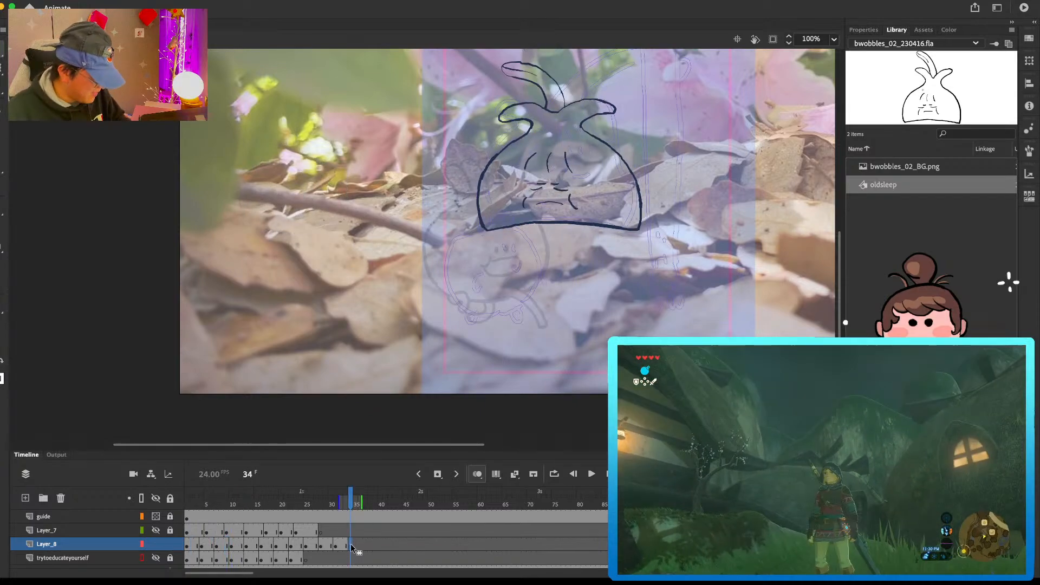
Step: Place the frame 10 pose at frame 34 on Layer_8, moving it right and down below the sleeping vegetable and enlarging it
mouse_move(372, 254)
mouse_down()
mouse_move(580, 297)
mouse_move(588, 314)
mouse_up()
key(q)
drag(491, 223, 475, 206)
key(v)
drag(569, 313, 567, 305)
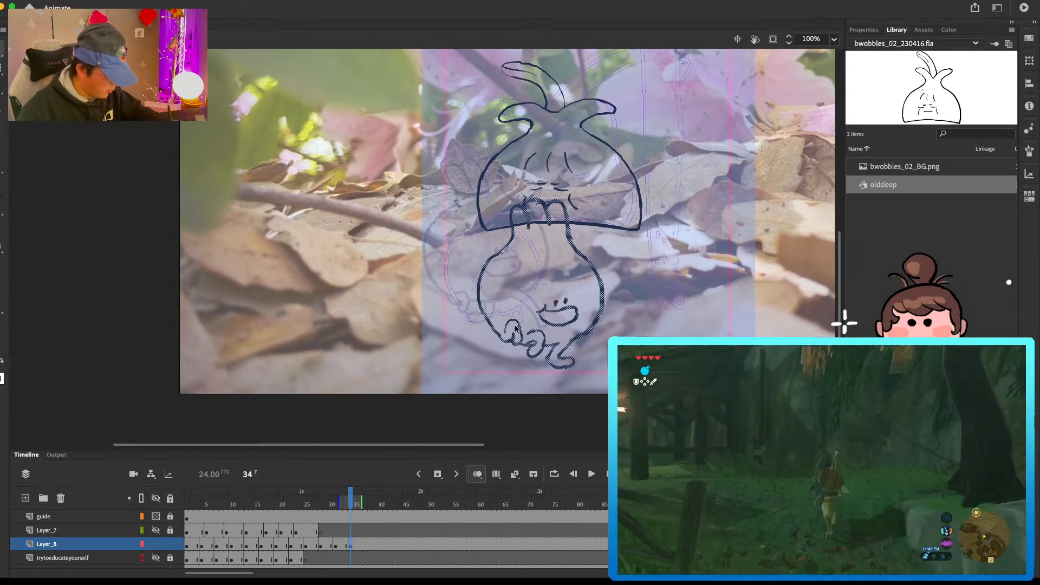
key(b)
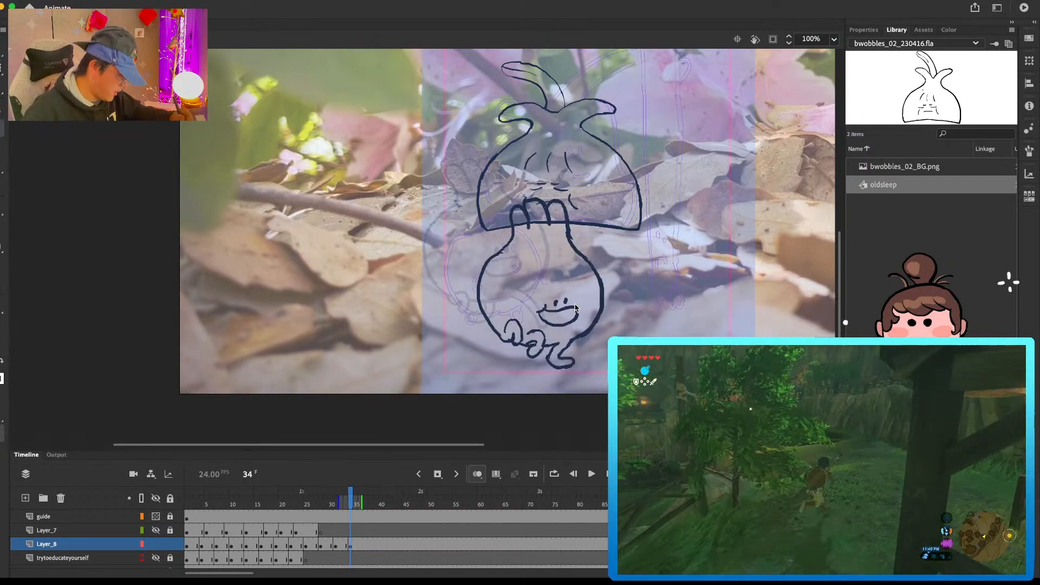
Step: Add a blank keyframe at frame 37 on Layer_8 and copy the round vegetable's frame 13 pose for it
key(period)
key(period)
key(period)
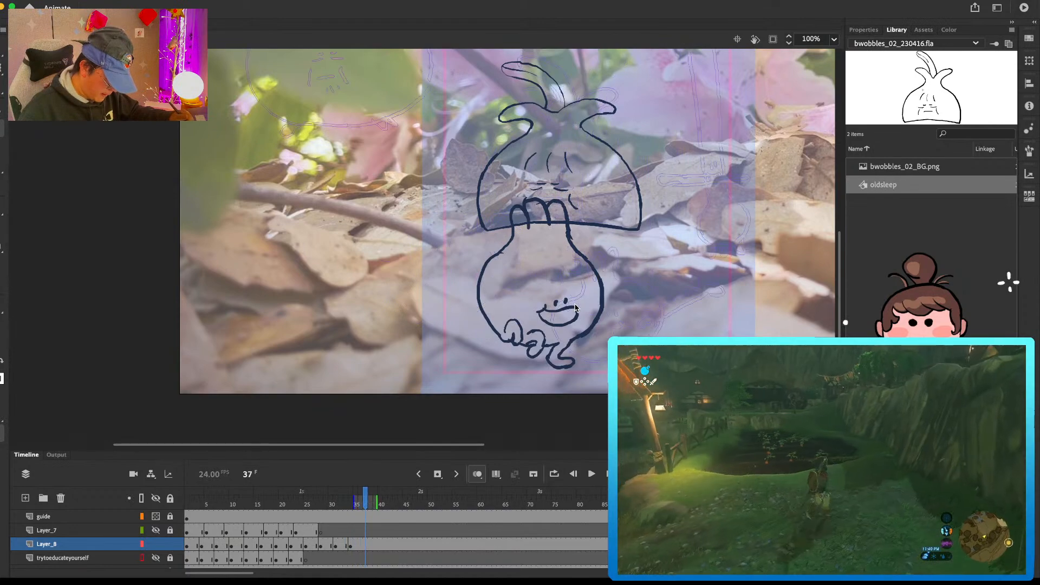
key(F7)
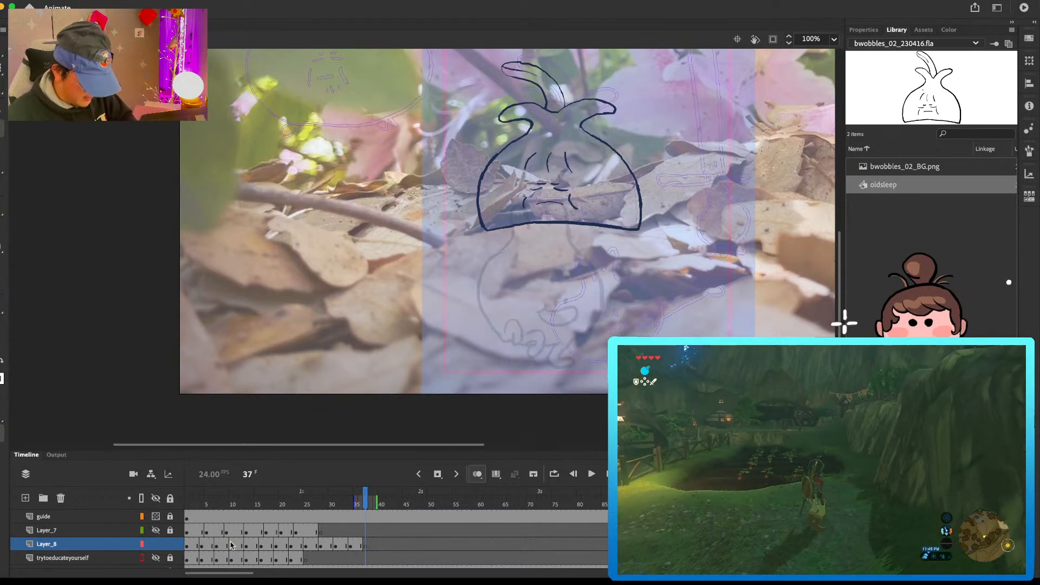
click(232, 545)
click(249, 546)
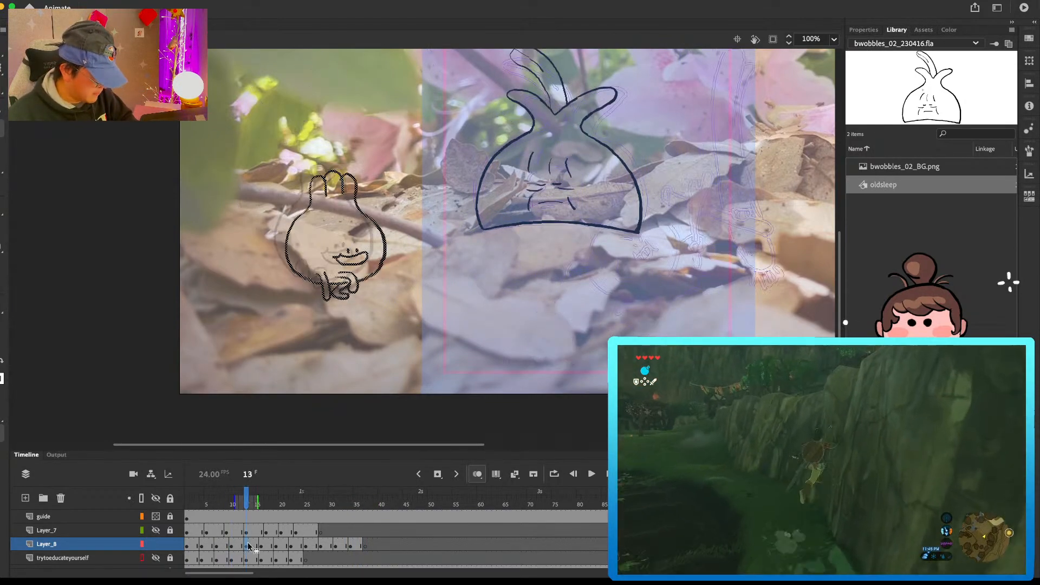
click(359, 545)
click(369, 546)
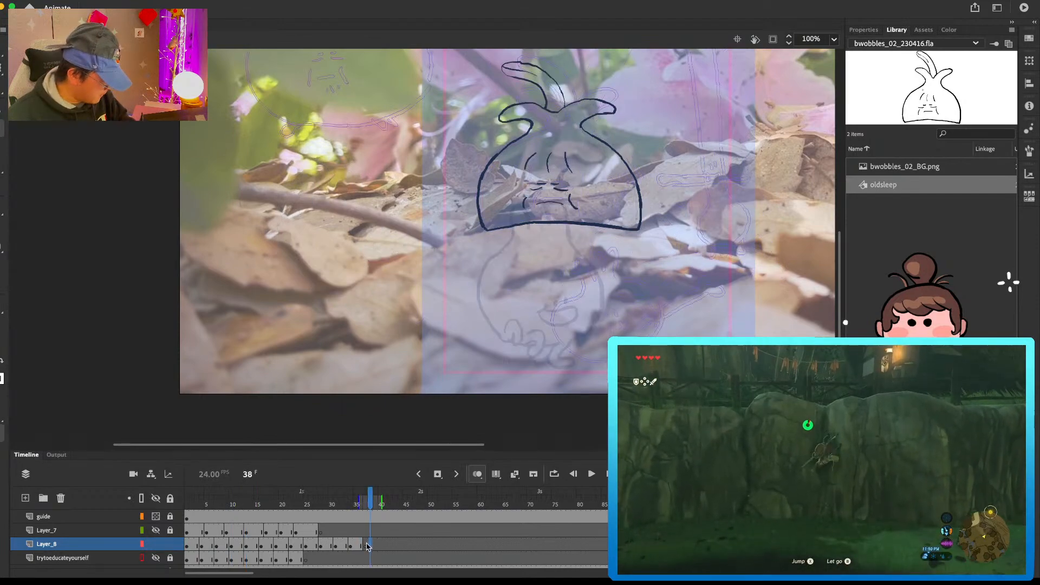
Step: Paste the frame 13 pose in place at frame 37 on Layer_8, move it over the frame 34 drawing and enlarge it
key(super+shift+v)
mouse_move(393, 249)
mouse_down()
mouse_move(558, 312)
mouse_move(605, 315)
mouse_up()
drag(611, 237, 626, 220)
key(v)
drag(576, 359, 576, 341)
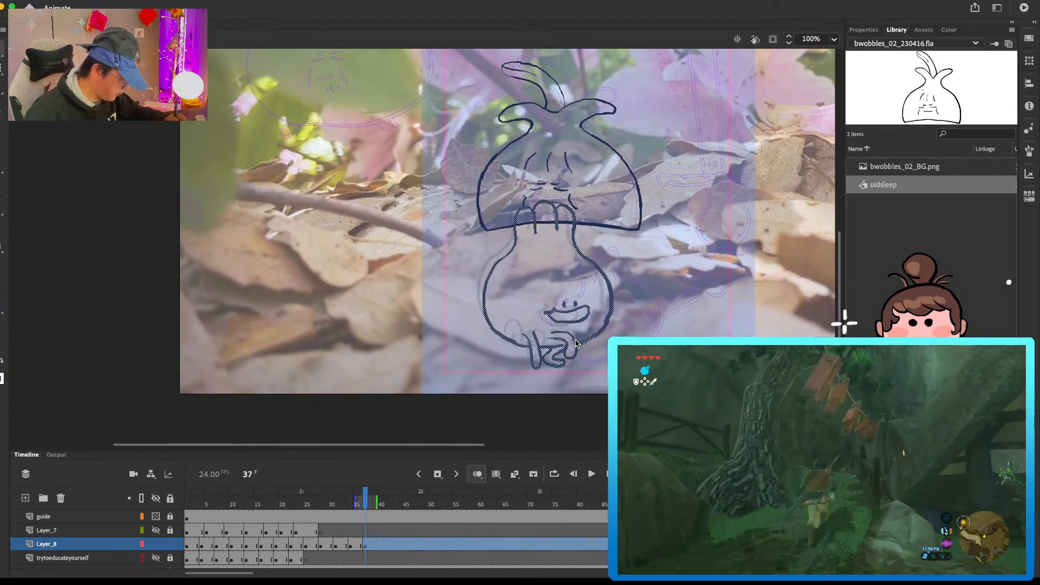
key(comma)
Step: Shift the round vegetable at frame 37 slightly right, enlarge it a little more and nudge it up
key(q)
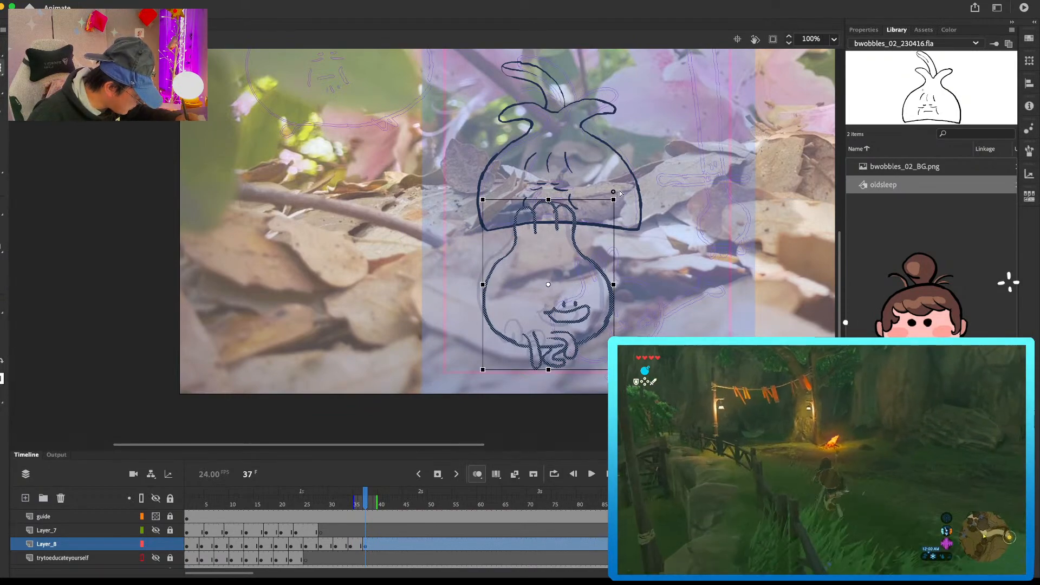
drag(619, 192, 627, 186)
key(super+z)
key(v)
drag(576, 343, 584, 343)
key(q)
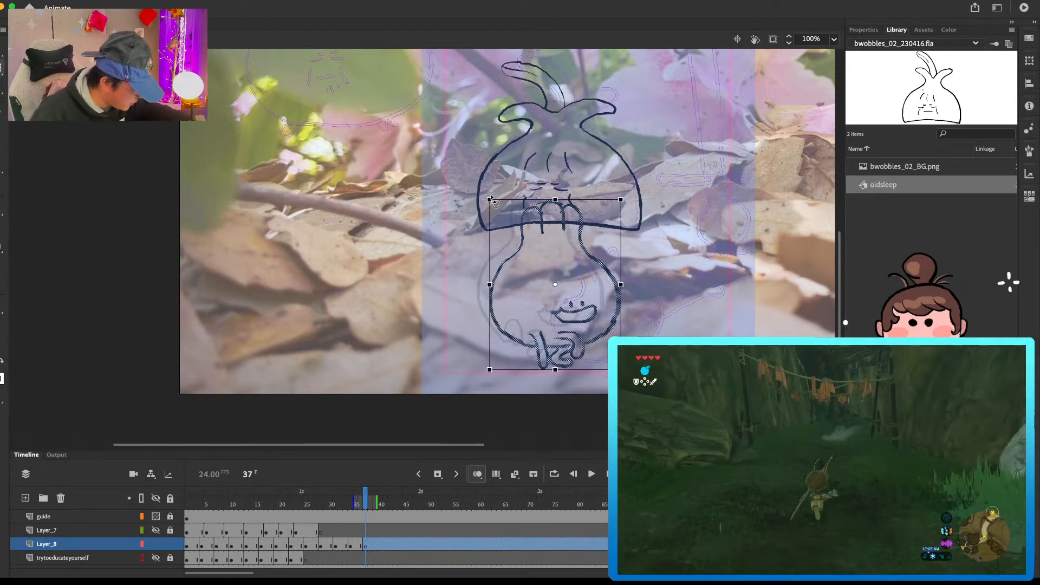
drag(491, 202, 486, 196)
key(super+z)
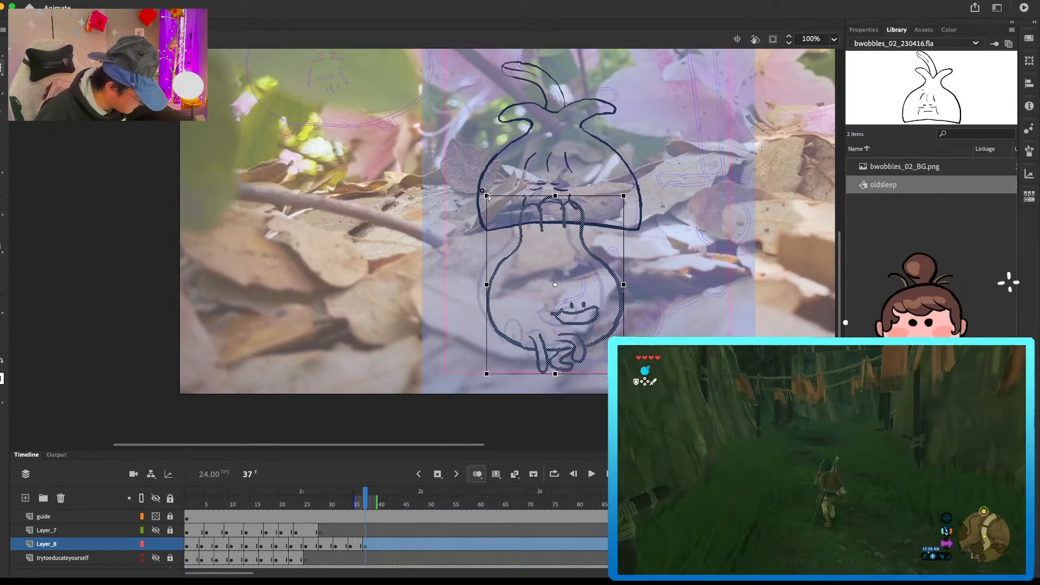
key(v)
key(Up)
key(Up)
key(Up)
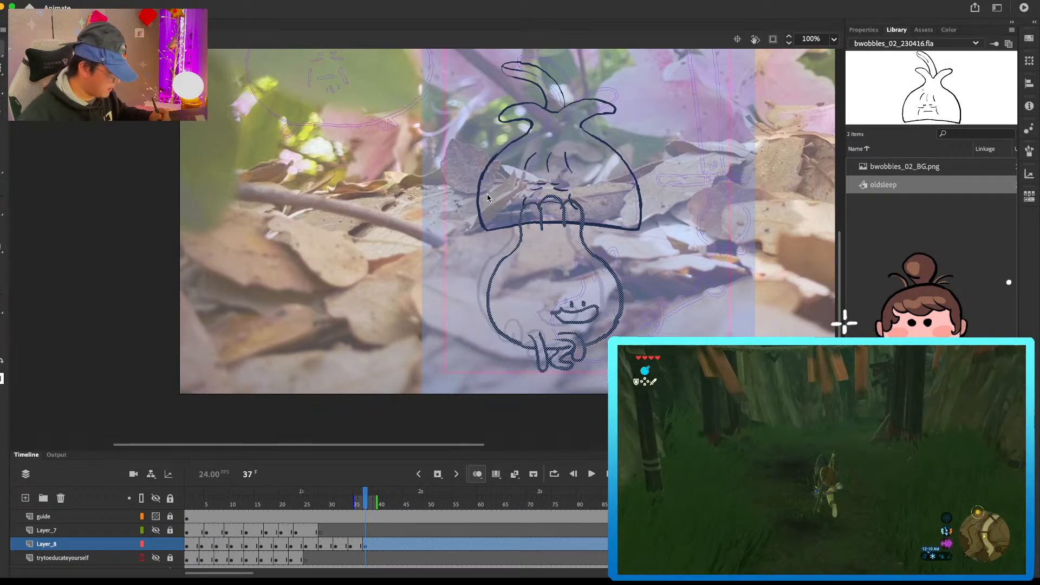
Step: Erase the round vegetable's top leaves at frame 37 on Layer_8 and redraw them as short rounded bumps, comparing with frame 36
key(e)
drag(527, 205, 577, 219)
key(super+z)
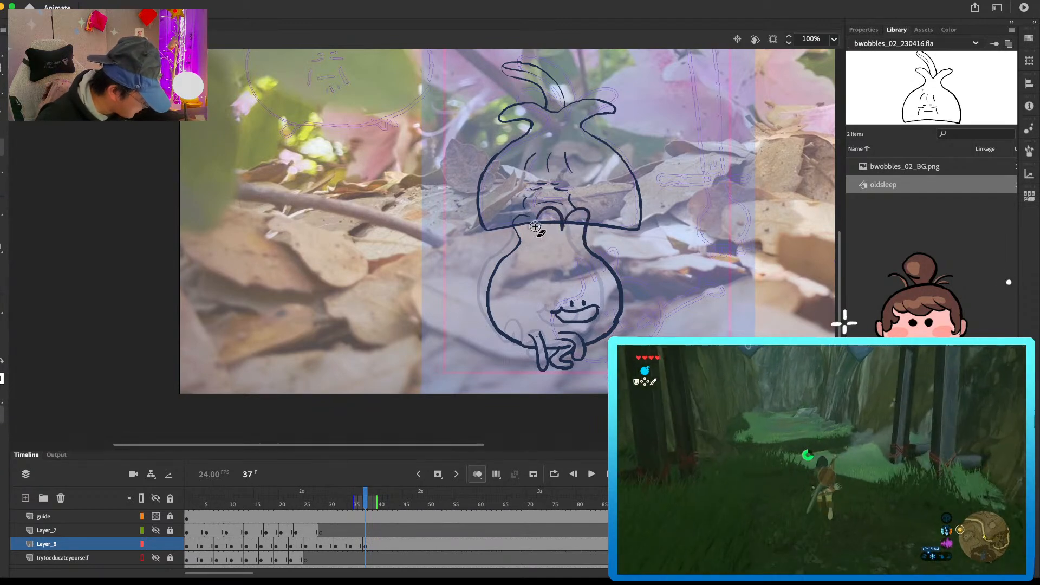
key(b)
drag(562, 218, 566, 234)
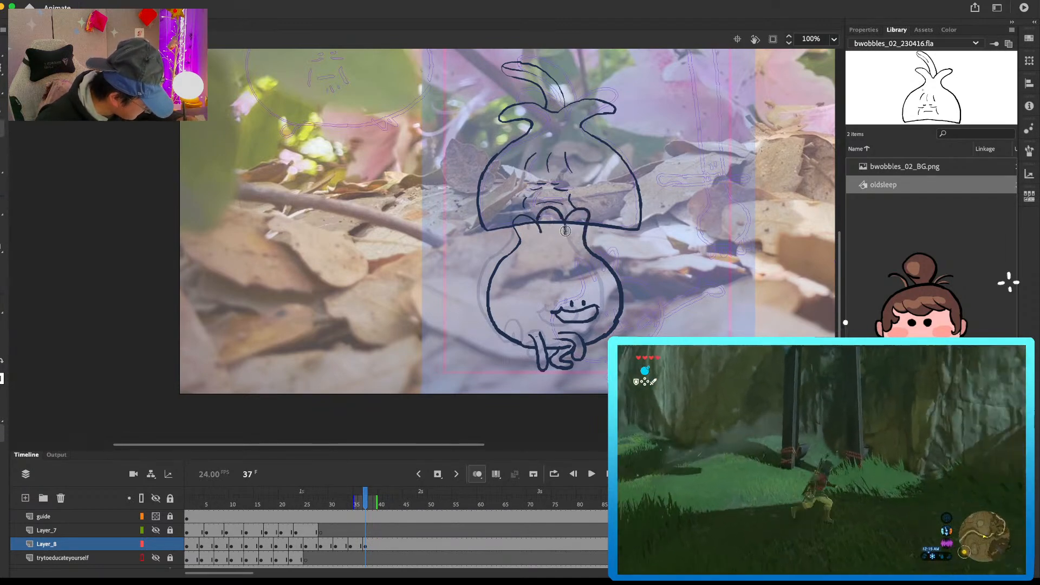
key(comma)
key(period)
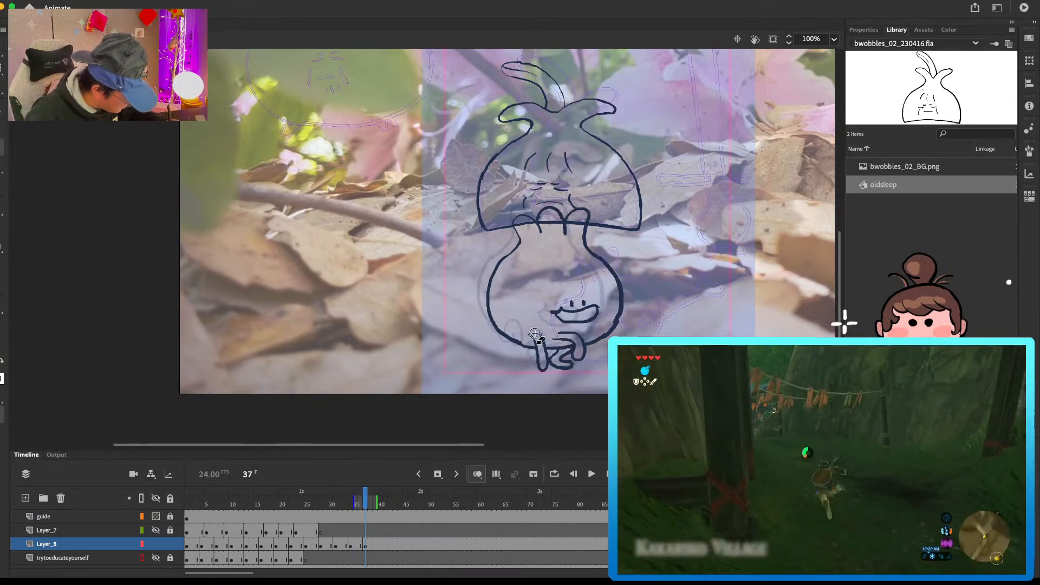
key(comma)
key(period)
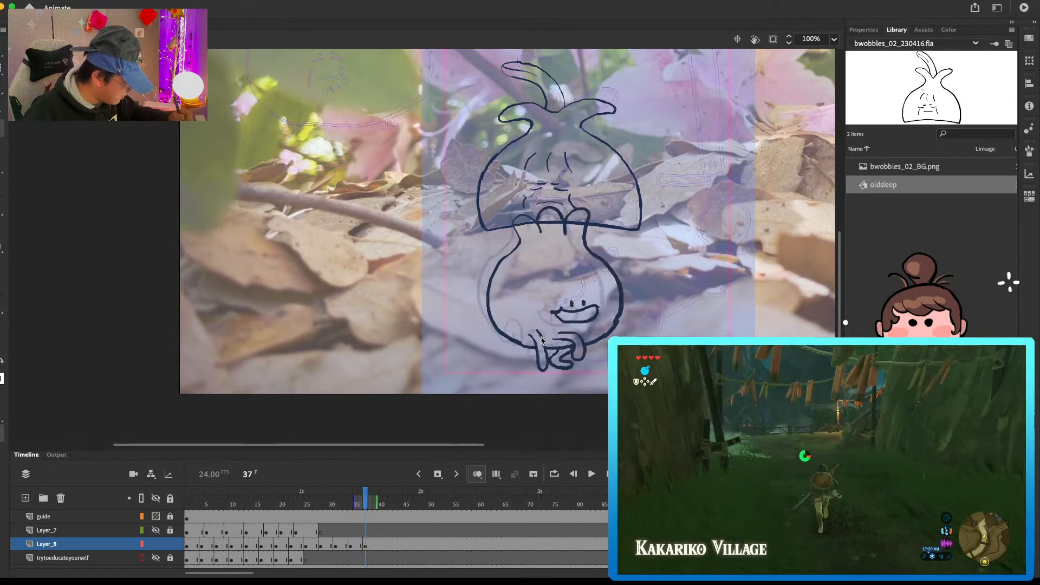
key(comma)
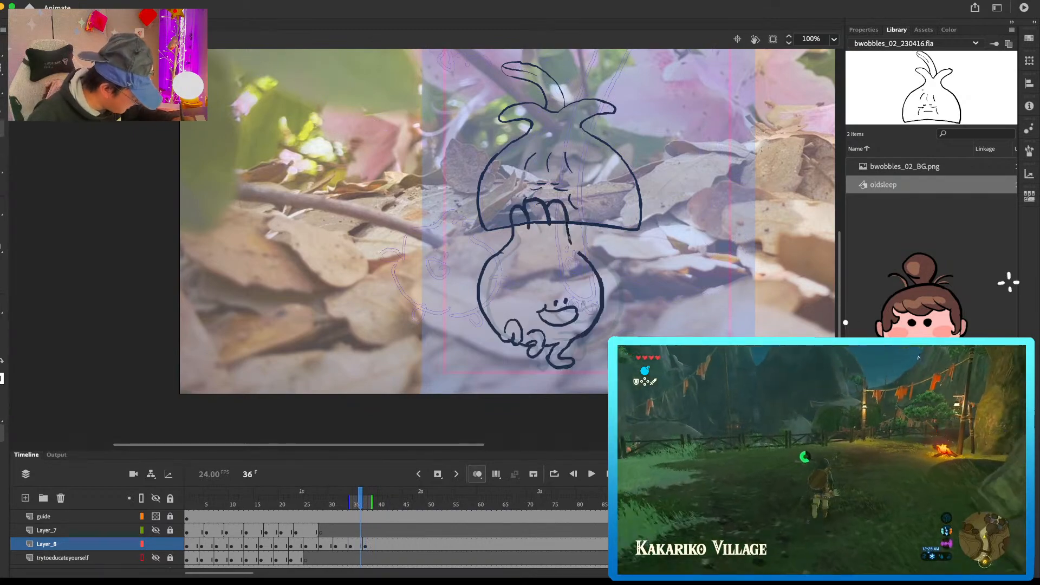
key(period)
Step: Add a blank keyframe at frame 40 on Layer_8 and paste the round vegetable's frame 16 pose in place
click(364, 544)
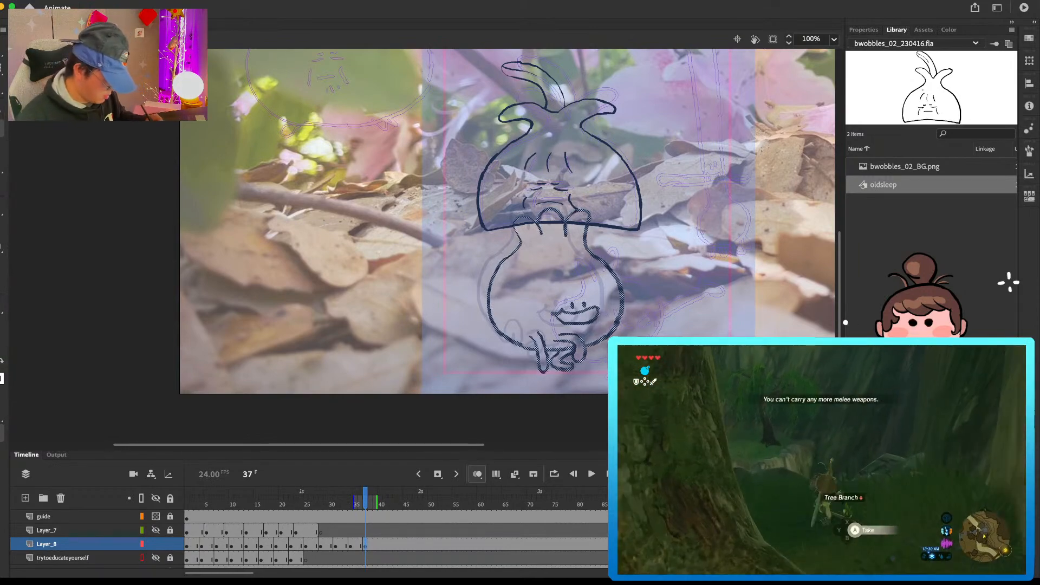
click(381, 542)
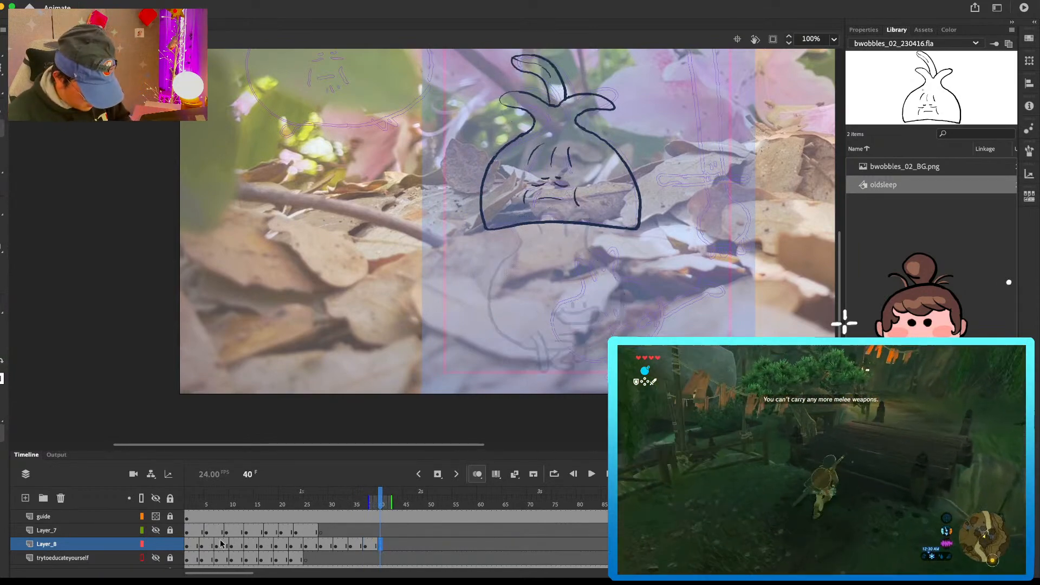
click(254, 546)
click(261, 543)
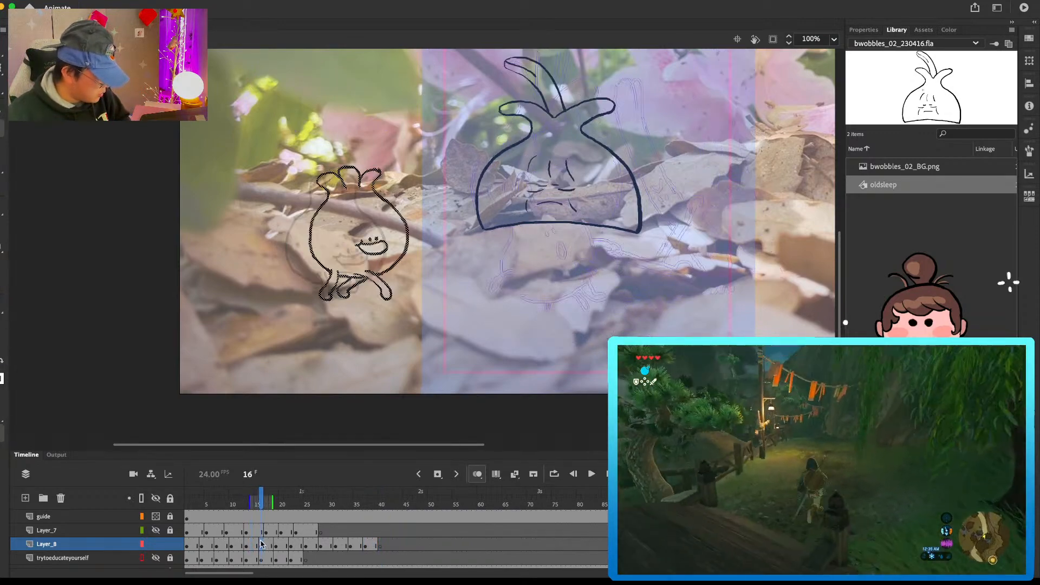
click(382, 544)
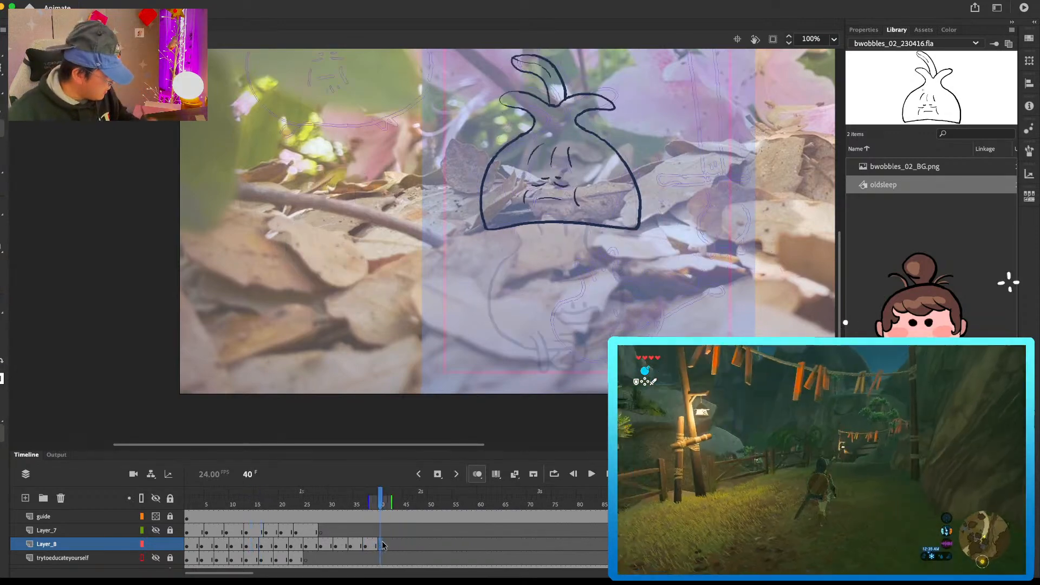
key(super+shift+v)
mouse_move(652, 258)
mouse_down()
mouse_move(639, 255)
mouse_move(614, 276)
mouse_up()
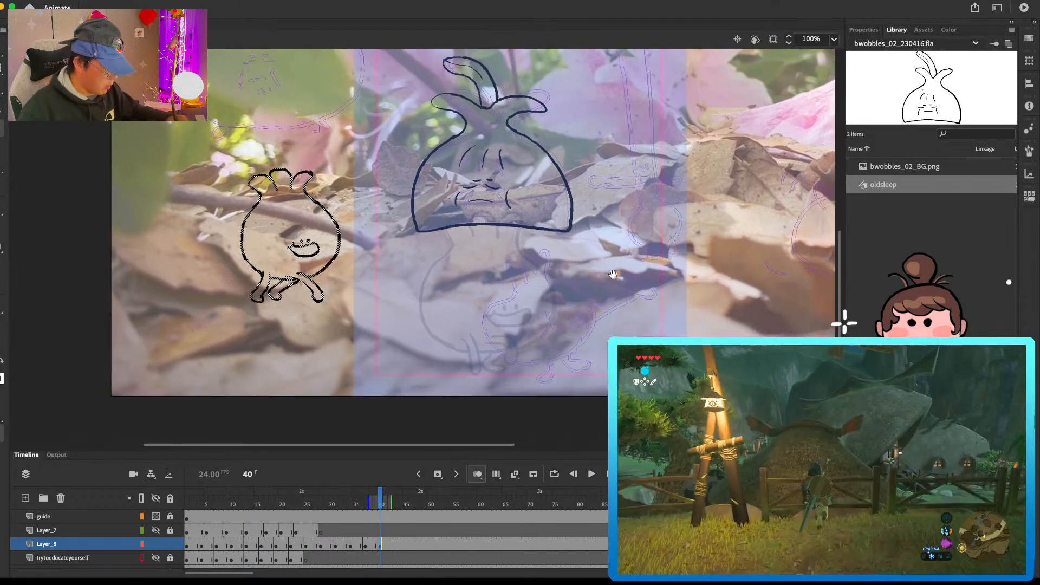
Step: Compare the neighbouring frames and redo the middle and right leaf bumps of the round vegetable at frame 37
key(comma)
key(comma)
key(comma)
key(comma)
key(period)
key(period)
key(period)
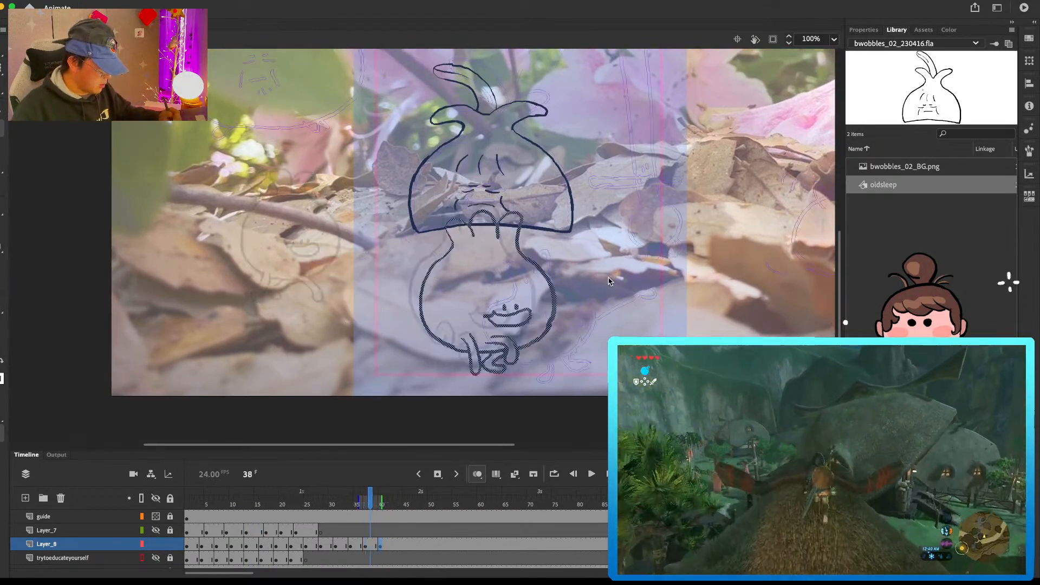
key(comma)
key(comma)
key(comma)
key(period)
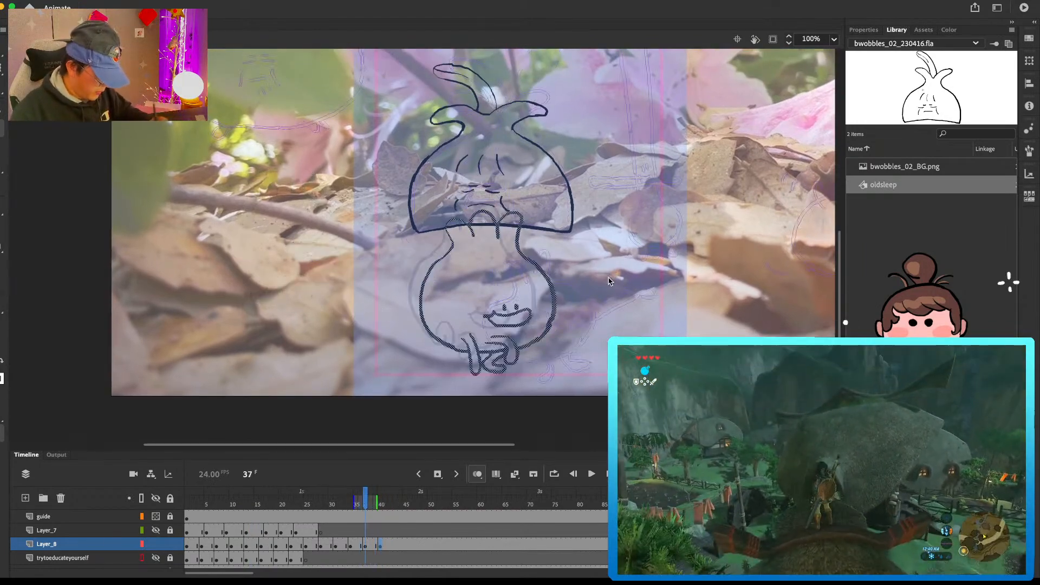
mouse_move(506, 210)
mouse_down()
mouse_move(461, 231)
mouse_move(477, 241)
mouse_up()
key(b)
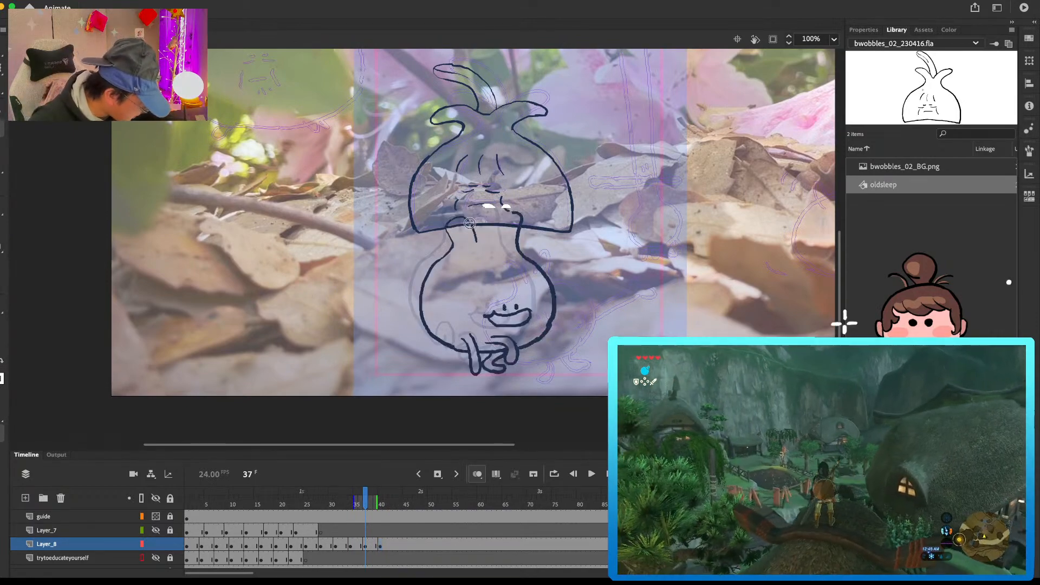
drag(524, 211, 522, 256)
key(b)
Step: Move the pasted pose at frame 40 beneath the sleeping vegetable, enlarge it and nudge it slightly right of the frame 37 drawing
key(period)
key(period)
key(period)
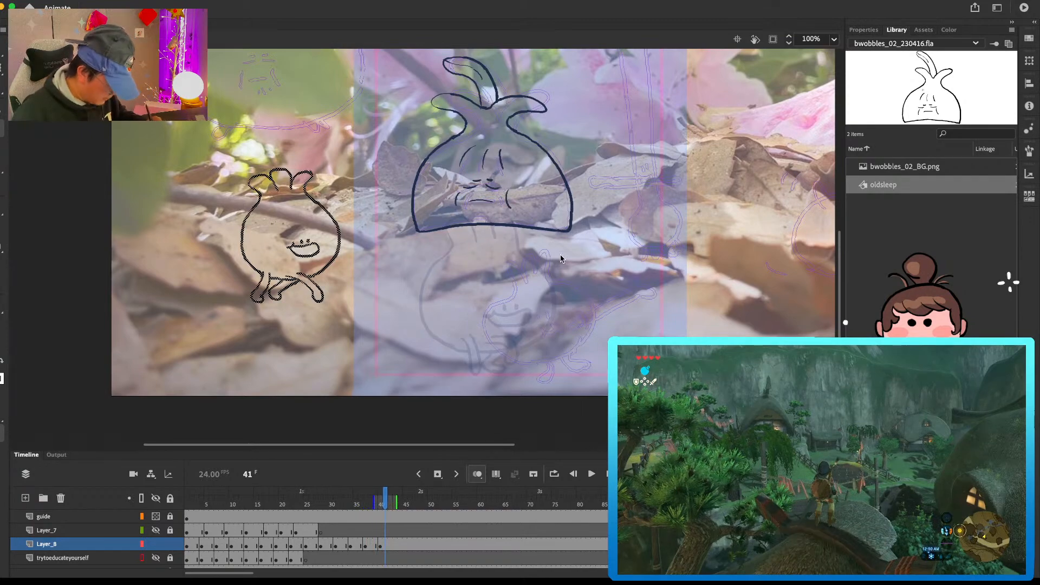
drag(339, 240, 558, 312)
key(q)
drag(561, 240, 579, 217)
key(v)
drag(562, 275, 575, 264)
key(Right)
key(Right)
key(Right)
key(Right)
key(Right)
key(Right)
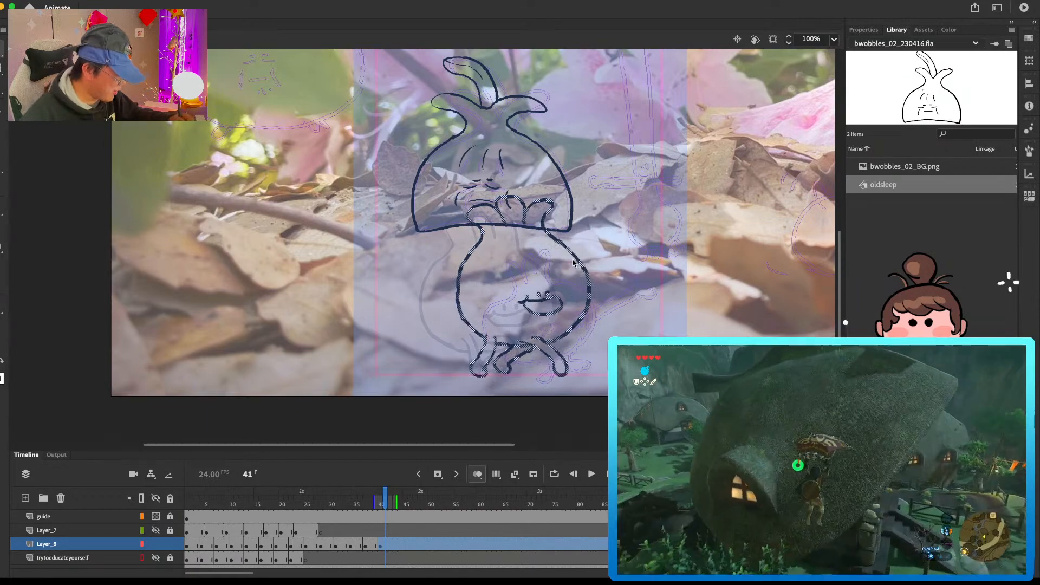
Step: Erase the round vegetable's leaves at frame 40 and redraw them as three rounded, overlapping bumps on its neck
key(b)
mouse_move(548, 198)
mouse_down()
mouse_move(501, 197)
mouse_move(508, 221)
mouse_move(481, 204)
mouse_up()
drag(480, 224, 482, 227)
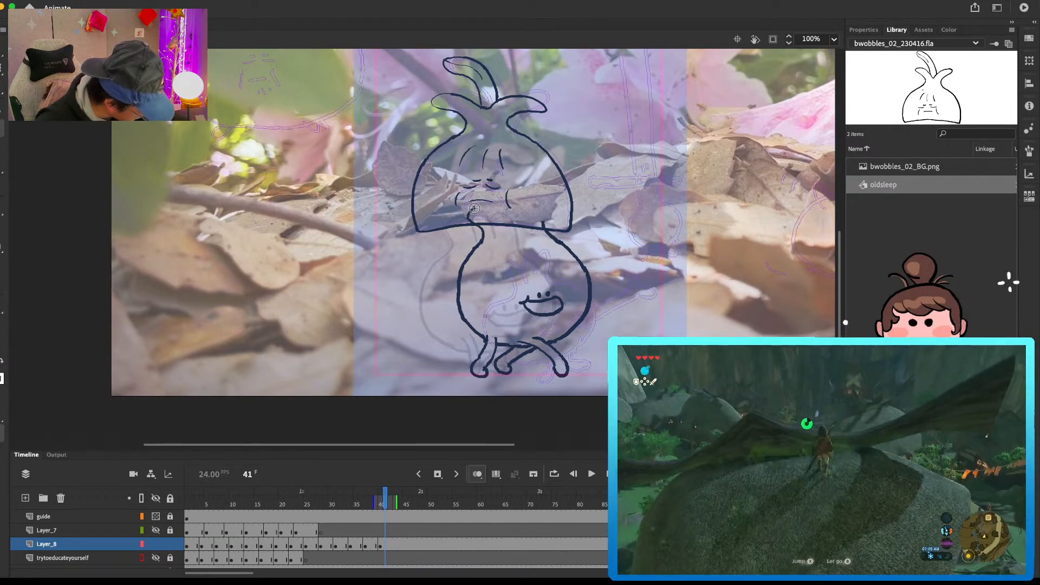
drag(495, 193, 525, 222)
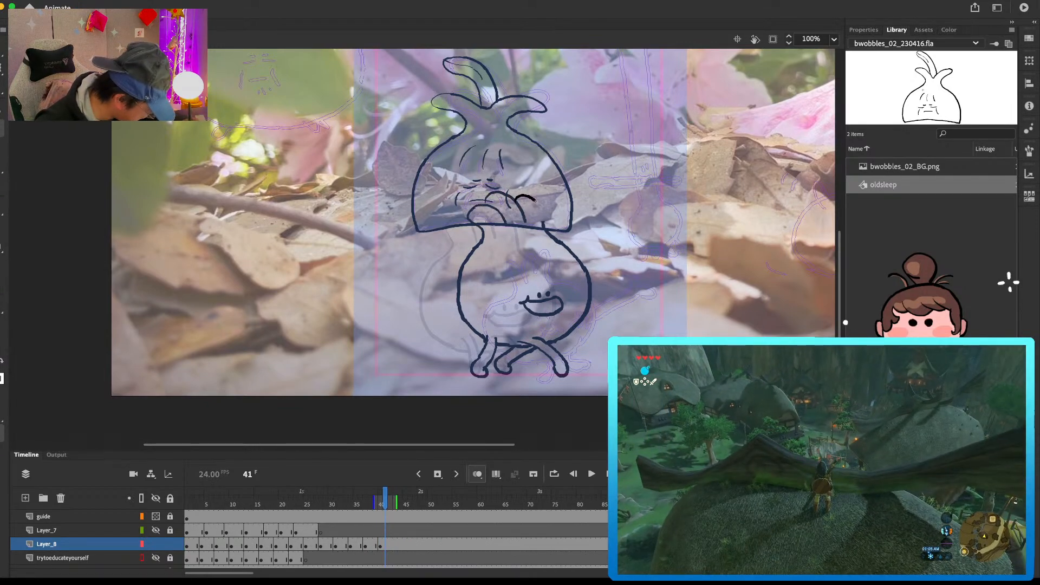
key(comma)
key(comma)
key(period)
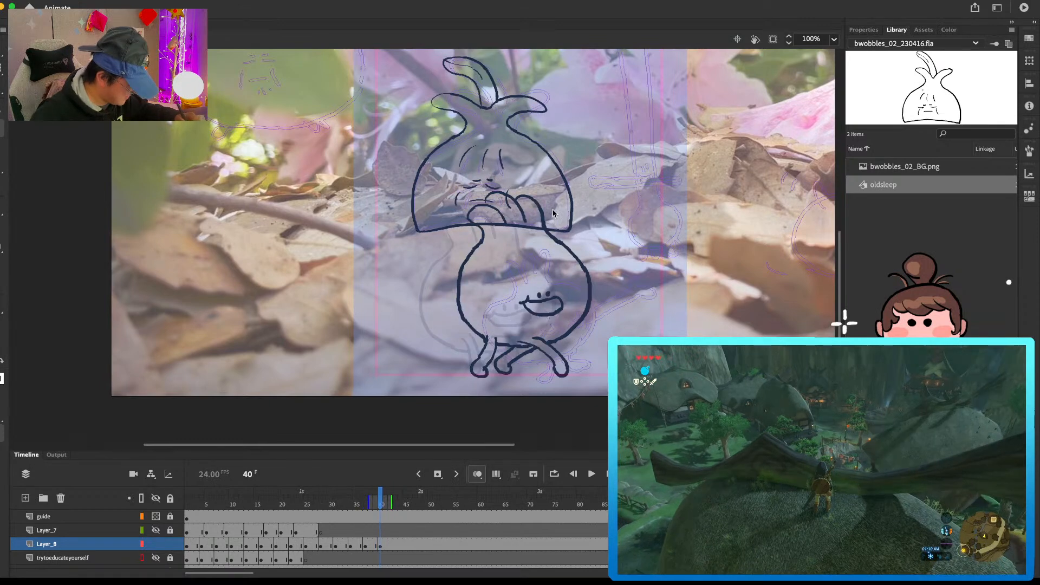
Step: Add a blank keyframe at frame 43 on Layer_8
click(398, 545)
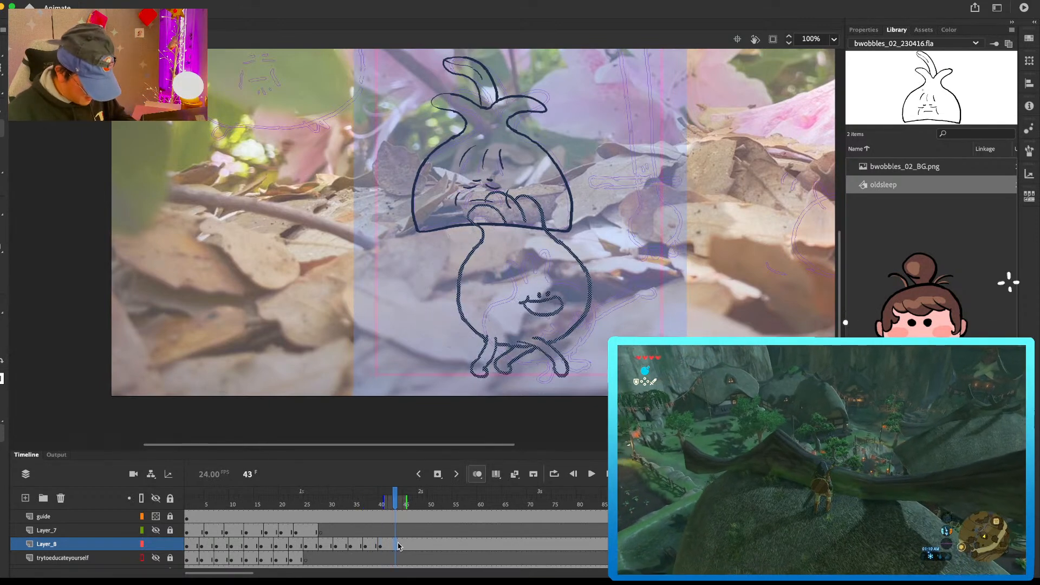
key(Delete)
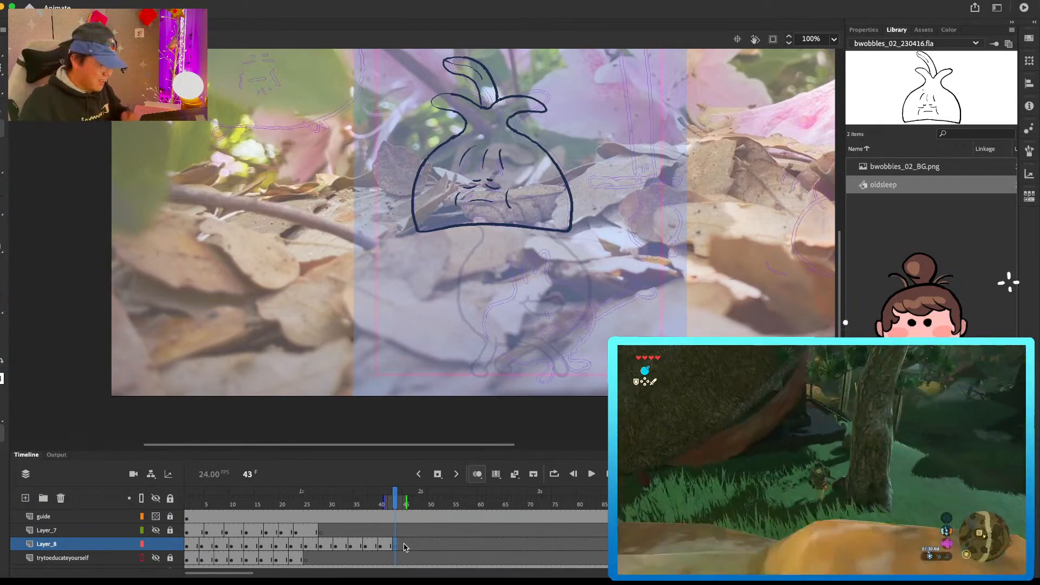
drag(657, 314, 661, 241)
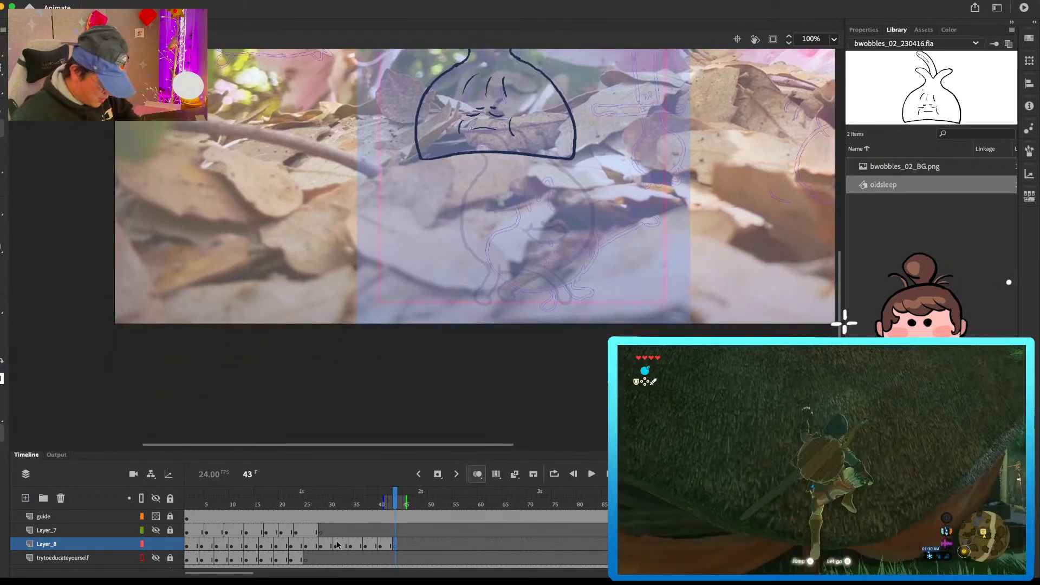
drag(663, 168, 670, 250)
Step: Review the earlier jump poses on Layer_8 and redraw the round vegetable's front foot at frame 19 as a straight leg
click(313, 544)
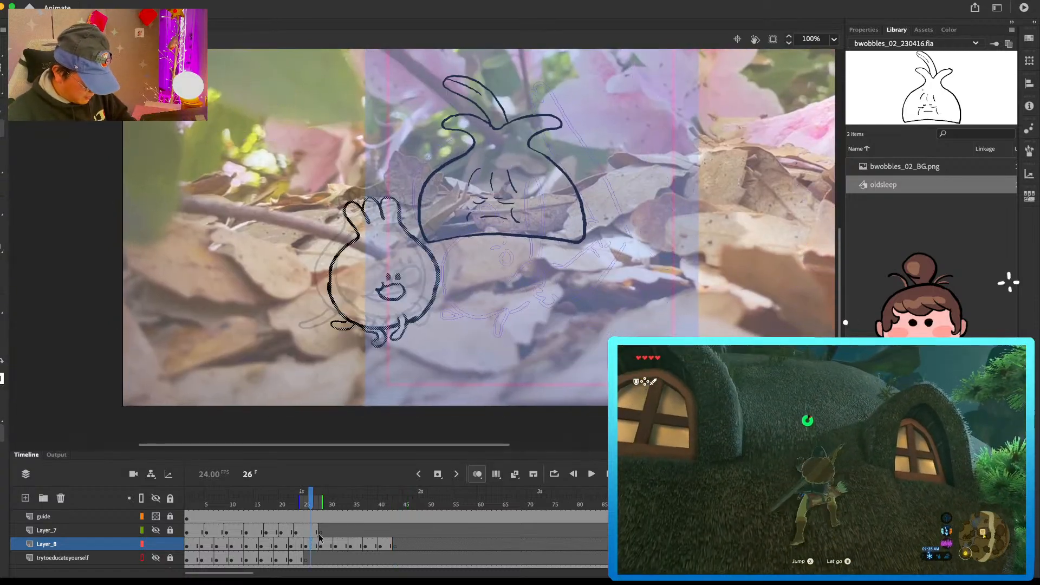
click(366, 547)
click(385, 545)
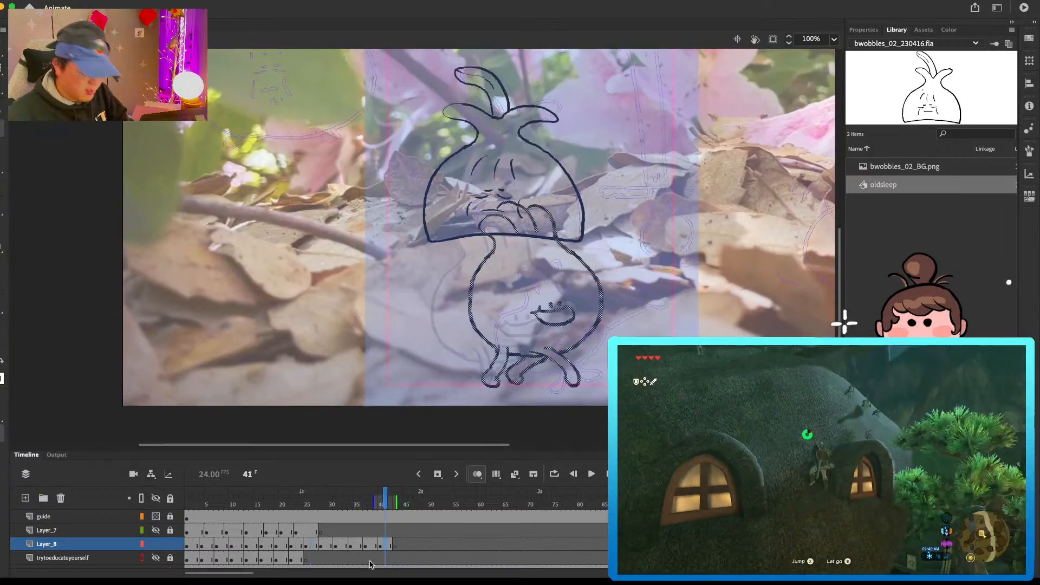
click(222, 545)
key(period)
key(period)
key(period)
key(period)
key(period)
key(period)
key(period)
key(period)
key(period)
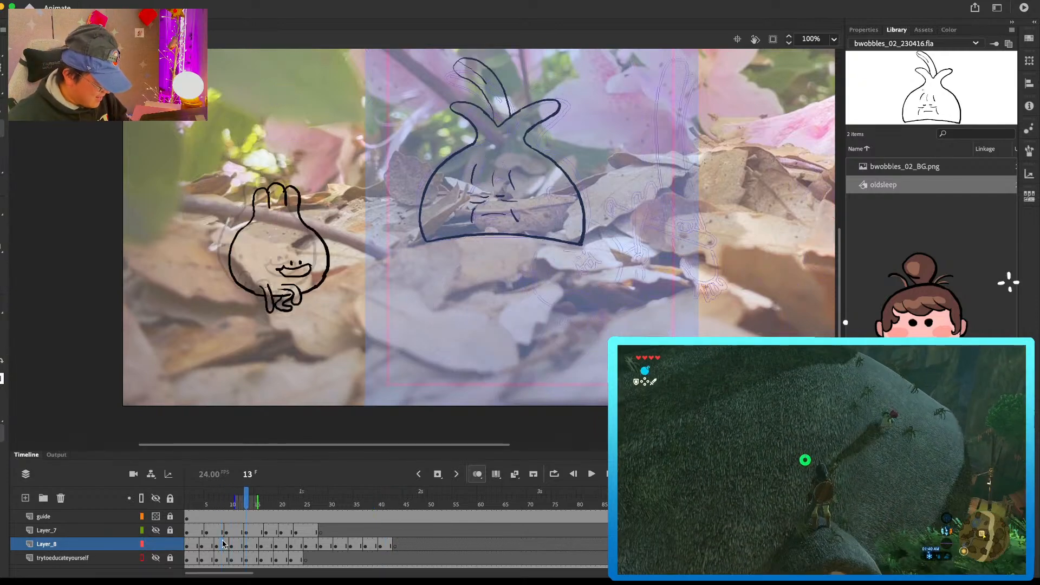
key(period)
key(period)
key(period)
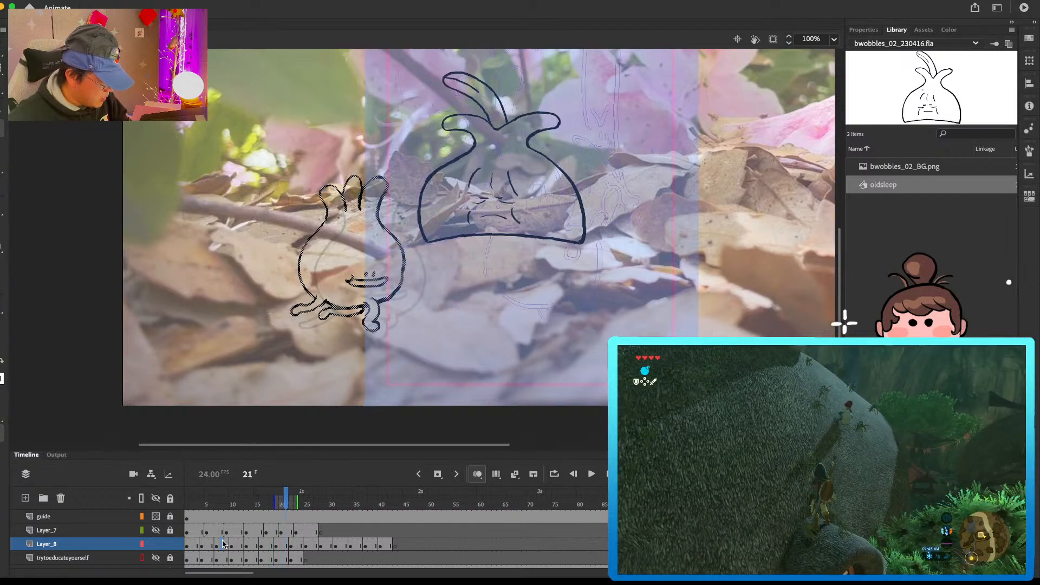
key(comma)
key(comma)
key(period)
drag(365, 318, 373, 329)
drag(368, 311, 369, 316)
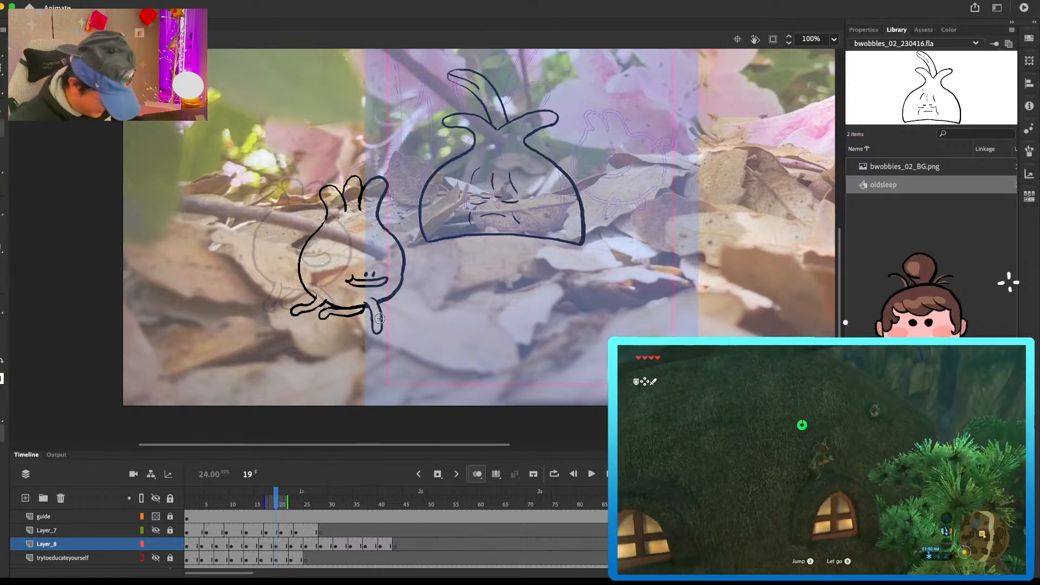
Step: Check the jump poses from frame 7 onward and shift the round vegetable's frame 22–24 drawing slightly down and right
click(213, 545)
key(period)
key(period)
key(period)
key(period)
key(period)
key(period)
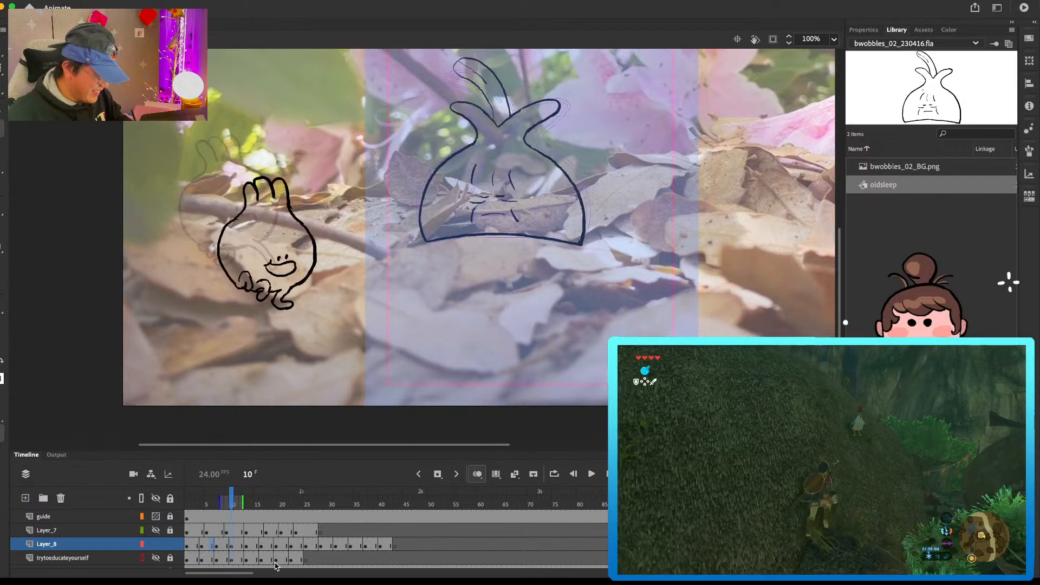
key(period)
key(period)
key(period)
key(period)
key(period)
key(period)
key(period)
key(period)
key(period)
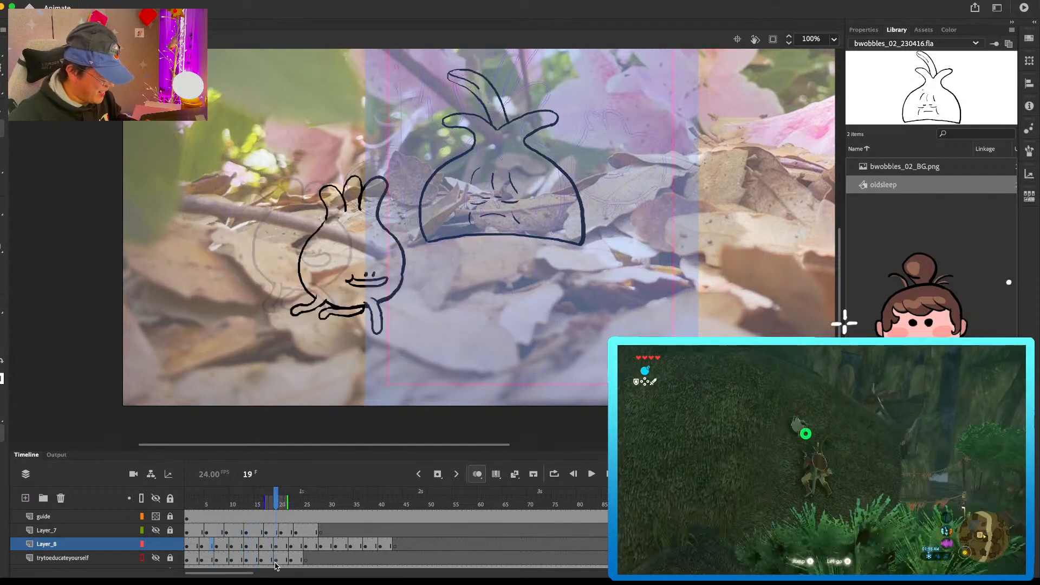
key(period)
key(period)
key(period)
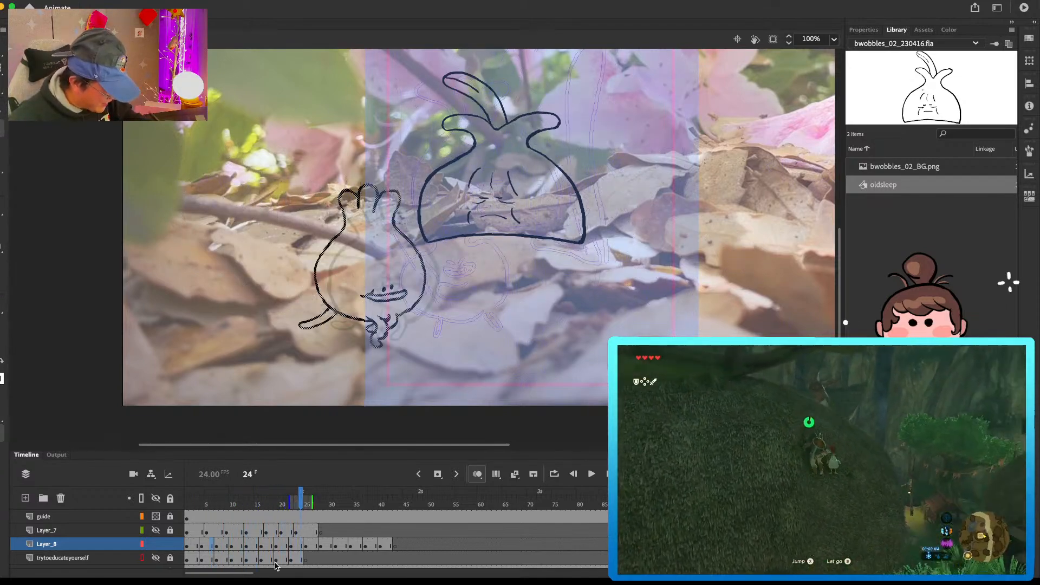
drag(402, 291, 404, 297)
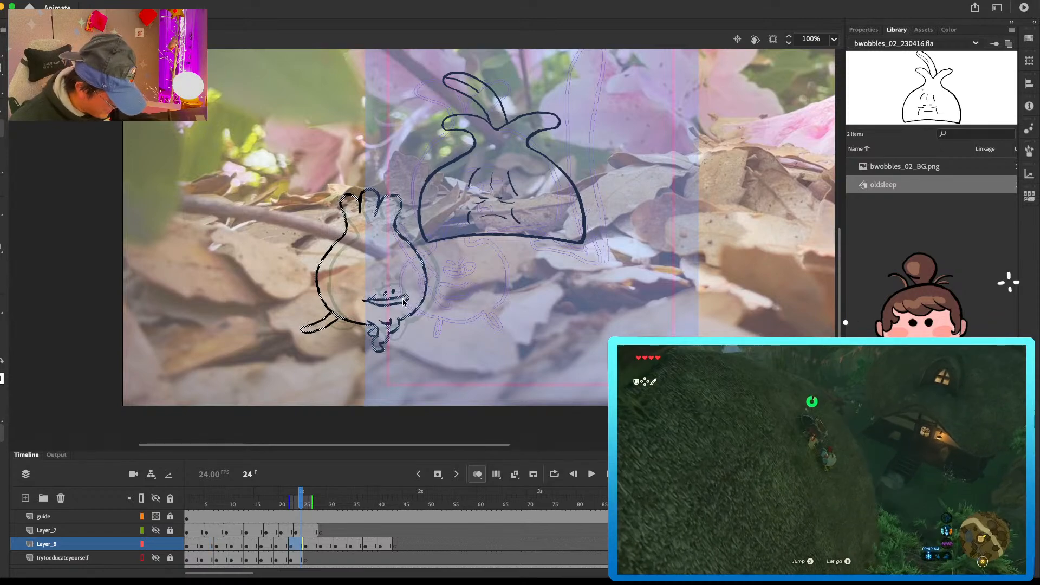
Step: Select the round vegetable's whole drawing at frame 28 on Layer_8 and move it slightly down
click(306, 544)
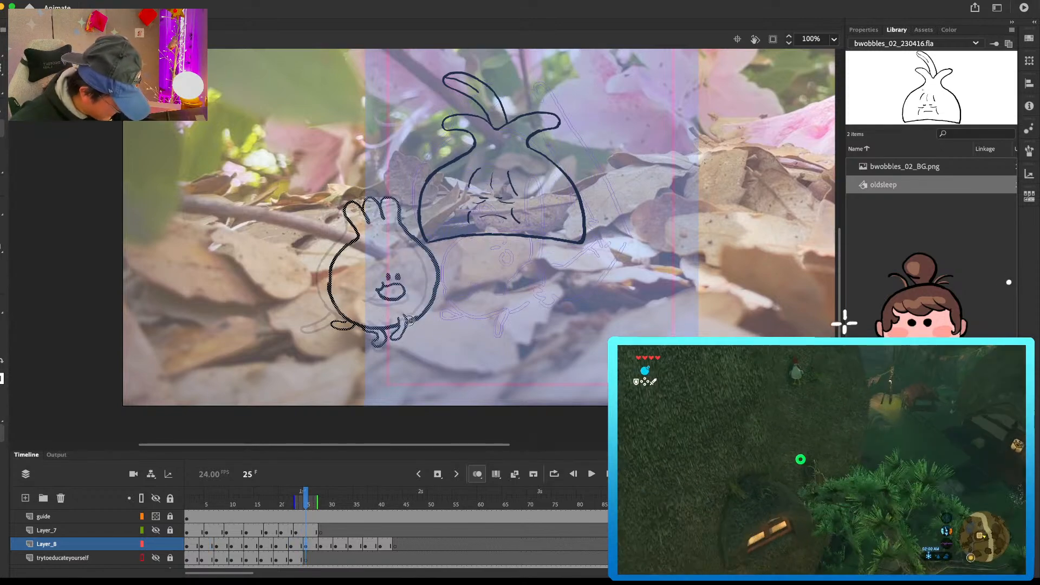
key(period)
key(period)
key(period)
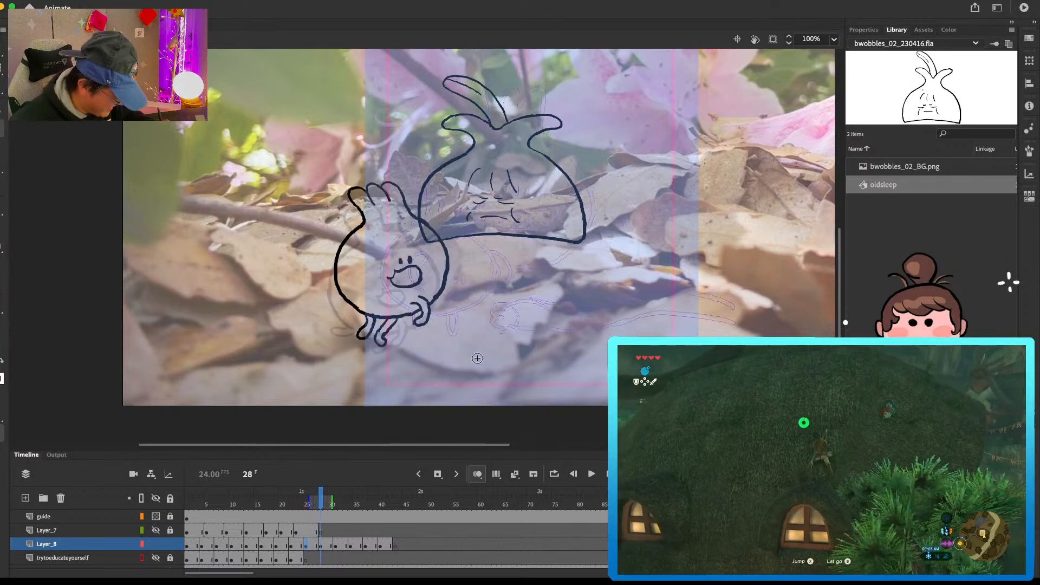
key(super+a)
drag(390, 330, 391, 336)
Step: Review the round vegetable's jump poses frame by frame from frame 28 to frame 40 on Layer_8
key(period)
key(period)
key(period)
key(period)
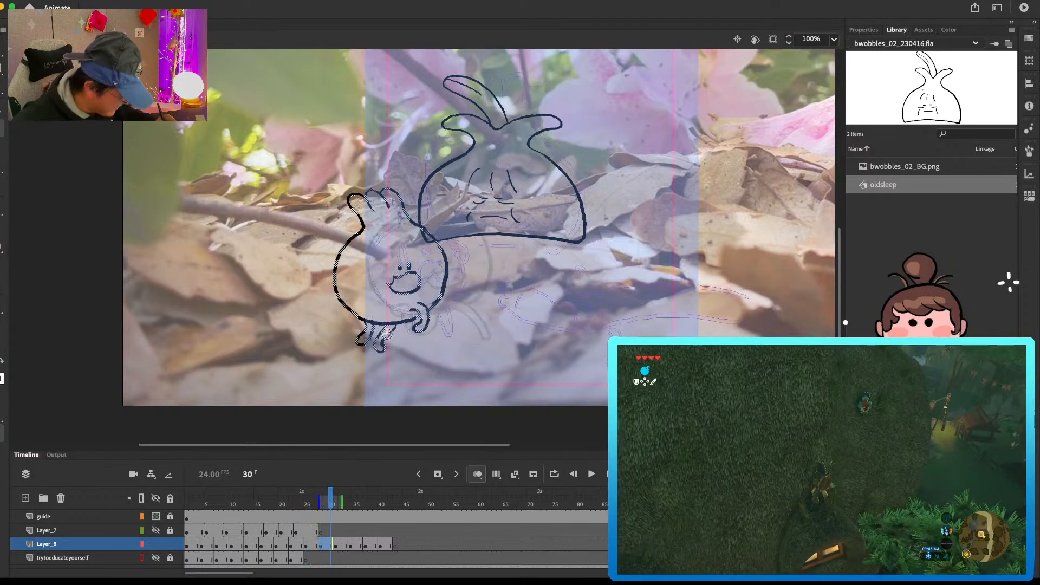
key(super+a)
key(period)
key(period)
key(period)
key(period)
key(period)
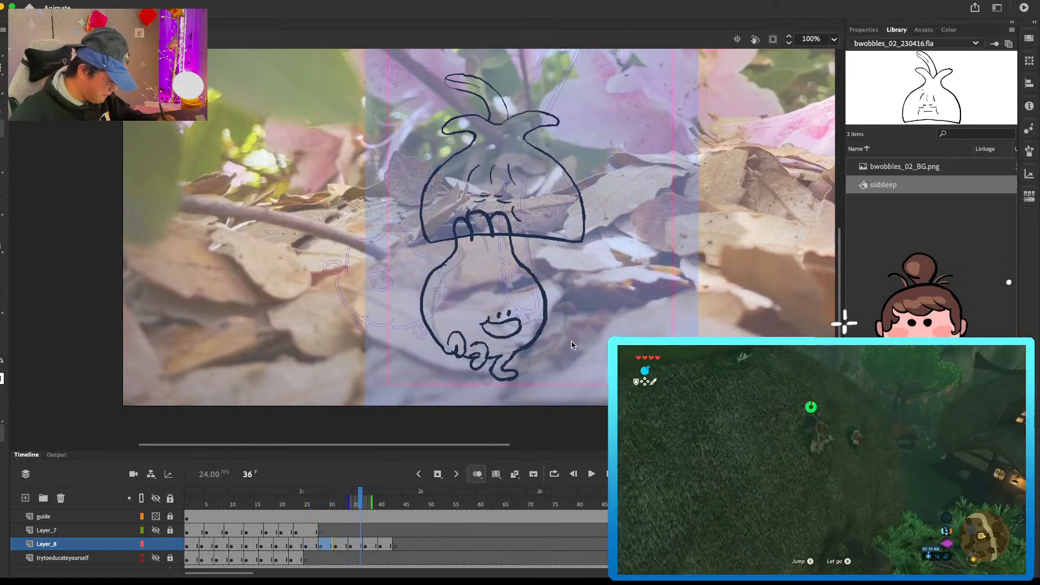
key(period)
key(period)
key(period)
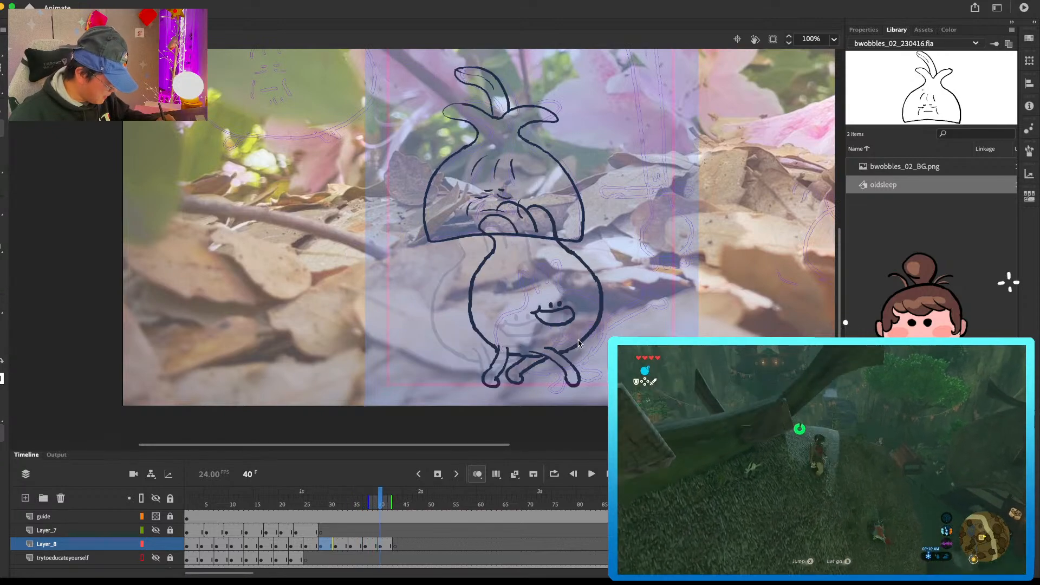
Step: Copy the round vegetable's pose from frame 19 on Layer_8 and paste it in place at frame 43
click(238, 544)
click(254, 541)
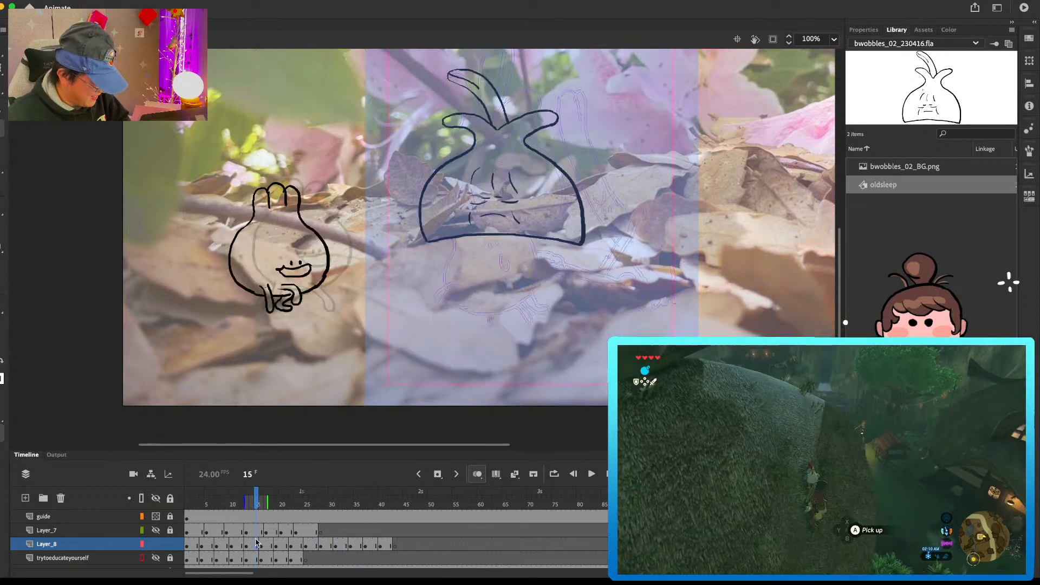
click(275, 545)
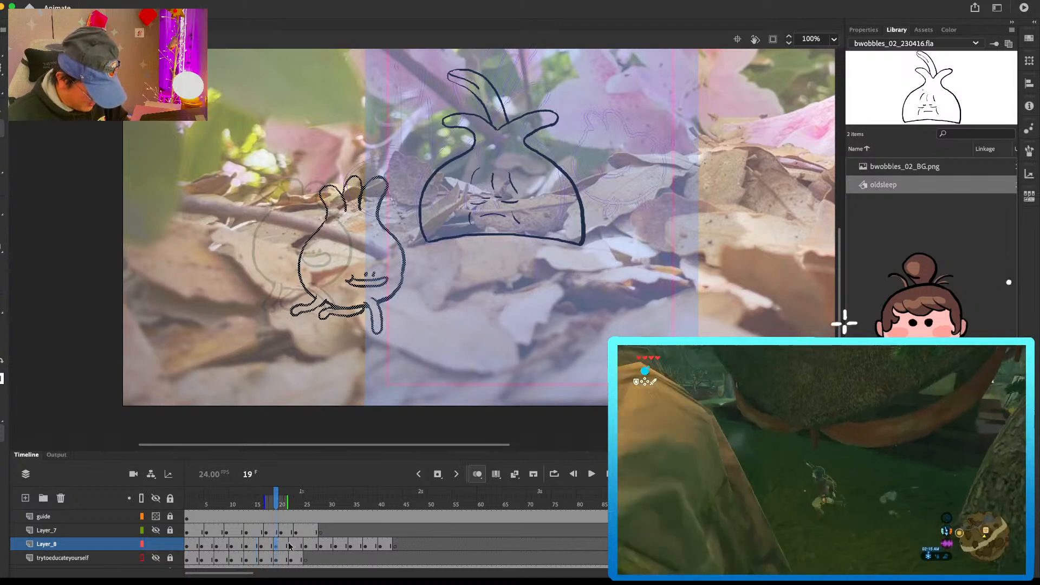
click(265, 543)
click(276, 544)
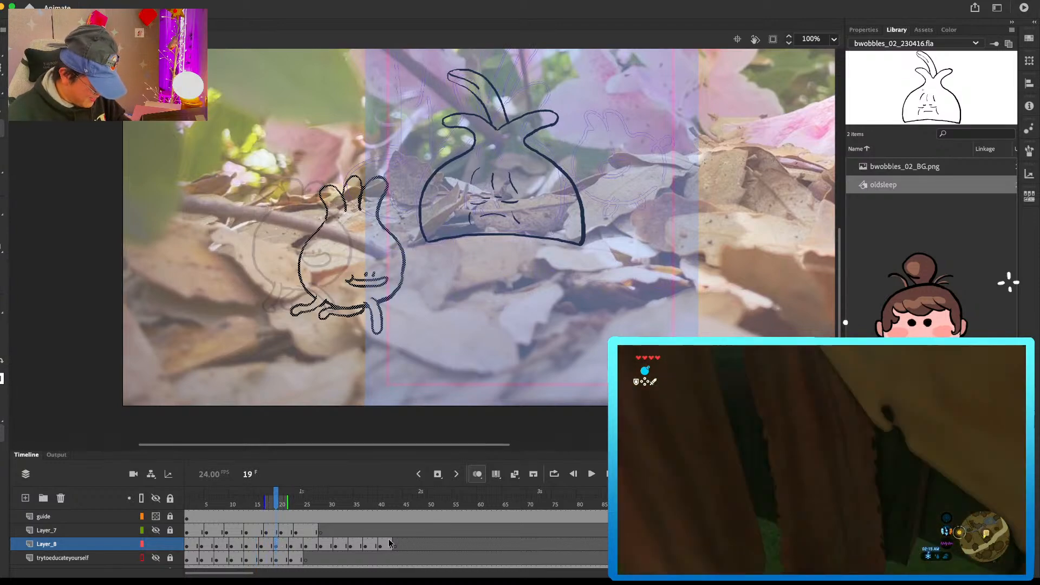
click(396, 545)
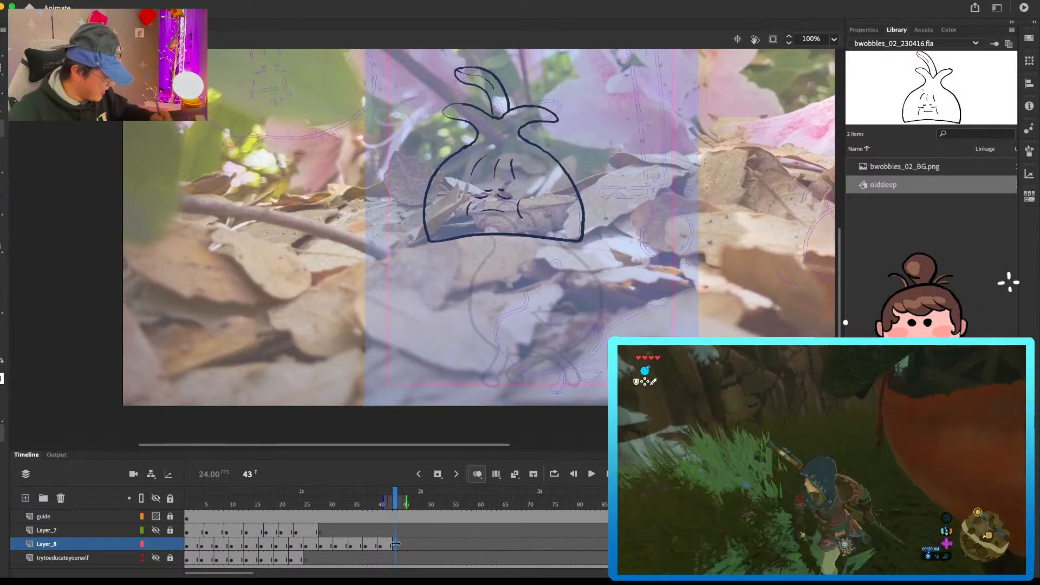
key(super+shift+v)
Step: Enlarge the pasted pose at frame 43 and move it down and right, just beyond the previous hop pose
drag(675, 284, 640, 231)
key(q)
drag(369, 281, 382, 299)
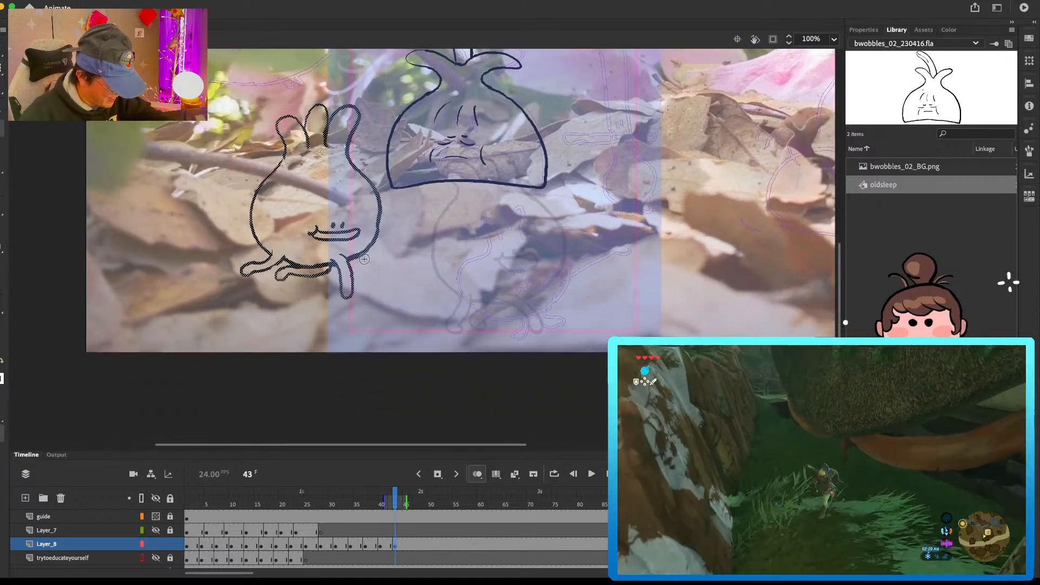
mouse_move(353, 264)
mouse_down()
mouse_move(399, 262)
mouse_move(596, 316)
mouse_move(591, 309)
mouse_up()
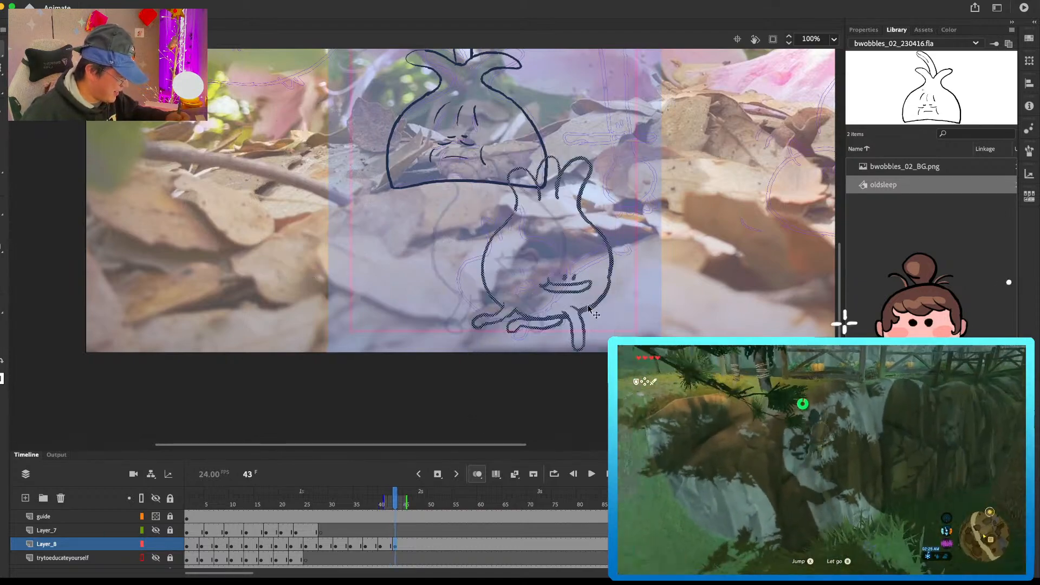
Step: Erase the round vegetable's rightmost leaf at frame 43 and redraw it as a more upright, rounded leaf
key(e)
drag(552, 159, 558, 189)
key(b)
key(e)
mouse_move(565, 168)
mouse_down()
mouse_move(589, 165)
mouse_move(572, 161)
mouse_move(580, 205)
mouse_move(576, 167)
mouse_move(580, 191)
mouse_up()
key(b)
key(e)
key(e)
key(b)
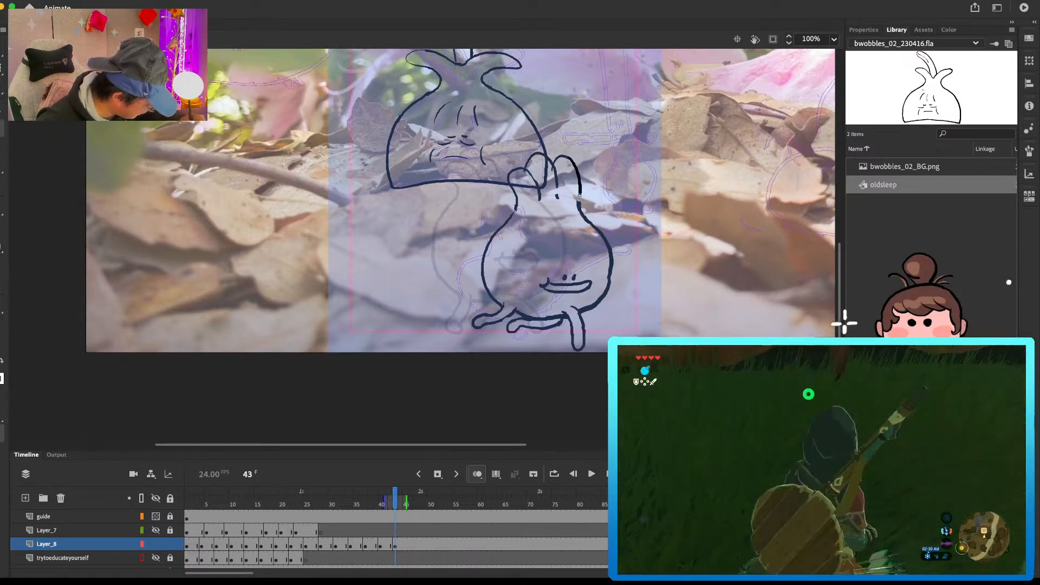
Step: Scale the whole frame 43 drawing up slightly and compare its size with the preceding pose
key(comma)
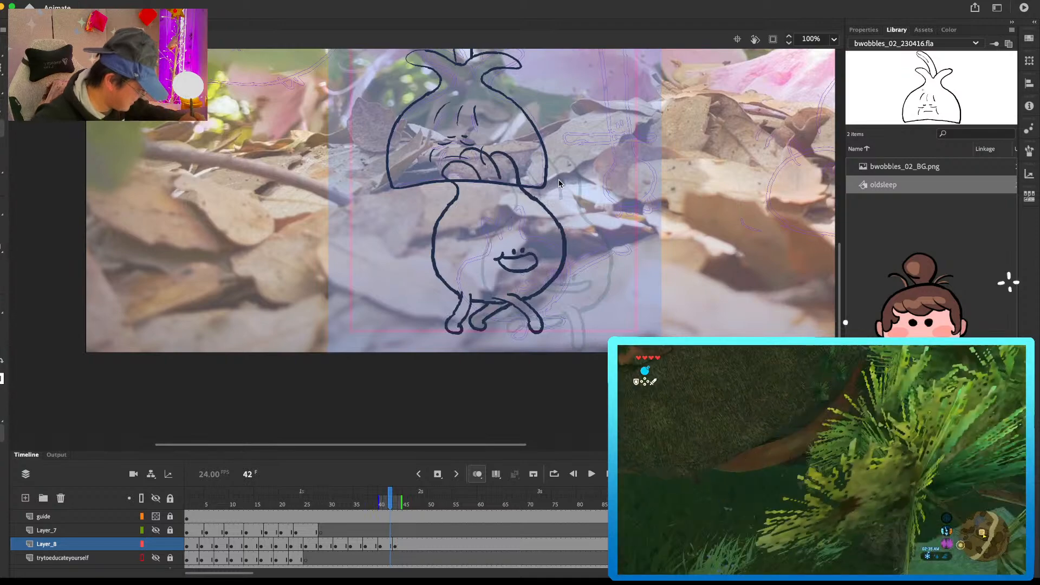
key(period)
drag(625, 272, 622, 265)
key(super+a)
key(q)
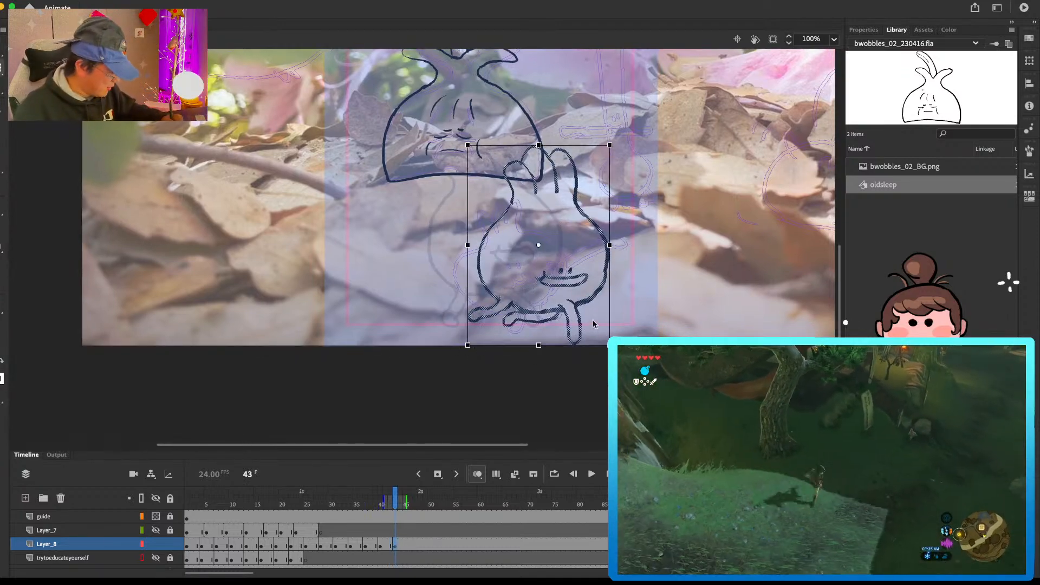
drag(610, 345, 617, 354)
key(v)
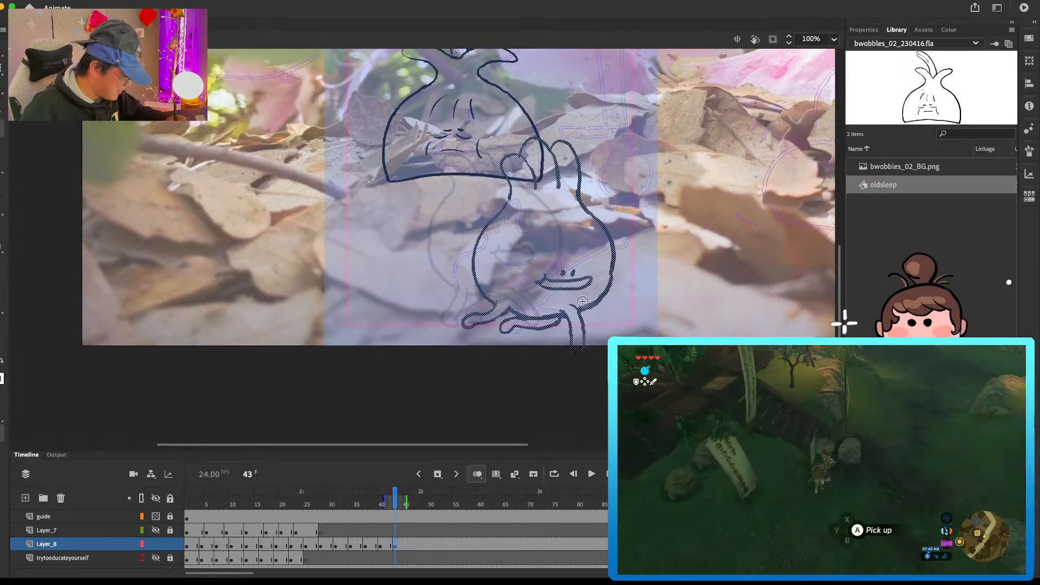
key(comma)
key(period)
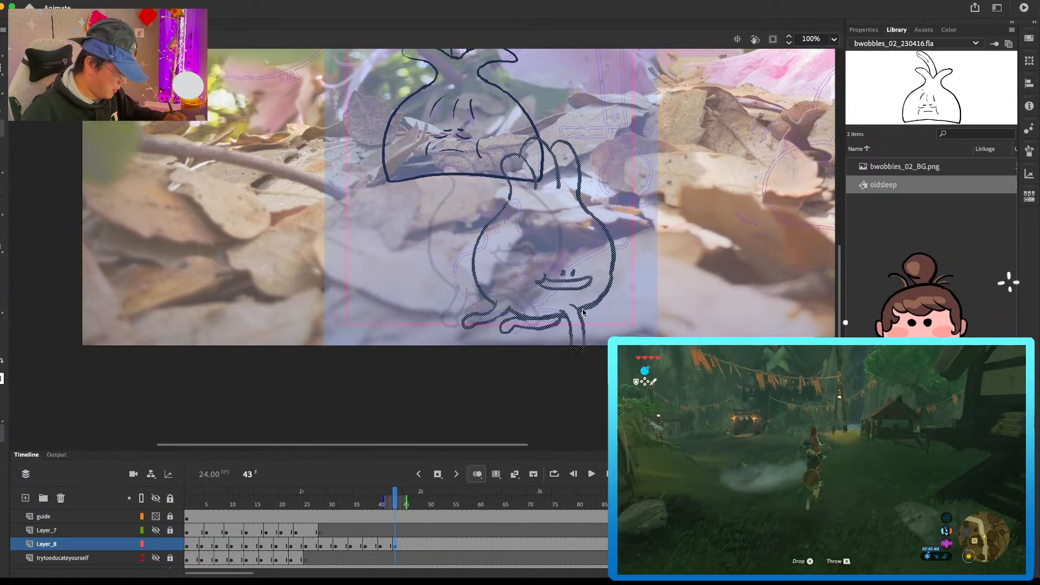
Step: Add a blank keyframe at frame 46 on Layer_8 and paste the round vegetable's frame 22–24 pose into it
click(411, 544)
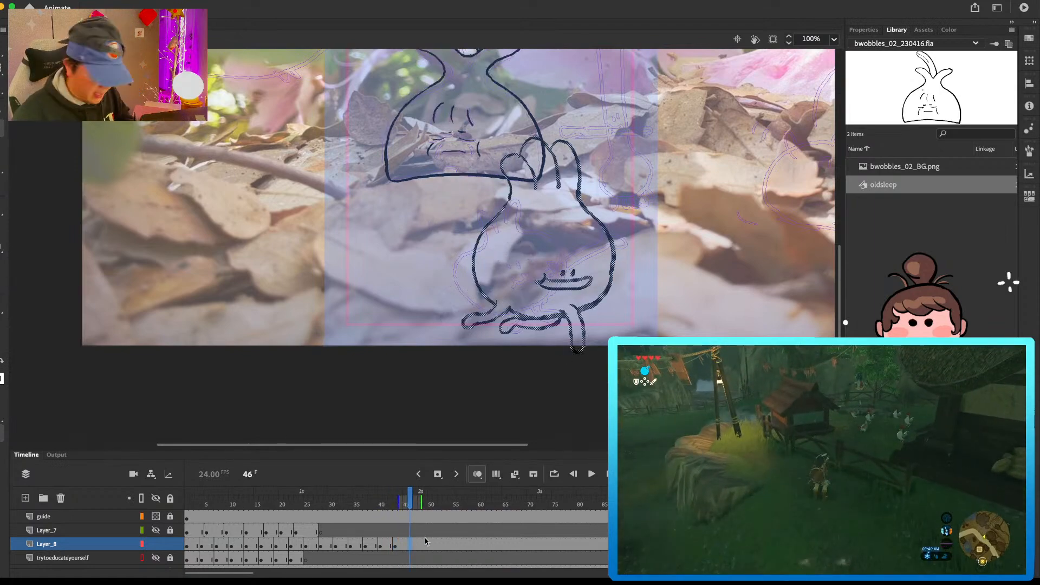
key(F7)
drag(264, 548, 283, 544)
click(296, 547)
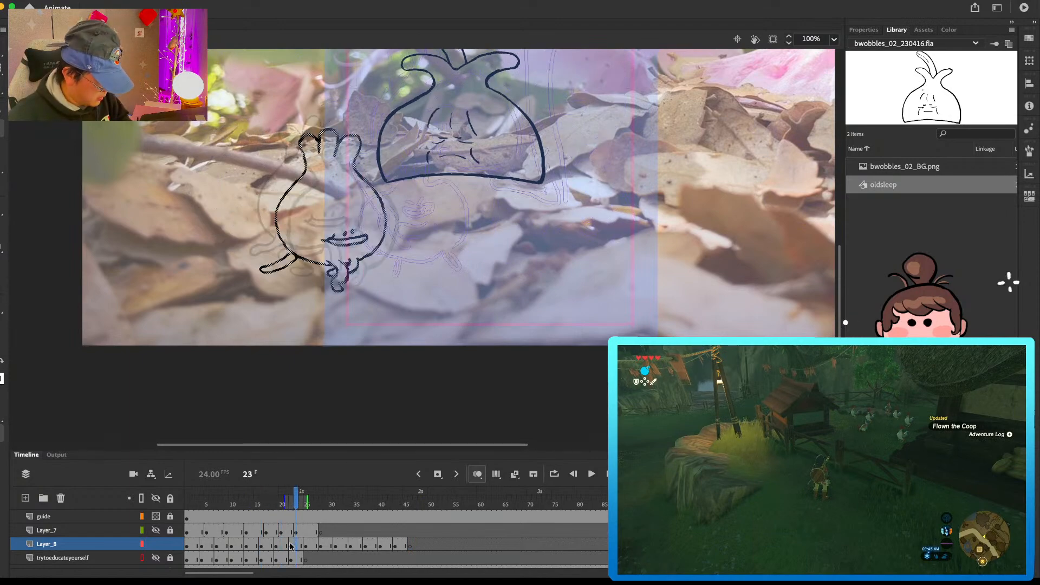
click(411, 545)
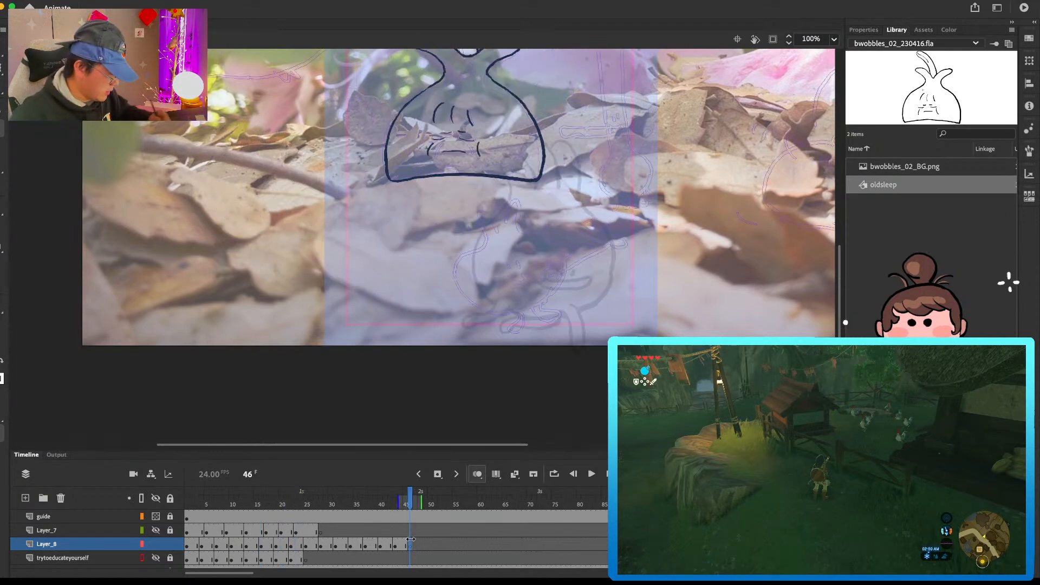
click(411, 539)
Step: Move the pasted frame 46 pose to the lower right of the frame 43 pose and enlarge it
mouse_move(379, 200)
mouse_down()
mouse_move(607, 268)
mouse_move(634, 260)
mouse_move(643, 276)
mouse_up()
key(q)
drag(522, 209, 502, 186)
key(v)
mouse_move(625, 326)
mouse_down()
mouse_move(624, 306)
mouse_move(614, 307)
mouse_up()
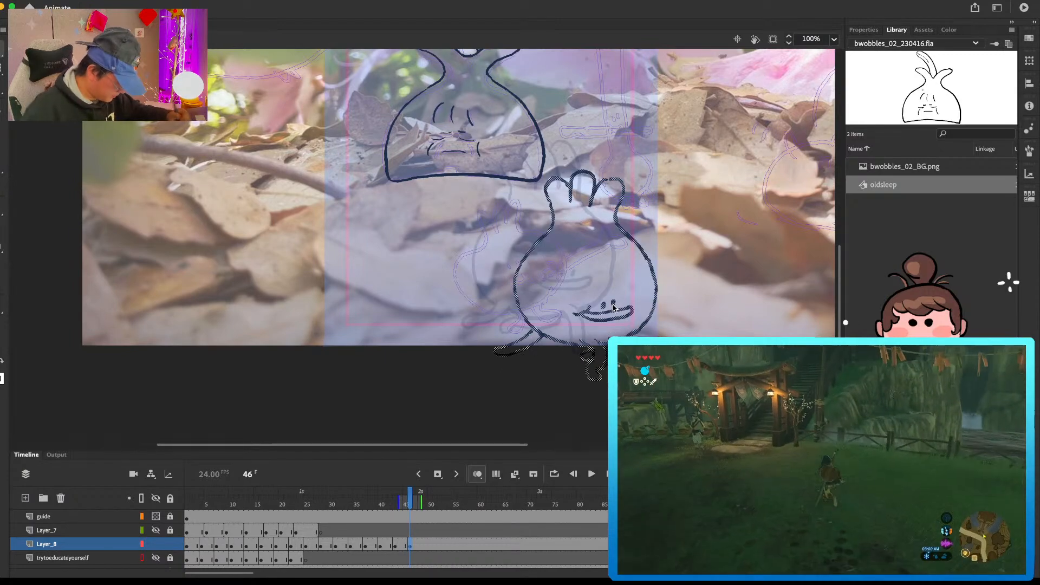
Step: Extend the frame 46 pose through frame 48 on Layer_8 and set up a blank keyframe at frame 49
drag(422, 542, 425, 540)
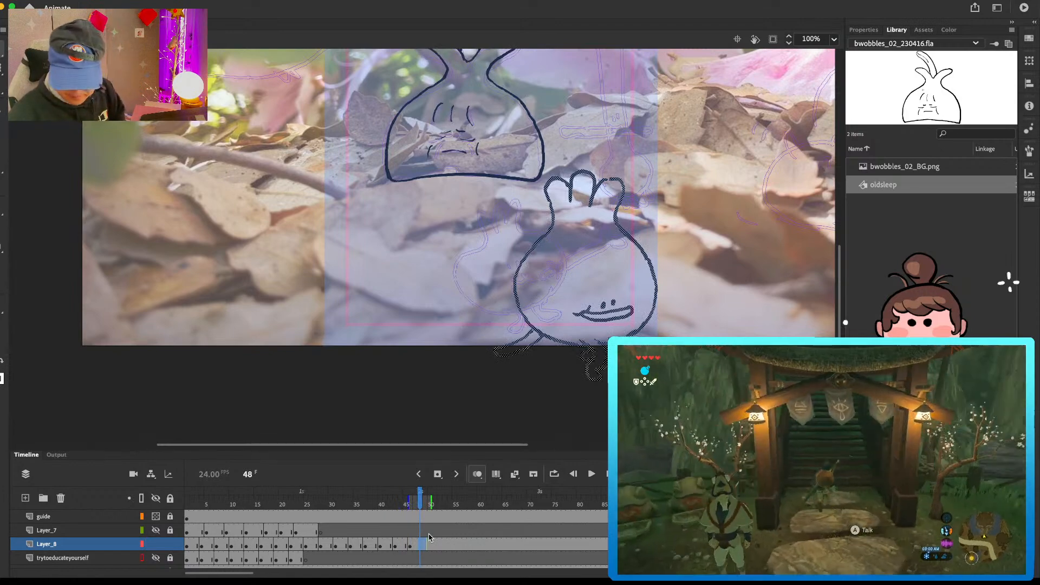
key(.)
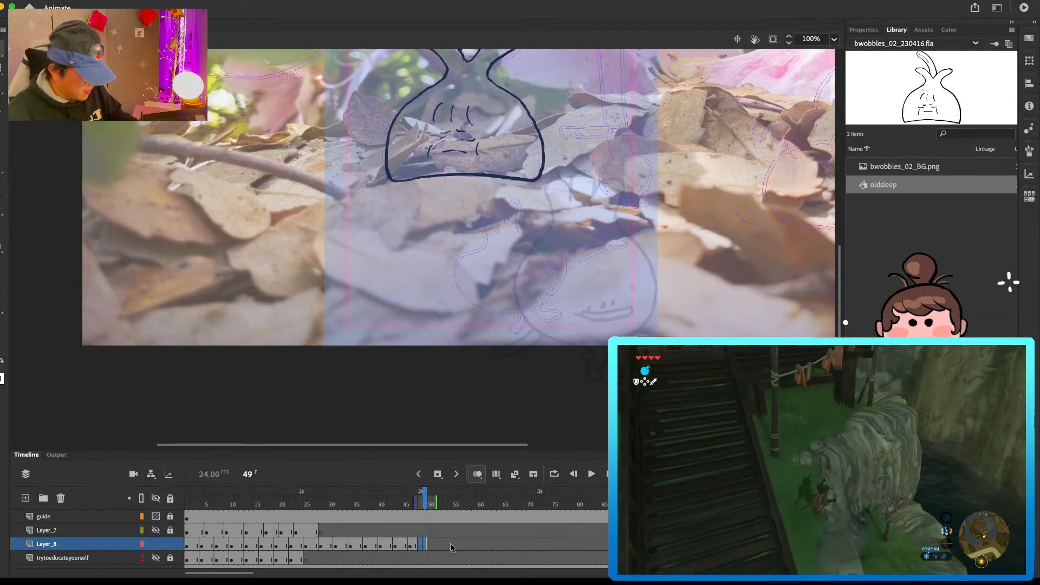
key(super+z)
click(432, 547)
click(426, 550)
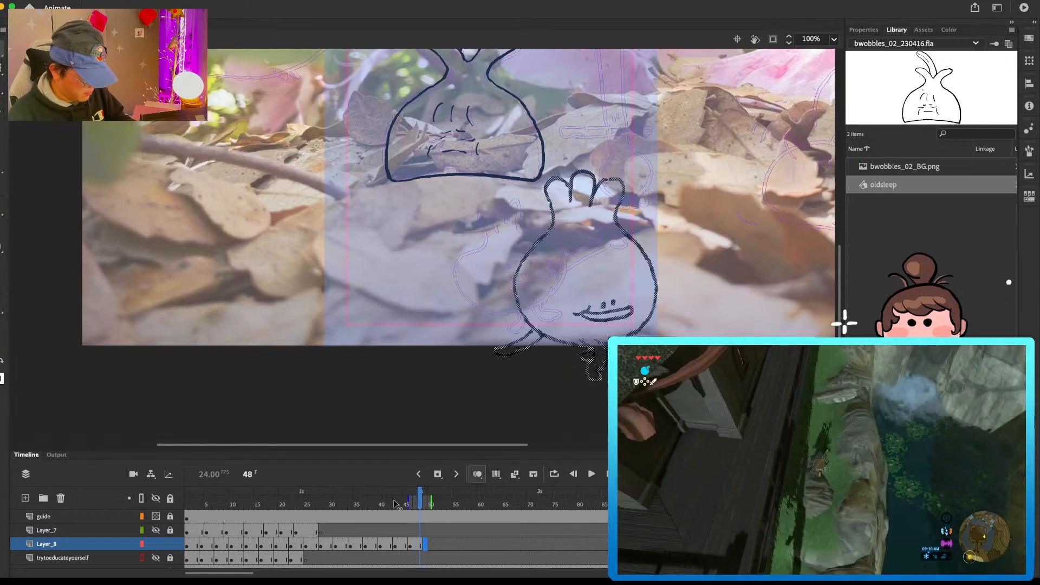
Step: Play back the round vegetable's hop animation and replay it to judge the motion
key(Return)
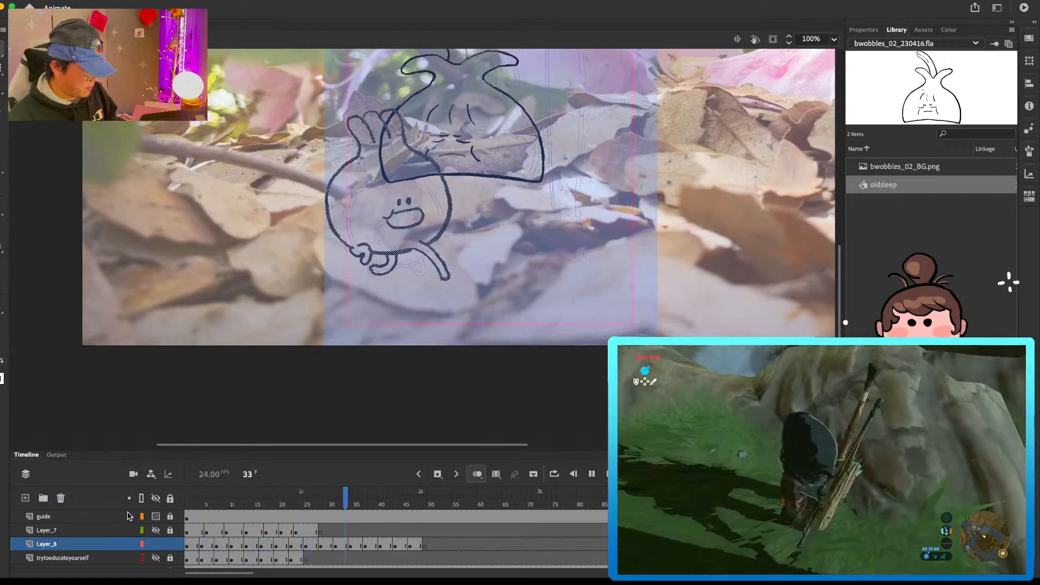
key(Return)
drag(261, 505, 236, 505)
key(Return)
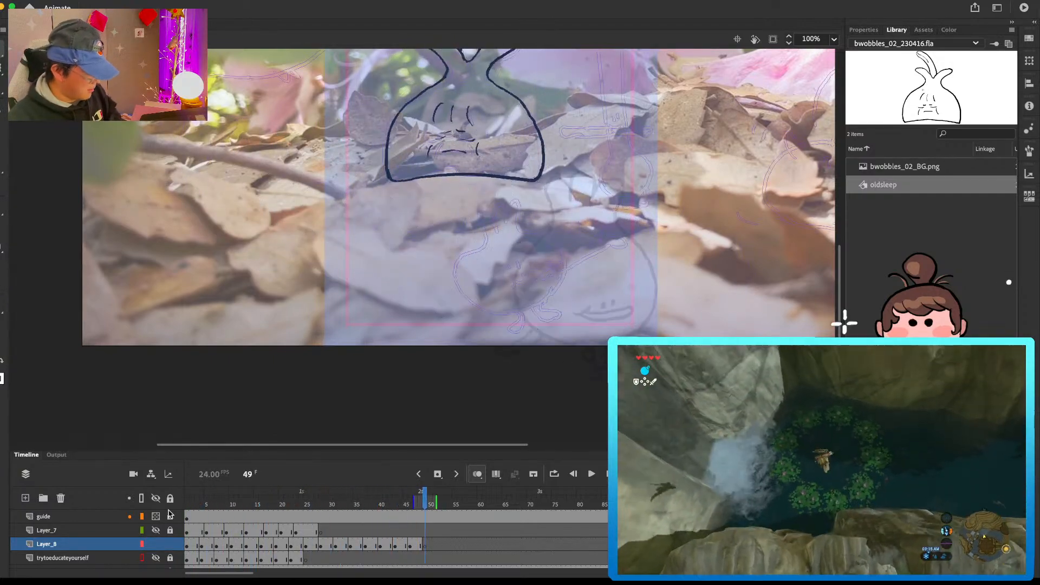
Step: Nudge the round vegetable's drawings at frames 37 and 40 slightly down, and check the poses at frames 43 and 46
click(347, 503)
drag(349, 499, 367, 498)
click(367, 543)
key(Down)
key(Down)
key(Down)
key(Down)
key(Down)
key(Down)
key(Down)
key(Down)
key(Down)
key(Down)
key(Down)
key(Down)
key(Down)
key(Down)
key(Down)
key(Down)
key(Down)
key(Down)
key(Down)
key(Down)
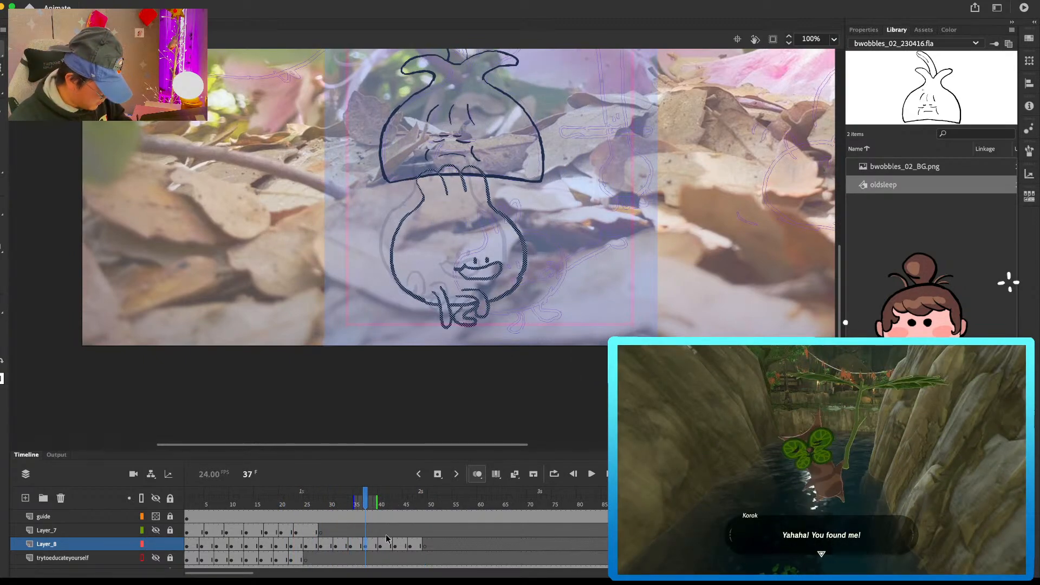
click(381, 546)
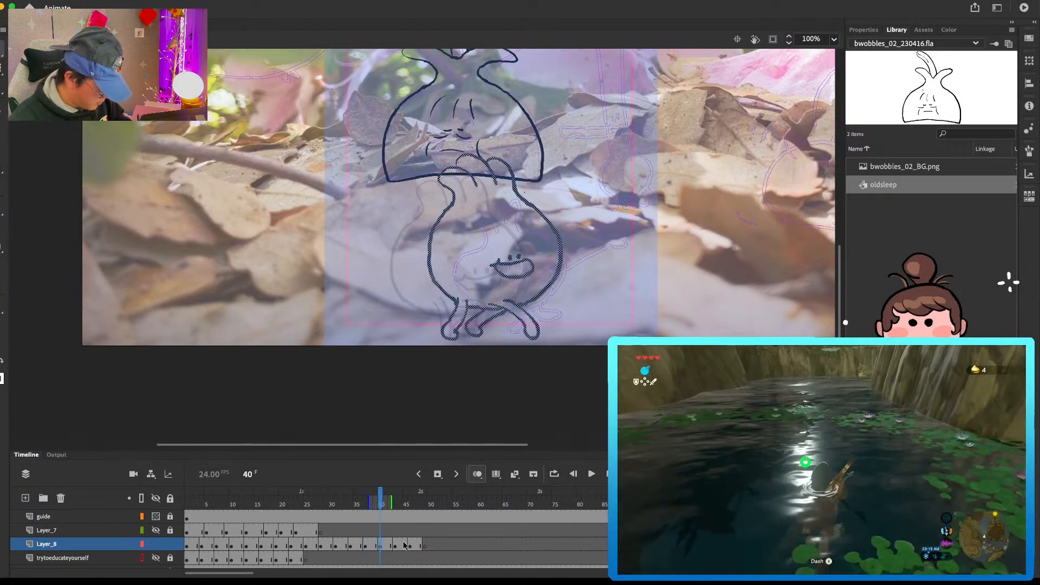
click(398, 541)
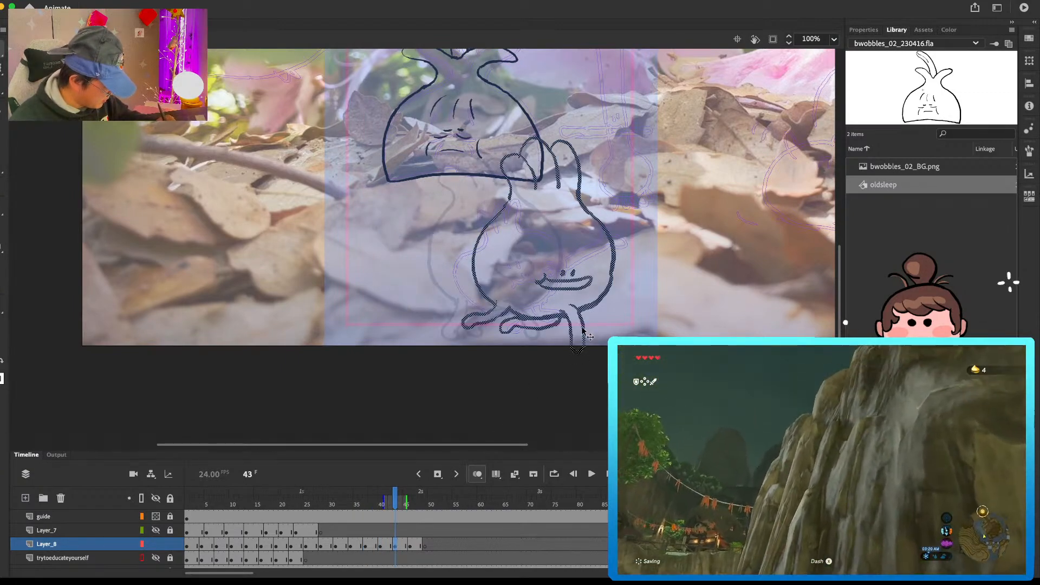
click(411, 545)
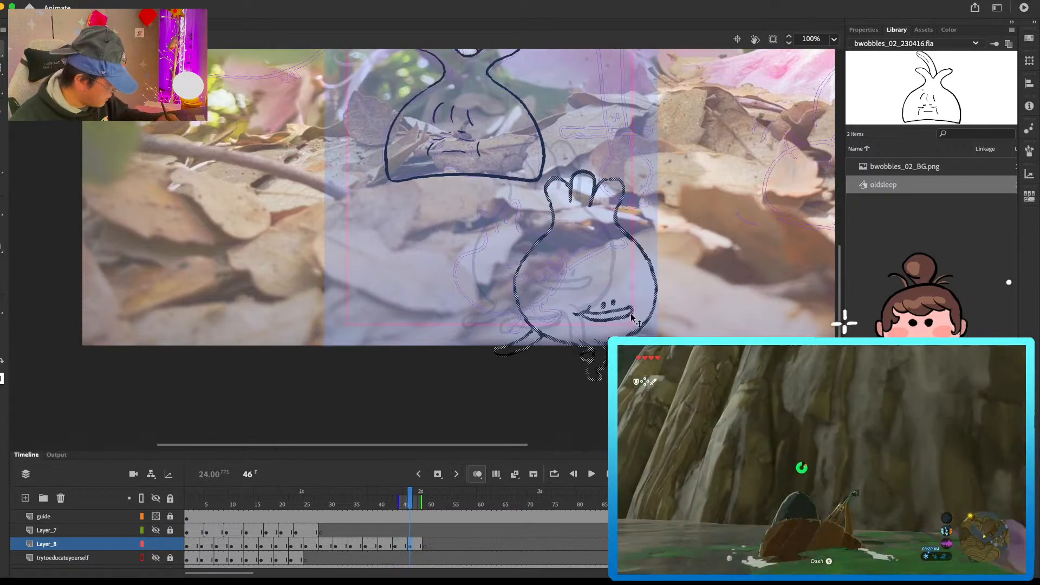
Step: Draw the round vegetable's smiling face, body outline and leafy top at frame 49 on Layer_8, and add a blank keyframe at frame 52
click(427, 546)
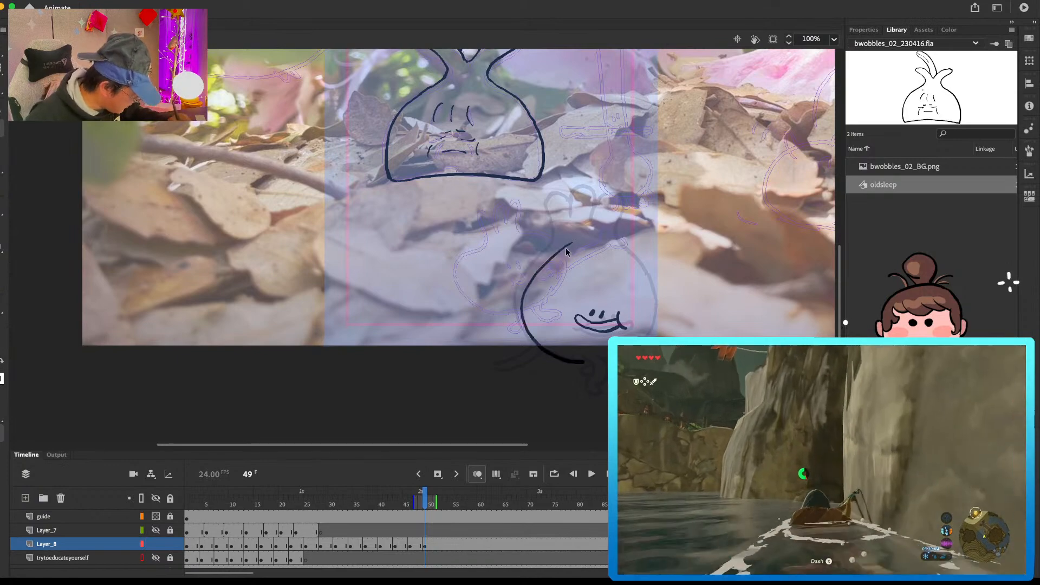
key(ctrl+z)
drag(561, 245, 526, 297)
key(ctrl+z)
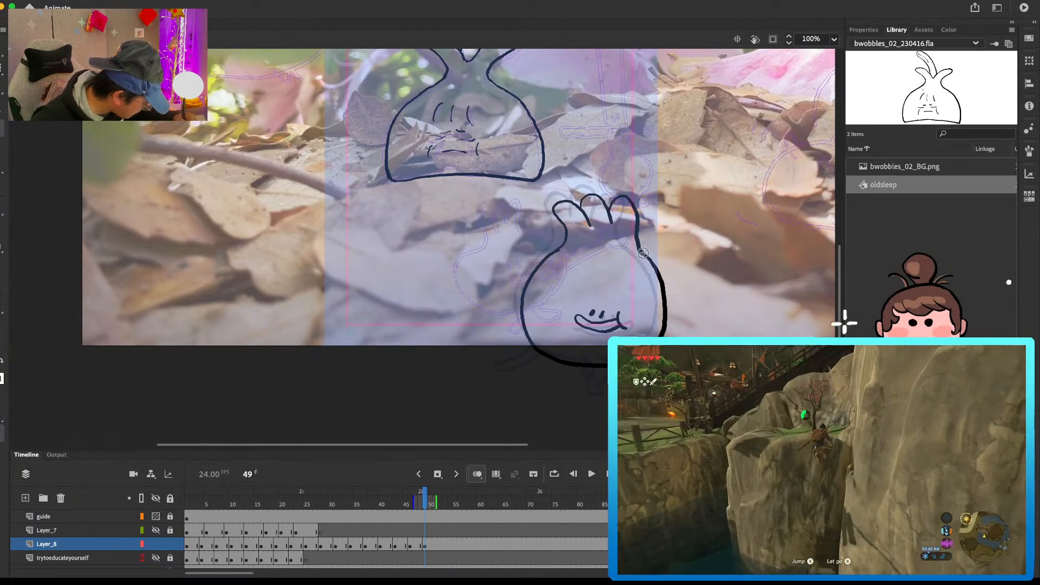
key(comma)
key(period)
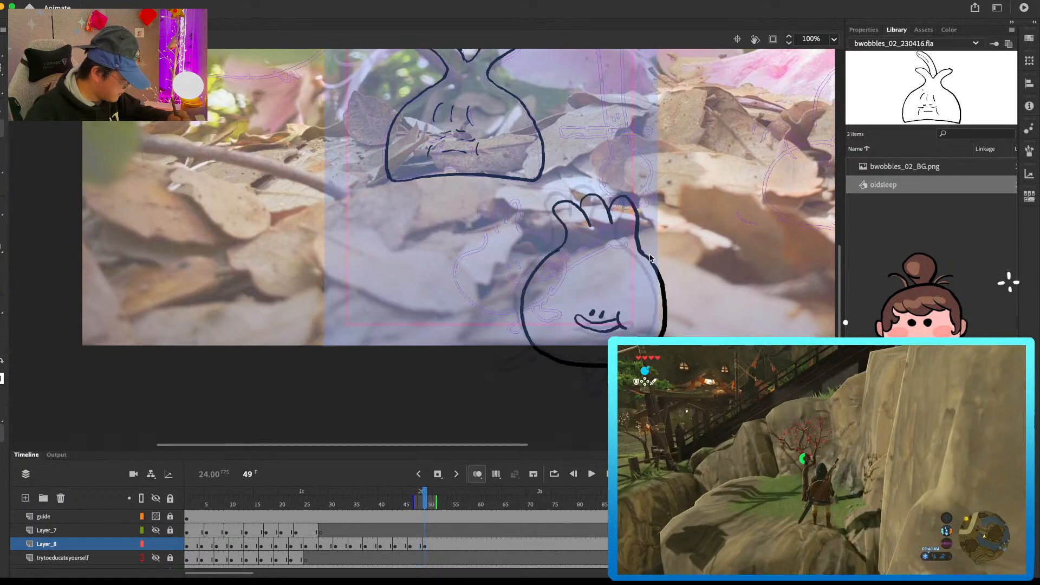
click(439, 545)
key(F7)
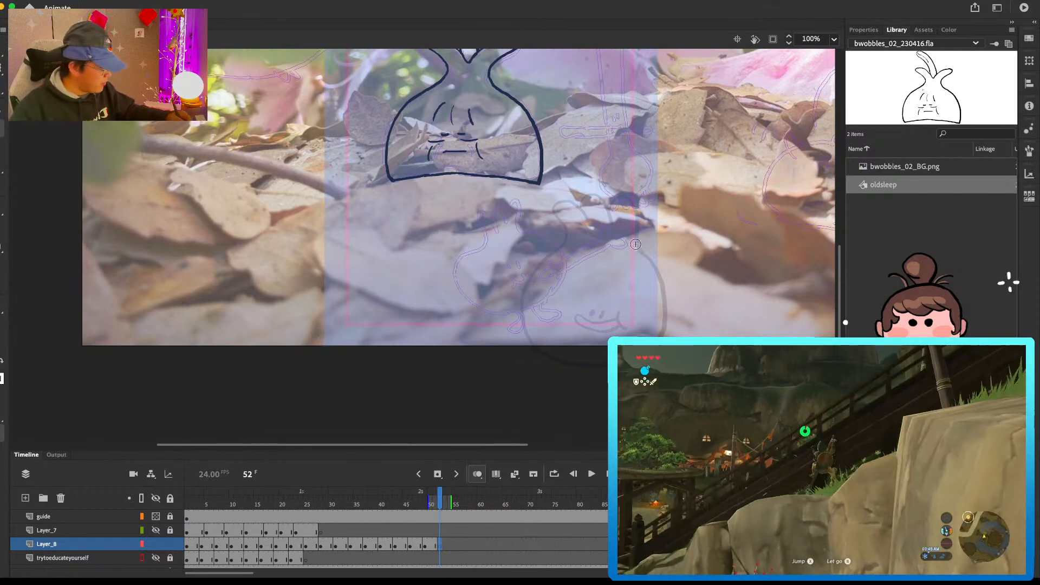
Step: Erase the right side of the round vegetable's body at frame 49 and redraw it as a smoother, fuller curve
key(comma)
key(comma)
key(comma)
key(comma)
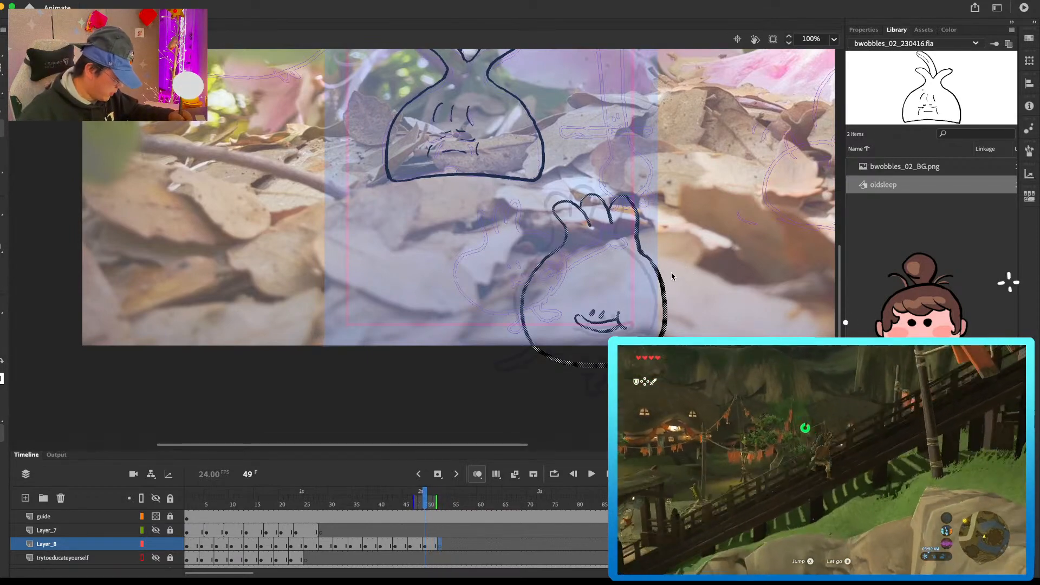
key(period)
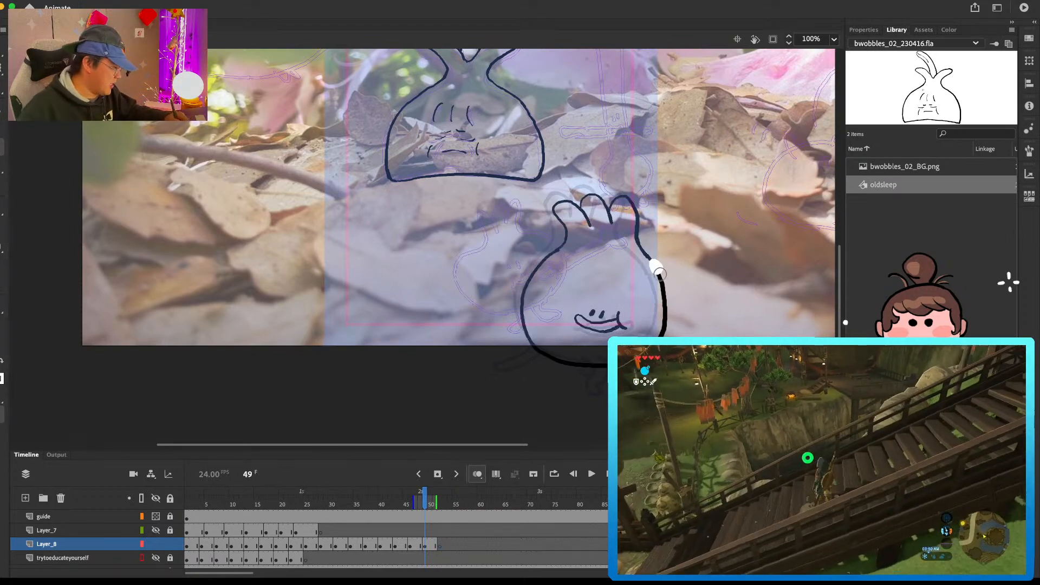
key(super+z)
mouse_move(660, 280)
mouse_down()
mouse_move(665, 313)
mouse_move(648, 257)
mouse_up()
key(e)
key(b)
mouse_move(645, 253)
mouse_down()
mouse_move(668, 310)
mouse_move(665, 332)
mouse_up()
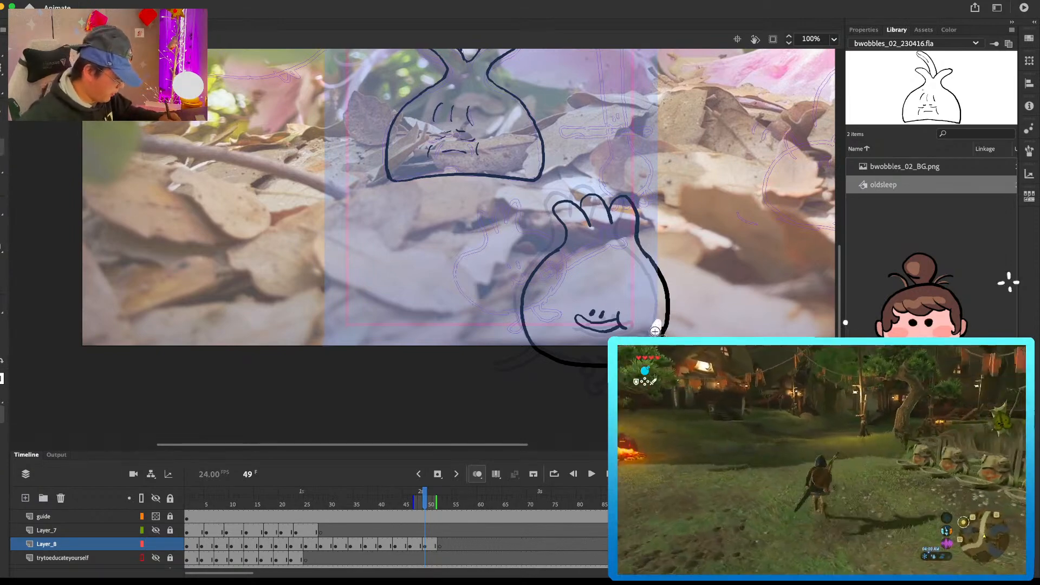
key(b)
drag(644, 253, 652, 260)
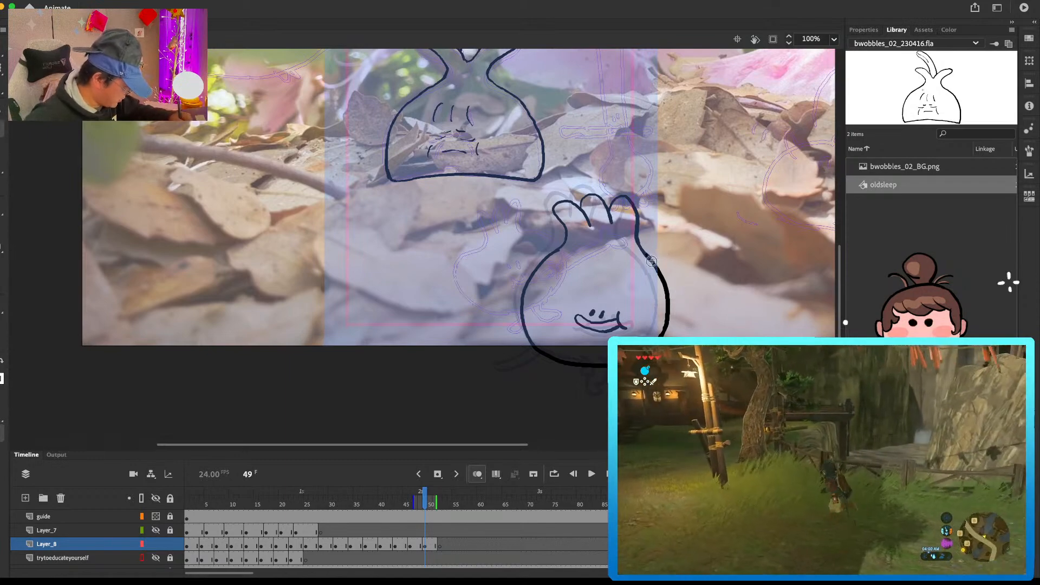
Step: Draw the round vegetable's leafy top and the left curve of its body at frame 52 on Layer_8
key(.)
key(period)
key(period)
key(period)
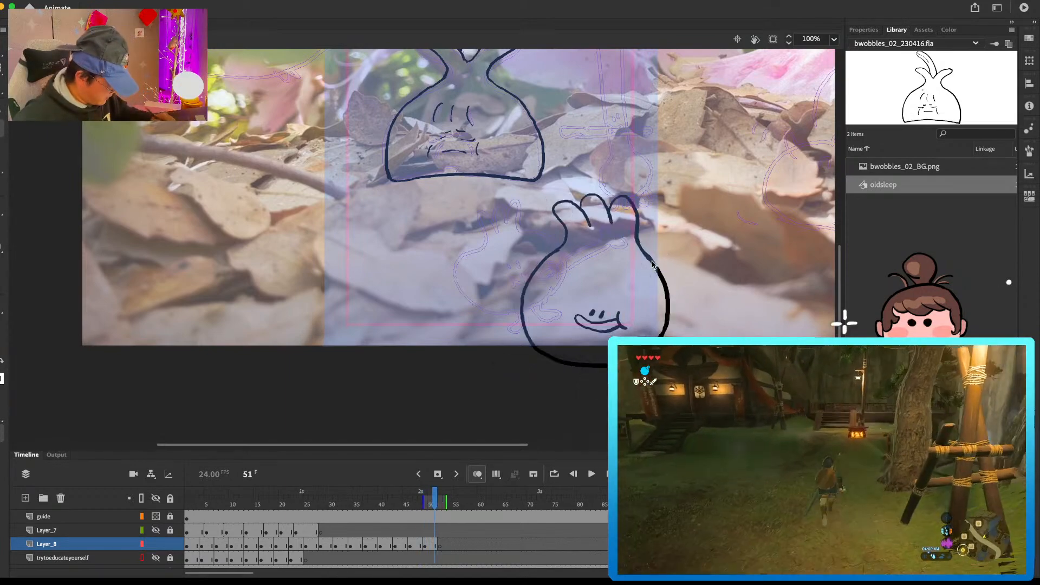
mouse_move(672, 221)
mouse_down()
mouse_move(643, 191)
mouse_move(676, 199)
mouse_move(620, 185)
mouse_move(635, 208)
mouse_up()
key(super+z)
drag(552, 288, 690, 333)
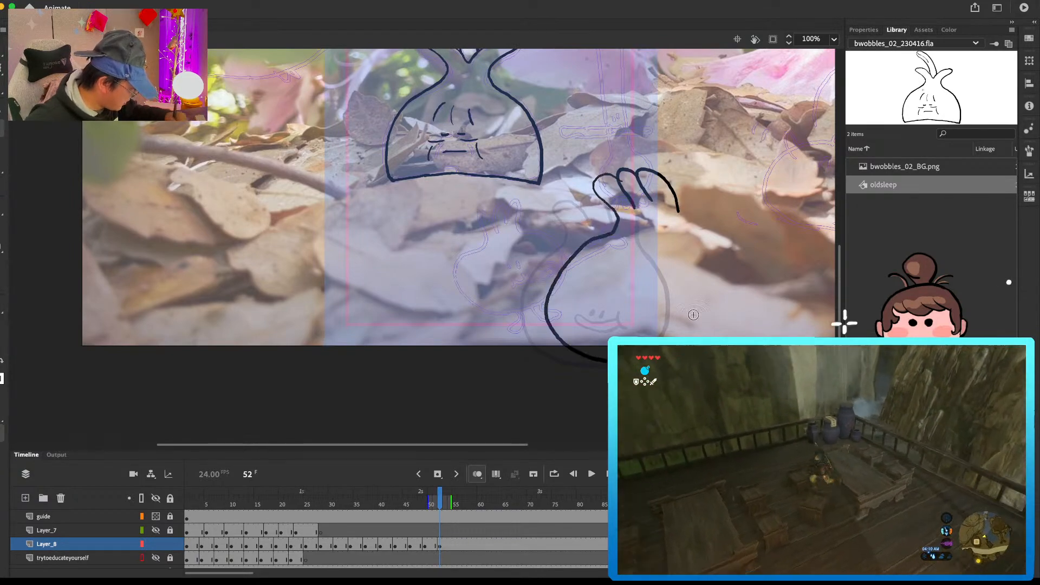
Step: Clean up the left contour at frame 52, draw the right side of the body, and add a small smiling face
key(e)
mouse_move(620, 223)
mouse_down()
mouse_move(559, 341)
mouse_move(610, 232)
mouse_move(553, 292)
mouse_move(561, 340)
mouse_up()
key(b)
mouse_move(676, 205)
mouse_down()
mouse_move(696, 241)
mouse_move(697, 327)
mouse_move(684, 340)
mouse_up()
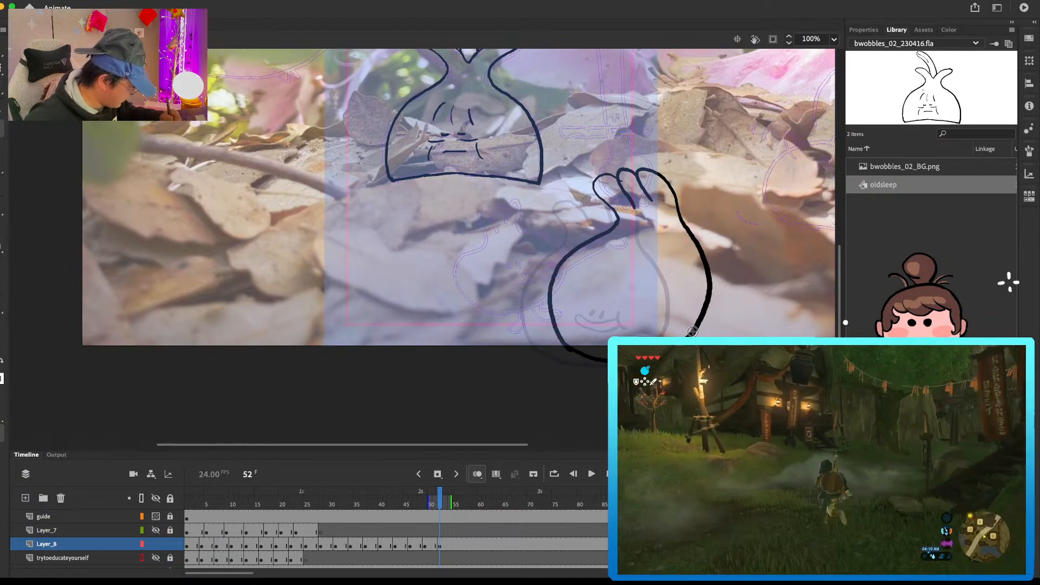
drag(614, 283, 615, 291)
mouse_move(624, 282)
mouse_down()
mouse_move(621, 306)
mouse_move(649, 300)
mouse_up()
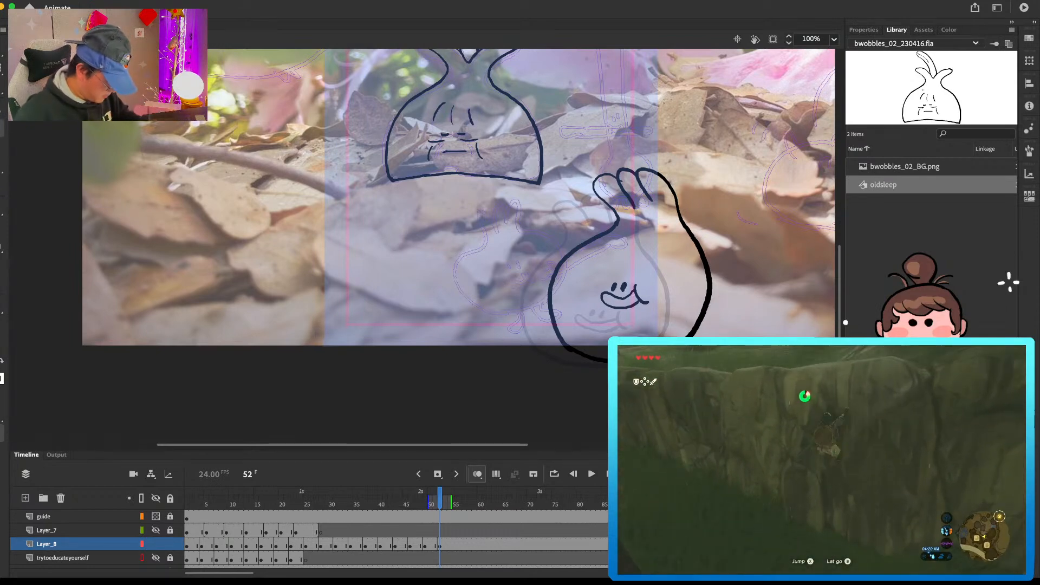
Step: Add a blank keyframe at frame 56 on Layer_8 and draw the round vegetable's eyes and smile further right
click(458, 543)
key(Delete)
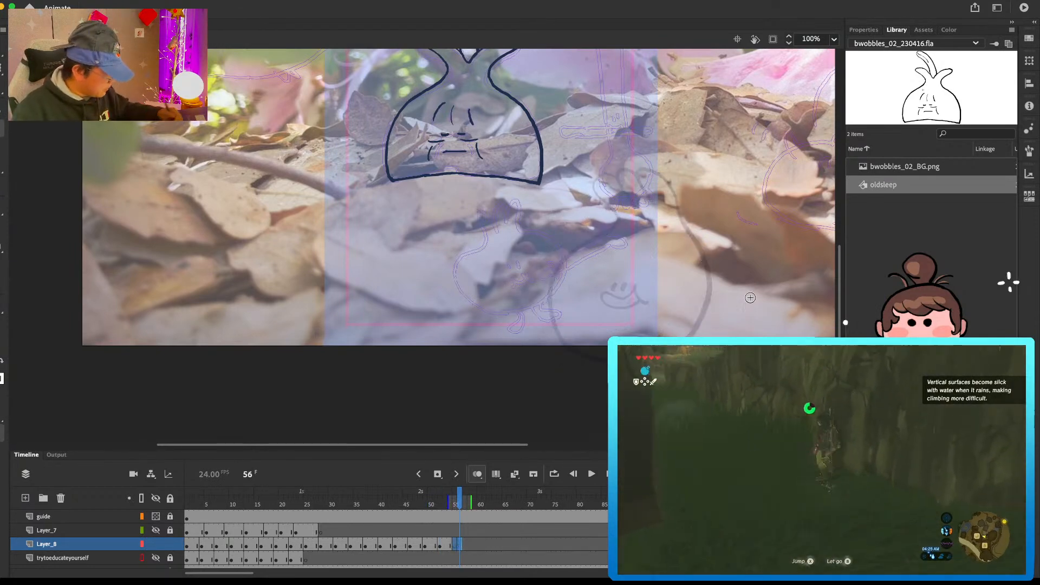
click(664, 282)
key(super+z)
click(648, 282)
key(super+z)
click(646, 280)
mouse_move(655, 277)
mouse_down()
mouse_move(637, 289)
mouse_move(674, 301)
mouse_up()
Step: Draw the leaning body outline, finger-like leafy top and small trailing foot around the face at frame 56
mouse_move(661, 213)
mouse_down()
mouse_move(599, 245)
mouse_move(604, 342)
mouse_up()
key(super+z)
mouse_move(664, 220)
mouse_down()
mouse_move(598, 249)
mouse_move(608, 342)
mouse_move(598, 337)
mouse_up()
key(super+z)
mouse_move(664, 220)
mouse_down()
mouse_move(638, 221)
mouse_move(697, 162)
mouse_move(687, 189)
mouse_move(706, 189)
mouse_move(698, 166)
mouse_up()
key(super+z)
key(e)
key(b)
key(e)
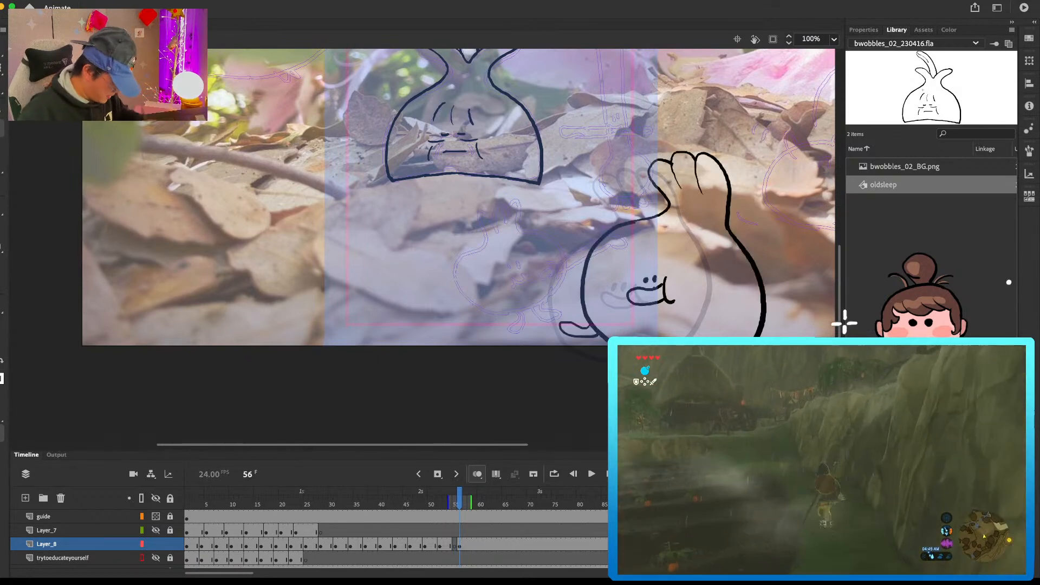
Step: Shift the new pose to frame 55, add a blank keyframe at frame 58, and draw the next lower pose further right
key(period)
key(period)
key(period)
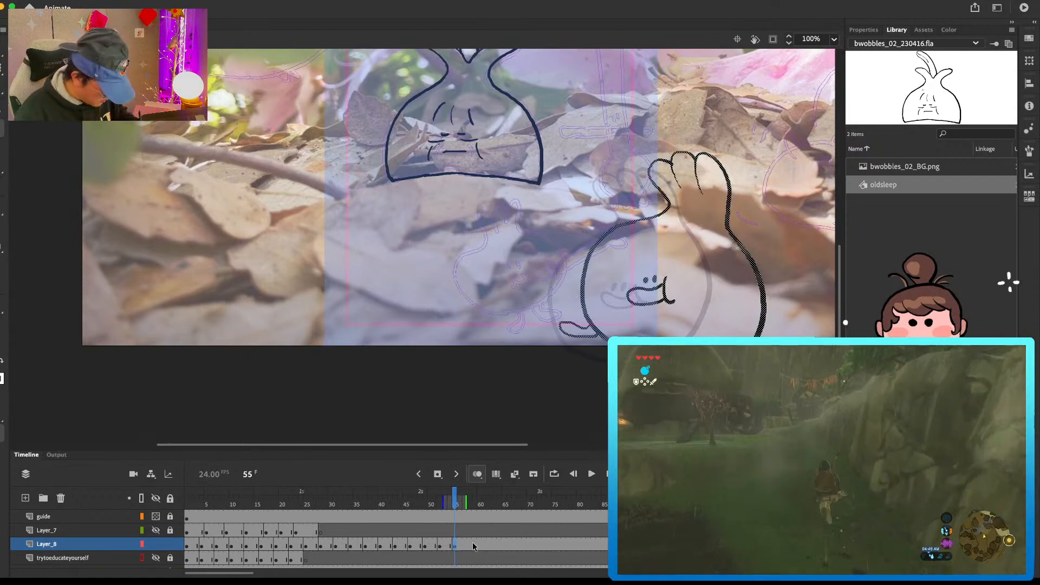
key(F7)
scroll(592, 348, right, 5)
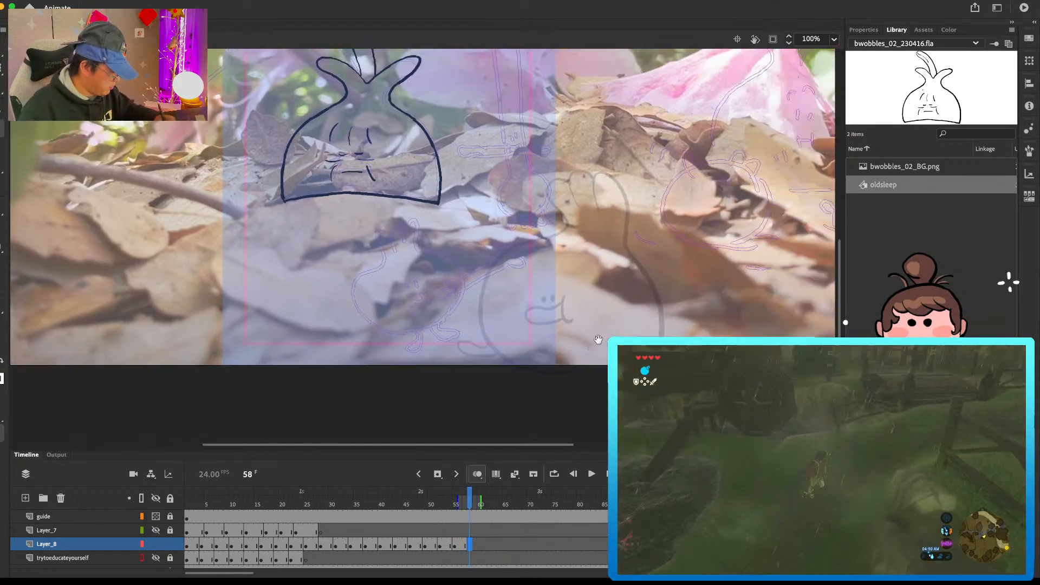
drag(514, 308, 584, 269)
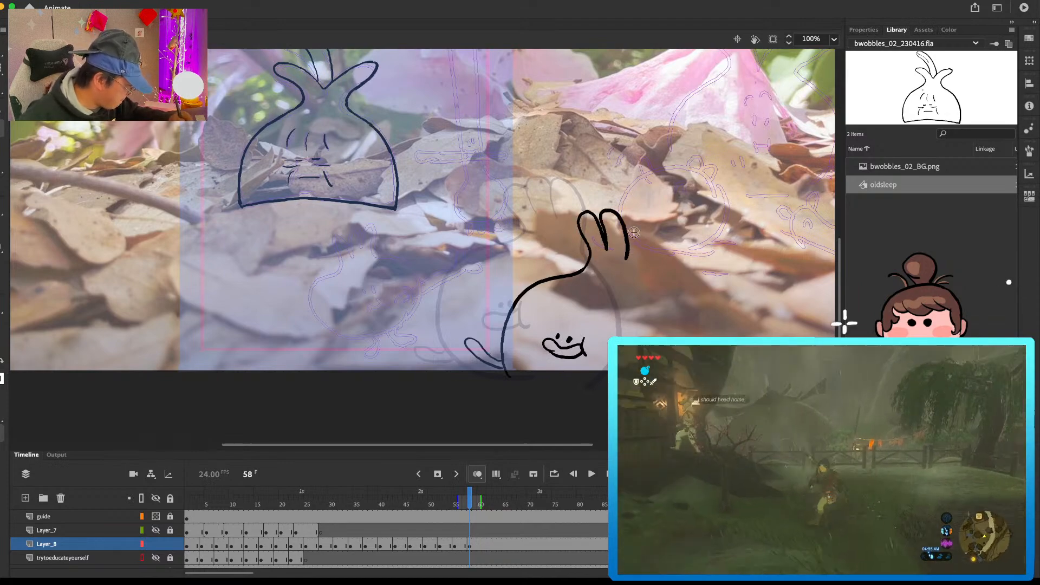
Step: Draw the round vegetable sinking out of the scene at frames 61 and 64, and add a blank keyframe at frame 67
click(485, 541)
key(Delete)
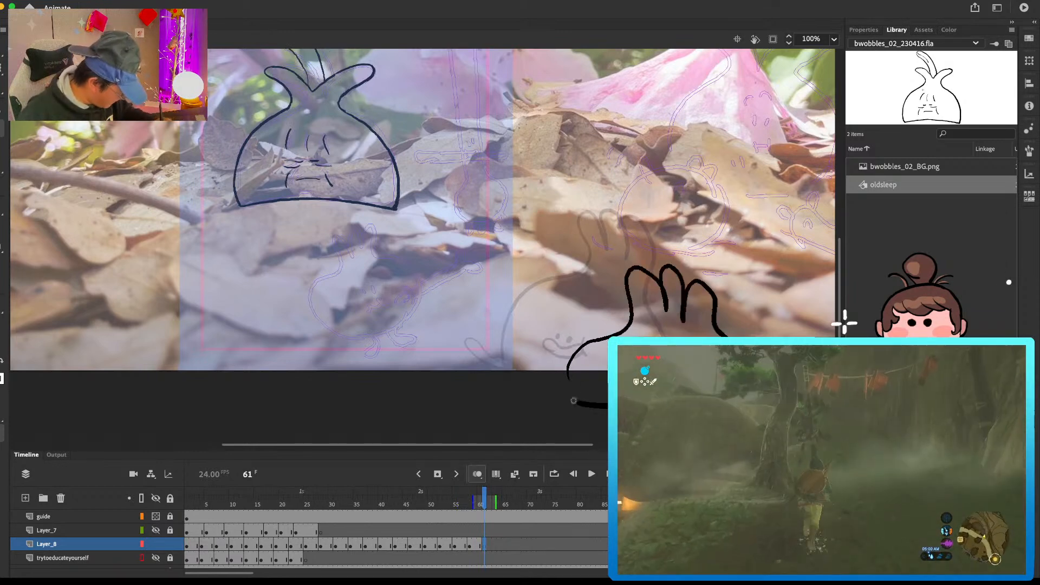
drag(585, 405, 569, 385)
click(499, 546)
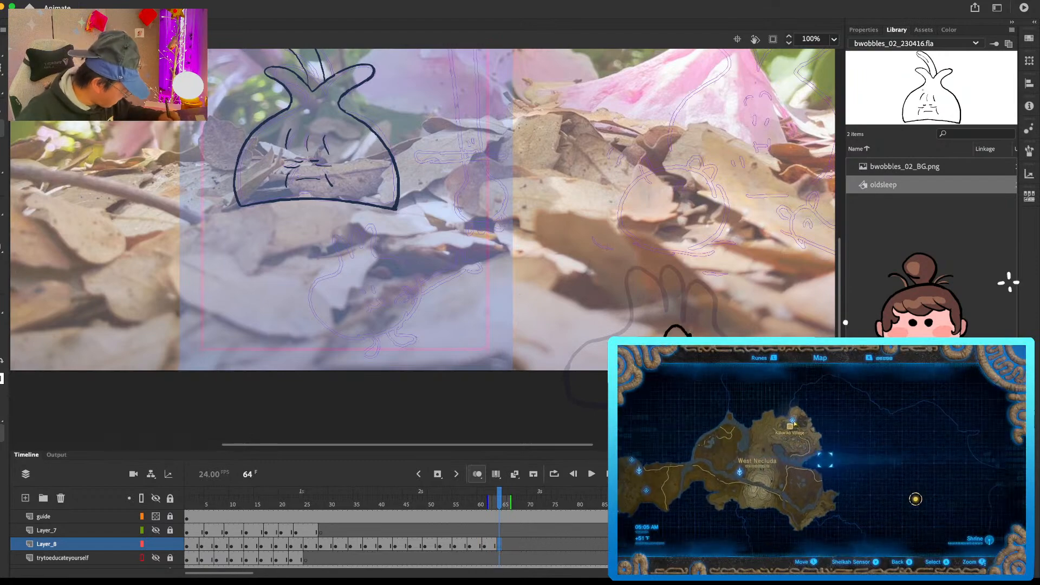
click(519, 546)
Step: Play back the round vegetable's complete hop with the whole stage in view and judge the motion
key(super+minus)
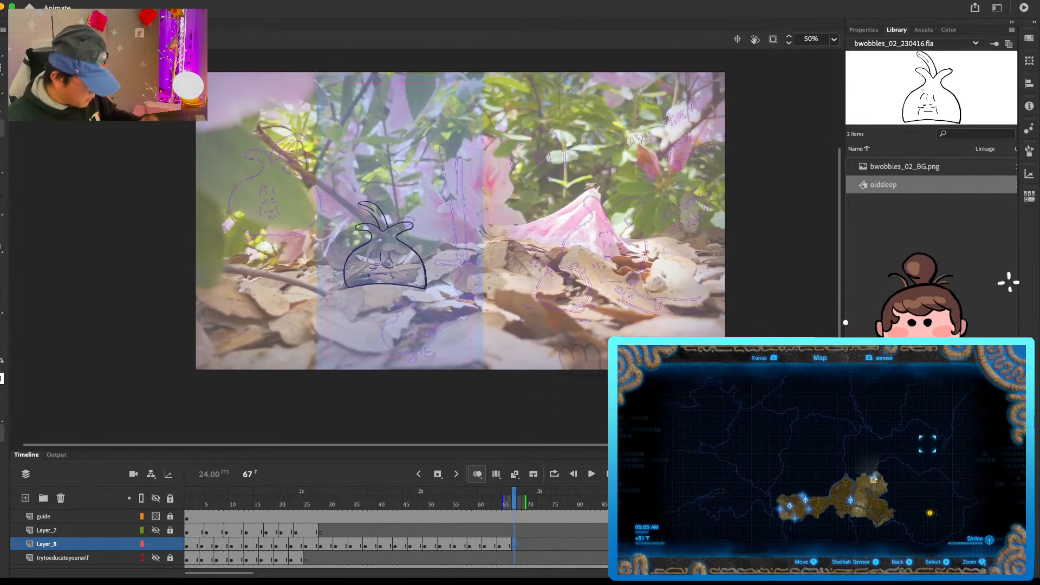
key(Return)
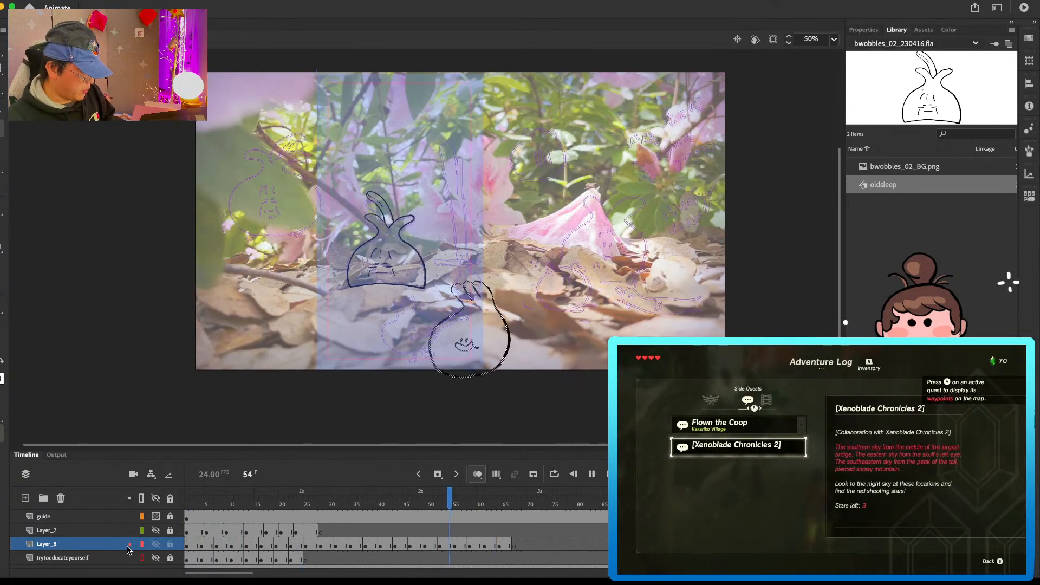
key(Return)
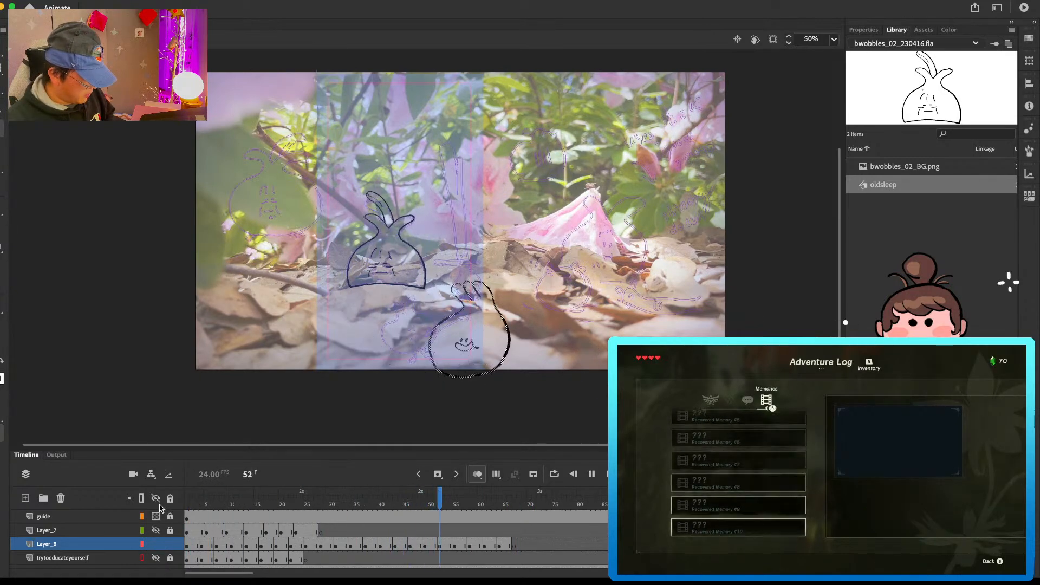
key(Return)
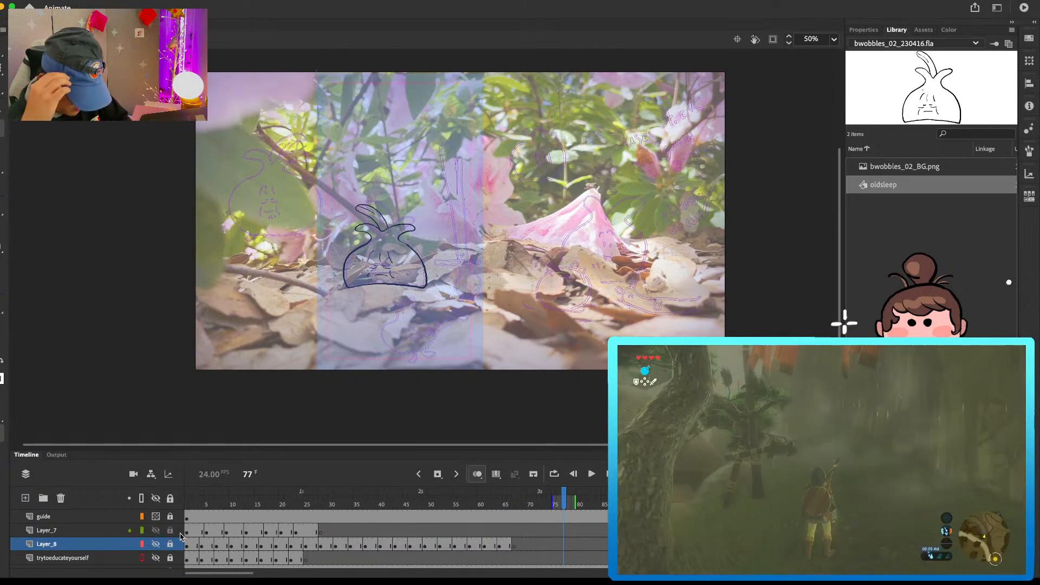
Step: Delete the trytoeducateyourself layer and rename Layer_8 as lil_o
click(107, 558)
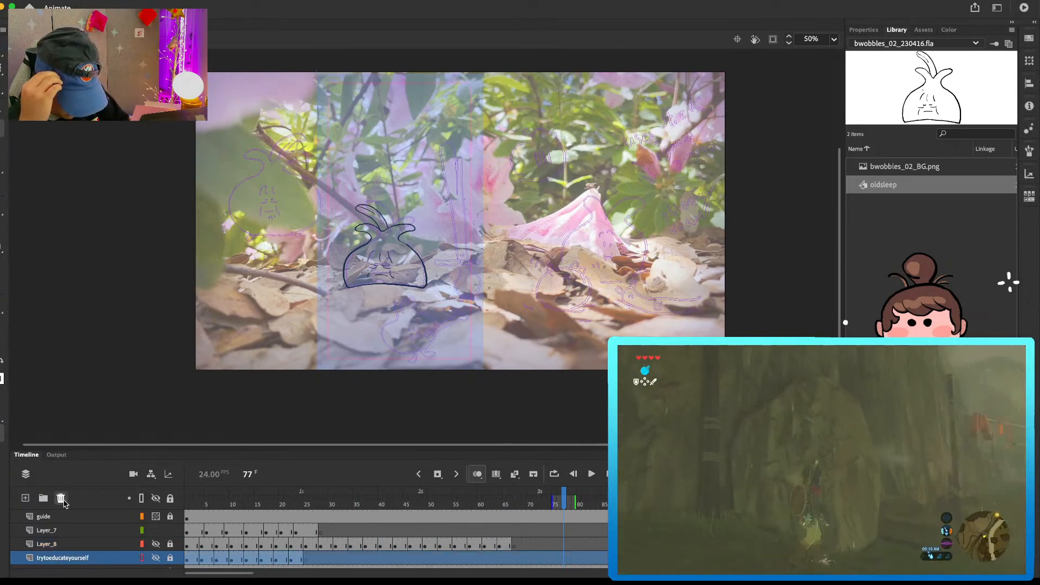
double_click(45, 544)
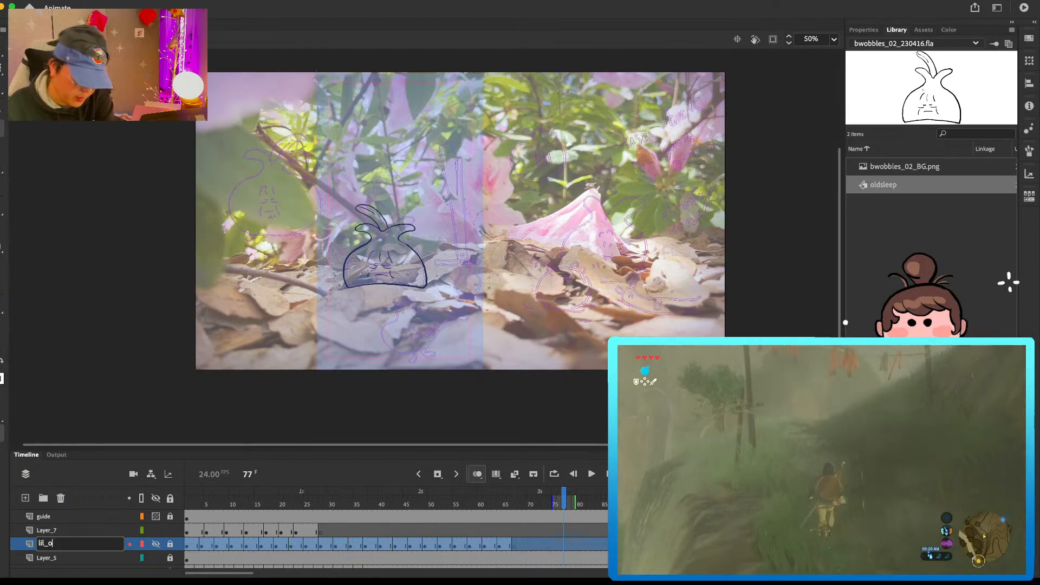
key(Return)
Step: Add a new layer directly above Layer_7 and name it grunion
click(67, 529)
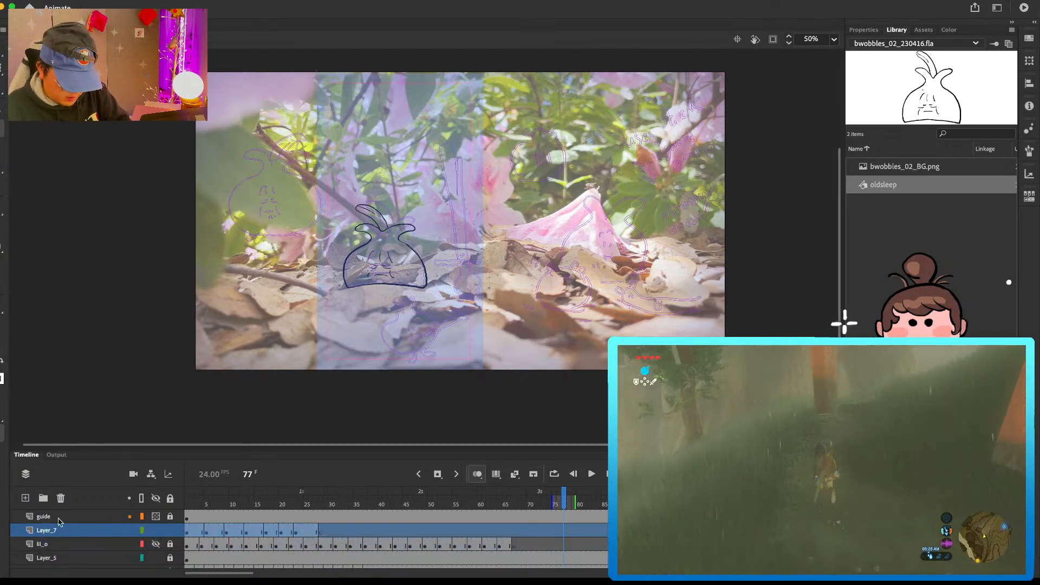
click(25, 498)
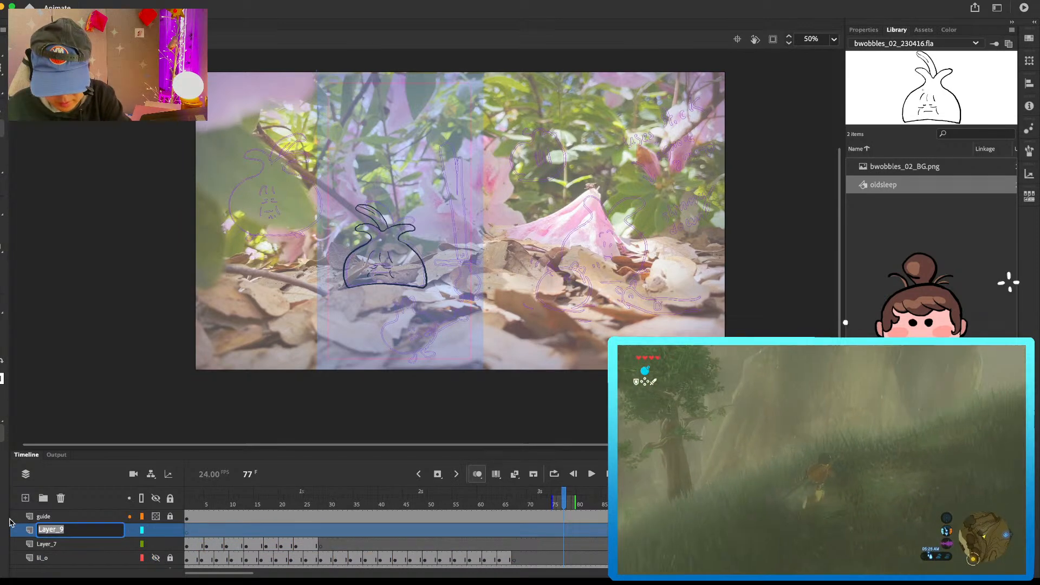
text(grunion)
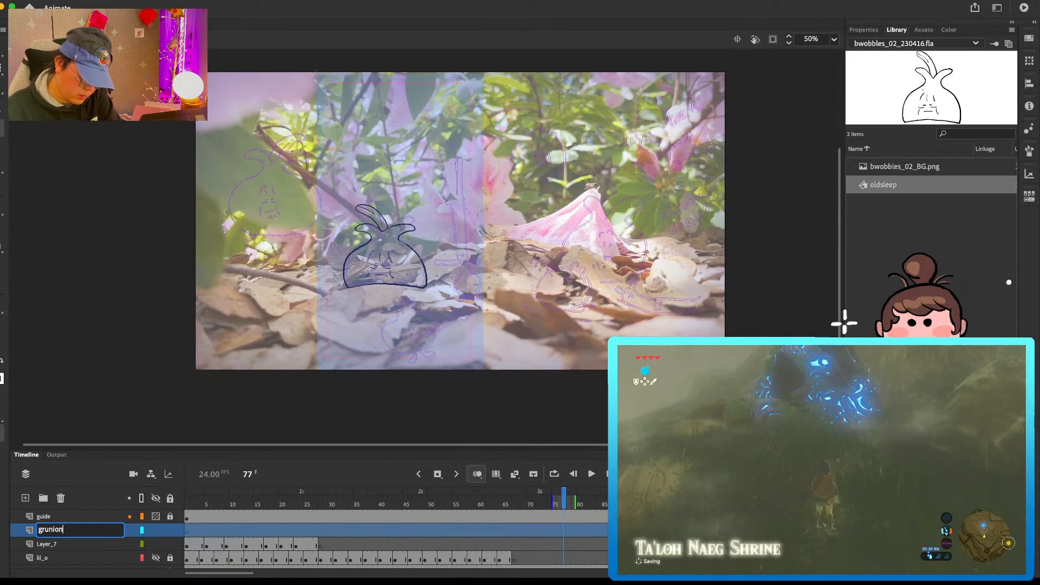
key(Return)
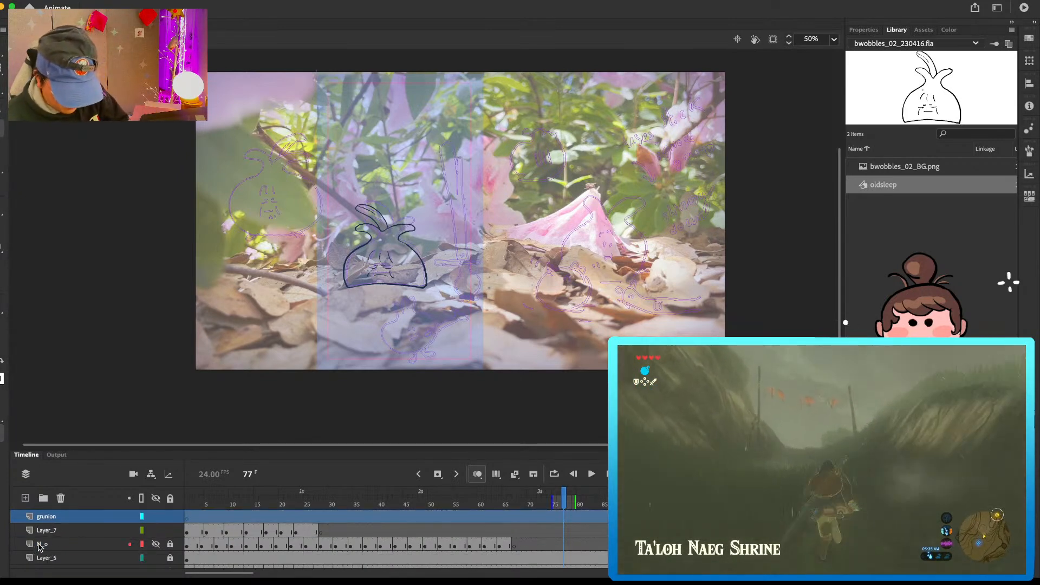
Step: Rename the lil_o layer as onion and Layer_5 as old
double_click(43, 544)
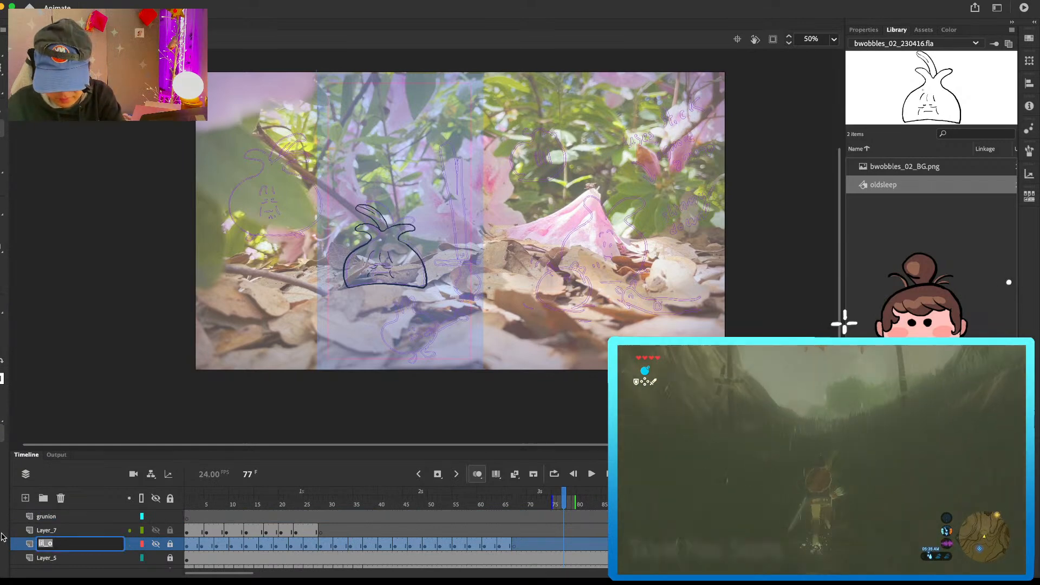
key(Return)
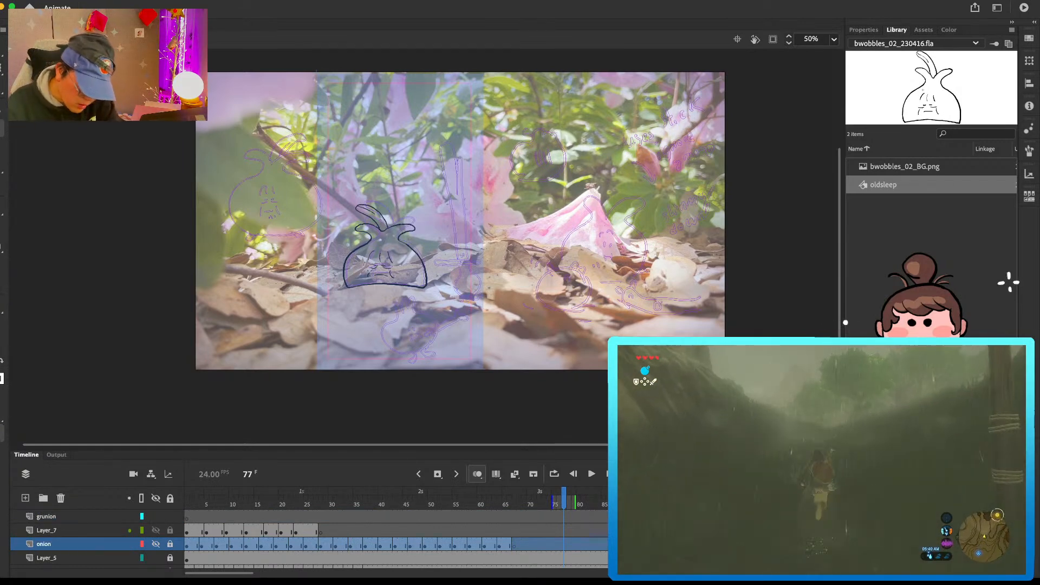
double_click(39, 557)
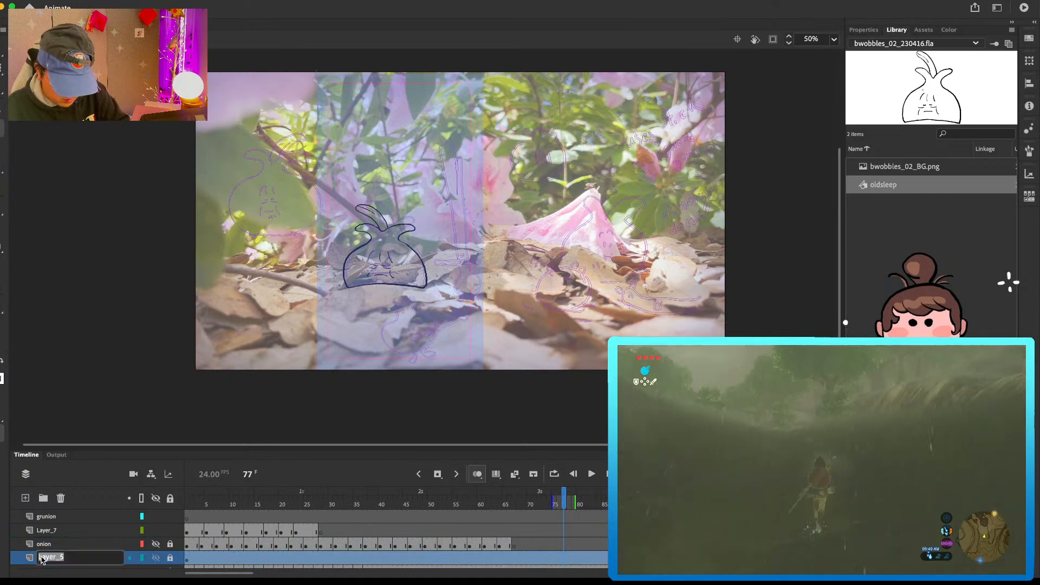
key(Return)
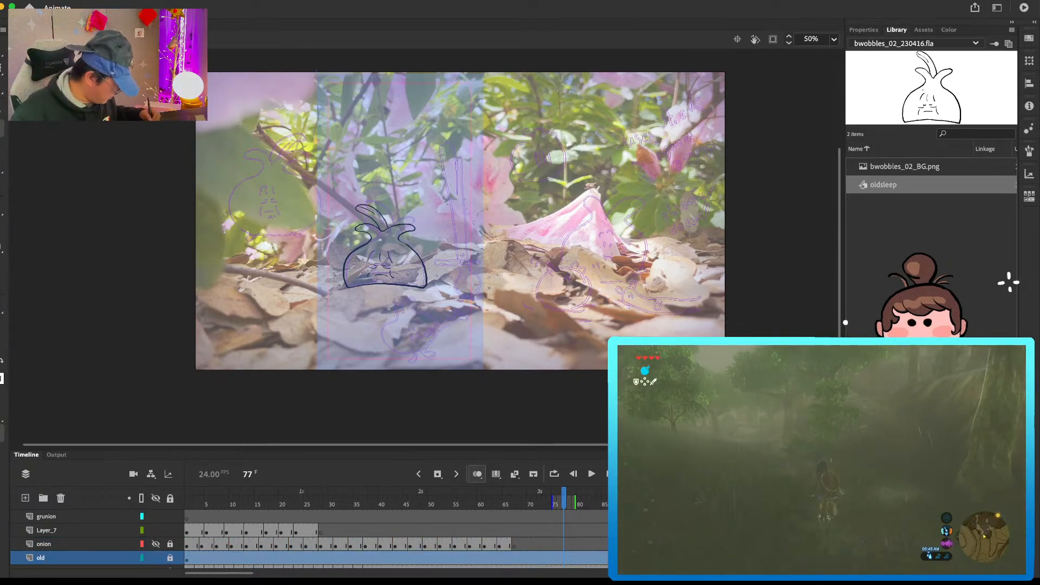
Step: Play back the animation from the start to review the tall vegetable's motion
scroll(98, 536, up, 1)
click(217, 499)
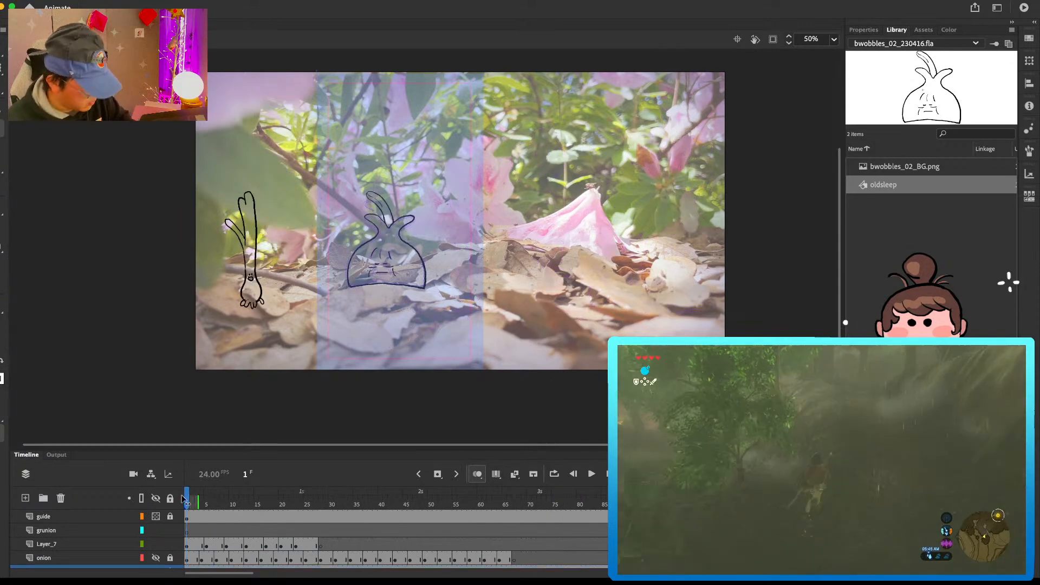
key(Return)
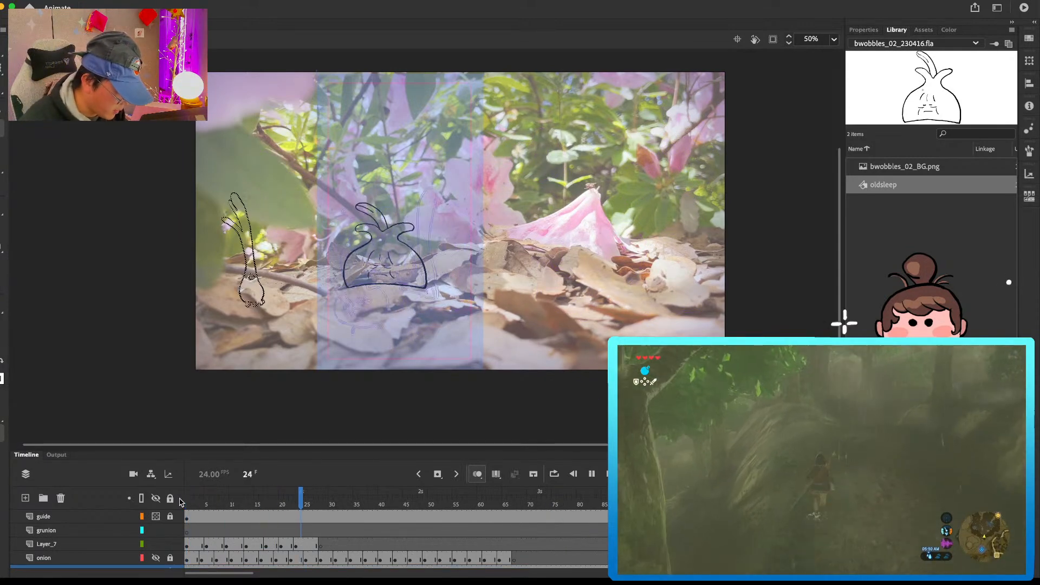
click(211, 497)
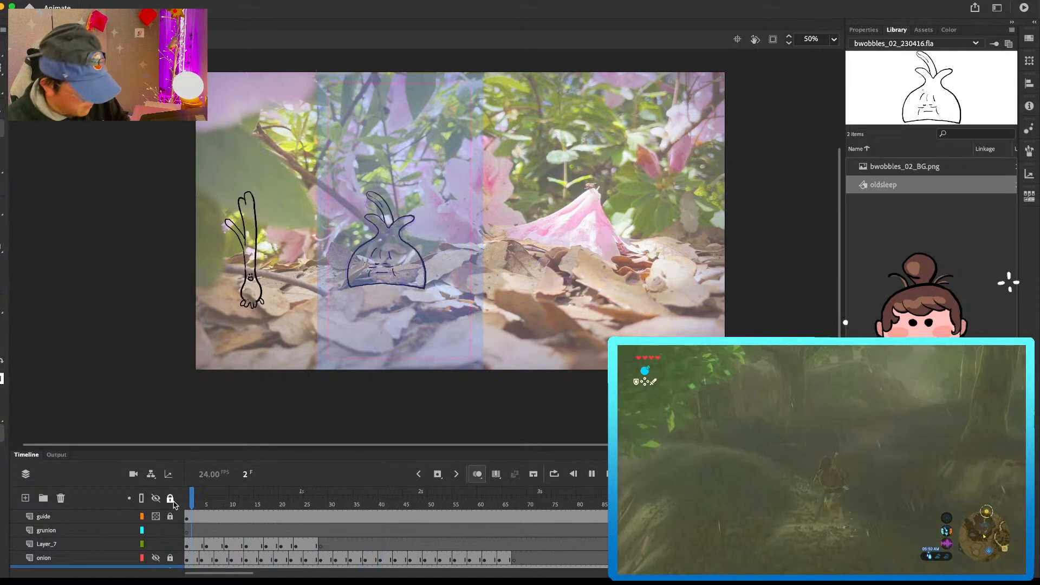
Step: Erase the tall vegetable's face from its drawing at frame 20 on Layer_7
mouse_move(197, 502)
mouse_down()
mouse_move(305, 515)
mouse_move(281, 518)
mouse_up()
key(super+equal)
drag(366, 303, 547, 272)
drag(456, 271, 458, 270)
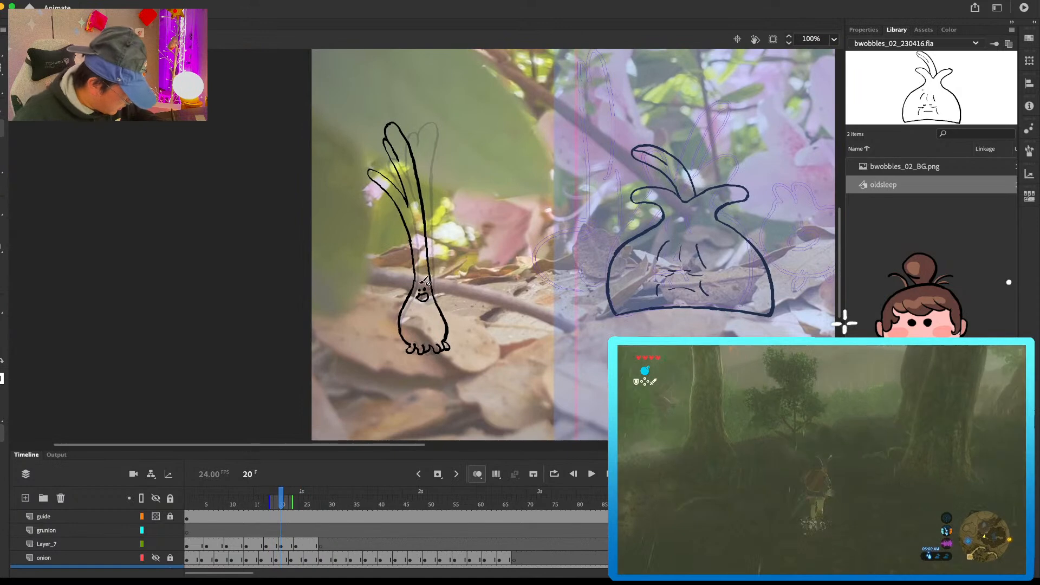
click(281, 546)
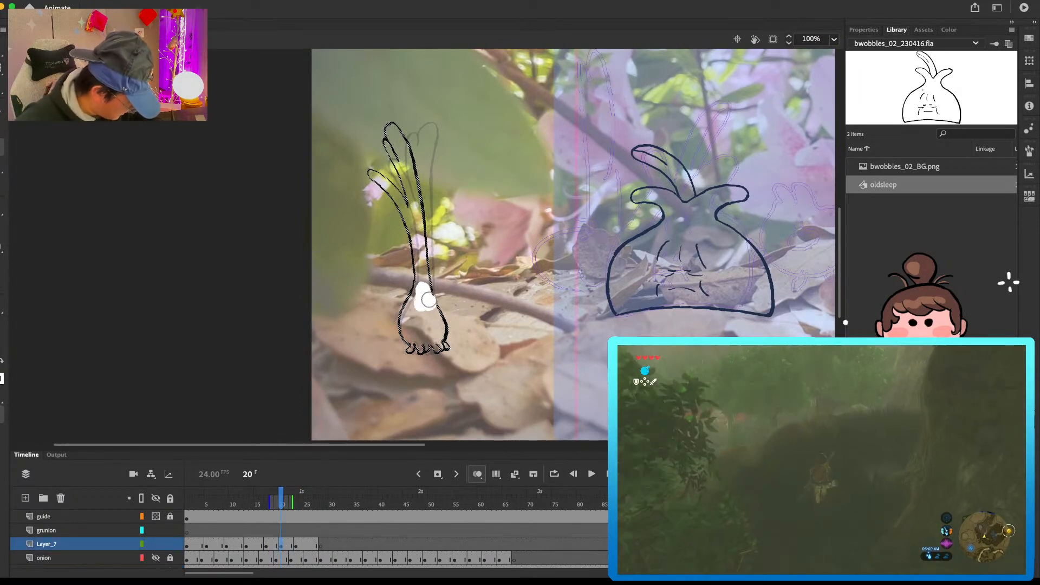
drag(427, 302, 440, 311)
key(super+z)
key(b)
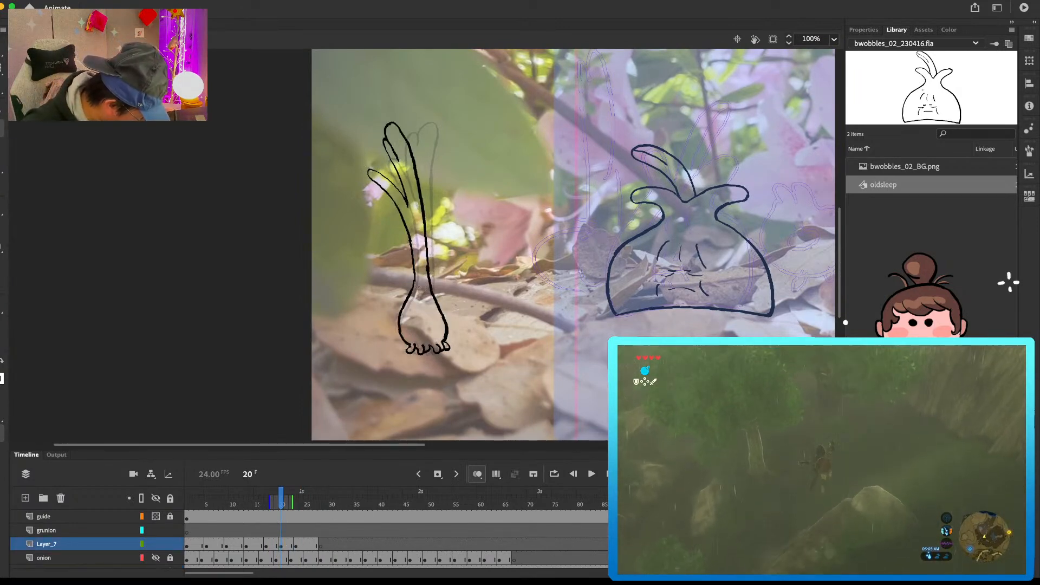
Step: Compare the tall vegetable's face across the neighbouring frames, play the animation, and scrub its earlier poses up to frame 13
key(period)
key(period)
key(period)
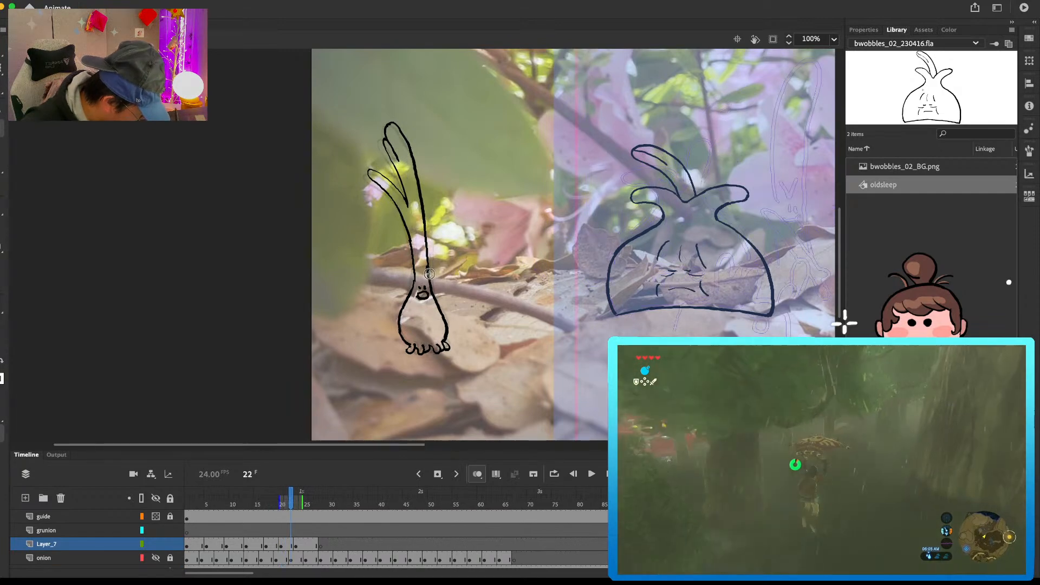
key(comma)
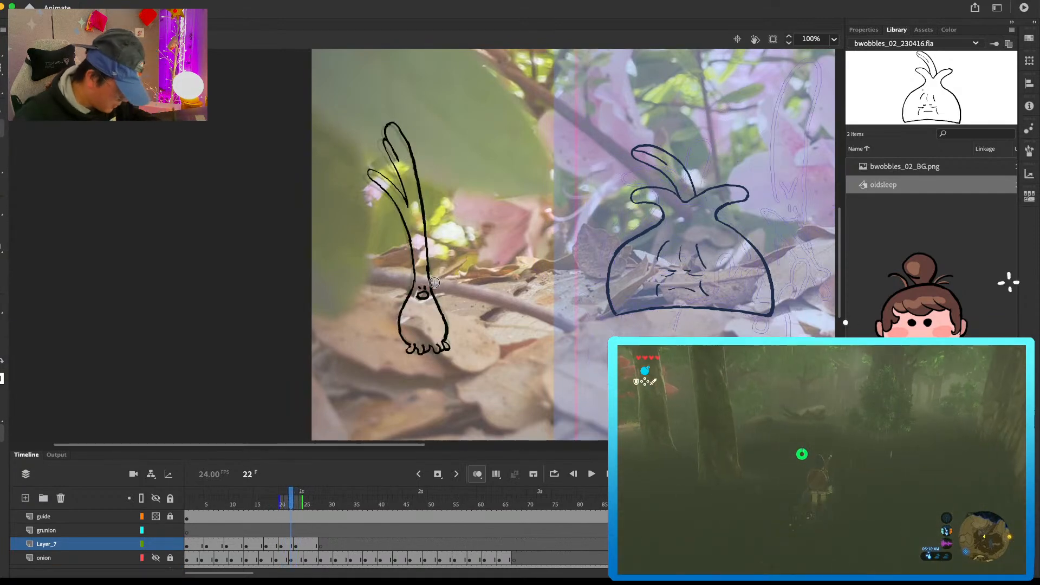
key(Return)
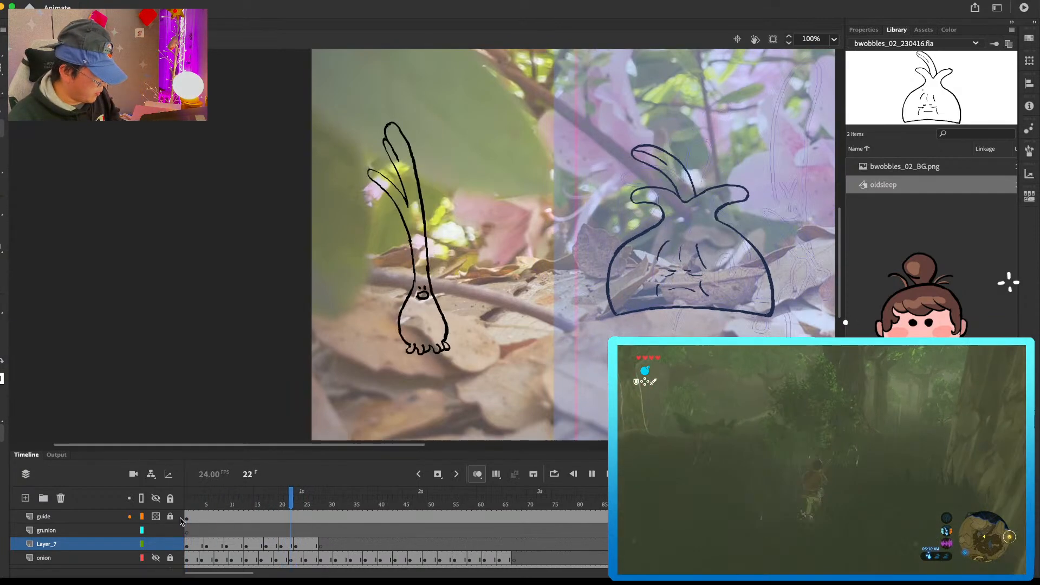
drag(206, 504, 247, 505)
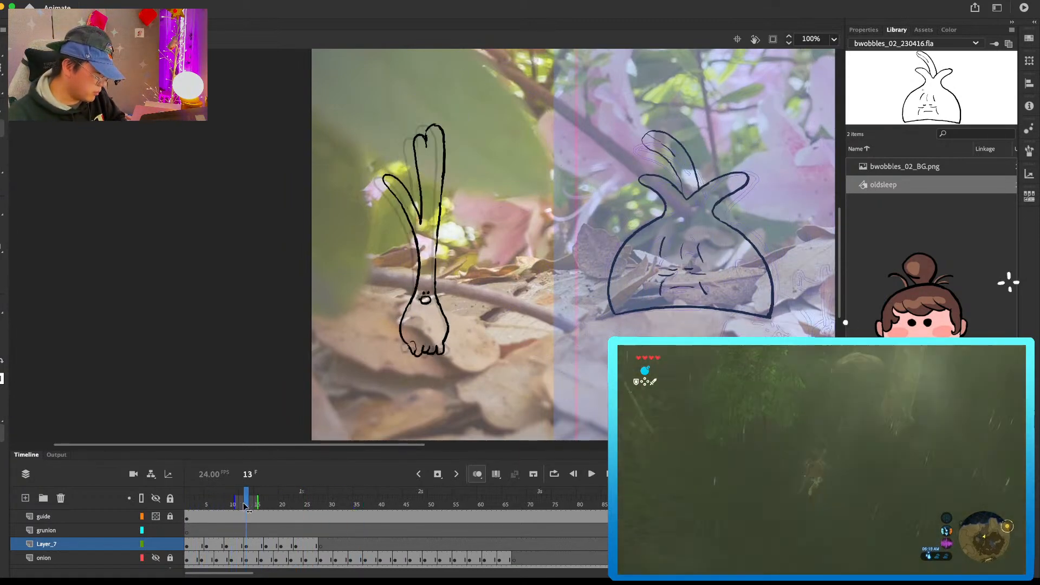
Step: Skew the tall vegetable's drawing at frame 23 on Layer_7 slightly to the right and play back the motion
key(Return)
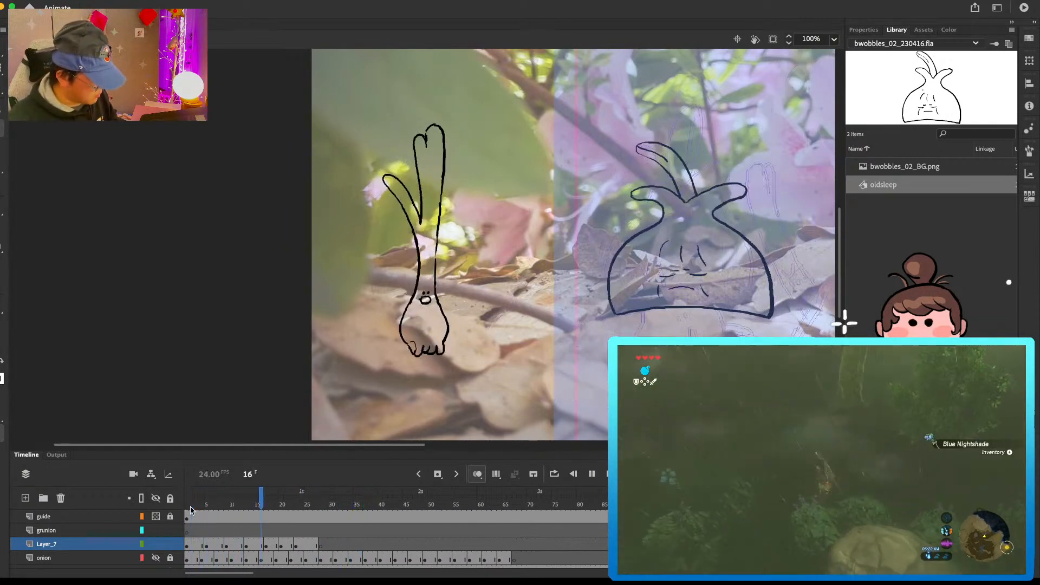
click(298, 542)
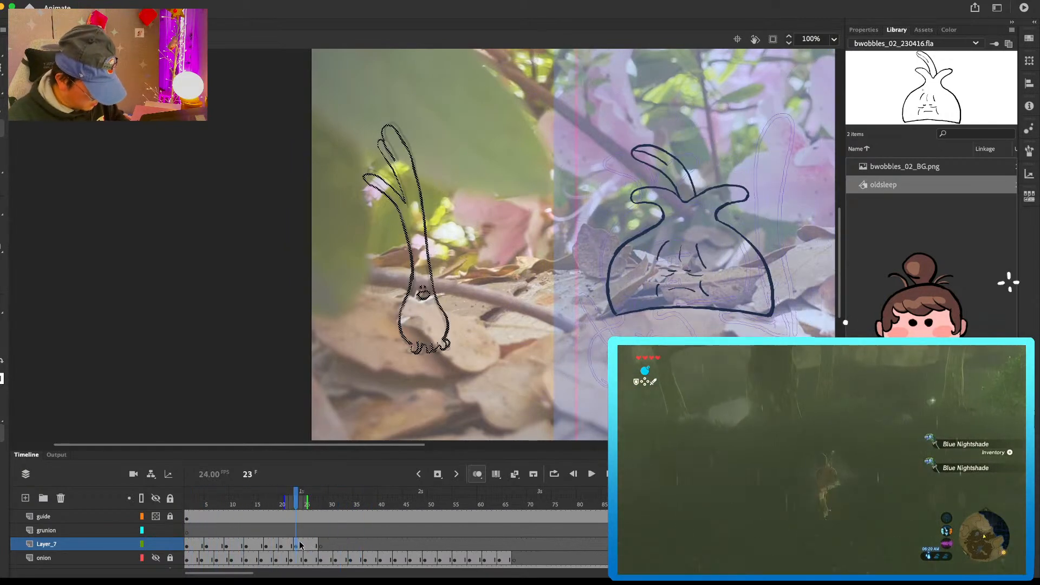
key(q)
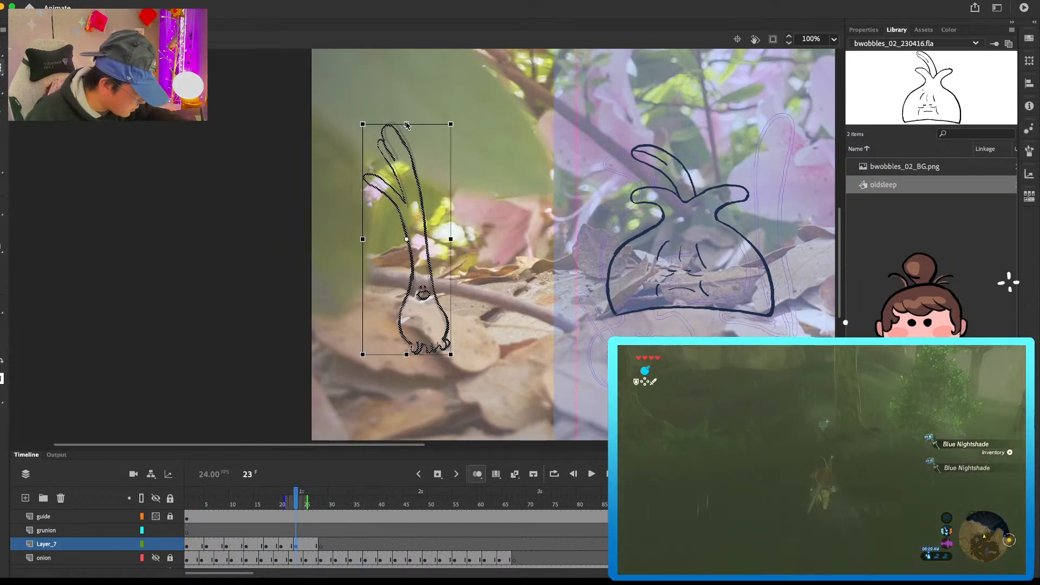
drag(406, 124, 418, 124)
key(b)
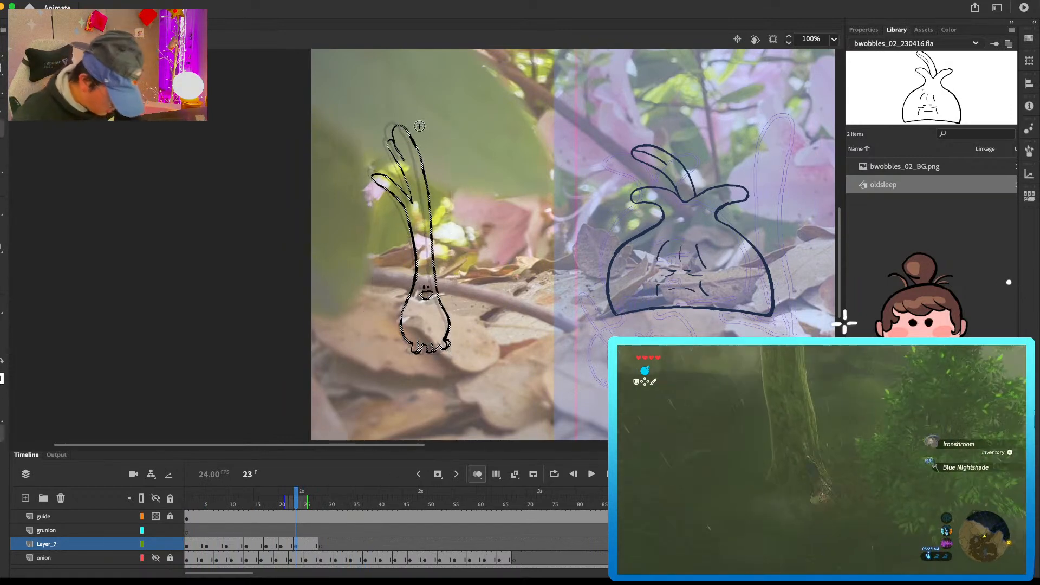
key(Return)
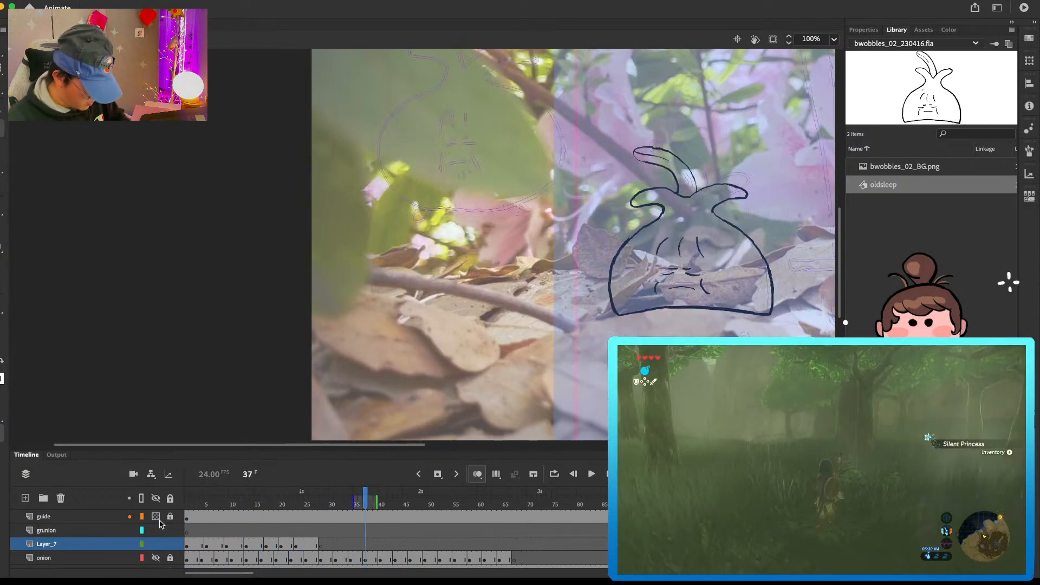
key(Return)
Step: Remove the tall vegetable's poses after the first one from Layer_7 and extend the first pose to frame 25
drag(206, 545, 320, 545)
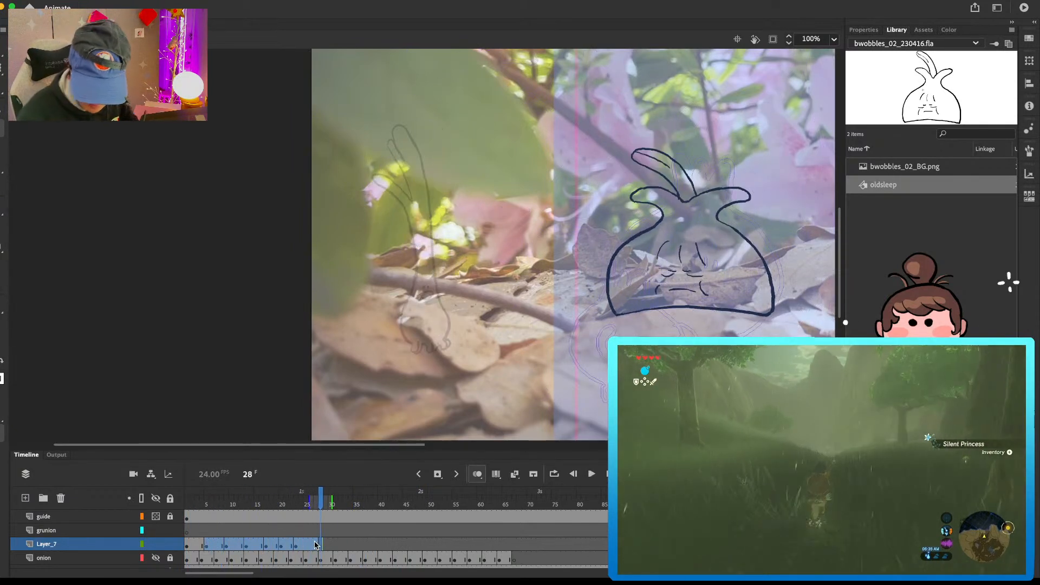
key(shift+F5)
click(201, 546)
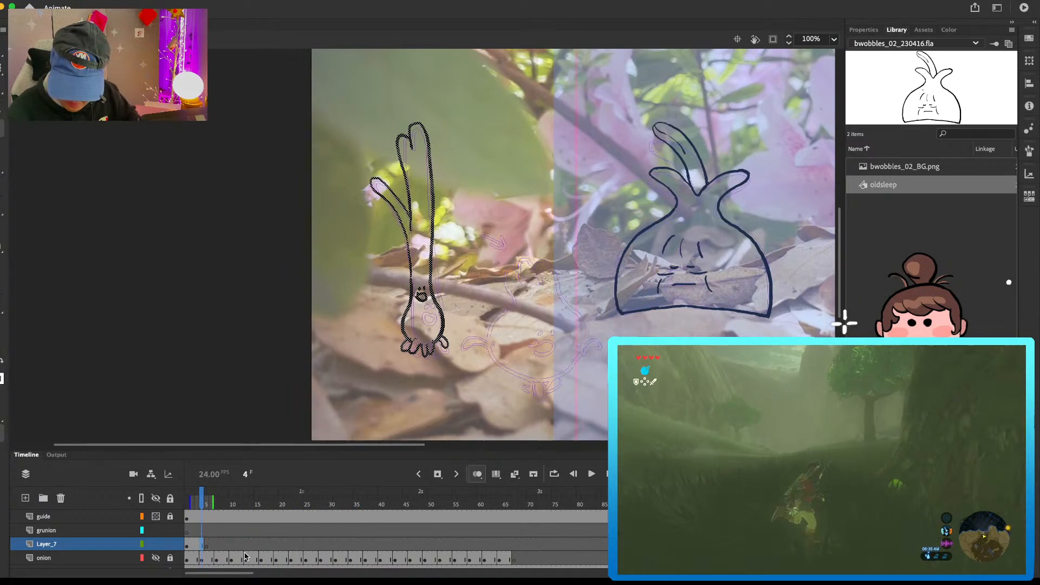
key(F5)
key(F5)
key(F5)
key(F5)
key(F5)
key(F5)
key(F5)
key(F5)
key(F5)
key(F5)
key(F5)
key(F5)
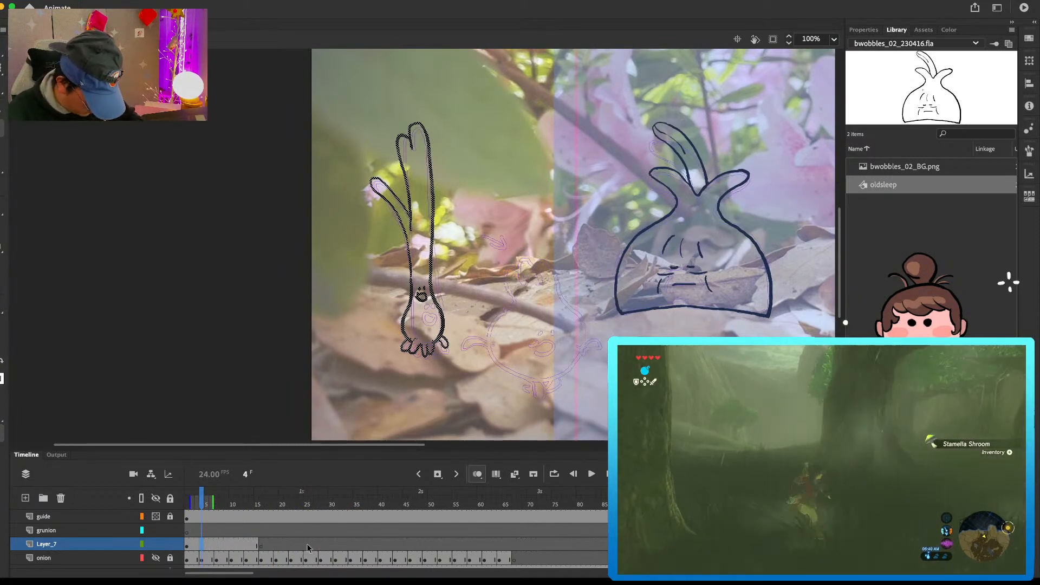
key(F5)
key(F5)
key(F5)
key(F5)
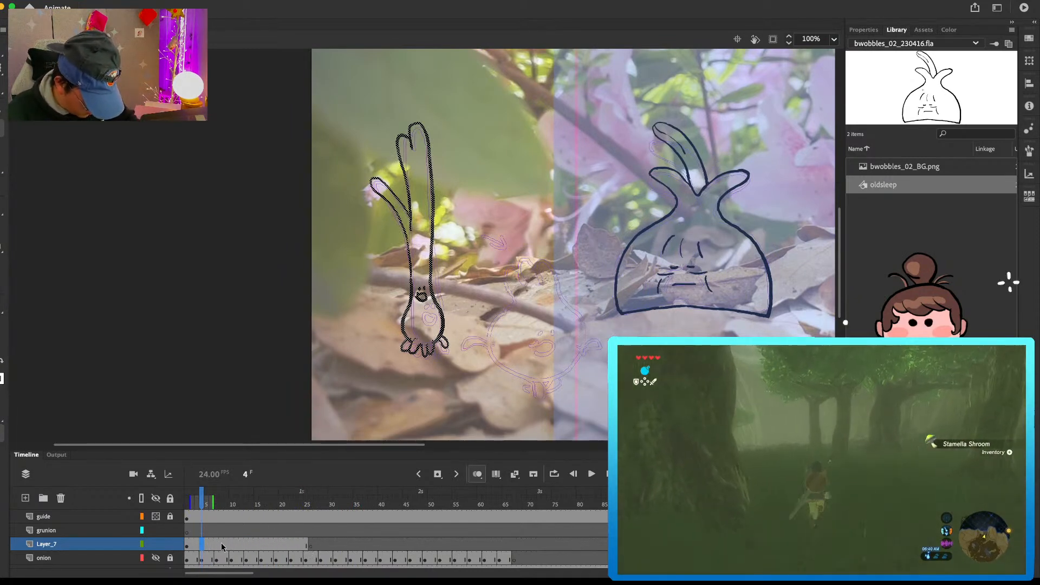
Step: Insert a blank keyframe at frame 13 on Layer_7 and skew the first pose so its leaves lean left
click(245, 544)
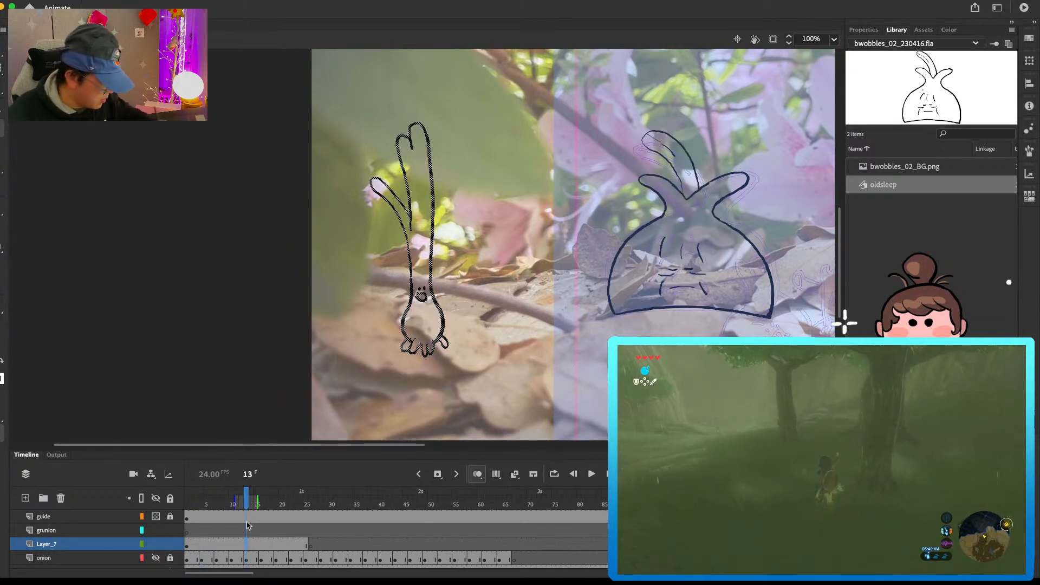
key(F7)
click(237, 545)
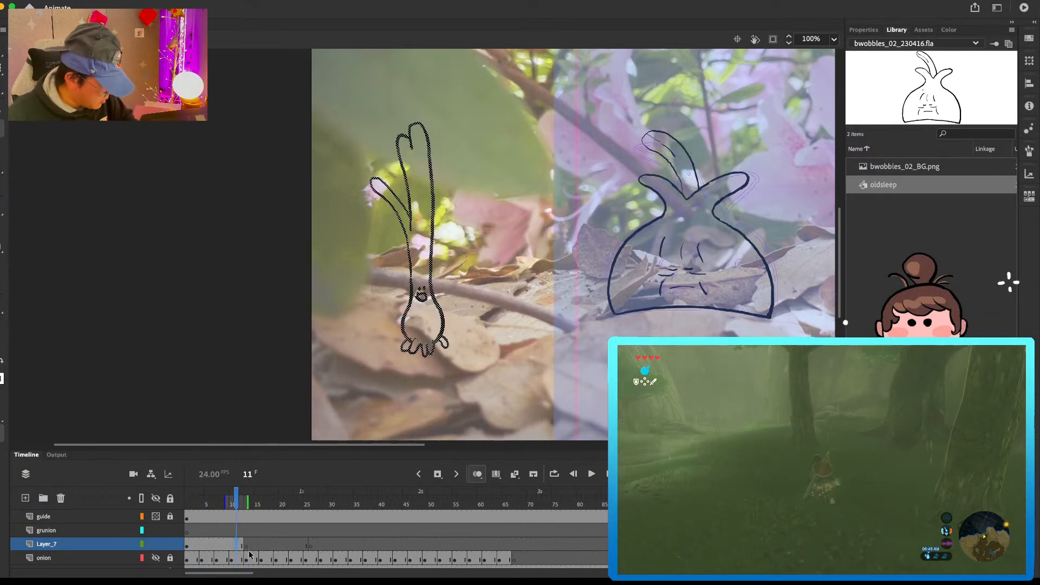
key(q)
drag(404, 123, 380, 123)
key(b)
Step: Draw the tall vegetable's upright pose at frame 13, with its bulb, stem and leaves
click(247, 544)
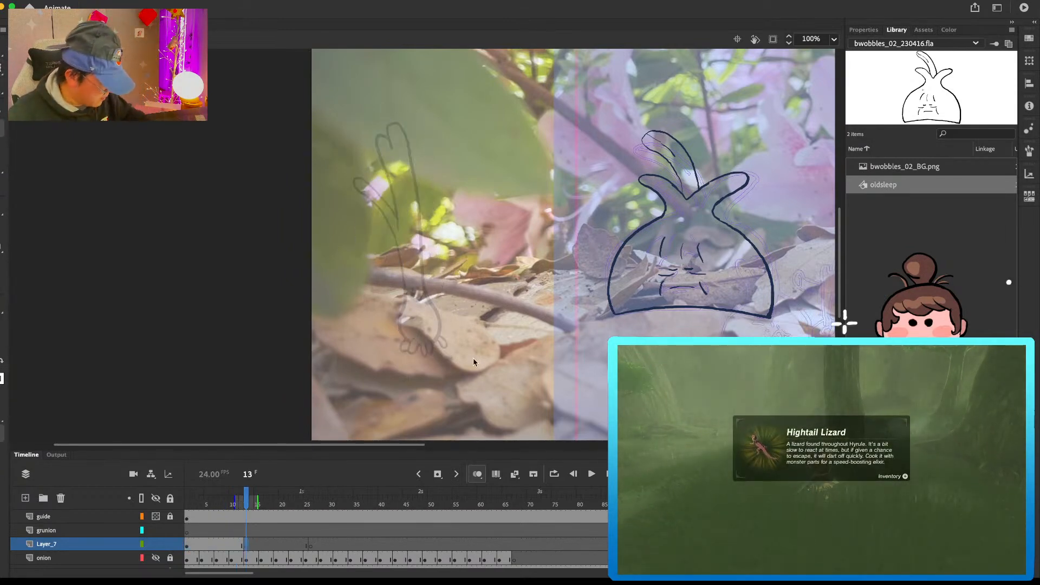
mouse_move(413, 317)
mouse_down()
mouse_move(404, 347)
mouse_move(445, 338)
mouse_move(405, 348)
mouse_up()
key(comma)
key(period)
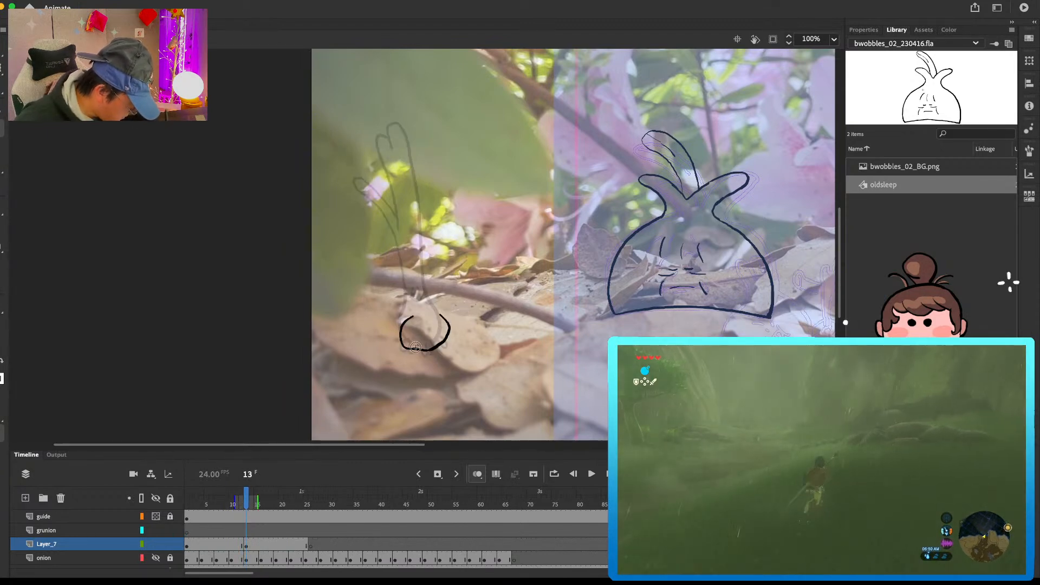
key(b)
drag(415, 315, 406, 315)
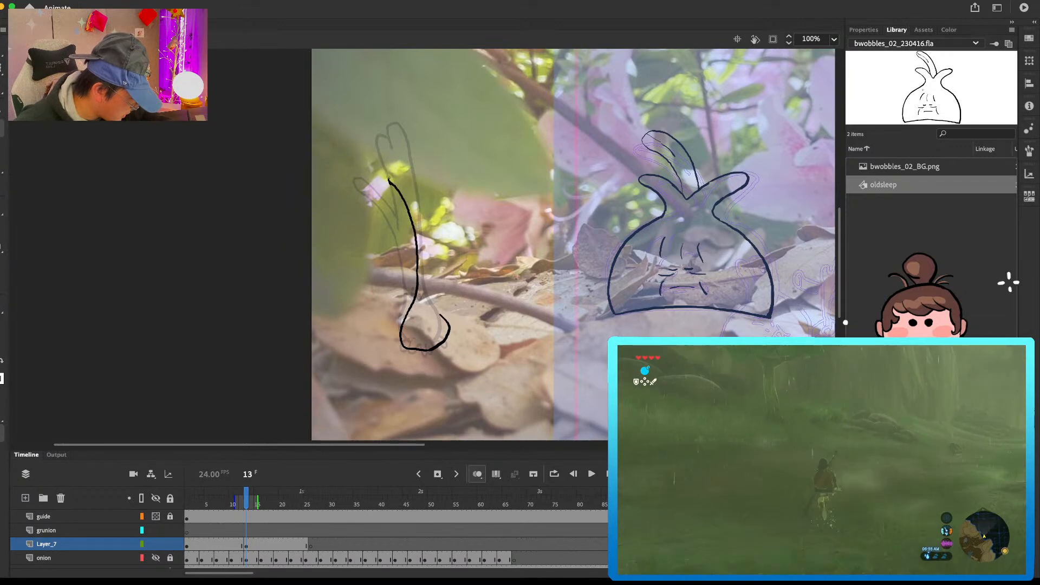
drag(390, 184, 417, 203)
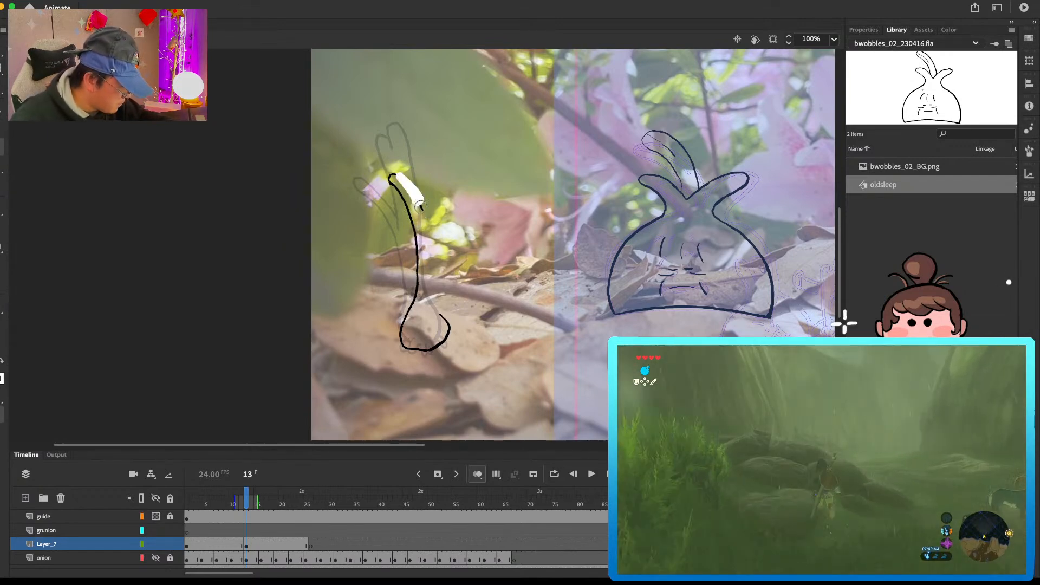
mouse_move(421, 223)
mouse_down()
mouse_move(405, 145)
mouse_move(426, 157)
mouse_move(417, 143)
mouse_move(447, 176)
mouse_move(438, 239)
mouse_up()
key(super+z)
key(super+z)
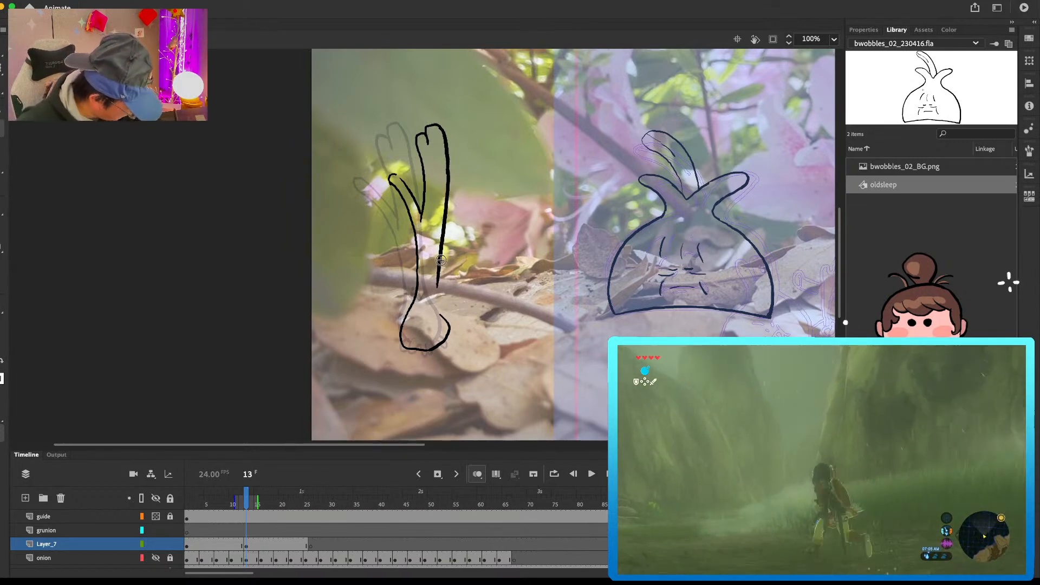
Step: Clean up the bulb's outline at frame 13 and draw the small smiling face above it
key(e)
mouse_move(448, 338)
mouse_down()
mouse_move(438, 311)
mouse_move(446, 329)
mouse_move(432, 348)
mouse_move(402, 334)
mouse_move(409, 347)
mouse_move(436, 342)
mouse_up()
key(b)
key(e)
key(b)
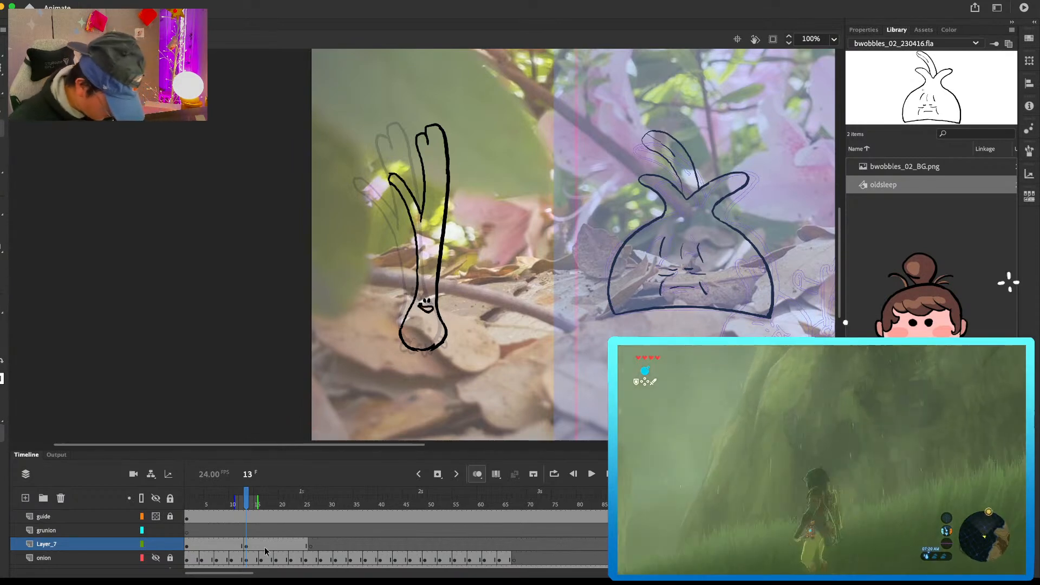
Step: Insert a blank keyframe at frame 7, sketch the bulb's outline there, and shift the frame 13 drawing slightly upward
click(216, 546)
key(F7)
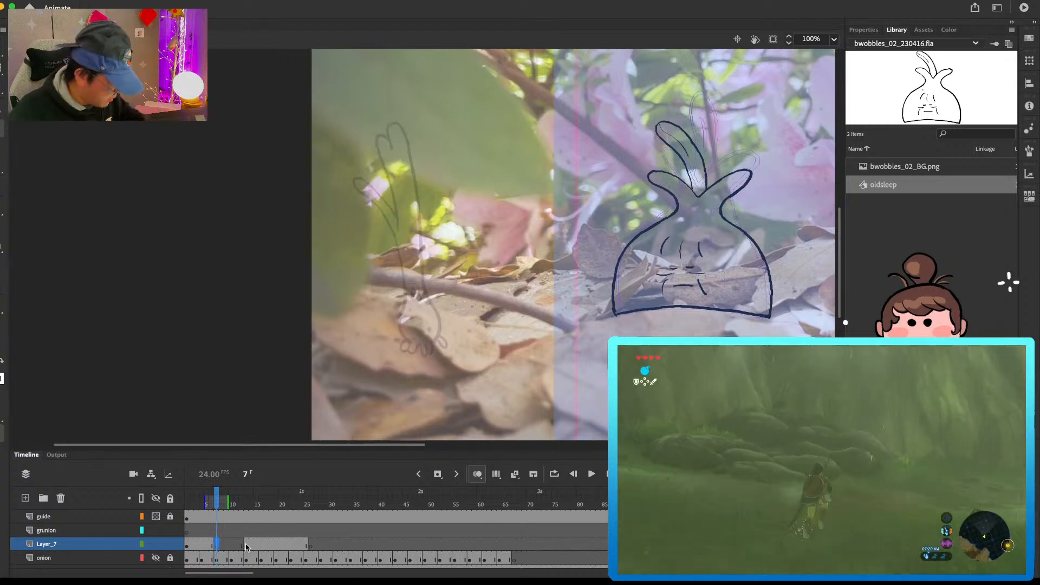
mouse_move(406, 316)
mouse_down()
mouse_move(401, 340)
mouse_move(433, 347)
mouse_up()
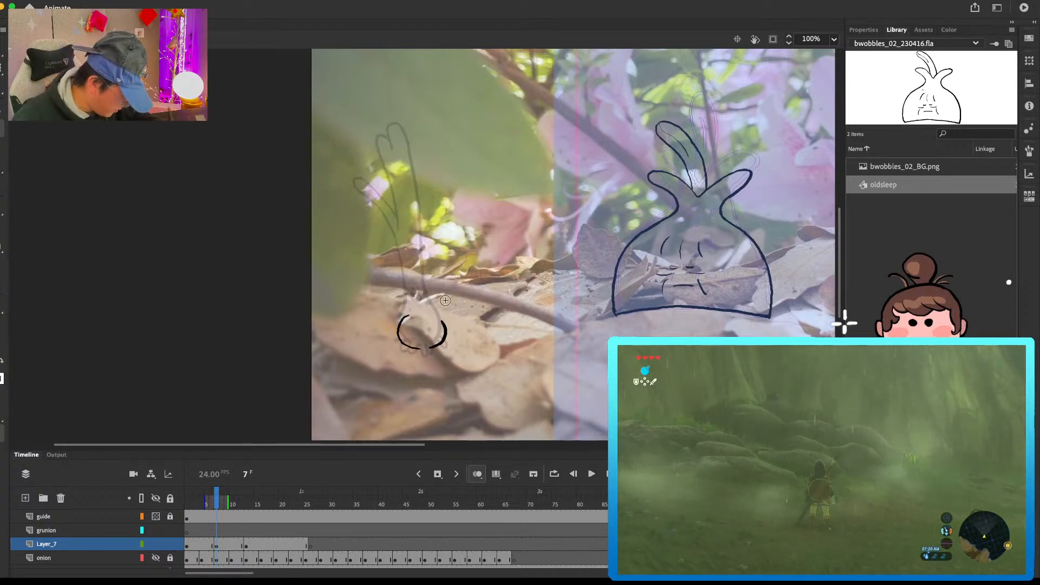
click(246, 545)
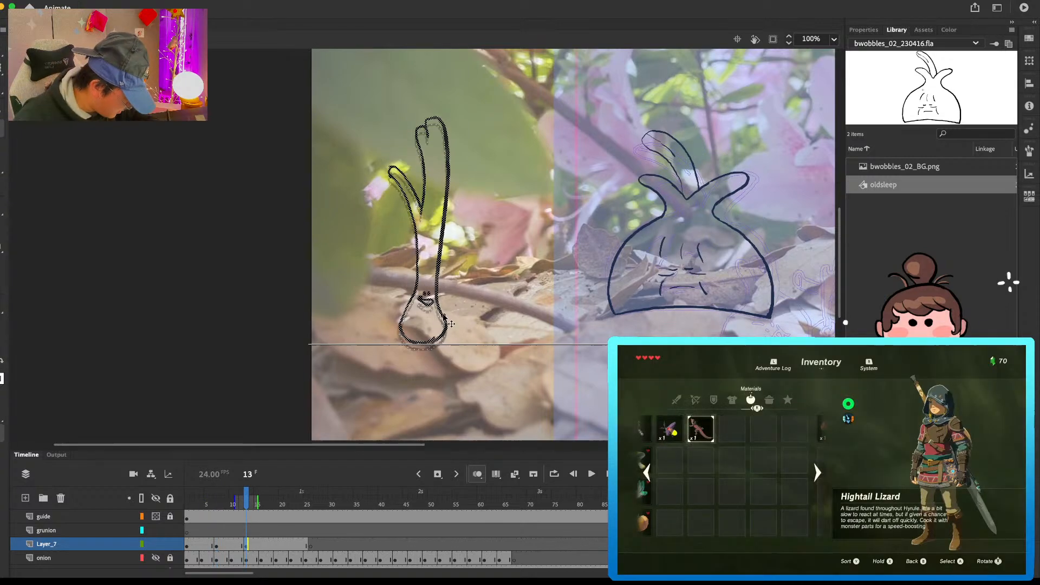
Step: Insert a blank keyframe at frame 19, draw the bulb's lower curve, and play back the new poses
click(276, 545)
key(F7)
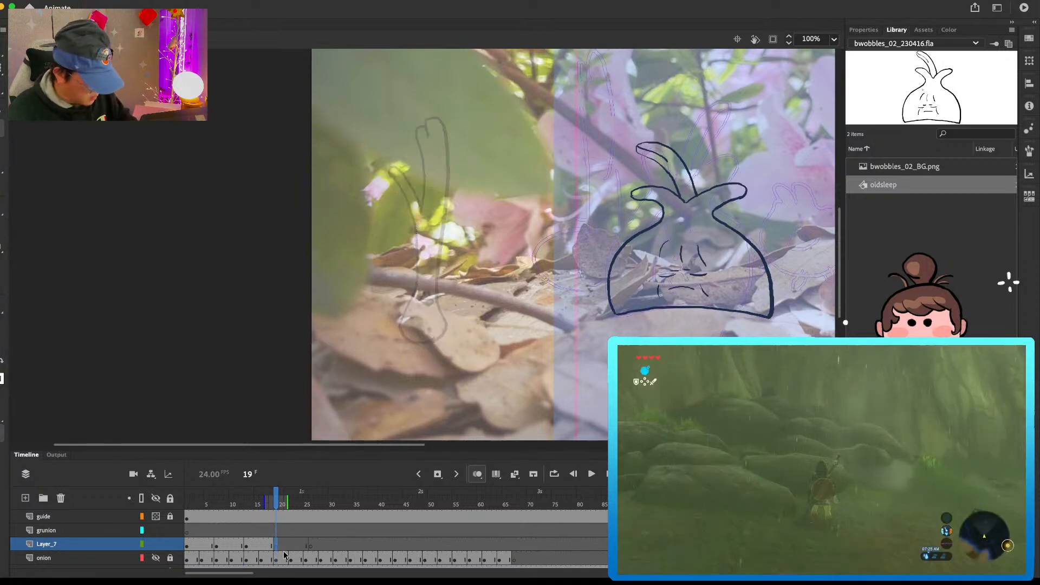
mouse_move(422, 347)
mouse_down()
mouse_move(449, 333)
mouse_move(410, 349)
mouse_move(448, 328)
mouse_up()
key(super+z)
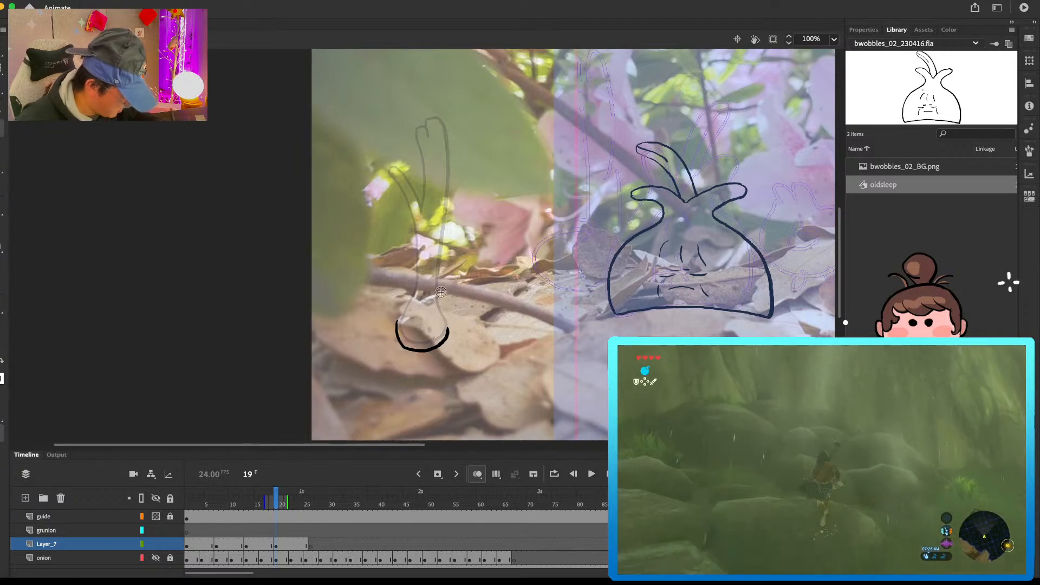
key(Return)
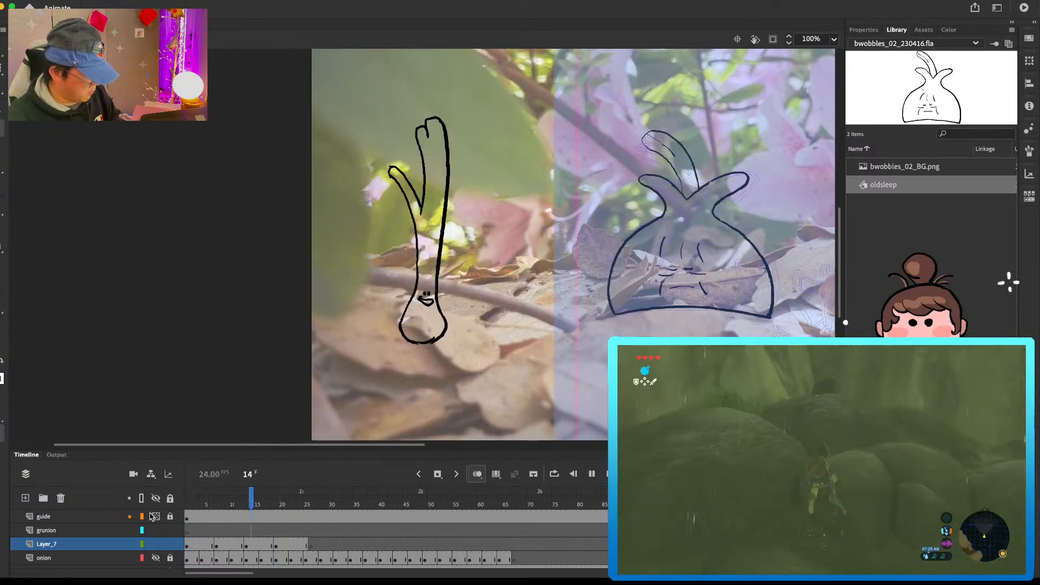
key(Return)
Step: Draw the tall vegetable's leaves, stem and remaining bulb outline in the frame 19 pose, checking it against the neighbouring frames
click(280, 545)
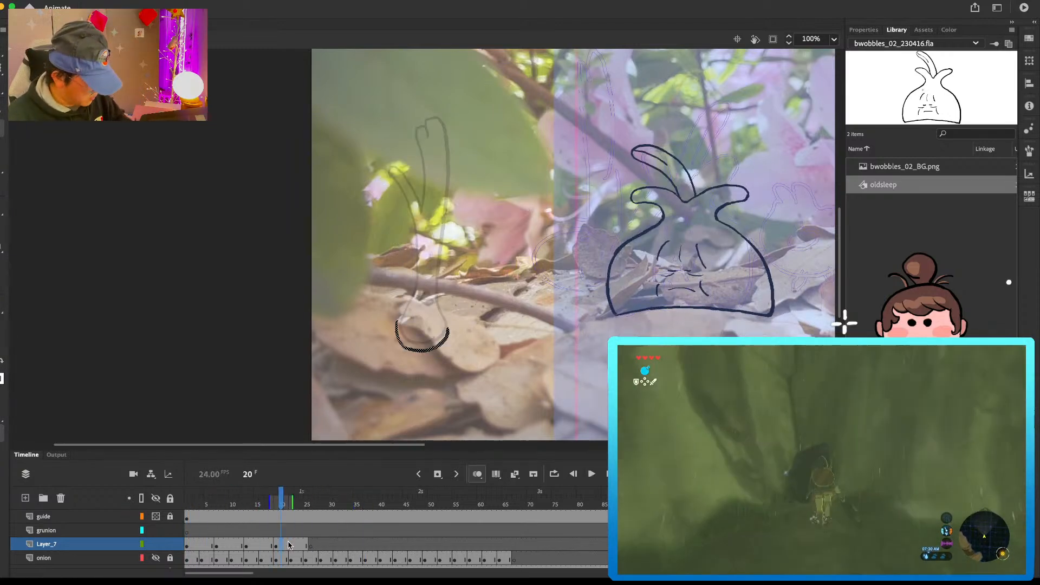
mouse_move(399, 164)
mouse_down()
mouse_move(406, 266)
mouse_move(409, 242)
mouse_move(398, 320)
mouse_up()
key(super+z)
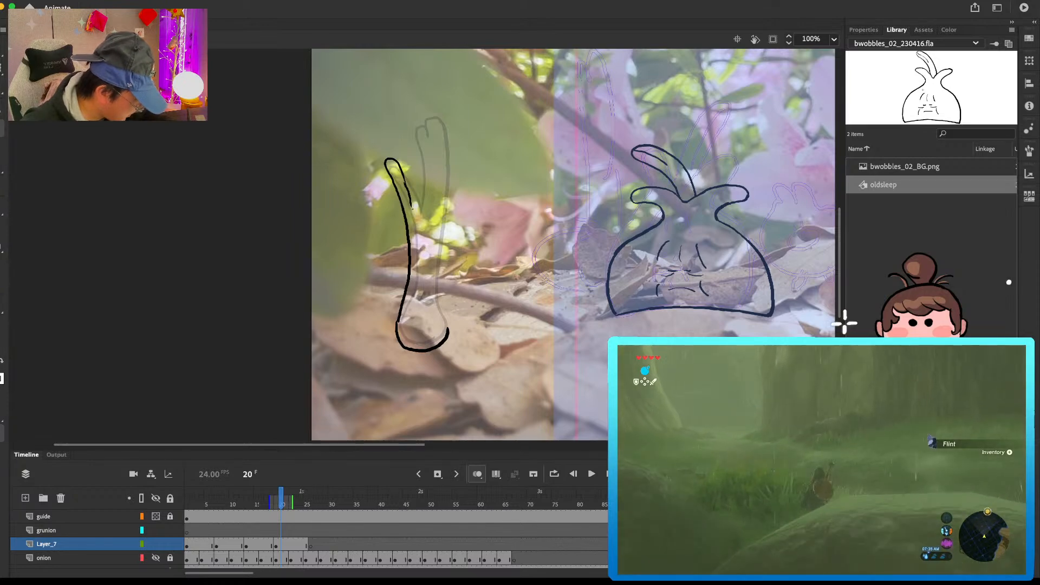
key(super+z)
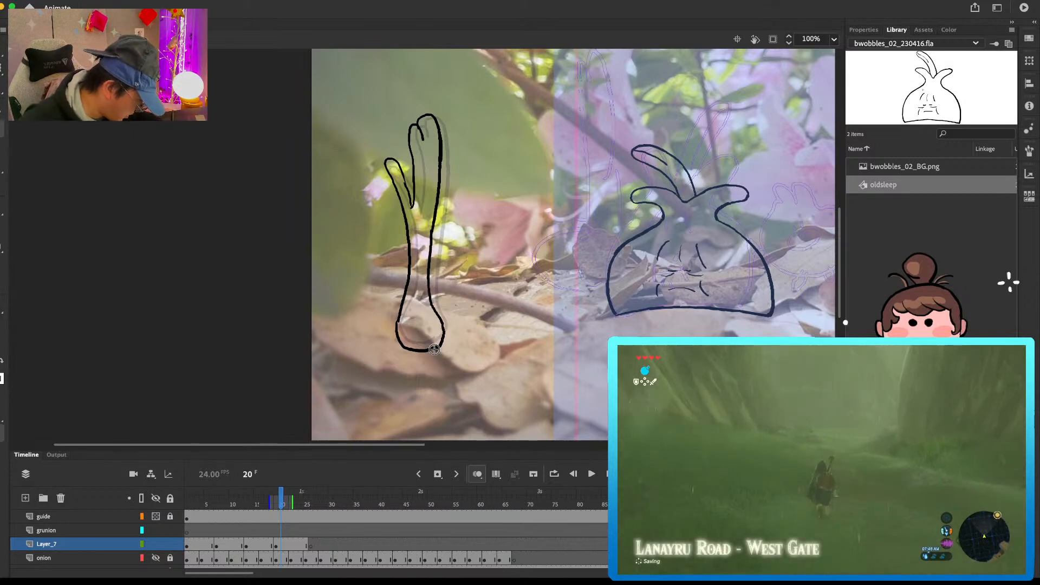
key(comma)
key(period)
key(comma)
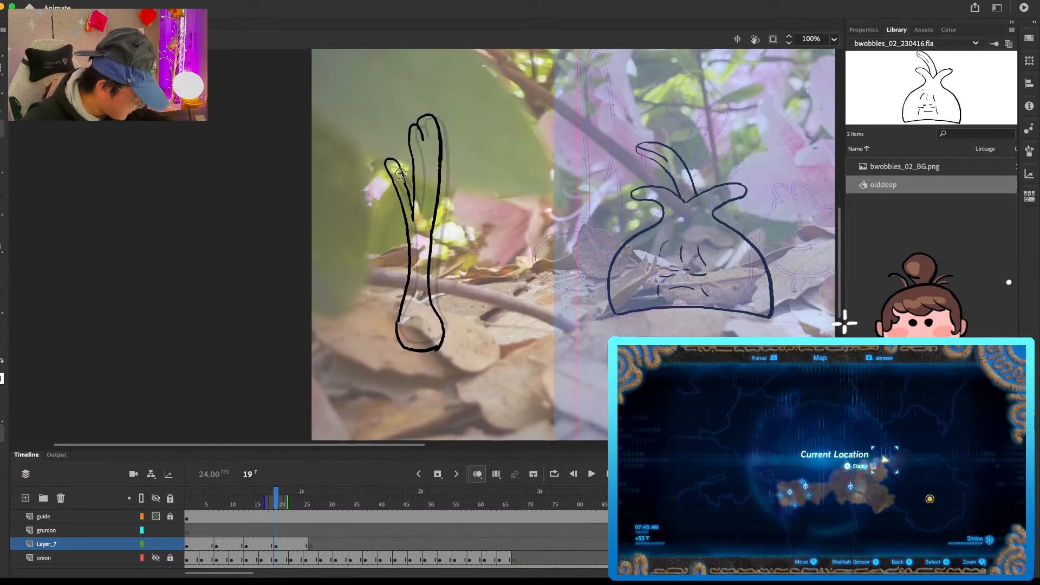
Step: Draw the tall vegetable's left-leaning leaves and stem at frame 7, joining them to the bulb
key(comma)
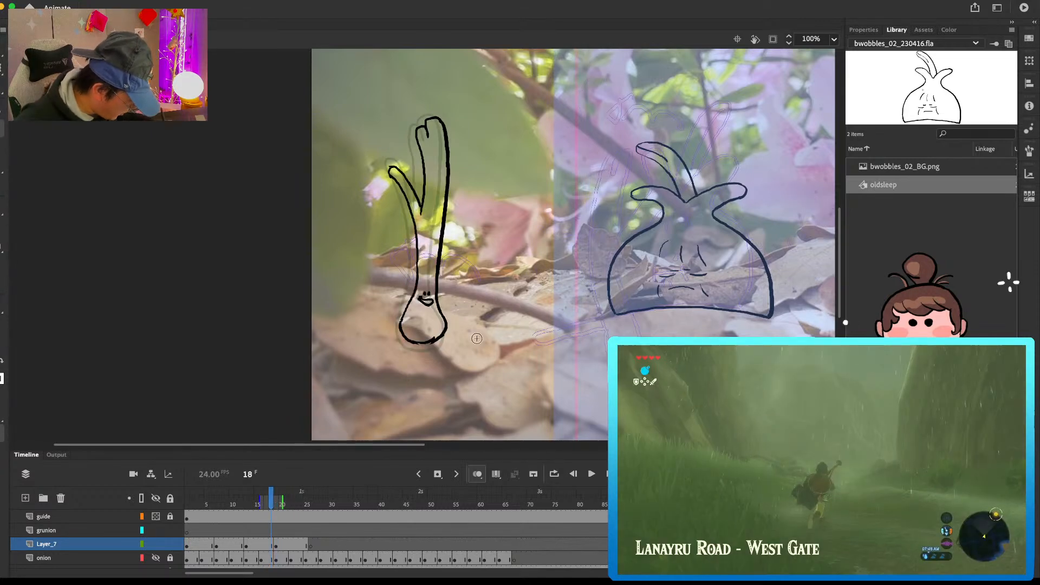
key(comma)
key(comma)
key(comma)
key(comma)
key(comma)
key(comma)
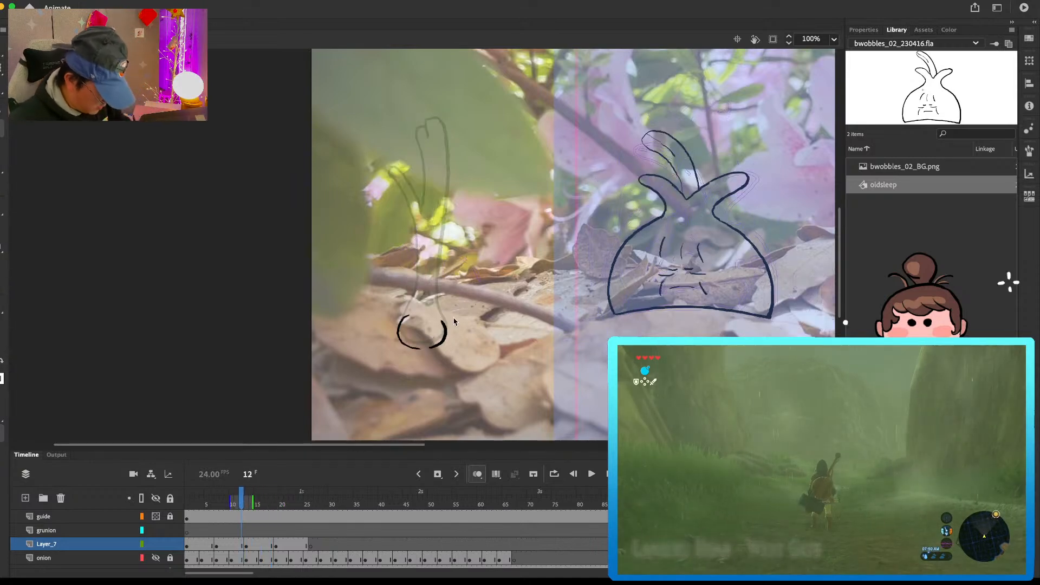
click(212, 546)
key(e)
key(period)
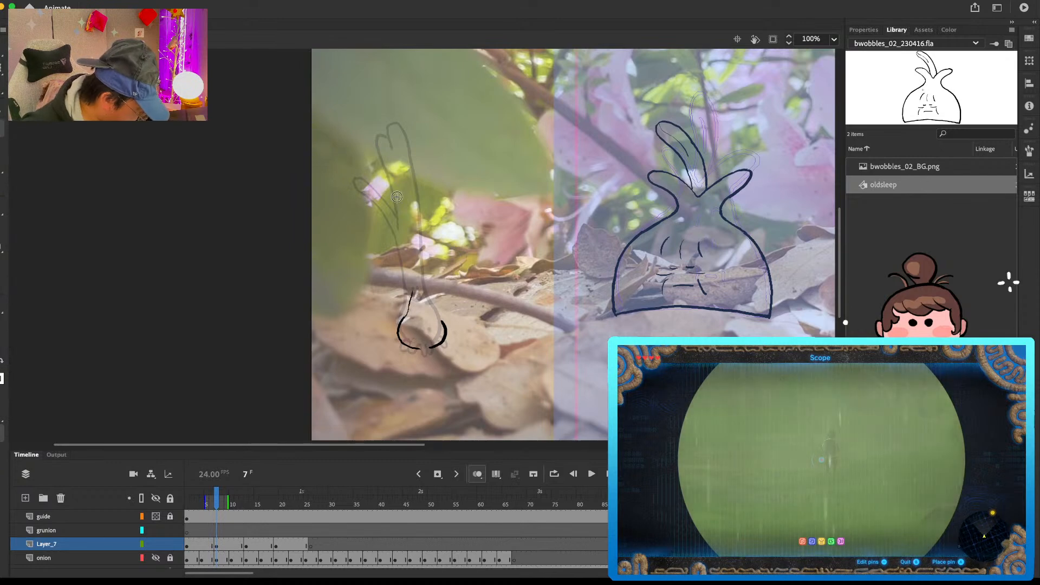
mouse_move(390, 188)
mouse_down()
mouse_move(374, 189)
mouse_move(396, 211)
mouse_move(413, 295)
mouse_up()
mouse_move(392, 190)
mouse_down()
mouse_move(407, 211)
mouse_move(393, 142)
mouse_move(410, 221)
mouse_move(390, 154)
mouse_move(402, 144)
mouse_move(420, 150)
mouse_move(428, 235)
mouse_up()
key(b)
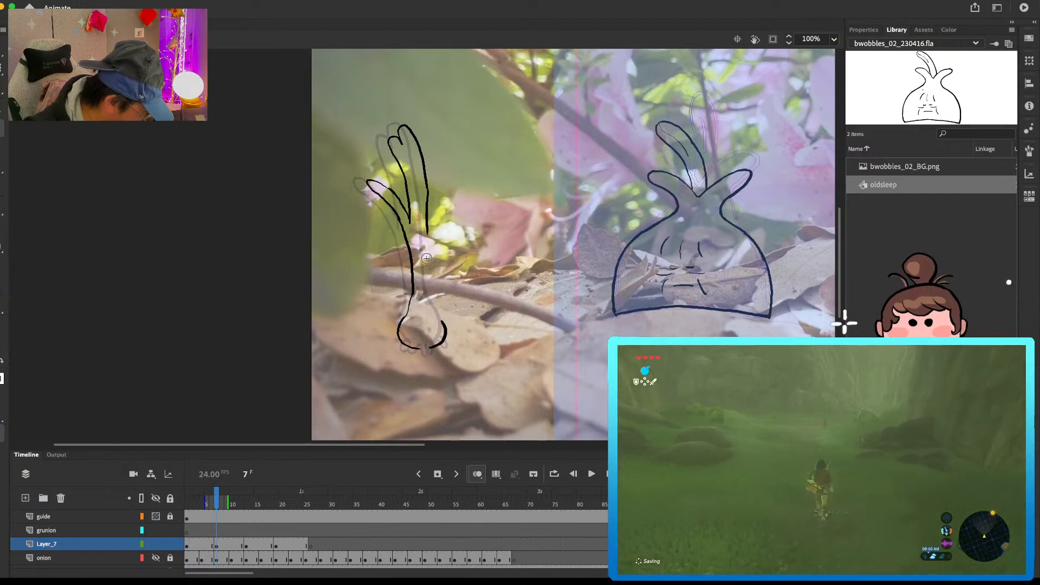
key(super+z)
drag(427, 178, 428, 287)
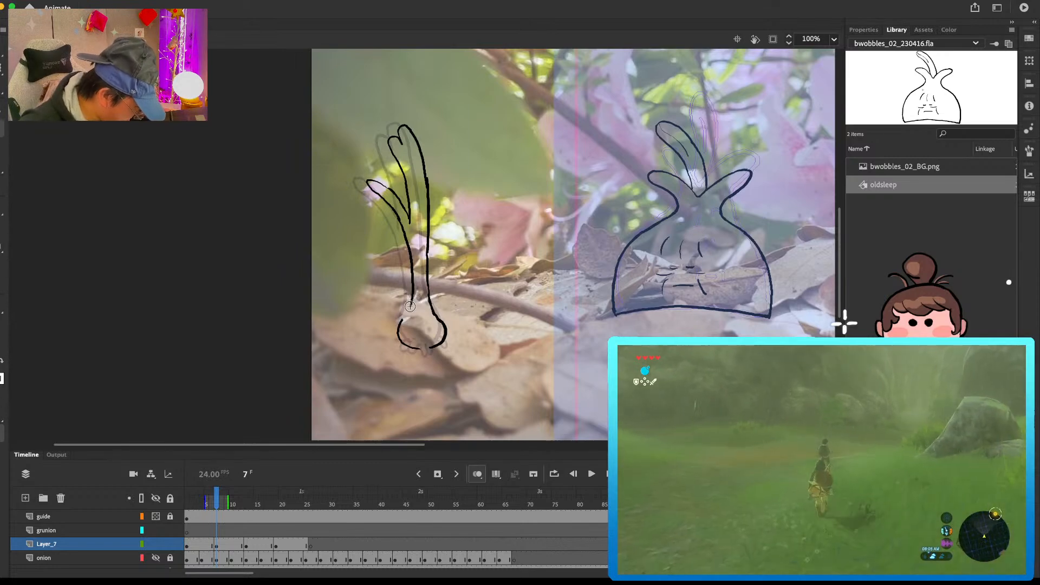
Step: Add the small face and the curly roots under the bulb to the frame 7 pose
key(.)
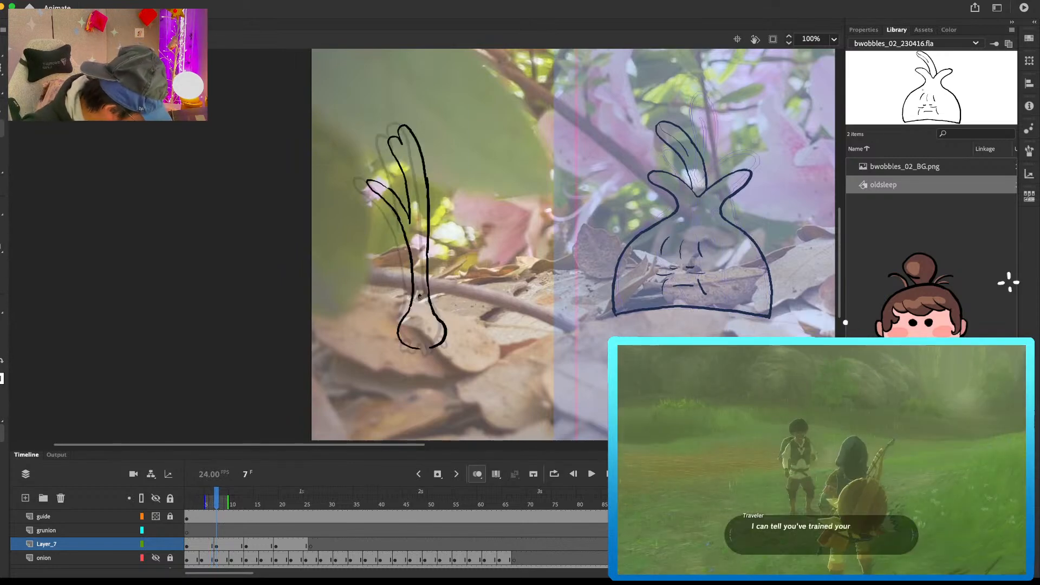
drag(420, 302, 421, 307)
key(.)
key(.)
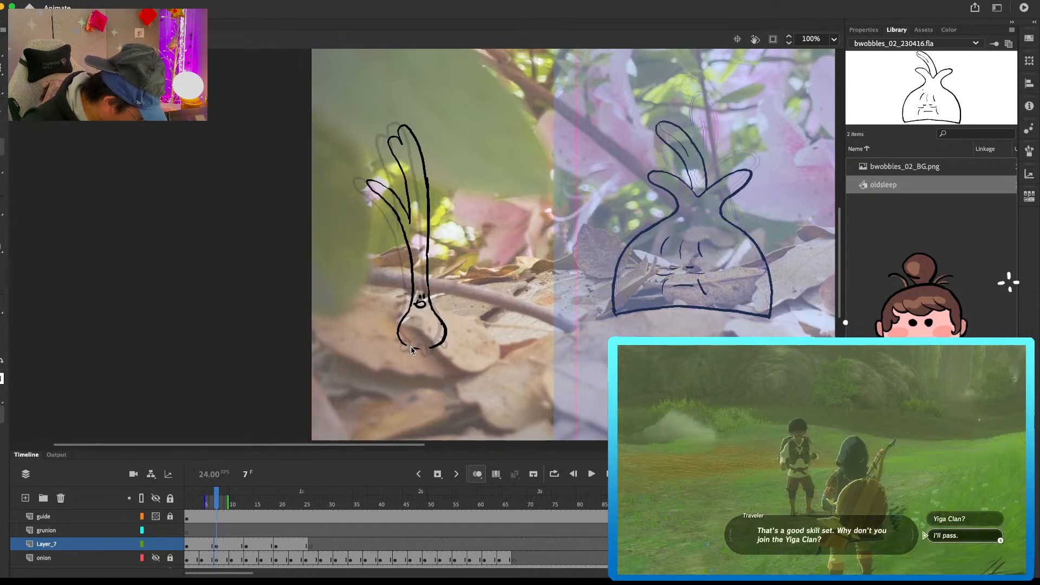
mouse_move(404, 345)
mouse_down()
mouse_move(396, 348)
mouse_move(414, 351)
mouse_up()
key(super+z)
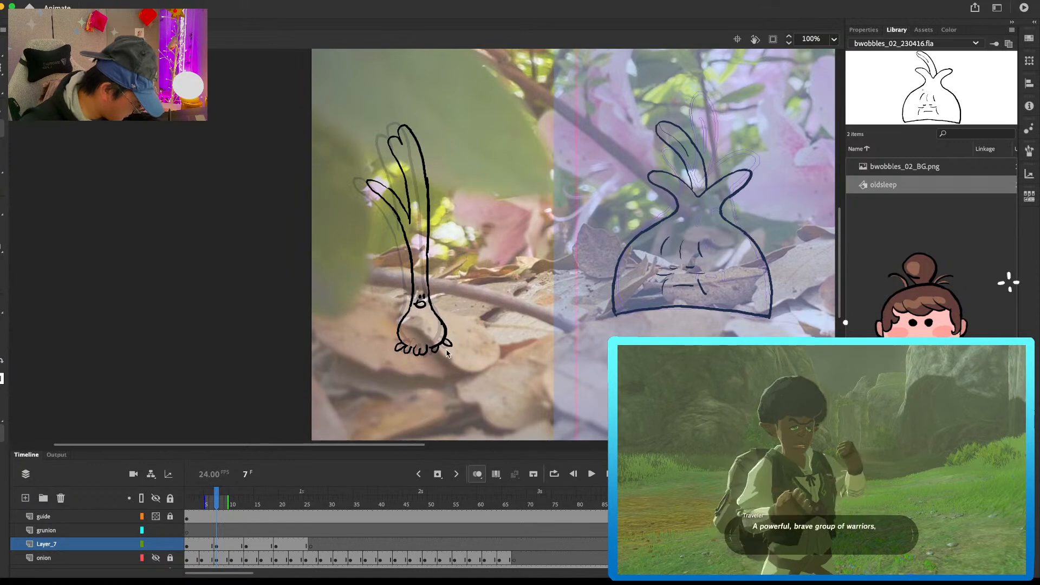
Step: Redraw the outer curly root at the right side of the bulb in the frame 7 pose
key(b)
drag(432, 347, 442, 350)
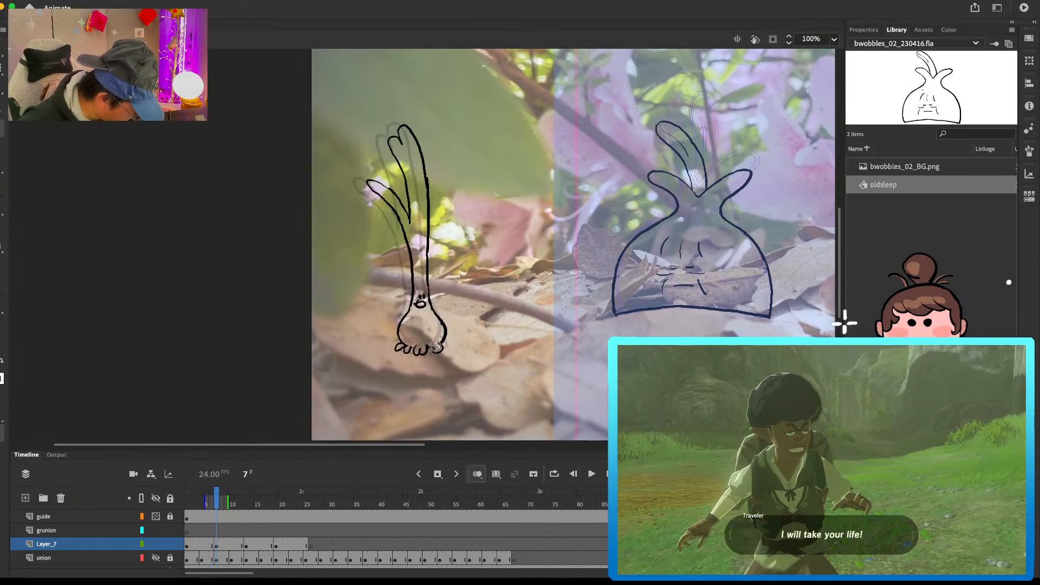
key(period)
key(period)
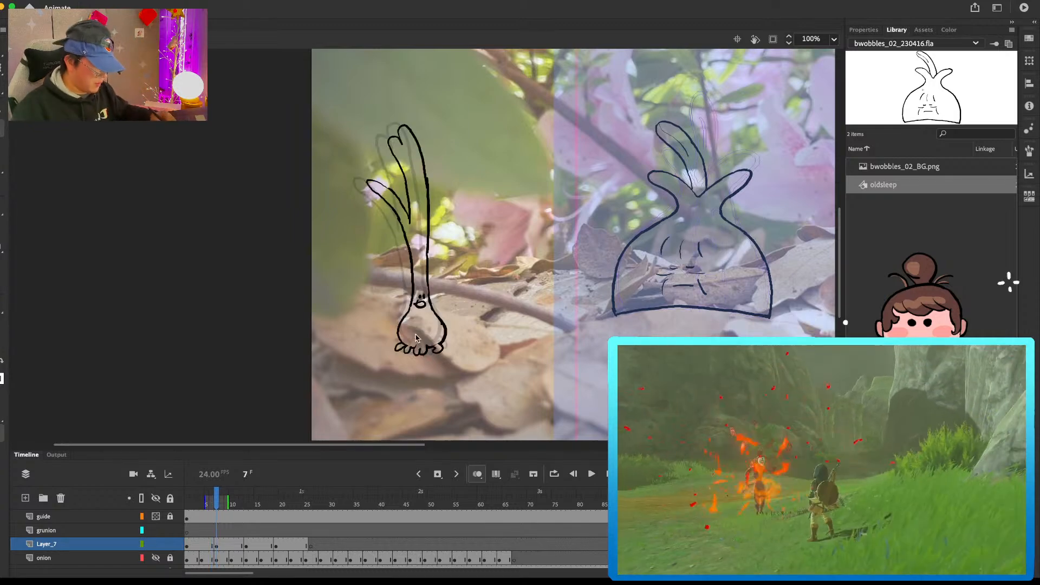
Step: Add the small smiling face and the curly roots under the bulb to the frame 13 pose
key(period)
key(period)
key(period)
key(period)
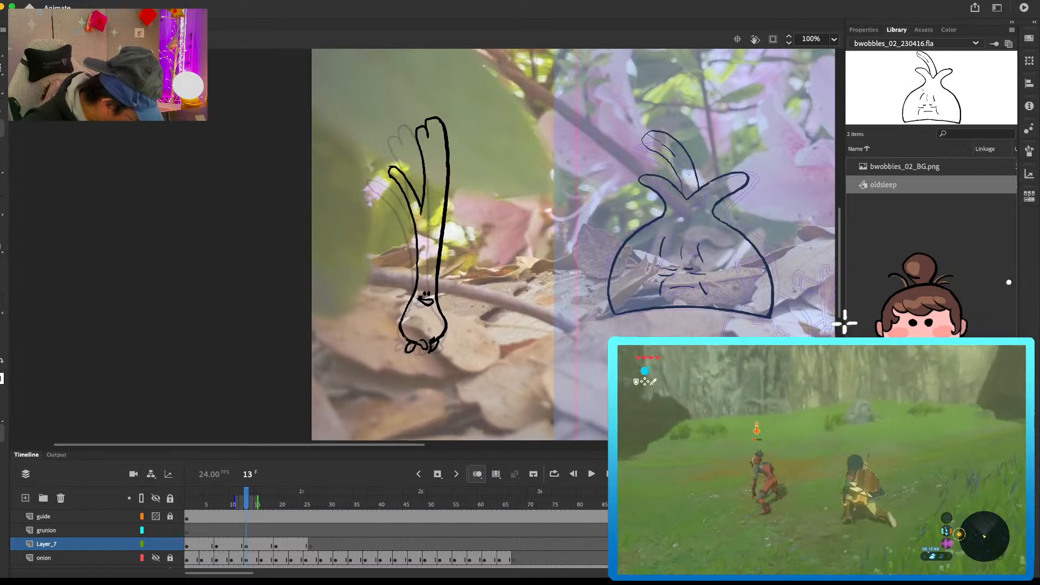
key(comma)
key(period)
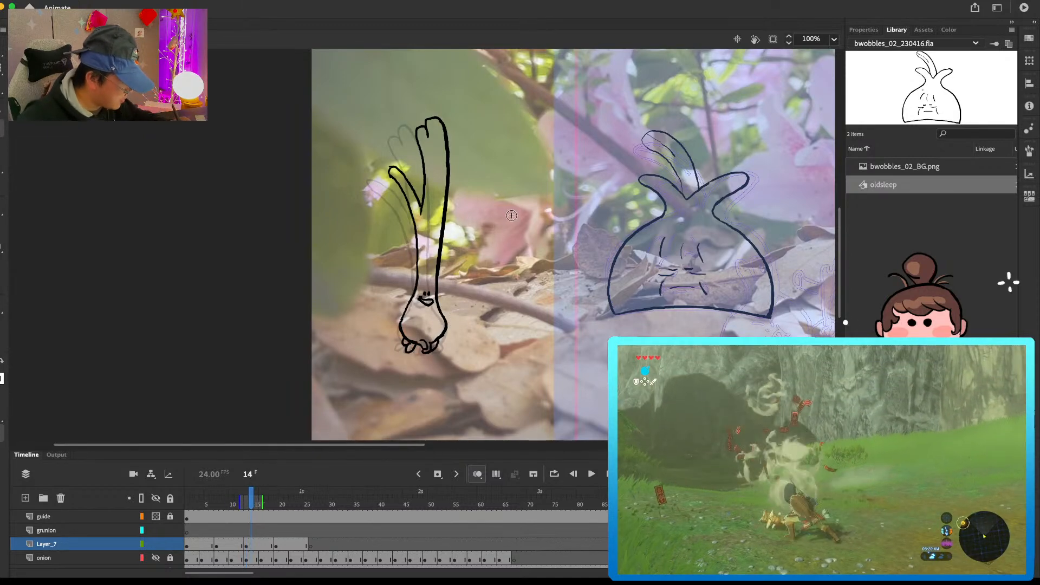
Step: Draw the curly roots and small smiling face on the bulb in the frame 19 pose, checking it against the previous frame
key(period)
key(period)
key(.)
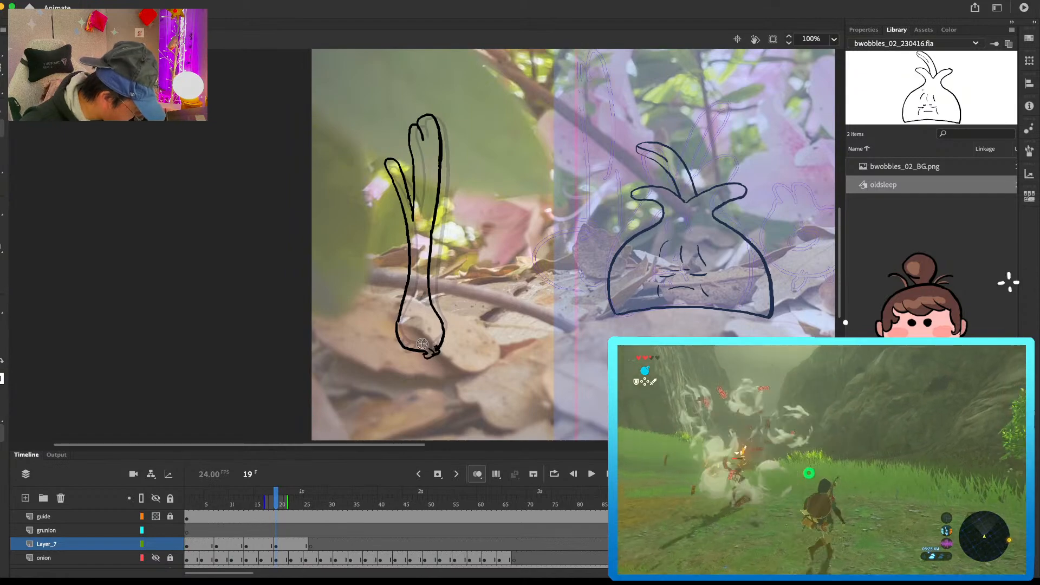
drag(434, 345, 445, 351)
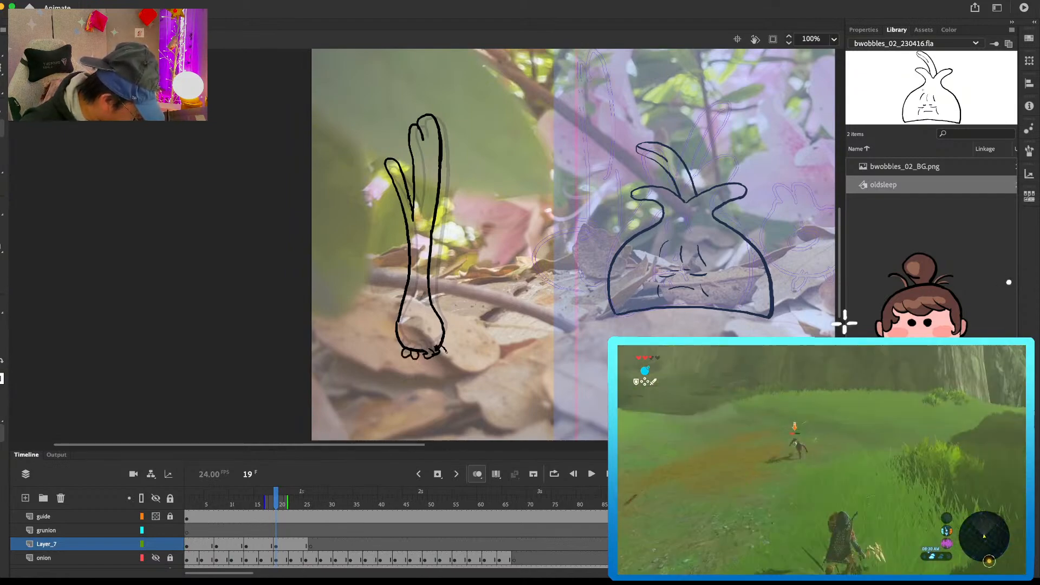
drag(417, 298, 417, 301)
drag(421, 298, 397, 331)
key(e)
key(b)
key(comma)
key(period)
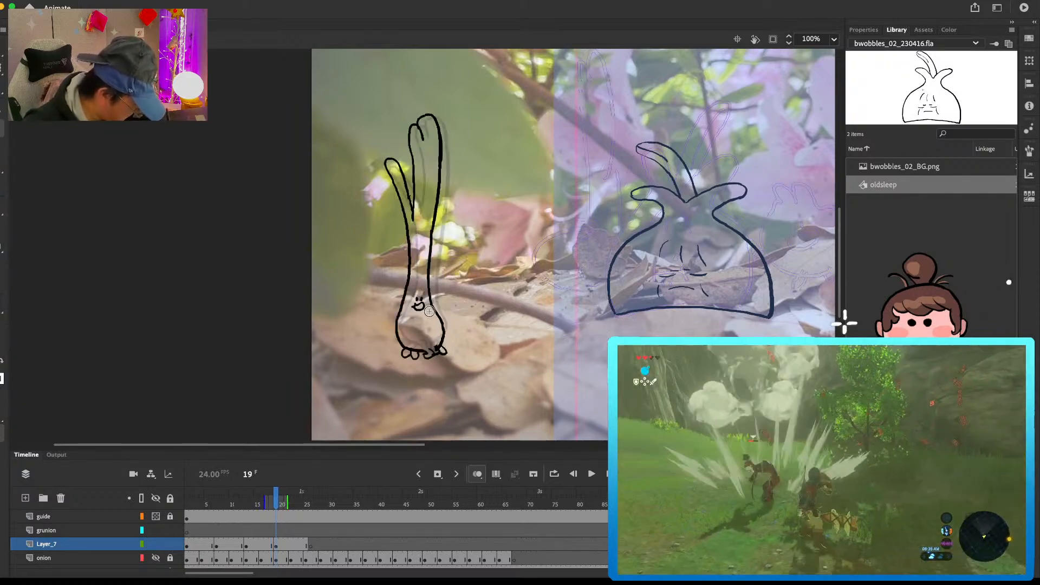
Step: Squash the whole frame 19 drawing slightly in height from both ends and play back the sway
click(277, 544)
key(q)
drag(416, 113, 416, 116)
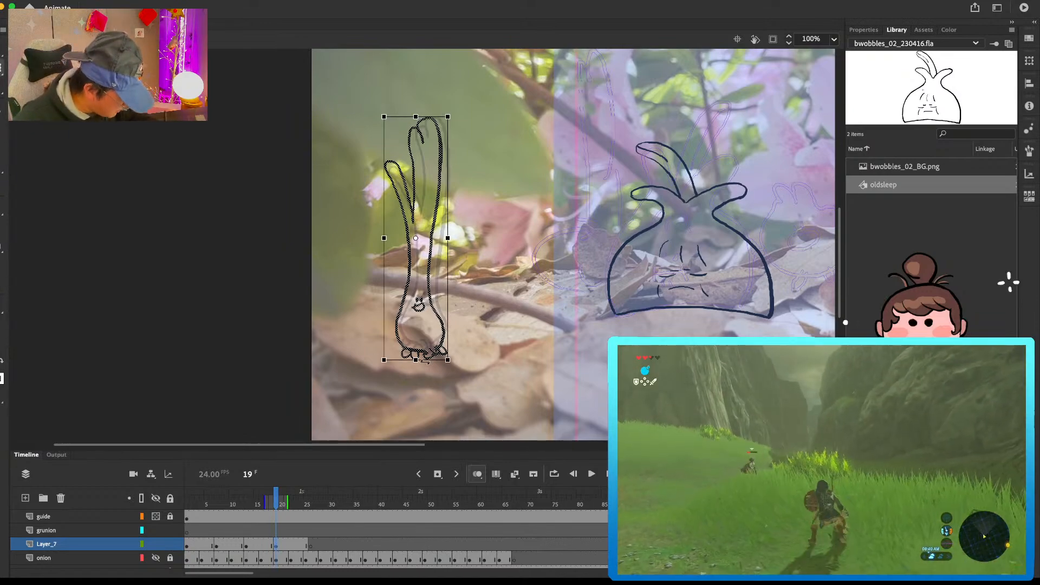
drag(416, 360, 415, 355)
key(b)
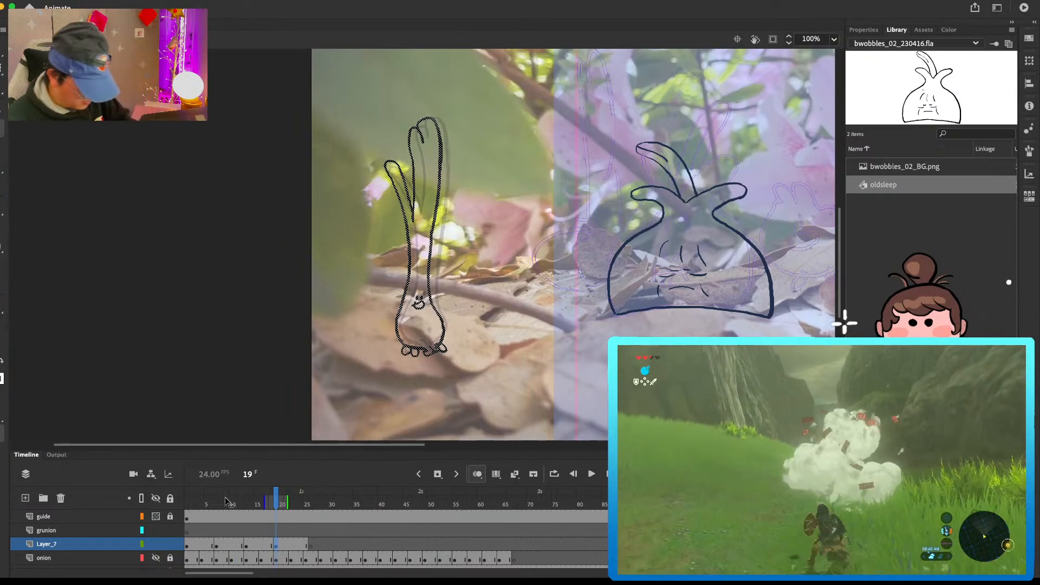
drag(231, 500, 163, 514)
key(Return)
key(Return)
Step: Copy the first left-leaning pose in place to frame 26, end it with a blank keyframe at frame 32, and play back the loop
click(191, 544)
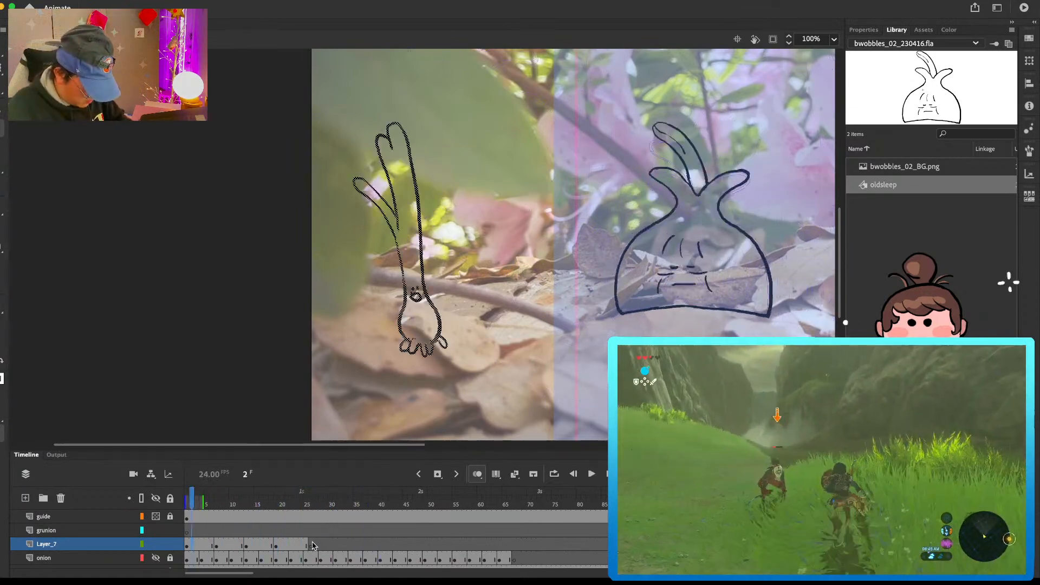
click(312, 544)
key(super+shift+v)
click(341, 544)
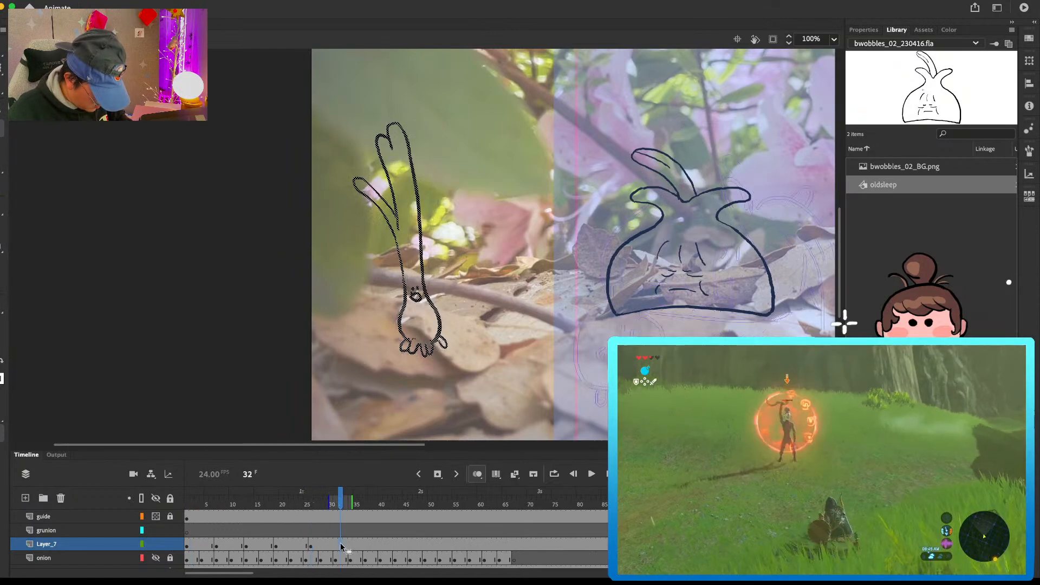
key(F7)
key(Return)
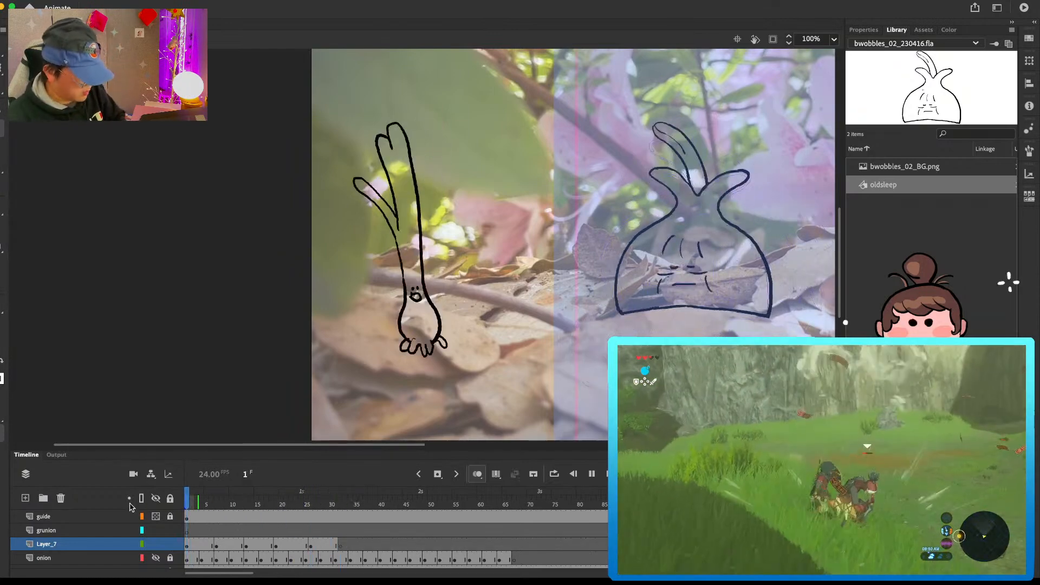
key(Return)
key(Return)
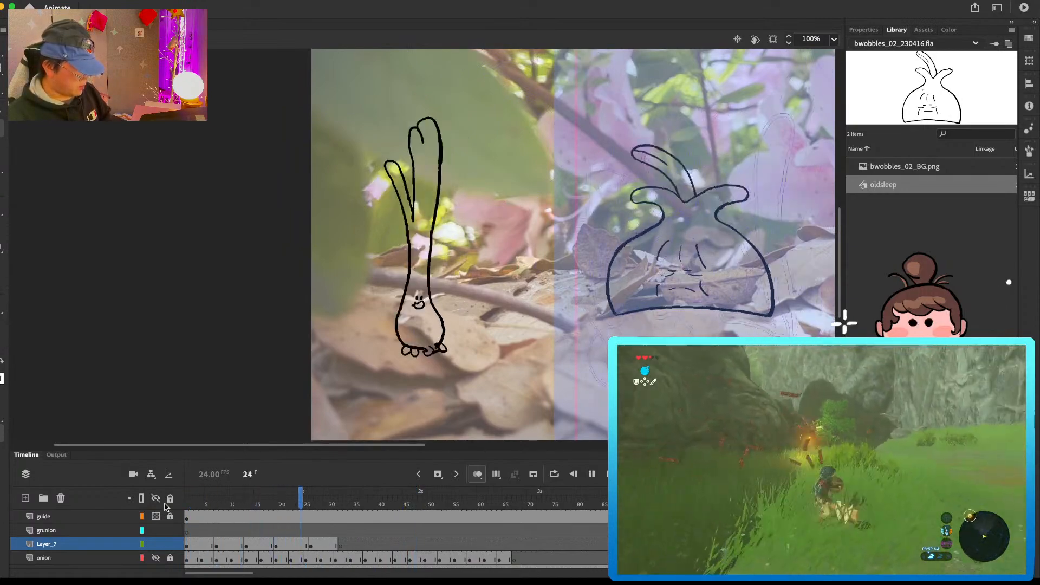
click(206, 506)
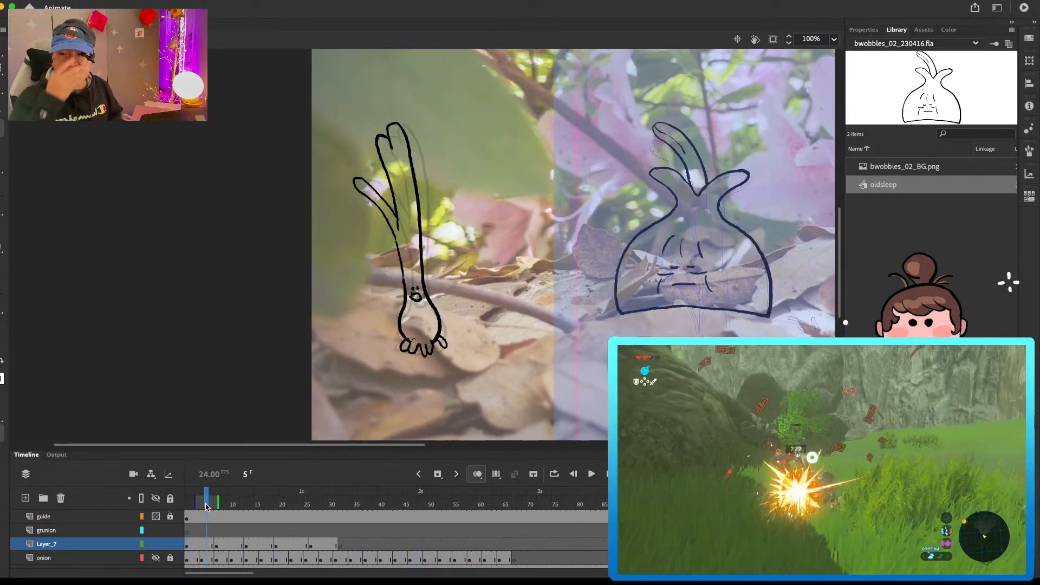
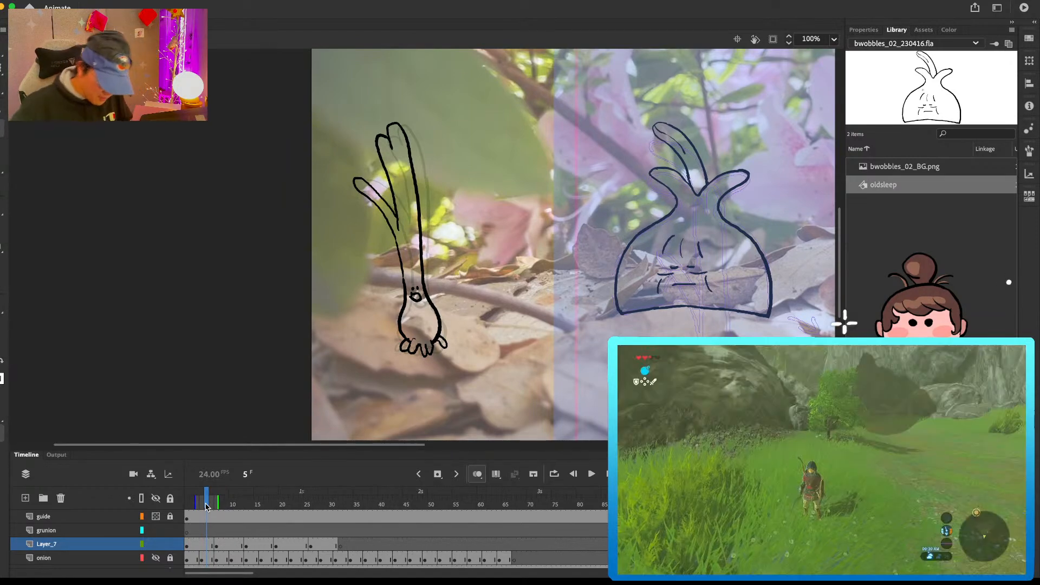
Step: Clear the copied drawing from frame 4 of Layer_7 and redraw the green onion character's bulb and roots there
click(205, 545)
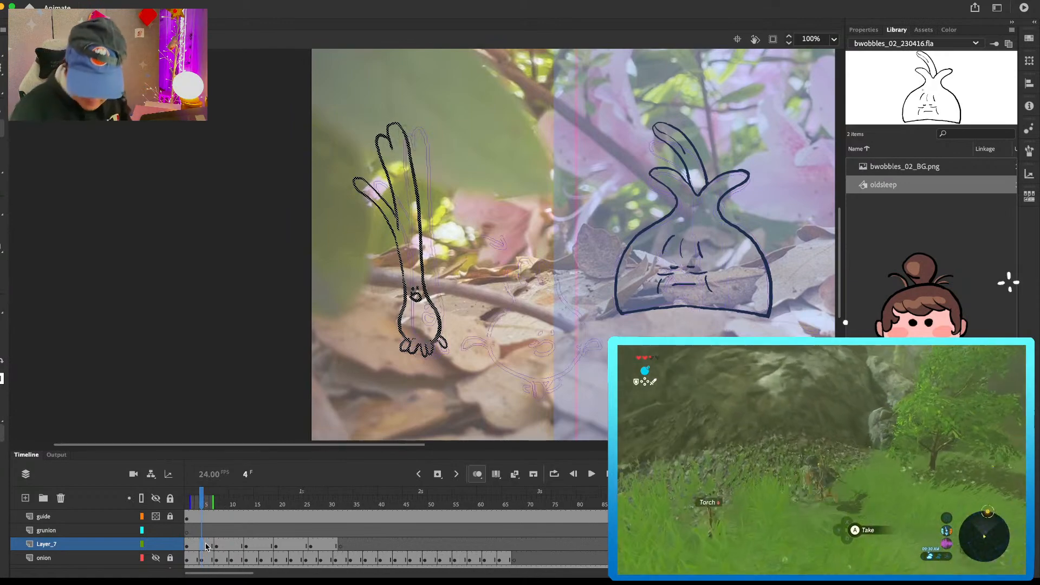
key(Delete)
mouse_move(438, 345)
mouse_down()
mouse_move(445, 353)
mouse_move(445, 341)
mouse_up()
mouse_move(407, 302)
mouse_down()
mouse_move(409, 338)
mouse_move(435, 305)
mouse_move(441, 339)
mouse_move(415, 353)
mouse_up()
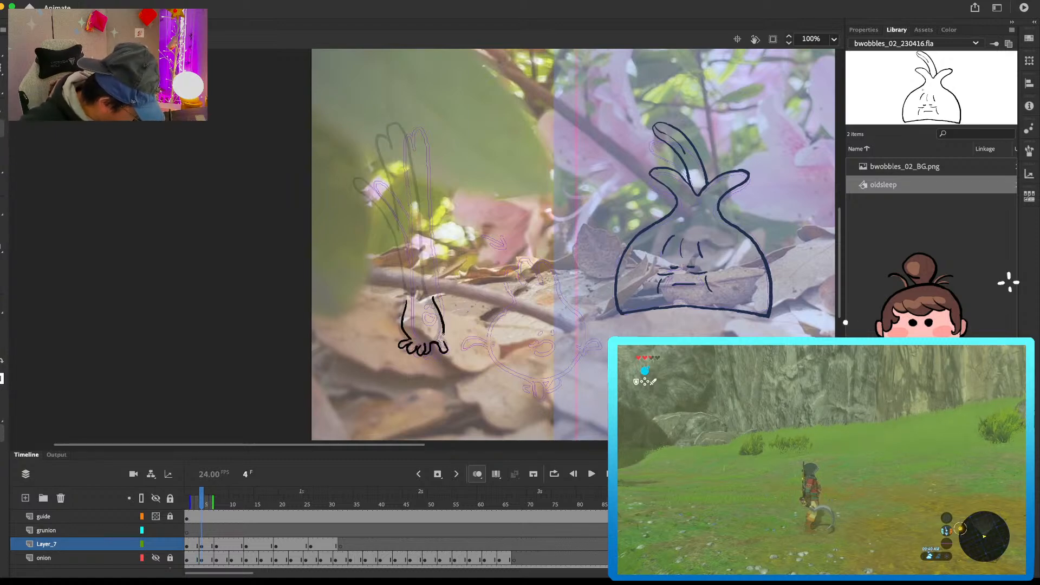
key(comma)
key(period)
Step: Draw the face, side leaf, tall leaves and stalk of the green onion character in frame 4
mouse_move(373, 182)
mouse_down()
mouse_move(366, 191)
mouse_move(399, 241)
mouse_move(394, 229)
mouse_up()
key(e)
key(b)
drag(407, 282, 409, 307)
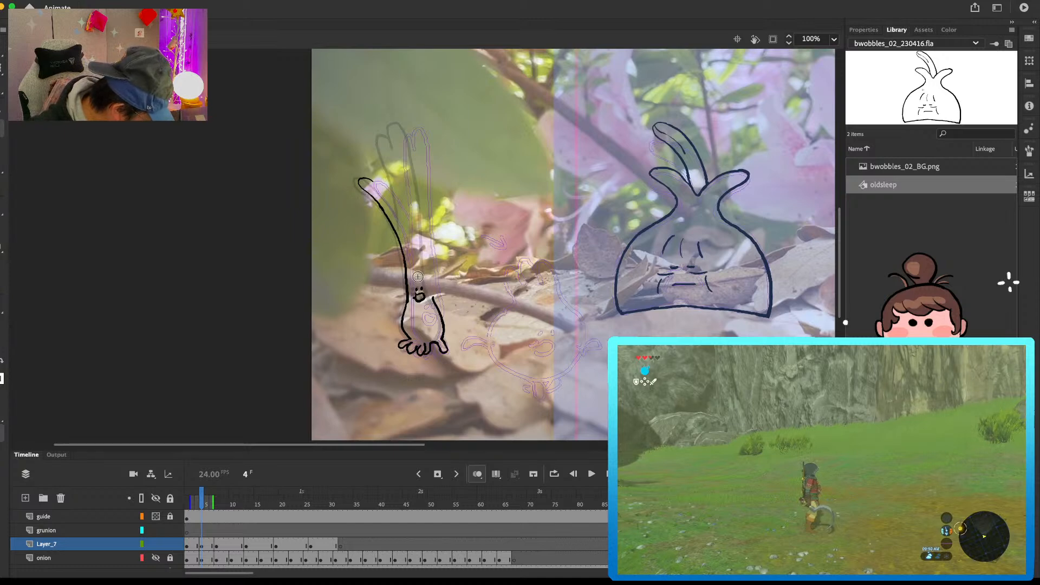
drag(433, 298, 425, 259)
mouse_move(372, 181)
mouse_down()
mouse_move(402, 230)
mouse_move(379, 138)
mouse_move(394, 145)
mouse_move(398, 125)
mouse_move(410, 135)
mouse_move(424, 256)
mouse_up()
key(e)
key(.)
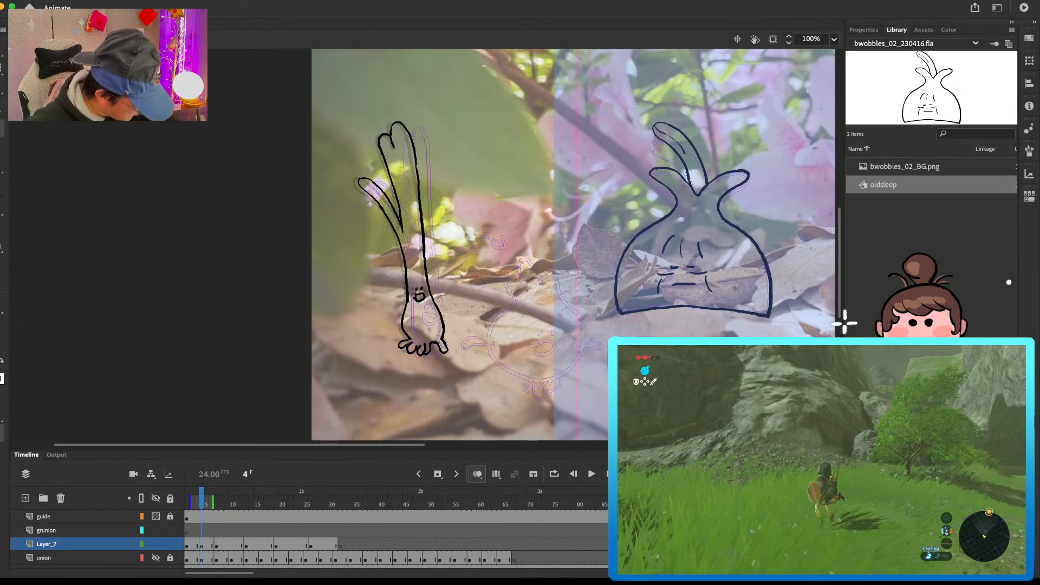
Step: Compare frame 4 with the following drawings and touch up the stalk's outer edge in frame 7 with the Eraser
key(.)
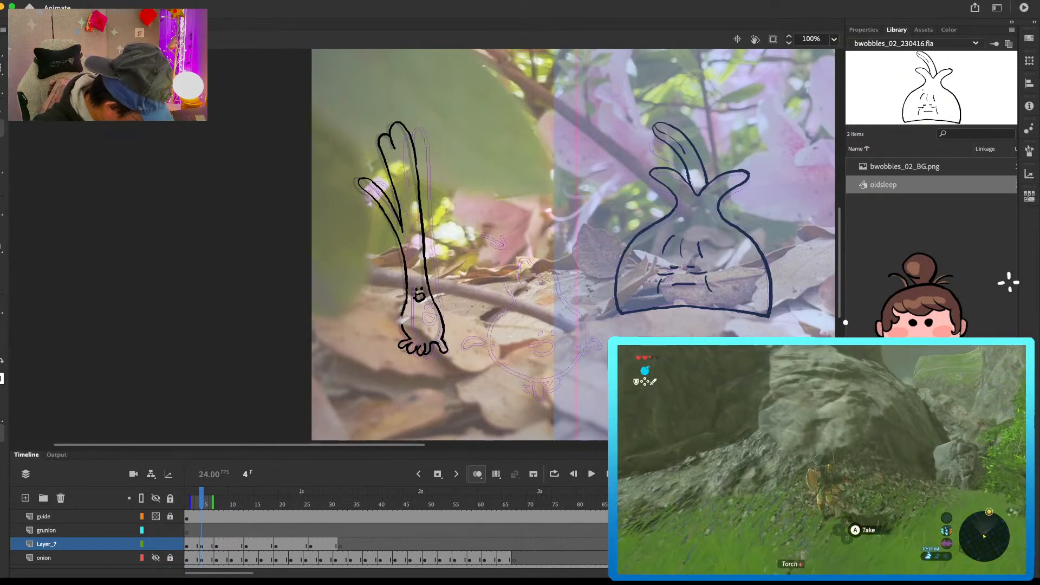
key(.)
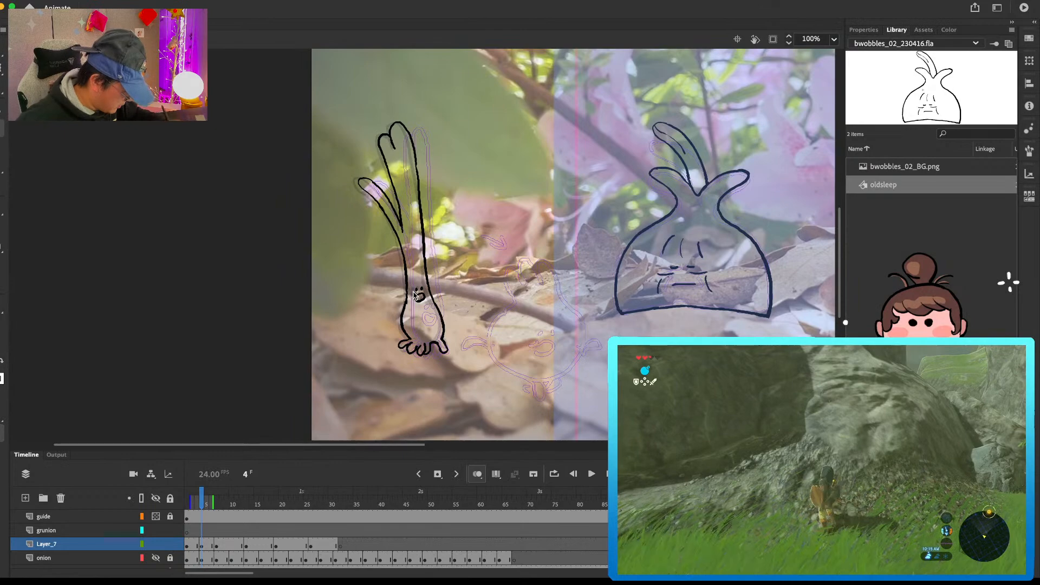
key(.)
key(.)
key(.)
key(.)
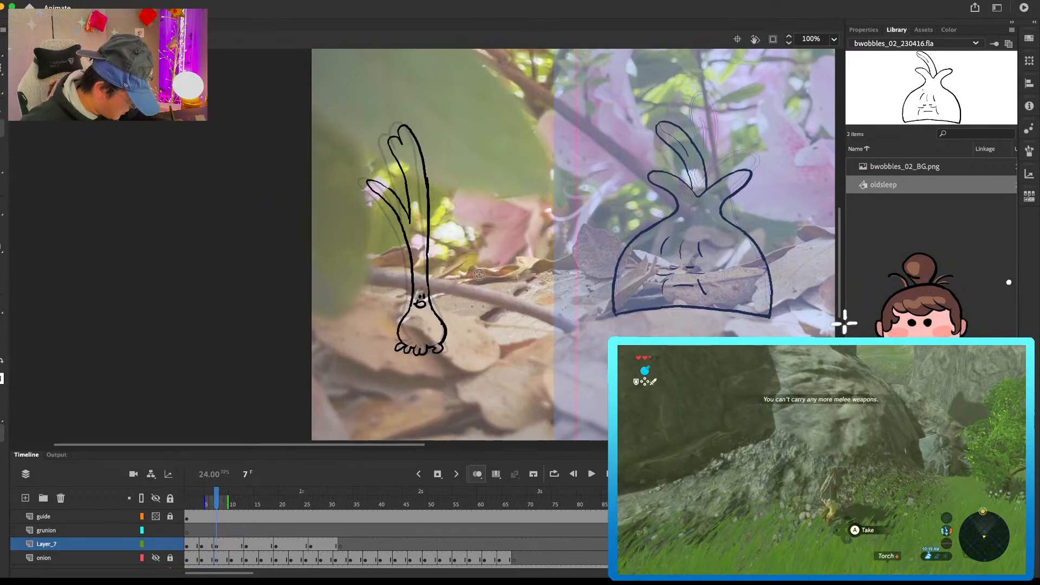
key(.)
key(e)
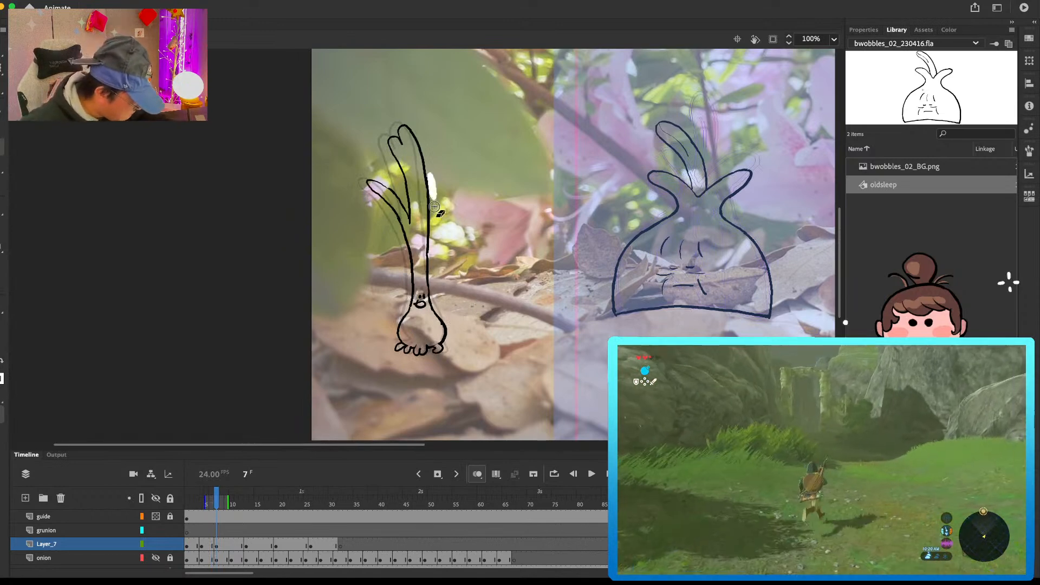
drag(435, 202, 436, 211)
Step: Clear the copied drawing from frame 10 of Layer_7 and draw the character's face and one side of the bulb
click(232, 546)
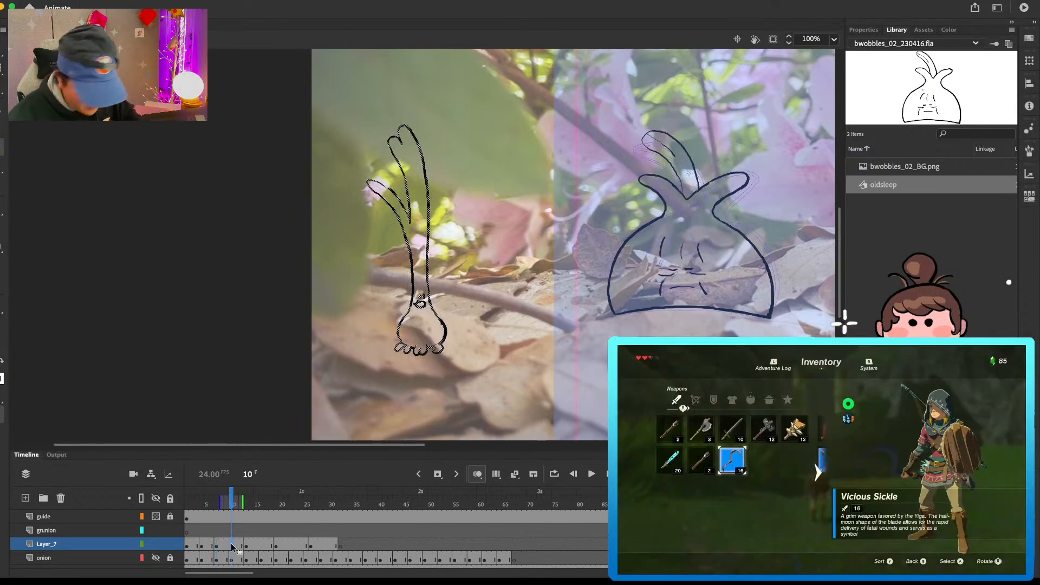
key(Delete)
drag(422, 296, 417, 307)
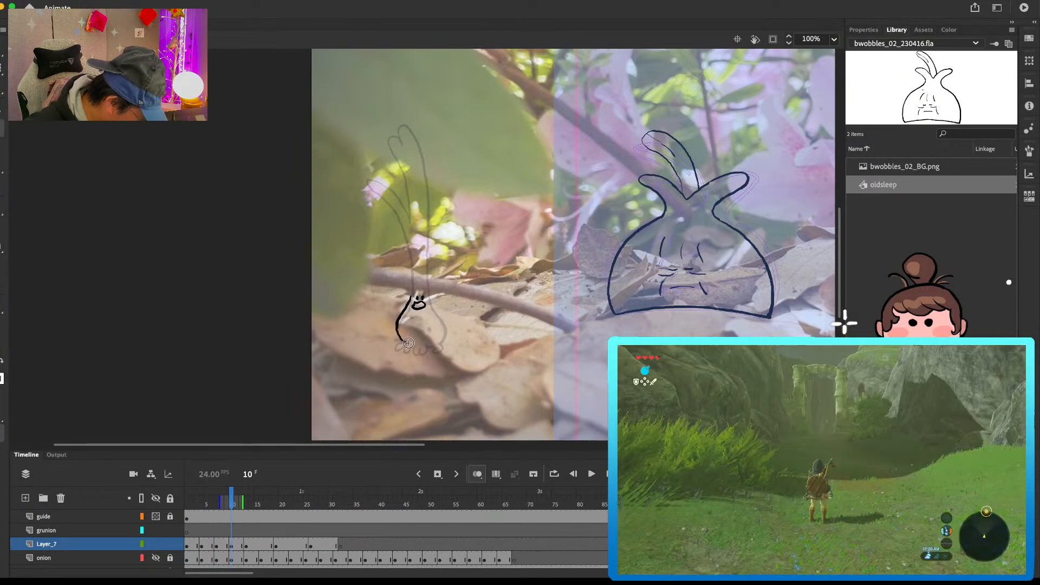
key(comma)
key(period)
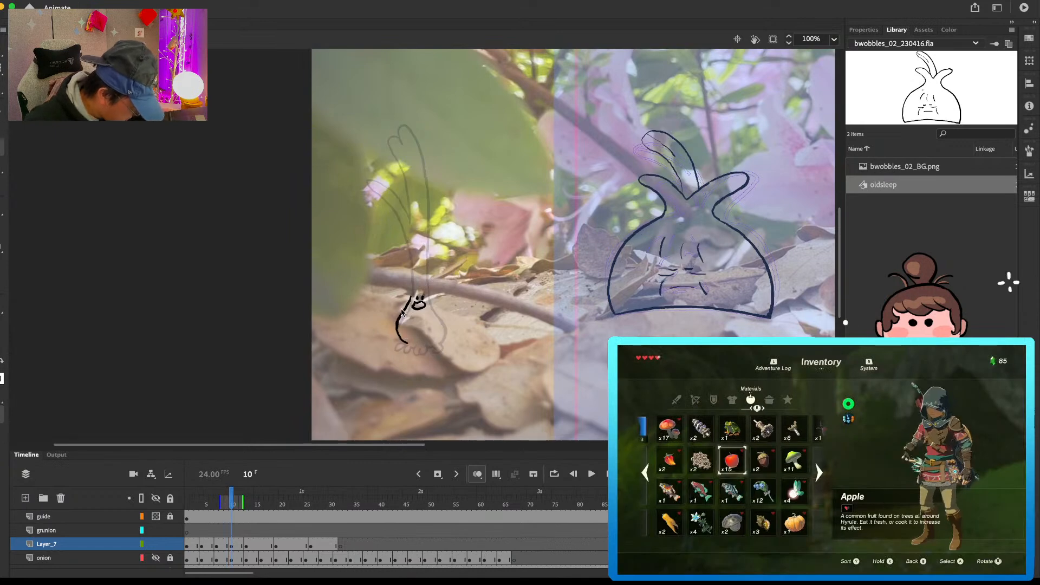
key(super+z)
drag(408, 311, 406, 343)
Step: Flip through frames 1 to 10 to examine how the character's bulb and roots move between drawings
key(comma)
key(comma)
key(comma)
key(comma)
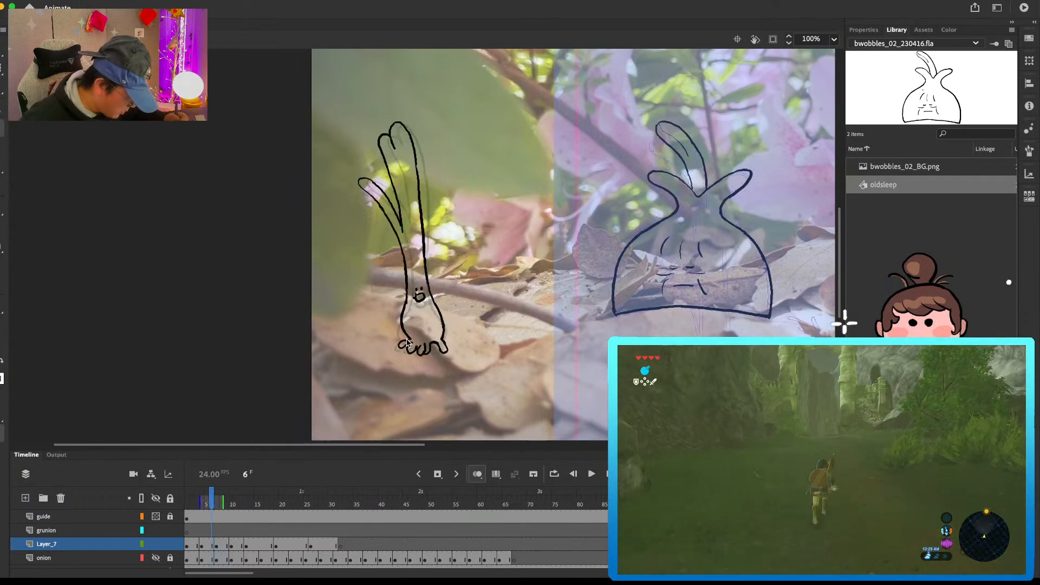
key(period)
key(period)
key(period)
key(period)
key(comma)
key(comma)
key(comma)
key(comma)
key(comma)
key(comma)
key(comma)
key(comma)
key(comma)
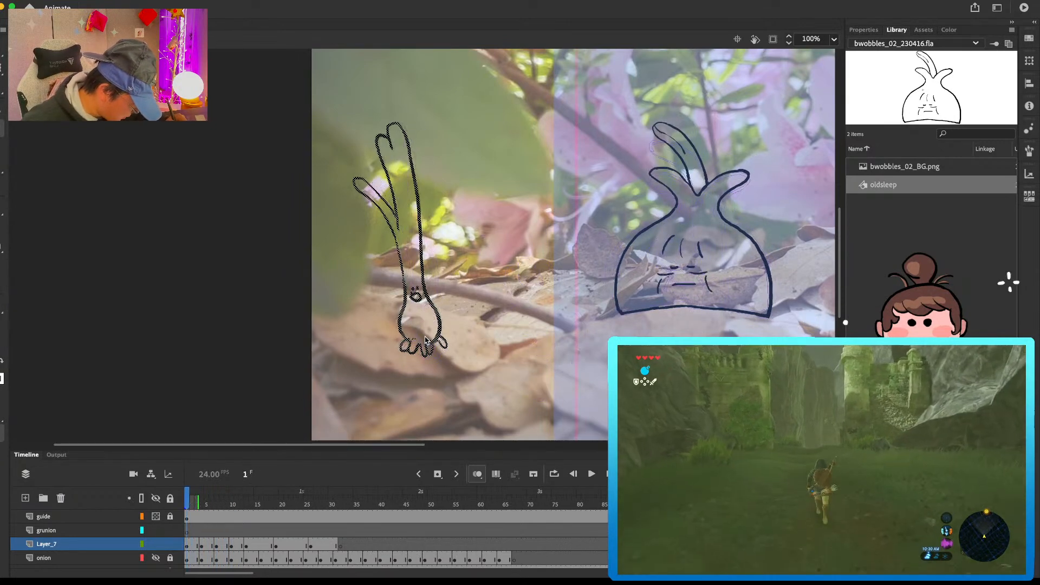
key(period)
key(period)
key(period)
key(period)
key(period)
key(period)
key(period)
key(period)
key(period)
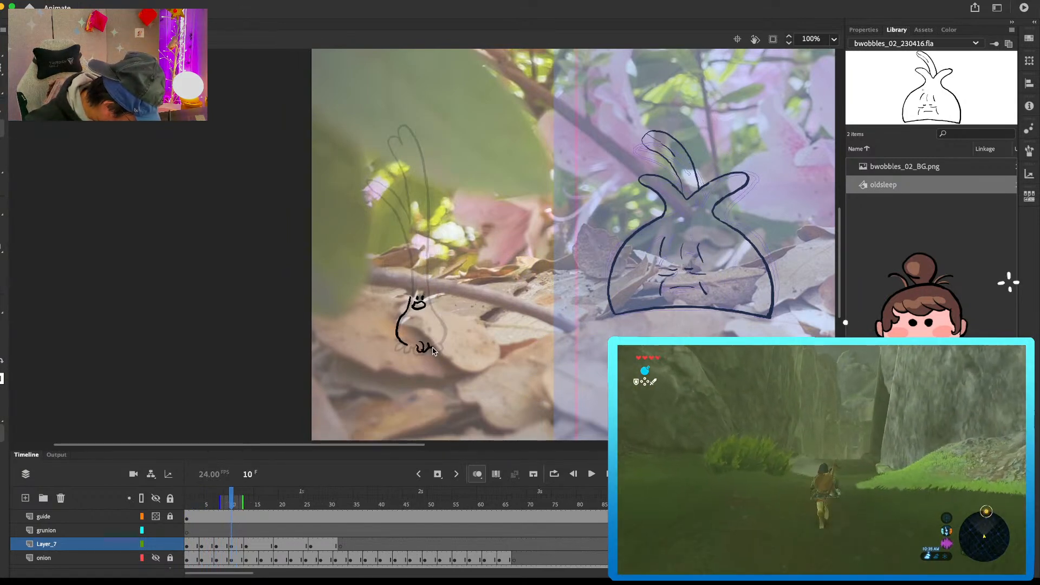
Step: Draw the remaining roots and the other side of the bulb in frame 10
drag(441, 348, 445, 339)
drag(432, 303, 444, 336)
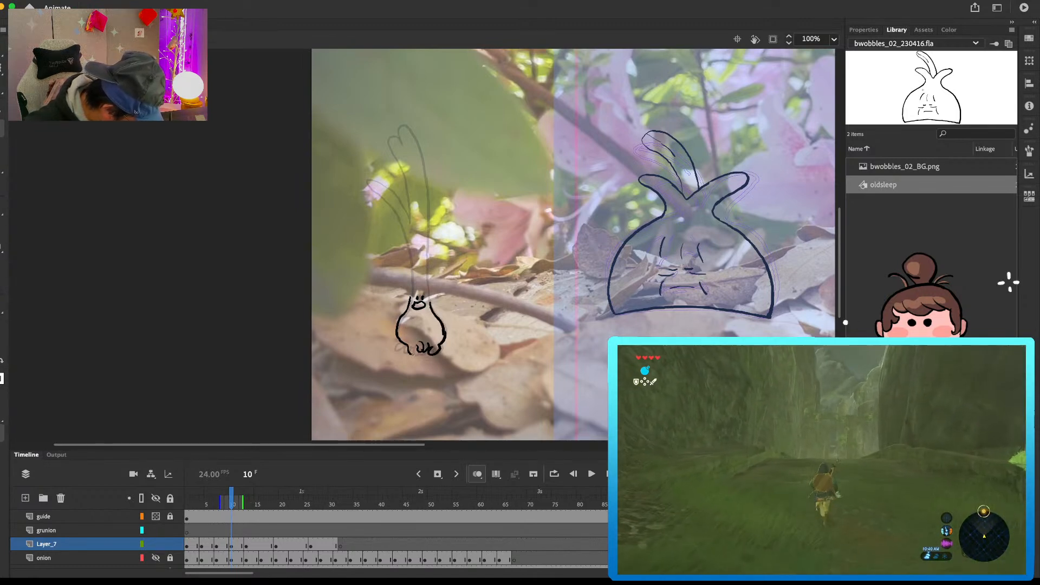
key(super+z)
drag(405, 347, 417, 348)
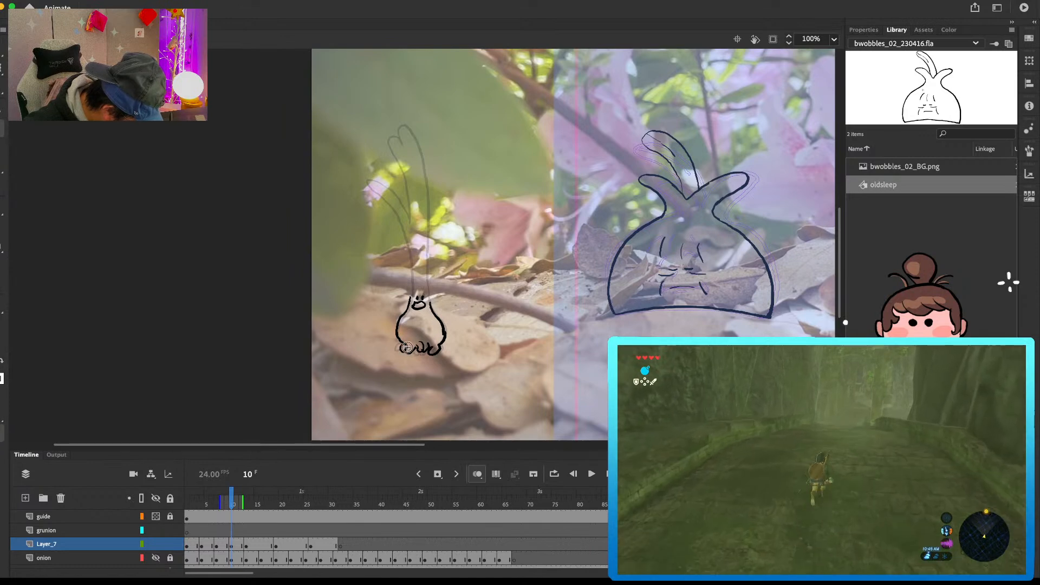
key(period)
key(comma)
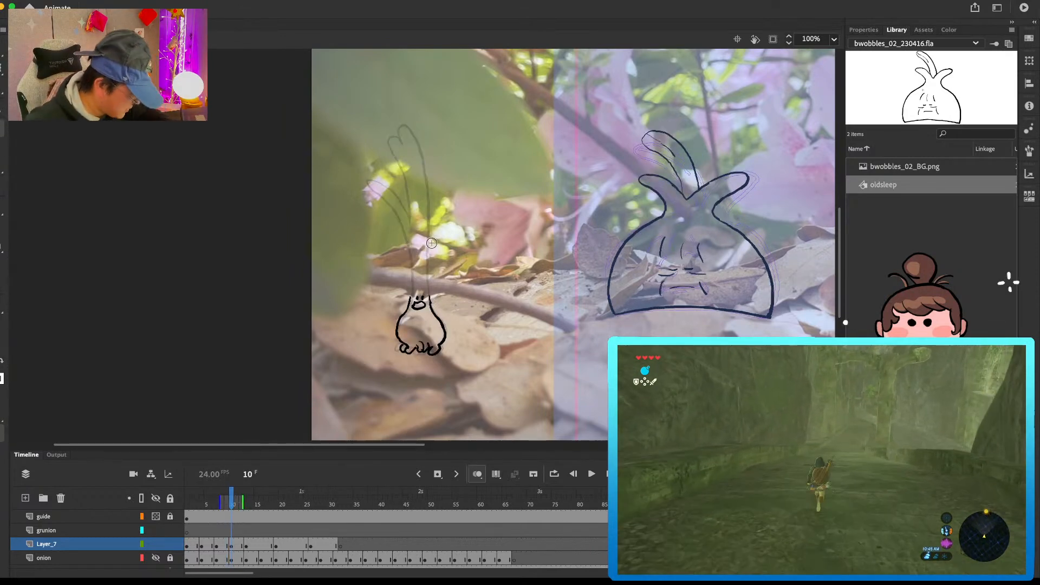
Step: Draw the stalk, side leaf and tall leaves in frame 10, using the neighbouring frames as reference
drag(413, 292, 412, 242)
key(comma)
key(comma)
key(comma)
key(comma)
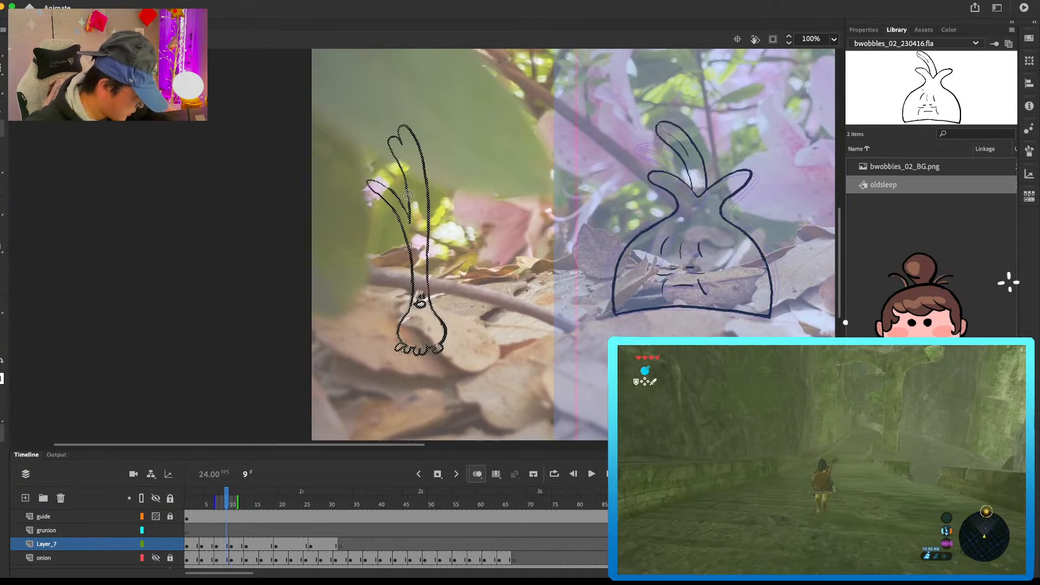
key(period)
key(period)
key(period)
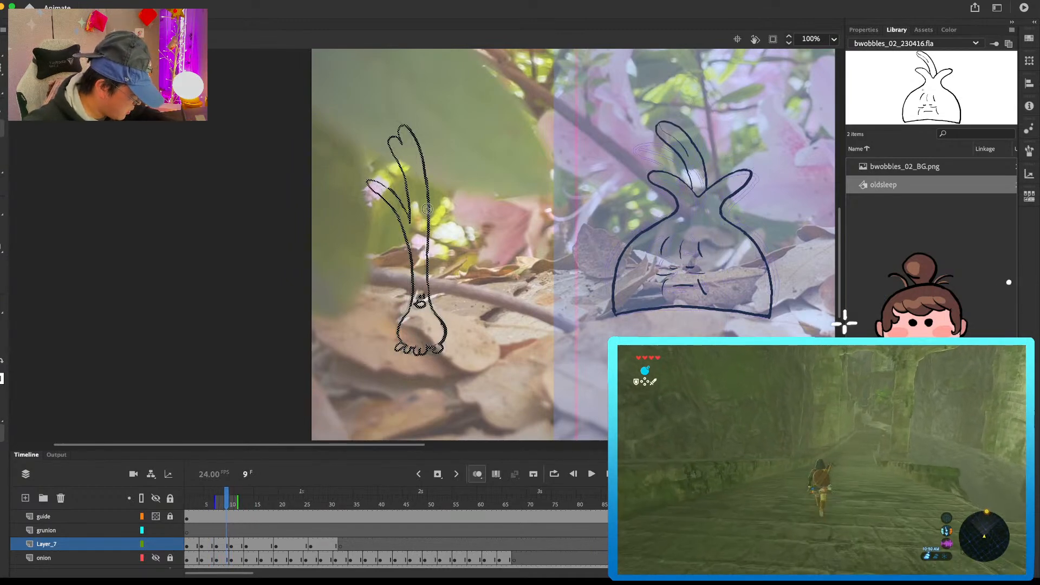
key(period)
mouse_move(416, 225)
mouse_down()
mouse_move(381, 180)
mouse_move(412, 255)
mouse_move(419, 217)
mouse_move(399, 136)
mouse_move(432, 201)
mouse_move(431, 307)
mouse_up()
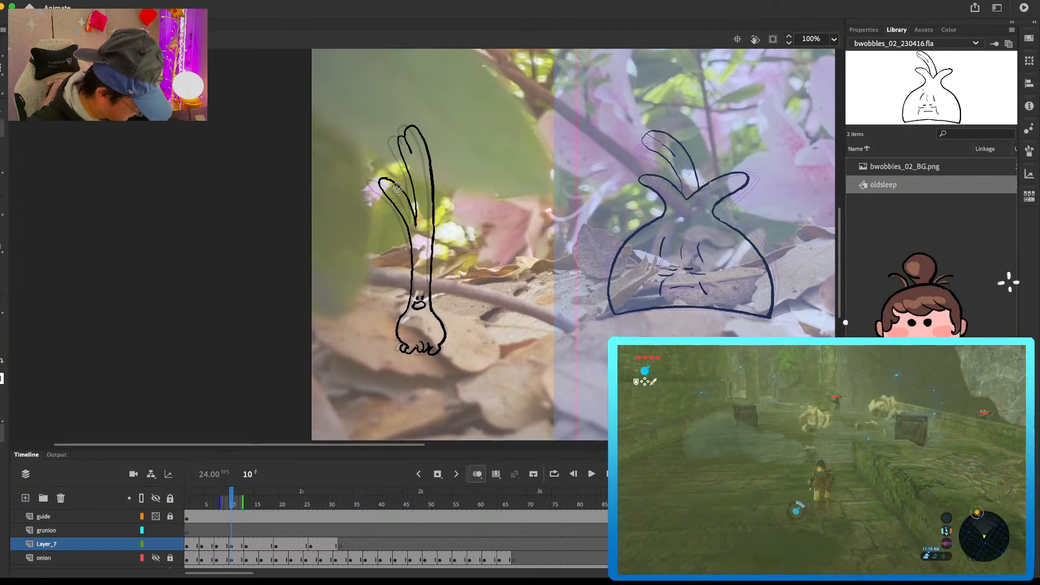
Step: Clear the copied drawing from frame 16 of Layer_7 and play back the opening frames of the animation
click(260, 545)
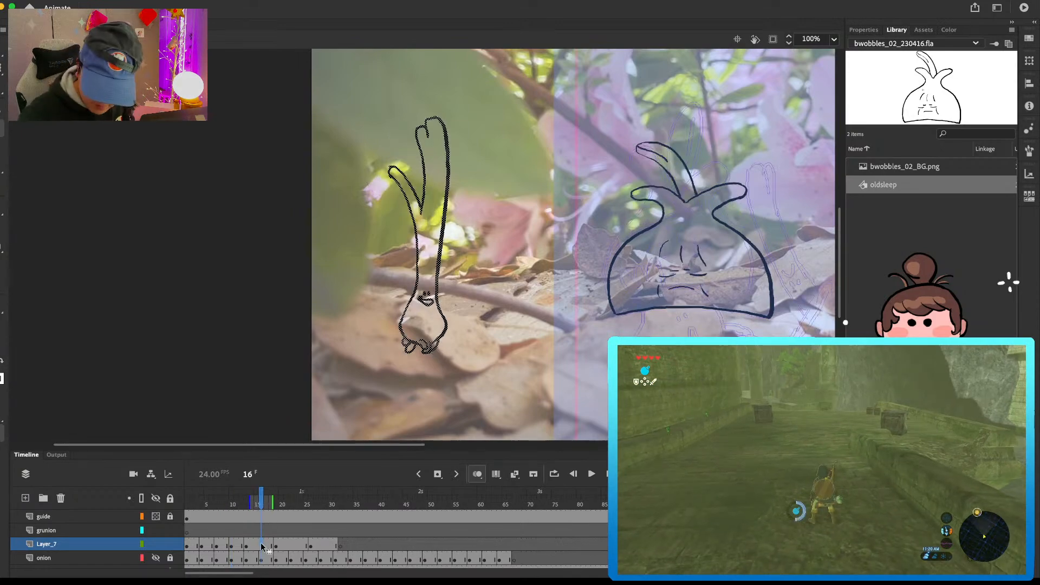
key(Delete)
drag(261, 503, 208, 523)
key(Return)
key(Return)
click(197, 503)
key(Return)
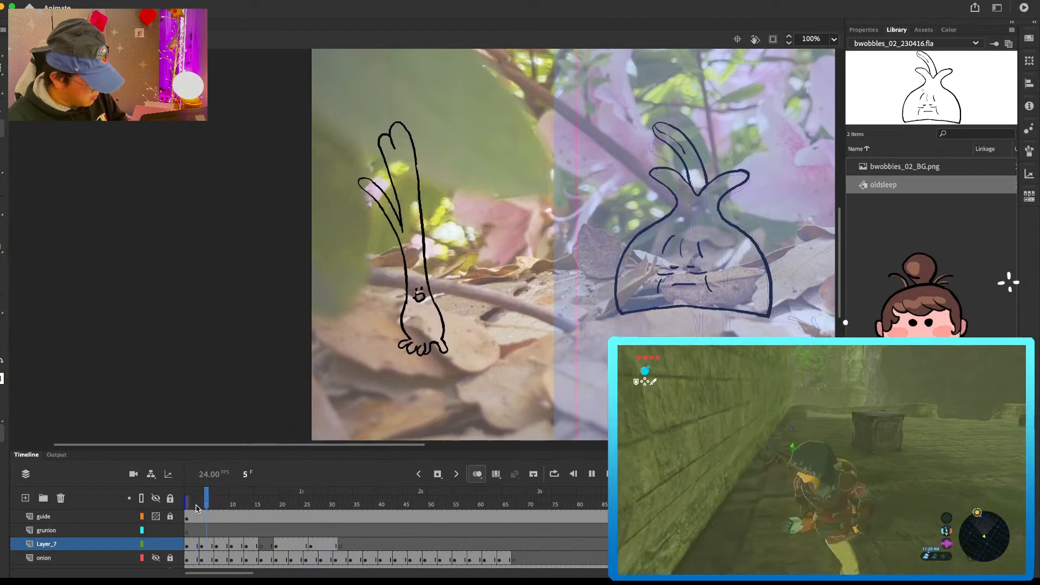
click(195, 500)
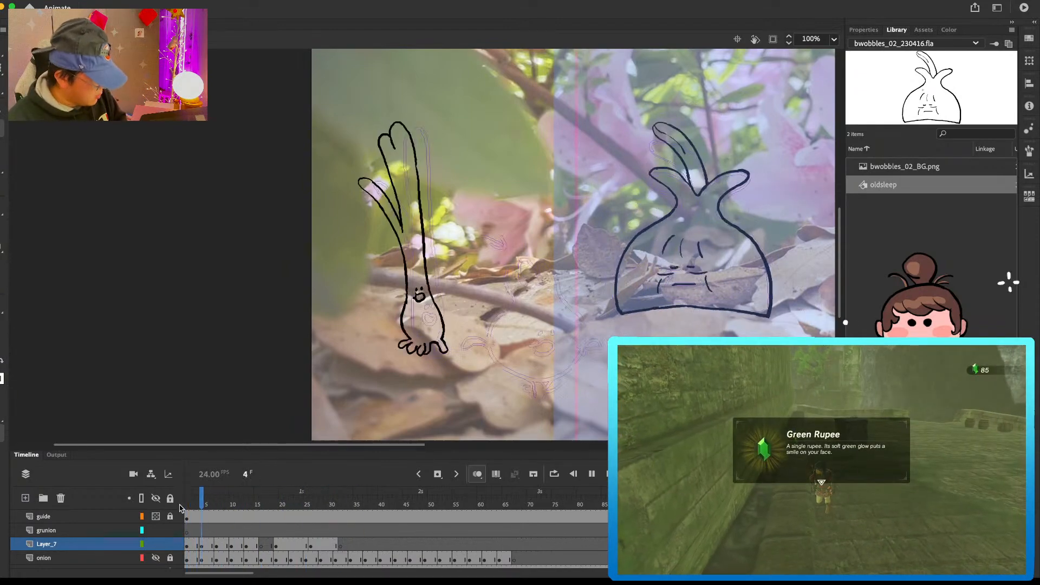
key(Return)
Step: Draw the green onion character's smiling face on the empty drawing that starts at frame 16
click(263, 546)
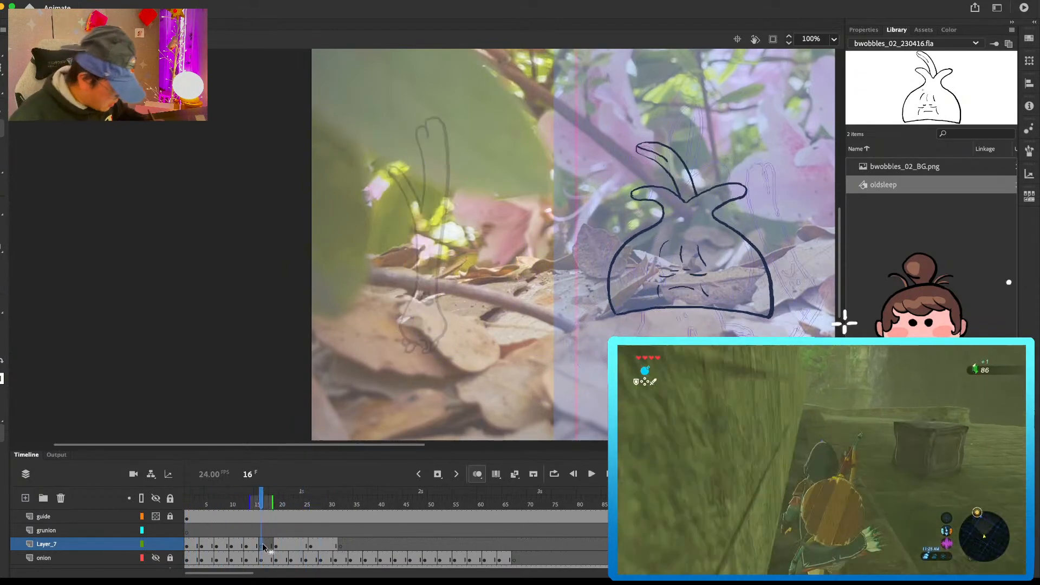
key(comma)
key(comma)
key(comma)
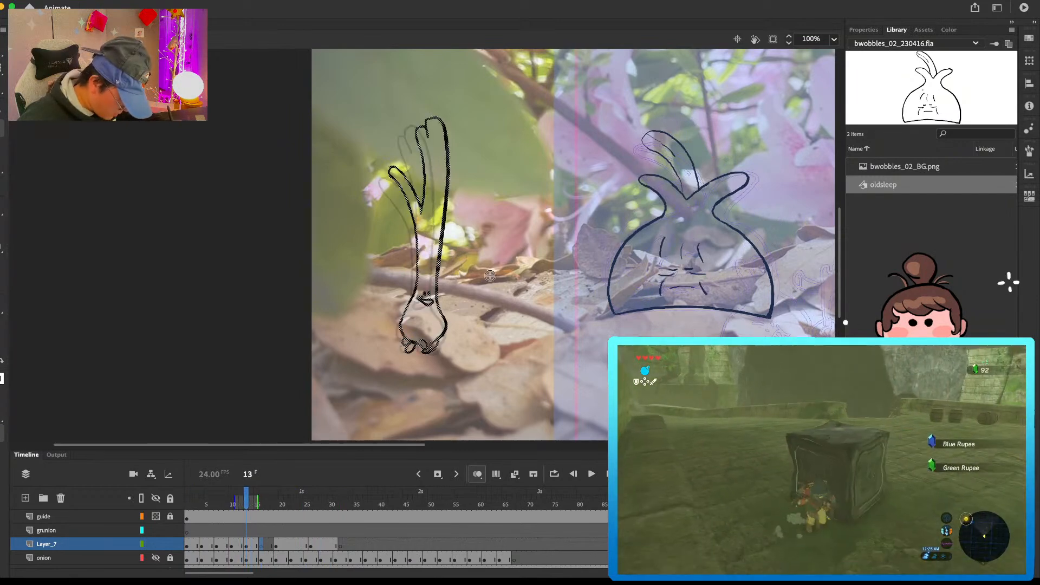
key(period)
key(period)
key(period)
key(period)
key(period)
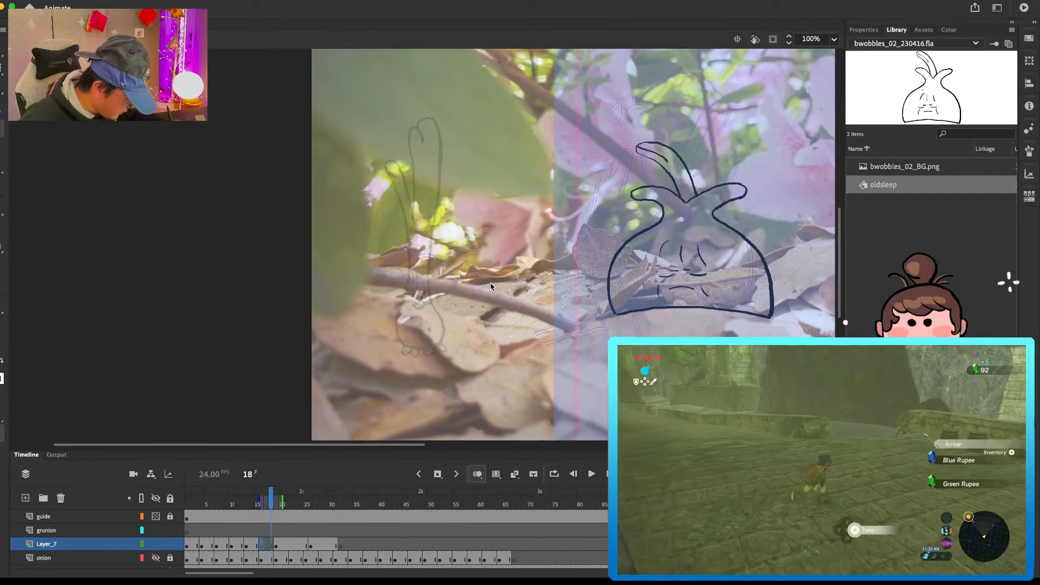
key(comma)
drag(420, 294, 431, 299)
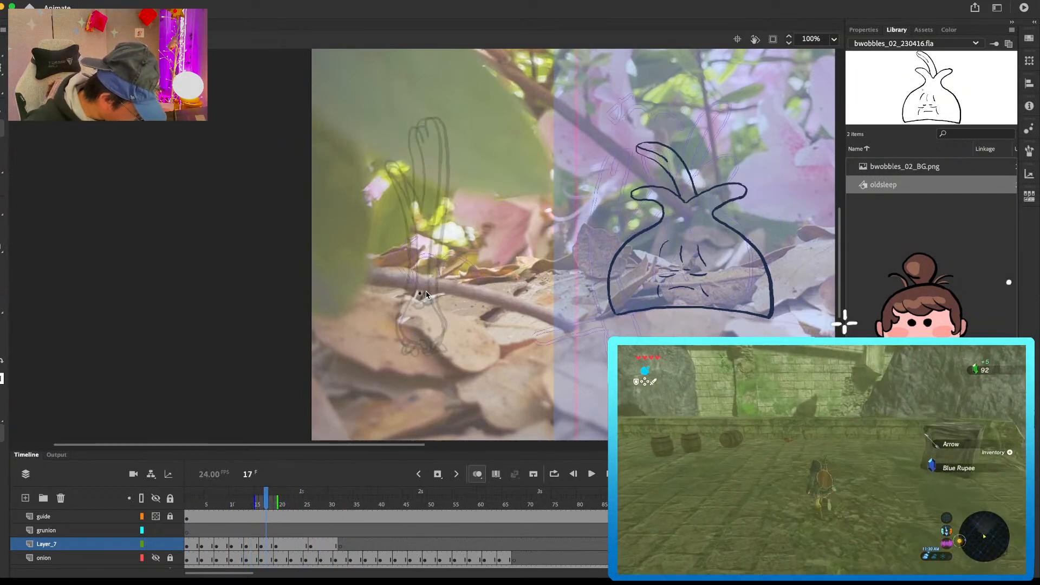
key(super+z)
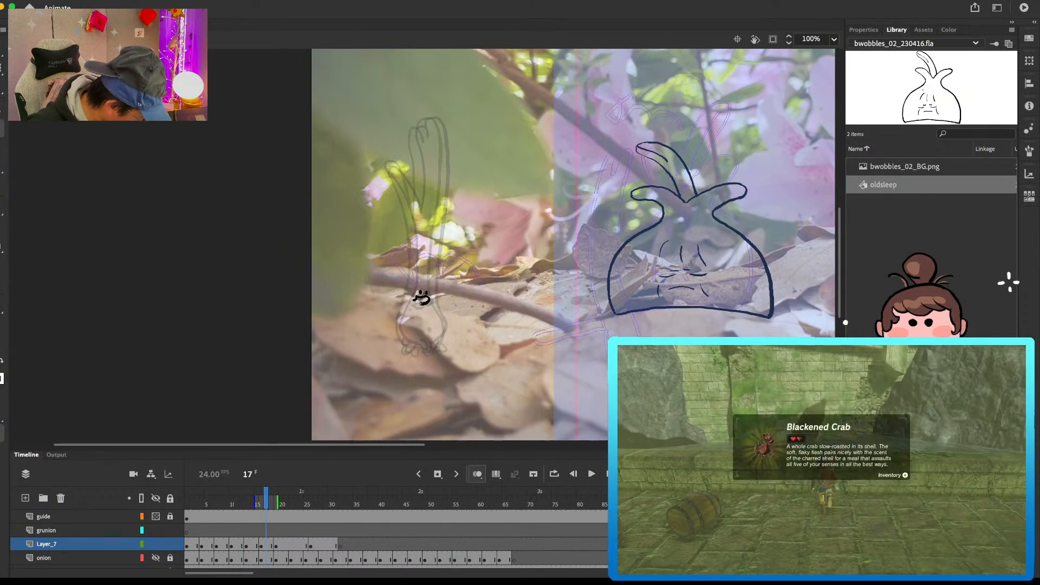
Step: Flip between the drawings leading up to frame 16 to examine how the leaves and stalk move
key(comma)
key(comma)
key(comma)
key(comma)
key(comma)
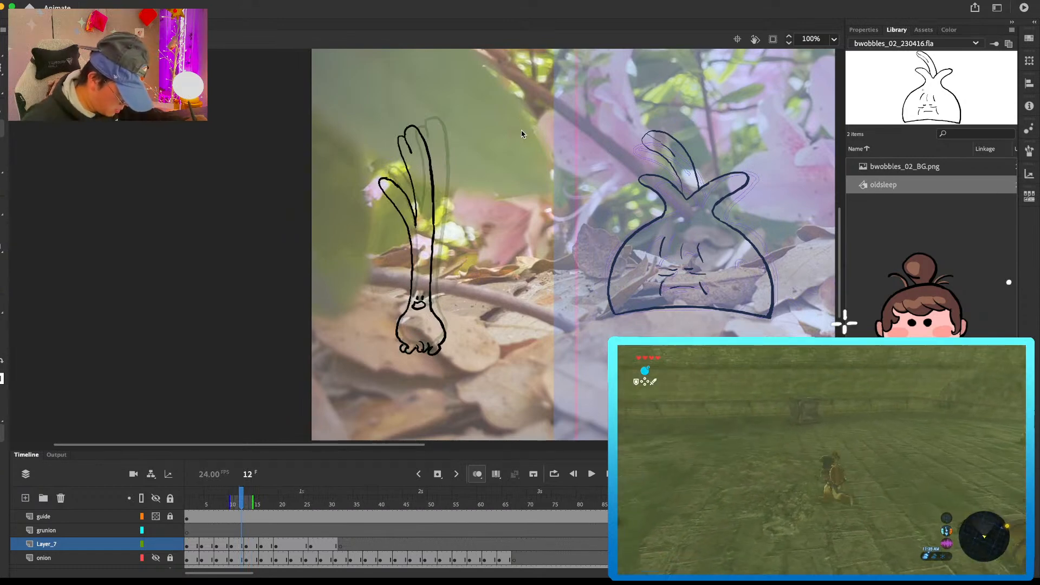
key(comma)
key(comma)
key(comma)
key(period)
key(period)
key(period)
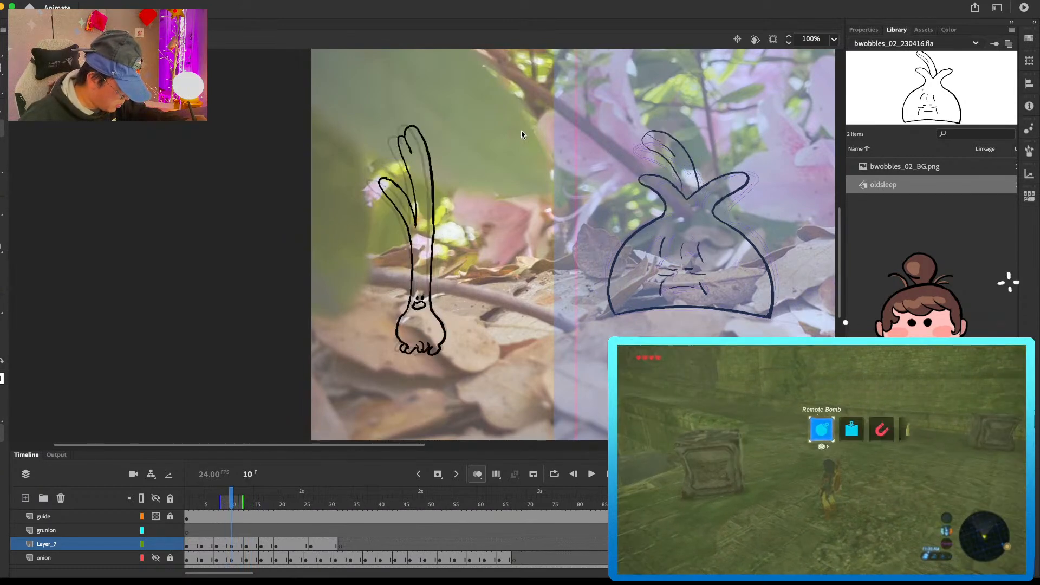
key(period)
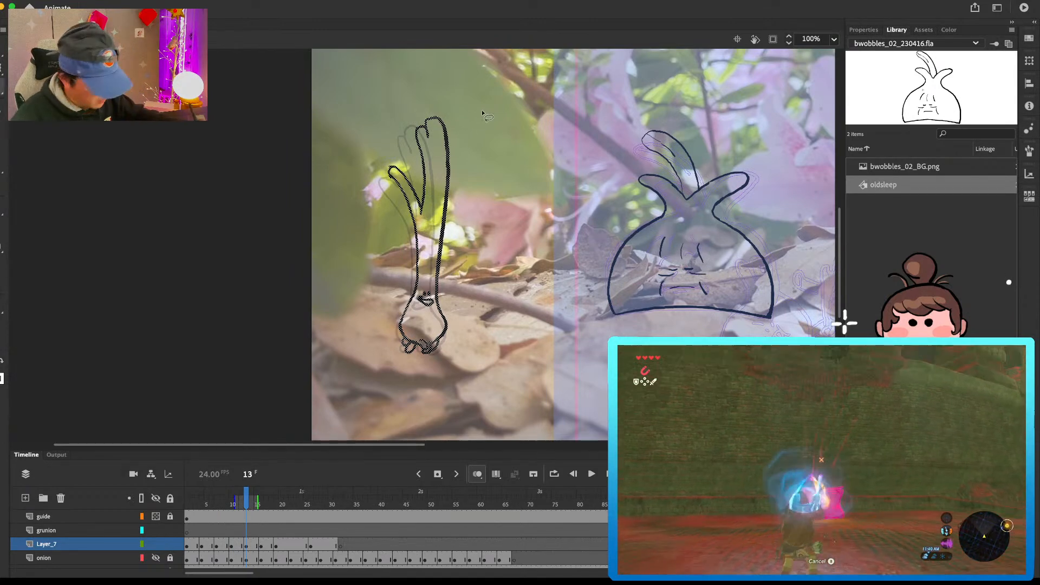
click(262, 545)
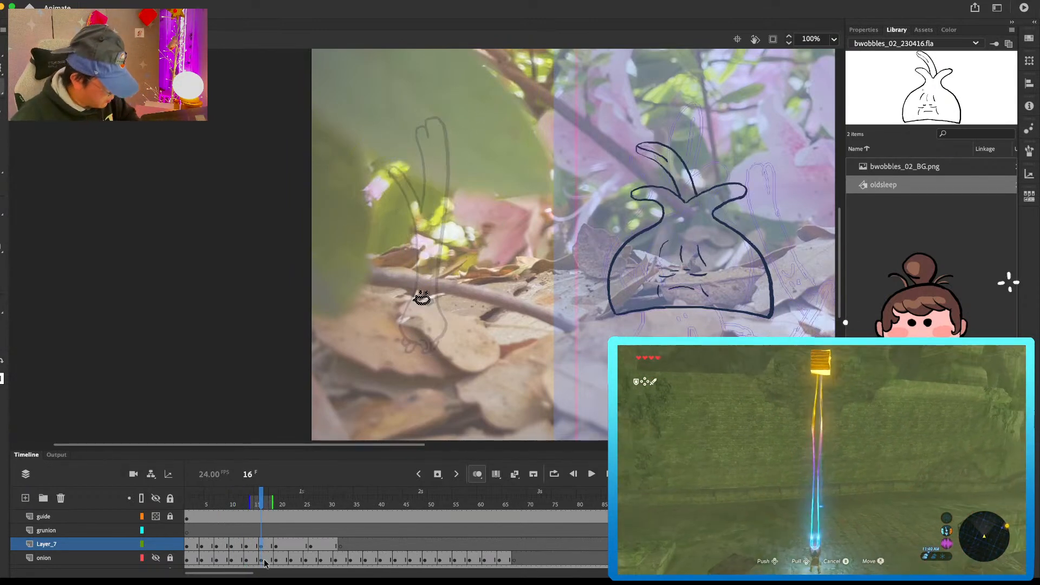
click(256, 546)
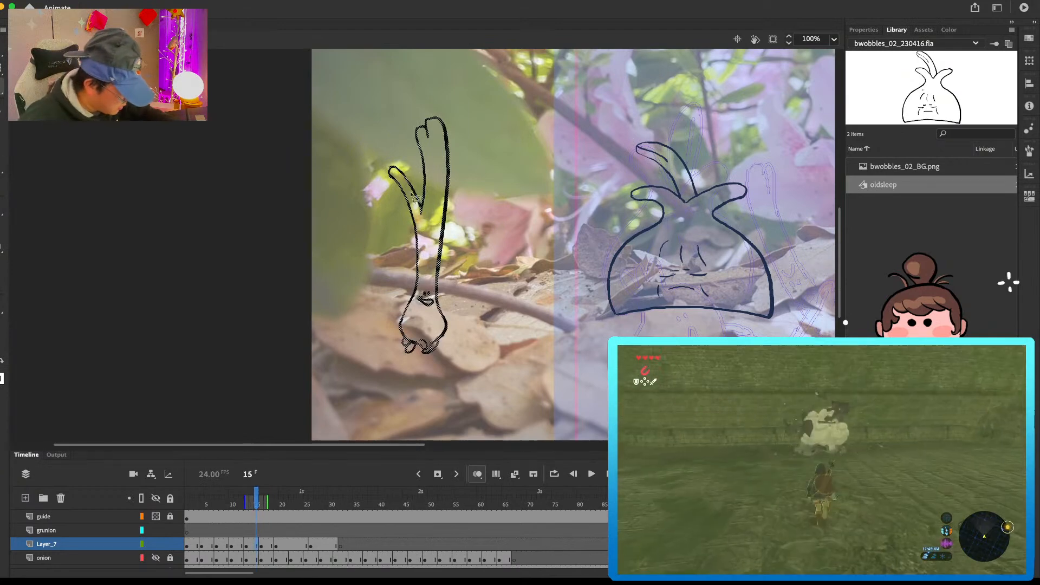
Step: Erase the side leaf, tall leaves and upper stalk of the green onion in the frame 13 drawing of Layer_7
key(e)
drag(398, 167, 410, 199)
key(comma)
key(comma)
mouse_move(430, 113)
mouse_down()
mouse_move(437, 246)
mouse_move(433, 228)
mouse_up()
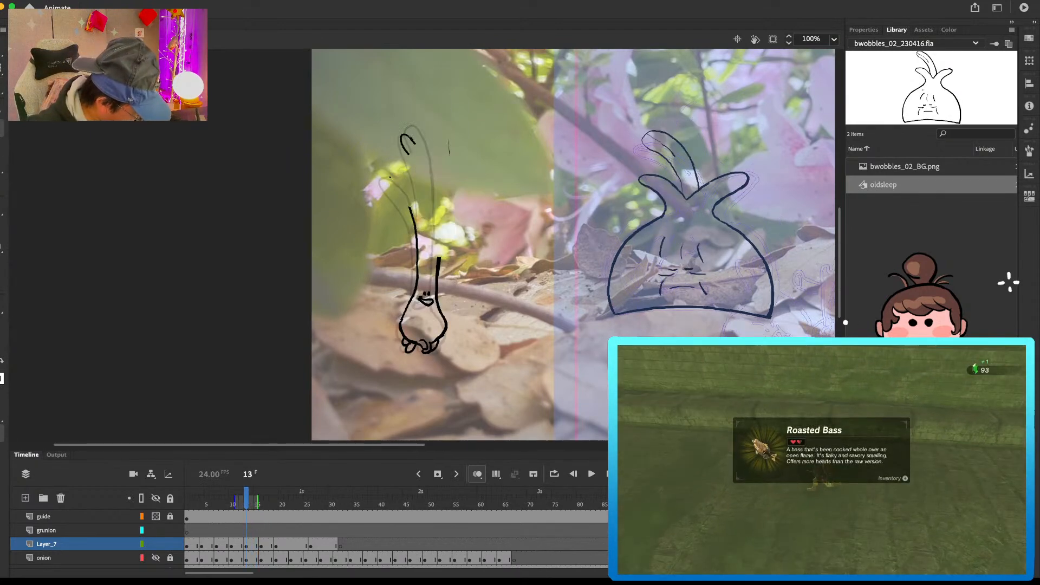
mouse_move(447, 137)
mouse_down()
mouse_move(448, 165)
mouse_move(417, 123)
mouse_move(435, 152)
mouse_up()
Step: Redraw the tall leaves, side leaf and upper stalk in frame 13 leaning further left, comparing them with the preceding drawing
key(b)
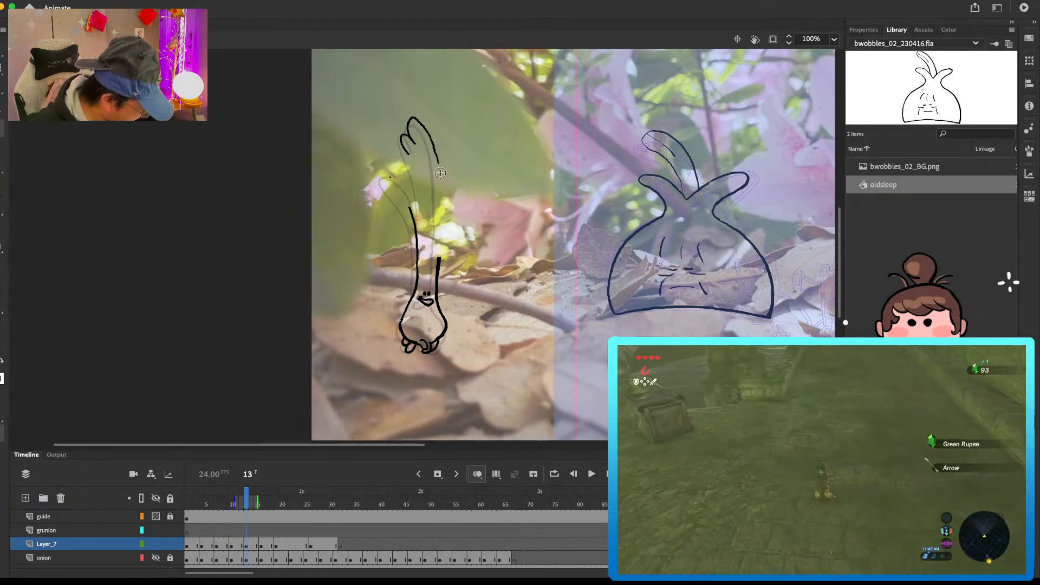
key(super+z)
drag(444, 209, 439, 257)
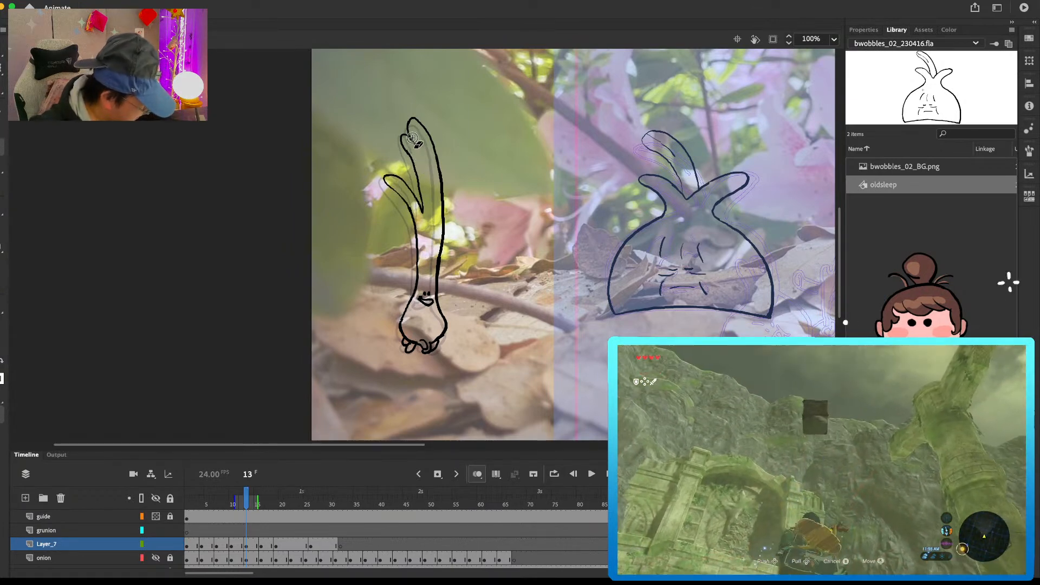
drag(415, 119, 404, 134)
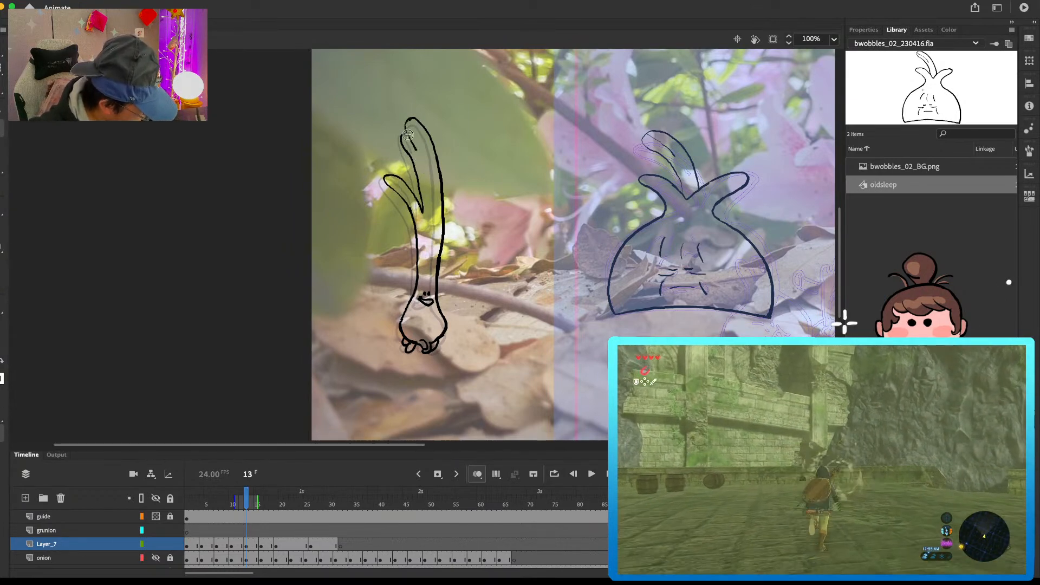
key(comma)
key(period)
drag(422, 208, 424, 218)
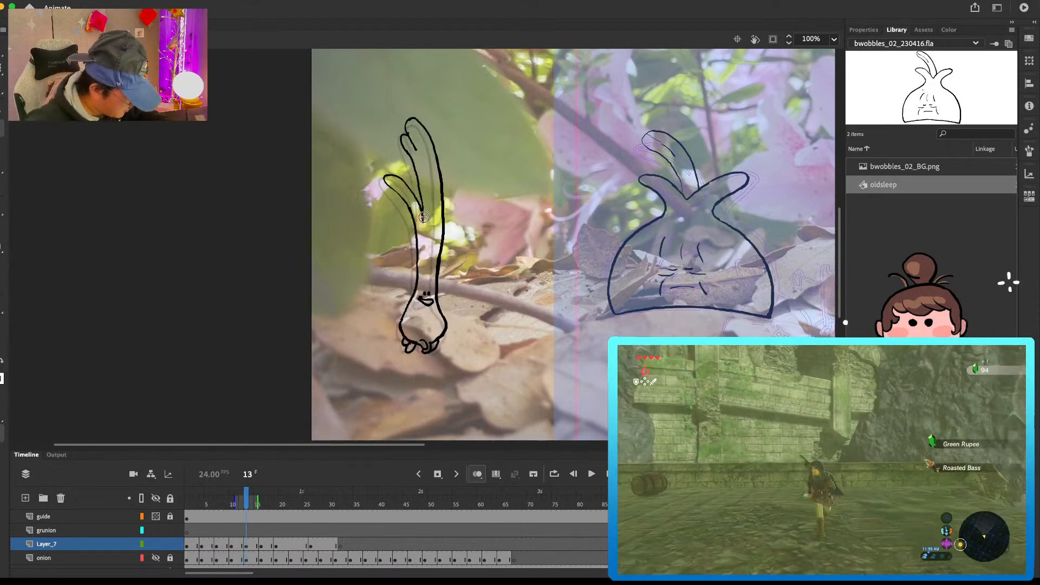
key(comma)
key(period)
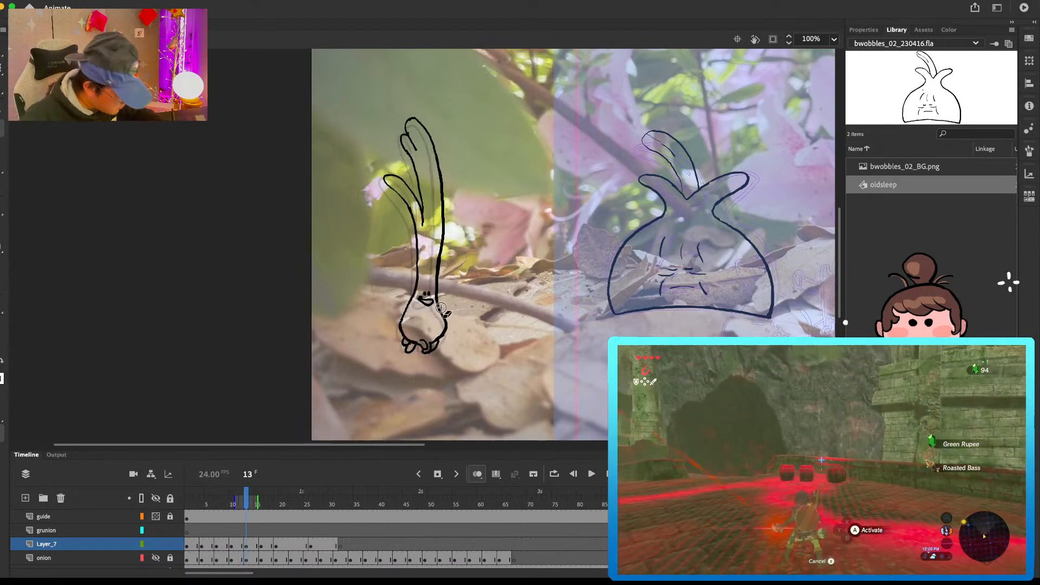
key(comma)
key(period)
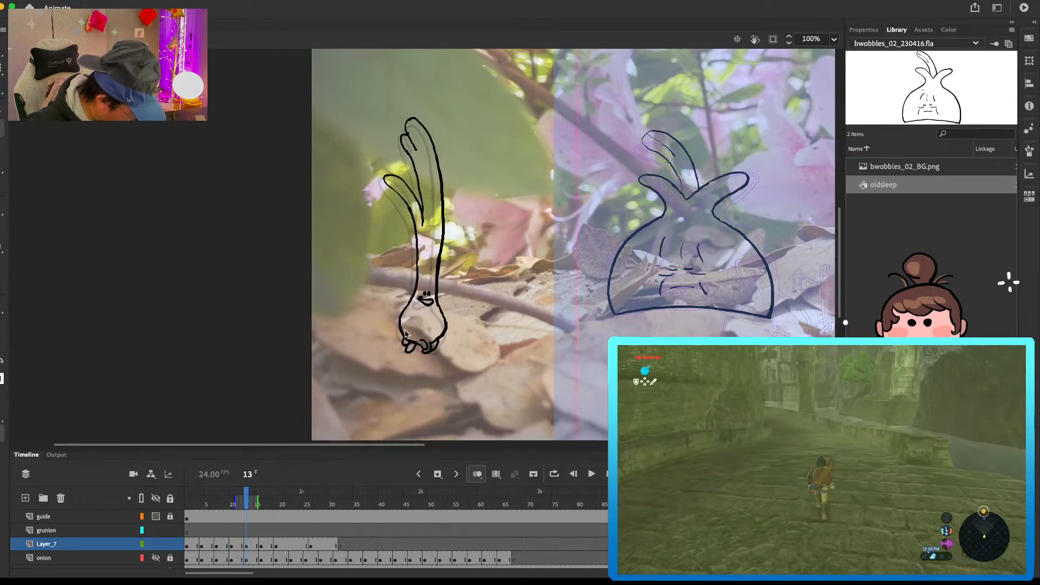
key(comma)
key(period)
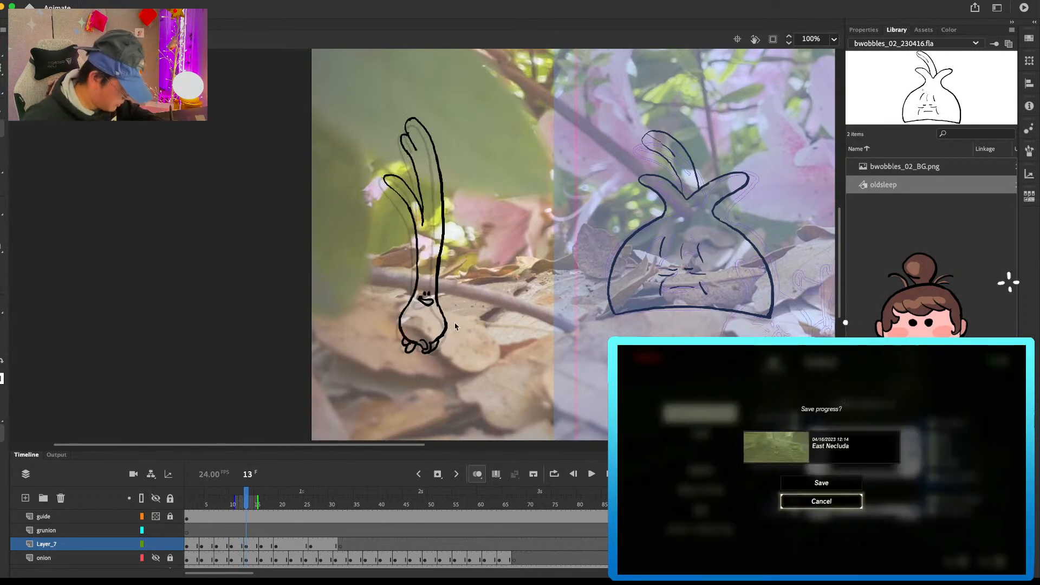
Step: Draw the bulb outline and roots below the smiling face in frame 16, tracing close to the neighbouring drawing
key(period)
key(period)
key(period)
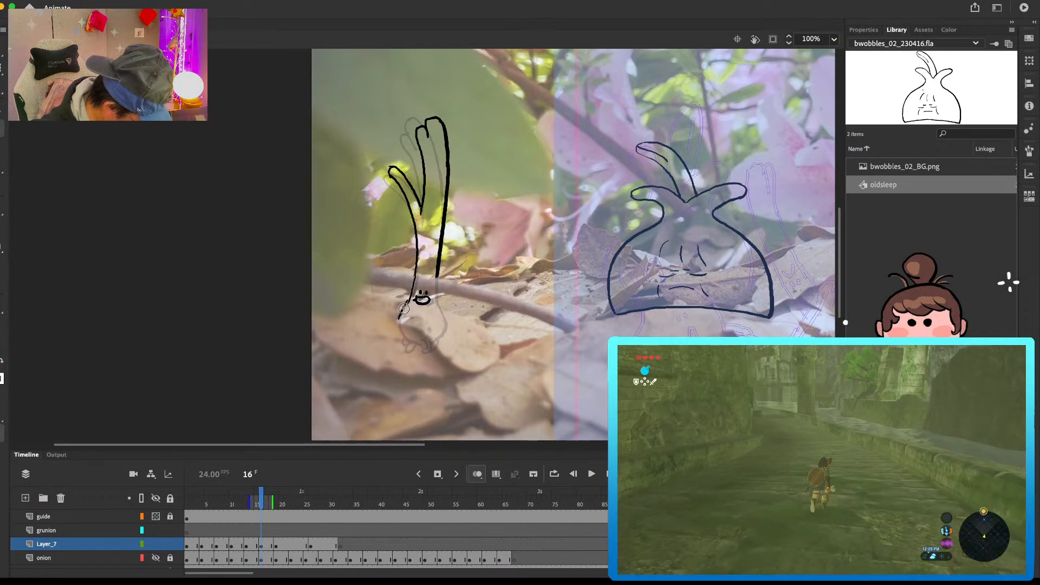
drag(426, 352, 434, 348)
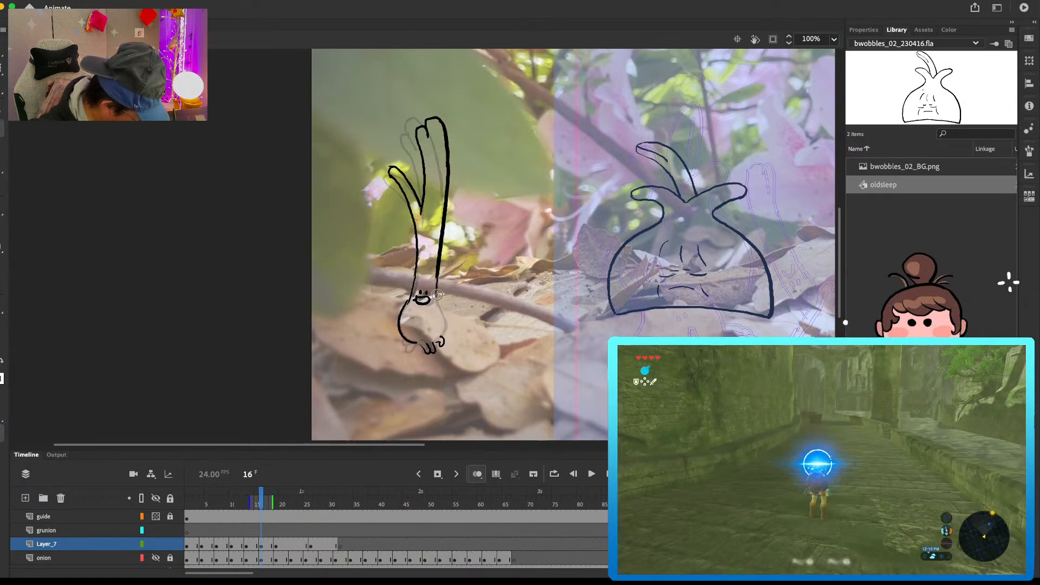
drag(437, 304, 446, 322)
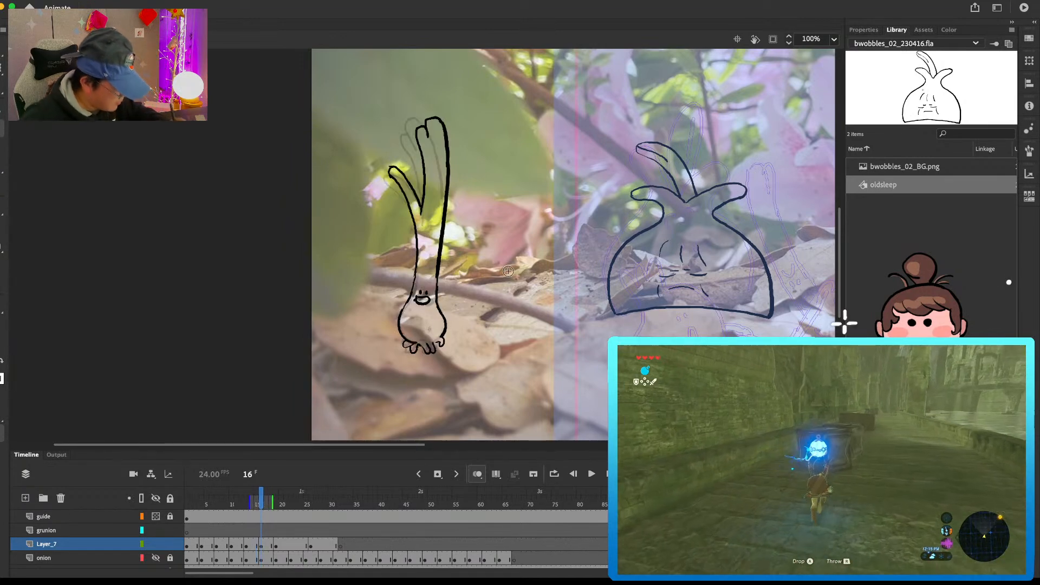
Step: Clear the copied drawing from frame 22 of Layer_7 and remove one frame at frame 25 to shorten the hold
click(288, 546)
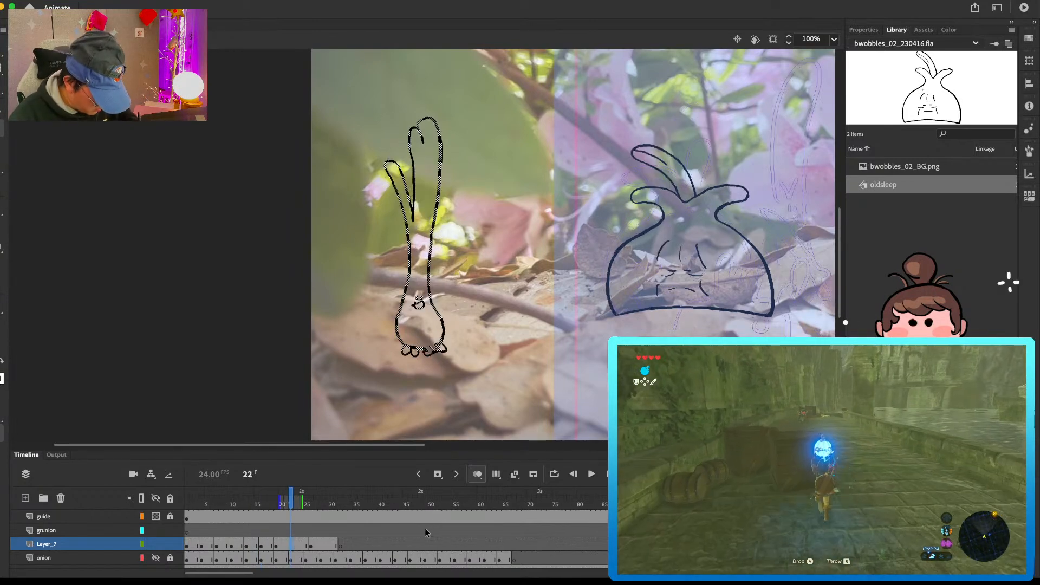
key(Delete)
click(307, 545)
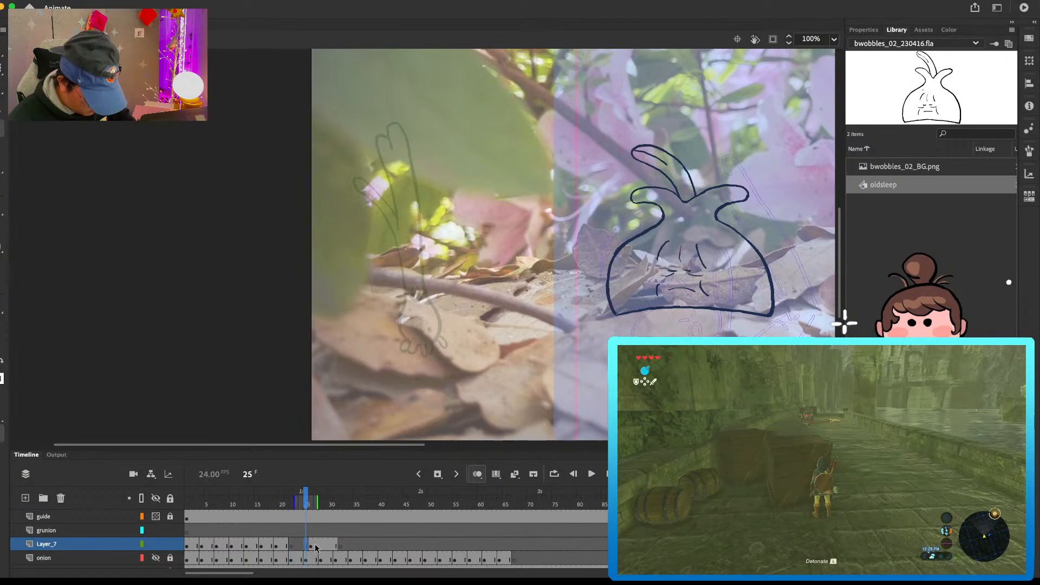
key(shift+F5)
Step: Play back the animation from its opening frames and step through the drawings from frame 16 to frame 22 to examine the wobble
drag(306, 503, 267, 505)
key(Return)
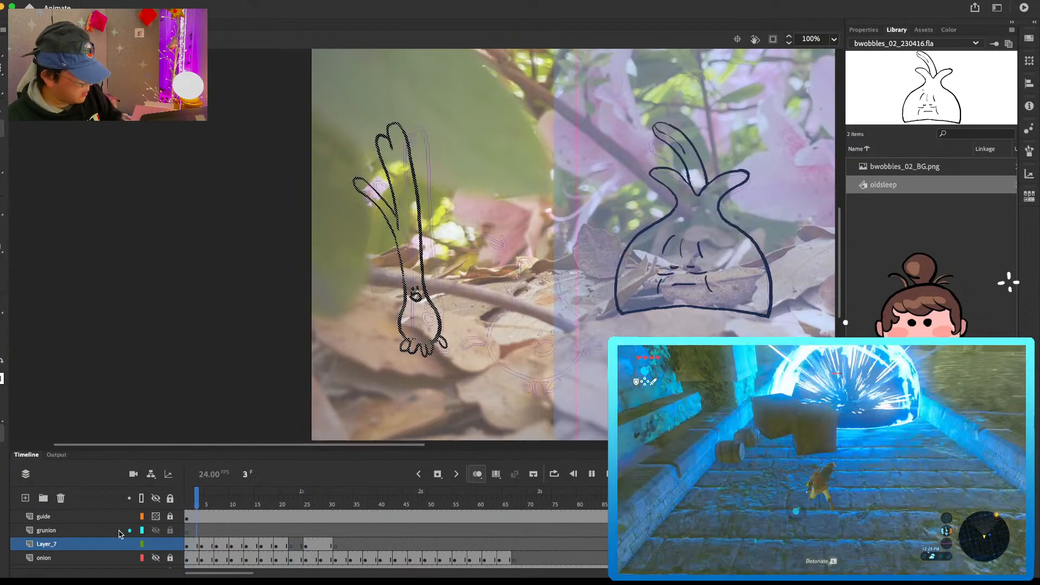
click(191, 504)
drag(191, 504, 262, 510)
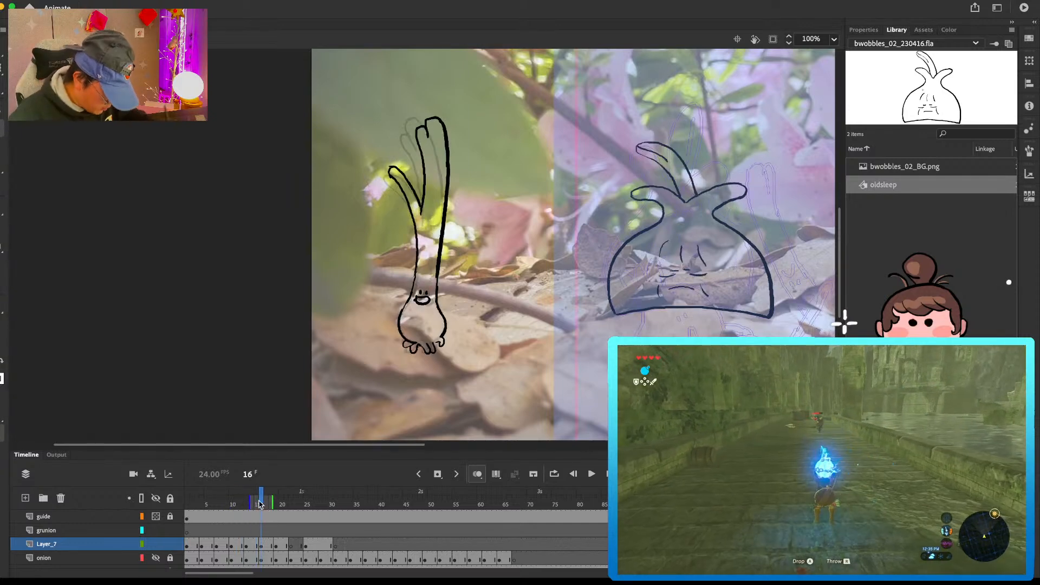
key(period)
key(period)
key(period)
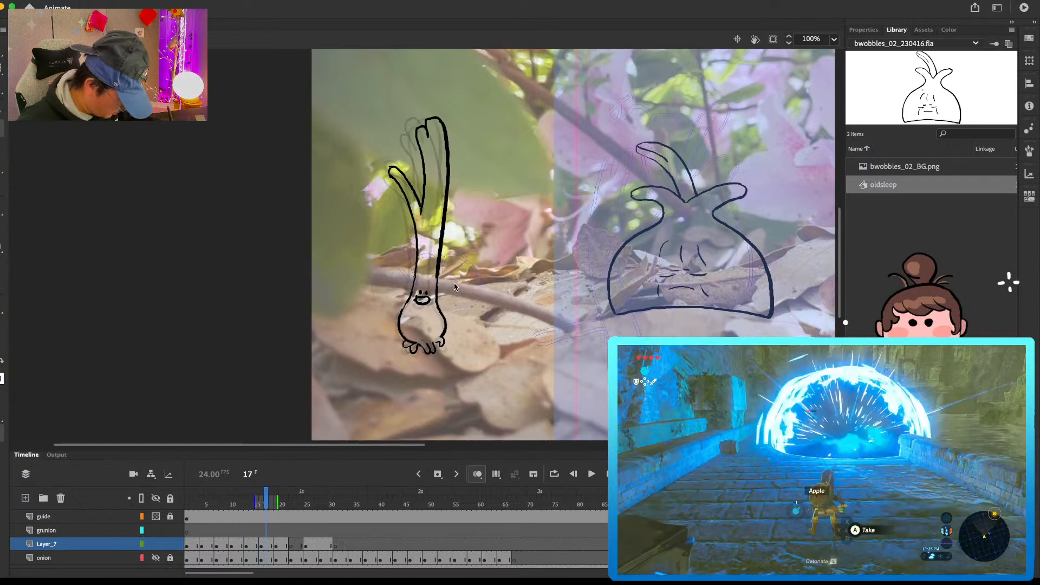
key(period)
key(period)
key(period)
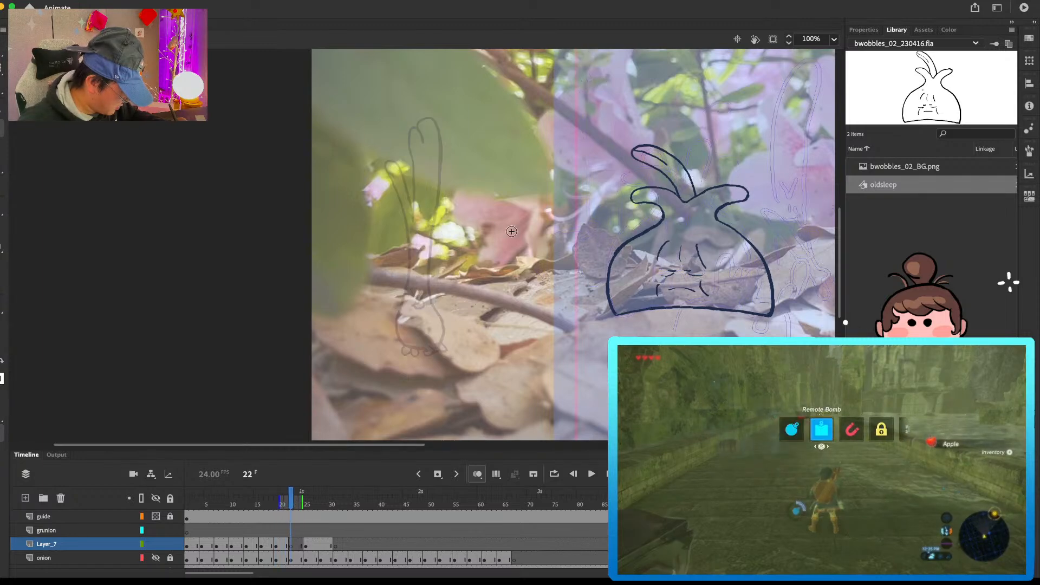
Step: Draw the green onion's eyes and smiling mouth on the empty drawing at frame 22
click(417, 298)
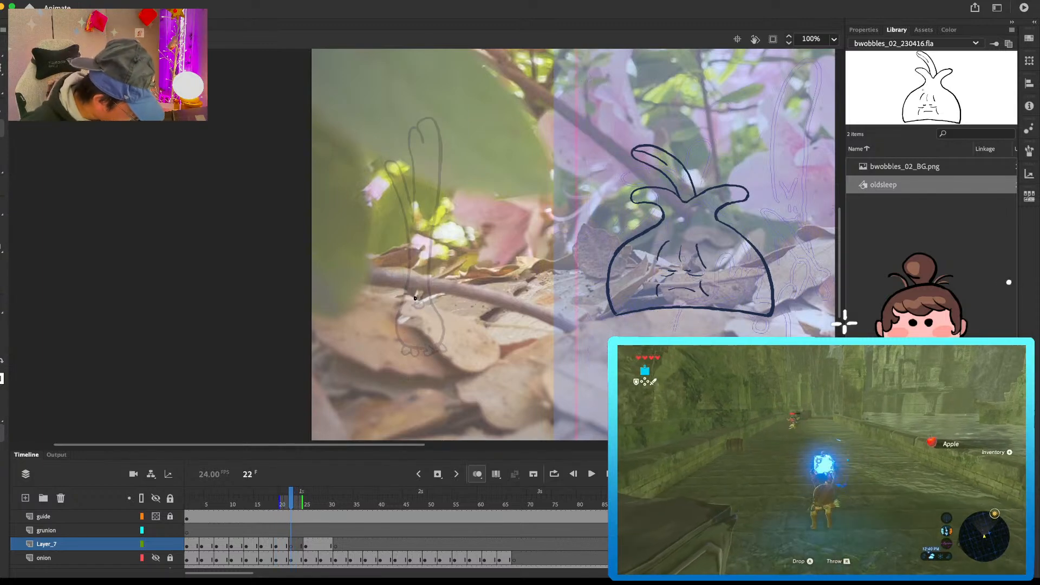
click(421, 299)
drag(410, 303, 424, 303)
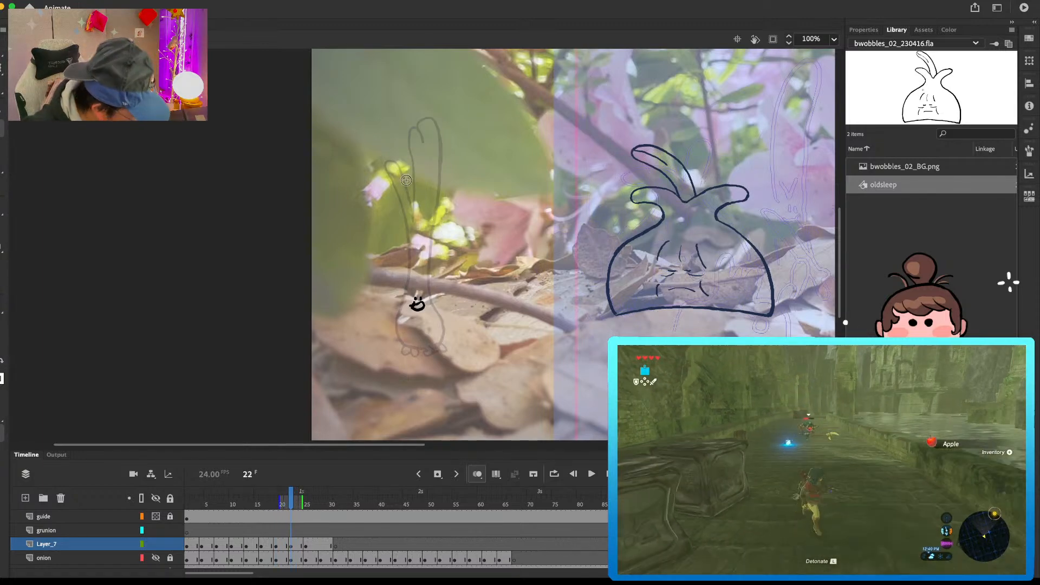
Step: Draw the leaves, stalk, bulb and roots around the face in frame 22, with the leaves left of the previous drawing's
key(comma)
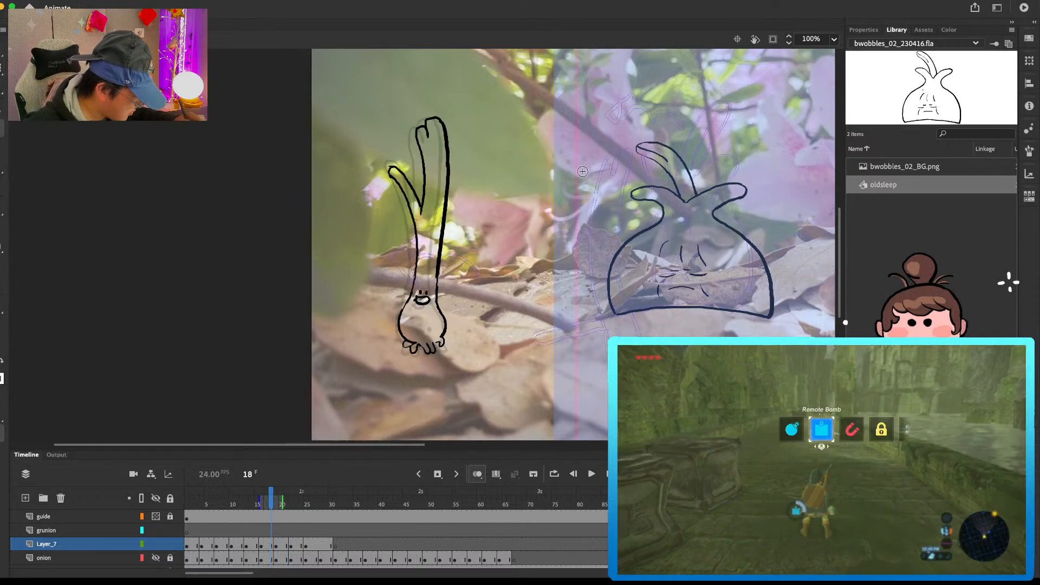
key(period)
mouse_move(374, 165)
mouse_down()
mouse_move(399, 220)
mouse_move(396, 132)
mouse_move(408, 142)
mouse_move(411, 118)
mouse_move(427, 290)
mouse_up()
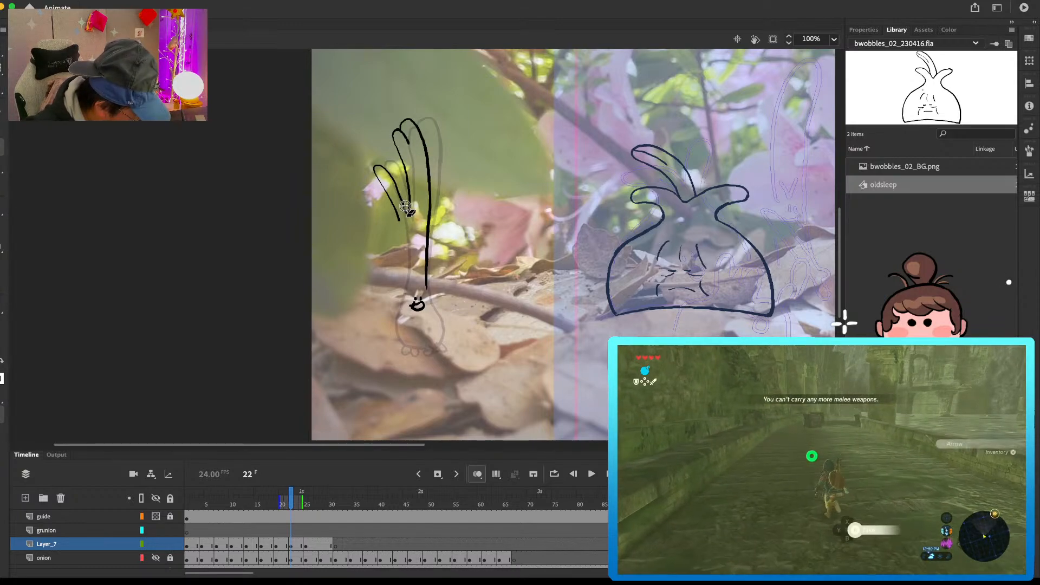
mouse_move(400, 213)
mouse_down()
mouse_move(395, 334)
mouse_move(422, 350)
mouse_up()
mouse_move(428, 283)
mouse_down()
mouse_move(441, 322)
mouse_move(426, 353)
mouse_move(438, 353)
mouse_move(421, 350)
mouse_up()
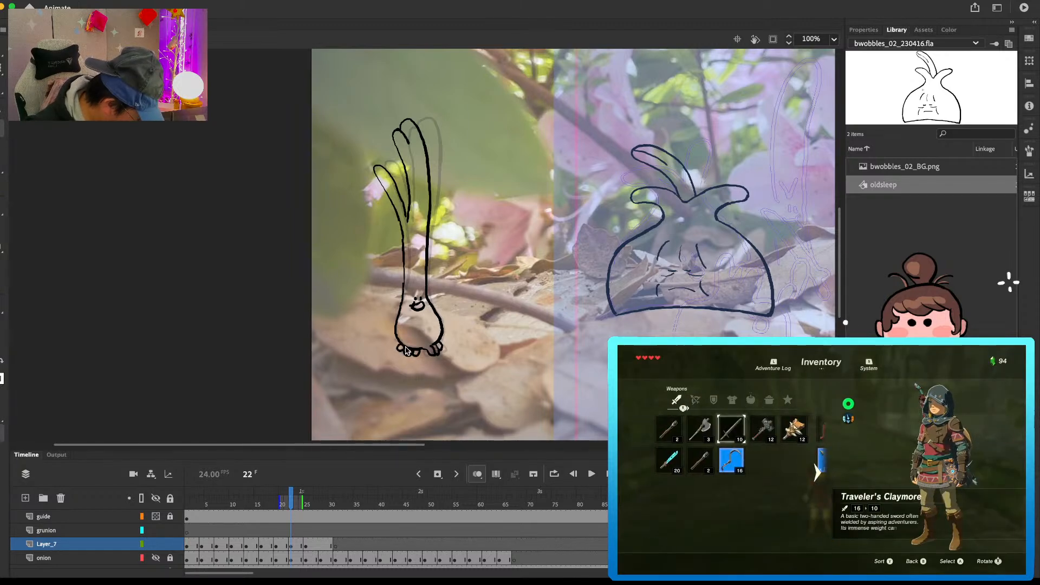
Step: Clear the copied drawing from frame 28 of Layer_7
click(311, 547)
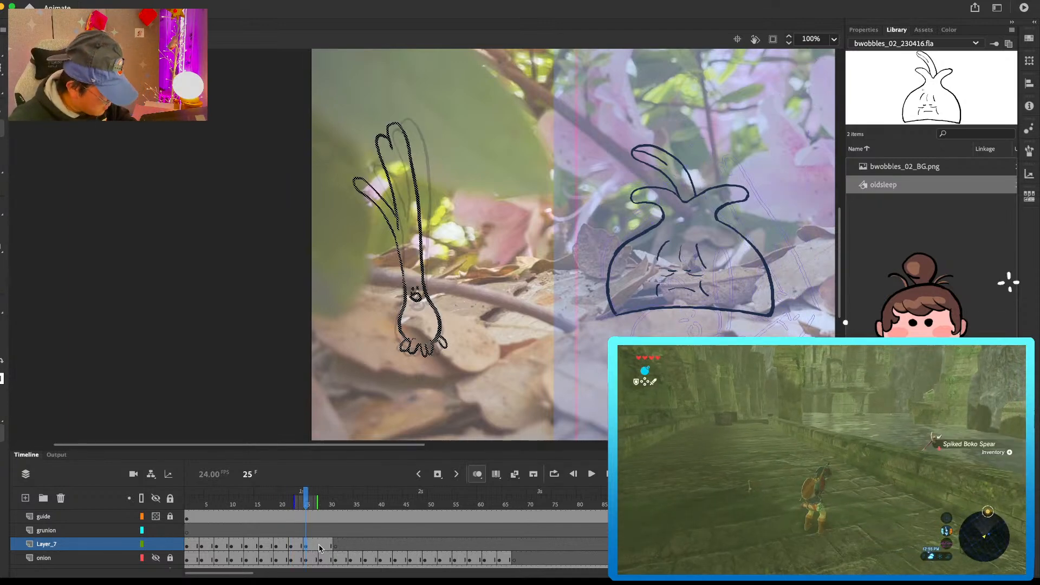
click(320, 544)
key(Delete)
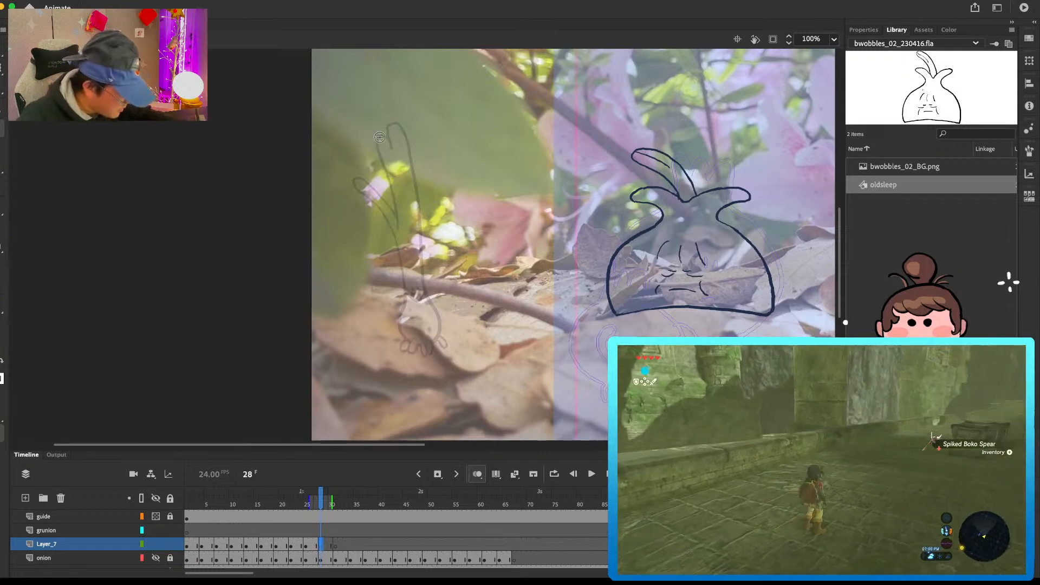
Step: Sketch the tips of the tall leaves in frame 28 and reshape the side leaf in frame 25 into a lower curve
drag(385, 167, 386, 170)
mouse_move(373, 135)
mouse_down()
mouse_move(406, 141)
mouse_move(412, 179)
mouse_up()
mouse_move(374, 146)
mouse_down()
mouse_move(390, 221)
mouse_move(369, 175)
mouse_up()
key(super+z)
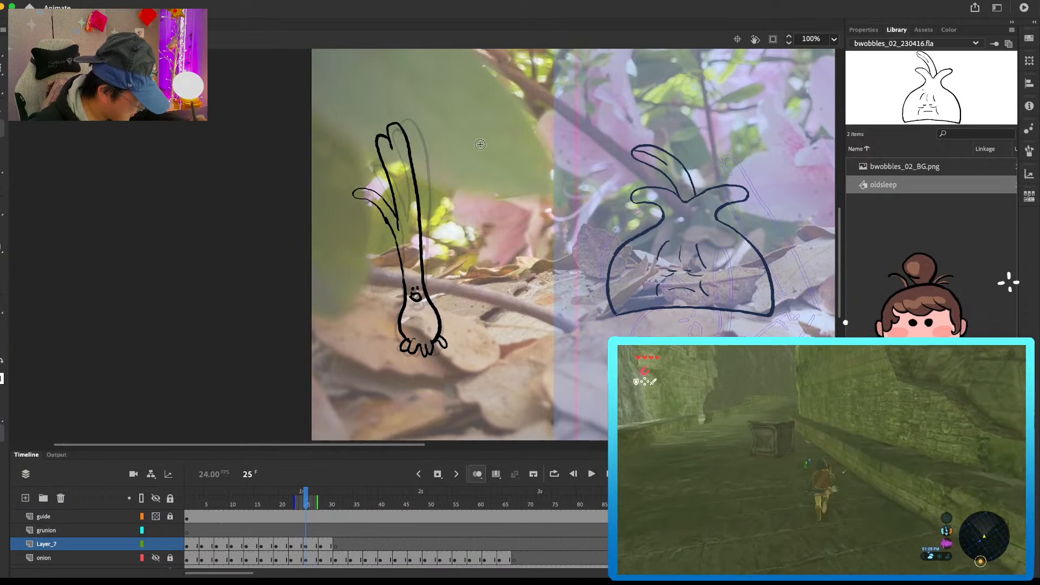
key(.)
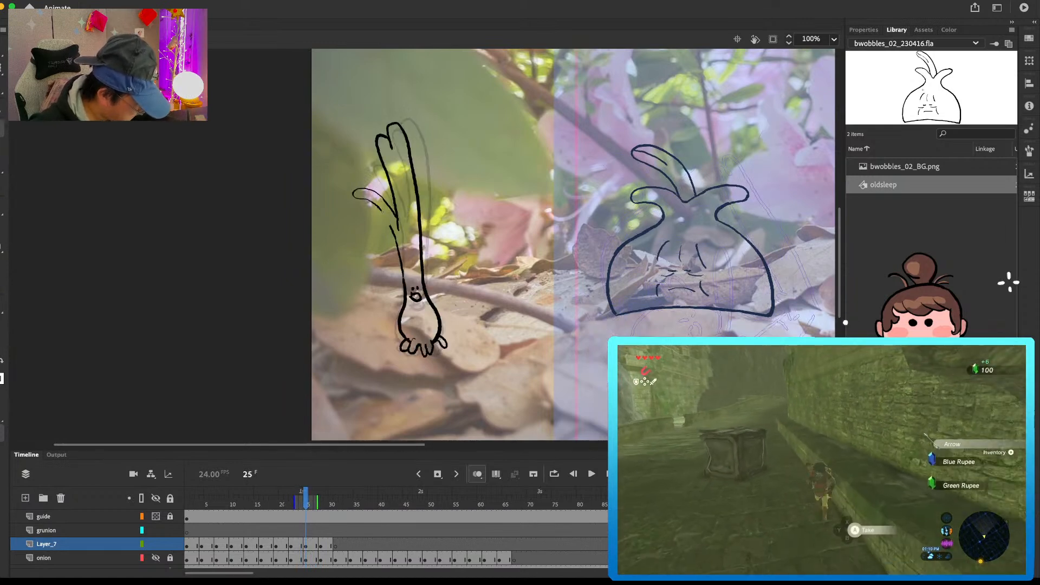
Step: Draw both sides of the stalk and bulb and the first root in frame 28, continuing down from the leaves
key(.)
key(.)
key(.)
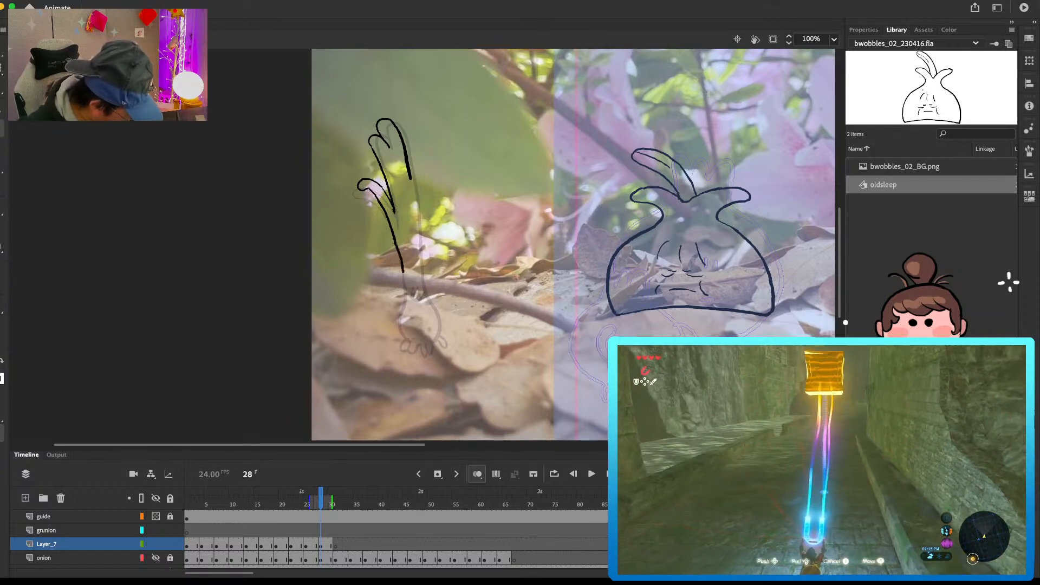
drag(406, 301, 400, 321)
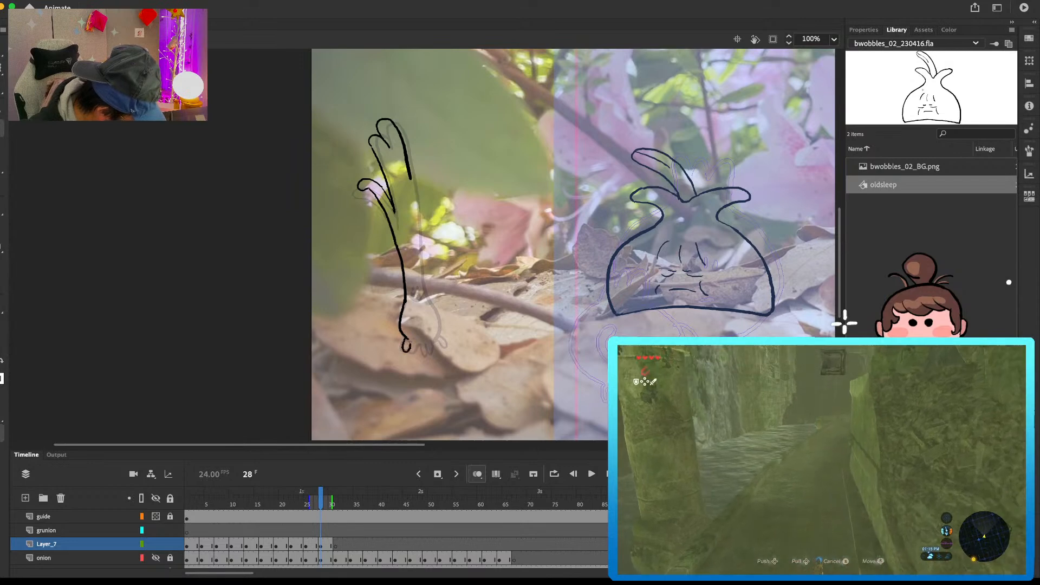
drag(411, 161, 418, 223)
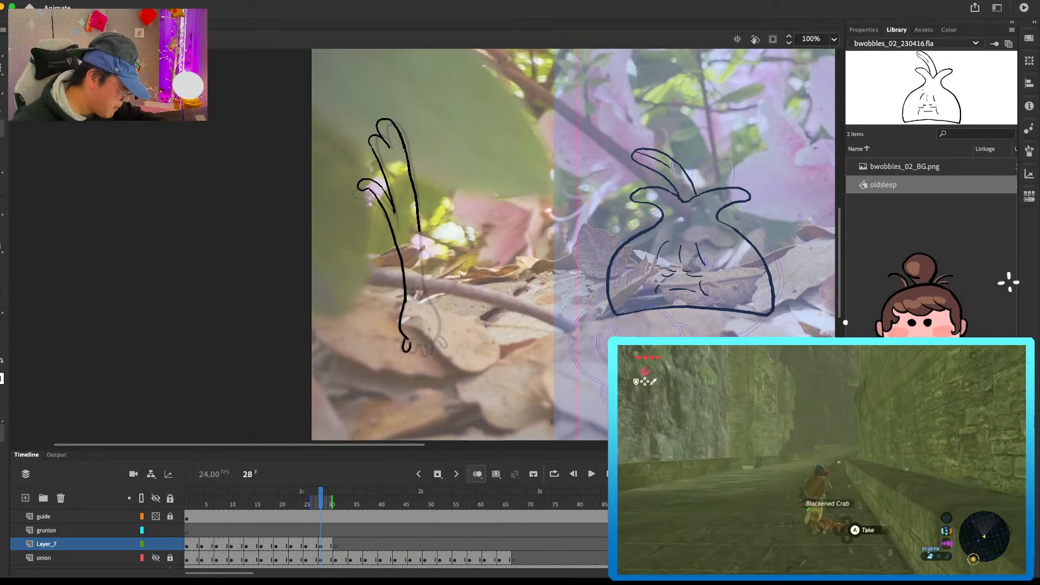
drag(427, 295, 439, 322)
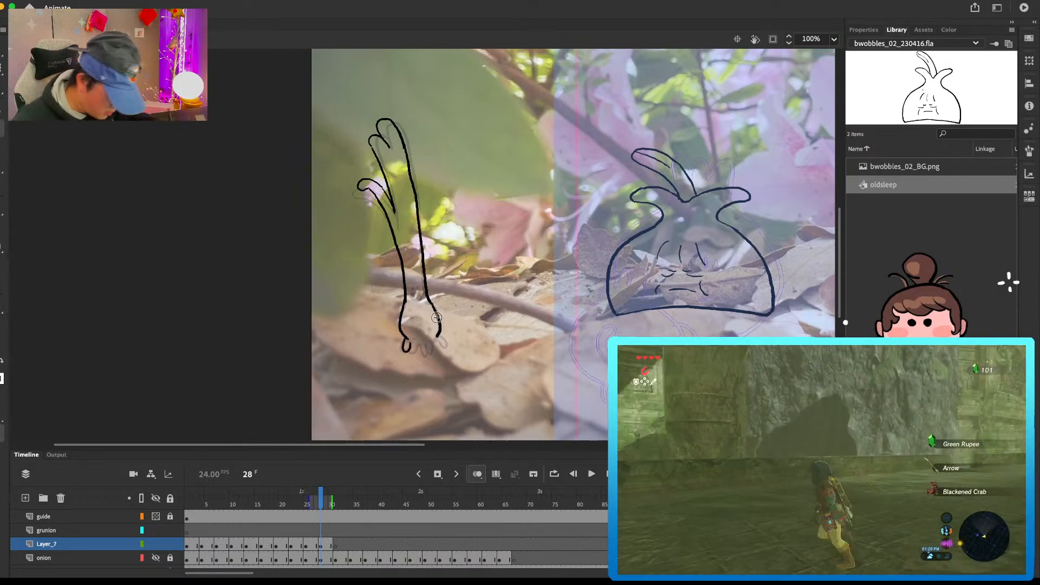
Step: Copy frames 1 to 30 of Layer_7
drag(188, 549, 328, 545)
right_click(327, 545)
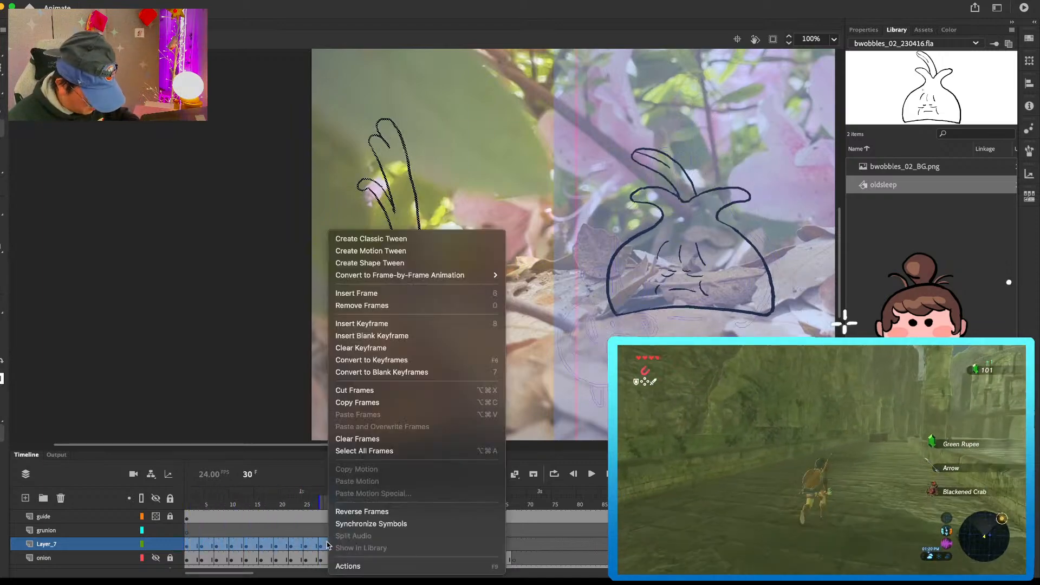
click(374, 403)
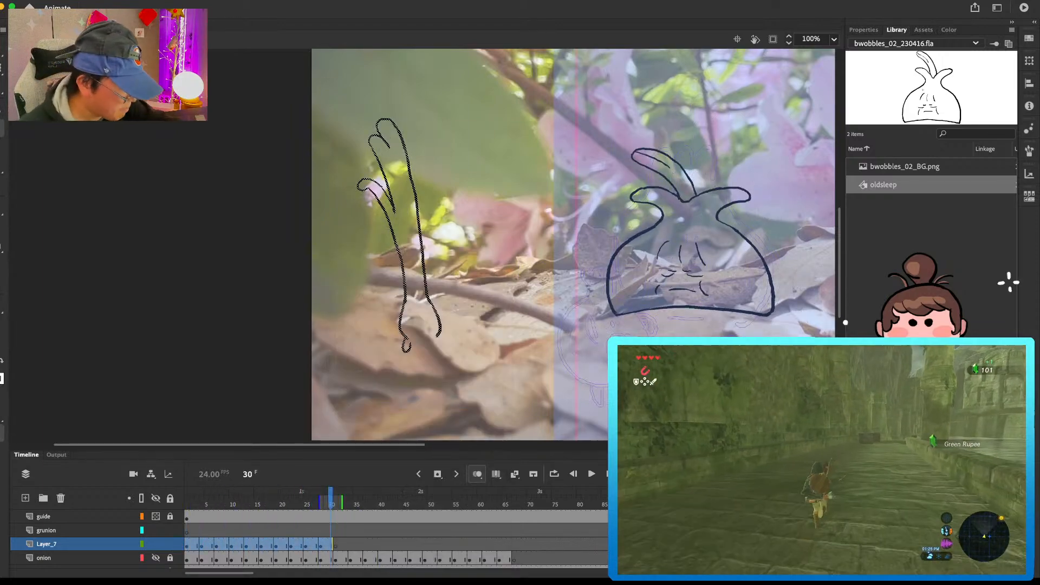
Step: Create a new graphic symbol named fruntest in the library root
key(super+F8)
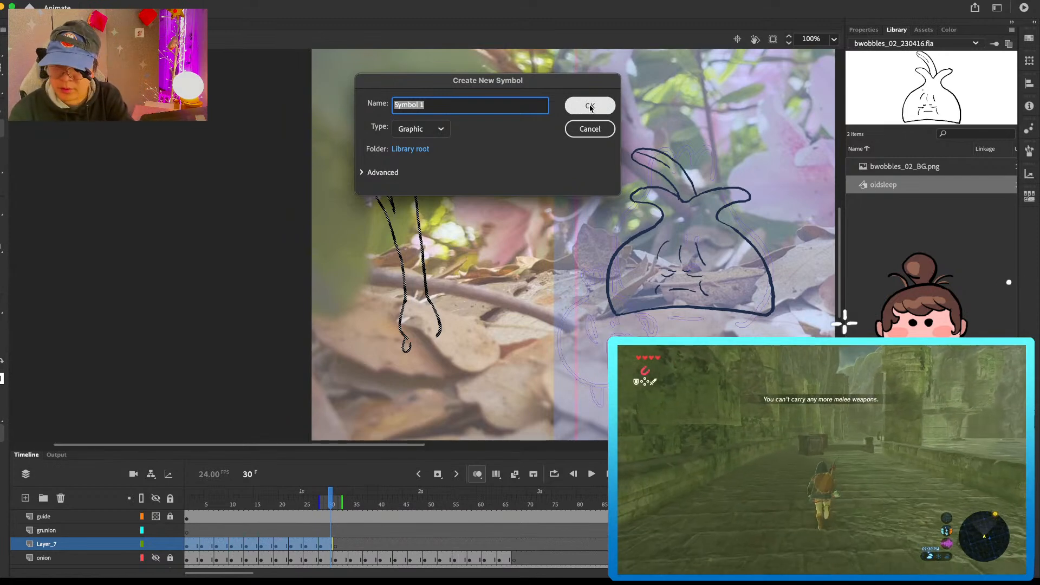
text(test)
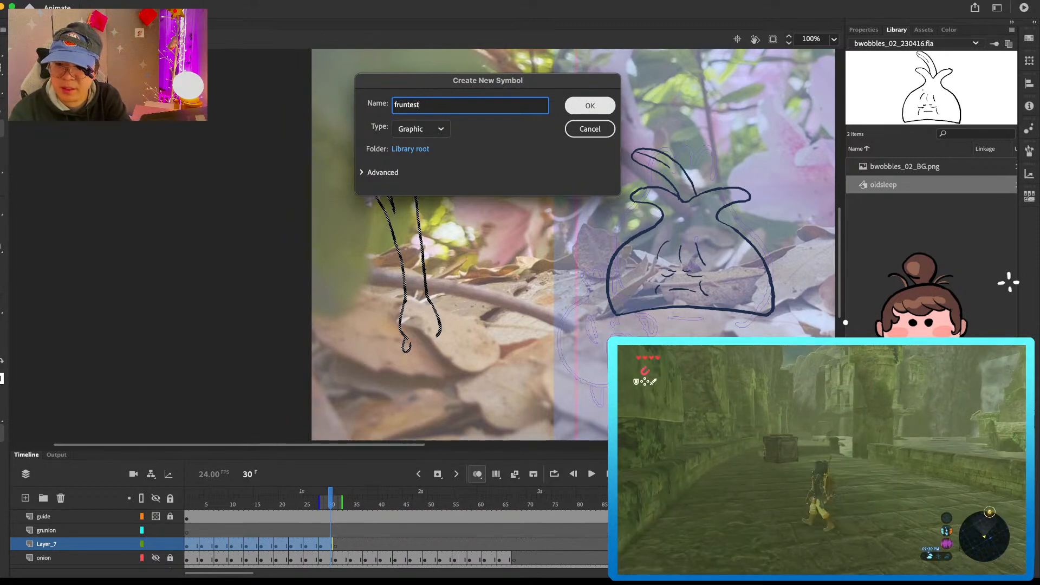
text(runtest)
key(Return)
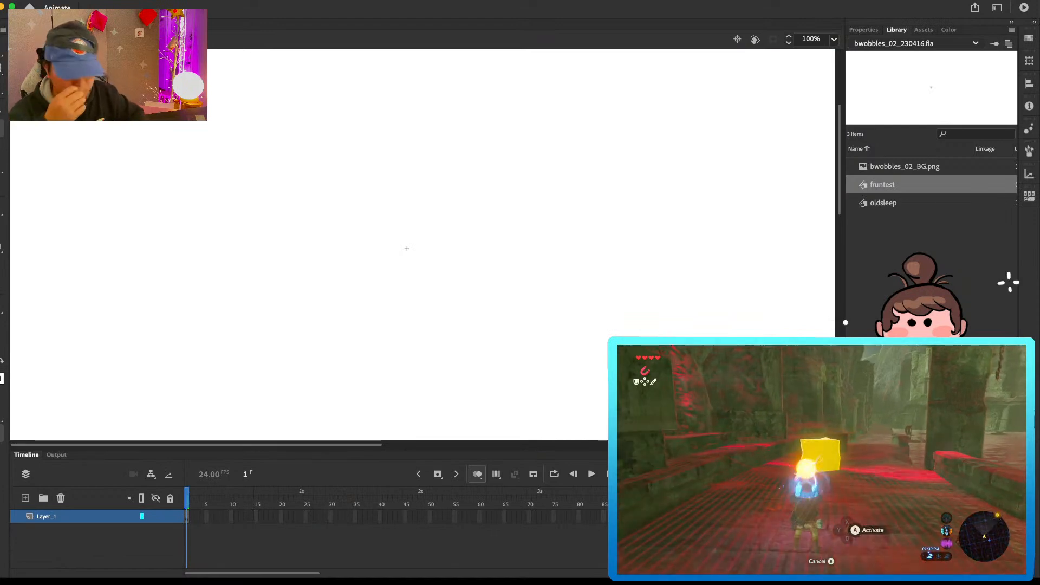
Step: Paste the copied frames into Layer_1 of the fruntest symbol and play the animation
right_click(187, 517)
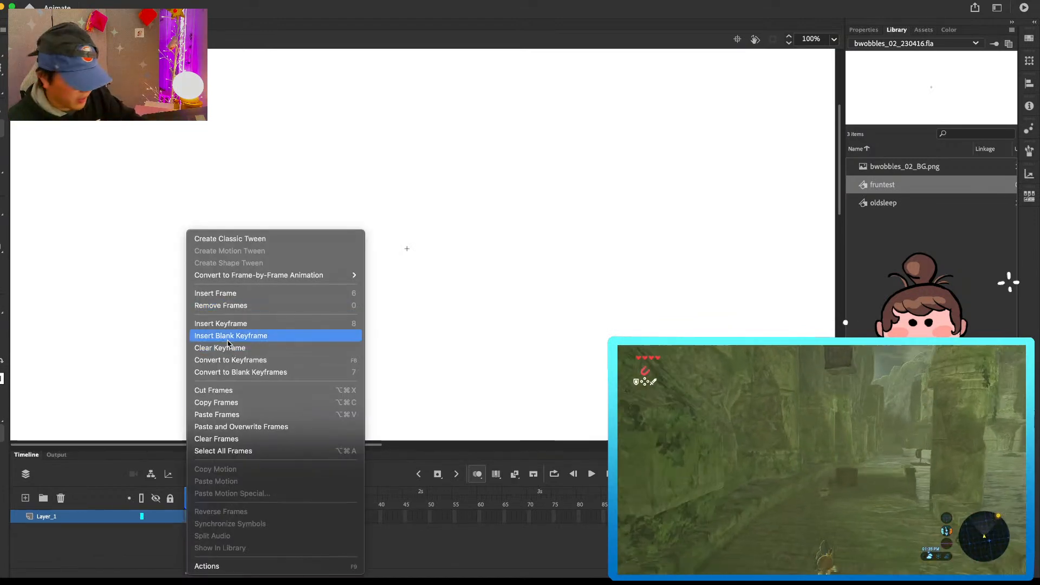
click(255, 414)
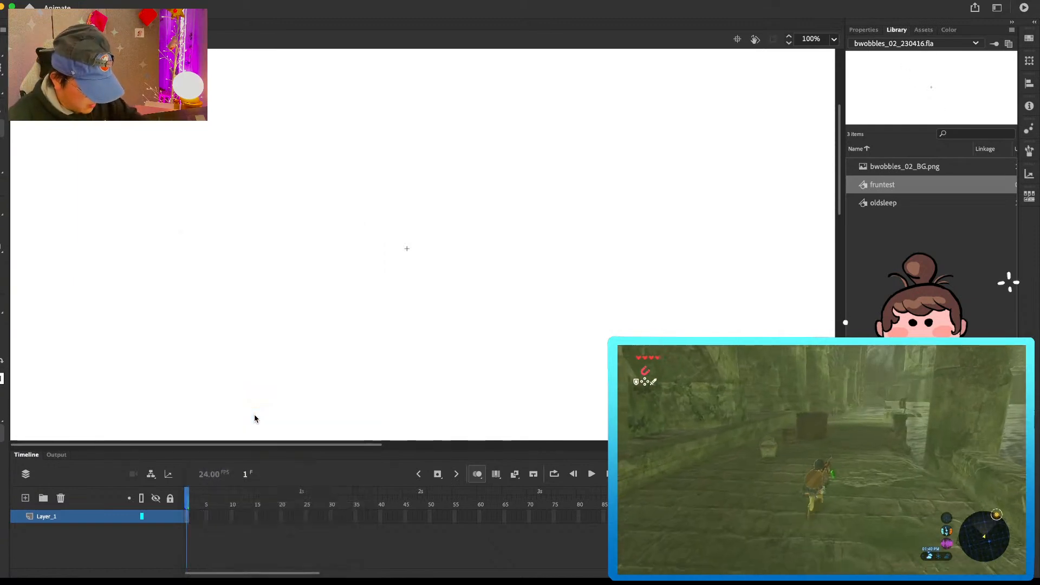
mouse_move(292, 315)
mouse_down()
mouse_move(397, 225)
mouse_move(619, 221)
mouse_move(616, 285)
mouse_up()
key(Return)
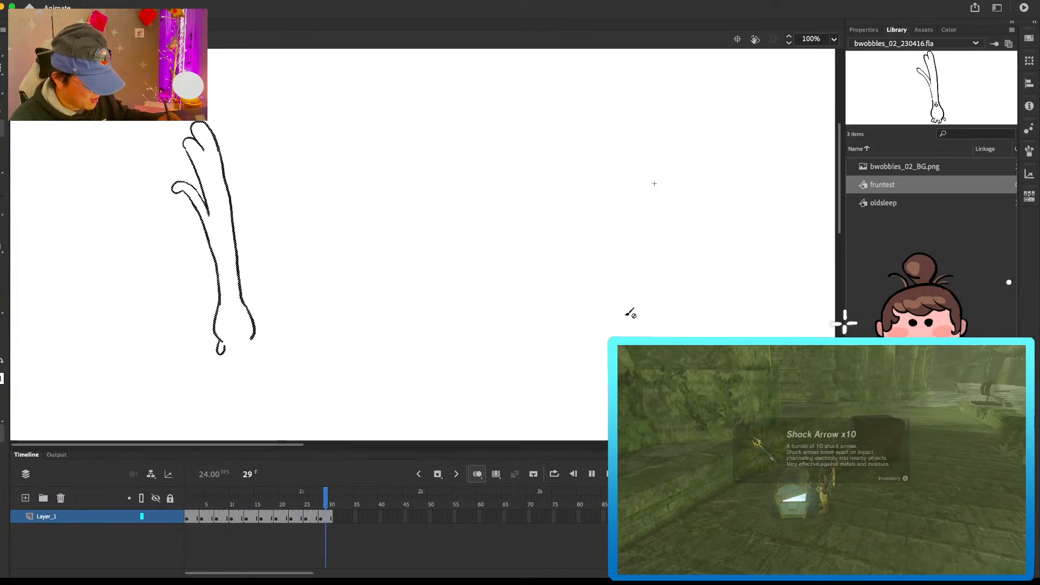
Step: Draw the remaining roots and the small face on the onion in frame 28 and play the animation
click(232, 500)
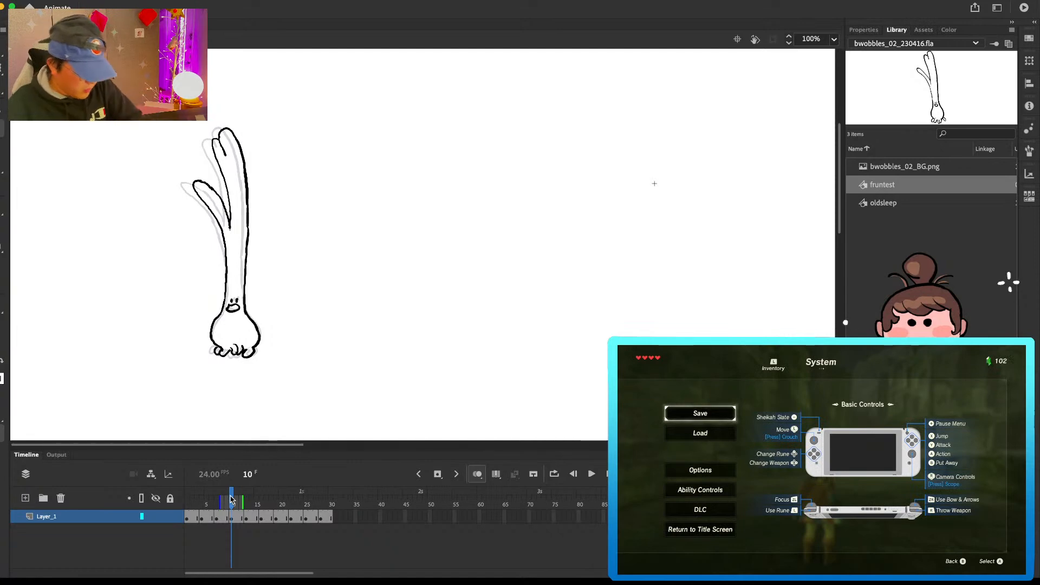
mouse_move(232, 501)
mouse_down()
mouse_move(332, 504)
mouse_move(316, 509)
mouse_up()
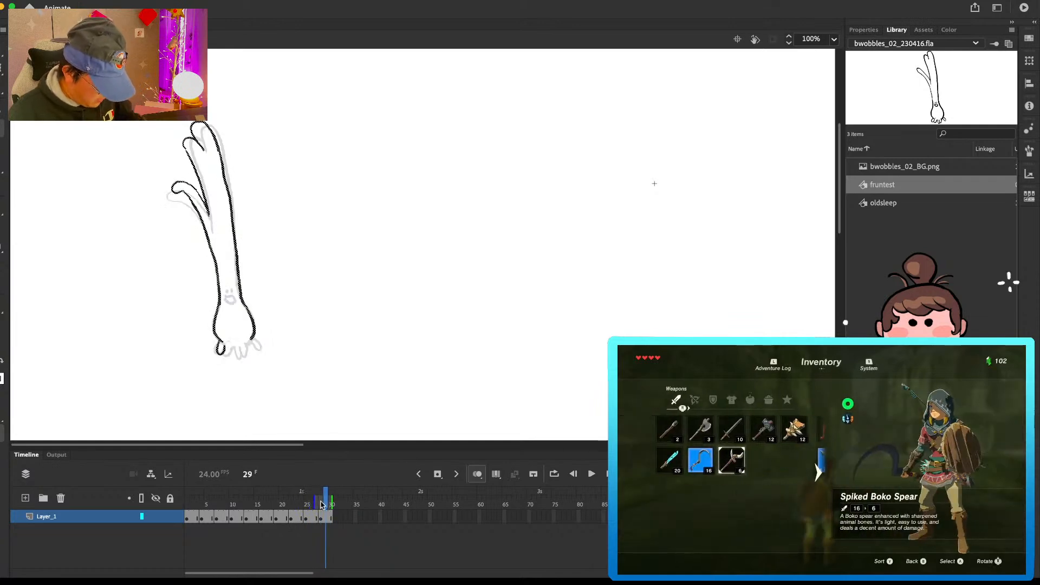
drag(226, 344, 233, 344)
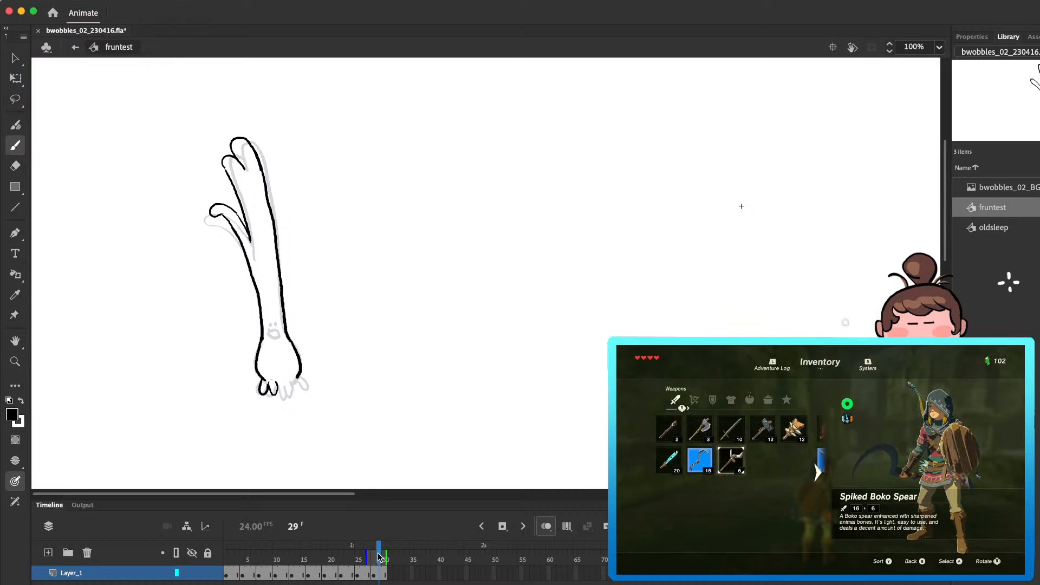
drag(373, 557, 374, 557)
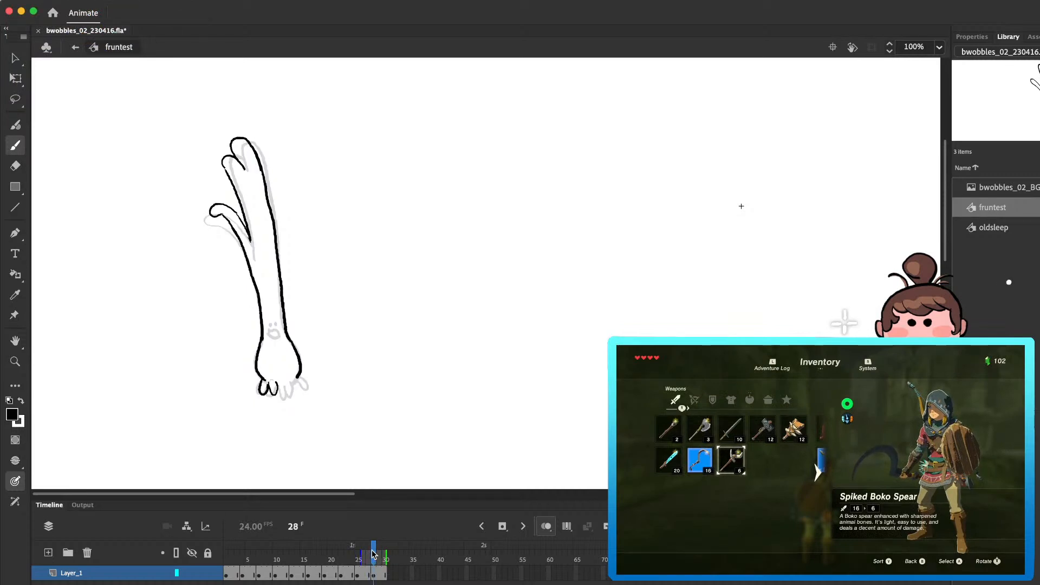
drag(280, 385, 306, 394)
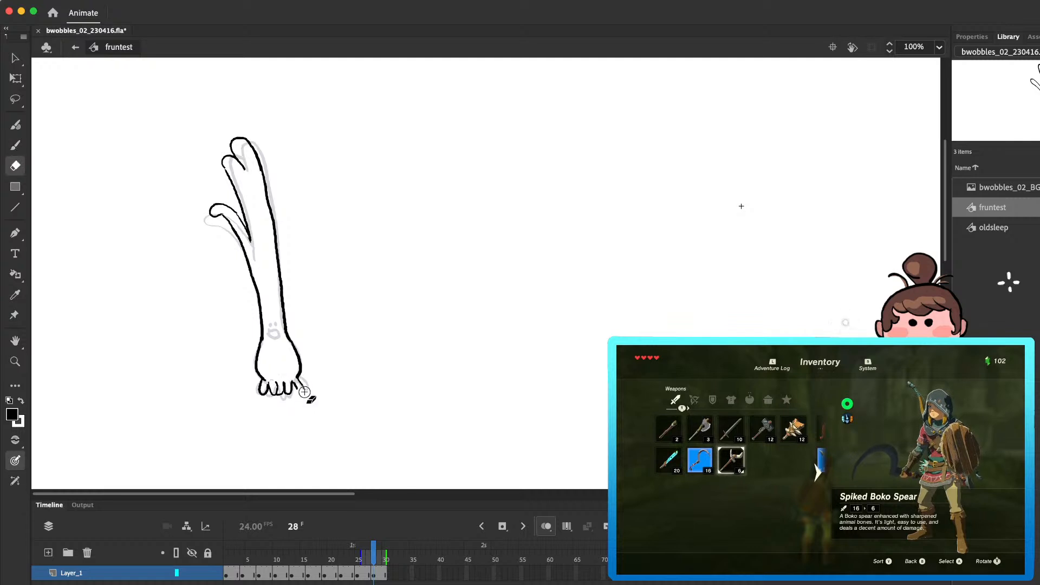
drag(273, 324, 270, 336)
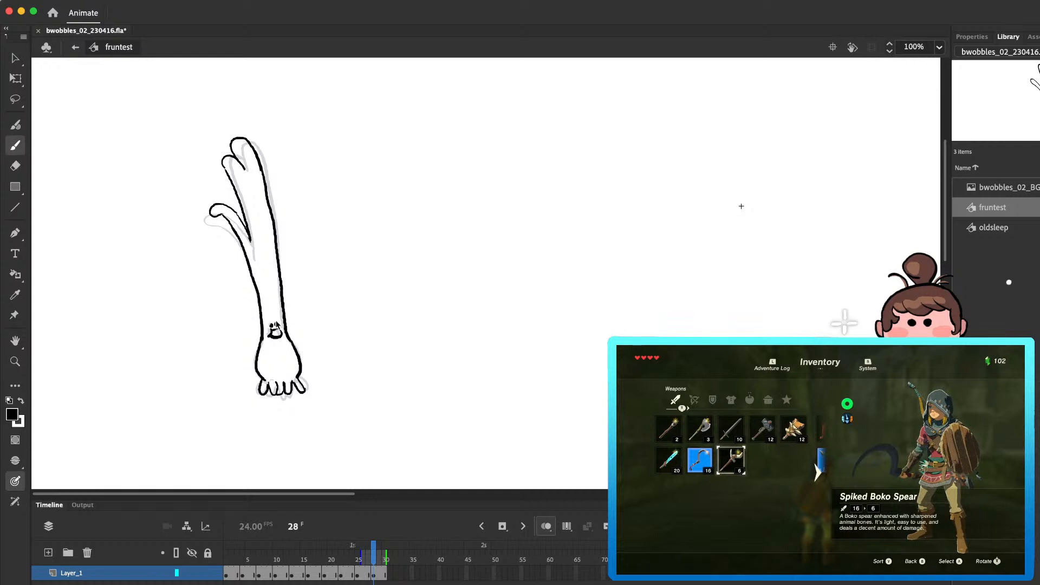
key(Return)
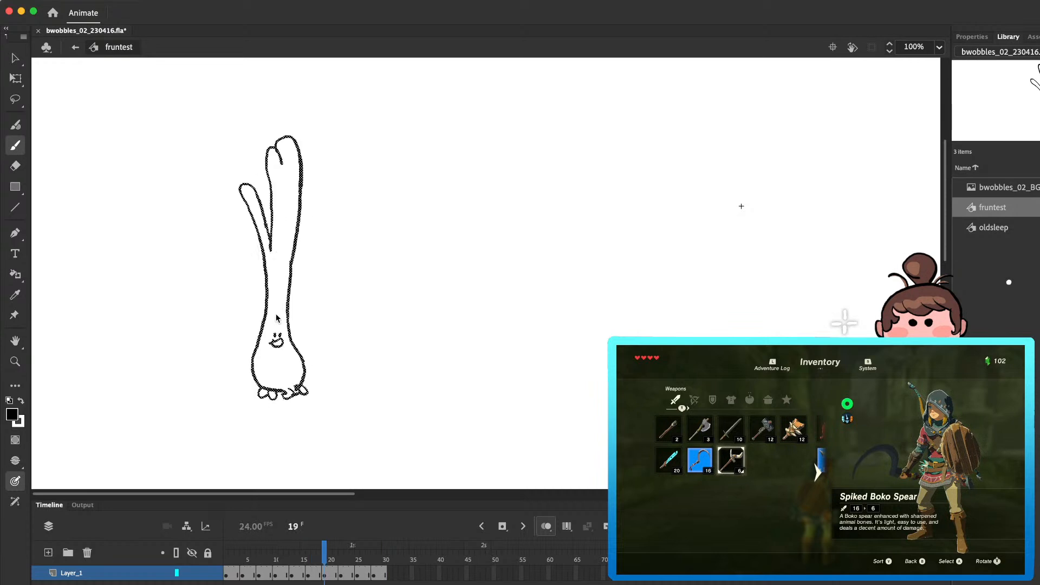
key(Return)
Step: Remove frames 28 to 30 and frames 25 to 27 from Layer_1, playing the loop after each removal
click(379, 573)
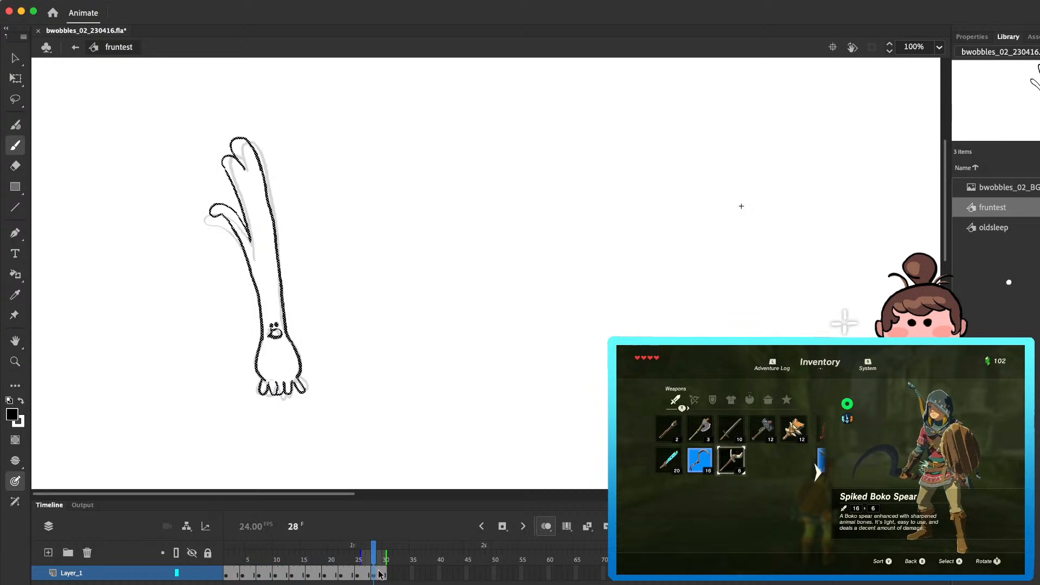
click(235, 574)
key(Return)
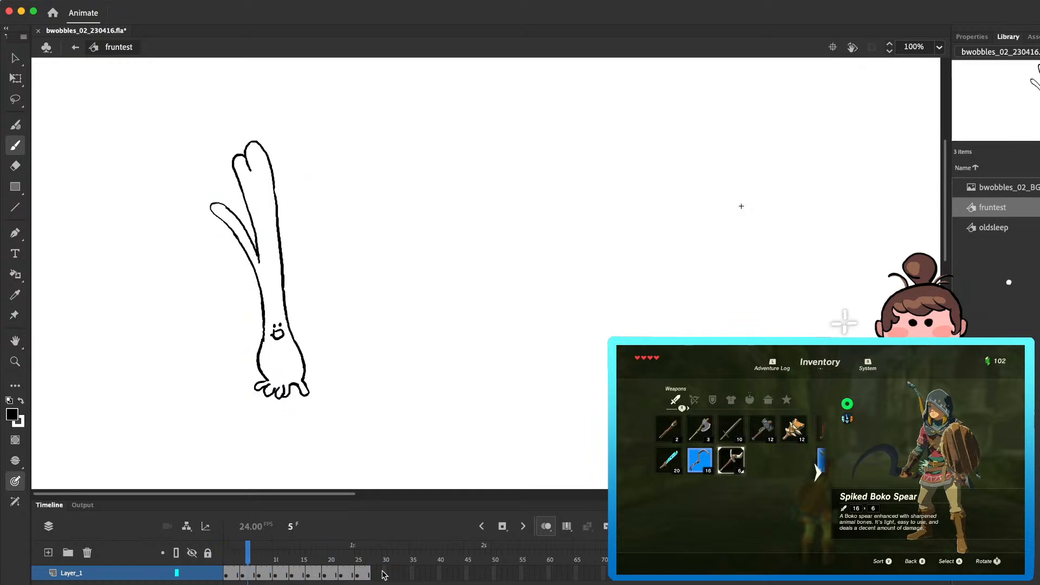
click(357, 572)
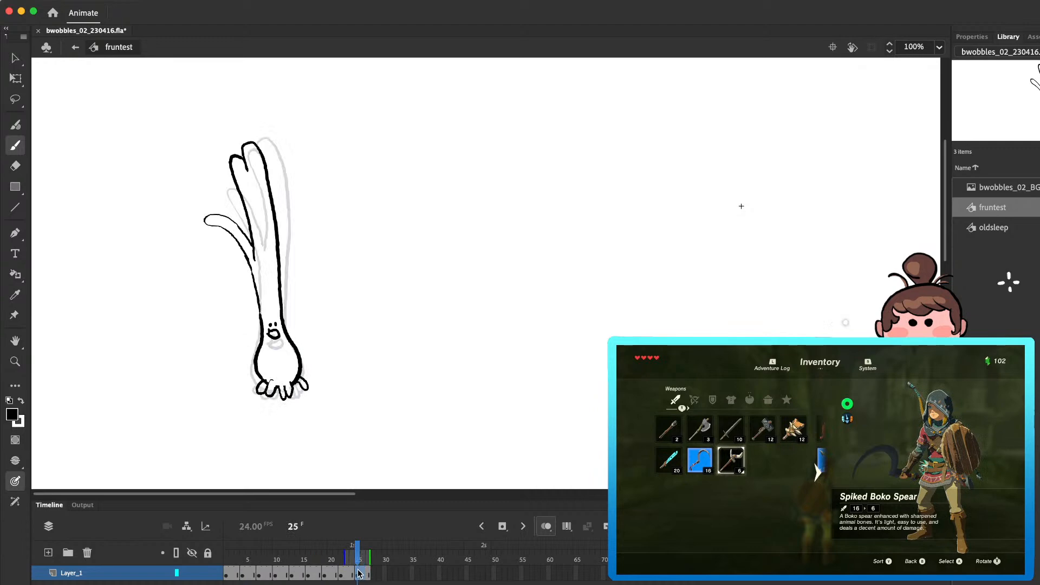
mouse_move(357, 557)
mouse_down()
mouse_move(348, 557)
mouse_move(375, 560)
mouse_move(369, 573)
mouse_up()
click(232, 573)
key(shift+F5)
key(Return)
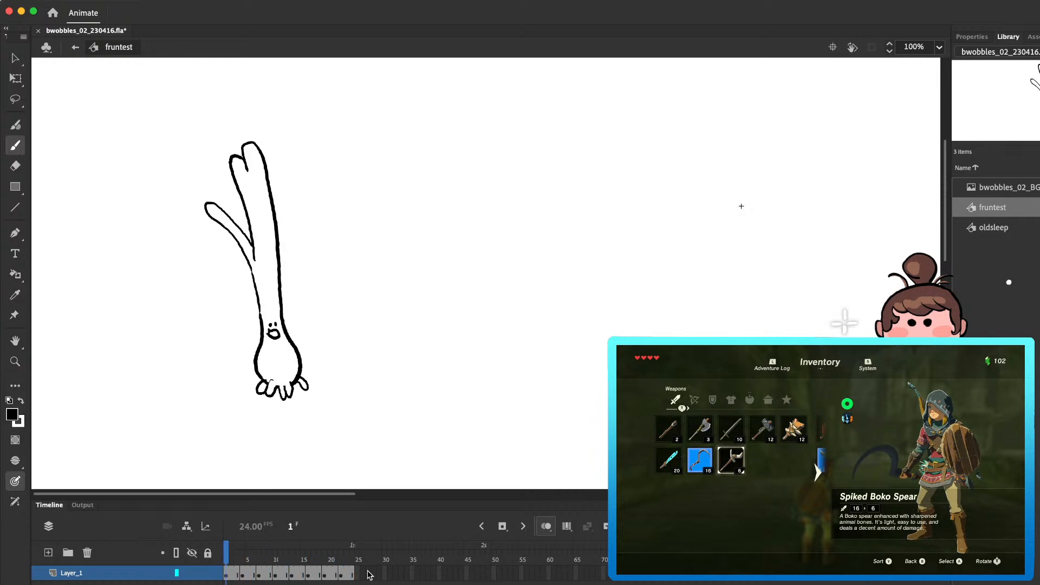
key(Return)
Step: Step through the loop from frame 3 to frame 22 to check how the poses follow each other
click(239, 560)
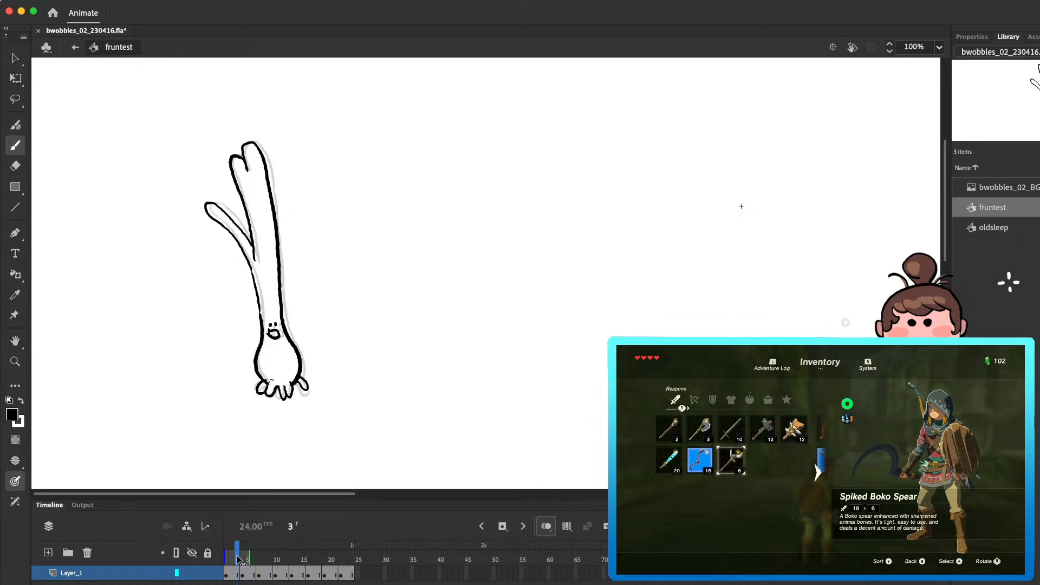
key(period)
key(period)
key(period)
key(period)
key(period)
key(period)
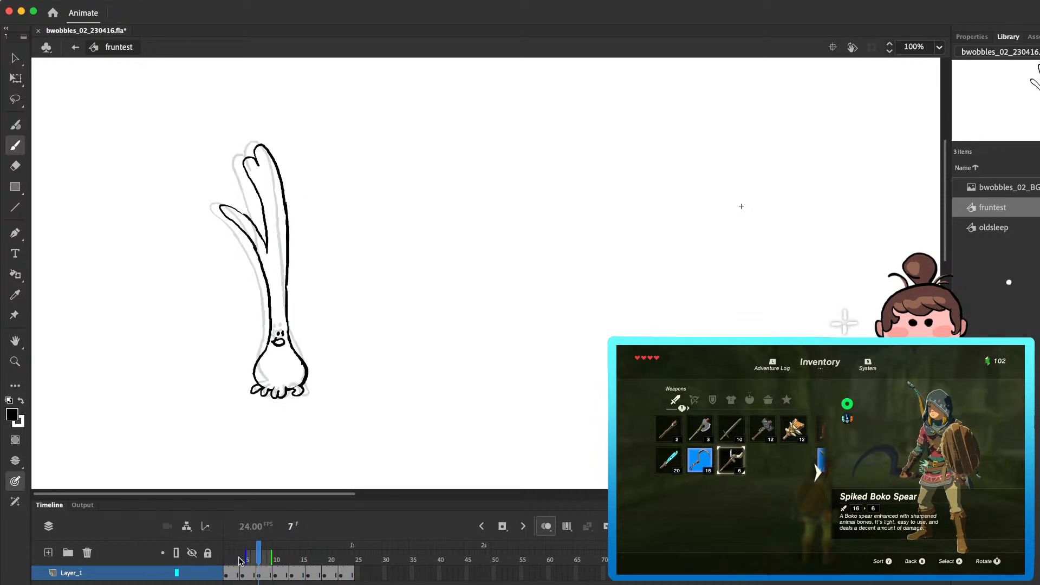
key(period)
key(period)
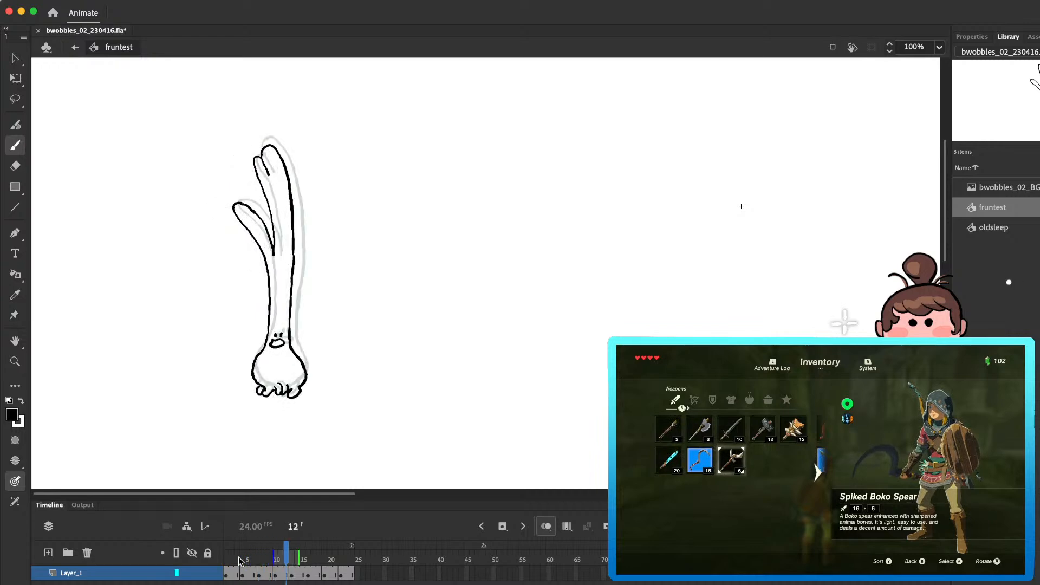
key(period)
key(period)
key(period)
key(period)
key(period)
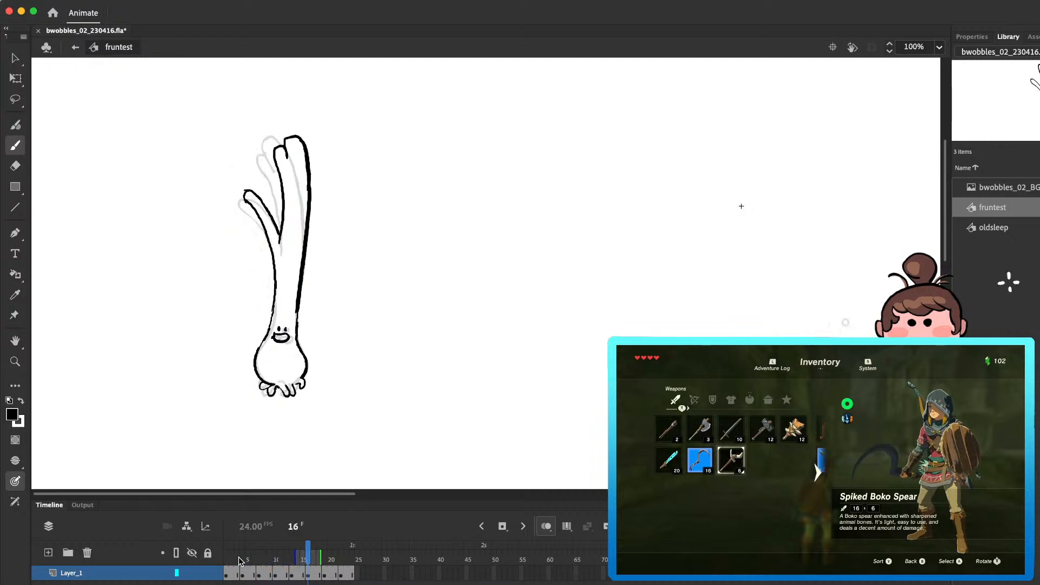
key(period)
key(period)
key(period)
key(period)
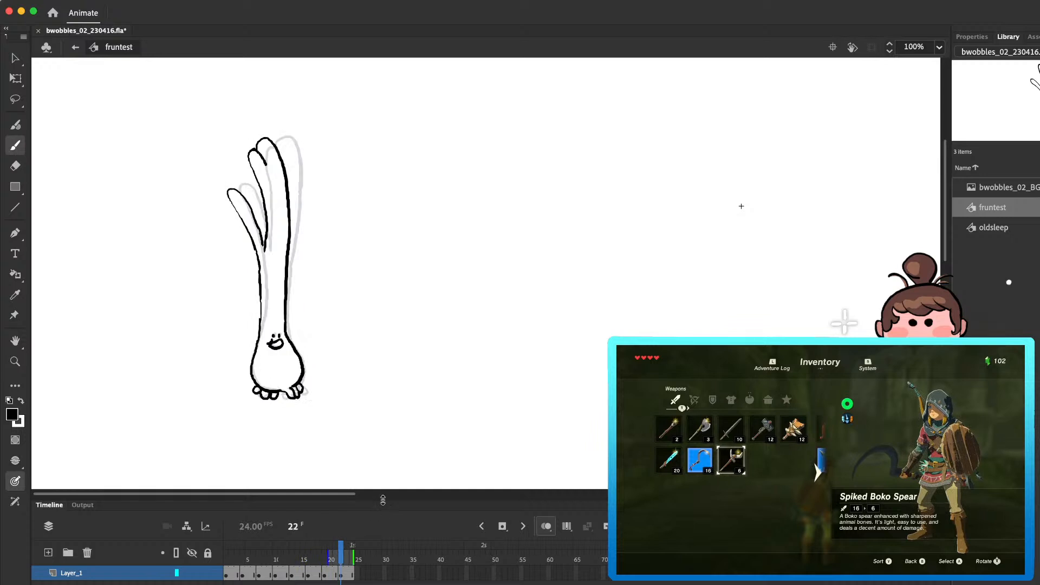
Step: Erase the leaf outlines in frame 4 and redraw the side leaf leaning further left
click(231, 574)
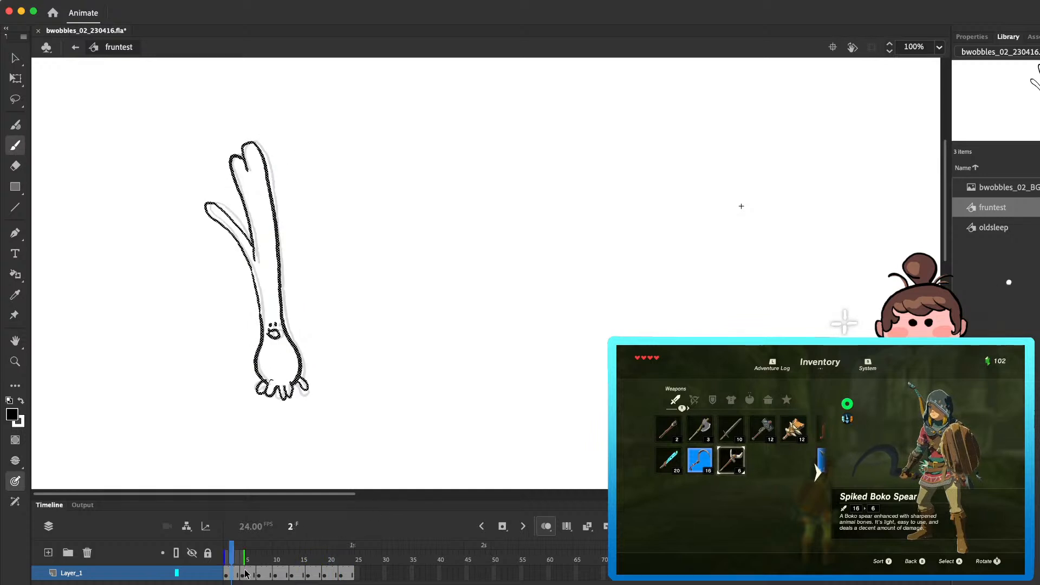
click(244, 573)
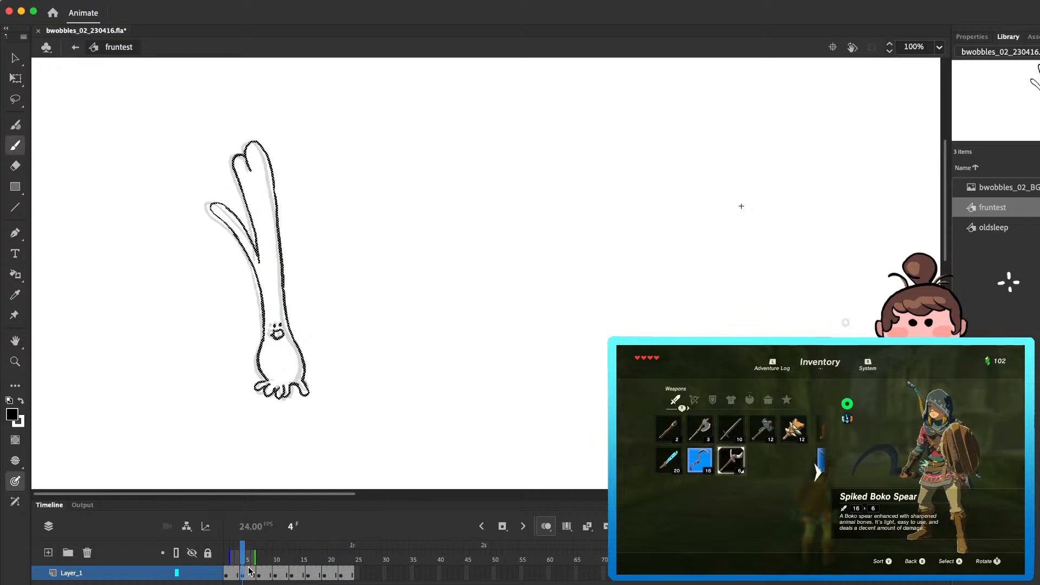
key(e)
mouse_move(232, 162)
mouse_down()
mouse_move(255, 230)
mouse_move(220, 209)
mouse_move(238, 229)
mouse_move(223, 232)
mouse_move(245, 251)
mouse_up()
key(b)
mouse_move(210, 210)
mouse_down()
mouse_move(259, 263)
mouse_move(249, 218)
mouse_up()
key(e)
key(b)
Step: Redraw the tall leaves in frame 4 bending further left and compare them with the previous frame
mouse_move(235, 160)
mouse_down()
mouse_move(250, 220)
mouse_move(251, 145)
mouse_move(279, 245)
mouse_move(239, 155)
mouse_move(256, 150)
mouse_move(282, 265)
mouse_up()
key(e)
key(b)
key(e)
key(b)
key(e)
key(b)
key(e)
key(b)
mouse_move(245, 173)
mouse_down()
mouse_move(238, 148)
mouse_move(235, 158)
mouse_up()
key(comma)
key(period)
Step: Clean up the leaf joint and the side leaf's tip in frame 4 and play the loop
key(e)
drag(252, 244, 259, 253)
key(b)
key(e)
key(b)
key(e)
key(b)
key(comma)
key(period)
key(e)
drag(212, 210, 219, 214)
key(b)
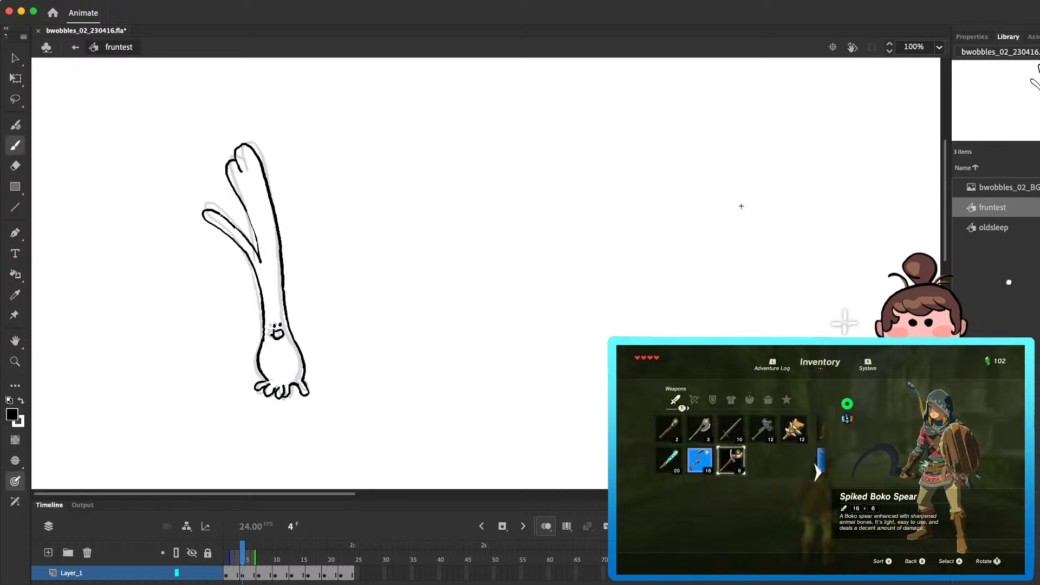
key(comma)
key(period)
key(Return)
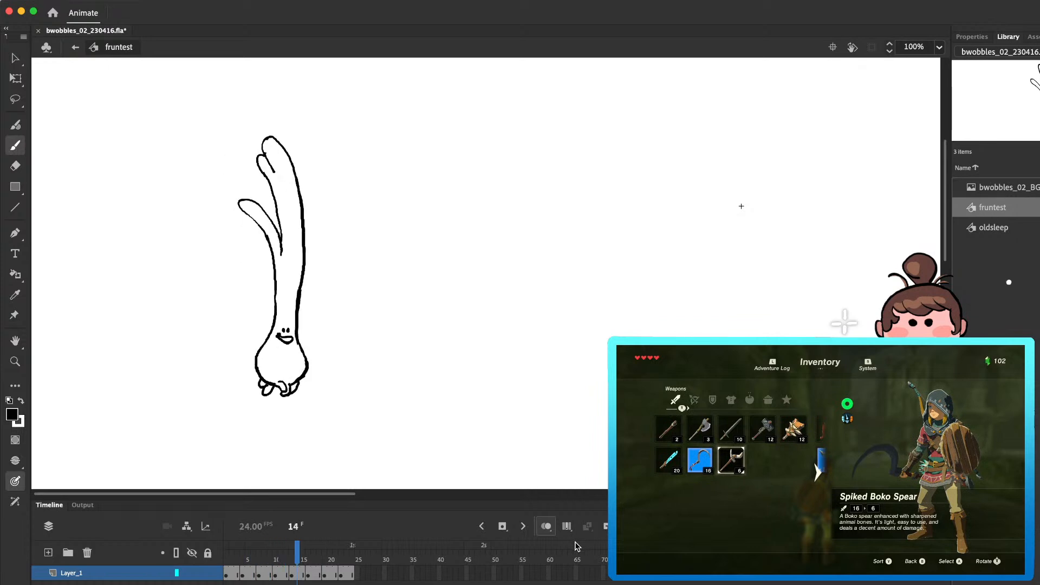
Step: Move the onion's face in frame 4 slightly to the left
click(236, 558)
key(period)
key(period)
key(period)
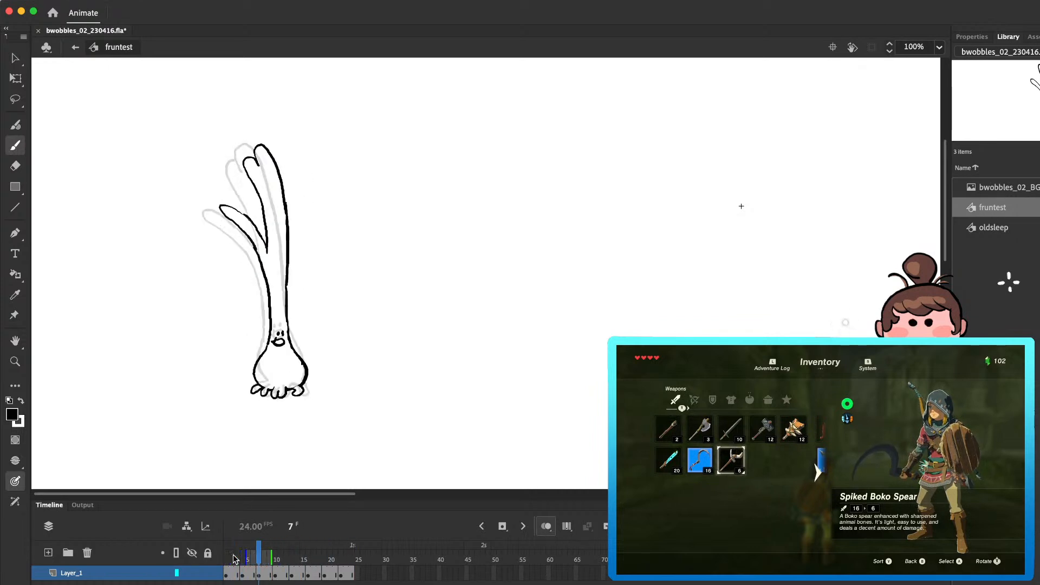
key(comma)
key(comma)
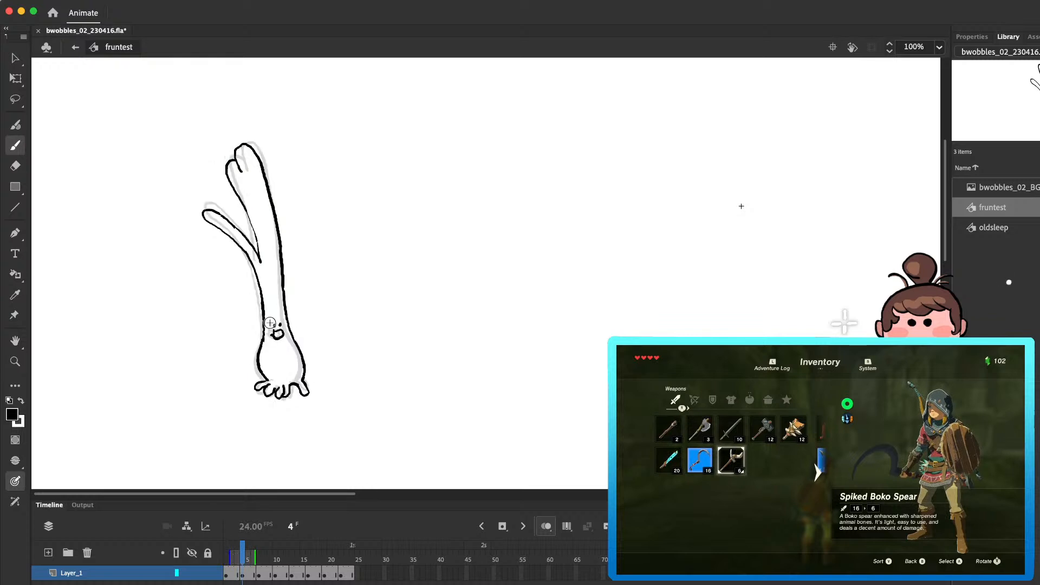
key(l)
drag(271, 308, 271, 310)
key(b)
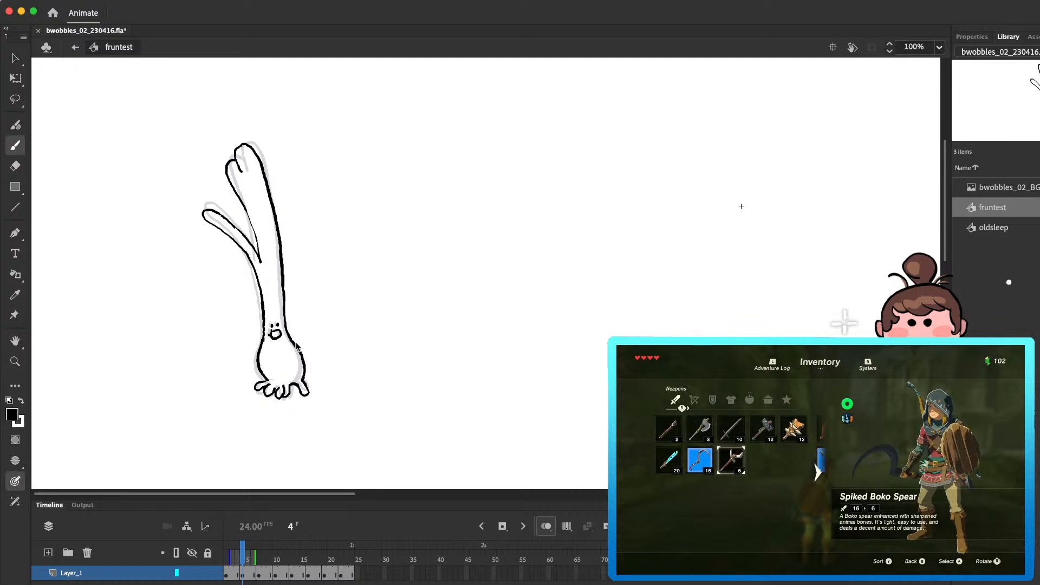
Step: Lasso the onion's face in frame 10 and nudge it slightly right, comparing it with the neighbouring frame
key(period)
key(period)
key(period)
key(period)
key(period)
key(period)
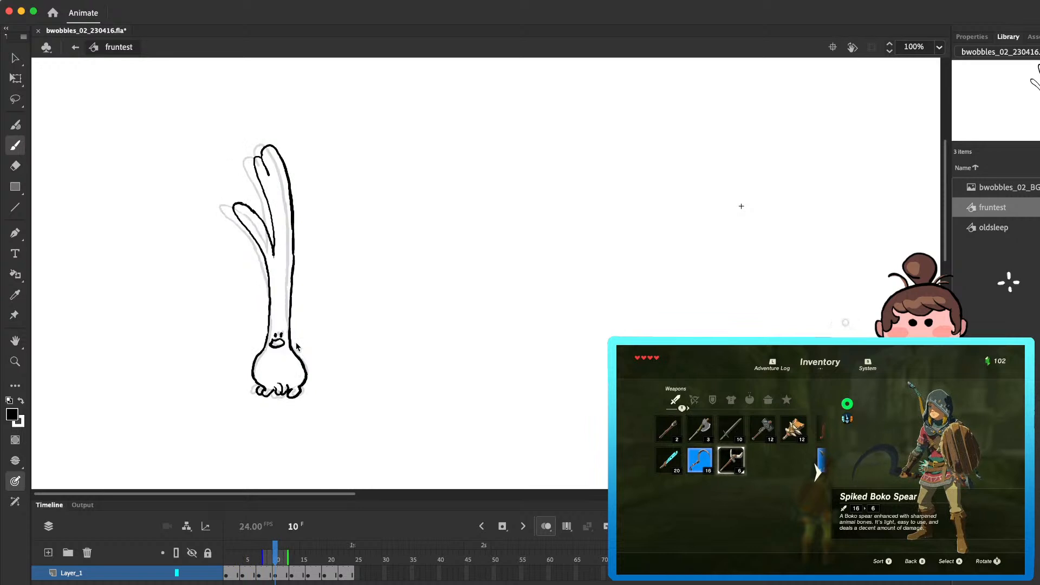
key(l)
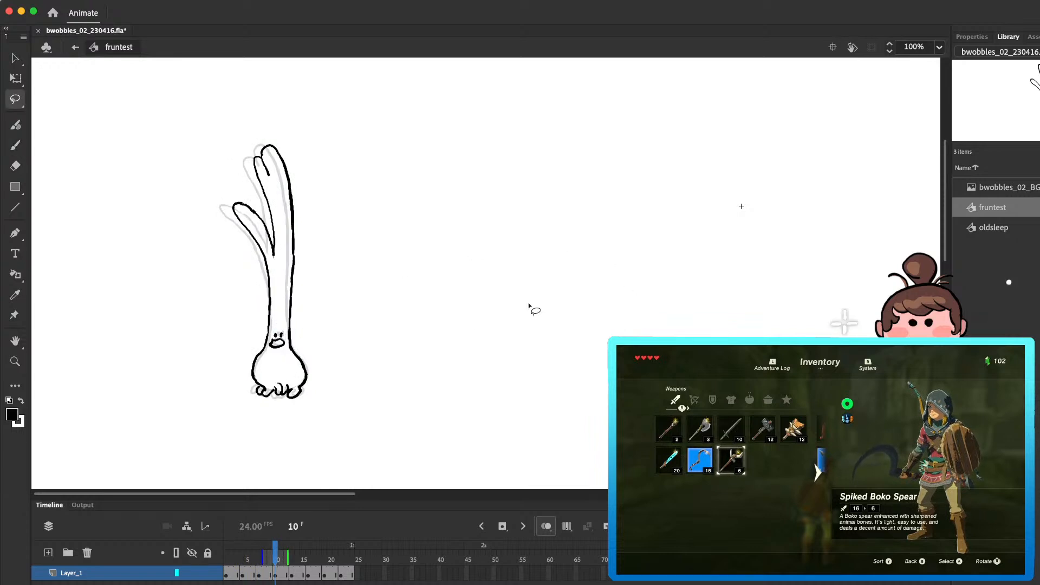
mouse_move(281, 328)
mouse_down()
mouse_move(287, 363)
mouse_move(279, 318)
mouse_up()
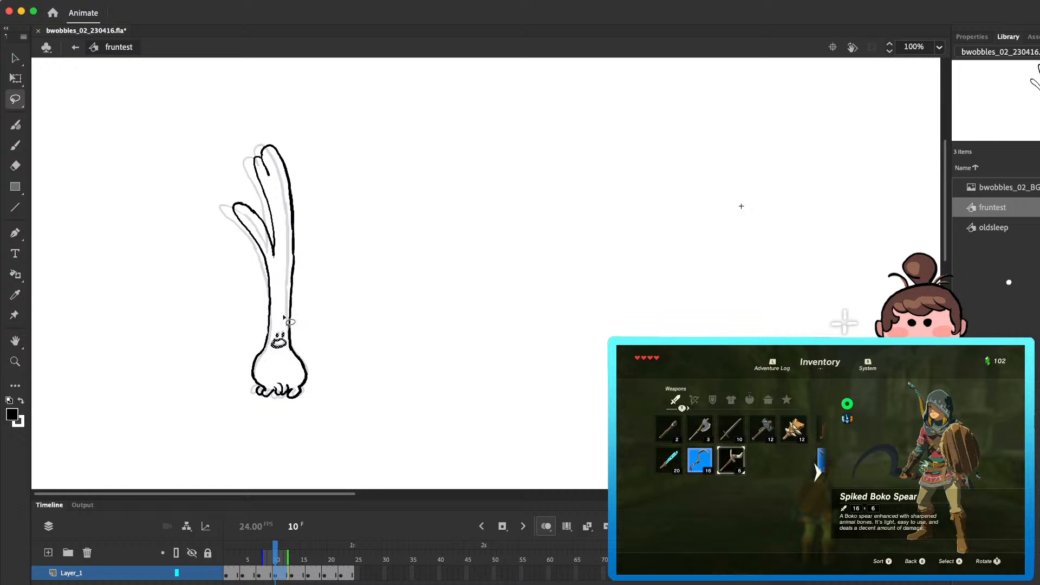
key(comma)
key(period)
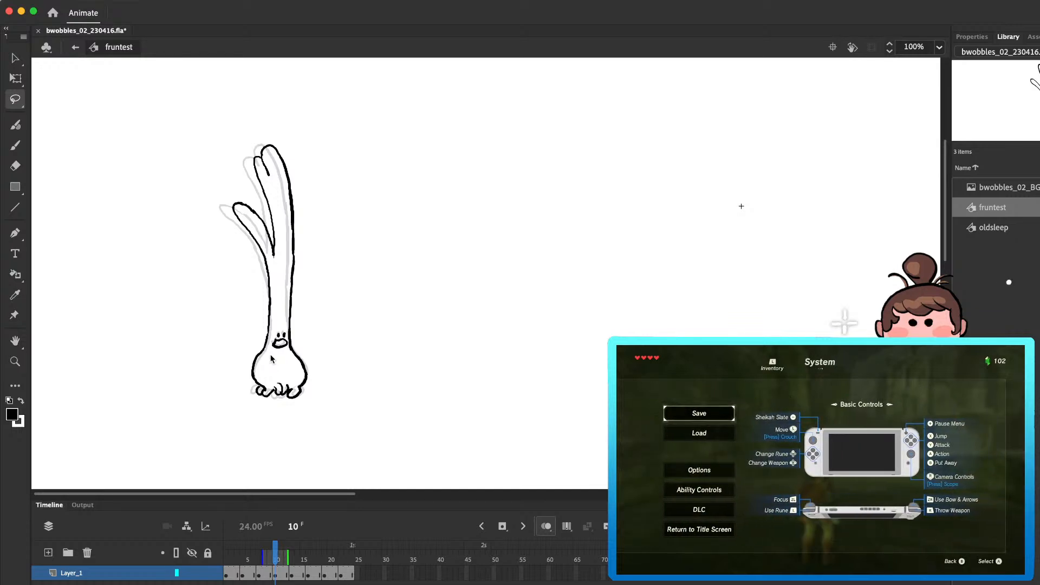
Step: Erase and redraw the outline where the stalk meets the bulb in frame 10 and touch up the bulb's left side
key(e)
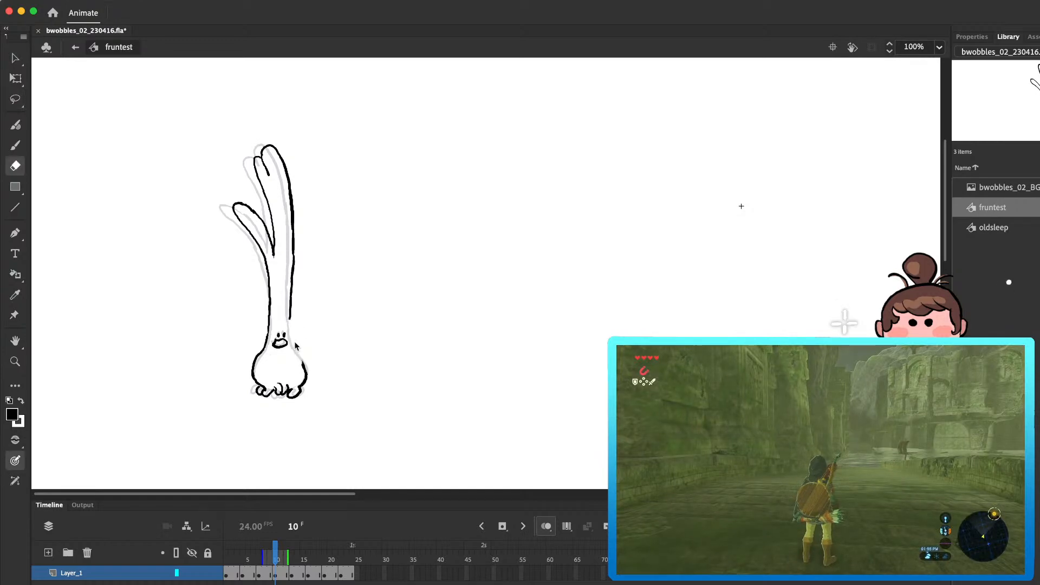
key(b)
mouse_move(295, 350)
mouse_down()
mouse_move(259, 356)
mouse_move(265, 344)
mouse_move(253, 365)
mouse_up()
key(e)
key(b)
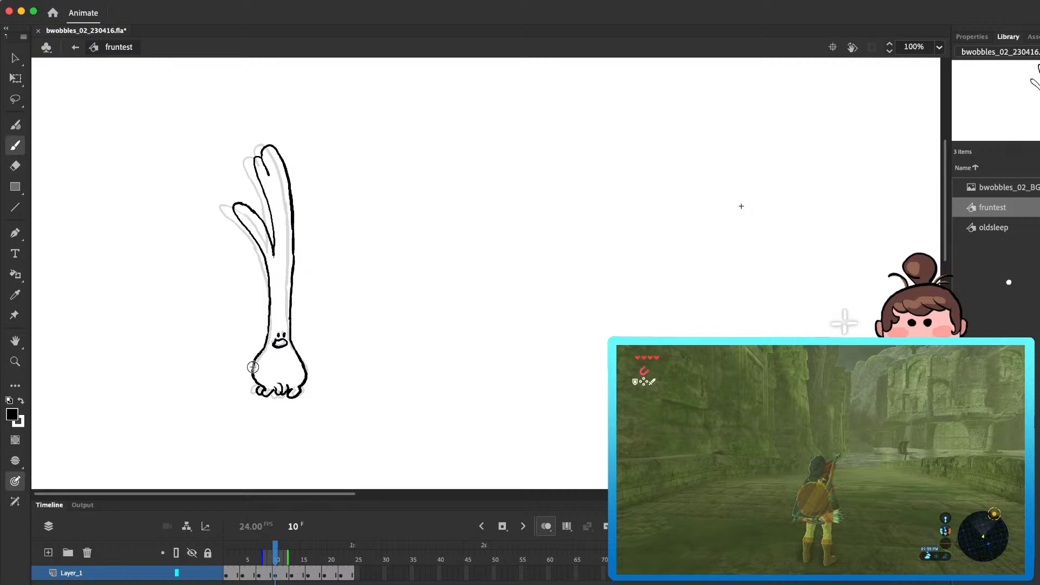
key(e)
key(b)
Step: Step through frames 11 to 16 to examine how the leaves and face move between poses
key(period)
key(period)
key(period)
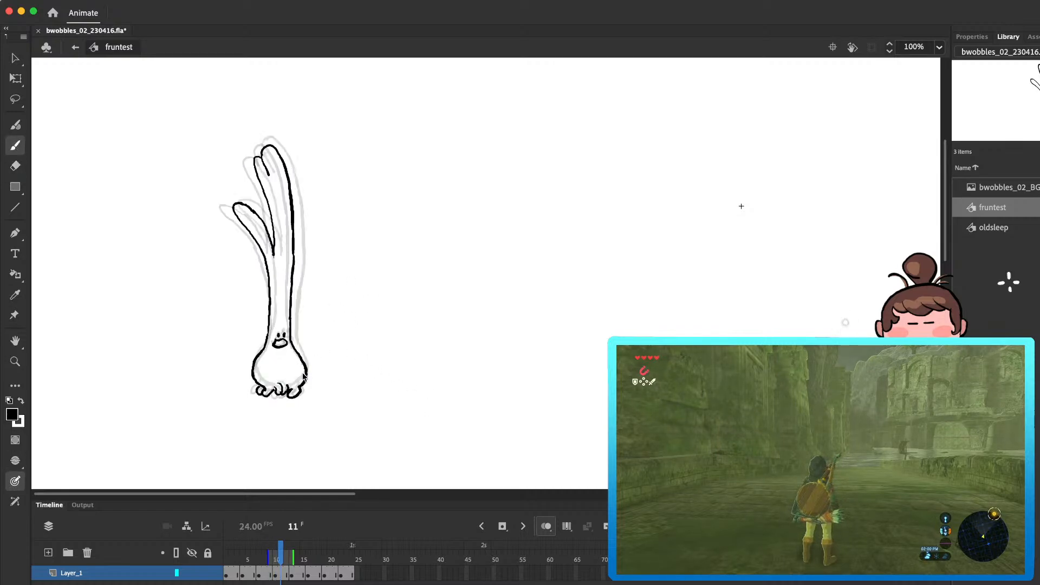
key(period)
key(period)
key(period)
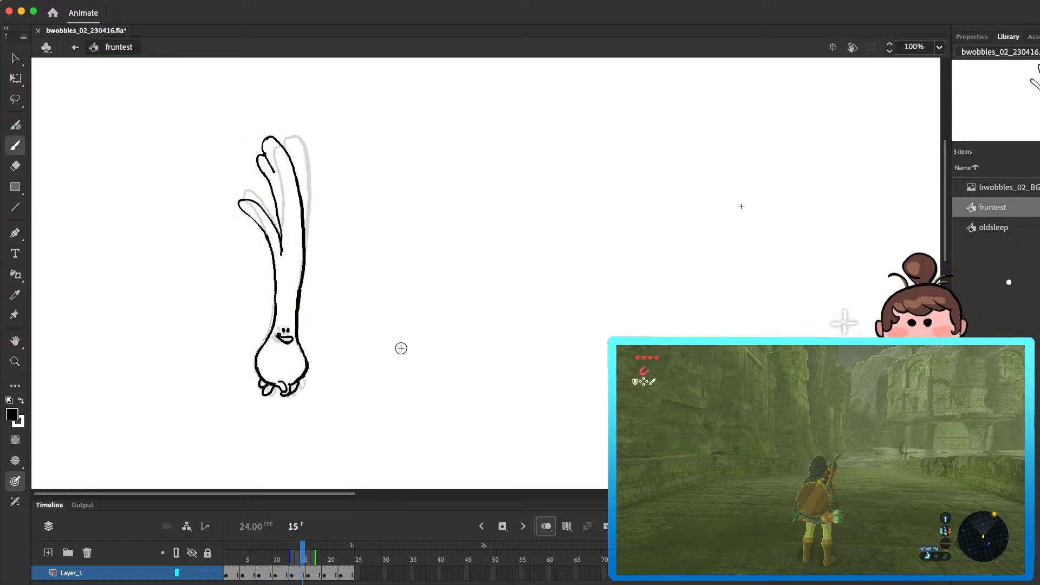
key(comma)
key(period)
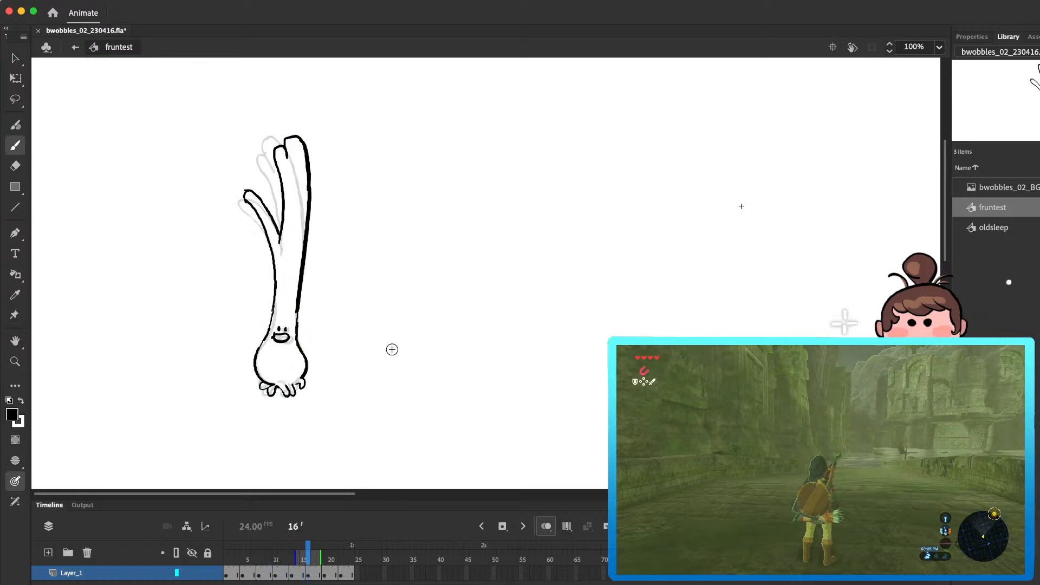
Step: Lasso the onion's face in frame 16 and nudge it slightly right and up
key(l)
mouse_move(289, 324)
mouse_down()
mouse_move(271, 345)
mouse_move(300, 343)
mouse_up()
key(Right)
key(Right)
key(Right)
key(Up)
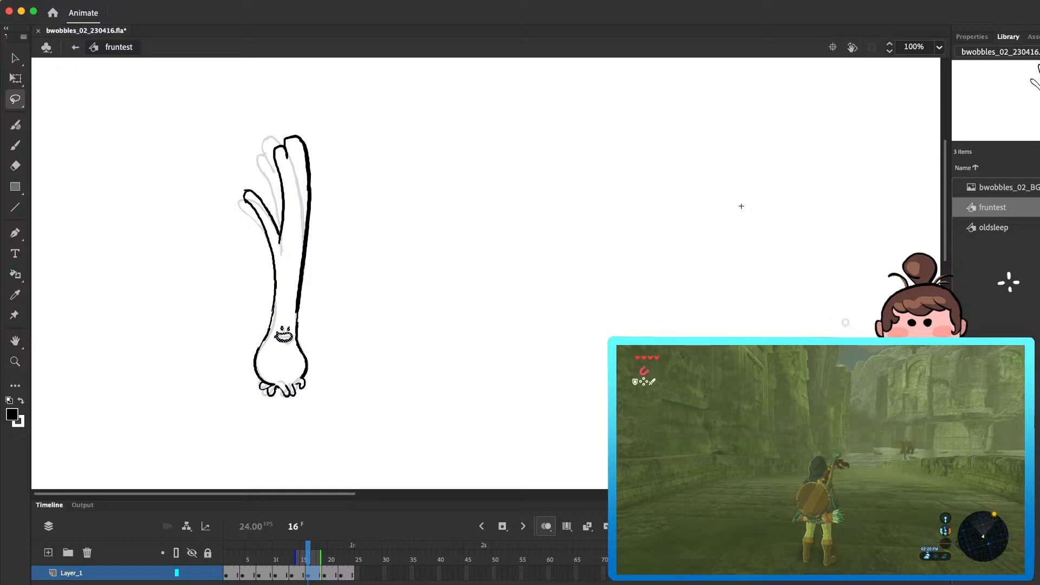
Step: Scrub the timeline and play the loop to examine how the onion wobbles across all frames
drag(330, 574, 336, 568)
click(354, 553)
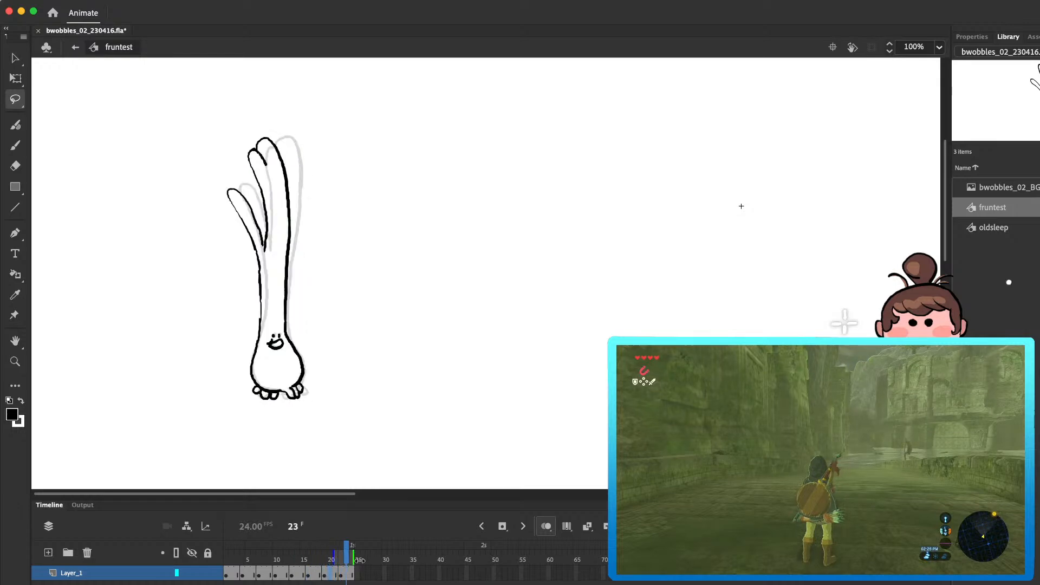
click(235, 574)
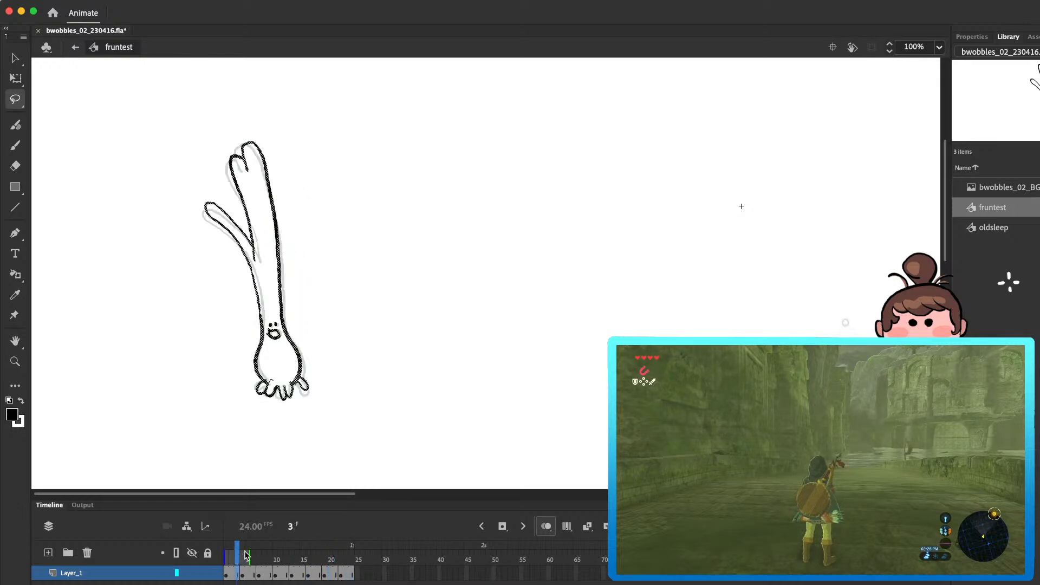
click(244, 575)
click(231, 575)
key(Return)
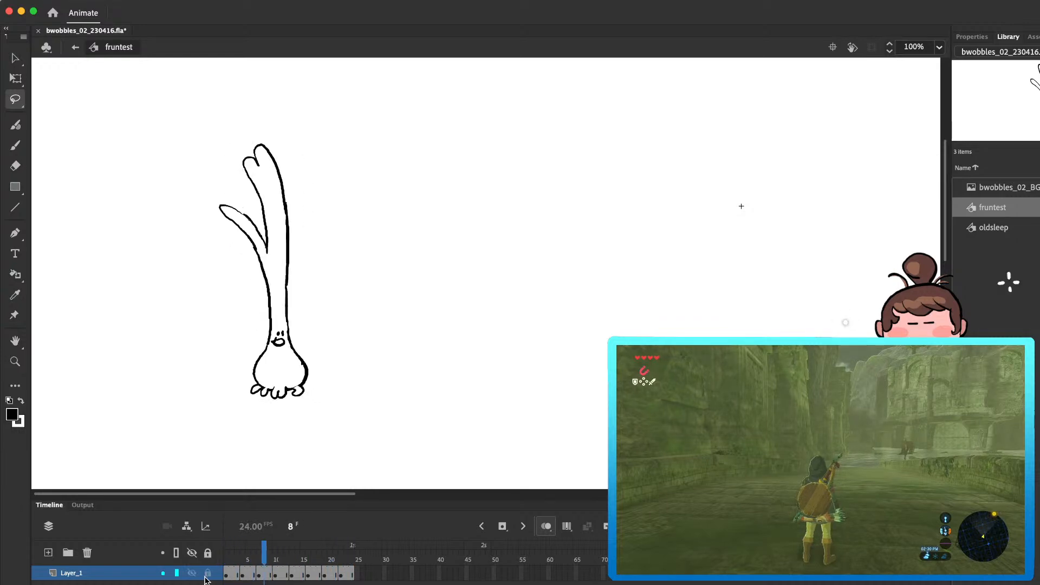
key(Return)
Step: Select the onion's upper stalk and leaves in frame 7 and transform them to lean slightly further left
mouse_move(241, 556)
mouse_down()
mouse_move(304, 552)
mouse_move(231, 553)
mouse_move(242, 564)
mouse_move(293, 553)
mouse_move(263, 563)
mouse_up()
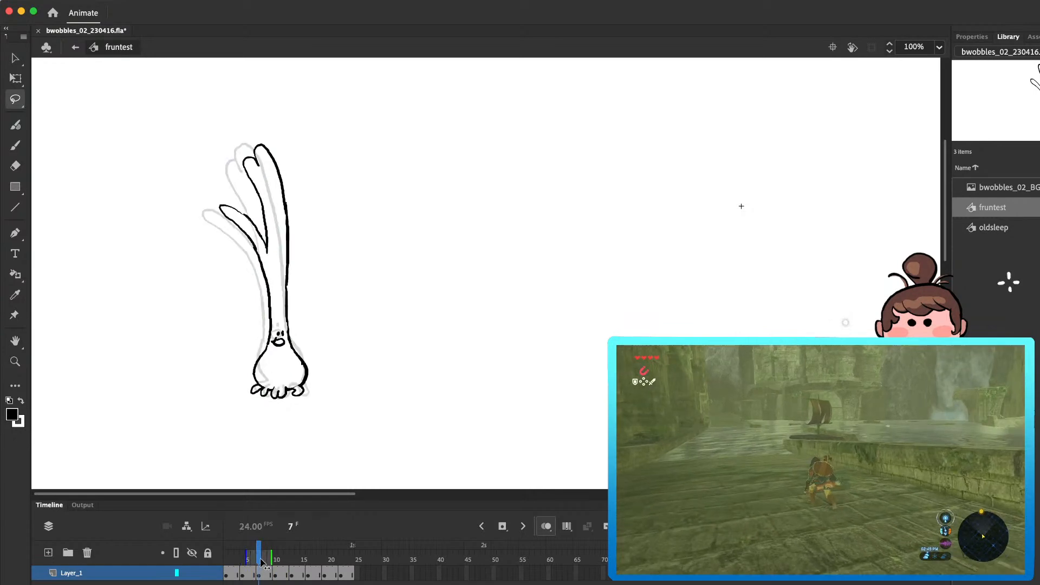
mouse_move(300, 112)
mouse_down()
mouse_move(195, 227)
mouse_move(306, 109)
mouse_up()
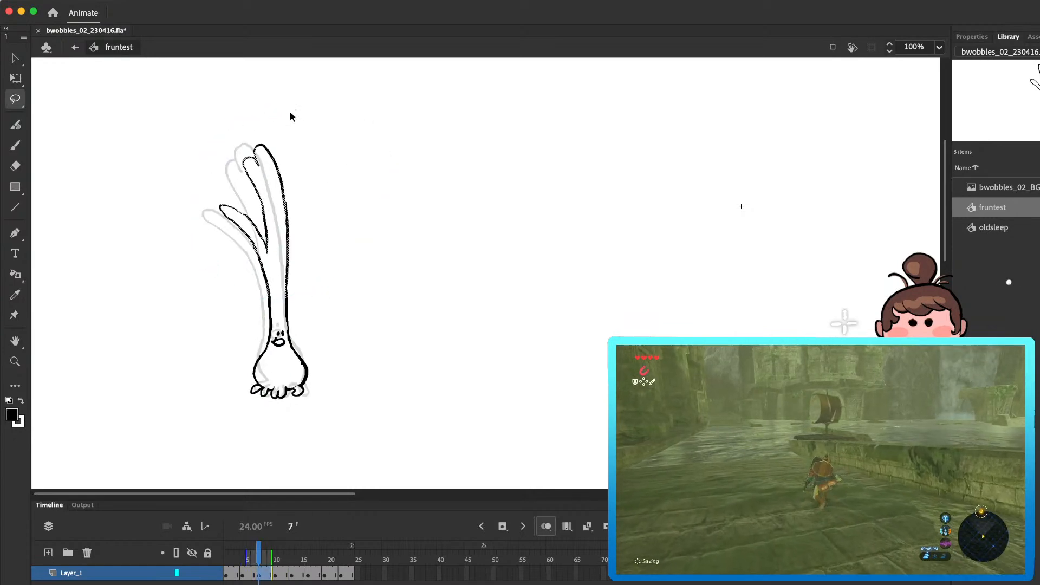
key(q)
drag(252, 145, 244, 145)
Step: Erase and redraw the outline beside the face where the stalk meets the bulb in frame 7
key(e)
mouse_move(289, 273)
mouse_down()
mouse_move(287, 302)
mouse_move(266, 293)
mouse_move(269, 305)
mouse_move(261, 270)
mouse_move(271, 333)
mouse_move(266, 302)
mouse_up()
key(b)
key(e)
key(b)
key(e)
key(b)
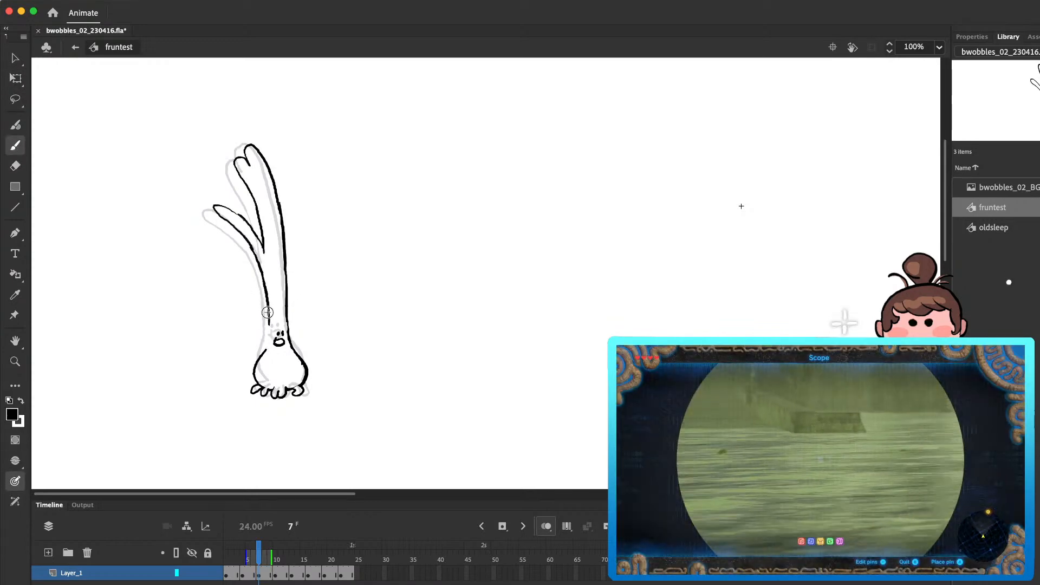
key(e)
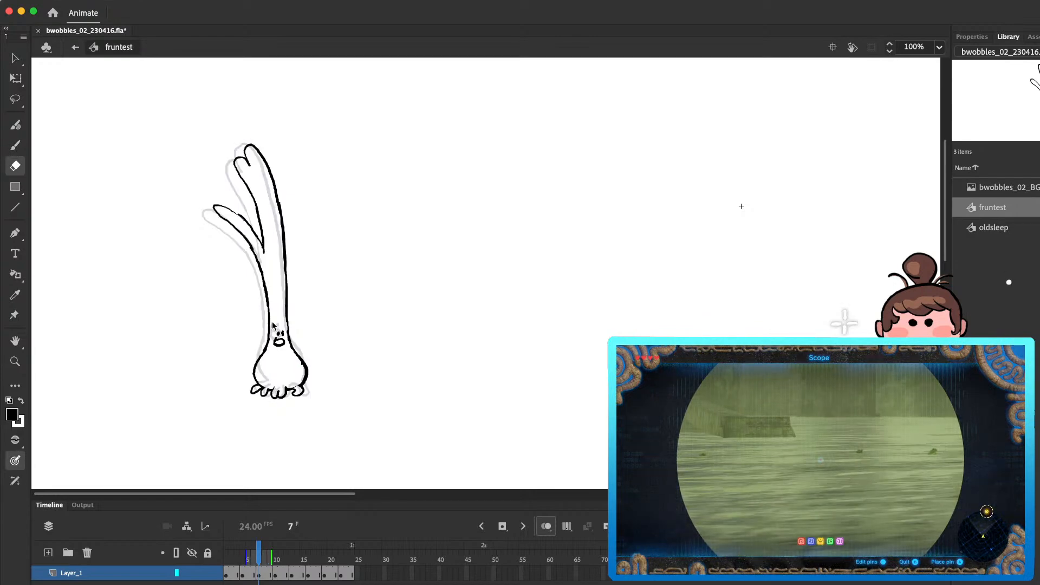
Step: Erase and redraw the lower left edge of the stalk in frame 13
key(period)
key(period)
key(period)
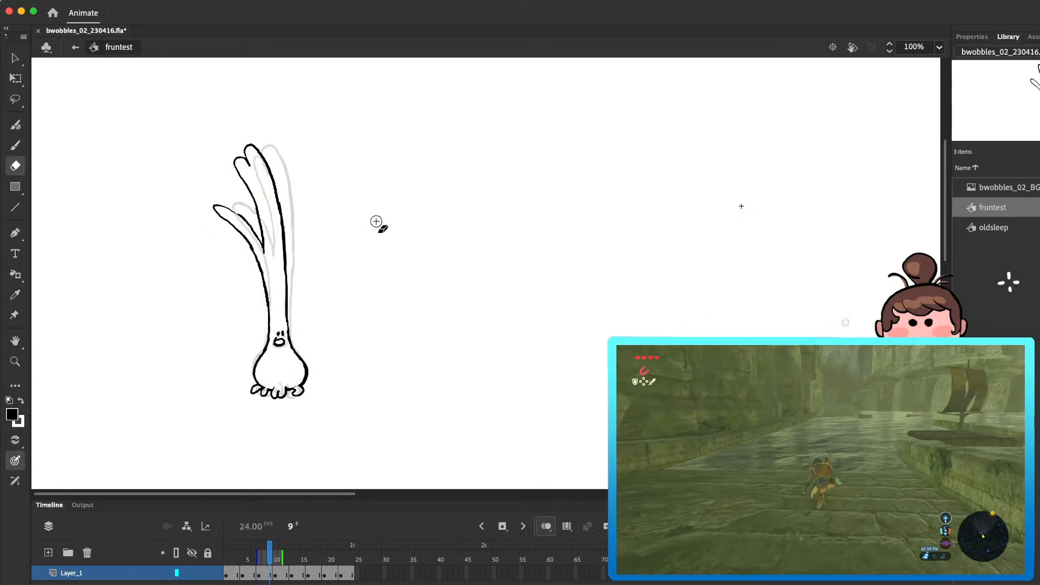
key(period)
key(period)
key(period)
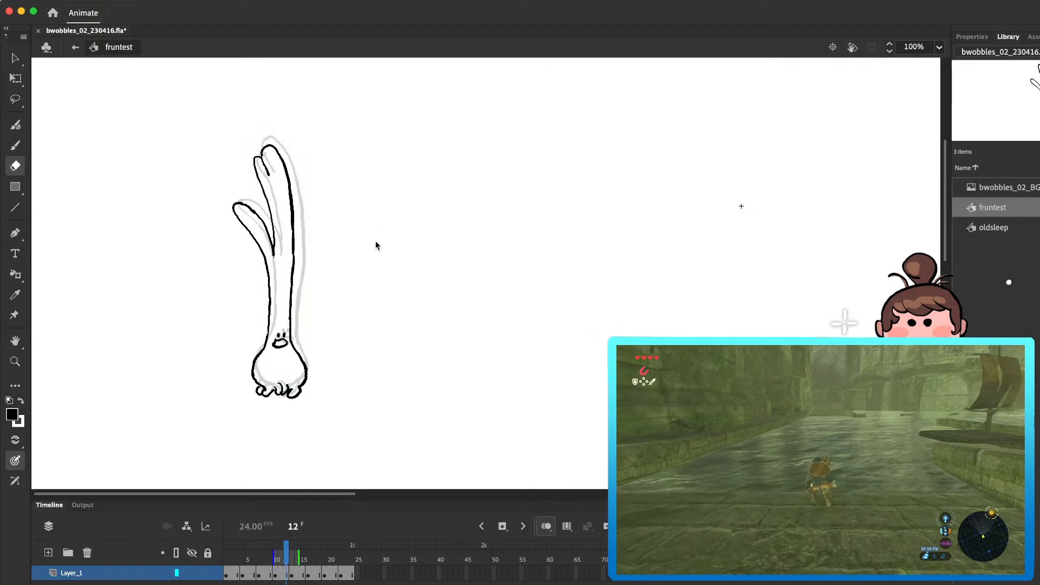
drag(274, 287, 275, 279)
key(y)
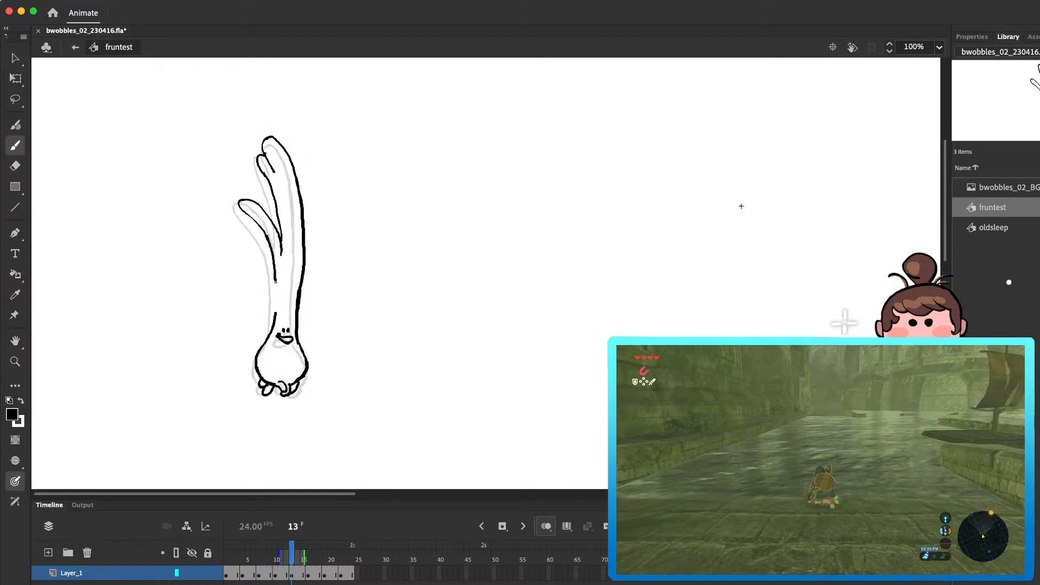
Step: Erase and redraw the right edge of the stalk in frame 13, comparing it with the neighbouring frame
key(e)
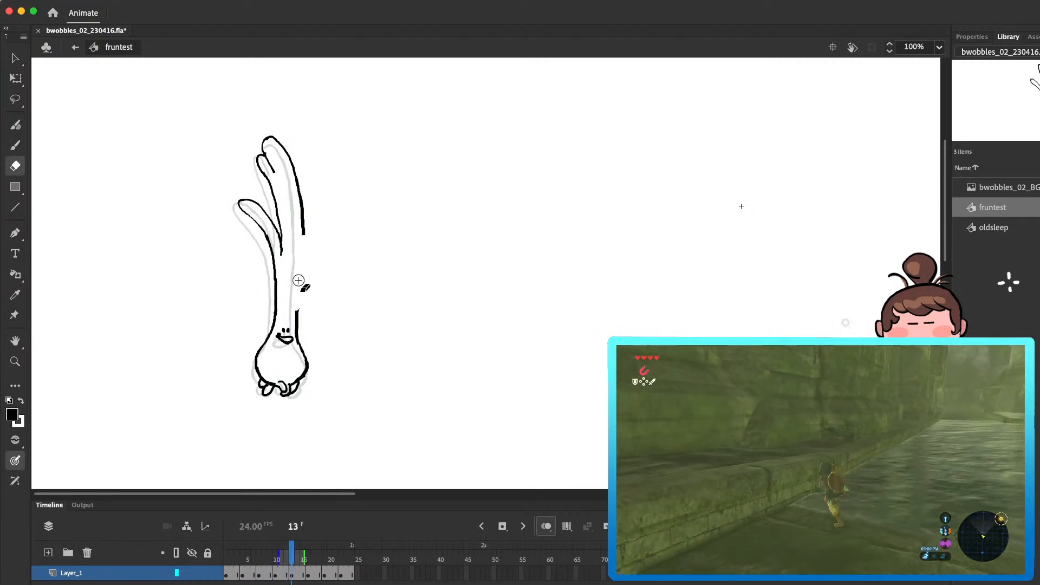
key(y)
drag(299, 290, 297, 320)
key(e)
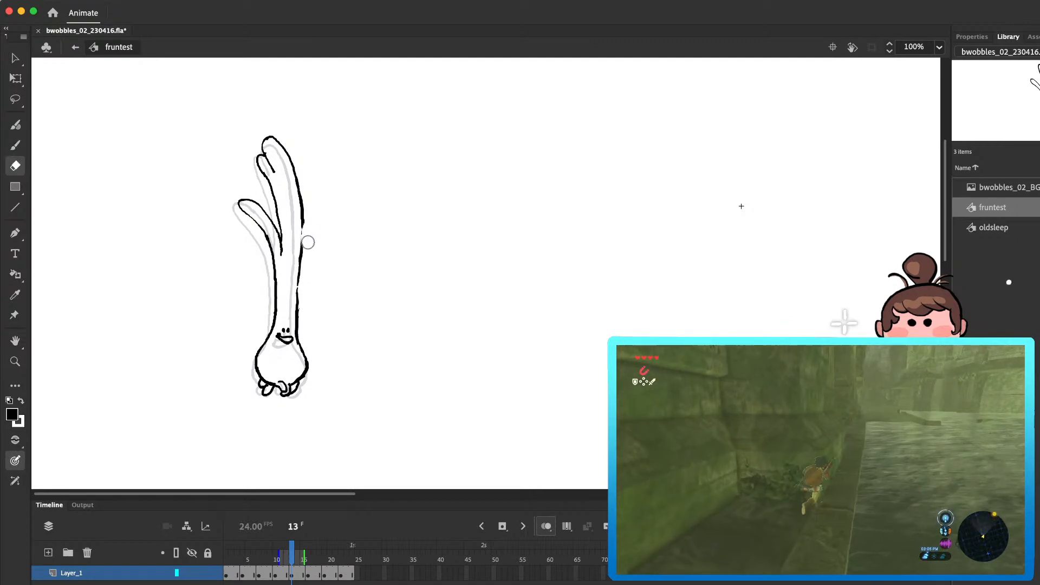
key(comma)
key(period)
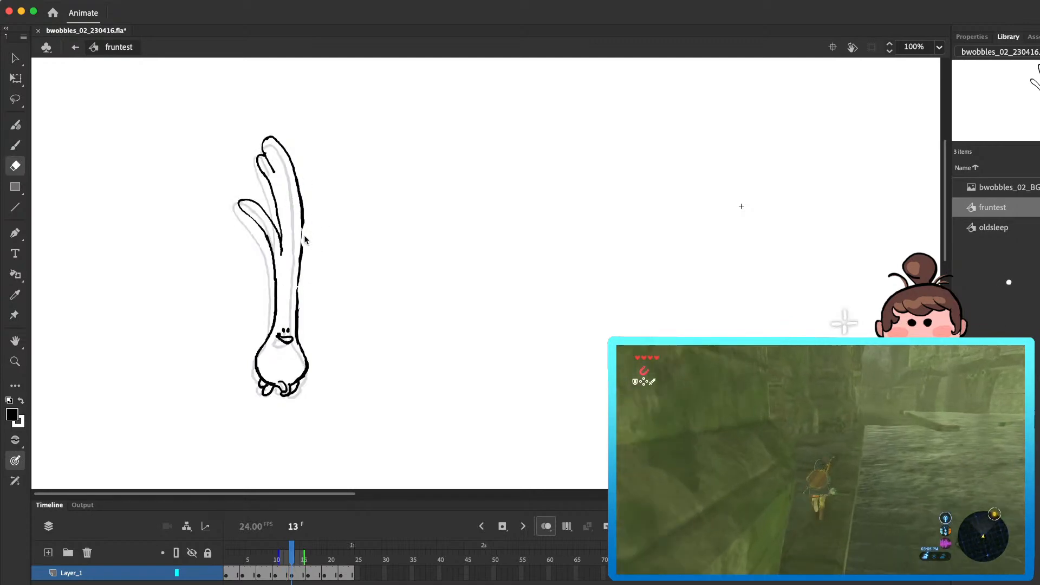
key(y)
key(e)
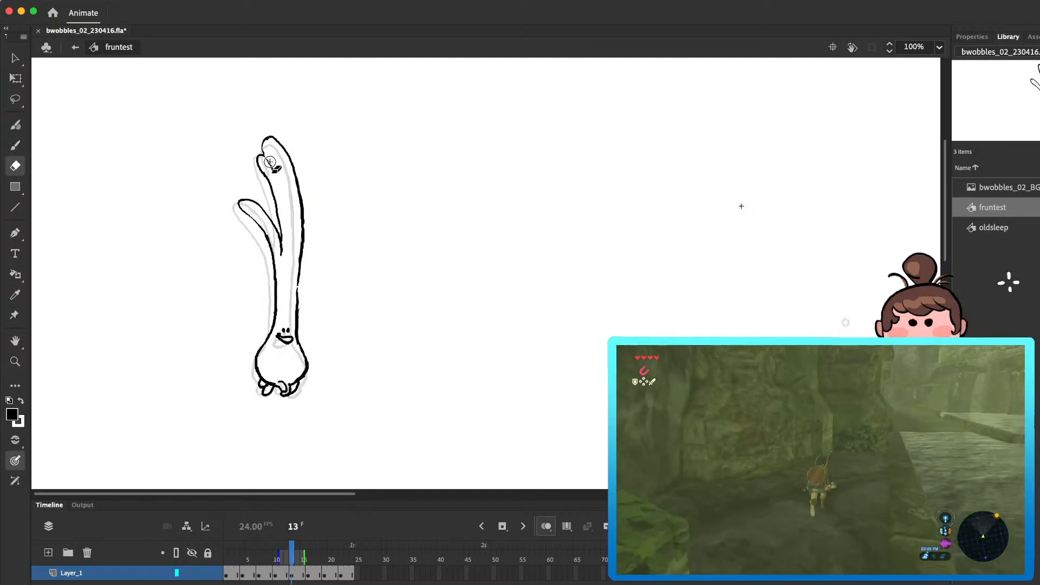
key(y)
Step: Clean up the left leaf's outline and its junction with the stalk in frame 16 by erasing and redrawing
key(period)
key(period)
key(period)
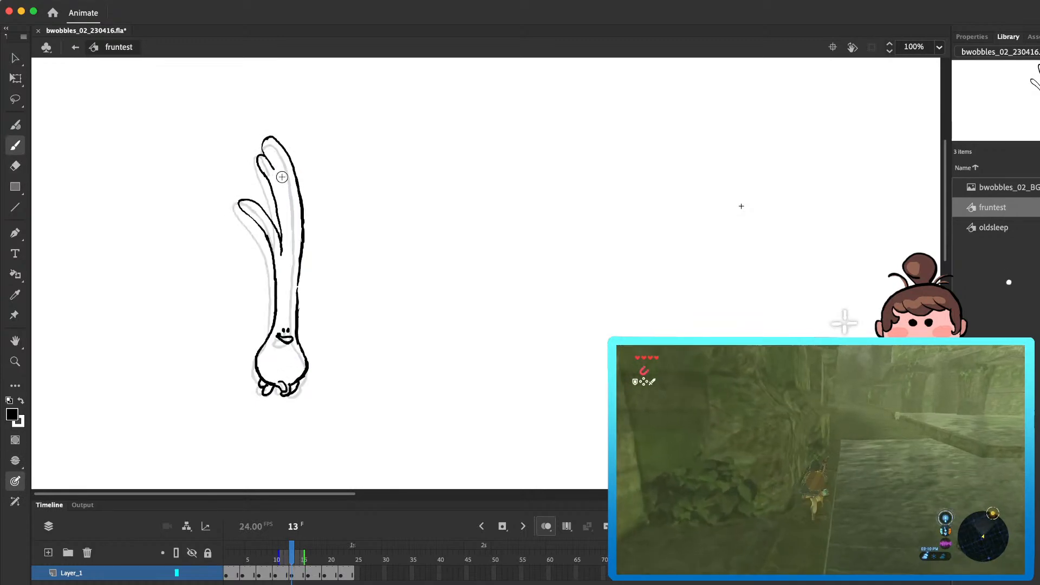
key(e)
drag(279, 241, 256, 194)
key(b)
key(e)
key(b)
mouse_move(252, 192)
mouse_down()
mouse_move(278, 242)
mouse_move(270, 215)
mouse_move(280, 241)
mouse_move(283, 212)
mouse_move(281, 250)
mouse_move(297, 297)
mouse_up()
key(e)
key(b)
key(e)
key(b)
Step: Erase the right edge of the stalk in frame 15 and redraw it as a smoother line
key(comma)
key(period)
key(comma)
key(e)
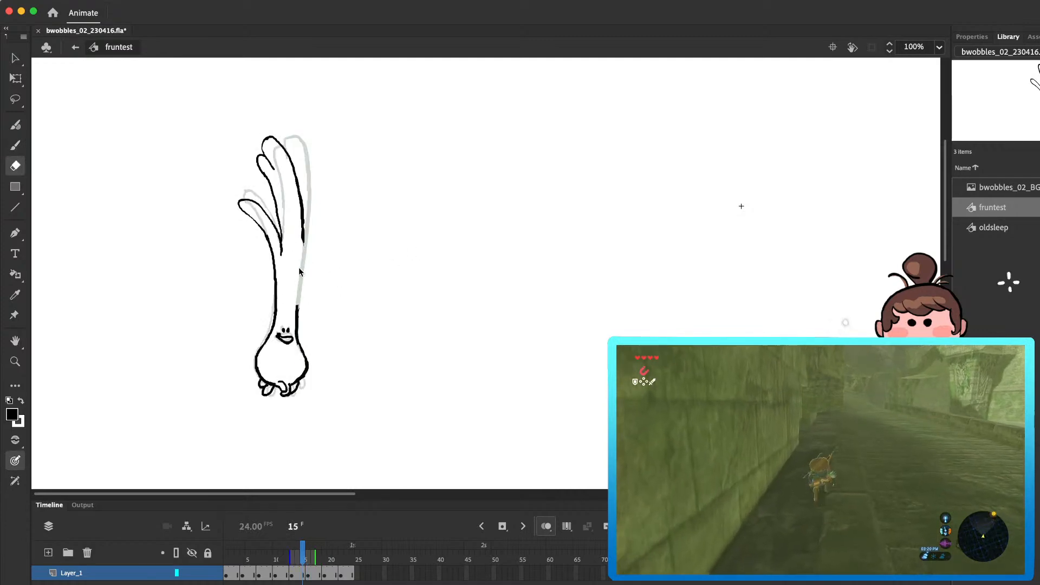
key(b)
drag(304, 239, 298, 314)
key(super+z)
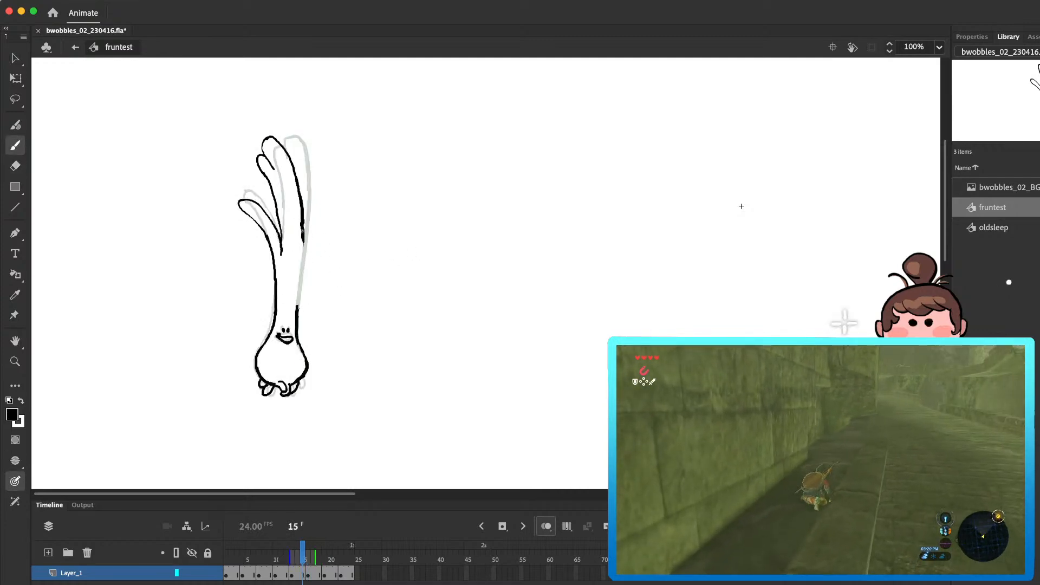
drag(302, 276, 298, 312)
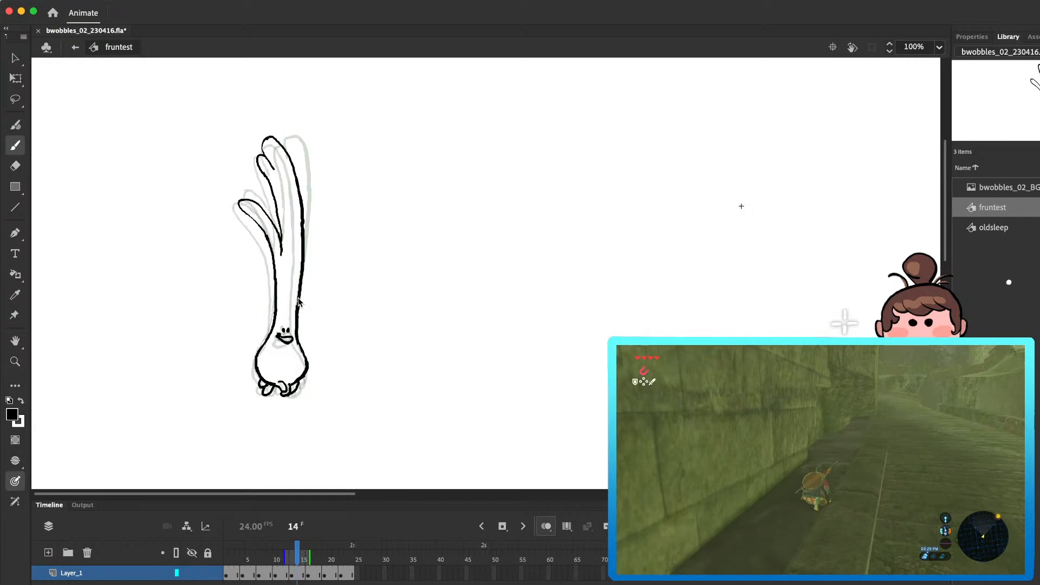
Step: Erase and redraw the onion's mouth in frame 13
key(comma)
key(comma)
key(e)
drag(283, 342, 291, 341)
key(b)
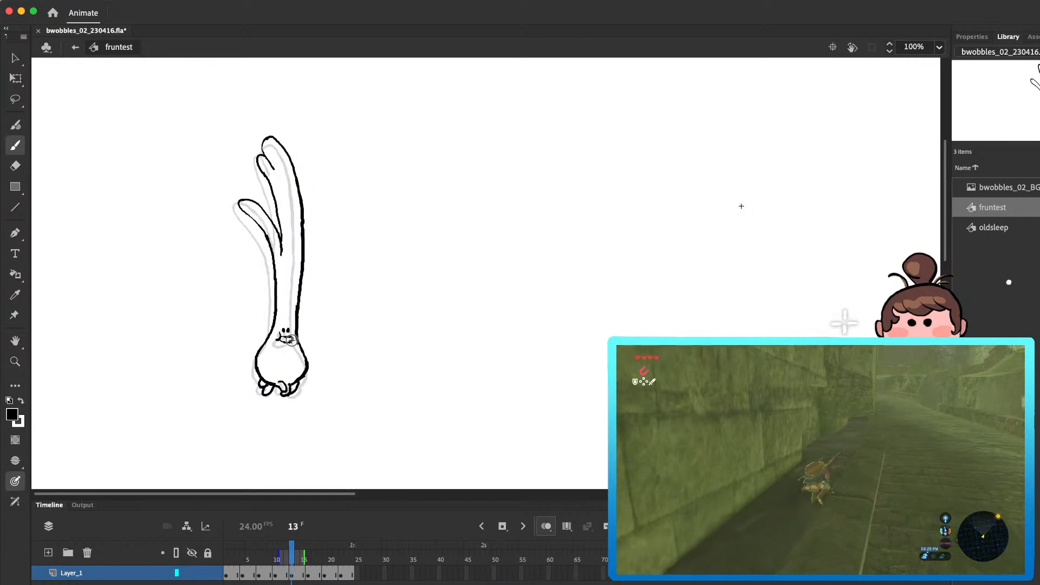
Step: Refine the notch between the upper leaf tips and the left leaf's tip in frame 16
key(period)
key(period)
key(period)
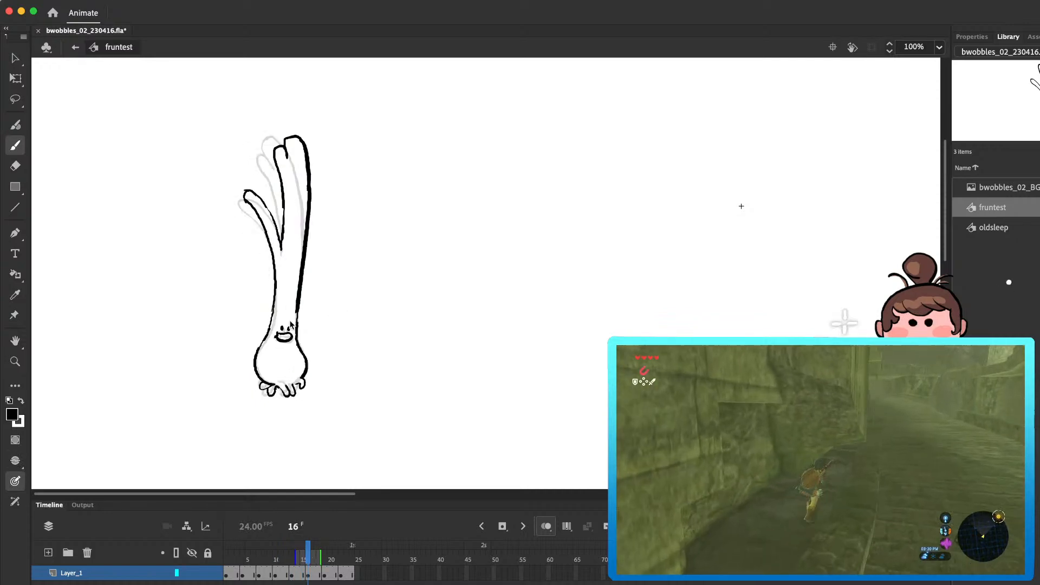
key(comma)
key(period)
key(e)
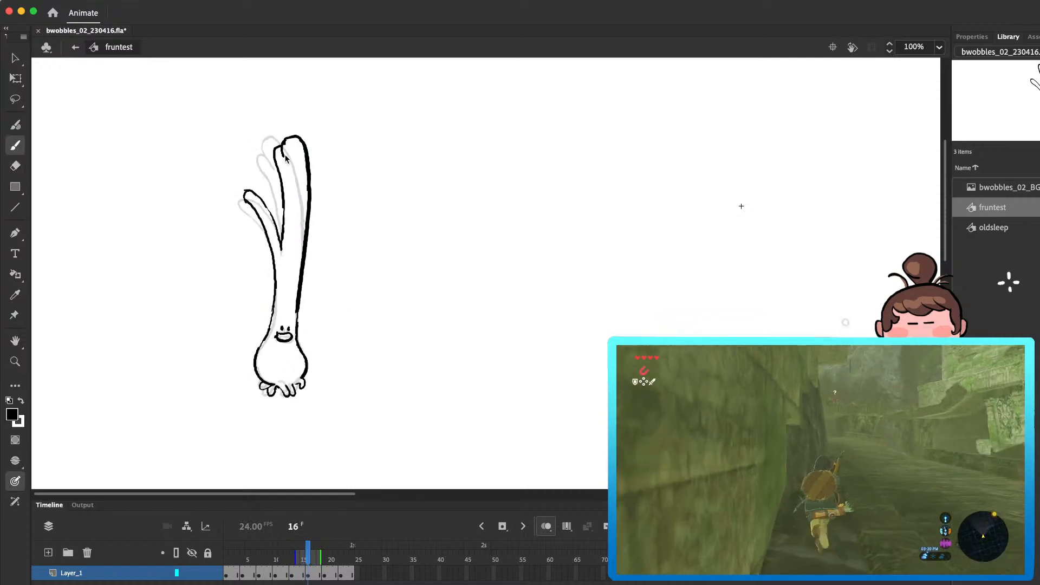
key(b)
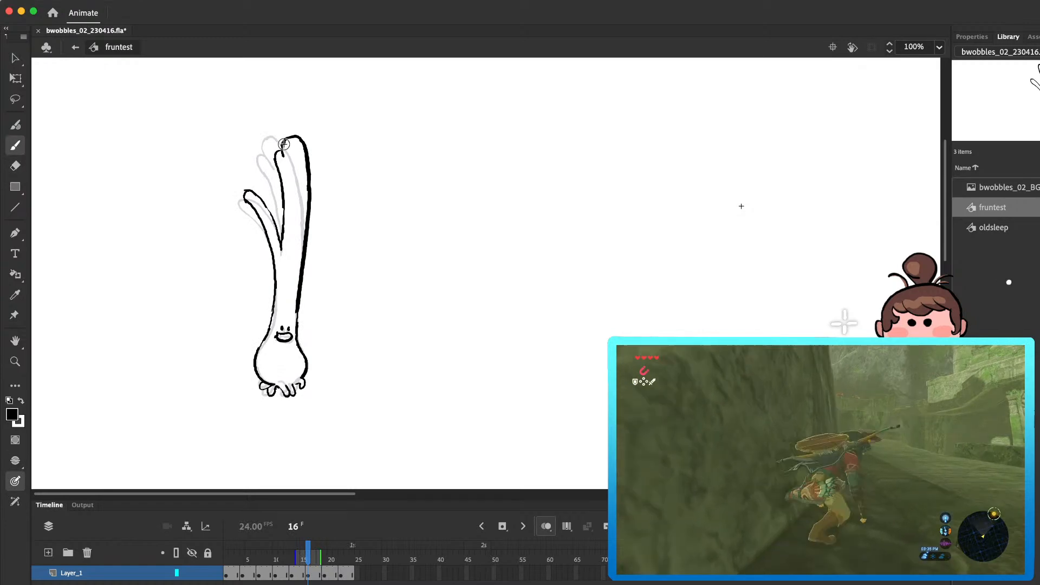
key(comma)
key(period)
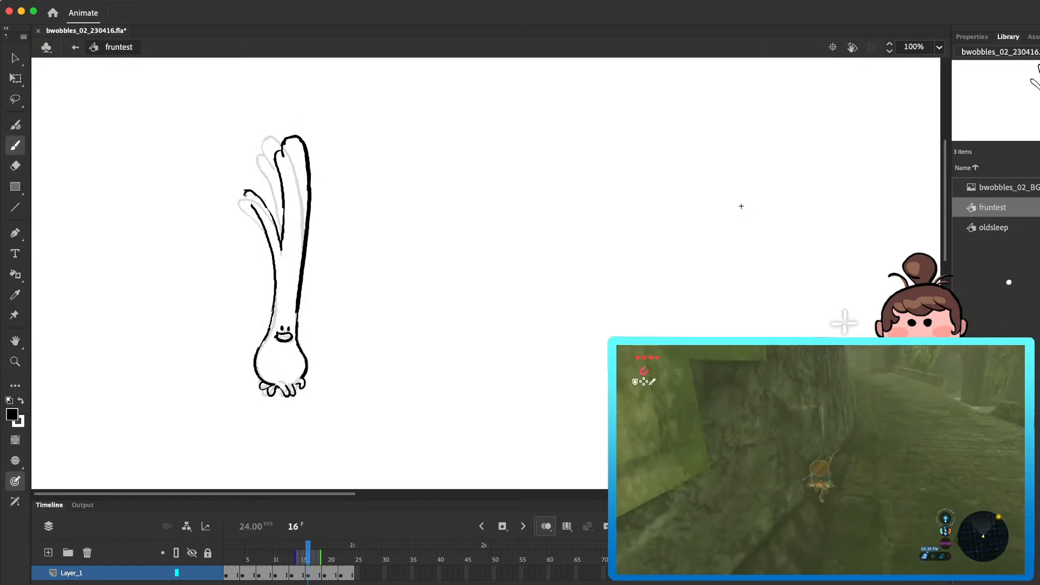
Step: Play the loop, and erase and redraw the upper leaf tips and right stalk edge in frame 19
key(Return)
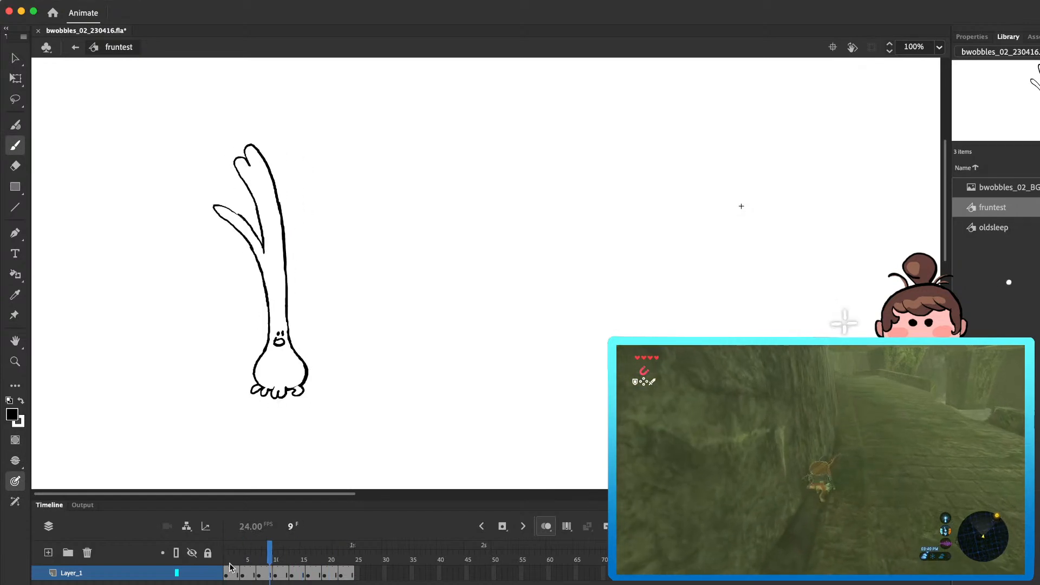
key(Return)
mouse_move(353, 565)
mouse_down()
mouse_move(304, 564)
mouse_move(332, 565)
mouse_up()
key(e)
mouse_move(270, 149)
mouse_down()
mouse_move(291, 155)
mouse_move(299, 184)
mouse_move(279, 159)
mouse_move(298, 146)
mouse_move(299, 228)
mouse_up()
key(b)
key(e)
drag(307, 189, 292, 257)
key(b)
drag(301, 170, 291, 264)
key(e)
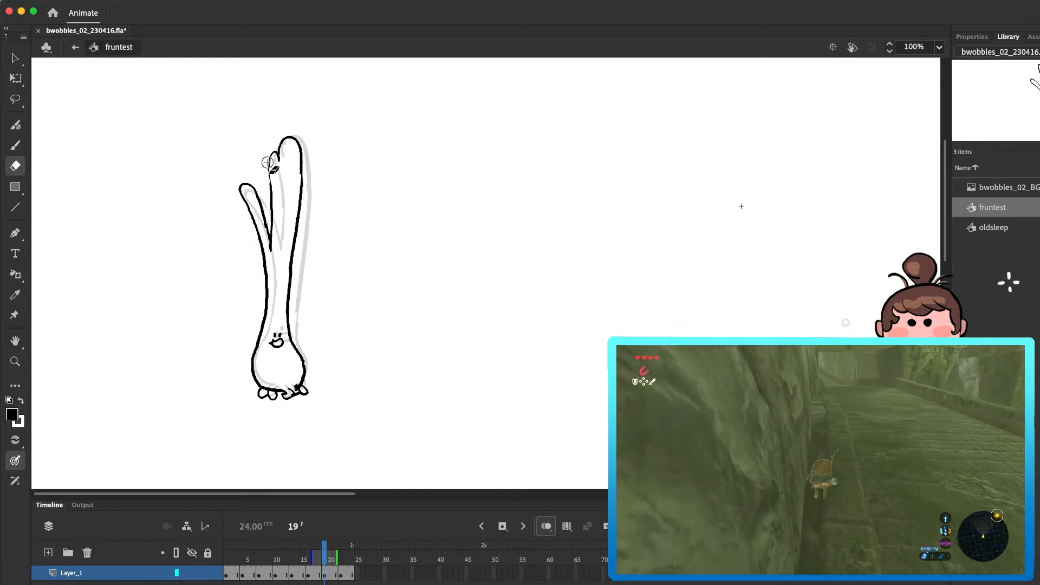
Step: Replay the loop and touch up the line between the two upper leaf tips in frame 21
key(Return)
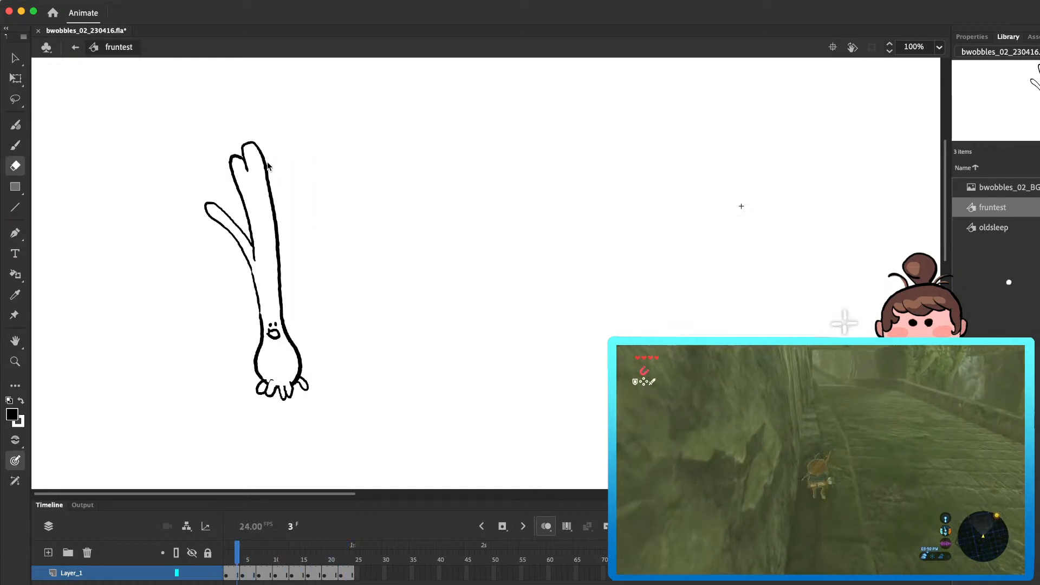
key(Return)
drag(277, 548, 336, 546)
key(b)
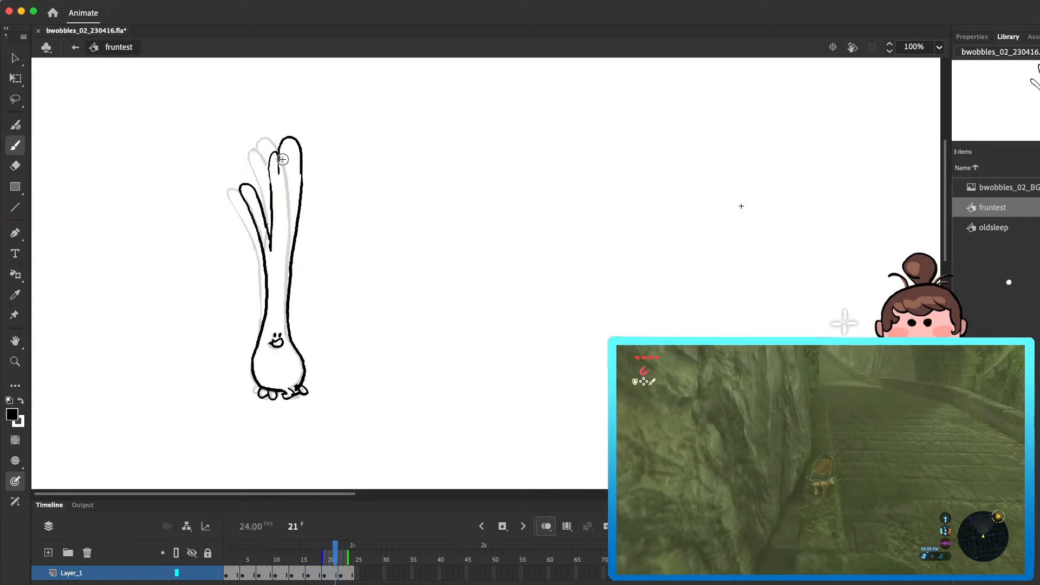
Step: Erase and redraw the two upper leaf tips and the middle leaf's edge in frame 22
key(period)
key(e)
mouse_move(252, 154)
mouse_down()
mouse_move(273, 166)
mouse_move(257, 173)
mouse_move(261, 191)
mouse_move(272, 139)
mouse_up()
key(b)
key(e)
drag(262, 190, 265, 245)
key(b)
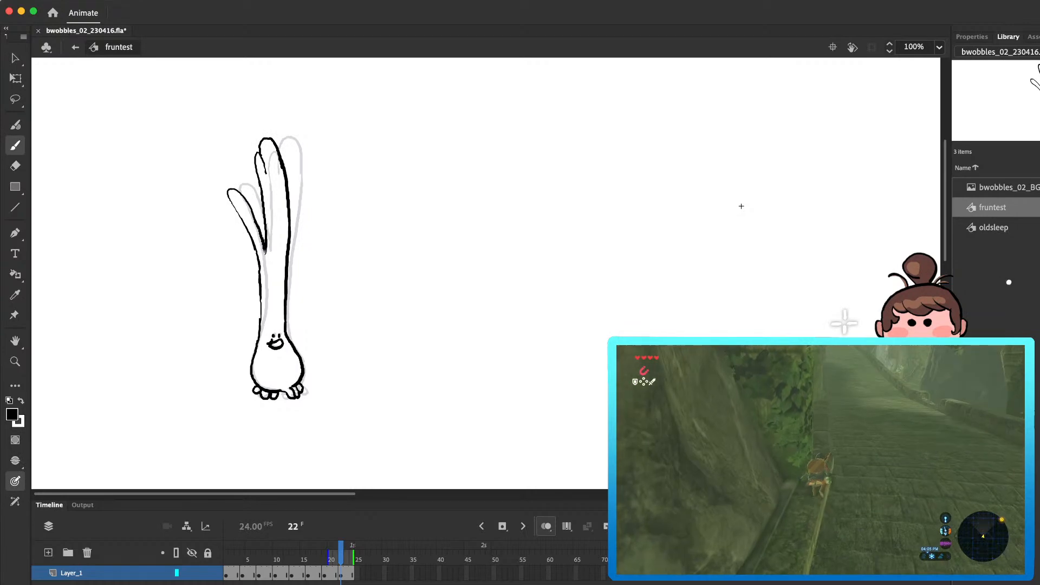
key(comma)
key(period)
Step: Redraw the left leaf in frame 22 in a more upright pose and replay the loop
key(e)
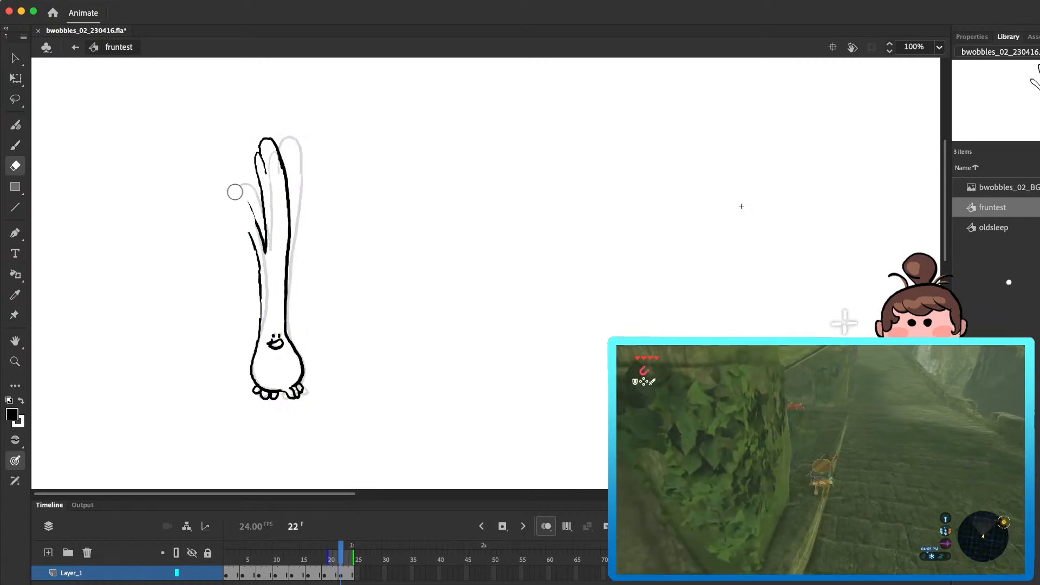
key(b)
key(super+z)
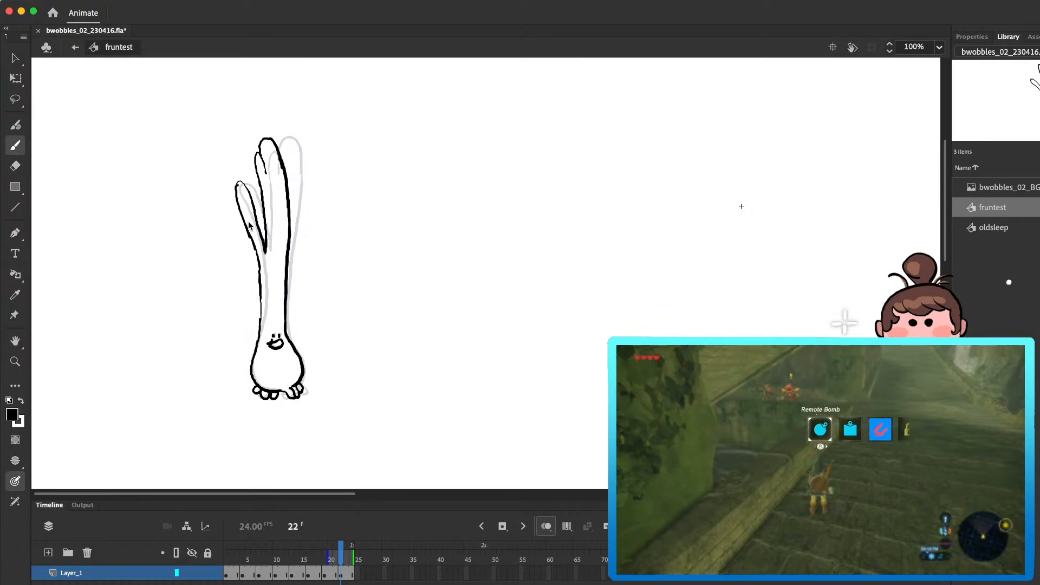
key(Return)
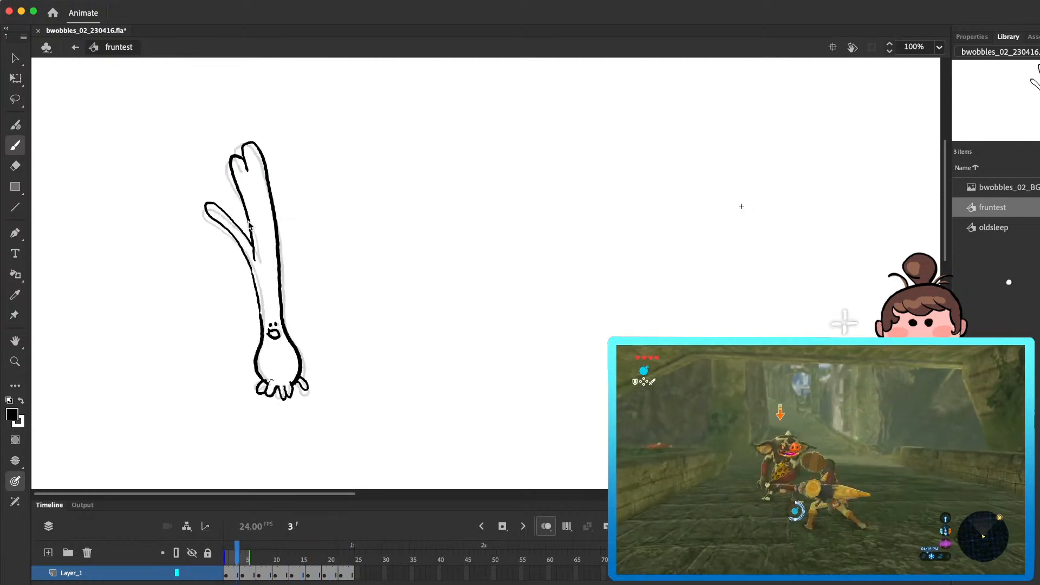
Step: Copy all 24 frames of Layer_1 in the fruntest symbol and return to Scene 1
drag(228, 574, 352, 573)
right_click(302, 573)
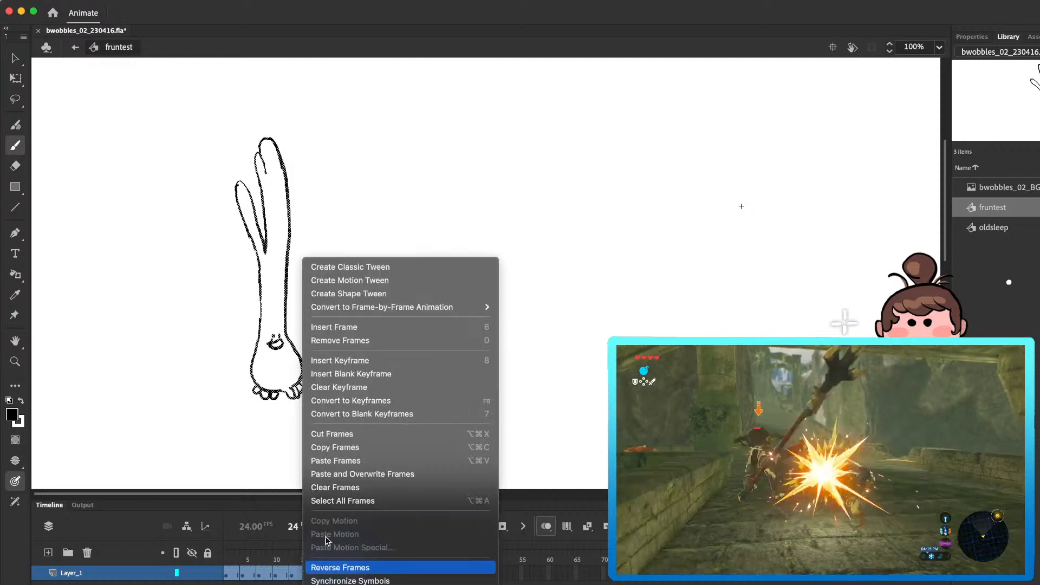
click(359, 448)
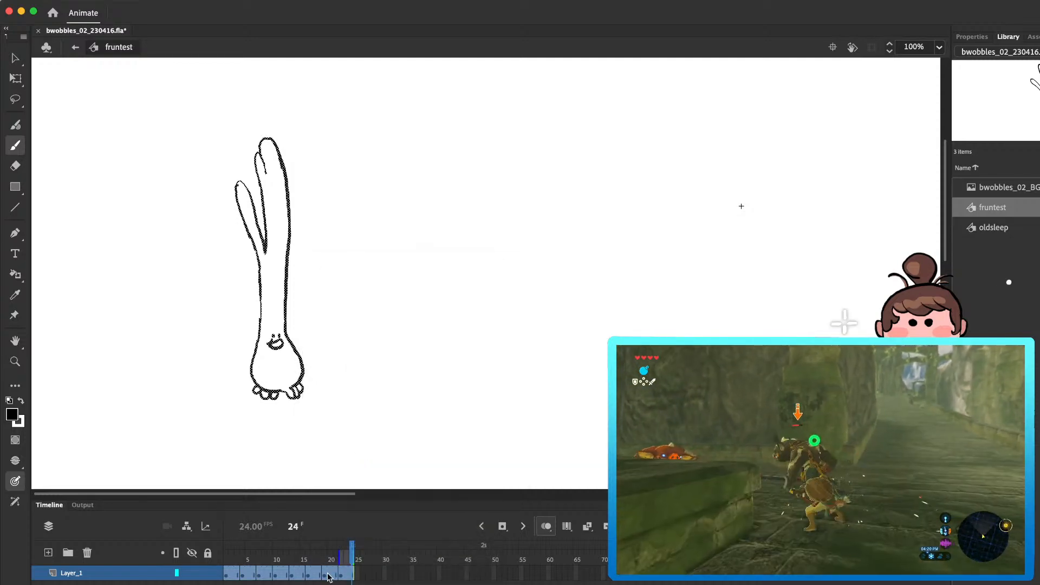
right_click(329, 576)
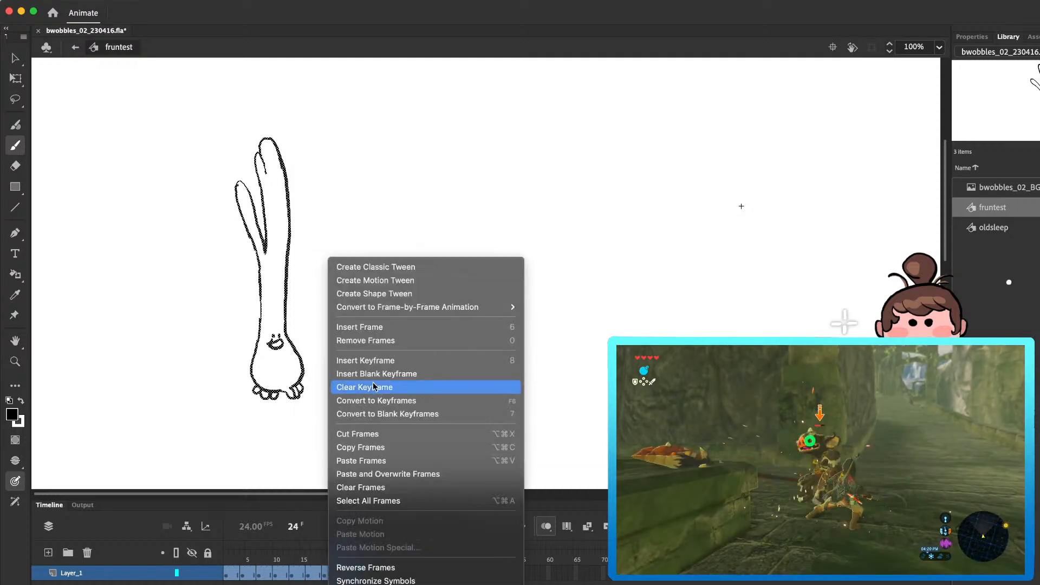
click(378, 447)
click(74, 48)
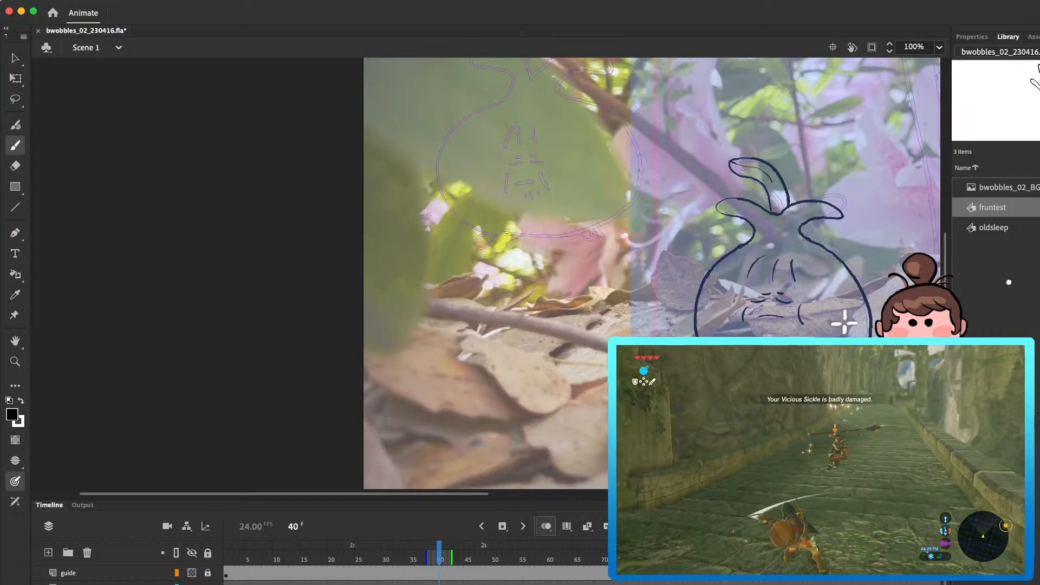
Step: Go to frame 31 and remove the old green onion frames from the scene's timeline
drag(440, 547, 390, 547)
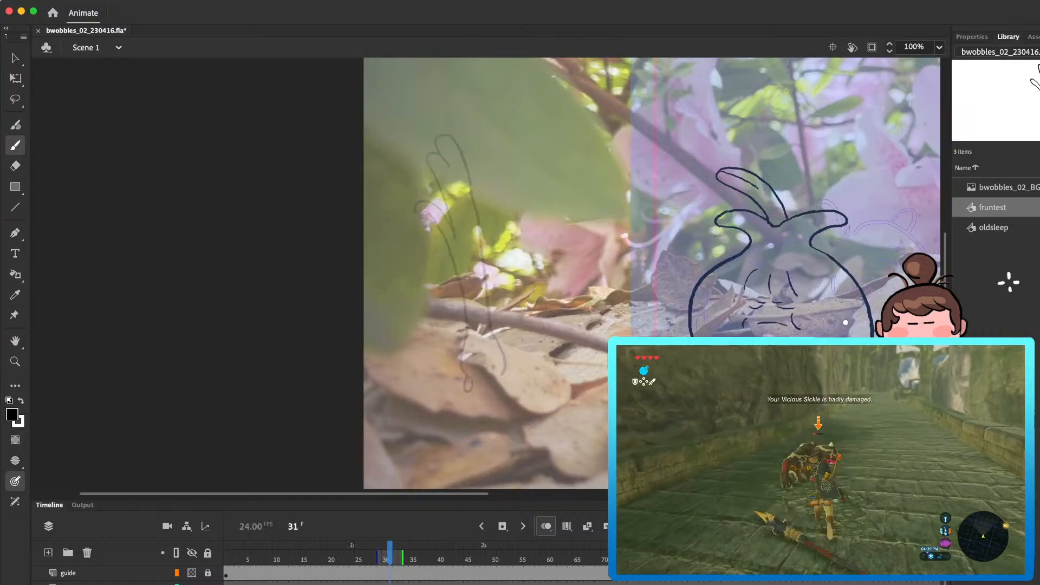
click(87, 553)
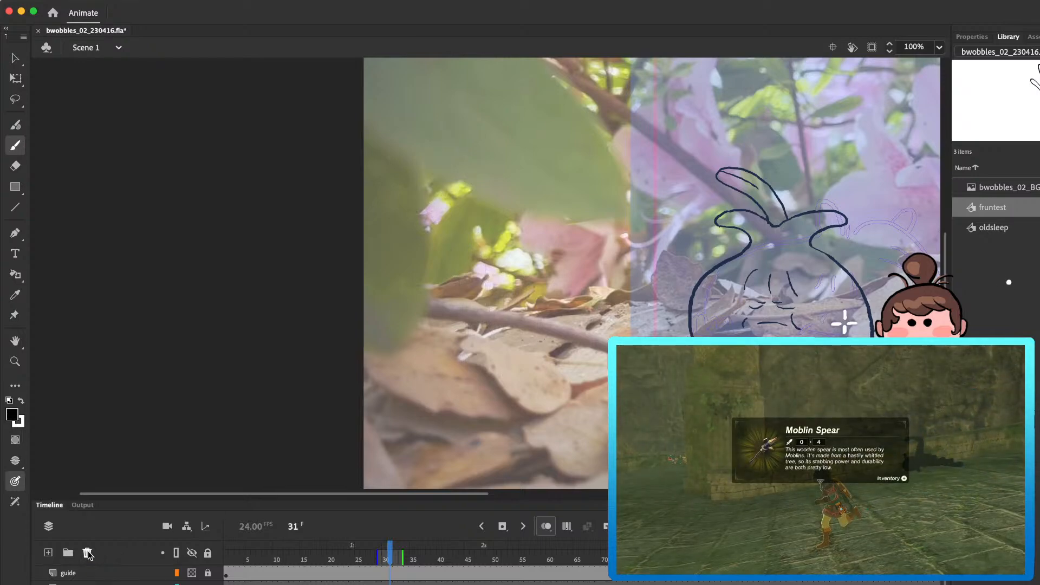
key(super+z)
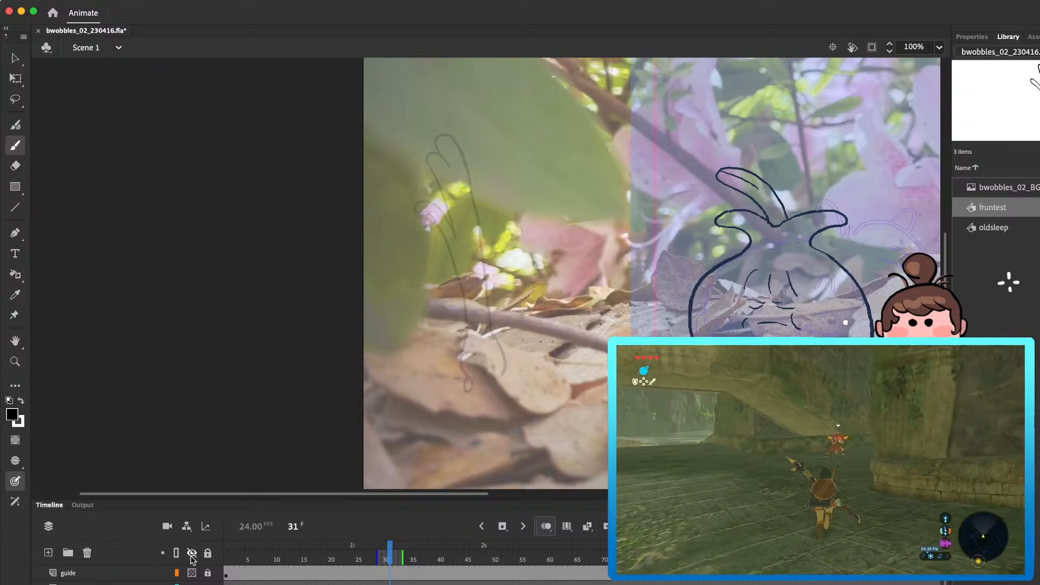
right_click(362, 572)
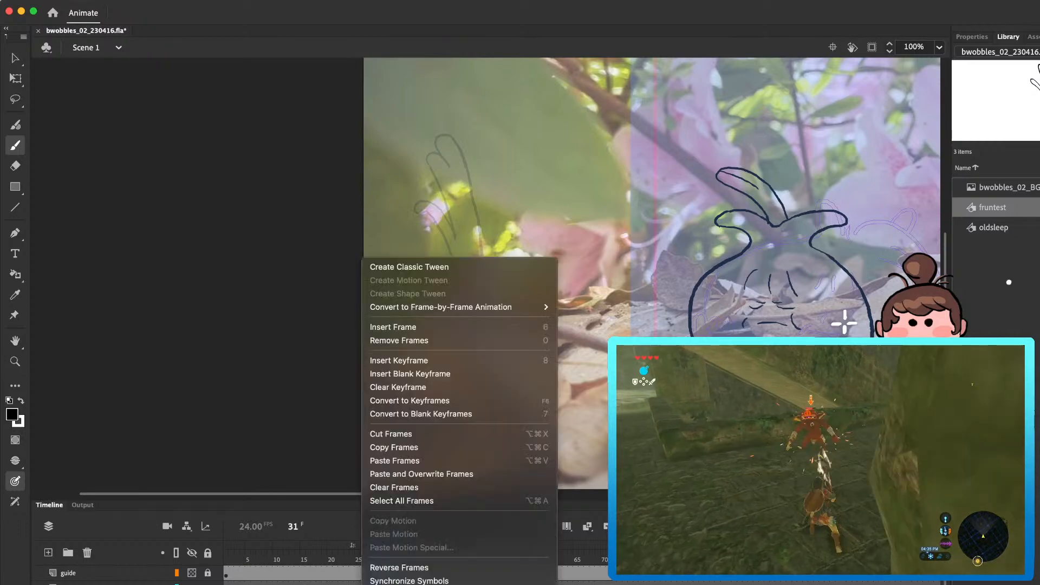
click(403, 341)
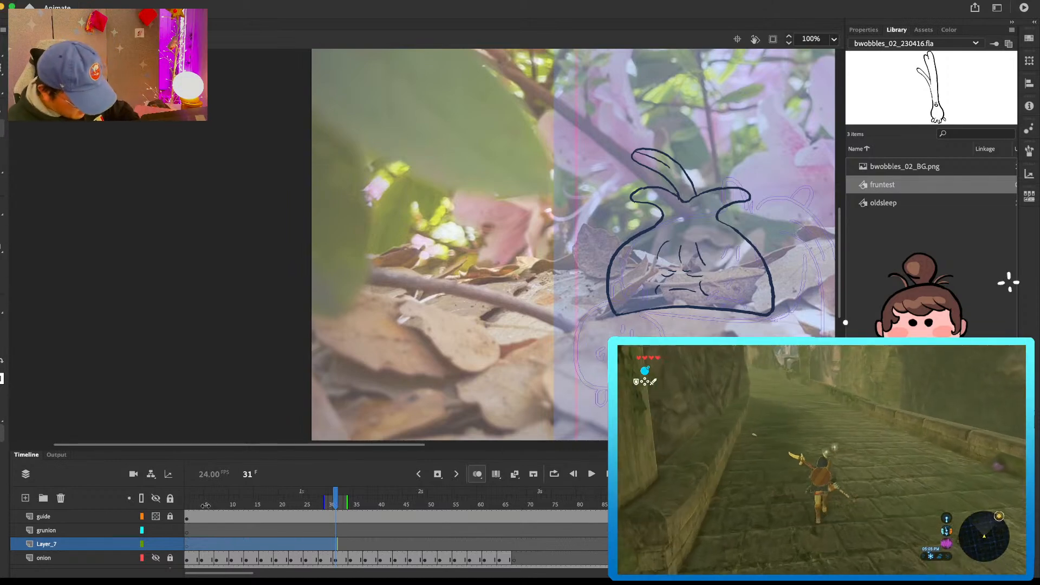
Step: Play the scene from the start, show the hidden onion layer and scrub back to frame 6
drag(208, 503, 129, 500)
key(Return)
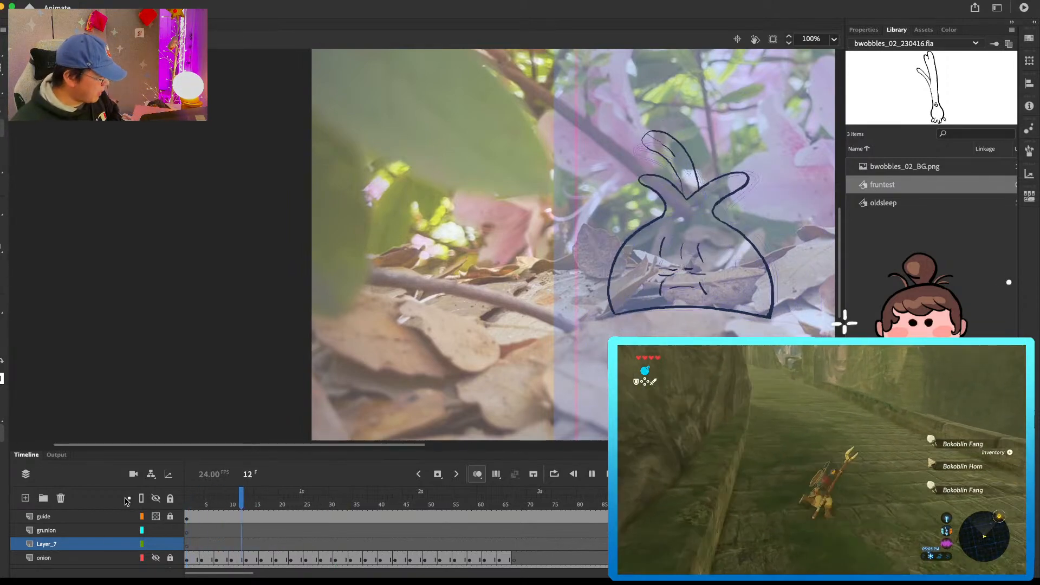
click(155, 558)
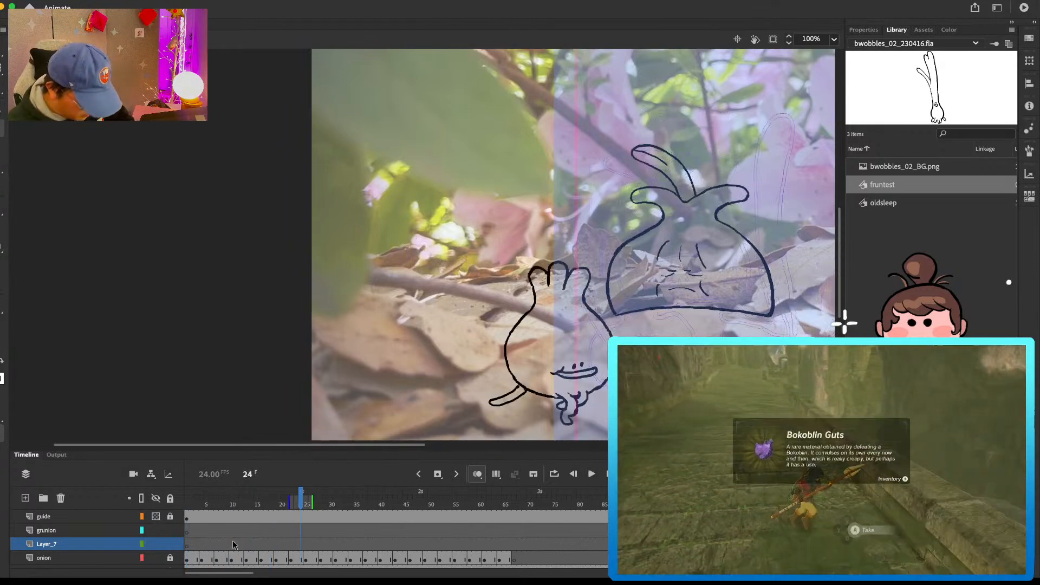
drag(213, 504, 211, 503)
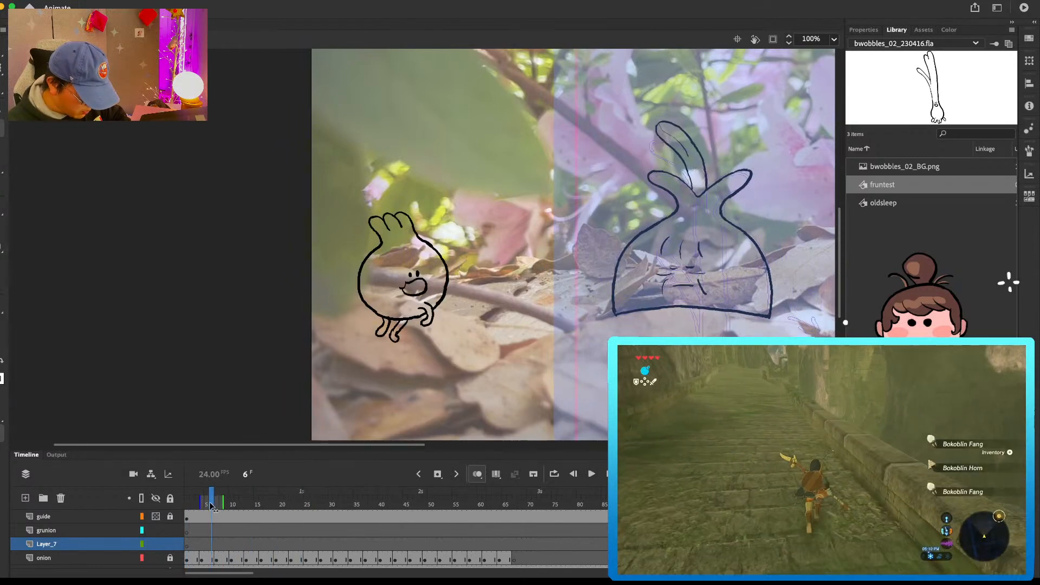
Step: Extend and unlock the onion layer, leaving frame 1 blank so its animation starts at frame 2
click(188, 560)
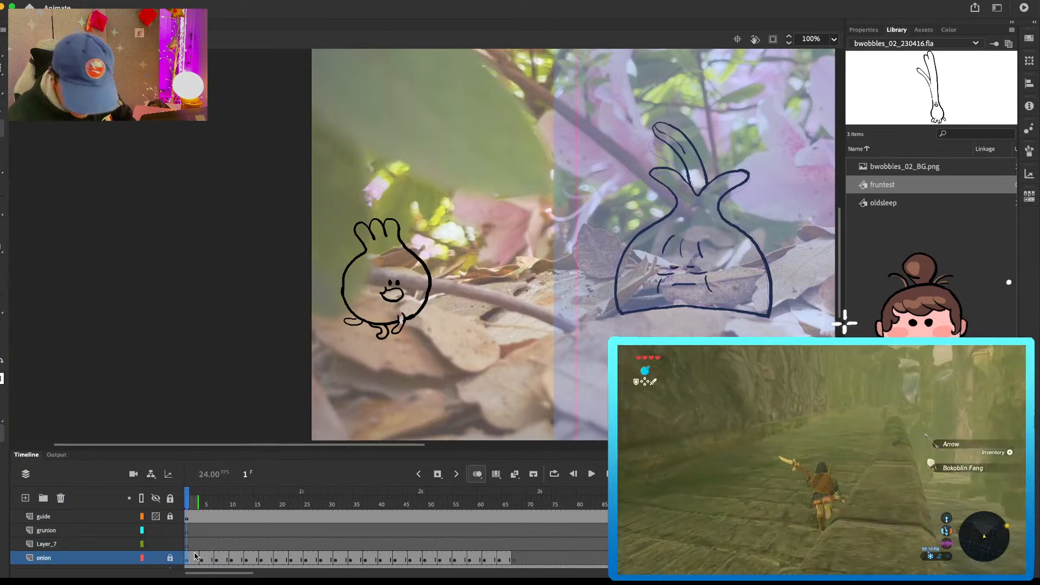
key(F5)
click(192, 558)
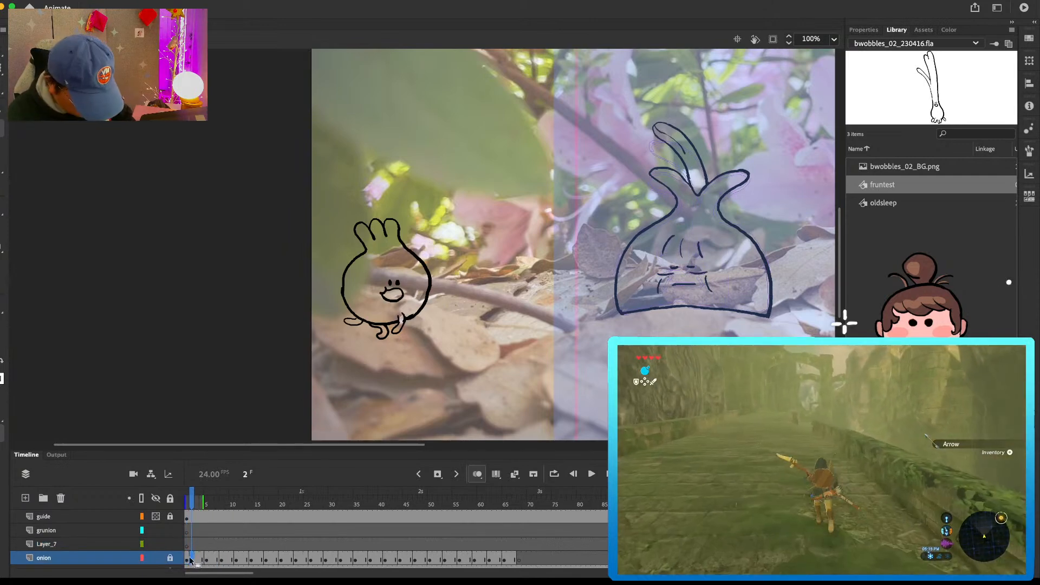
click(187, 560)
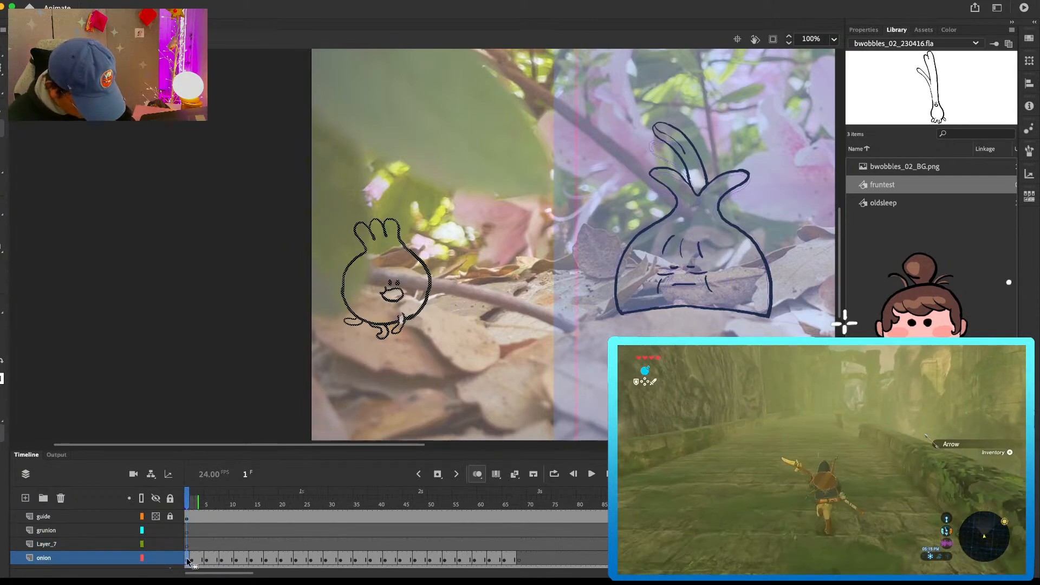
Step: Paste the copied green onion frames into the grunion layer at frame 11 and end them with a blank keyframe at frame 35
click(191, 531)
click(248, 531)
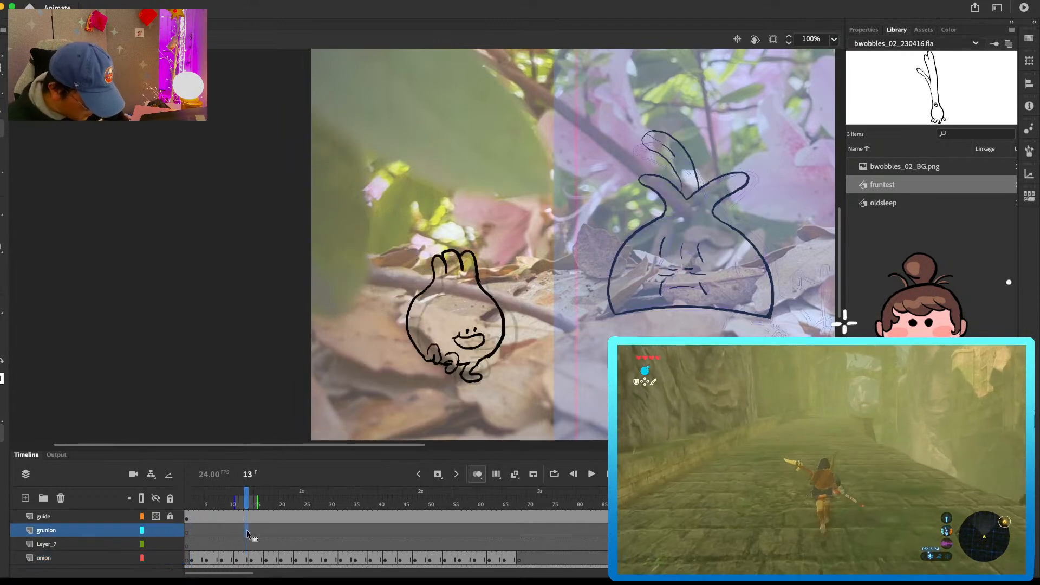
click(238, 533)
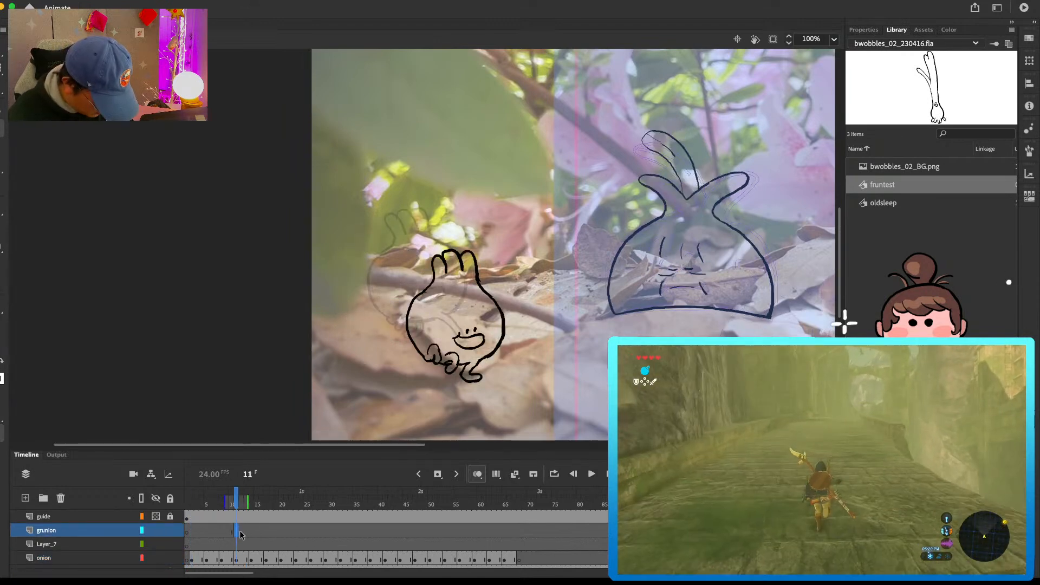
right_click(240, 532)
click(289, 416)
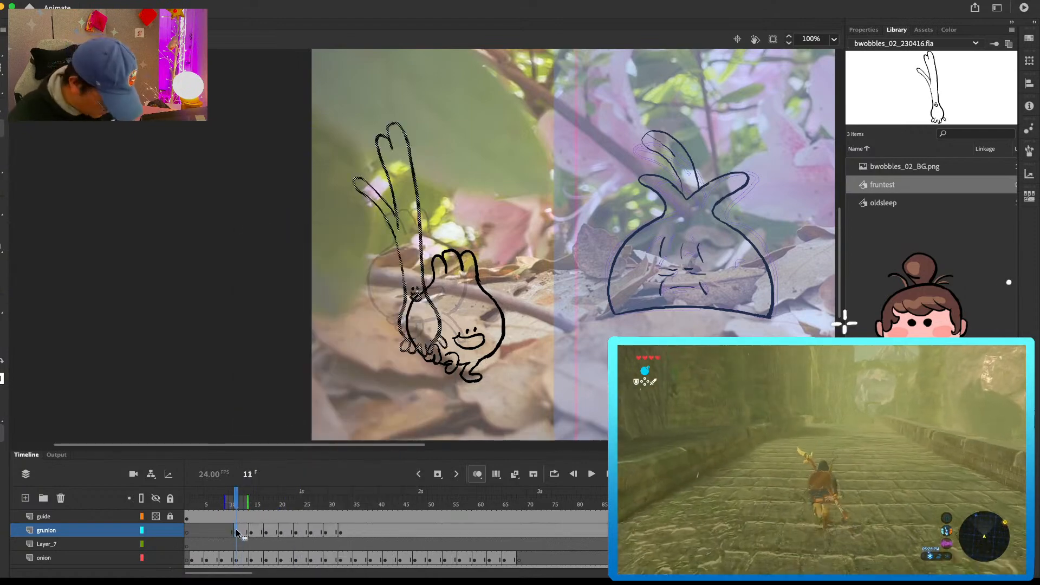
click(356, 532)
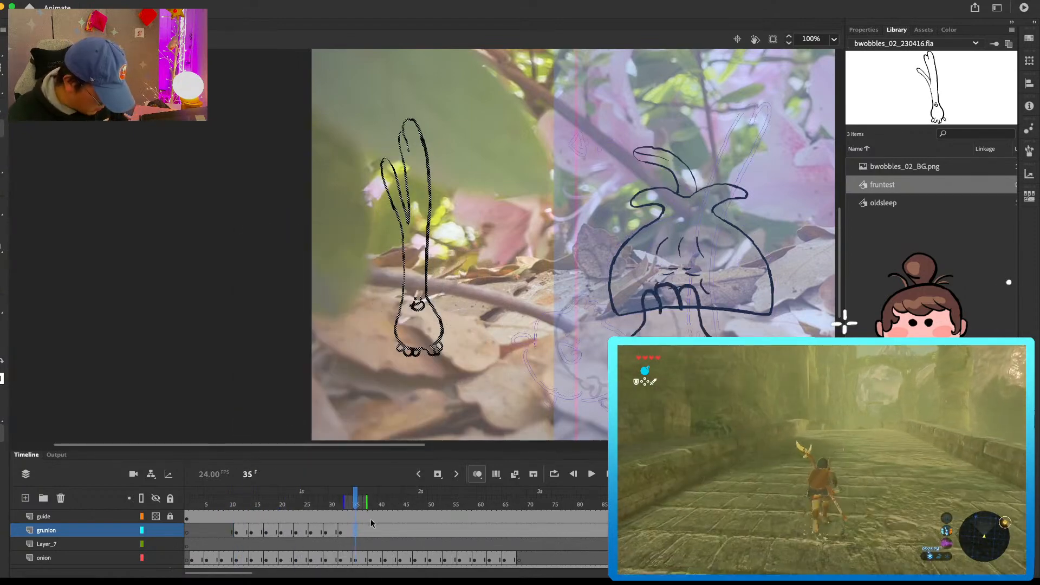
key(F7)
Step: Move the green onion poses at frames 11, 14 and 17 of the grunion layer up and to the left
mouse_move(354, 499)
mouse_down()
mouse_move(212, 525)
mouse_move(241, 532)
mouse_up()
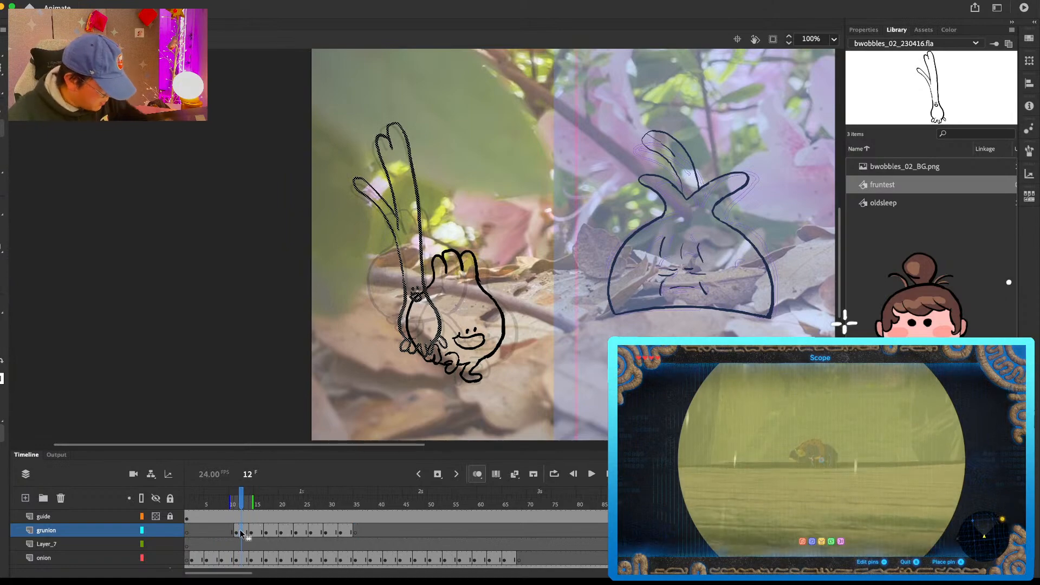
mouse_move(422, 247)
mouse_down()
mouse_move(382, 239)
mouse_move(373, 216)
mouse_up()
key(period)
key(period)
drag(426, 273, 378, 239)
key(period)
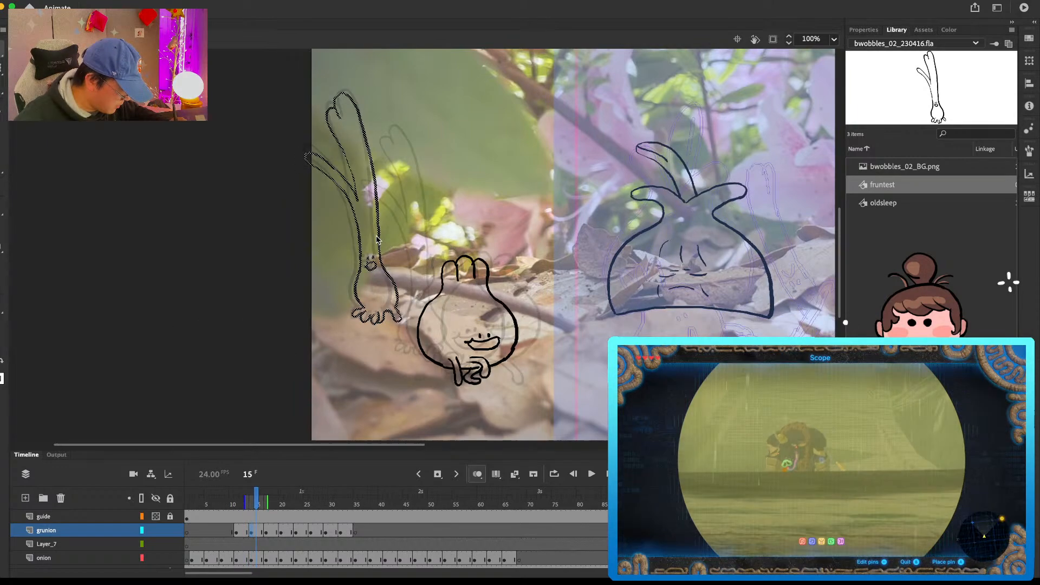
key(period)
key(period)
drag(434, 306, 408, 265)
Step: Reposition the green onion in the grunion keyframes from frame 20 onward to continue the hop, and play the animation
key(period)
key(period)
key(period)
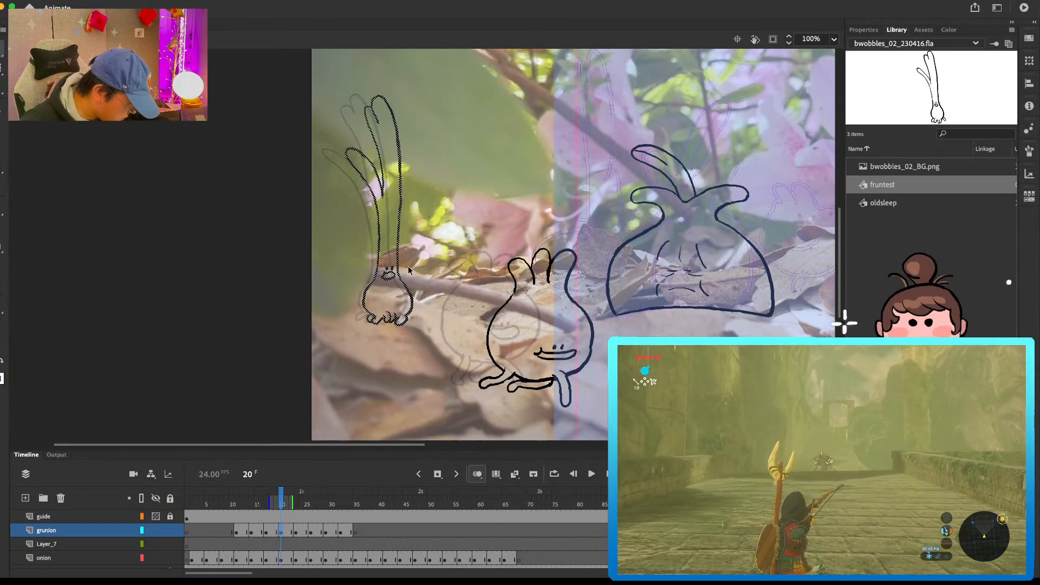
click(297, 531)
drag(440, 298, 421, 265)
click(311, 531)
key(period)
key(period)
key(period)
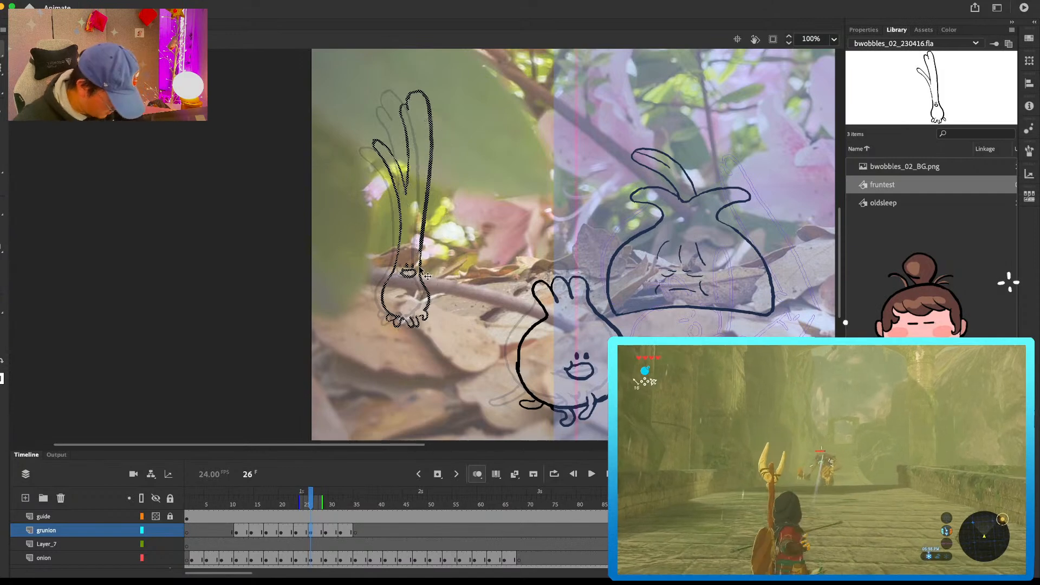
mouse_move(439, 311)
mouse_down()
mouse_move(444, 294)
mouse_move(448, 317)
mouse_move(464, 314)
mouse_up()
click(344, 534)
key(Return)
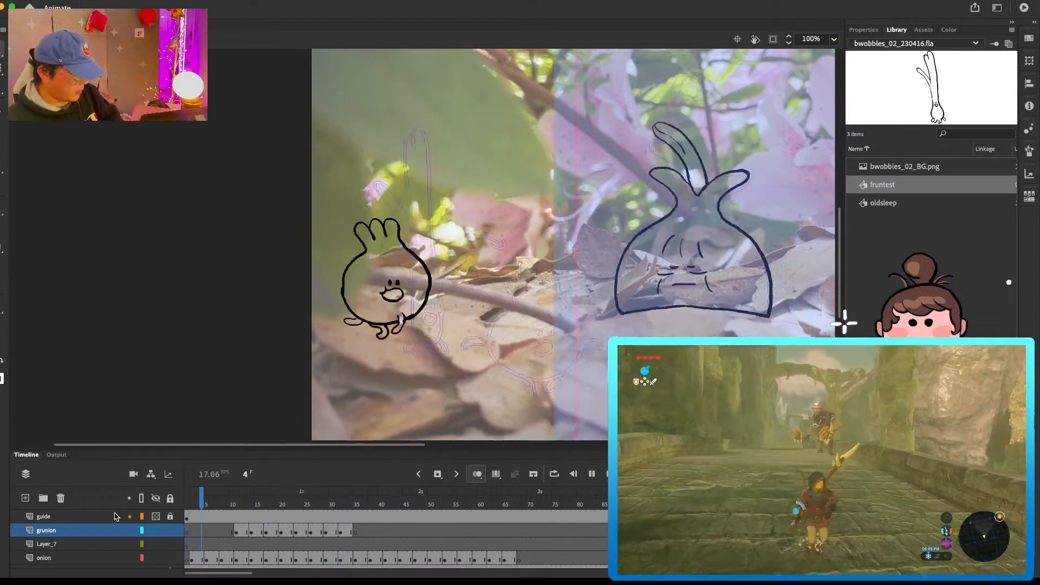
Step: Replay the hop from around frame 11 and shift the green onion pose at frame 14 slightly to the right
key(Return)
mouse_move(235, 498)
mouse_down()
mouse_move(264, 500)
mouse_move(243, 500)
mouse_move(255, 499)
mouse_up()
key(Return)
click(250, 501)
click(255, 531)
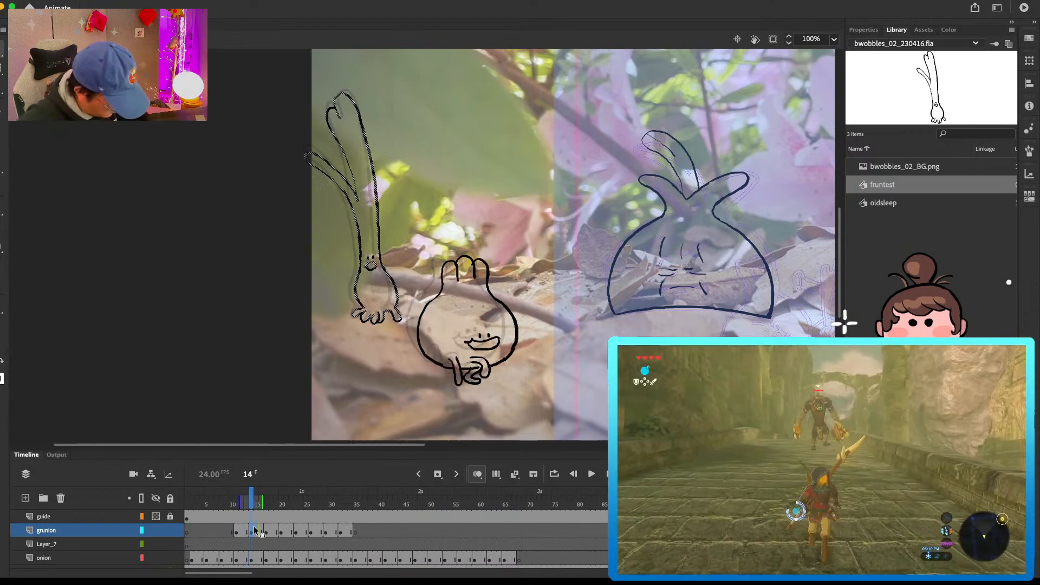
drag(398, 301, 405, 303)
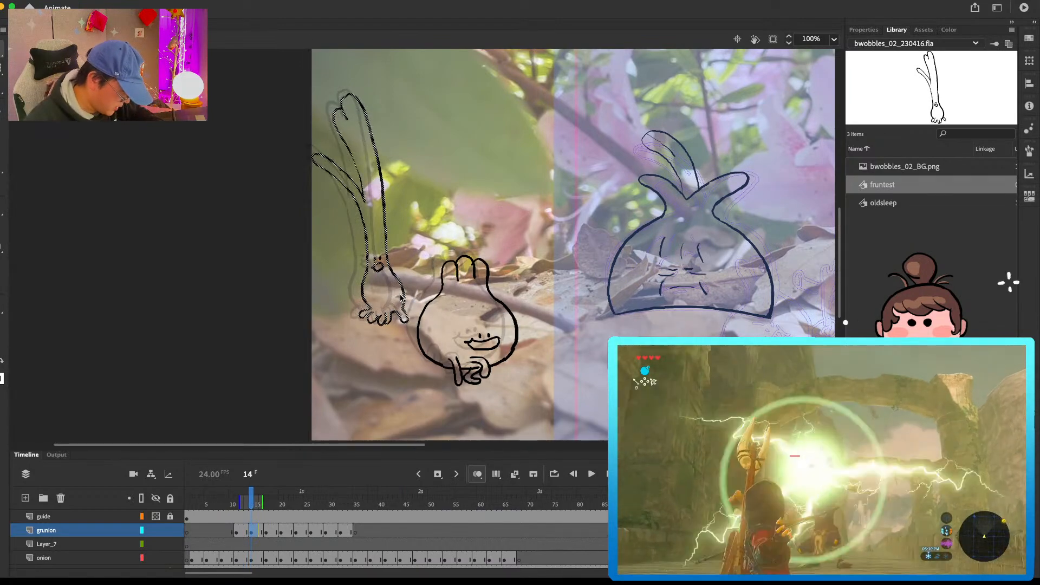
Step: Adjust the green onion's path across keyframes 17 to 32, moving the poses further right and down
click(266, 530)
drag(407, 297, 449, 317)
key(Down)
key(Down)
key(Down)
key(Down)
click(282, 530)
click(297, 532)
click(311, 532)
click(328, 533)
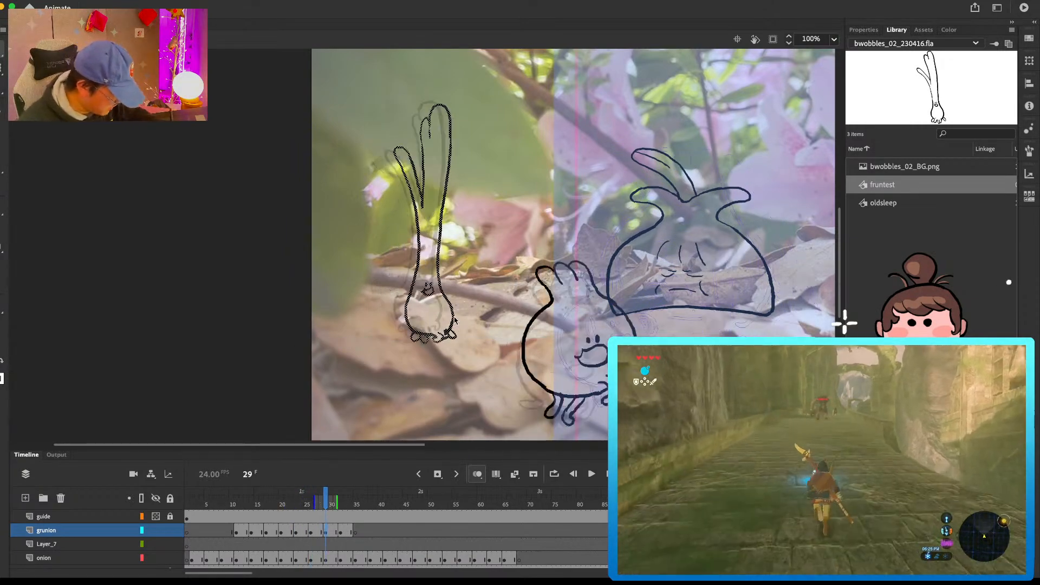
click(340, 533)
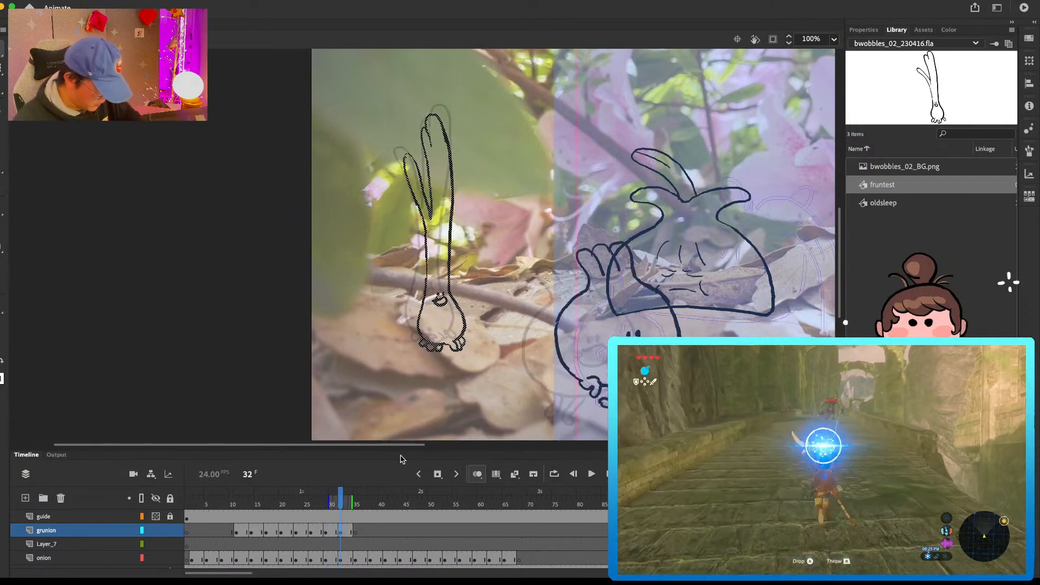
Step: Play the hop from frame 13 and raise the green onion pose at frame 32 slightly
click(245, 530)
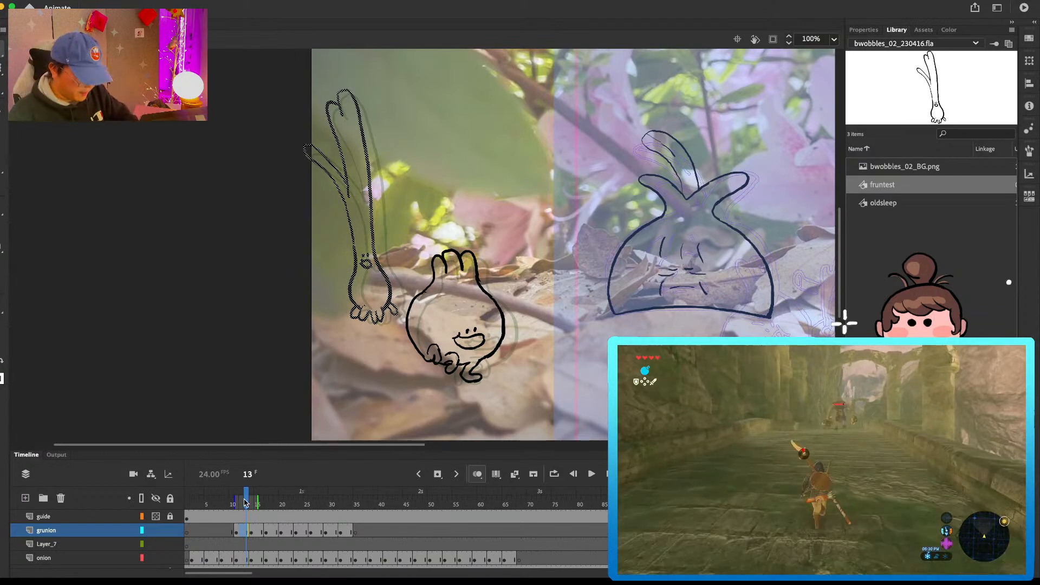
key(Return)
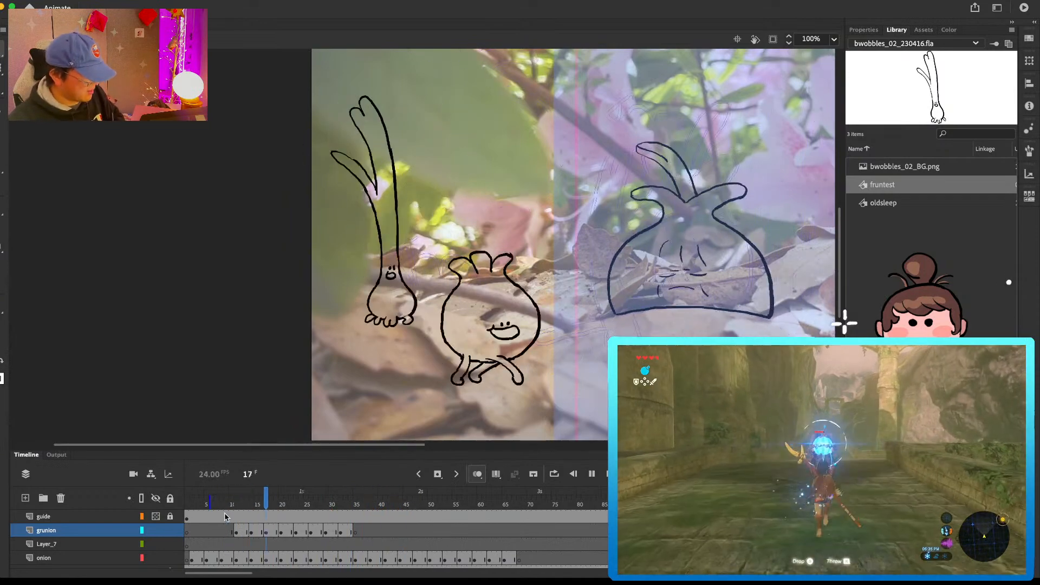
key(Return)
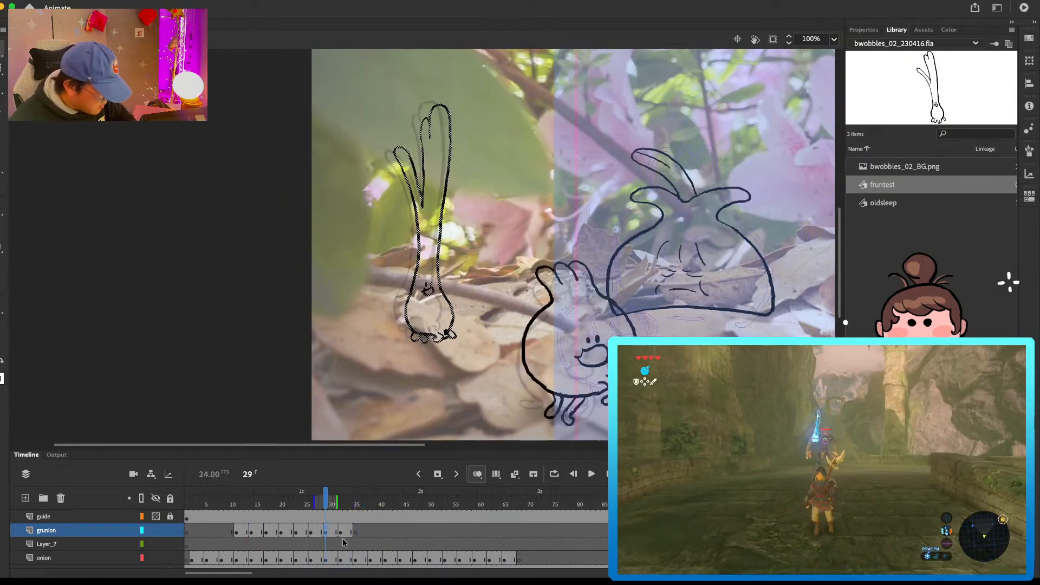
click(341, 533)
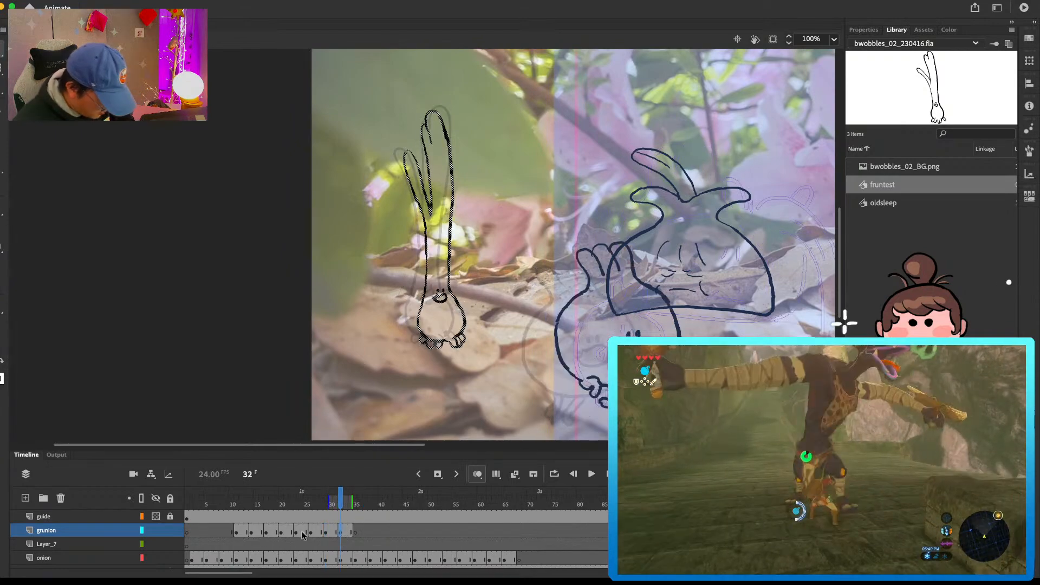
Step: Check the green onion poses at frames 24, 27 and 29, and replay the hop from frame 13
mouse_move(305, 506)
mouse_down()
mouse_move(237, 507)
mouse_move(291, 508)
mouse_move(300, 523)
mouse_up()
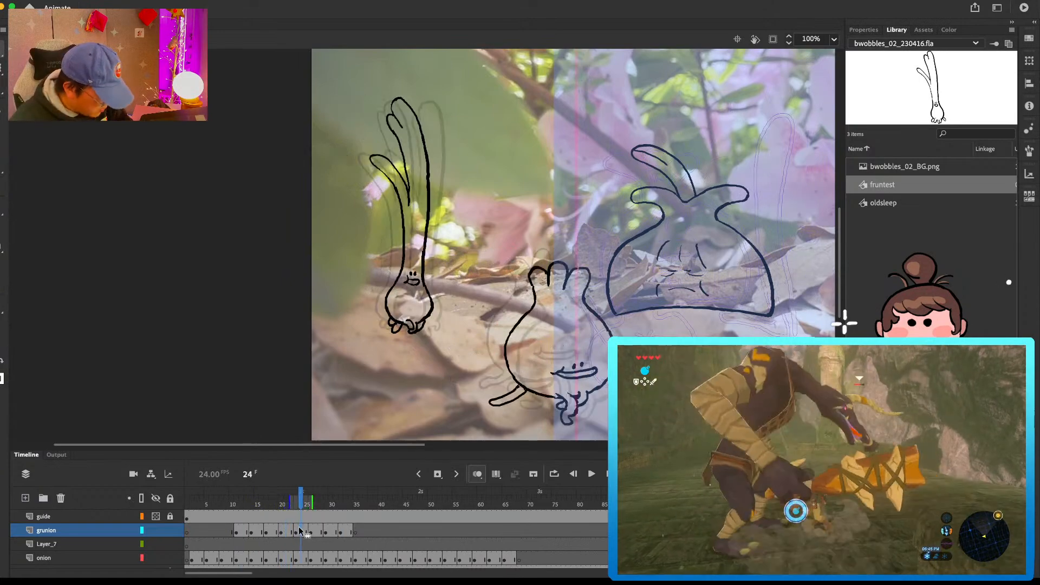
click(317, 531)
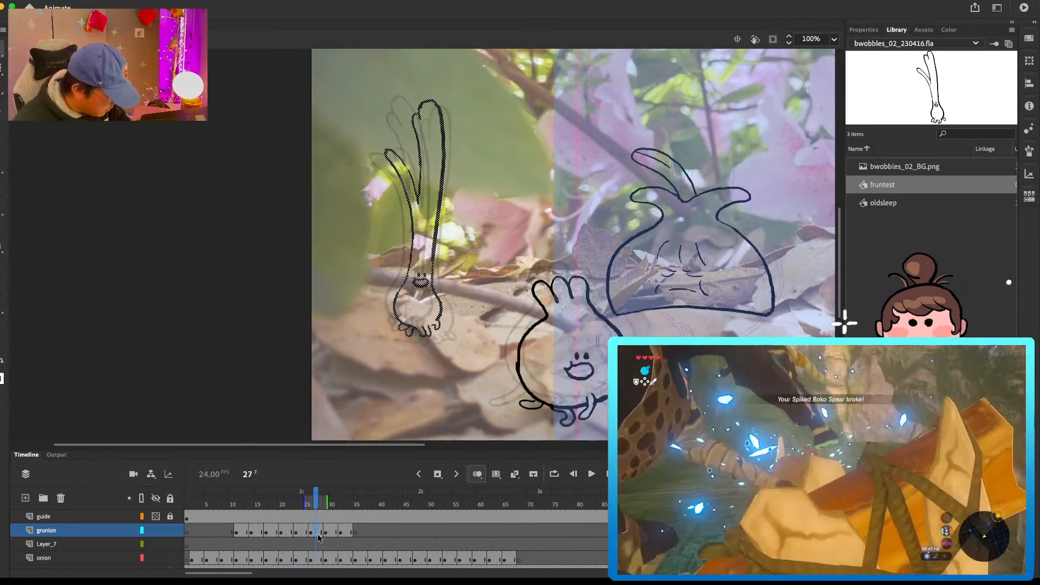
click(329, 533)
click(244, 500)
key(Return)
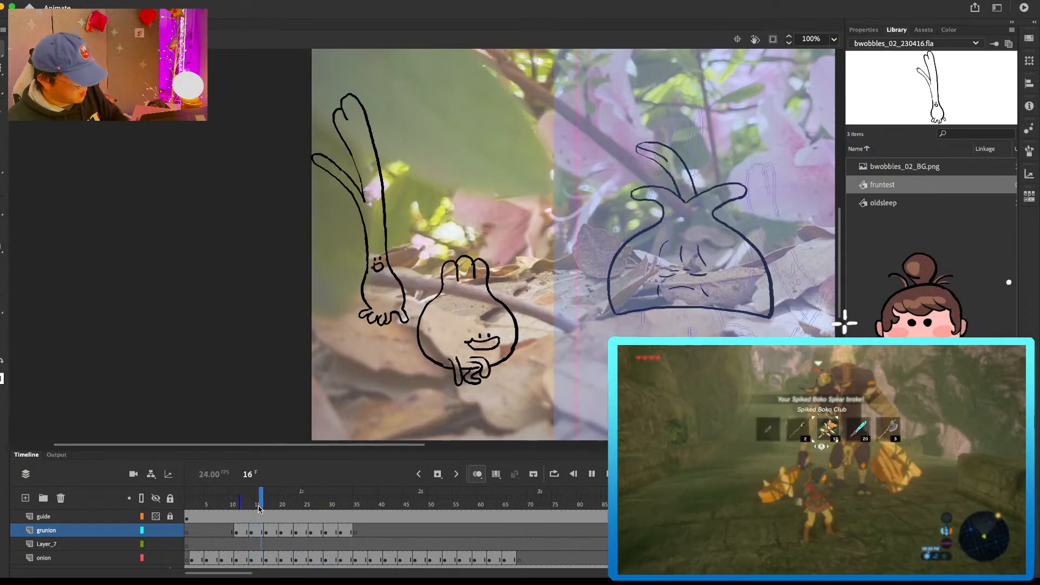
Step: Replay the hop from about frame 13, then enlarge the green onion pose at frame 35 slightly and move it right and down
click(245, 504)
key(Return)
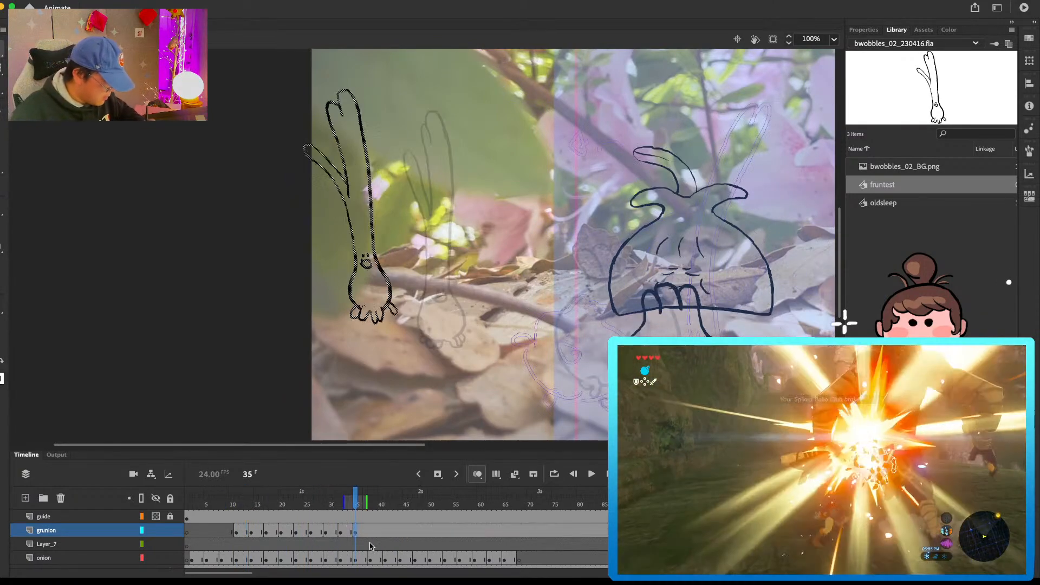
key(q)
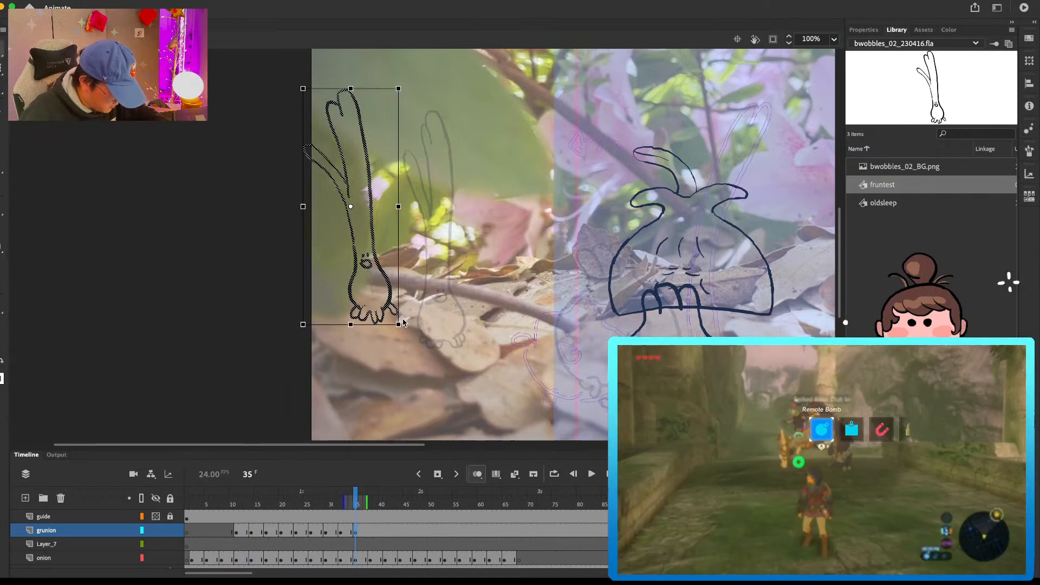
mouse_move(399, 324)
mouse_down()
mouse_move(397, 301)
mouse_move(476, 325)
mouse_move(471, 315)
mouse_up()
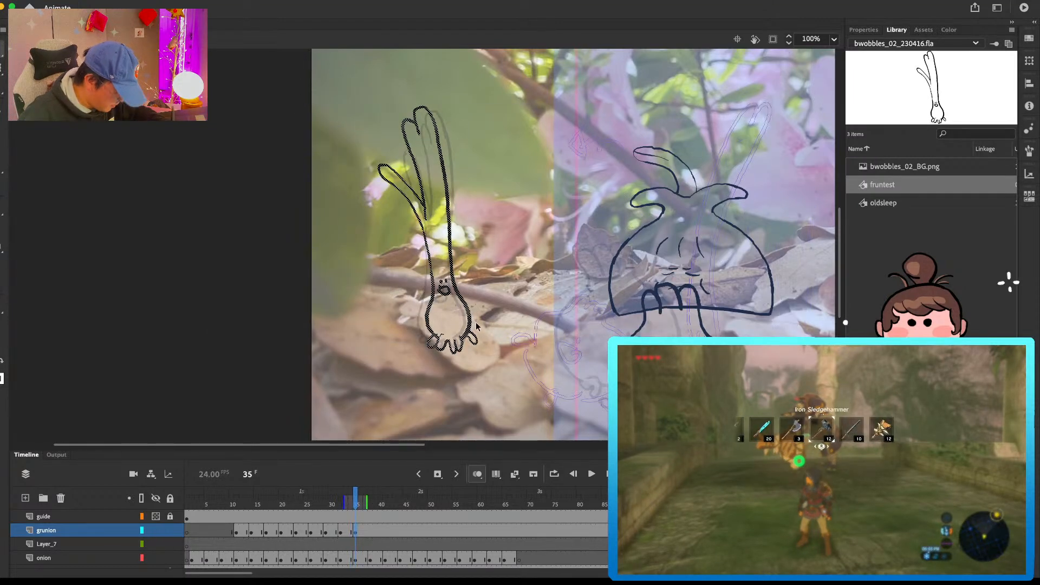
Step: Add a keyframe at frame 38 on the grunion layer, paste the pose from frame 16 in place, and move it right and down
click(258, 534)
click(371, 533)
key(F7)
key(super+shift+v)
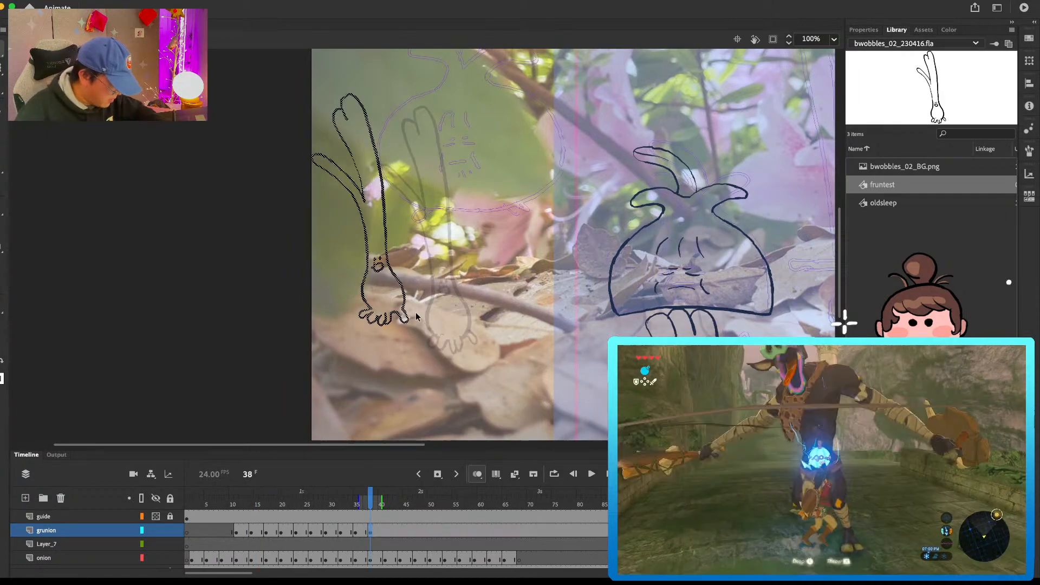
mouse_move(412, 308)
mouse_down()
mouse_move(490, 330)
mouse_move(496, 369)
mouse_up()
Step: Fine-tune the height of the green onion pose at frame 38 and scale it up slightly
key(q)
key(v)
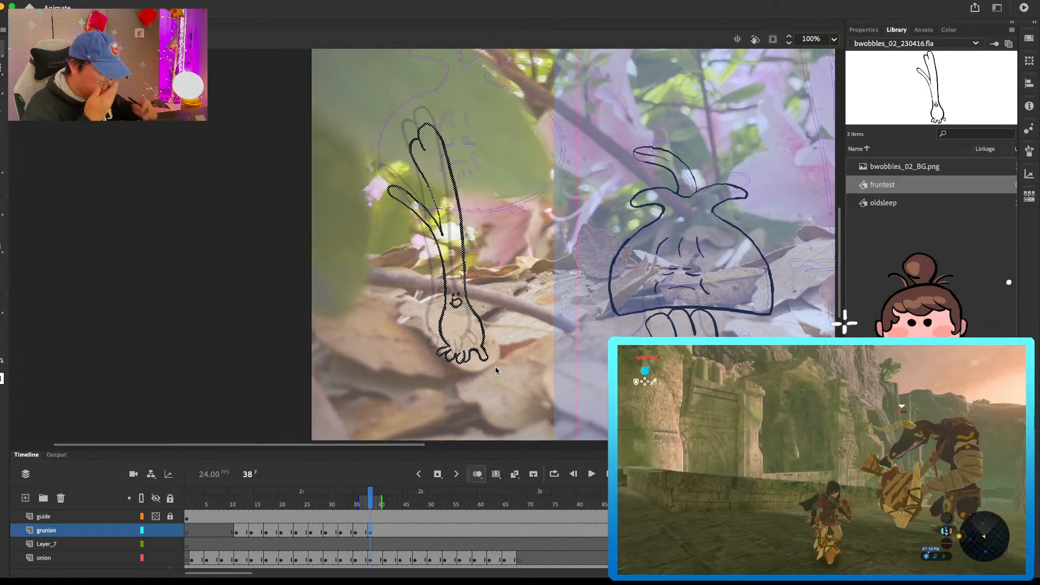
key(comma)
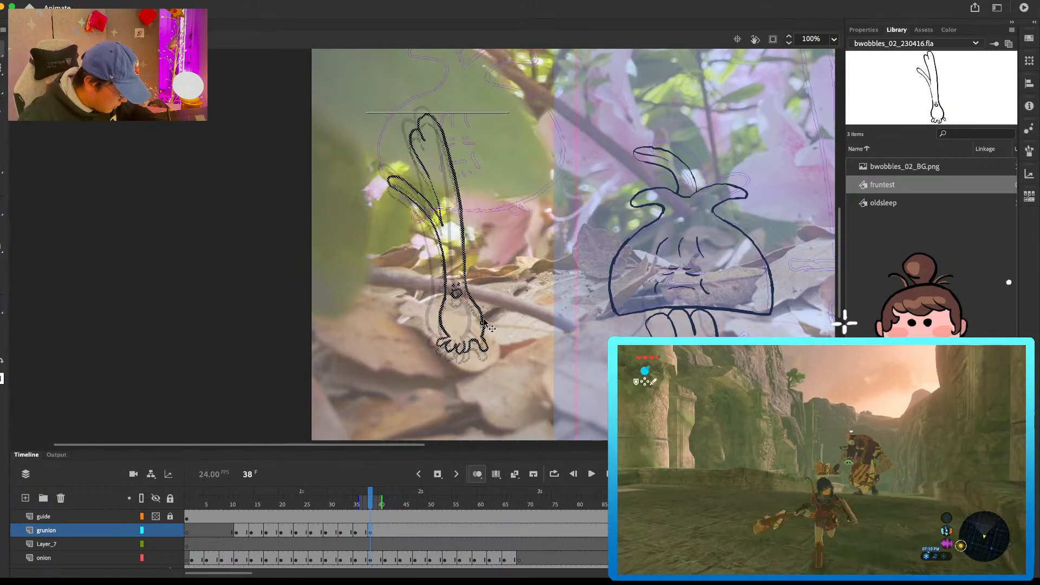
key(period)
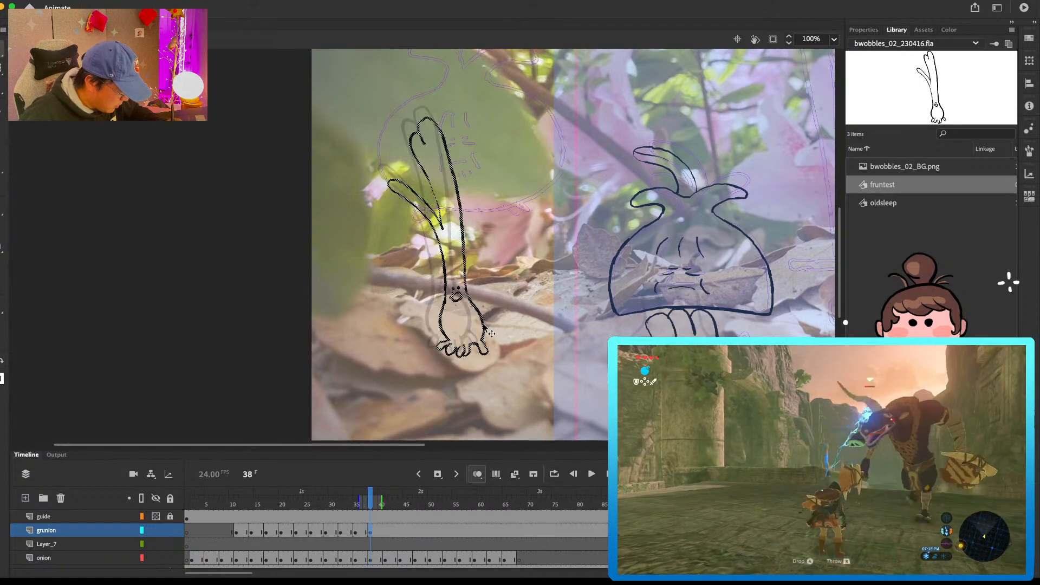
key(q)
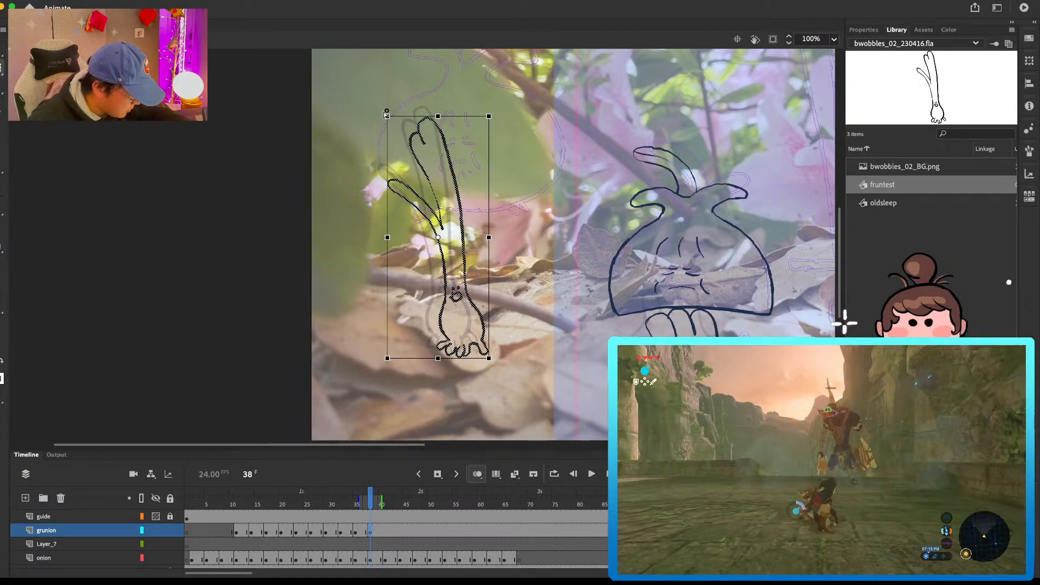
drag(385, 111, 381, 108)
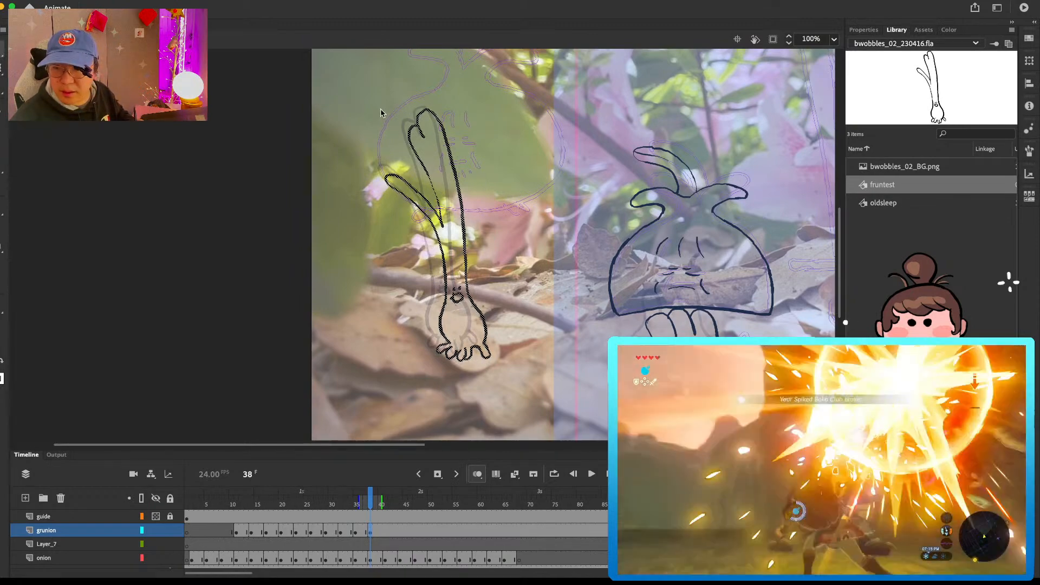
Step: Insert a blank keyframe at frame 41 on the grunion layer and copy the green onion pose from frame 18
click(385, 532)
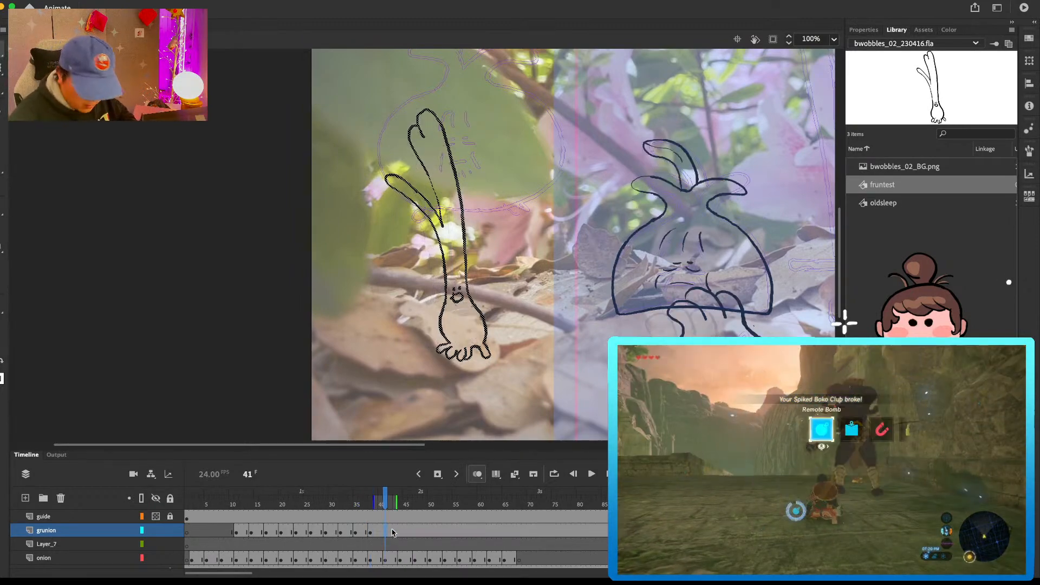
key(F7)
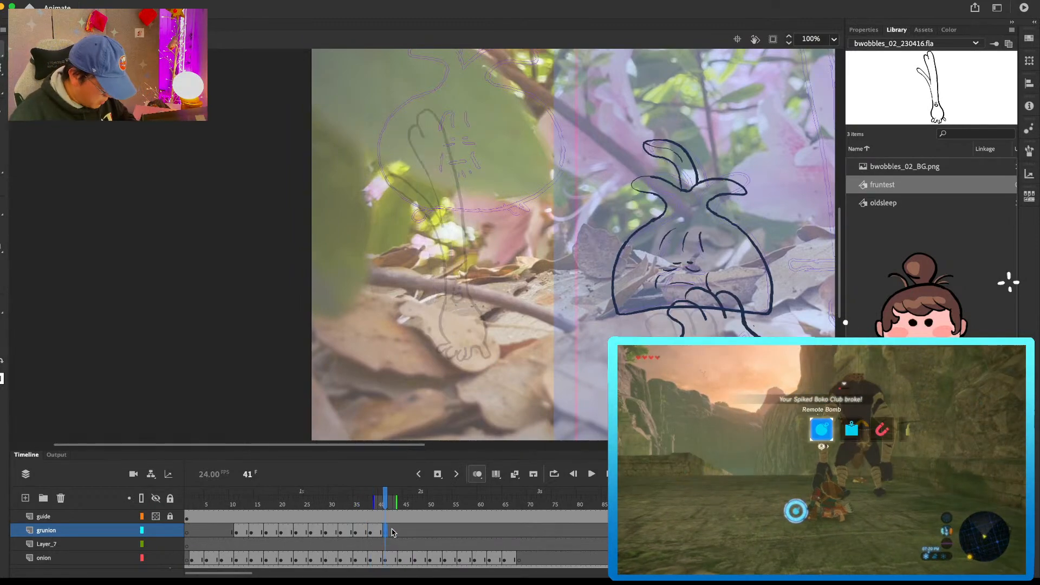
click(272, 533)
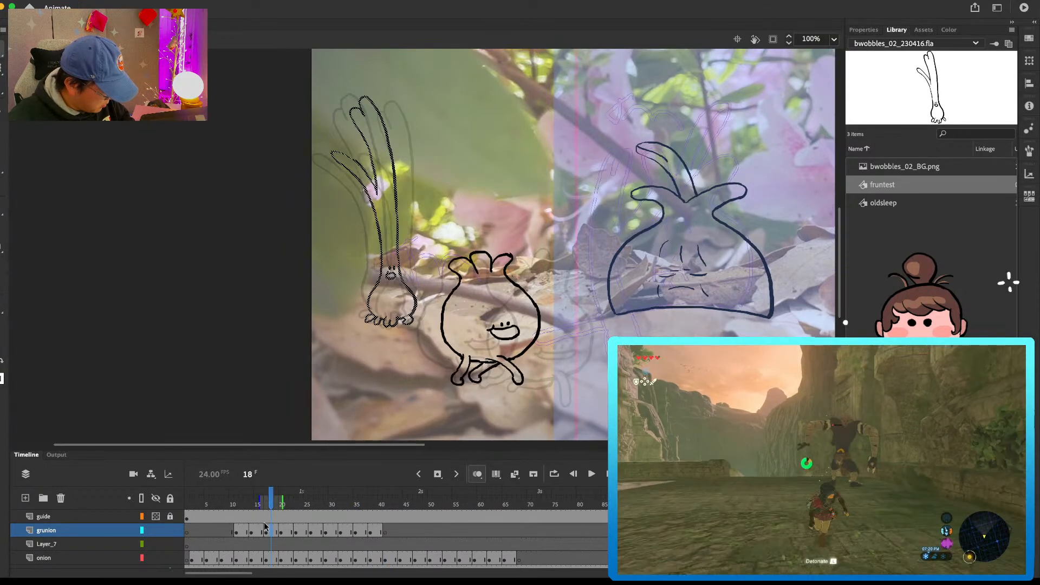
click(259, 530)
click(272, 533)
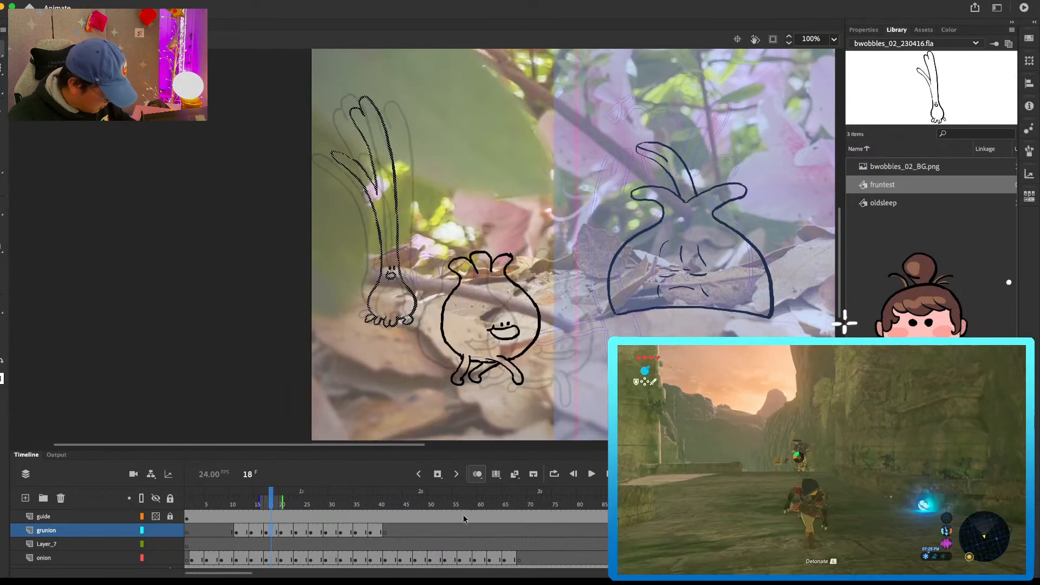
Step: Paste the copied pose in place at frame 41, scale it up slightly, and move it right and down next to the frame 38 pose
click(385, 534)
key(super+shift+v)
mouse_move(415, 297)
mouse_down()
mouse_move(502, 343)
mouse_move(513, 382)
mouse_up()
key(q)
key(v)
drag(492, 332, 491, 321)
Step: Play the hop from the beginning with the whole scene in view and compare the green onion poses at frames 38 and 41
key(super+minus)
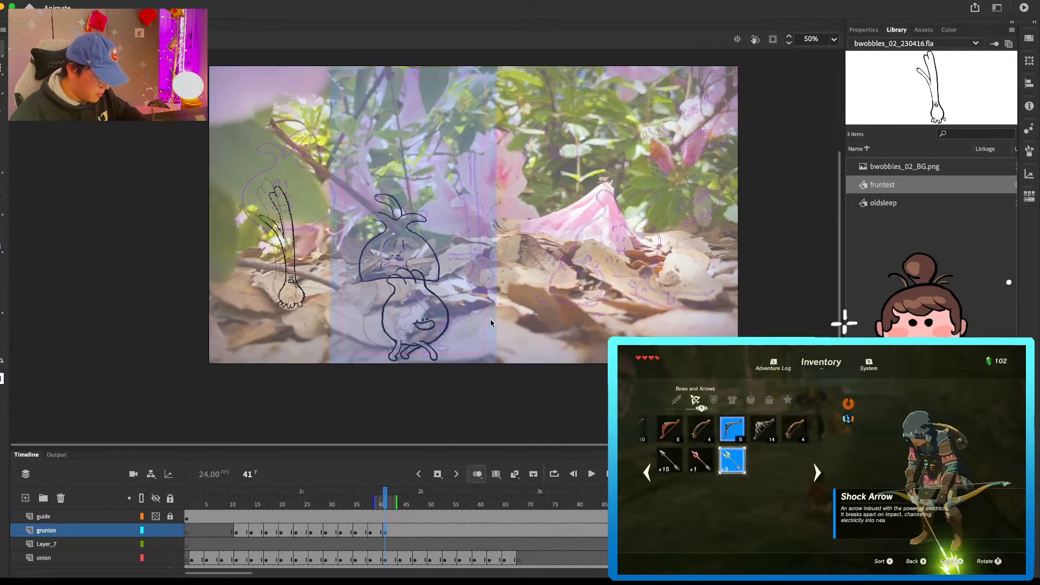
key(Return)
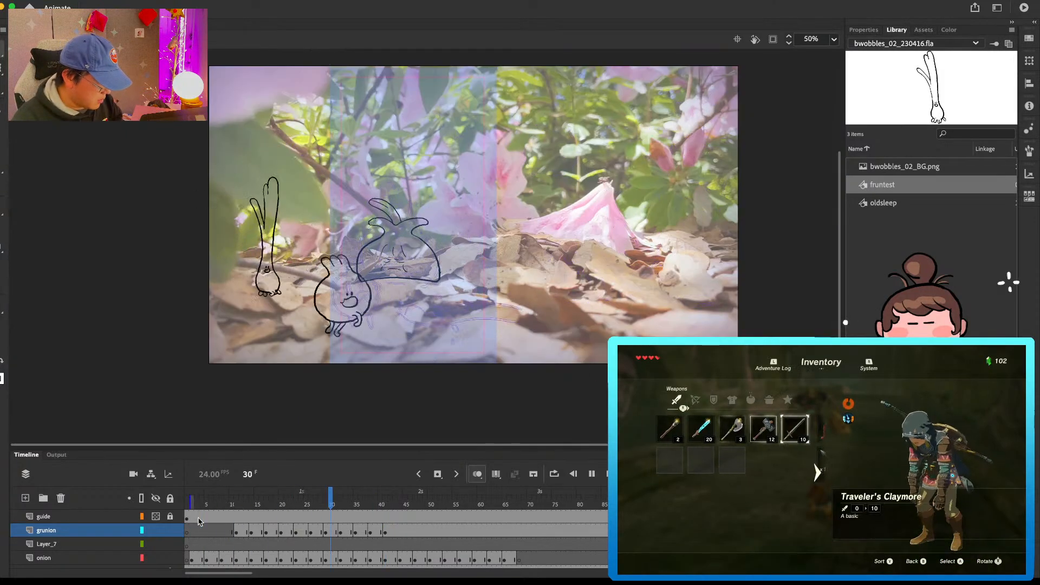
key(Return)
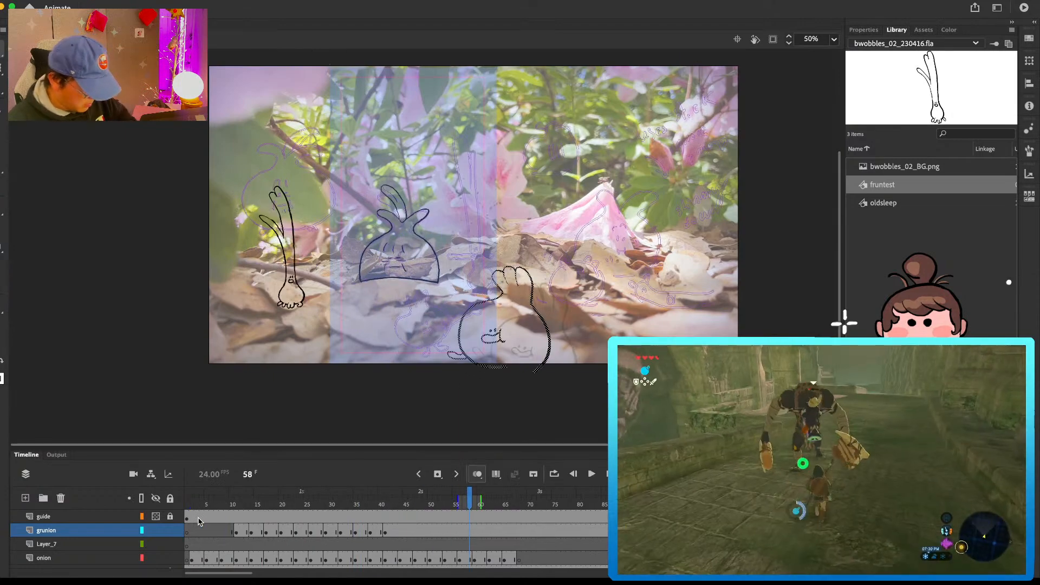
click(223, 506)
key(Return)
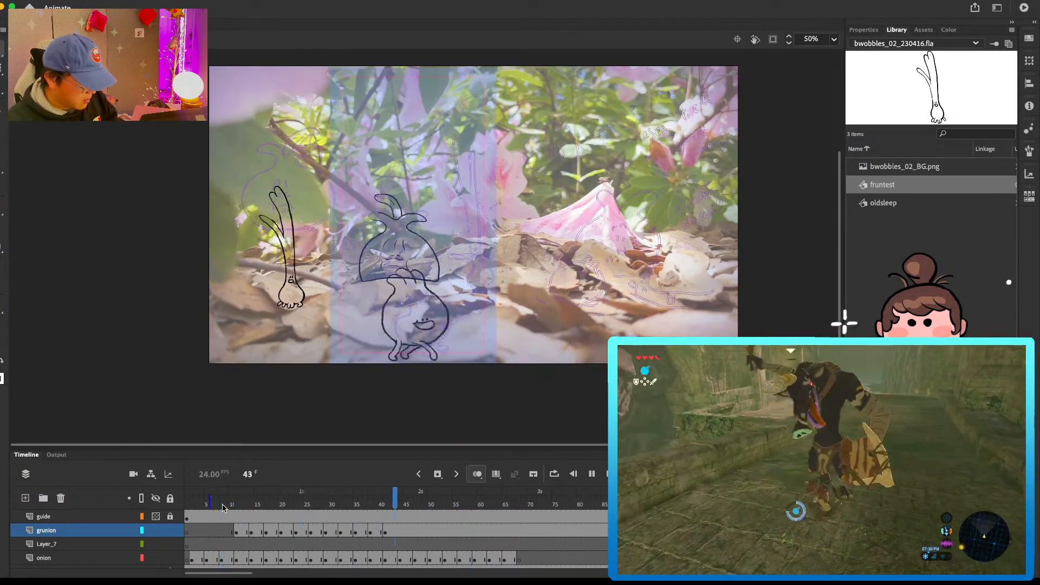
drag(222, 507, 371, 532)
click(387, 532)
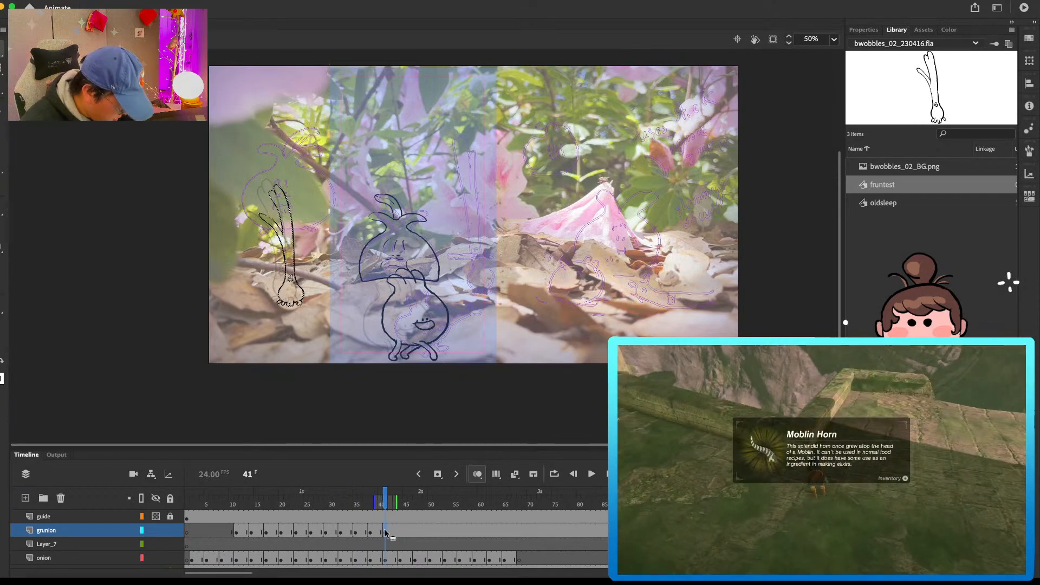
drag(374, 530, 374, 533)
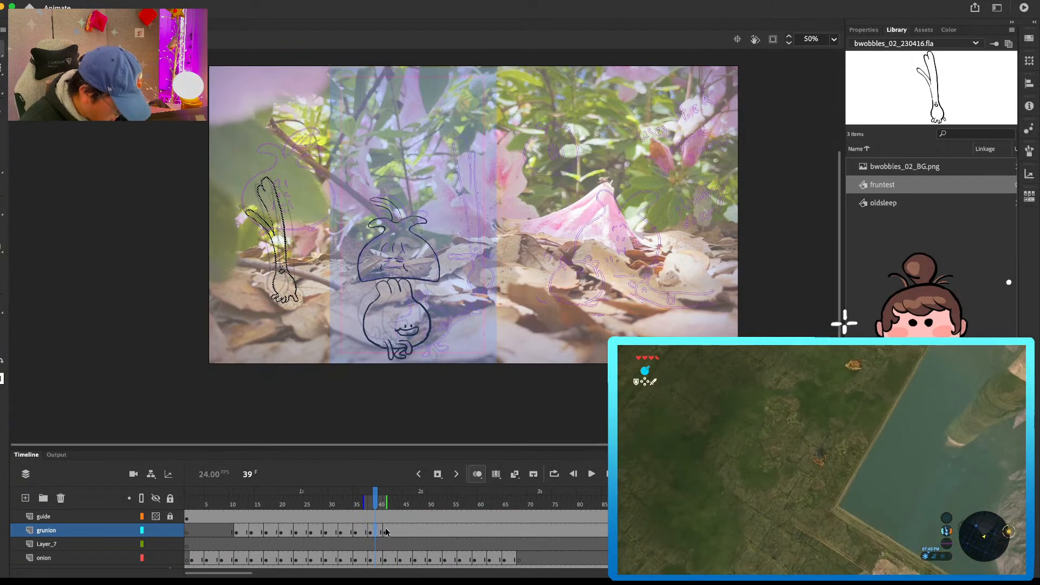
click(385, 532)
Step: Enlarge the green onion pose at frame 41 slightly
key(super+equal)
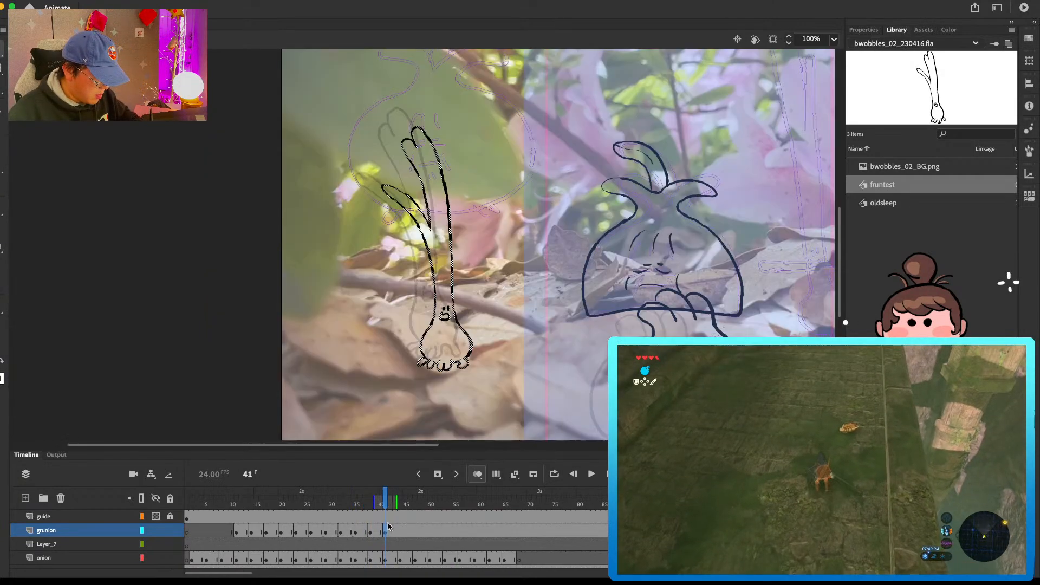
key(q)
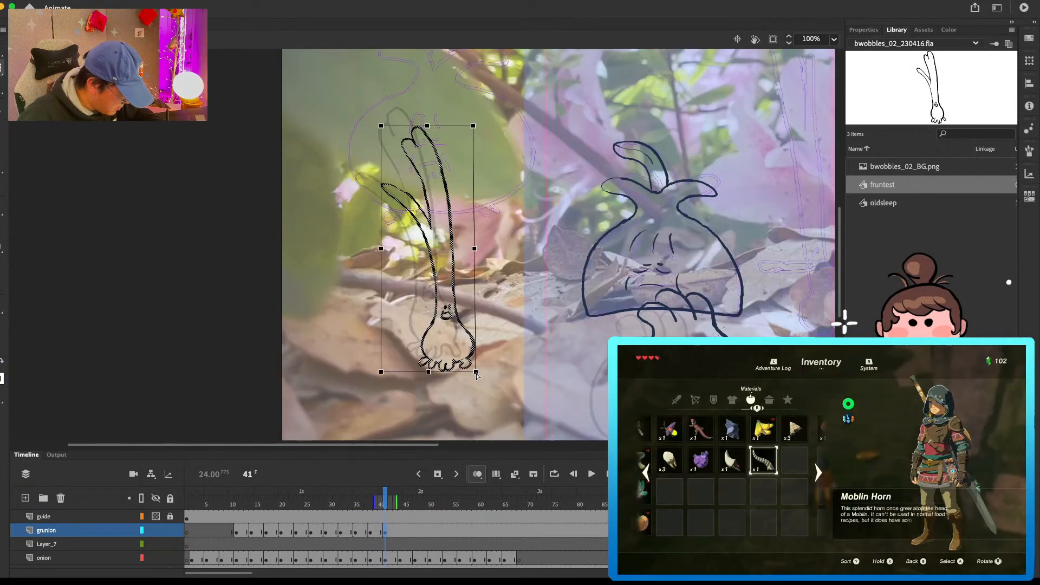
drag(478, 374, 481, 375)
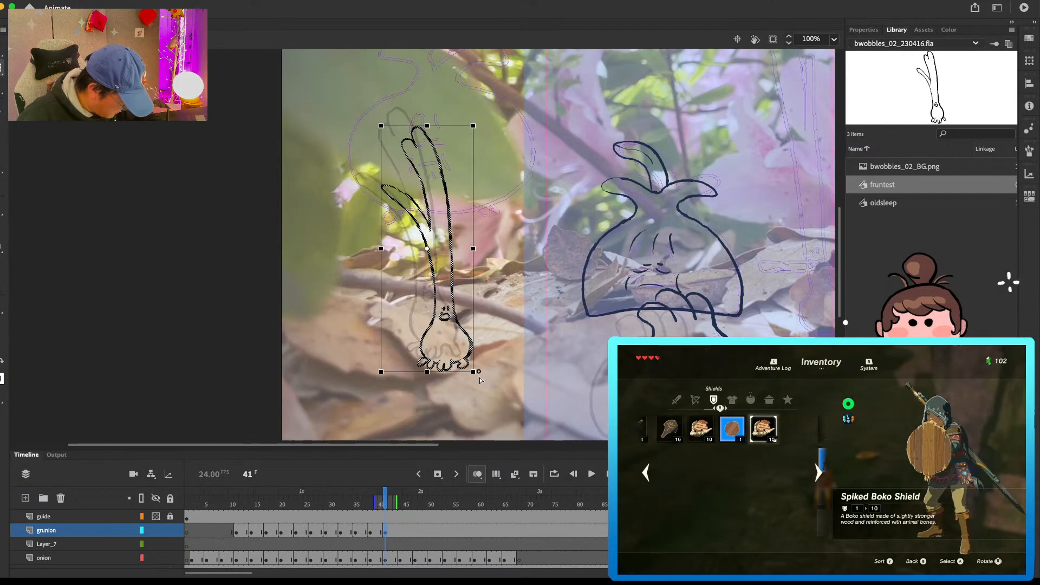
drag(479, 378, 479, 378)
key(v)
Step: Insert a blank keyframe at frame 44 on the grunion layer and paste in place the green onion pose copied from frame 21
click(401, 532)
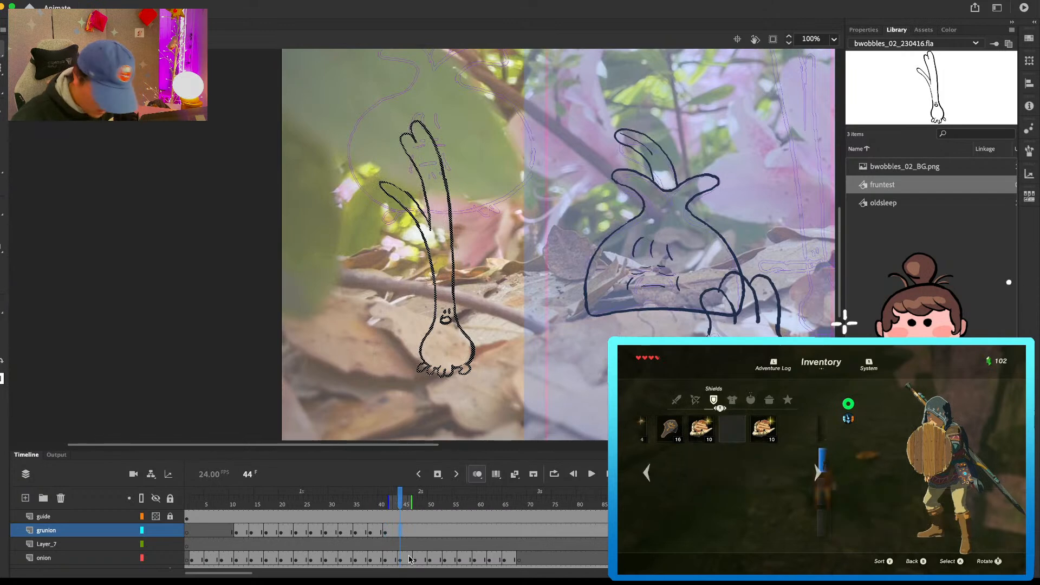
key(F7)
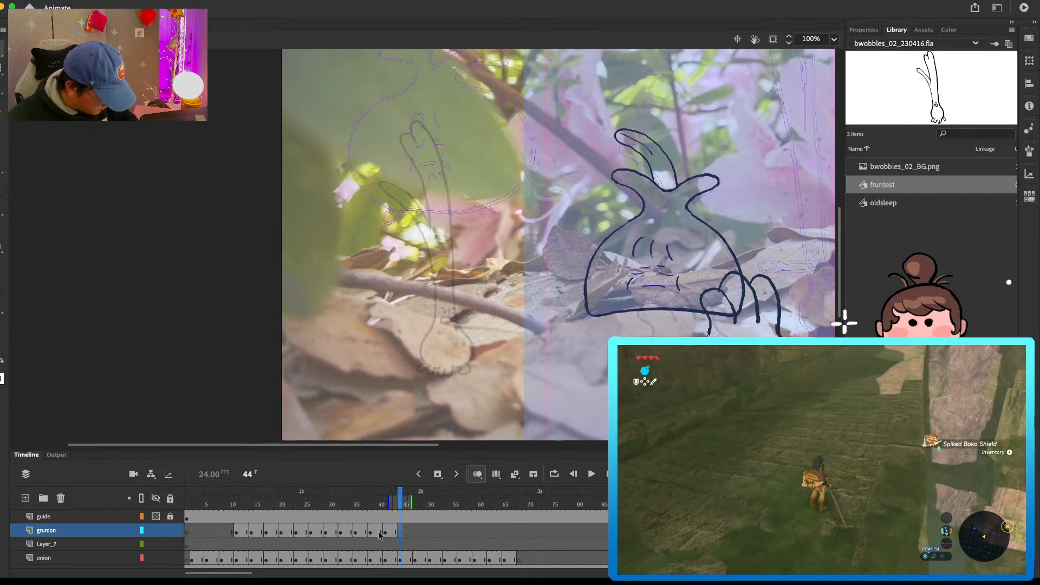
click(275, 532)
drag(284, 528, 293, 530)
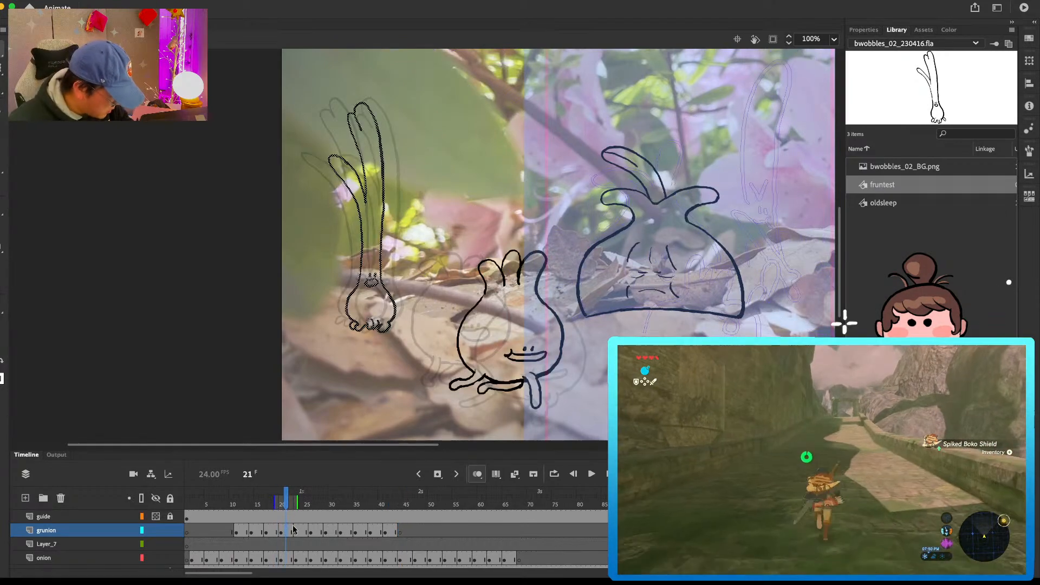
click(401, 531)
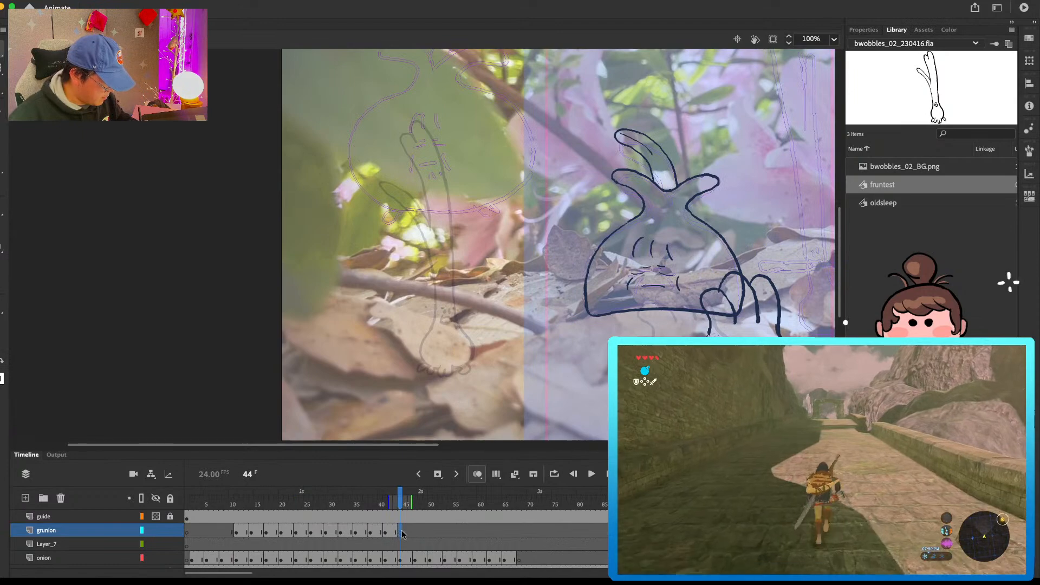
key(super+shift+v)
Step: Enlarge the green onion pose at frame 44, move it right of the previous pose, and nudge it slightly down
drag(471, 125, 481, 112)
key(v)
drag(456, 273, 472, 269)
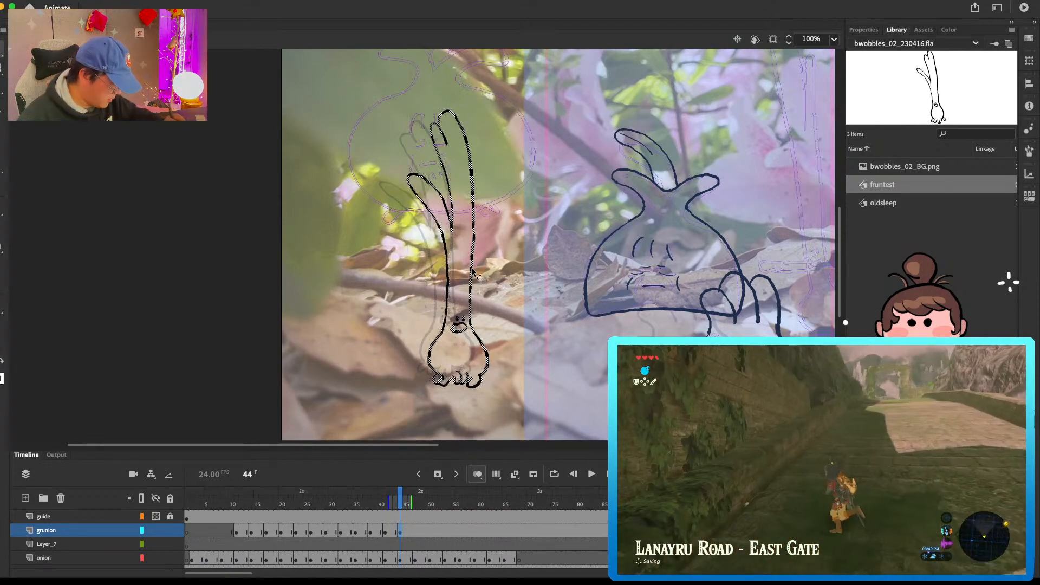
key(Down)
key(Down)
key(Down)
Step: Insert a blank keyframe at frame 47 on the grunion layer and paste in place the green onion pose copied from around frame 23
click(418, 532)
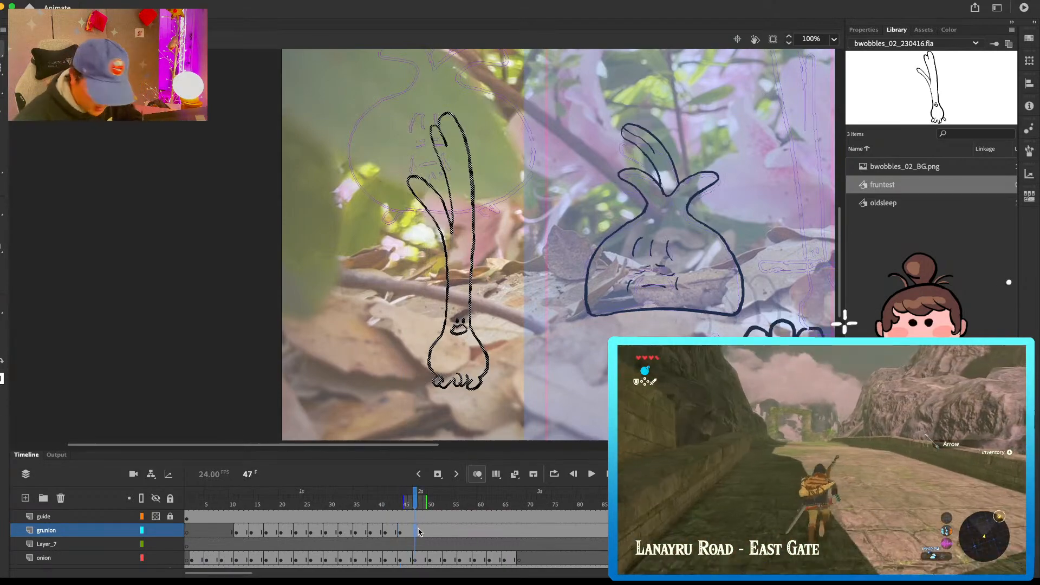
key(F7)
mouse_move(645, 304)
mouse_down()
mouse_move(608, 208)
mouse_move(605, 243)
mouse_up()
click(391, 534)
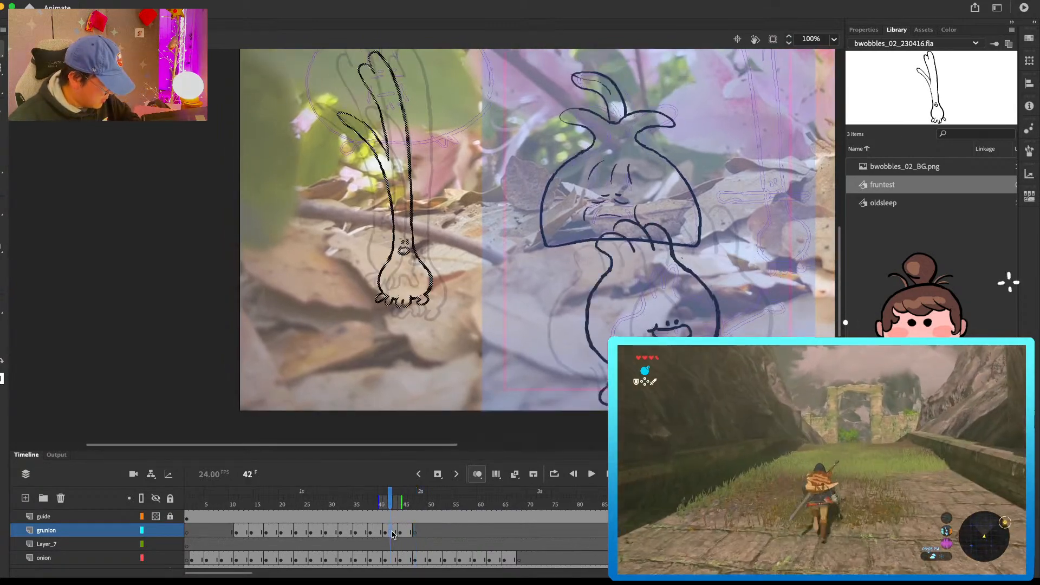
click(307, 532)
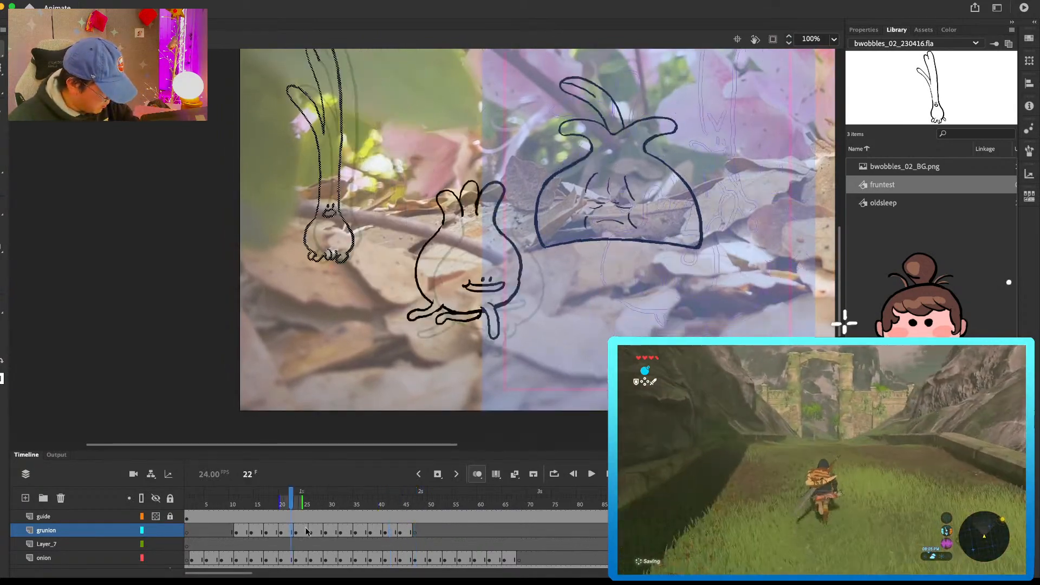
click(406, 533)
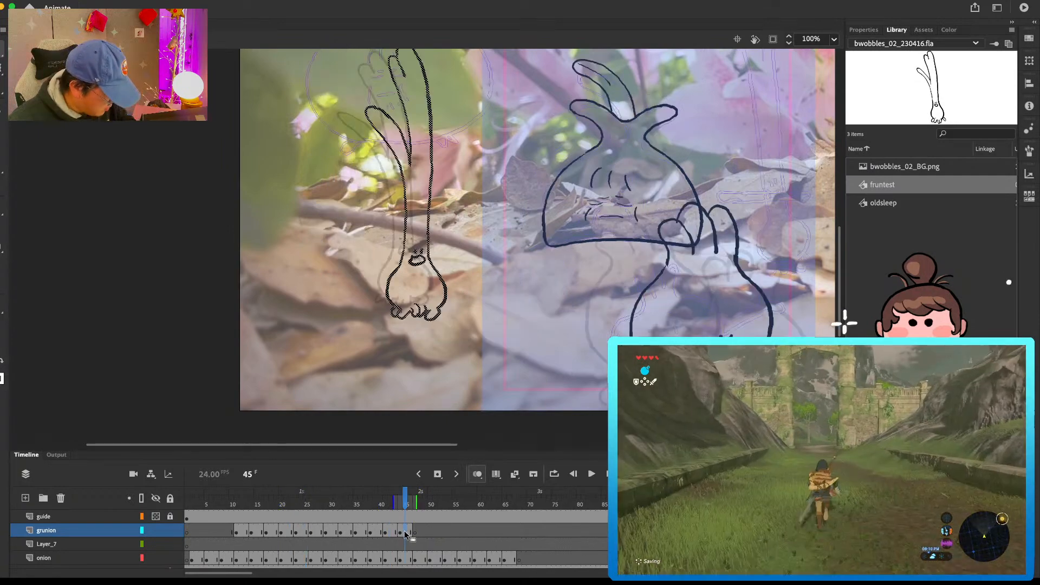
click(415, 533)
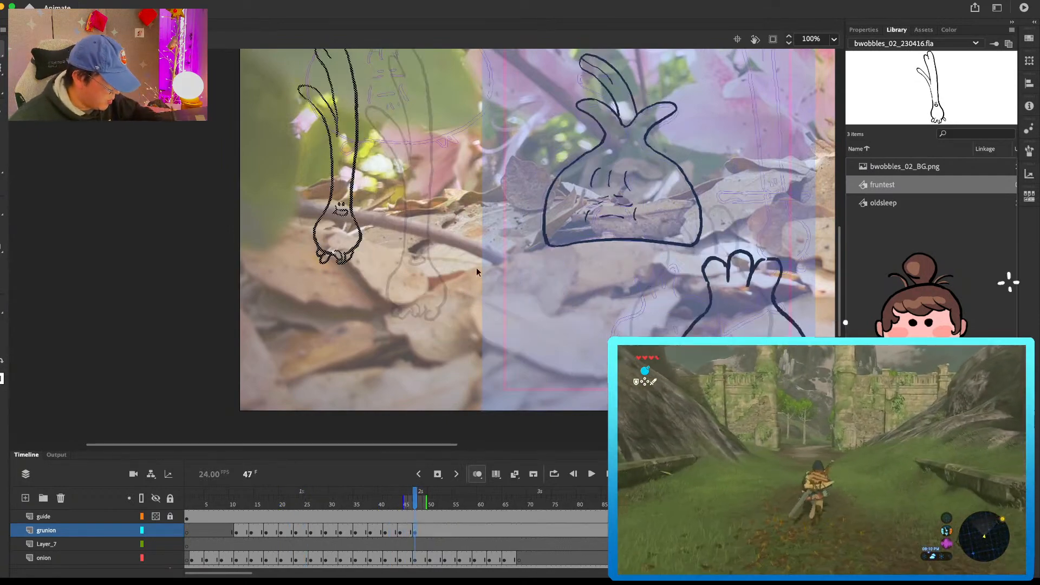
Step: Enlarge the green onion pose at frame 47 and move it right and down past the frame 44 pose
drag(465, 150, 443, 226)
key(q)
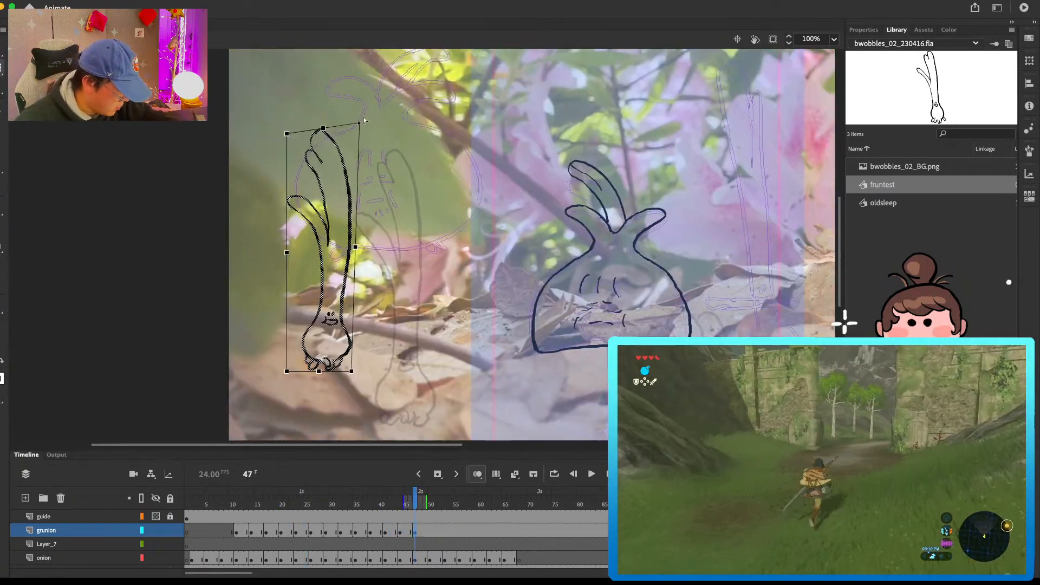
drag(358, 112, 359, 116)
key(v)
drag(342, 298, 447, 340)
key(q)
drag(461, 155, 466, 149)
Step: Insert a blank keyframe at frame 50 on the grunion layer and paste in place the green onion pose copied from around frame 26
drag(537, 401, 496, 291)
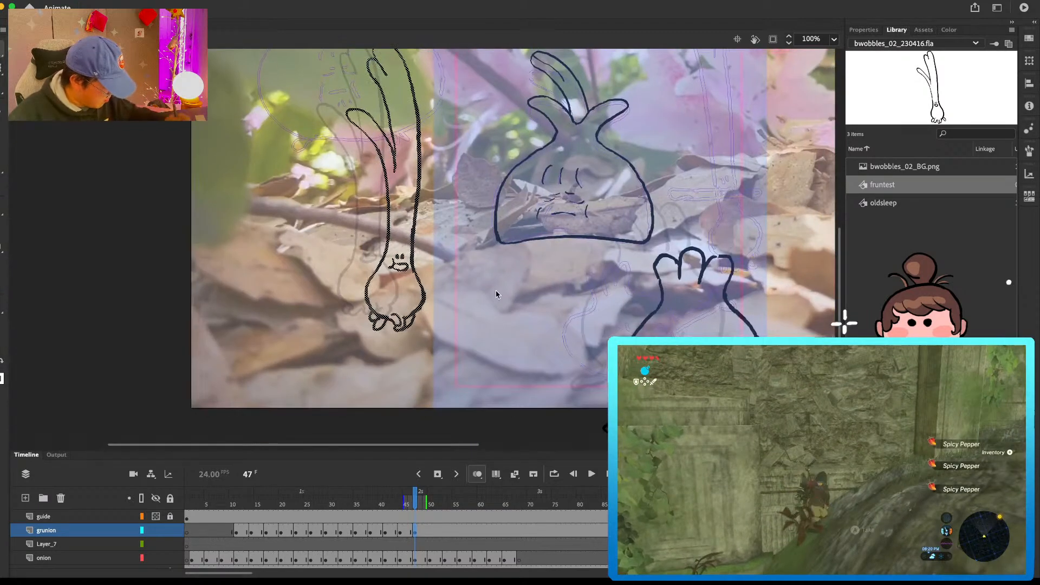
click(429, 531)
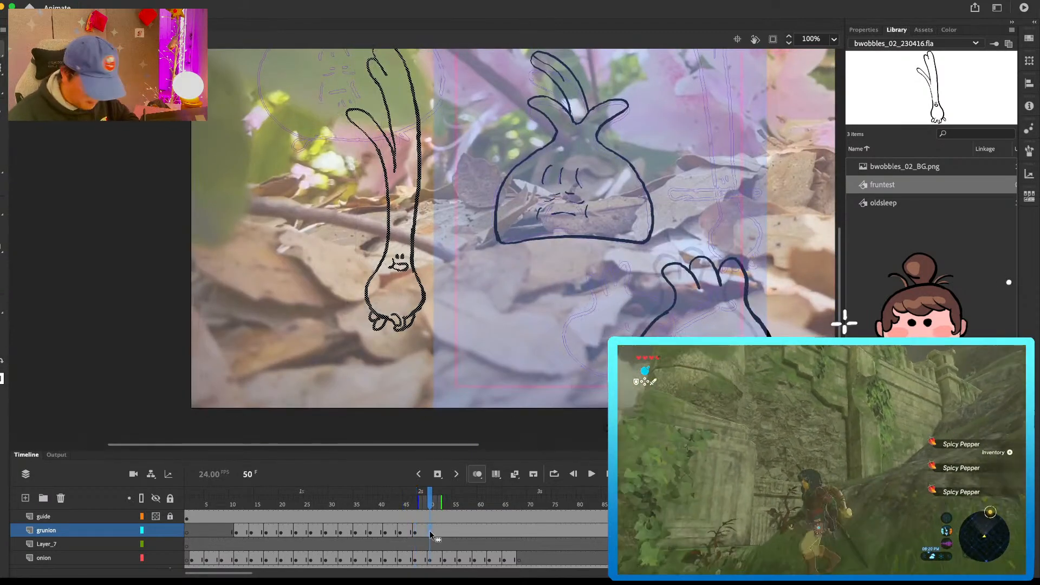
key(F7)
click(258, 531)
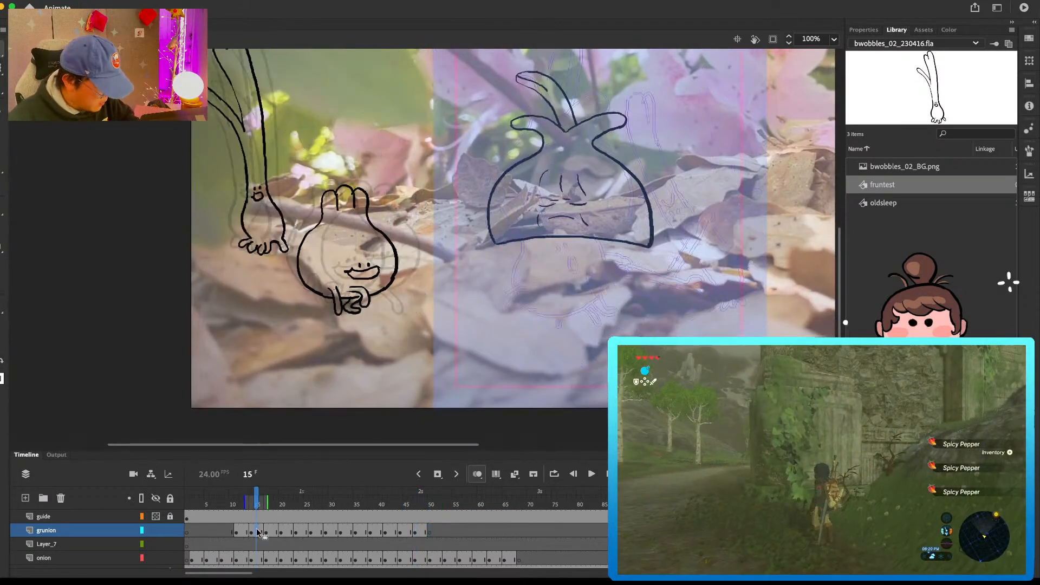
click(297, 532)
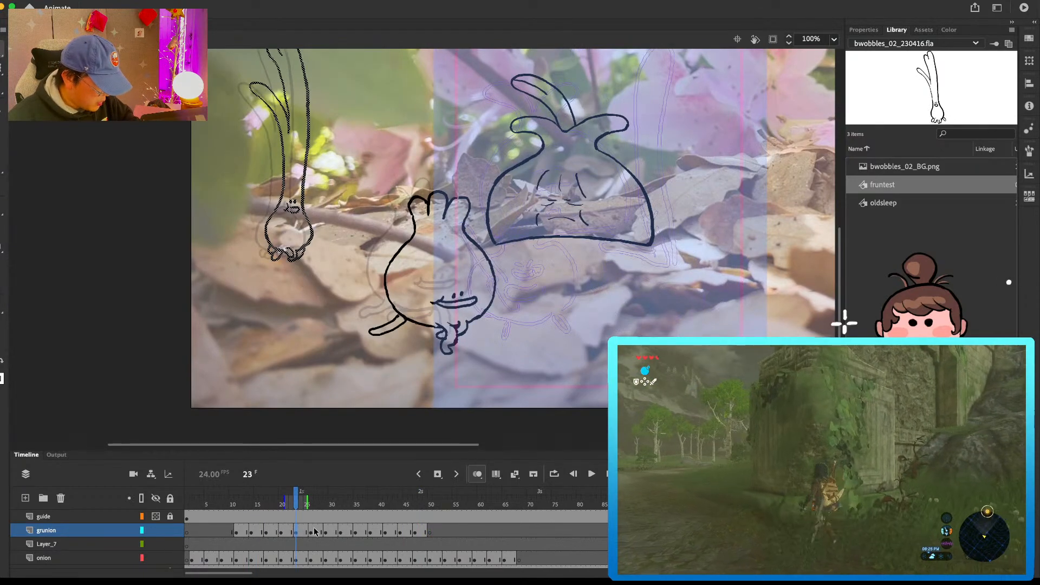
click(315, 530)
key(comma)
key(comma)
key(period)
click(430, 533)
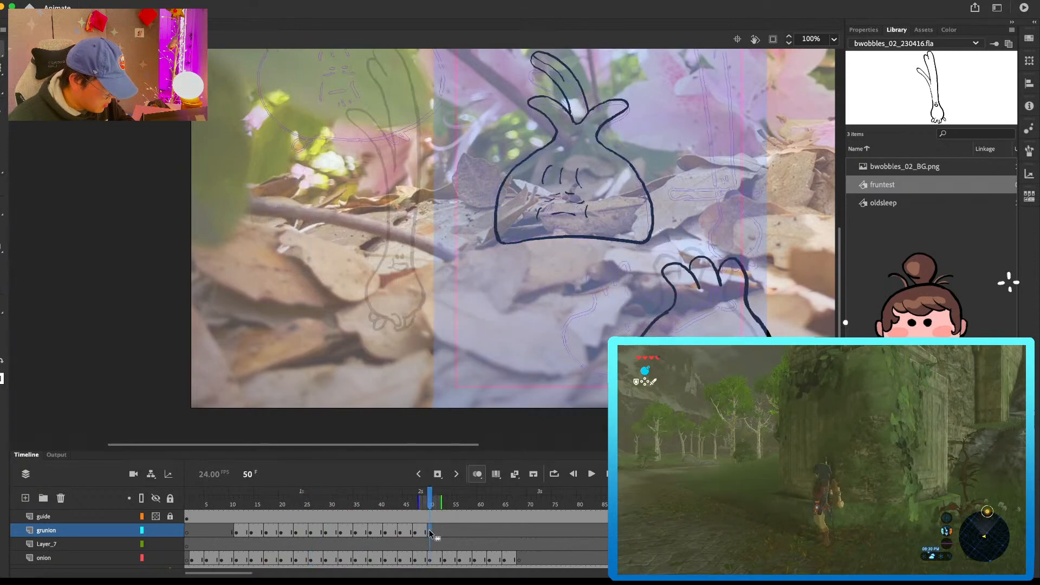
key(super+shift+v)
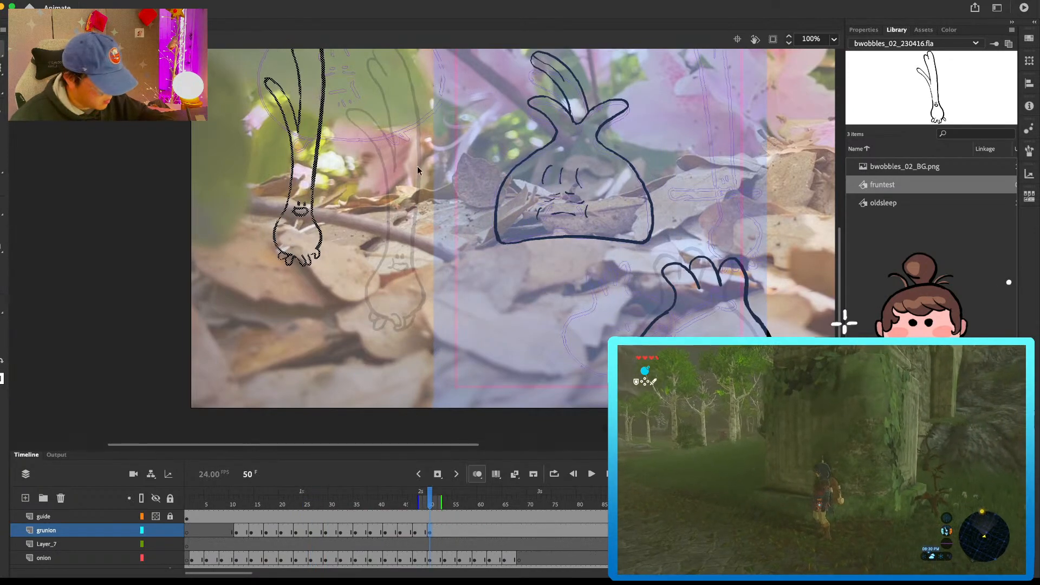
Step: Enlarge the green onion pose at frame 50 and move it right and down, slightly past the frame 47 pose
scroll(418, 176, up, 5)
key(q)
drag(271, 110, 252, 89)
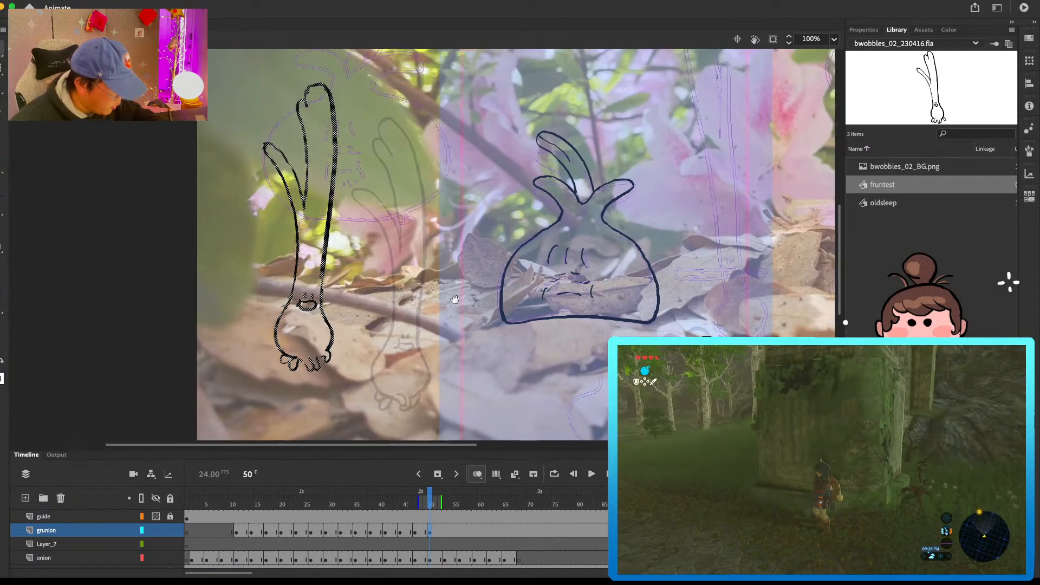
scroll(339, 291, down, 3)
drag(424, 323, 438, 344)
mouse_move(347, 86)
mouse_down()
mouse_move(356, 171)
mouse_move(369, 169)
mouse_move(349, 75)
mouse_up()
key(space)
drag(436, 343, 441, 336)
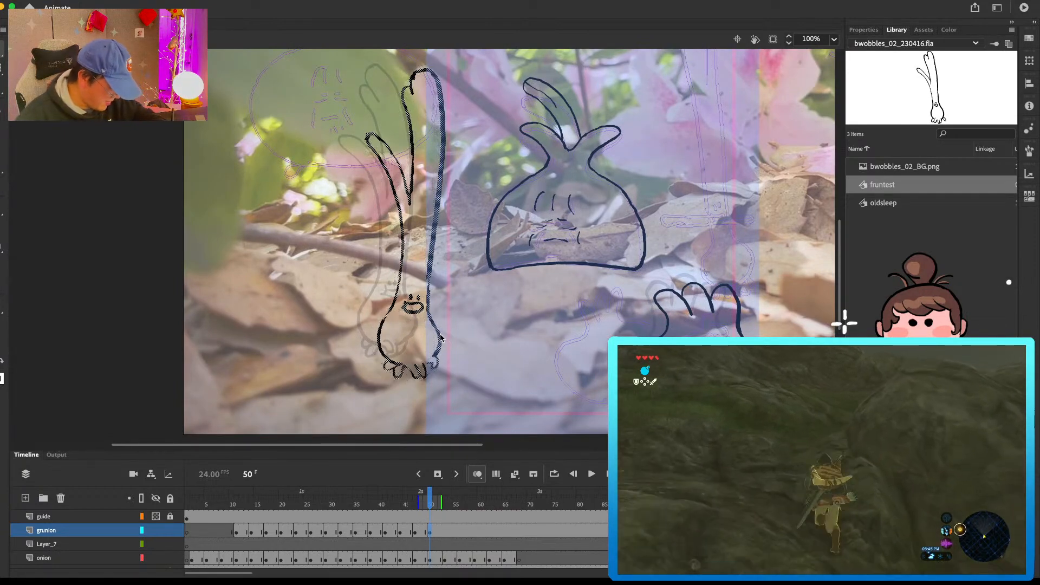
Step: Insert a blank keyframe at frame 53 on the grunion layer, and play back the animation to check the hop
click(443, 520)
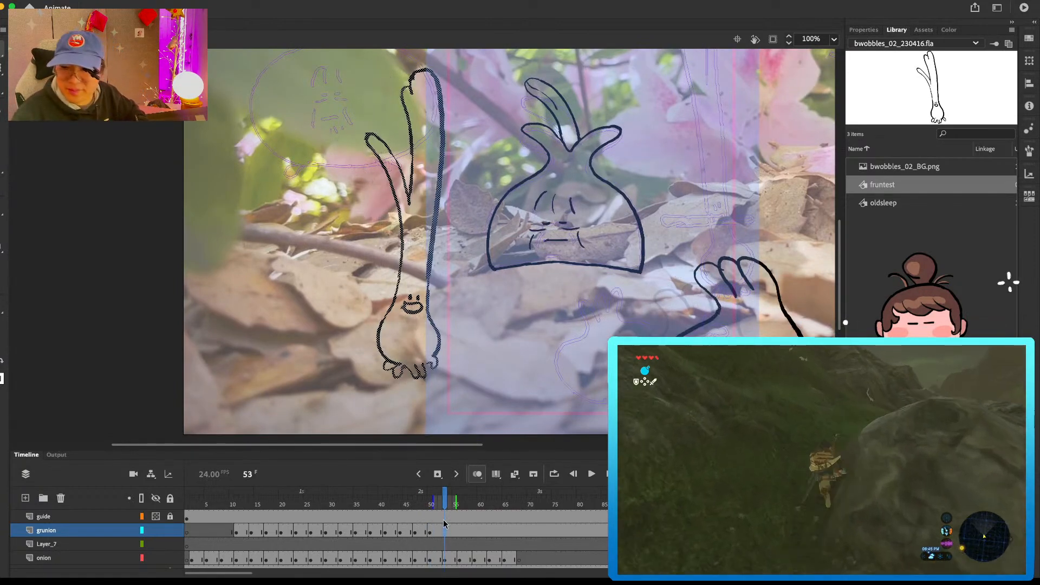
key(F7)
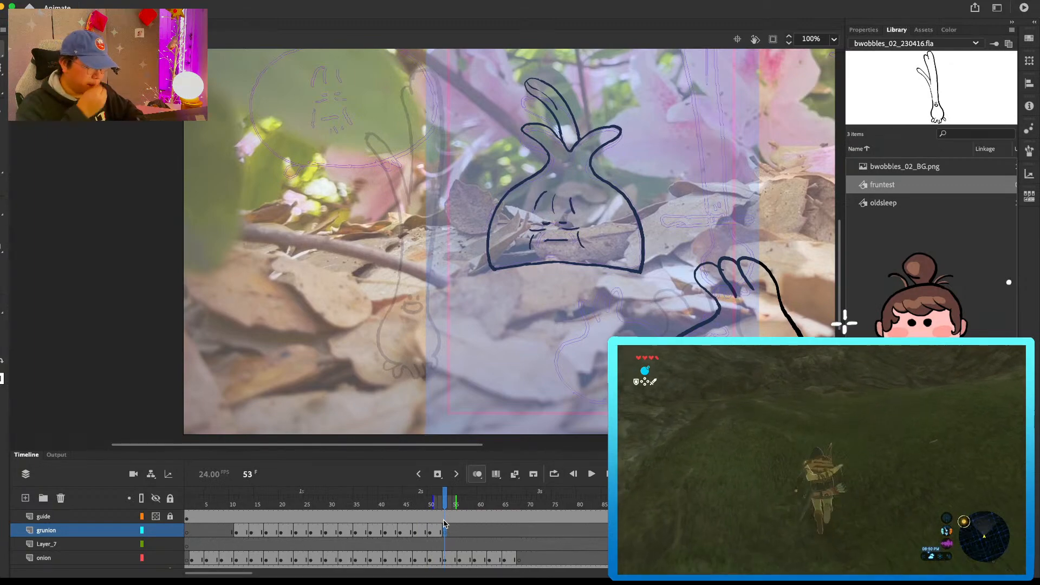
key(Return)
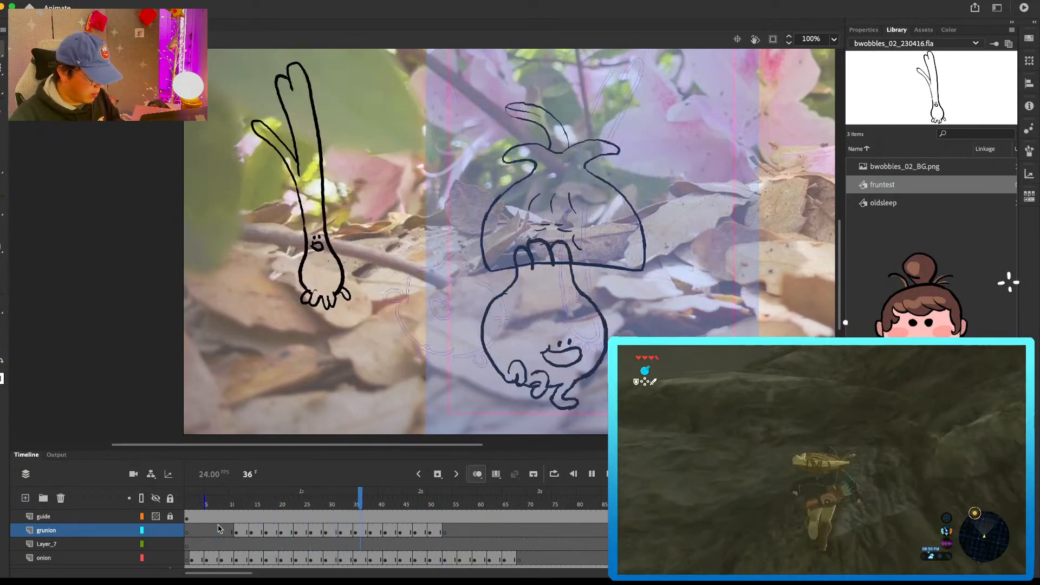
key(Return)
drag(351, 507, 443, 508)
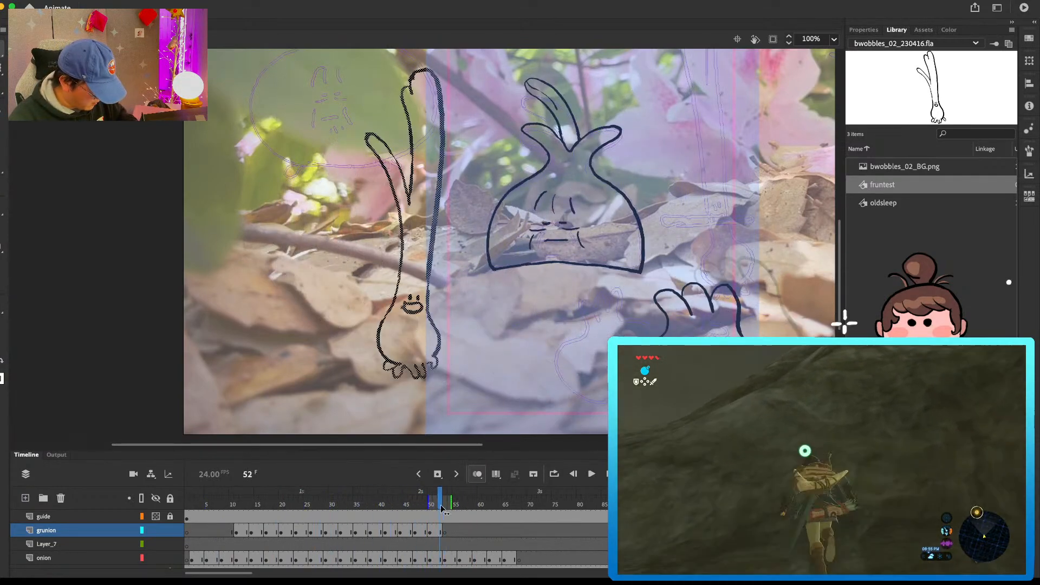
Step: Copy the green onion pose from around frame 29 and paste it in place at frame 53 on the grunion layer
click(326, 533)
click(342, 533)
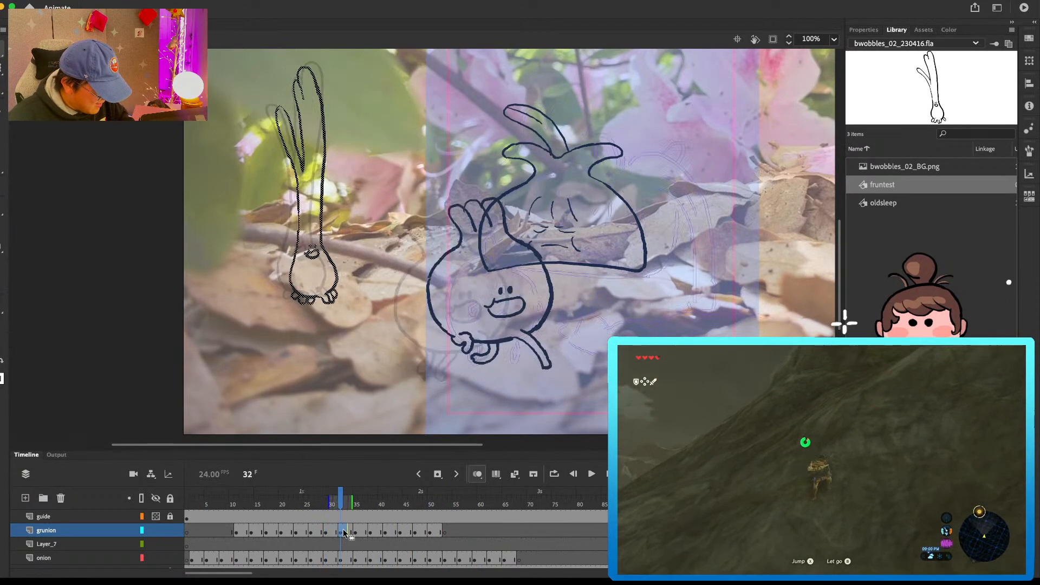
click(326, 533)
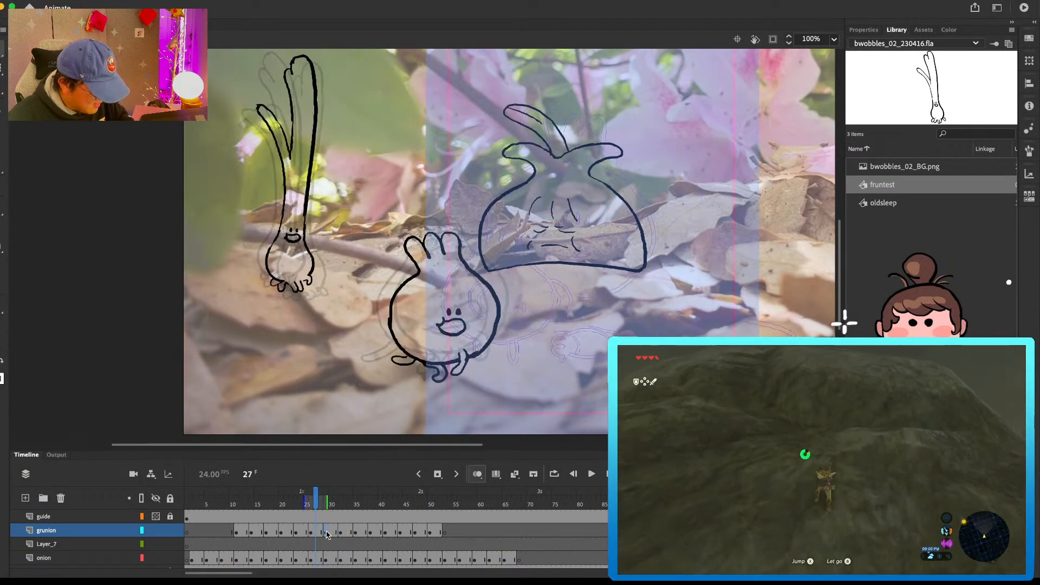
click(444, 533)
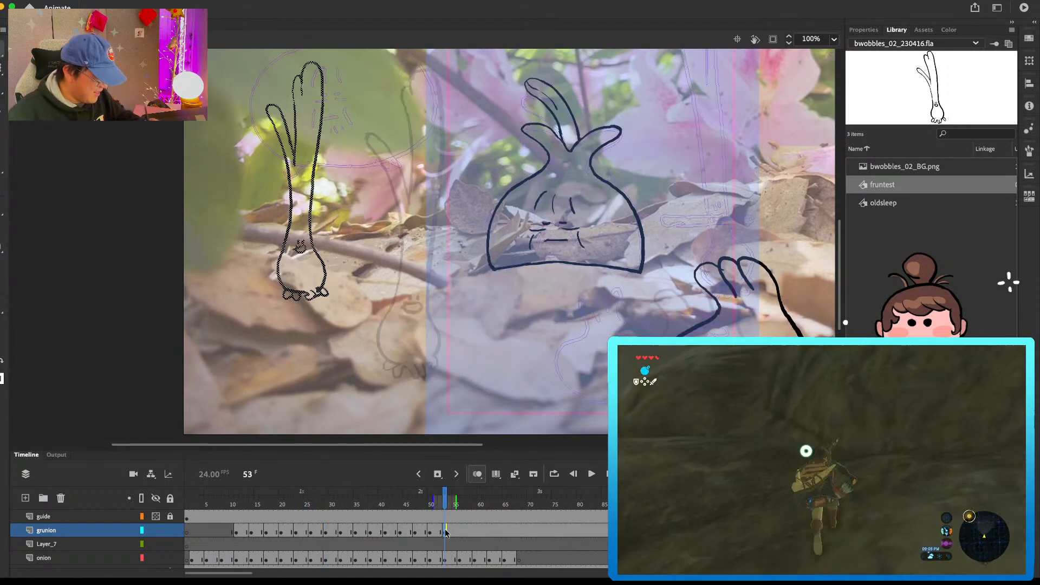
Step: Enlarge the green onion pose at frame 53 and move it right and down, just past the frame 50 pose
scroll(433, 256, down, 3)
scroll(433, 256, right, 2)
key(q)
mouse_move(300, 255)
mouse_down()
mouse_move(310, 292)
mouse_move(336, 281)
mouse_move(450, 311)
mouse_move(437, 308)
mouse_up()
key(v)
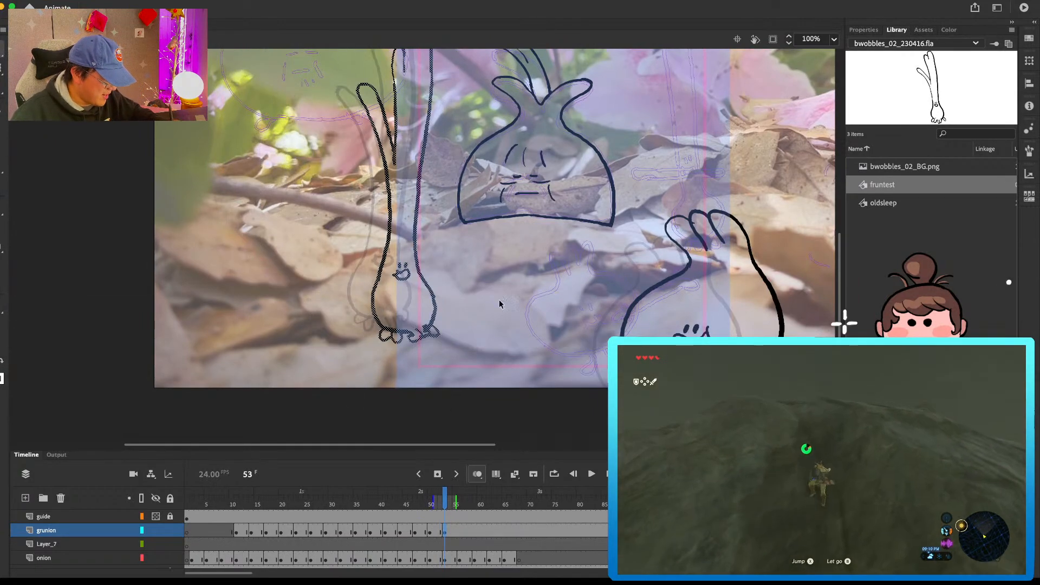
scroll(503, 310, up, 5)
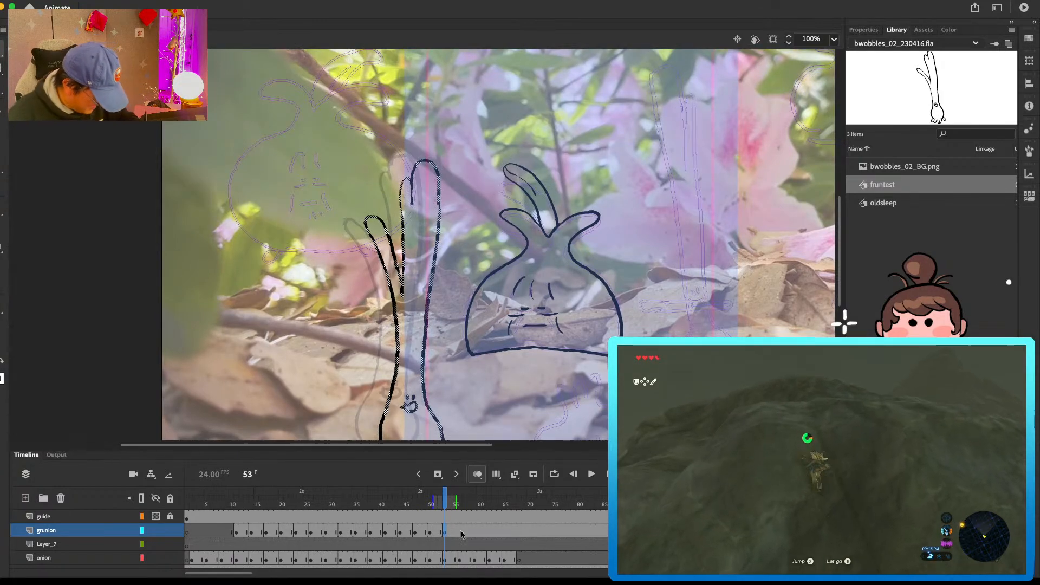
Step: Insert a blank keyframe at frame 56 on the grunion layer and paste in place the green onion pose copied from around frame 32
click(460, 533)
scroll(498, 244, down, 4)
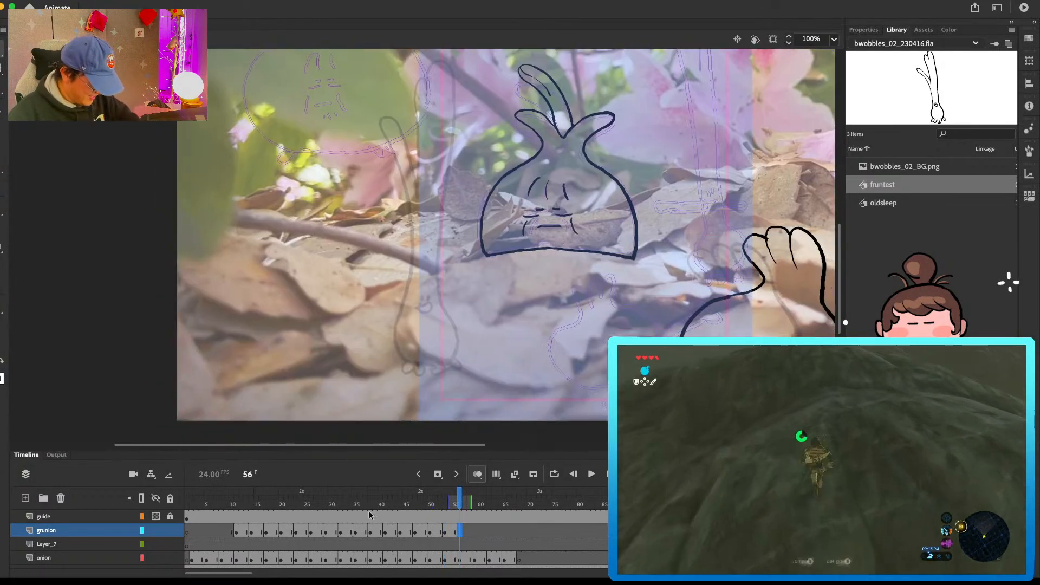
click(311, 532)
click(330, 528)
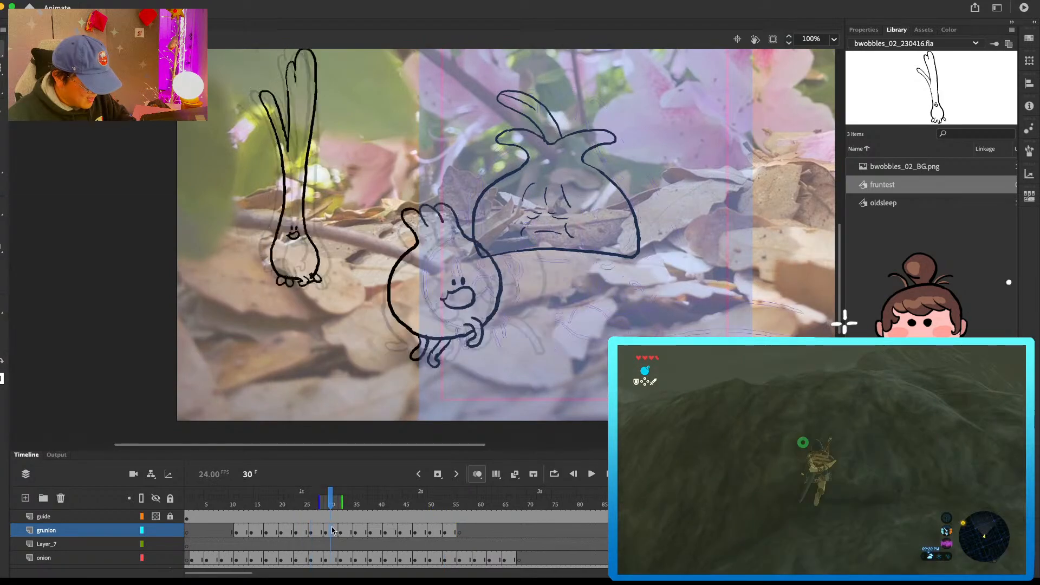
click(346, 528)
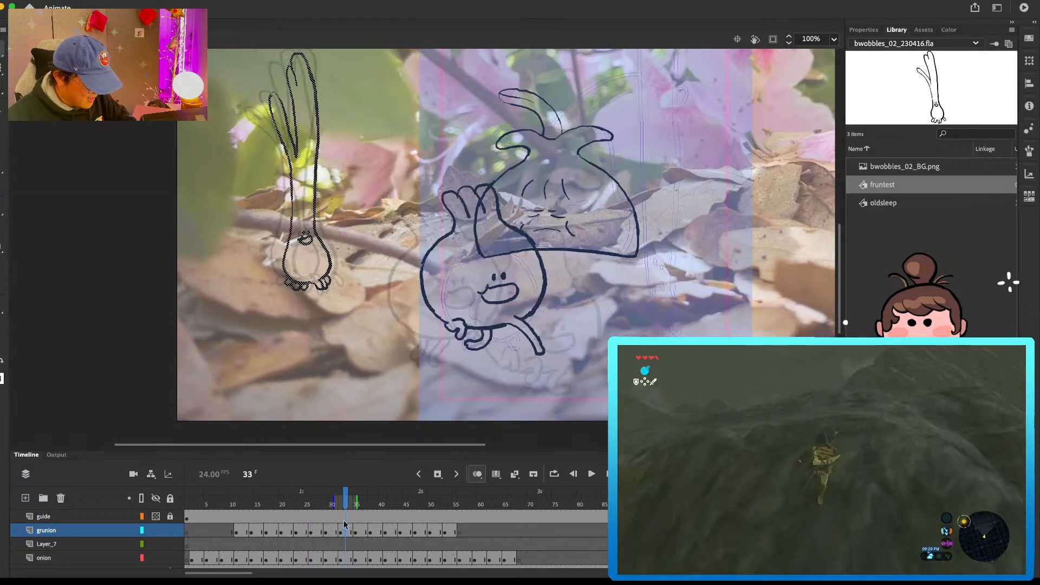
click(460, 531)
Step: Enlarge the green onion pose at frame 56 and move it just right of and below the frame 53 pose, checking against the previous frame
key(q)
mouse_move(332, 292)
mouse_down()
mouse_move(353, 319)
mouse_move(469, 343)
mouse_up()
key(v)
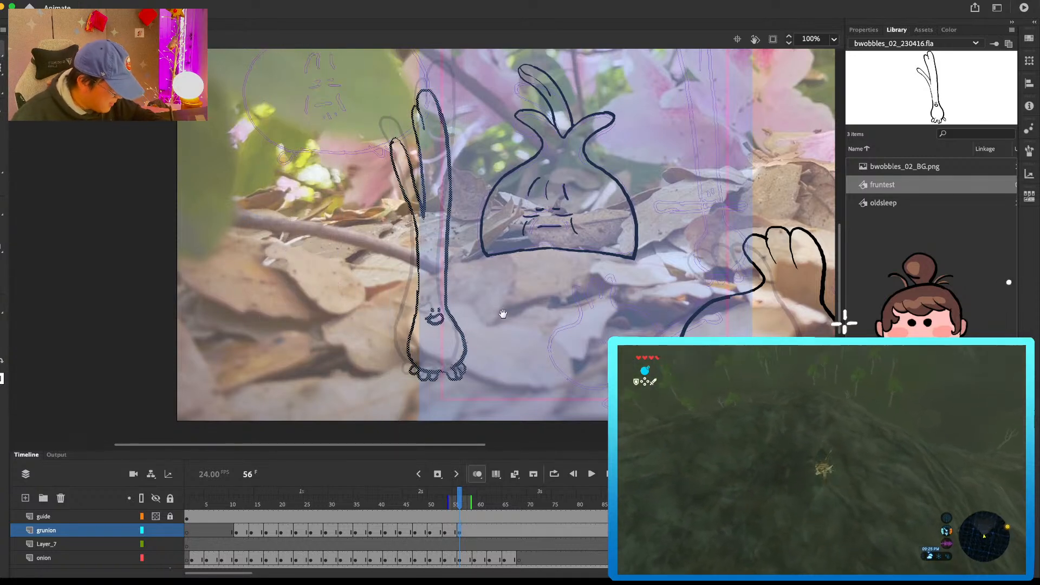
scroll(458, 254, up, 2)
key(q)
drag(394, 119, 386, 112)
key(v)
drag(463, 360, 463, 353)
key(comma)
key(period)
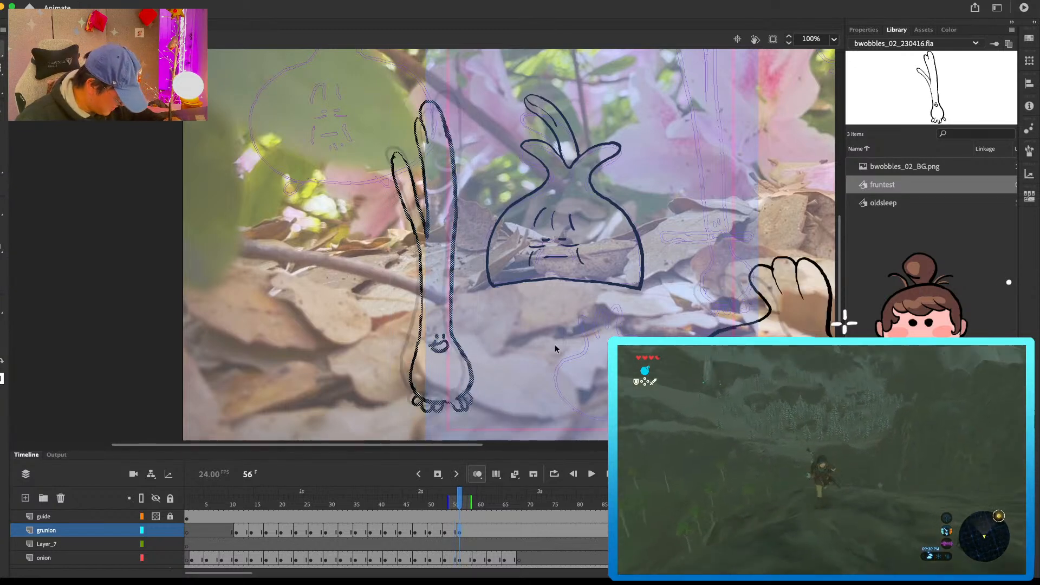
Step: Insert a blank keyframe at frame 59 on the grunion layer and paste a copied leaning green onion pose into it
click(478, 528)
key(F7)
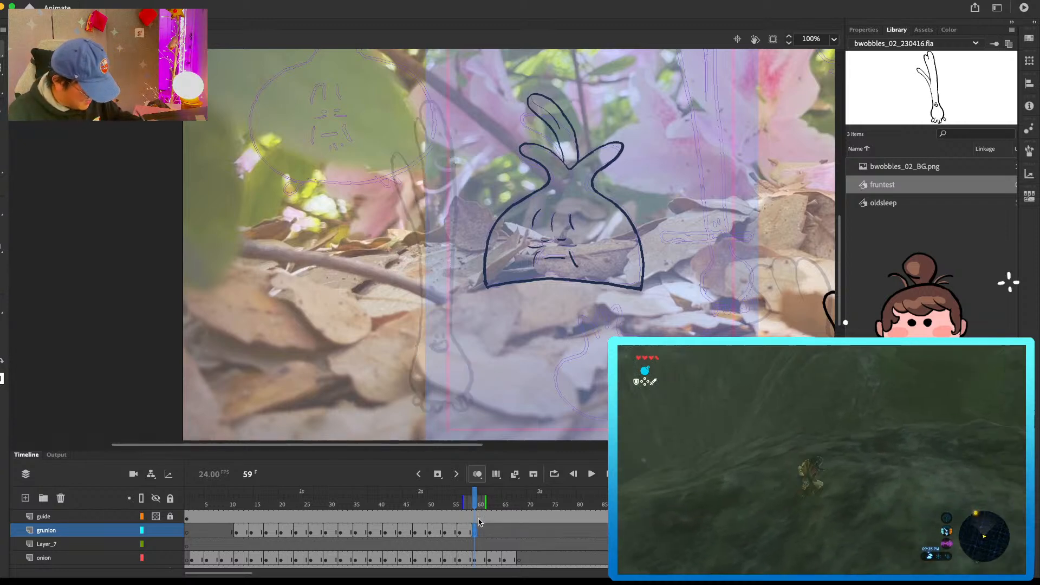
drag(277, 536, 477, 534)
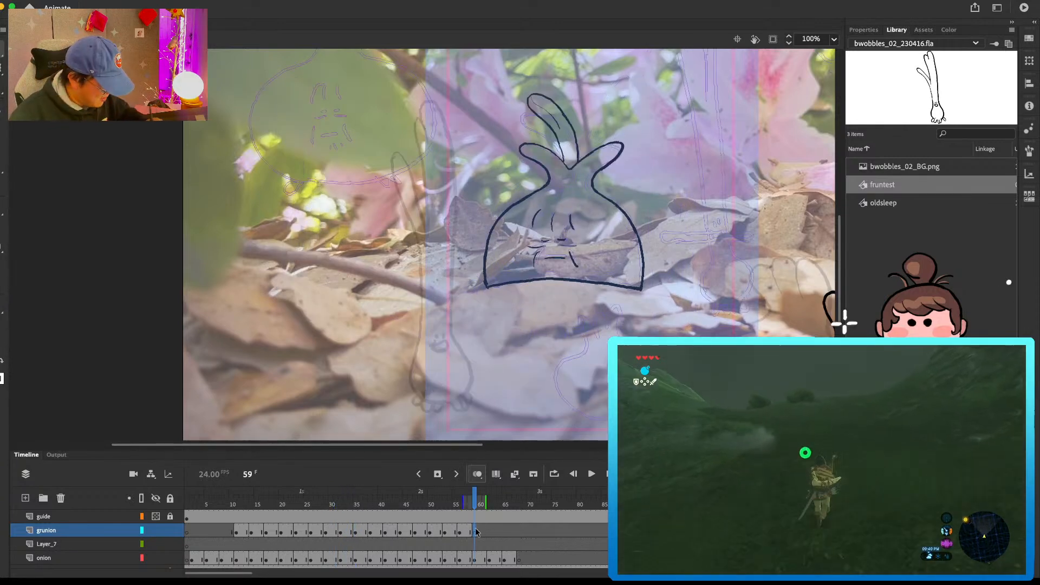
key(super+v)
Step: Enlarge the green onion pose at frame 59 and shift it right and down past the frame 56 pose, comparing it with the previous frame
key(q)
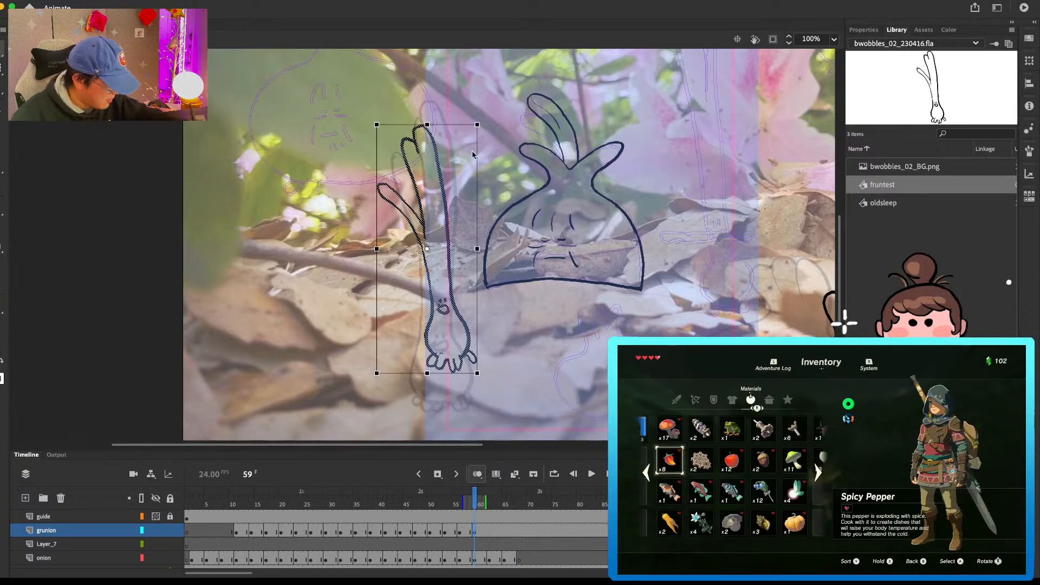
drag(478, 126, 495, 77)
key(v)
key(space)
drag(575, 307, 555, 253)
drag(463, 312, 475, 321)
key(space)
drag(536, 223, 533, 352)
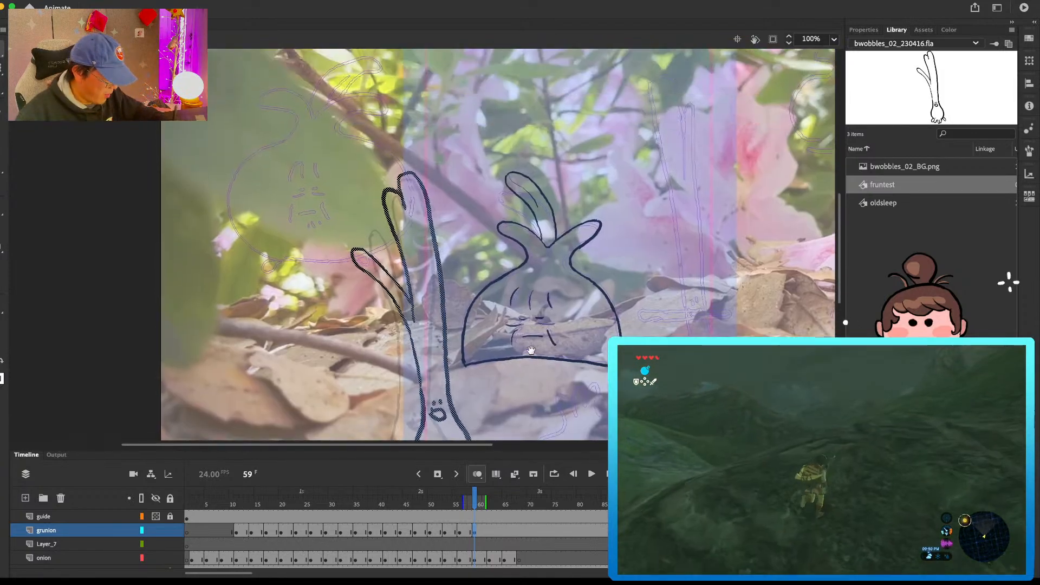
key(comma)
key(period)
scroll(526, 322, down, 5)
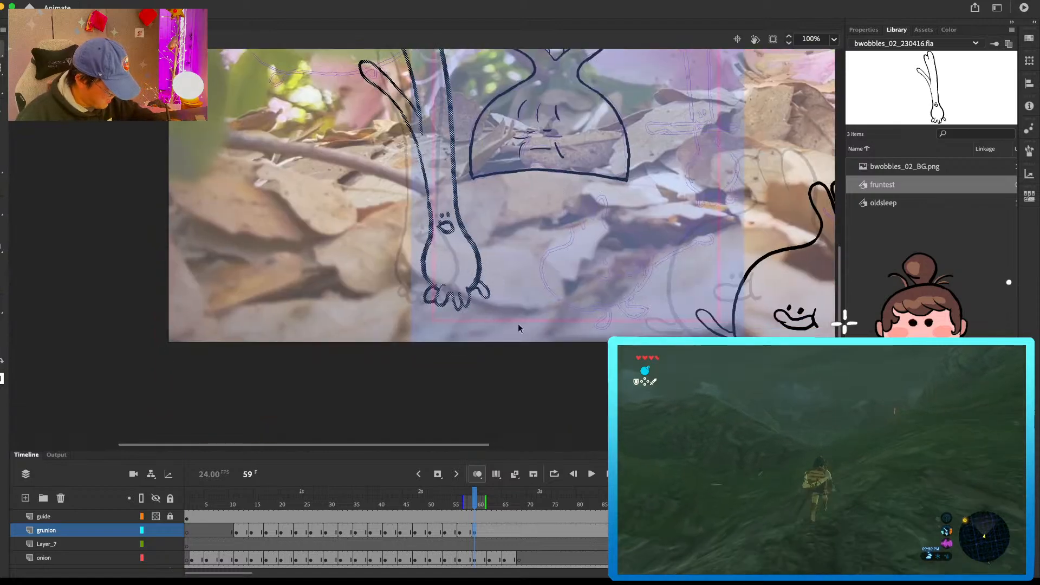
Step: Insert a blank keyframe at frame 62 on the grunion layer and brush in the green onion's face, bulb sides and first toe
click(490, 525)
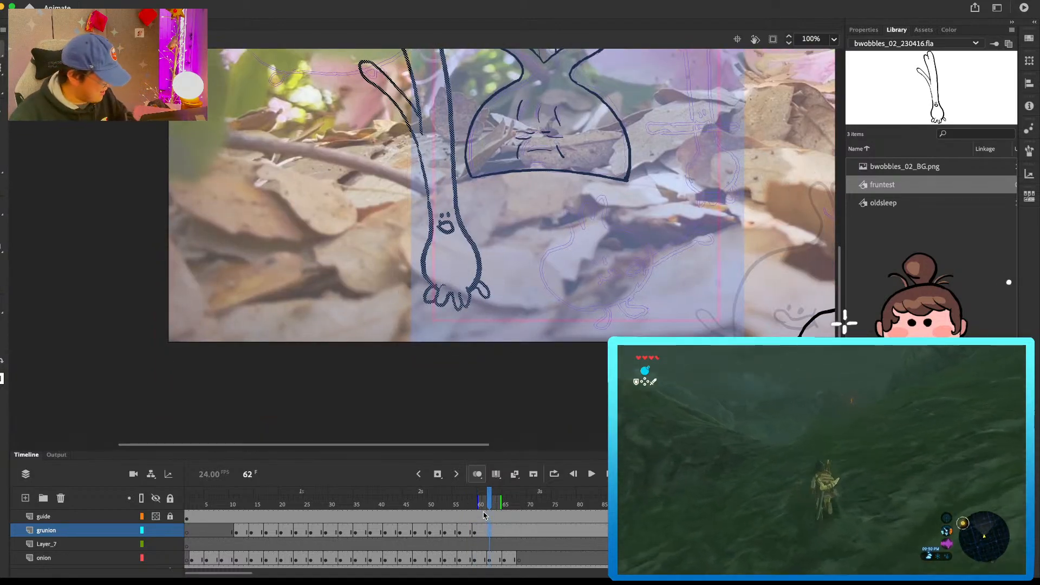
key(F7)
key(b)
key(space)
drag(559, 248, 572, 284)
mouse_move(482, 281)
mouse_down()
mouse_move(466, 291)
mouse_move(482, 345)
mouse_move(454, 311)
mouse_move(459, 342)
mouse_move(533, 266)
mouse_move(518, 250)
mouse_move(524, 267)
mouse_up()
key(super+z)
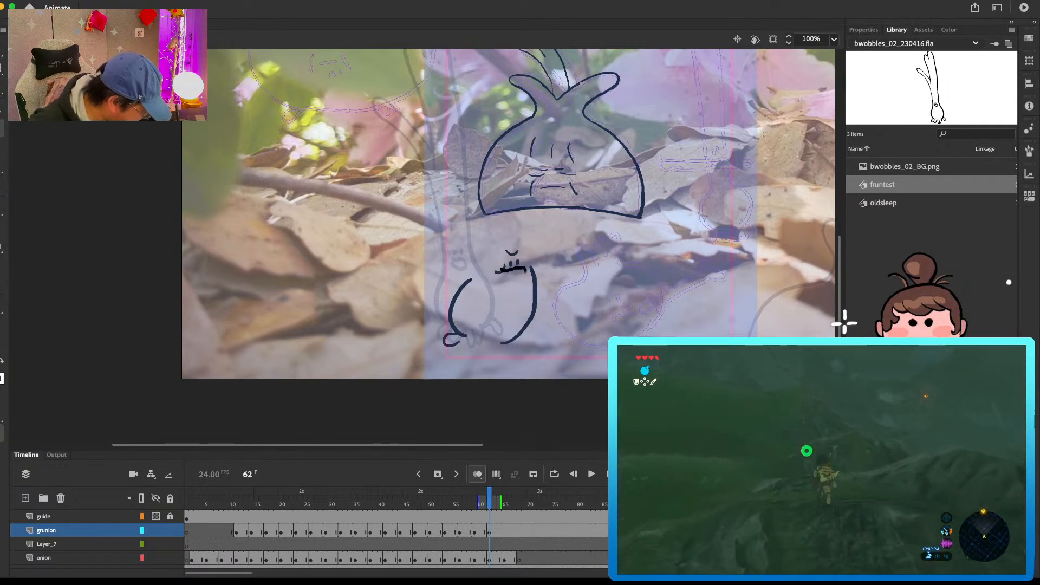
Step: Compare frame 62 with the preceding pose, then draw the long stem edge and the leaves above the bulb
key(comma)
key(comma)
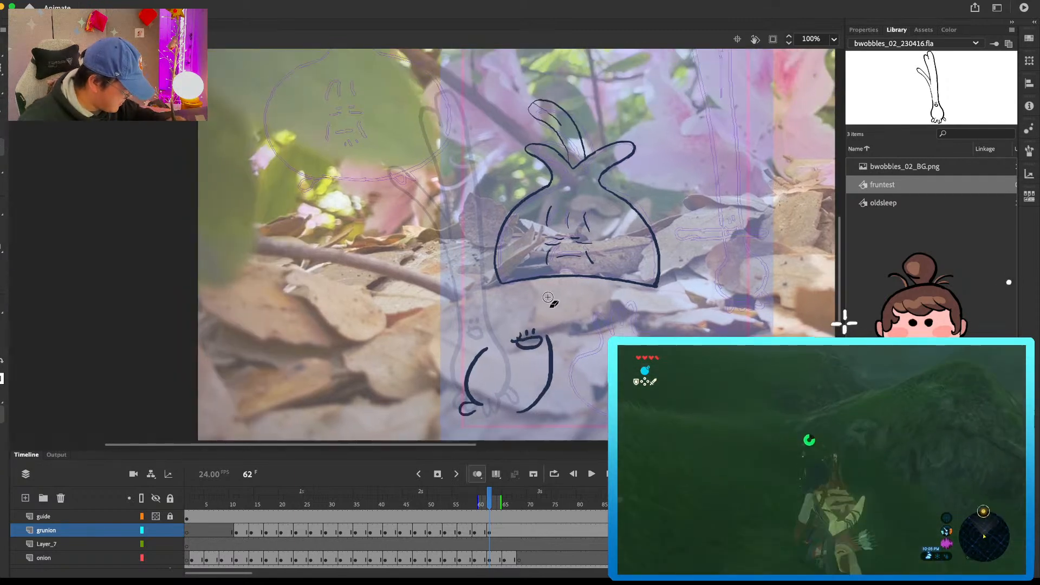
key(period)
key(period)
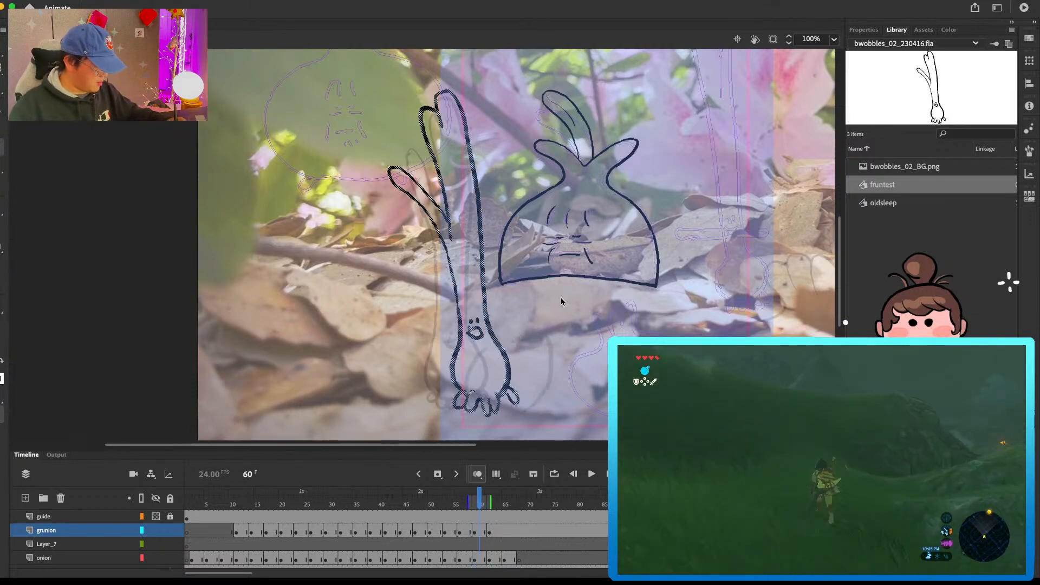
mouse_move(546, 342)
mouse_down()
mouse_move(517, 201)
mouse_move(466, 89)
mouse_move(450, 111)
mouse_move(480, 114)
mouse_move(546, 342)
mouse_up()
key(cmd+z)
mouse_move(448, 96)
mouse_down()
mouse_move(459, 141)
mouse_move(441, 115)
mouse_move(479, 220)
mouse_up()
mouse_move(428, 177)
mouse_down()
mouse_move(477, 217)
mouse_move(484, 263)
mouse_move(410, 183)
mouse_move(455, 222)
mouse_up()
key(e)
key(b)
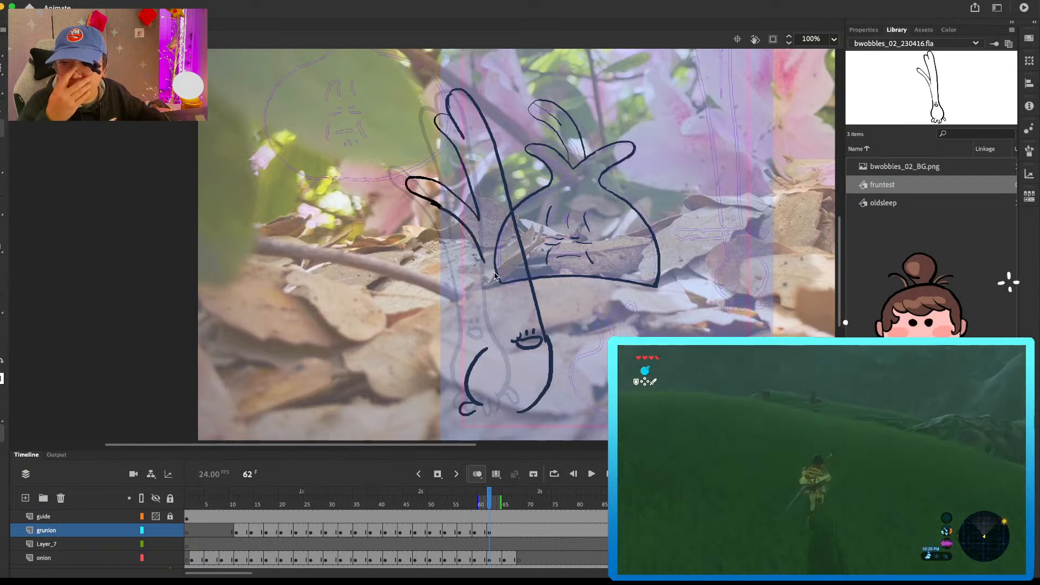
Step: Erase the rough, thick part of the lower leaf's underside and clean up its outline at frame 62
key(e)
mouse_move(425, 199)
mouse_down()
mouse_move(450, 211)
mouse_move(435, 200)
mouse_move(446, 202)
mouse_move(452, 187)
mouse_move(429, 198)
mouse_move(461, 221)
mouse_up()
key(b)
key(e)
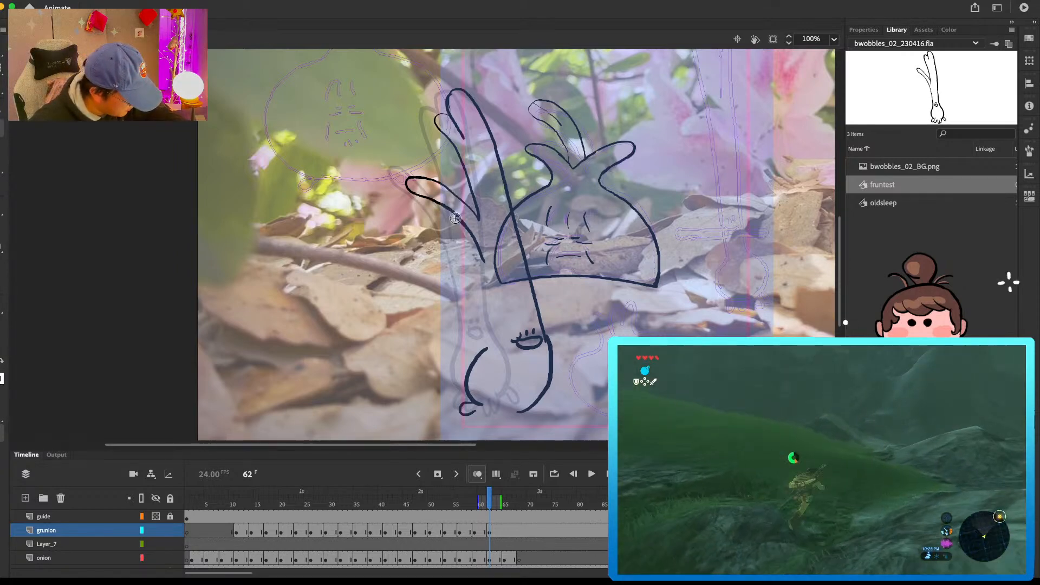
Step: Extend the stem's left edge down to the bulb and refine the bulb's right contour at frame 62
mouse_move(483, 261)
mouse_down()
mouse_move(492, 304)
mouse_move(492, 287)
mouse_move(485, 352)
mouse_up()
key(b)
key(e)
mouse_move(552, 367)
mouse_down()
mouse_move(541, 320)
mouse_move(549, 384)
mouse_up()
key(b)
key(e)
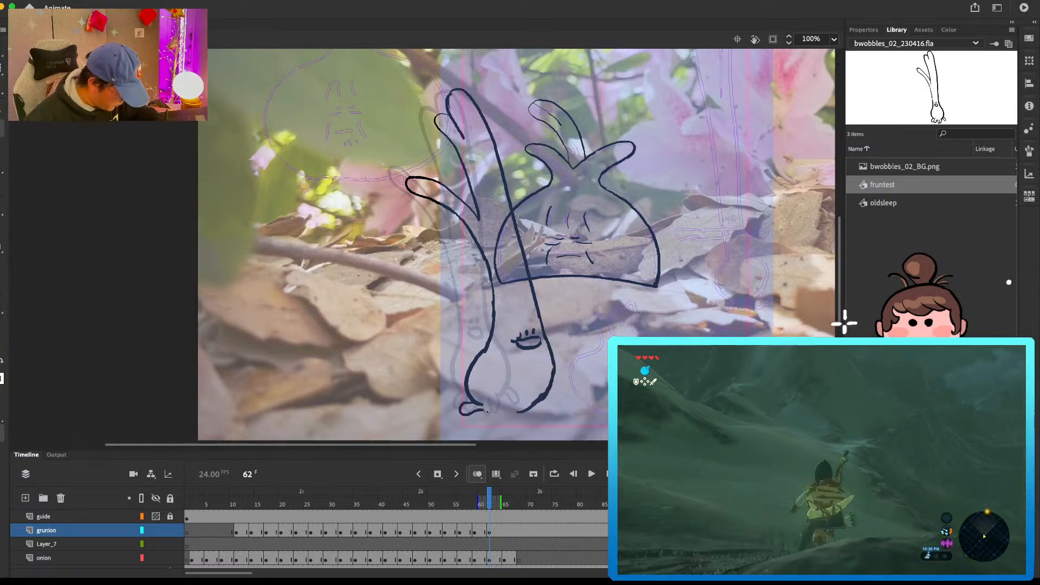
Step: Check the frame 62 drawing against the previous frame and touch up the upper leaf tips
drag(596, 369, 606, 307)
key(comma)
key(period)
drag(544, 115, 560, 269)
key(comma)
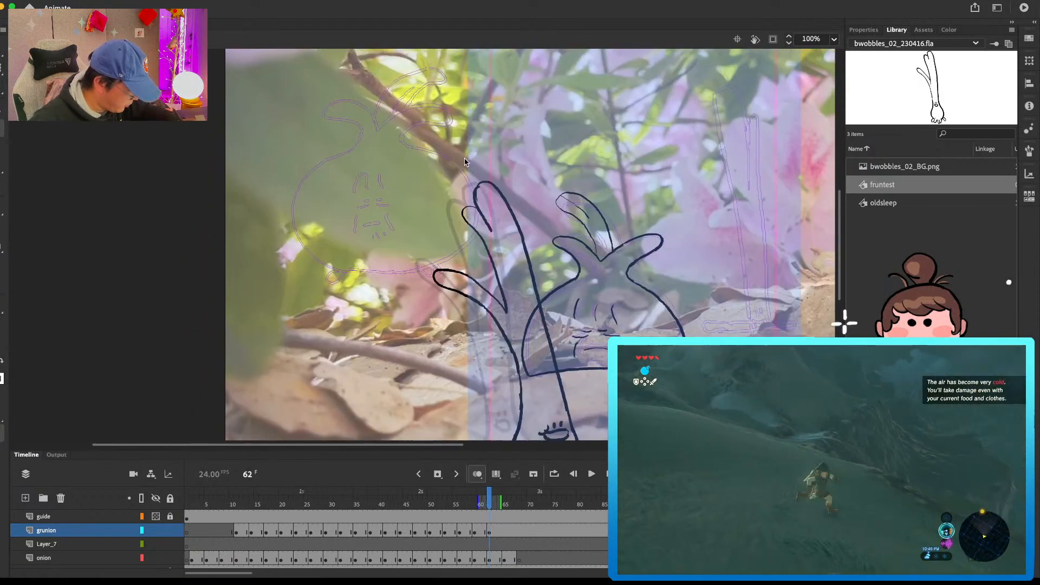
key(period)
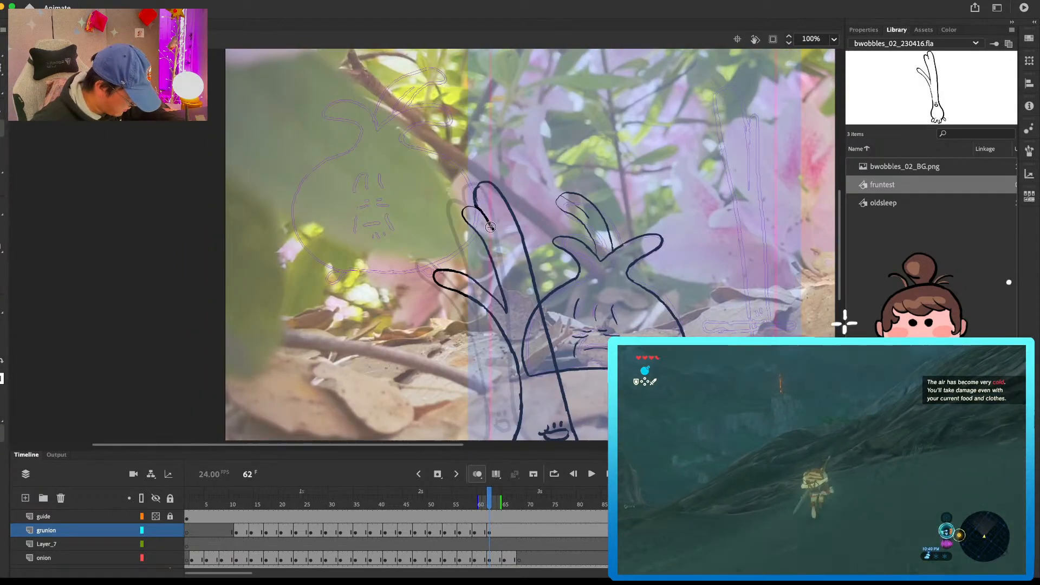
drag(475, 200, 474, 207)
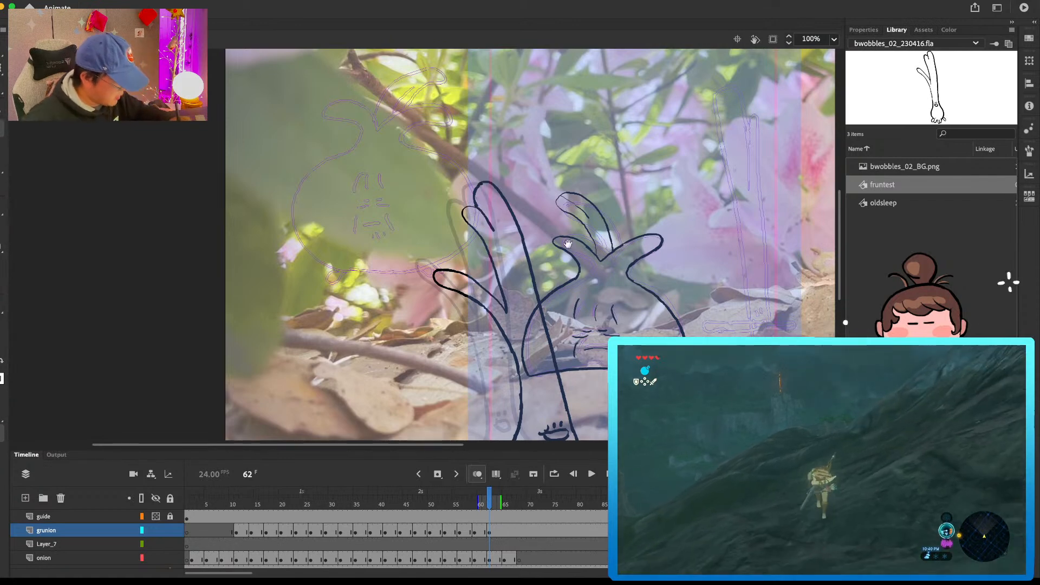
Step: Draw the remaining toes along the underside of the green onion's bulb at frame 62
drag(603, 407, 579, 279)
key(comma)
key(period)
mouse_move(550, 357)
mouse_down()
mouse_move(499, 383)
mouse_move(531, 390)
mouse_up()
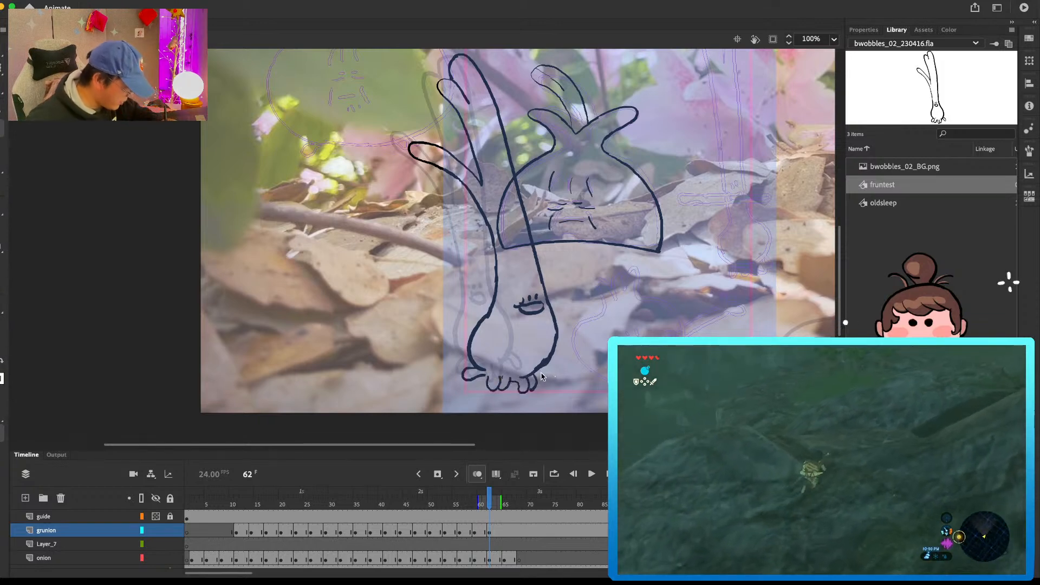
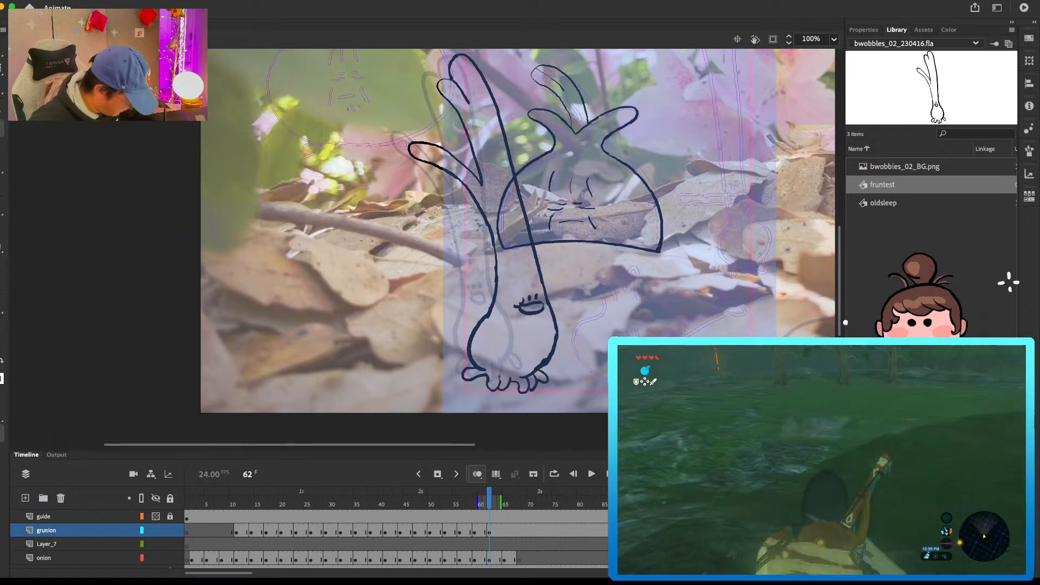
Step: Refine the stem's right edge where it runs into the bulb at frame 62
mouse_move(603, 264)
mouse_down()
mouse_move(611, 364)
mouse_move(576, 258)
mouse_up()
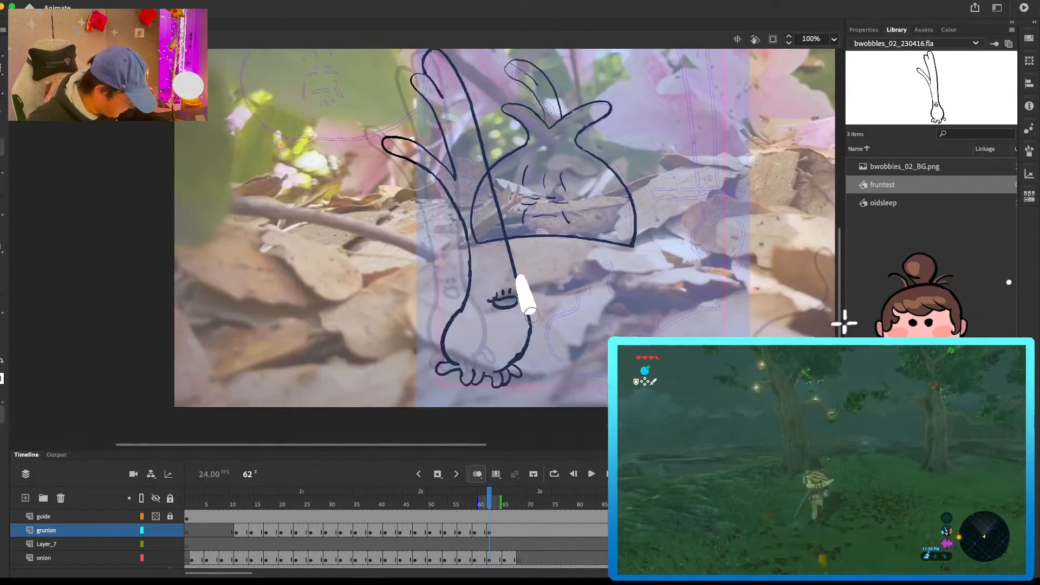
drag(527, 305, 518, 275)
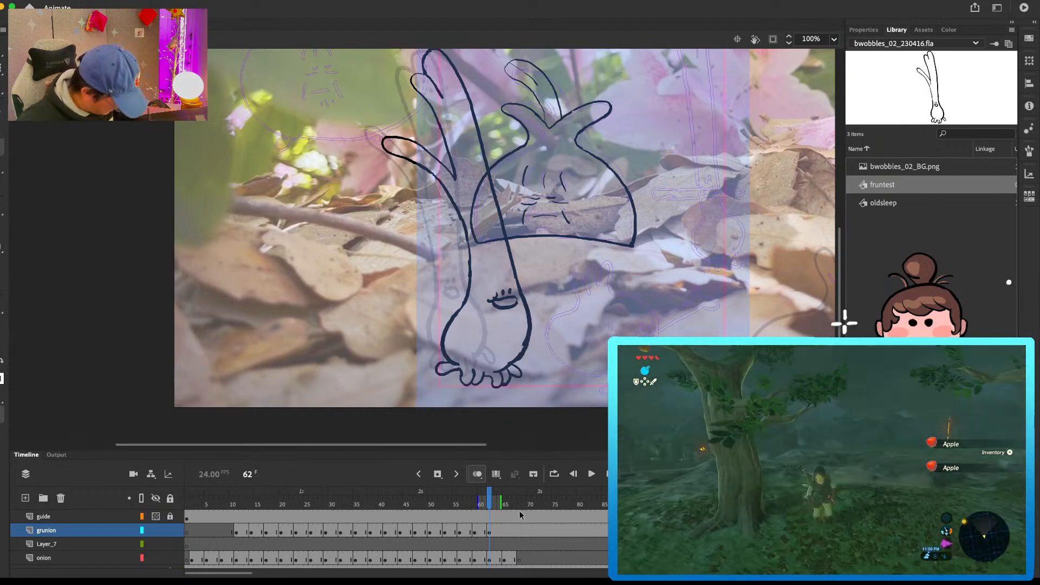
Step: Start the frame 65 drawing on the grunion layer with the face, lower leaf, stem's left edge and bulb underside
click(503, 532)
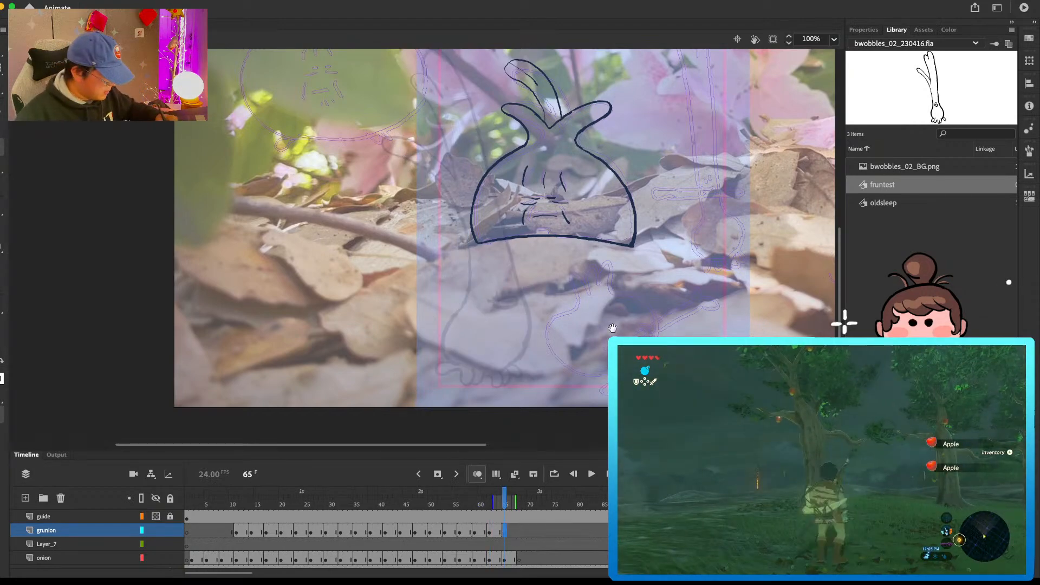
scroll(569, 263, down, 2)
click(546, 285)
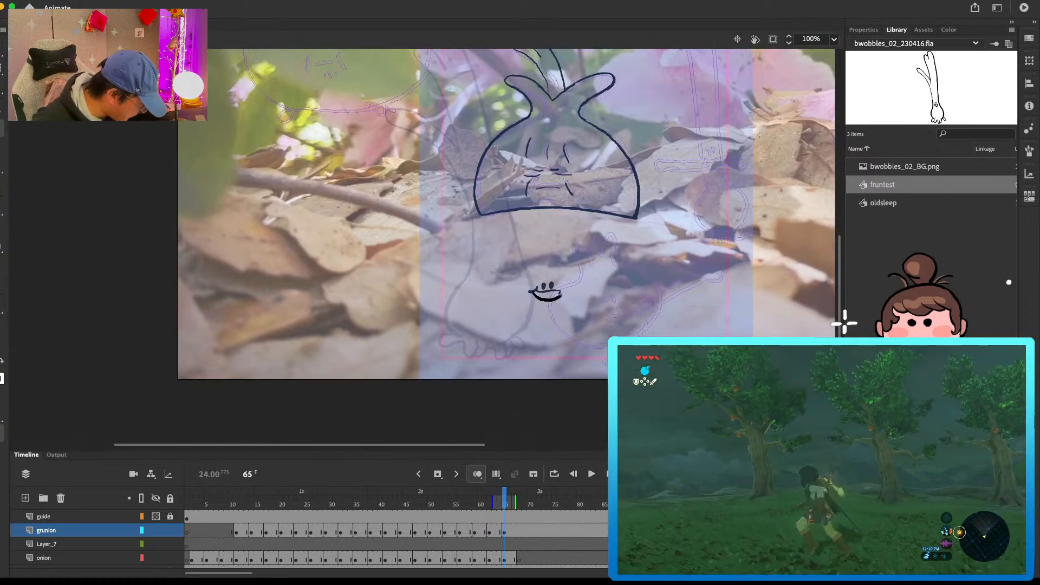
scroll(577, 229, up, 4)
mouse_move(492, 191)
mouse_down()
mouse_move(504, 332)
mouse_move(484, 365)
mouse_up()
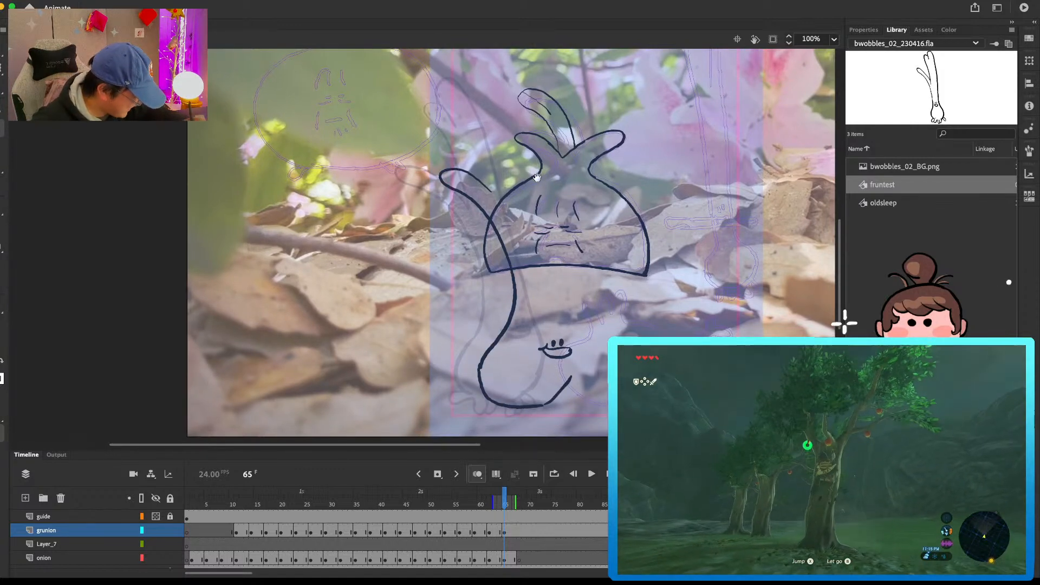
Step: Draw the upper leaves and bring the stem's right edge down toward the face at frame 65
scroll(534, 169, up, 4)
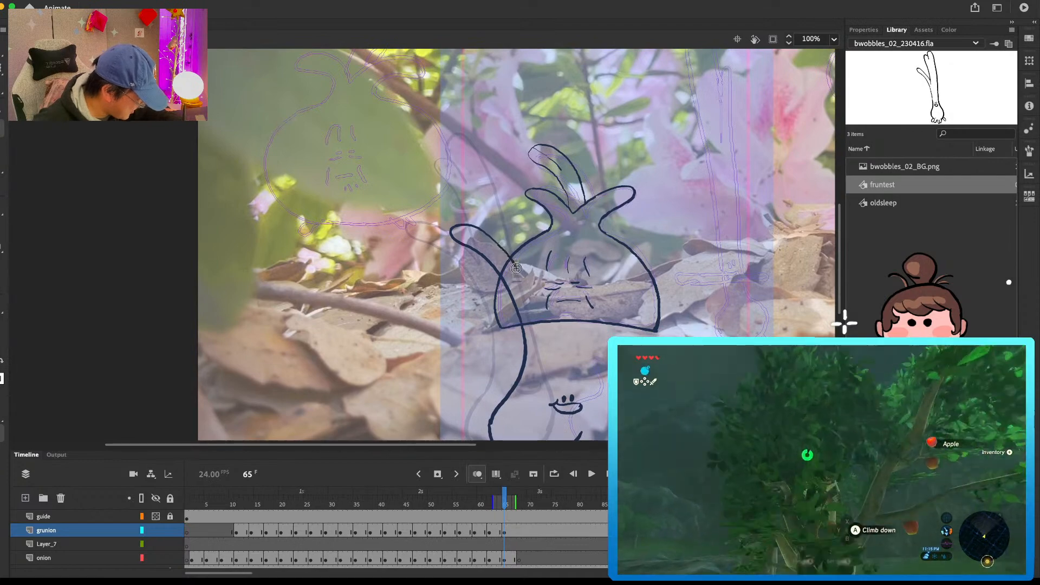
drag(459, 176, 482, 175)
drag(470, 138, 532, 223)
key(super+z)
key(super+z)
drag(463, 169, 515, 260)
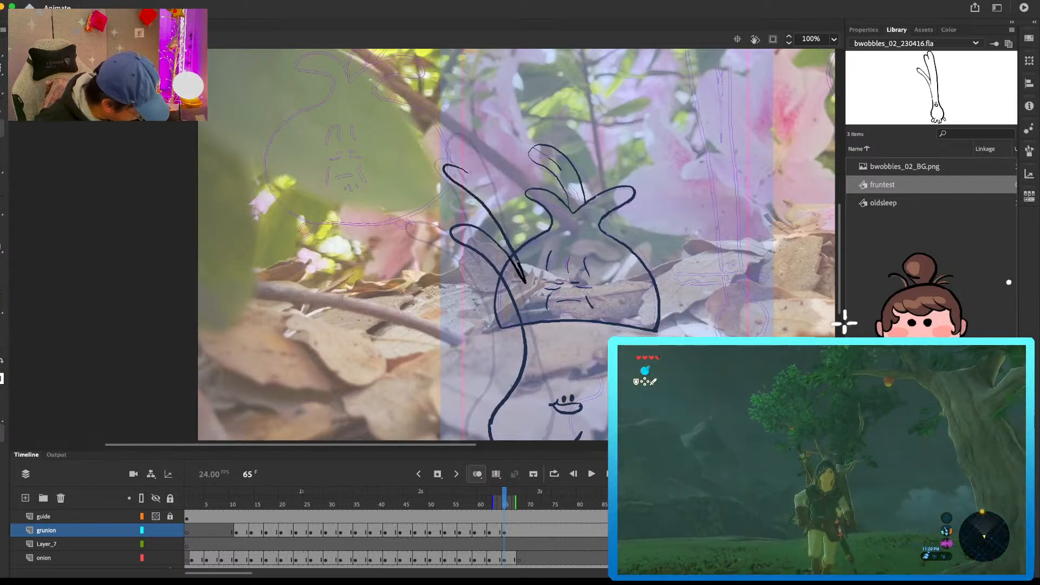
key(super+z)
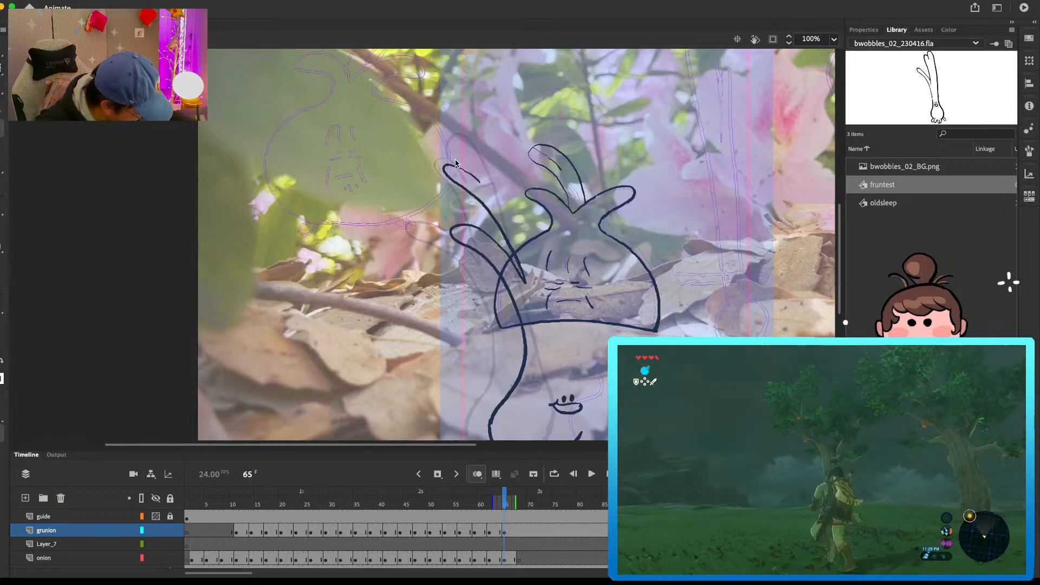
drag(564, 297, 578, 369)
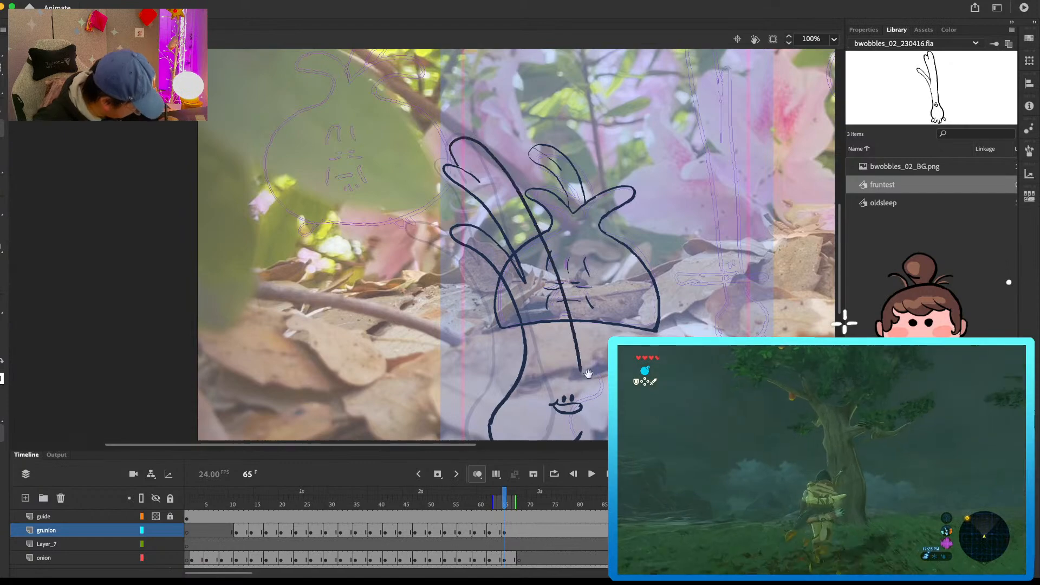
Step: Join the stem's right edge to the bulb, clean up the bulb's corner at frame 65, and compare it with the previous frame
scroll(579, 368, down, 5)
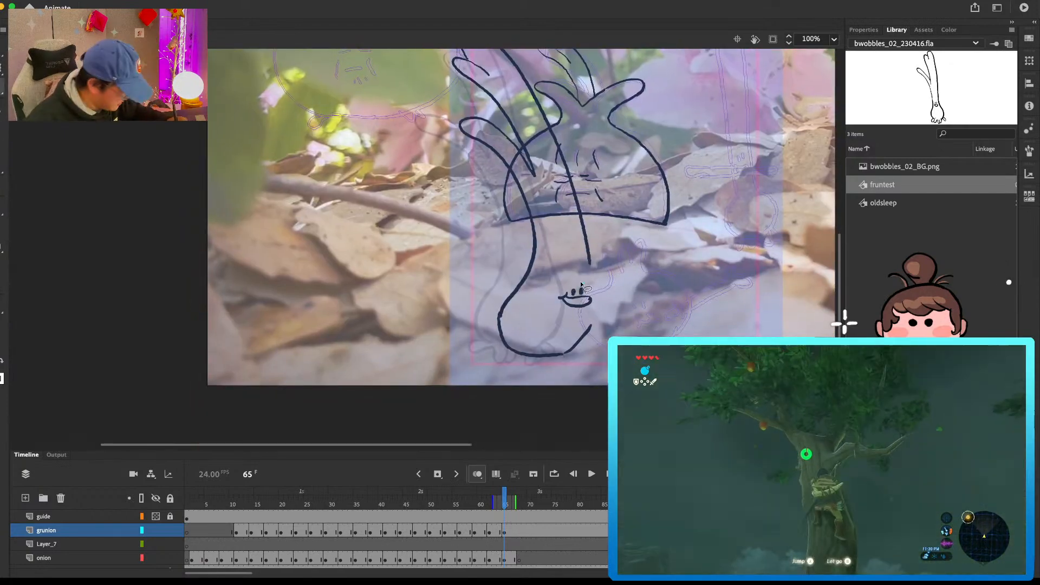
drag(590, 292, 591, 293)
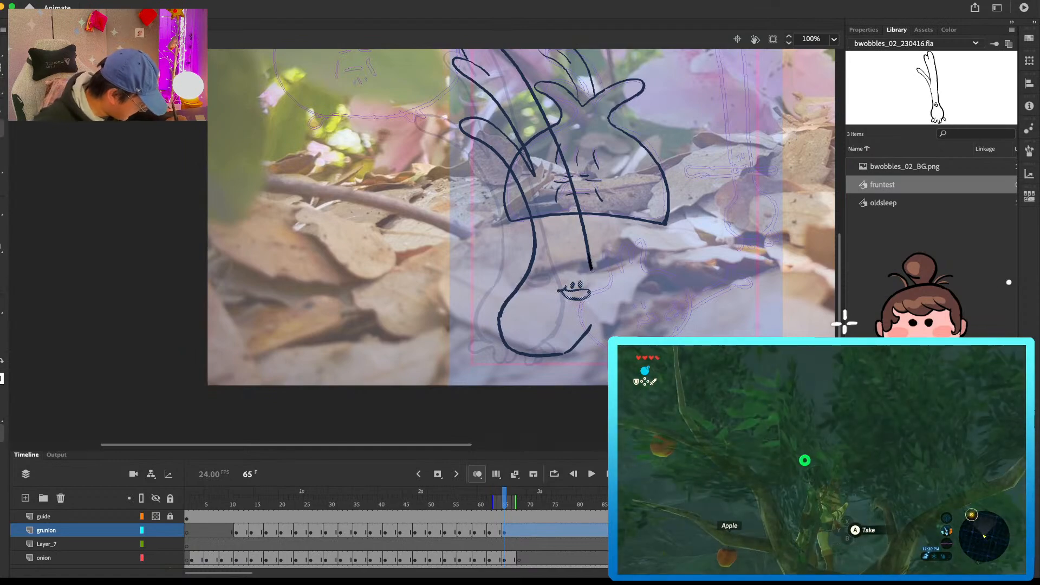
drag(592, 325, 589, 332)
key(e)
drag(589, 333, 557, 356)
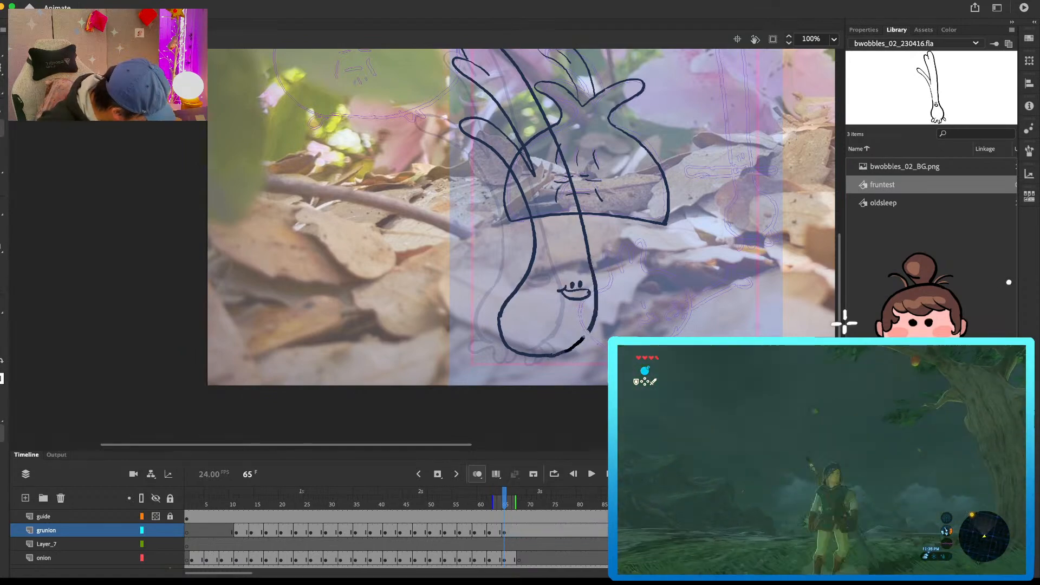
key(comma)
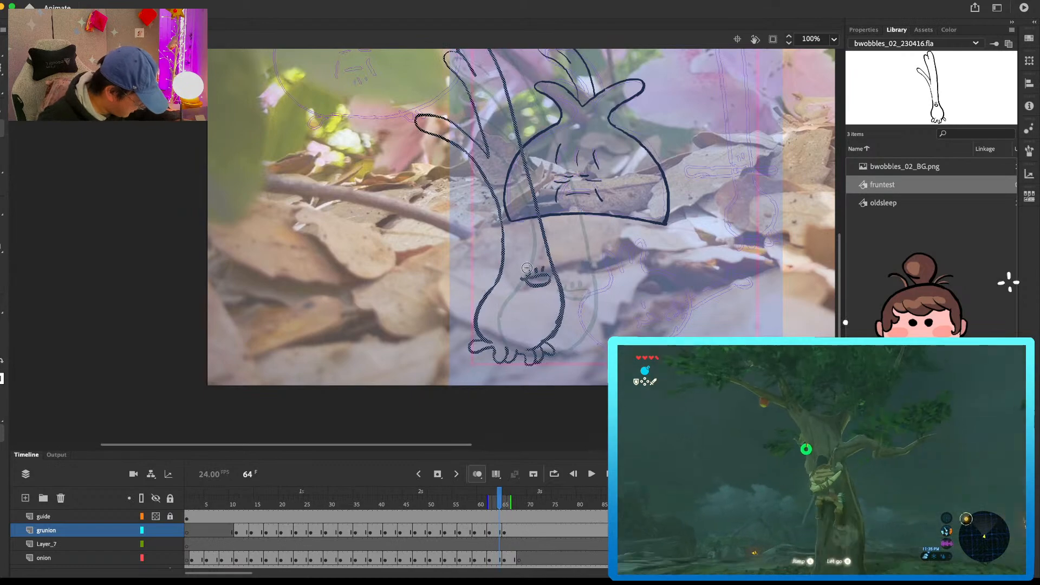
key(period)
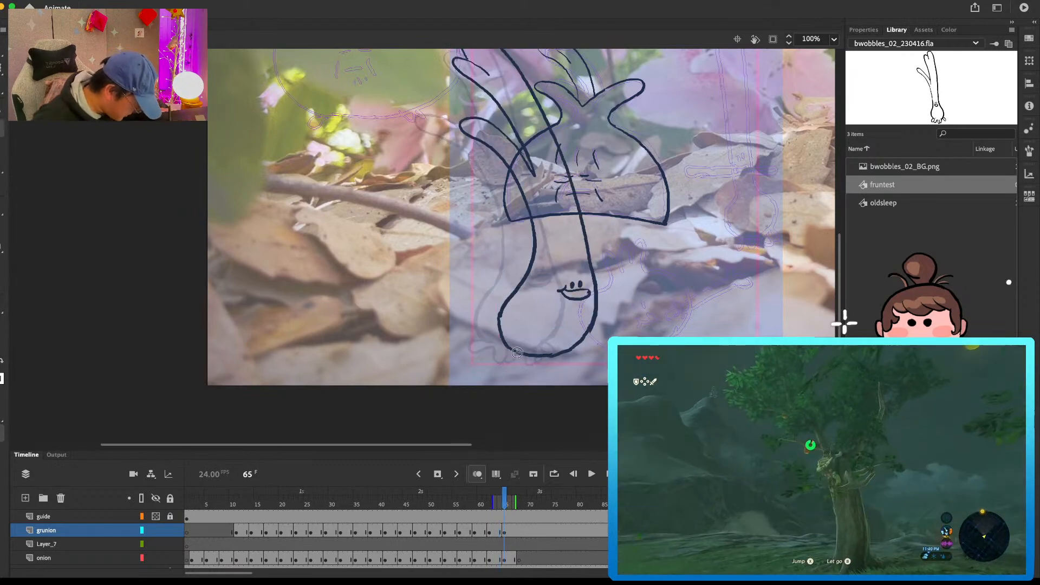
Step: Draw the row of toes along the bulb's underside at frame 65, checking against the previous frame
key(super+z)
mouse_move(515, 346)
mouse_down()
mouse_move(501, 350)
mouse_move(535, 368)
mouse_move(542, 358)
mouse_up()
key(comma)
key(period)
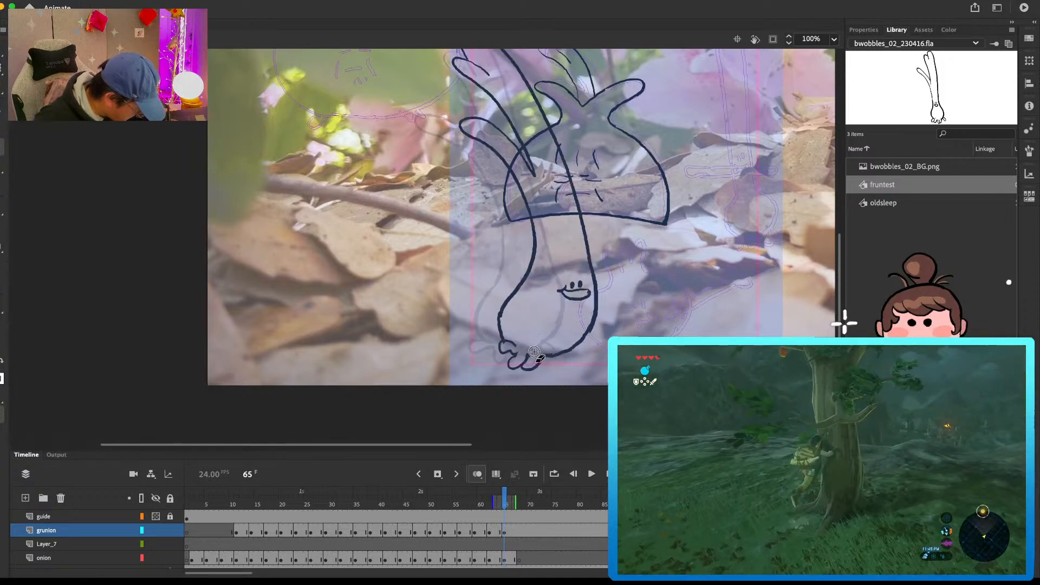
key(comma)
drag(561, 354, 600, 352)
key(period)
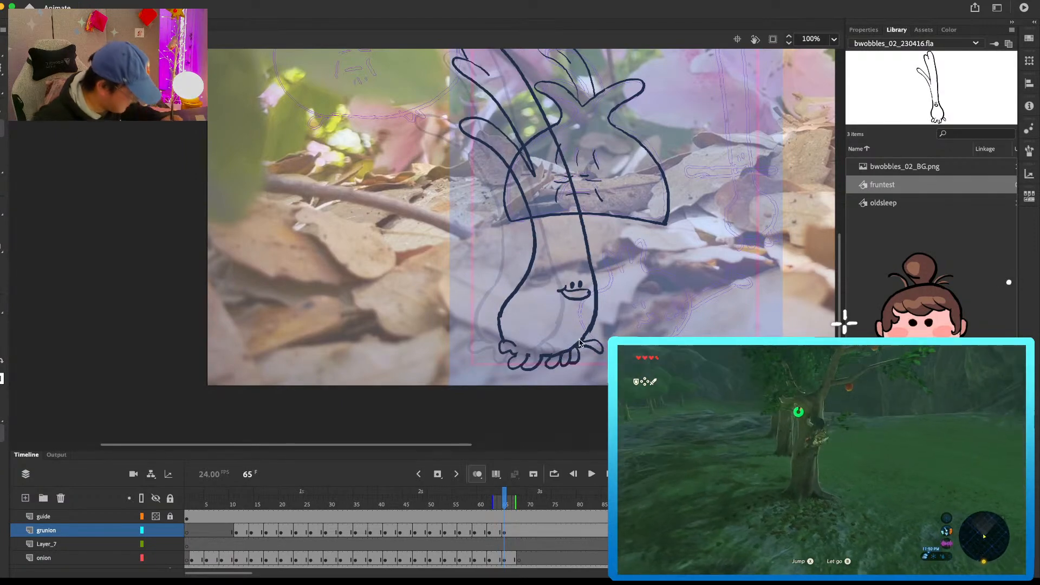
key(comma)
key(period)
mouse_move(558, 367)
mouse_down()
mouse_move(577, 351)
mouse_move(572, 406)
mouse_move(562, 382)
mouse_up()
key(comma)
key(period)
Step: Clear the green onion from frame 68 on the grunion layer and play back the animation
click(520, 532)
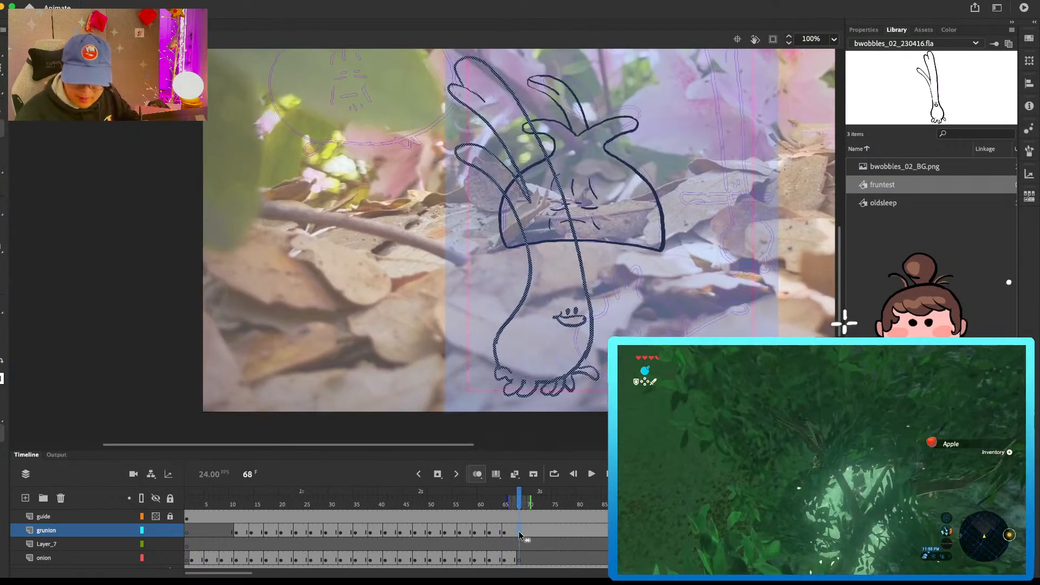
key(Delete)
key(super+minus)
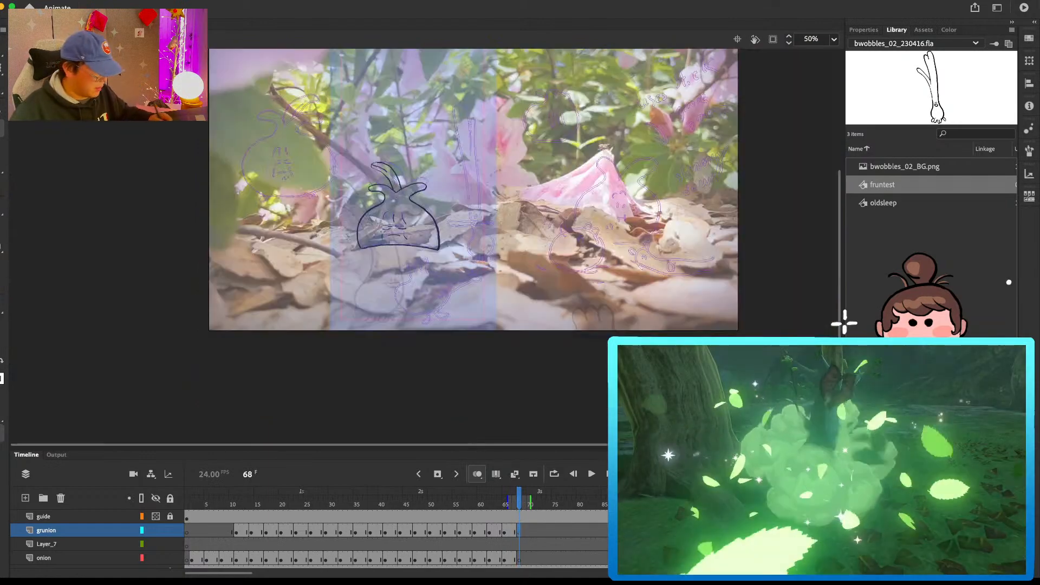
key(Return)
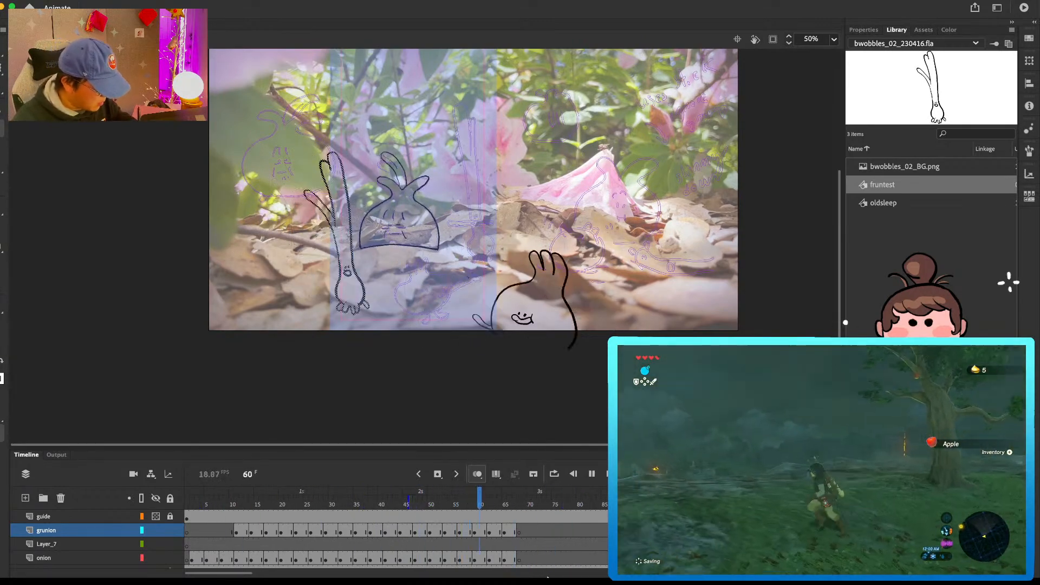
mouse_move(549, 577)
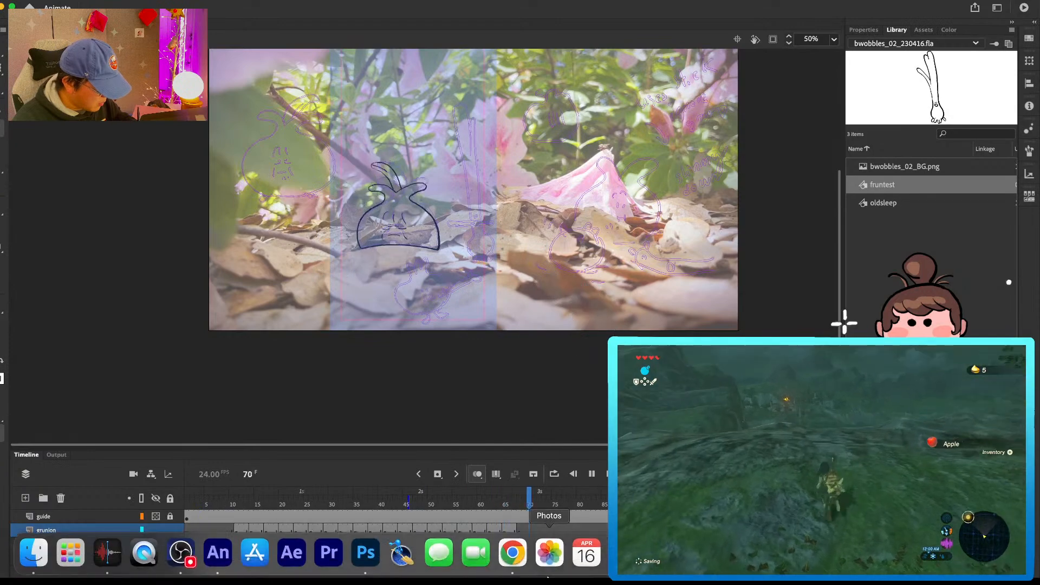
Step: Extend the green onion pose after frame 56 and open a blank drawing at frame 59 on the grunion layer
click(478, 505)
mouse_move(476, 509)
mouse_down()
mouse_move(446, 509)
mouse_move(462, 520)
mouse_up()
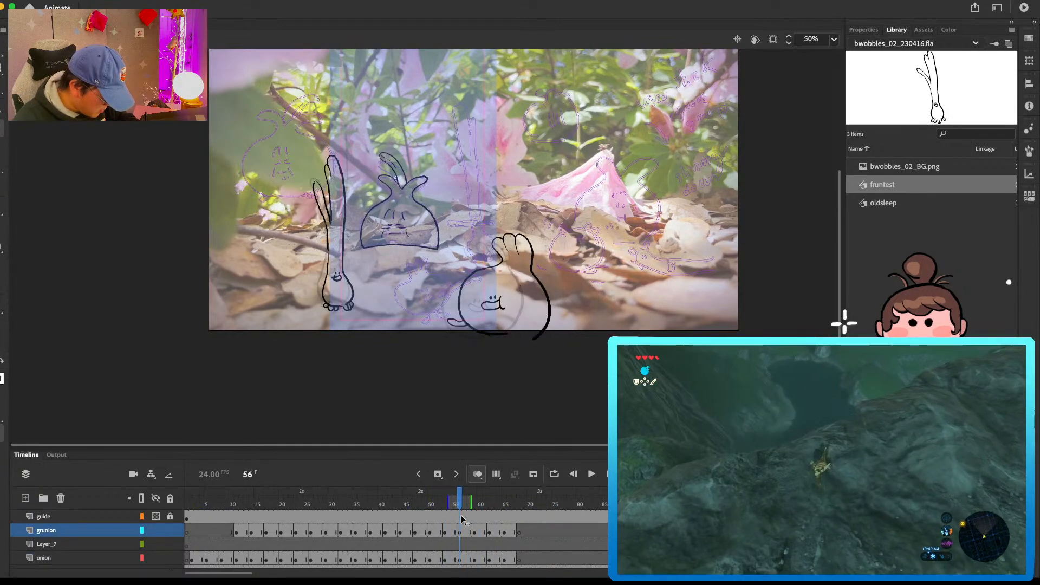
click(464, 534)
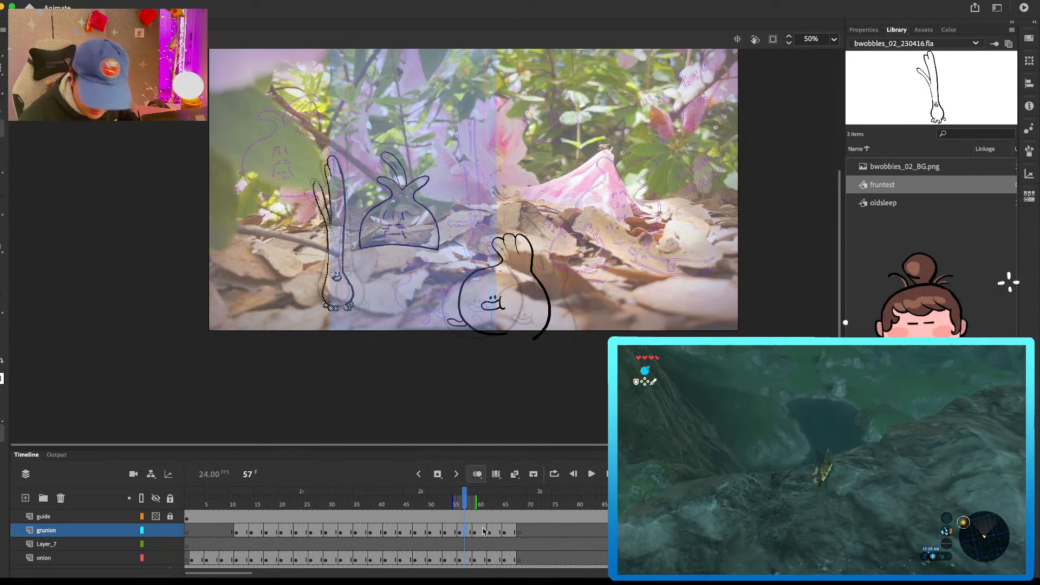
key(F5)
key(F5)
click(475, 532)
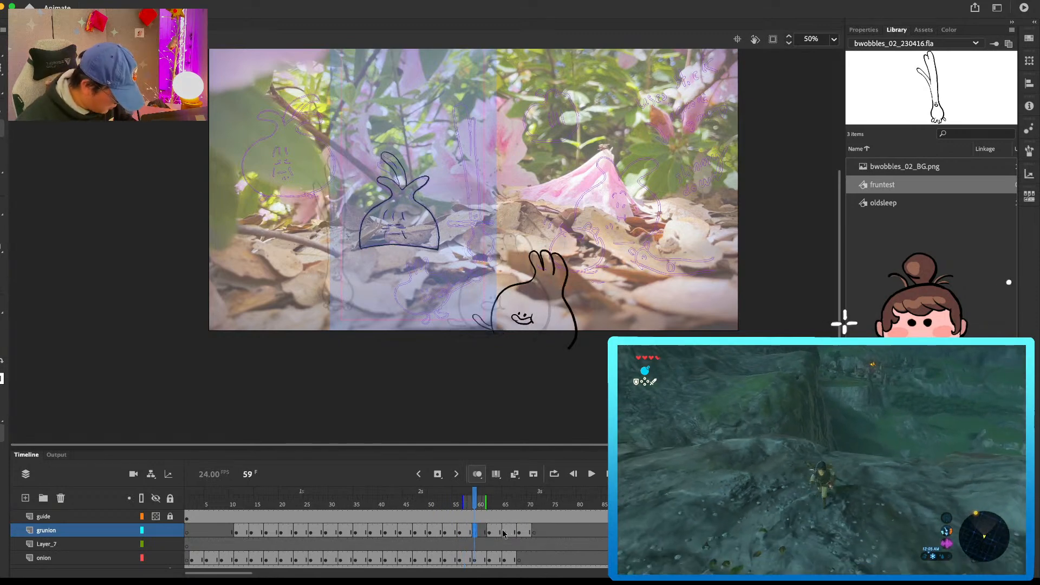
Step: Scale the green onion drawing up slightly at frame 63, stretching it toward the leaf tips
click(495, 533)
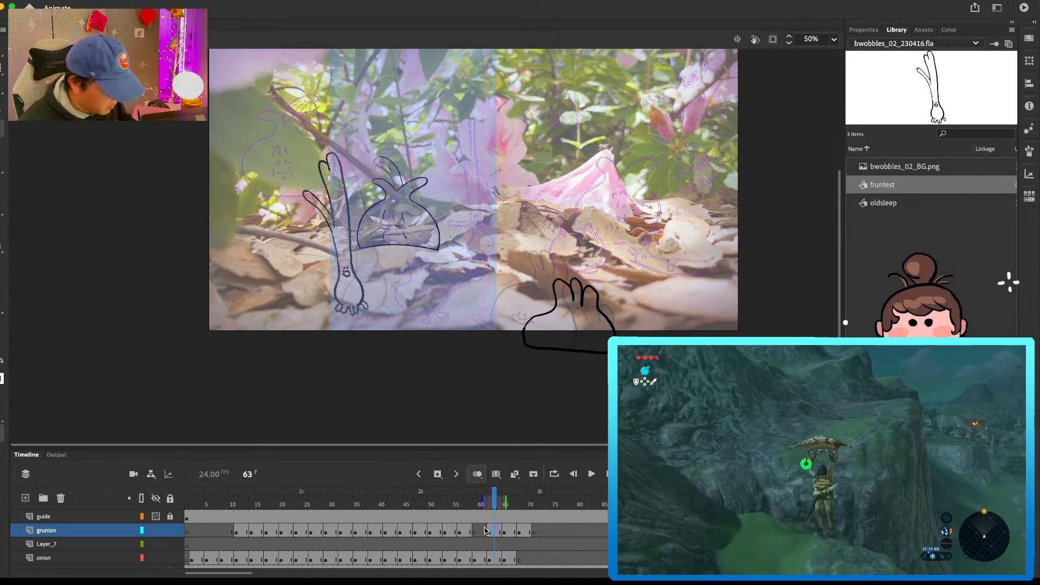
key(q)
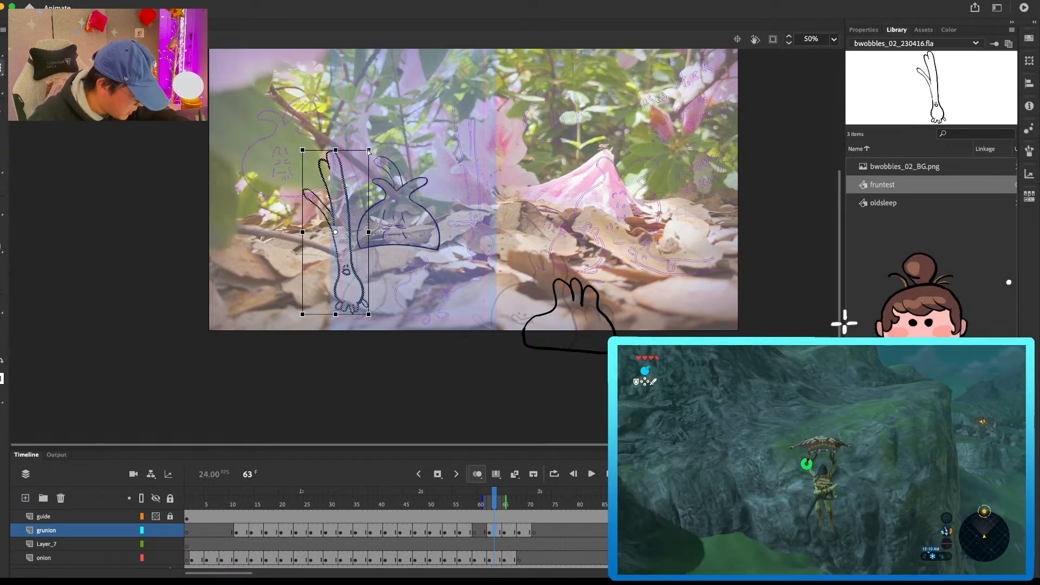
drag(373, 144, 374, 143)
key(b)
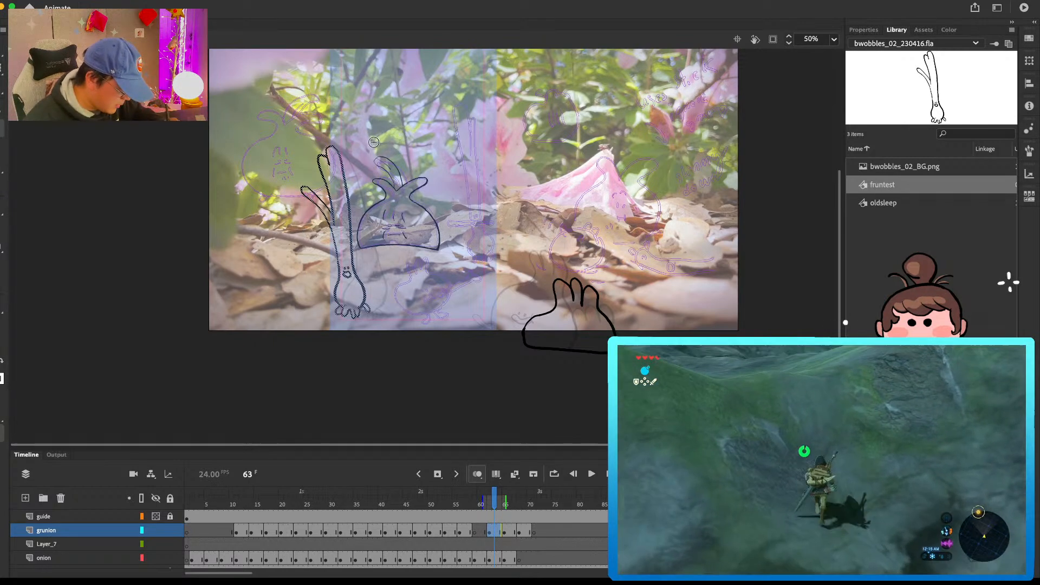
Step: Draw the green onion's eyes and smiling mouth in the blank in-between at frame 60
click(484, 526)
key(super+equal)
drag(441, 302, 684, 271)
click(400, 270)
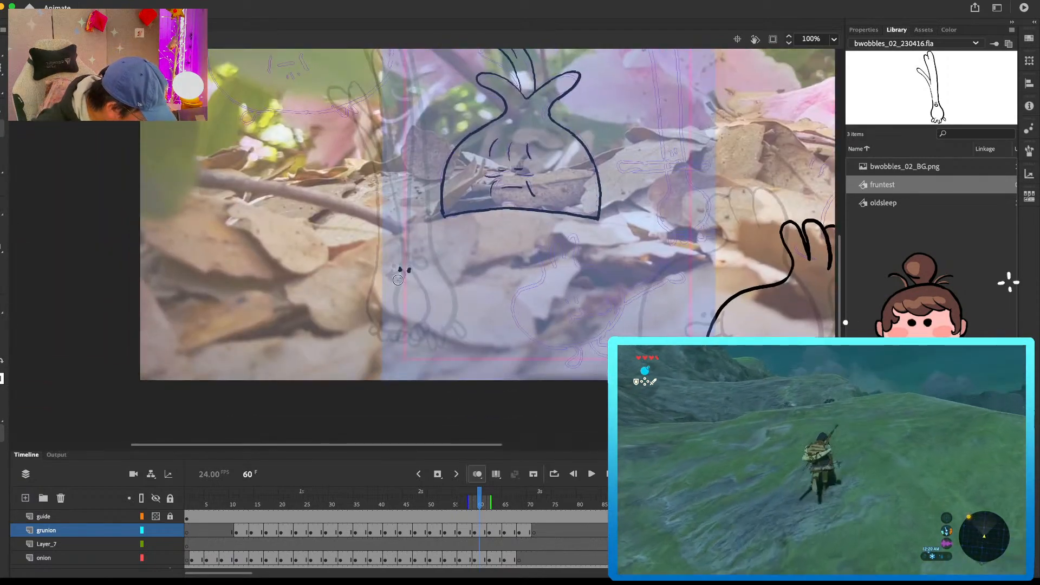
key(super+z)
drag(399, 275, 406, 276)
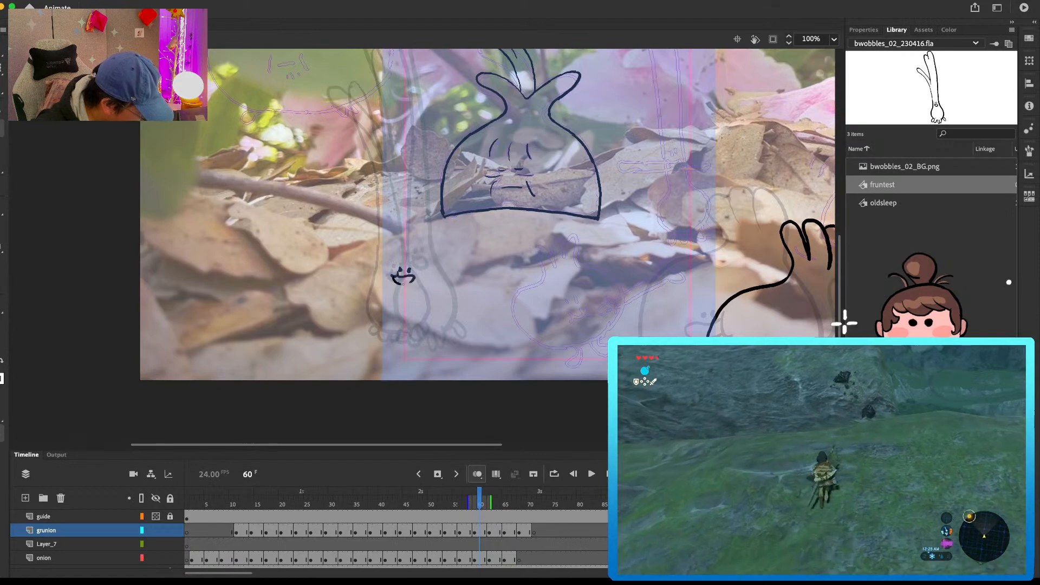
Step: Flip through the neighbouring frames and shift the green onion drawing at frame 56 slightly to the right
scroll(430, 239, up, 3)
key(comma)
key(comma)
key(comma)
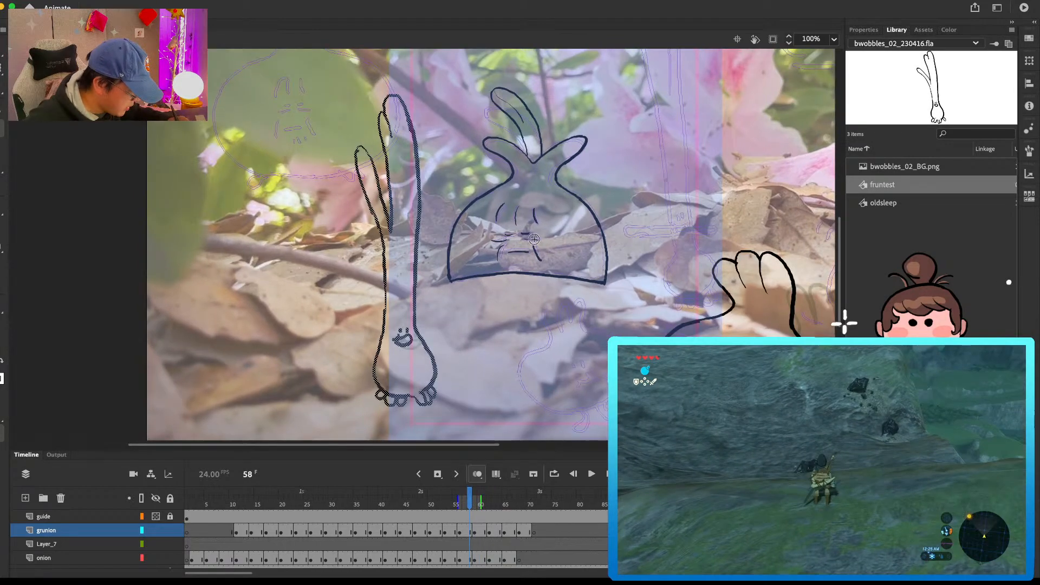
key(comma)
key(comma)
key(period)
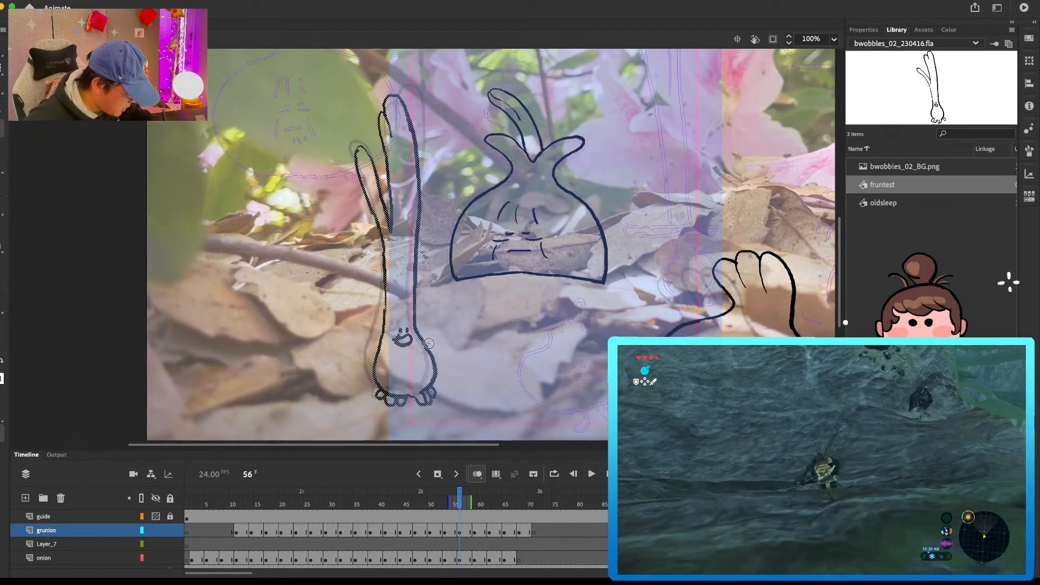
drag(437, 363, 441, 363)
key(comma)
key(period)
key(period)
key(period)
key(period)
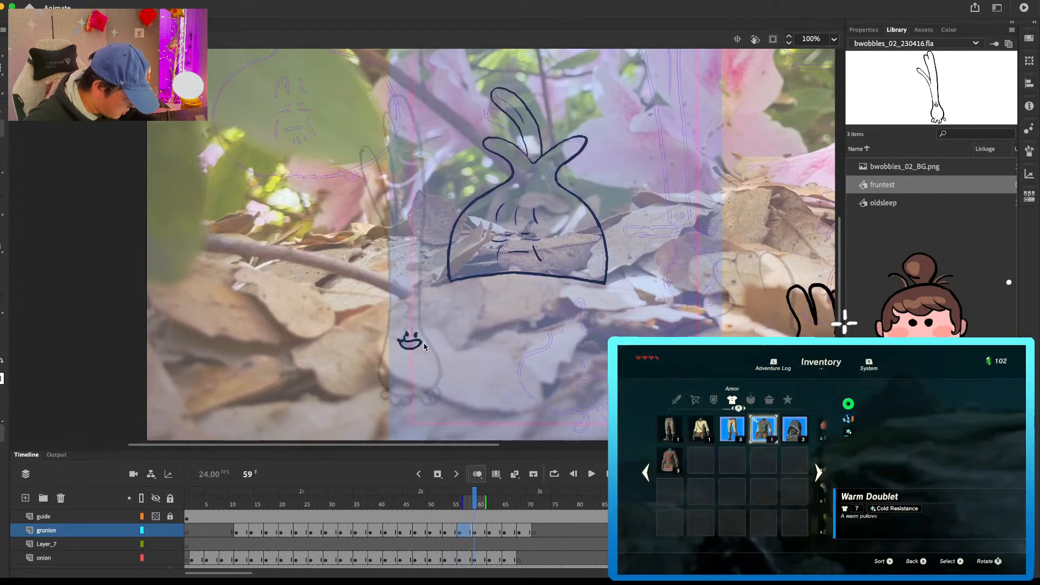
Step: Compare frames 57 and 59 and nudge the green onion's face slightly to the right at frame 59
key(comma)
key(comma)
key(comma)
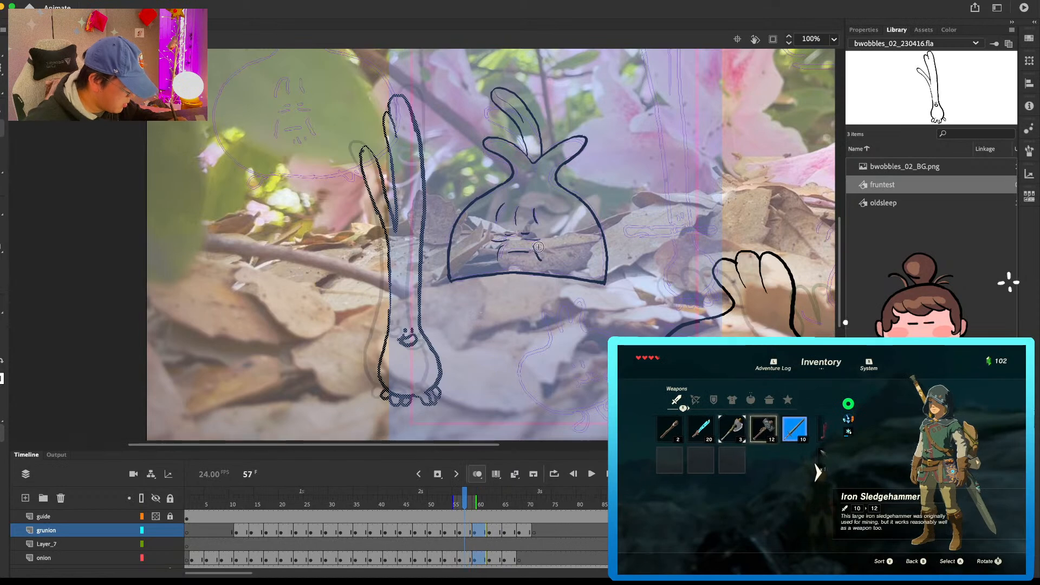
key(period)
key(period)
key(period)
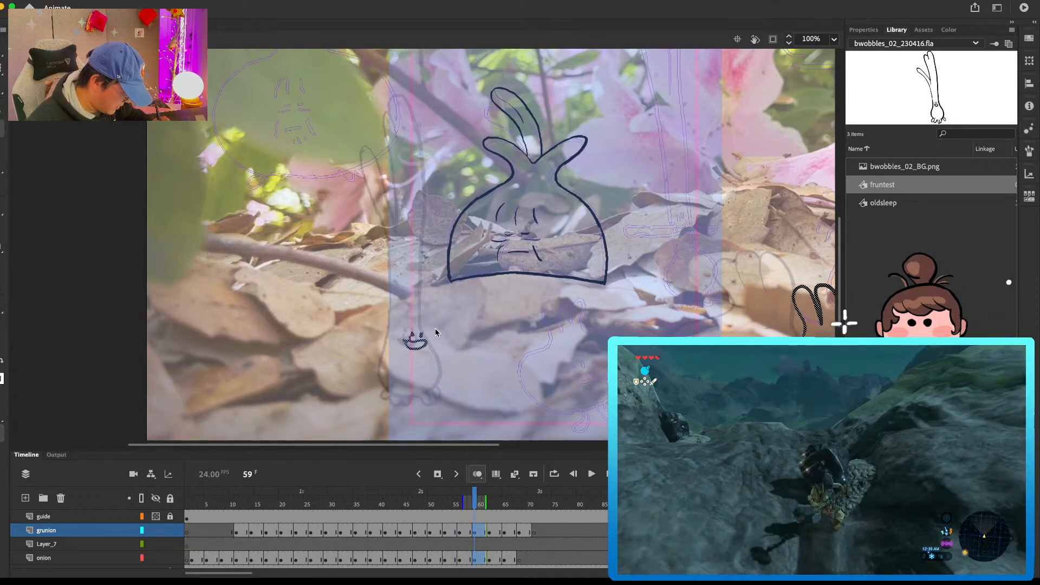
Step: Draw the bulb's outline and the toes beneath it around the face at frame 59
drag(433, 338, 437, 391)
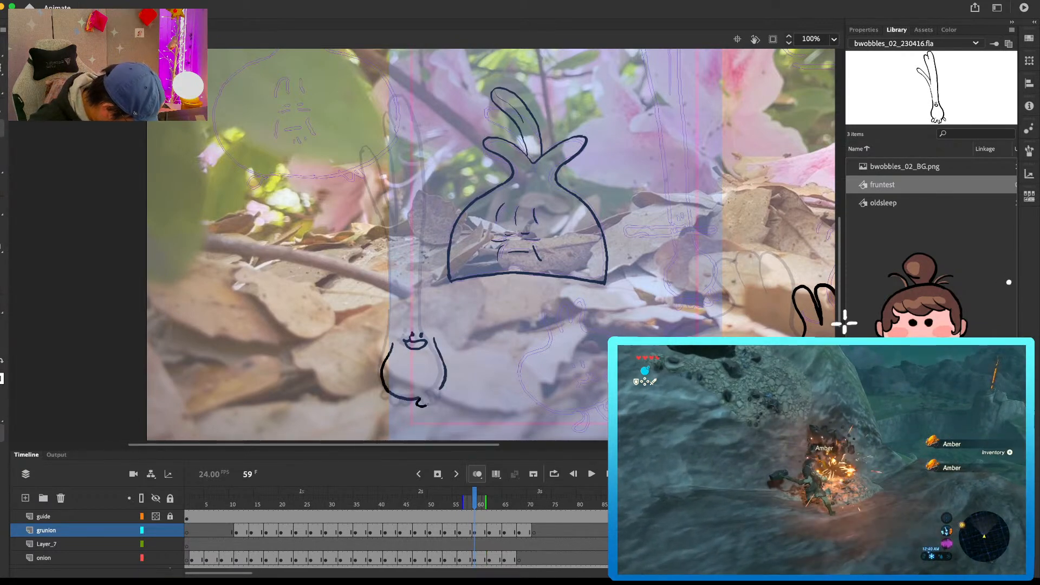
drag(435, 402, 431, 404)
mouse_move(441, 389)
mouse_down()
mouse_move(437, 401)
mouse_move(389, 400)
mouse_up()
Step: Draw the lower leaf's tip and the stem's left edge down to the bulb at frame 59
drag(450, 249, 460, 279)
drag(366, 179, 402, 225)
key(super+z)
mouse_move(392, 188)
mouse_down()
mouse_move(387, 224)
mouse_move(407, 312)
mouse_move(397, 388)
mouse_up()
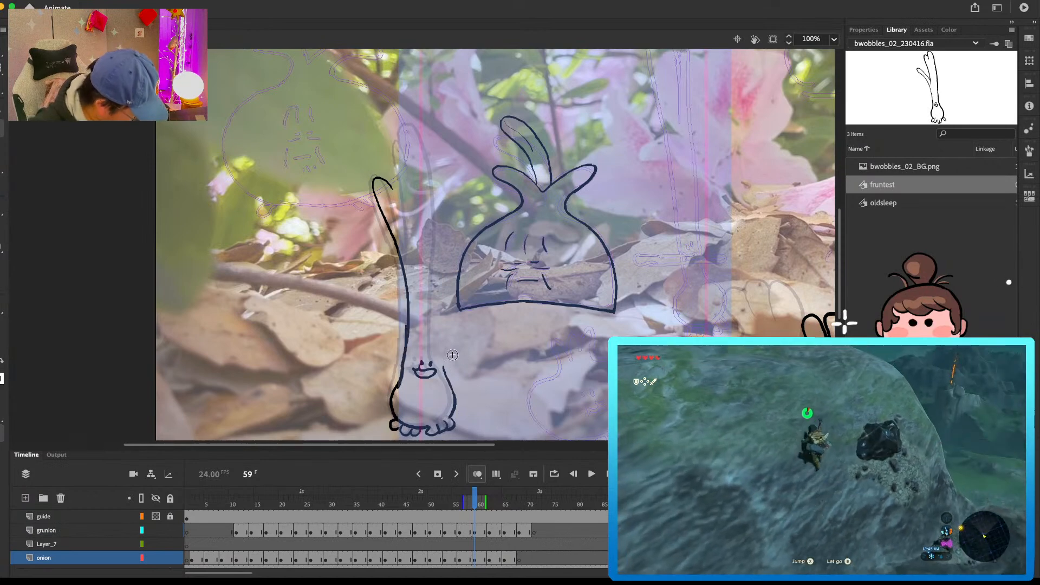
Step: Complete the green onion's leaves and the stem's right edge at frame 59, and adjust the face's position
mouse_move(391, 188)
mouse_down()
mouse_move(411, 248)
mouse_move(395, 137)
mouse_move(413, 131)
mouse_move(437, 210)
mouse_move(439, 336)
mouse_up()
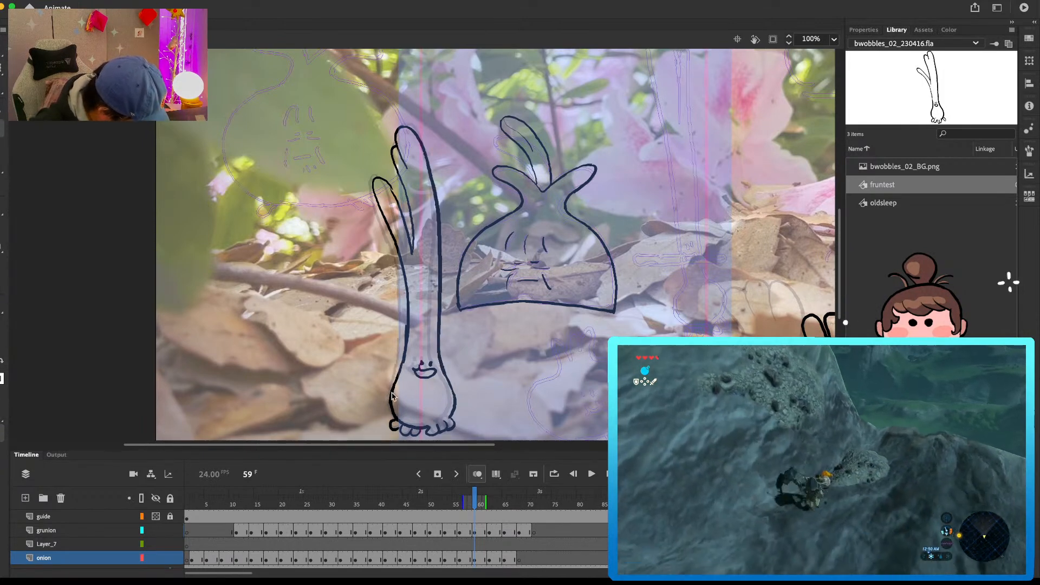
drag(468, 300, 468, 307)
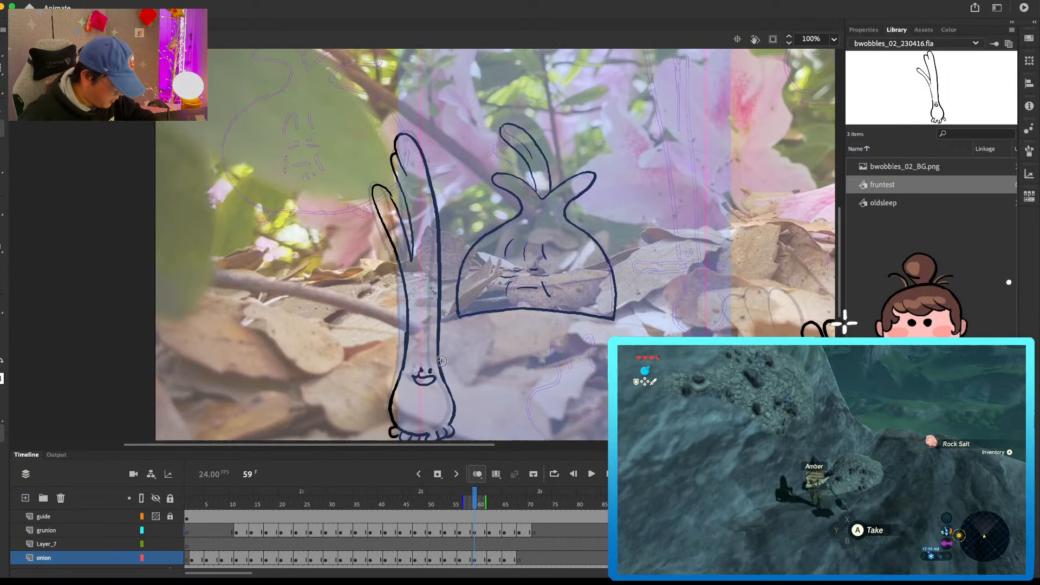
click(415, 373)
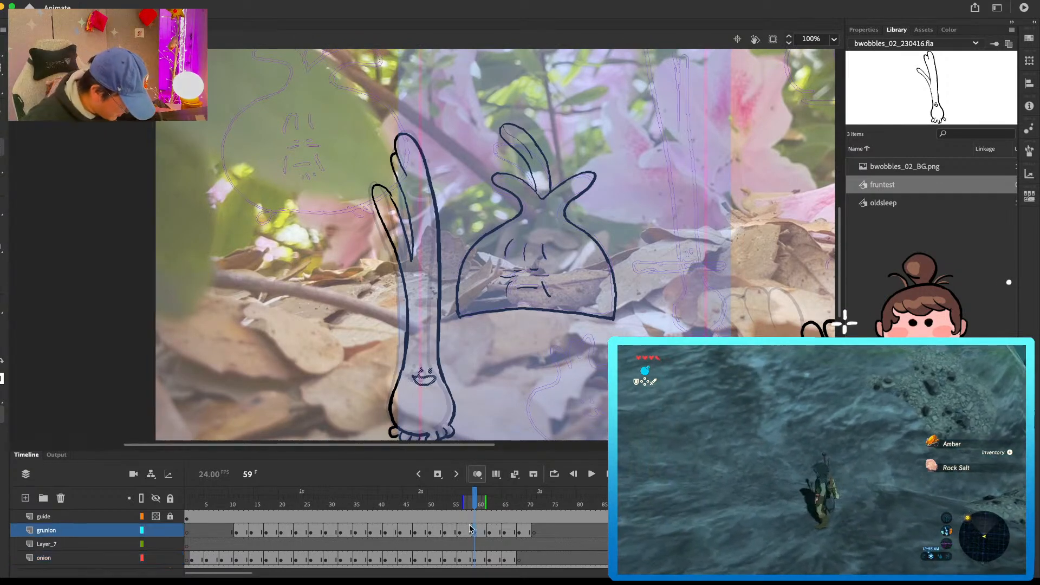
drag(416, 373, 418, 377)
key(b)
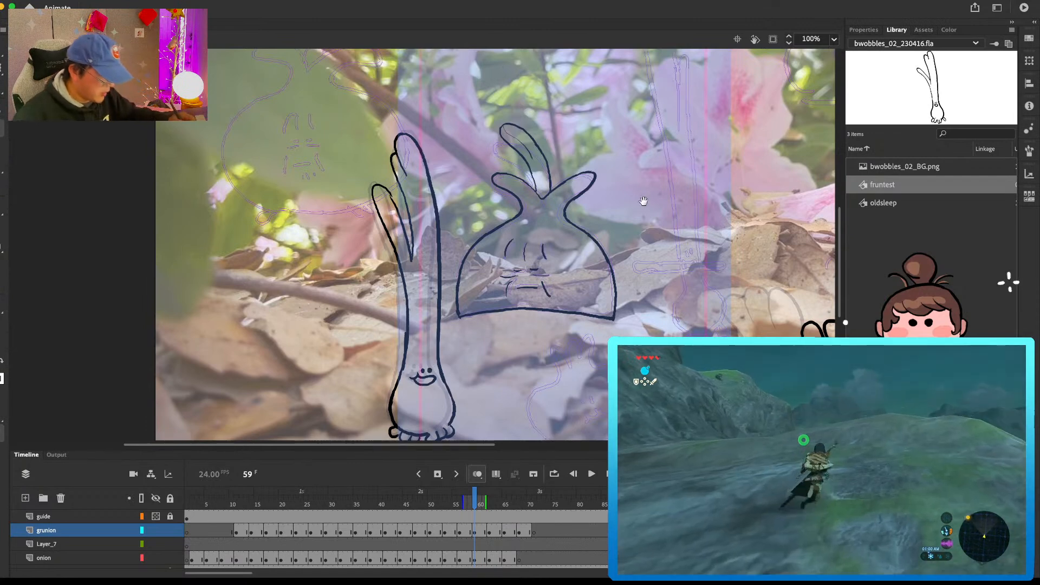
Step: Move the green onion's outline from the onion layer to the grunion layer at frame 59 and lock the onion layer
drag(642, 194, 640, 232)
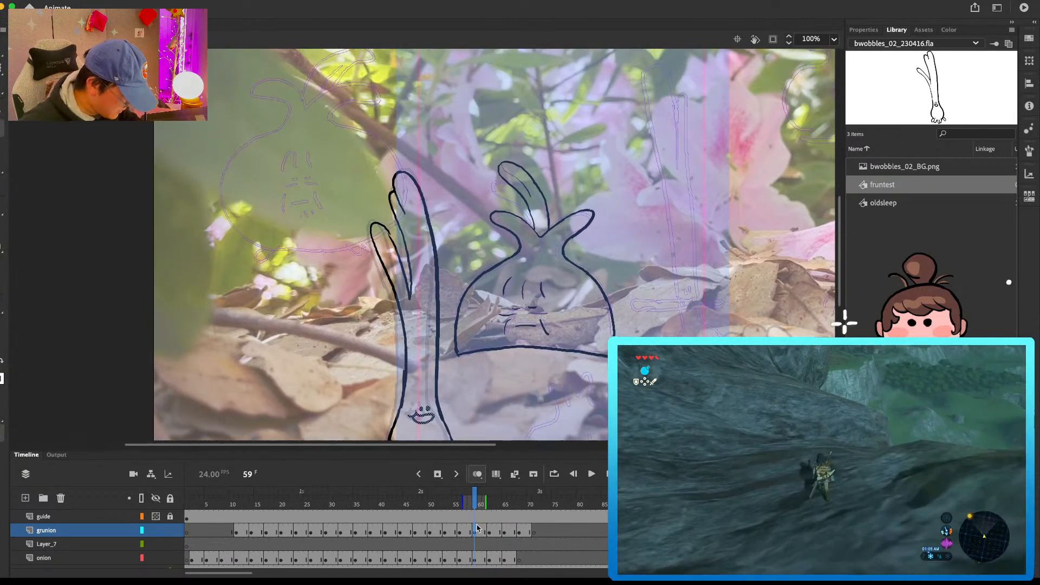
drag(573, 376, 589, 287)
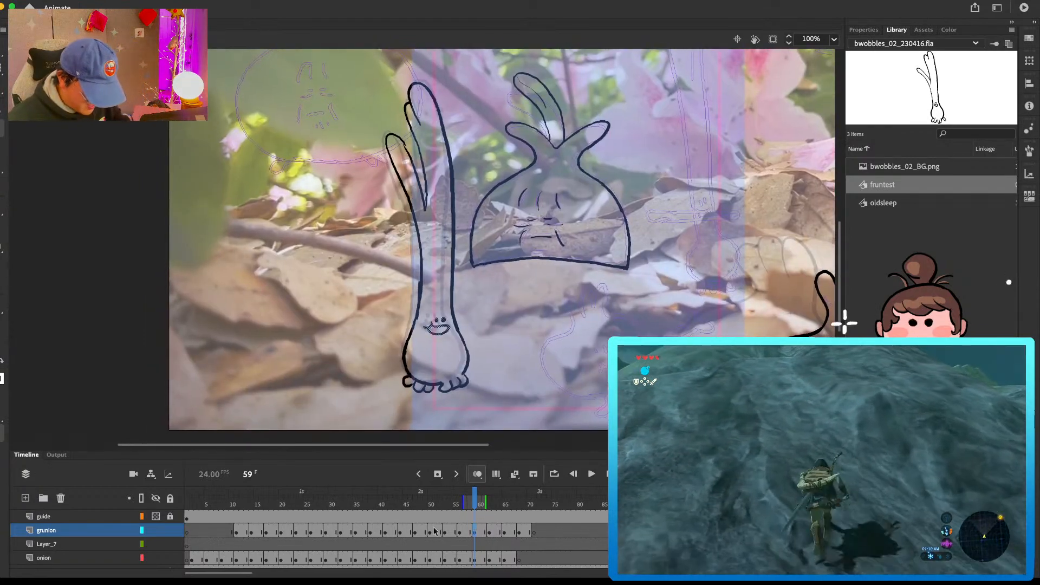
click(478, 559)
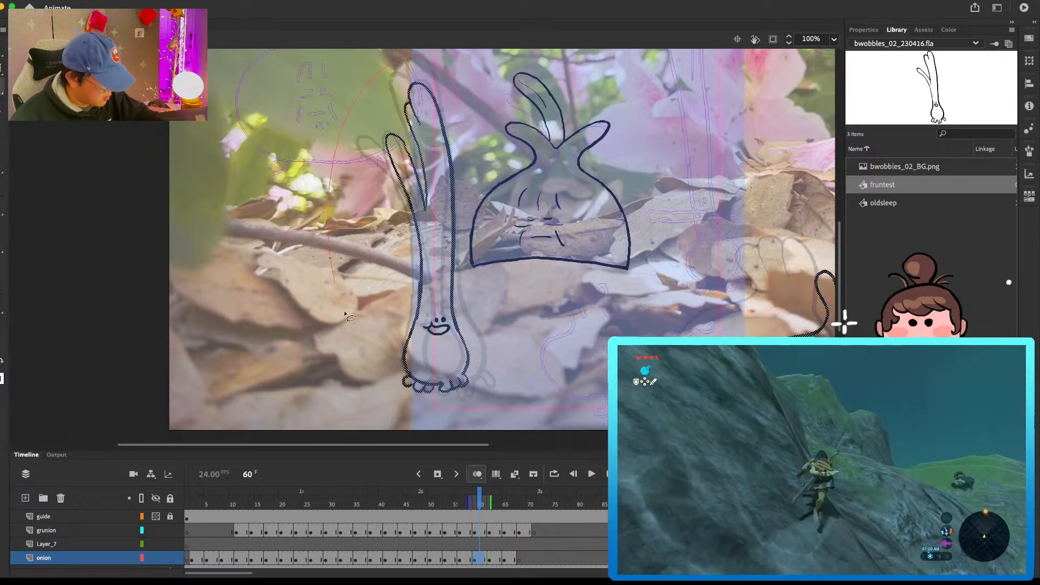
key(Delete)
click(169, 558)
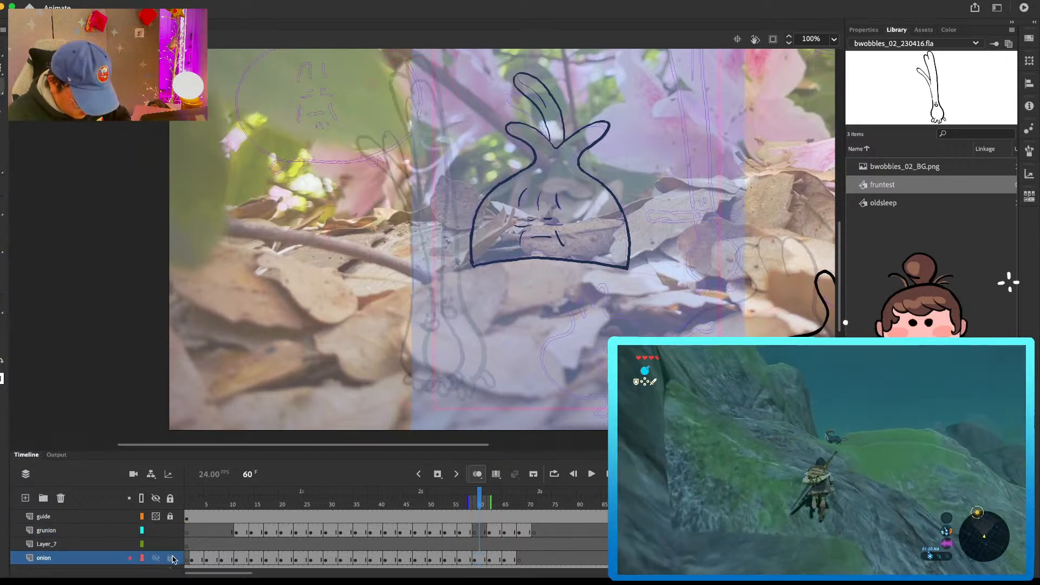
click(476, 532)
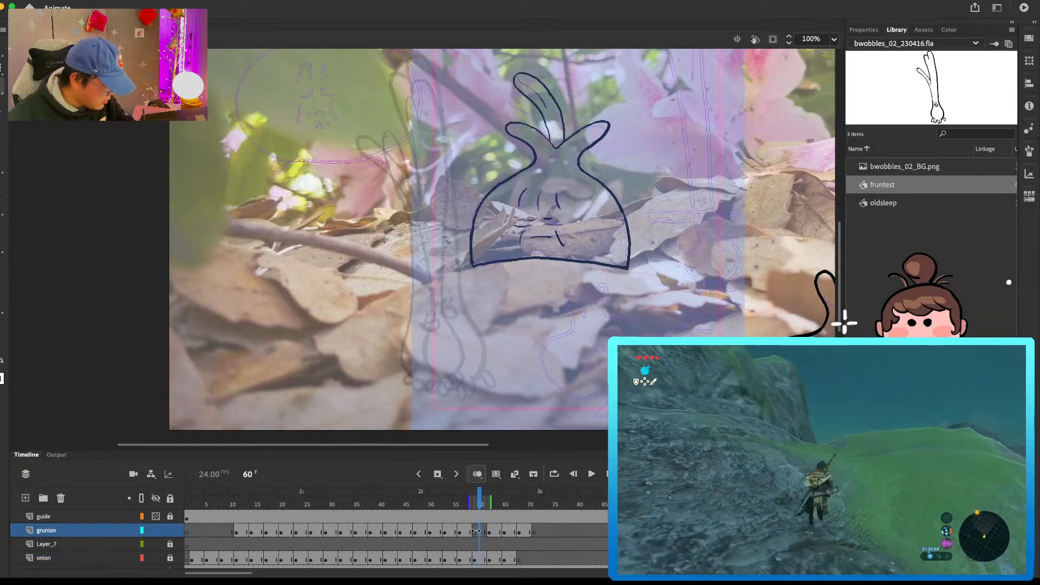
click(155, 531)
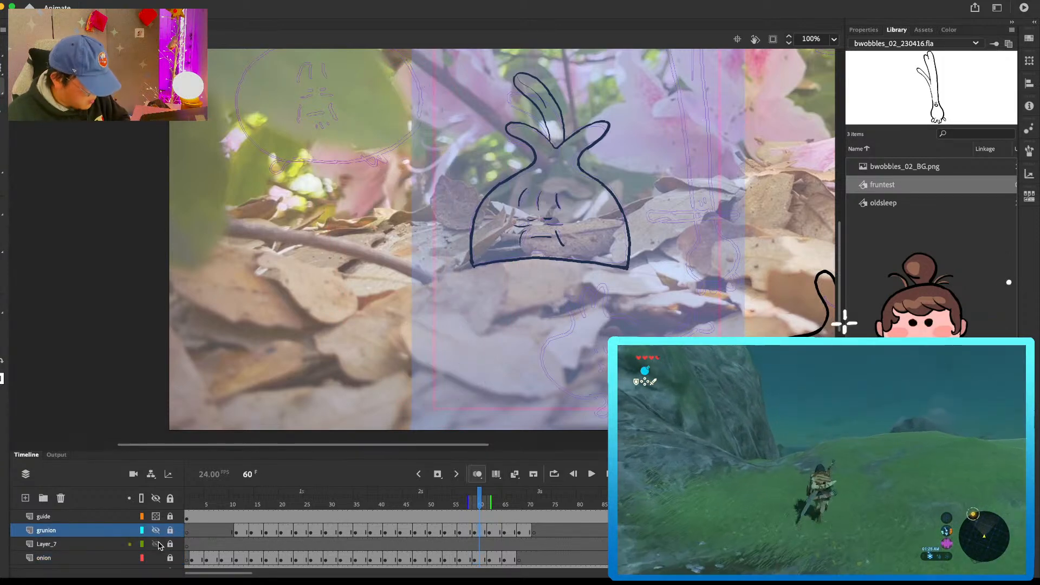
drag(480, 495, 495, 514)
click(155, 530)
click(171, 531)
Step: Play back the hop and extend the green onion drawing held at frame 64 on the grunion layer by three frames
drag(390, 499, 369, 503)
key(Return)
key(Return)
drag(430, 493, 501, 532)
click(502, 530)
key(F5)
key(F5)
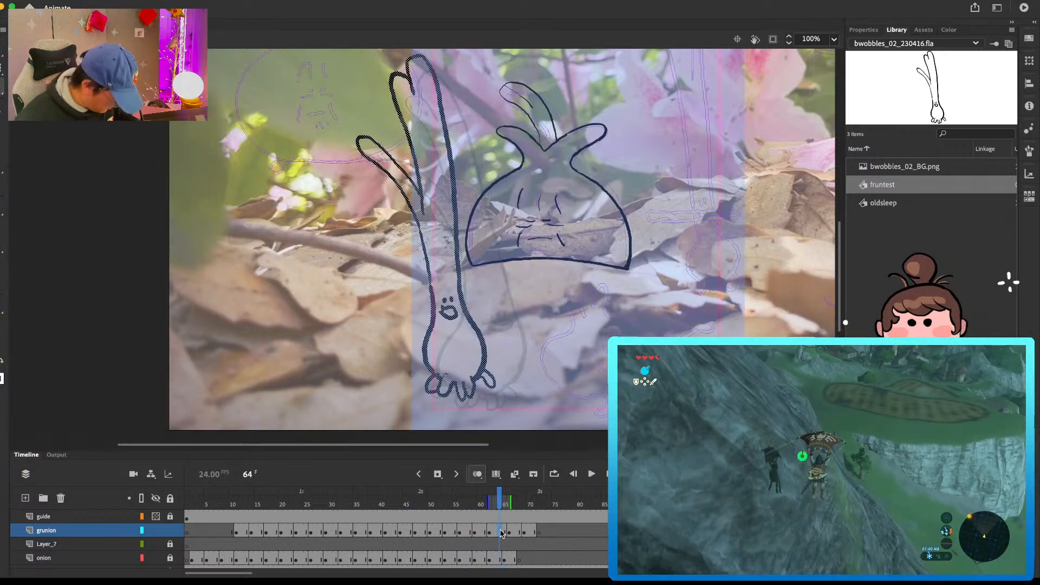
key(F5)
key(Return)
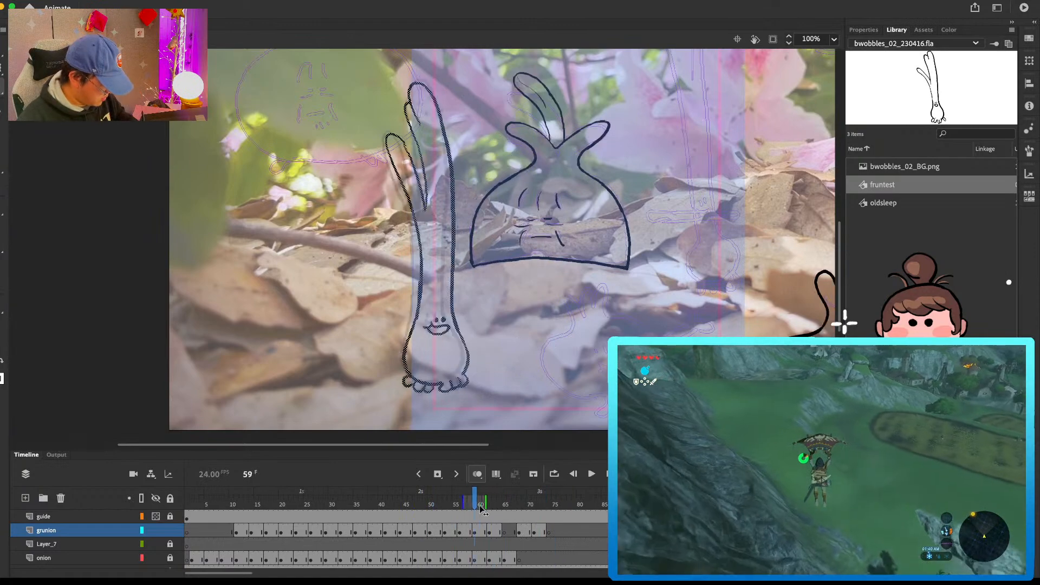
Step: Move the green onion drawing from frame 63 to frame 65, shift it to the right, and compare it with the neighbouring frames
click(496, 508)
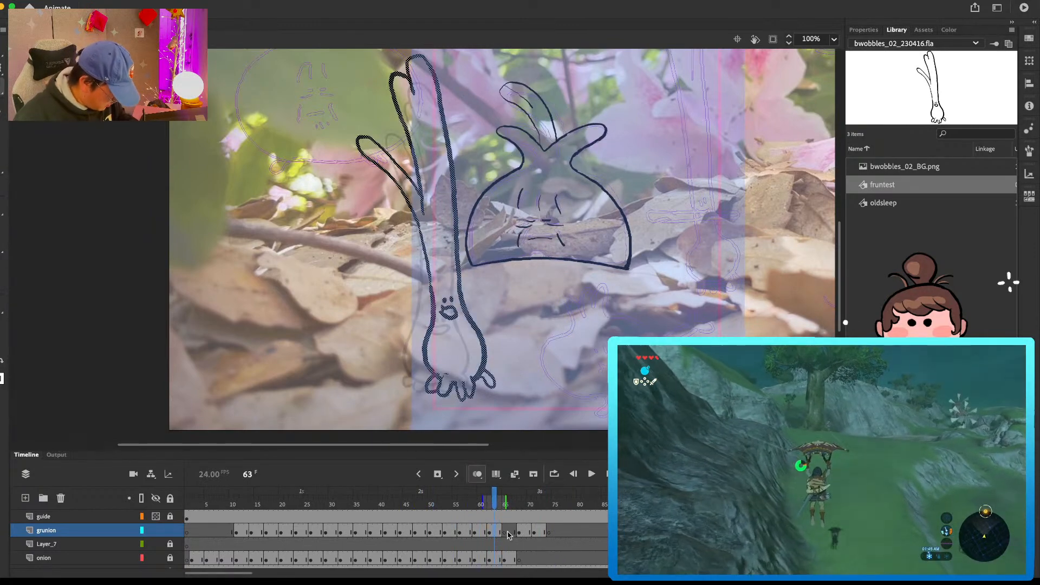
click(505, 533)
key(super+shift+v)
drag(487, 349, 509, 350)
key(q)
drag(519, 402, 523, 411)
key(b)
click(520, 533)
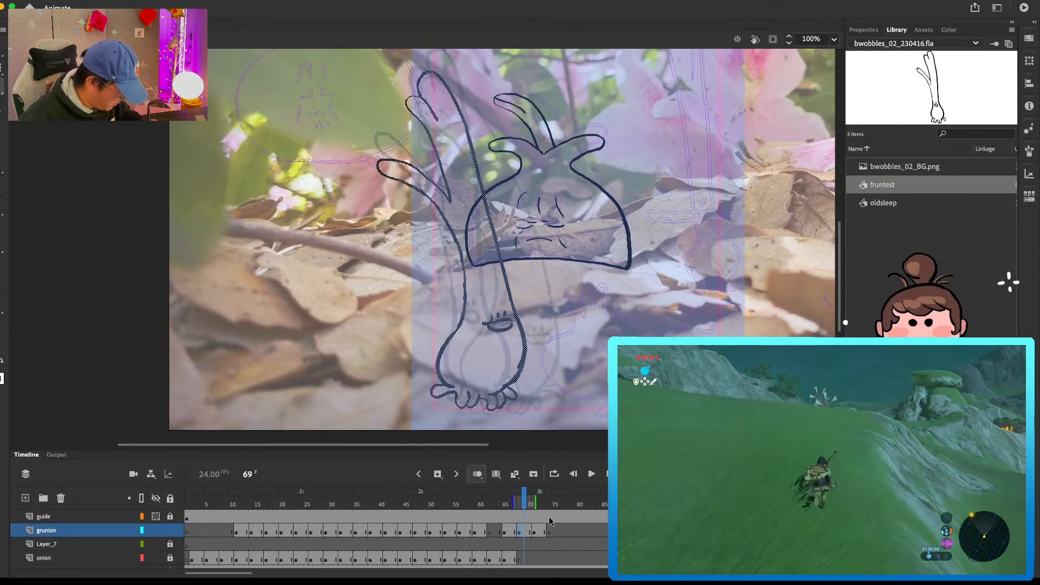
key(comma)
click(513, 523)
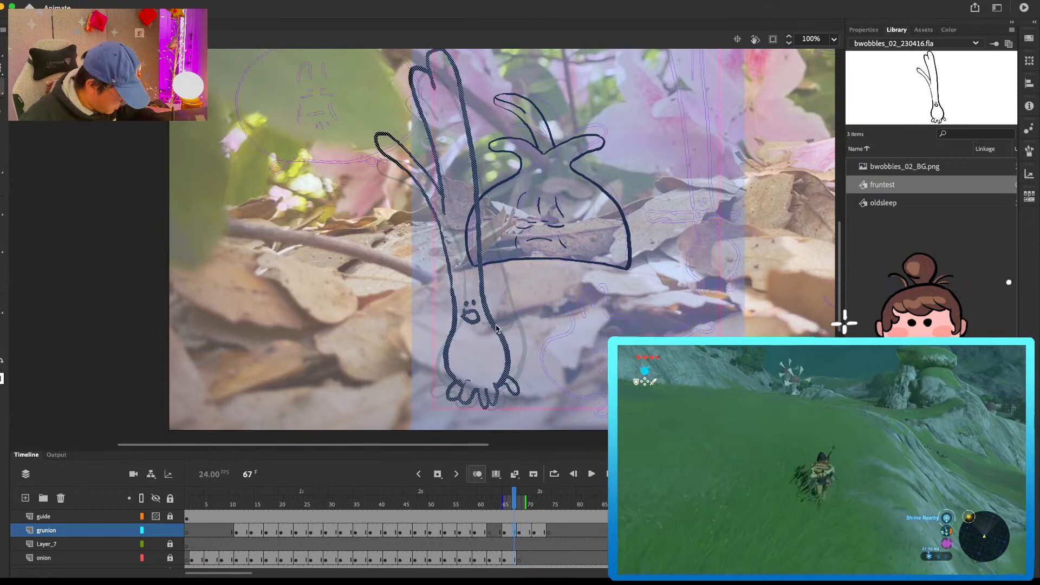
Step: Draw the green onion's face and the bulb's right edge for the new in-between at frame 63
click(493, 525)
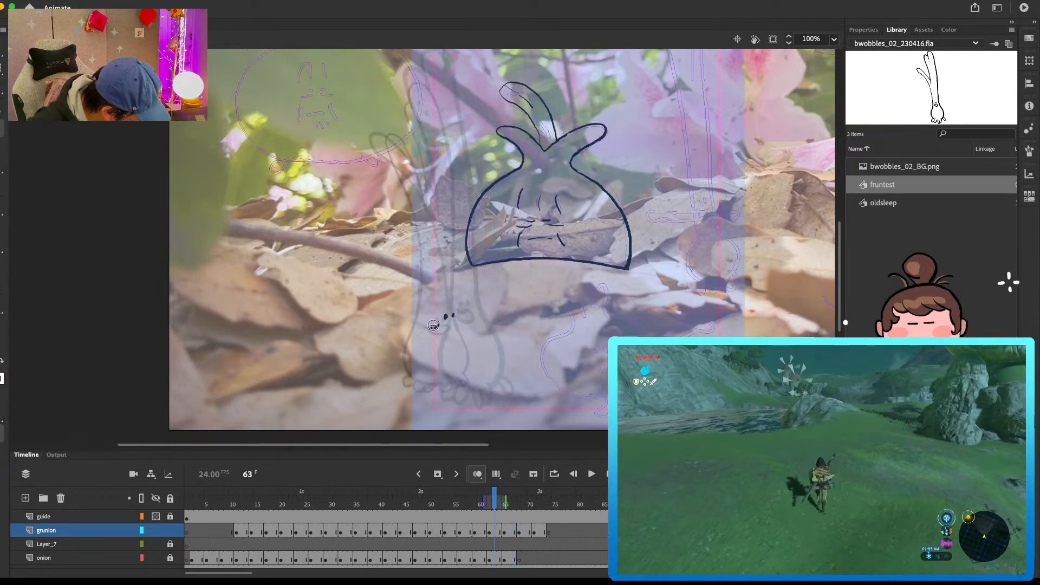
key(comma)
key(comma)
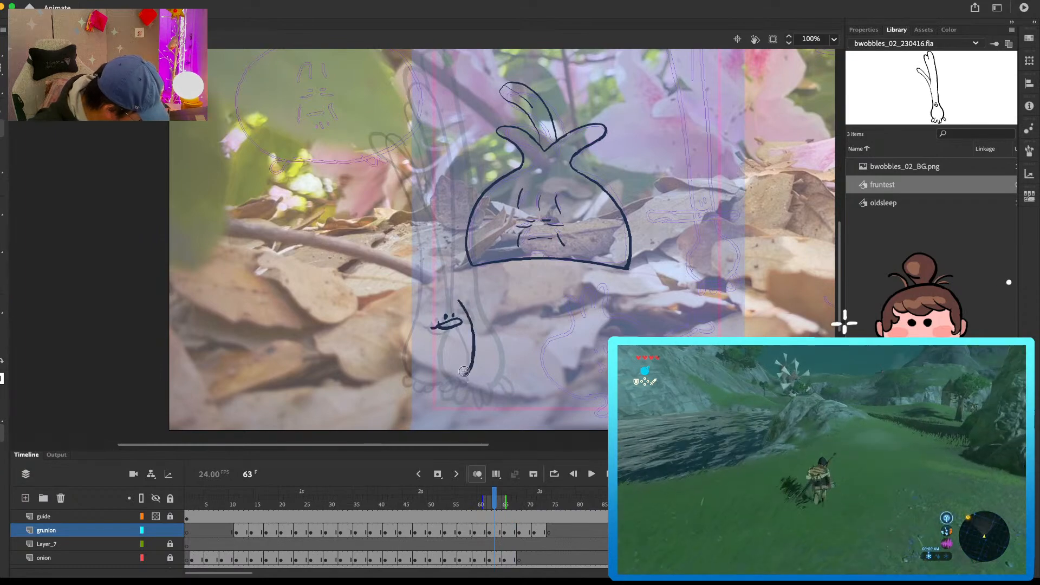
key(period)
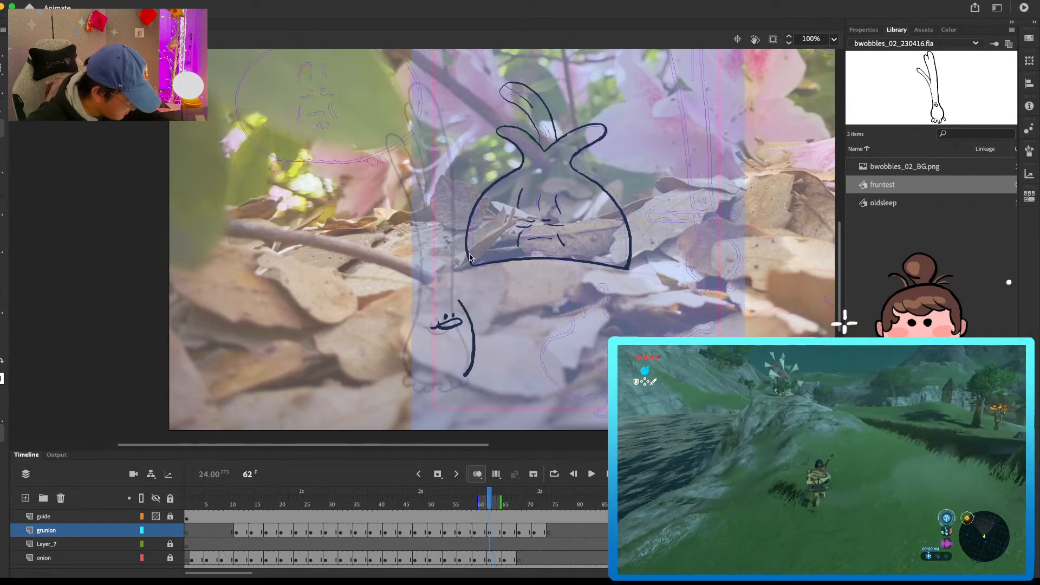
Step: Draw the upper leaves and the stem's right edge down to the bulb on the new in-between at frame 62
mouse_move(452, 170)
mouse_down()
mouse_move(442, 122)
mouse_move(420, 93)
mouse_move(405, 102)
mouse_move(436, 118)
mouse_move(451, 236)
mouse_move(406, 110)
mouse_move(416, 85)
mouse_move(438, 132)
mouse_up()
key(e)
key(super+z)
key(super+z)
key(e)
mouse_move(422, 92)
mouse_down()
mouse_move(435, 135)
mouse_move(438, 120)
mouse_move(453, 279)
mouse_move(434, 110)
mouse_move(442, 142)
mouse_move(416, 159)
mouse_move(425, 220)
mouse_up()
key(b)
key(e)
key(b)
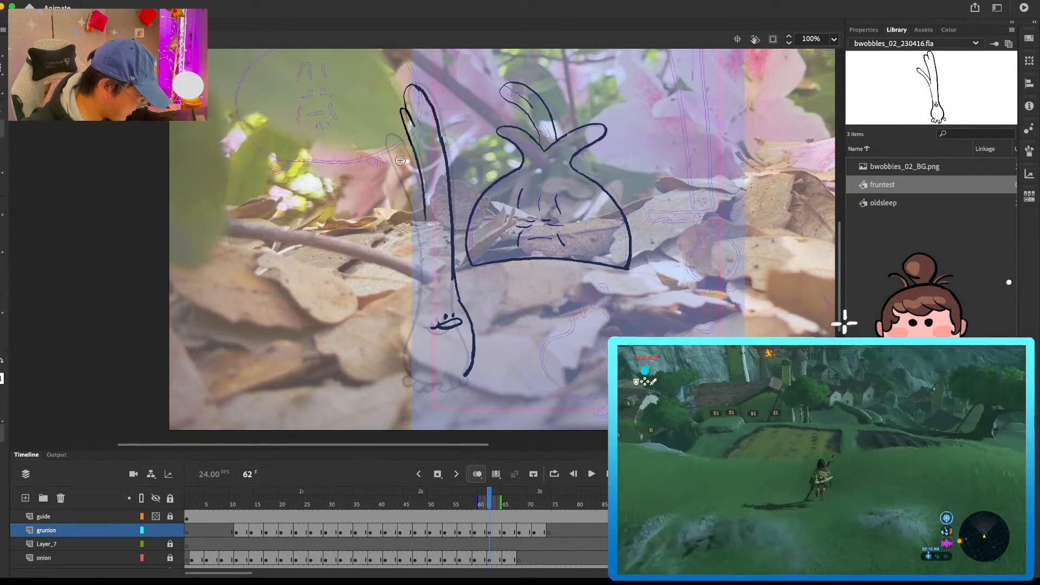
Step: Draw the lower leaf and the left edge of the stem and bulb at frame 62
drag(392, 129, 404, 139)
mouse_move(424, 195)
mouse_down()
mouse_move(397, 134)
mouse_move(393, 168)
mouse_move(404, 135)
mouse_up()
key(super+z)
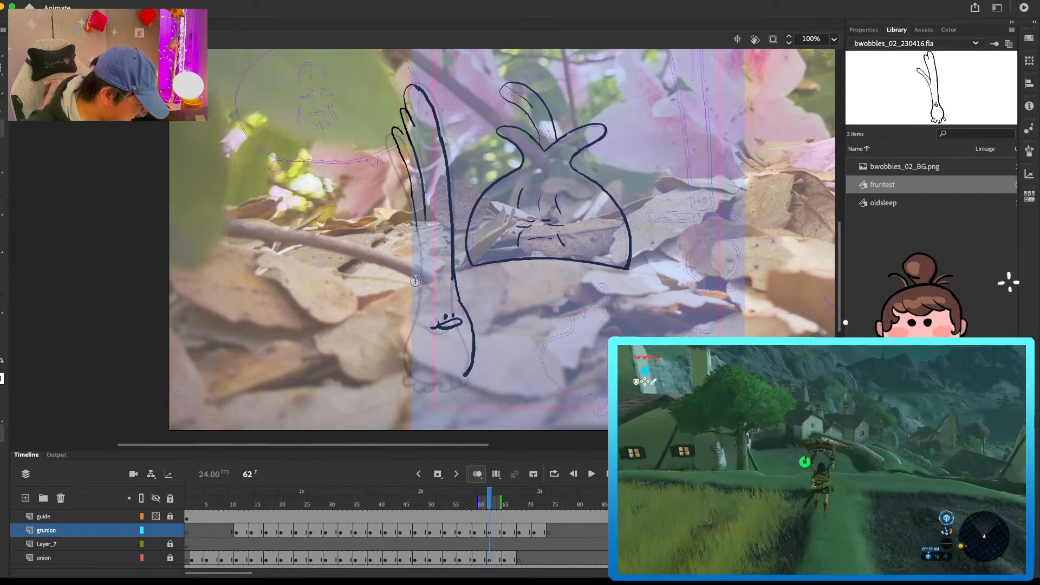
drag(414, 207, 407, 332)
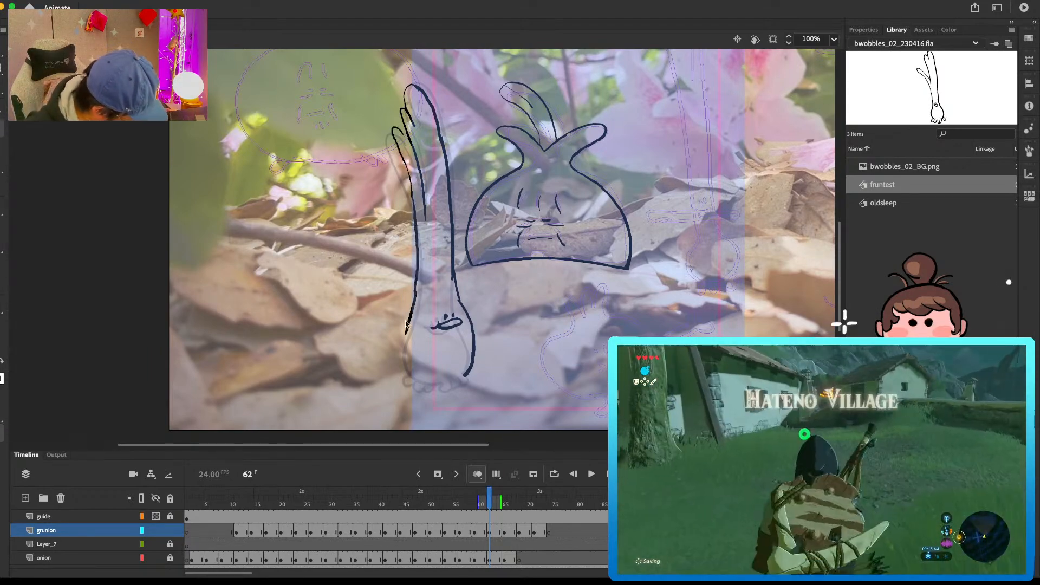
key(.)
mouse_move(416, 260)
mouse_down()
mouse_move(406, 336)
mouse_move(414, 199)
mouse_up()
drag(422, 288, 410, 332)
drag(410, 328, 408, 338)
Step: Draw the bulb's base and the row of toes beneath it at frame 62, checking against frame 61
drag(425, 378, 442, 383)
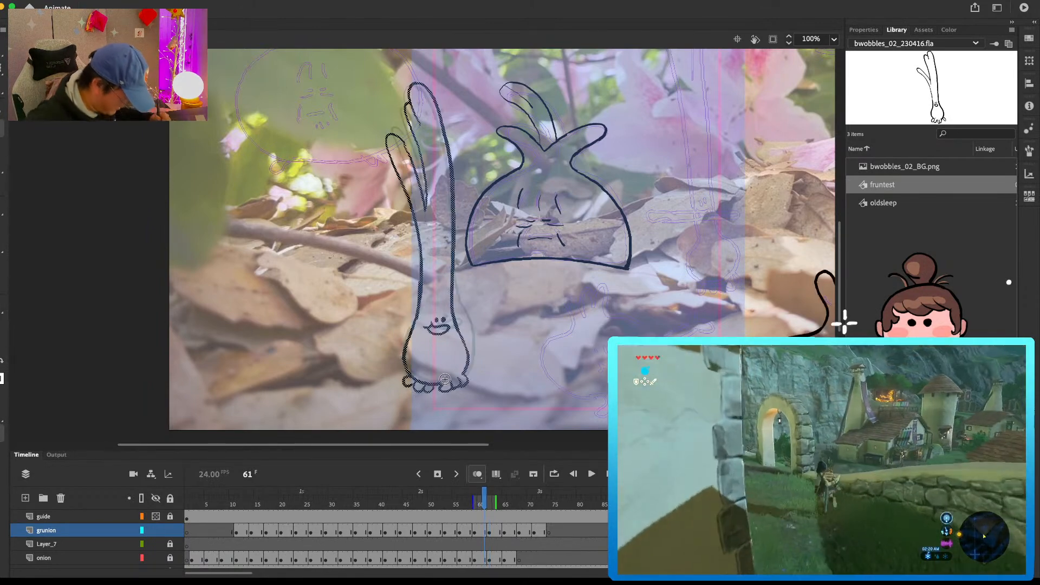
key(.)
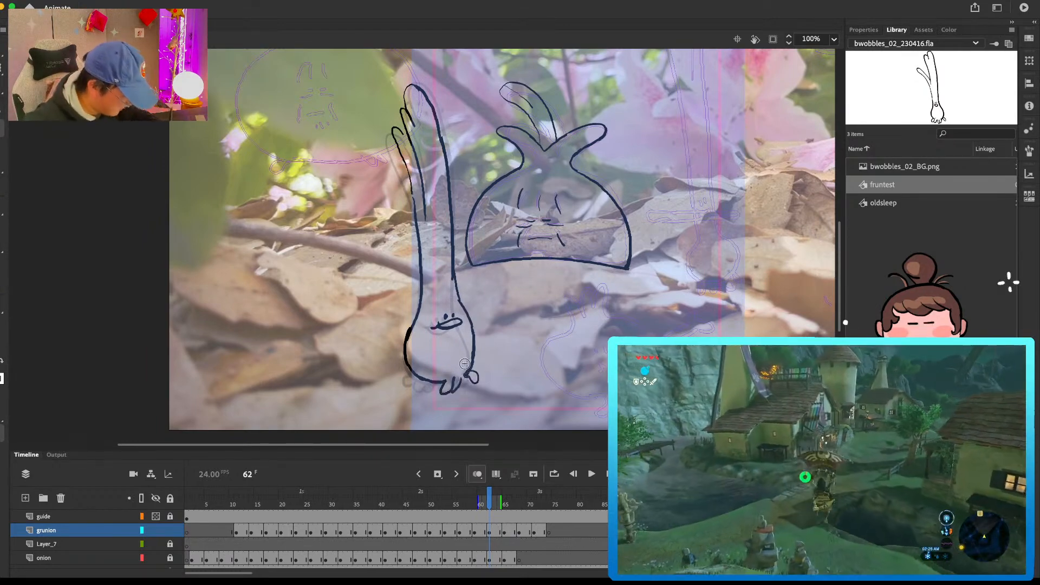
key(.)
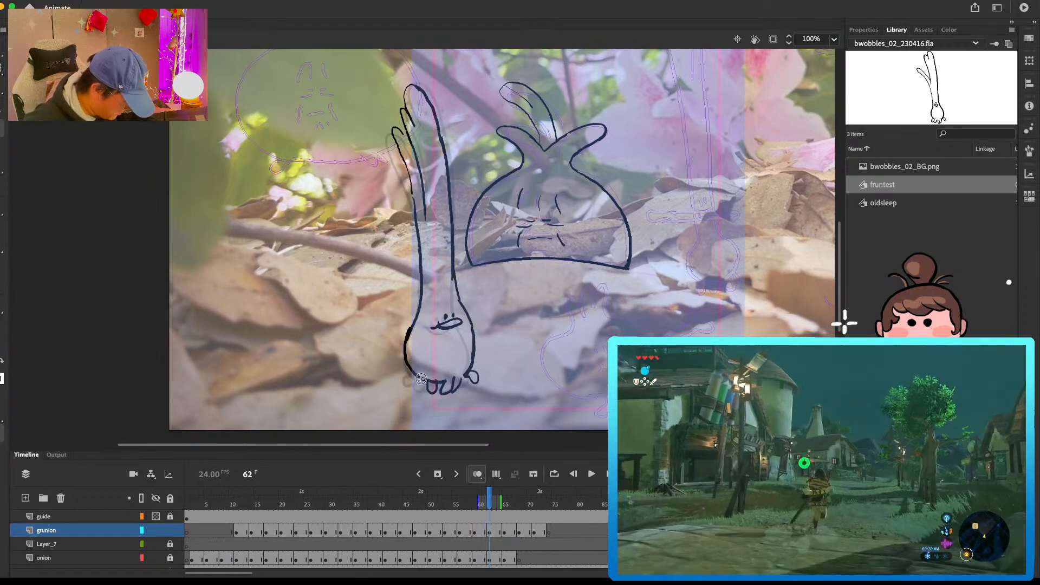
drag(408, 384, 452, 391)
key(.)
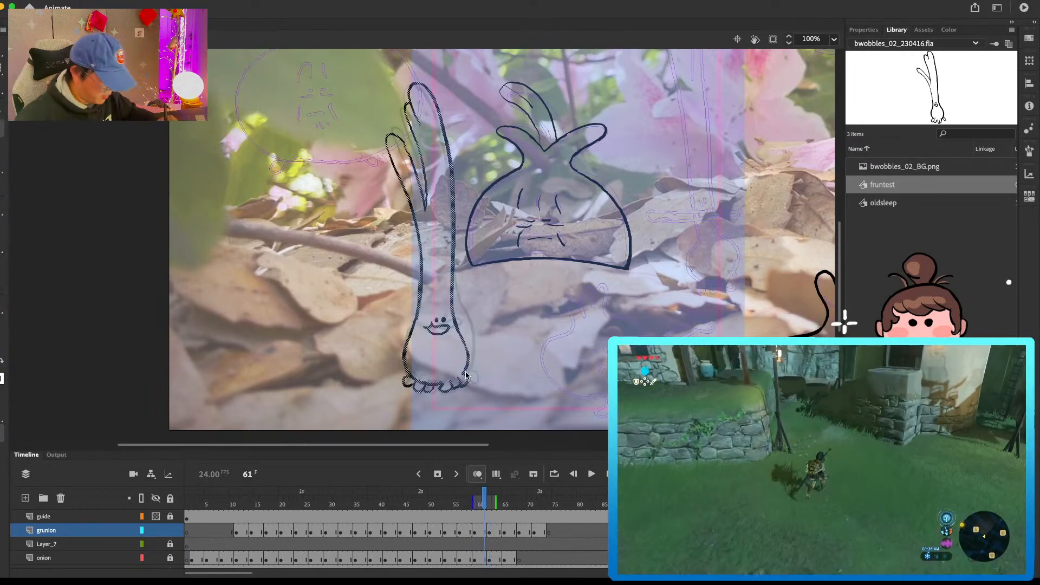
Step: Rework the bulb's right edge at frame 62 and clean up where it joins the stem
key(.)
key(e)
drag(473, 335, 470, 363)
key(b)
drag(467, 310, 475, 349)
key(.)
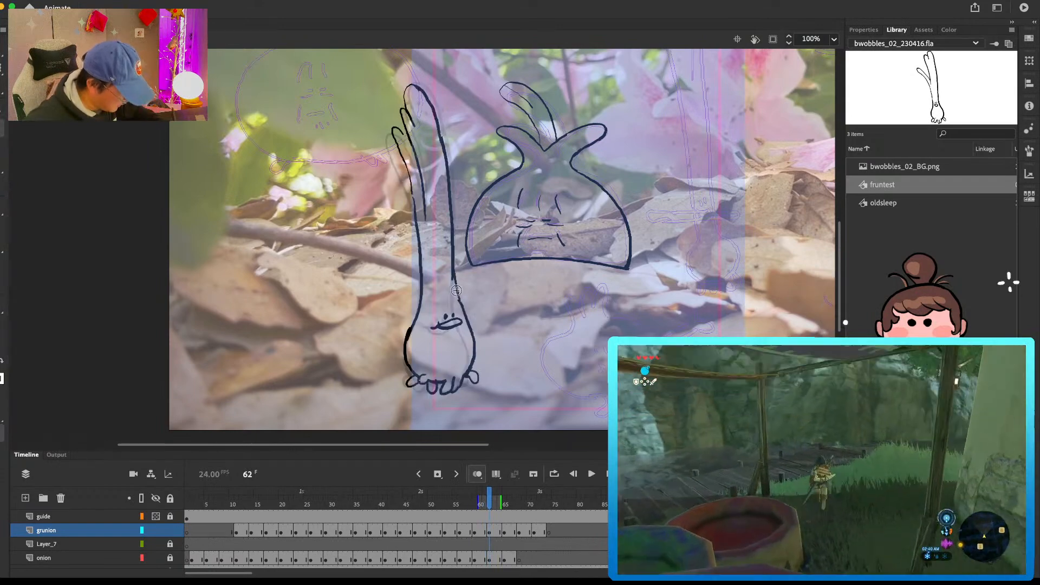
key(e)
drag(459, 297, 462, 307)
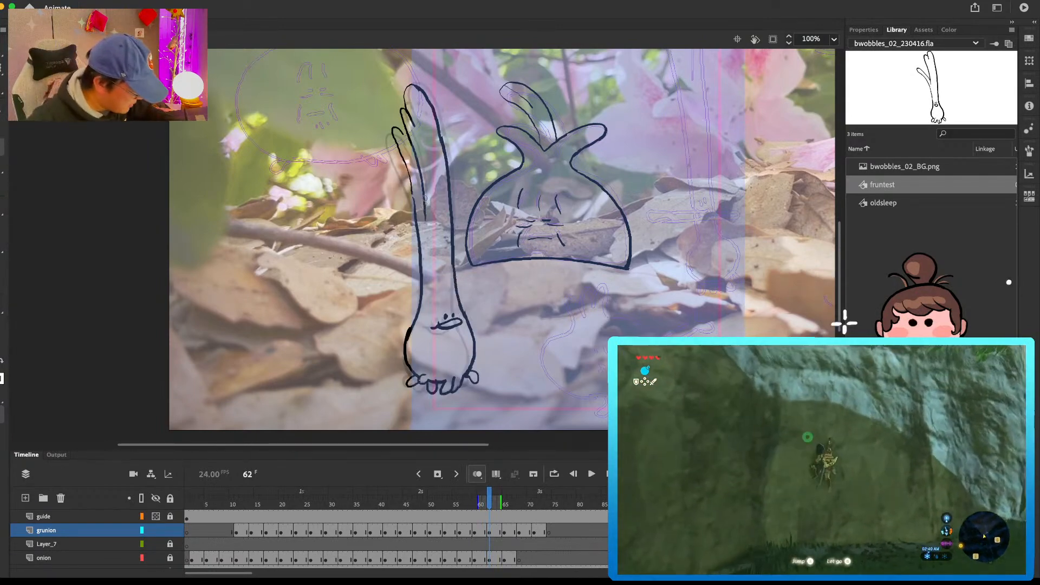
Step: Touch up the leaf lines and the upper stem's right edge at frame 62, erasing stray marks near the lower leaf
key(b)
drag(422, 183, 425, 207)
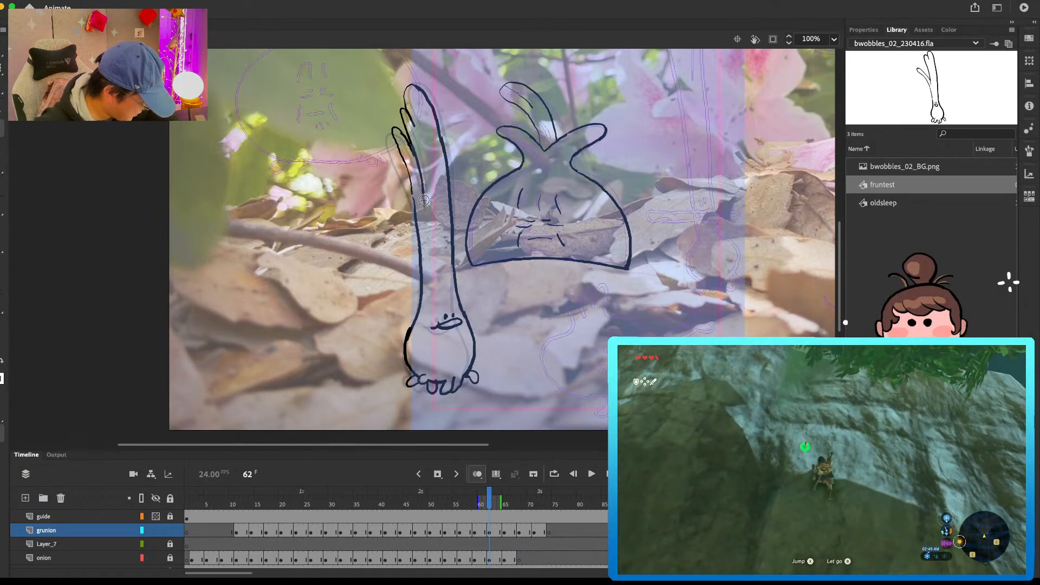
key(e)
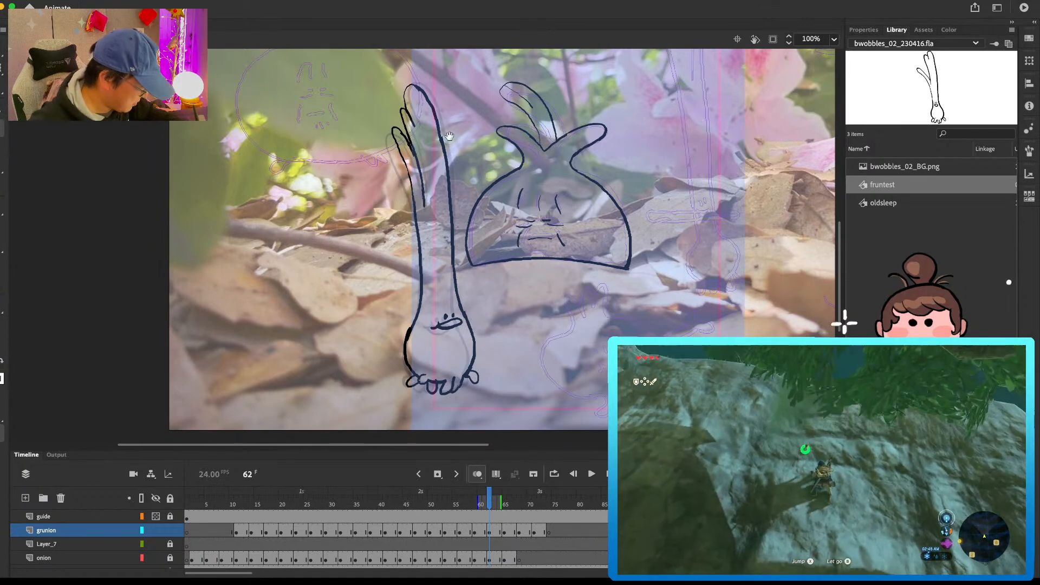
scroll(442, 130, up, 2)
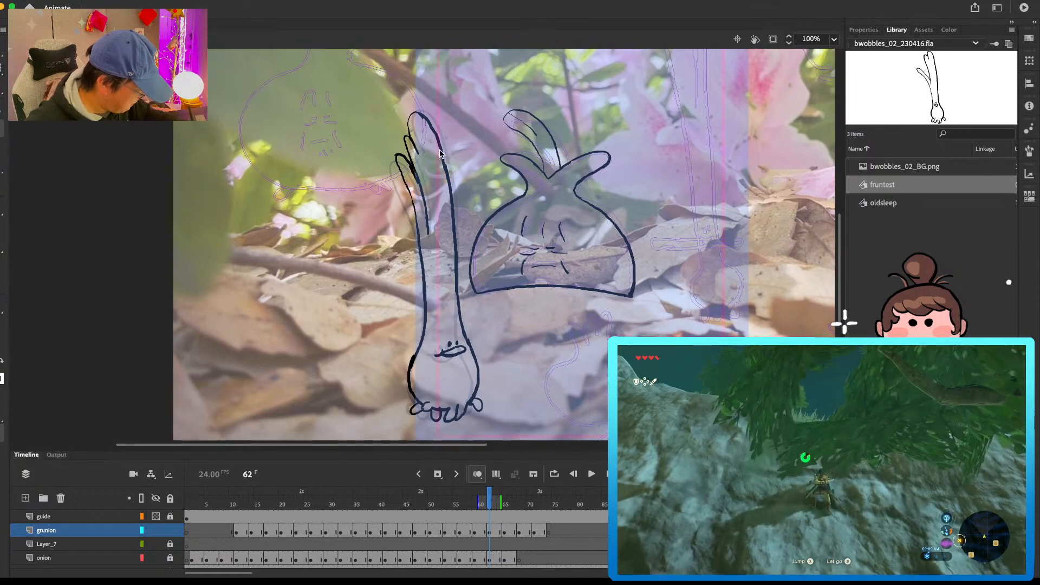
drag(441, 155, 442, 146)
drag(449, 183, 450, 187)
key(e)
drag(398, 152, 405, 155)
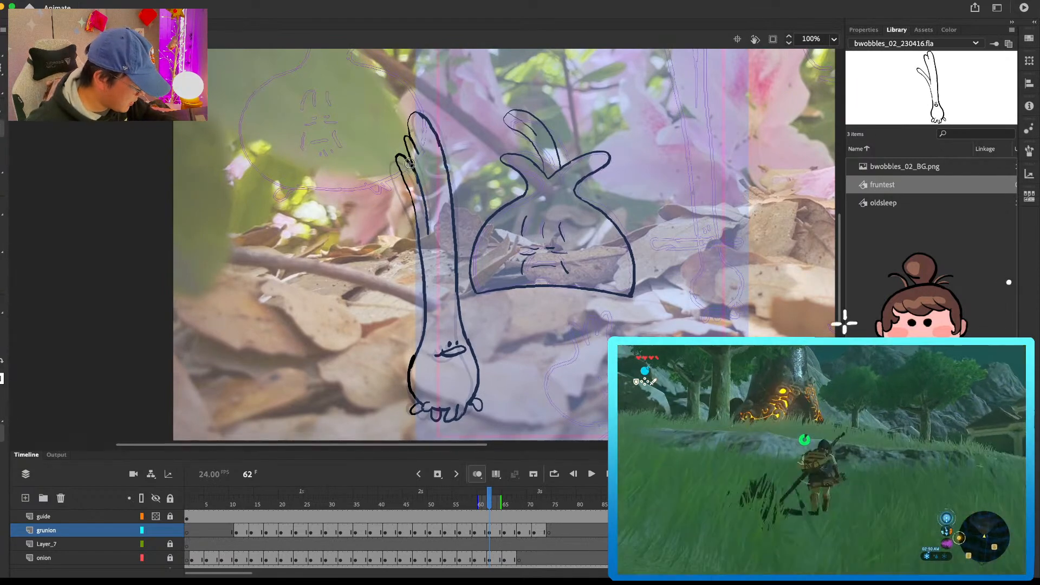
Step: Select the new green onion in-between spanning frames 62 to 64 and nudge it slightly to the right
drag(524, 526, 526, 521)
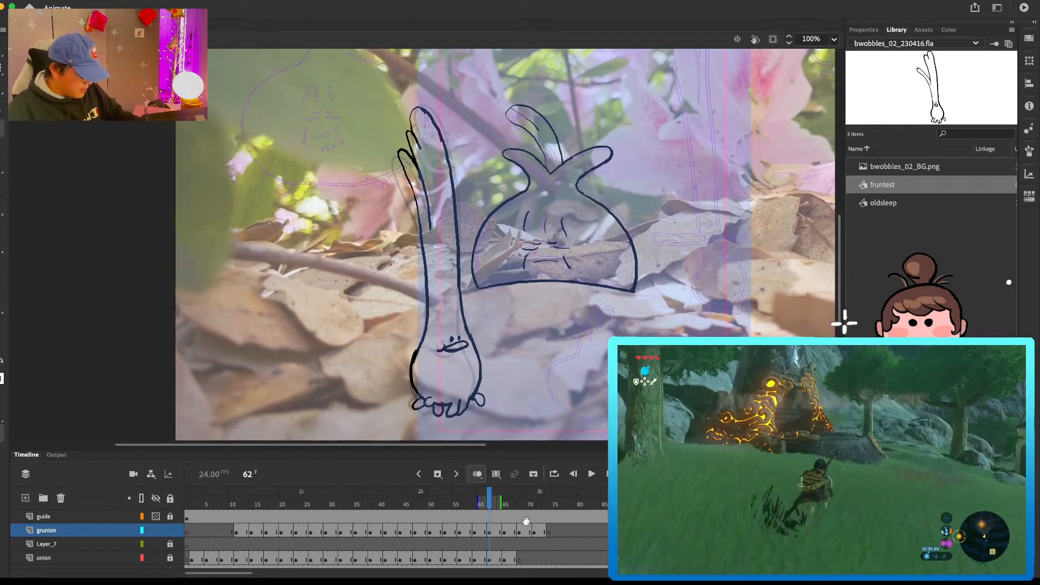
click(497, 535)
key(Right)
key(Right)
key(Right)
key(Right)
key(Right)
key(Right)
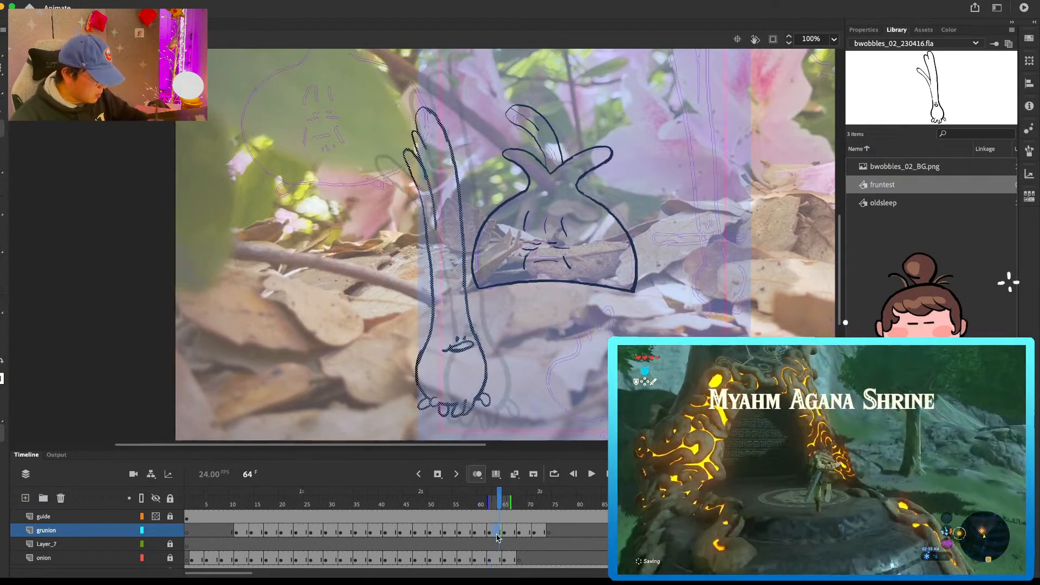
Step: Try to stretch the green onion in-between slightly taller and wider at frame 64
key(q)
drag(491, 107, 492, 101)
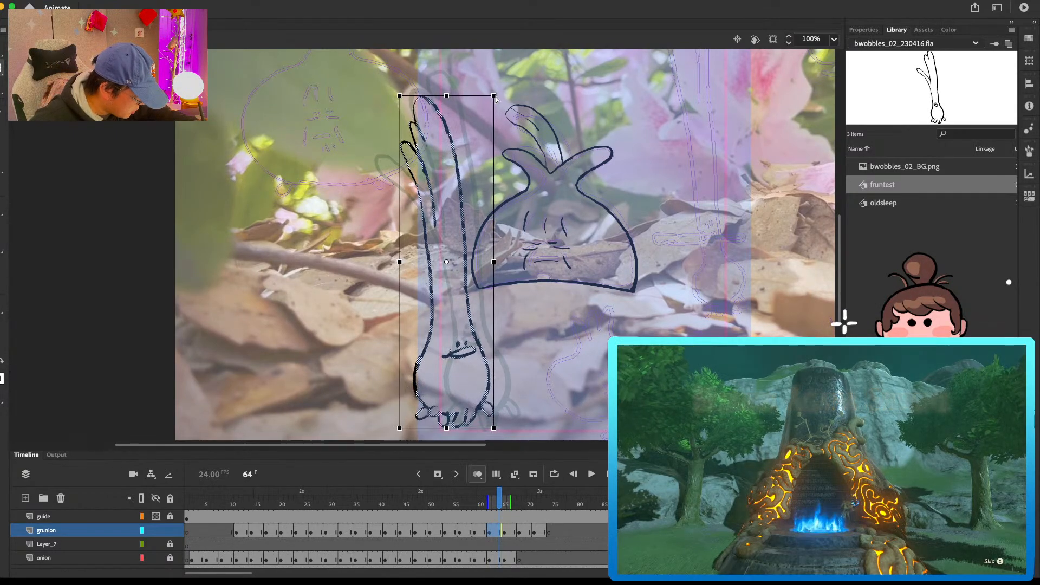
key(comma)
key(comma)
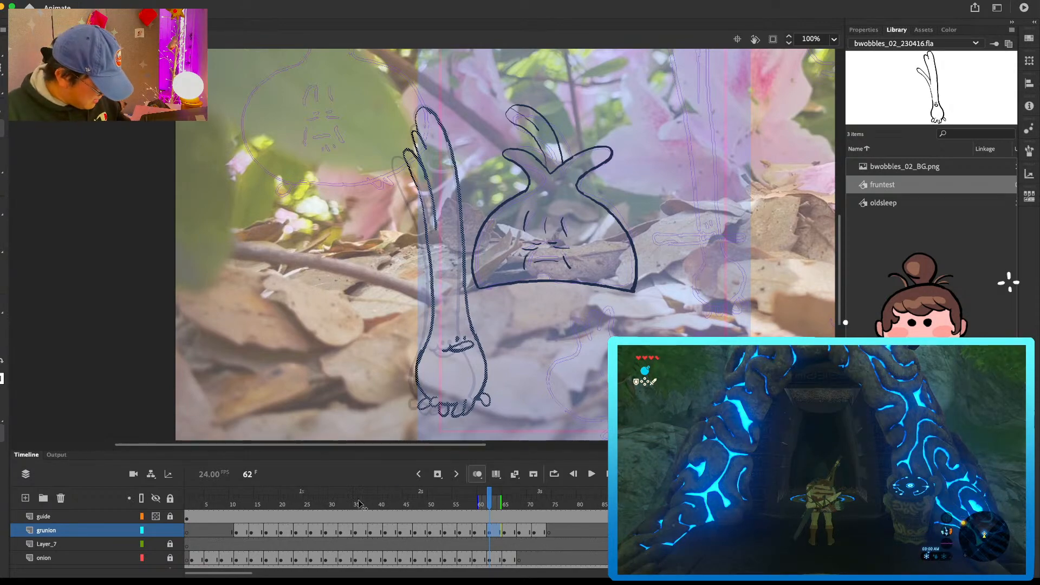
Step: Play back the green onion's hop and scrub through frames 17 to 67 to review the motion
key(Return)
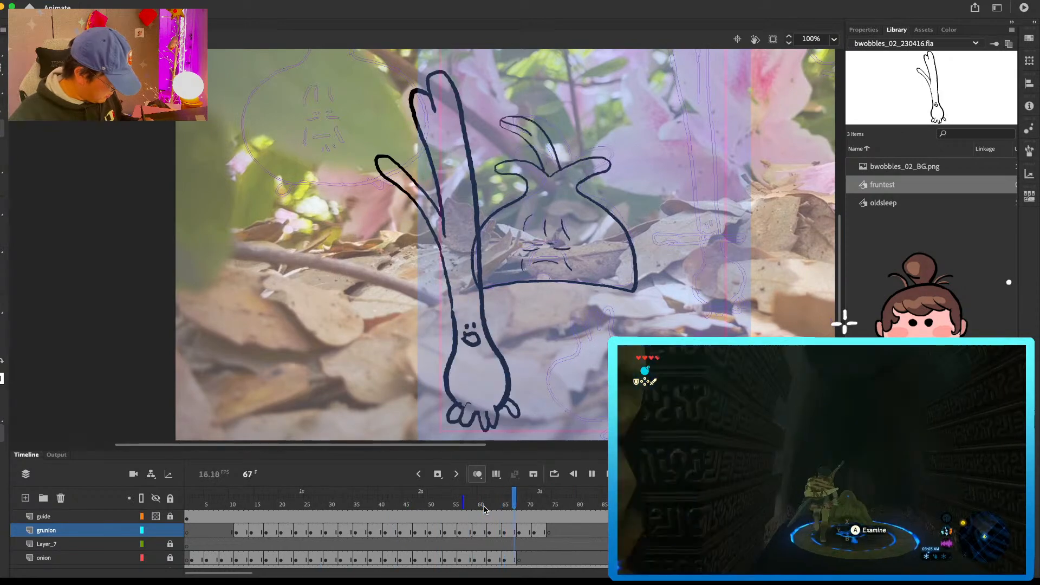
click(511, 506)
drag(513, 510, 265, 520)
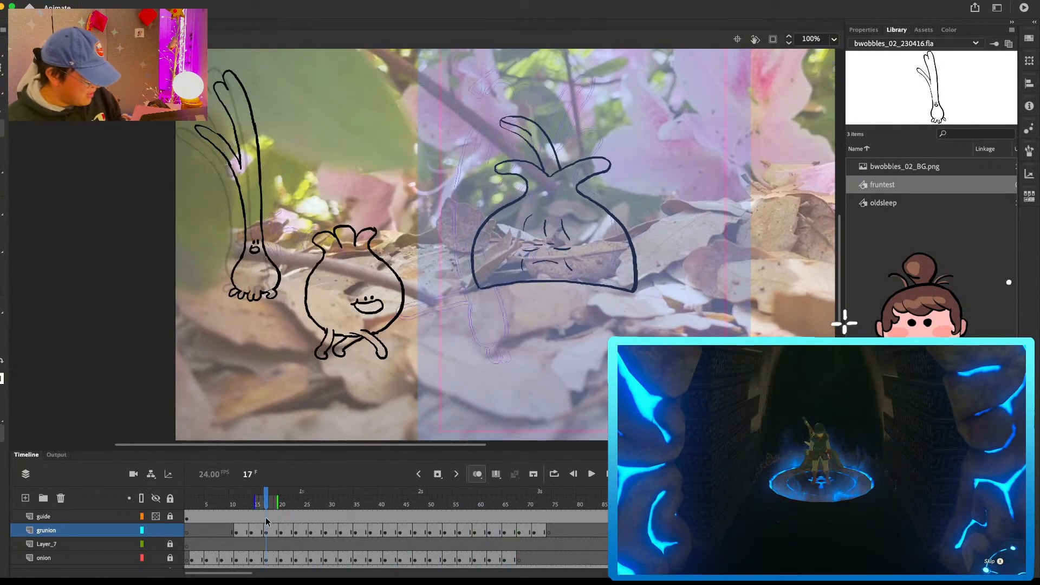
key(Return)
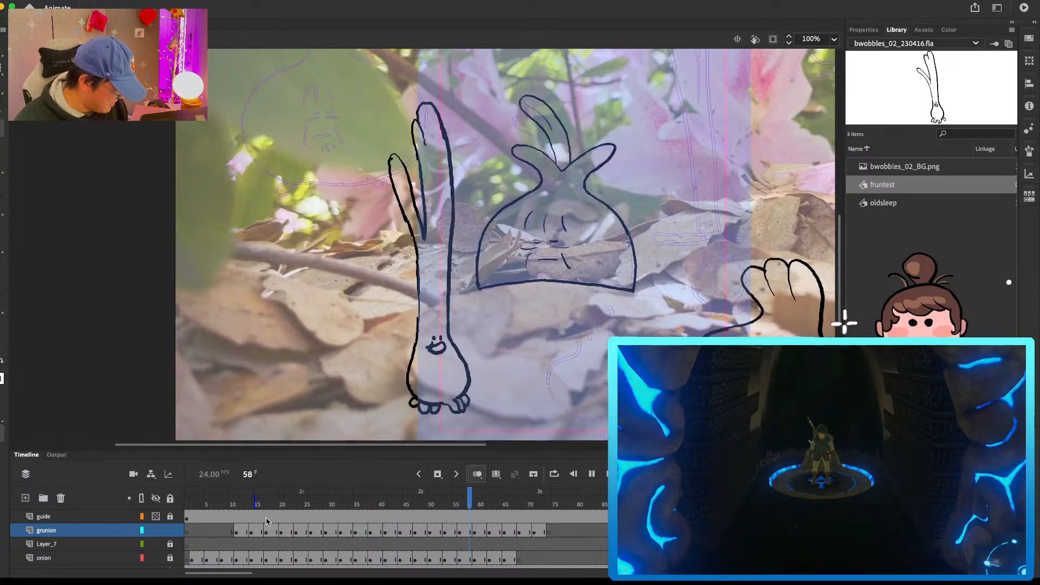
click(507, 502)
drag(506, 502, 514, 501)
Step: Clear the old green onion drawing spanning frames 65 to 67 on the grunion layer, comparing against the neighbouring frames
click(514, 534)
key(Delete)
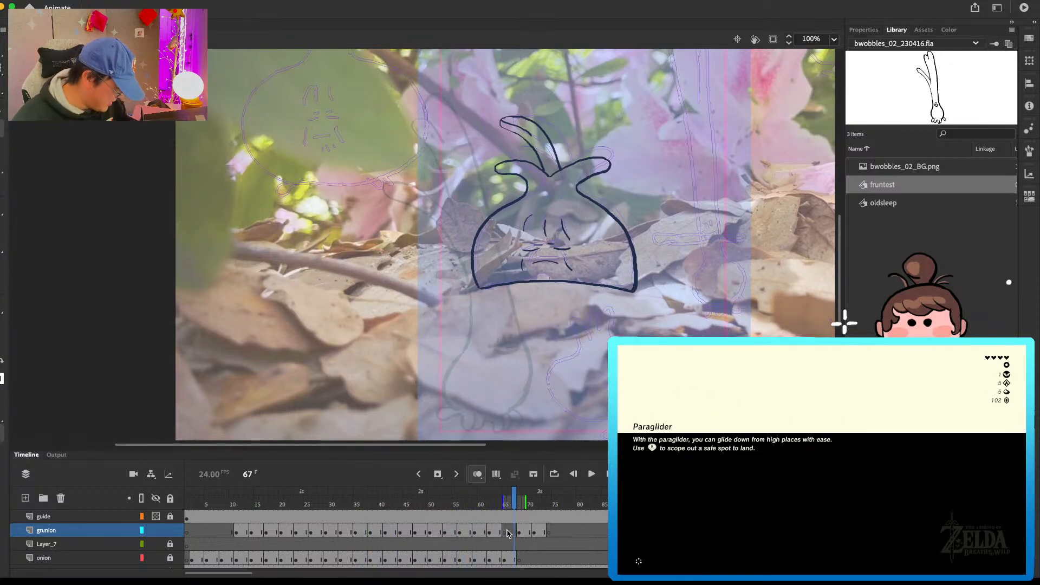
key(comma)
key(comma)
key(comma)
key(comma)
key(comma)
key(comma)
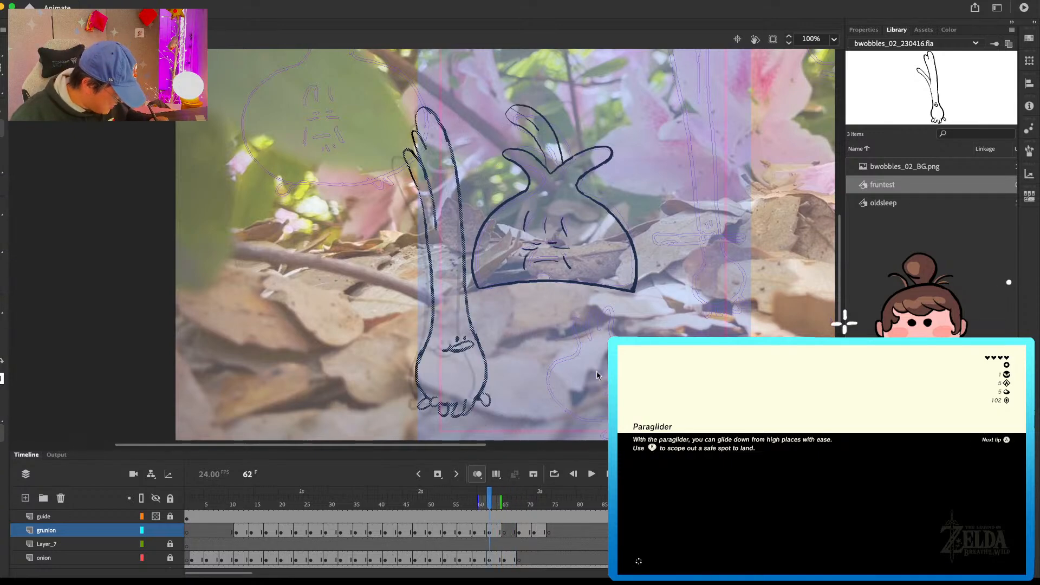
key(period)
key(period)
key(period)
key(period)
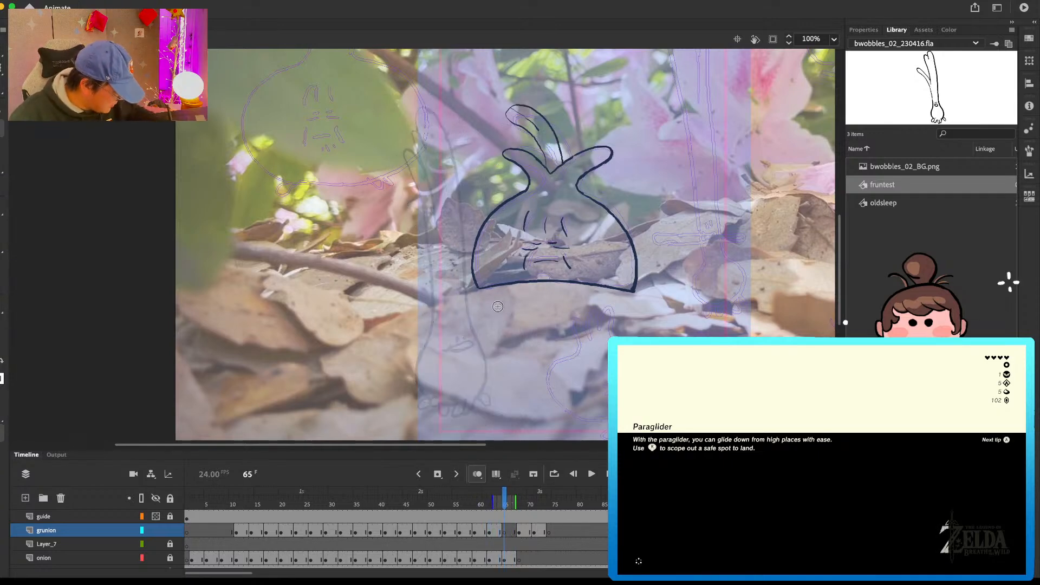
Step: Draw the bulb's sides, the upper leaf tips and the stem's long leaning right edge at frame 65
drag(451, 353, 465, 403)
drag(511, 311, 497, 401)
mouse_move(478, 167)
mouse_down()
mouse_move(487, 199)
mouse_move(447, 149)
mouse_move(439, 193)
mouse_up()
key(super+z)
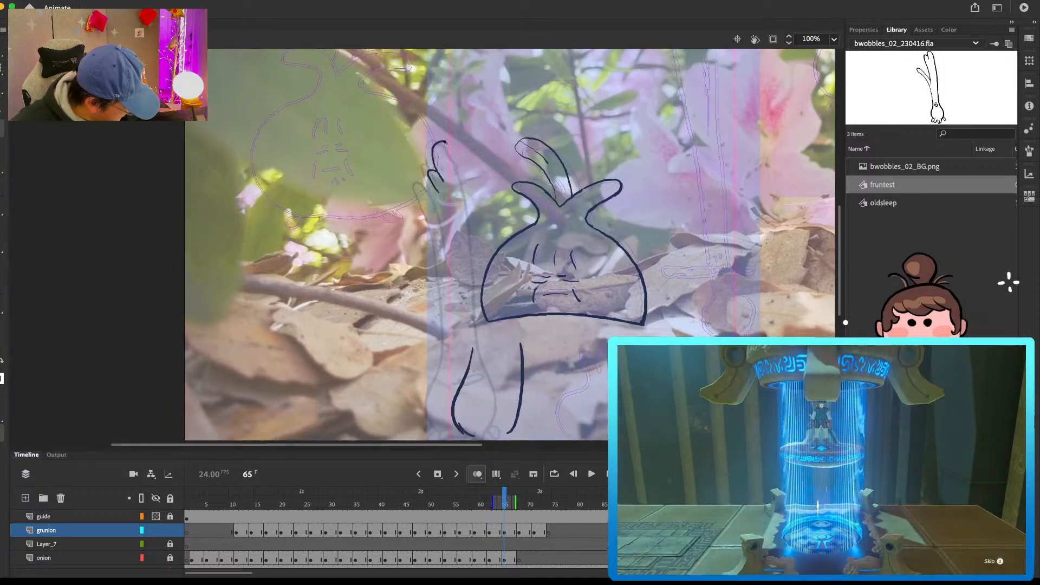
drag(444, 142, 519, 347)
drag(525, 415, 518, 348)
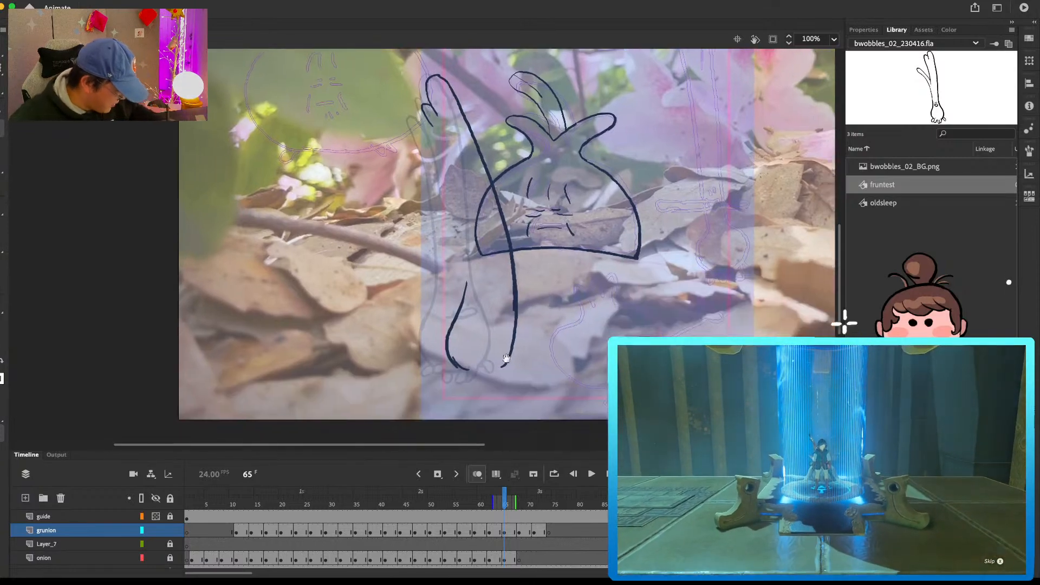
Step: Draw the root toes under the bulb and round out the bulb's right side at frame 65
key(comma)
key(period)
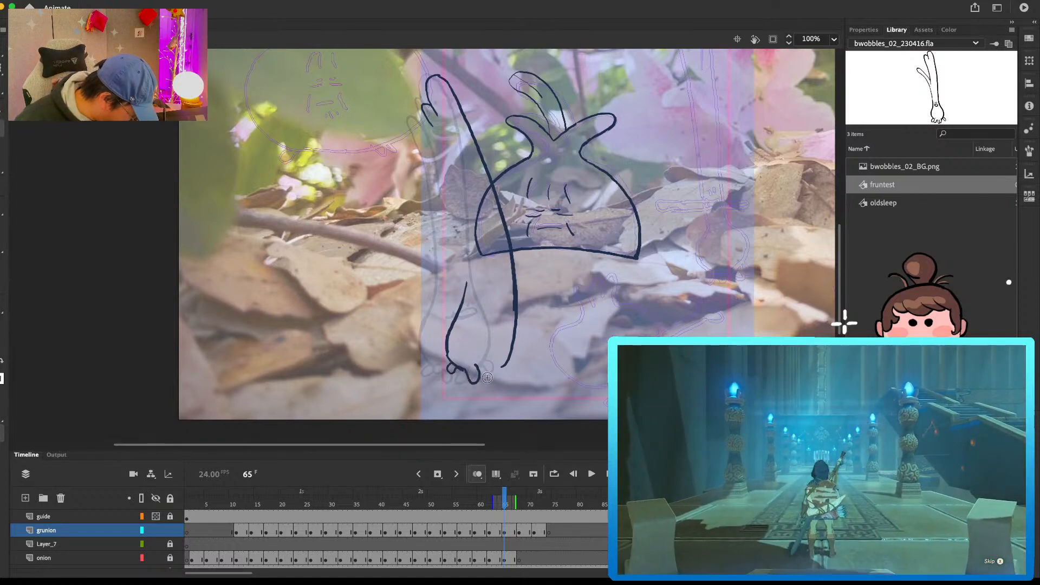
mouse_move(479, 371)
mouse_down()
mouse_move(518, 344)
mouse_move(521, 273)
mouse_move(499, 370)
mouse_up()
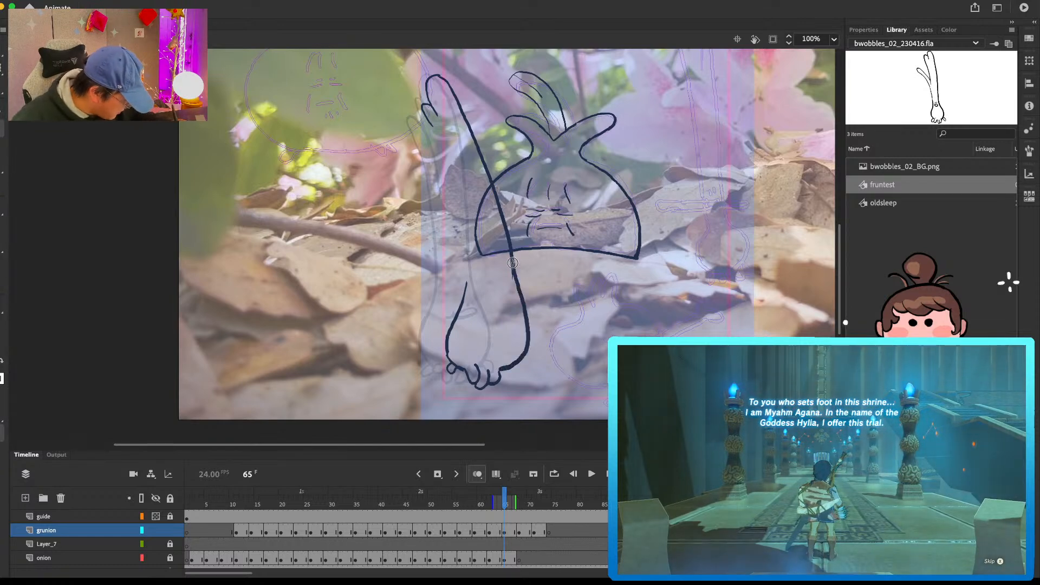
key(comma)
key(period)
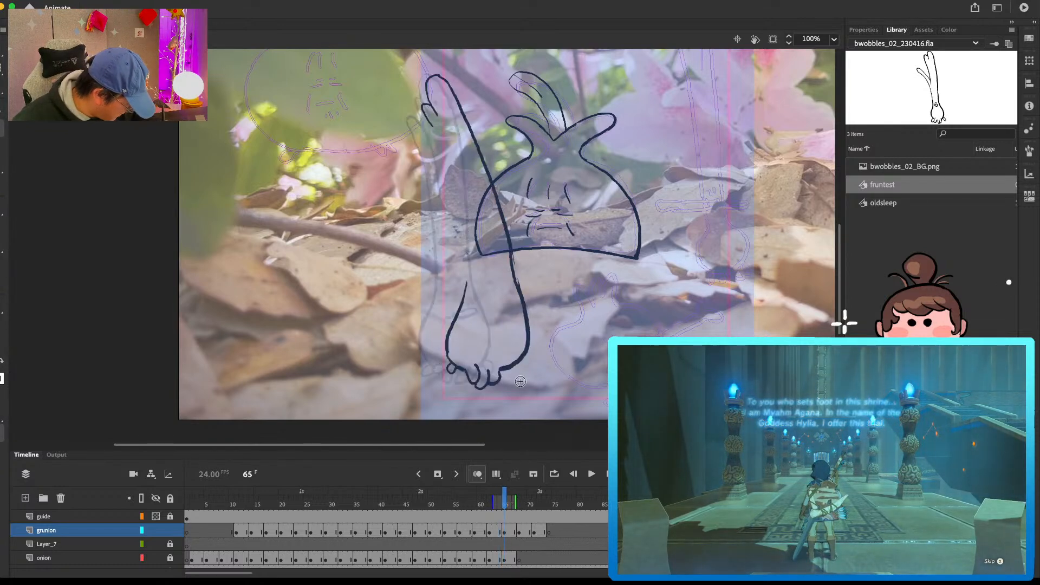
drag(508, 370, 521, 372)
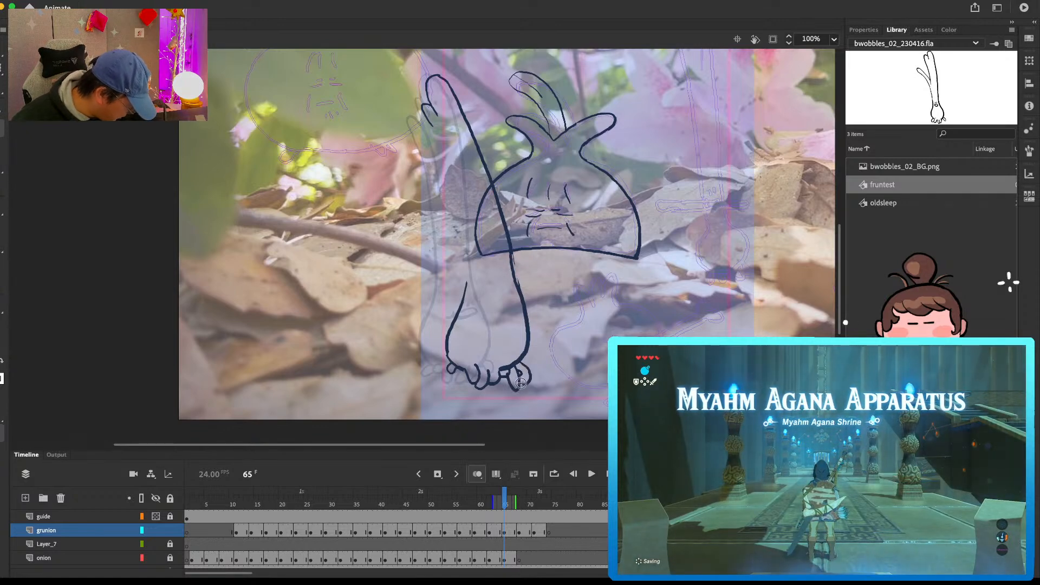
Step: Draw the eyes and open mouth on the bulb at frame 65, checking against the previous frame
key(comma)
key(period)
click(498, 308)
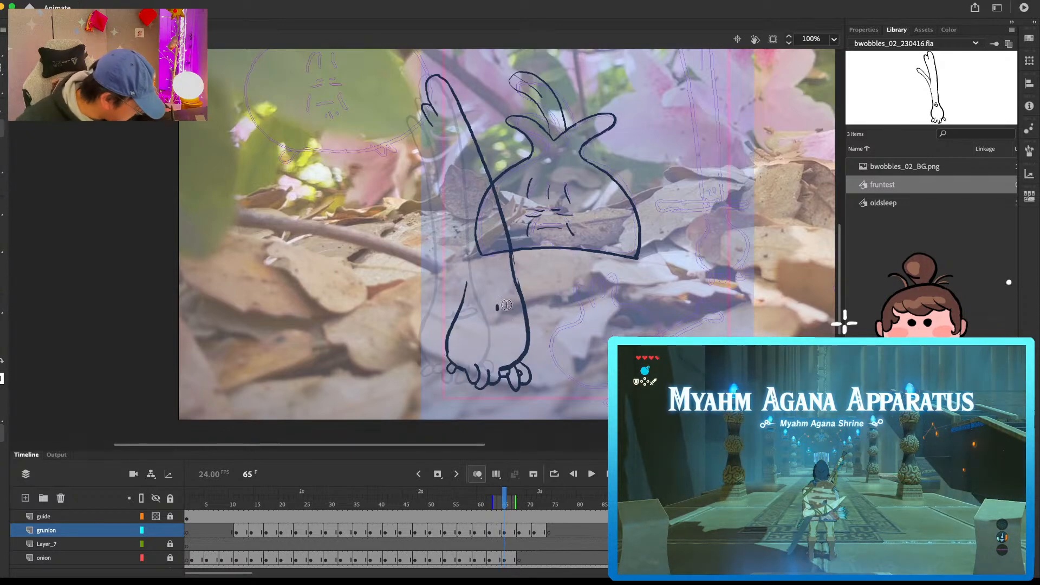
drag(488, 316, 481, 316)
drag(488, 314, 512, 320)
Step: Move the green onion drawing at frame 71 to the right
key(period)
key(period)
key(period)
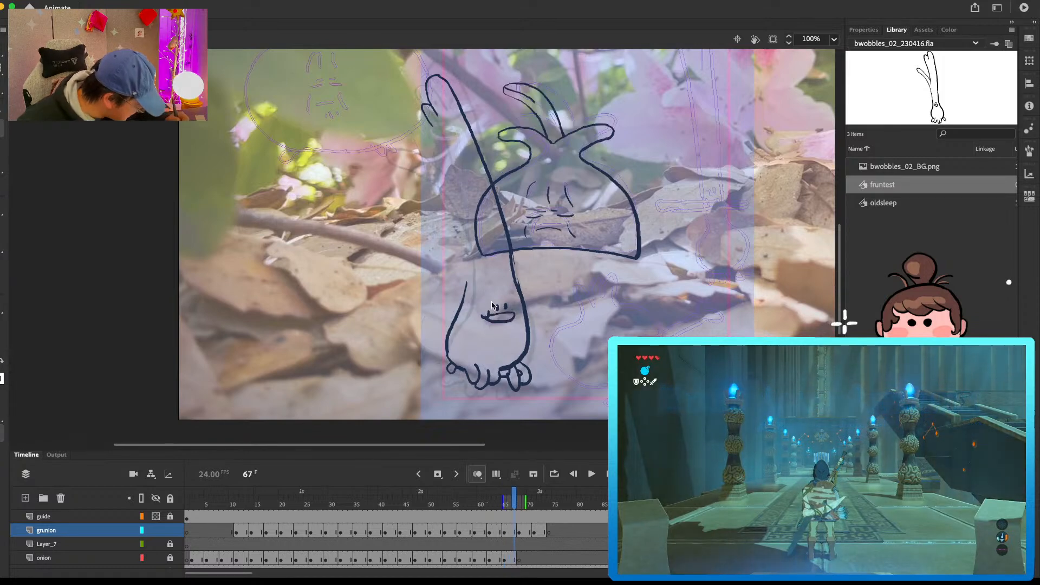
drag(539, 347, 591, 341)
click(536, 532)
key(b)
key(comma)
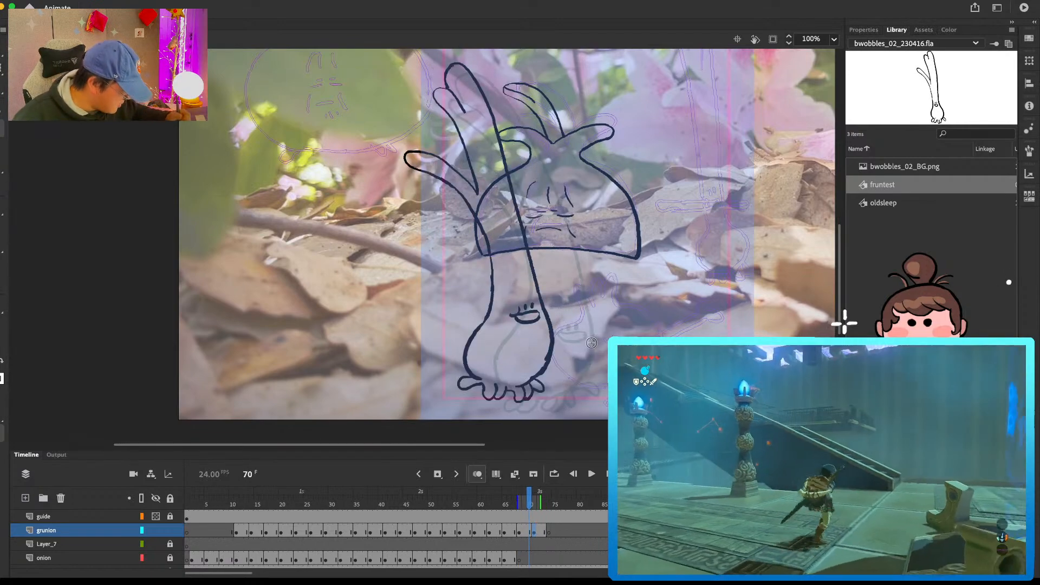
Step: Draw the middle and lower leaves and the stem's left edge down to the bulb at frame 65
key(comma)
key(comma)
key(comma)
key(comma)
key(comma)
key(comma)
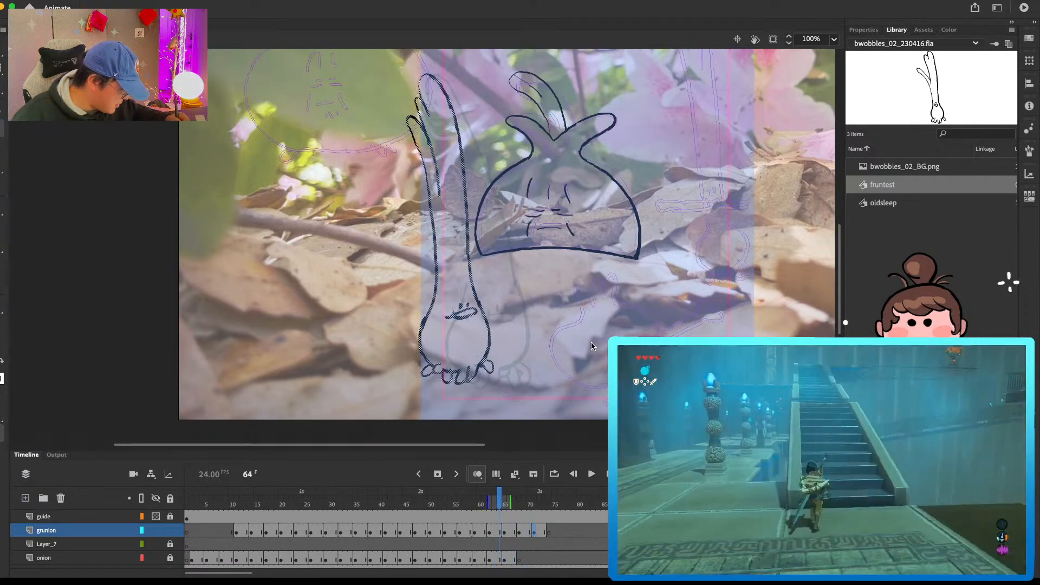
key(period)
key(period)
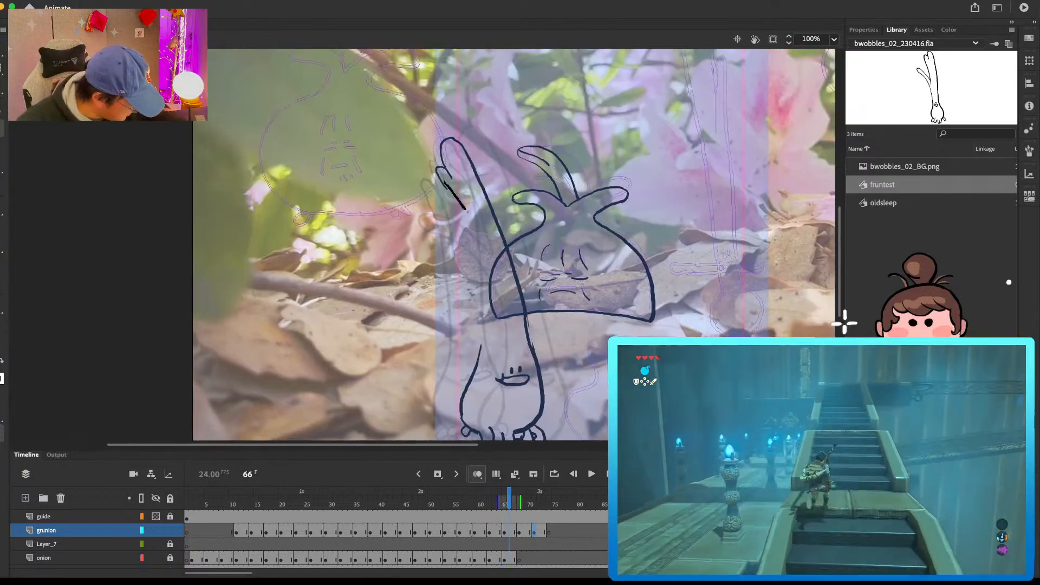
key(comma)
key(comma)
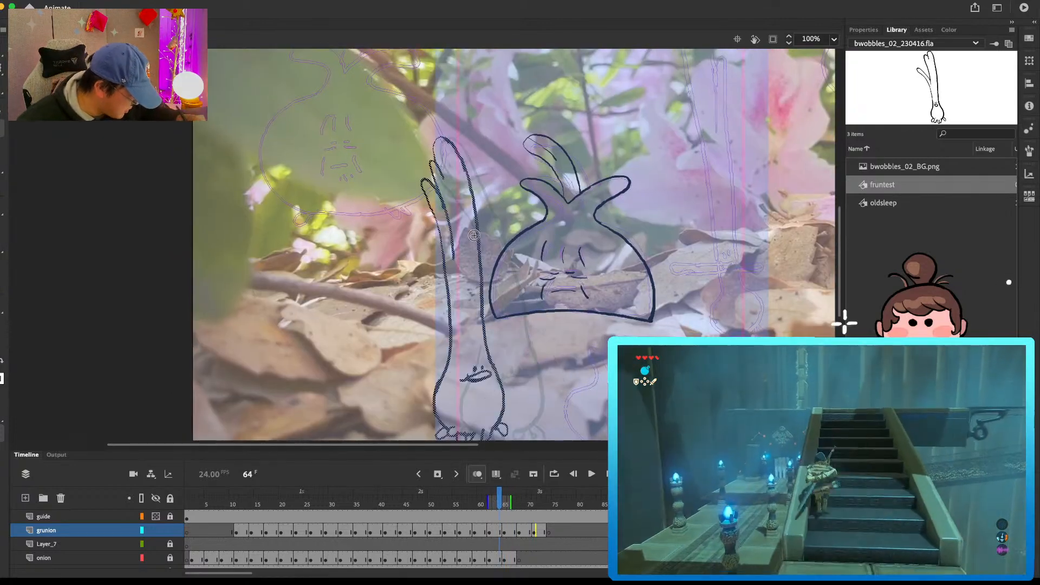
key(period)
mouse_move(427, 215)
mouse_down()
mouse_move(463, 239)
mouse_move(487, 286)
mouse_move(481, 353)
mouse_up()
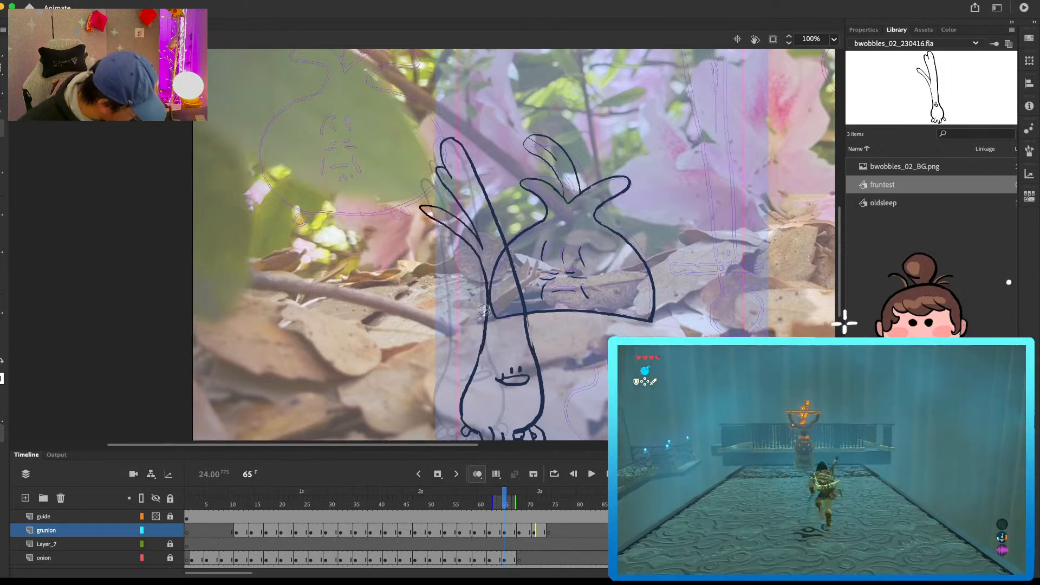
drag(486, 286, 472, 381)
Step: Erase and redraw the stem's right edge where it joins the bulb at frame 65
key(comma)
key(period)
key(e)
drag(531, 332, 529, 325)
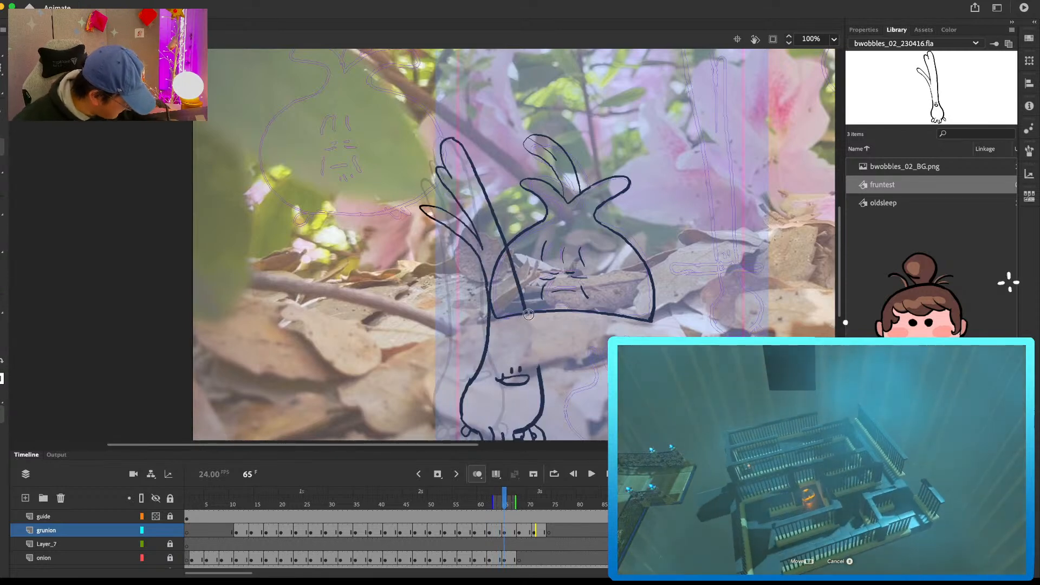
key(comma)
key(period)
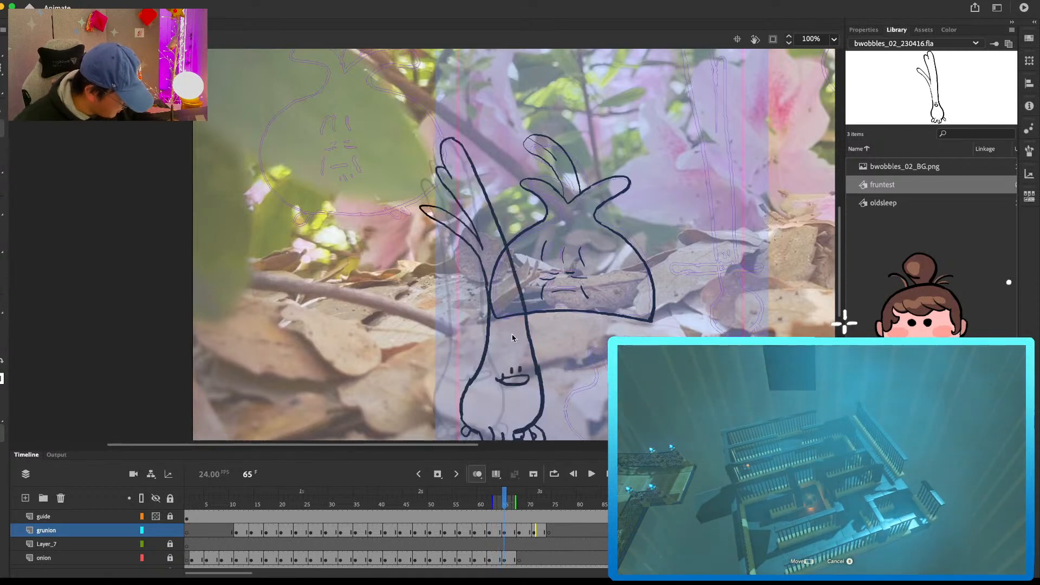
Step: Thicken the lower leaf's tip and trim the line where the stem's left edge meets the bulb at frame 65
drag(431, 214, 425, 210)
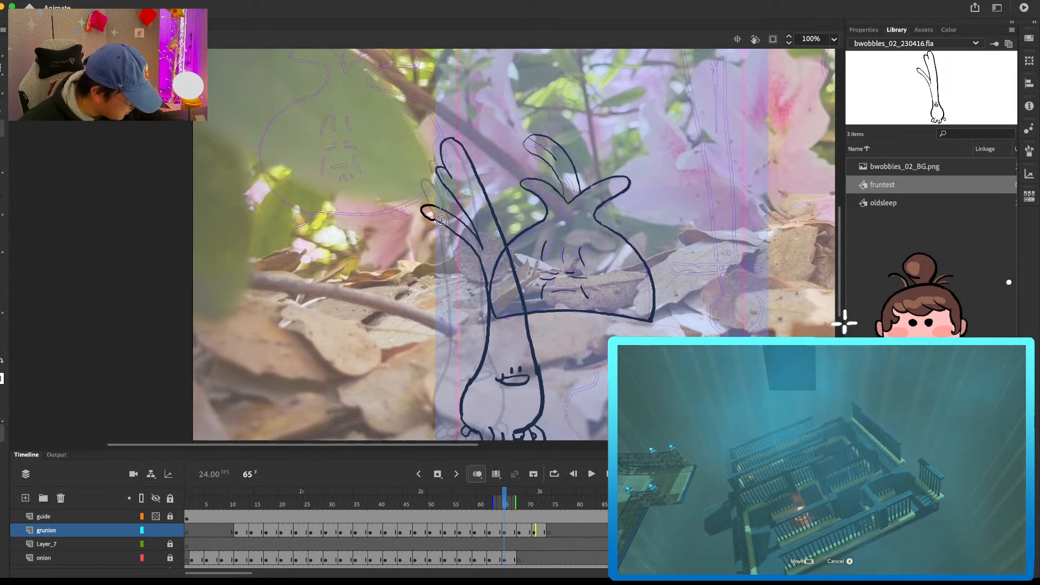
key(e)
mouse_move(479, 369)
mouse_down()
mouse_move(463, 397)
mouse_move(474, 379)
mouse_up()
key(b)
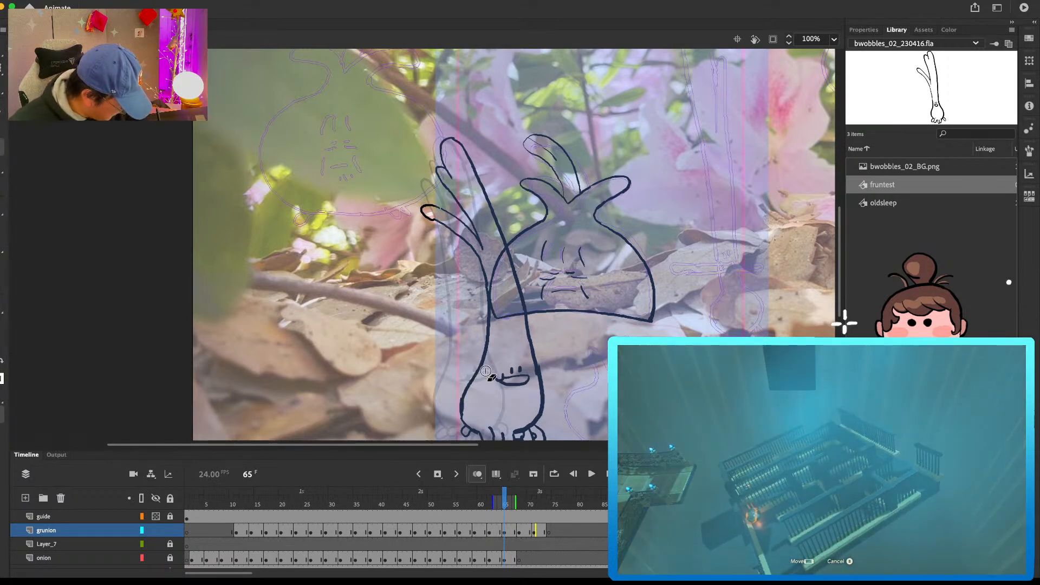
Step: Clean up both side edges of the bulb at frame 65 with the Eraser
drag(569, 373, 572, 344)
key(e)
drag(538, 331, 544, 369)
key(comma)
key(period)
key(e)
drag(465, 372, 466, 391)
key(b)
Step: Select the whole green onion drawing at frame 68 and move it to the right
key(period)
key(period)
key(period)
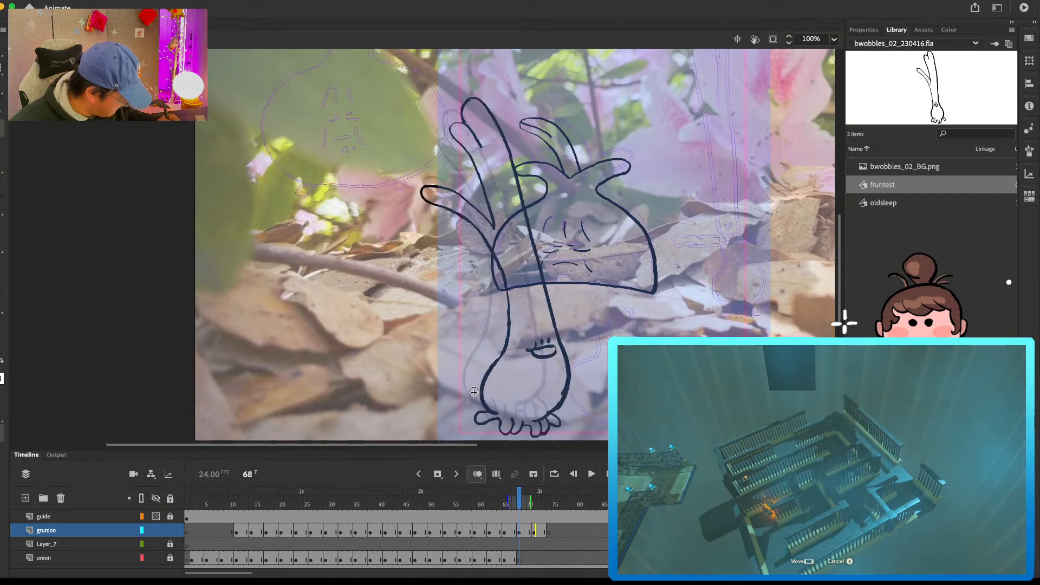
key(comma)
key(period)
key(super+a)
drag(569, 376, 610, 379)
Step: Start a new blank keyframe at frame 74 on the grunion layer and draw the bulb's sides and base
key(period)
key(period)
key(period)
mouse_move(695, 355)
mouse_down()
mouse_move(666, 302)
mouse_move(573, 398)
mouse_move(607, 409)
mouse_up()
click(549, 533)
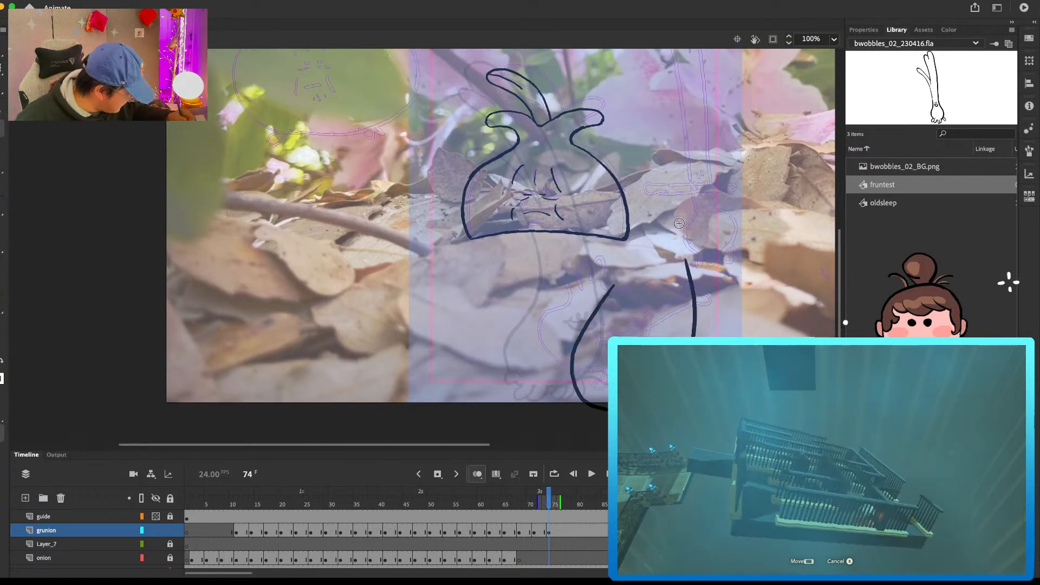
Step: Draw the stem's right edge sweeping up and back to the leaf tips at frame 74, undoing a stray stroke
scroll(694, 267, up, 3)
mouse_move(691, 320)
mouse_down()
mouse_move(670, 258)
mouse_move(603, 179)
mouse_move(549, 139)
mouse_move(503, 151)
mouse_move(554, 185)
mouse_move(528, 152)
mouse_move(502, 199)
mouse_move(577, 203)
mouse_up()
key(super+z)
key(comma)
key(period)
Step: Draw and rework the middle leaf below the stem's tip at frame 74, erasing stray marks
key(e)
mouse_move(514, 147)
mouse_down()
mouse_move(537, 155)
mouse_move(541, 187)
mouse_move(588, 234)
mouse_move(562, 195)
mouse_move(572, 197)
mouse_move(608, 267)
mouse_up()
key(e)
key(super+z)
key(e)
mouse_move(564, 207)
mouse_down()
mouse_move(599, 248)
mouse_move(590, 236)
mouse_up()
key(b)
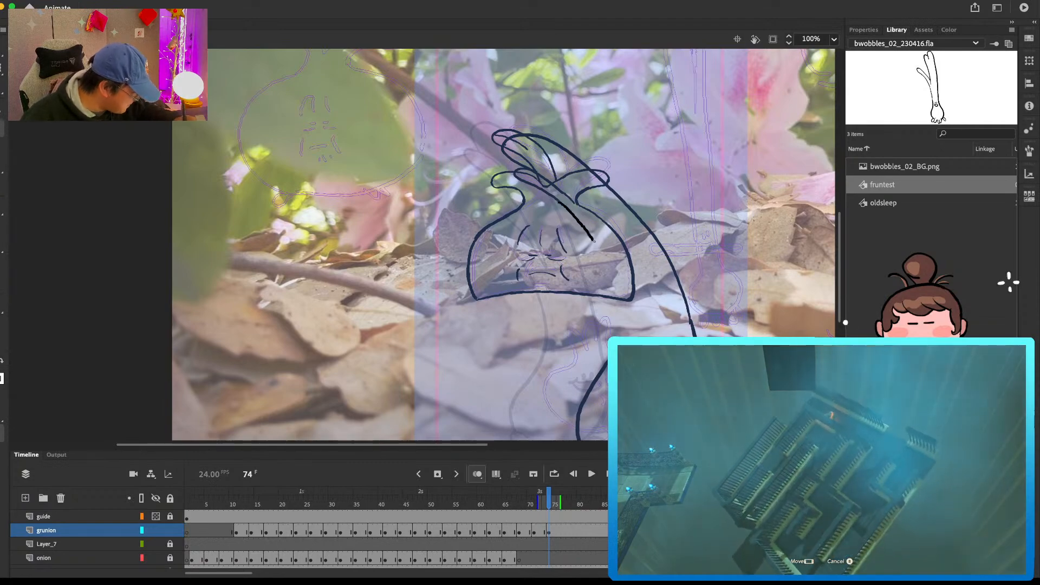
Step: Draw the lower leaf, the stem's left edge down to the bulb, and the eyes and smile at frame 74
mouse_move(512, 243)
mouse_down()
mouse_move(571, 267)
mouse_move(607, 297)
mouse_move(621, 329)
mouse_move(609, 356)
mouse_move(661, 257)
mouse_up()
key(comma)
key(period)
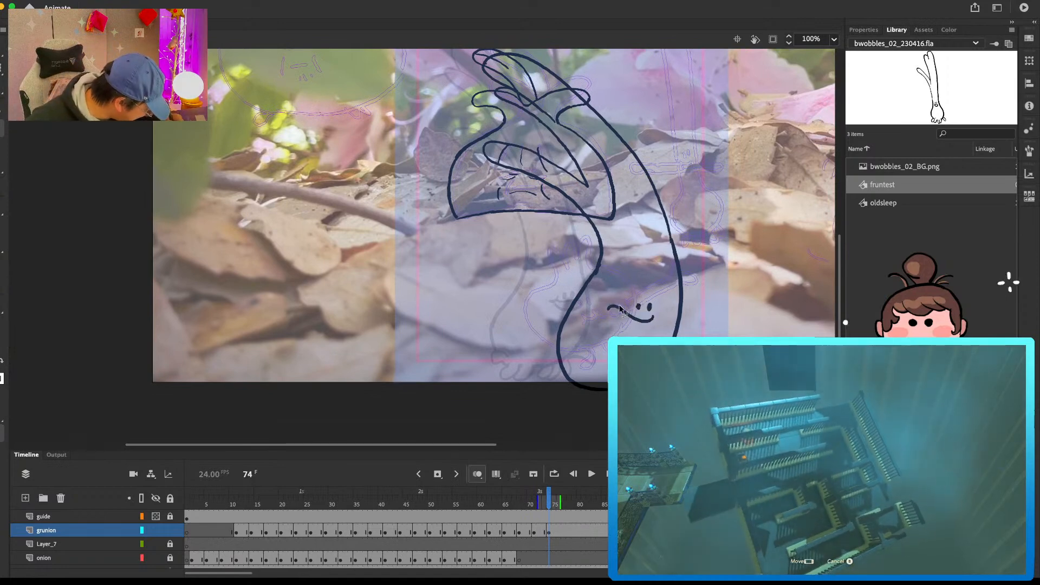
Step: Complete the open mouth and rework the bulb's right edge at frame 74
drag(611, 319, 608, 314)
drag(674, 335, 678, 327)
key(e)
drag(685, 294, 665, 362)
key(b)
drag(735, 243, 688, 347)
key(comma)
key(period)
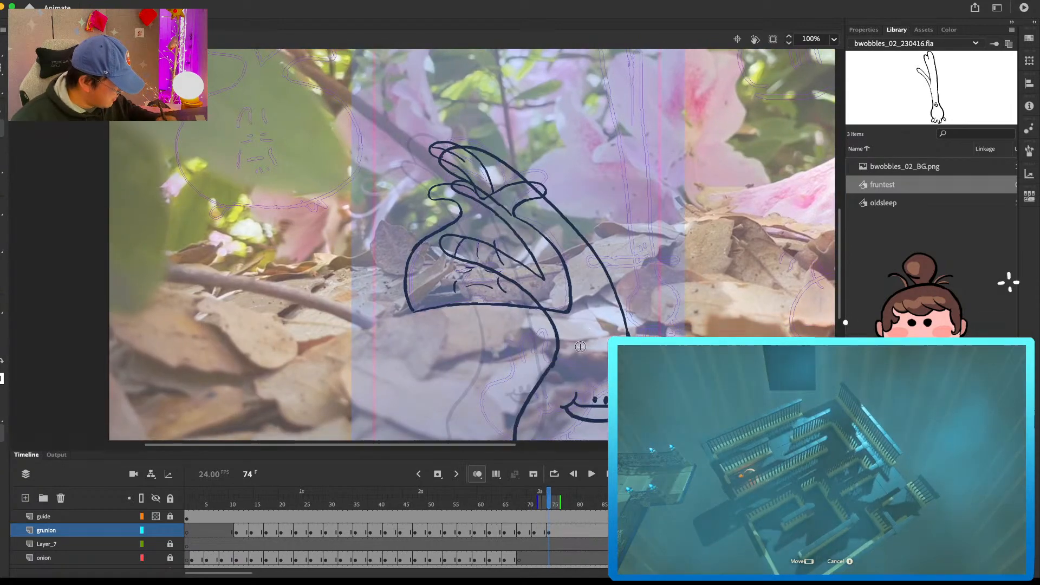
Step: Redraw the stem's tip and lower leaf higher up and rework the stem's left edge at frame 74
mouse_move(664, 290)
mouse_down()
mouse_move(573, 139)
mouse_move(681, 254)
mouse_up()
drag(582, 245, 587, 223)
key(e)
drag(555, 327, 553, 345)
key(b)
drag(550, 292, 555, 310)
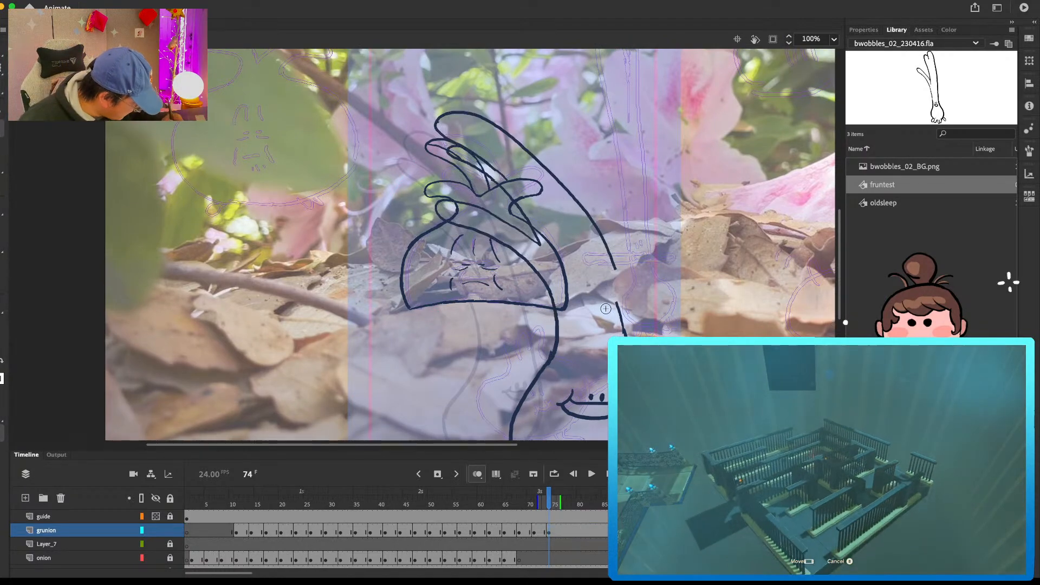
Step: Close the gap in the stem's right edge and add a root toe at the bulb's lower left at frame 74
drag(625, 329, 631, 367)
mouse_move(583, 344)
mouse_down()
mouse_move(586, 305)
mouse_move(635, 271)
mouse_up()
key(e)
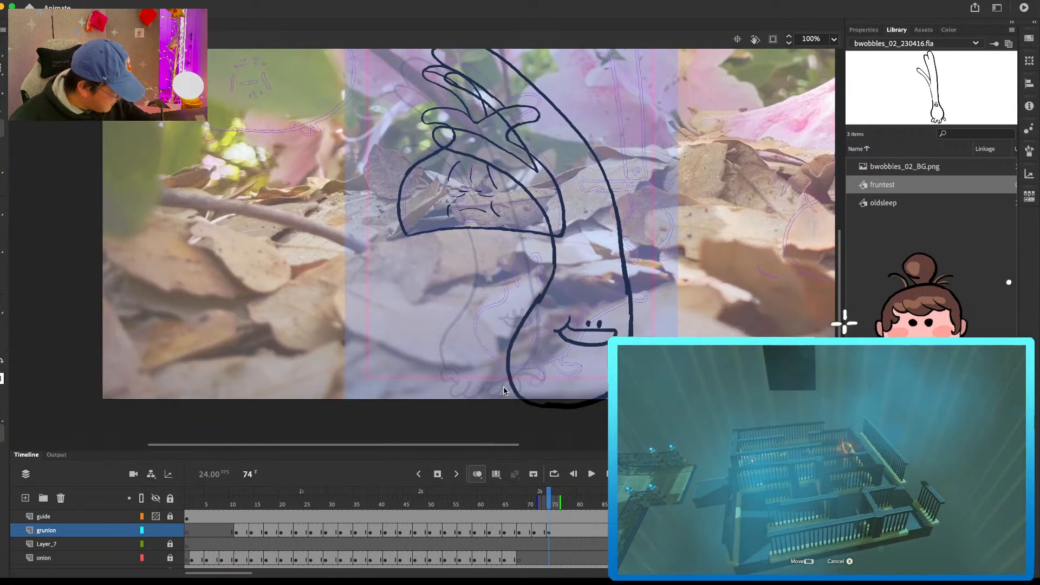
Step: Add a blank keyframe at frame 77 on the grunion layer for the next green onion drawing
click(566, 525)
key(Delete)
mouse_move(676, 195)
mouse_down()
mouse_move(622, 225)
mouse_move(636, 277)
mouse_move(621, 210)
mouse_up()
scroll(554, 180, up, 3)
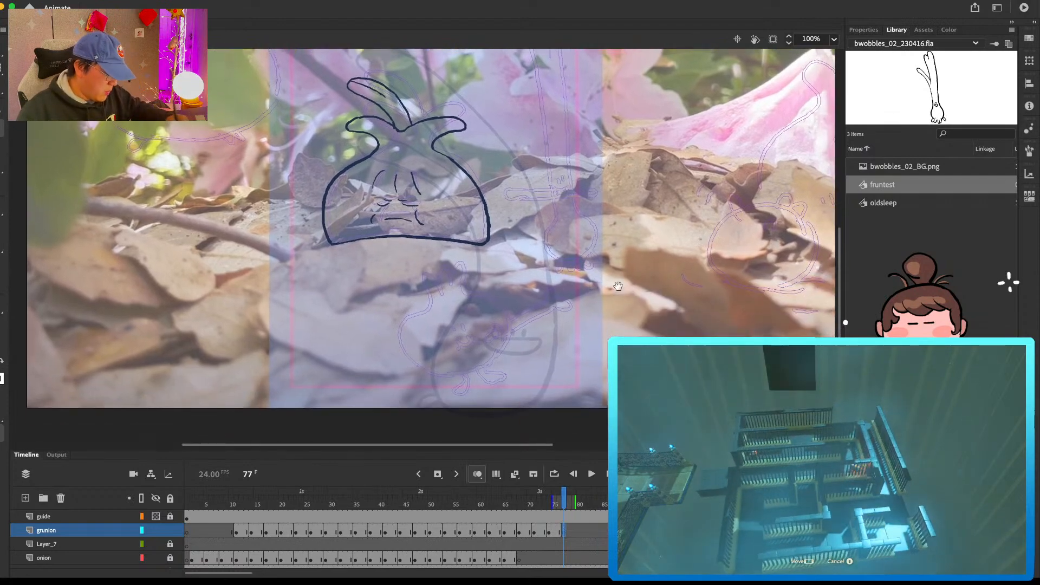
Step: Draw the green onion's swept-back leaves and both curving stem edges at frame 77, undoing the first stroke
drag(510, 99, 533, 186)
key(super+z)
mouse_move(611, 218)
mouse_down()
mouse_move(582, 172)
mouse_move(539, 193)
mouse_move(558, 219)
mouse_up()
drag(476, 153, 564, 256)
mouse_move(453, 245)
mouse_down()
mouse_move(566, 325)
mouse_move(557, 223)
mouse_up()
drag(546, 298, 514, 362)
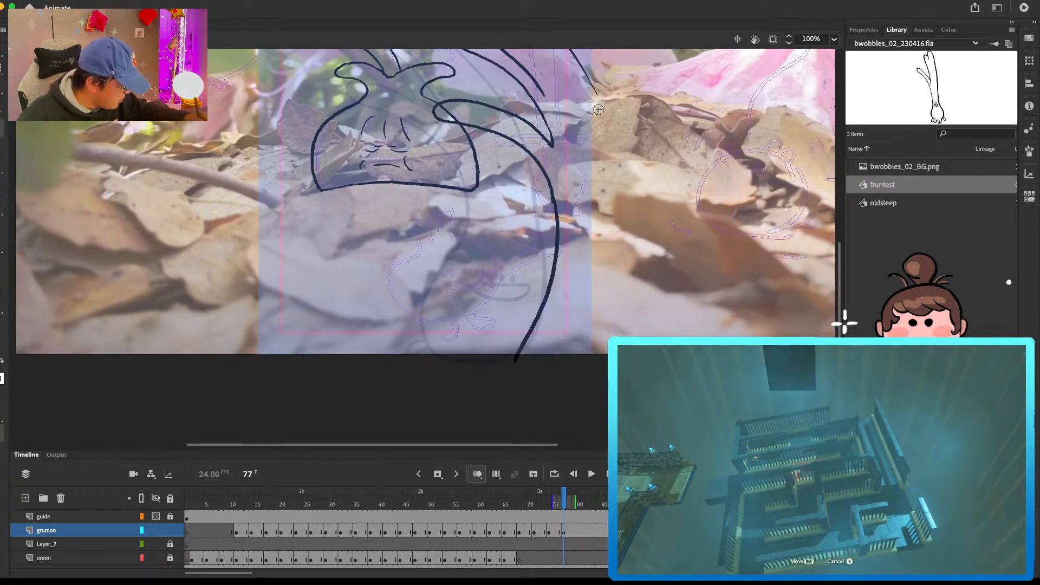
drag(595, 85, 665, 308)
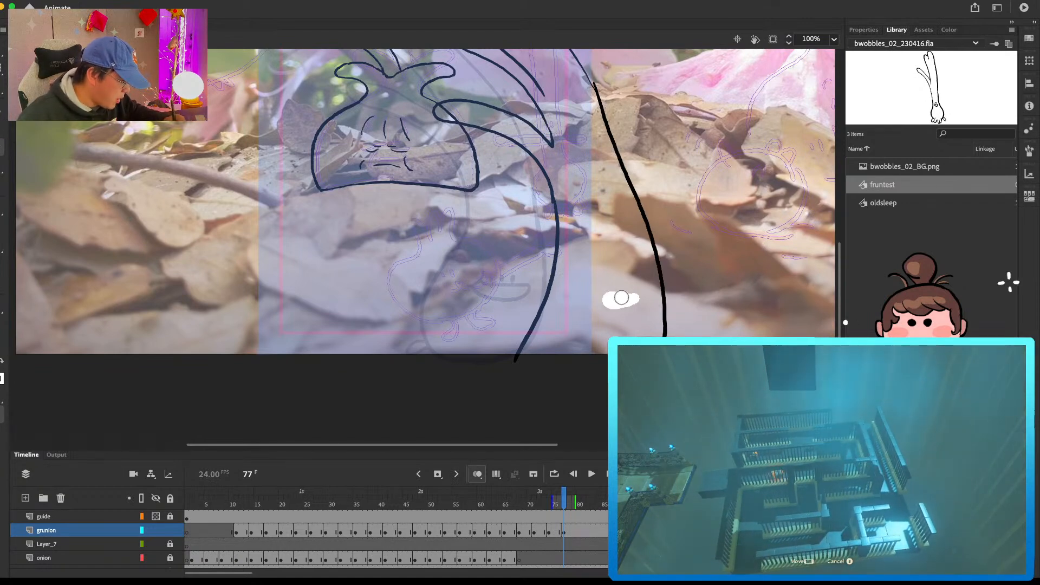
Step: Draw the two eyes and the wide open mouth on the bulb at frame 77
click(619, 301)
click(633, 303)
mouse_move(592, 304)
mouse_down()
mouse_move(649, 315)
mouse_move(592, 320)
mouse_up()
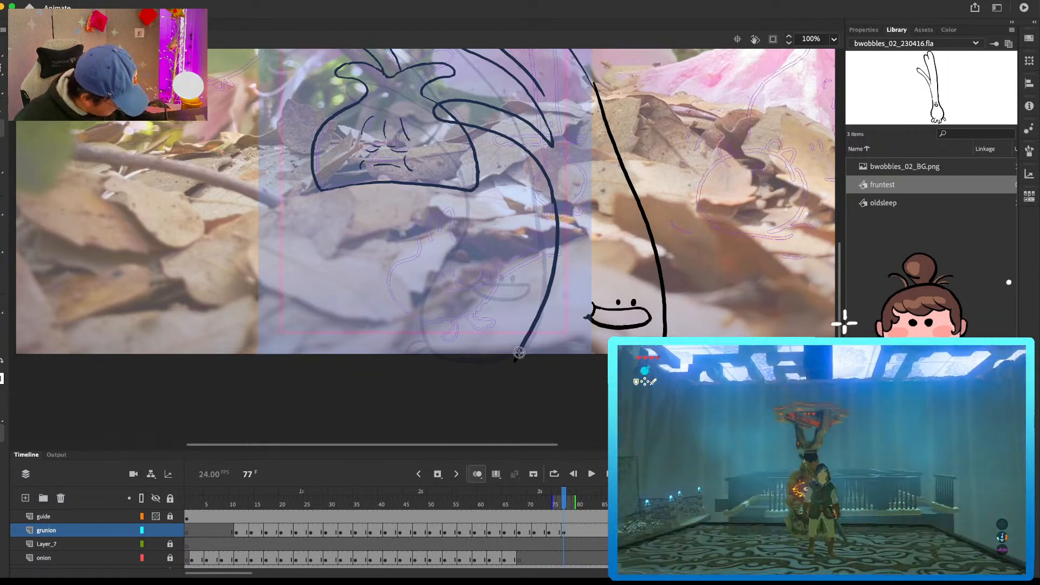
scroll(519, 352, up, 5)
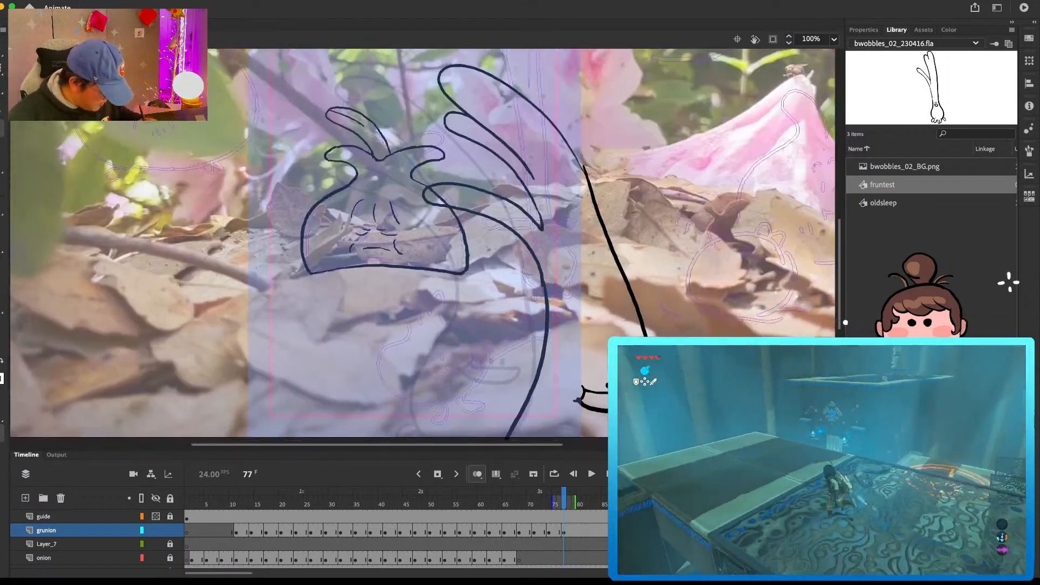
Step: Add a blank keyframe at frame 80 on the grunion layer and play the animation through from frame 1
click(580, 528)
drag(692, 274, 608, 223)
key(super+minus)
drag(326, 504, 311, 509)
key(Return)
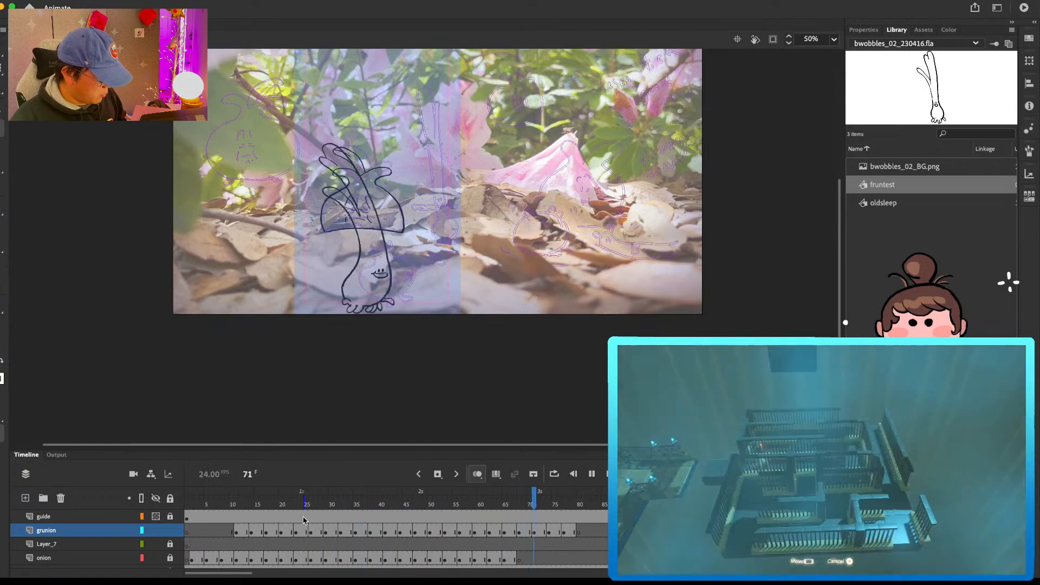
drag(292, 505, 141, 494)
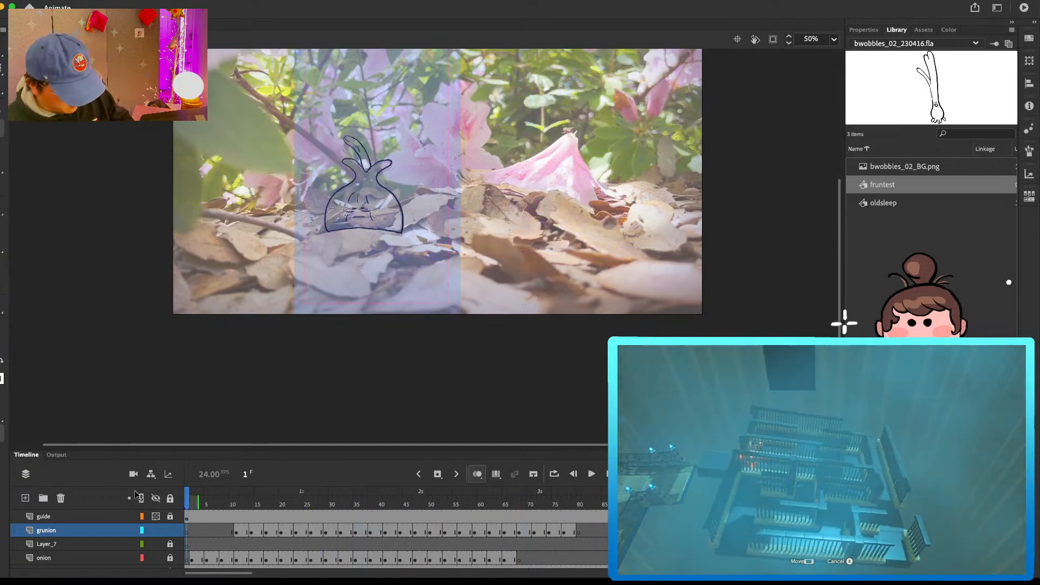
key(Return)
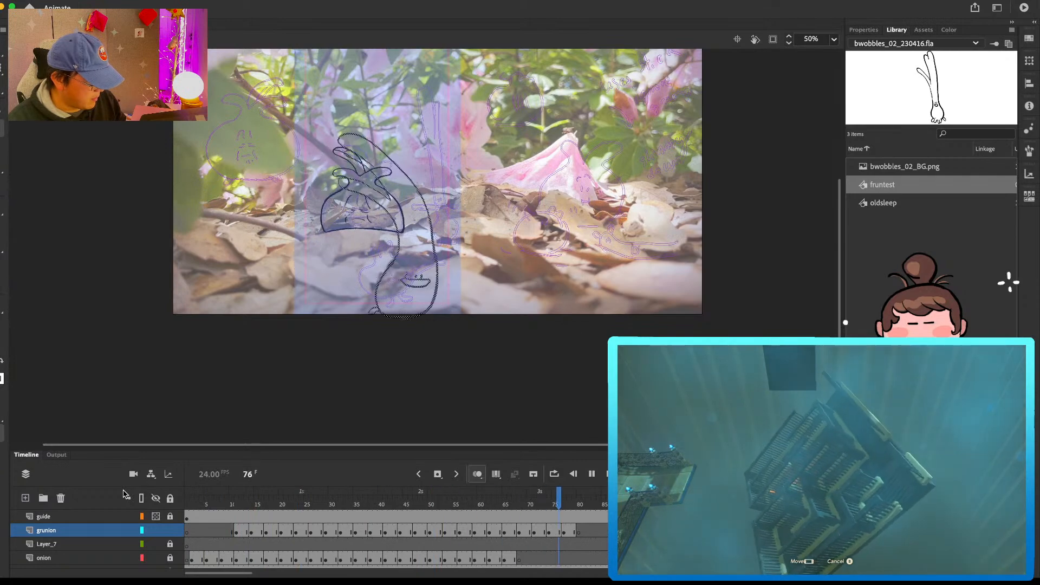
Step: Draw the green onion's swept-back leaves and both curving stem edges at frame 80, redoing the first stroke
click(580, 533)
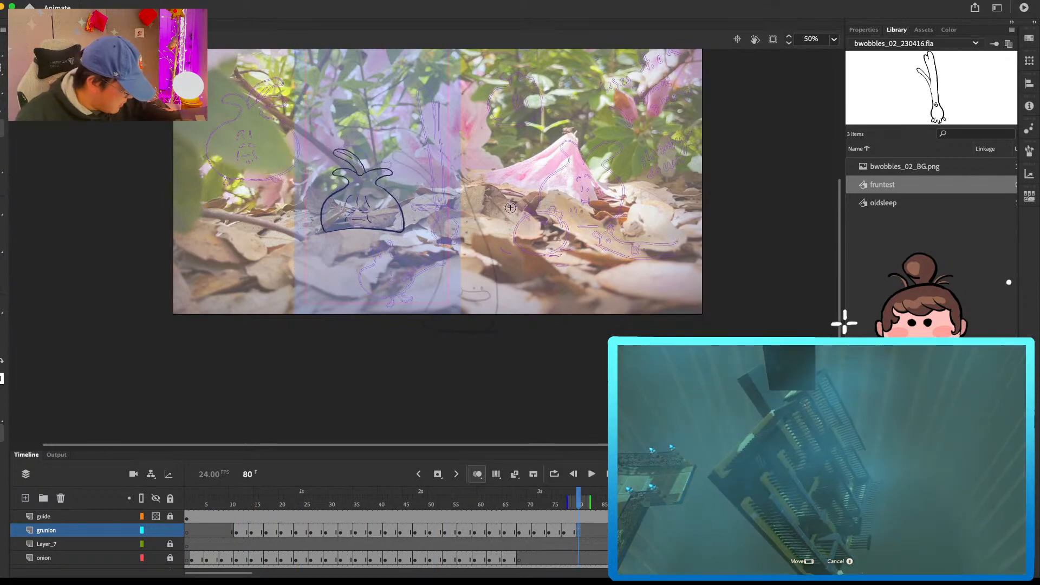
key(super+equal)
key(super+minus)
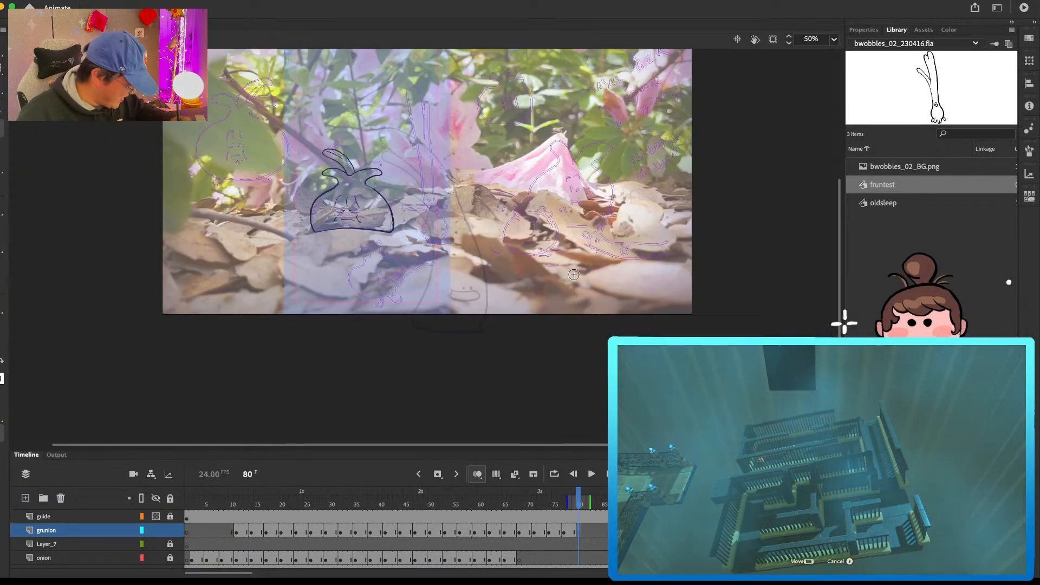
drag(572, 314, 512, 143)
key(super+z)
mouse_move(574, 317)
mouse_down()
mouse_move(542, 163)
mouse_move(480, 145)
mouse_move(533, 247)
mouse_up()
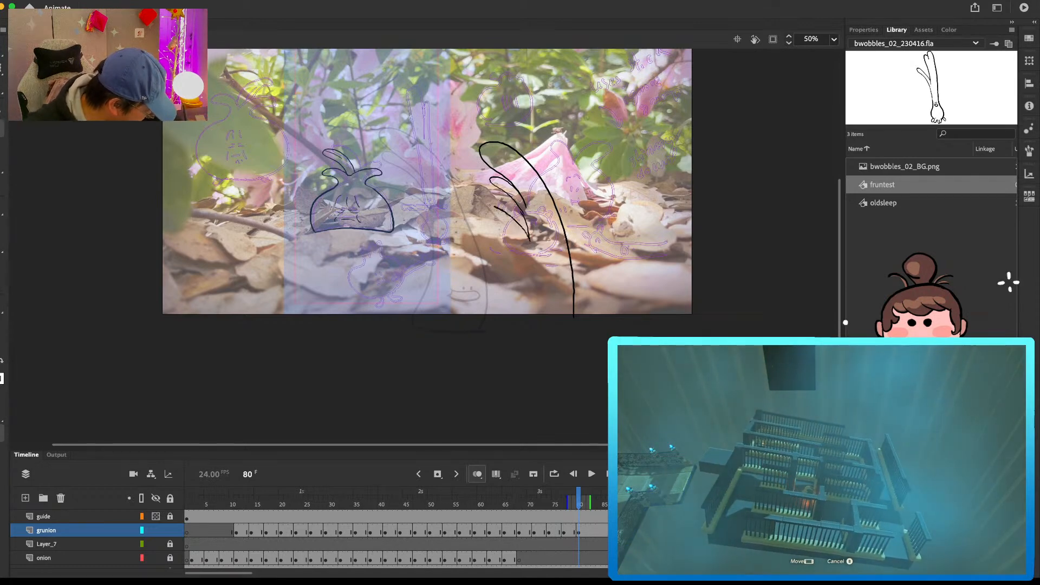
drag(515, 324, 509, 339)
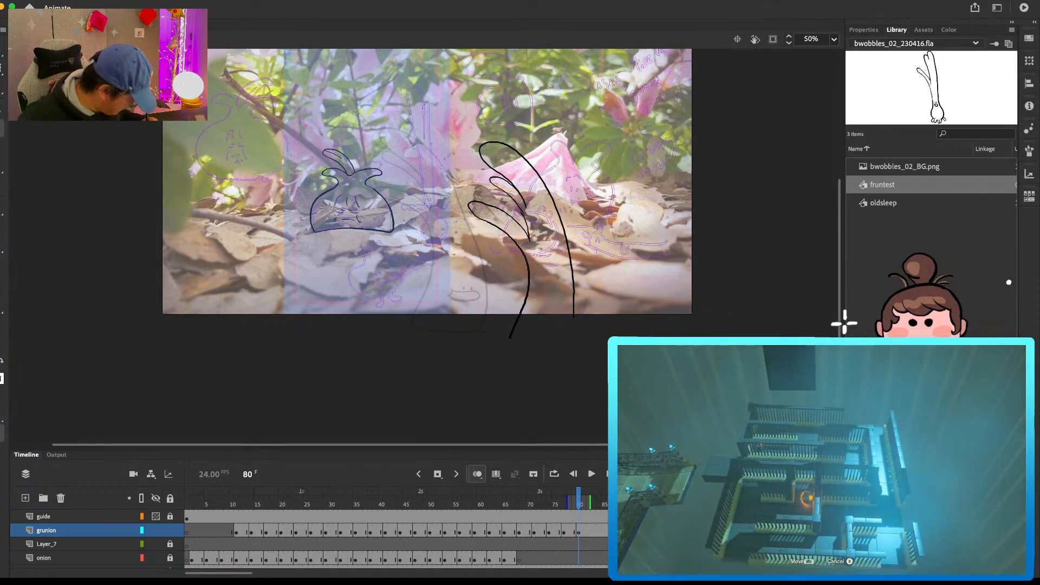
Step: Add a blank keyframe at frame 84 on the grunion layer and draw the green onion's leaves and stem further right, undoing the first stroke
click(602, 532)
key(F7)
mouse_move(680, 328)
mouse_down()
mouse_move(671, 271)
mouse_move(614, 221)
mouse_up()
key(super+z)
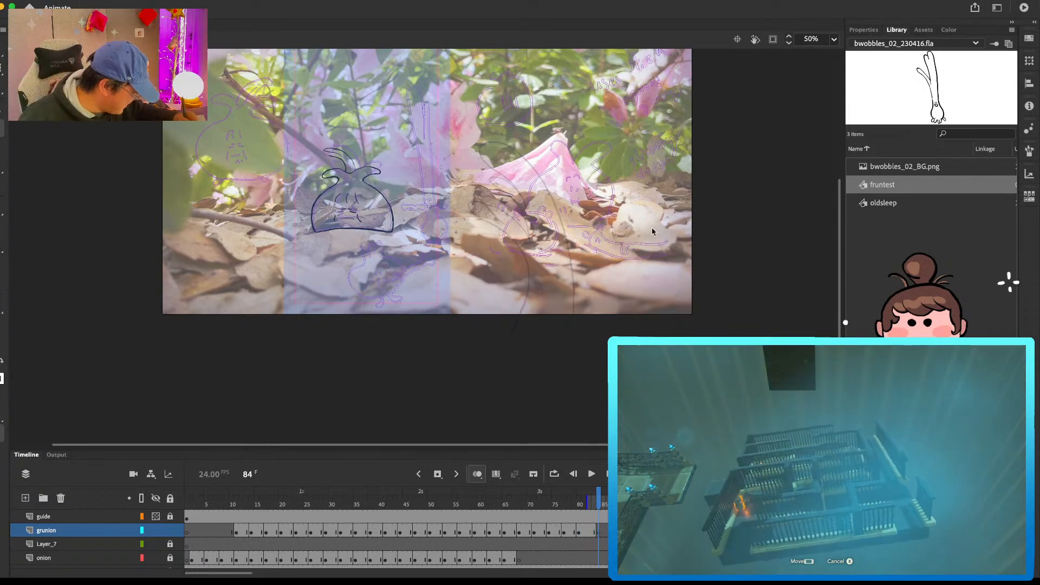
mouse_move(588, 211)
mouse_down()
mouse_move(625, 247)
mouse_move(633, 280)
mouse_move(599, 269)
mouse_move(635, 328)
mouse_up()
Step: Add an empty keyframe at frame 87 and draw the green onion's leaf tip trailing off the right edge of the stage
key(period)
key(period)
key(period)
key(F6)
key(Delete)
drag(664, 238, 703, 273)
key(period)
key(period)
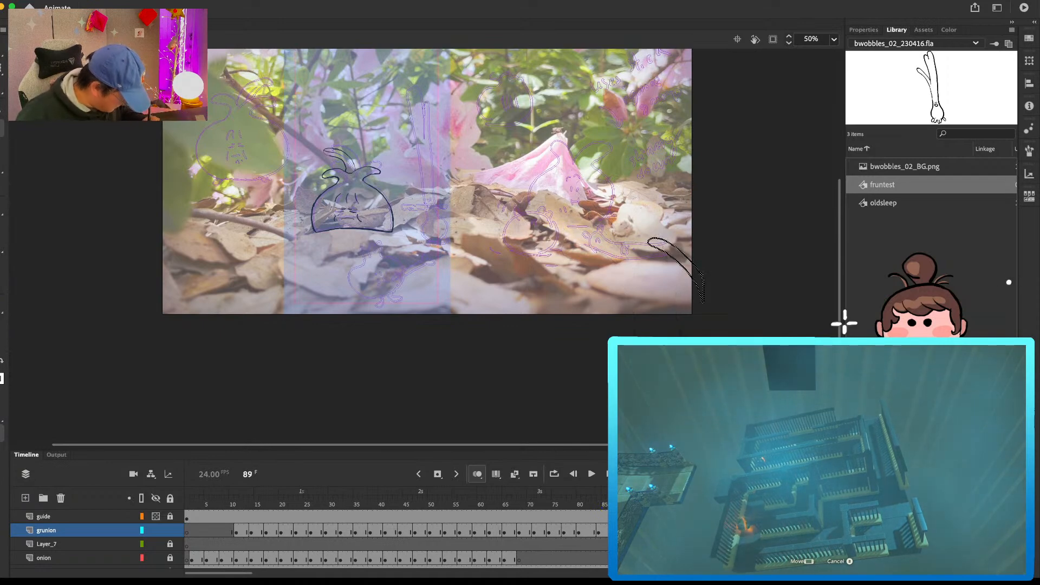
Step: Flip between the last grunion drawings around frames 83 to 89 to check how the green onion exits the stage
key(comma)
key(comma)
key(comma)
key(comma)
key(period)
key(period)
key(period)
key(period)
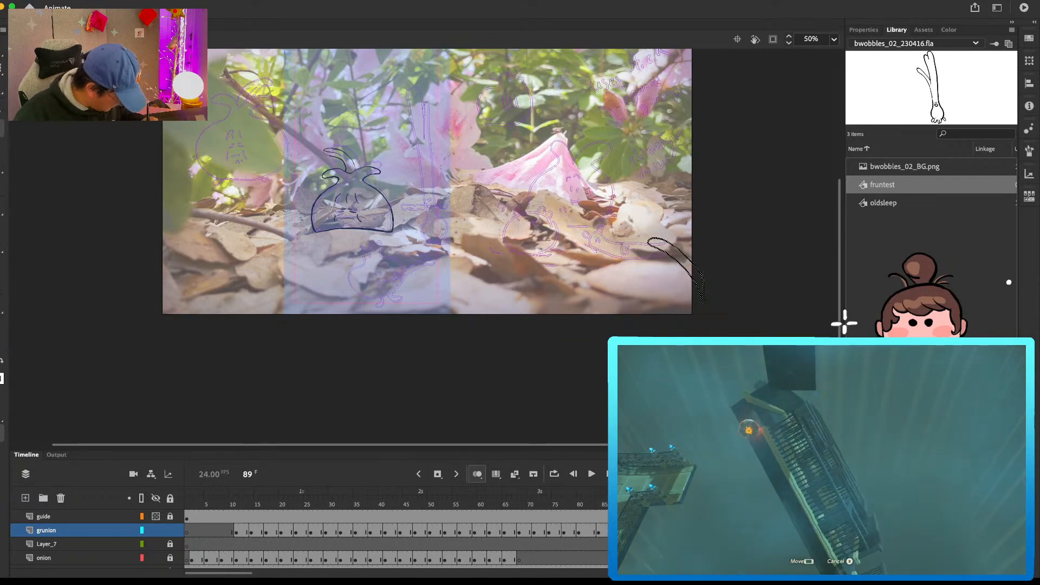
click(594, 533)
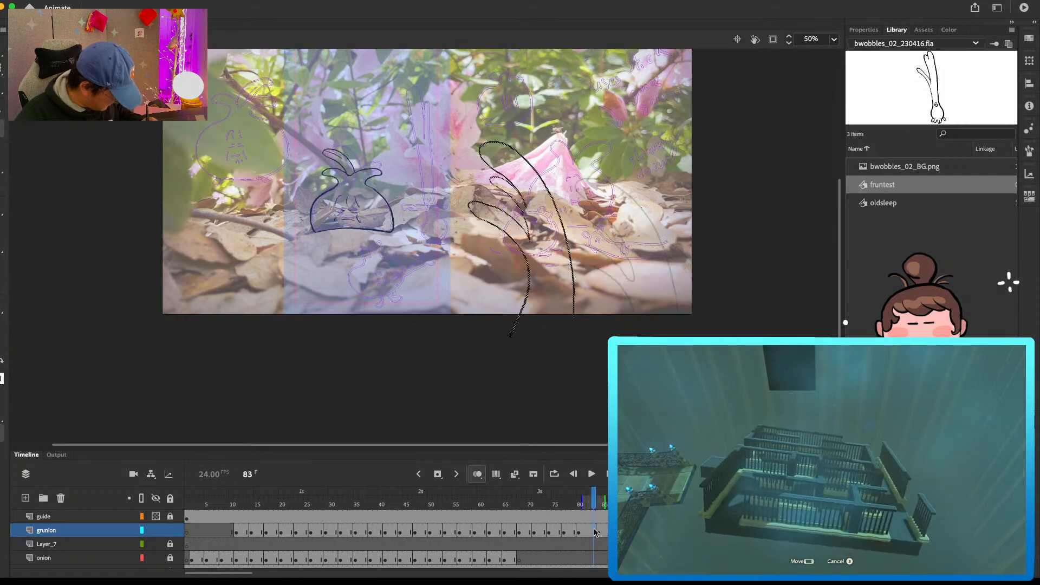
Step: Insert hold frames at the start of the onion and grunion layers to delay both characters' motion by about 26 frames
drag(593, 499, 194, 544)
click(187, 559)
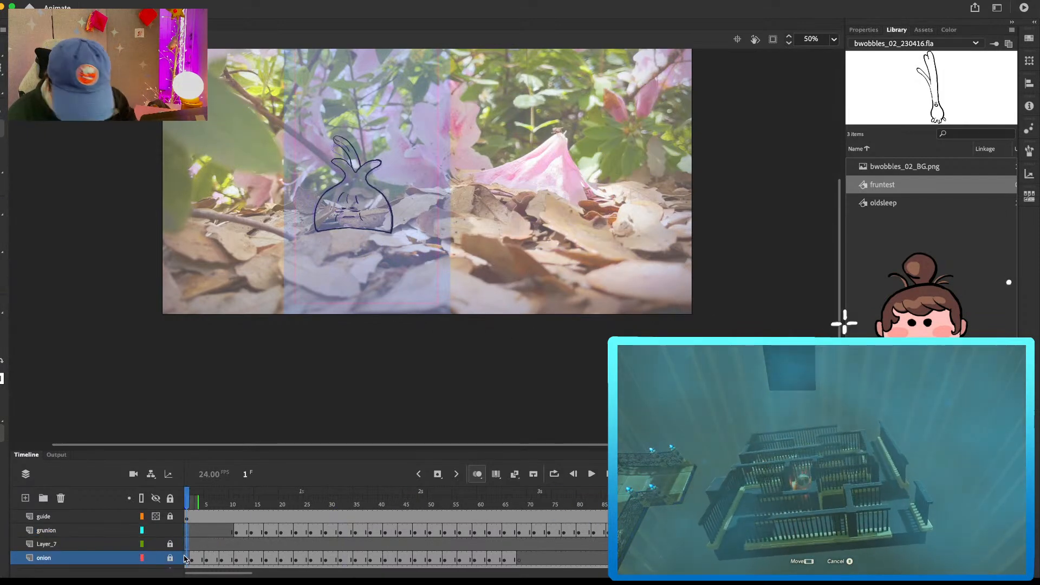
key(F5)
key(F5)
key(F5)
key(F5)
key(F5)
key(F5)
key(F5)
key(F5)
key(F5)
key(F5)
key(F5)
drag(202, 533, 221, 561)
key(F5)
key(F5)
key(F5)
drag(221, 501, 106, 505)
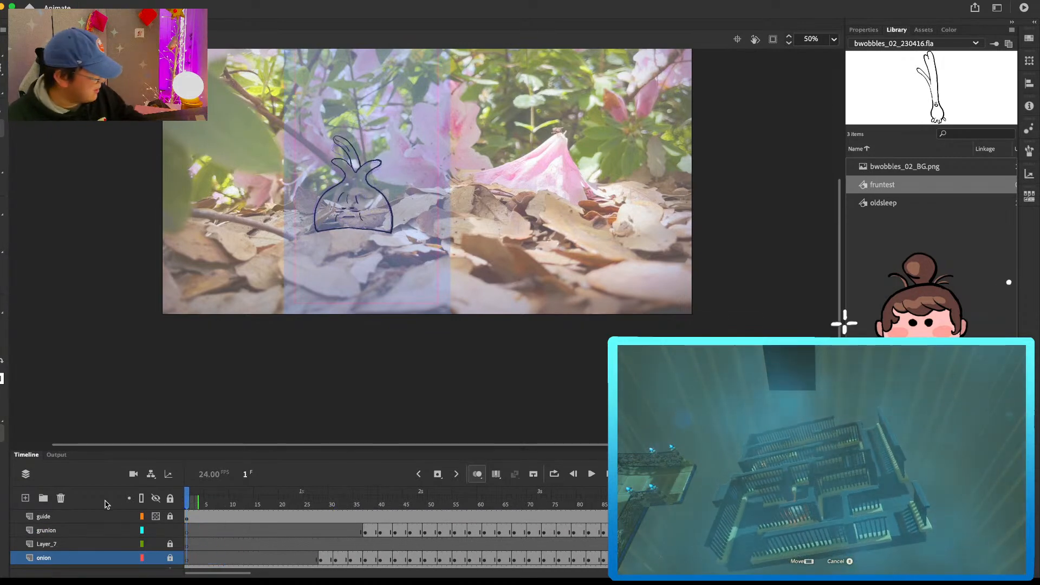
Step: Hide the guide layer and review the scene against the background without the overlay
click(156, 517)
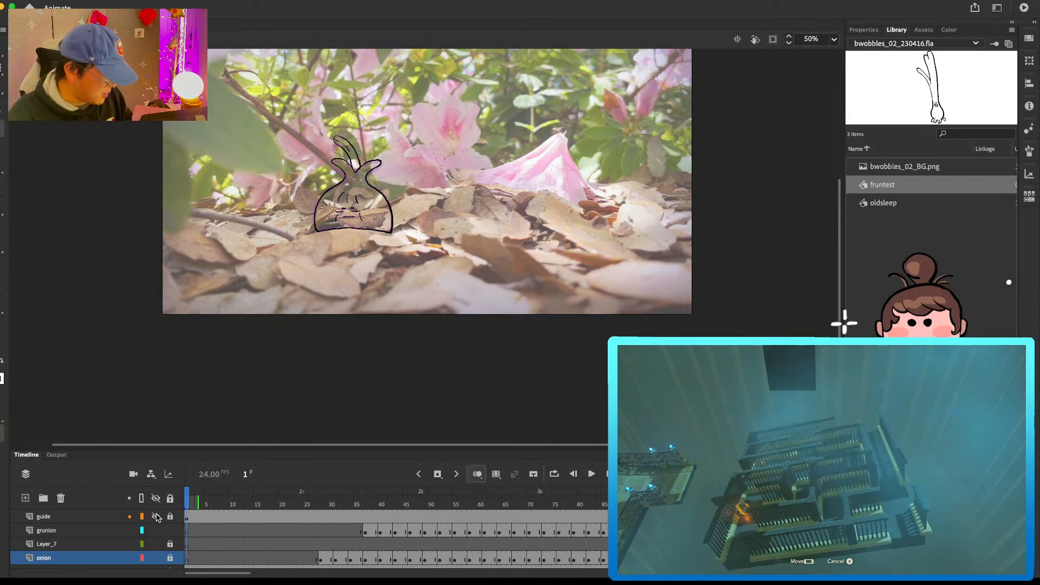
scroll(428, 182, down, 4)
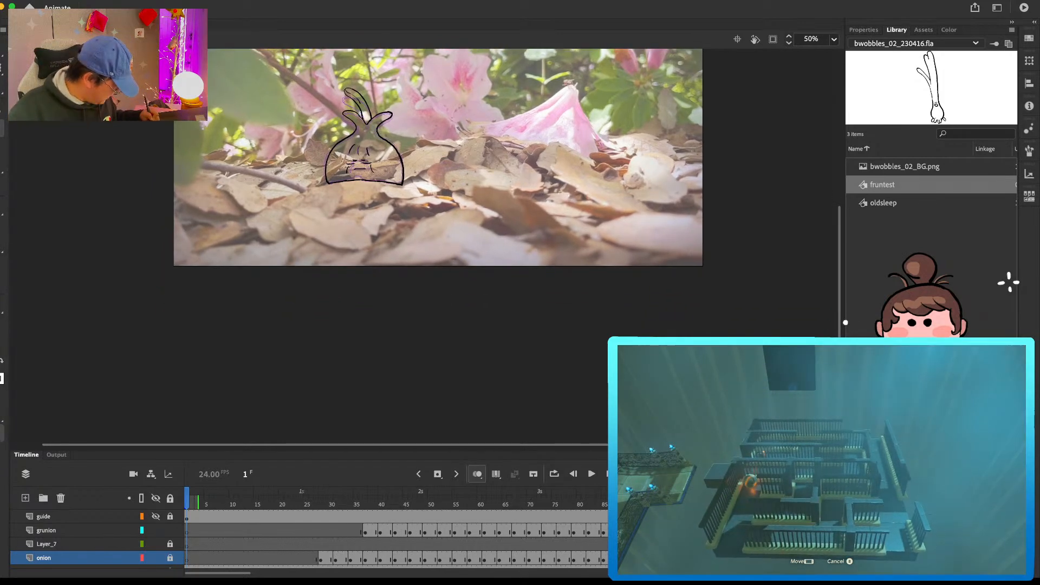
scroll(98, 536, down, 3)
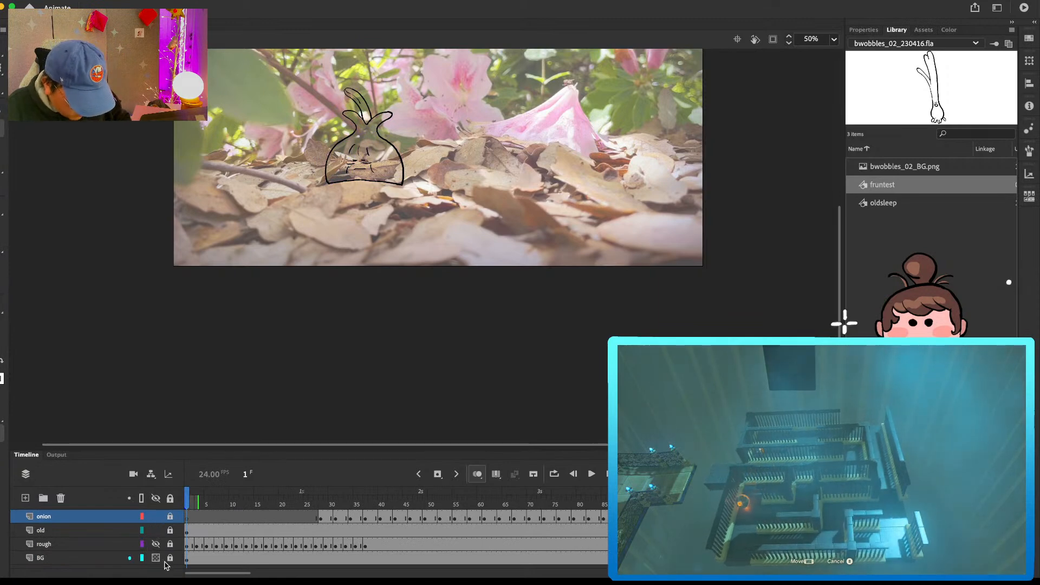
click(86, 544)
scroll(505, 191, up, 4)
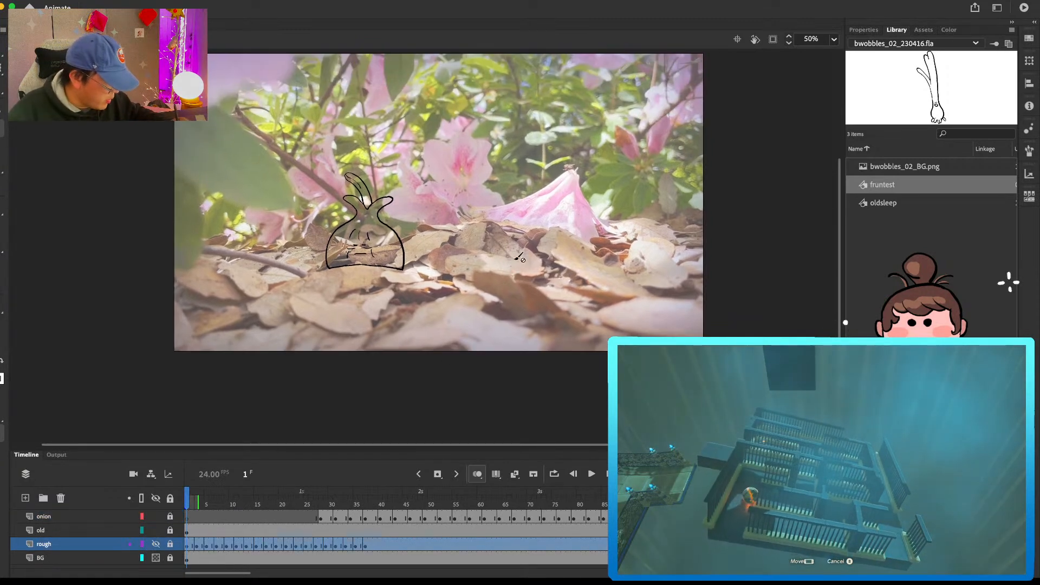
scroll(606, 198, right, 3)
scroll(606, 198, up, 2)
scroll(606, 198, up, 3)
scroll(606, 198, right, 1)
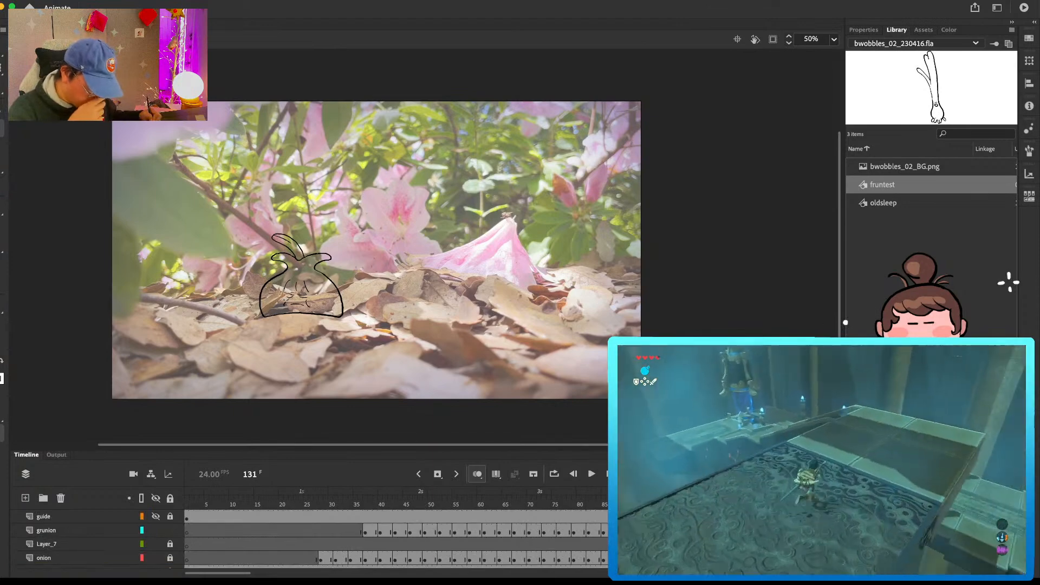
scroll(97, 536, up, 3)
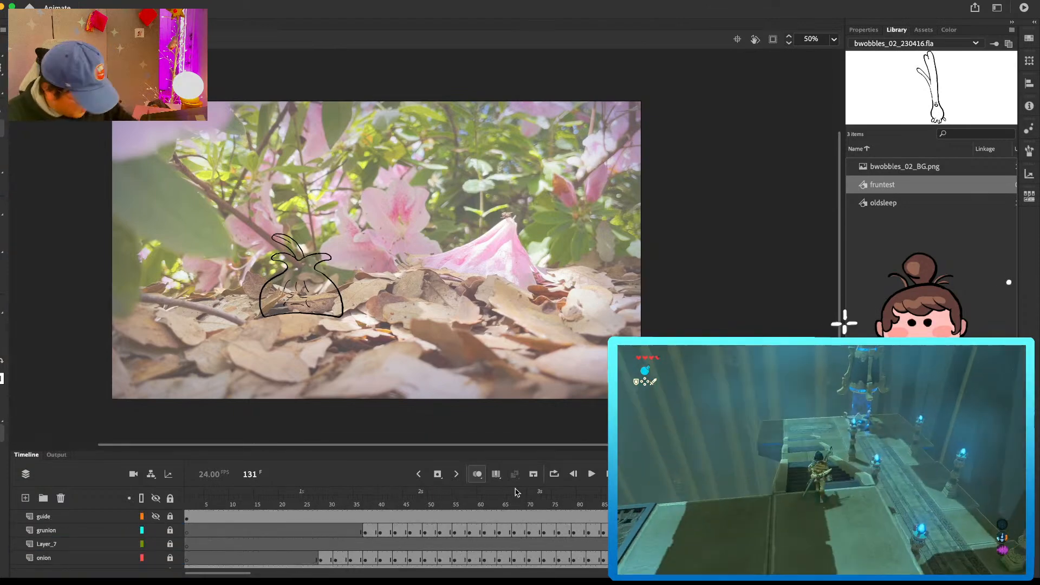
scroll(69, 542, down, 3)
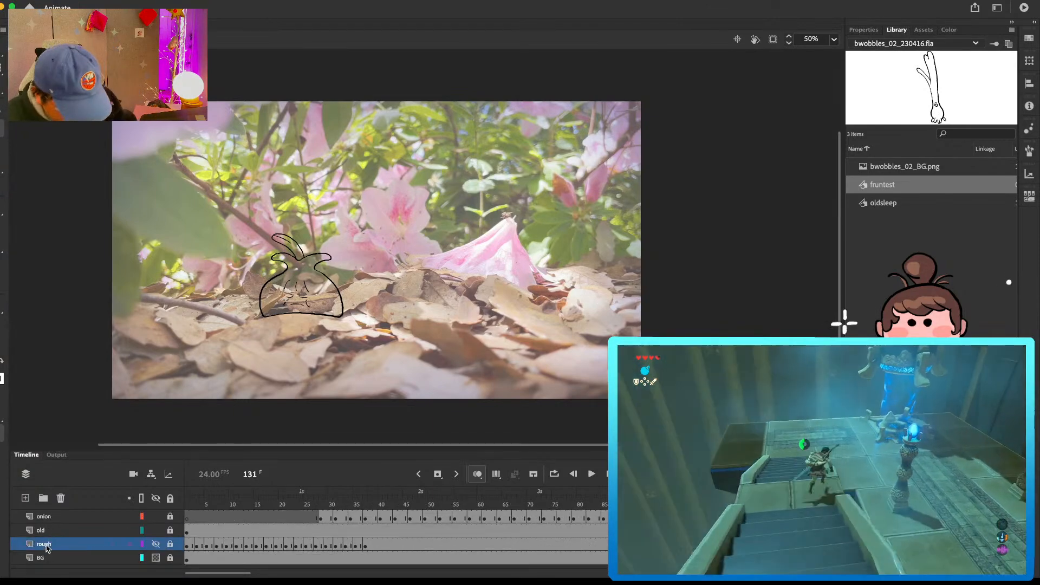
click(69, 558)
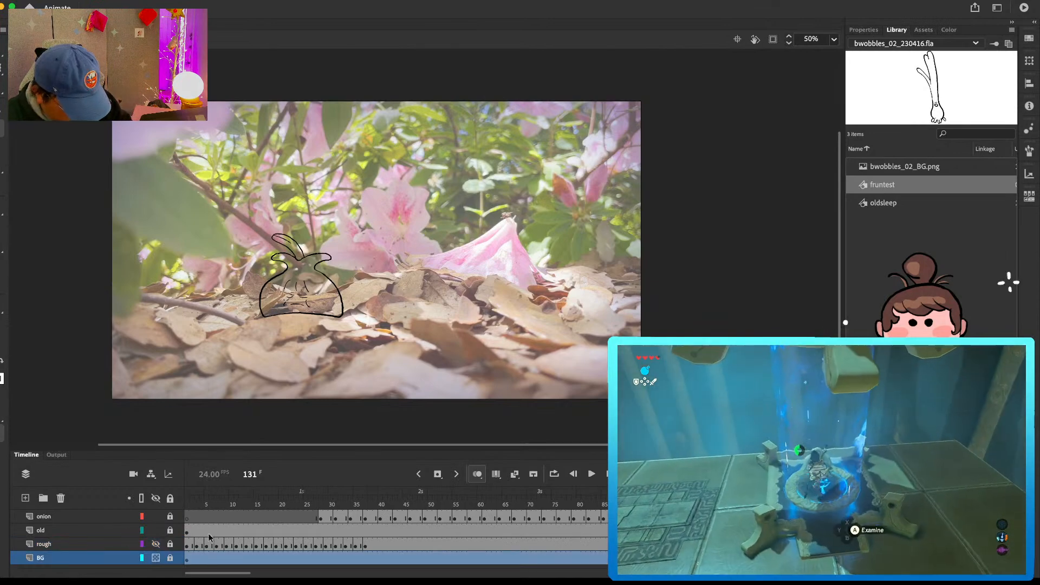
click(159, 558)
click(159, 558)
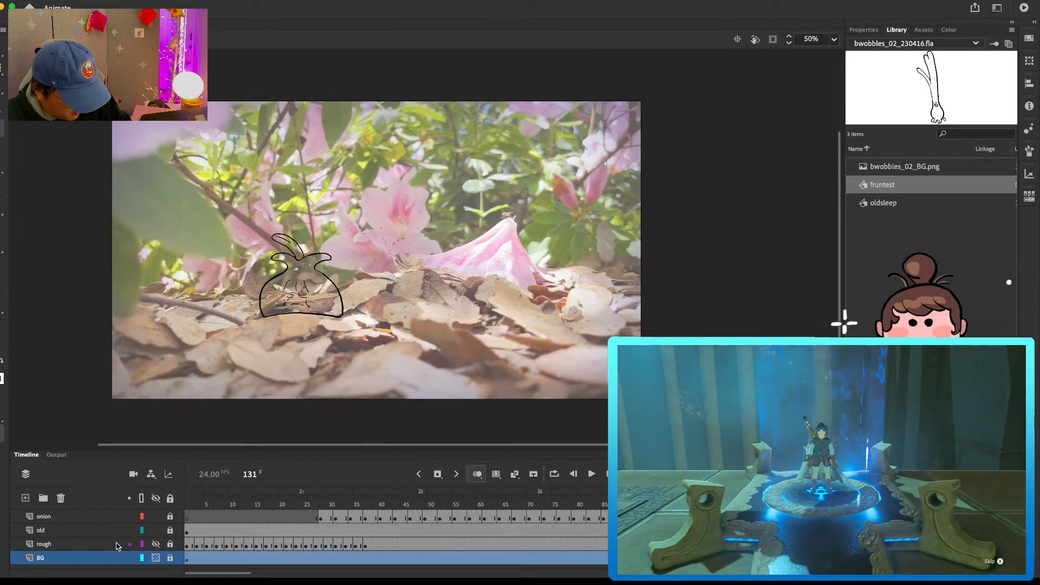
right_click(109, 556)
click(156, 566)
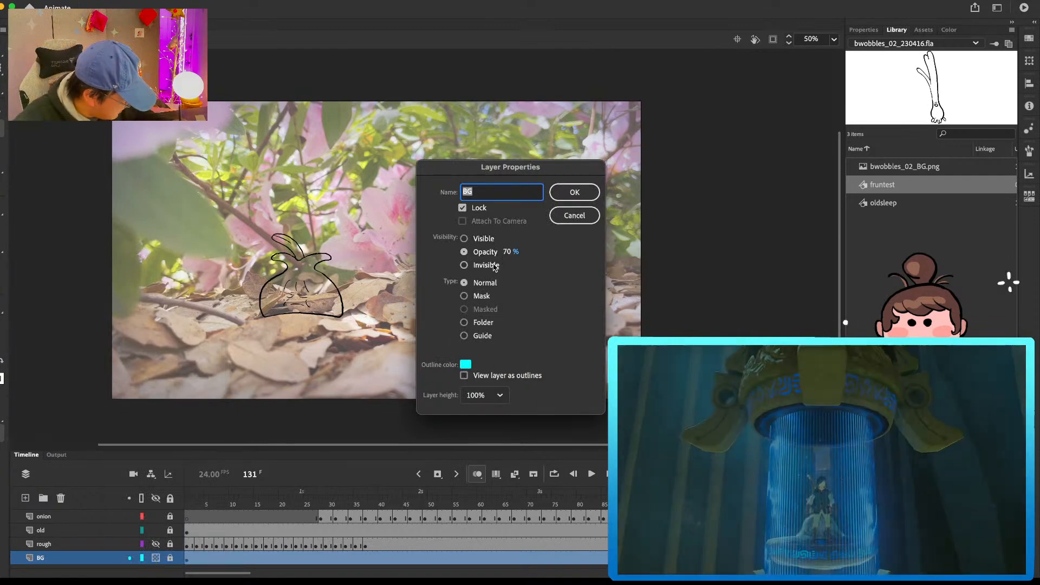
click(567, 219)
Step: Hide the BG layer and play the line animation from frame 1 on a plain white stage
click(152, 559)
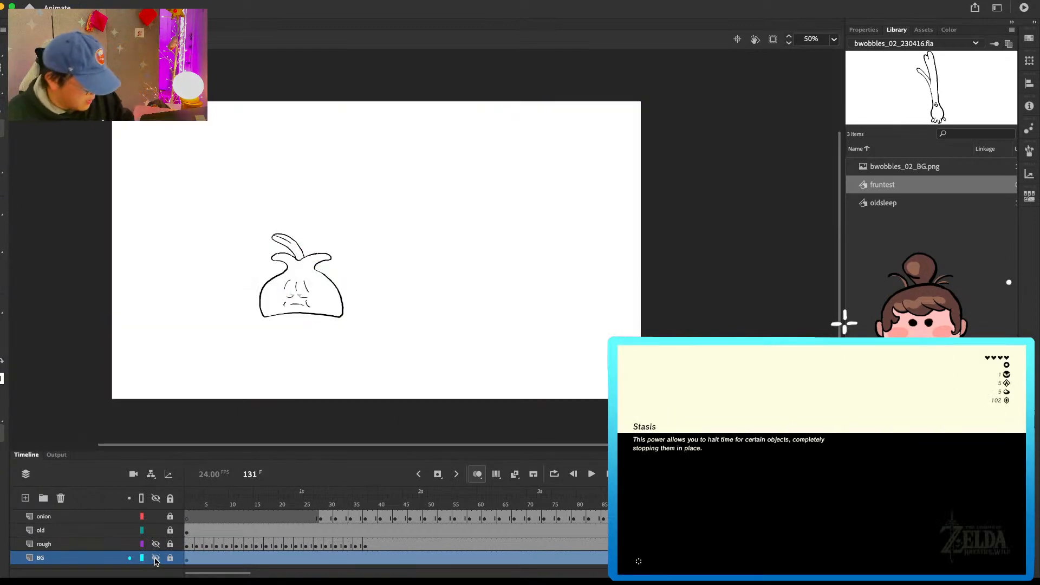
drag(206, 505, 121, 508)
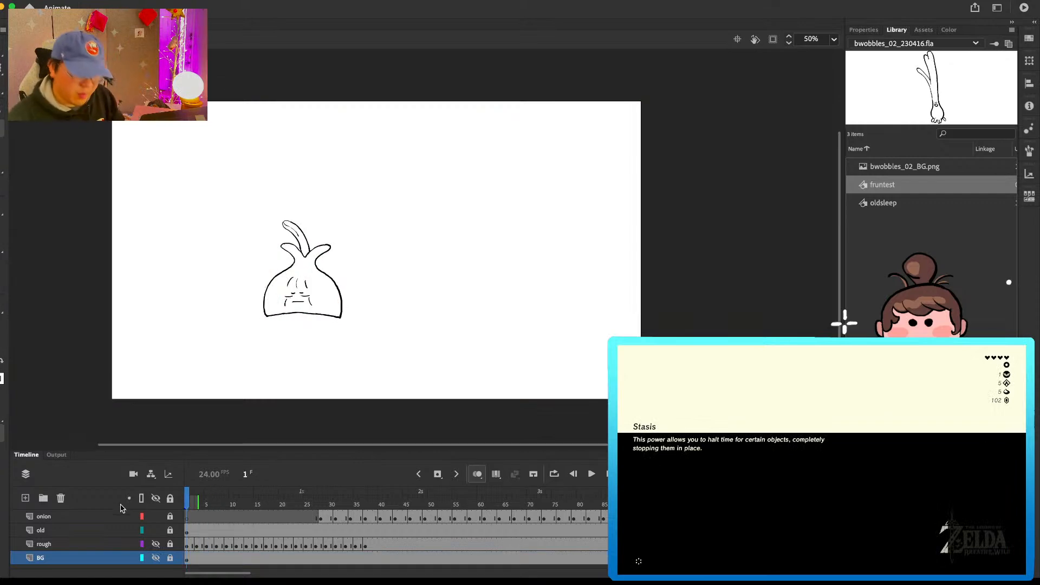
key(Return)
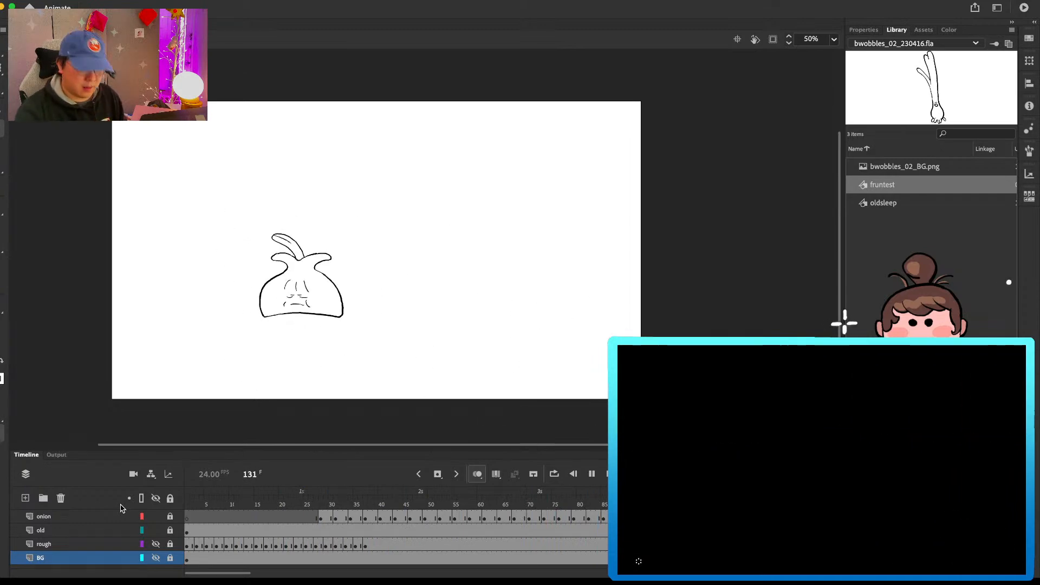
key(Return)
key(Return)
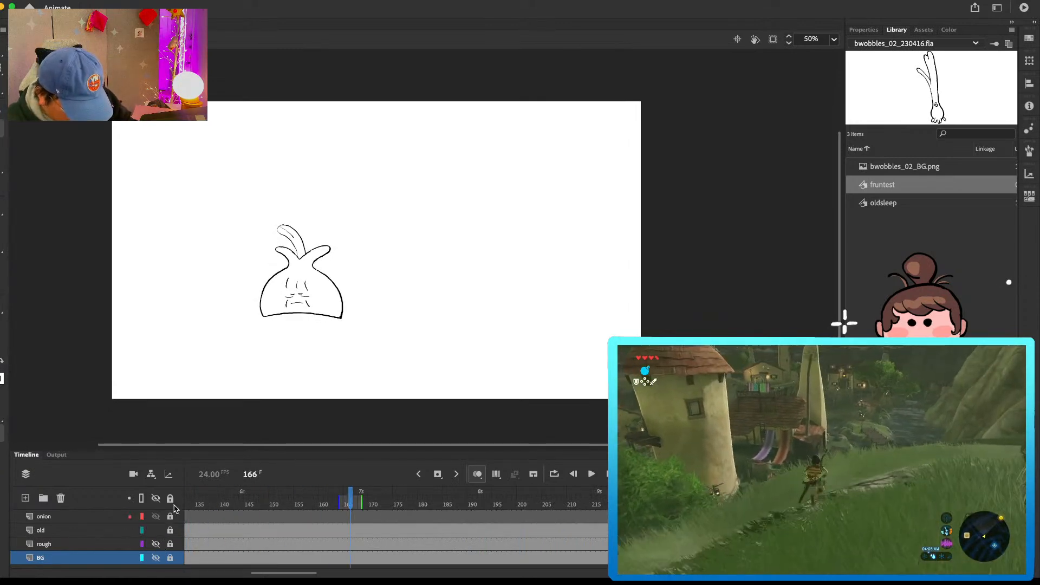
Step: Unlock the old layer, open its onion symbol for editing, and play the symbol's timeline from frame 1
click(195, 531)
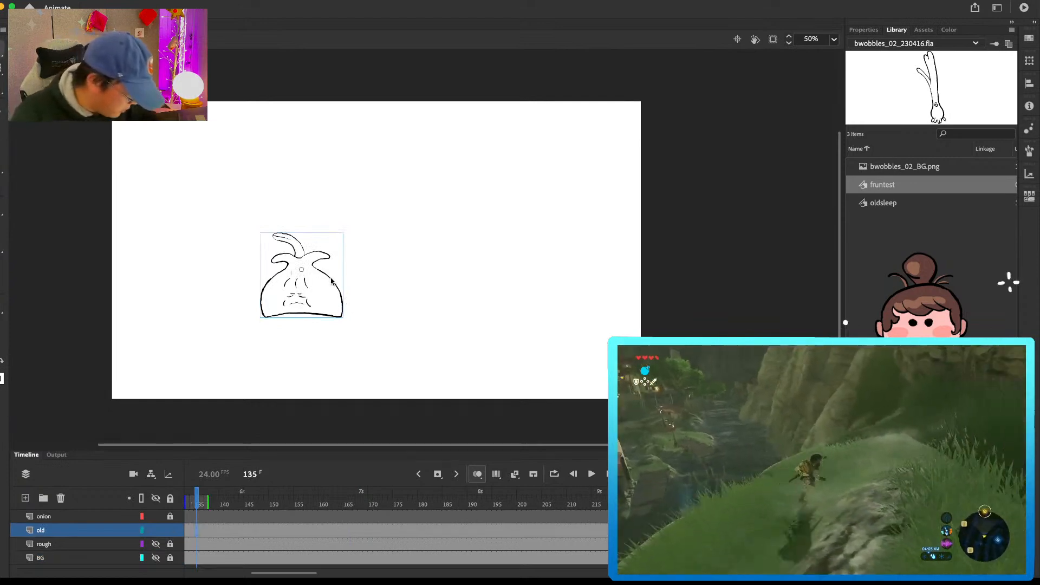
double_click(332, 280)
drag(339, 501, 179, 499)
key(Return)
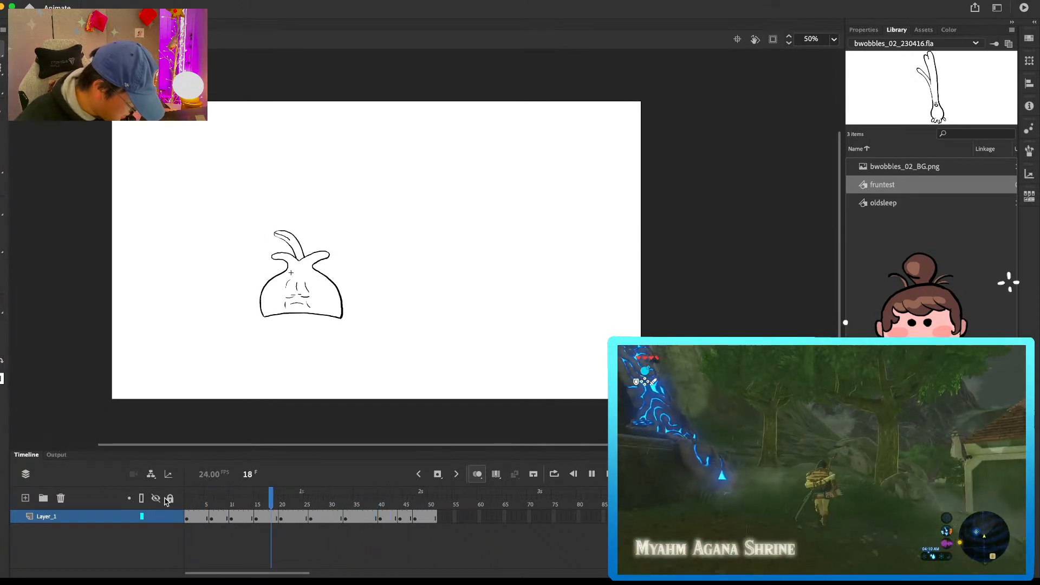
Step: Erase and redraw the three forehead wrinkles on the onion drawing at frame 45 so they follow the neighbouring drawings
mouse_move(403, 503)
mouse_down()
mouse_move(379, 504)
mouse_move(423, 501)
mouse_move(402, 510)
mouse_up()
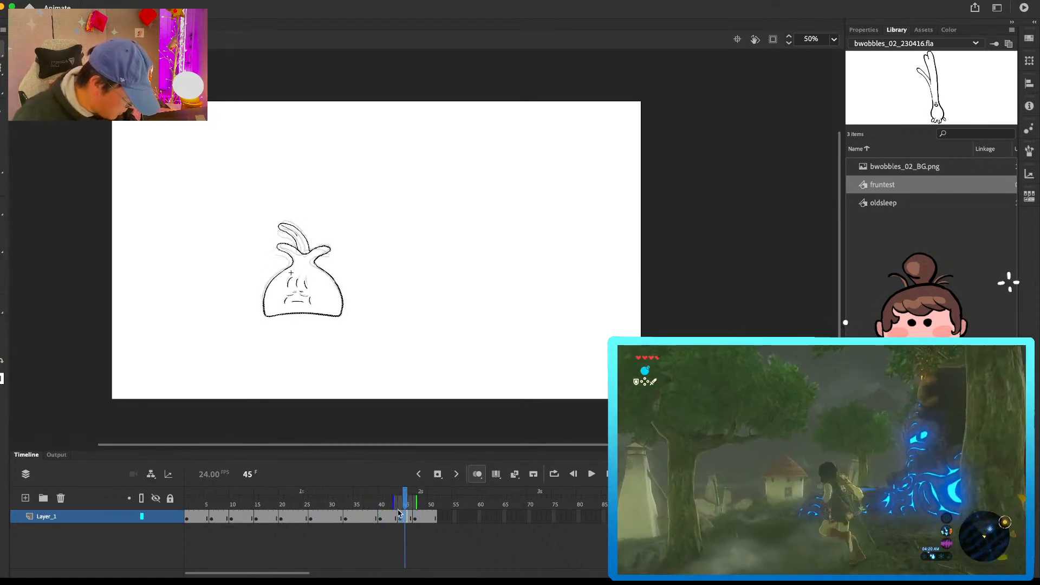
key(super+1)
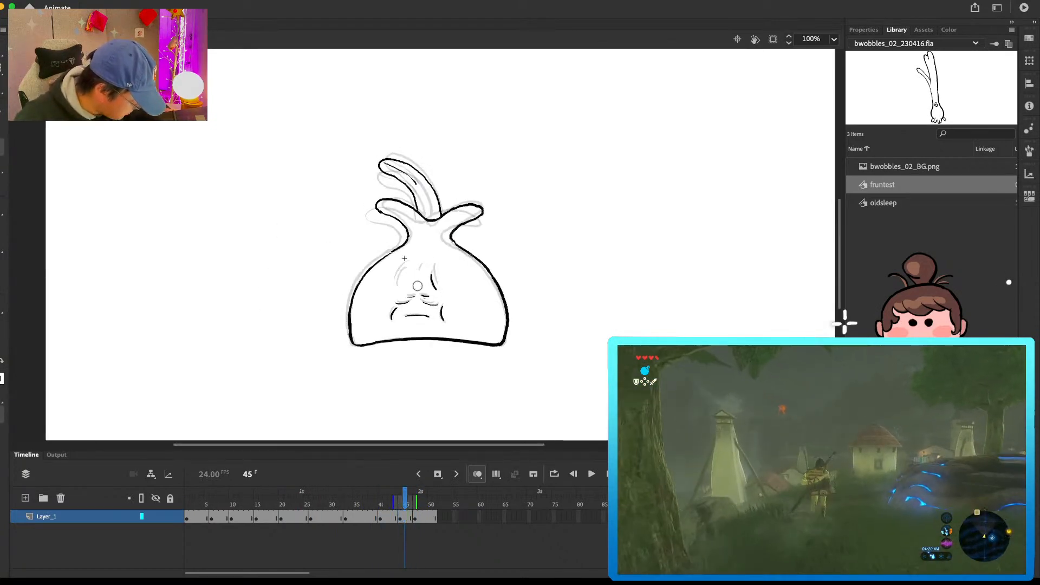
key(comma)
key(comma)
key(comma)
key(comma)
key(comma)
key(comma)
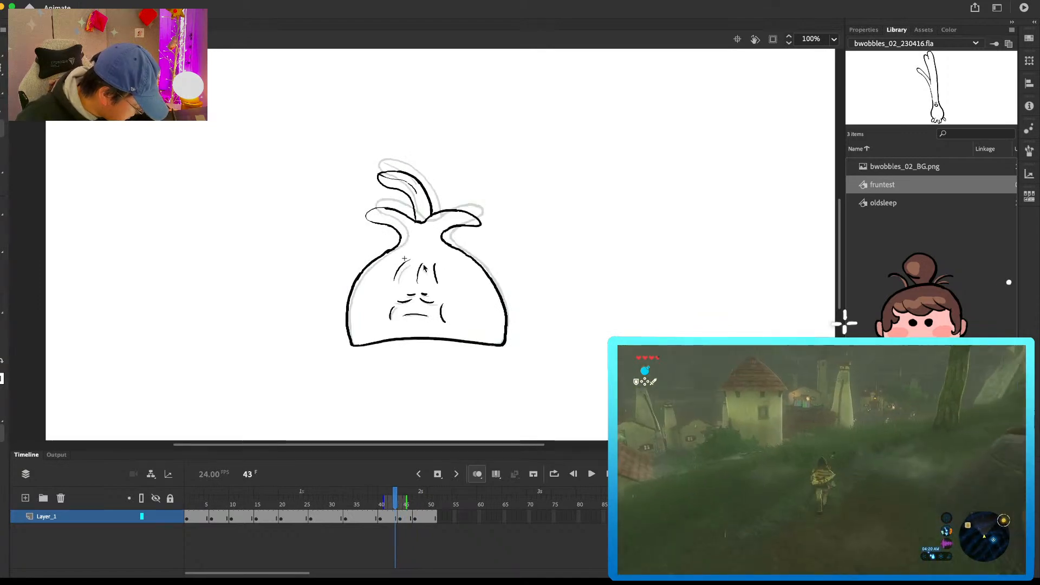
key(period)
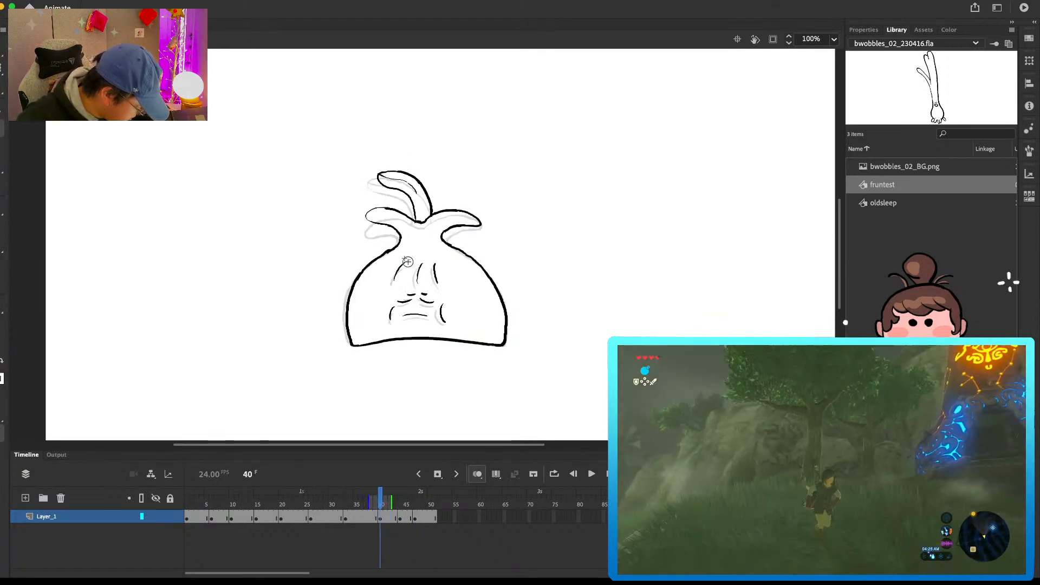
mouse_move(386, 276)
mouse_down()
mouse_move(421, 291)
mouse_move(457, 282)
mouse_up()
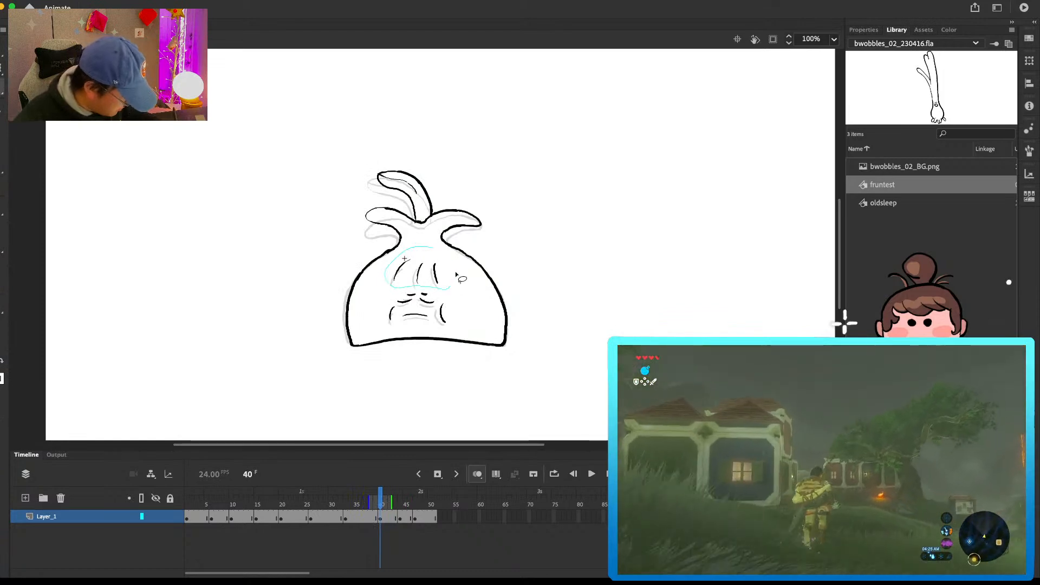
click(401, 507)
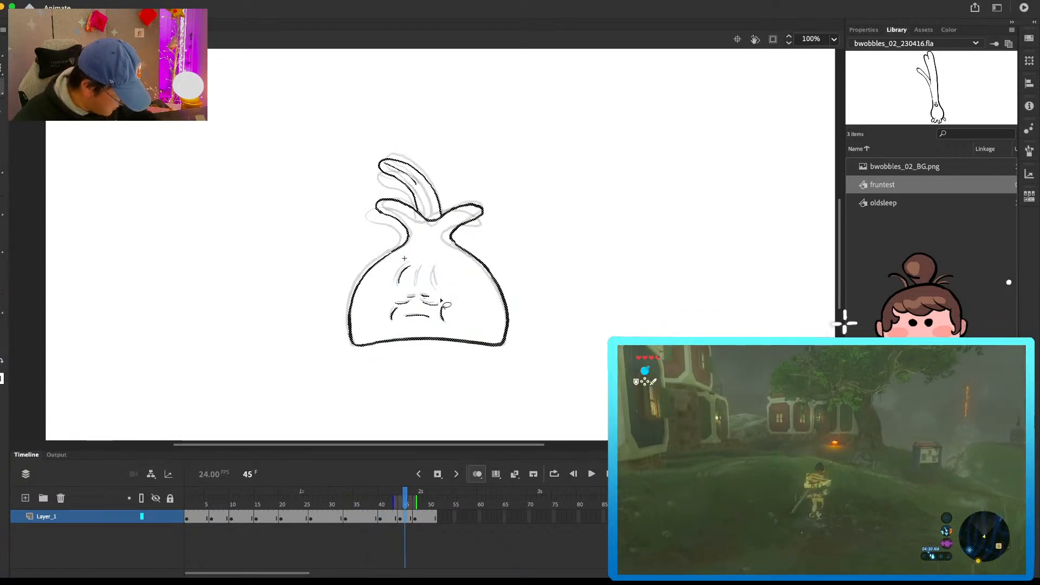
mouse_move(402, 264)
mouse_down()
mouse_move(422, 251)
mouse_move(396, 281)
mouse_move(405, 325)
mouse_up()
key(super+z)
key(super+equal)
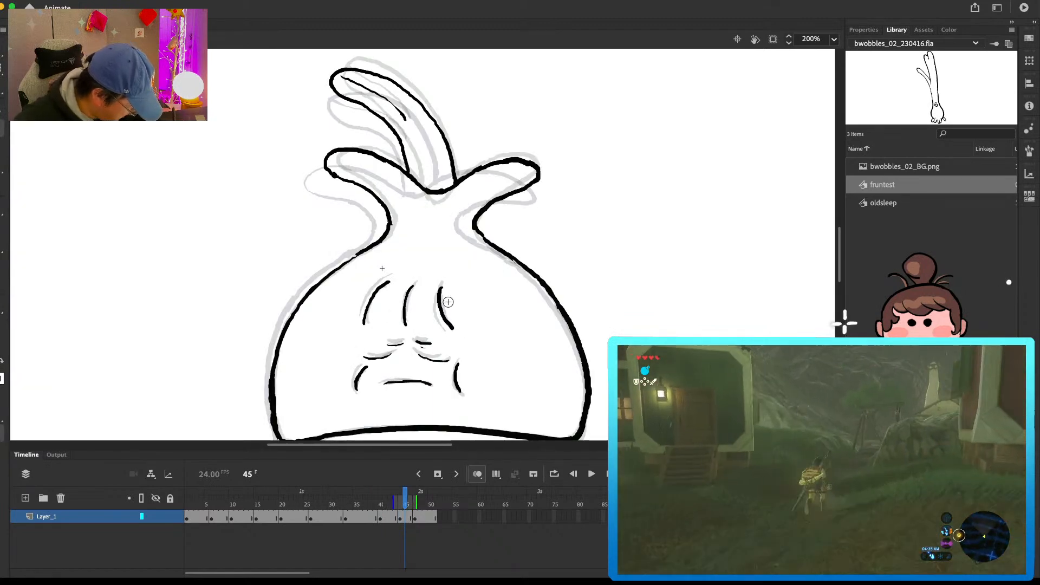
Step: Duplicate the symbol's first keyframe to frame 52, just past the last drawing, as a loop reference
key(period)
key(period)
key(period)
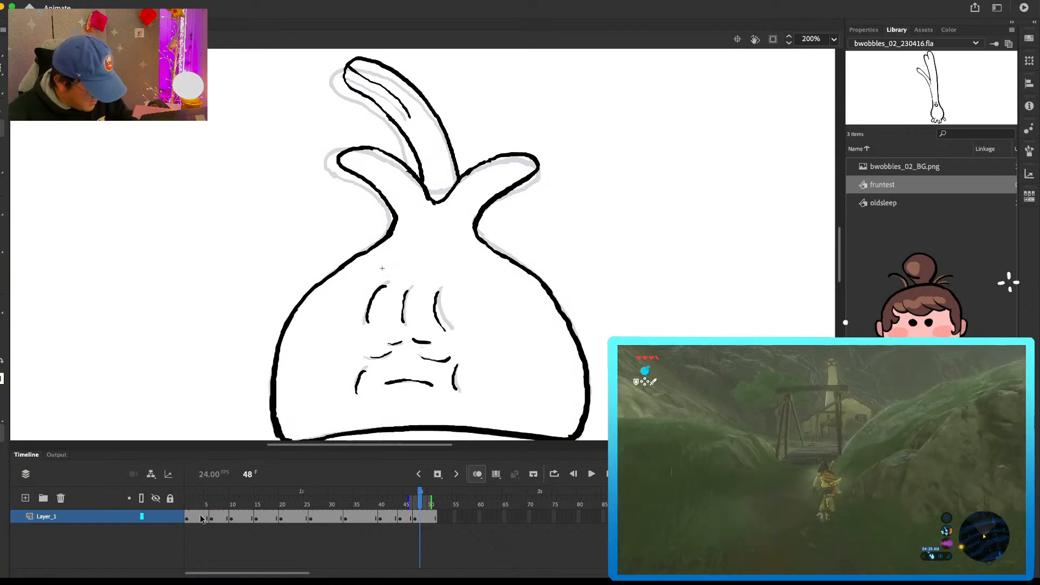
click(202, 518)
click(446, 519)
Step: Redraw the three forehead wrinkles on the onion drawing at frame 47, guided by the neighbouring drawings
key(comma)
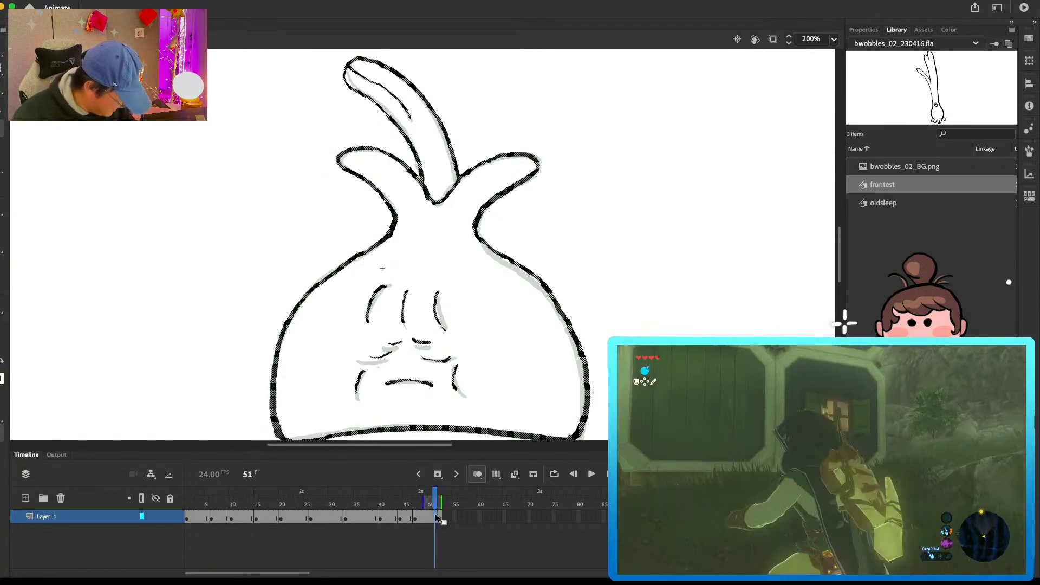
key(comma)
key(comma)
key(comma)
key(comma)
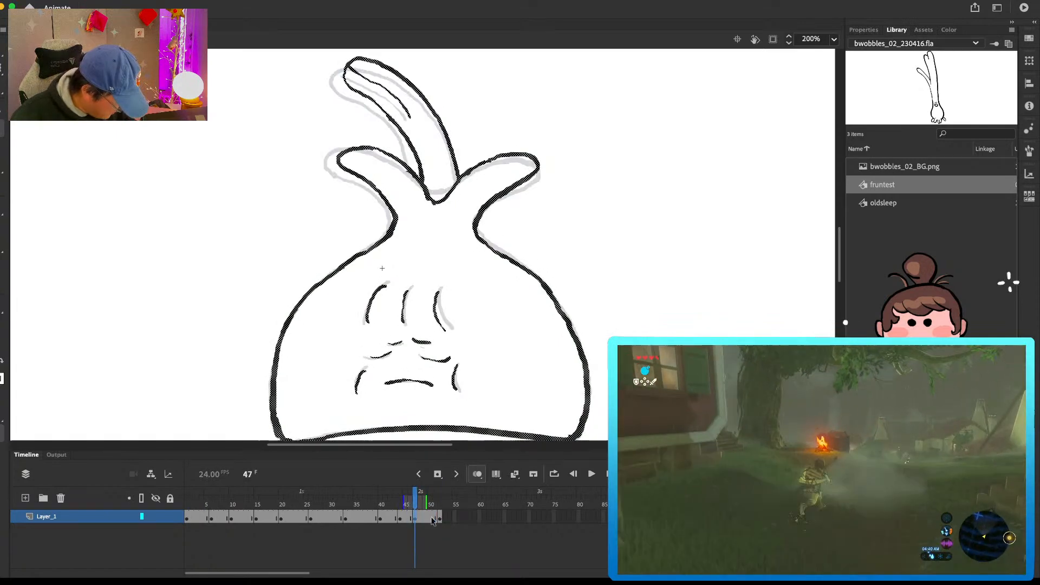
drag(367, 323, 383, 283)
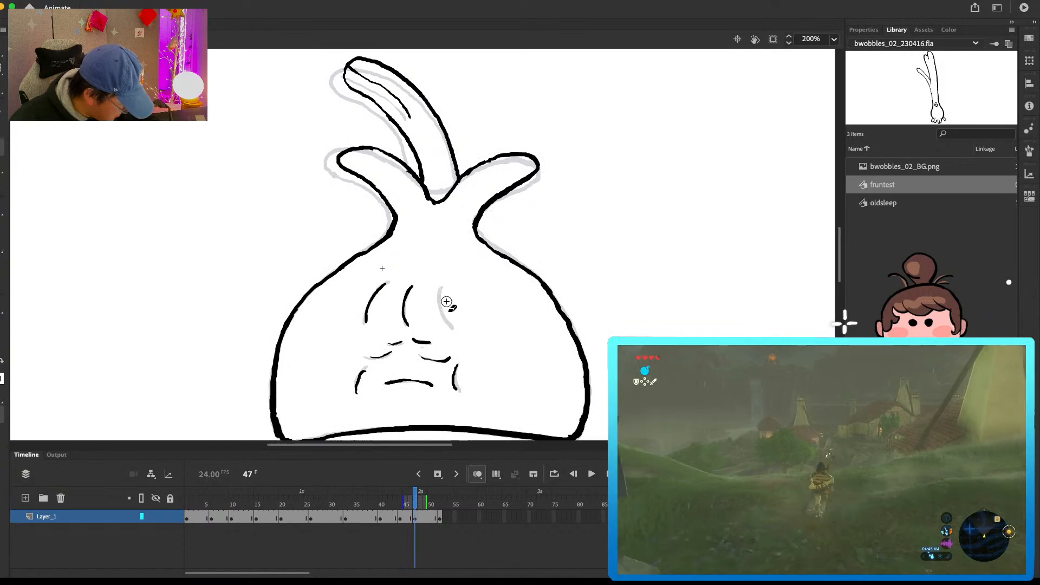
Step: Compare the wrinkles with the duplicate drawing at frame 52, remove that frame, and play the symbol's animation
key(period)
key(period)
key(period)
key(period)
key(period)
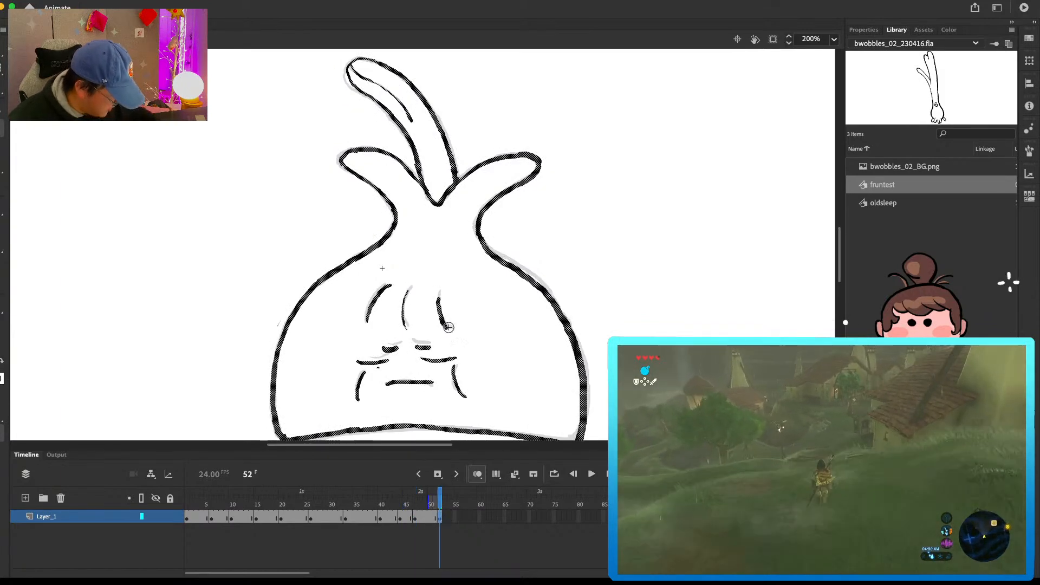
drag(445, 317, 452, 327)
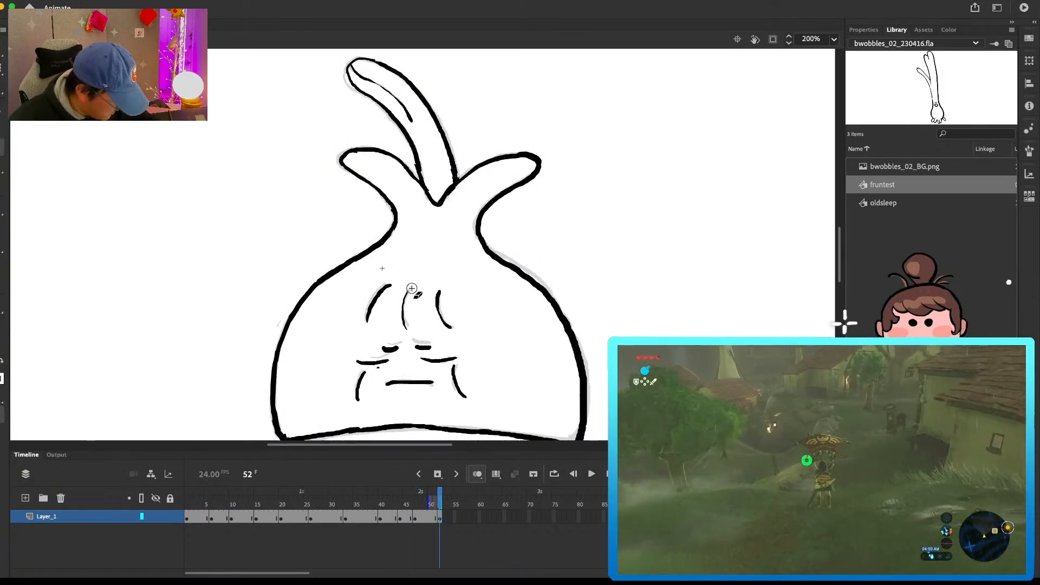
click(440, 519)
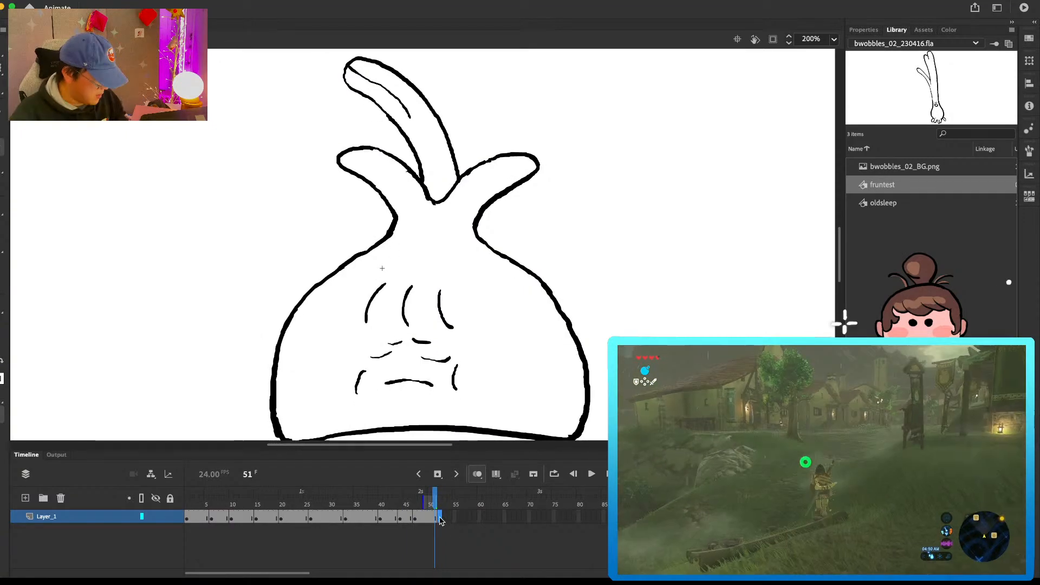
key(Return)
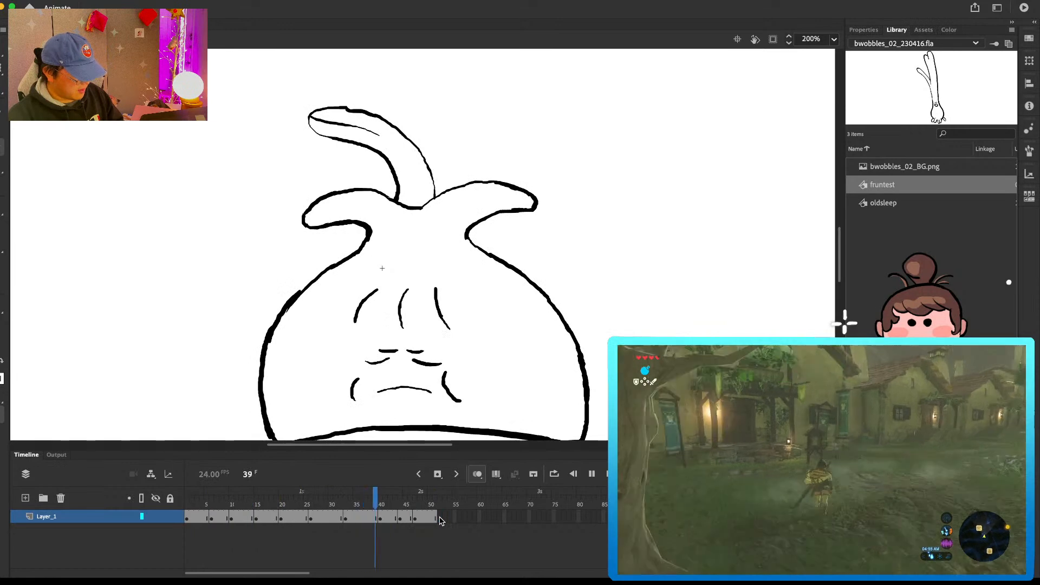
key(Return)
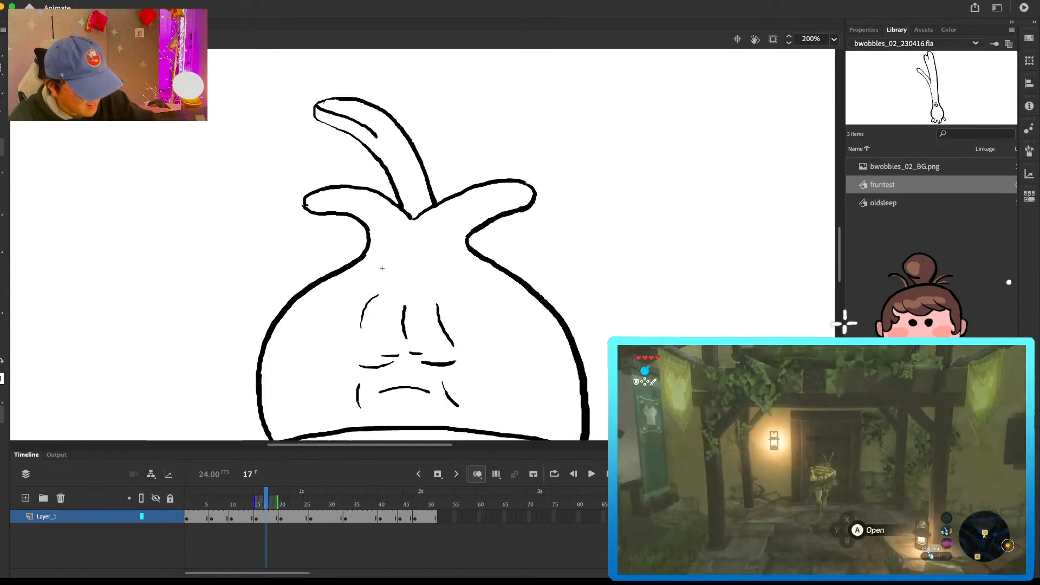
Step: Return to the main scene, lock the old layer, and play and scrub the whole line animation on the white stage
key(super+e)
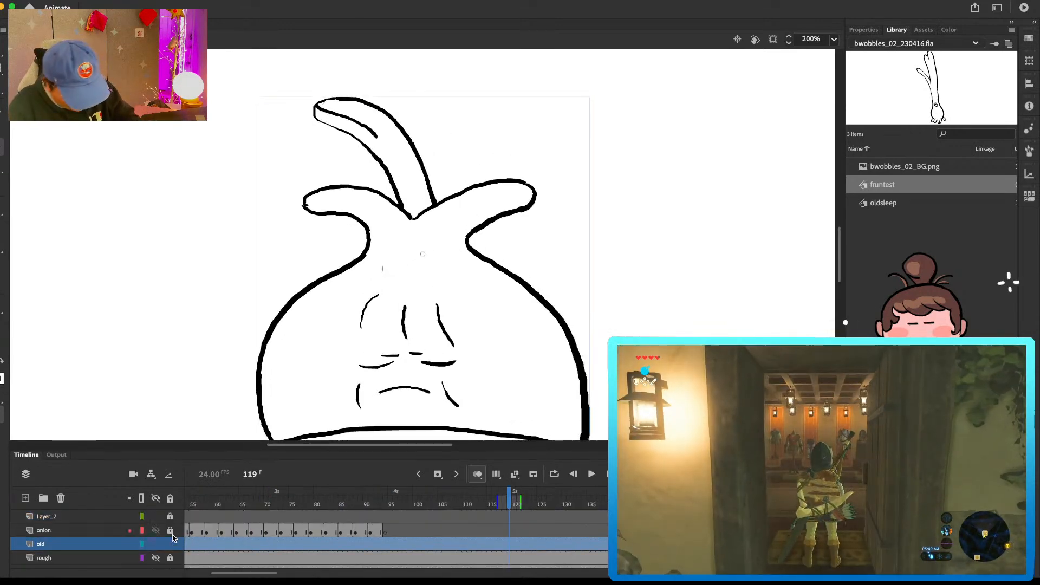
key(super+minus)
key(super+minus)
drag(565, 246, 516, 237)
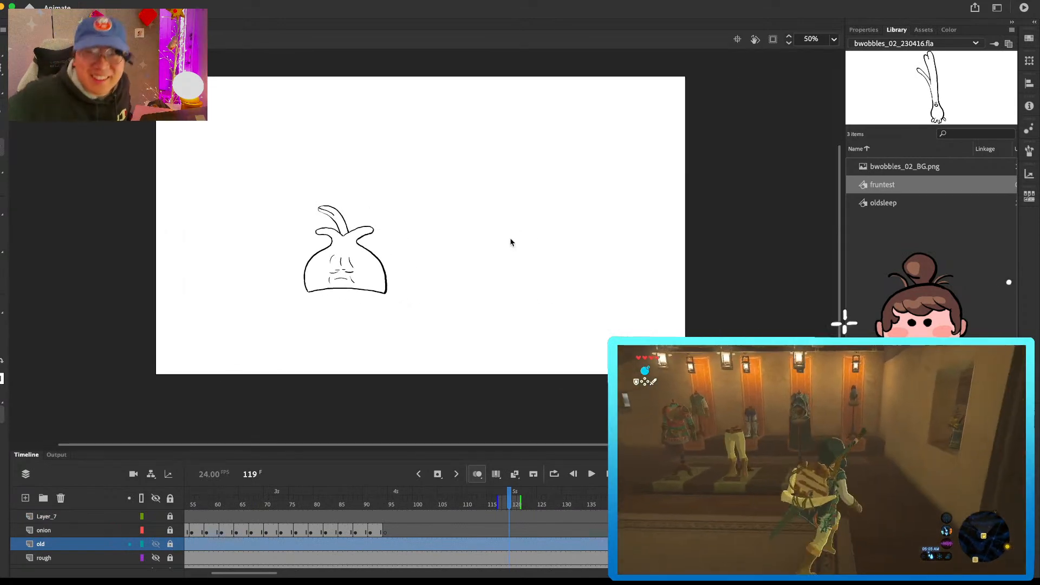
drag(378, 504, 122, 508)
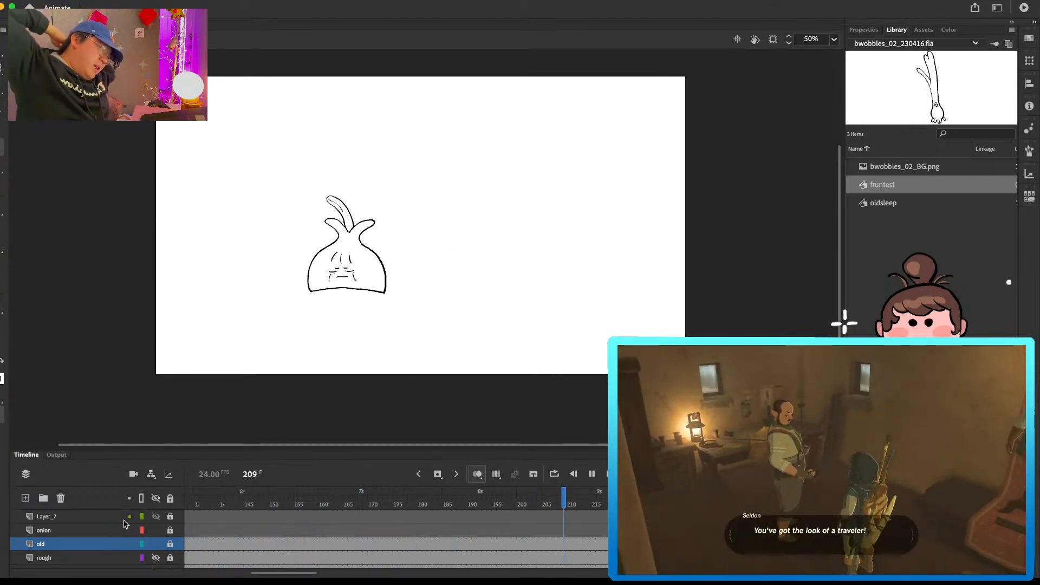
click(346, 504)
mouse_move(347, 501)
mouse_down()
mouse_move(187, 502)
mouse_move(176, 485)
mouse_move(228, 499)
mouse_move(562, 493)
mouse_up()
Step: Show the BG layer with the rough layer hidden, and review the characters' motion against the background photo
click(156, 558)
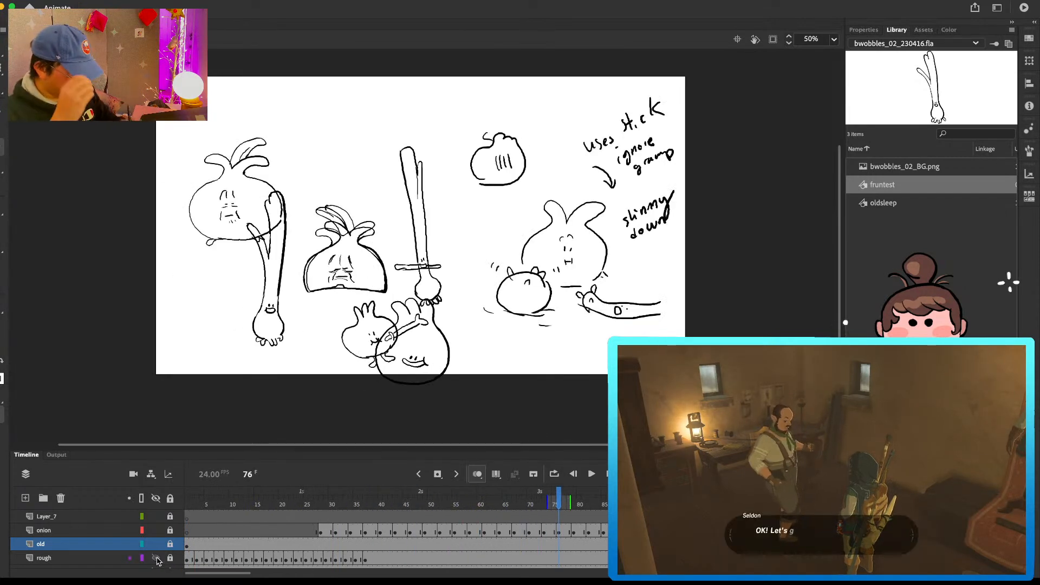
click(156, 558)
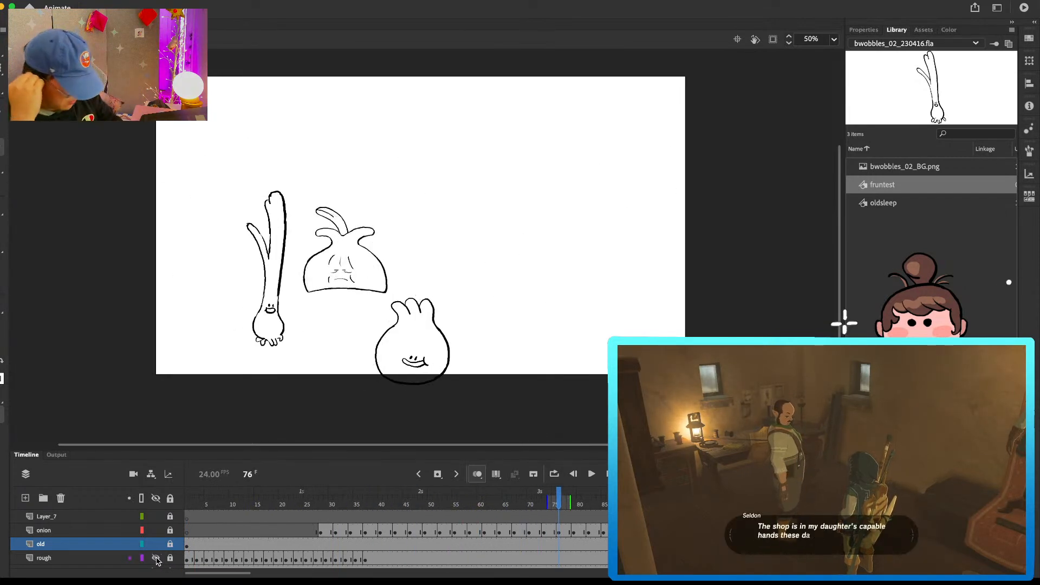
scroll(108, 542, down, 1)
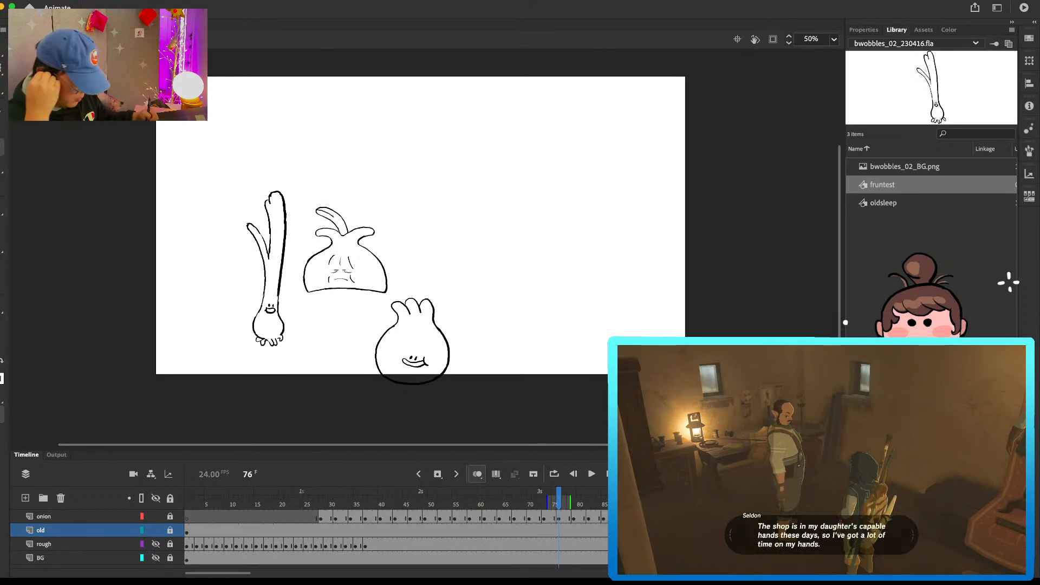
click(156, 558)
drag(201, 512, 764, 543)
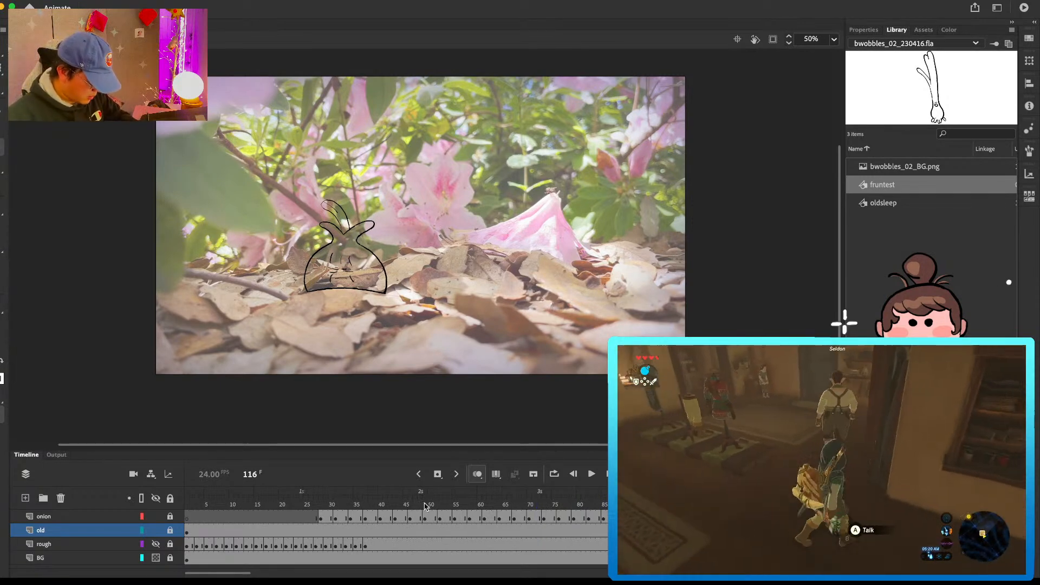
scroll(424, 503, up, 2)
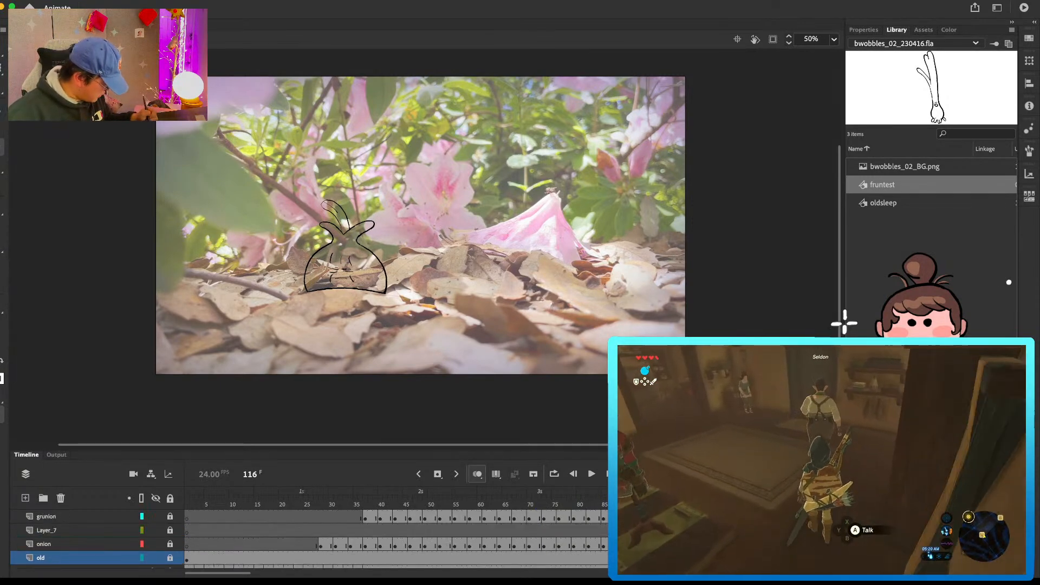
click(757, 545)
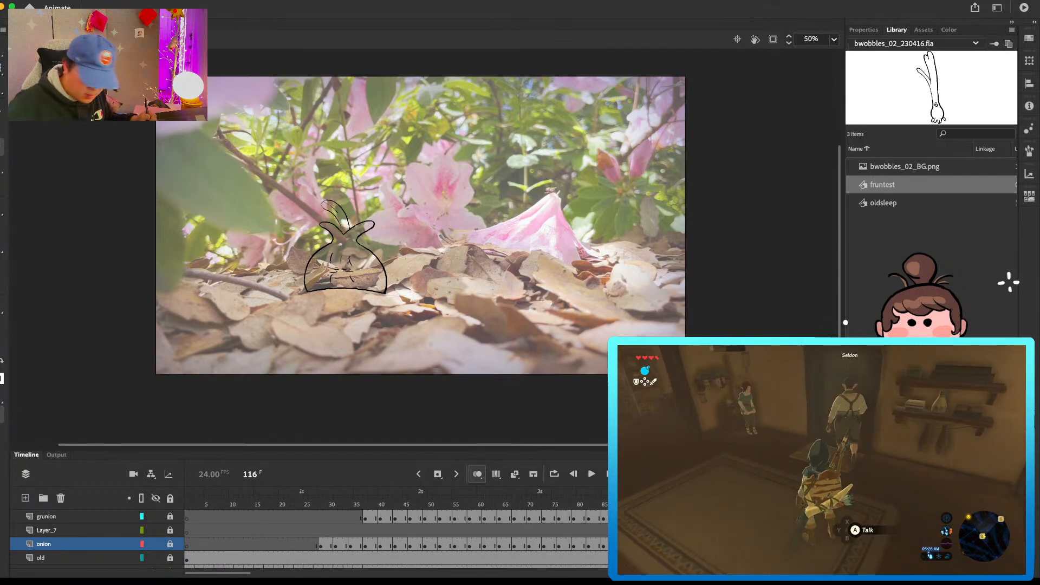
key(Return)
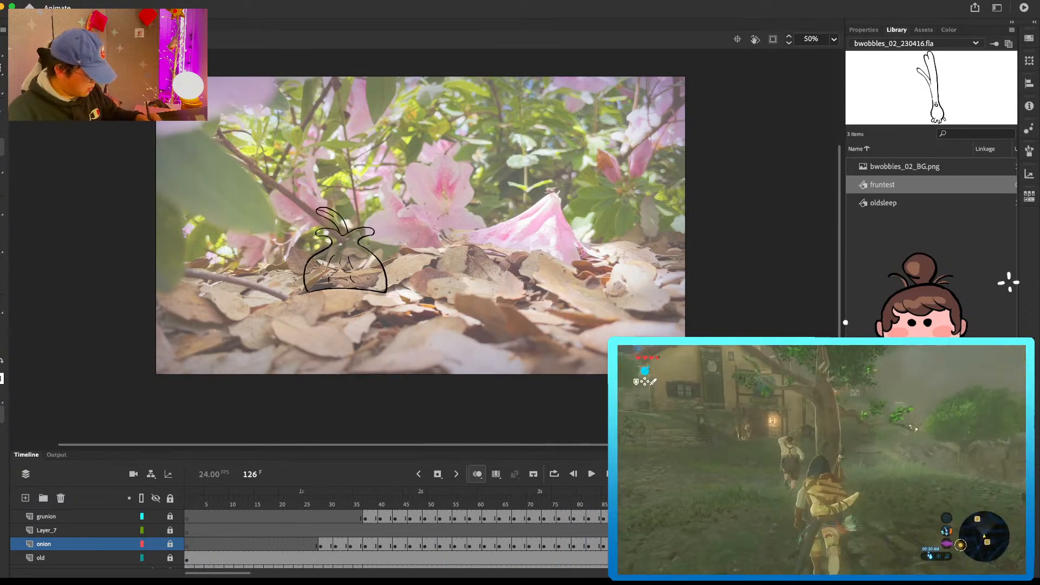
key(Return)
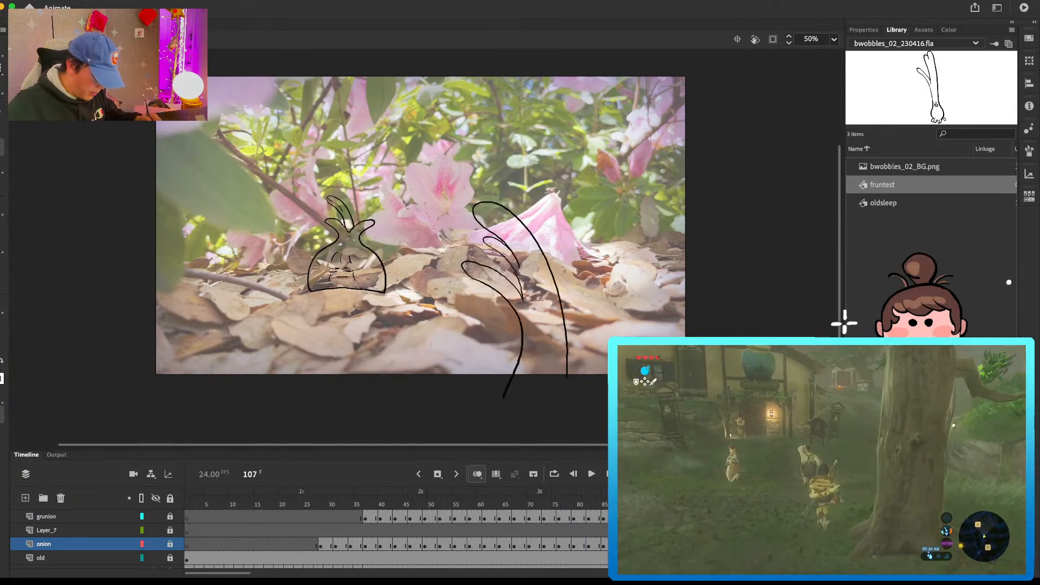
Step: Unlock the grunion layer and replace its drawing at frame 107 with two nearly upright leaves and stem lines
click(170, 518)
click(46, 516)
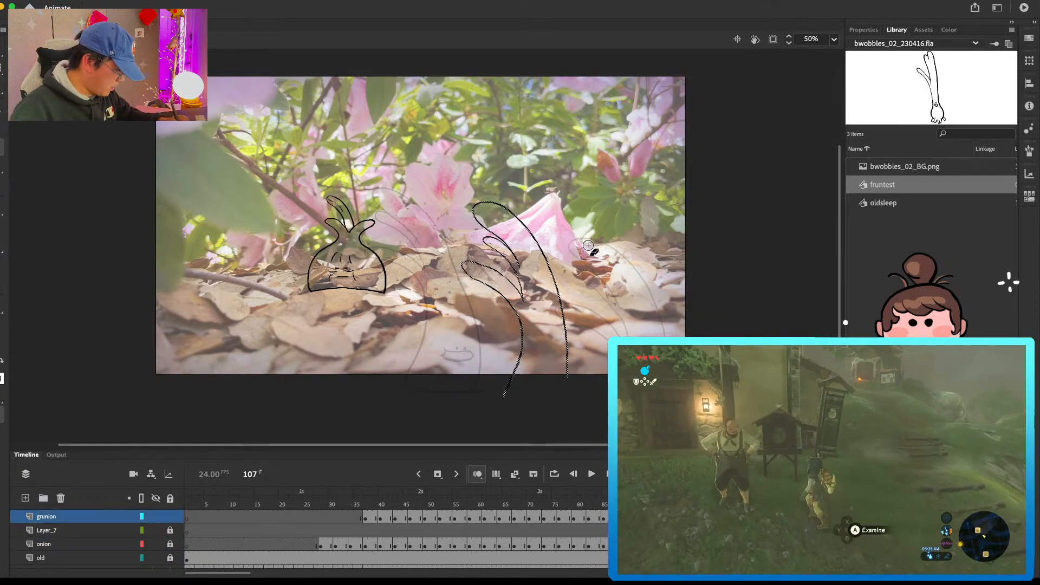
key(Delete)
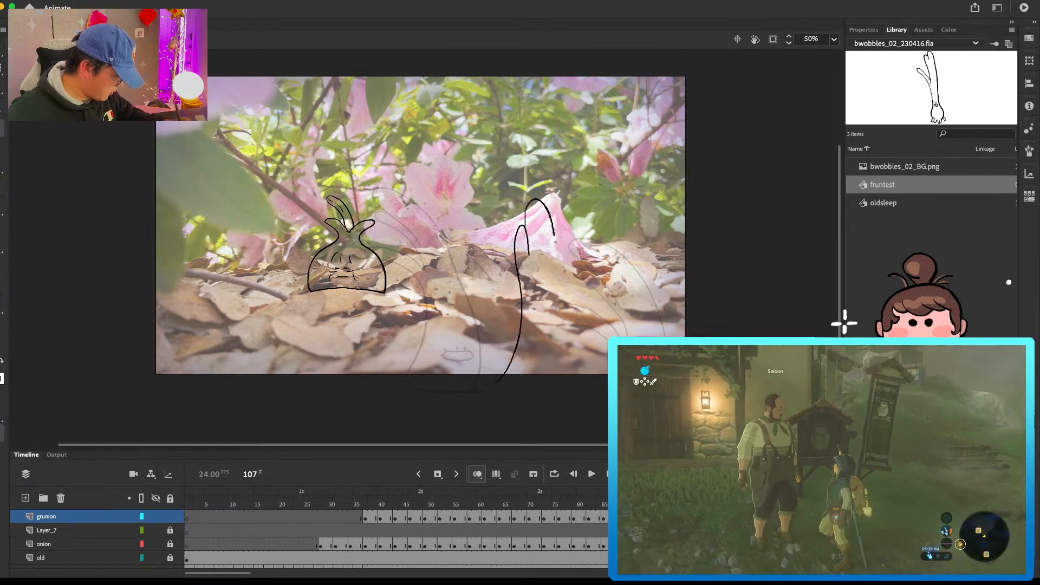
drag(553, 225, 553, 319)
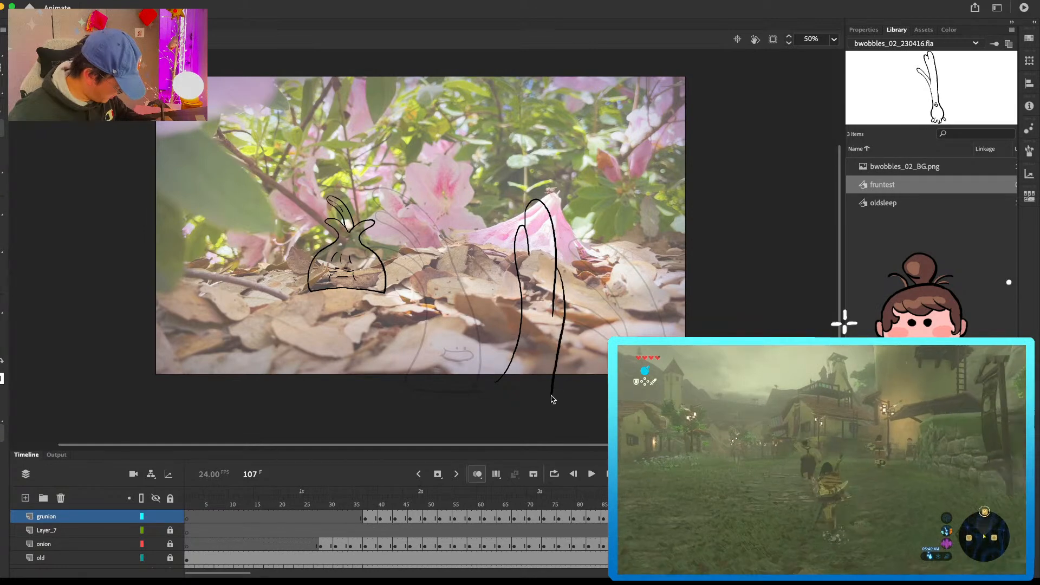
Step: Replace the grunion drawing at frame 110 with a large leaf curving right and two smaller leaves beneath it
key(period)
key(period)
key(period)
key(Delete)
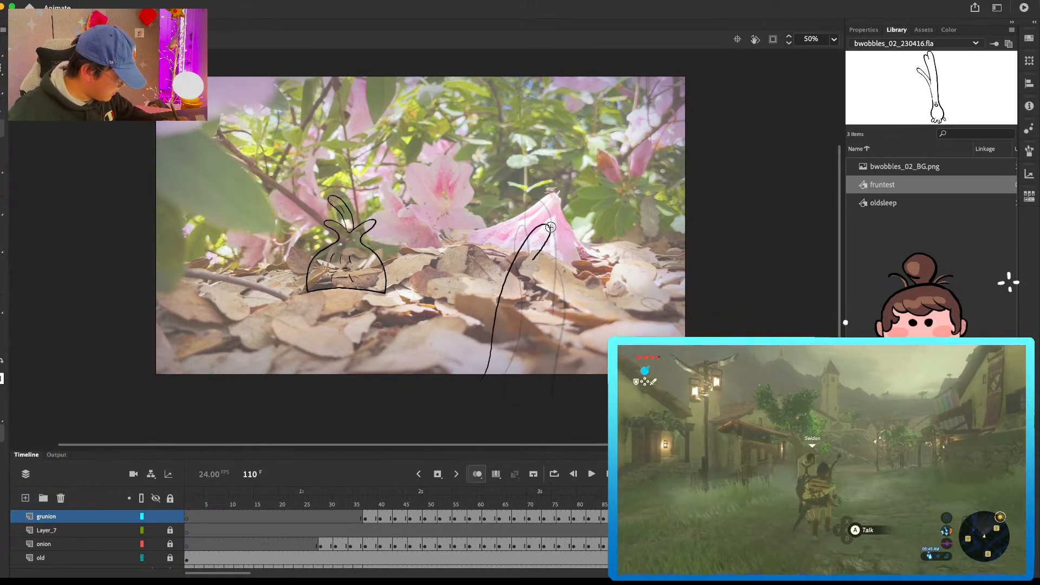
key(super+z)
key(super+z)
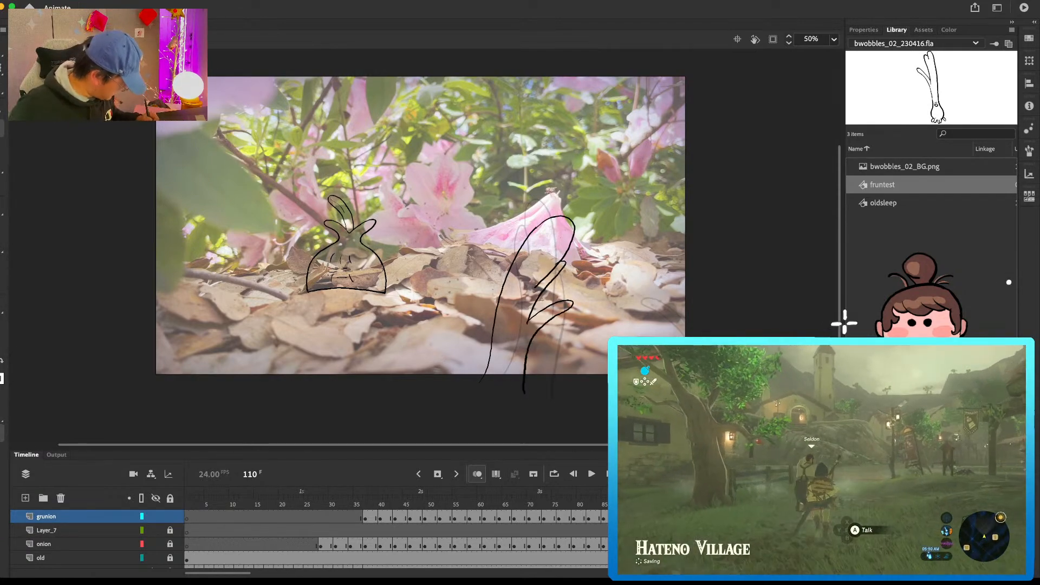
Step: Redraw the grunion at frame 113 as lower, right-leaning leaves ending in a flat base below the stage edge
key(period)
key(period)
key(period)
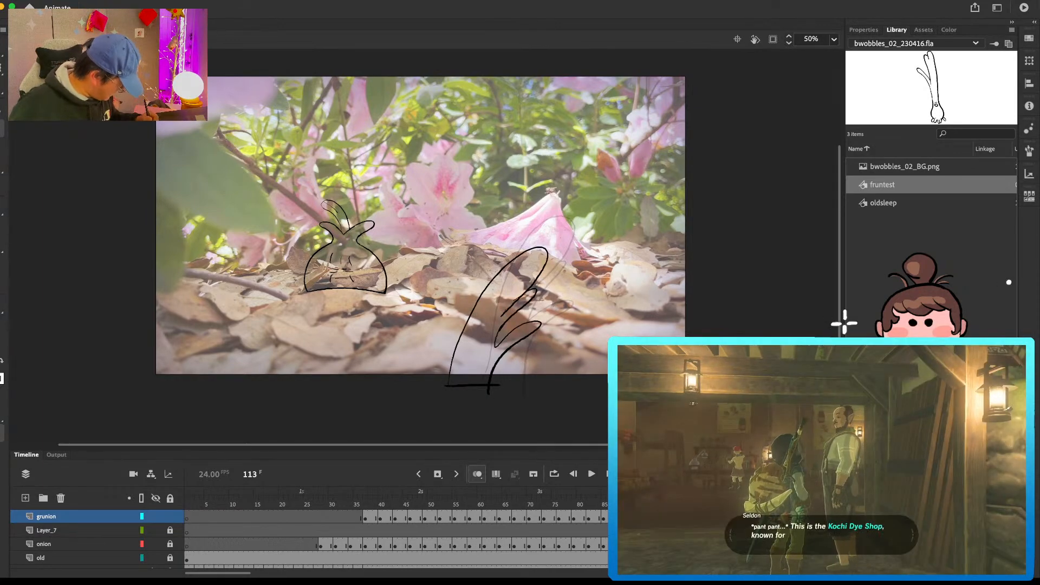
Step: Redraw the grunion at frame 115 as two short leaf tips sinking below the stage edge, closed with a flat base
key(period)
key(period)
key(period)
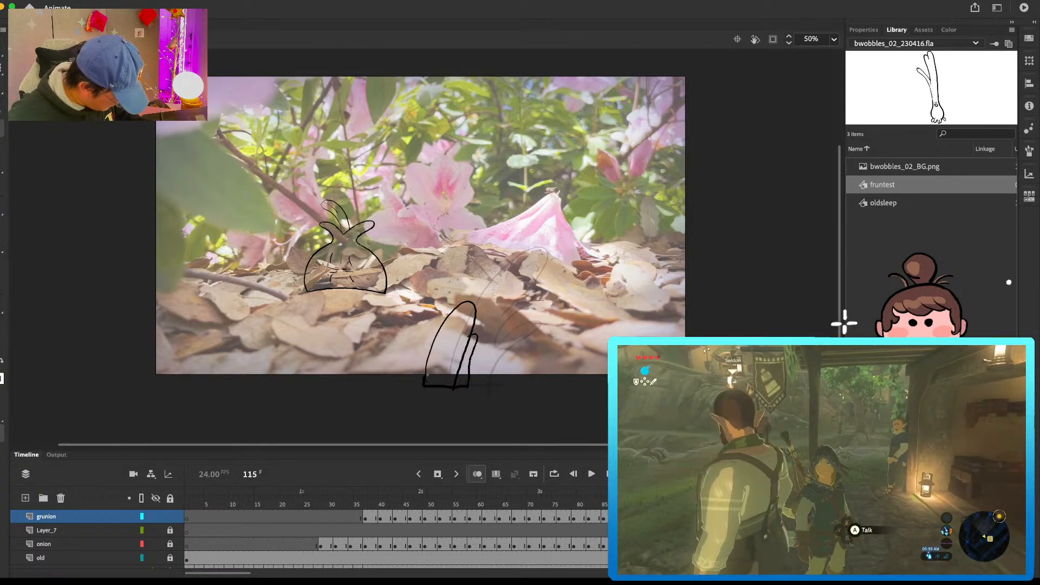
click(749, 544)
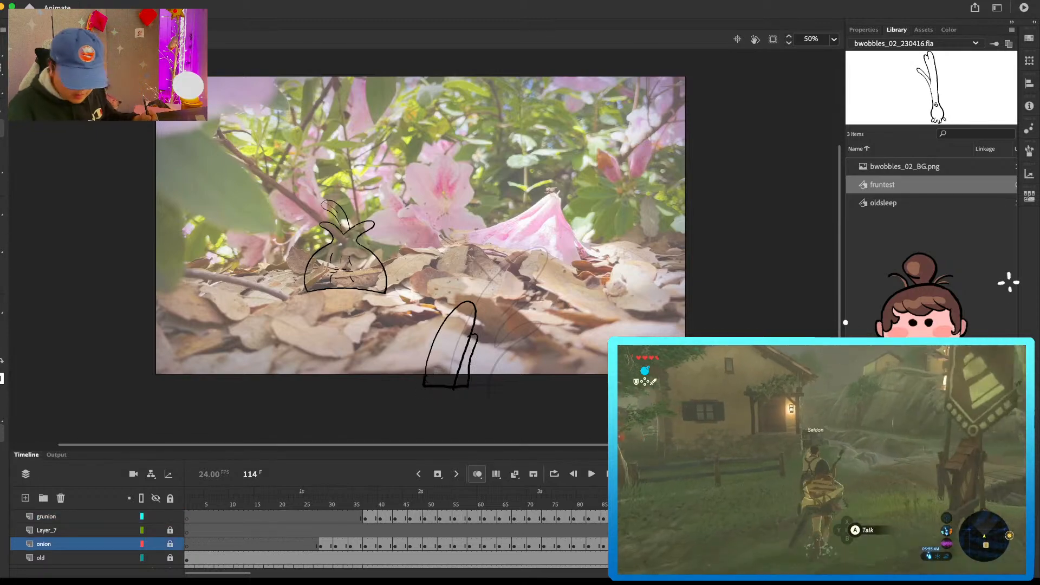
Step: Play back the grunion's exit and step through the frames around 102 to 107 to check its path
key(Return)
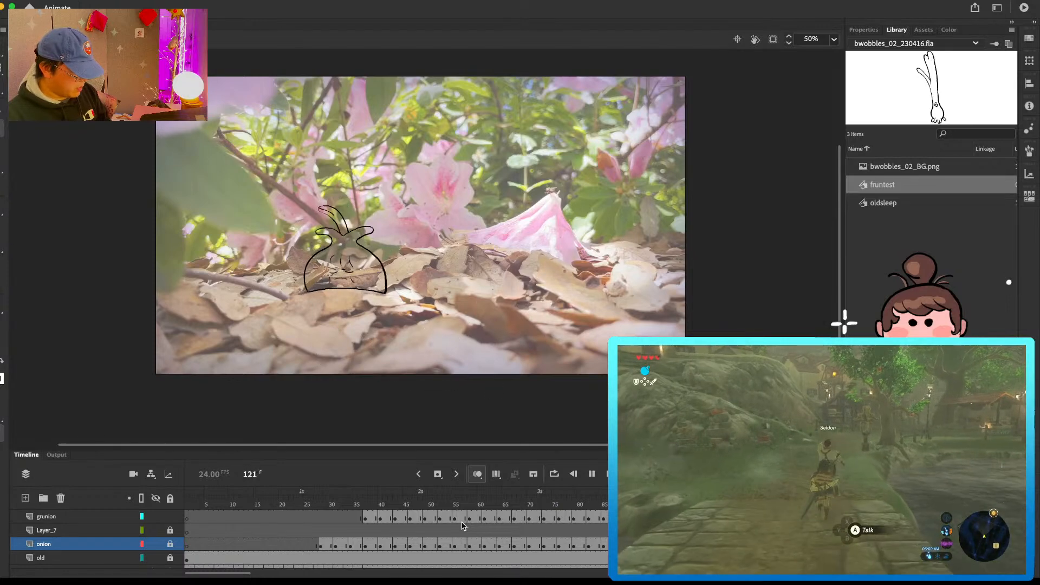
key(Return)
key(Return)
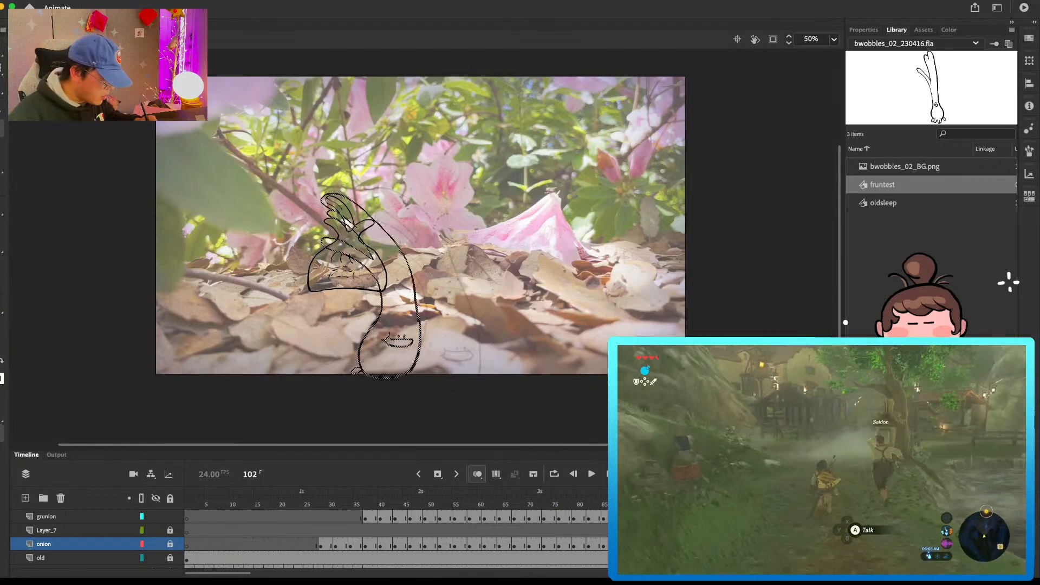
key(period)
key(period)
key(period)
key(comma)
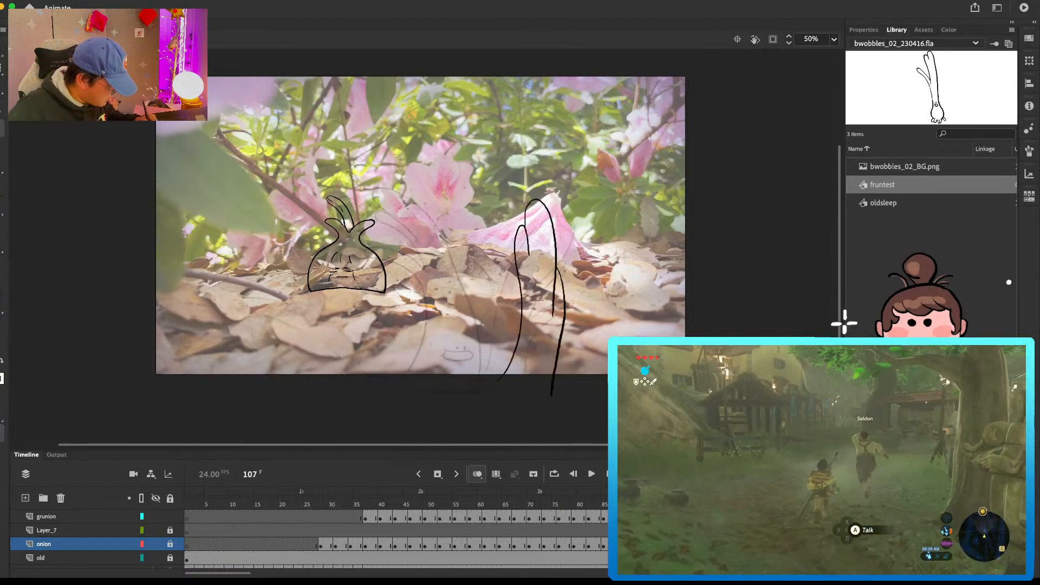
Step: Shift the grunion's leaf drawings farther left on two successive keyframes of its exit
key(period)
key(period)
drag(526, 291, 464, 291)
key(period)
key(period)
key(period)
drag(540, 285, 455, 296)
Step: Select the short grunion leaves at frame 114 and move them left, level with their current height
key(period)
key(period)
key(period)
key(period)
drag(392, 303, 548, 428)
drag(473, 334, 401, 334)
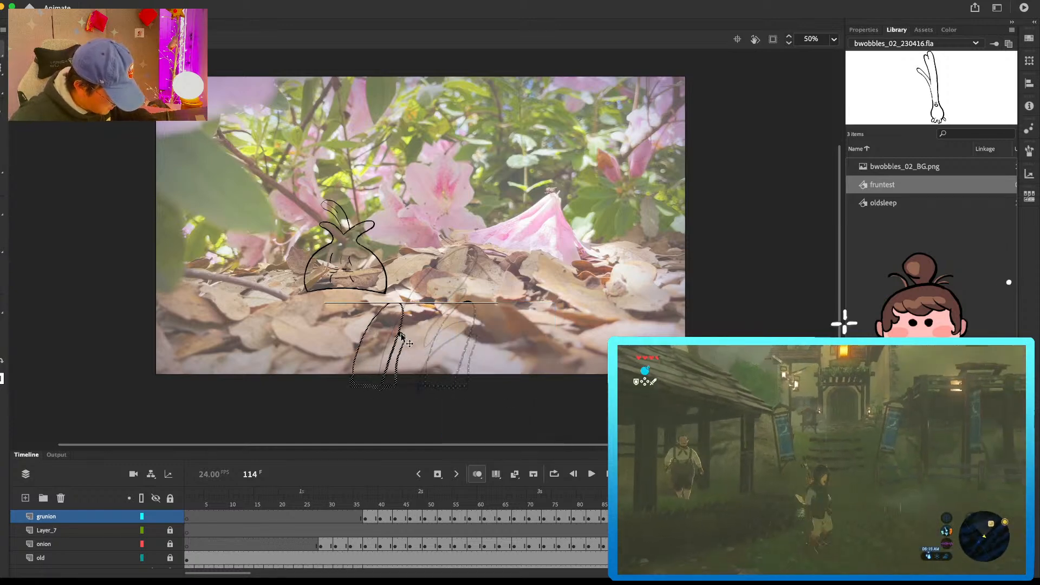
click(423, 293)
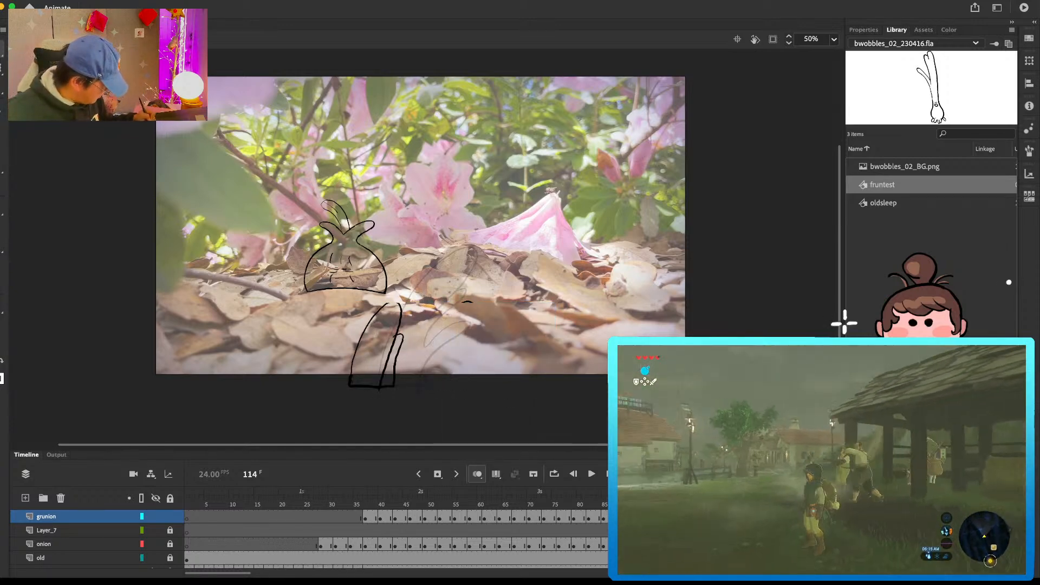
Step: Show the guide layer's vertical band over the scene and play back the sleeping onion around frame 120
scroll(308, 538, up, 1)
click(155, 558)
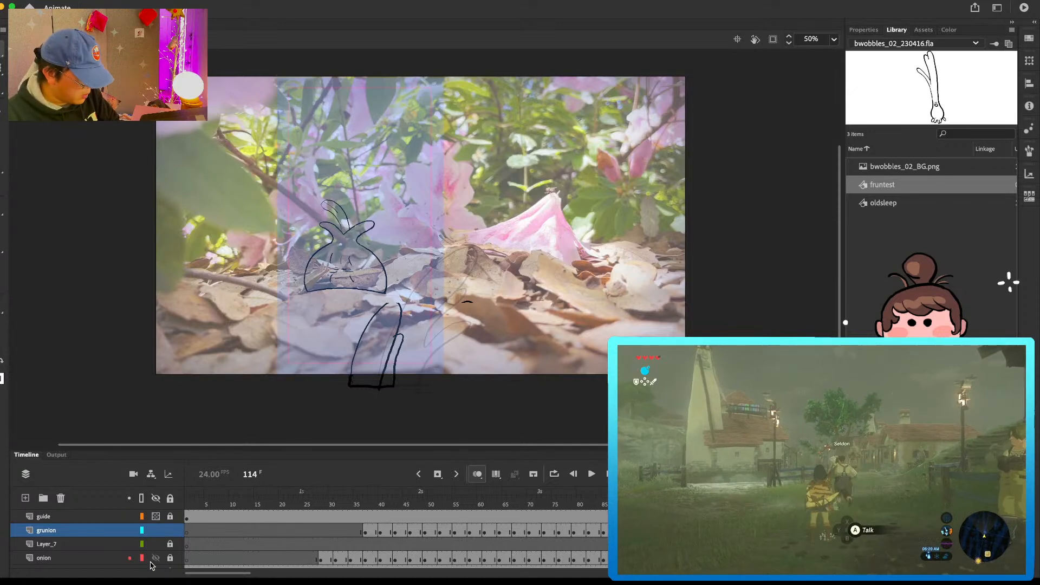
mouse_move(555, 509)
mouse_down()
mouse_move(517, 508)
mouse_move(773, 507)
mouse_up()
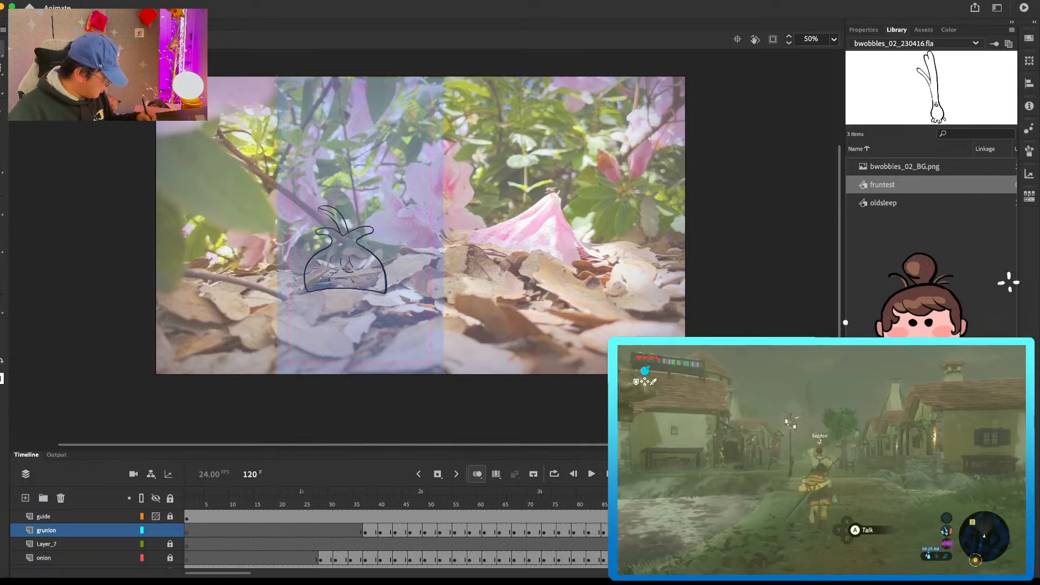
click(782, 558)
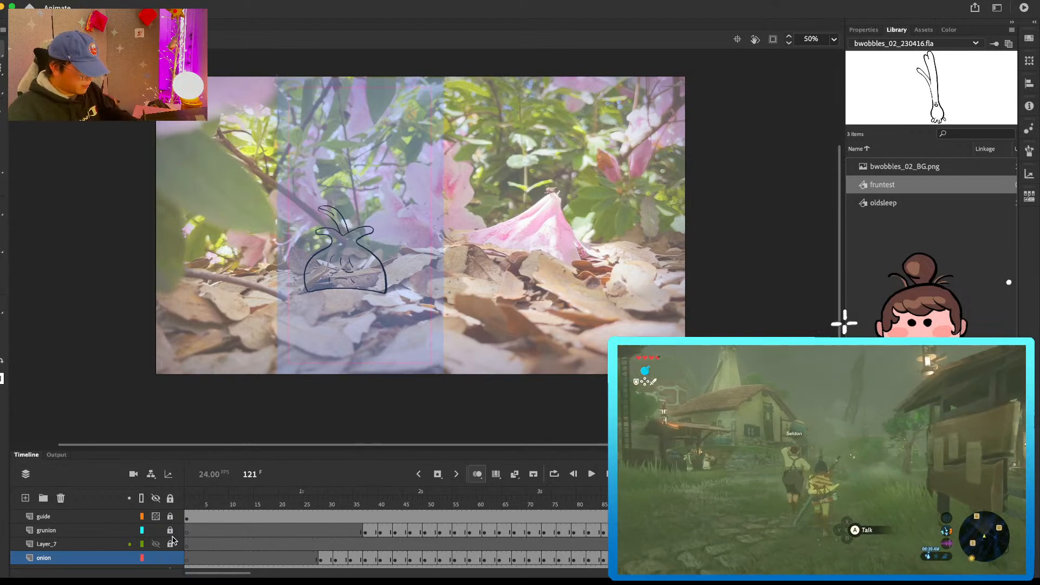
key(Return)
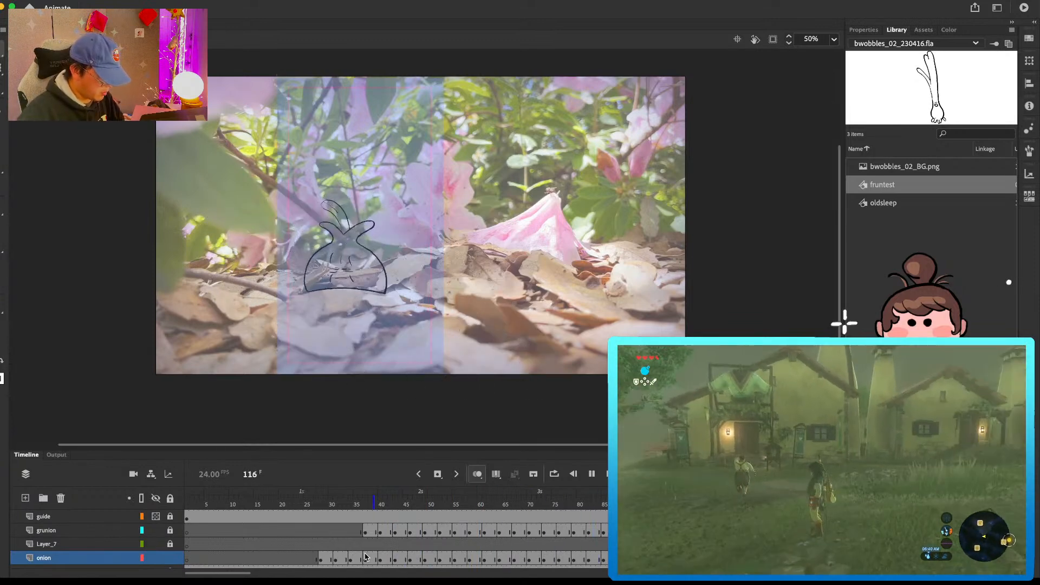
key(Return)
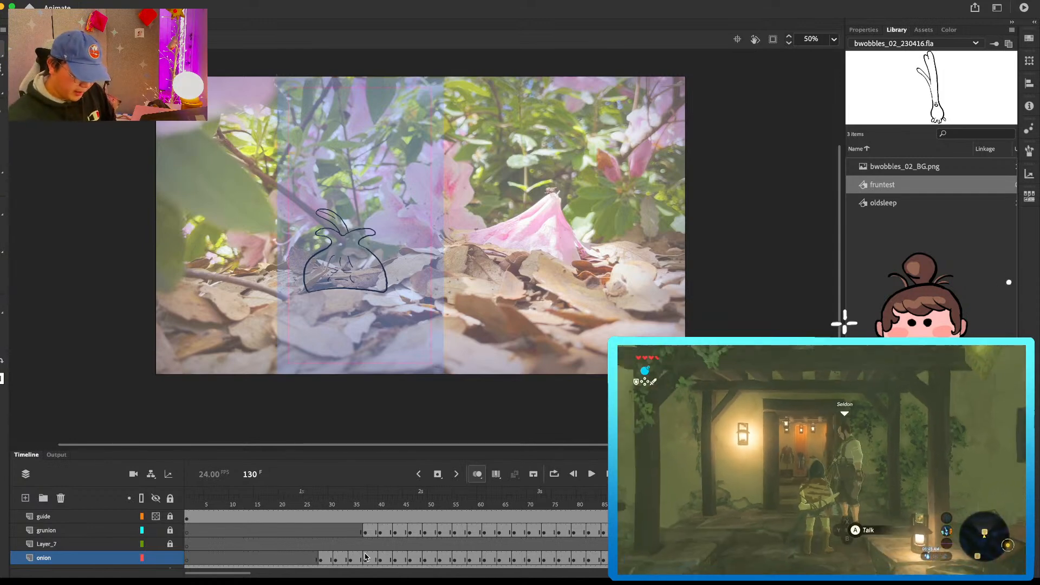
Step: Lock the onion layer and unlock Layer_7 for drawing at frame 120
click(169, 543)
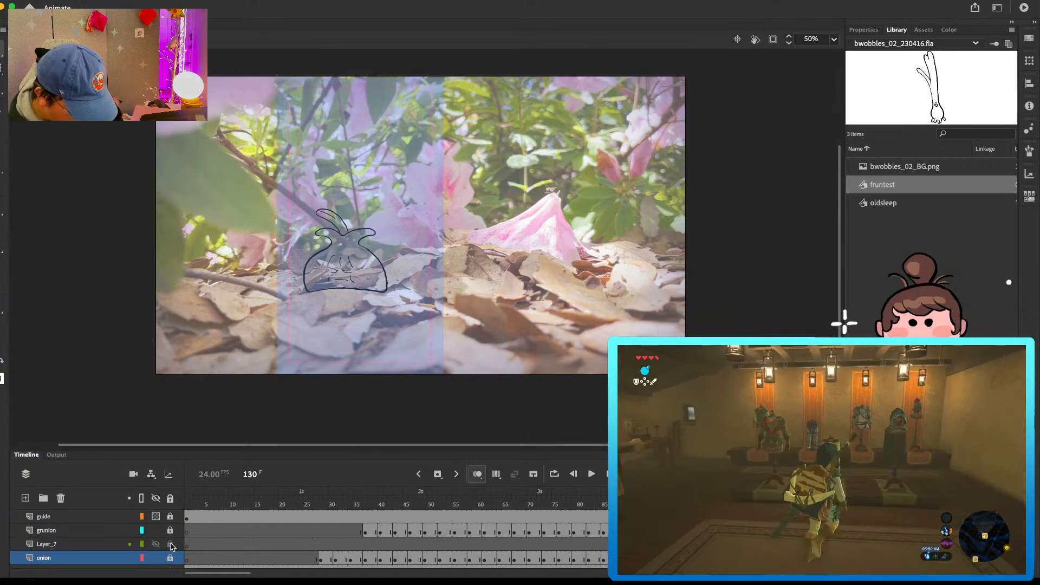
click(778, 544)
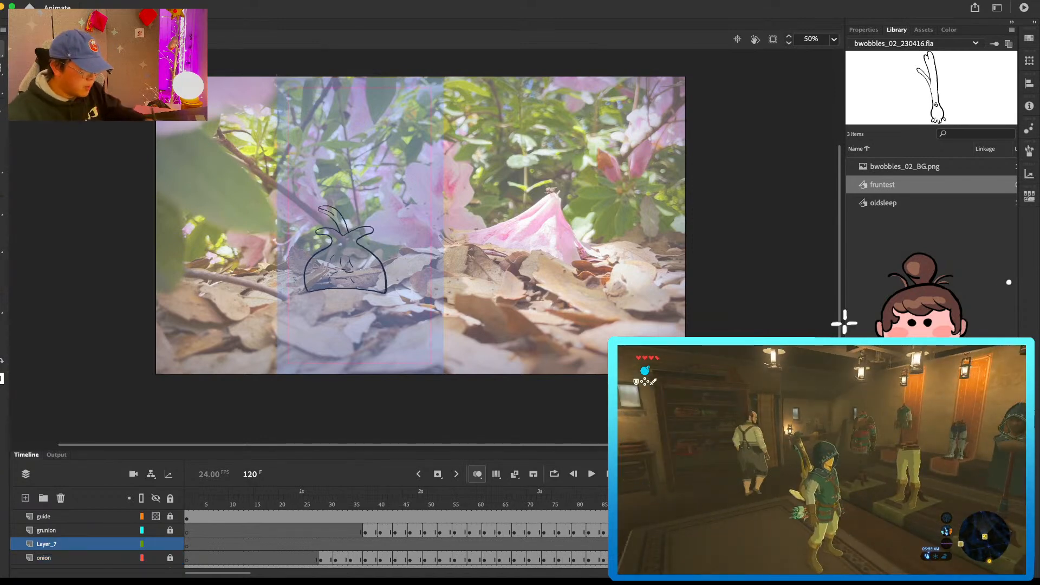
drag(378, 337, 387, 337)
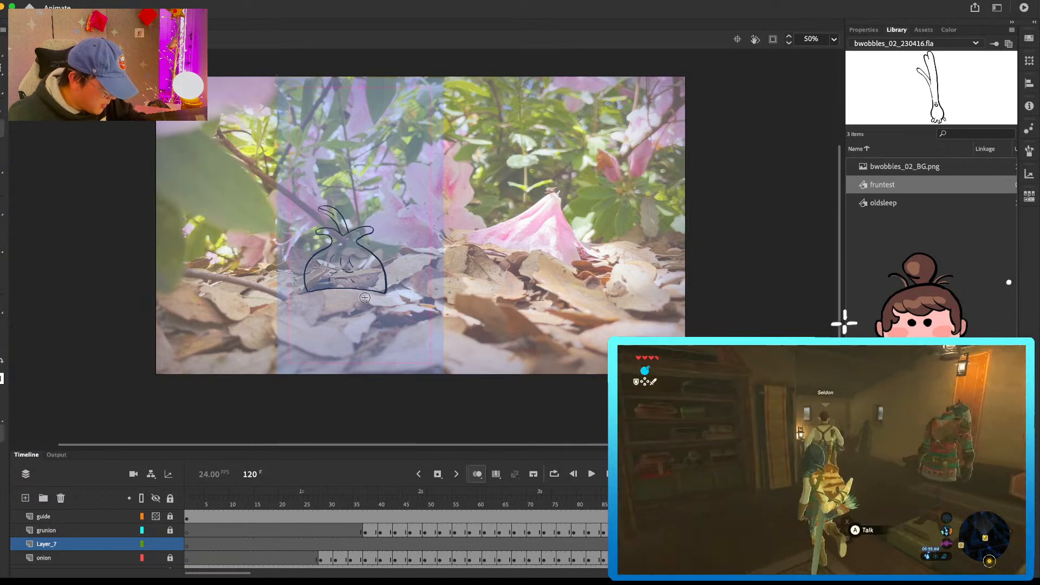
mouse_move(361, 349)
mouse_down()
mouse_move(358, 379)
mouse_move(397, 380)
mouse_up()
key(e)
mouse_move(376, 336)
mouse_down()
mouse_move(440, 330)
mouse_move(430, 341)
mouse_up()
key(l)
key(Delete)
key(b)
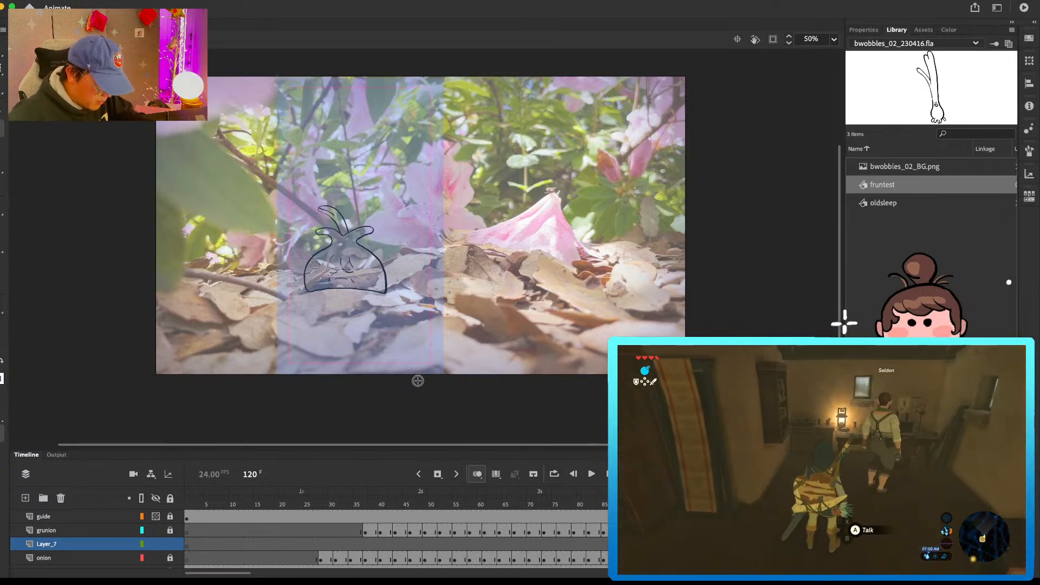
key(super+z)
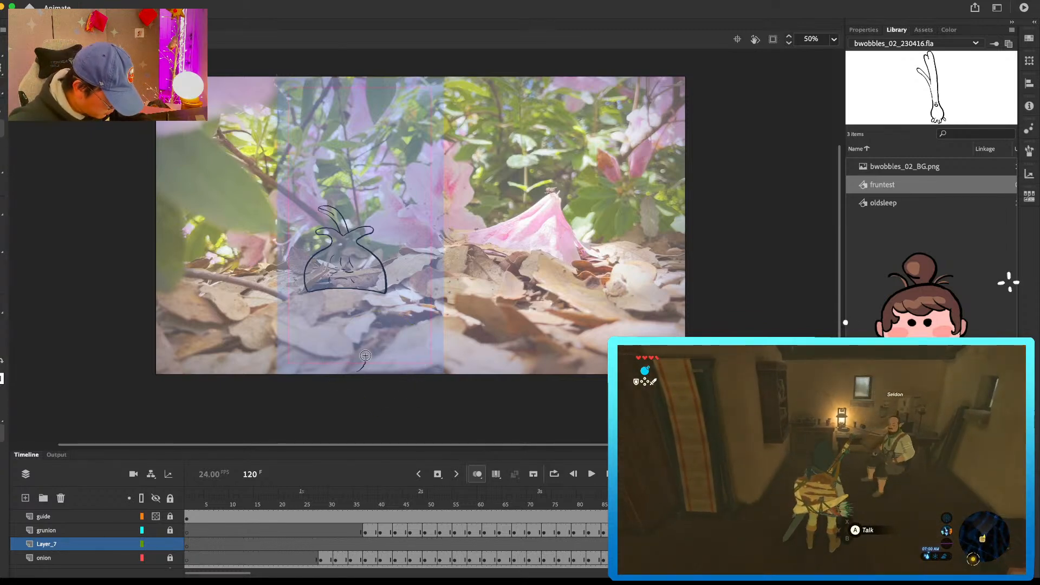
Step: Sketch a three-tufted character's head rising over the stage's lower edge at frame 120, and add an emptied keyframe at frame 123
mouse_move(327, 377)
mouse_down()
mouse_move(362, 347)
mouse_move(400, 333)
mouse_up()
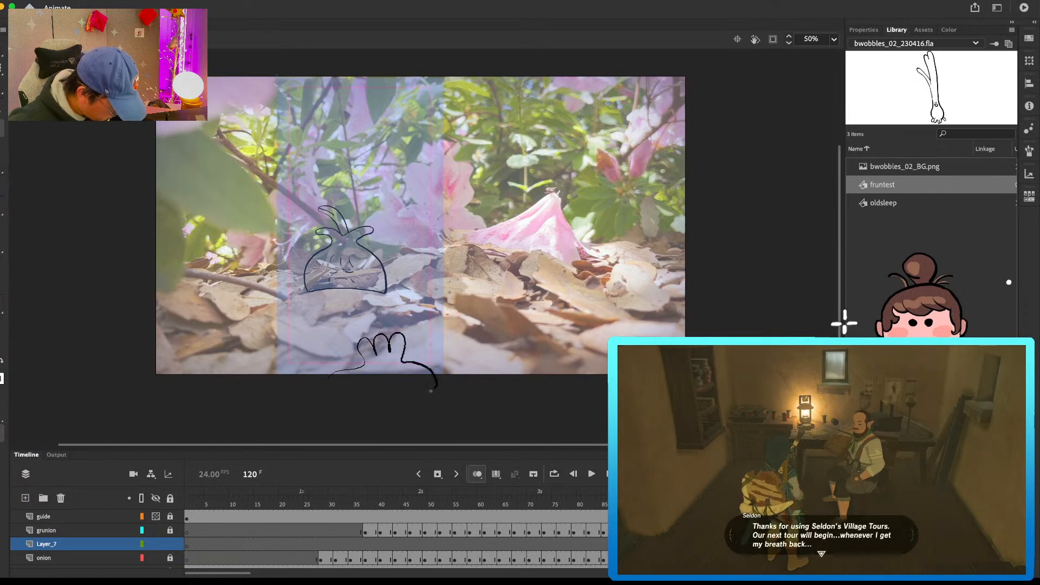
key(period)
key(period)
key(period)
key(F6)
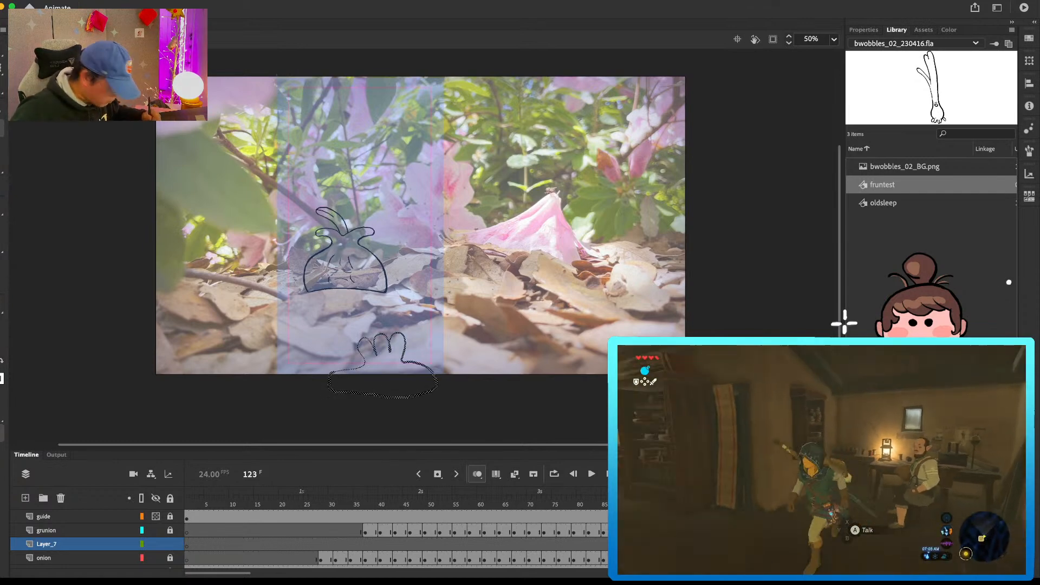
key(Delete)
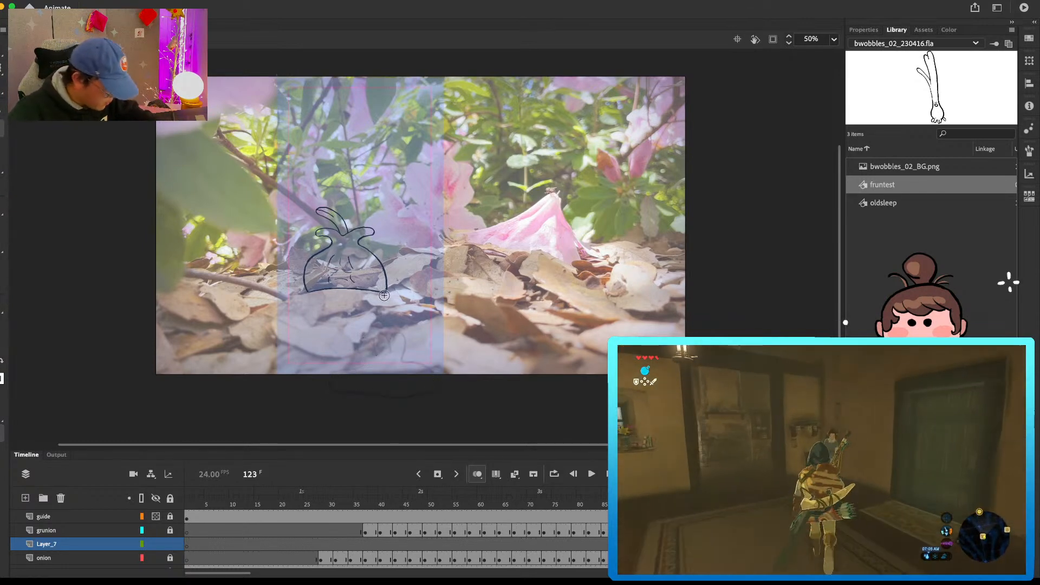
Step: Draw the round, three-tufted character at frame 123 with a smiling face, small feet and a bone-shaped object at its left side
mouse_move(353, 302)
mouse_down()
mouse_move(389, 335)
mouse_move(403, 286)
mouse_move(398, 332)
mouse_up()
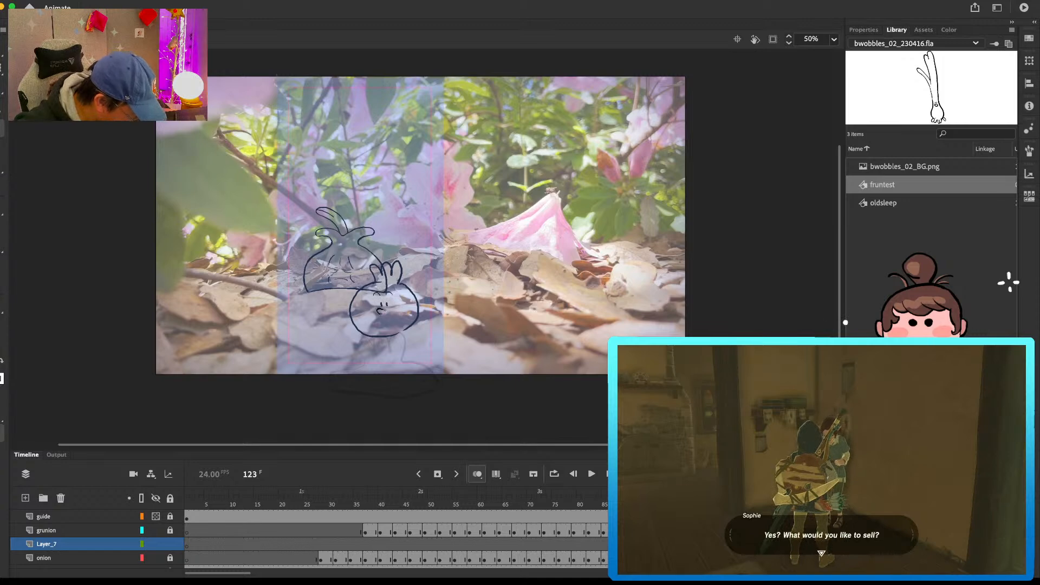
drag(380, 310, 394, 308)
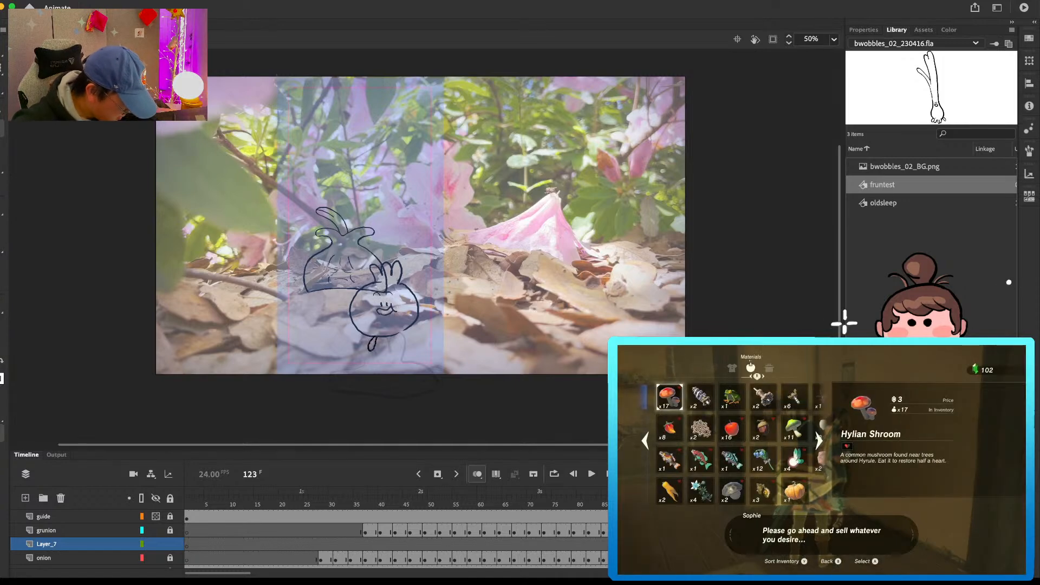
drag(391, 339, 387, 341)
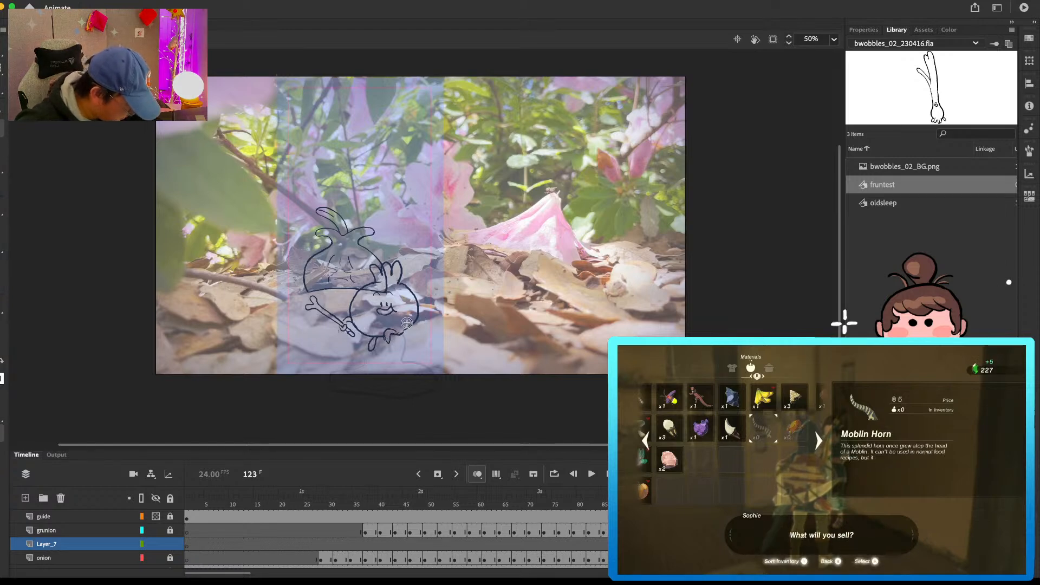
Step: Insert a blank keyframe on Layer_7 at frame 130
key(period)
key(period)
key(period)
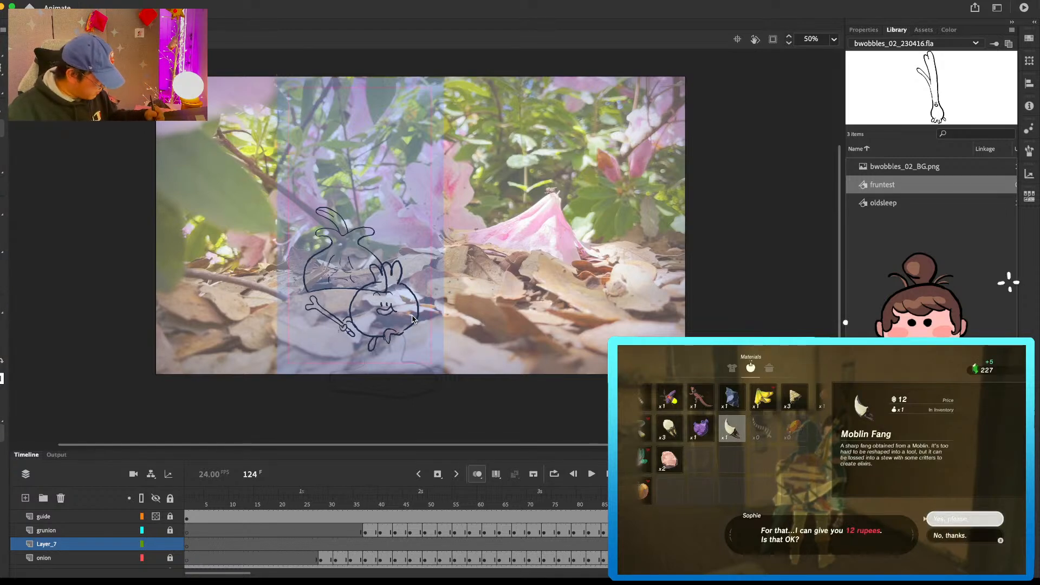
key(period)
key(period)
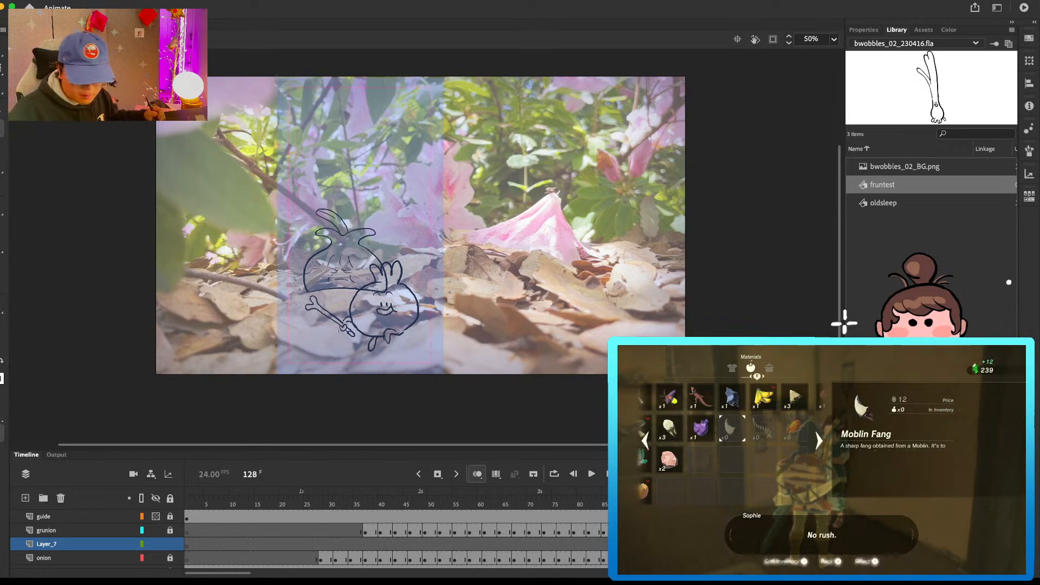
scroll(579, 544, right, 5)
click(579, 544)
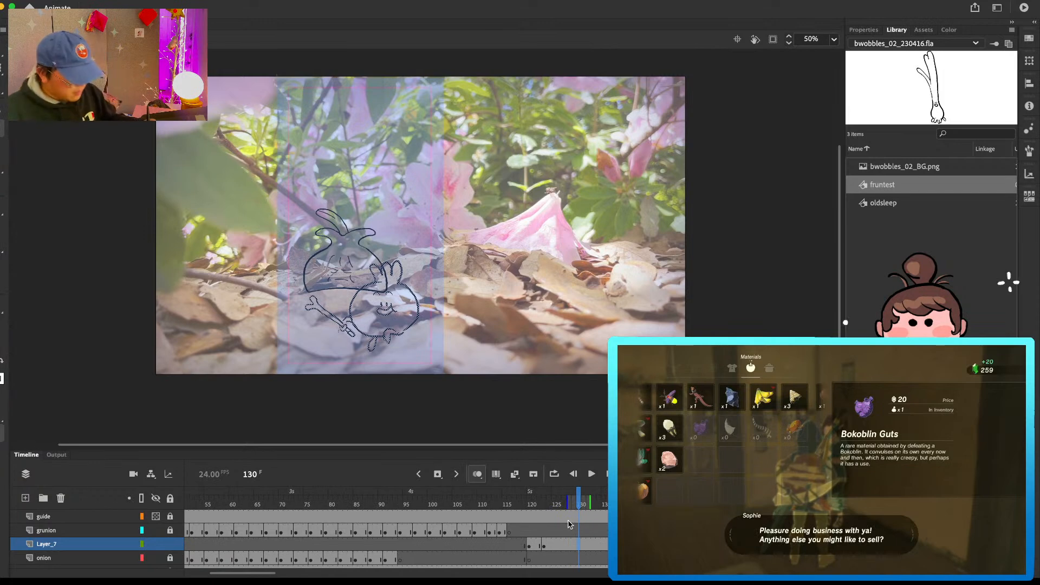
key(F7)
Step: Redraw the three-tufted character at frame 130 slightly smaller and farther right, with tufts, feet, bone-shaped object and a reworked smiling face
mouse_move(394, 261)
mouse_down()
mouse_move(392, 280)
mouse_move(414, 260)
mouse_up()
key(super+z)
drag(431, 307, 431, 314)
mouse_move(391, 278)
mouse_down()
mouse_move(392, 321)
mouse_move(422, 324)
mouse_move(388, 331)
mouse_move(416, 332)
mouse_move(352, 298)
mouse_move(370, 315)
mouse_up()
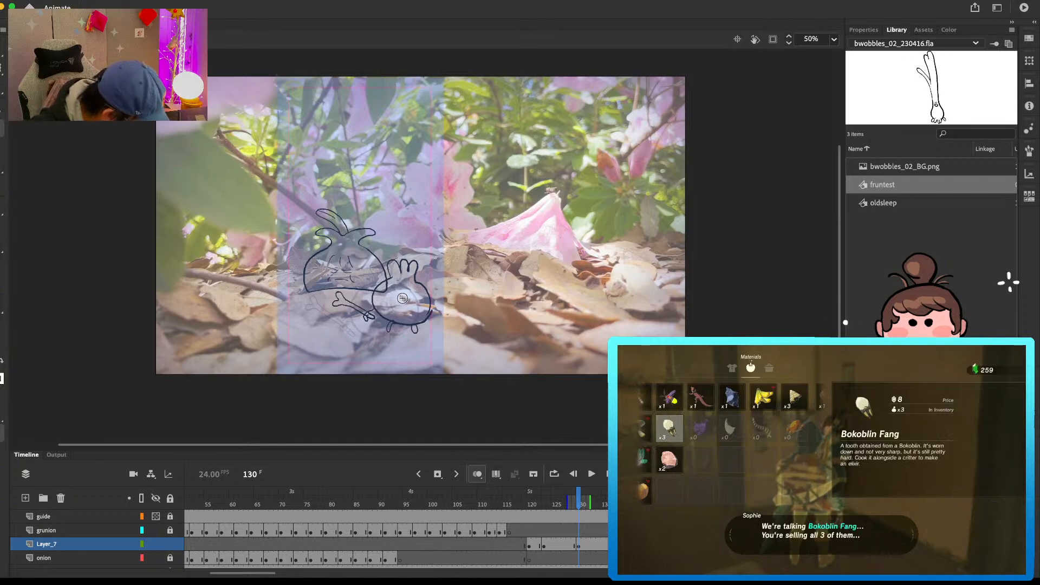
key(super+z)
key(super+z)
drag(397, 288, 402, 287)
mouse_move(405, 286)
mouse_down()
mouse_move(407, 303)
mouse_move(432, 302)
mouse_up()
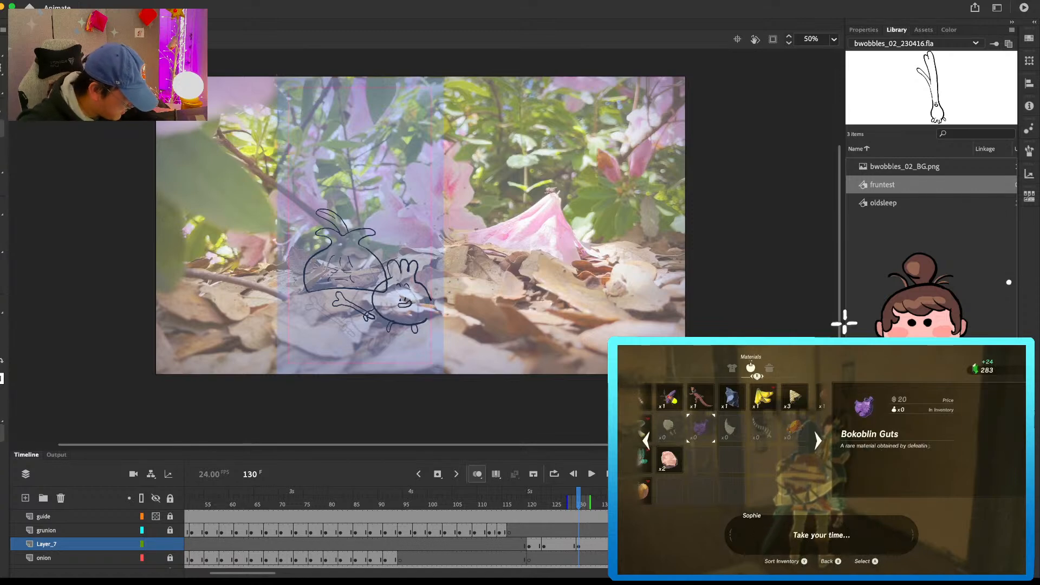
Step: Add a layer named rough2 above Layer_7 and rename Layer_7 as rough1
click(602, 531)
click(601, 544)
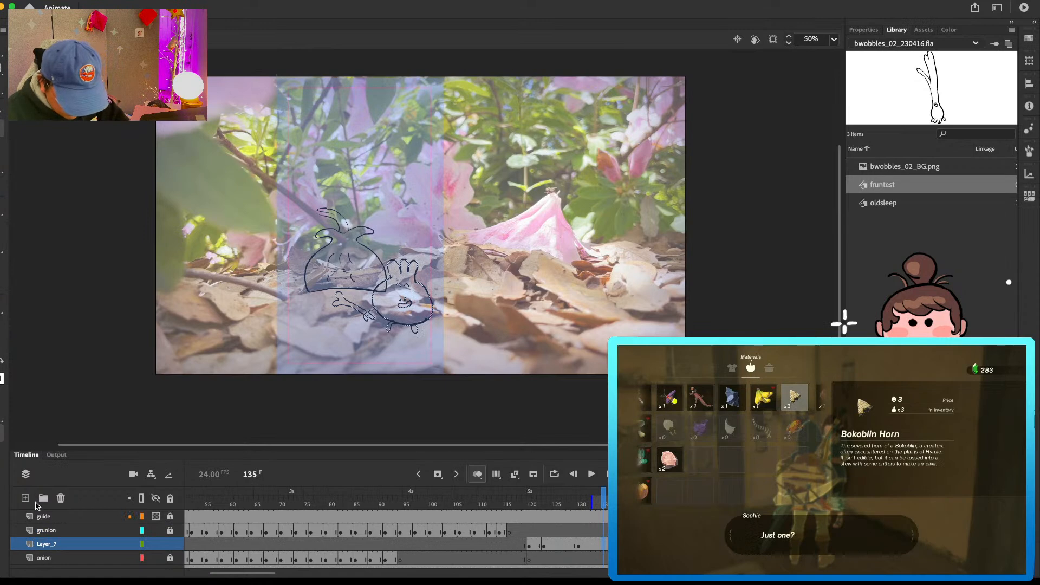
click(25, 498)
double_click(46, 545)
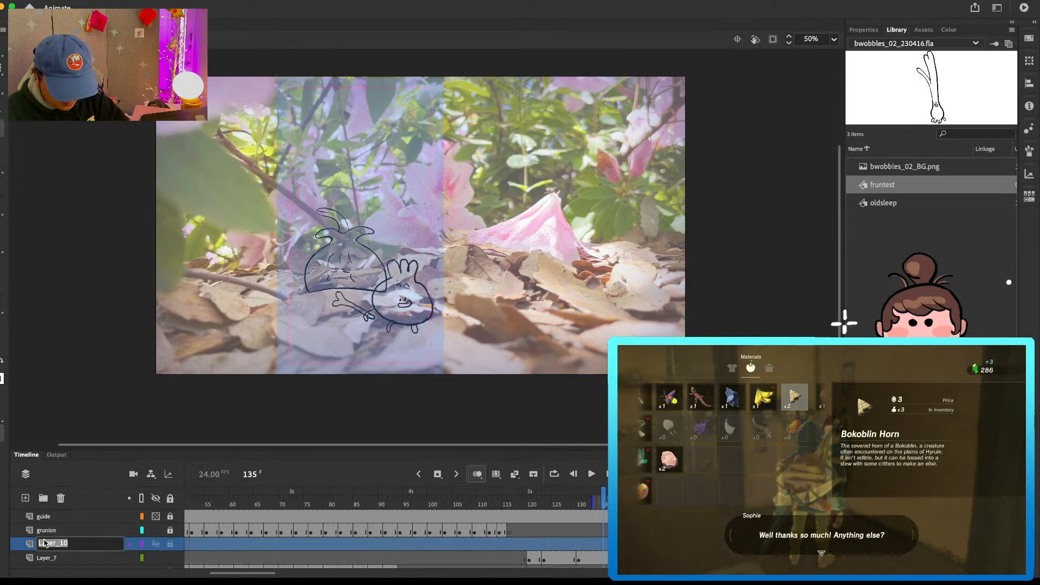
text(rough2)
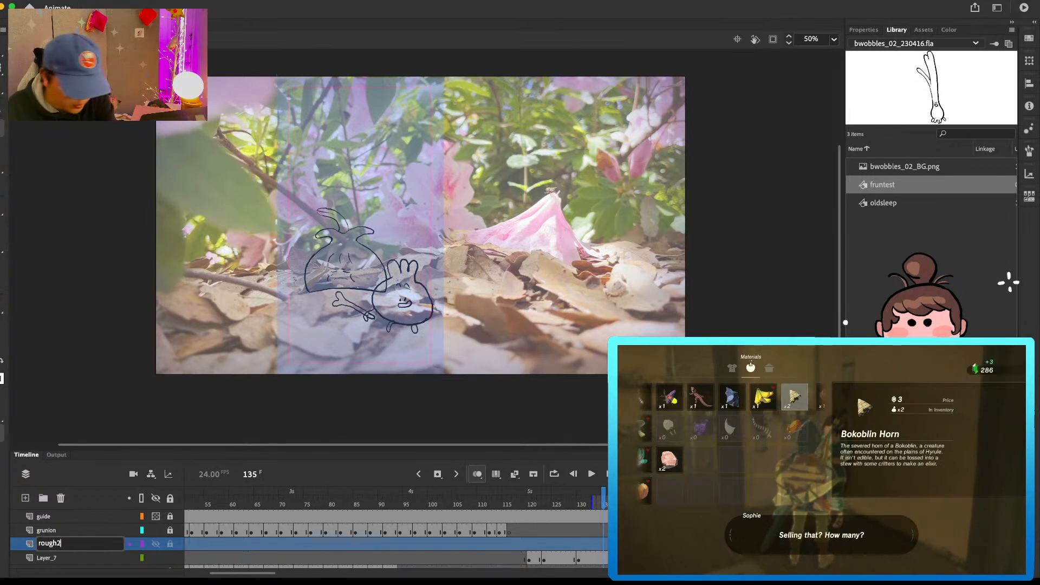
key(Return)
double_click(46, 558)
text(rough1)
key(Return)
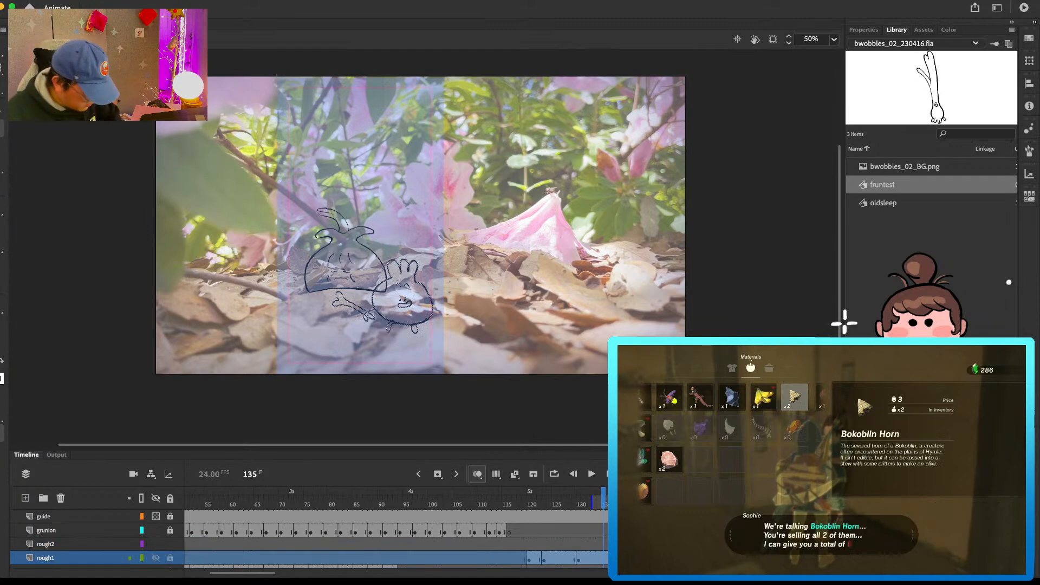
Step: Rough in the grunion's entrance on the rough2 layer at frame 135 and clear the drawing at frame 138
click(604, 544)
mouse_move(335, 351)
mouse_down()
mouse_move(384, 342)
mouse_move(342, 211)
mouse_move(332, 235)
mouse_move(348, 377)
mouse_up()
click(619, 544)
key(Delete)
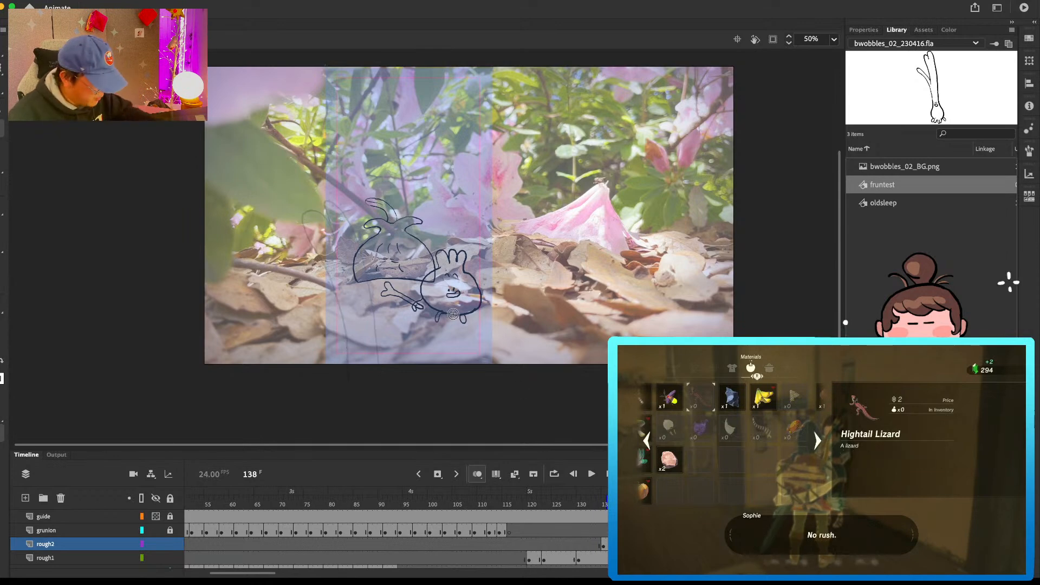
Step: Draw the grunion at frame 138 with tall left-leaning leaves, a narrow body, face, root feet and an arm reaching right
mouse_move(370, 271)
mouse_down()
mouse_move(362, 219)
mouse_move(331, 175)
mouse_up()
key(super+z)
mouse_move(374, 286)
mouse_down()
mouse_move(360, 209)
mouse_move(338, 188)
mouse_up()
drag(340, 196, 326, 182)
mouse_move(351, 257)
mouse_down()
mouse_move(358, 343)
mouse_move(374, 287)
mouse_up()
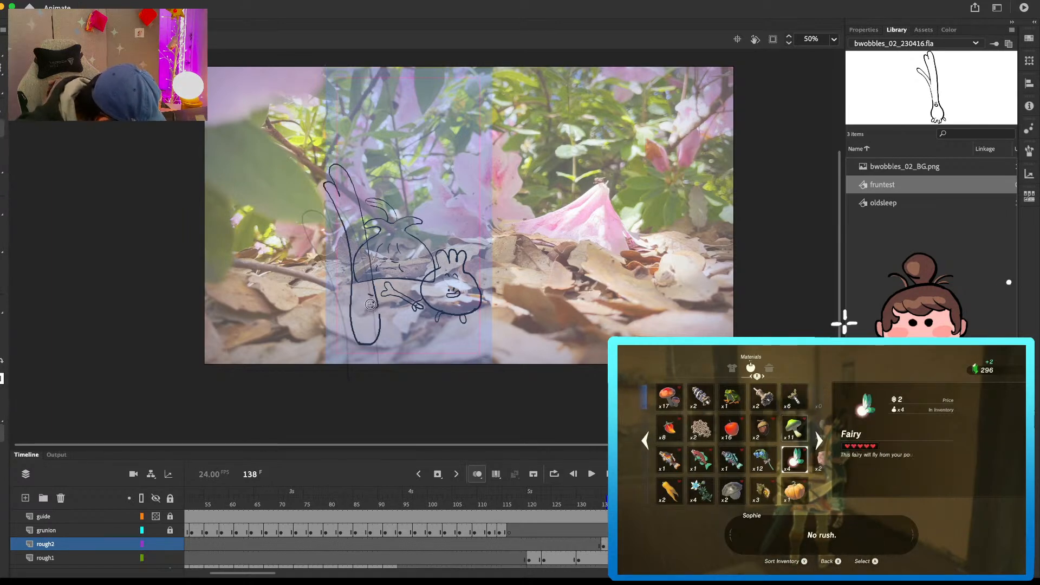
mouse_move(398, 318)
mouse_down()
mouse_move(371, 309)
mouse_move(408, 329)
mouse_move(401, 318)
mouse_move(416, 321)
mouse_move(401, 319)
mouse_move(379, 344)
mouse_up()
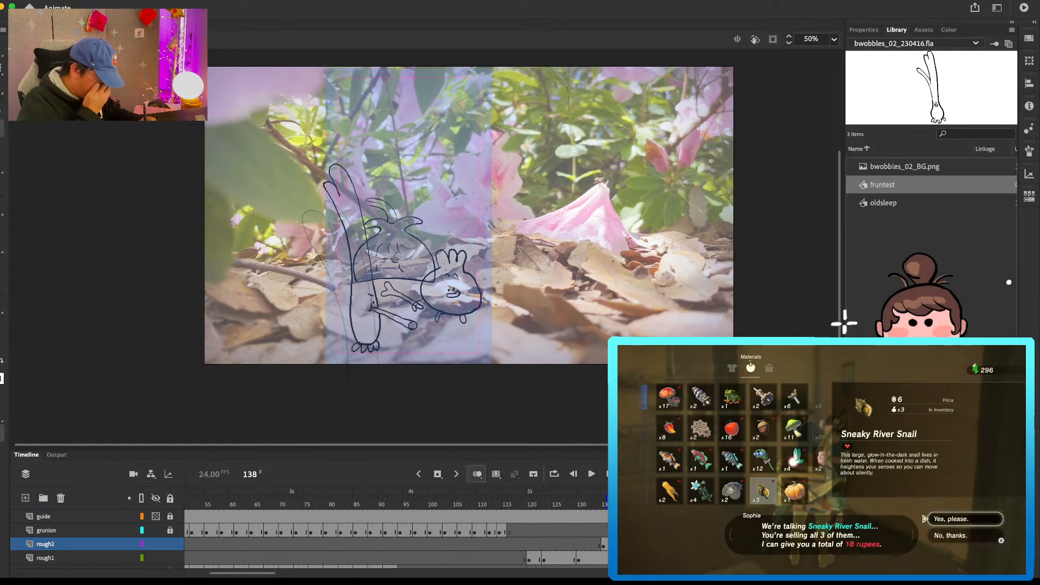
Step: Insert blank keyframes at frame 143 on the rough2 and rough1 layers
key(alt+.)
key(alt+.)
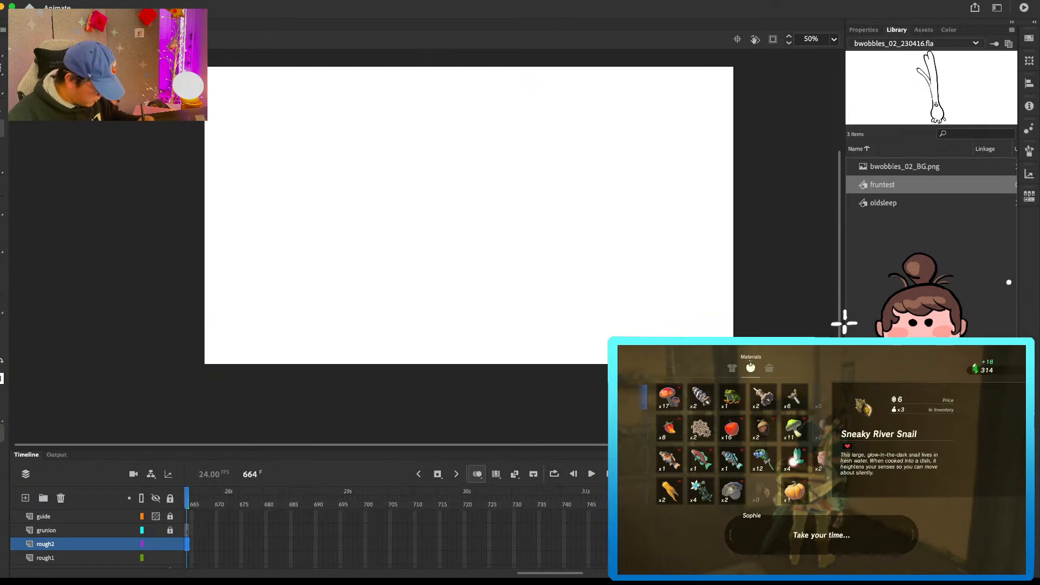
key(alt+)
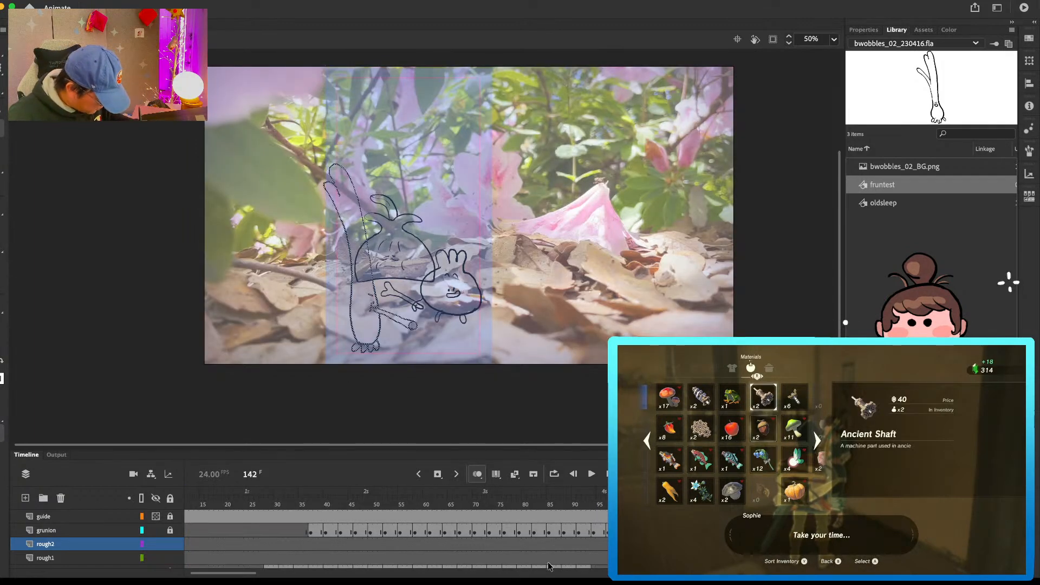
click(453, 539)
click(459, 545)
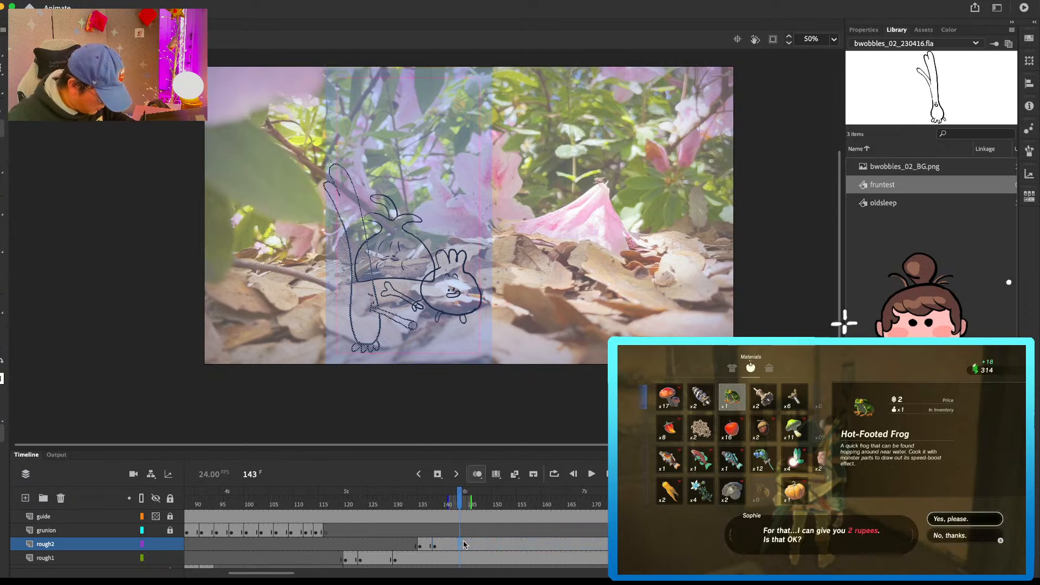
key(F7)
click(460, 557)
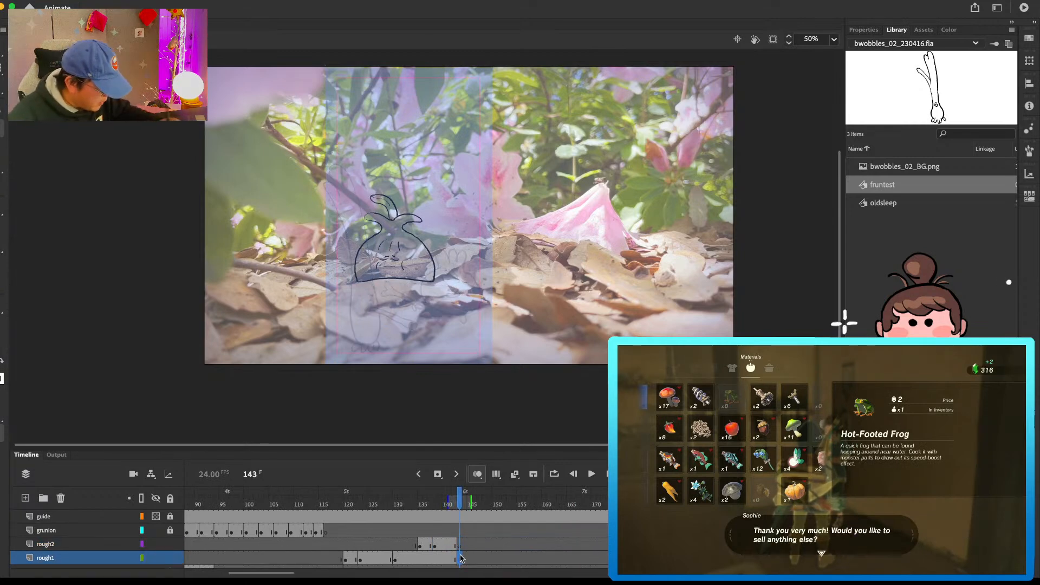
key(F7)
Step: At frame 143, draw the smiling three-tufted character holding its bone on rough1 and the grunion with upright leaves and a stick on rough2
mouse_move(465, 247)
mouse_down()
mouse_move(469, 265)
mouse_move(434, 269)
mouse_move(475, 301)
mouse_up()
mouse_move(473, 266)
mouse_down()
mouse_move(482, 281)
mouse_move(444, 305)
mouse_up()
drag(463, 305, 470, 304)
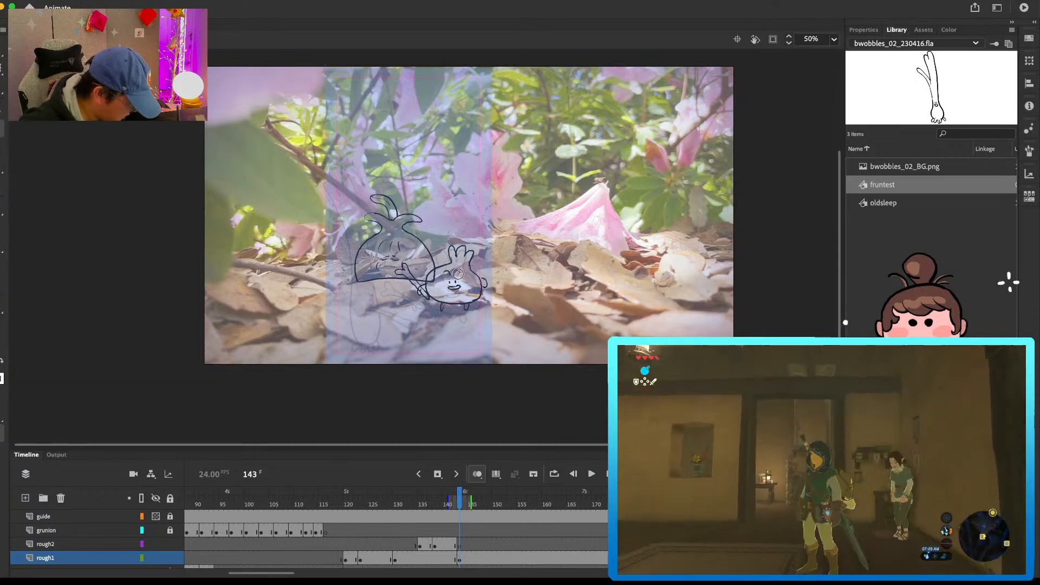
key(.)
click(459, 545)
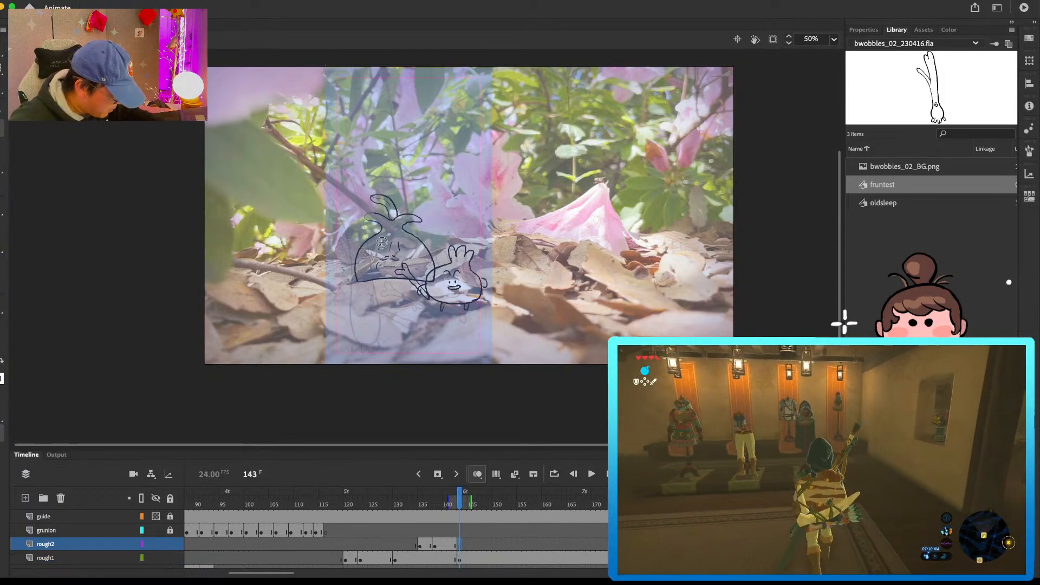
mouse_move(378, 268)
mouse_down()
mouse_move(364, 157)
mouse_move(357, 173)
mouse_move(343, 155)
mouse_move(370, 316)
mouse_up()
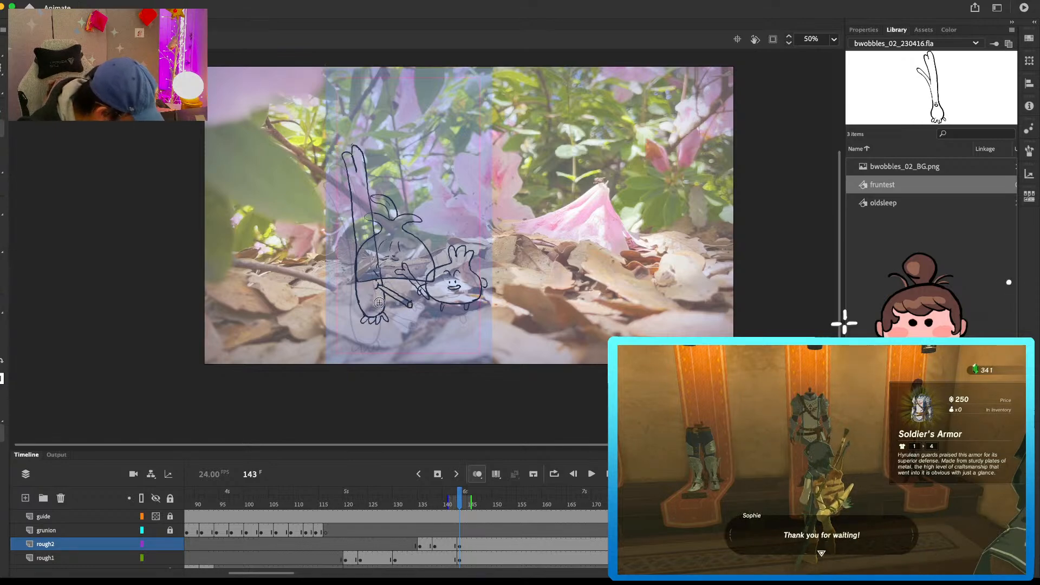
Step: Try ending the grunion's pose with a blank keyframe at frame 151 on the rough2 layer
click(483, 543)
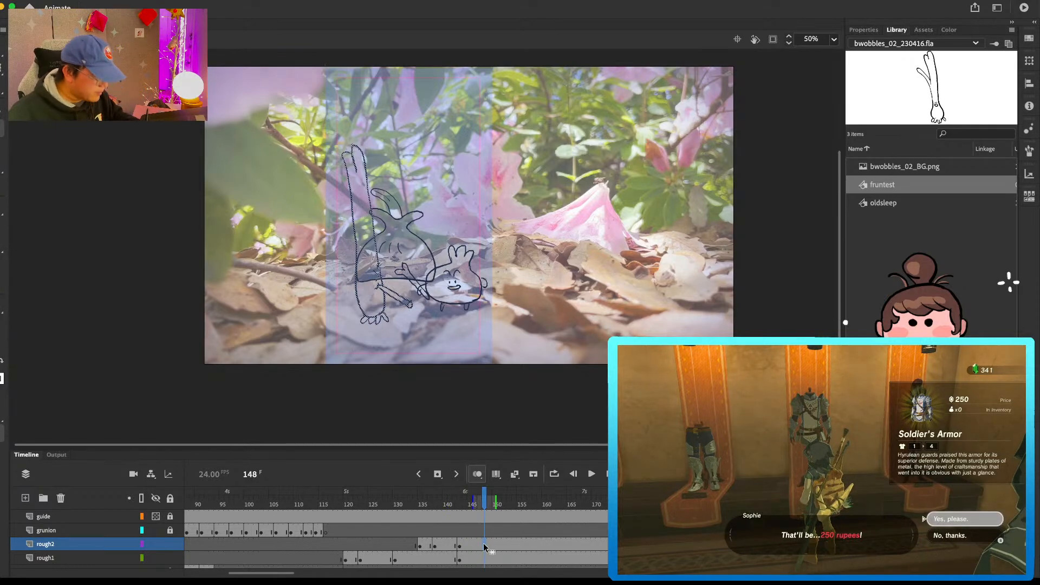
click(499, 544)
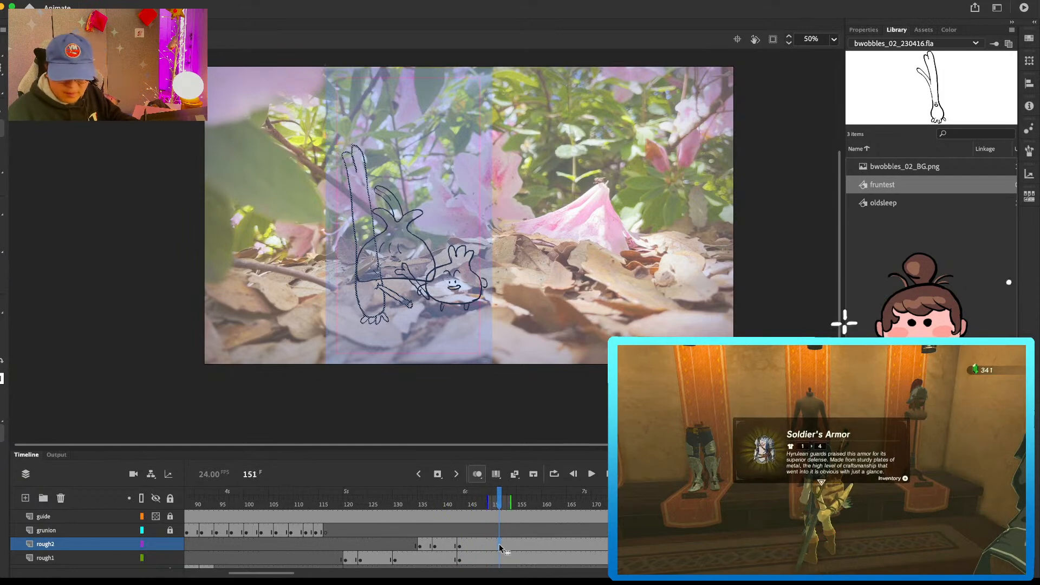
click(506, 558)
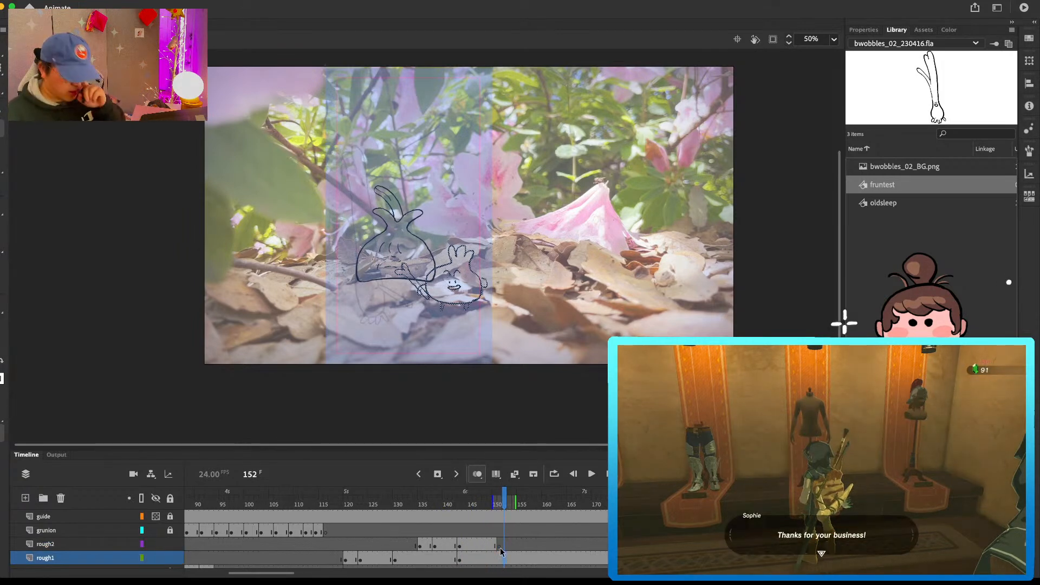
click(500, 544)
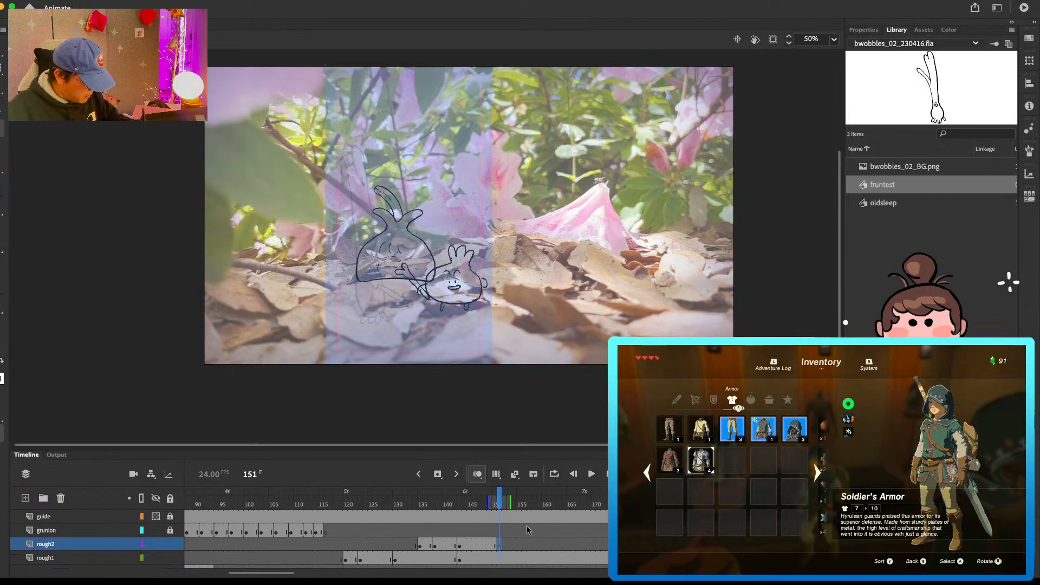
Step: Delay the rough1 layer's second keyframe to frame 124 and play back the characters' entrance to check the timing
key(Return)
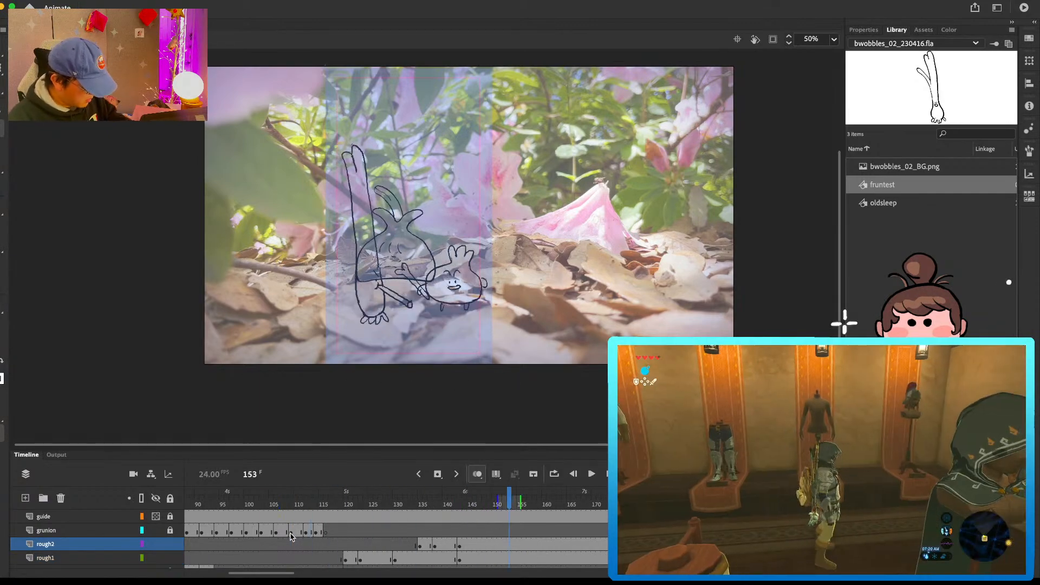
click(341, 504)
mouse_move(329, 510)
mouse_down()
mouse_move(464, 512)
mouse_move(426, 548)
mouse_up()
click(441, 545)
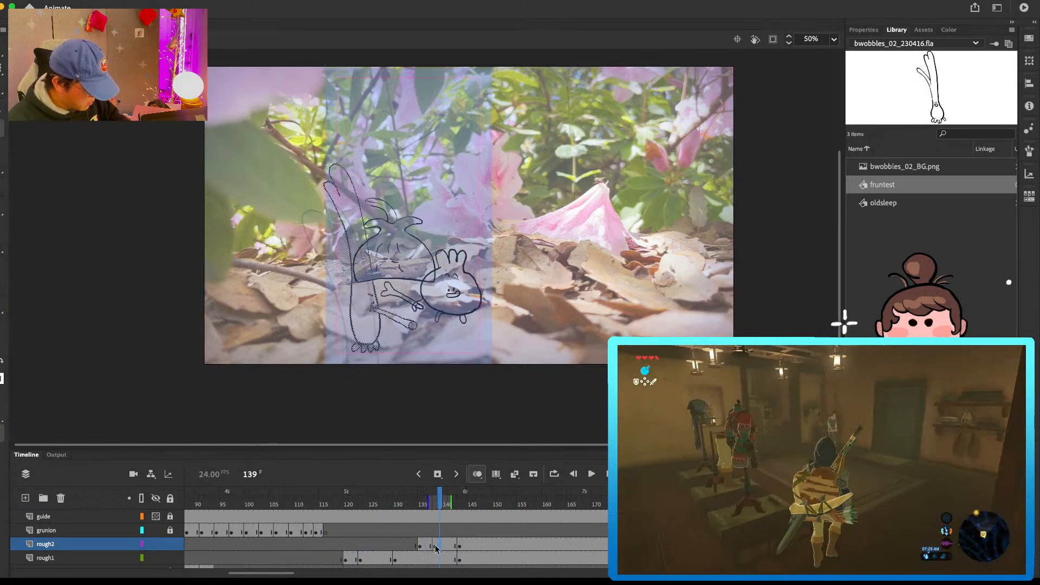
click(356, 559)
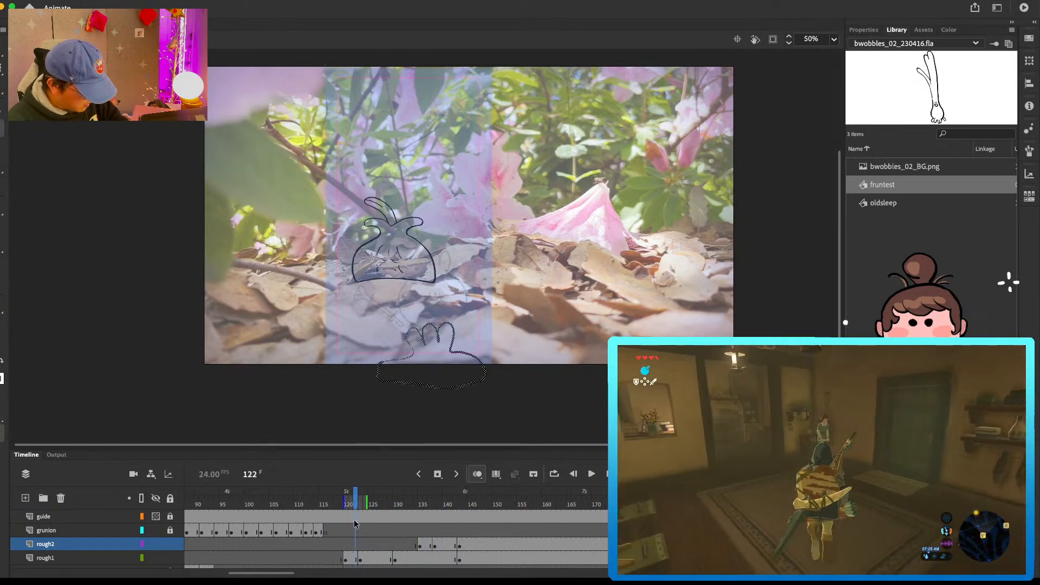
click(378, 558)
drag(380, 499, 311, 503)
key(Return)
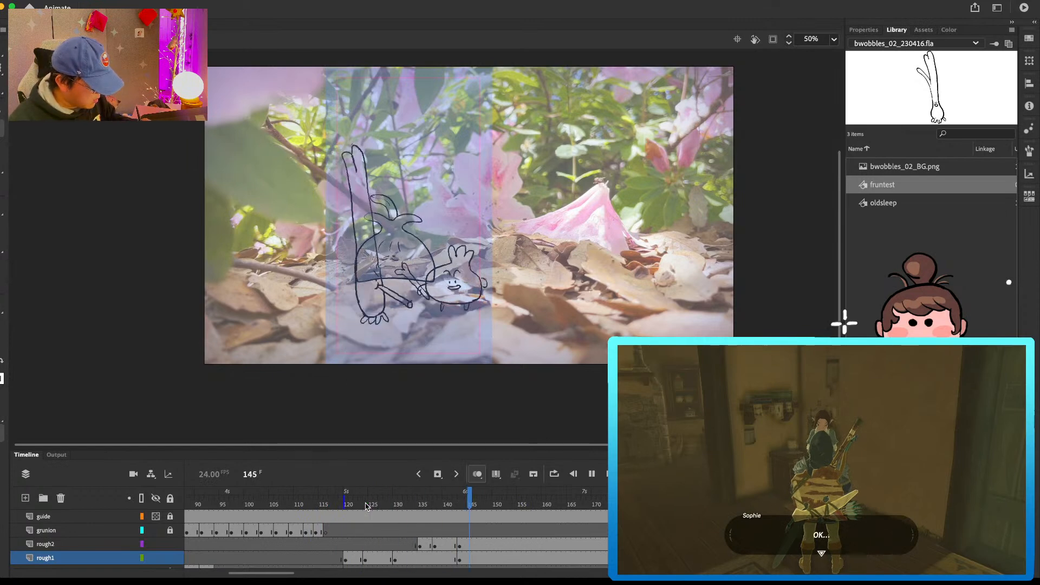
Step: Insert a blank keyframe at frame 153 on rough2 and start the grunion's eyes beside the onion
click(513, 541)
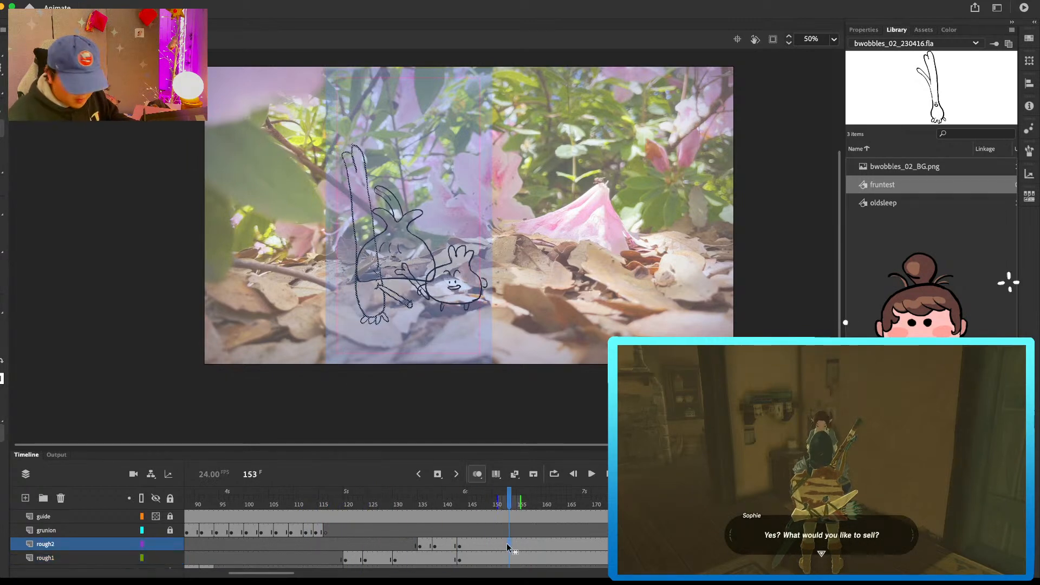
click(354, 279)
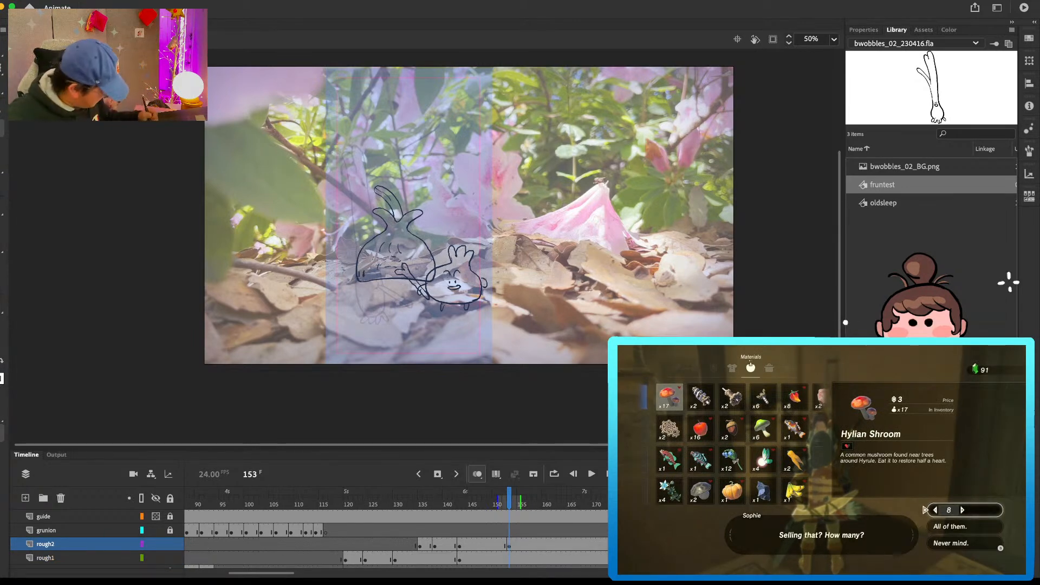
Step: Hide the BG layer and display the old layer as outlines
scroll(97, 542, down, 3)
click(156, 558)
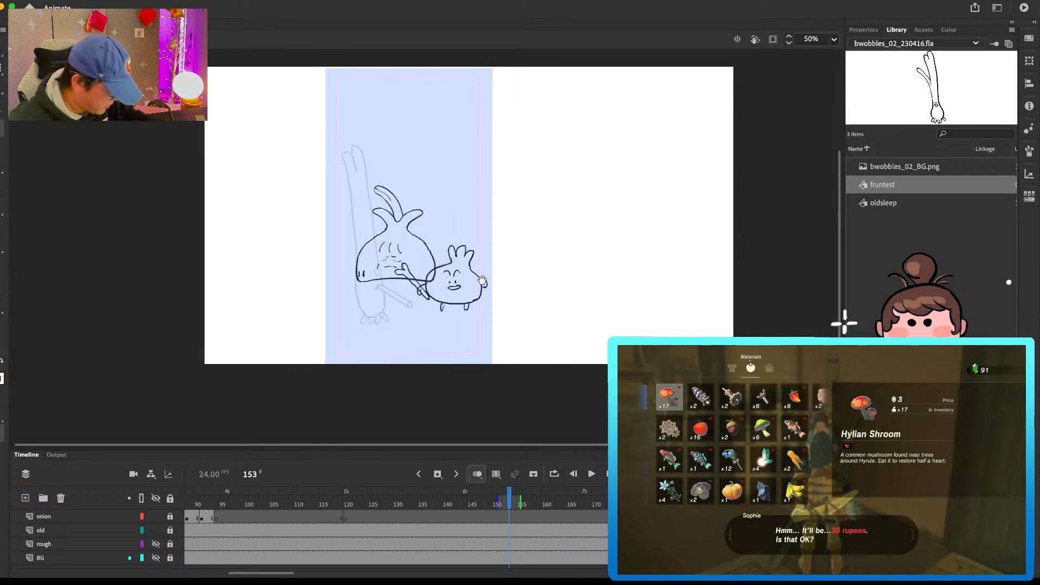
drag(480, 272, 484, 303)
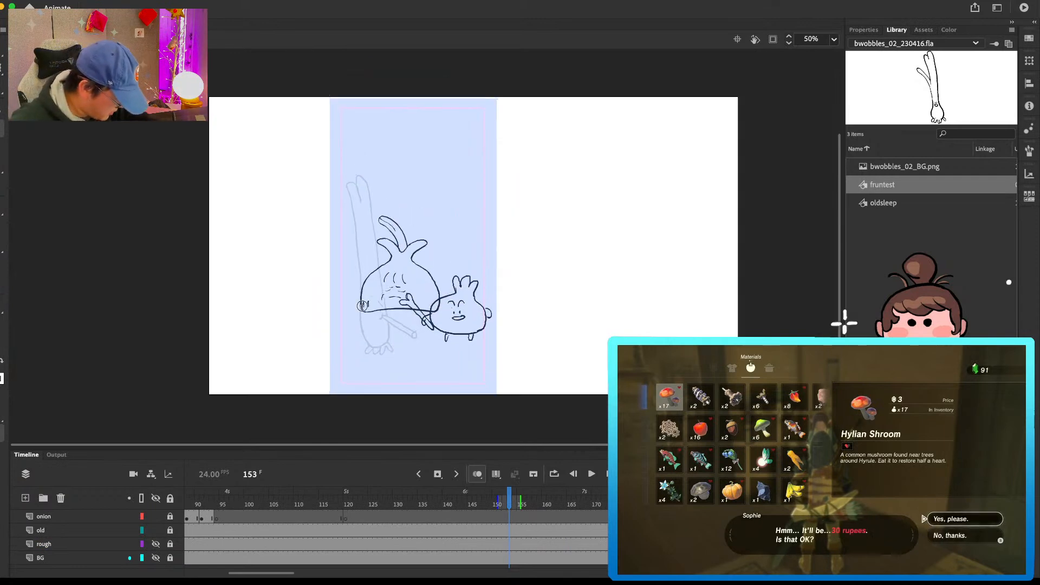
click(143, 531)
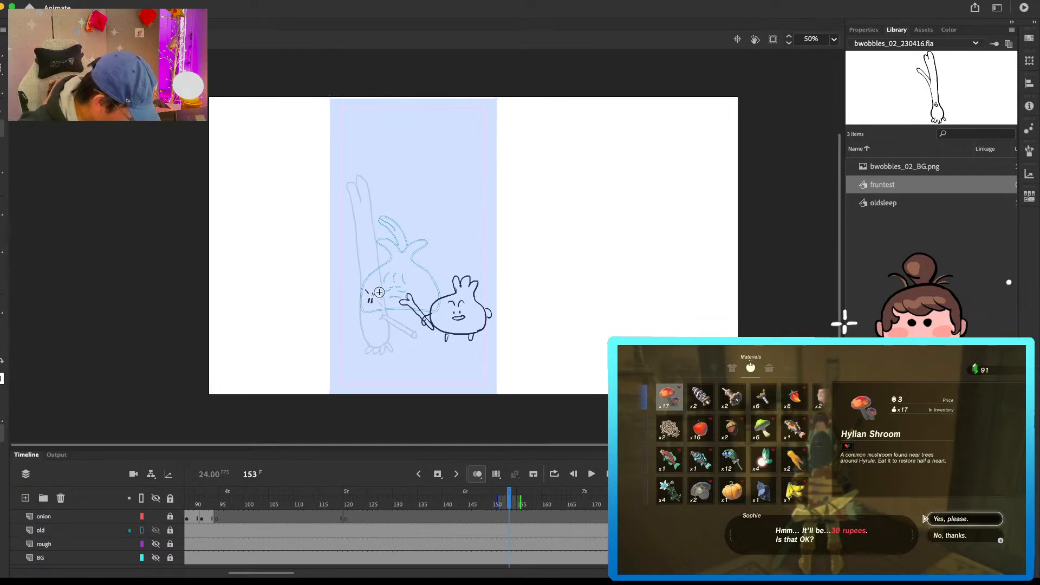
Step: Draw the grunion at frame 153 on rough2 with a frowning face, a stick pointing left, tall split leaves, a round base and root feet
drag(372, 295, 378, 293)
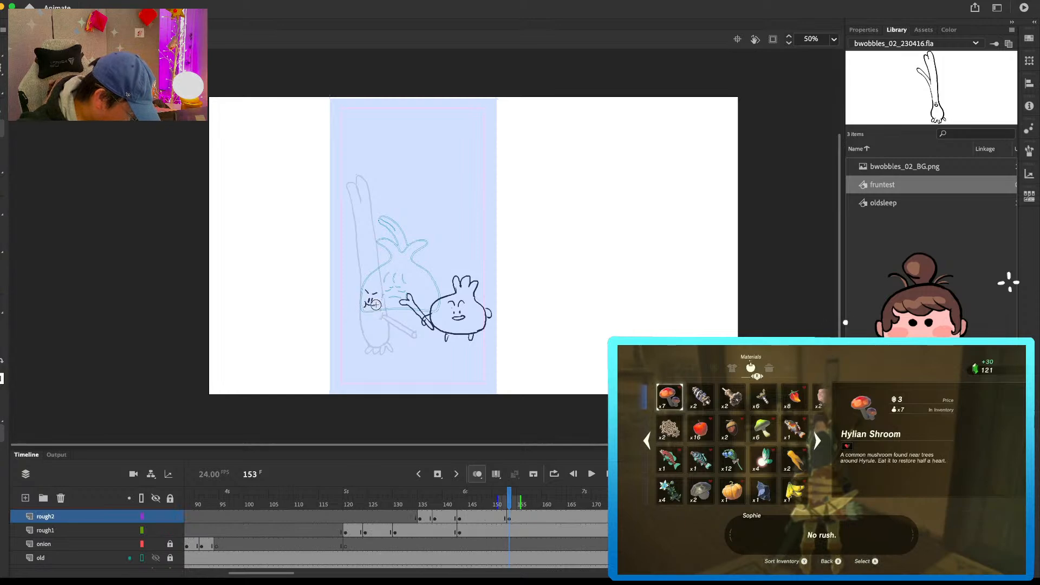
mouse_move(346, 309)
mouse_down()
mouse_move(339, 318)
mouse_move(380, 306)
mouse_move(371, 347)
mouse_move(386, 340)
mouse_up()
key(super+z)
key(super+z)
drag(356, 308, 359, 226)
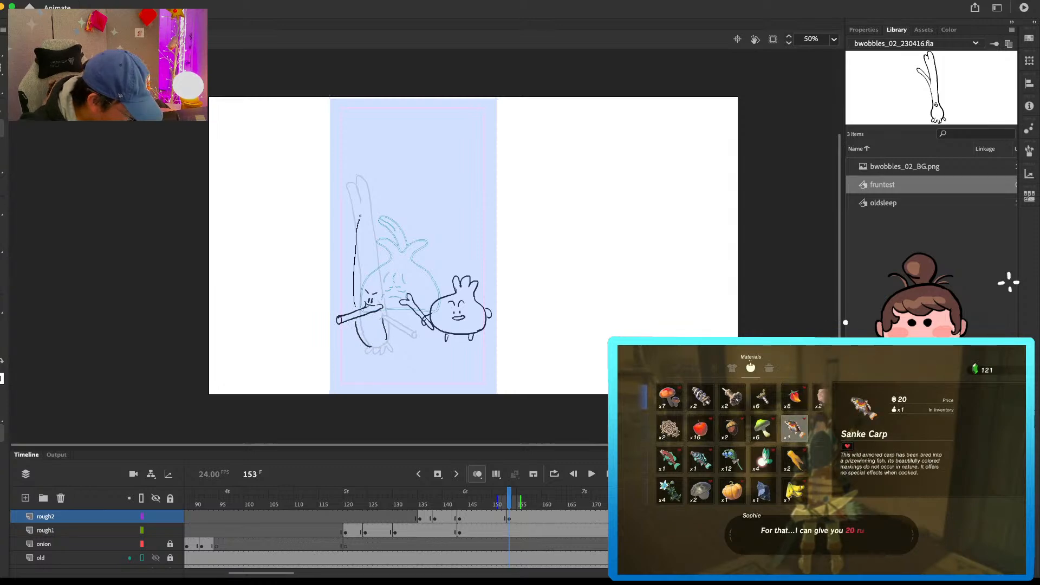
drag(378, 189, 373, 247)
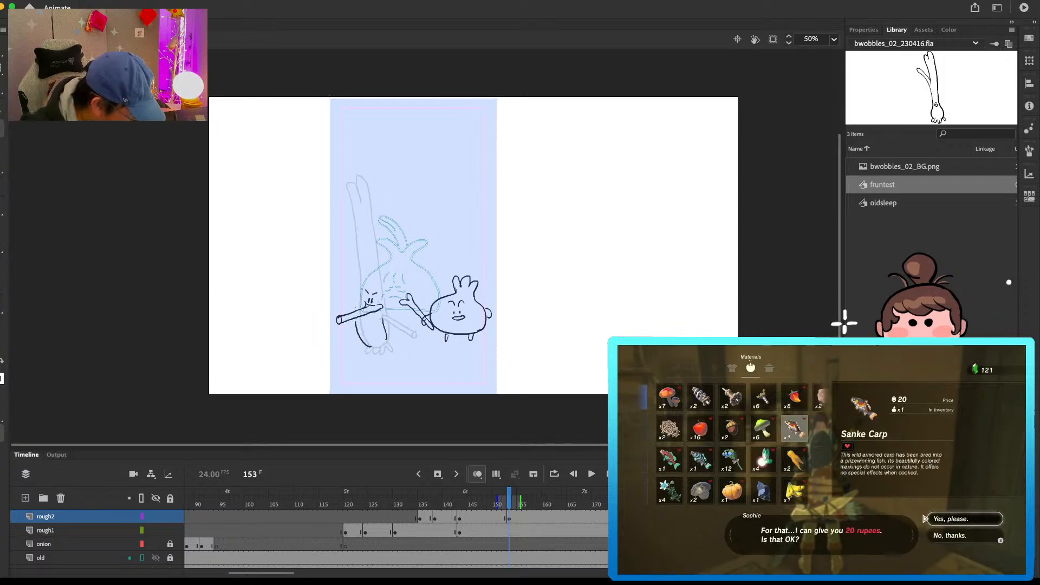
mouse_move(369, 212)
mouse_down()
mouse_move(382, 183)
mouse_move(382, 263)
mouse_move(359, 238)
mouse_up()
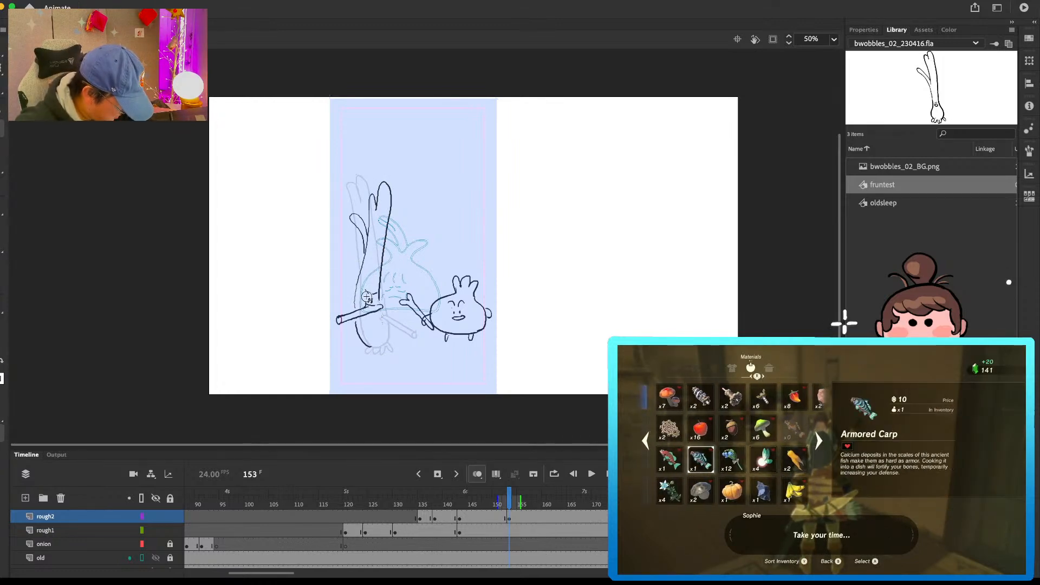
drag(362, 279, 376, 349)
drag(378, 347, 384, 348)
Step: Insert a blank keyframe at frame 156 on rough1 and draw the three-tufted character shouting with its bone raised
click(524, 531)
key(F7)
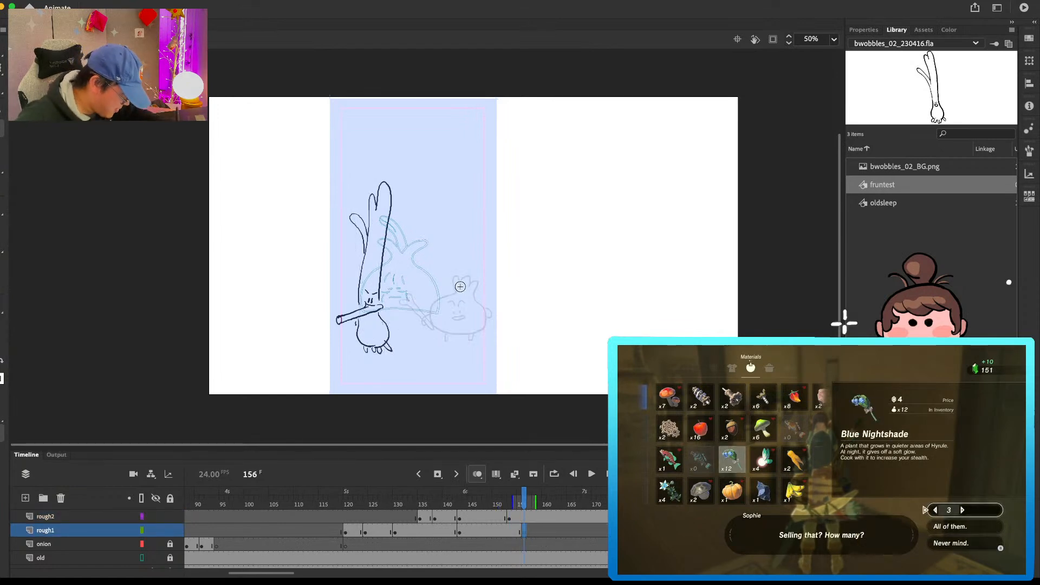
mouse_move(455, 291)
mouse_down()
mouse_move(470, 327)
mouse_move(464, 298)
mouse_move(475, 274)
mouse_move(473, 329)
mouse_up()
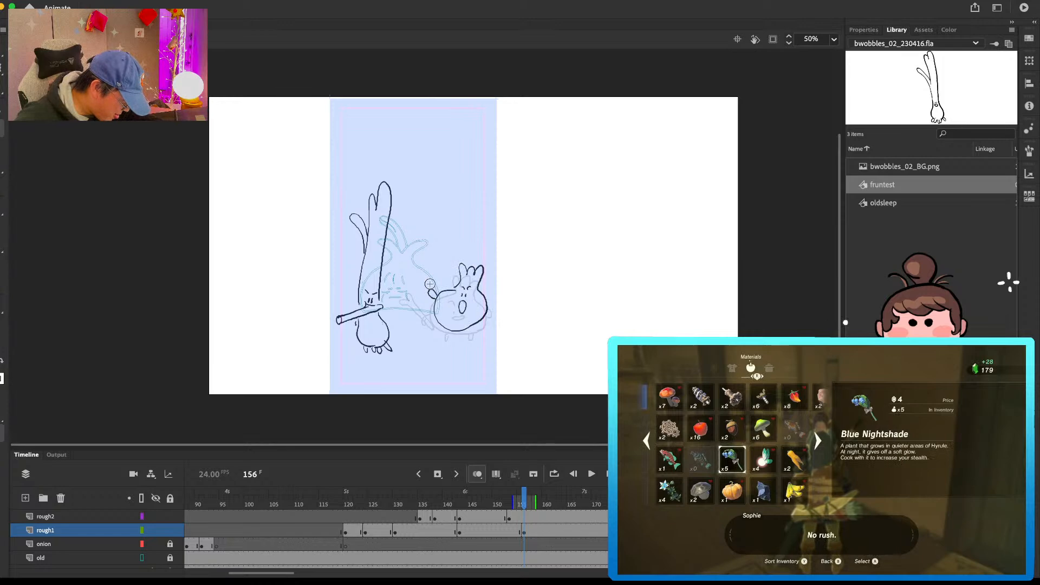
drag(428, 291, 430, 296)
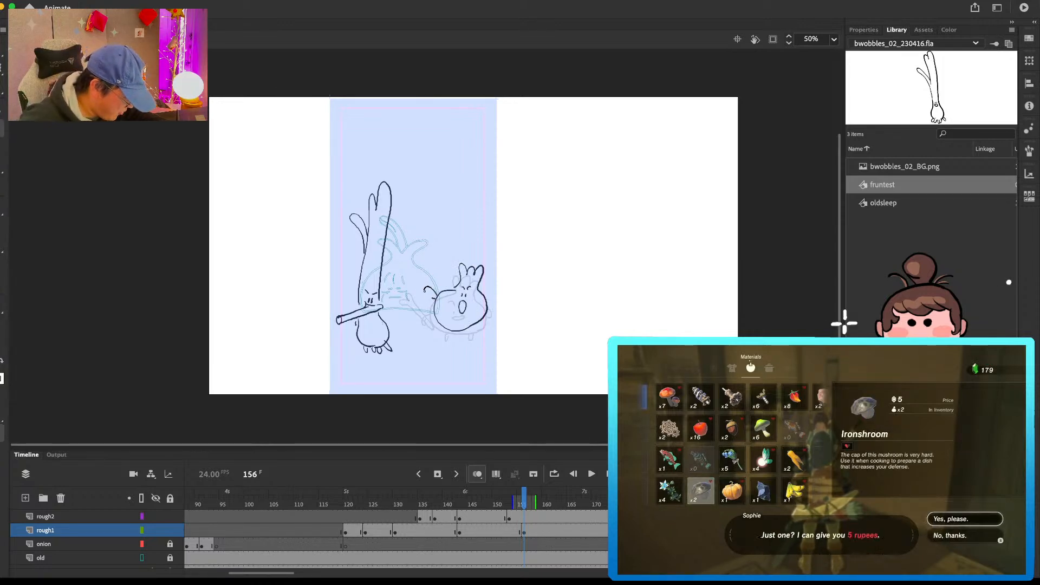
drag(444, 253, 430, 296)
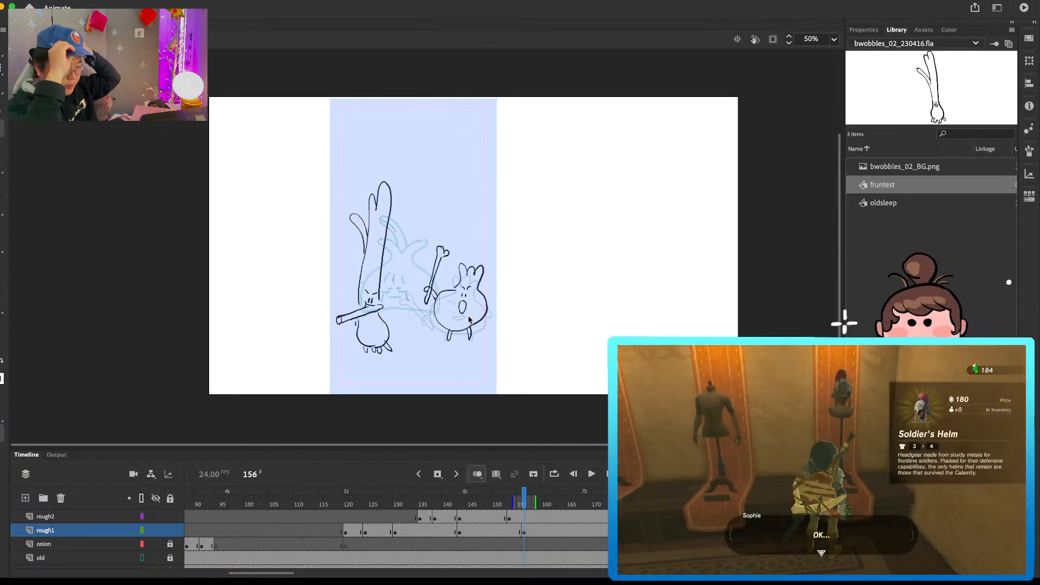
Step: Insert blank keyframes at frame 161 on rough2 and frame 160 on rough1
click(550, 517)
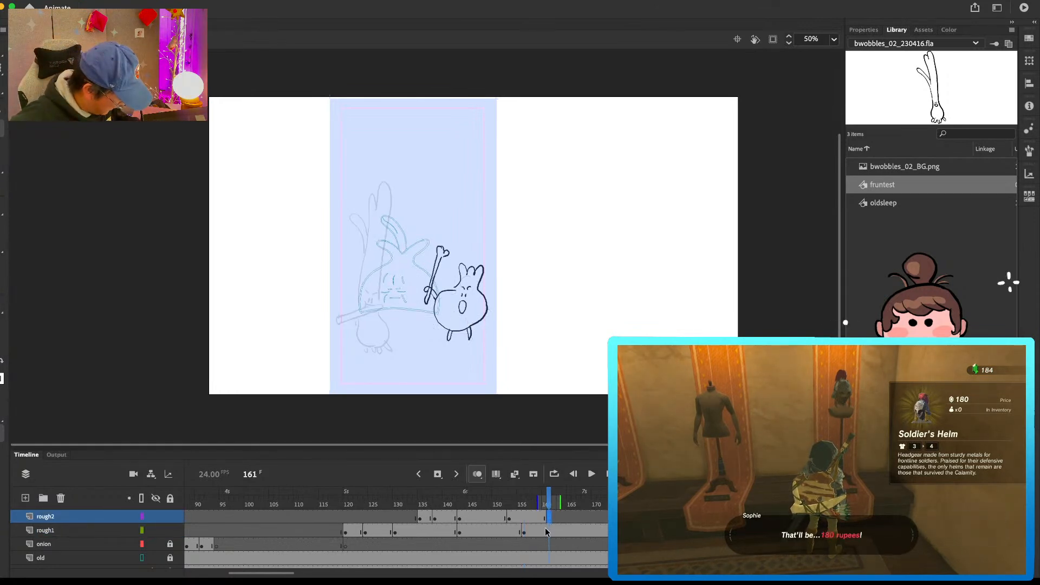
click(545, 532)
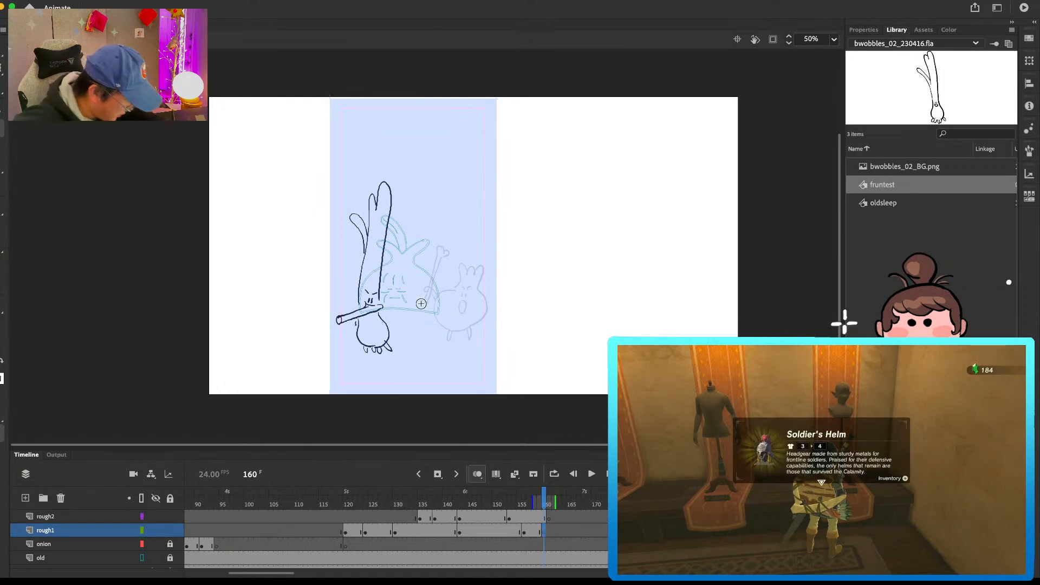
key(F7)
Step: Draw the three-tufted character at frame 160 farther left with squeezed-shut eyes, an open mouth, two feet and the bone tilted right
mouse_move(431, 304)
mouse_down()
mouse_move(474, 323)
mouse_move(470, 294)
mouse_move(450, 306)
mouse_up()
mouse_move(456, 307)
mouse_down()
mouse_move(440, 292)
mouse_move(453, 281)
mouse_move(465, 285)
mouse_move(451, 310)
mouse_up()
key(b)
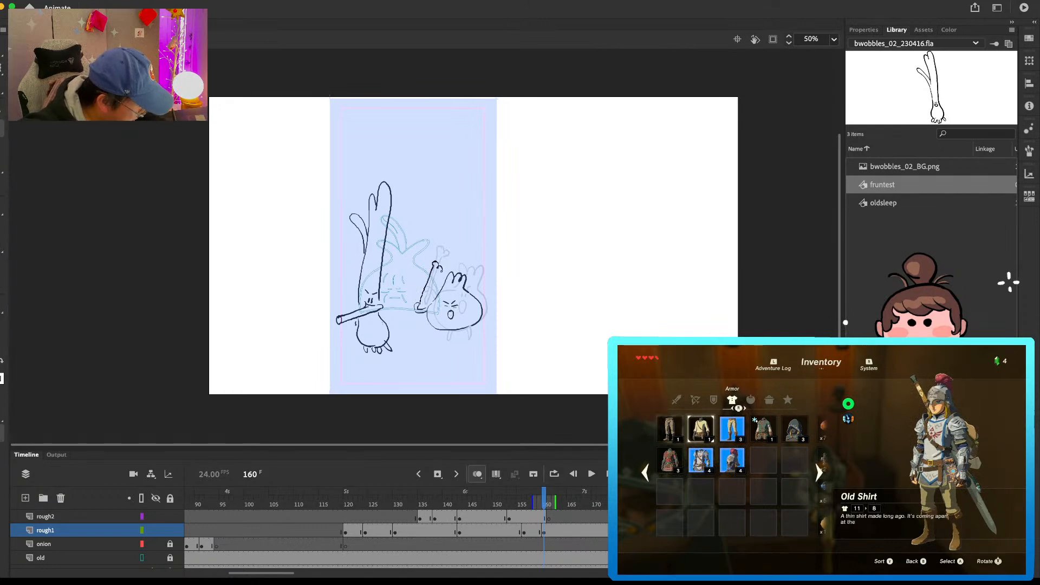
key(comma)
key(period)
drag(443, 332, 469, 328)
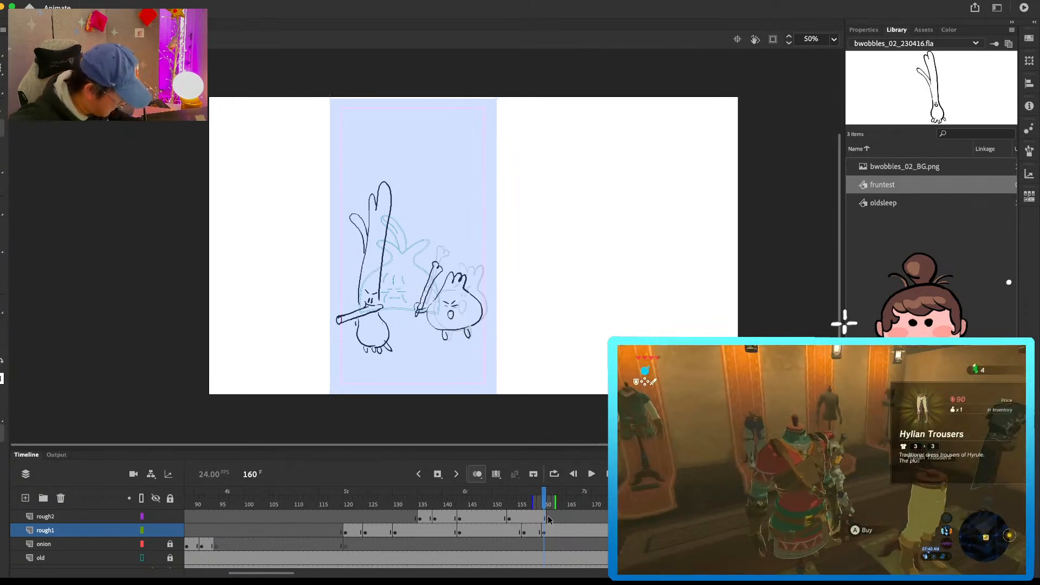
Step: Draw the grunion at frame 161 on rough2 turned toward the onion, with bent leaves, root feet and the stick angled down to the left
key(period)
drag(392, 282, 389, 299)
mouse_move(393, 308)
mouse_down()
mouse_move(365, 319)
mouse_move(376, 319)
mouse_move(367, 329)
mouse_move(388, 307)
mouse_move(381, 348)
mouse_up()
drag(387, 345, 391, 348)
drag(391, 284, 388, 225)
key(super+z)
mouse_move(393, 290)
mouse_down()
mouse_move(389, 195)
mouse_move(377, 222)
mouse_move(390, 190)
mouse_move(365, 255)
mouse_up()
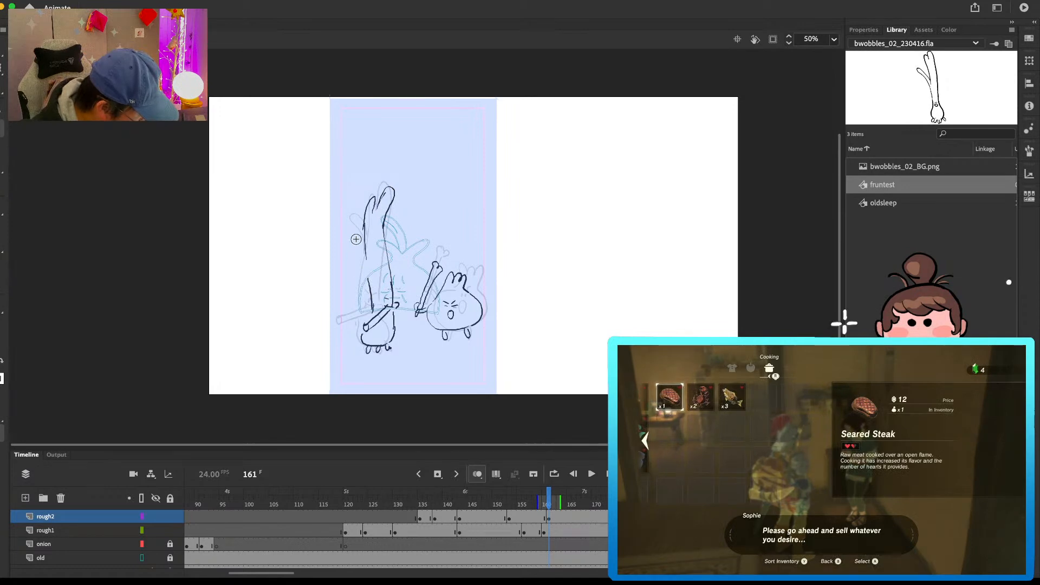
drag(350, 217, 369, 281)
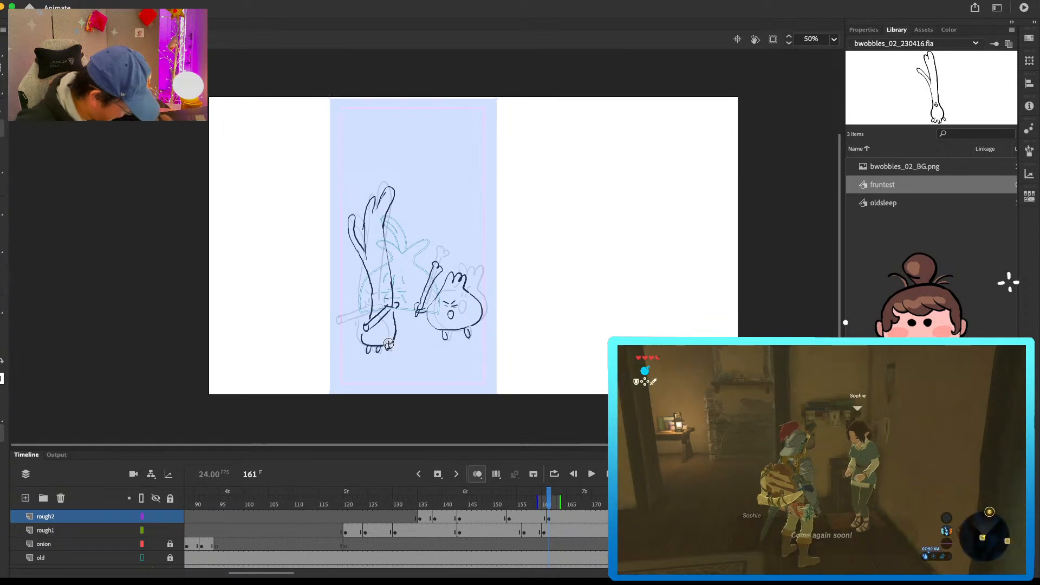
click(565, 516)
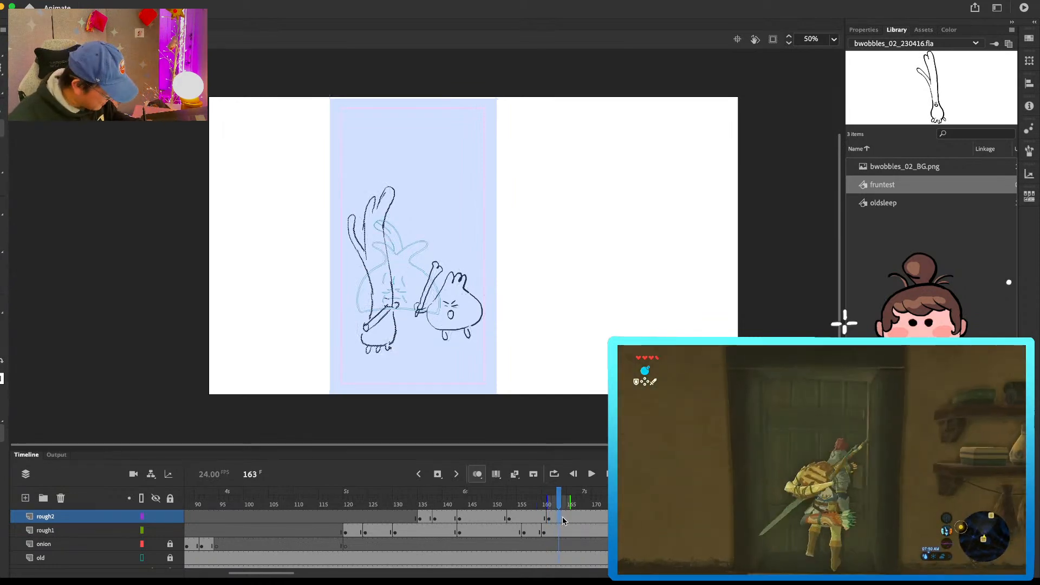
Step: Insert blank keyframes at frame 163 on rough1 and rough2, and play back the animation from around frame 110
click(563, 525)
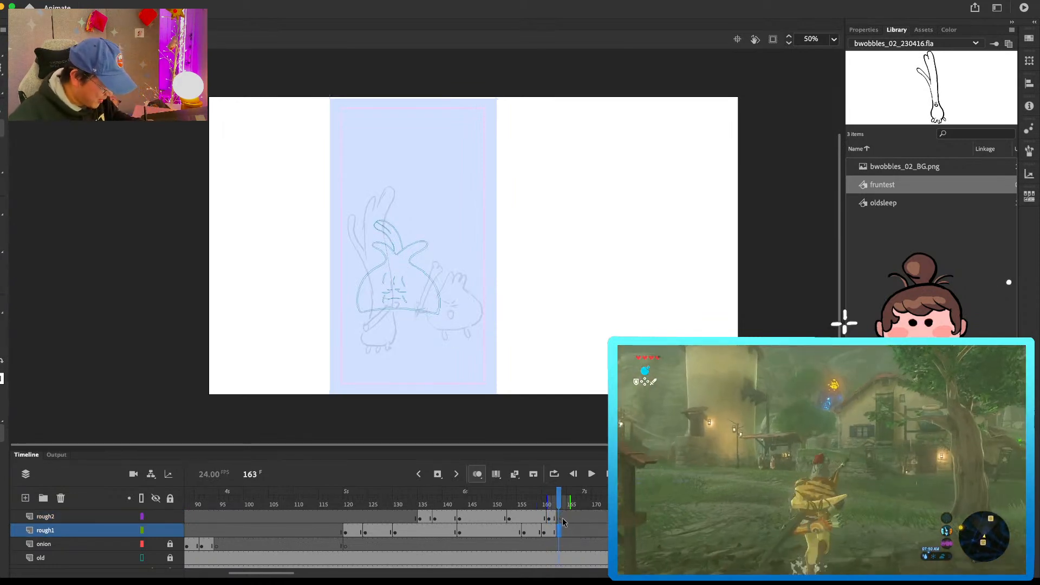
click(475, 494)
key(Return)
click(304, 506)
key(Return)
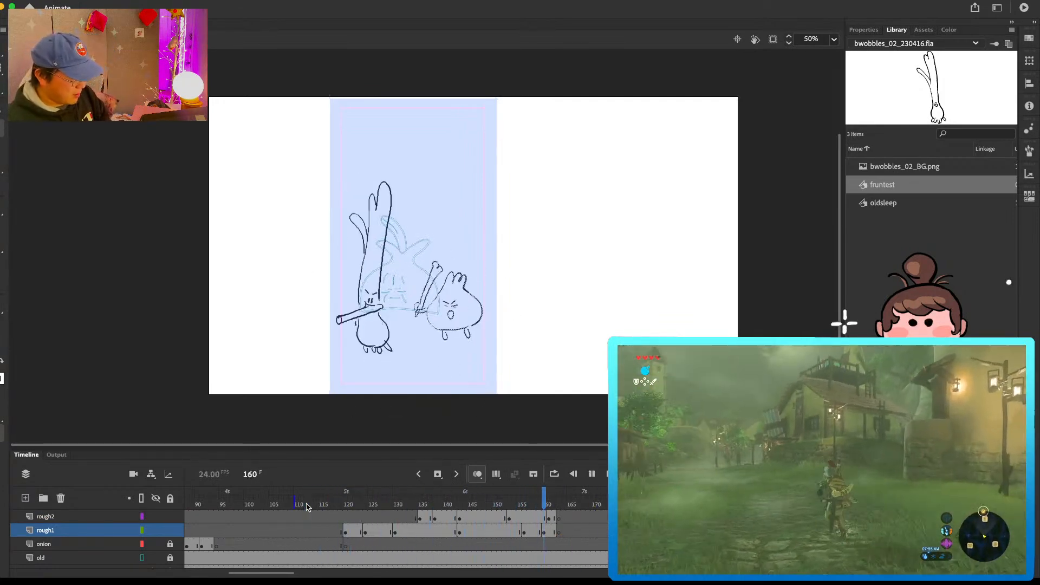
Step: Remove frames 147 to 150 from rough1 and rough2 to shorten the hold, and play the animation back from around frame 103
click(493, 535)
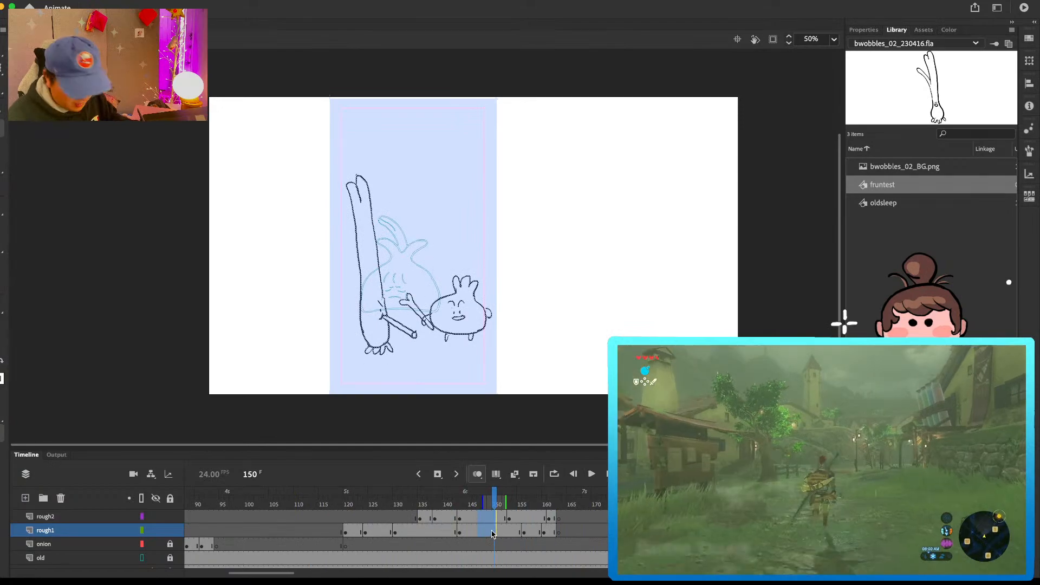
key(shift+F5)
drag(495, 497, 269, 512)
key(Return)
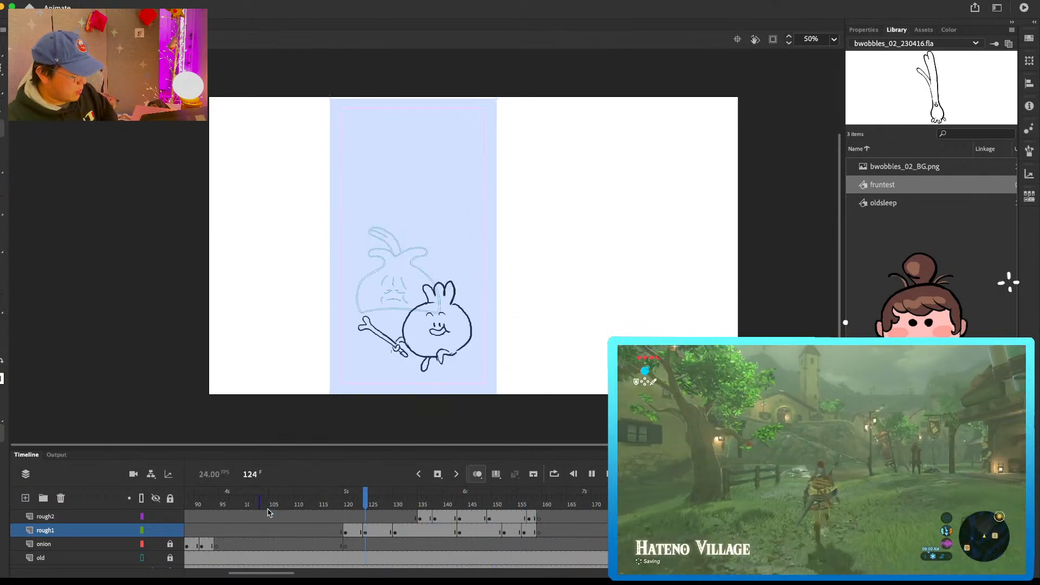
key(Return)
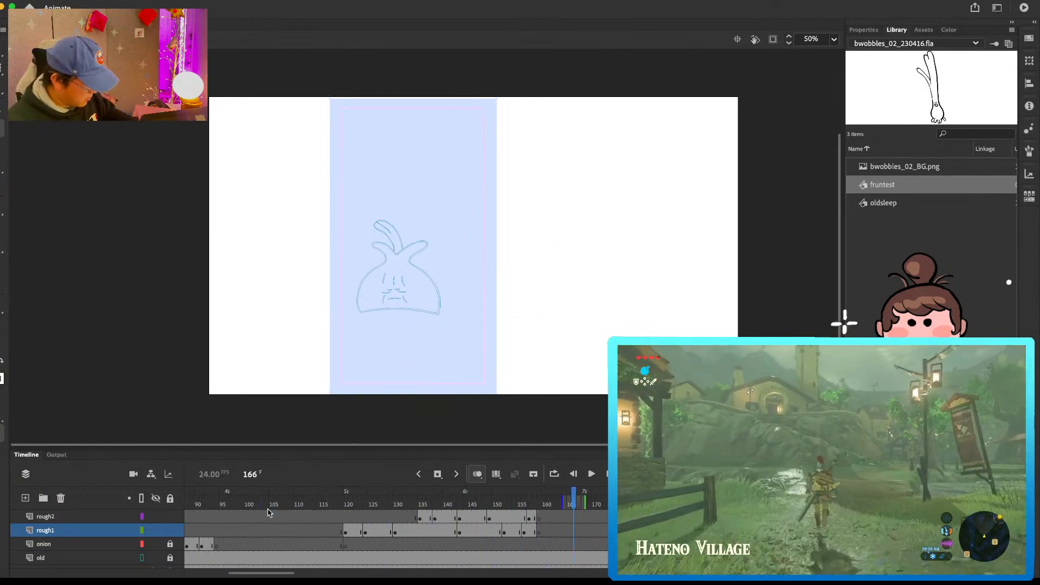
click(540, 532)
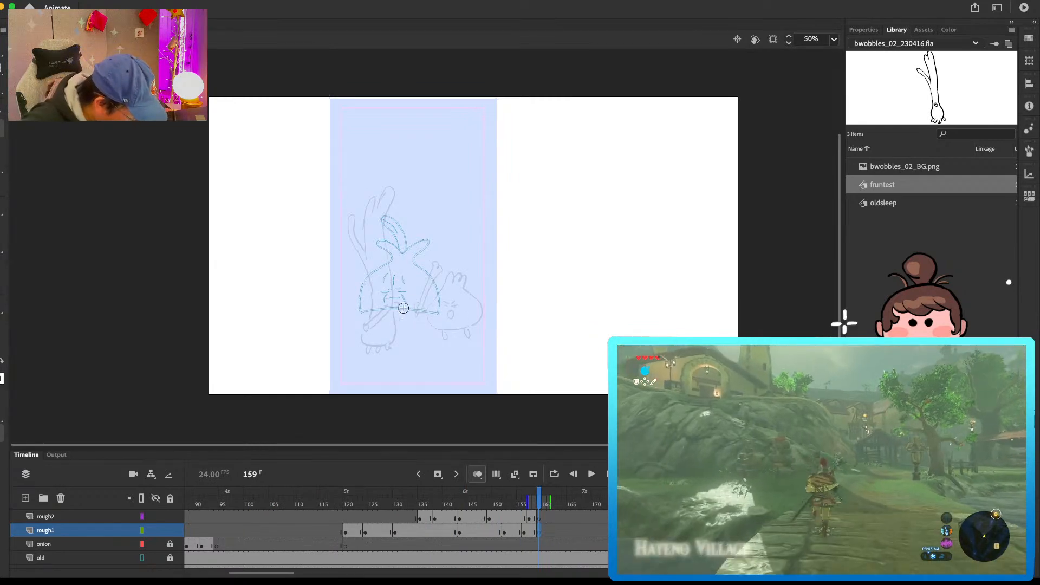
drag(401, 308, 424, 315)
key(super+z)
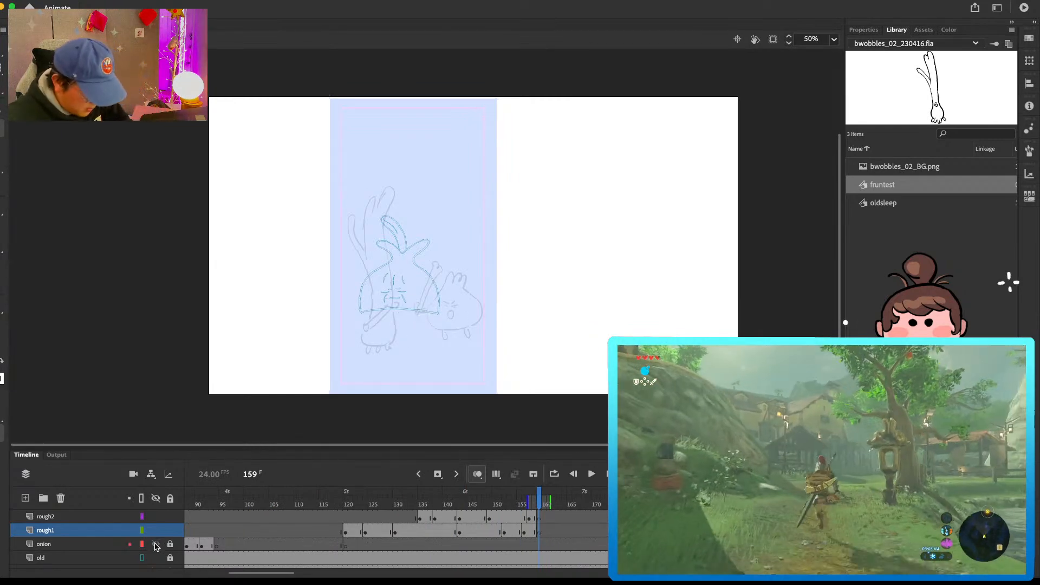
Step: Identify the drawings on rough1 at frame 158 by hiding and showing the layer, and rename it roughonion
mouse_move(539, 501)
mouse_down()
mouse_move(520, 503)
mouse_move(535, 505)
mouse_up()
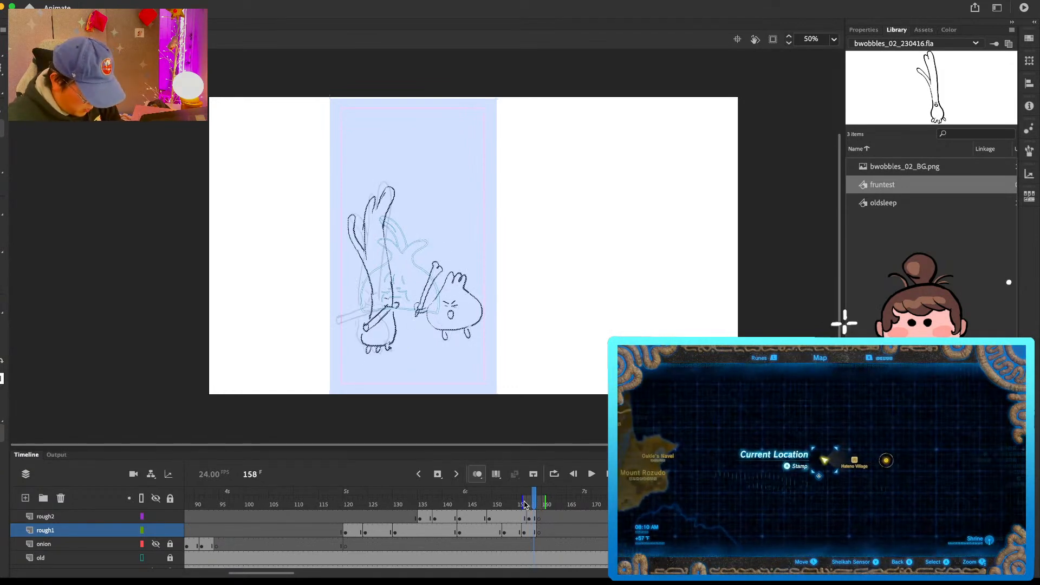
click(157, 533)
click(157, 533)
double_click(49, 531)
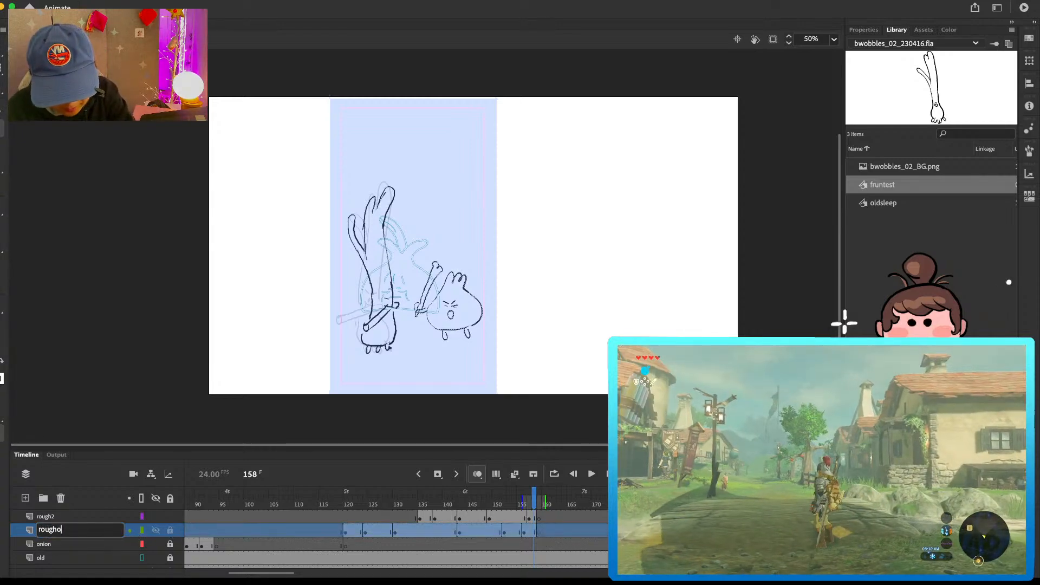
text(roughonion)
key(Return)
Step: Rename the rough2 layer as roughgrunion
double_click(44, 519)
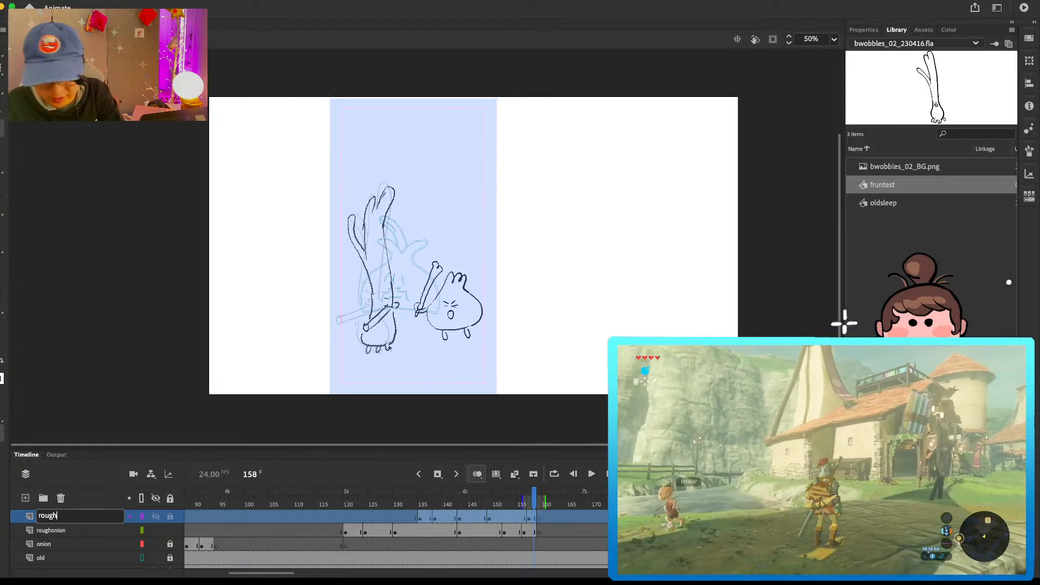
text(roughgrunion)
key(Return)
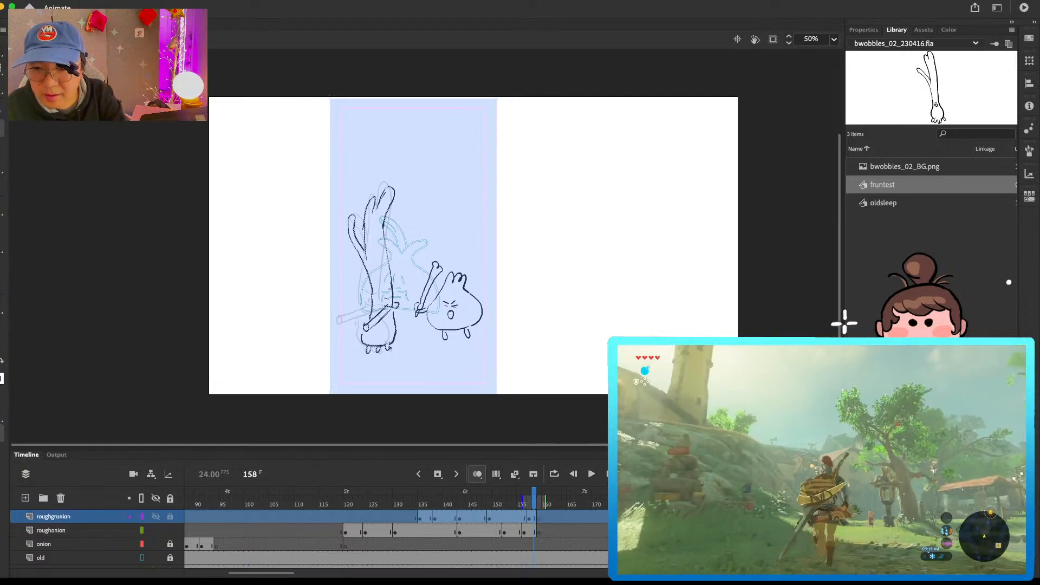
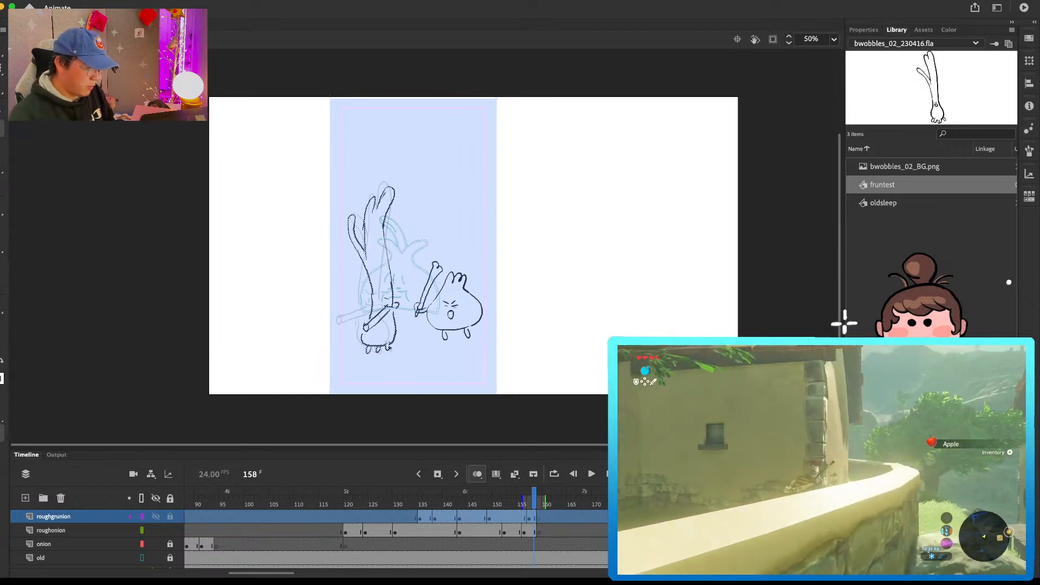
Step: On roughonion at frame 159, rough out the upright bone and the grunion's outstretched arm crossing it, with small impact lines
click(540, 520)
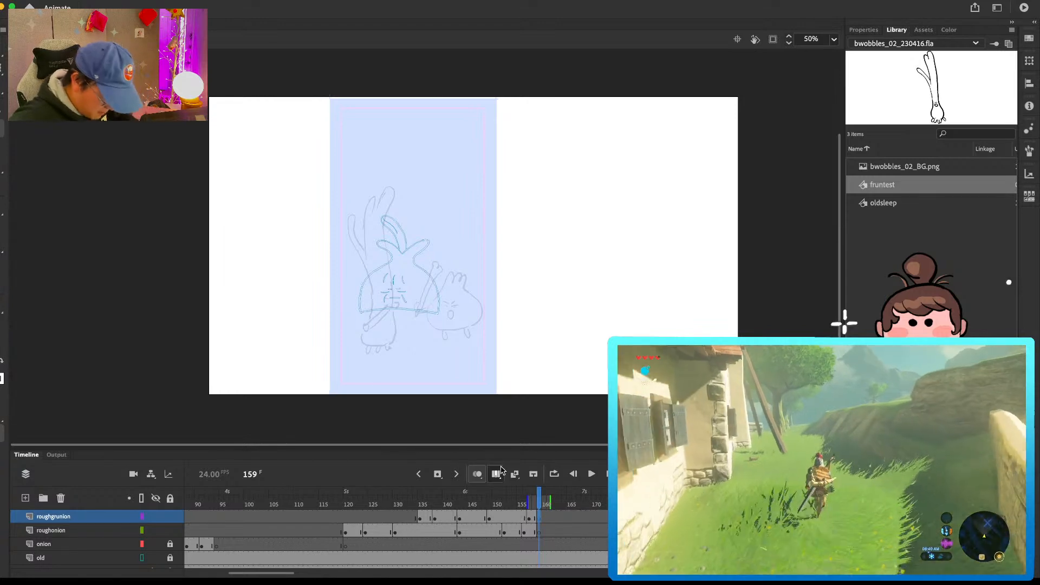
click(539, 531)
drag(412, 321, 400, 289)
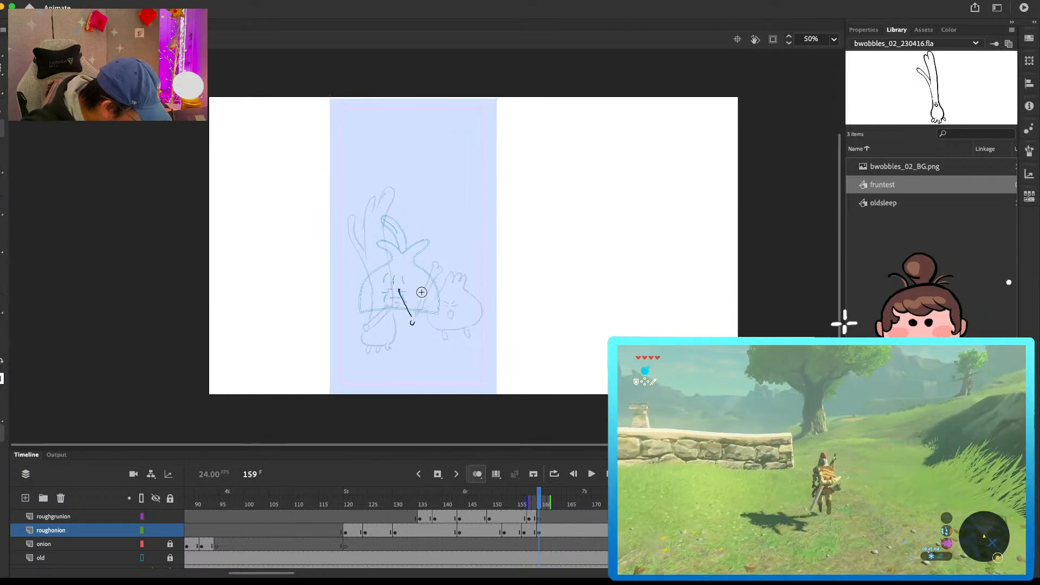
key(super+z)
mouse_move(413, 317)
mouse_down()
mouse_move(403, 278)
mouse_move(416, 280)
mouse_move(426, 320)
mouse_up()
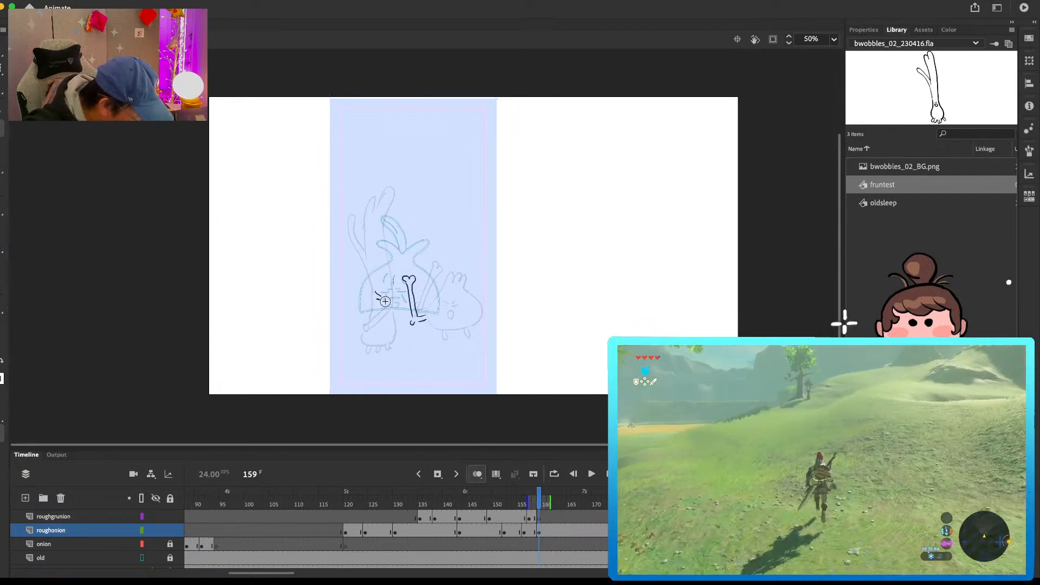
drag(385, 289, 387, 304)
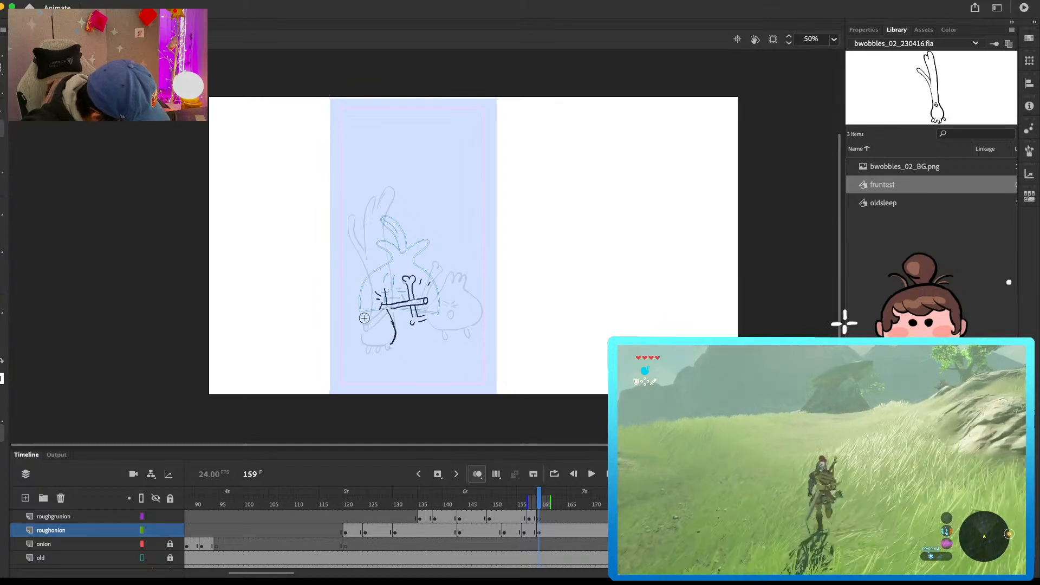
Step: Sketch the grunion's body and a forward-curving leaf at frame 159, comparing the pose with the preceding frames
drag(362, 311, 358, 237)
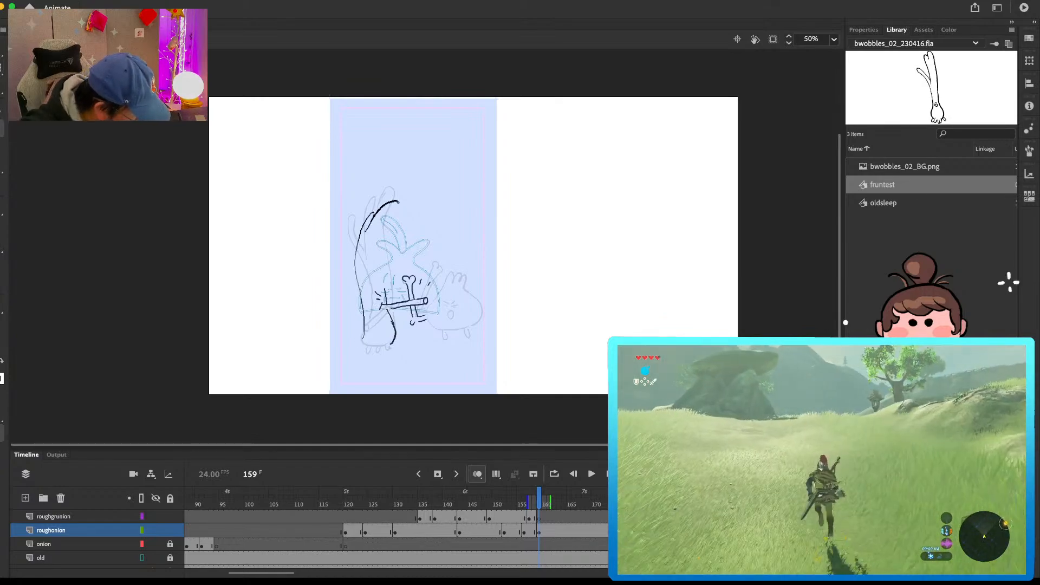
key(comma)
key(comma)
key(comma)
key(comma)
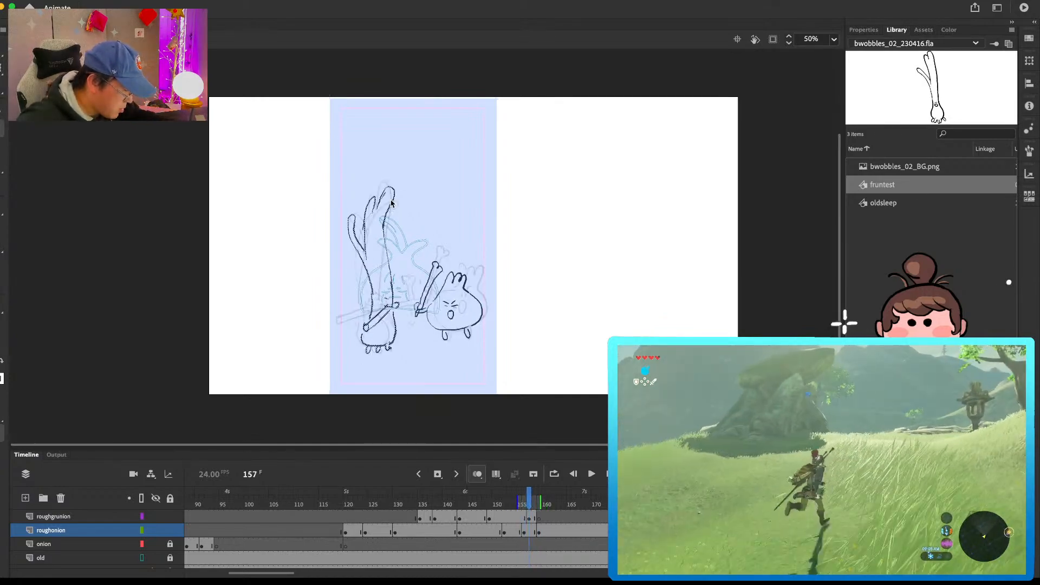
key(period)
key(period)
key(period)
key(period)
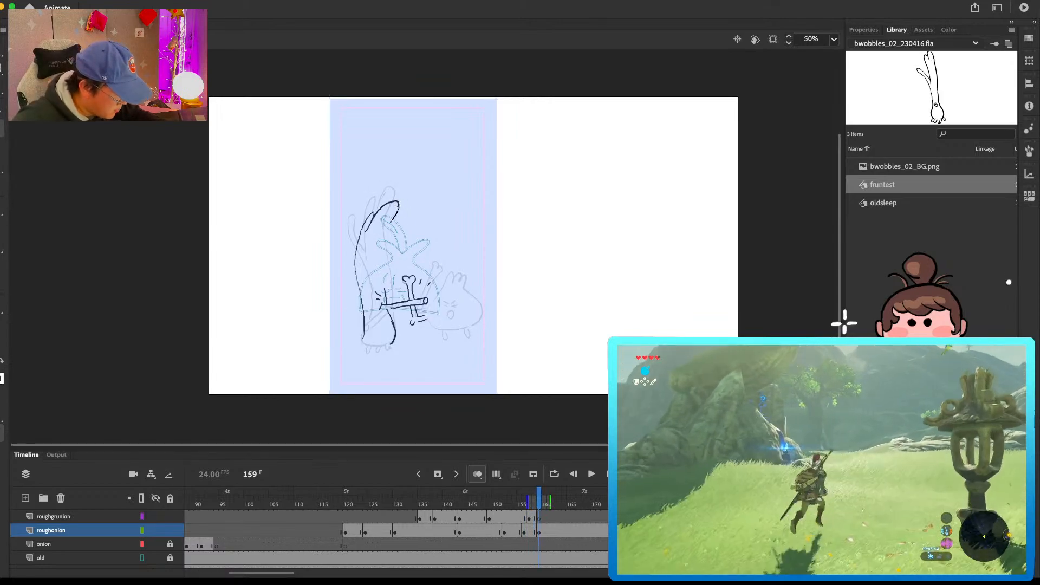
drag(395, 215, 375, 259)
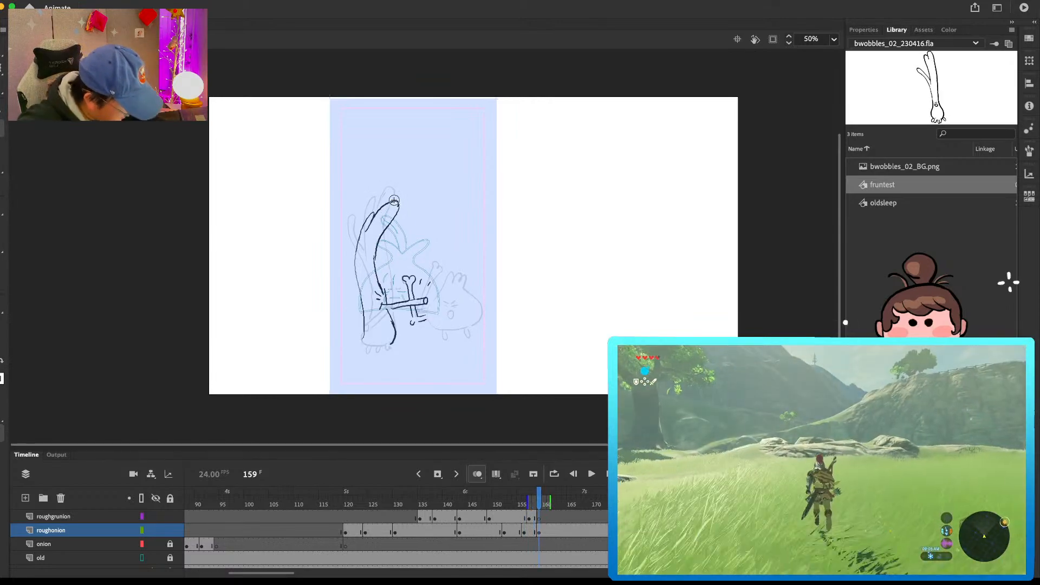
Step: Delete the grunion's curved top at frame 159 and redraw its long leaves swept backward, completing the body outline and feet
drag(336, 241, 408, 169)
key(Delete)
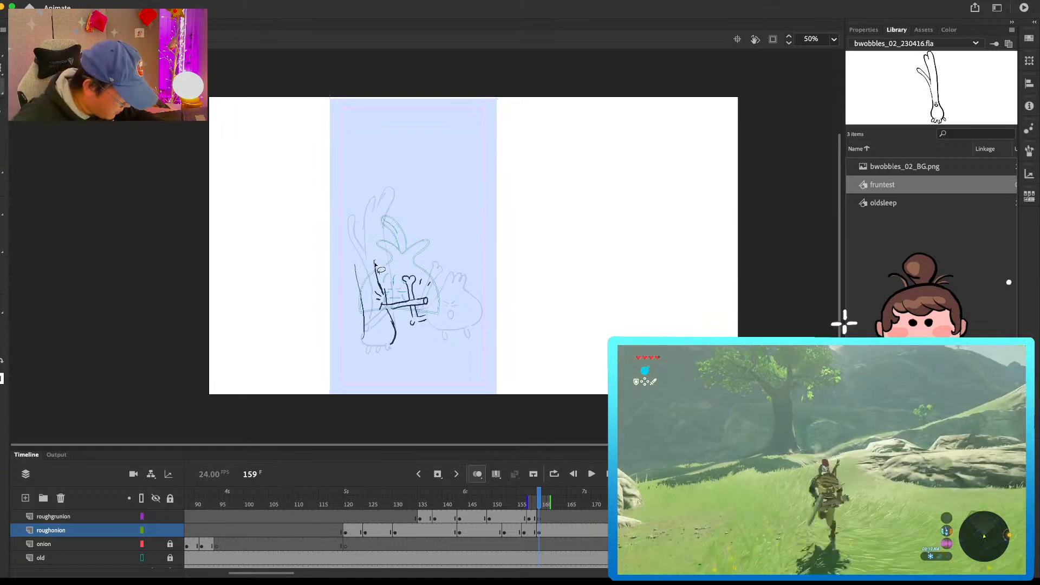
drag(374, 269, 337, 200)
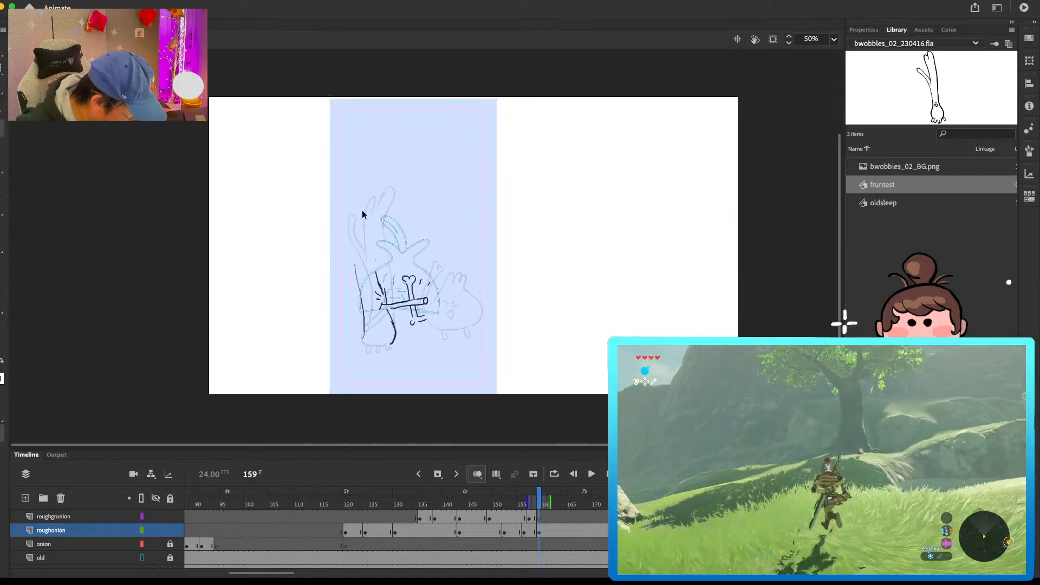
key(e)
drag(352, 236, 356, 266)
key(b)
drag(358, 263, 349, 241)
key(.)
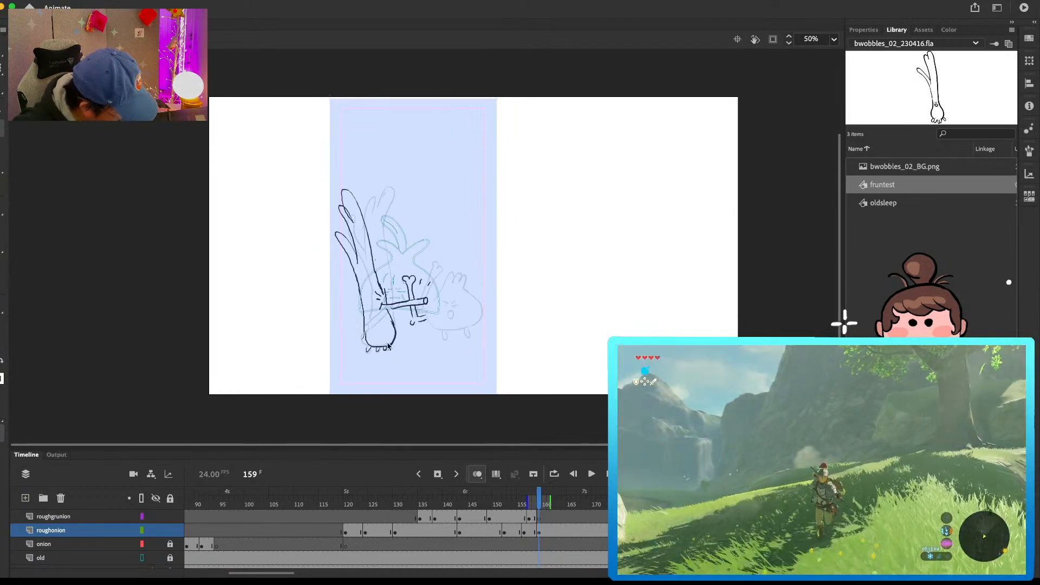
Step: Draw the three-tufted character's squashed body at frame 159 with tufts, clenched face and short legs
drag(428, 313, 467, 321)
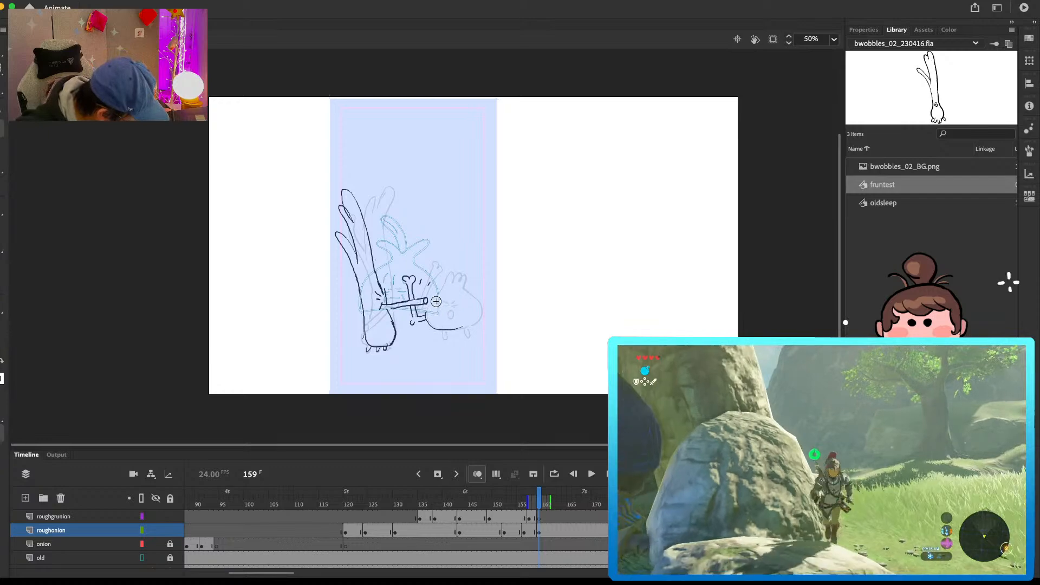
drag(435, 285, 448, 280)
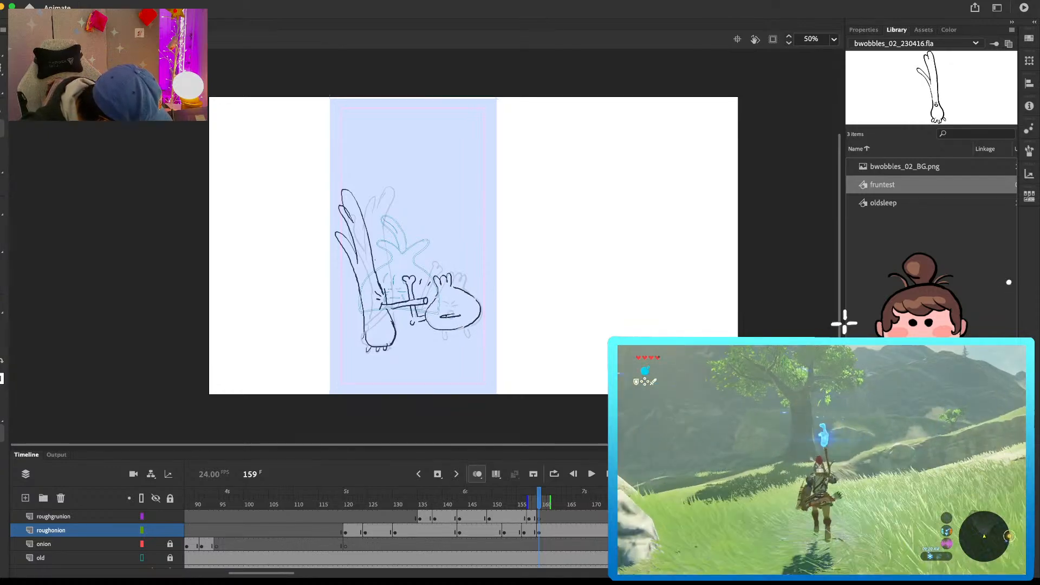
drag(442, 331, 443, 336)
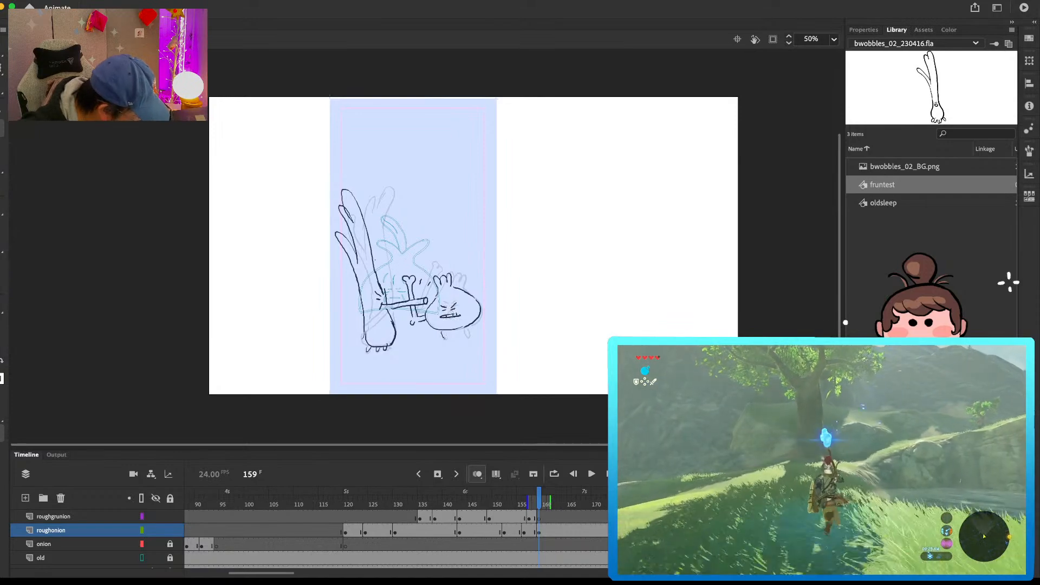
Step: Insert a blank keyframe at frame 164 on roughonion and draw the three-tufted character standing with a wide grin
click(565, 530)
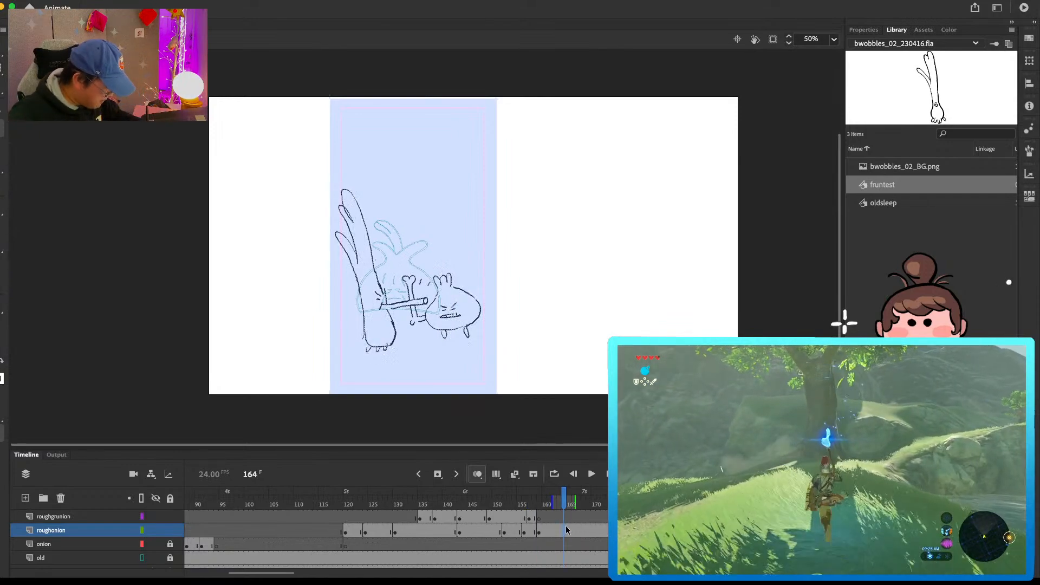
key(F7)
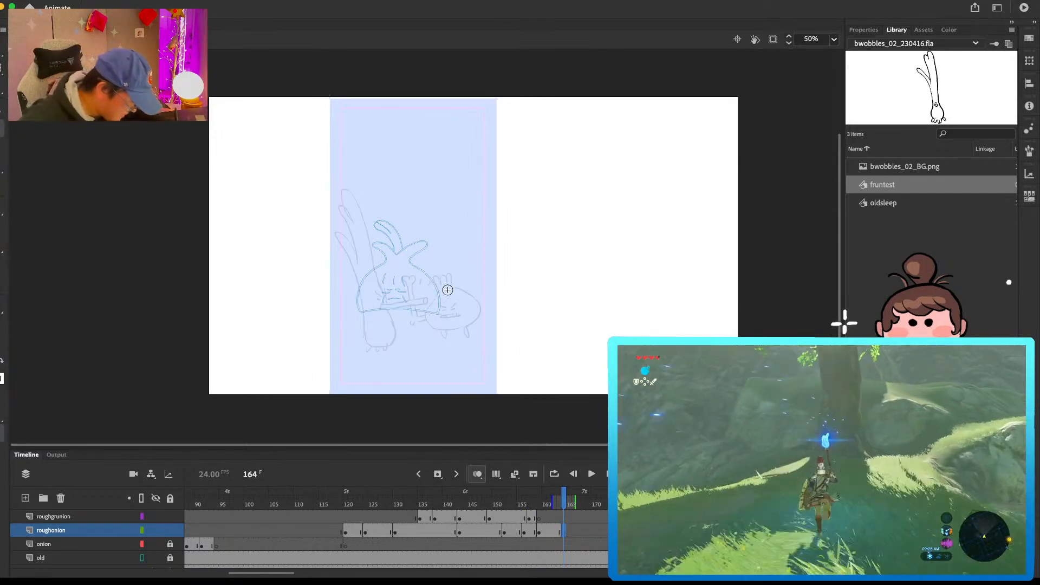
drag(427, 310, 427, 315)
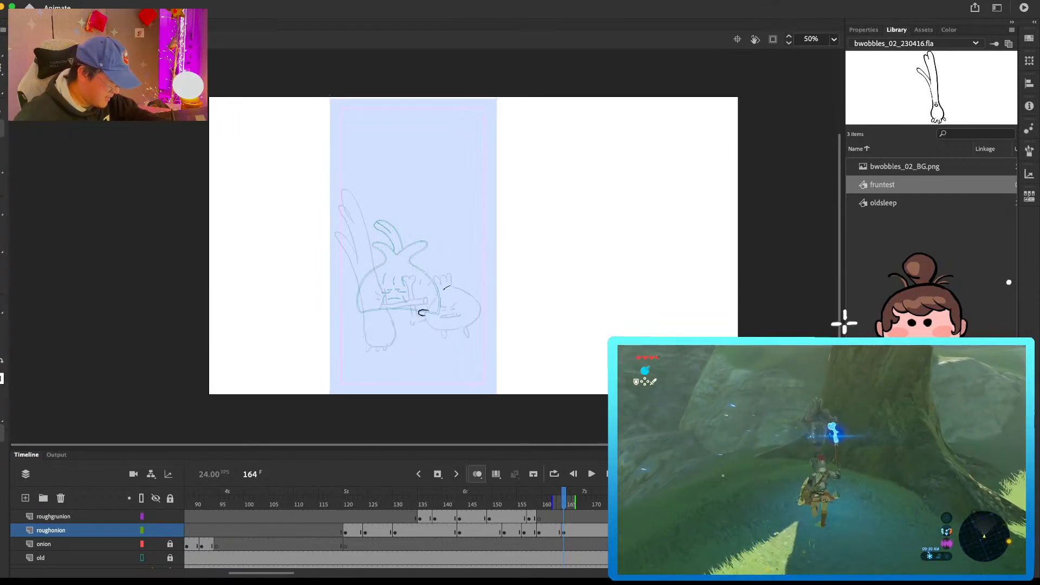
mouse_move(475, 289)
mouse_down()
mouse_move(478, 320)
mouse_move(463, 305)
mouse_move(443, 332)
mouse_move(471, 324)
mouse_up()
mouse_move(451, 280)
mouse_down()
mouse_move(449, 271)
mouse_move(471, 278)
mouse_up()
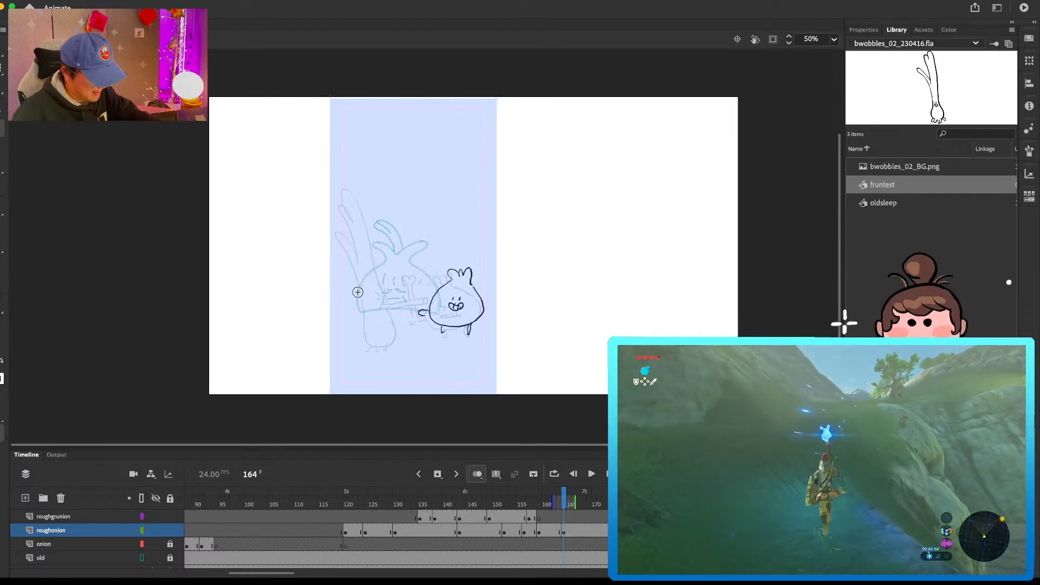
drag(362, 287, 371, 296)
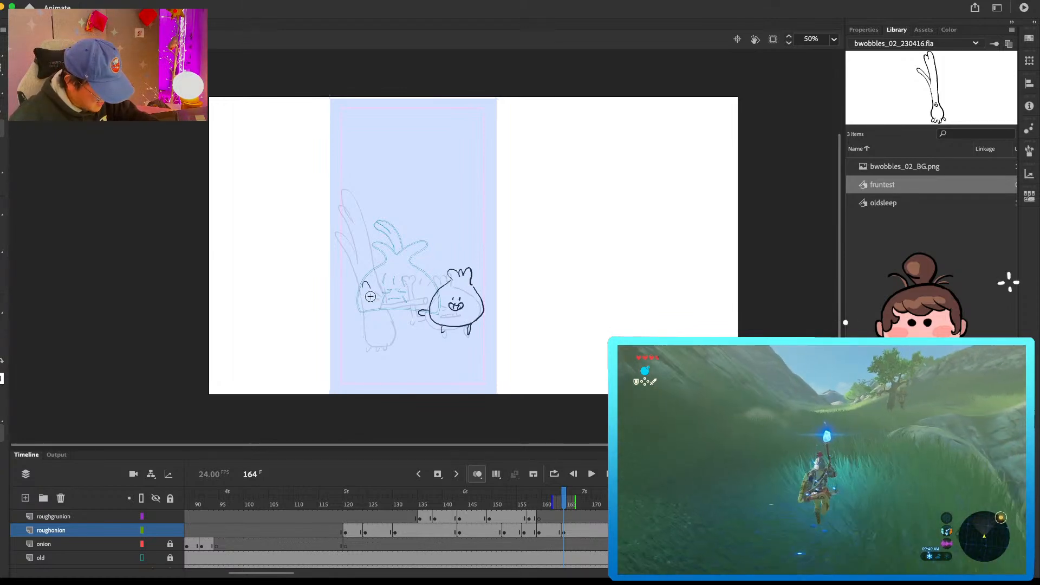
click(556, 533)
click(564, 529)
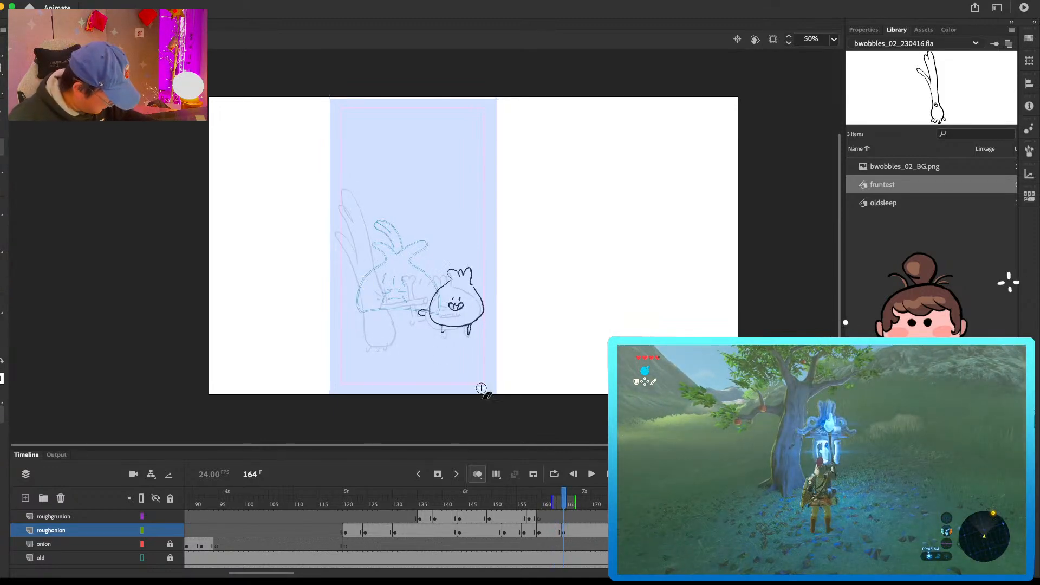
Step: Move the grunion and its outstretched arm from the frame 159 drawing on roughonion to a roughgrunion keyframe at frame 159
click(544, 517)
mouse_move(360, 151)
mouse_down()
mouse_move(372, 400)
mouse_move(406, 360)
mouse_move(405, 313)
mouse_move(431, 302)
mouse_move(405, 297)
mouse_move(356, 122)
mouse_up()
key(Delete)
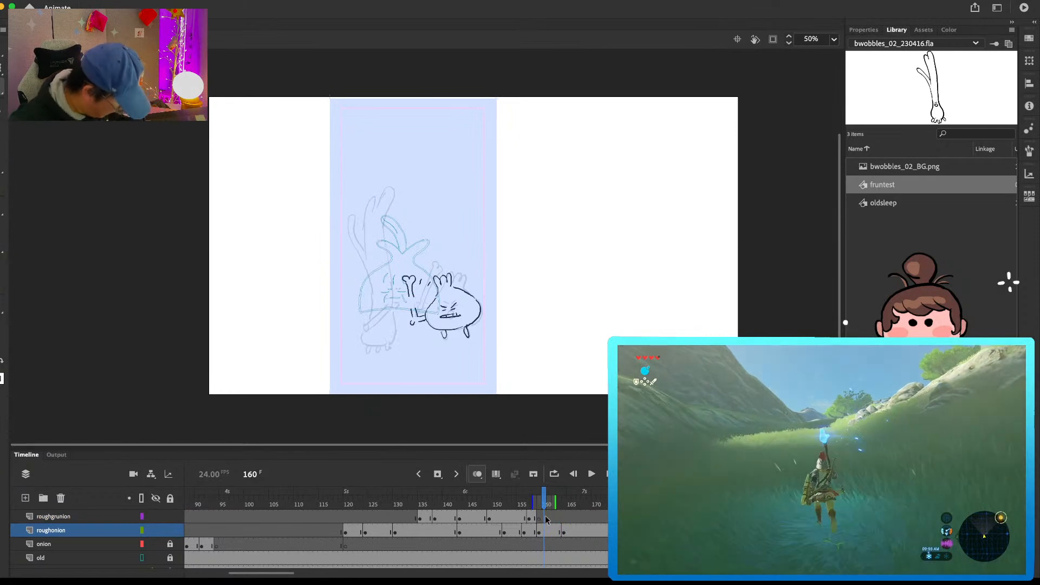
Step: Insert a blank keyframe at frame 164 on roughgrunion and draw the grunion standing more upright with its arm lowered forward
drag(561, 515, 566, 517)
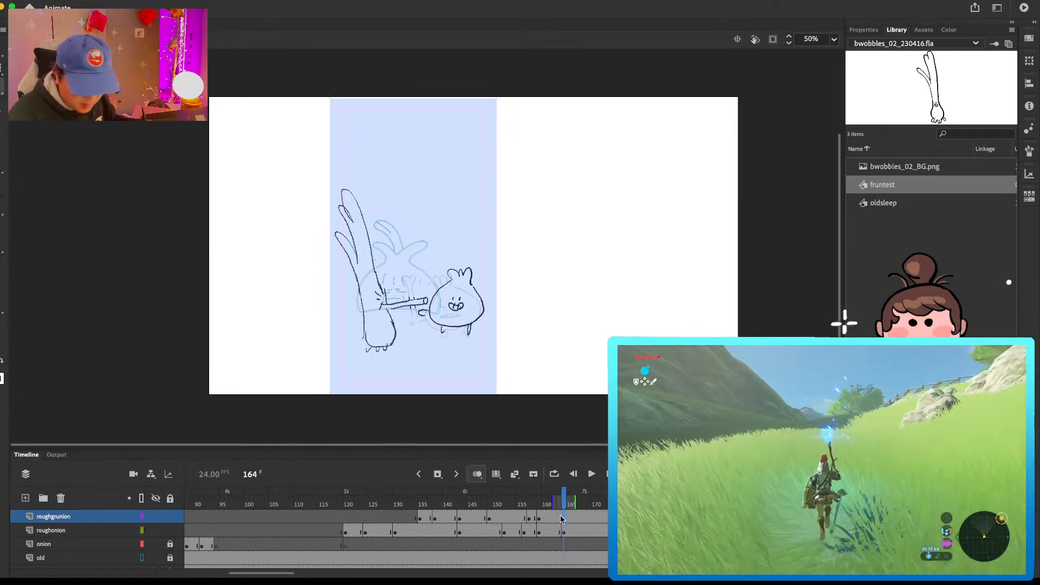
key(F7)
key(b)
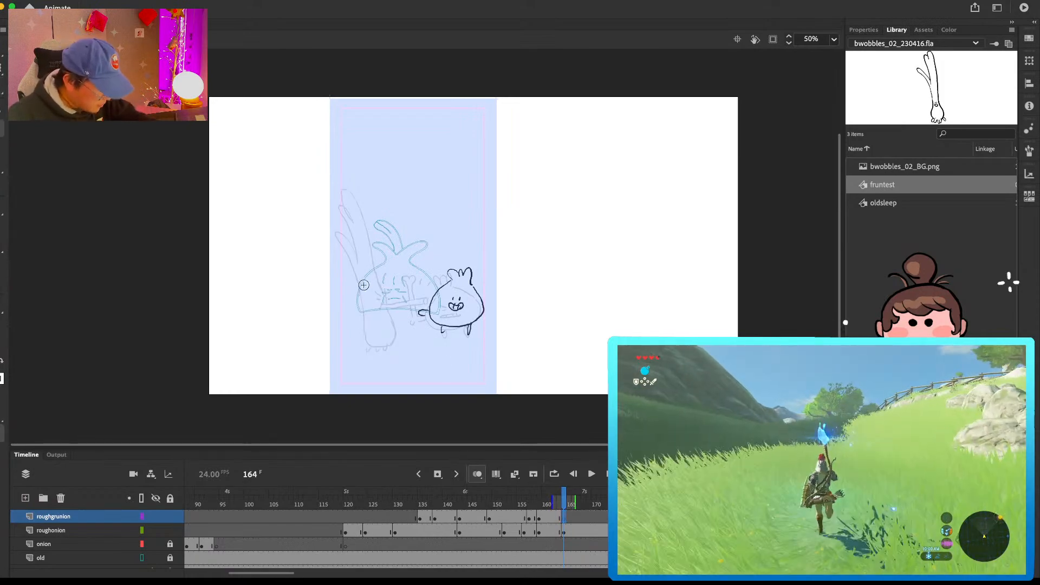
drag(373, 291, 404, 313)
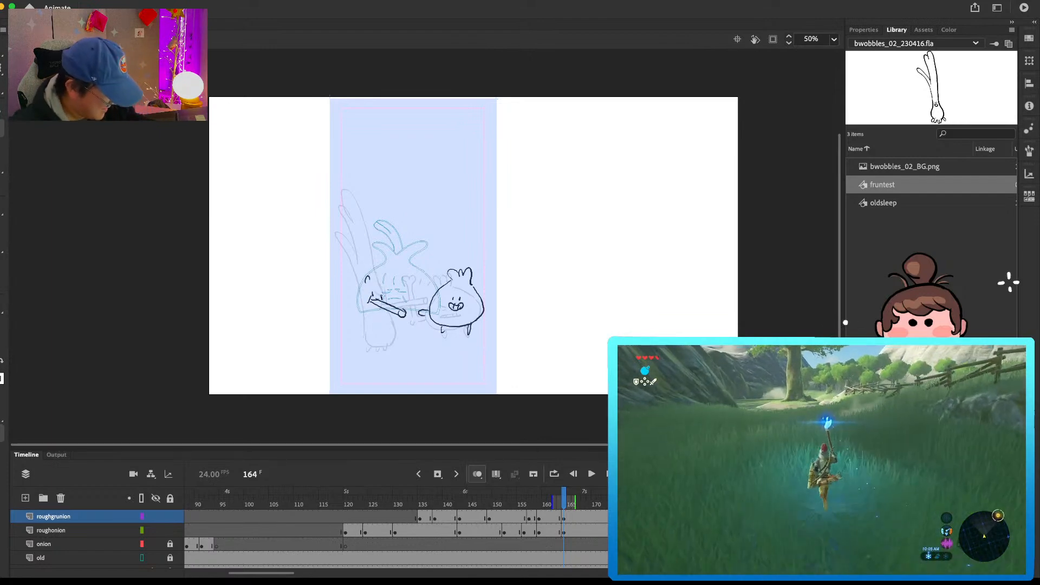
mouse_move(360, 232)
mouse_down()
mouse_move(349, 235)
mouse_move(377, 346)
mouse_up()
mouse_move(394, 306)
mouse_down()
mouse_move(370, 317)
mouse_move(359, 301)
mouse_move(379, 342)
mouse_move(358, 317)
mouse_move(356, 330)
mouse_move(386, 344)
mouse_up()
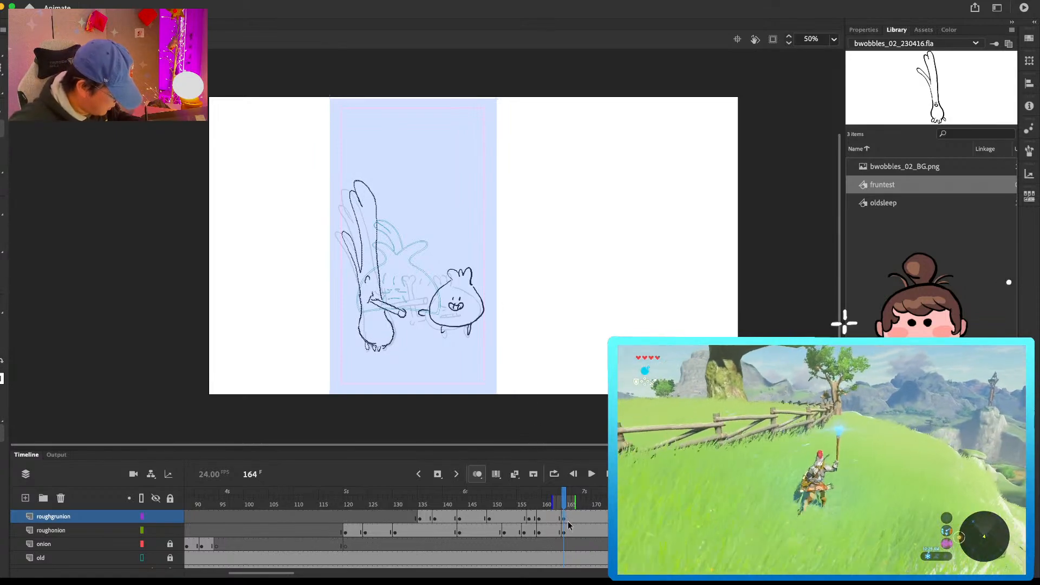
Step: Redraw the grinning three-tufted character's hand on roughonion holding the bone upright, and compare it with the preceding pose
click(569, 531)
mouse_move(425, 314)
mouse_down()
mouse_move(423, 273)
mouse_move(431, 276)
mouse_up()
key(ctrl+z)
key(ctrl+z)
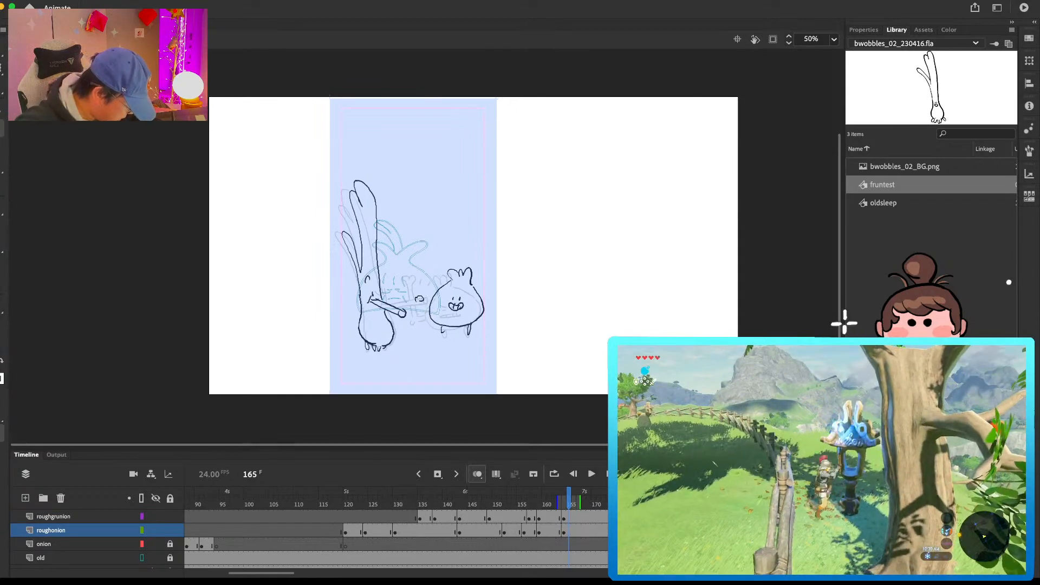
mouse_move(418, 303)
mouse_down()
mouse_move(433, 263)
mouse_move(426, 296)
mouse_up()
key(comma)
key(comma)
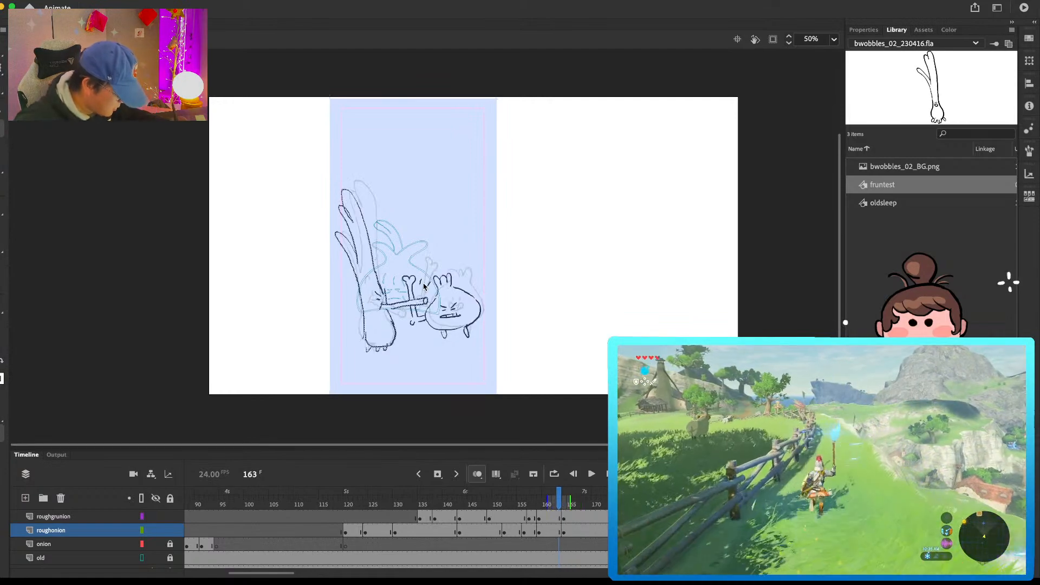
key(period)
Step: Insert a blank keyframe at frame 172 on roughonion and draw the three-tufted character squashed down with the bone tilted back
click(594, 518)
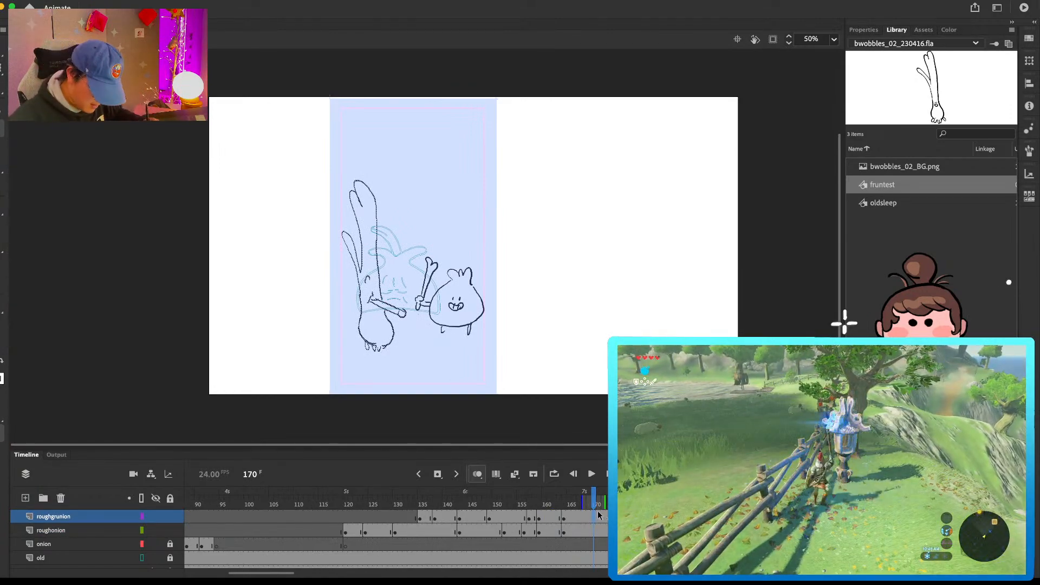
click(604, 515)
click(605, 532)
key(F7)
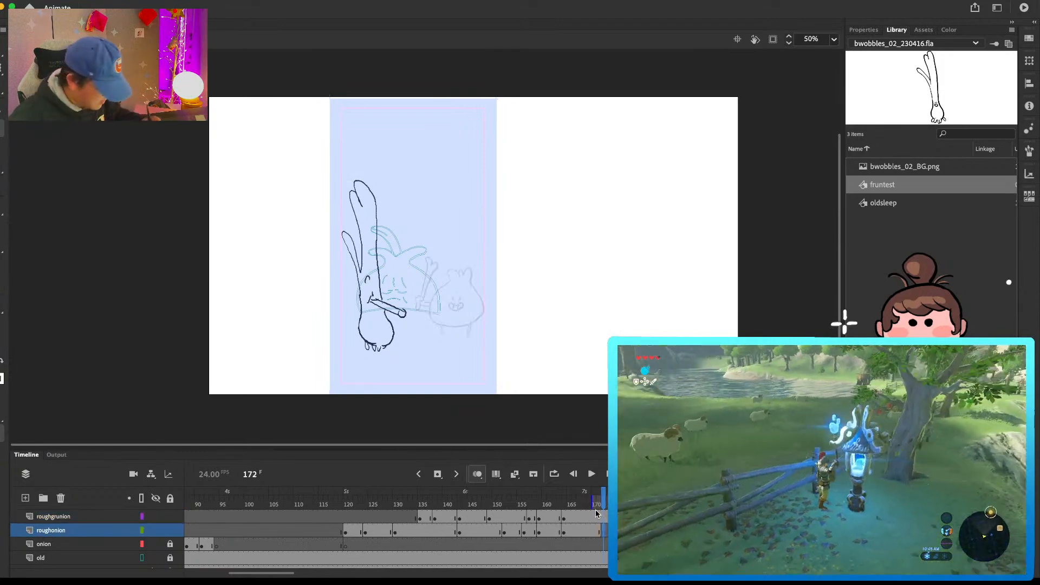
mouse_move(438, 309)
mouse_down()
mouse_move(448, 332)
mouse_move(486, 321)
mouse_move(449, 290)
mouse_move(465, 296)
mouse_move(445, 332)
mouse_move(470, 331)
mouse_up()
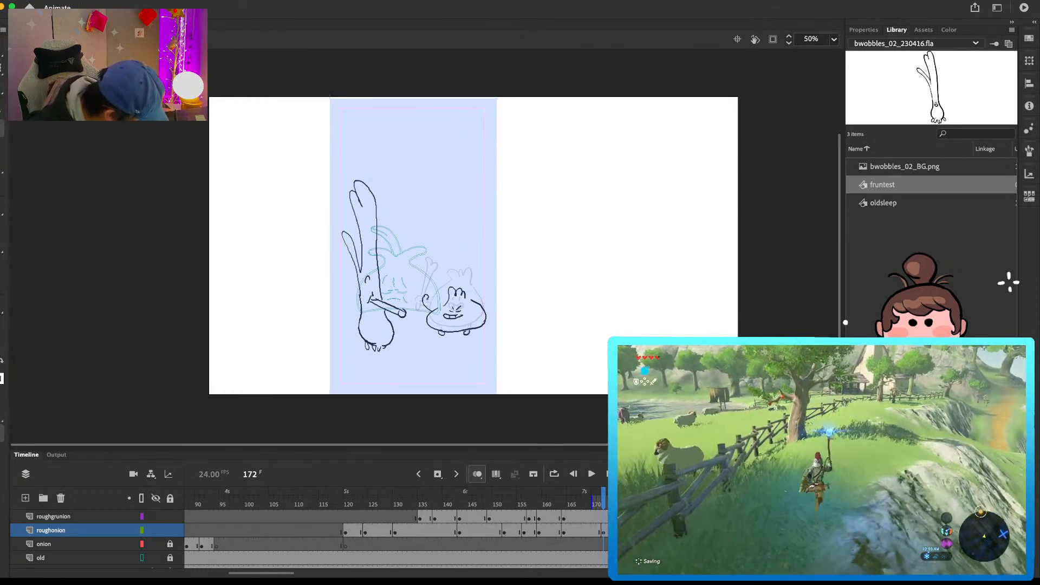
drag(425, 297, 416, 307)
mouse_move(418, 306)
mouse_down()
mouse_move(455, 272)
mouse_move(430, 301)
mouse_up()
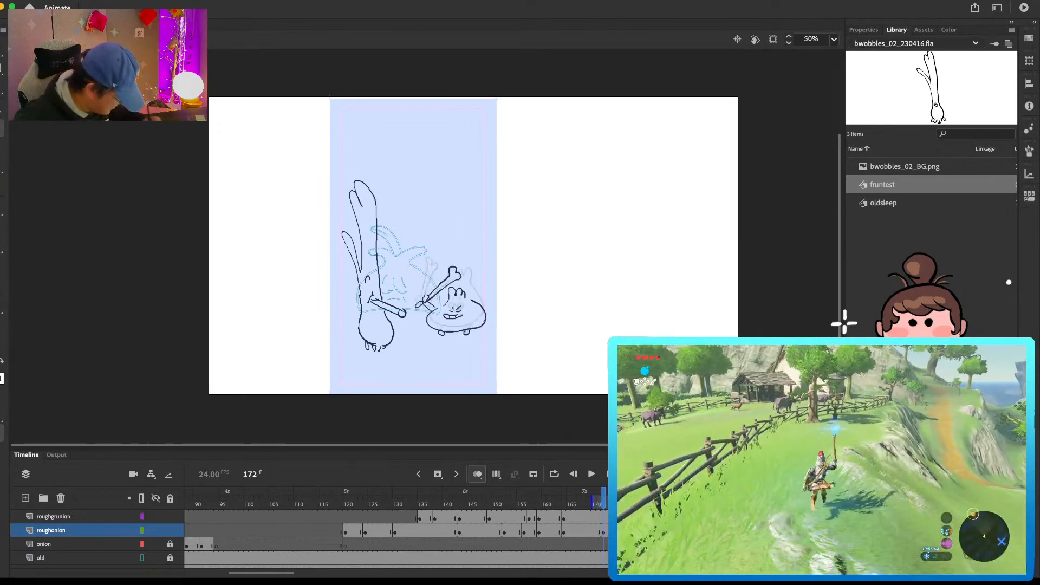
Step: Insert a blank keyframe at frame 178 on roughonion and draw the three-tufted character upright and shouting, with the bone raised
click(624, 531)
key(F7)
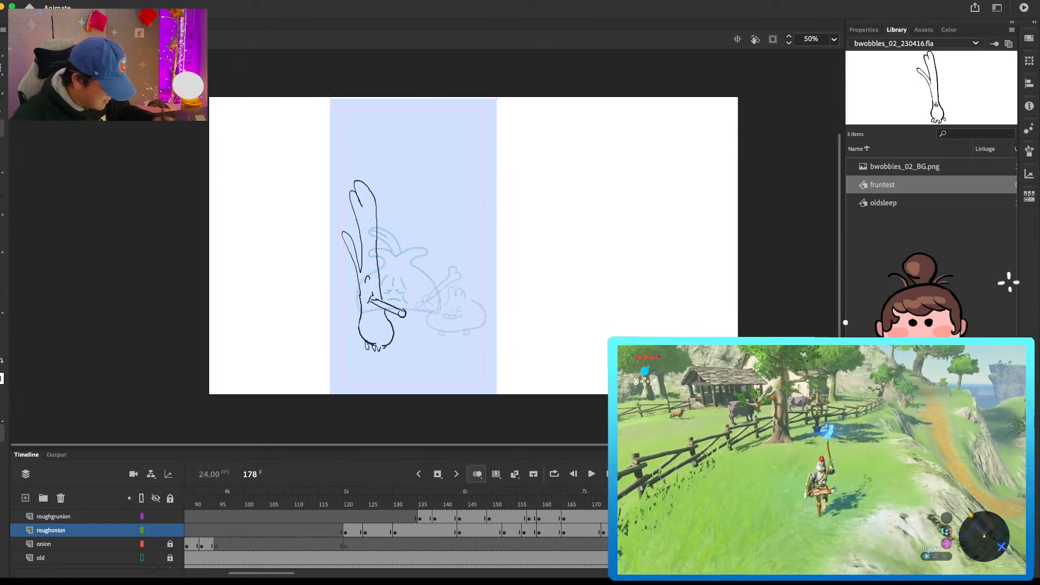
mouse_move(440, 291)
mouse_down()
mouse_move(477, 311)
mouse_move(471, 288)
mouse_up()
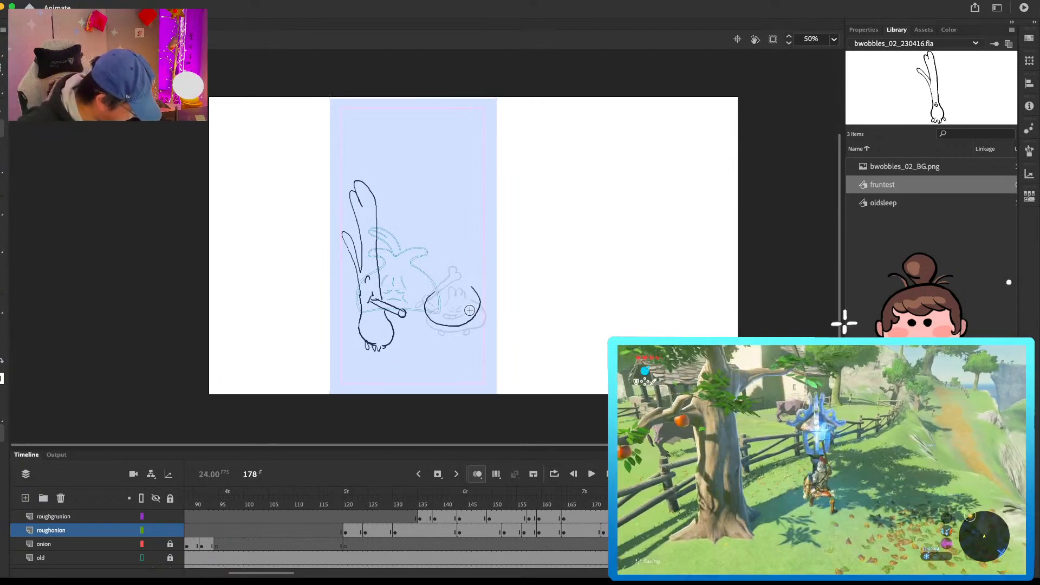
drag(442, 332, 467, 326)
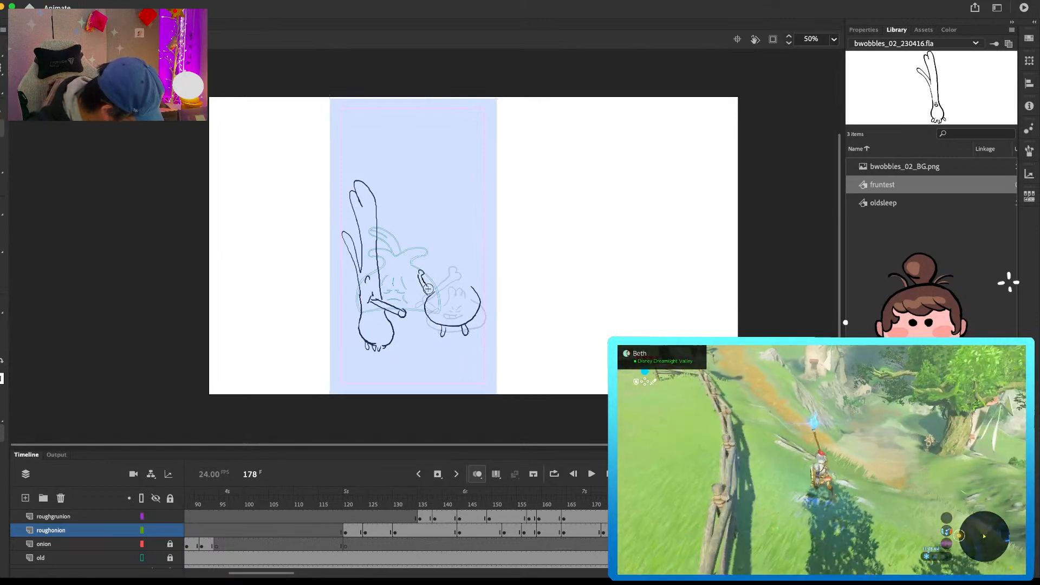
drag(460, 266, 449, 298)
click(446, 293)
click(450, 294)
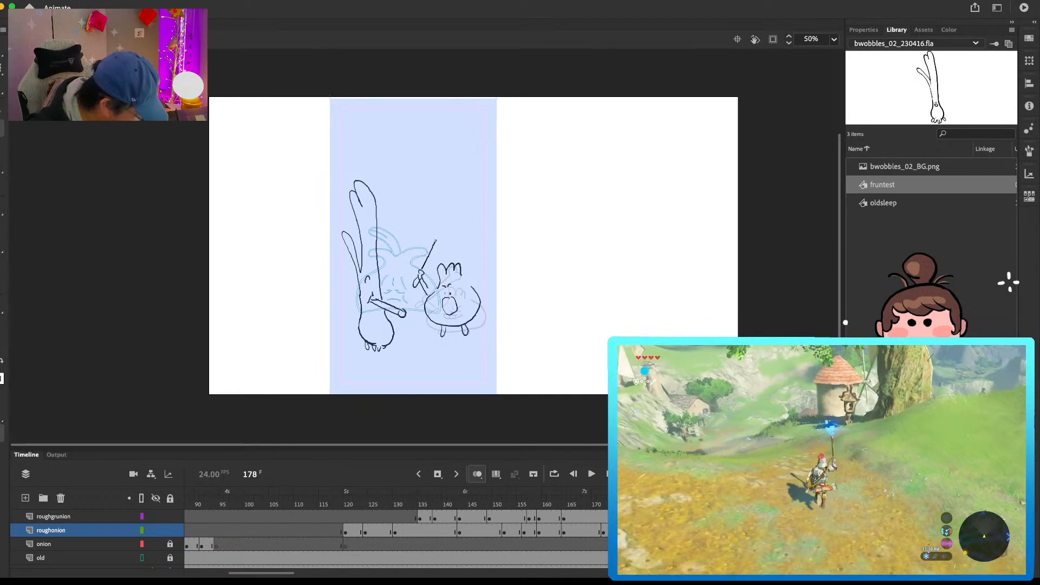
Step: Compare the shouting pose with the preceding drawing and clean up the outline along the side of the three-tufted character's body
key(comma)
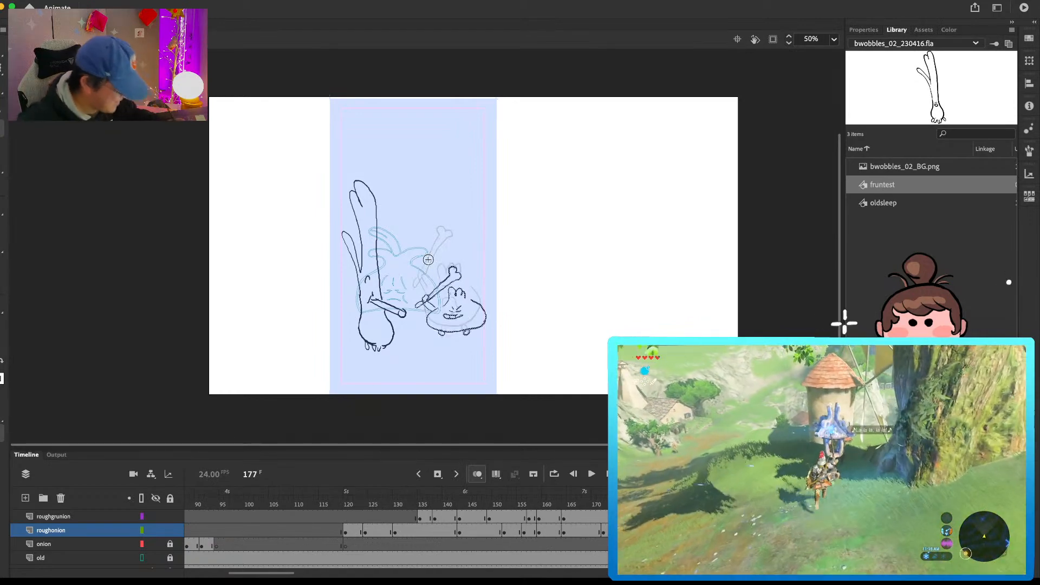
key(period)
key(e)
drag(470, 287, 462, 276)
key(b)
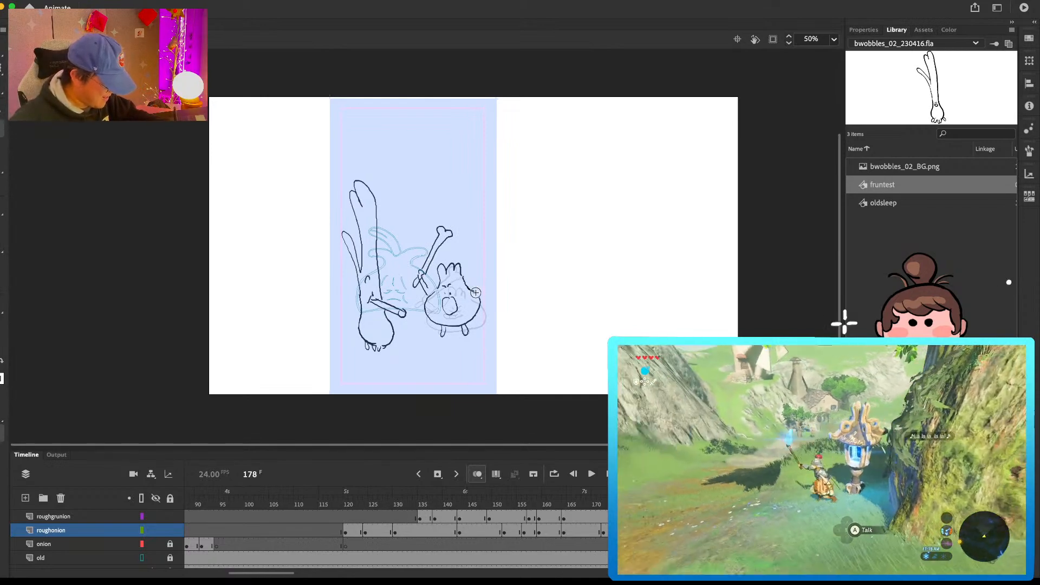
Step: Insert a blank keyframe at frame 181 on roughgrunion and draw the grunion with its arm nearly level and its leaves tilted forward
click(627, 518)
key(period)
key(period)
key(period)
key(period)
key(period)
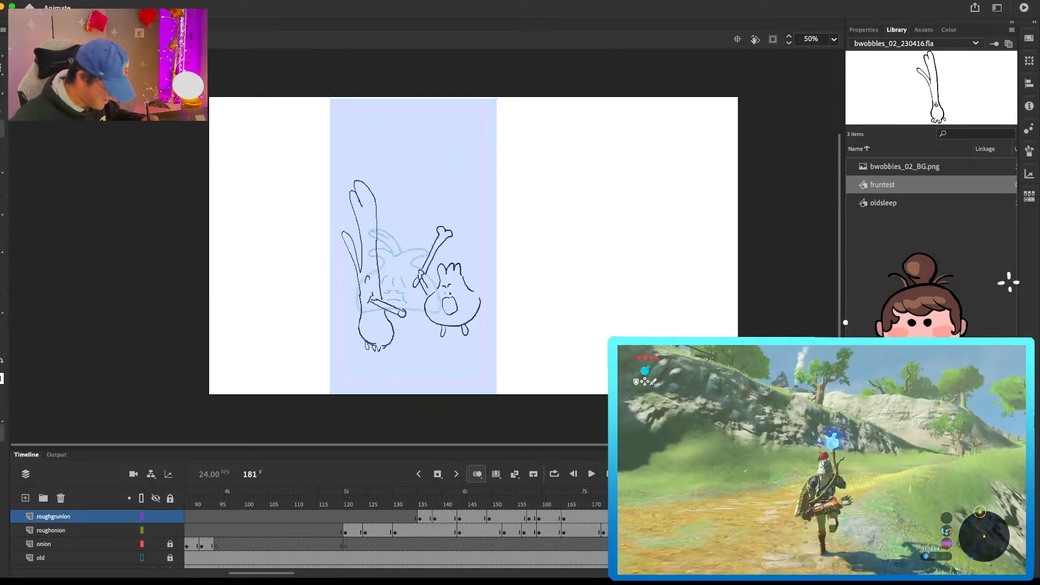
key(F7)
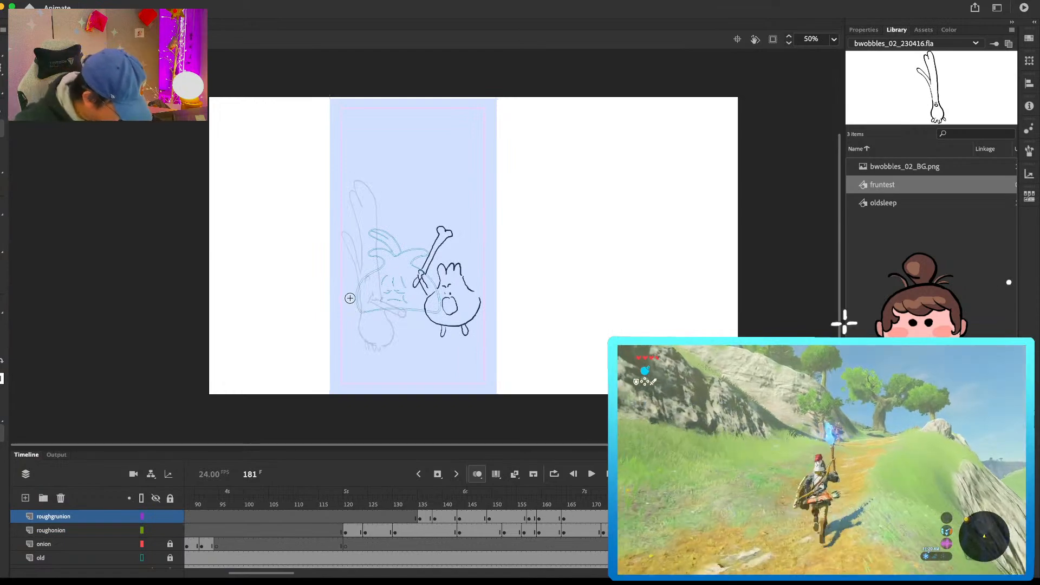
mouse_move(357, 318)
mouse_down()
mouse_move(363, 347)
mouse_move(391, 330)
mouse_move(381, 350)
mouse_up()
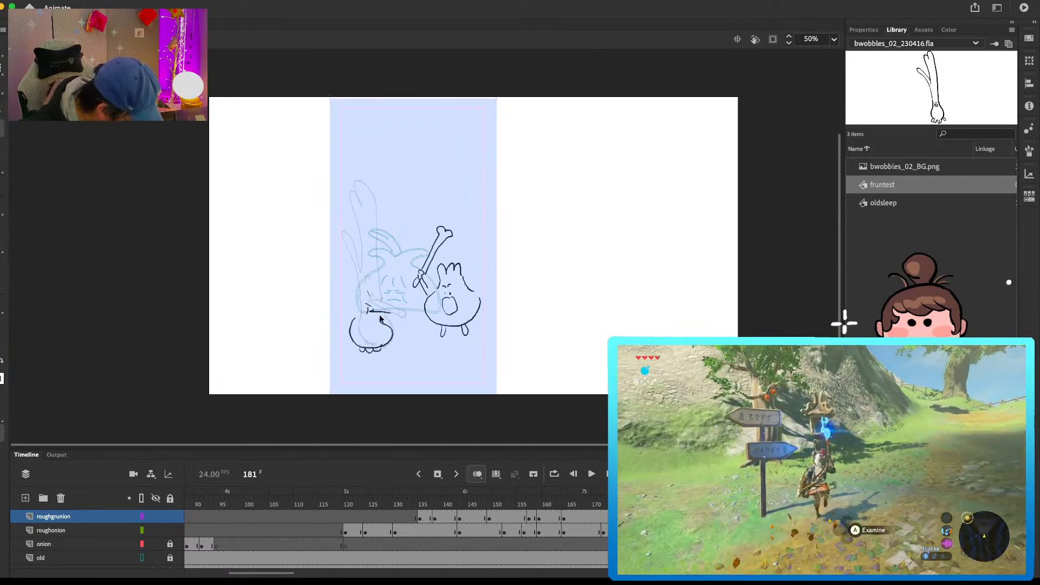
drag(369, 311, 404, 316)
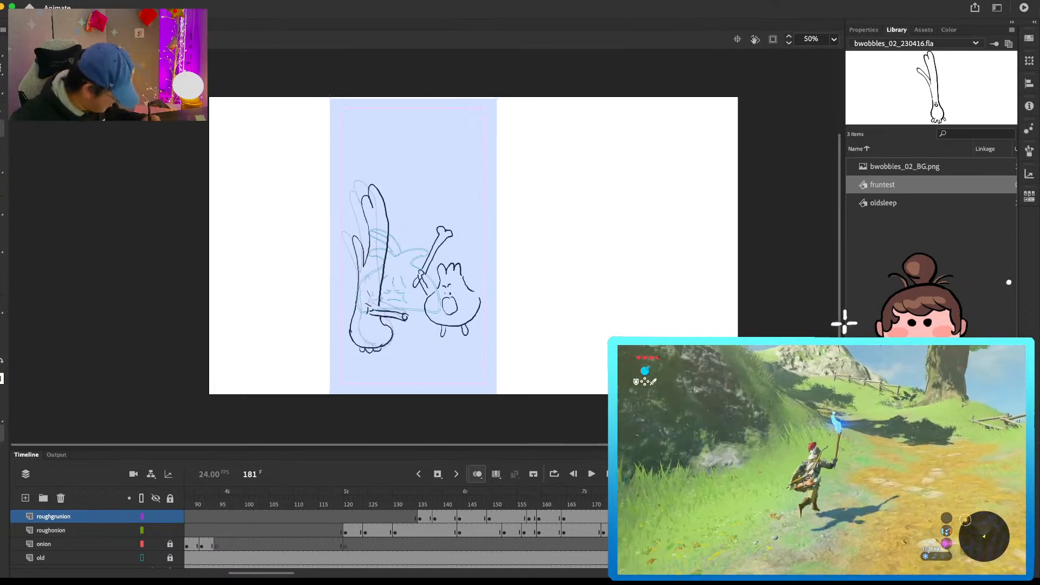
Step: Insert a blank keyframe at frame 184 on roughgrunion and draw the grunion craning its face forward, arm angled down and leaves trailing back
click(664, 517)
key(Delete)
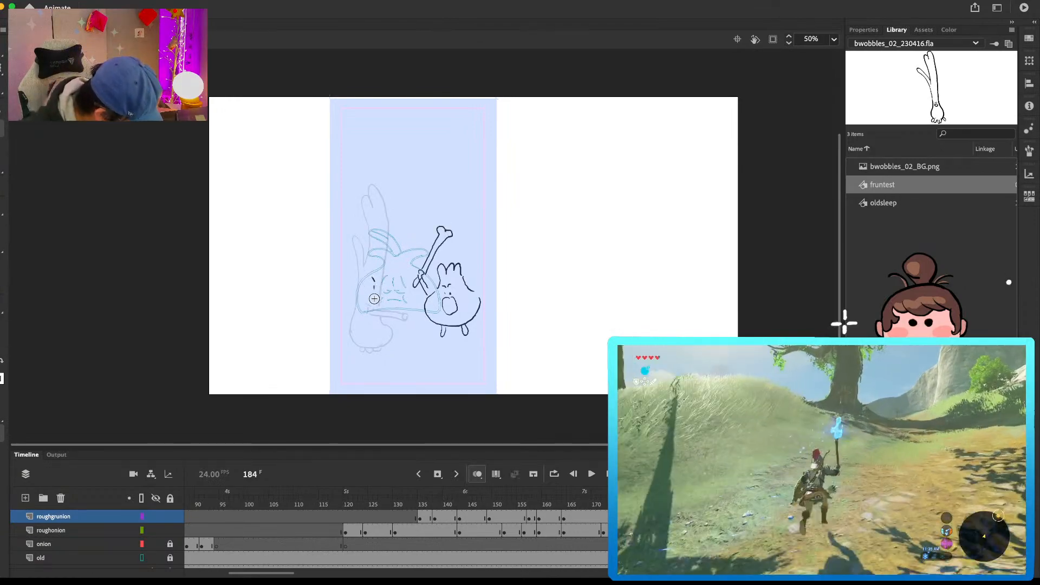
key(super+z)
drag(373, 305, 407, 328)
mouse_move(372, 308)
mouse_down()
mouse_move(392, 324)
mouse_move(357, 317)
mouse_move(365, 259)
mouse_move(352, 223)
mouse_move(369, 271)
mouse_up()
mouse_move(369, 200)
mouse_down()
mouse_move(370, 177)
mouse_move(383, 286)
mouse_up()
mouse_move(385, 328)
mouse_down()
mouse_move(358, 321)
mouse_move(354, 337)
mouse_move(392, 342)
mouse_move(365, 351)
mouse_move(387, 350)
mouse_up()
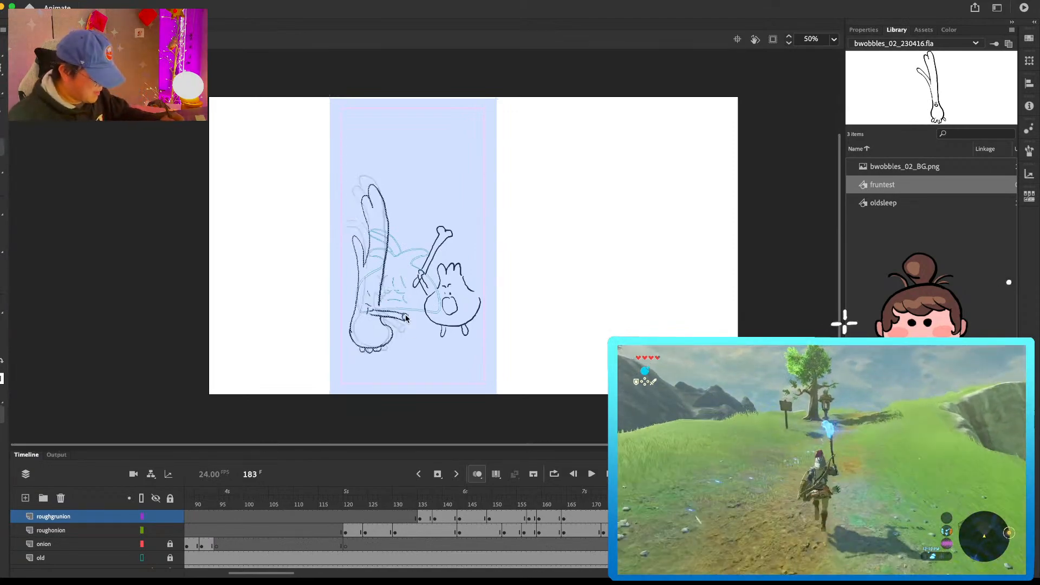
Step: Insert a blank keyframe at frame 183 on roughonion and draw the three-tufted character shouting toward the grunion with the bone raised
click(659, 531)
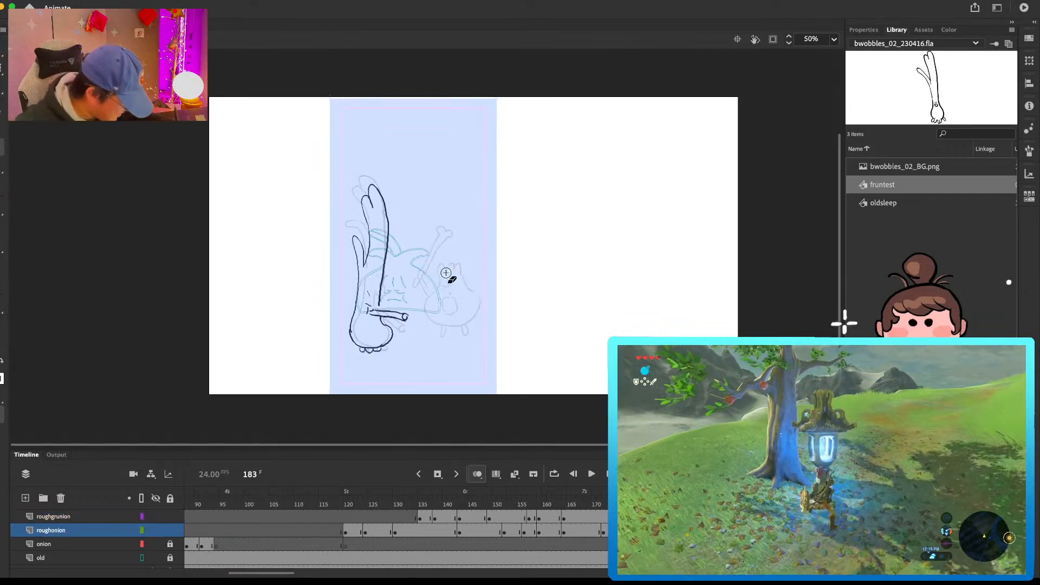
mouse_move(442, 296)
mouse_down()
mouse_move(446, 313)
mouse_move(459, 271)
mouse_move(431, 317)
mouse_up()
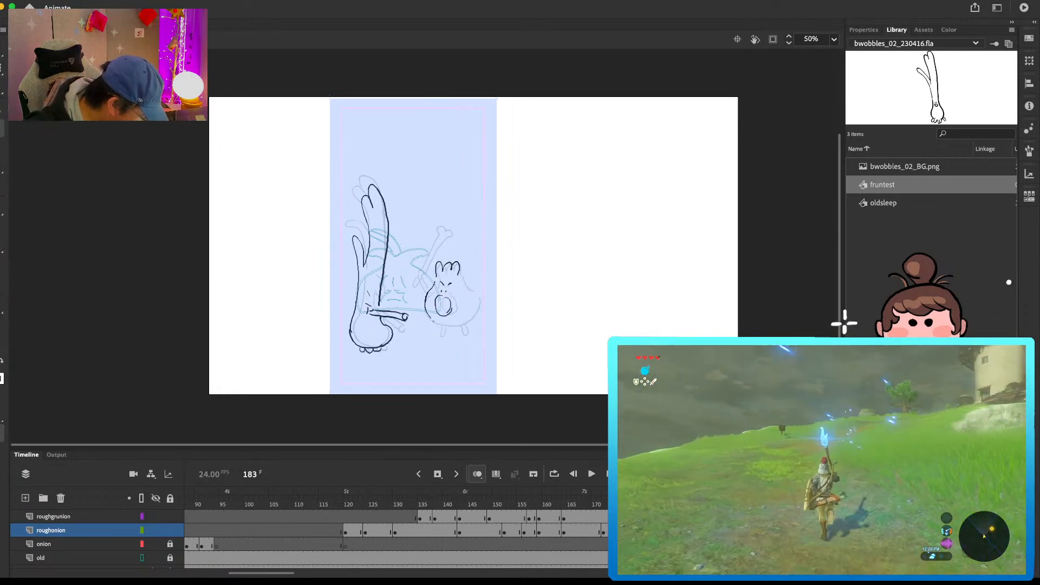
mouse_move(414, 274)
mouse_down()
mouse_move(424, 280)
mouse_move(435, 233)
mouse_up()
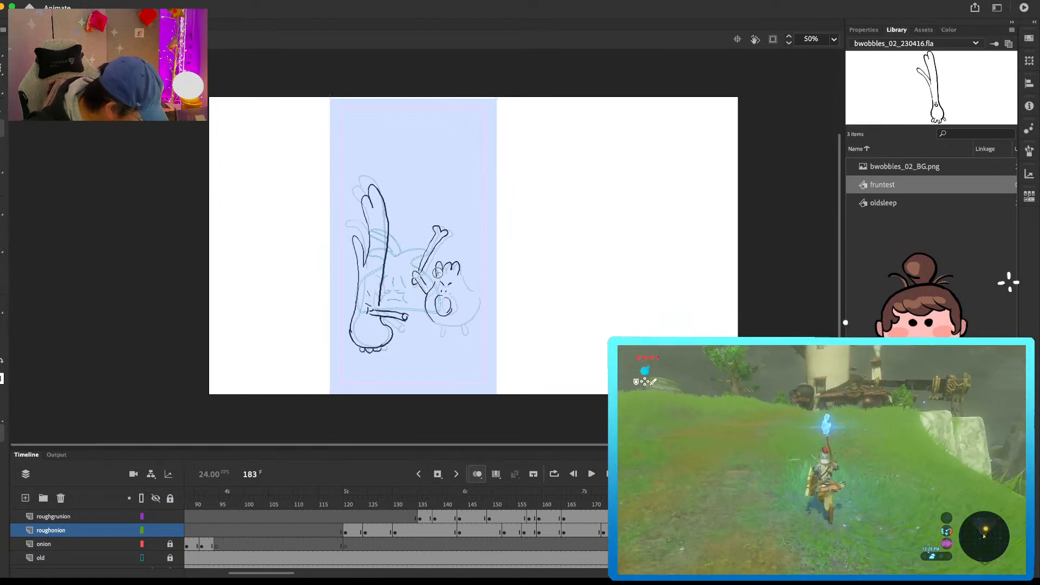
mouse_move(462, 279)
mouse_down()
mouse_move(472, 320)
mouse_move(441, 328)
mouse_move(467, 333)
mouse_up()
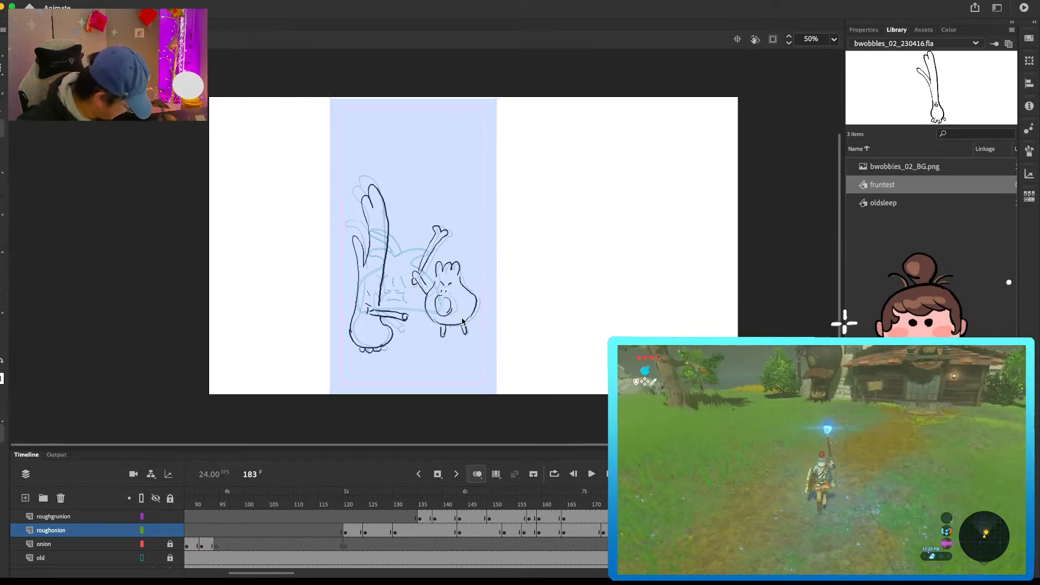
Step: Insert a blank keyframe at frame 189 on roughonion and draw the three-tufted character rounder, with taller tufts, an open mouth and raised bone
key(period)
key(period)
key(period)
key(period)
key(period)
key(period)
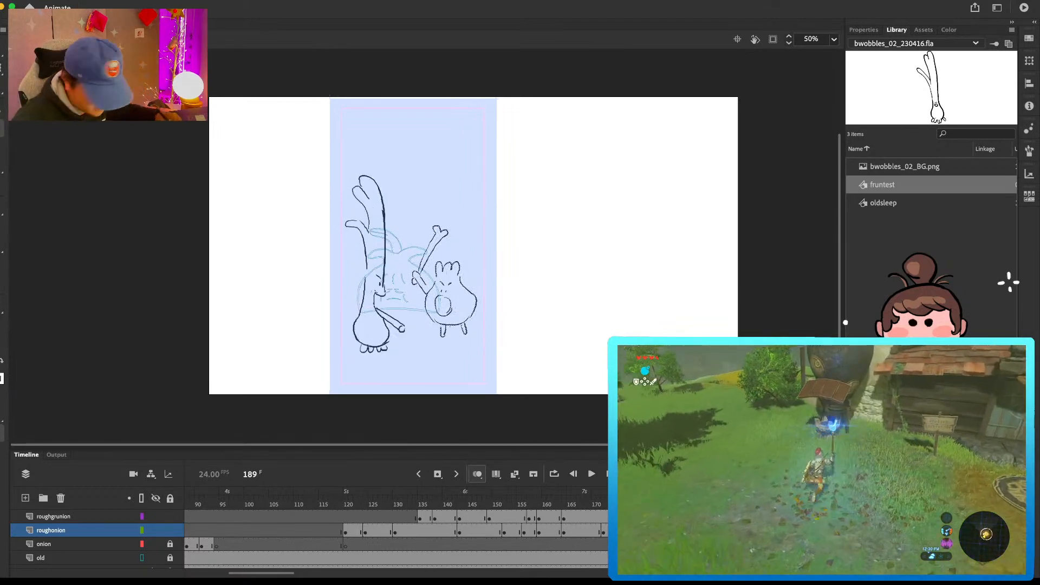
key(F7)
drag(451, 295, 449, 292)
mouse_move(454, 288)
mouse_down()
mouse_move(442, 282)
mouse_move(465, 282)
mouse_move(452, 324)
mouse_up()
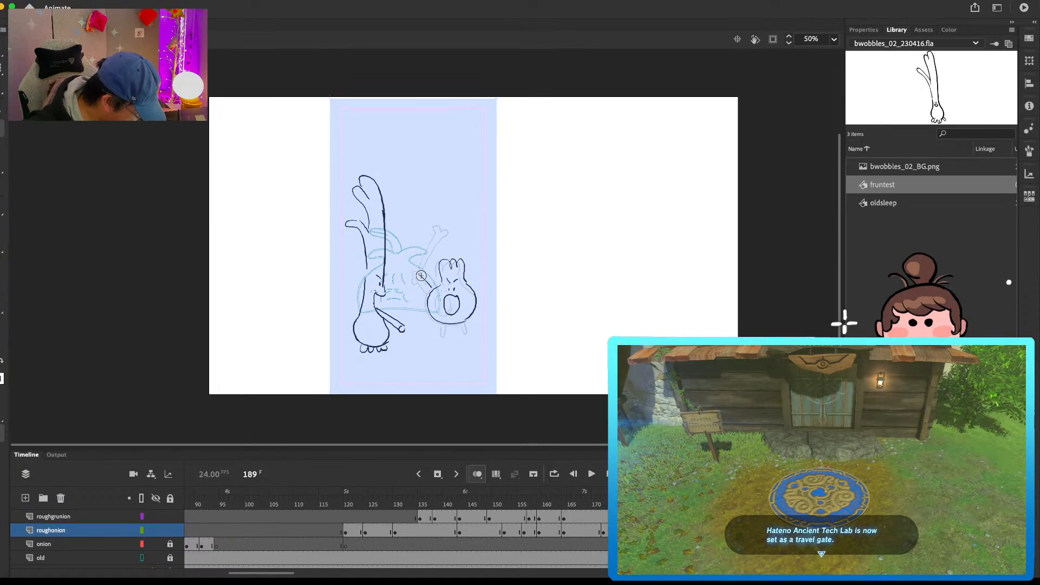
drag(418, 273, 421, 277)
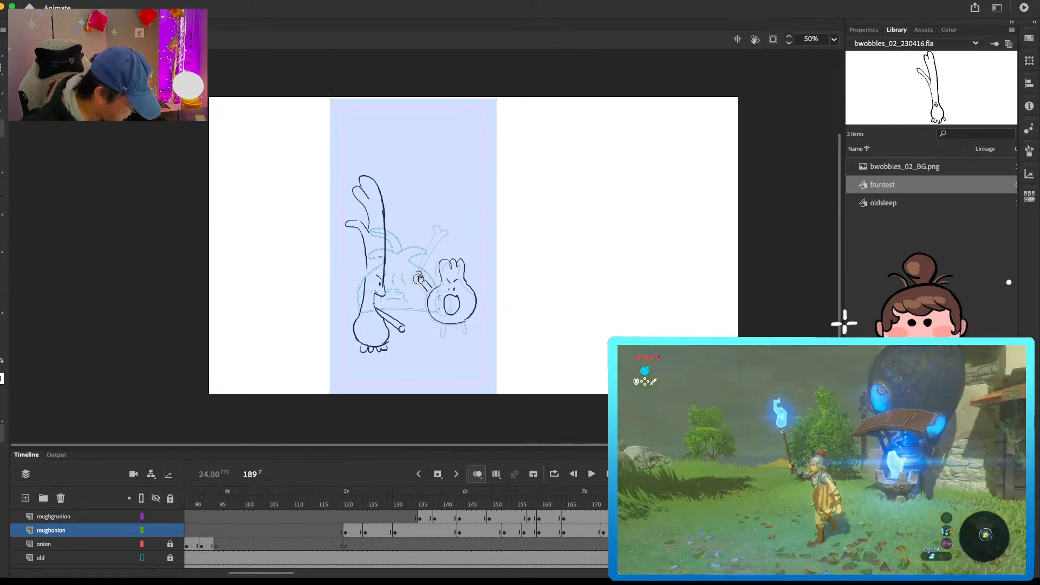
drag(433, 239, 420, 272)
drag(448, 234, 422, 275)
drag(443, 325, 467, 323)
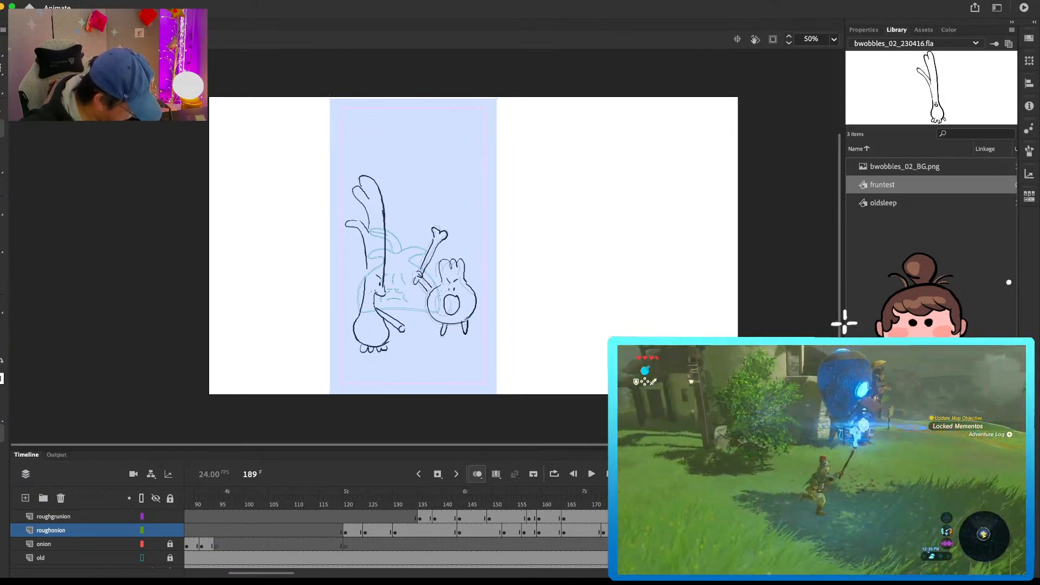
Step: Play back the rough animation and scrub through the poses around frame 193 to check the timing of both characters
key(period)
key(period)
key(period)
key(period)
key(period)
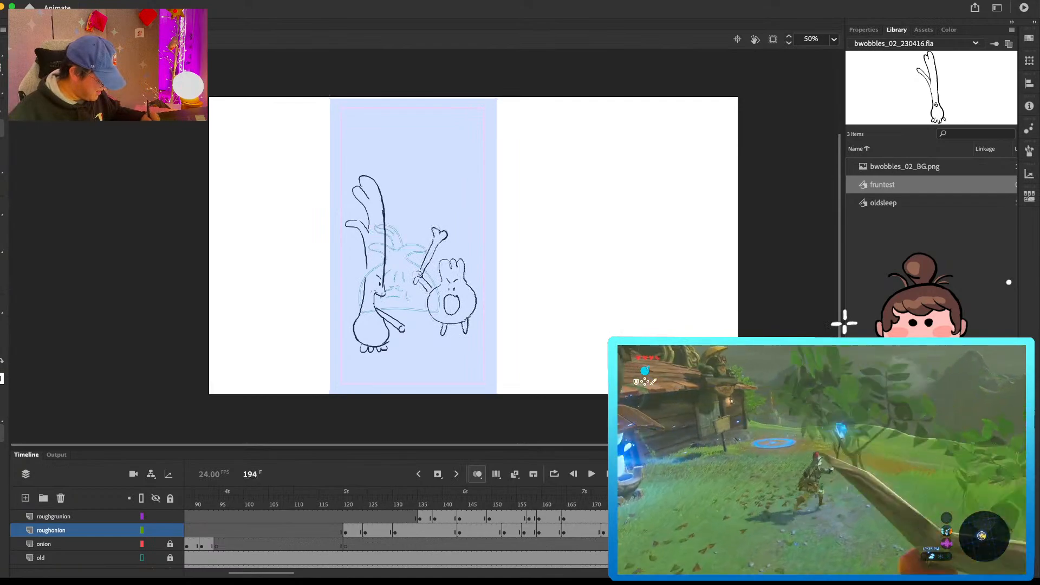
key(Return)
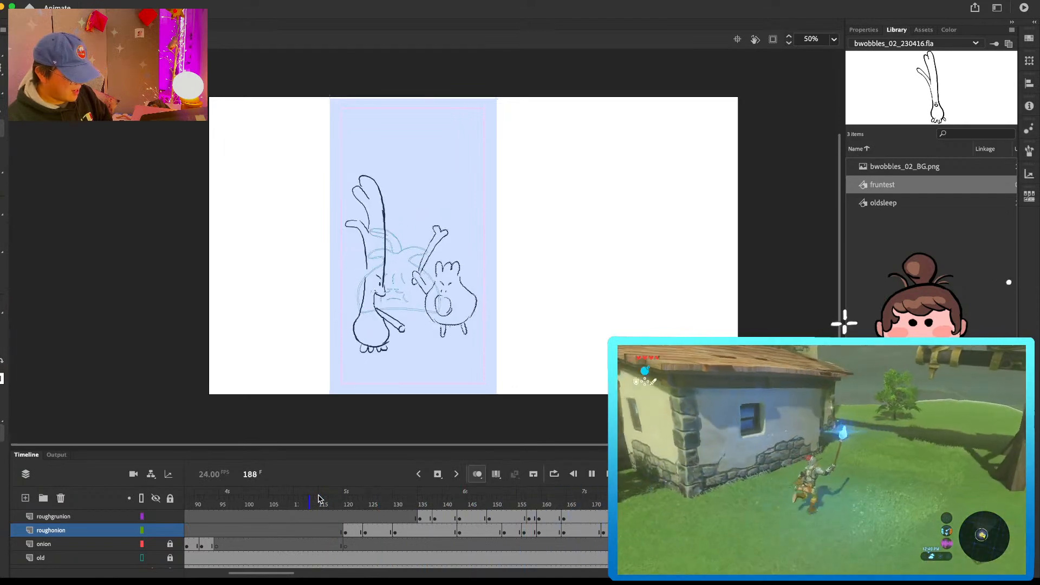
key(Return)
mouse_move(606, 510)
mouse_down()
mouse_move(722, 508)
mouse_move(673, 507)
mouse_up()
click(704, 517)
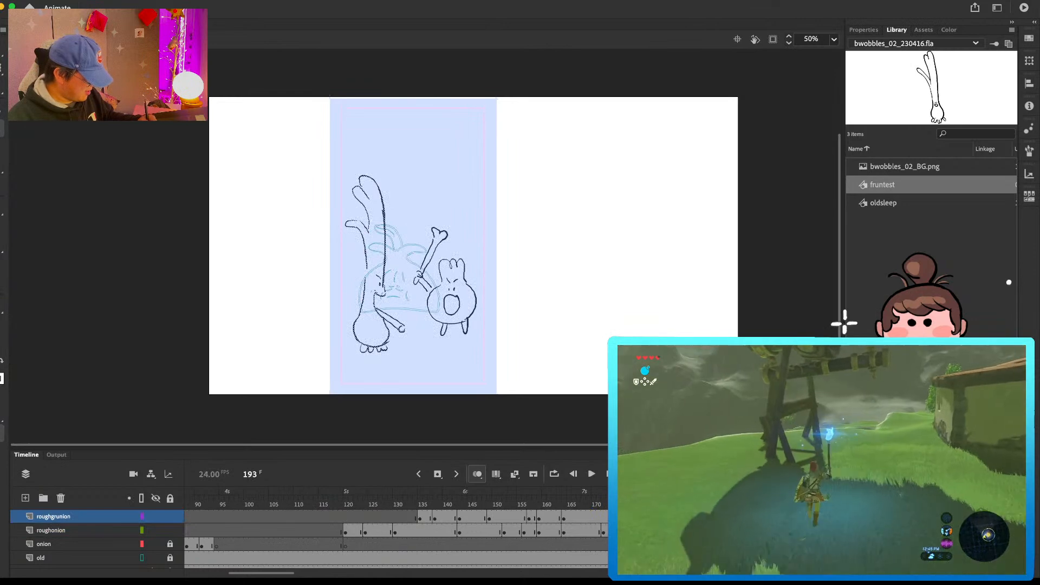
Step: Add a keyframe at frame 193 on roughonion that repeats the three-tufted character's shouting drawing from frame 183
click(678, 531)
click(705, 531)
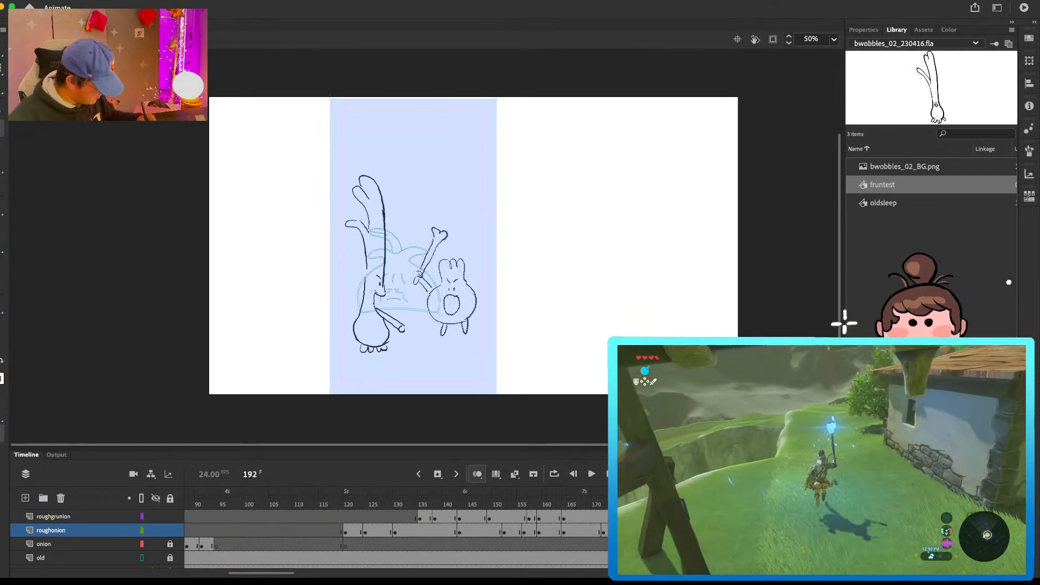
key(F7)
key(.)
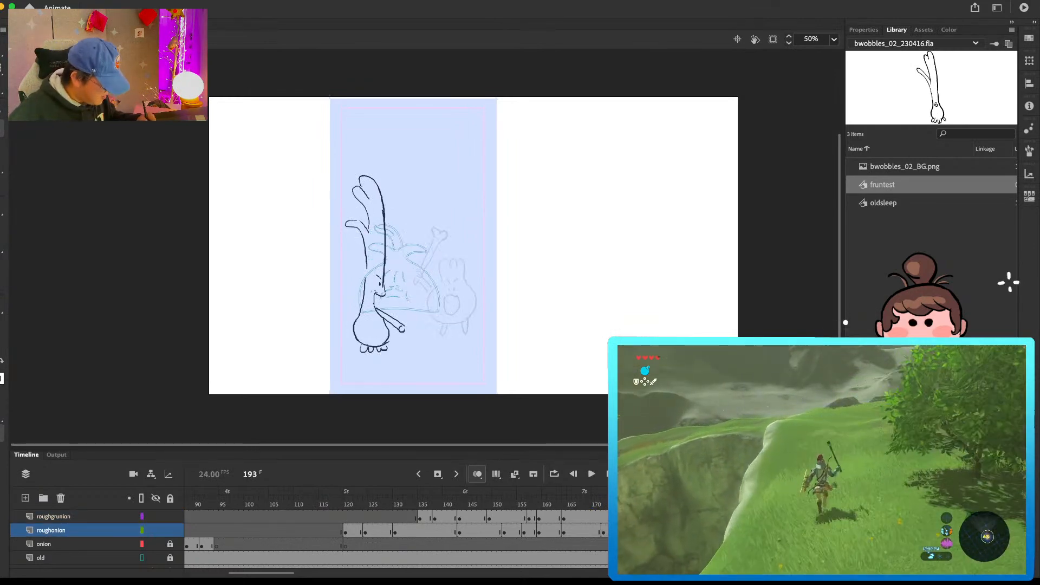
key(.)
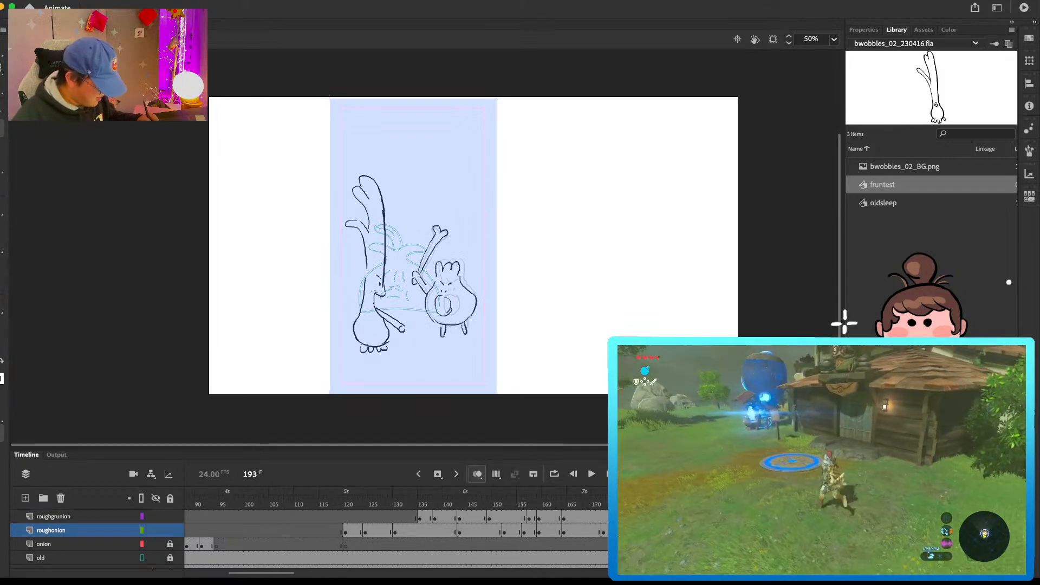
Step: Insert a blank keyframe at frame 190 on roughgrunion and draw the grunion's mouth and its arm swung back across the body
click(692, 531)
click(692, 517)
key(F7)
drag(512, 312, 510, 300)
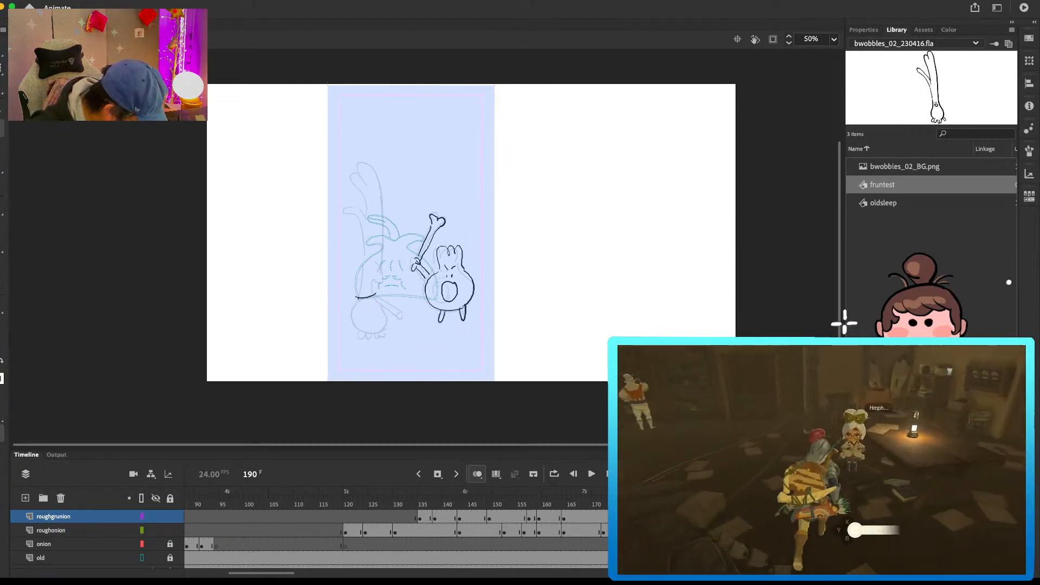
mouse_move(373, 296)
mouse_down()
mouse_move(339, 310)
mouse_move(384, 298)
mouse_up()
mouse_move(376, 296)
mouse_down()
mouse_move(385, 296)
mouse_move(369, 298)
mouse_up()
key(.)
key(b)
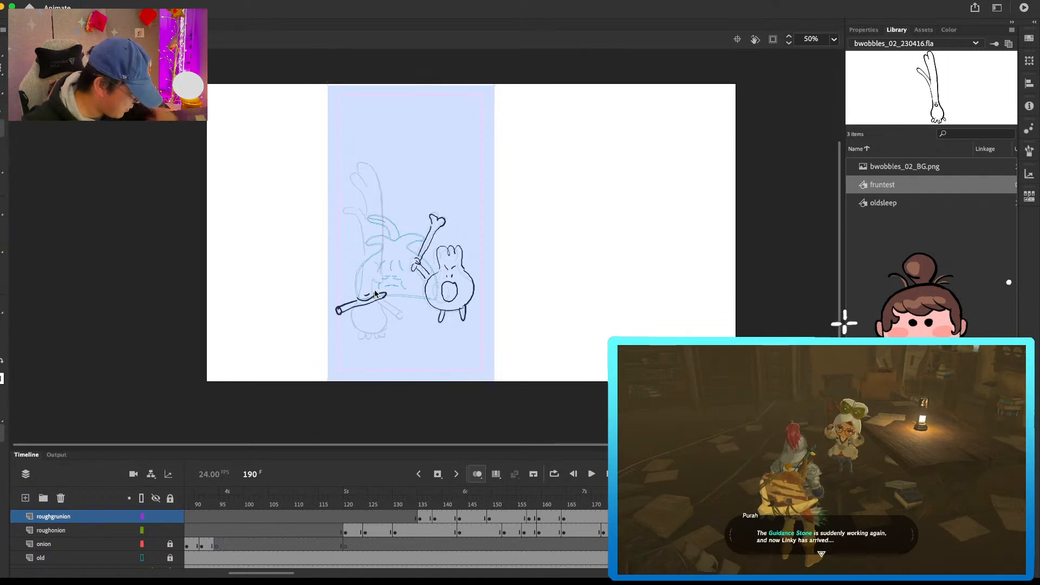
key(.)
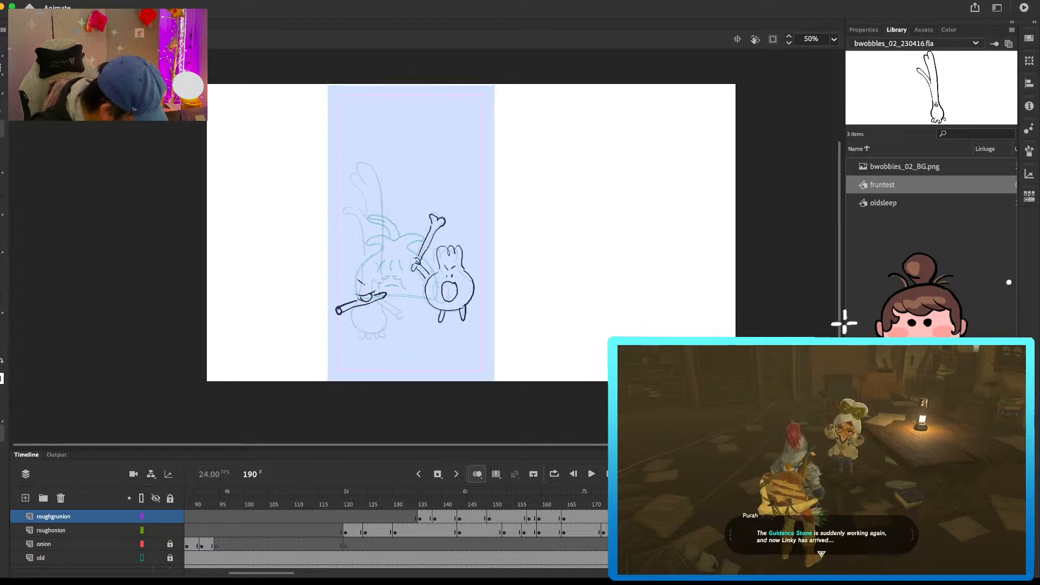
Step: Draw the grunion's straight upper body and upright leaves above the swung-back arm on frame 190
drag(349, 296, 357, 206)
key(super+z)
mouse_move(348, 298)
mouse_down()
mouse_move(343, 214)
mouse_move(350, 220)
mouse_move(357, 175)
mouse_move(379, 211)
mouse_move(376, 285)
mouse_up()
key(e)
mouse_move(356, 197)
mouse_down()
mouse_move(355, 171)
mouse_move(376, 188)
mouse_move(378, 243)
mouse_move(353, 186)
mouse_move(363, 196)
mouse_up()
key(b)
mouse_move(361, 181)
mouse_down()
mouse_move(375, 190)
mouse_move(377, 263)
mouse_move(345, 202)
mouse_move(363, 239)
mouse_move(354, 237)
mouse_move(350, 282)
mouse_up()
key(e)
key(b)
key(super+z)
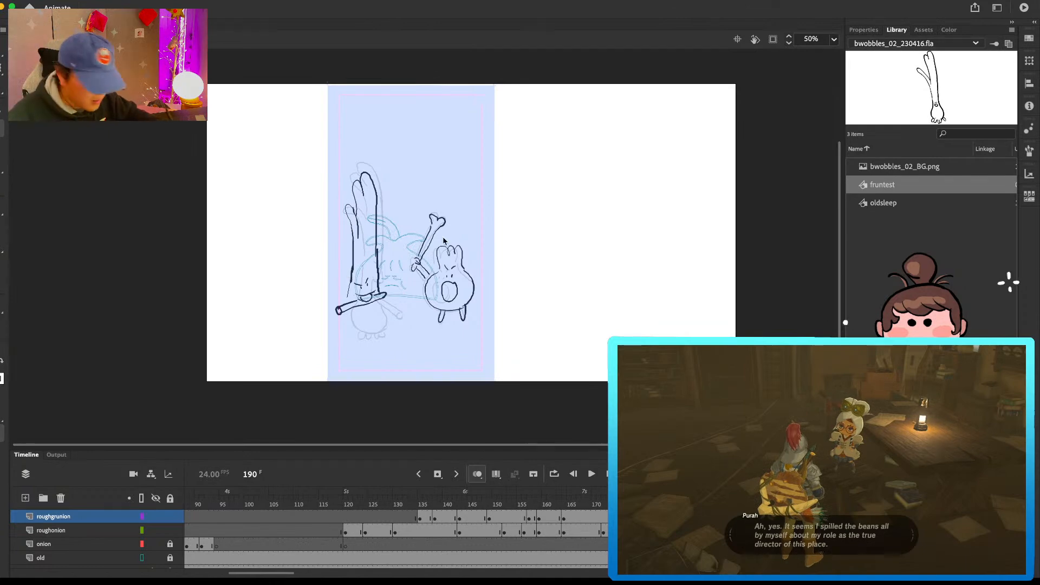
Step: Draw the grunion's round lower body and toes, touch up its face, and compare the pose with the preceding frame
mouse_move(346, 318)
mouse_down()
mouse_move(380, 305)
mouse_move(384, 316)
mouse_move(354, 332)
mouse_move(380, 337)
mouse_up()
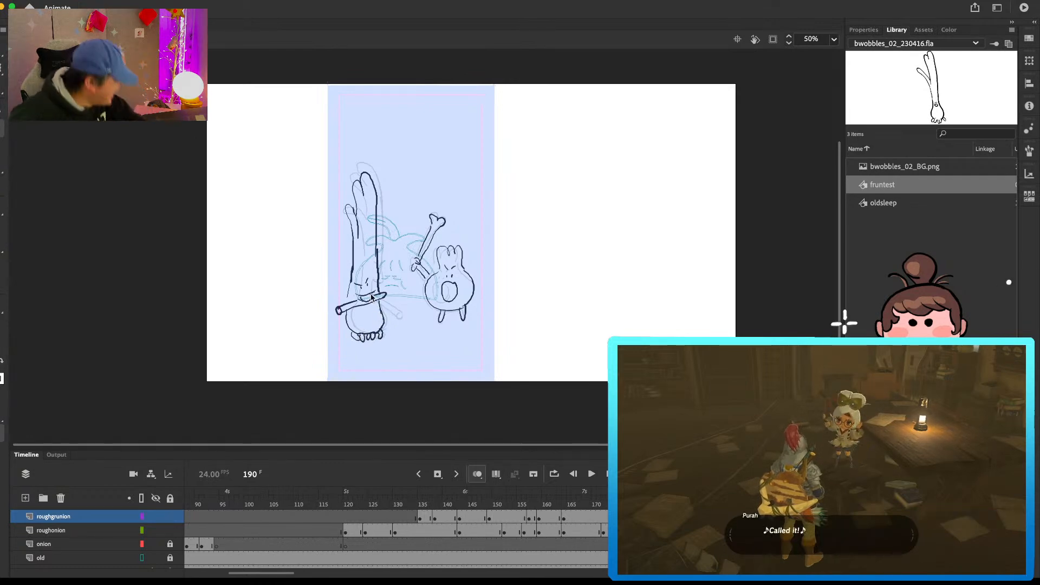
mouse_move(353, 262)
mouse_down()
mouse_move(348, 295)
mouse_move(359, 286)
mouse_up()
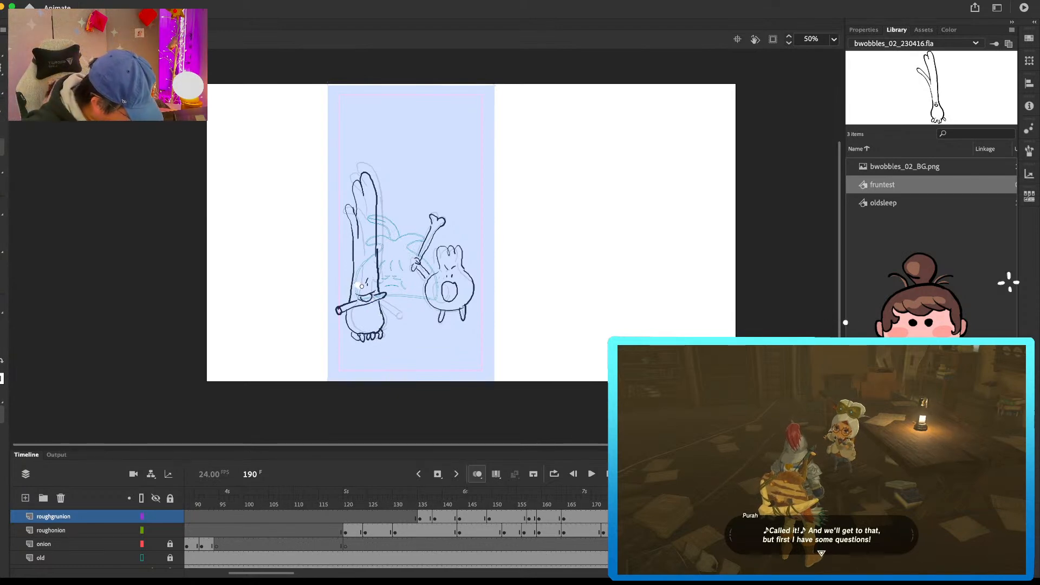
key(comma)
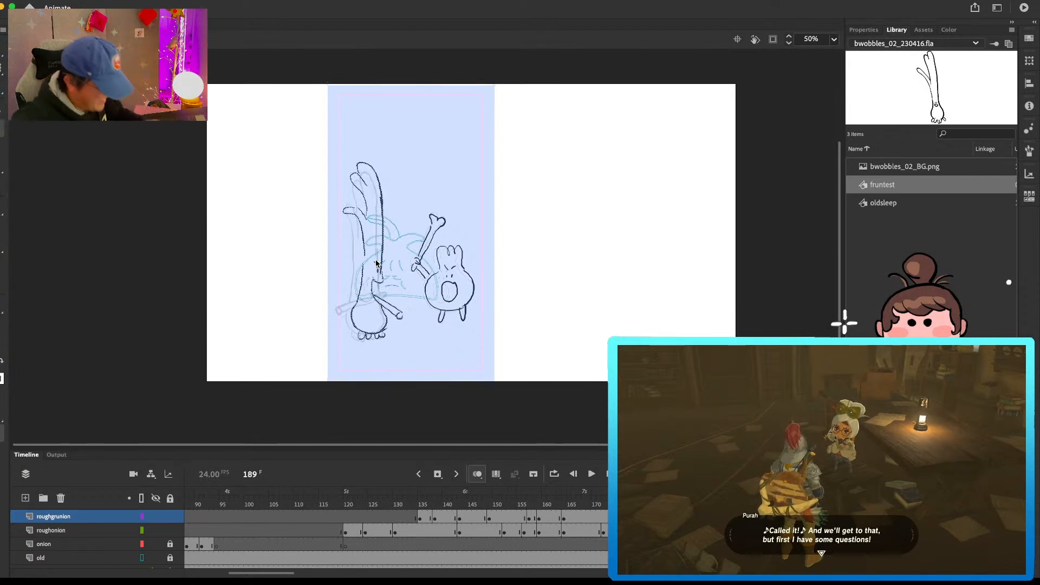
key(period)
Step: Redraw the grunion's upper body and tall leaves with a forward curve, and compare them with the preceding pose
mouse_move(358, 252)
mouse_down()
mouse_move(350, 209)
mouse_move(356, 270)
mouse_up()
mouse_move(359, 230)
mouse_down()
mouse_move(375, 213)
mouse_move(379, 266)
mouse_up()
key(e)
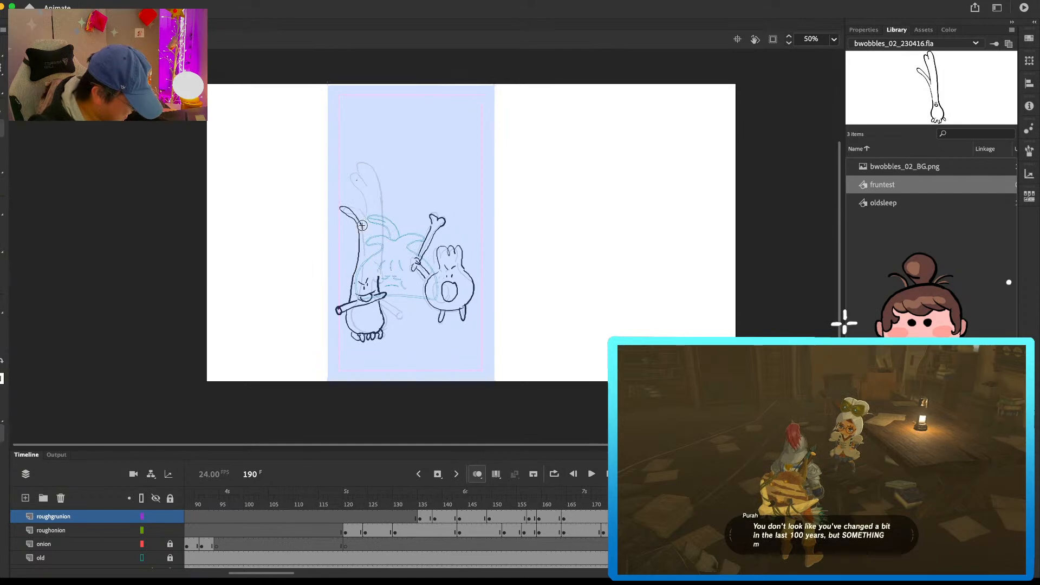
mouse_move(364, 175)
mouse_down()
mouse_move(385, 185)
mouse_move(379, 277)
mouse_up()
key(e)
drag(361, 218, 367, 242)
key(b)
key(comma)
key(period)
Step: Redraw the grunion's small rear leaf and the adjoining body outline, cleaning up stray lines on frame 190
key(e)
mouse_move(342, 208)
mouse_down()
mouse_move(364, 230)
mouse_move(352, 289)
mouse_up()
key(b)
key(e)
key(b)
mouse_move(360, 242)
mouse_down()
mouse_move(352, 284)
mouse_move(389, 317)
mouse_move(379, 285)
mouse_move(384, 320)
mouse_up()
key(e)
key(b)
key(e)
key(b)
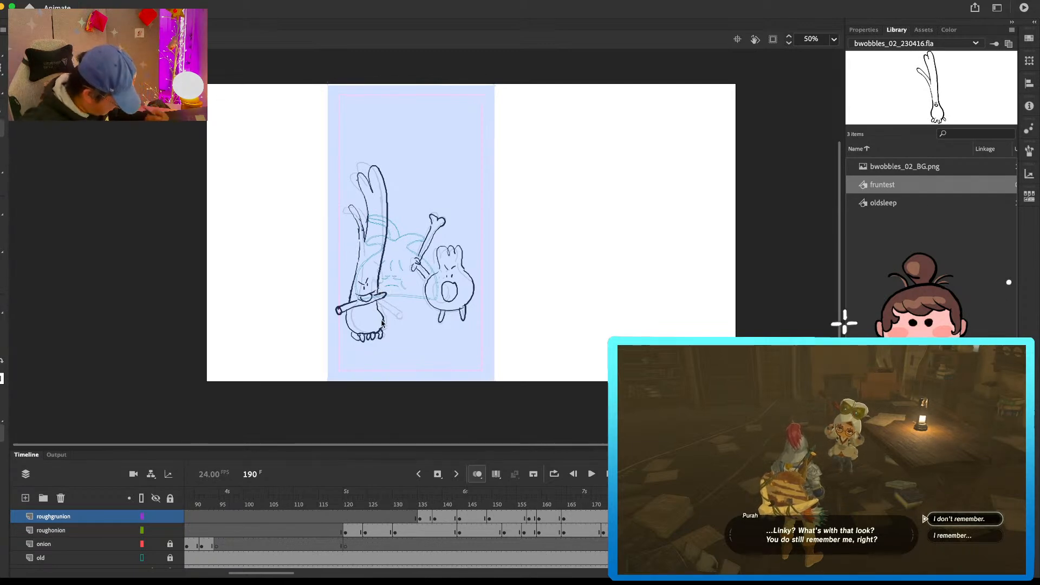
Step: Draw the grunion with curved tall leaves and its arm angled across the body on a blank roughgrunion keyframe at frame 195
click(717, 519)
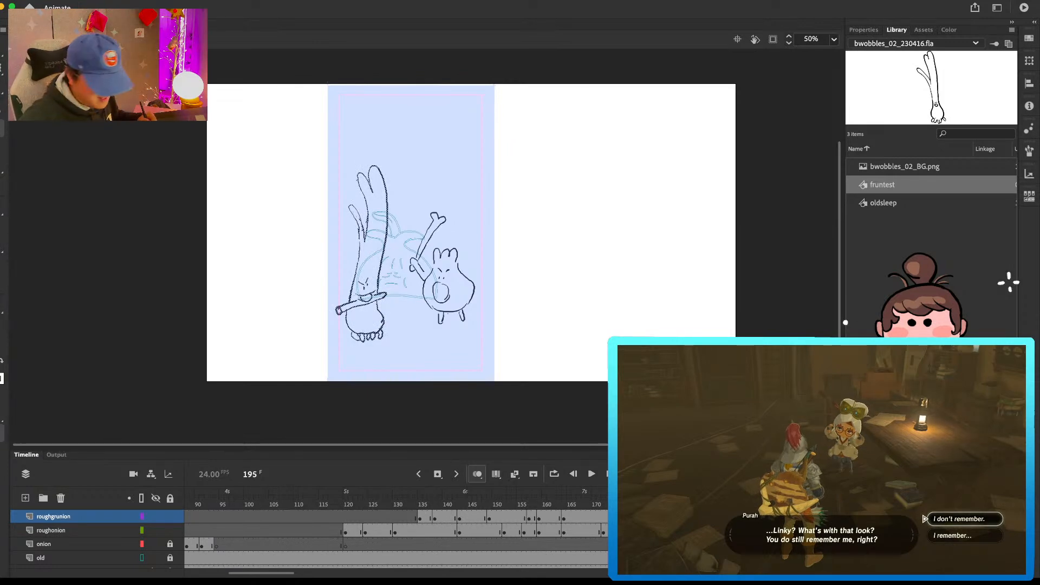
key(F7)
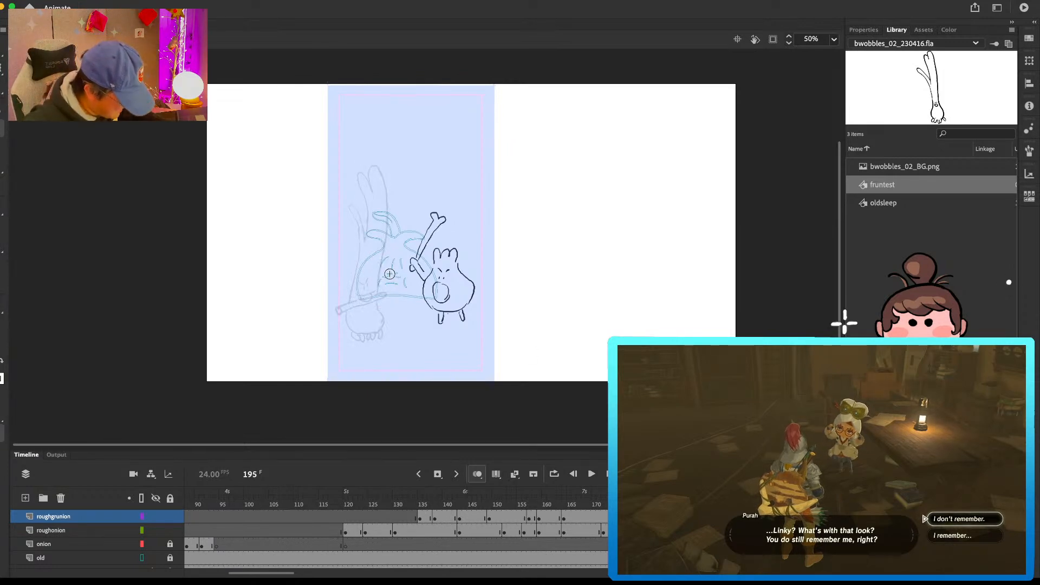
mouse_move(400, 279)
mouse_down()
mouse_move(395, 208)
mouse_move(373, 158)
mouse_move(364, 176)
mouse_move(382, 257)
mouse_move(374, 295)
mouse_up()
key(super+z)
mouse_move(380, 242)
mouse_down()
mouse_move(373, 298)
mouse_move(402, 289)
mouse_move(362, 312)
mouse_move(401, 295)
mouse_move(382, 339)
mouse_up()
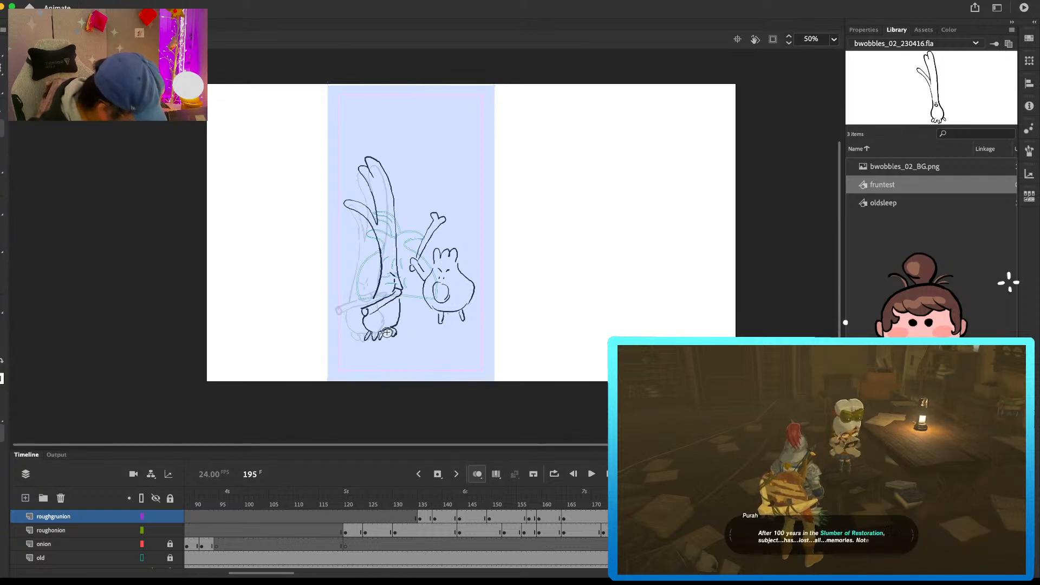
mouse_move(407, 289)
mouse_down()
mouse_move(403, 297)
mouse_move(409, 288)
mouse_up()
key(b)
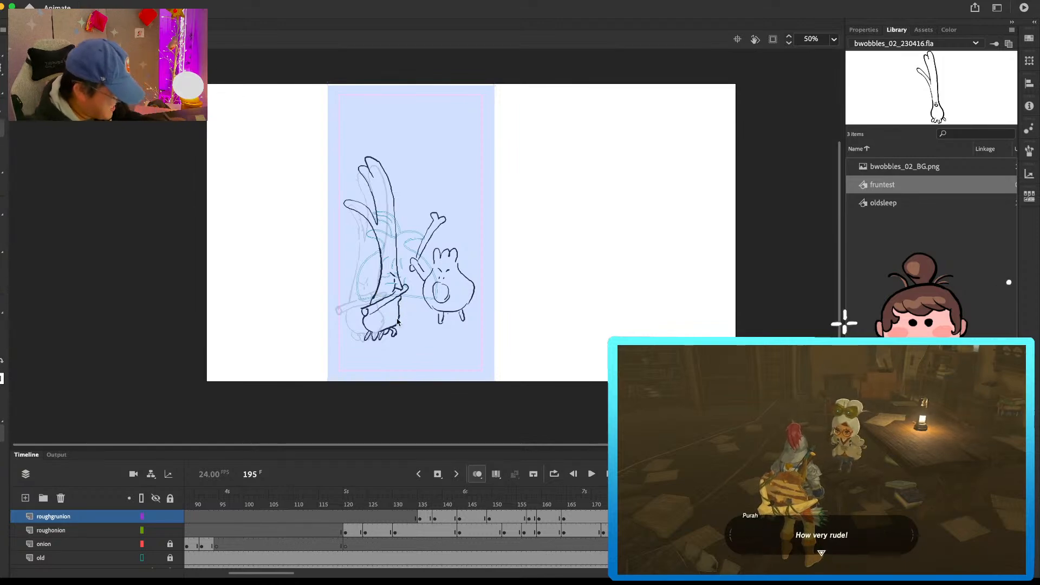
Step: Insert a blank roughgrunion keyframe at frame 198 and draw the grunion's backswept leaves, long curved upper body and left body contour
click(733, 518)
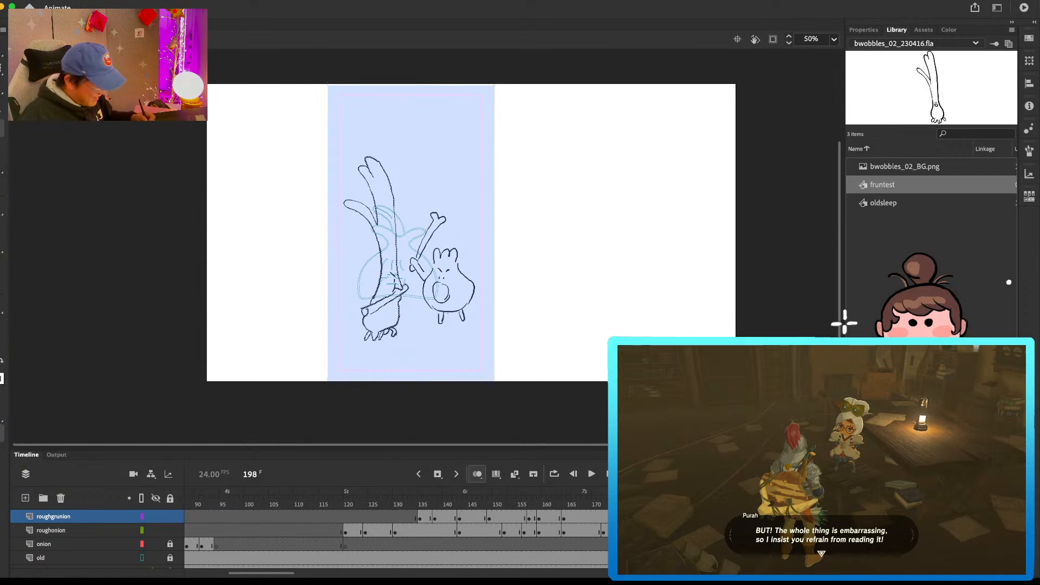
key(Delete)
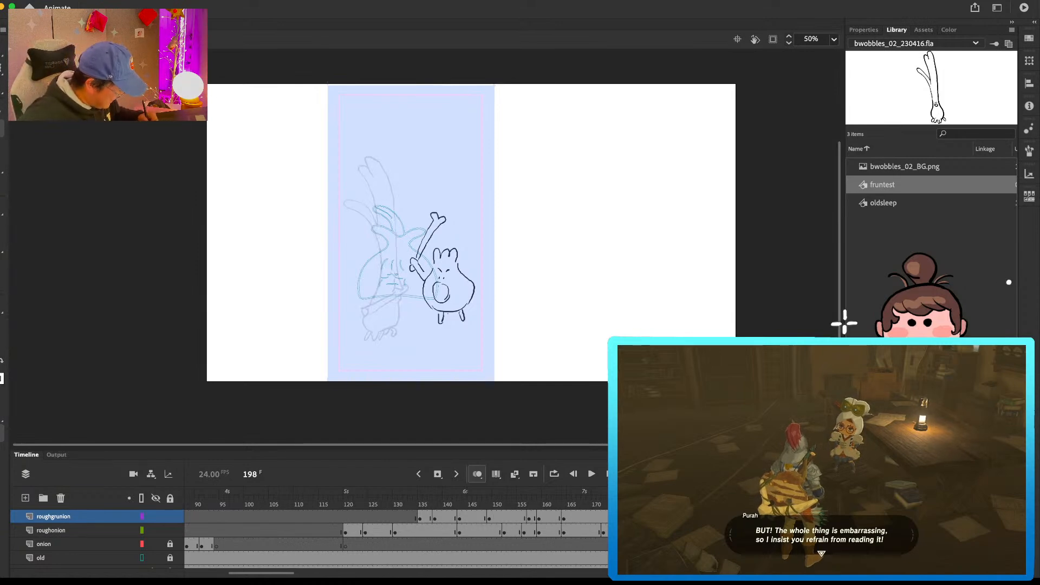
mouse_move(404, 206)
mouse_down()
mouse_move(370, 183)
mouse_move(398, 269)
mouse_up()
drag(375, 206, 394, 241)
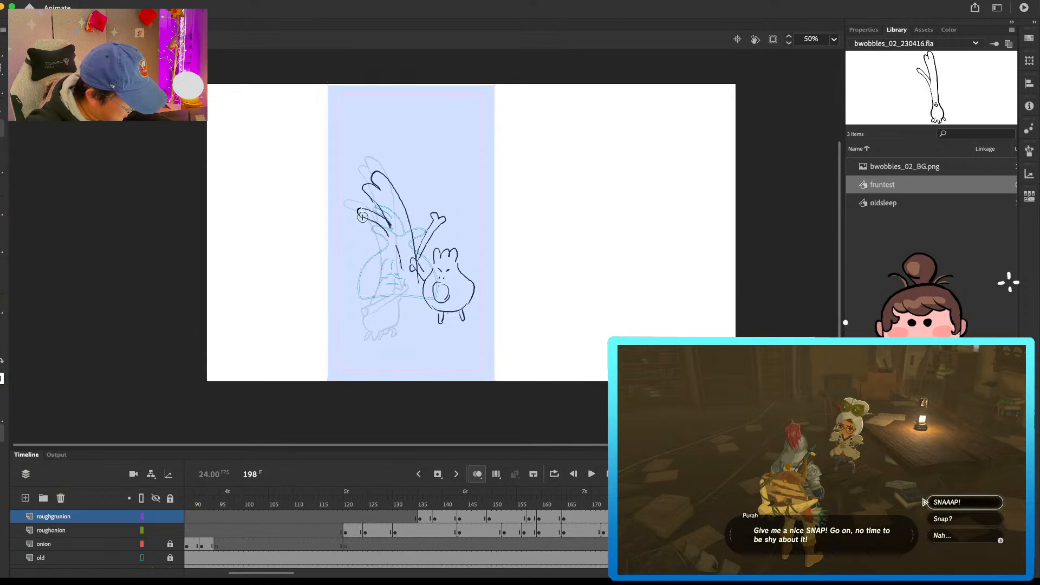
mouse_move(385, 234)
mouse_down()
mouse_move(401, 271)
mouse_move(390, 222)
mouse_move(407, 330)
mouse_up()
key(b)
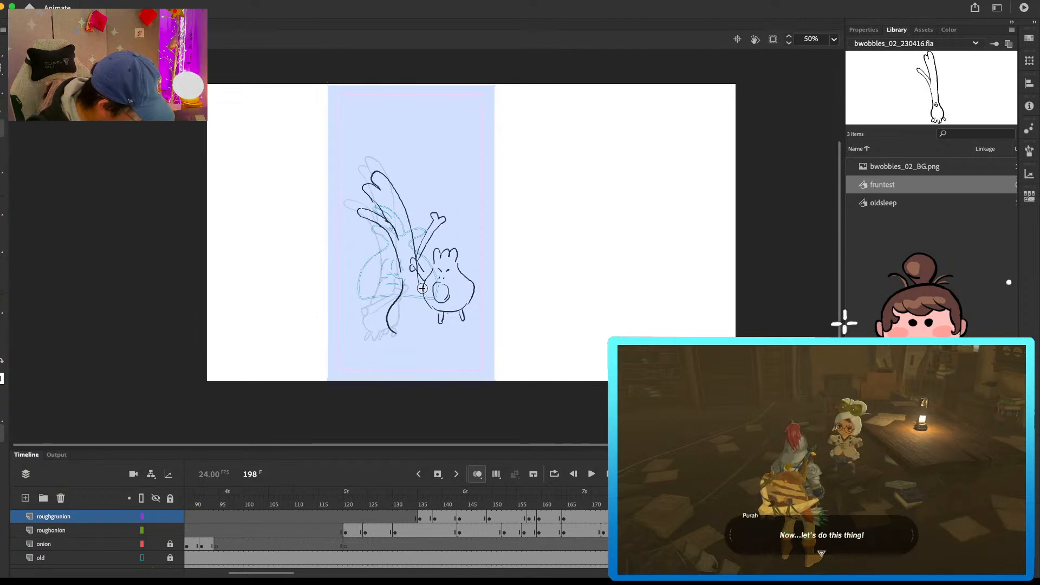
Step: Complete the grunion's round lower body and toes, extend its arm horizontally across the three-tufted character, and compare adjacent frames
mouse_move(423, 289)
mouse_down()
mouse_move(428, 325)
mouse_move(395, 333)
mouse_move(411, 333)
mouse_up()
key(super+z)
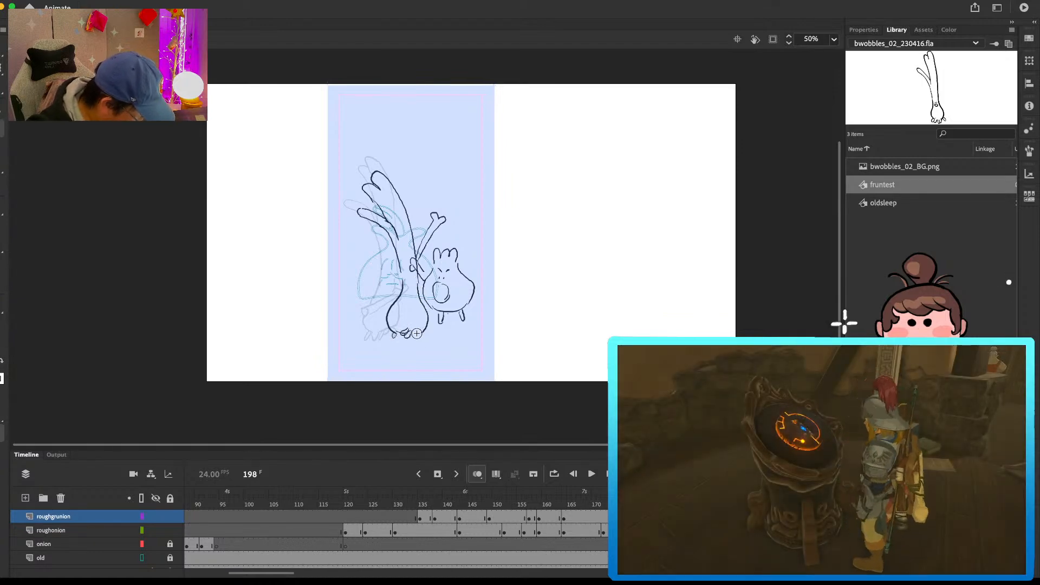
drag(419, 292, 464, 295)
mouse_move(418, 296)
mouse_down()
mouse_move(448, 298)
mouse_move(400, 296)
mouse_move(417, 281)
mouse_up()
key(comma)
key(period)
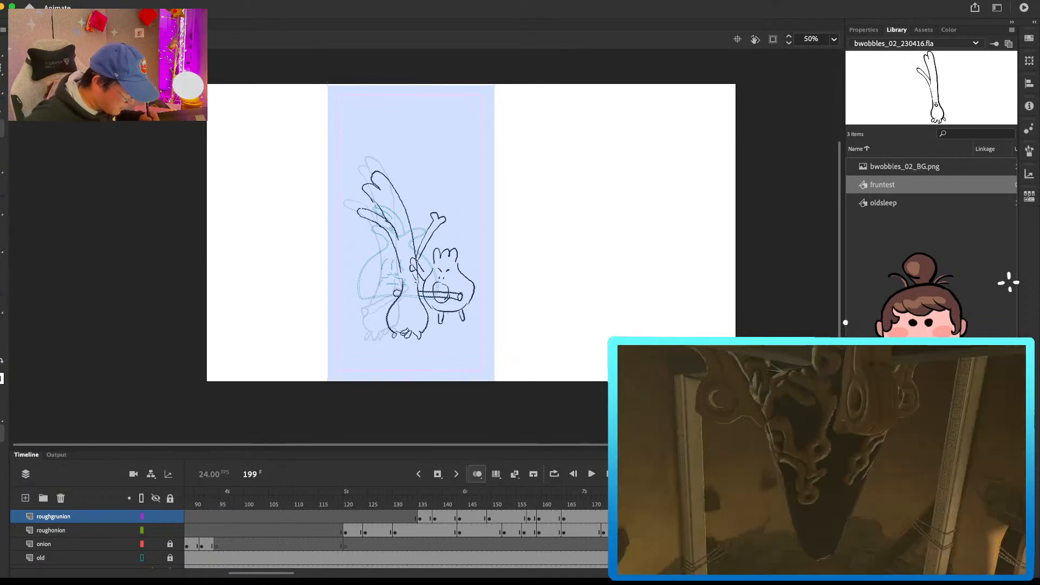
Step: Insert a blank keyframe on the roughonion layer at frame 198 and play back the clash
click(742, 532)
key(comma)
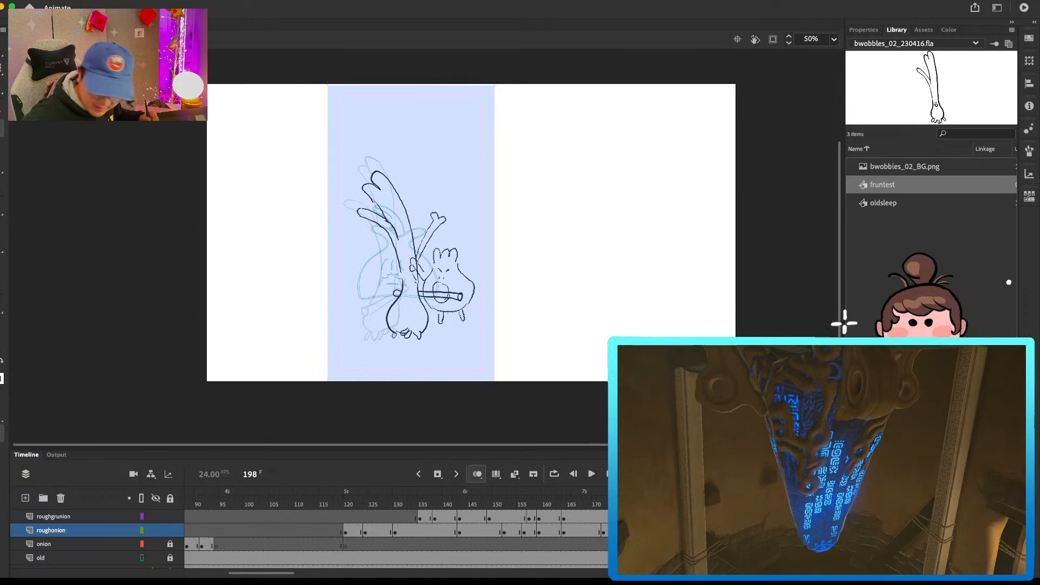
key(F7)
click(592, 505)
key(Return)
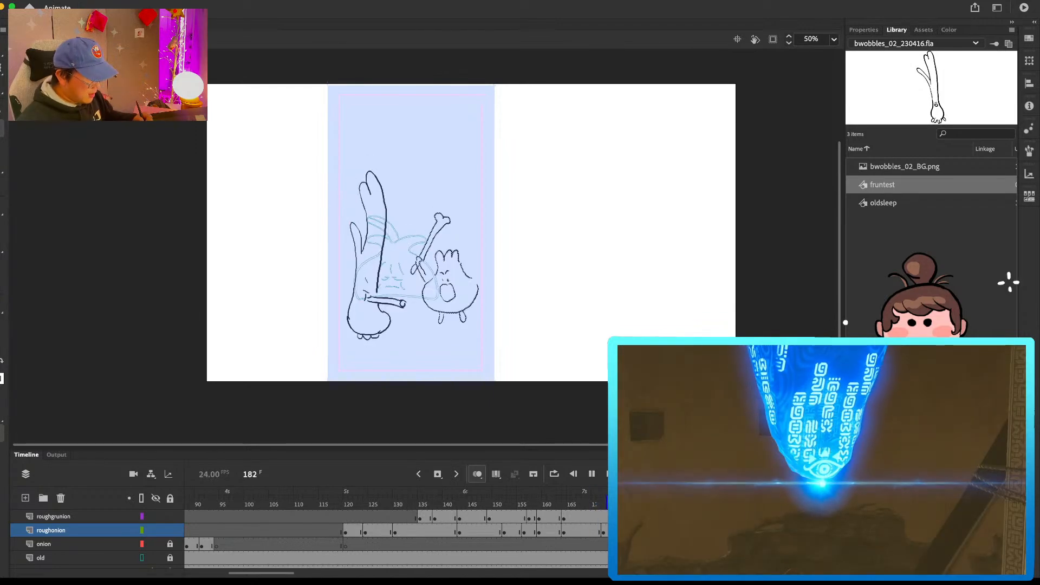
key(Return)
Step: Draw the three-tufted character on a blank roughonion keyframe at frame 196, with its face turned and its bone tilted back
key(comma)
key(comma)
key(comma)
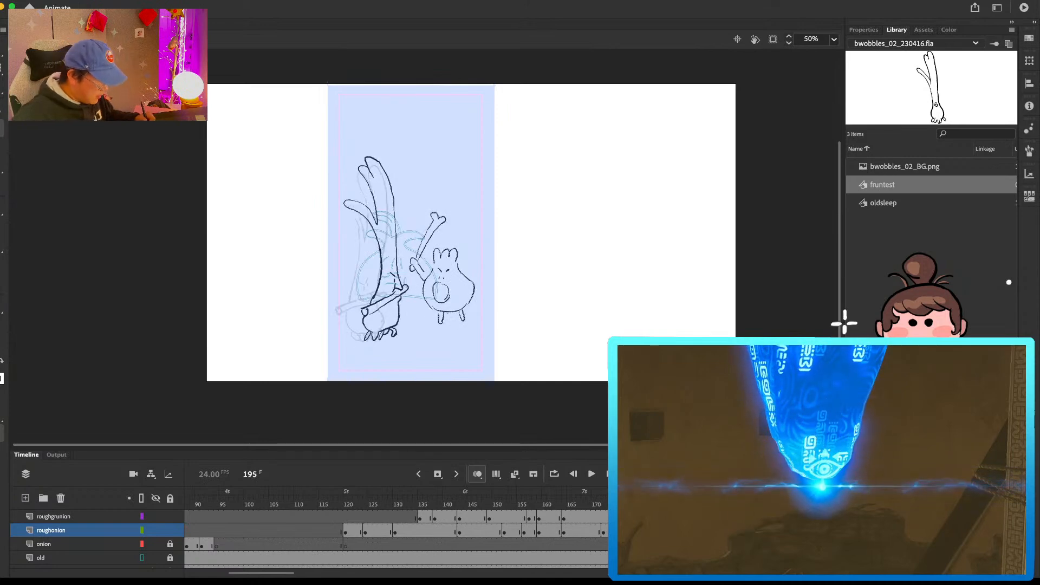
drag(446, 271, 450, 274)
mouse_move(442, 262)
mouse_down()
mouse_move(454, 262)
mouse_move(453, 287)
mouse_up()
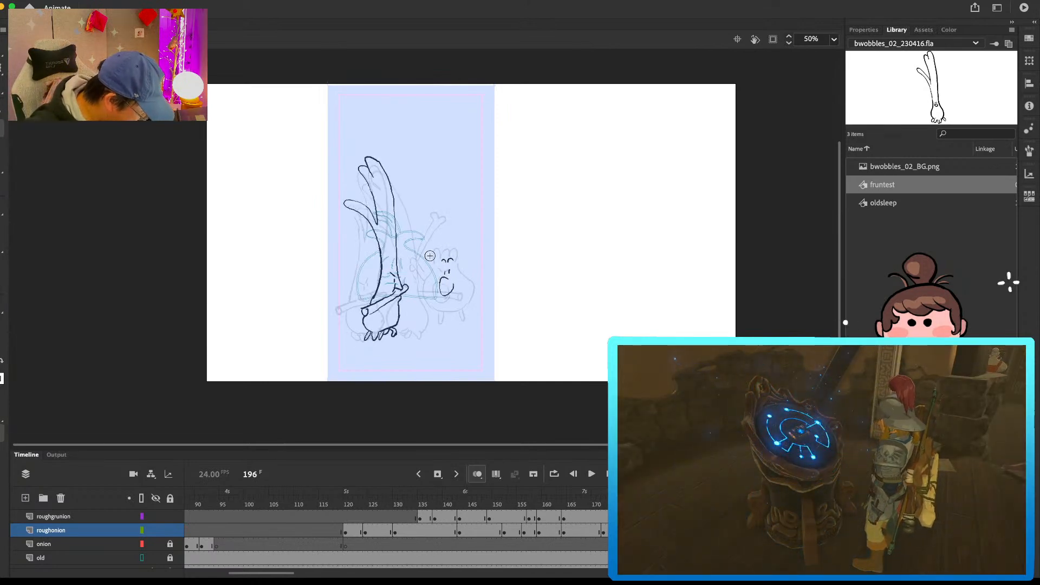
key(super+z)
mouse_move(417, 256)
mouse_down()
mouse_move(424, 271)
mouse_move(450, 228)
mouse_up()
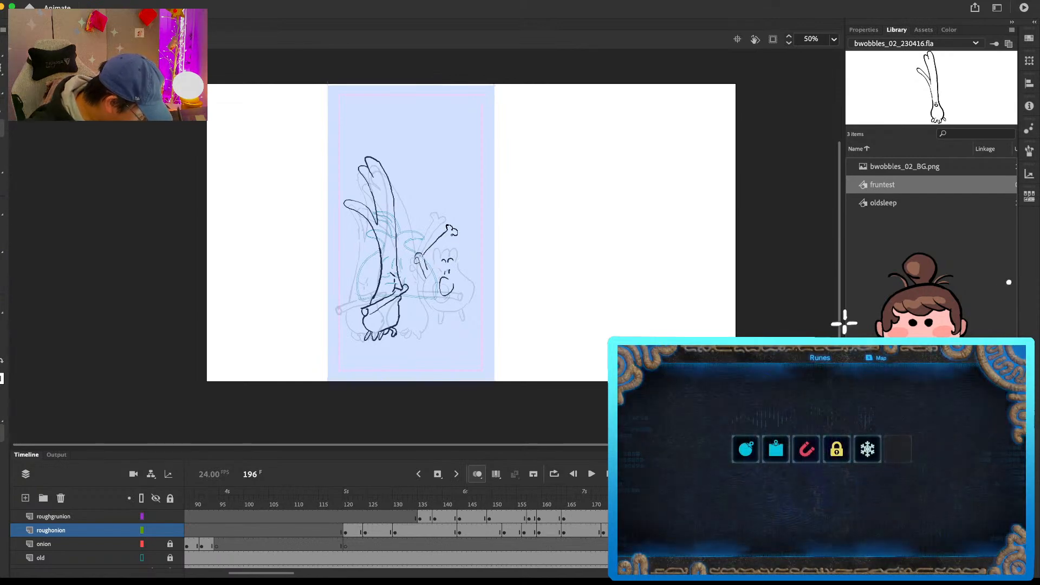
mouse_move(435, 269)
mouse_down()
mouse_move(462, 247)
mouse_move(462, 274)
mouse_move(431, 301)
mouse_up()
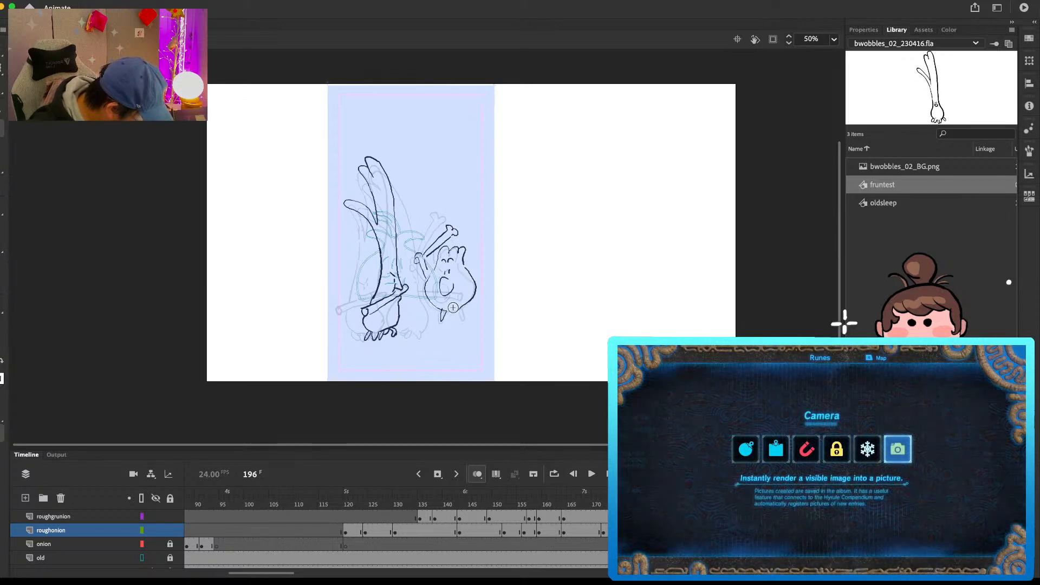
Step: Draw the three-tufted character's hit pose on frame 199, pushed back from the grunion with a scrunched face and the bone held close
key(period)
key(period)
key(period)
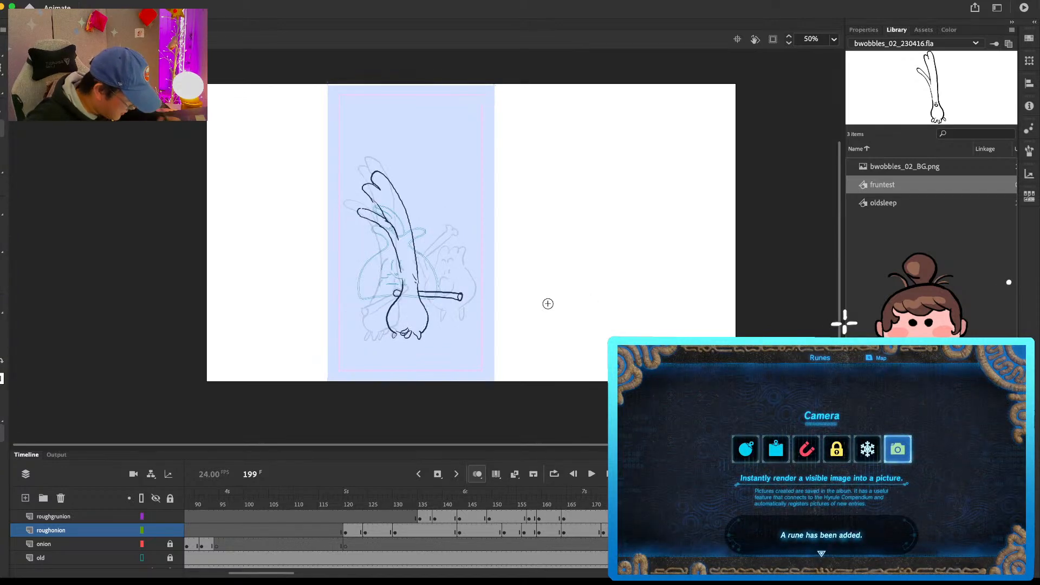
mouse_move(438, 282)
mouse_down()
mouse_move(448, 304)
mouse_move(459, 284)
mouse_move(472, 286)
mouse_move(433, 285)
mouse_move(441, 310)
mouse_move(455, 258)
mouse_move(470, 253)
mouse_move(487, 299)
mouse_move(449, 313)
mouse_move(481, 305)
mouse_up()
key(e)
key(b)
key(e)
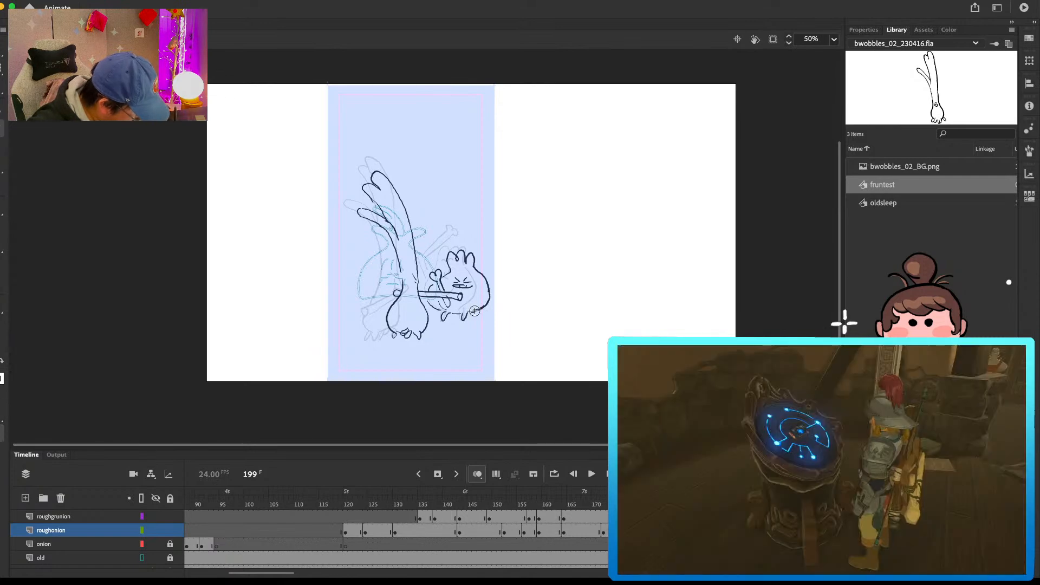
Step: Insert blank keyframes for the follow-up poses, on roughonion at frame 201 and on roughgrunion at frame 202
key(period)
key(period)
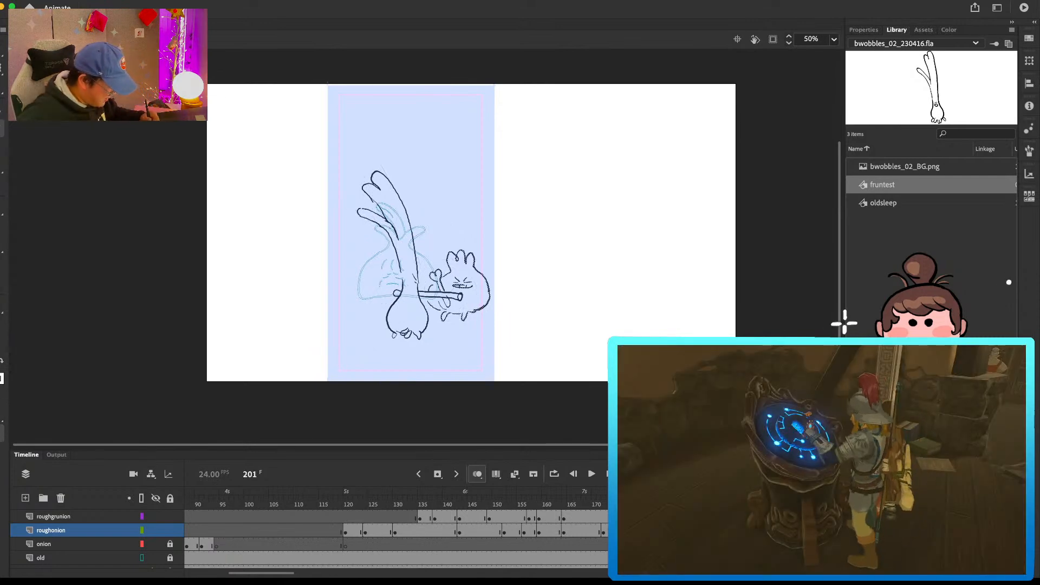
key(Delete)
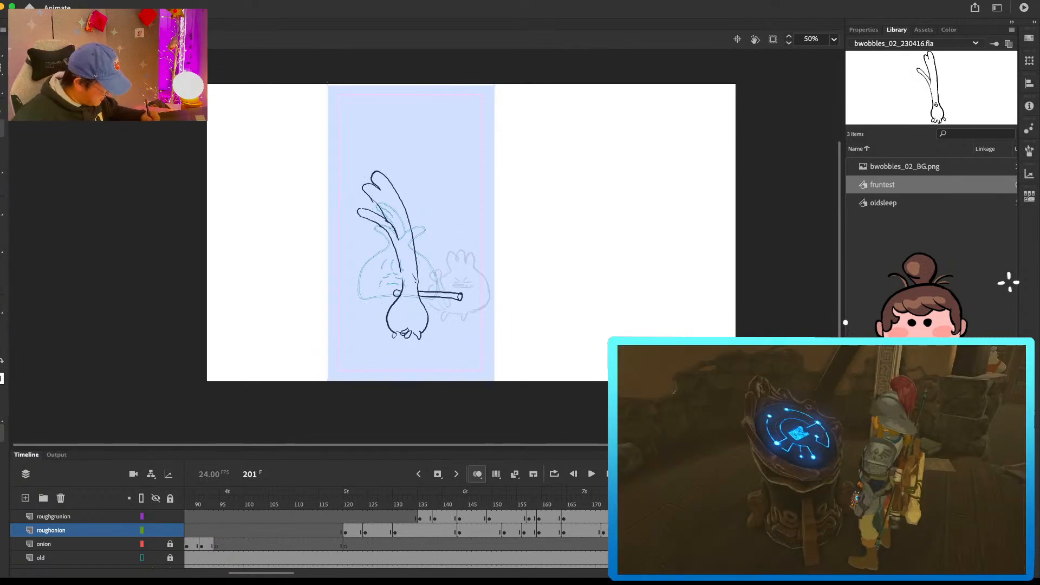
key(period)
key(Delete)
click(393, 294)
key(Delete)
Step: Draw the grunion on frame 202 with straighter leaves, a round lower body, small toes and its arm lowered forward
mouse_move(395, 283)
mouse_down()
mouse_move(378, 322)
mouse_move(394, 334)
mouse_move(418, 287)
mouse_move(412, 267)
mouse_up()
key(ctrl+z)
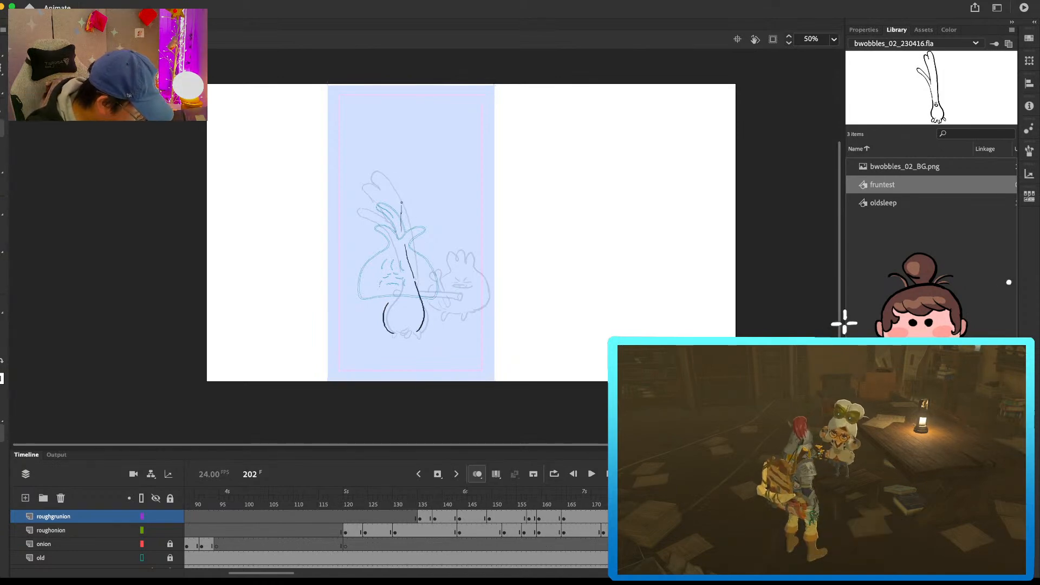
key(ctrl+z)
drag(385, 163, 400, 194)
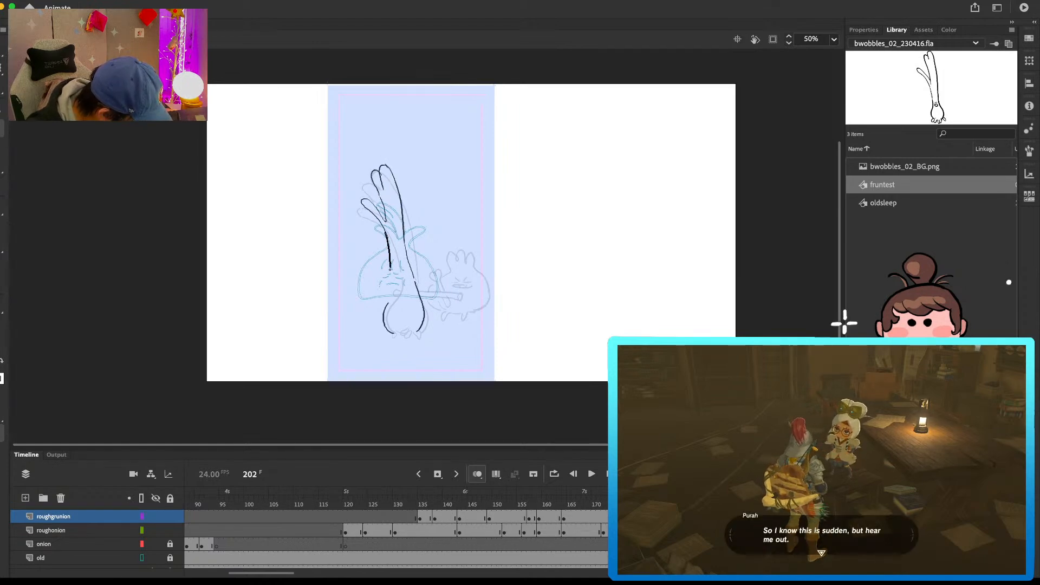
drag(410, 294, 446, 307)
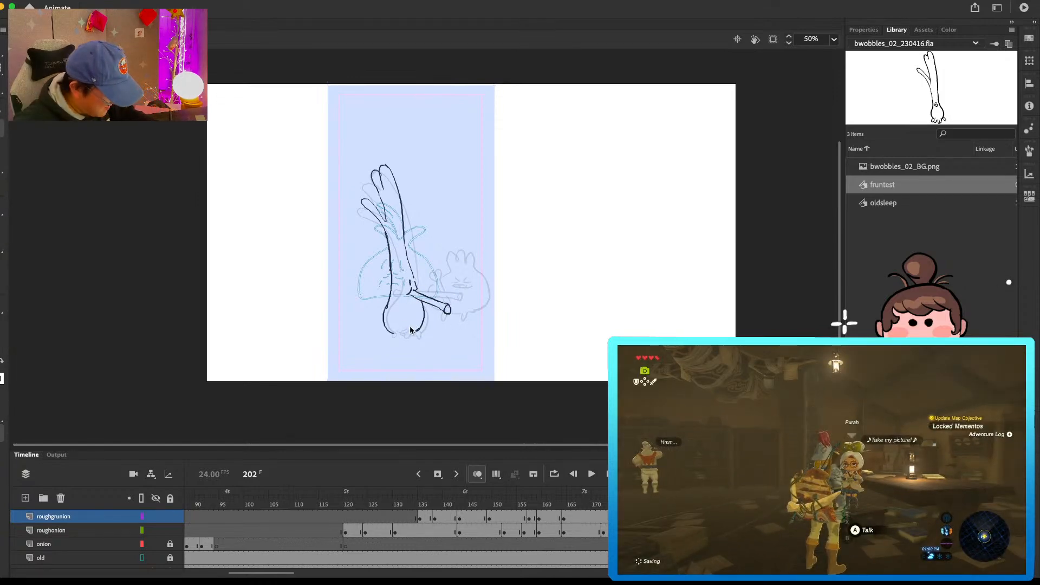
drag(390, 331, 416, 333)
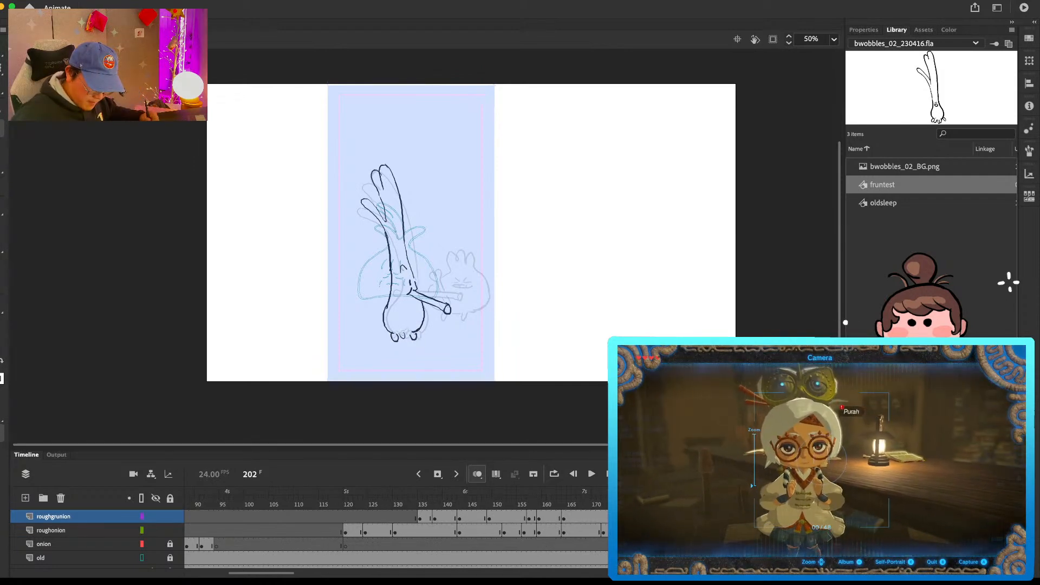
Step: Draw the three-tufted character on the roughonion layer at frame 202, gritting its teeth and holding the bone upright
click(52, 531)
mouse_move(434, 285)
mouse_down()
mouse_move(438, 245)
mouse_move(443, 273)
mouse_move(467, 282)
mouse_move(459, 248)
mouse_move(476, 252)
mouse_move(490, 288)
mouse_move(465, 315)
mouse_up()
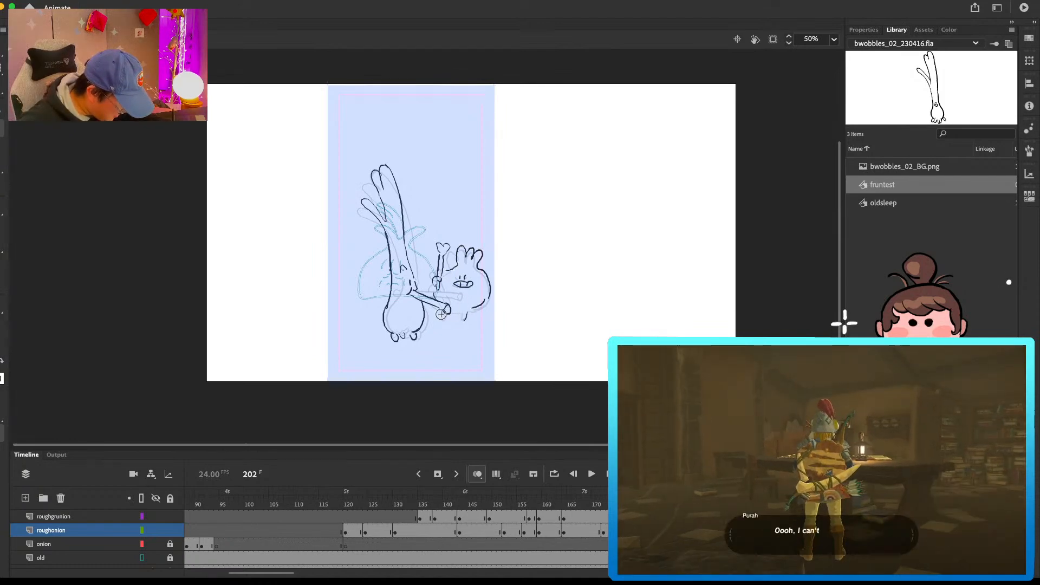
Step: Play back the clash animation repeatedly from earlier frames to check the timing of both characters
click(778, 518)
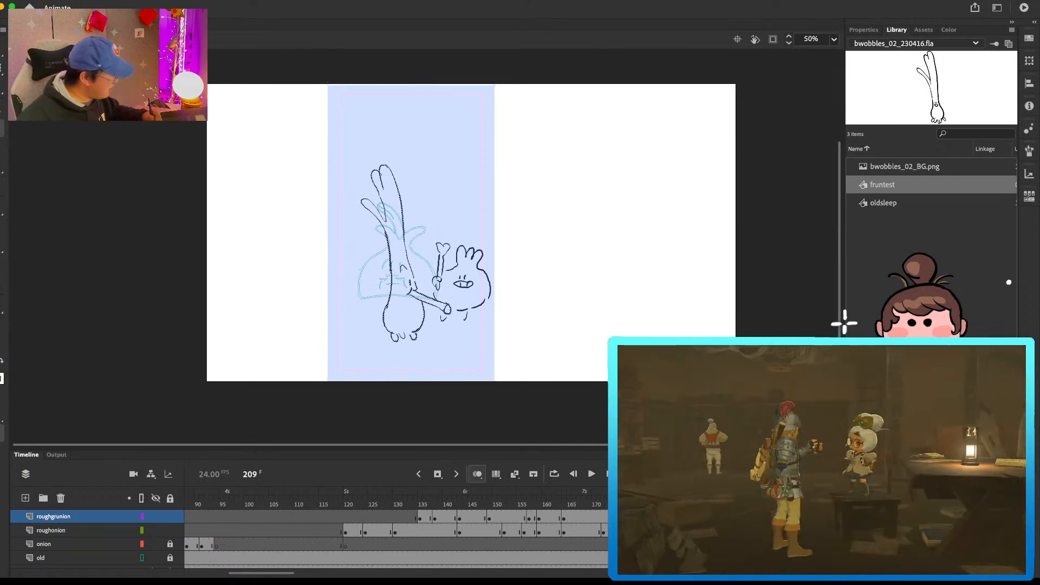
key(alt+comma)
key(alt+comma)
key(Return)
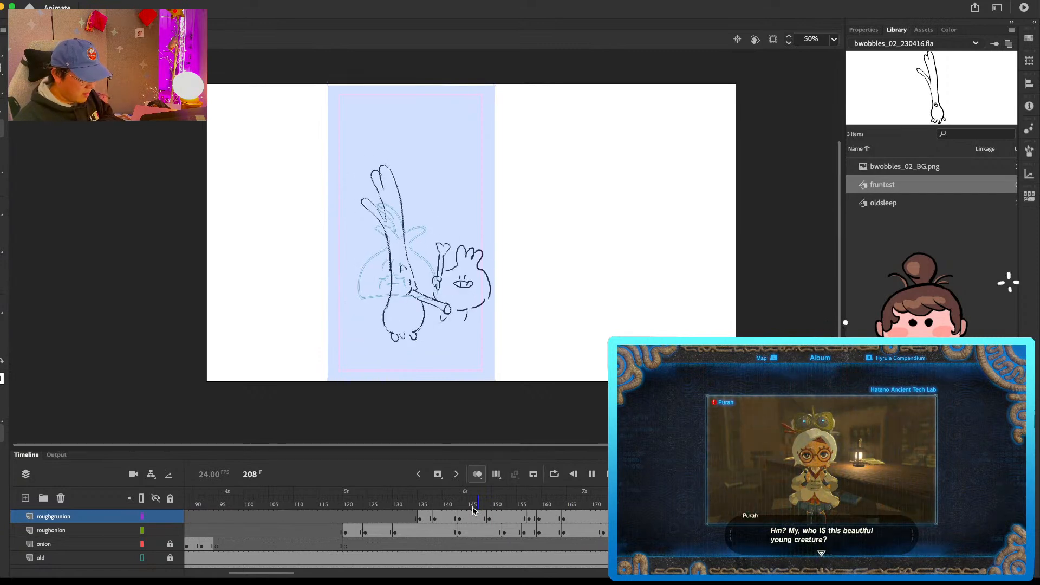
click(472, 506)
key(Return)
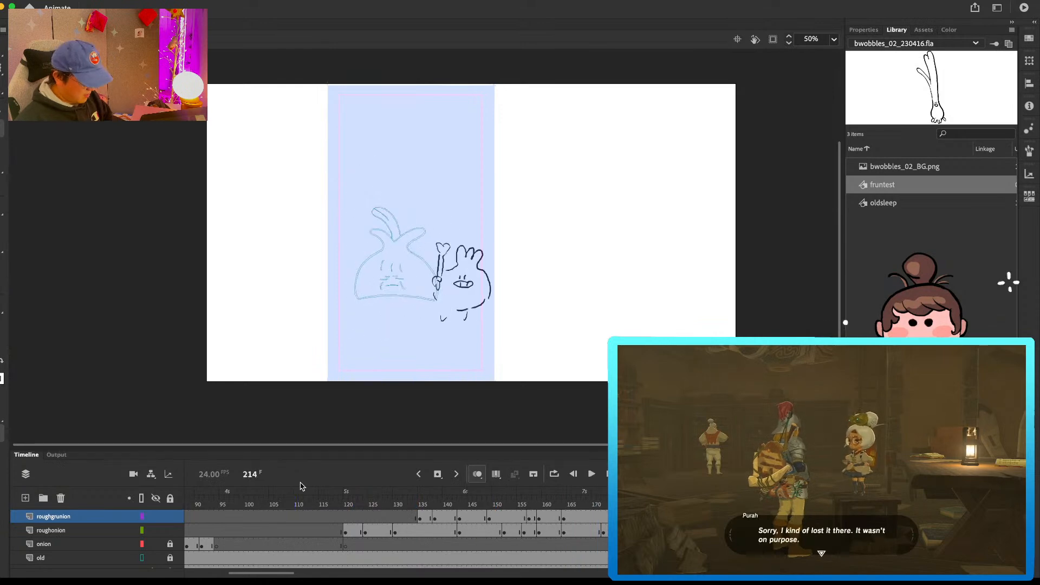
drag(480, 499, 425, 503)
key(Return)
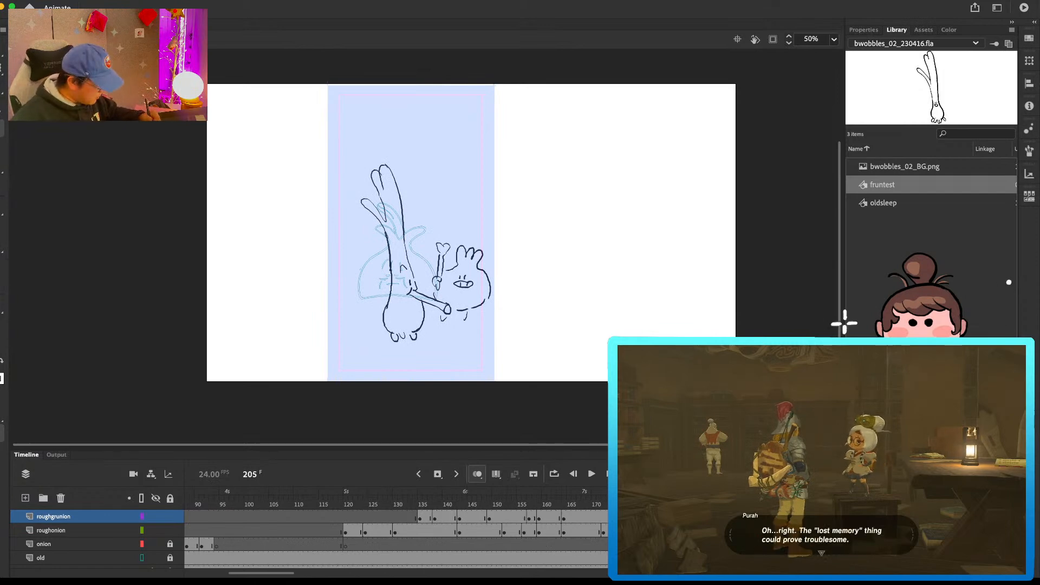
Step: Insert a blank keyframe on the roughgrunion layer at frame 208
key(Delete)
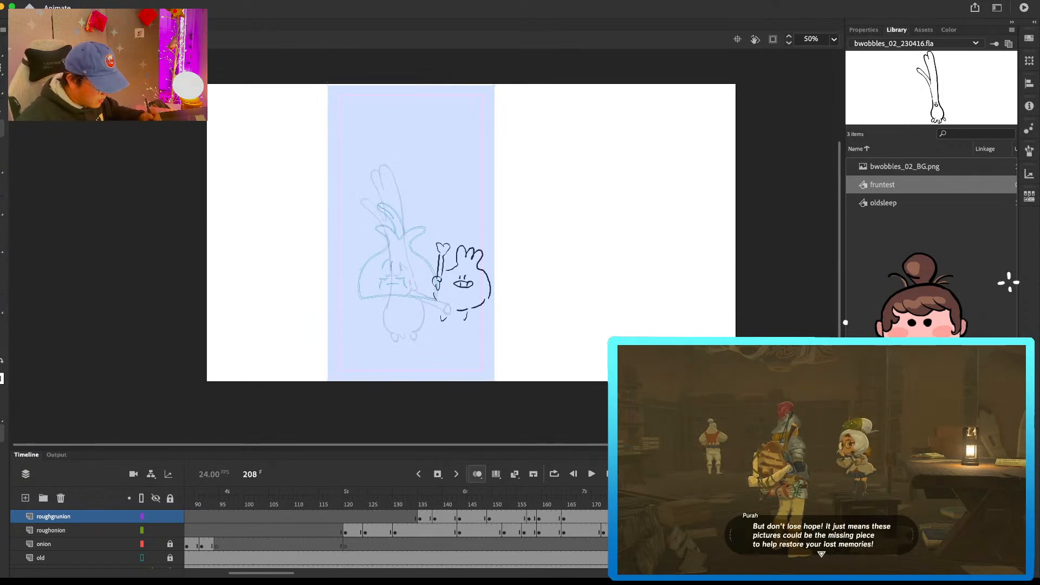
key(ctrl+z)
key(ctrl+z)
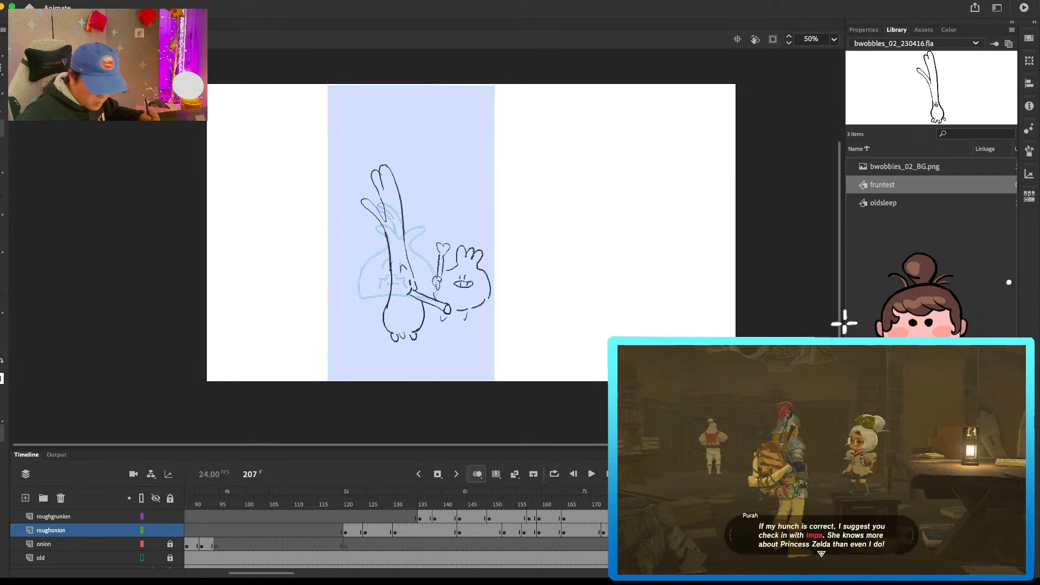
Step: Redraw the three-tufted character on a blank roughonion keyframe at frame 207, leaning toward the grunion with its bone raised
key(Delete)
drag(439, 259, 424, 272)
key(ctrl+z)
mouse_move(439, 238)
mouse_down()
mouse_move(425, 275)
mouse_move(454, 248)
mouse_move(479, 269)
mouse_move(475, 249)
mouse_move(465, 265)
mouse_move(485, 294)
mouse_move(437, 310)
mouse_move(445, 316)
mouse_move(466, 310)
mouse_move(449, 273)
mouse_move(451, 288)
mouse_up()
key(super+z)
key(super+z)
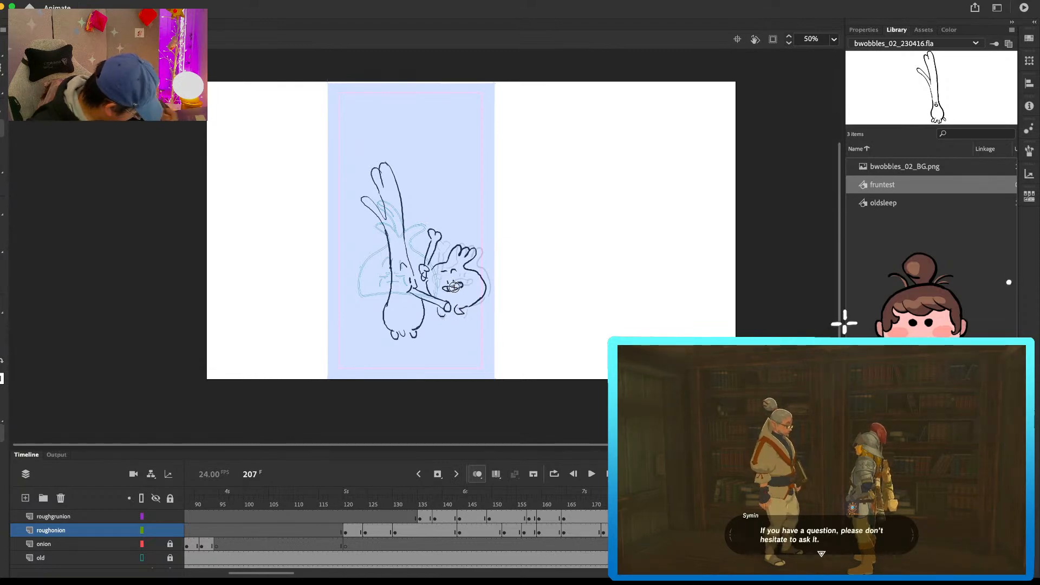
Step: Step through frames 206 to 210 to compare the three-tufted character's new leaning pose with the preceding one
key(period)
key(period)
key(period)
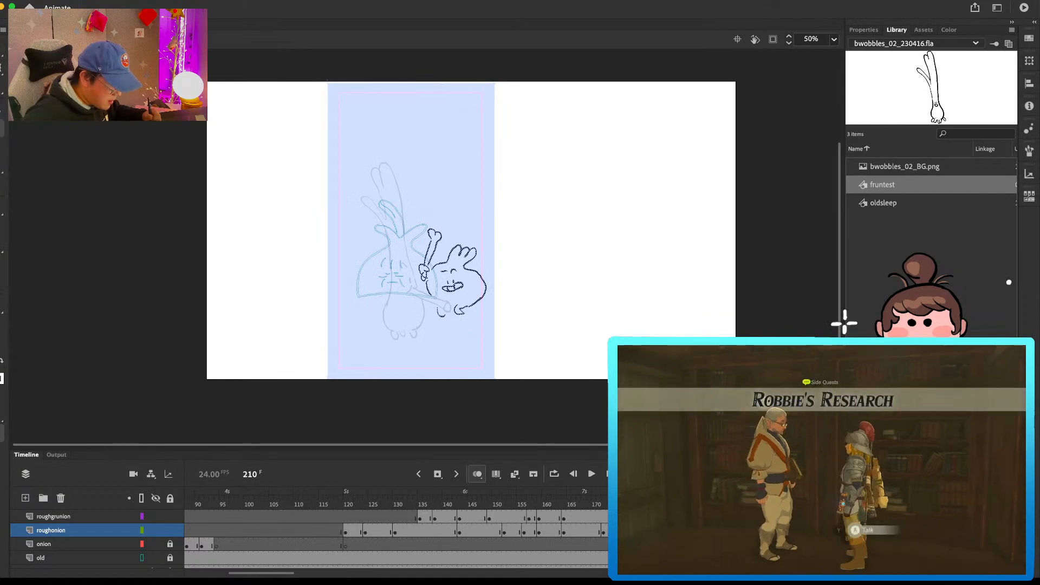
key(comma)
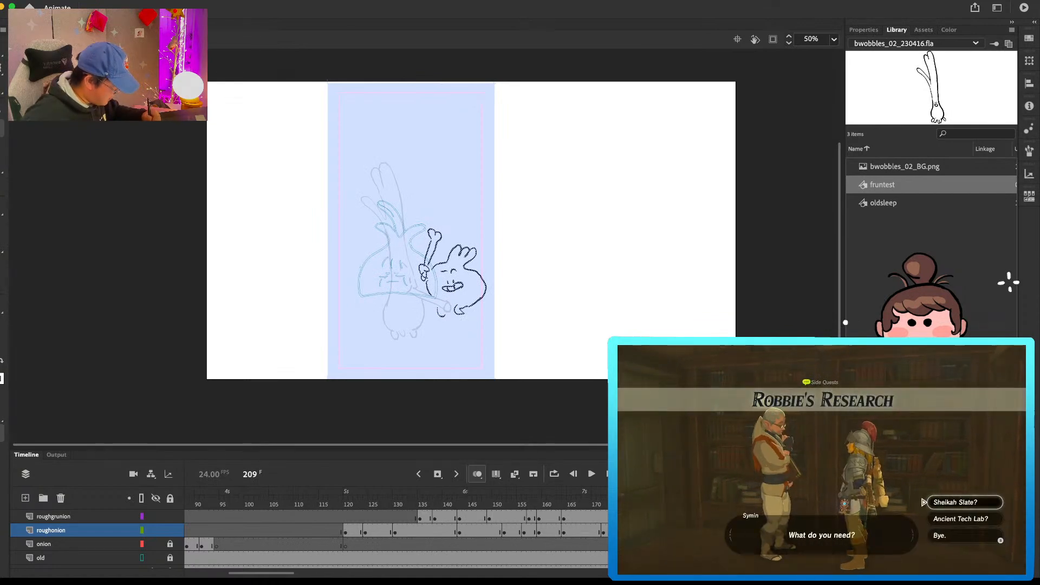
key(period)
drag(473, 299, 474, 293)
key(comma)
key(comma)
key(comma)
key(comma)
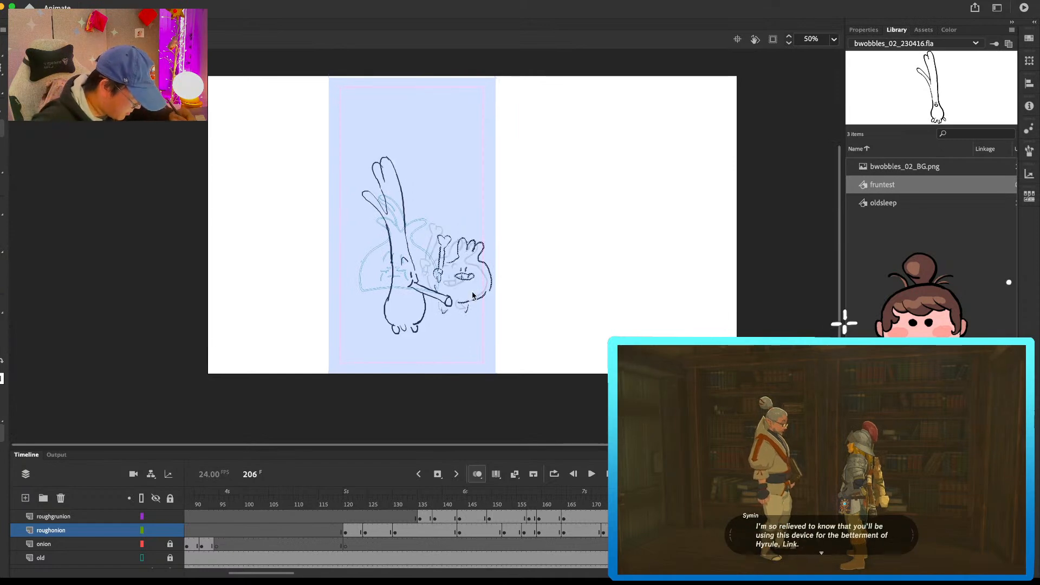
Step: Draw the grunion's outstretched arm, tall body and leaves at frame 209, with the body on the roughgrunion layer
key(period)
key(period)
key(period)
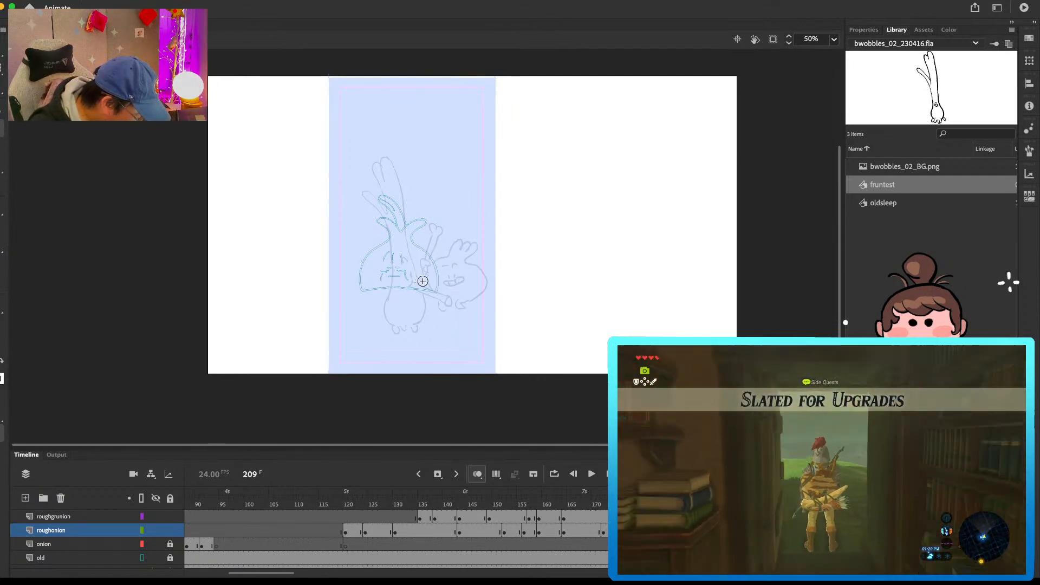
mouse_move(421, 270)
mouse_down()
mouse_move(441, 281)
mouse_move(439, 272)
mouse_up()
key(super+z)
drag(416, 269, 432, 277)
click(54, 517)
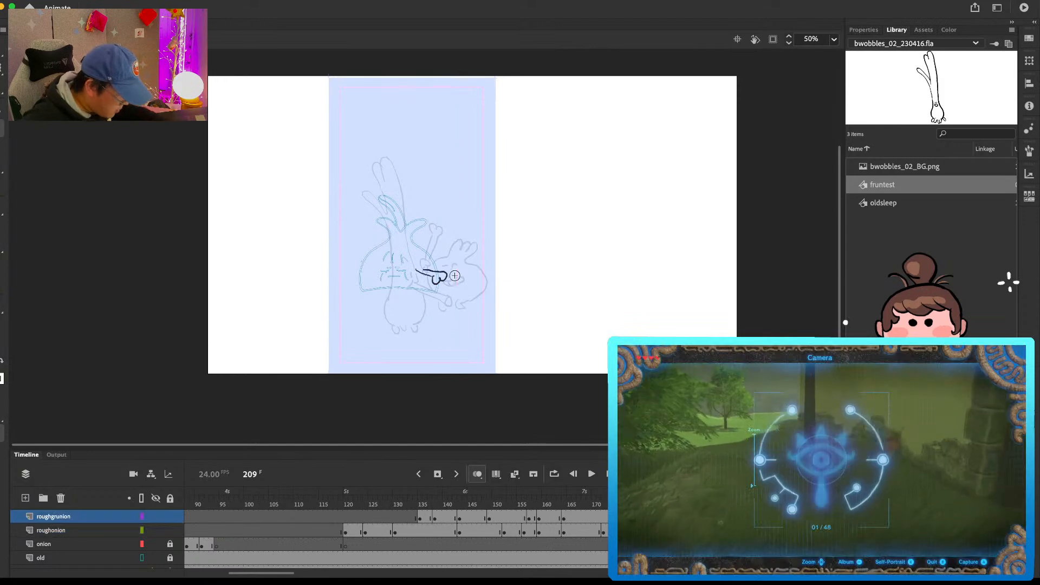
drag(396, 219, 401, 241)
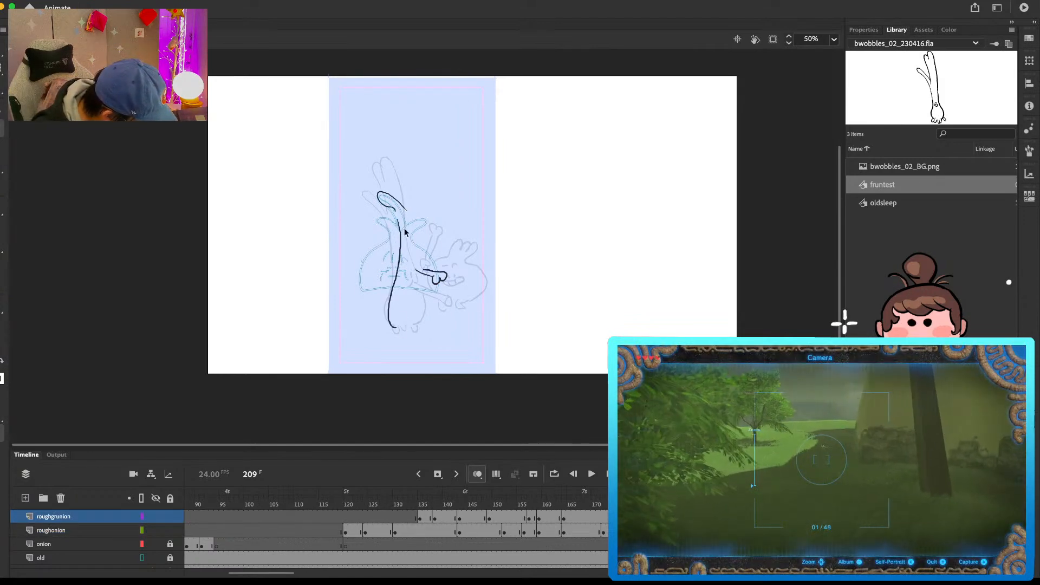
drag(427, 272, 411, 164)
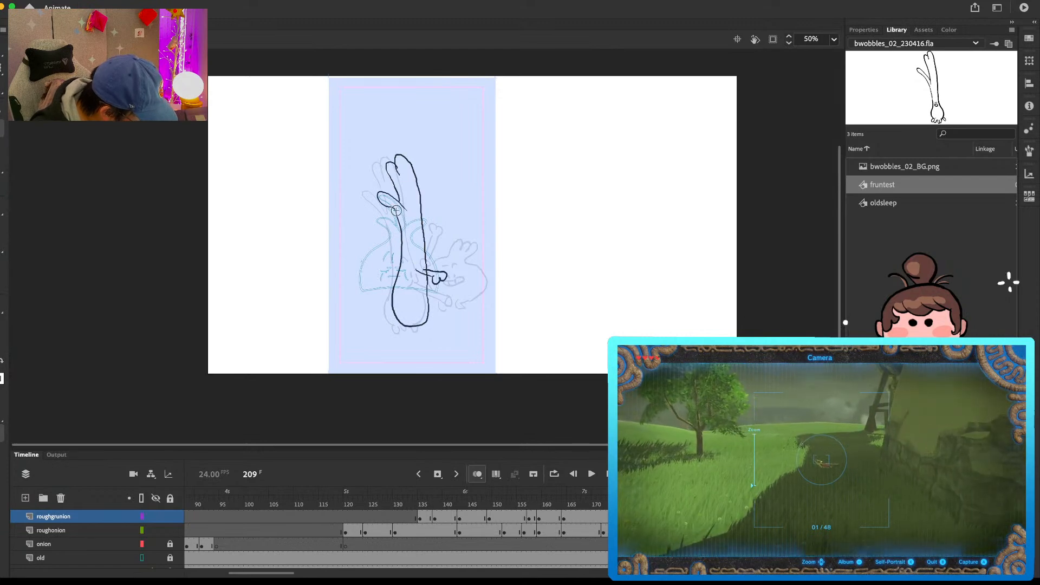
key(comma)
key(period)
Step: Add the raised bone and the feet to the grunion's pose at frame 209, checking it against the neighbouring frames
drag(427, 279, 455, 260)
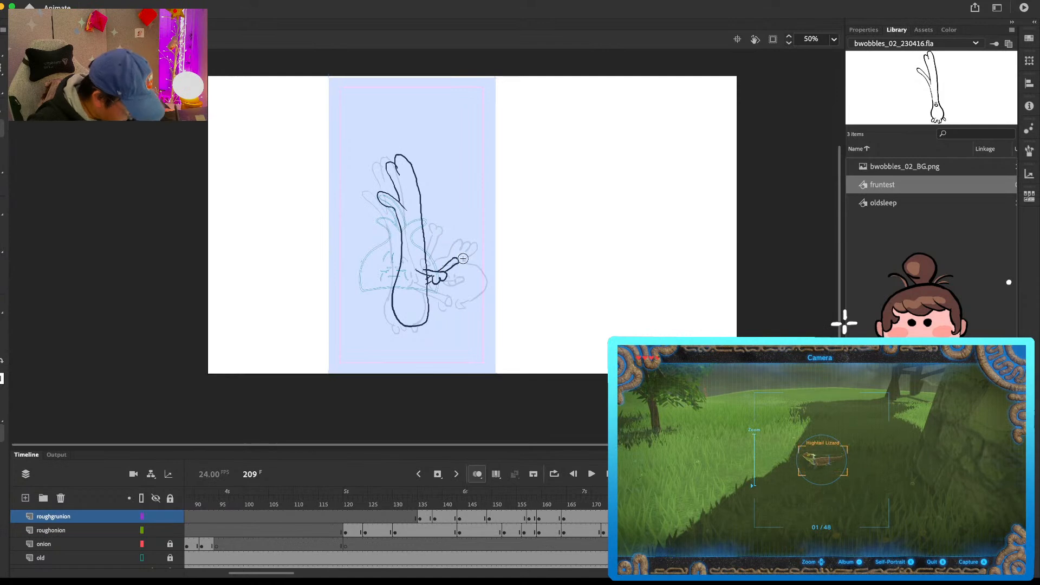
key(b)
drag(430, 314, 404, 326)
drag(405, 327, 410, 326)
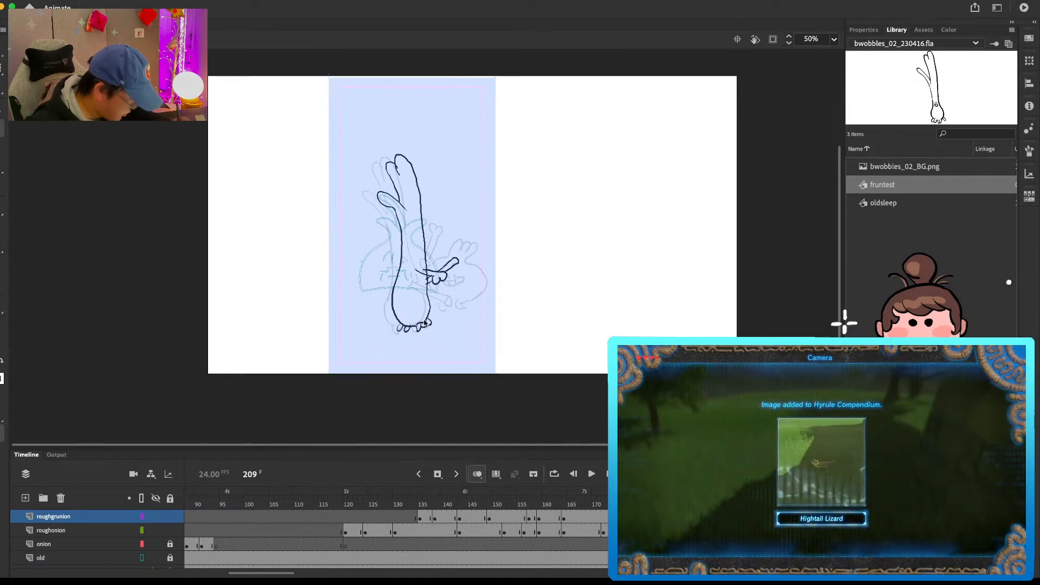
key(period)
key(comma)
key(period)
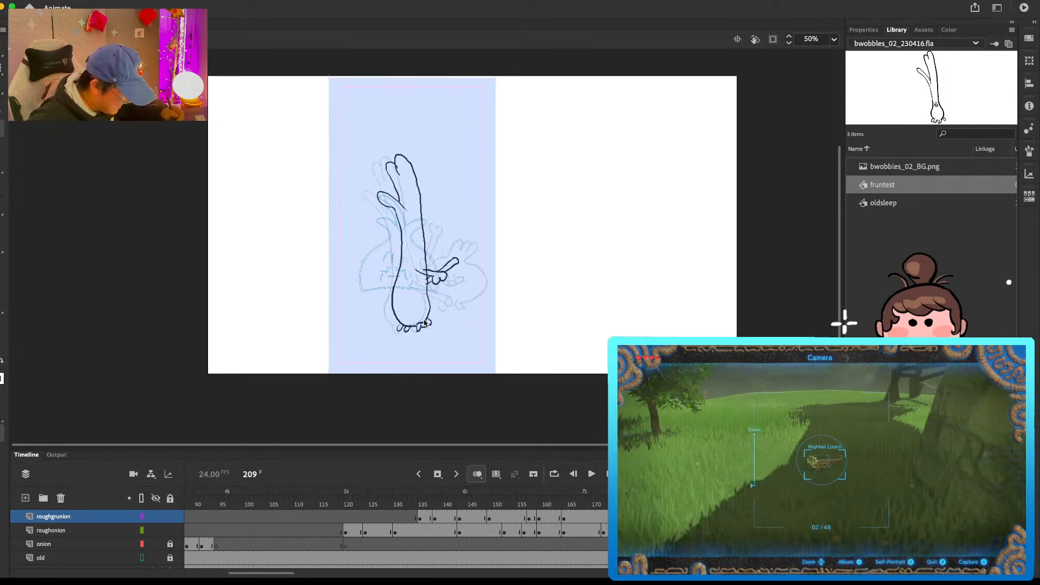
Step: Draw the three-tufted character on the roughonion layer at frame 209, partly hidden behind the grunion as they cross
key(super+a)
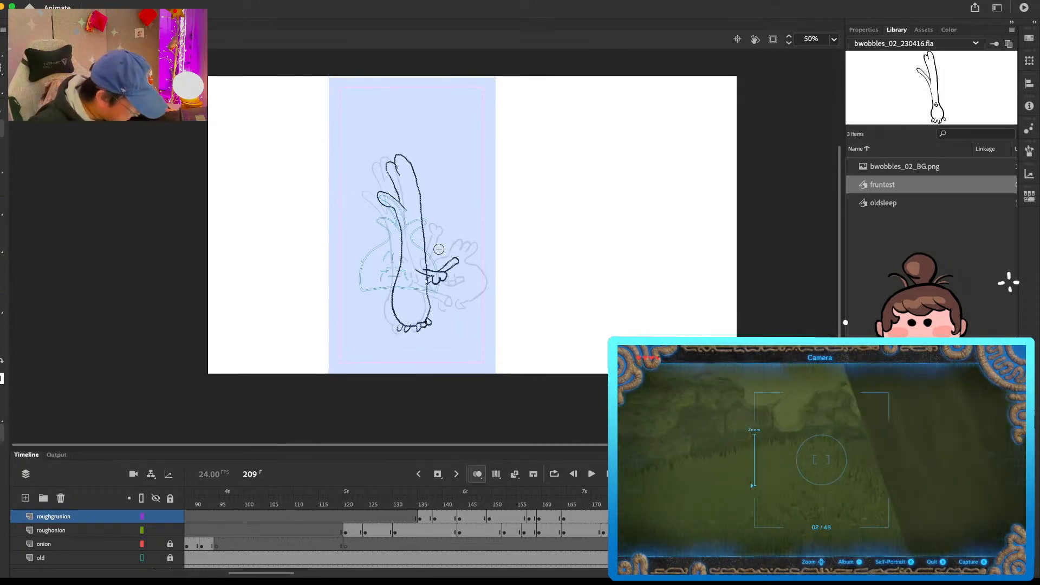
click(787, 531)
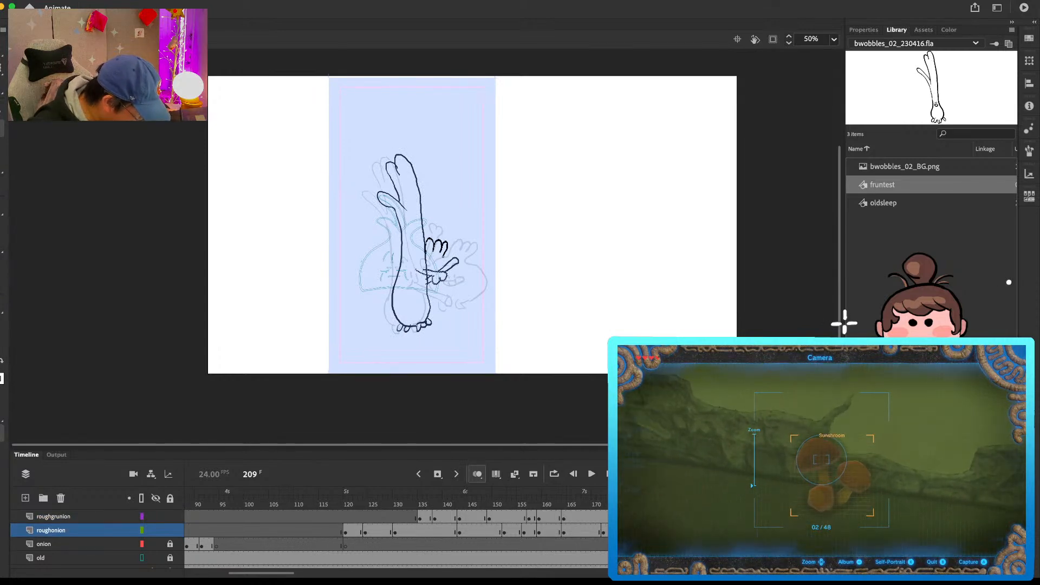
mouse_move(458, 262)
mouse_down()
mouse_move(465, 284)
mouse_move(448, 299)
mouse_up()
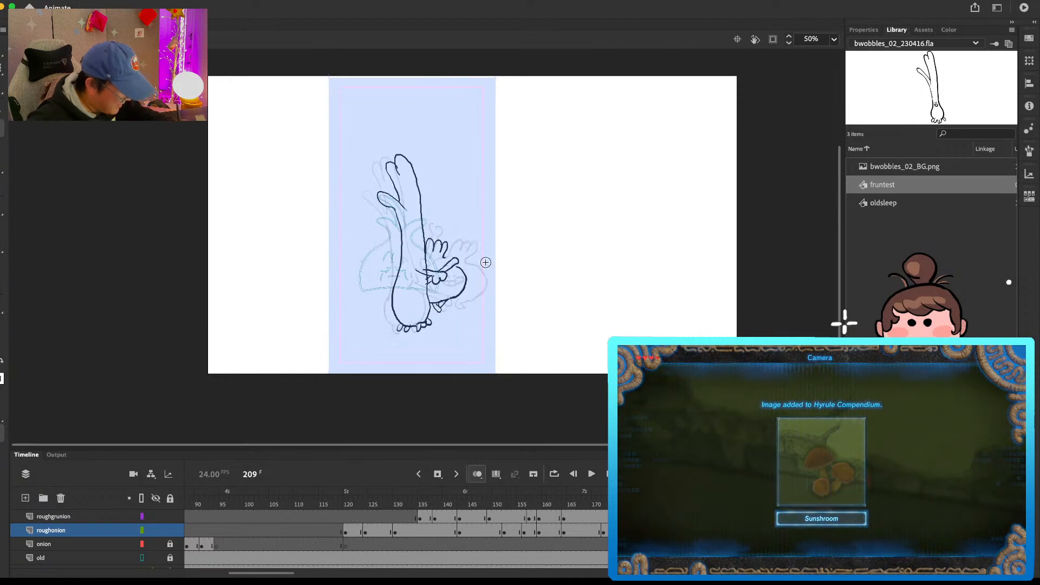
key(super+z)
drag(456, 265, 457, 294)
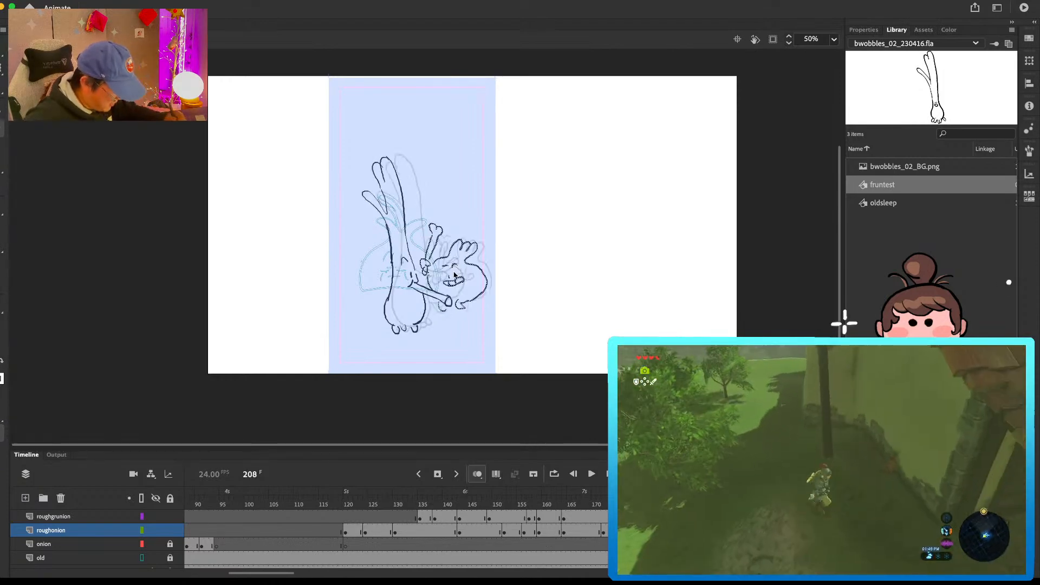
key(.)
Step: Redraw the grunion standing upright on a blank roughgrunion keyframe at frame 213, with the three-tufted character facing it on roughonion
click(807, 519)
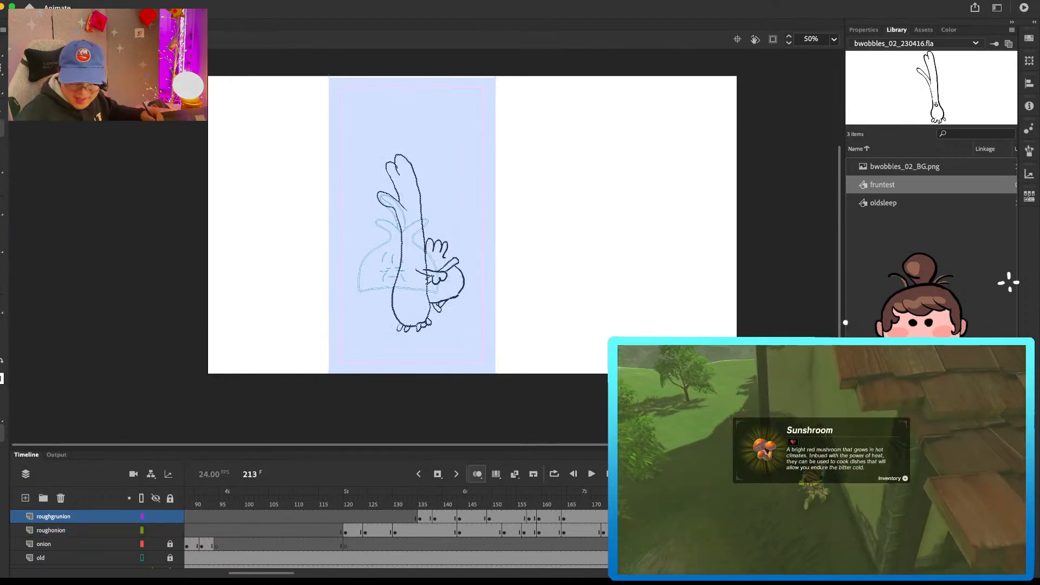
key(F7)
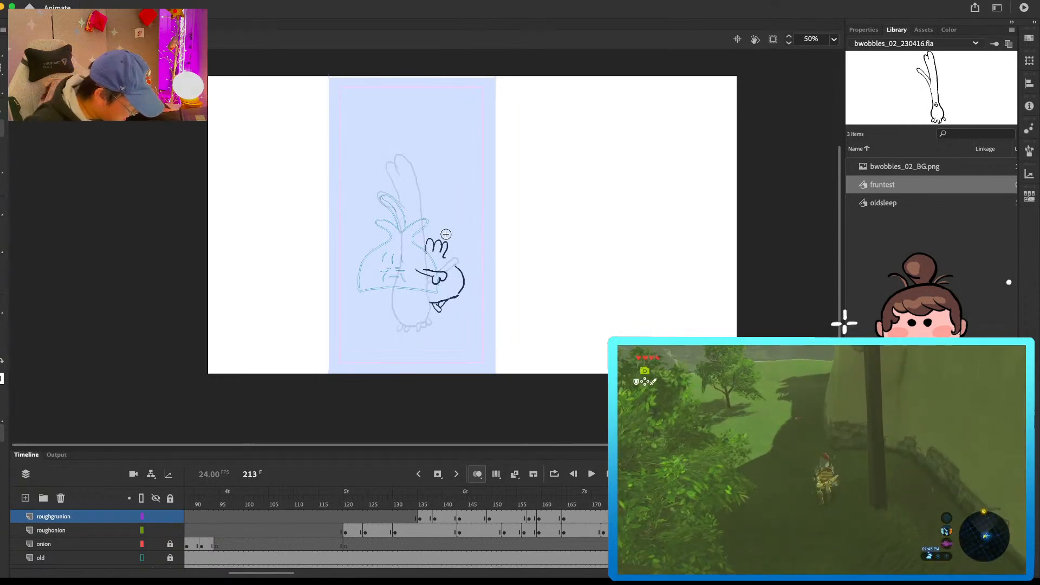
mouse_move(447, 189)
mouse_down()
mouse_move(461, 213)
mouse_move(445, 173)
mouse_move(456, 186)
mouse_move(427, 322)
mouse_up()
mouse_move(462, 215)
mouse_down()
mouse_move(459, 325)
mouse_move(434, 329)
mouse_up()
drag(435, 331, 449, 331)
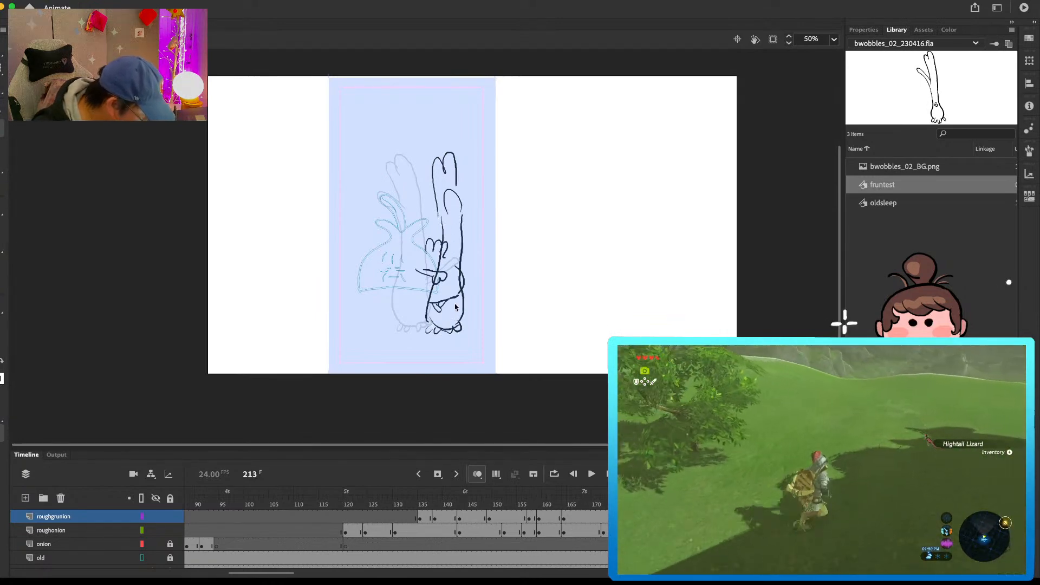
click(810, 532)
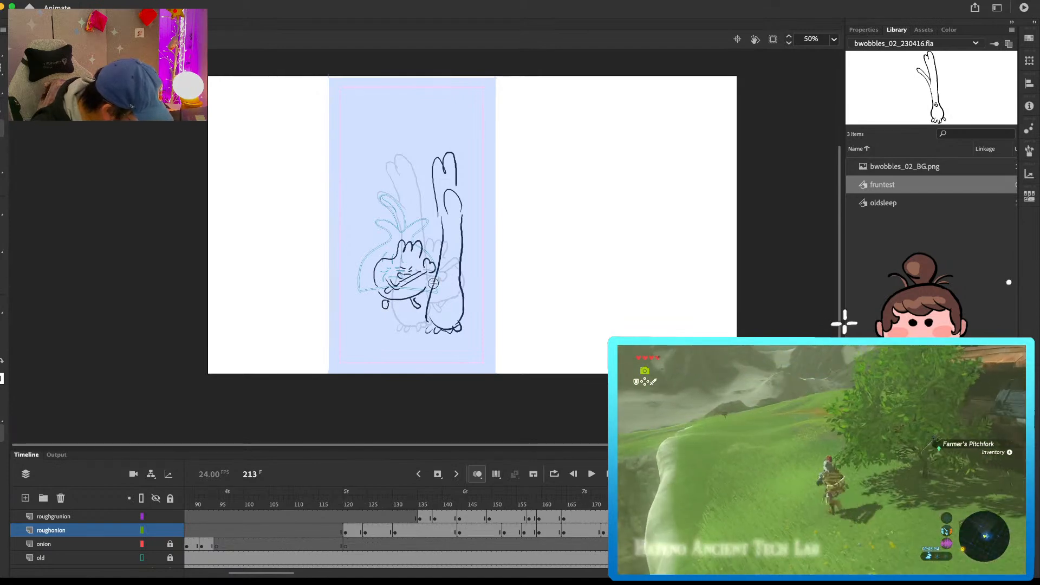
click(827, 517)
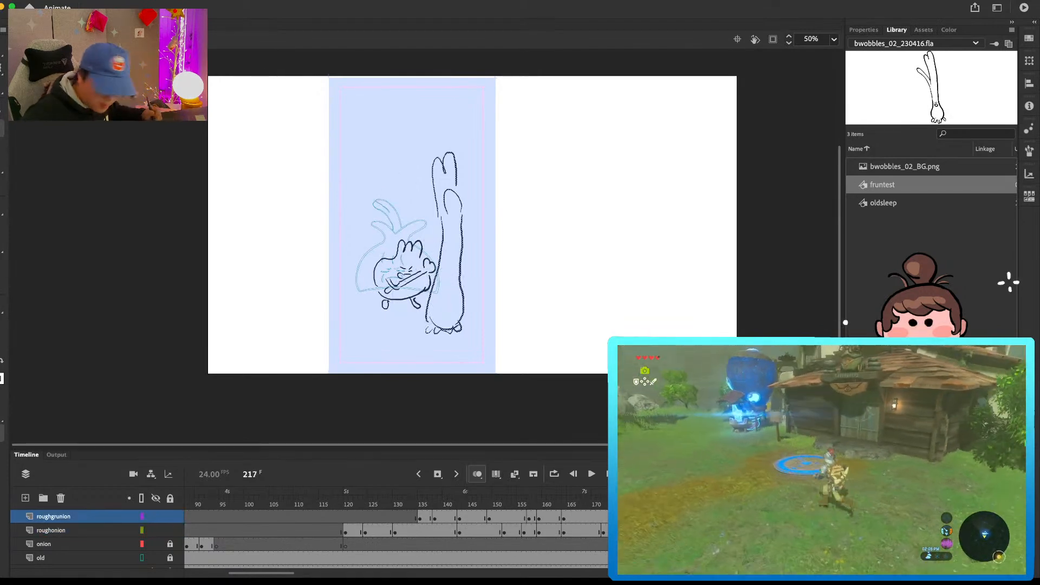
key(F7)
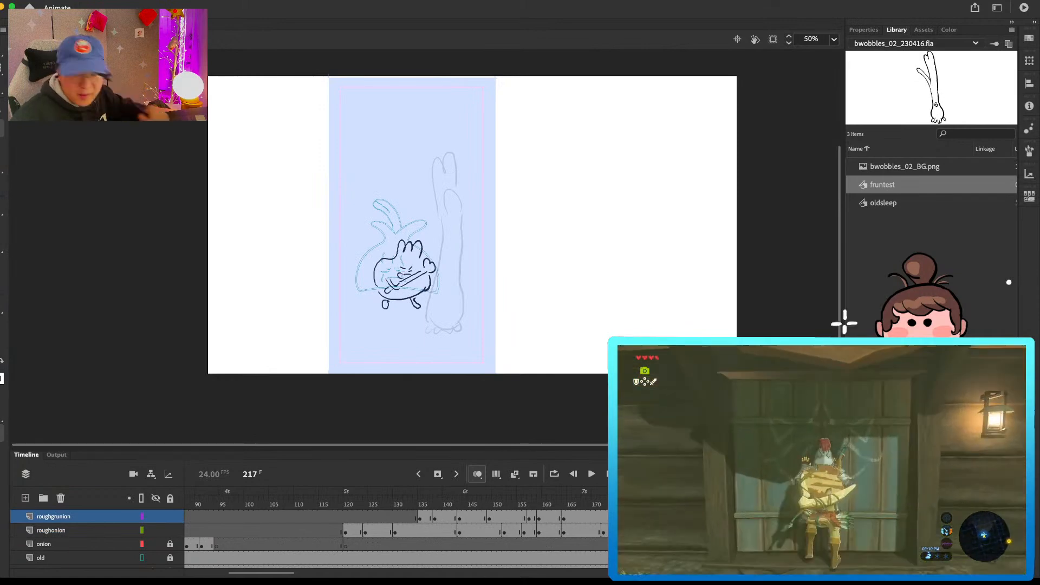
drag(476, 263, 477, 280)
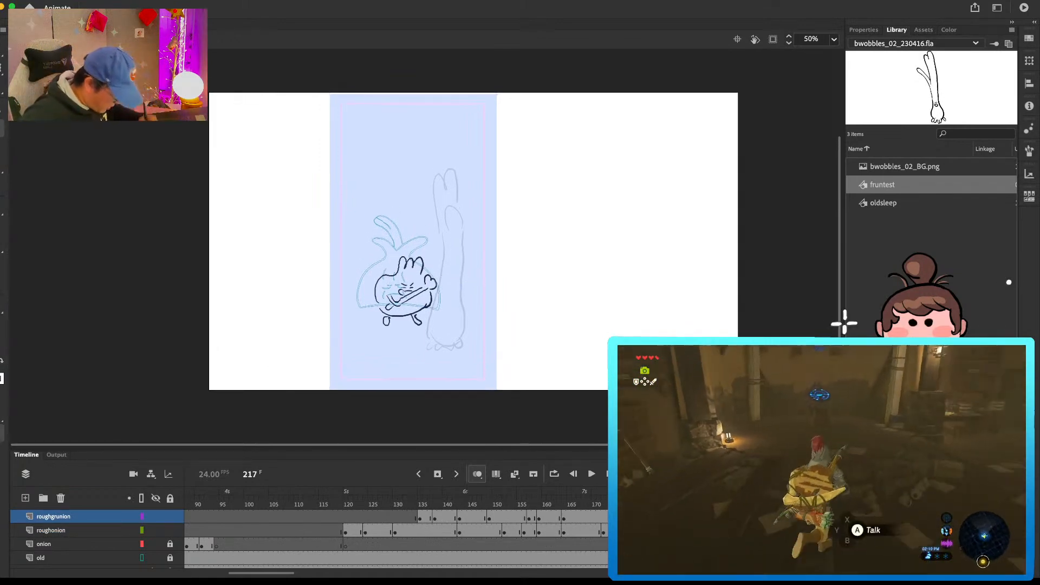
key(super+z)
Step: Redraw the three-tufted character on a blank roughonion keyframe at frame 217, with its mouth open and bone raised overhead
drag(243, 572, 265, 573)
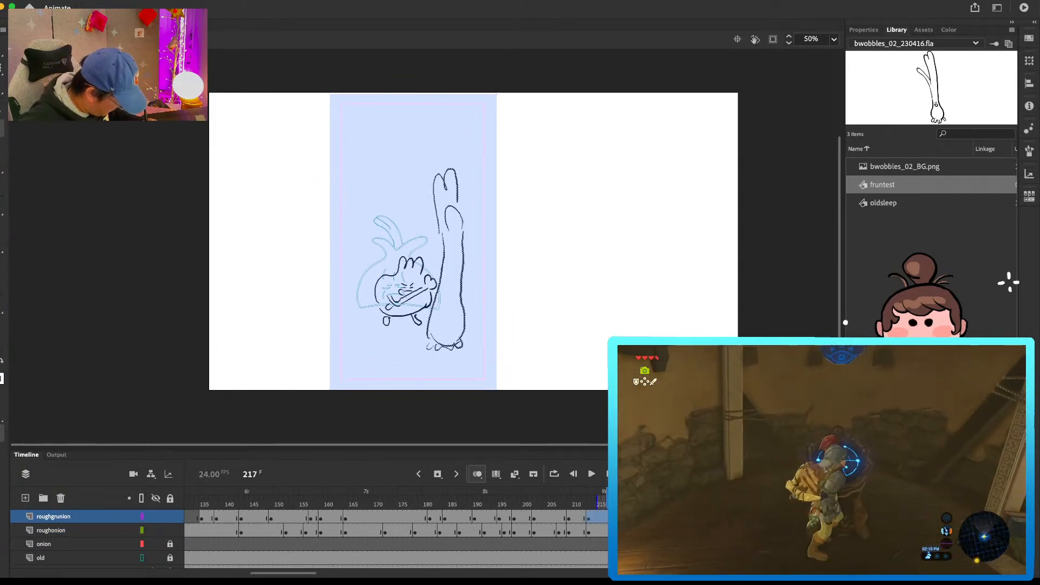
click(605, 525)
key(F7)
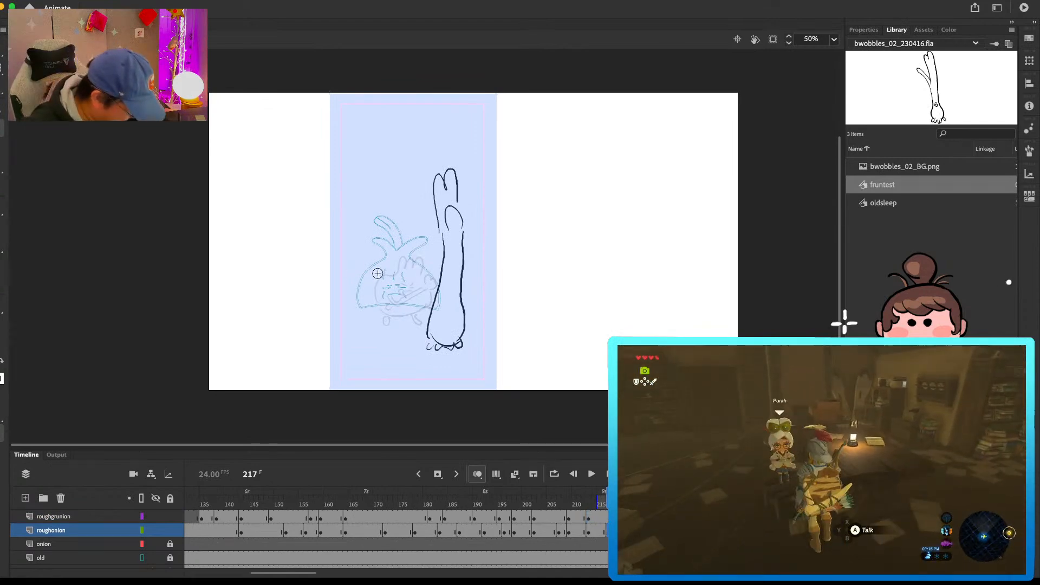
mouse_move(371, 258)
mouse_down()
mouse_move(389, 248)
mouse_move(394, 263)
mouse_move(366, 276)
mouse_up()
mouse_move(370, 274)
mouse_down()
mouse_move(374, 318)
mouse_move(415, 276)
mouse_move(413, 310)
mouse_up()
key(super+z)
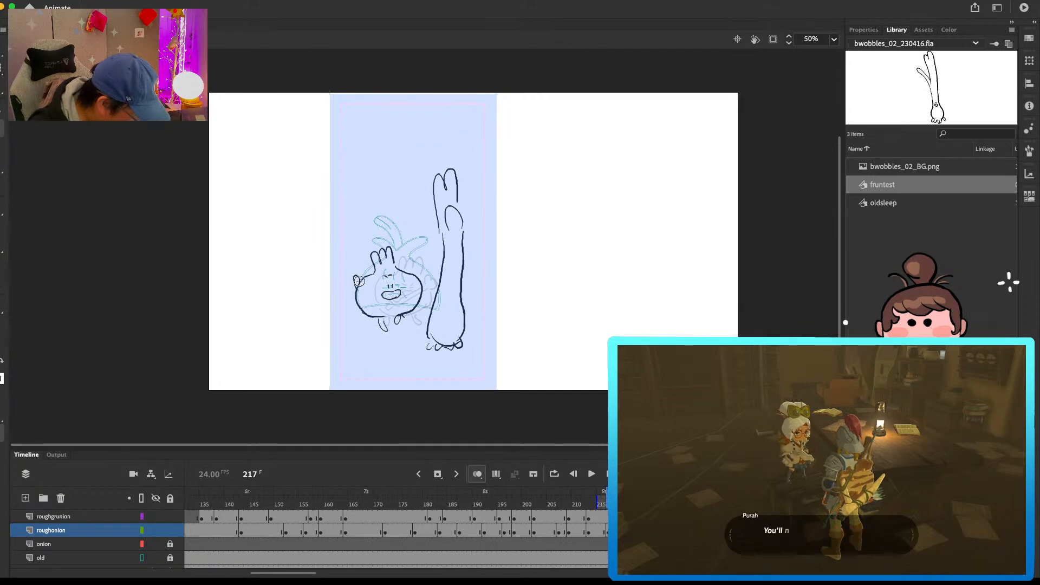
mouse_move(353, 273)
mouse_down()
mouse_move(354, 223)
mouse_move(359, 280)
mouse_up()
key(comma)
key(period)
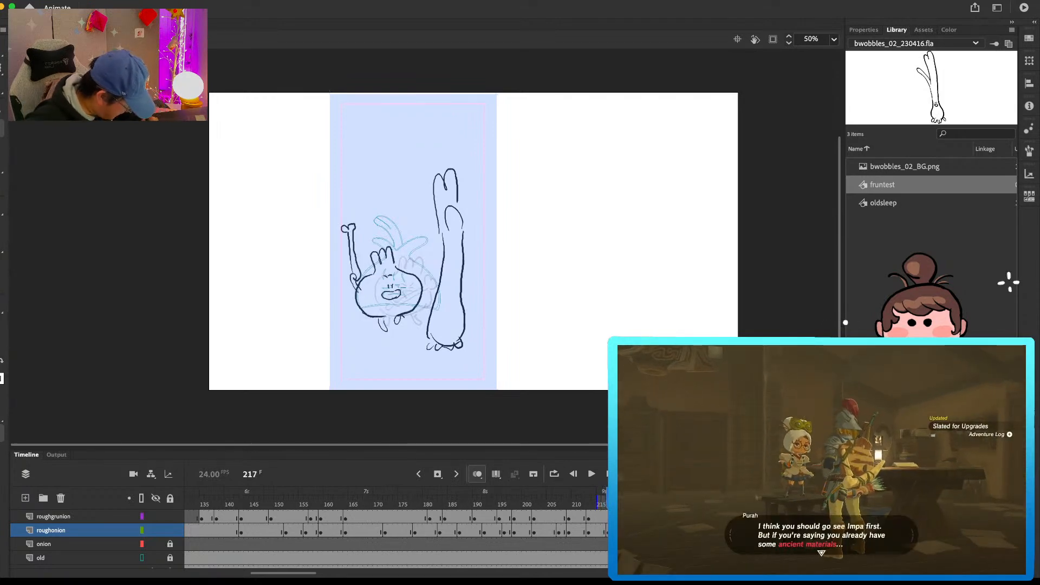
Step: Redraw the grunion on a blank roughgrunion keyframe at frame 217, shifted back away from the three-tufted character
click(608, 517)
key(F7)
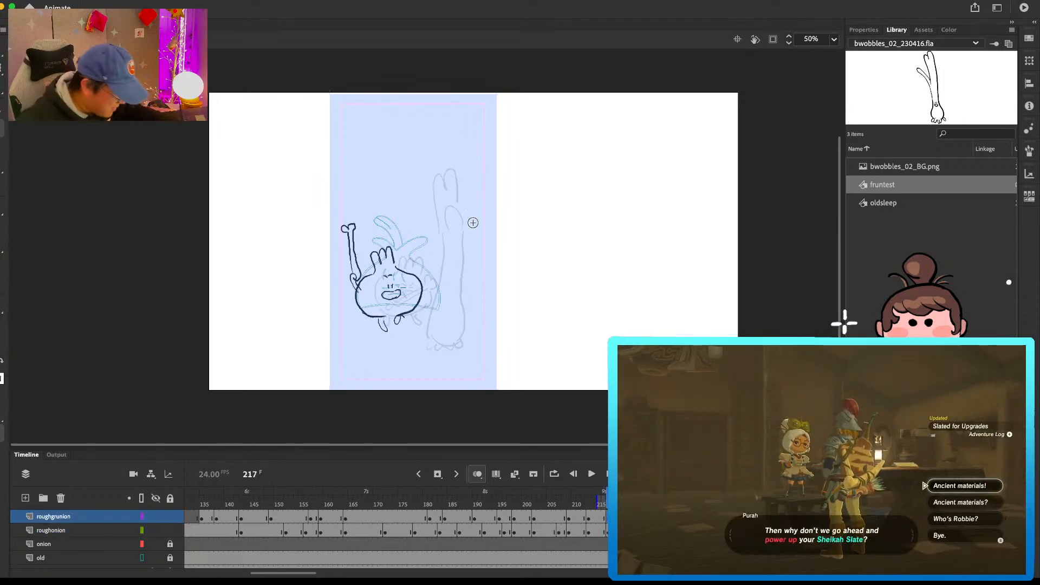
mouse_move(464, 223)
mouse_down()
mouse_move(472, 229)
mouse_move(465, 193)
mouse_move(480, 198)
mouse_move(466, 189)
mouse_move(463, 242)
mouse_move(474, 177)
mouse_move(444, 286)
mouse_move(465, 340)
mouse_up()
key(e)
key(b)
drag(469, 242, 477, 313)
Step: Step through frames 206 to 217 to examine how both characters move between their poses
key(comma)
key(period)
key(comma)
key(comma)
key(comma)
key(comma)
key(comma)
key(comma)
key(comma)
key(comma)
key(comma)
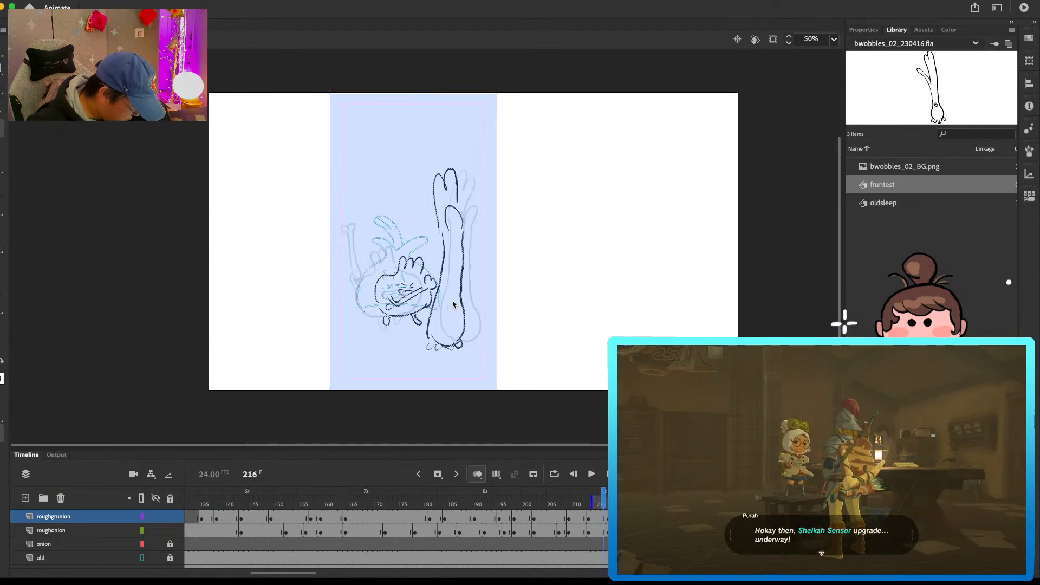
key(period)
key(period)
key(period)
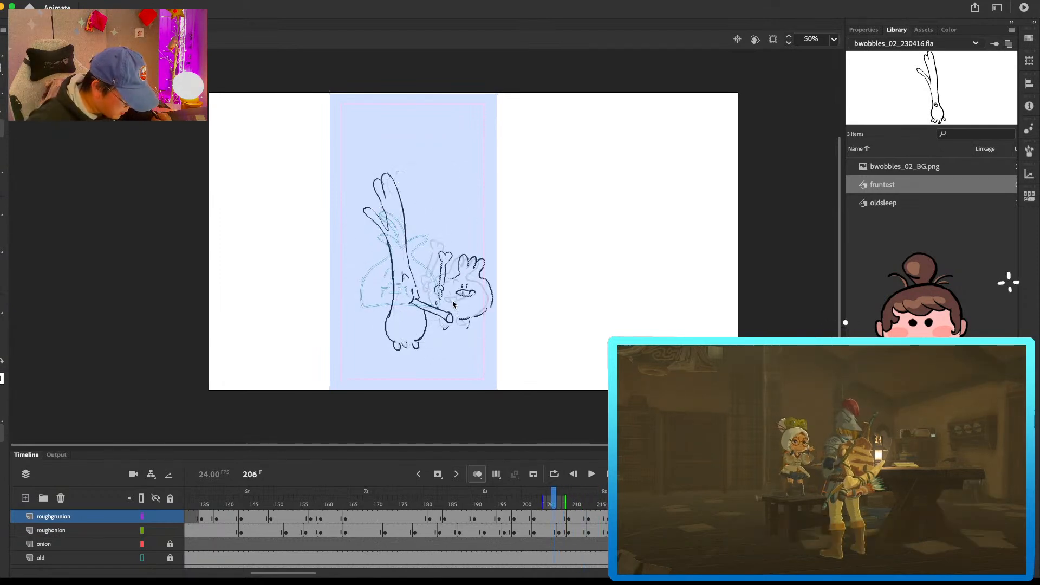
key(period)
key(period)
key(period)
key(period)
key(period)
key(period)
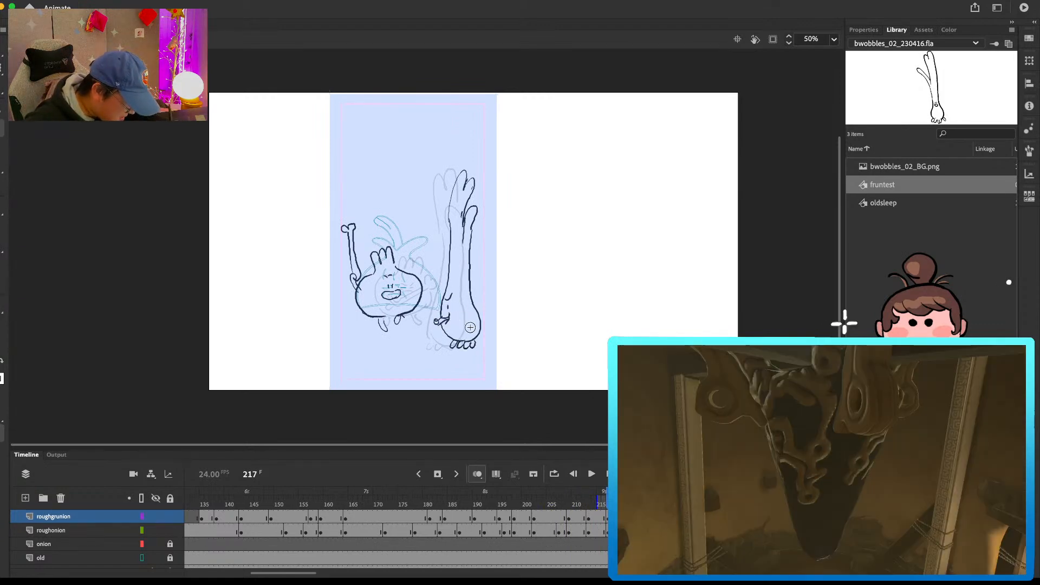
Step: Insert blank keyframes on the roughgrunion and roughonion layers at frame 222
key(period)
key(period)
key(period)
key(period)
key(period)
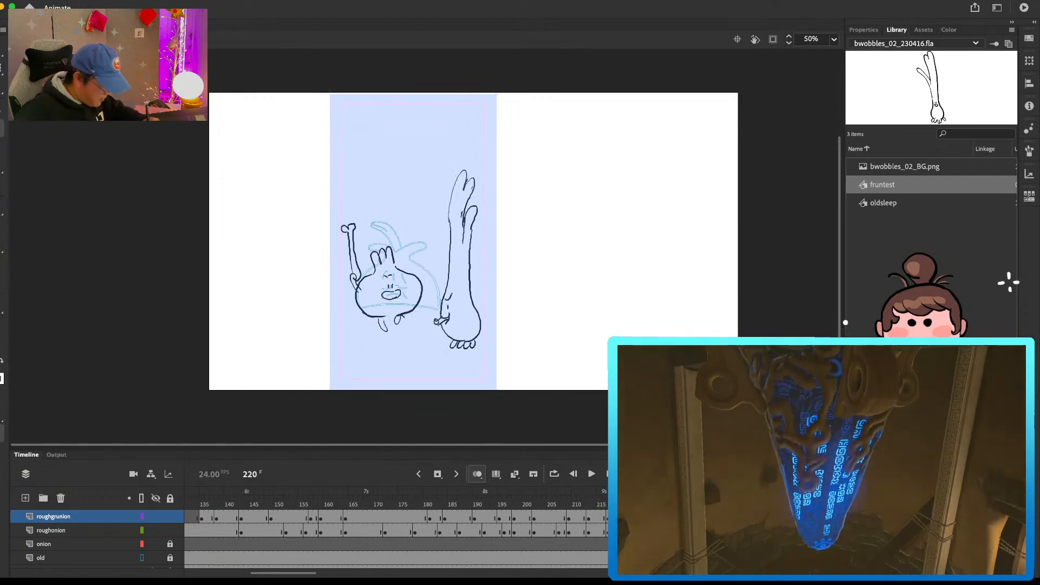
key(F6)
key(F7)
click(636, 530)
key(F7)
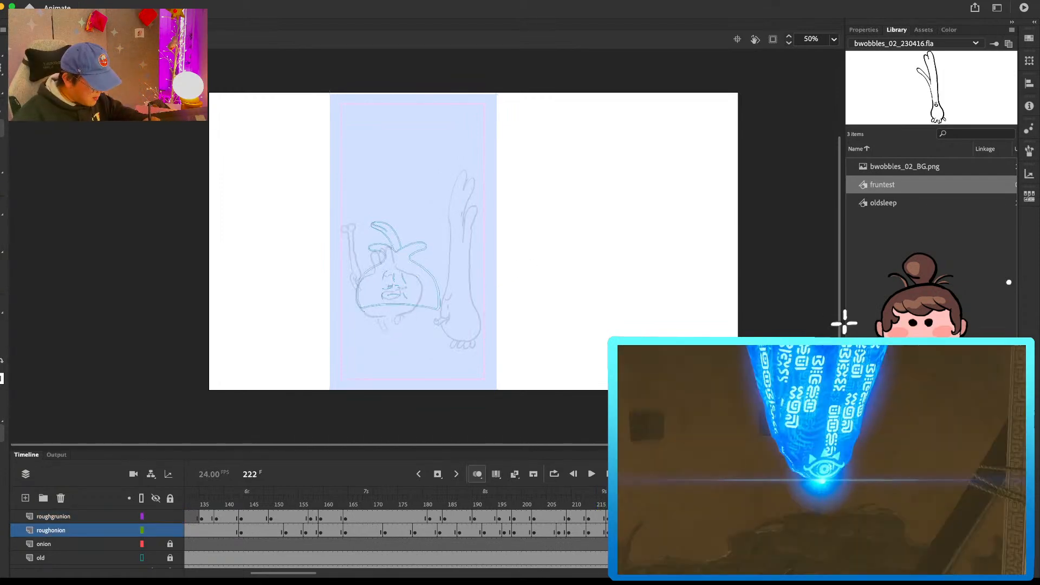
Step: Draw the grunion on the roughgrunion layer at frame 222, bending toward the three-tufted character with its bone thrust forward
click(637, 518)
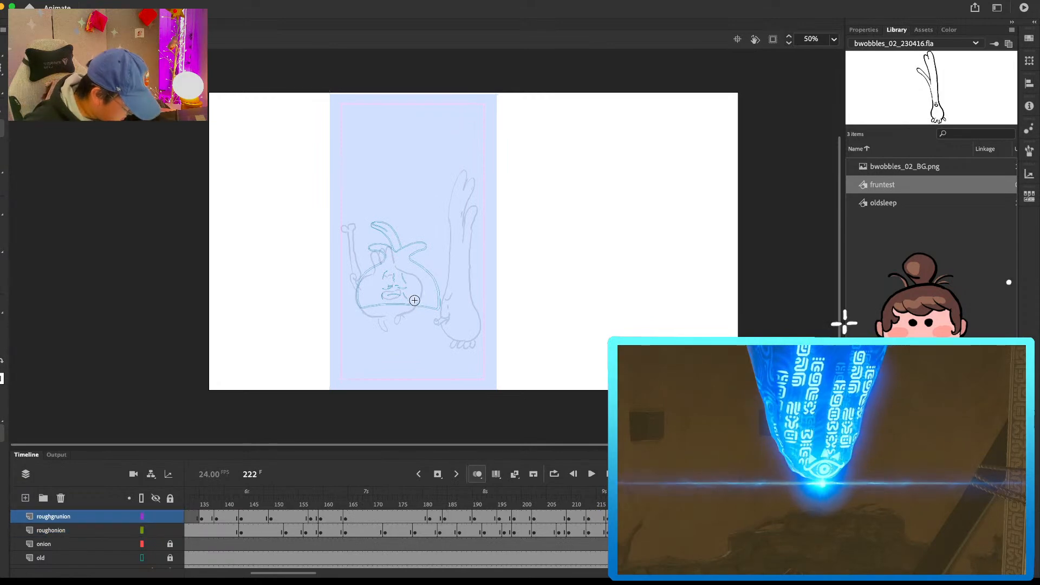
mouse_move(424, 306)
mouse_down()
mouse_move(428, 316)
mouse_move(445, 309)
mouse_move(420, 311)
mouse_move(435, 330)
mouse_up()
mouse_move(397, 285)
mouse_down()
mouse_move(447, 341)
mouse_move(470, 333)
mouse_up()
key(b)
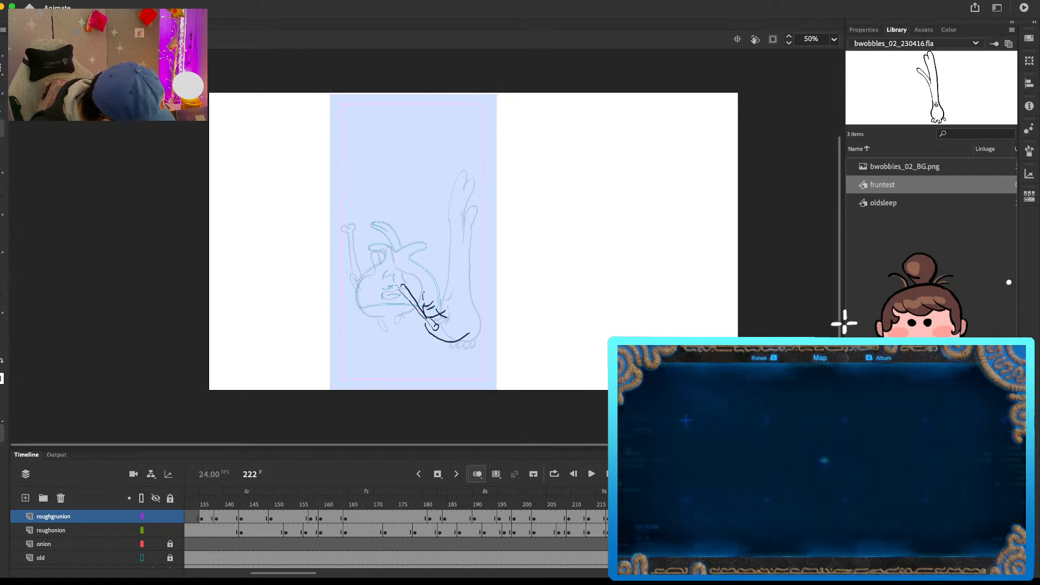
mouse_move(452, 181)
mouse_down()
mouse_move(466, 189)
mouse_move(453, 214)
mouse_up()
mouse_move(450, 218)
mouse_down()
mouse_move(446, 242)
mouse_move(471, 215)
mouse_move(449, 257)
mouse_move(461, 300)
mouse_move(446, 347)
mouse_move(468, 337)
mouse_up()
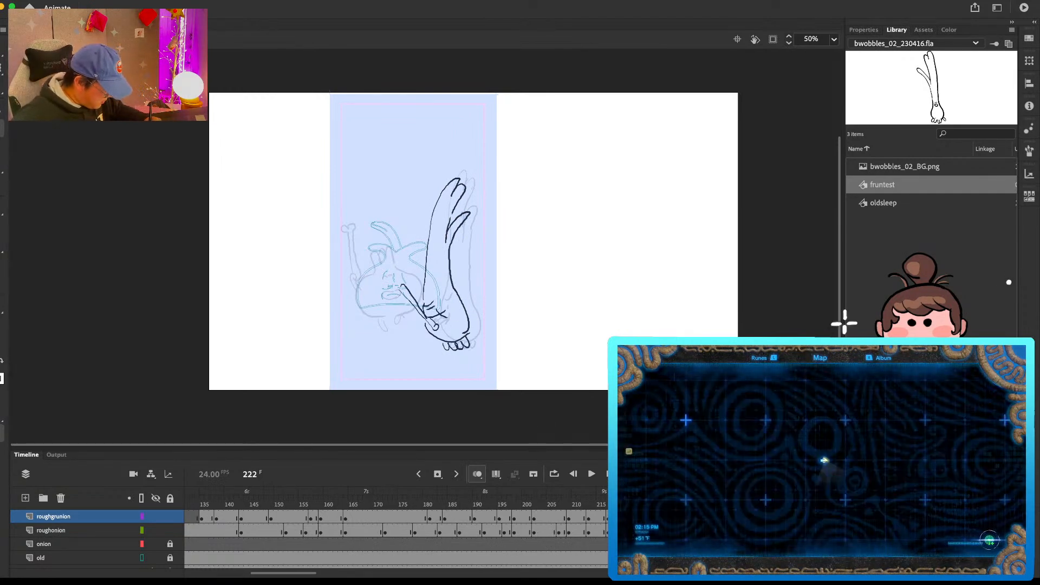
Step: Draw the three-tufted character on the roughonion layer at frame 222, swinging its bone forward to clash with the grunion's
click(51, 530)
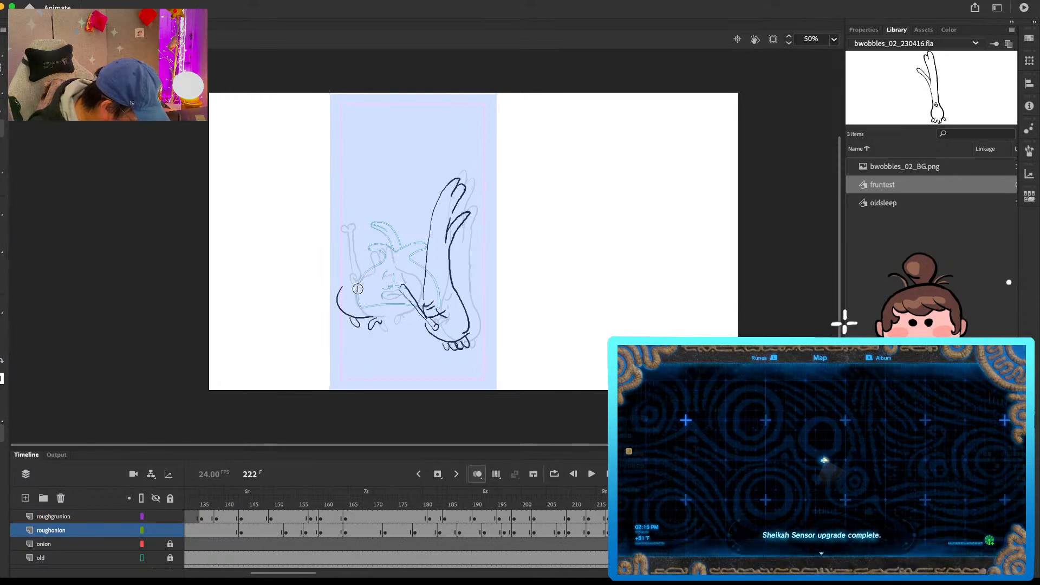
mouse_move(357, 287)
mouse_down()
mouse_move(389, 297)
mouse_move(365, 299)
mouse_move(407, 302)
mouse_up()
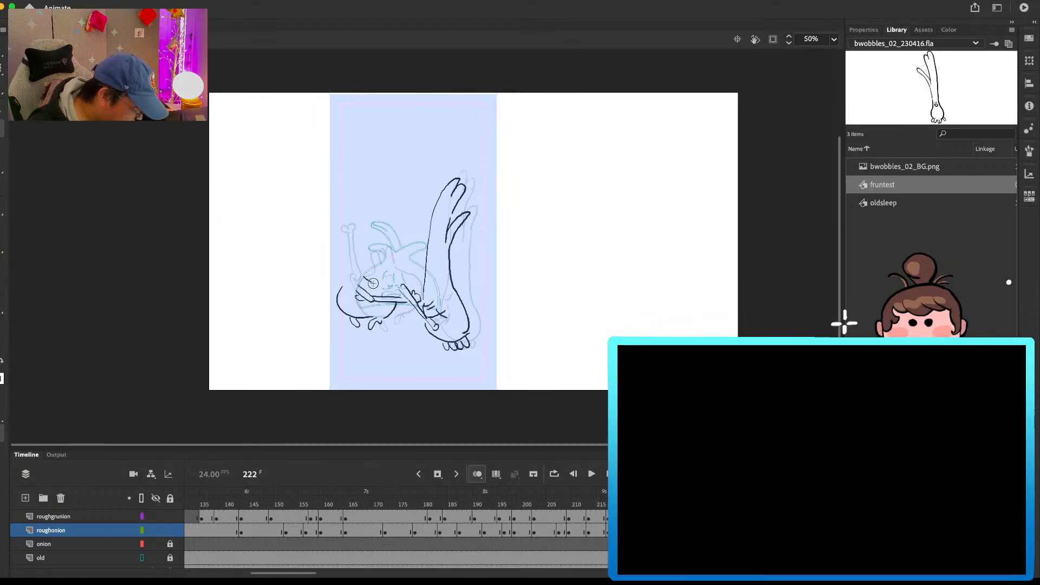
mouse_move(376, 289)
mouse_down()
mouse_move(371, 296)
mouse_move(362, 261)
mouse_move(384, 262)
mouse_move(394, 295)
mouse_move(337, 296)
mouse_move(387, 279)
mouse_move(397, 295)
mouse_up()
key(e)
key(b)
key(e)
key(b)
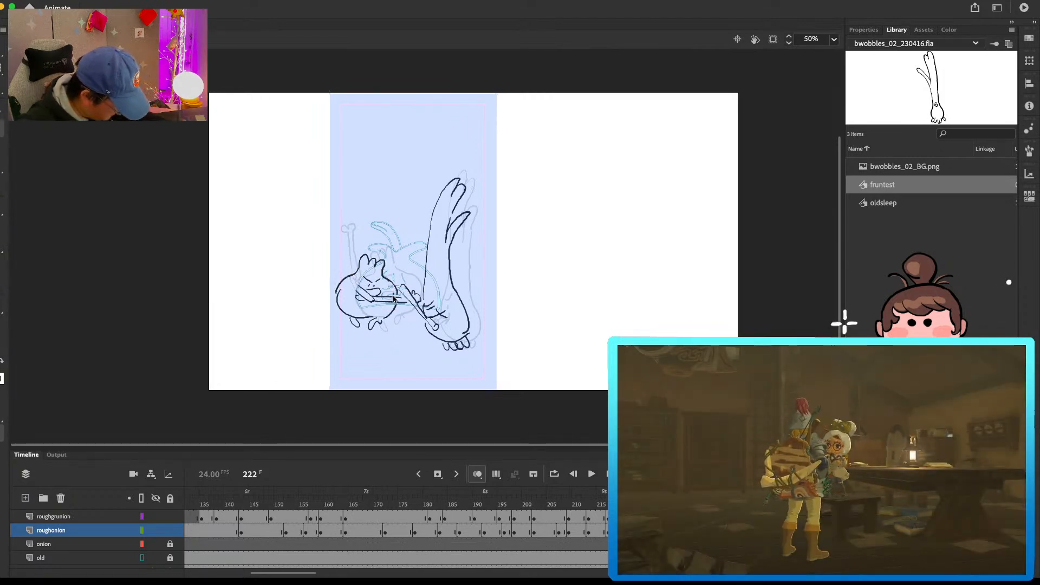
click(666, 517)
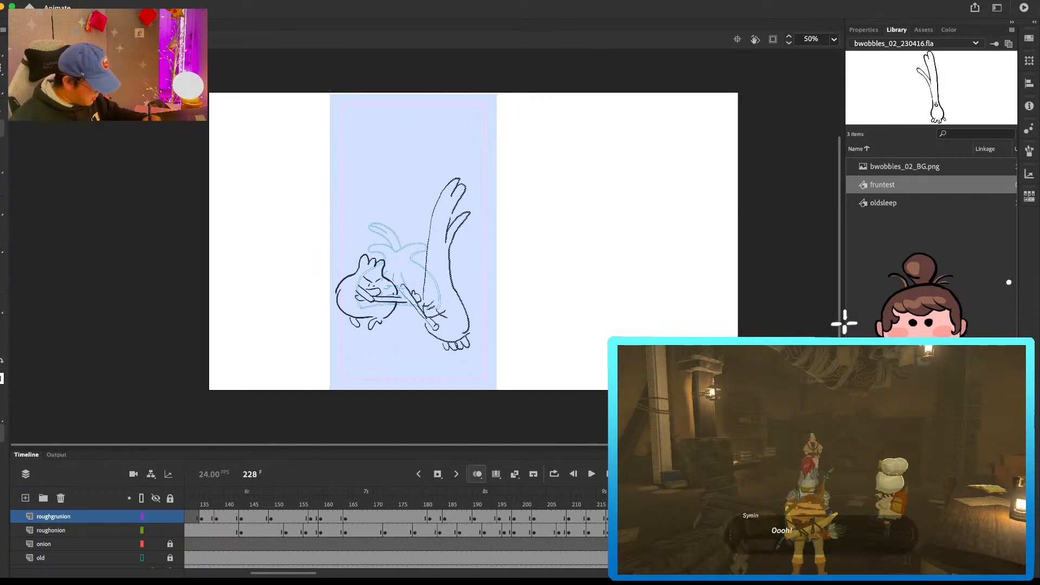
Step: Insert blank keyframes on the roughgrunion and roughonion layers just after the last clash pose and play back the fight
click(661, 519)
key(F7)
click(661, 533)
key(F7)
drag(656, 519, 242, 501)
key(Return)
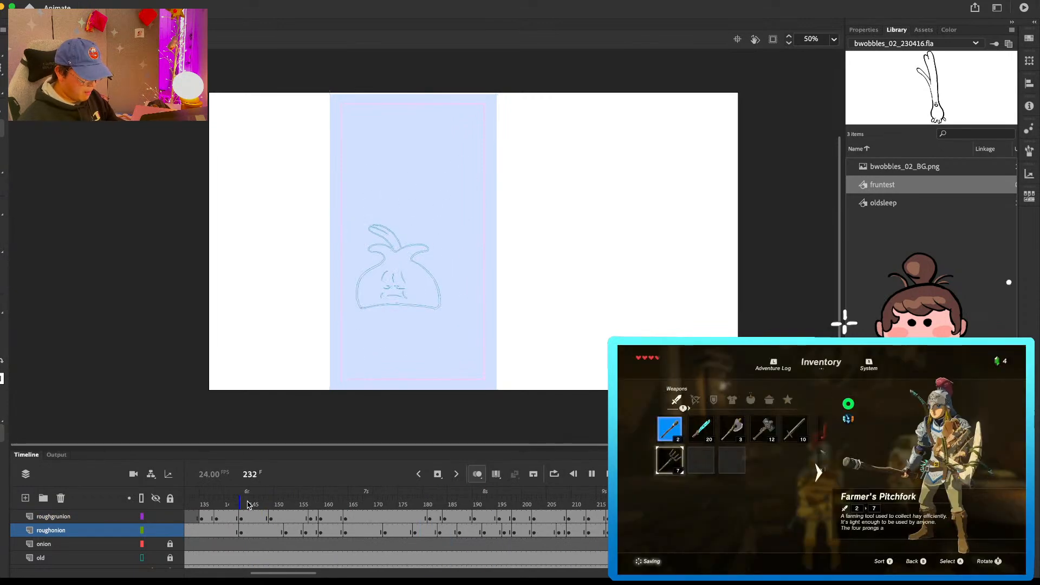
Step: Switch the old layer from outline display to full line art and return to frame 1
mouse_move(247, 504)
mouse_down()
mouse_move(191, 500)
mouse_move(126, 514)
mouse_up()
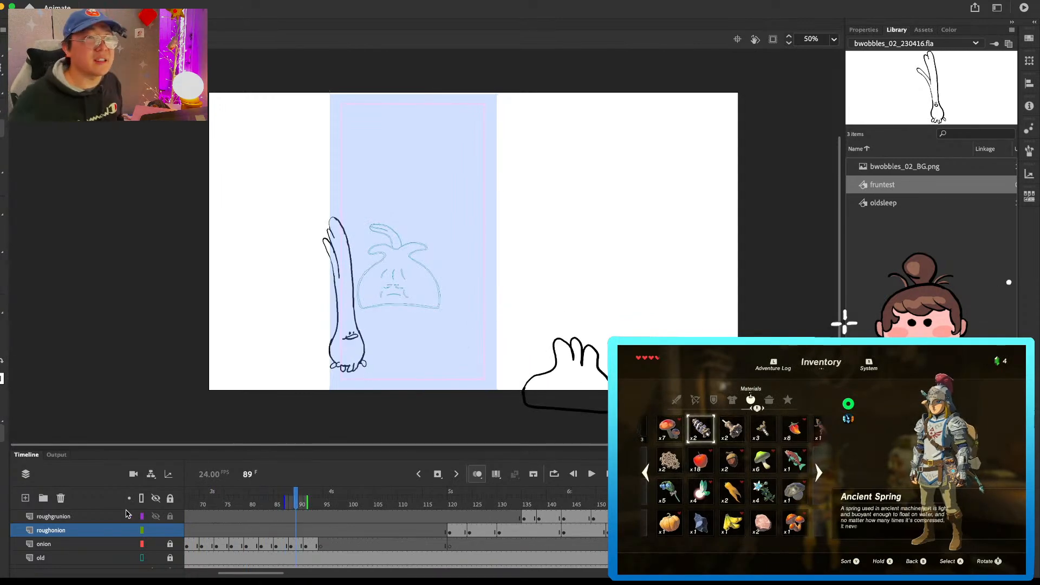
drag(275, 573, 239, 575)
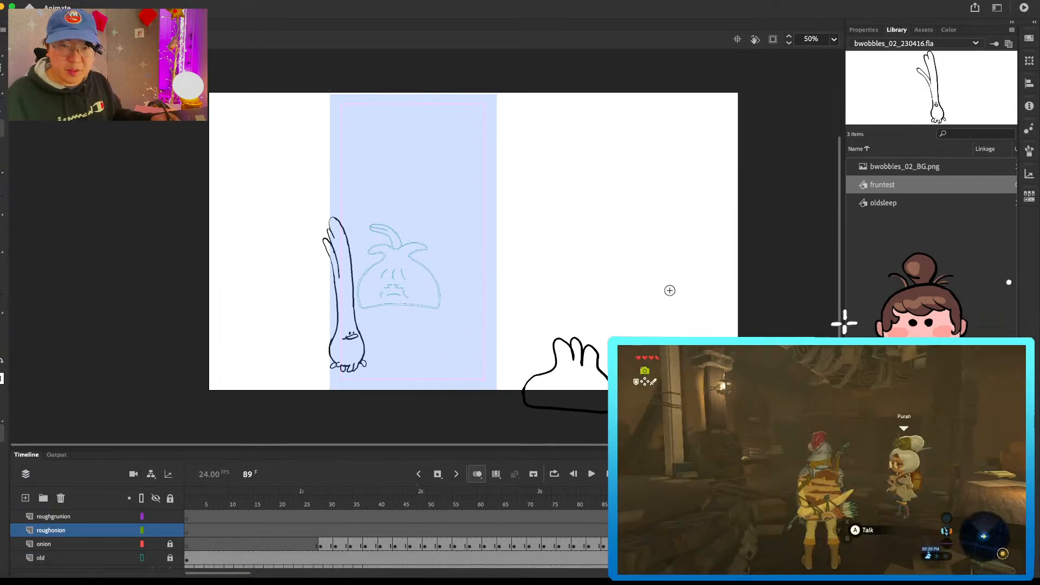
drag(667, 284, 619, 259)
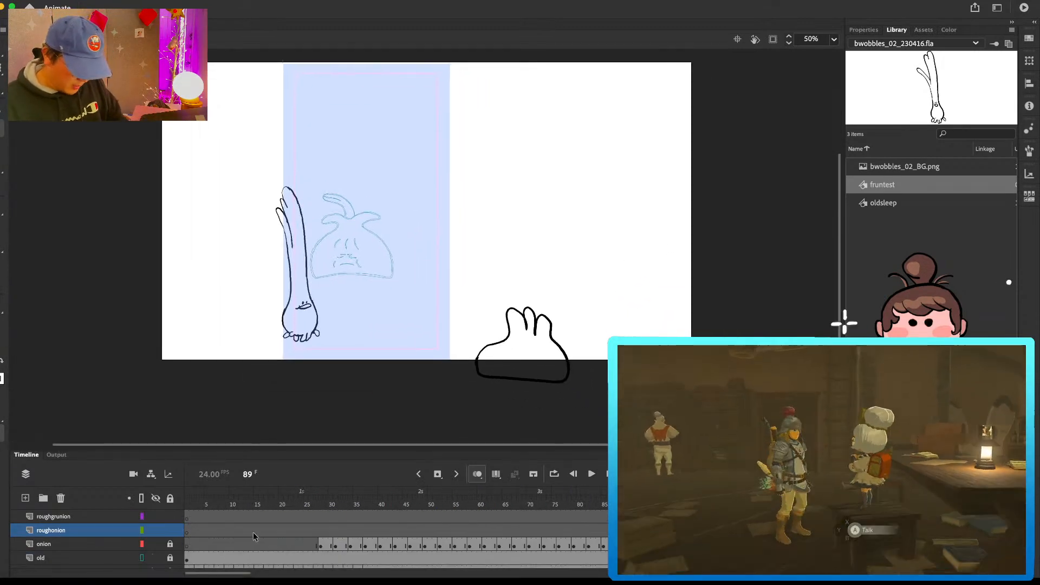
click(143, 558)
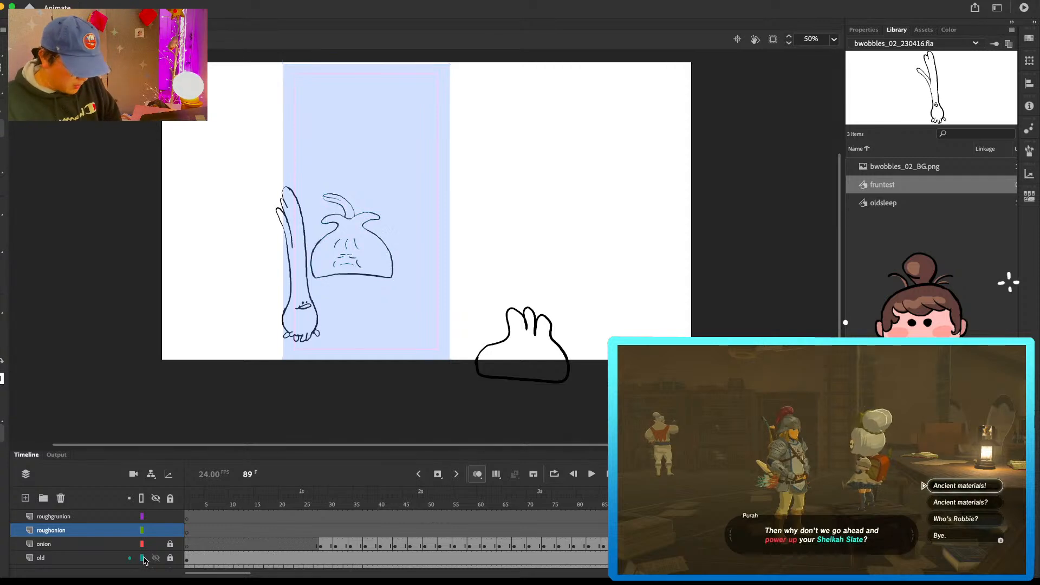
drag(334, 491, 180, 494)
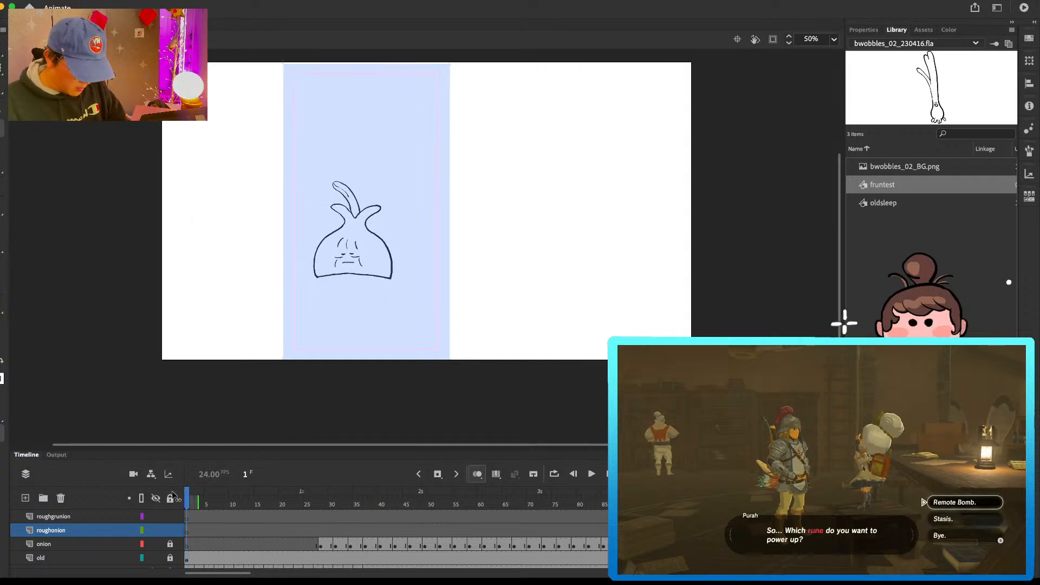
Step: Insert a blank keyframe on the old layer at frame 164 so the sleeping onion disappears during the fight
mouse_move(591, 493)
mouse_down()
mouse_move(824, 492)
mouse_move(529, 487)
mouse_move(369, 507)
mouse_move(578, 469)
mouse_up()
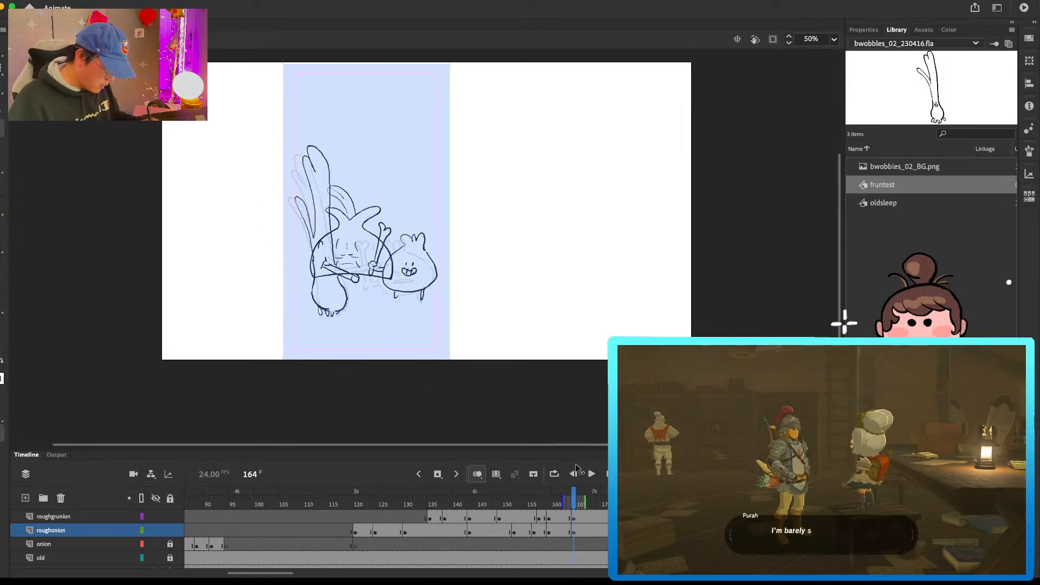
click(572, 557)
key(F7)
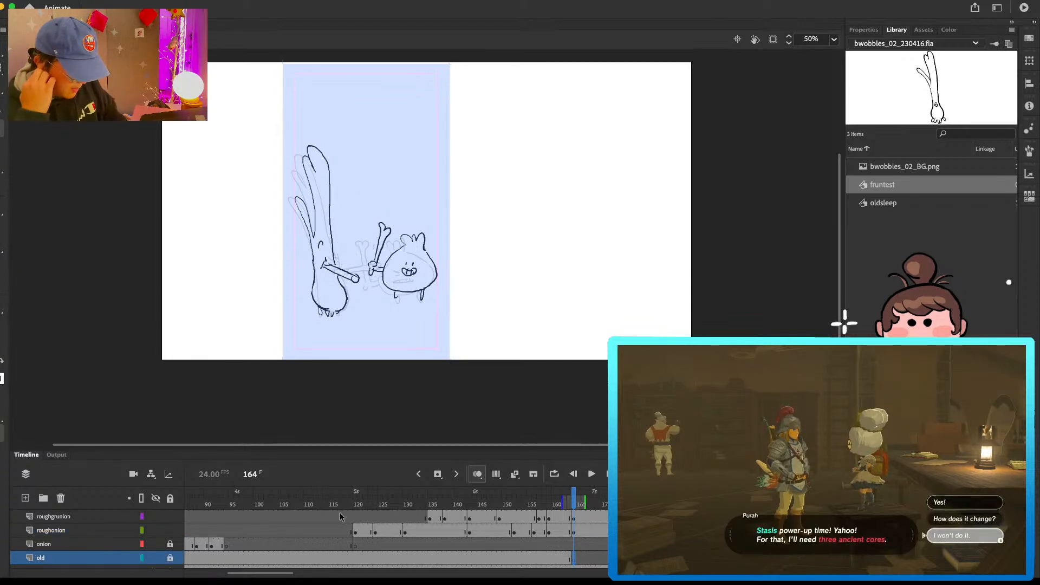
Step: Play the whole animation repeatedly from frame 1 to examine the timing of the sleeping onion and the bone fight
drag(292, 575, 239, 574)
drag(205, 504, 120, 528)
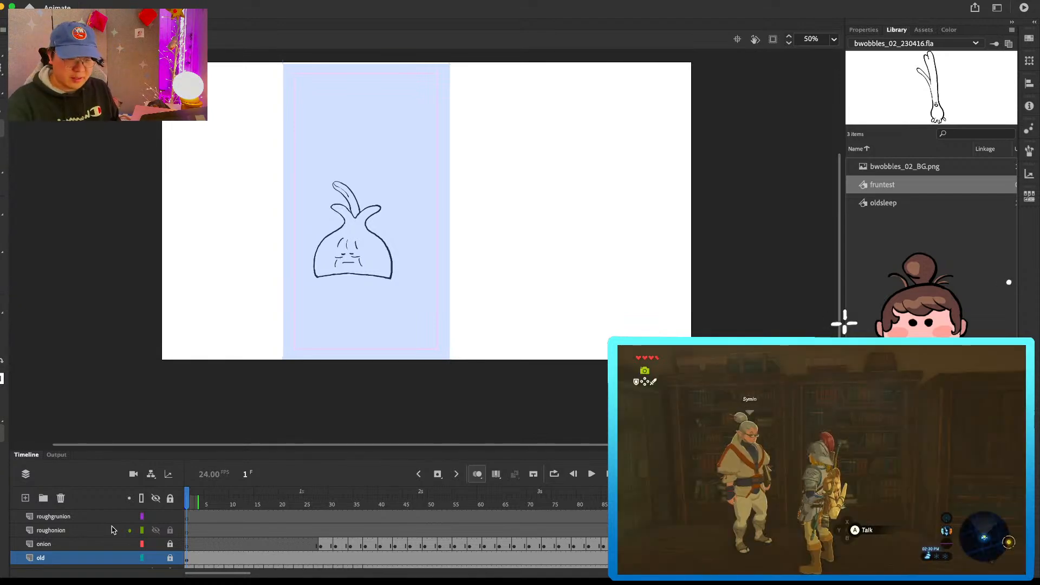
key(Return)
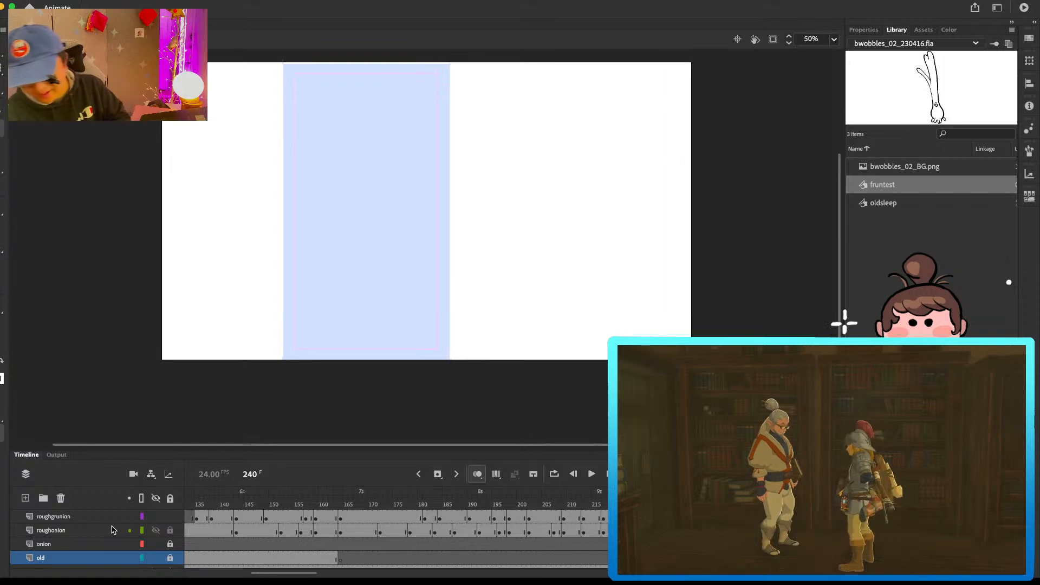
drag(282, 574, 211, 569)
drag(203, 502, 160, 498)
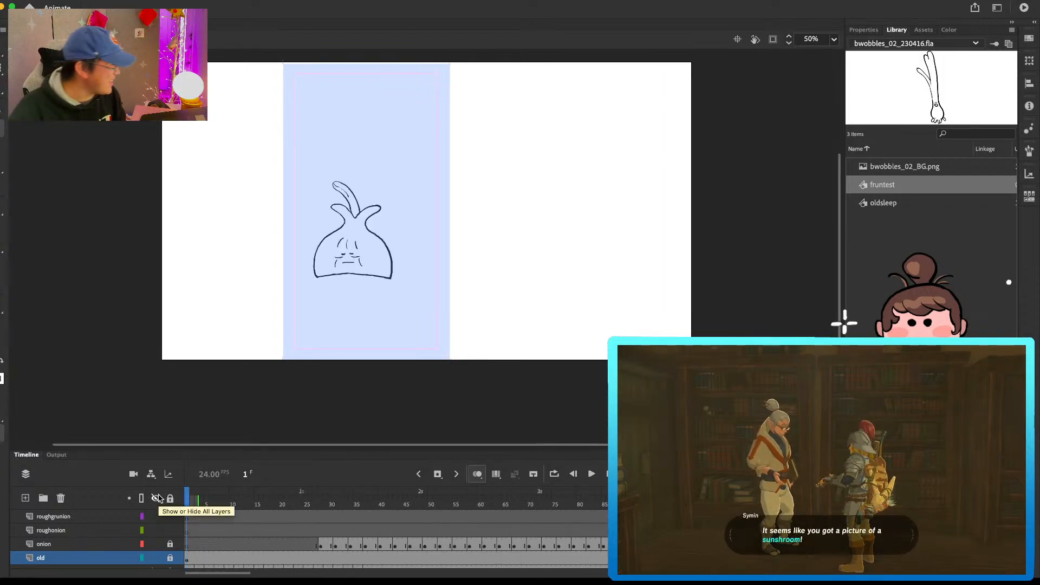
key(Return)
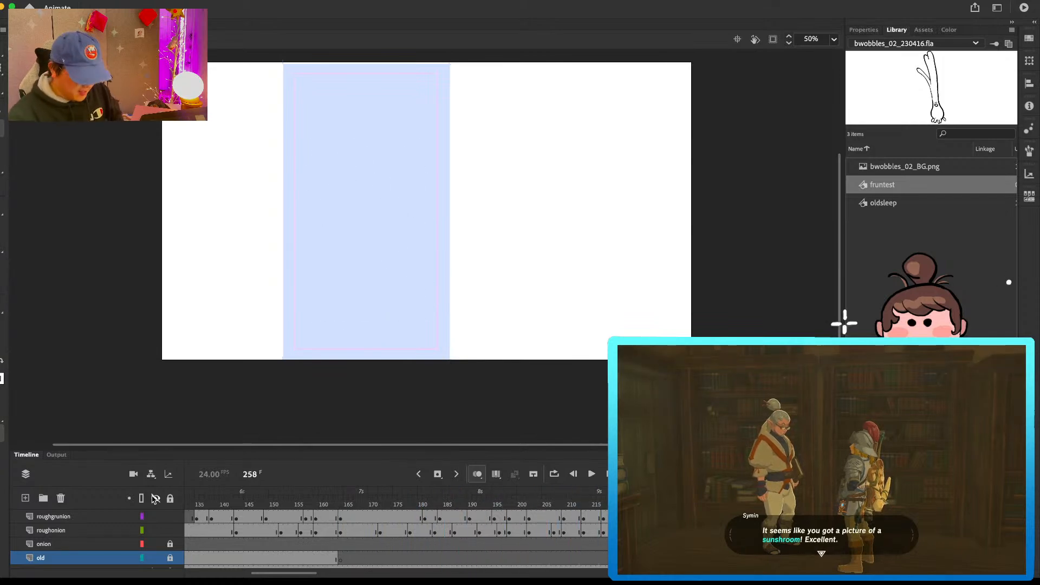
drag(280, 573, 186, 569)
key(Return)
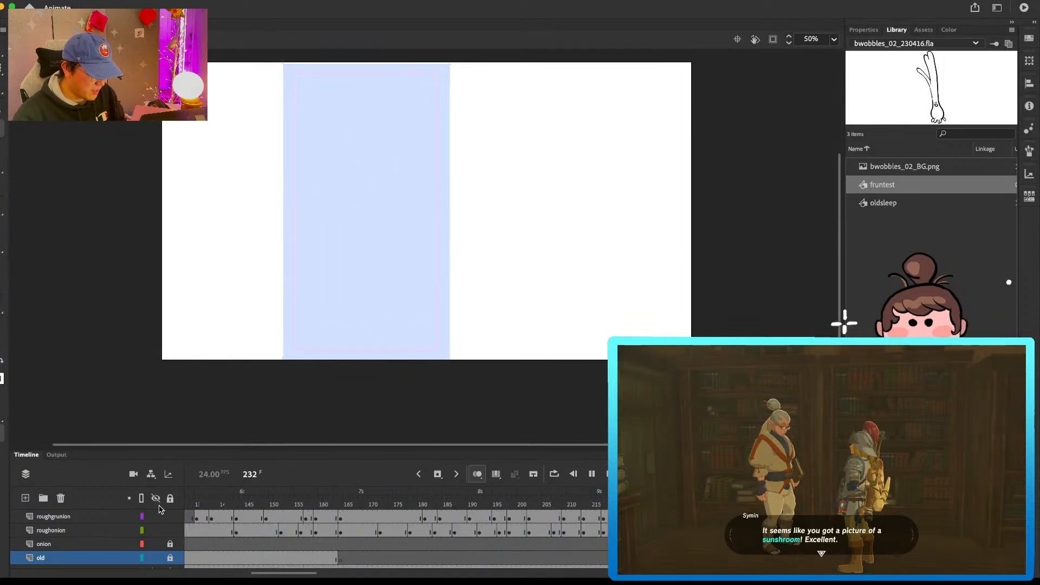
drag(283, 573, 200, 578)
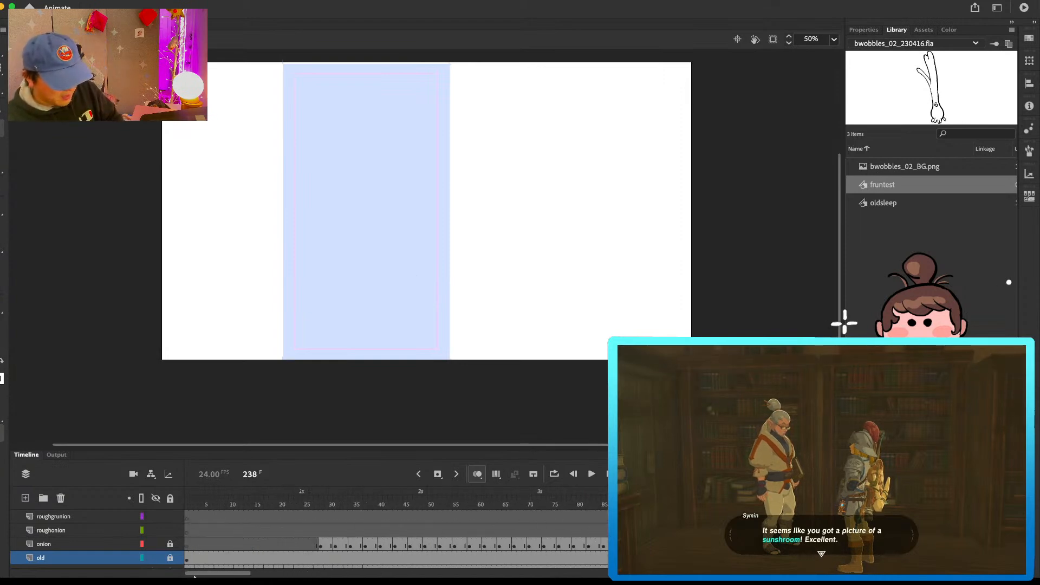
drag(219, 498, 178, 504)
key(Return)
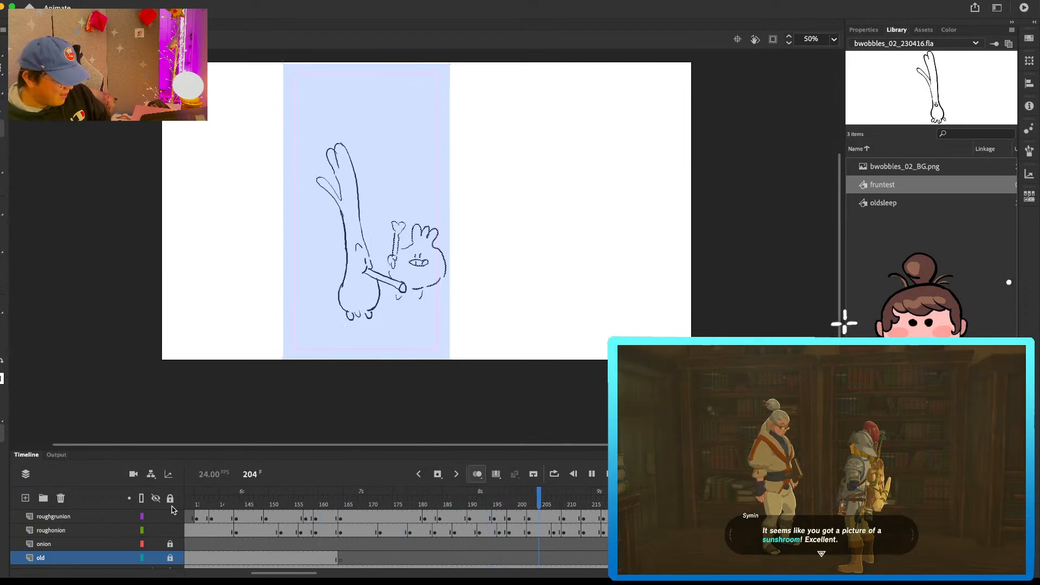
drag(304, 573, 425, 566)
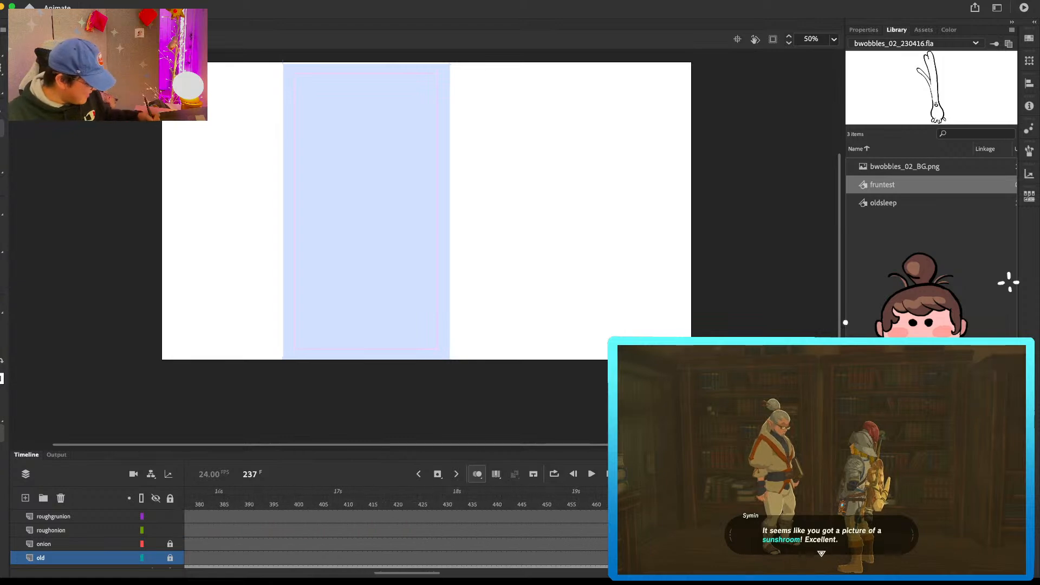
Step: Enlarge the timeline to show all layers and remove every layer's frames after frame 237
drag(424, 449, 424, 339)
drag(408, 573, 495, 573)
drag(603, 411, 467, 500)
key(shift+F5)
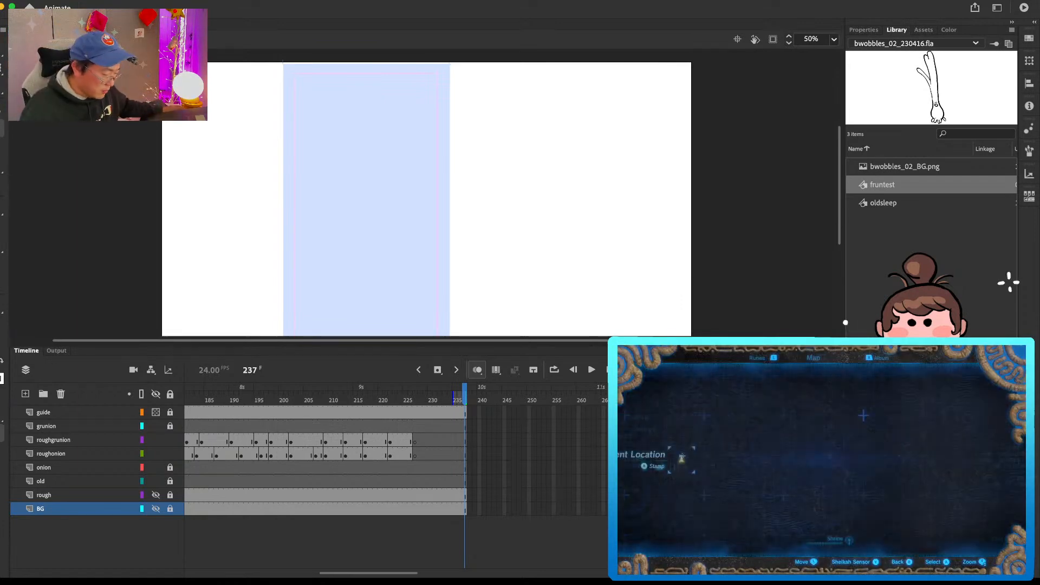
Step: Play back the trimmed animation from the beginning to check how it loops
click(274, 1)
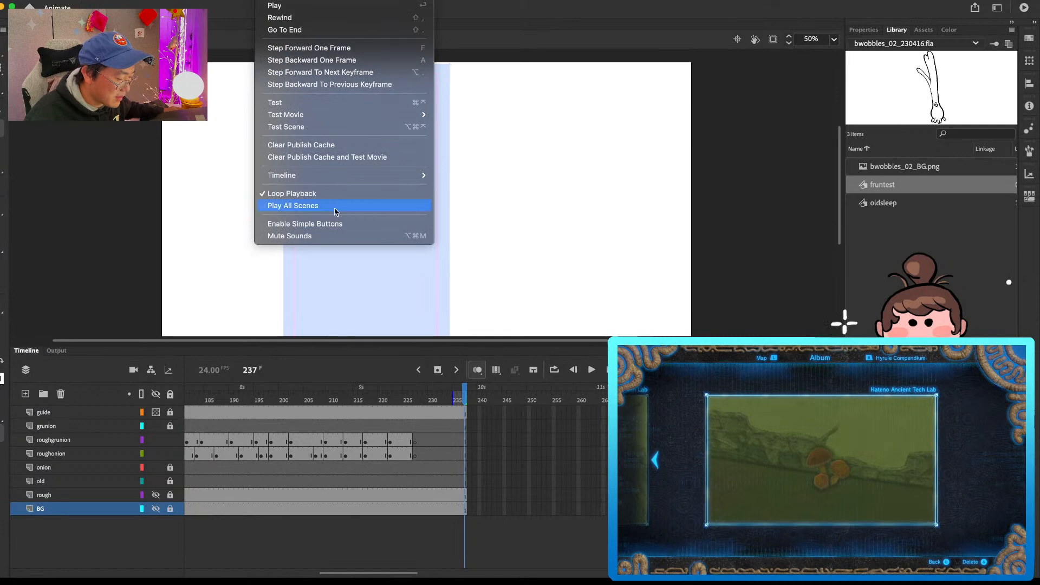
click(464, 399)
key(Return)
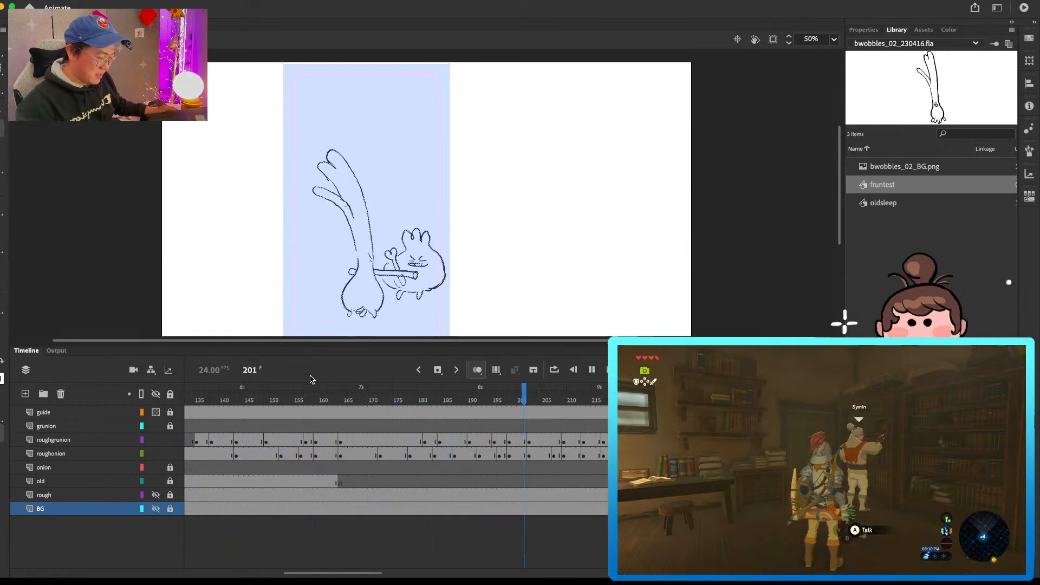
key(Return)
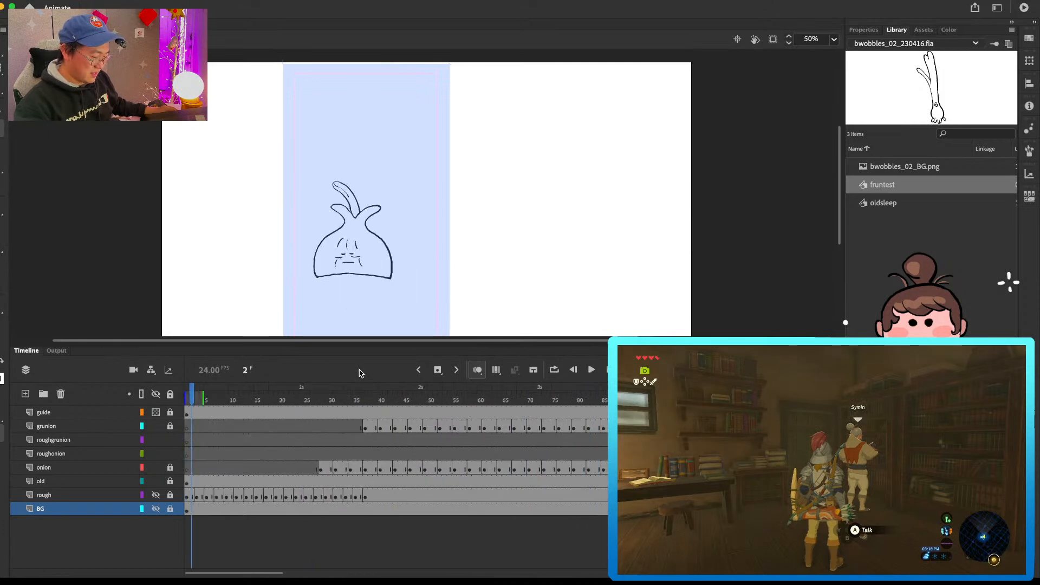
scroll(460, 227, down, 1)
key(Return)
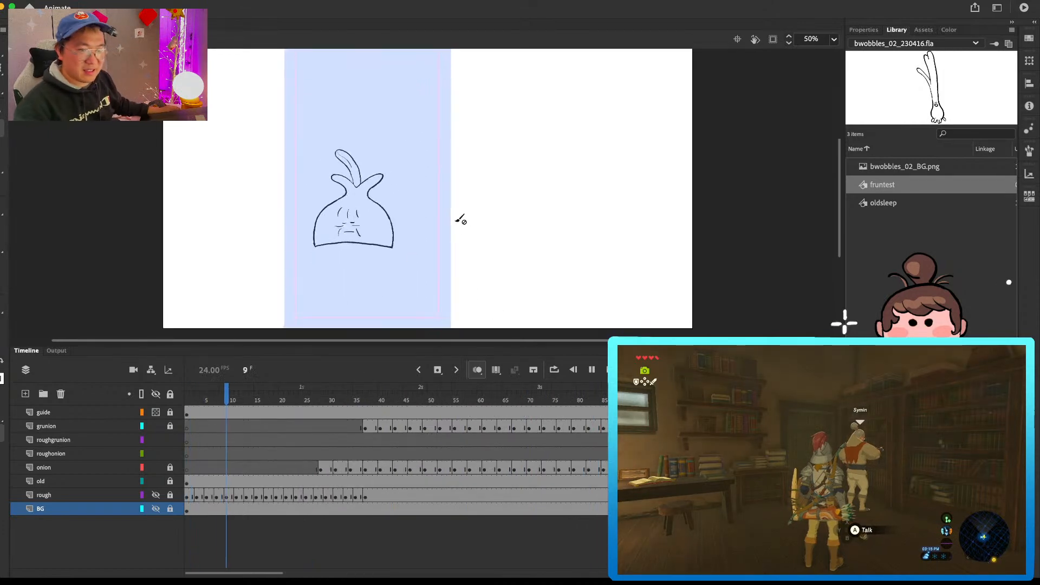